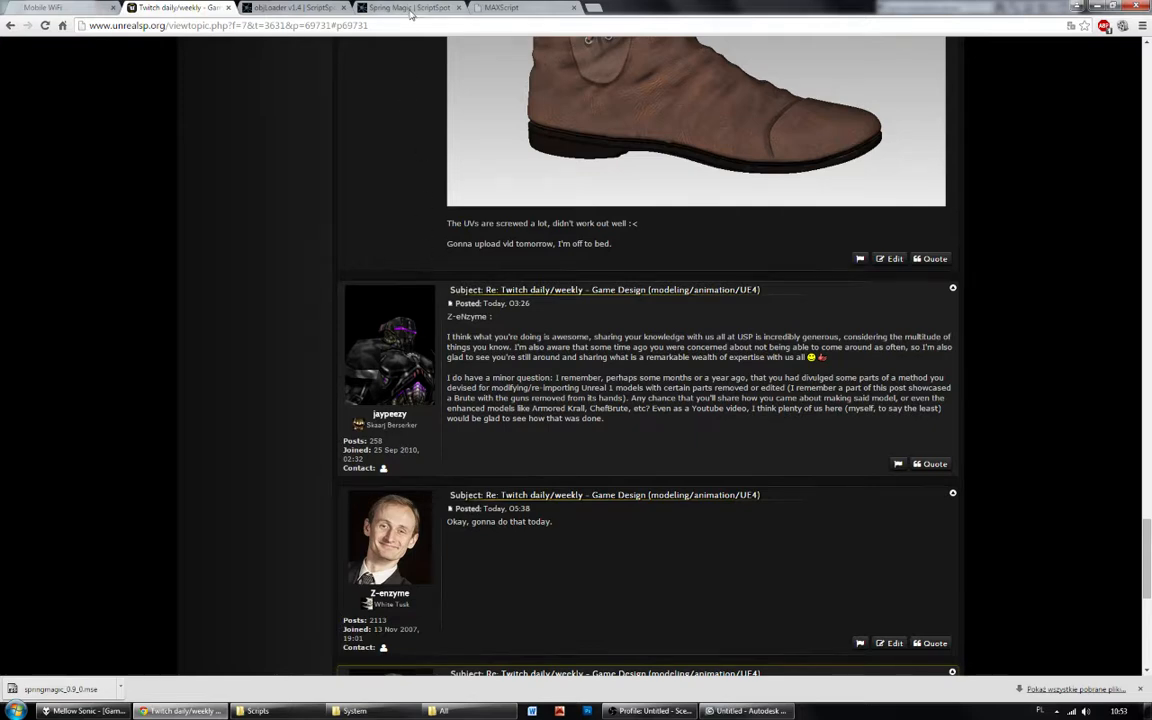
Examine the objLoader v1.4 and Spring Magic script pages on ScriptSpot, comparing their descriptions and version requirements.
{"action": "left_click", "coordinate": [300, 8]}
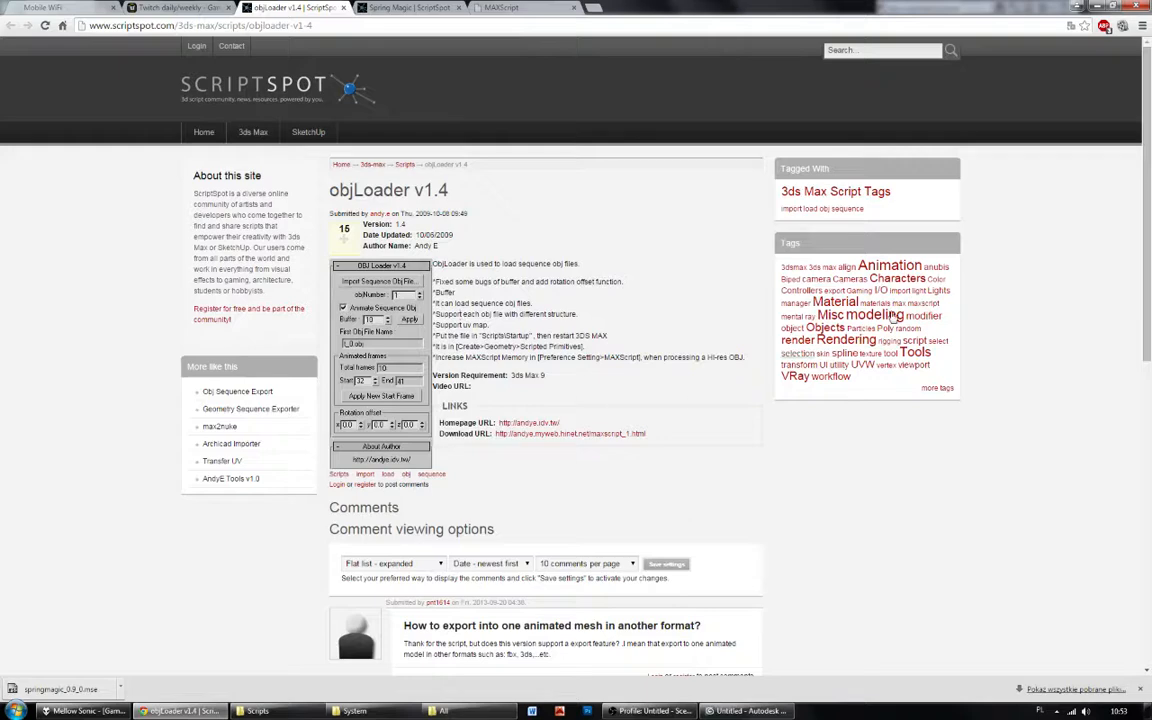
{"action": "scroll", "coordinate": [1148, 165], "scroll_direction": "down", "scroll_amount": 3}
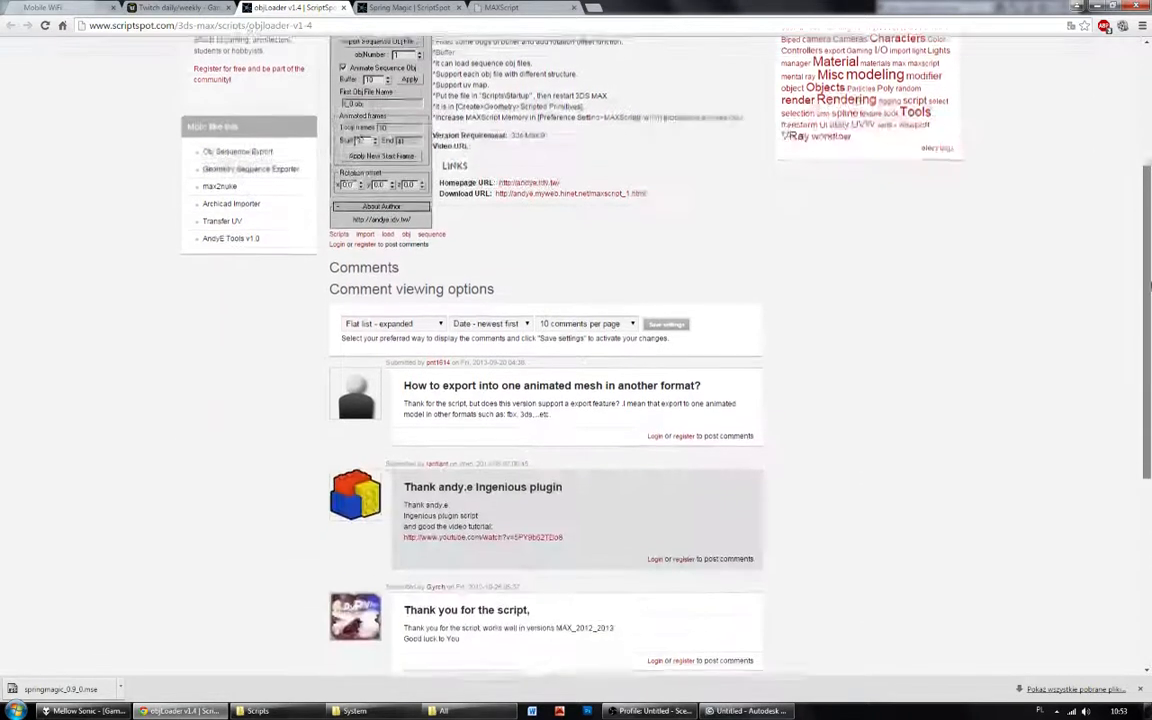
{"action": "scroll", "coordinate": [1148, 170], "scroll_direction": "up", "scroll_amount": 3}
{"action": "left_click_drag", "start_coordinate": [1147, 175], "coordinate": [1134, 116]}
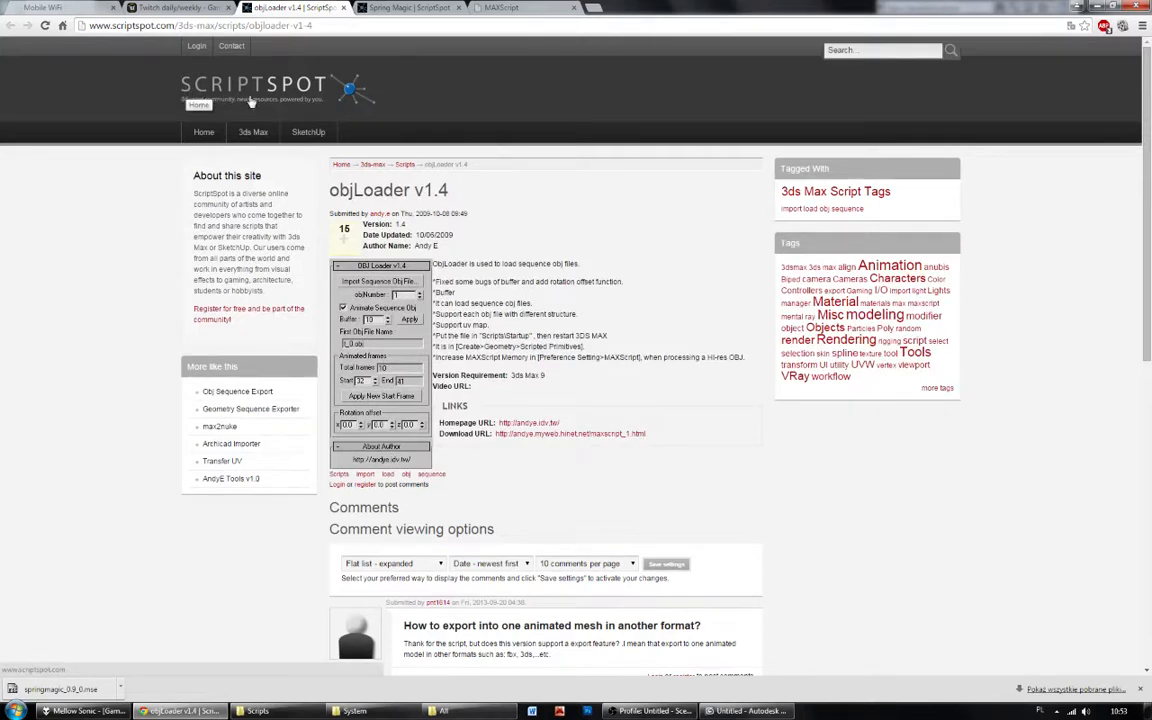
{"action": "left_click", "coordinate": [420, 8]}
{"action": "scroll", "coordinate": [576, 360], "scroll_direction": "down", "scroll_amount": 2}
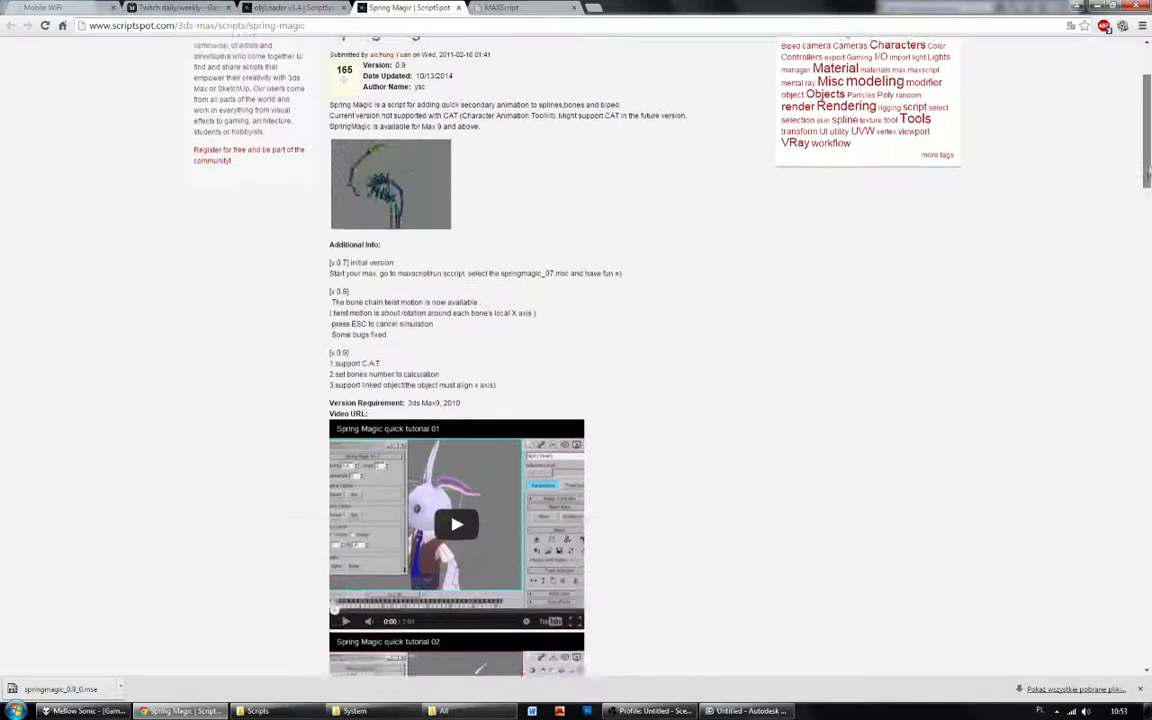
{"action": "left_click_drag", "start_coordinate": [1148, 172], "coordinate": [1140, 45]}
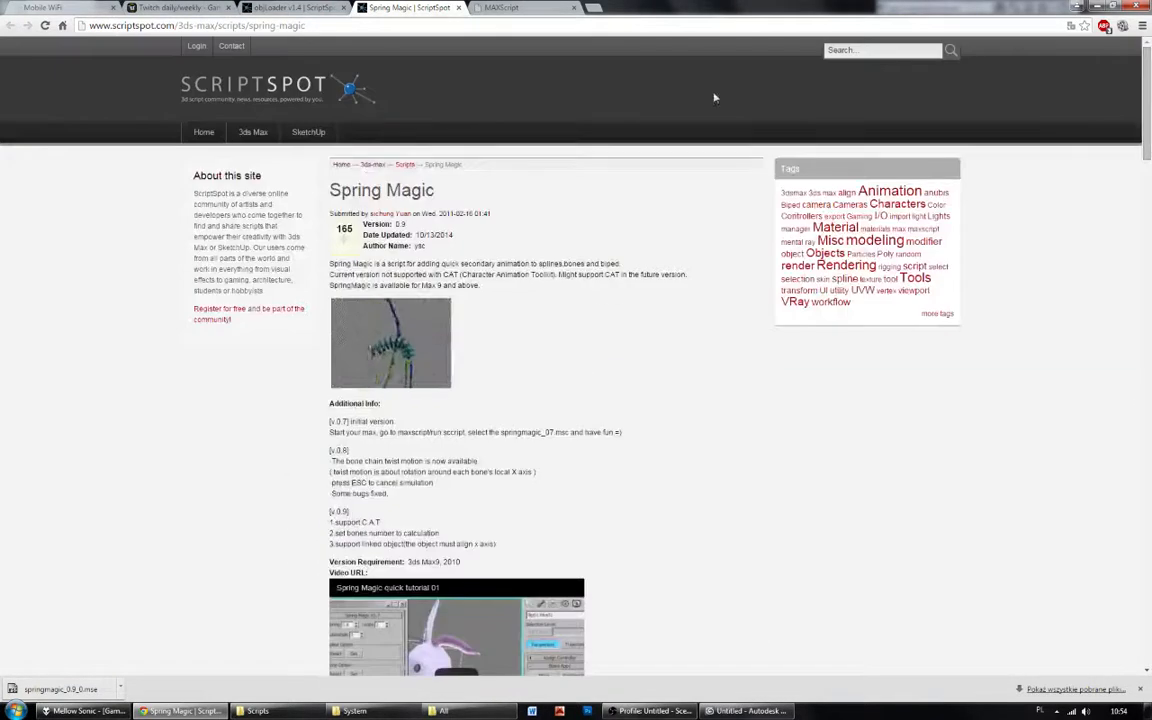
{"action": "left_click", "coordinate": [300, 6]}
{"action": "left_click", "coordinate": [352, 6]}
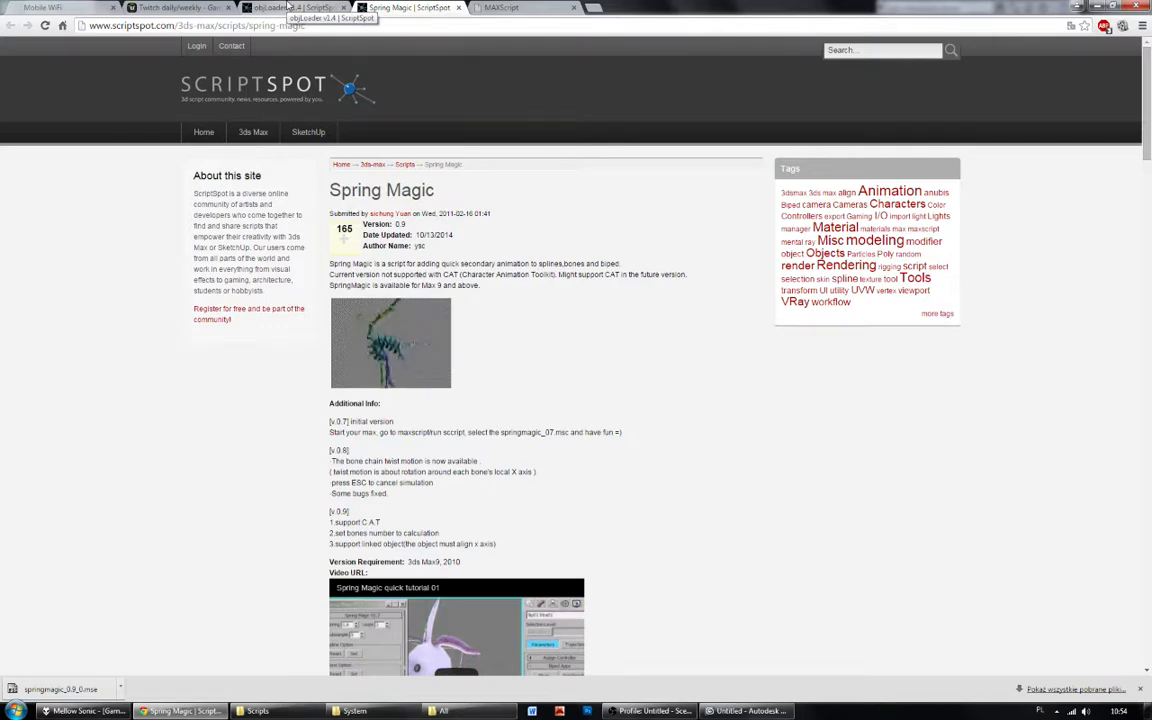
{"action": "left_click", "coordinate": [289, 6]}
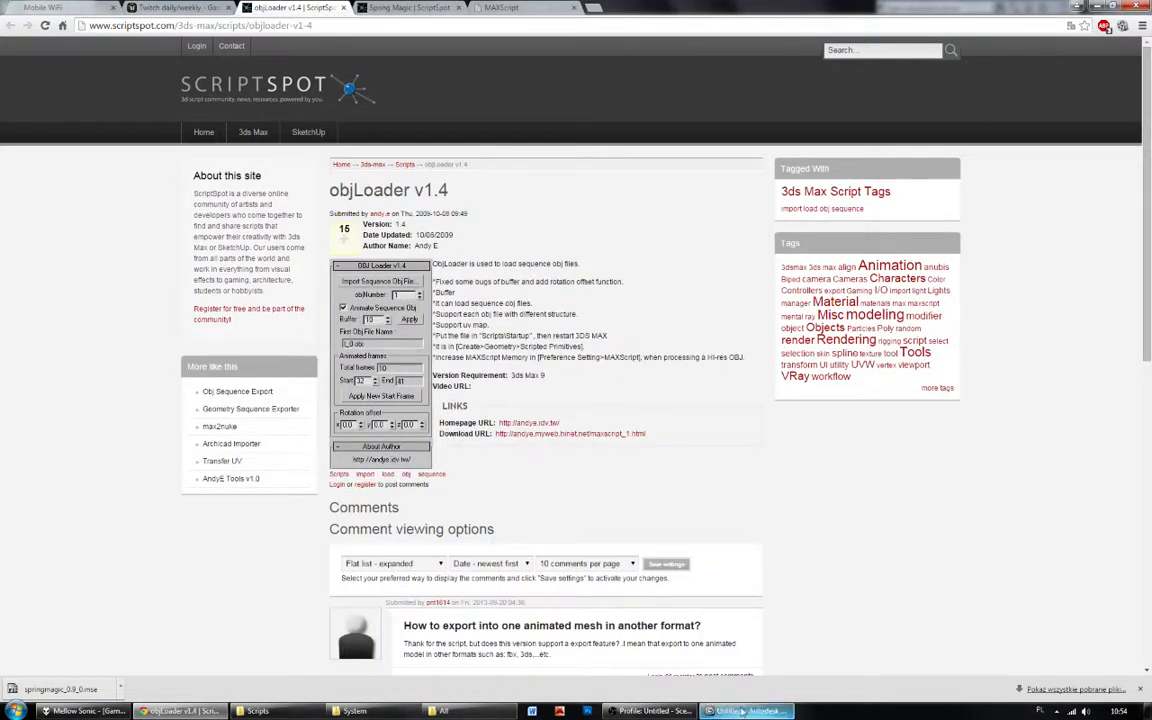
Switch to the System folder window in Windows Explorer.
{"action": "mouse_move", "coordinate": [743, 711]}
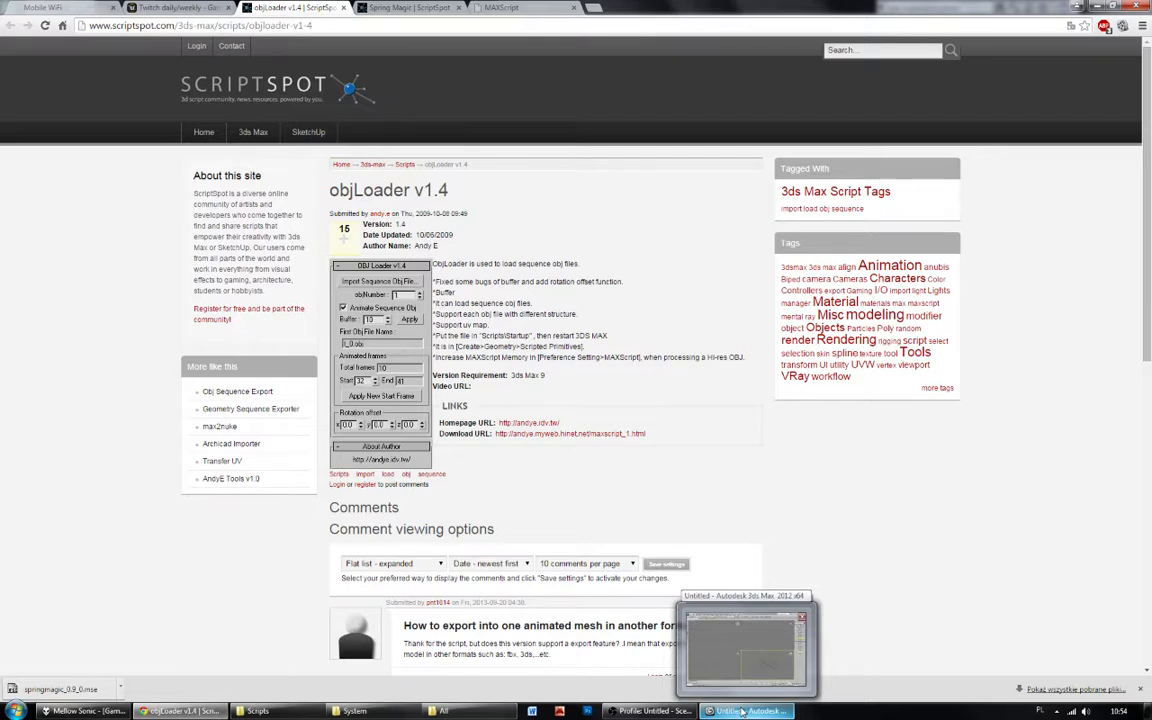
{"action": "mouse_move", "coordinate": [372, 716]}
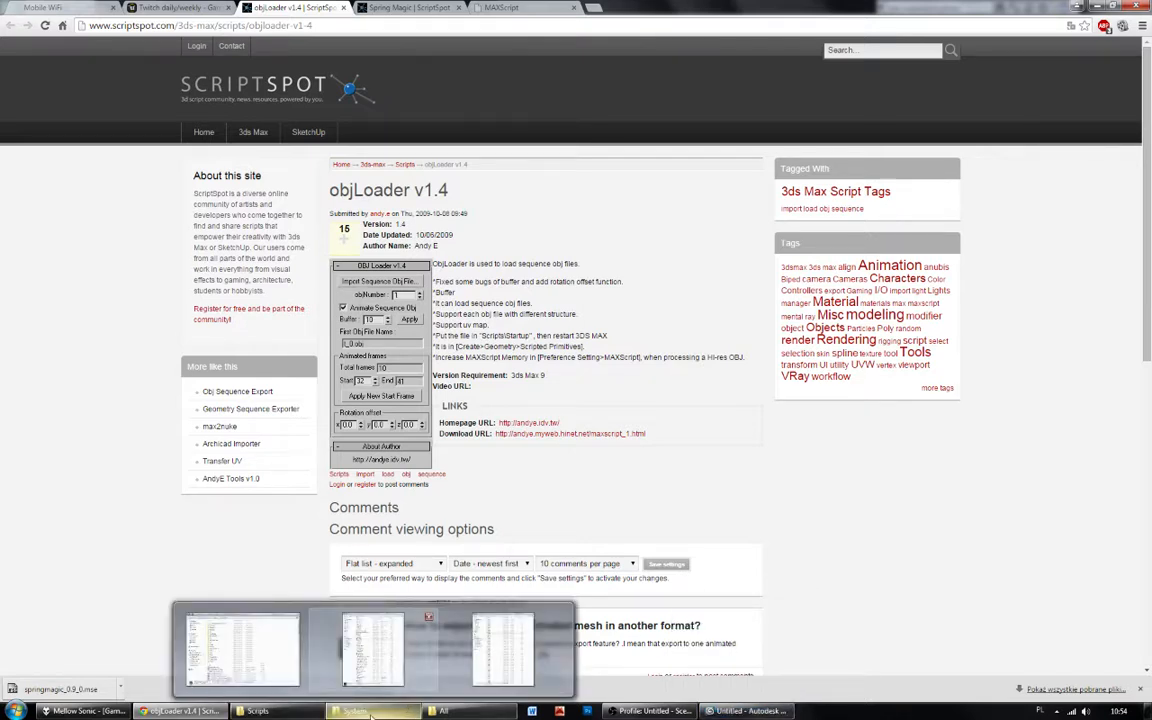
{"action": "left_click", "coordinate": [373, 650]}
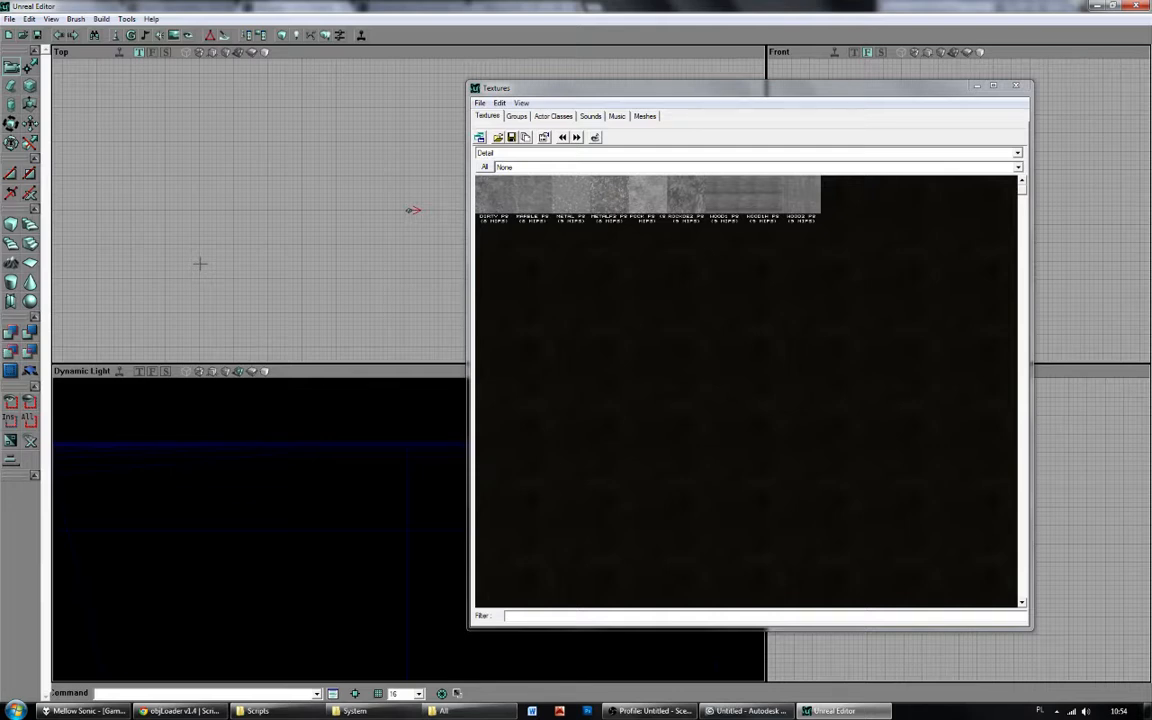
Display the Brute1 mesh from the UnrealShare package in the mesh browser.
{"action": "left_click", "coordinate": [644, 116]}
{"action": "left_click", "coordinate": [550, 168]}
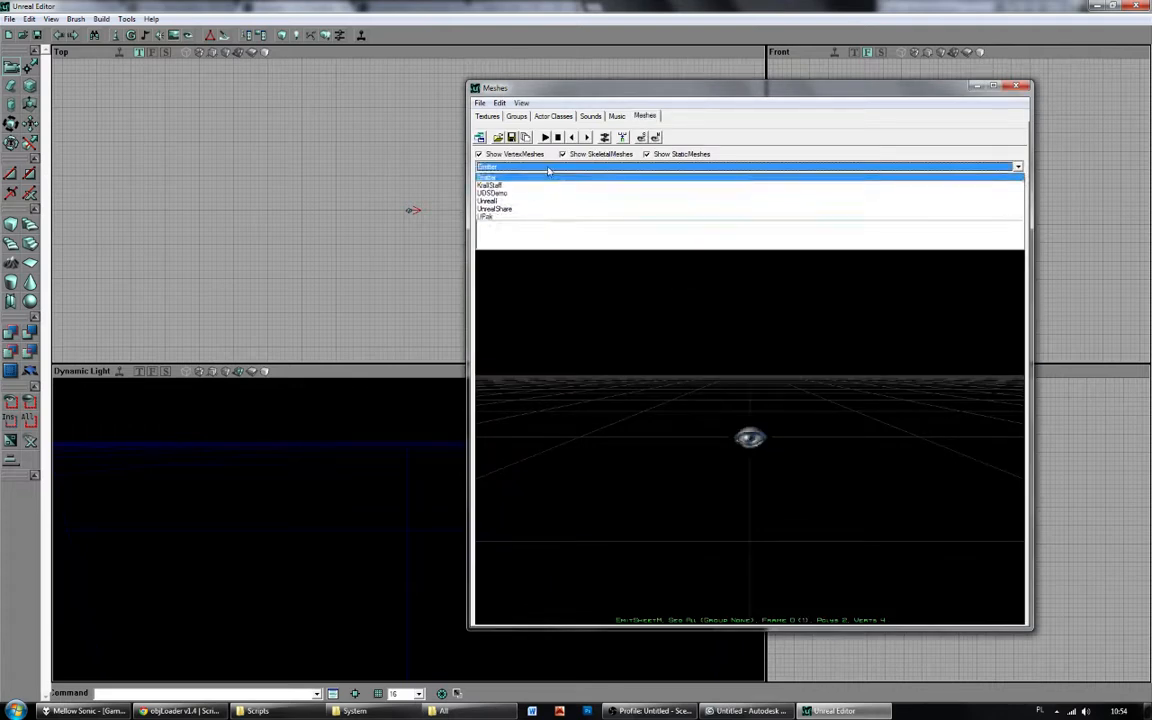
{"action": "left_click", "coordinate": [527, 209]}
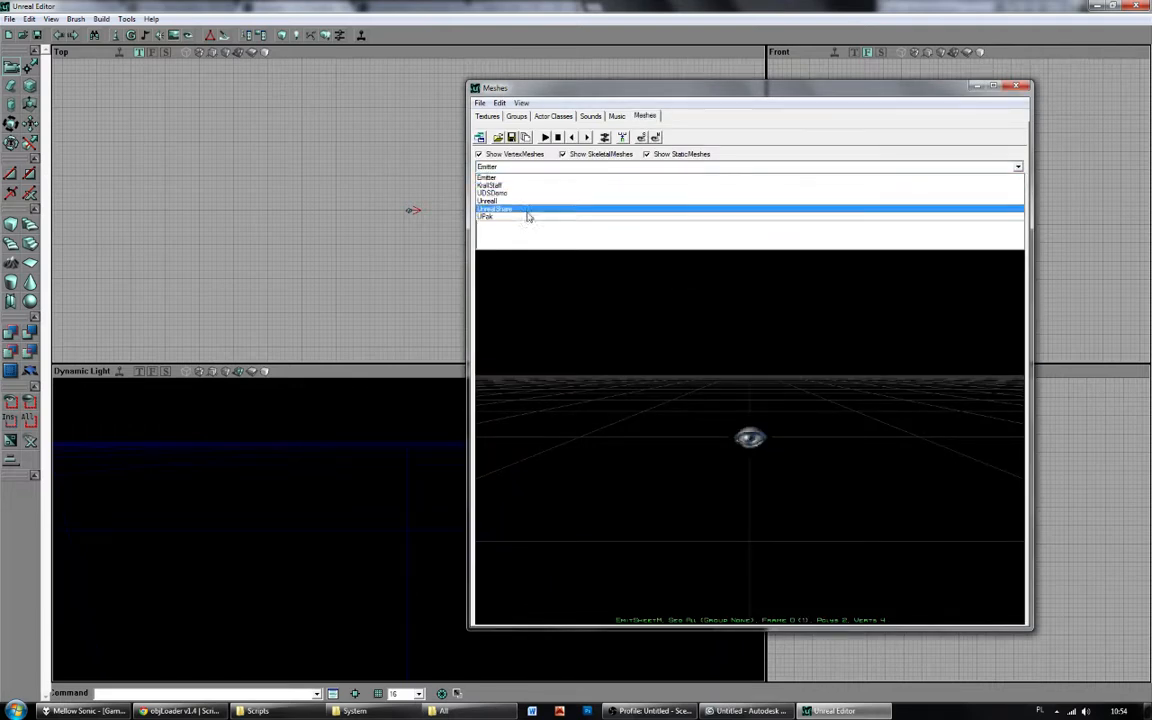
{"action": "left_click", "coordinate": [533, 179]}
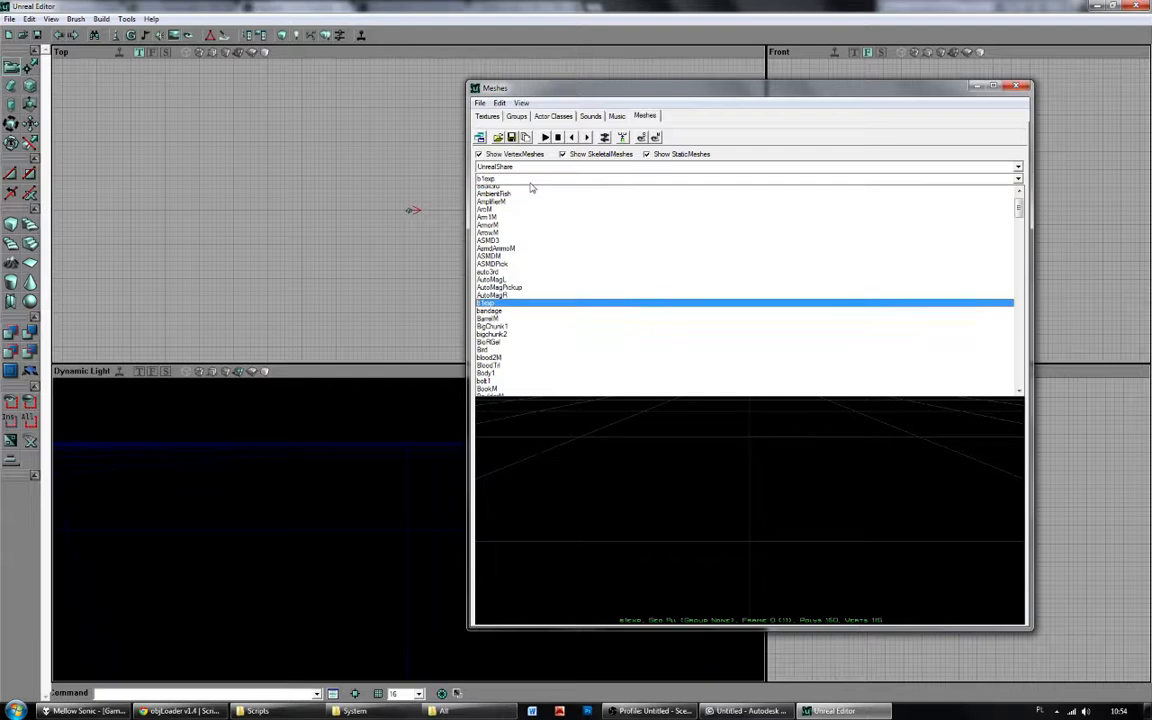
{"action": "left_click", "coordinate": [510, 393]}
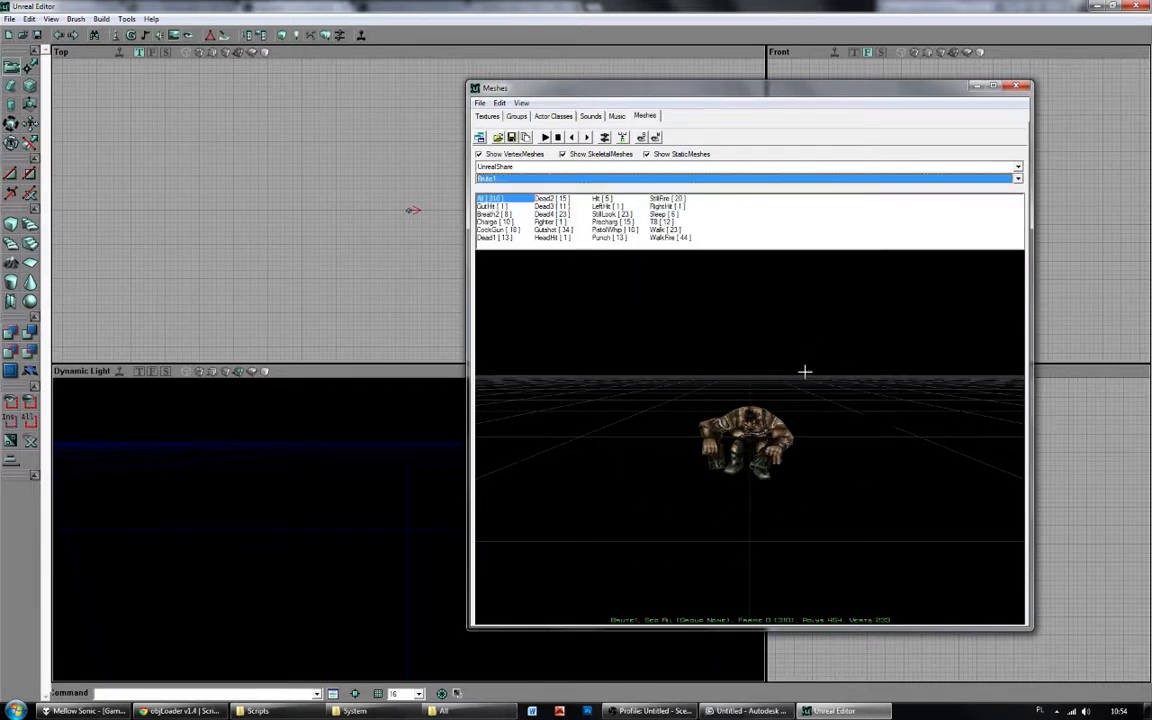
Set the X and Z location of the mesh preview's camera to 0 in its movement properties, and close the properties.
{"action": "double_click", "coordinate": [755, 435]}
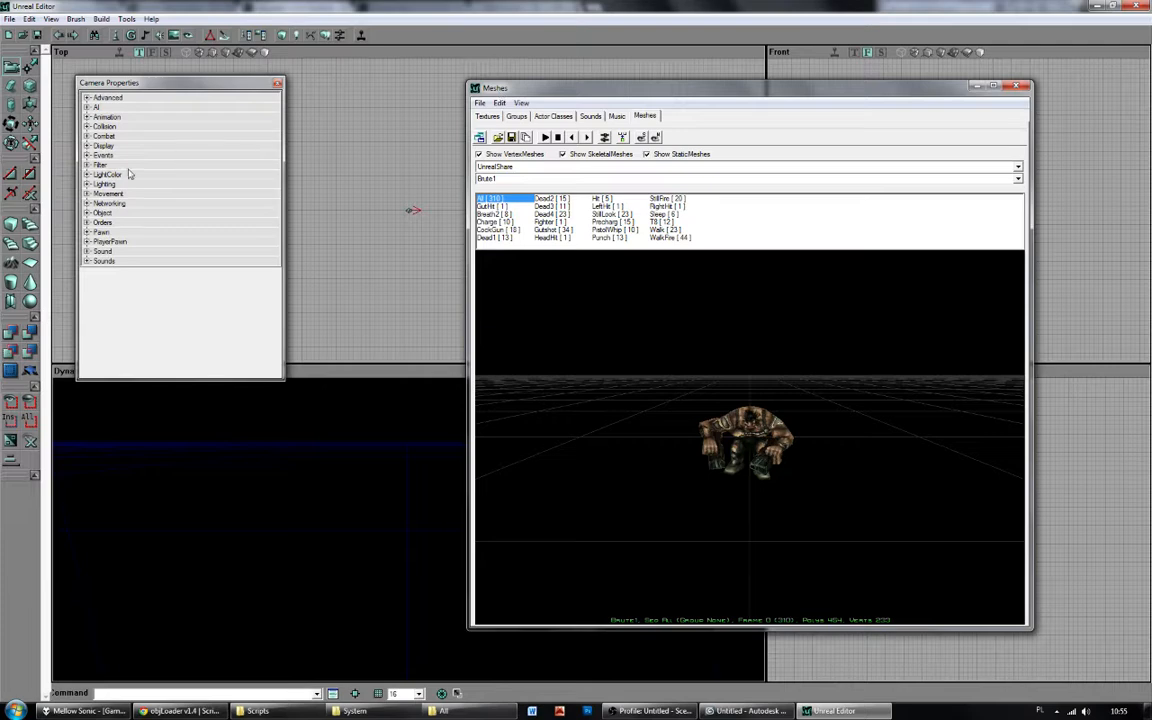
{"action": "left_click", "coordinate": [109, 193]}
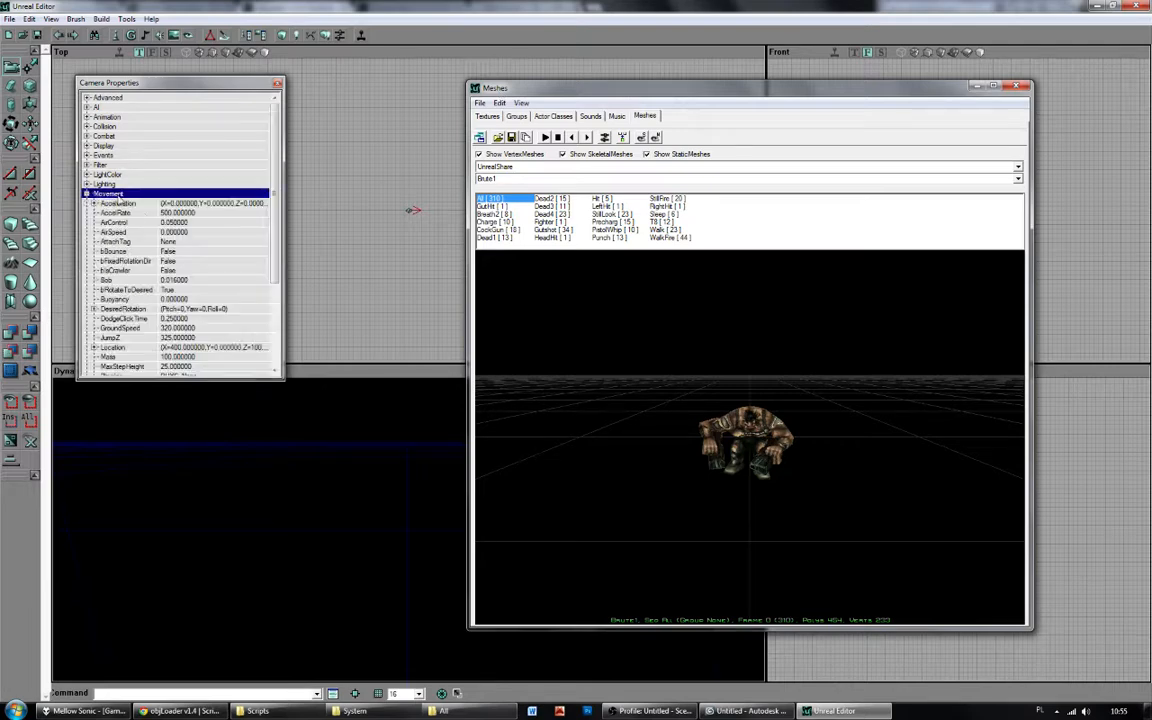
{"action": "left_click", "coordinate": [124, 310]}
{"action": "scroll", "coordinate": [136, 322], "scroll_direction": "down", "scroll_amount": 5}
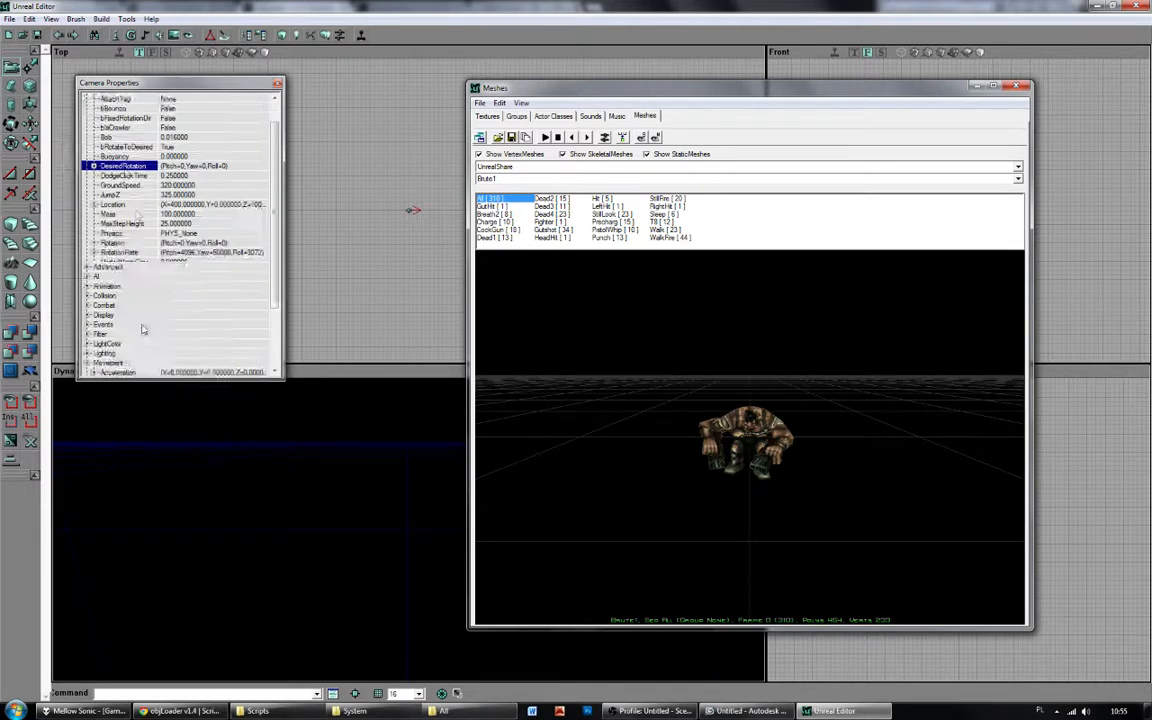
{"action": "scroll", "coordinate": [136, 322], "scroll_direction": "up", "scroll_amount": 4}
{"action": "left_click", "coordinate": [120, 326]}
{"action": "left_click", "coordinate": [119, 319]}
{"action": "left_click", "coordinate": [175, 328]}
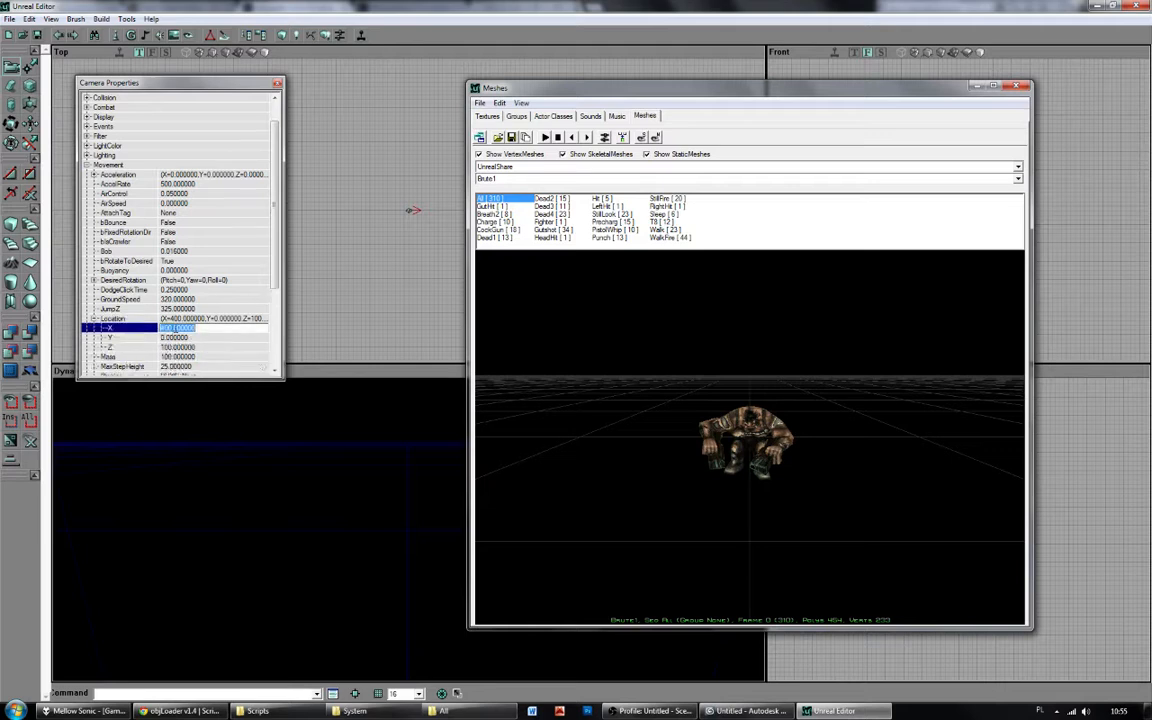
{"action": "type", "text": "0"}
{"action": "left_click", "coordinate": [180, 347]}
{"action": "type", "text": "0"}
{"action": "key", "text": "Return"}
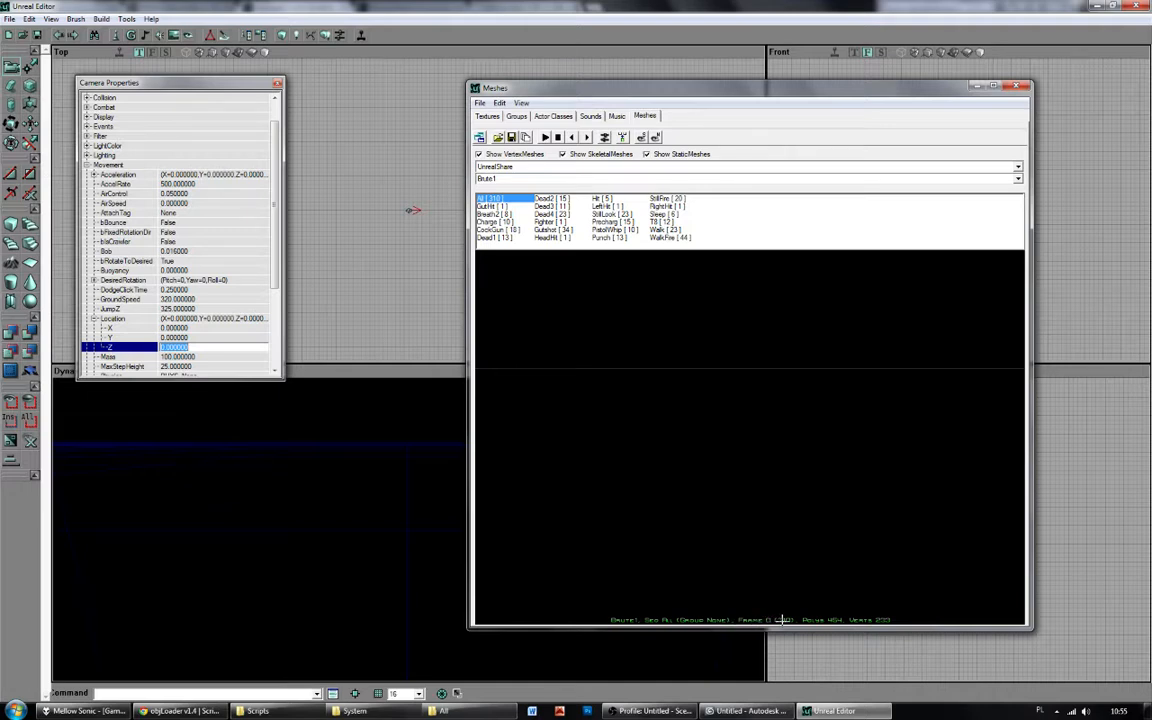
{"action": "left_click", "coordinate": [504, 199]}
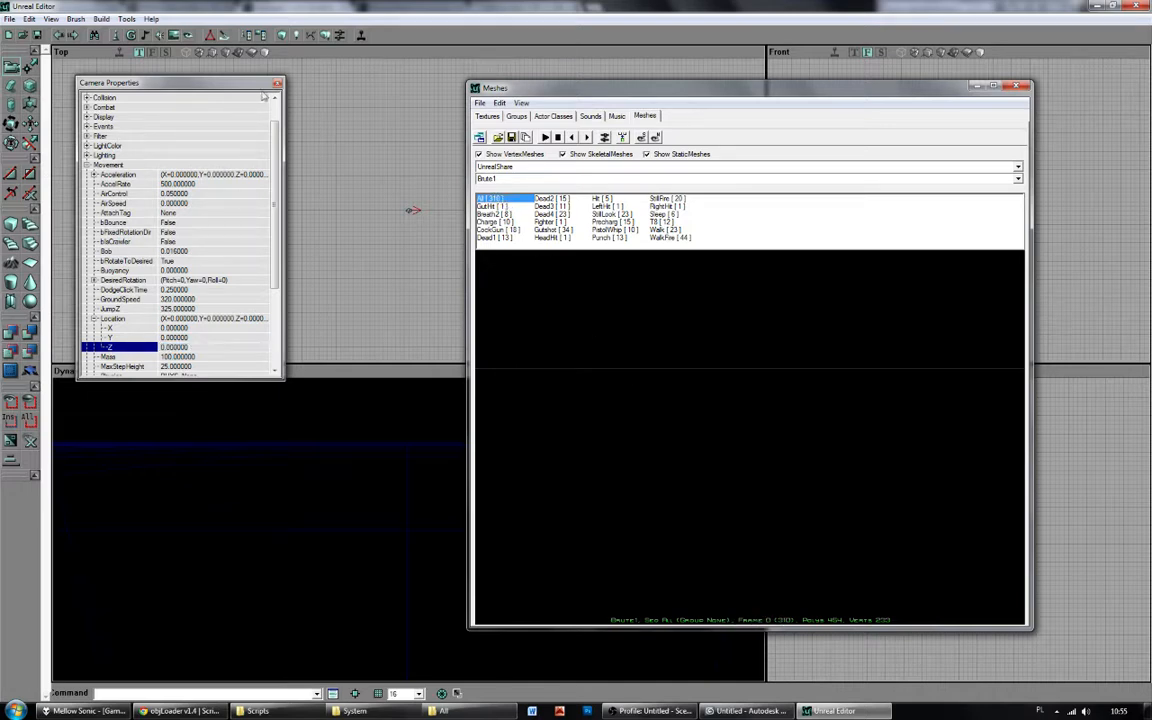
{"action": "left_click", "coordinate": [277, 83]}
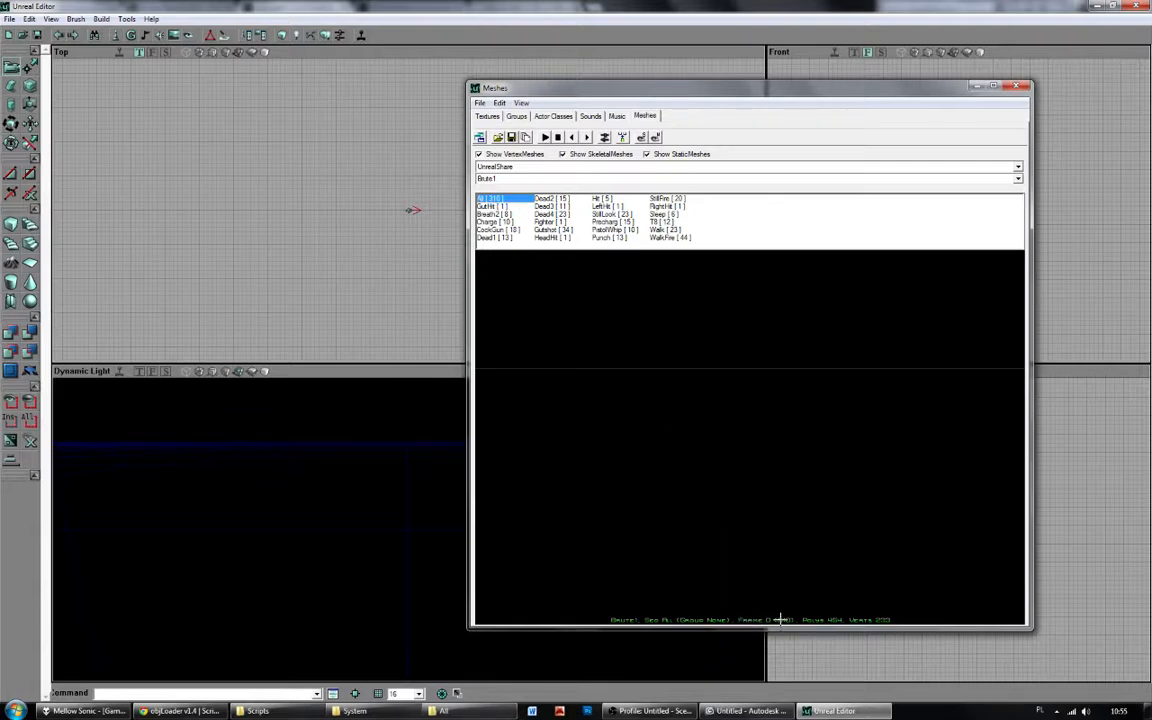
Start exporting the Brute1 mesh frame as OBJ and create a BruteExport folder inside Unreal Games as the destination.
{"action": "left_click", "coordinate": [480, 103]}
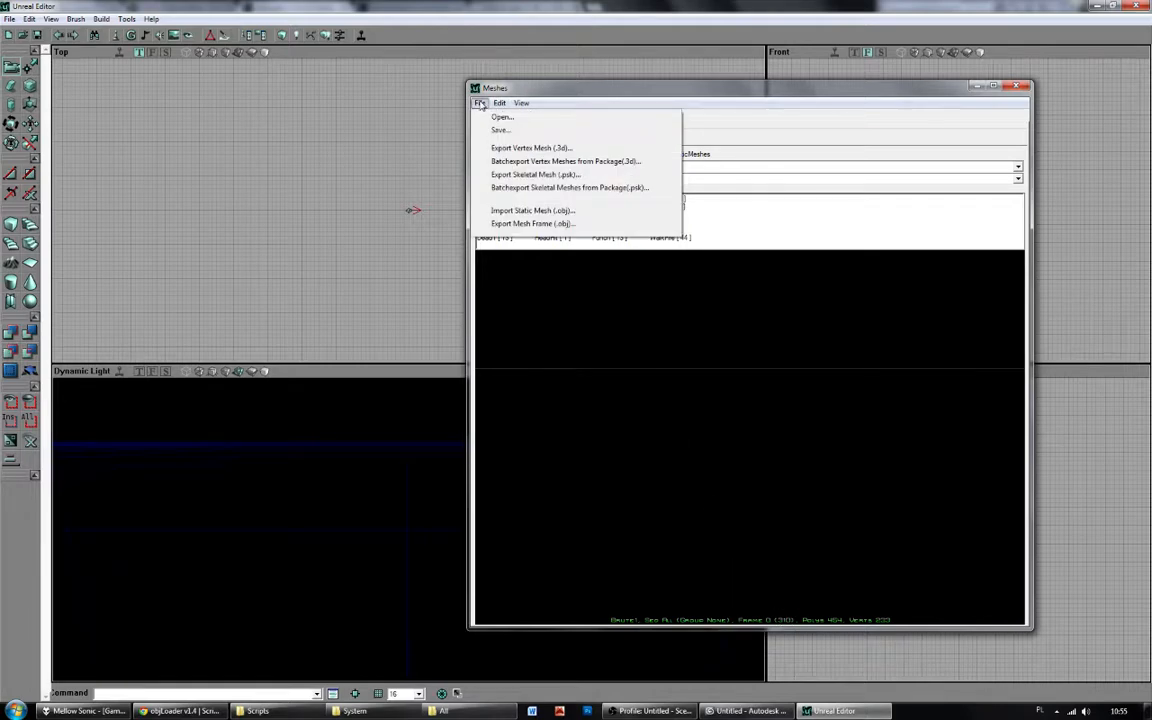
{"action": "left_click", "coordinate": [552, 225]}
{"action": "left_click_drag", "start_coordinate": [610, 90], "coordinate": [280, 226]}
{"action": "left_click", "coordinate": [358, 237]}
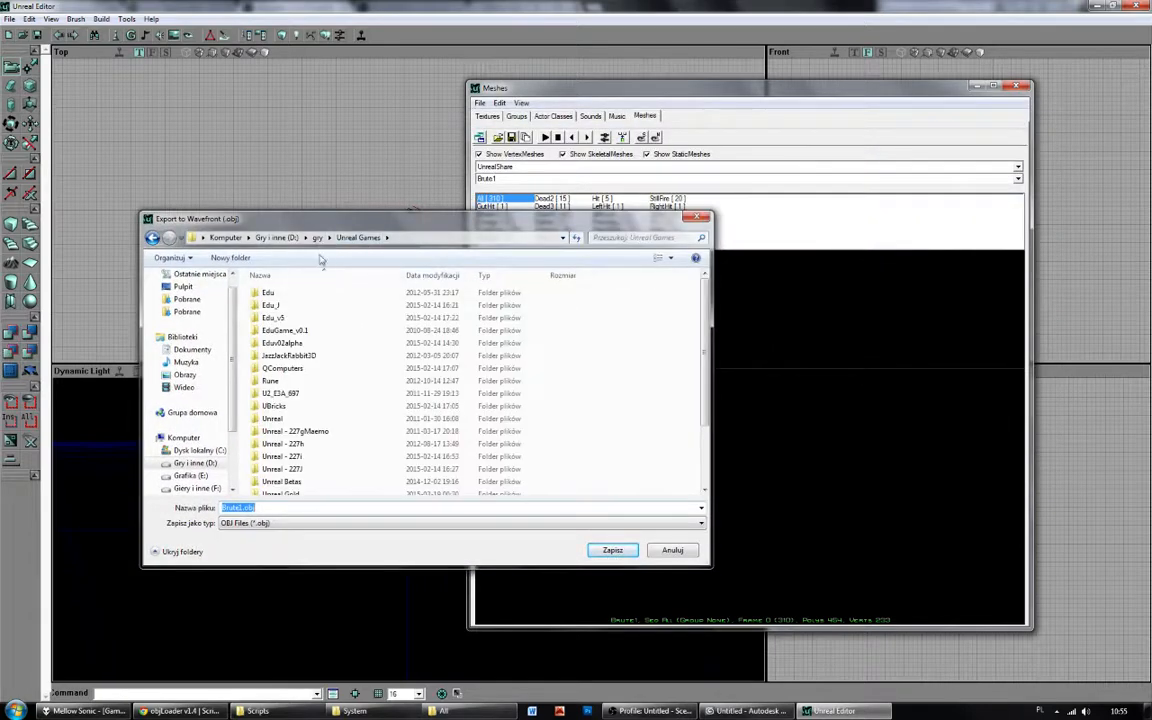
{"action": "left_click", "coordinate": [236, 258]}
{"action": "type", "text": "Brute"}
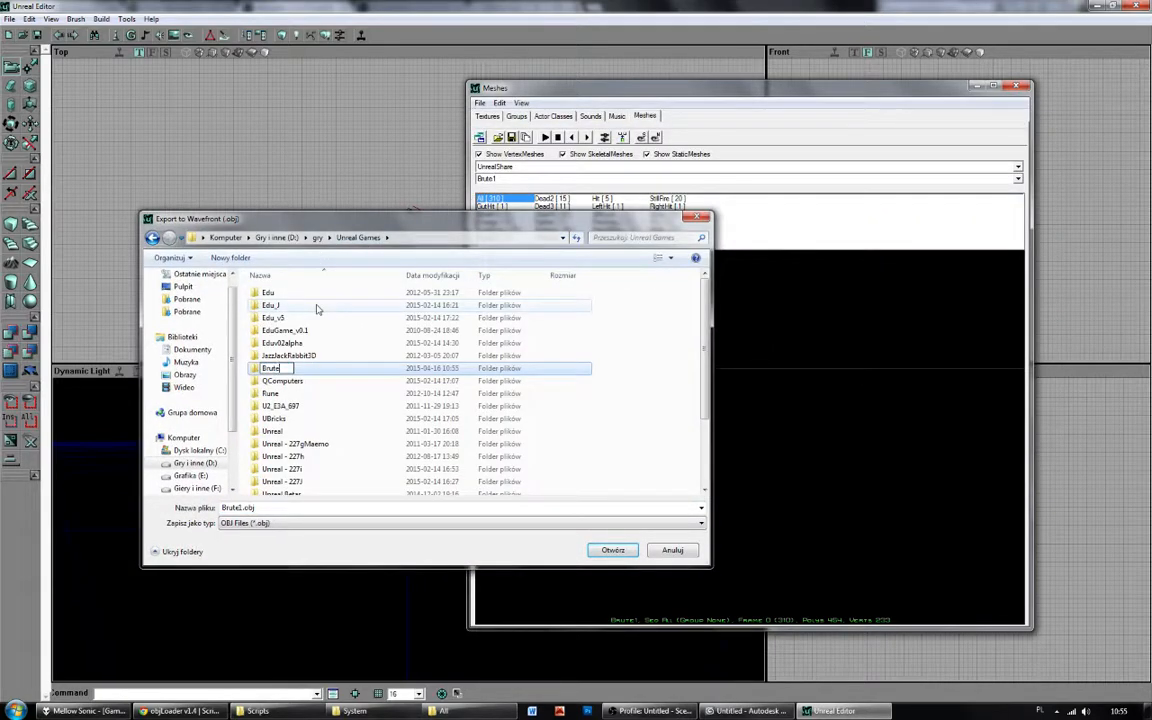
{"action": "type", "text": "Export"}
{"action": "key", "text": "Return"}
{"action": "key", "text": "Return"}
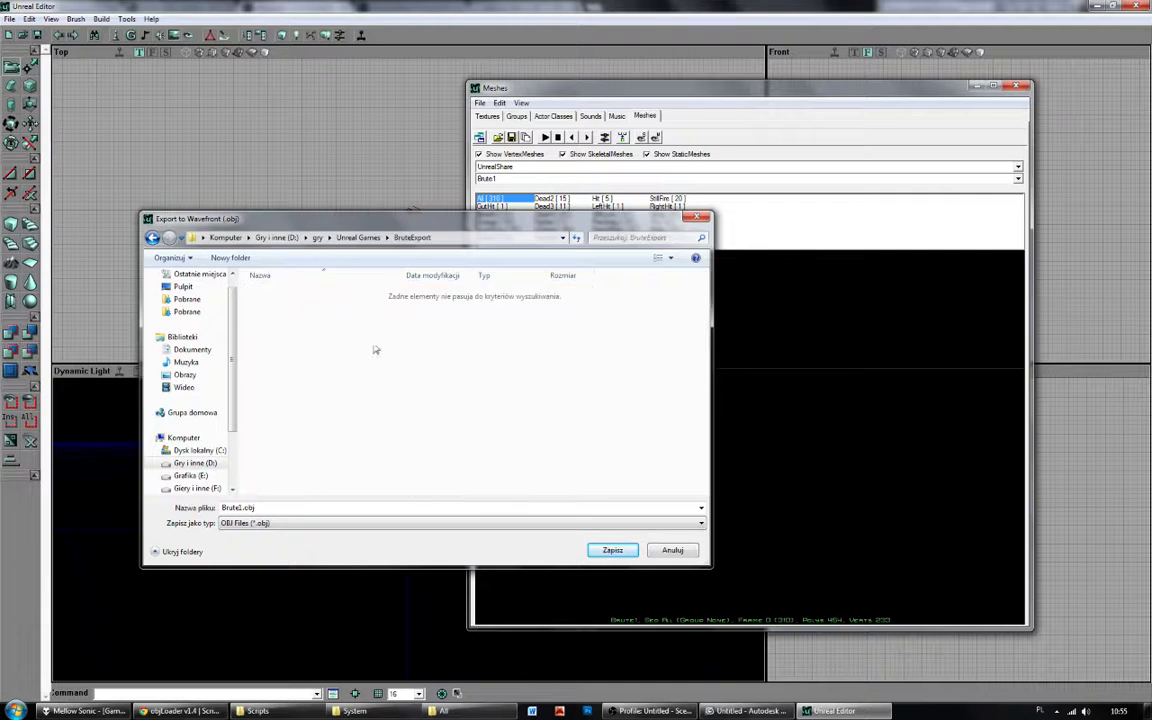
Save the exported first frame of Brute1 as 000 in the BruteExport folder and dismiss the message.
{"action": "double_click", "coordinate": [330, 508]}
{"action": "type", "text": "000"}
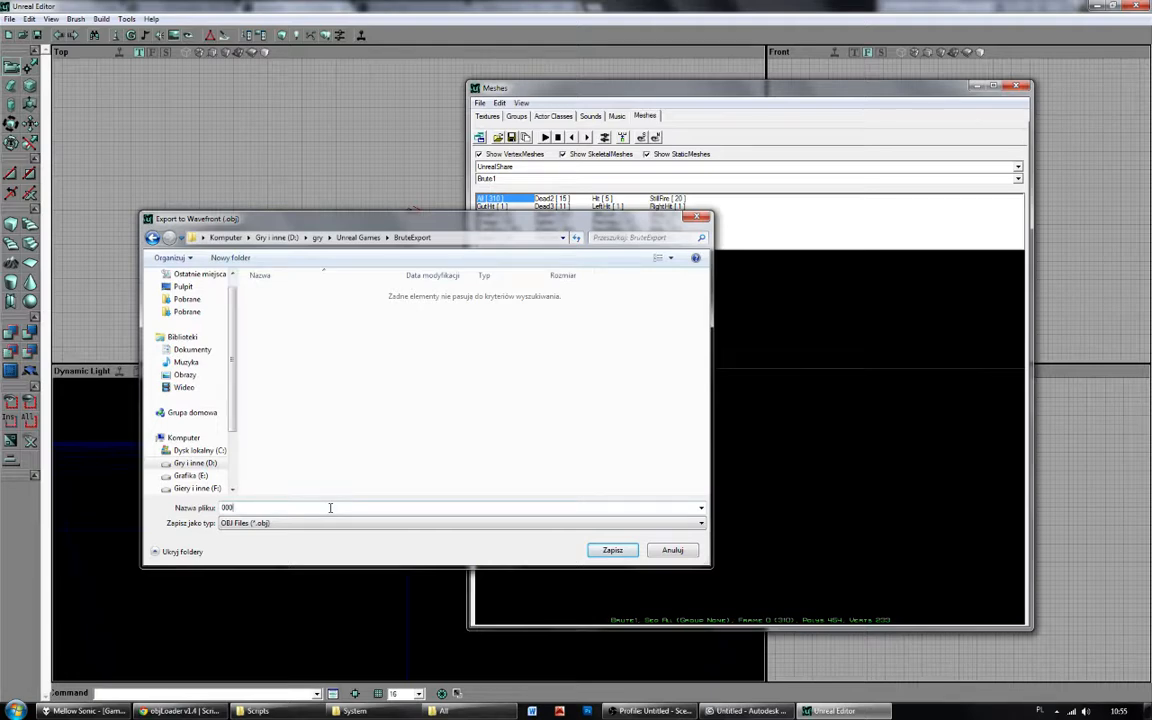
{"action": "key", "text": "Return"}
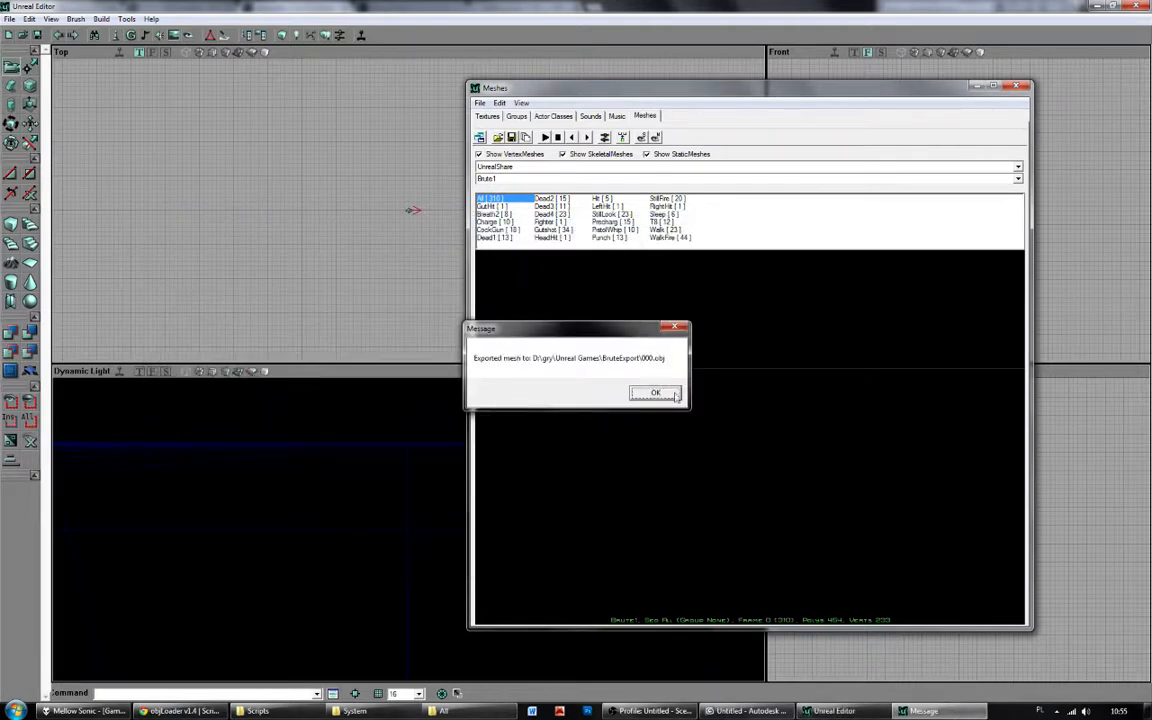
{"action": "left_click", "coordinate": [674, 394]}
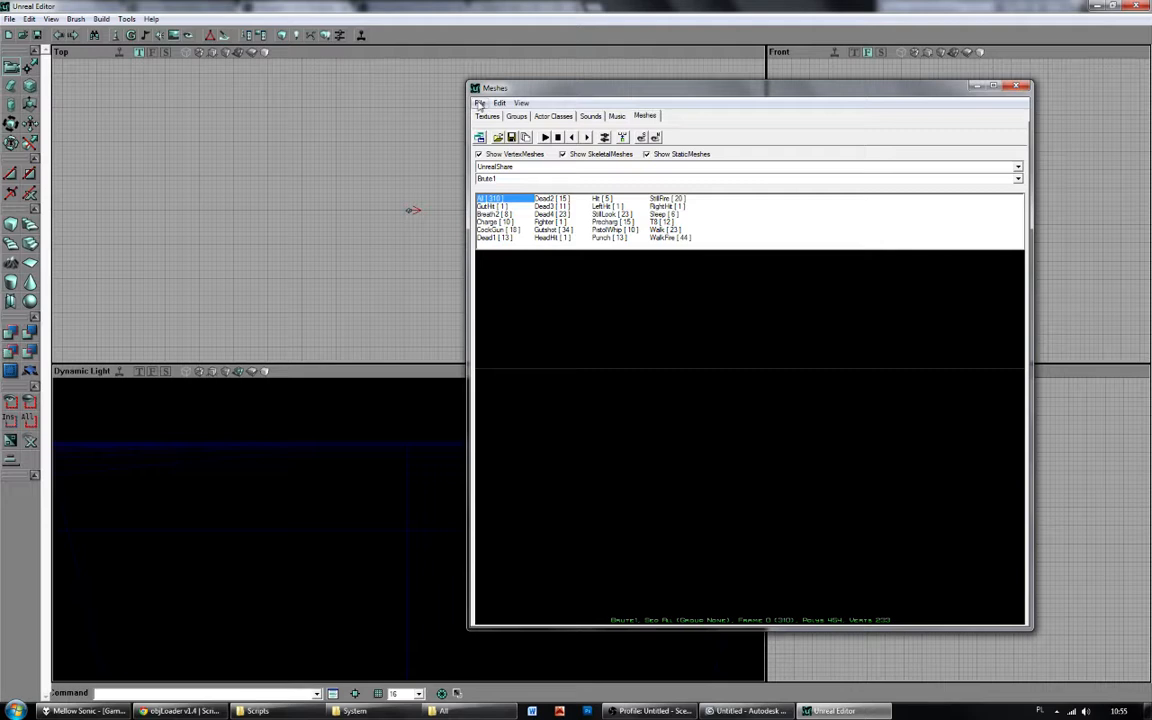
Advance the Brute1 animation to frame 1 and export that mesh frame as OBJ under the name 002.
{"action": "left_click", "coordinate": [589, 140]}
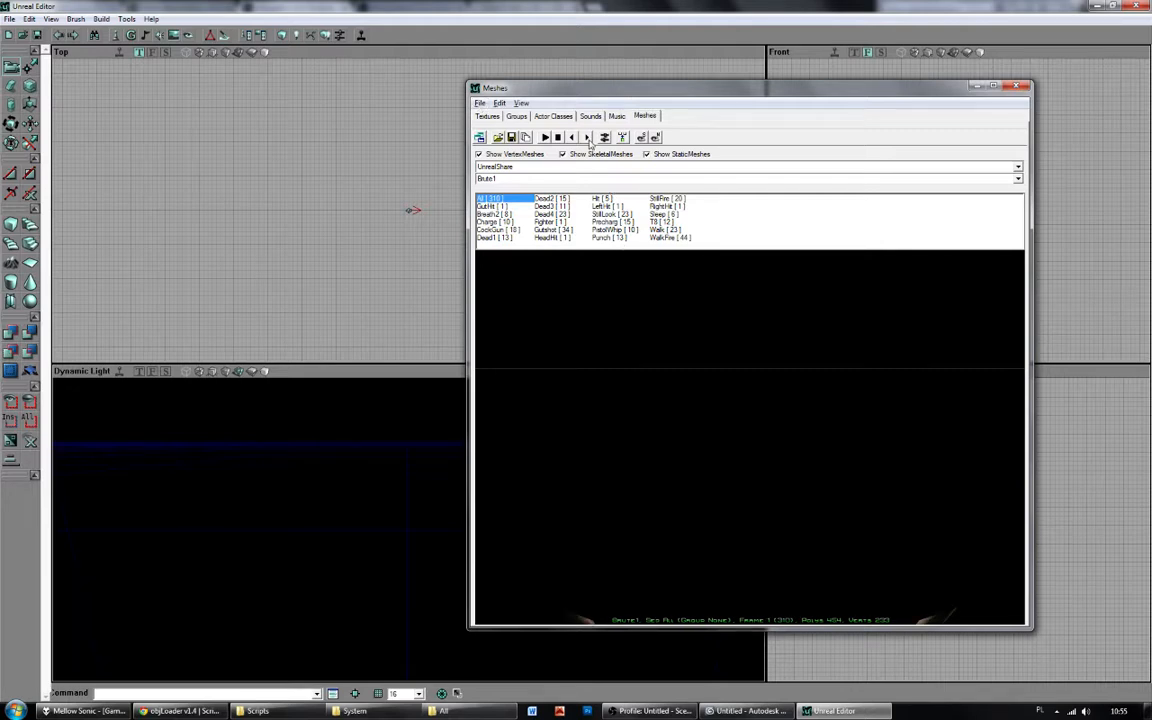
{"action": "key", "text": "alt+f"}
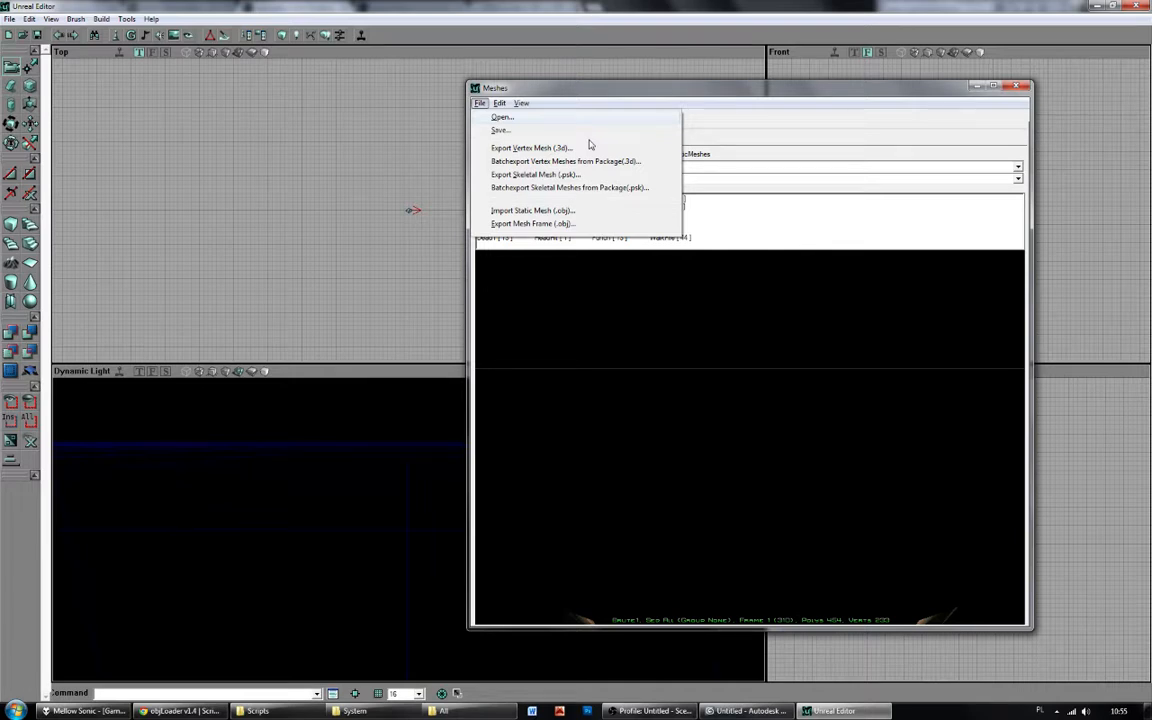
{"action": "key", "text": "Escape"}
{"action": "key", "text": "alt+e"}
{"action": "key", "text": "Escape"}
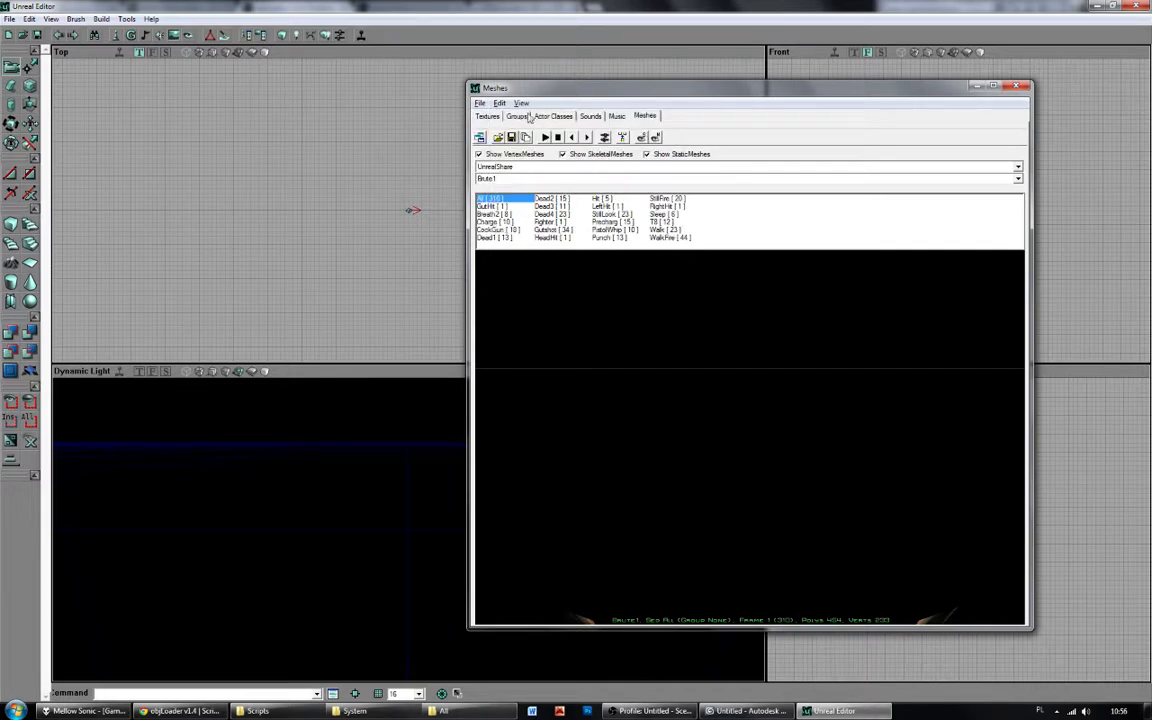
{"action": "left_click", "coordinate": [494, 104]}
{"action": "left_click", "coordinate": [576, 97]}
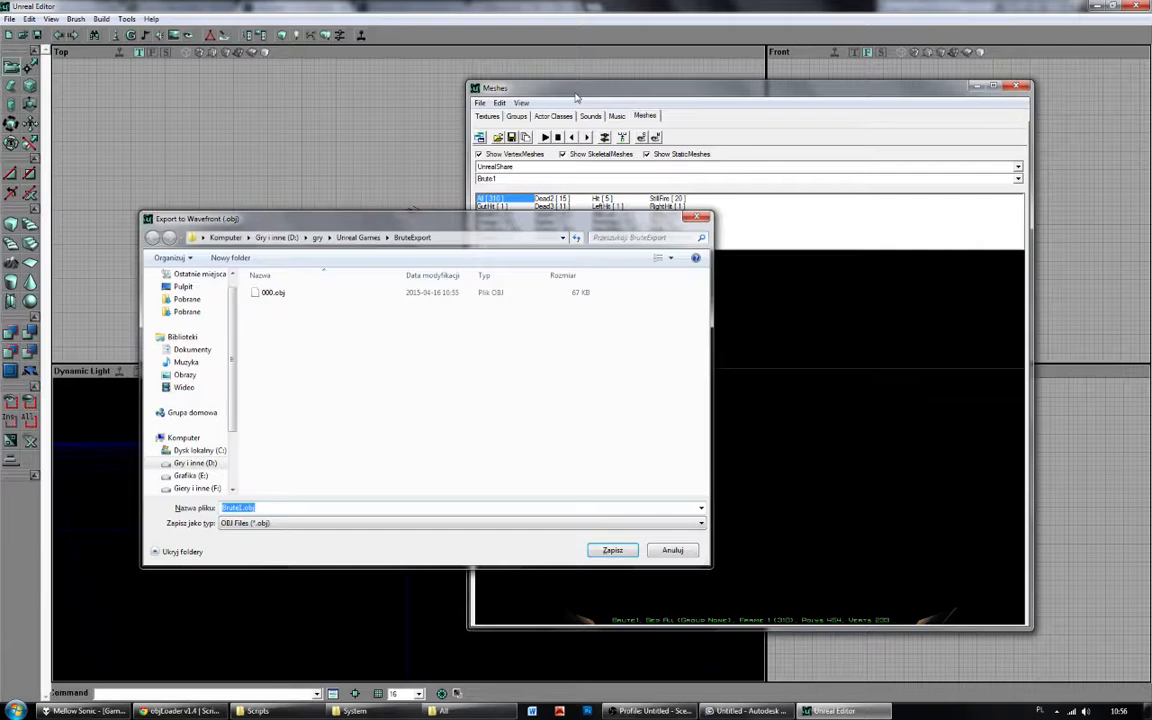
{"action": "type", "text": "002"}
{"action": "key", "text": "Return"}
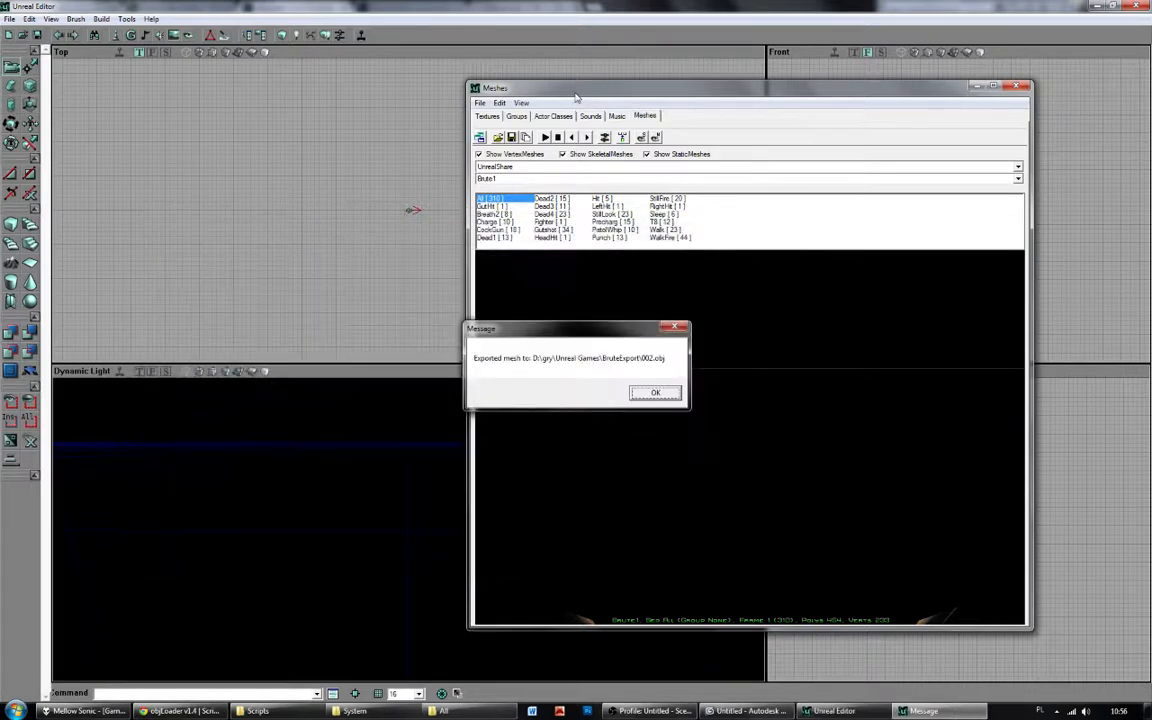
{"action": "key", "text": "Return"}
Advance the Brute1 animation to frame 2, rename the existing 002.obj to 001.obj, and export the current mesh frame as 002.obj.
{"action": "left_click", "coordinate": [588, 138]}
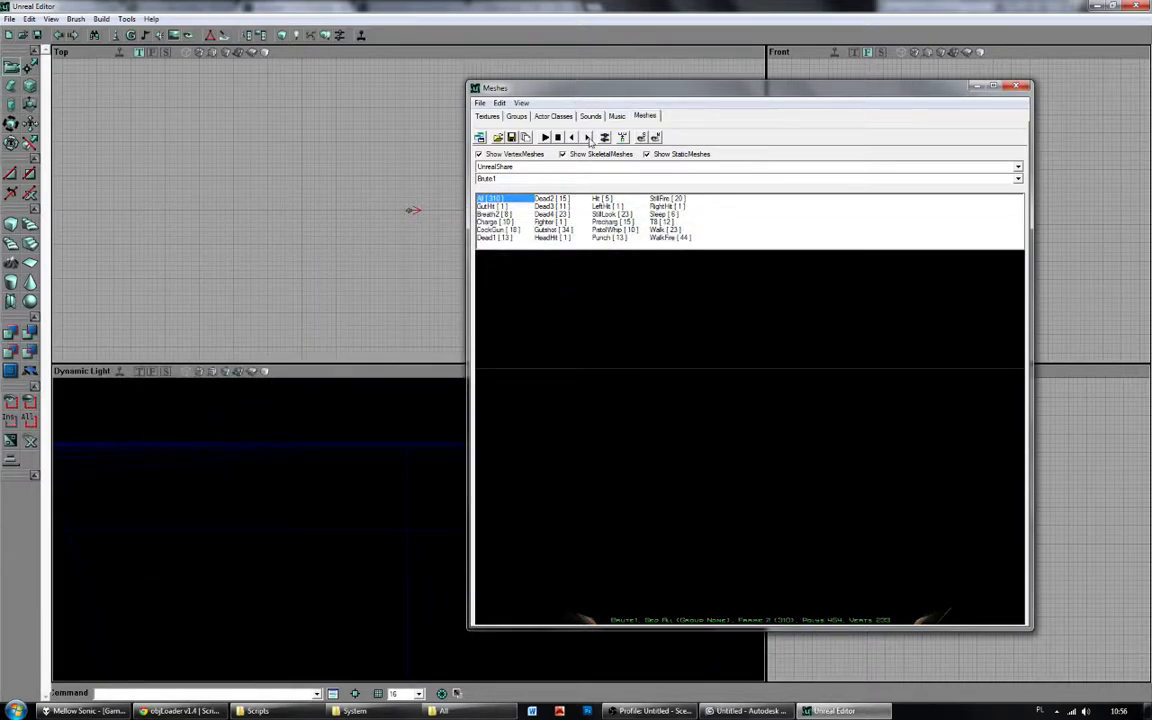
{"action": "key", "text": "ctrl+e"}
{"action": "type", "text": "002"}
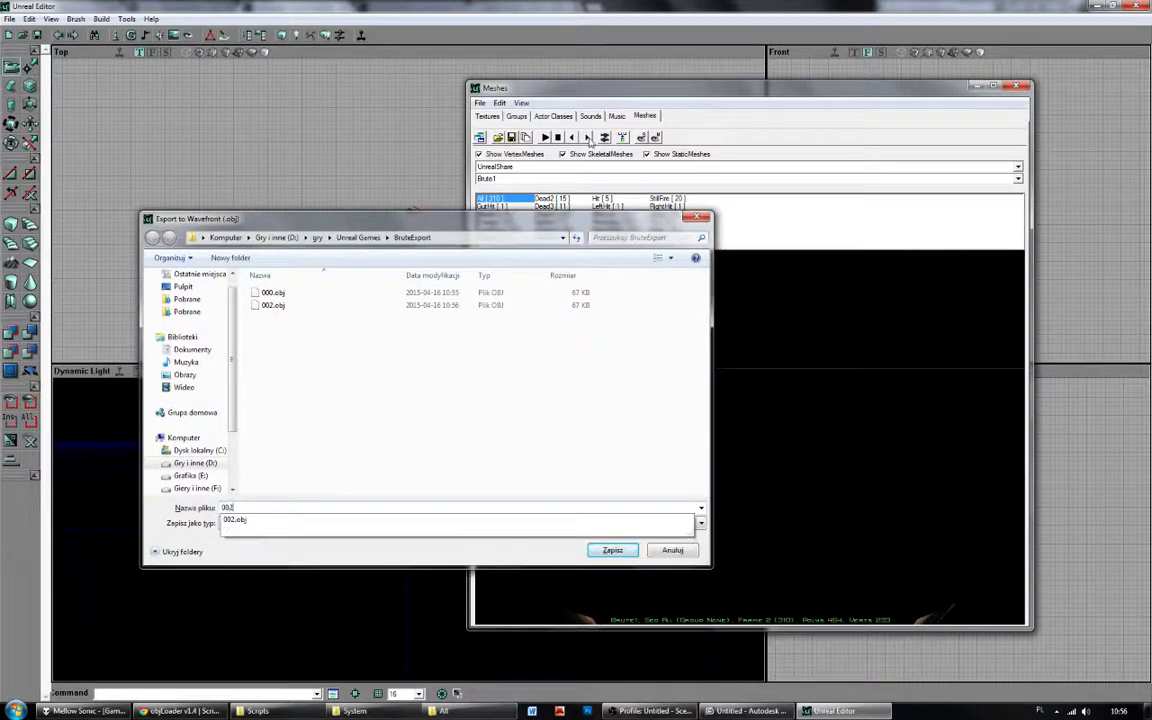
{"action": "left_click", "coordinate": [270, 306]}
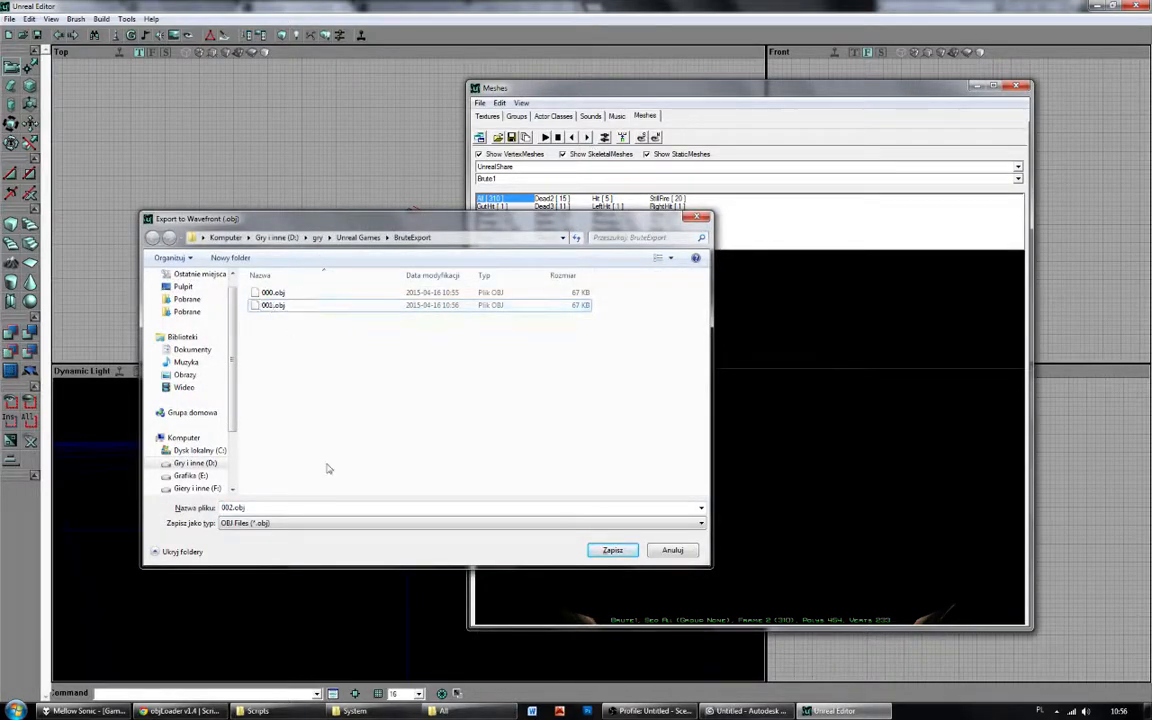
{"action": "left_click", "coordinate": [271, 510]}
{"action": "left_click", "coordinate": [611, 550]}
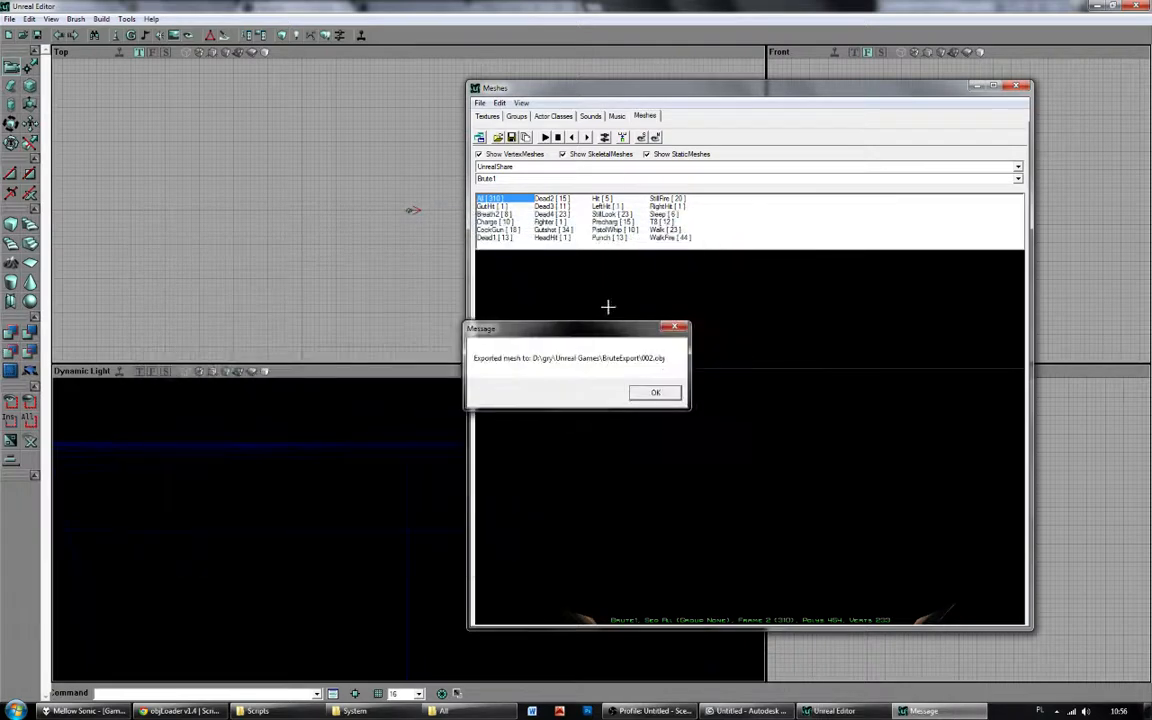
{"action": "left_click", "coordinate": [660, 391]}
Advance the Brute1 animation to frame 3 and export that mesh frame as OBJ under the name 003.
{"action": "left_click", "coordinate": [587, 138]}
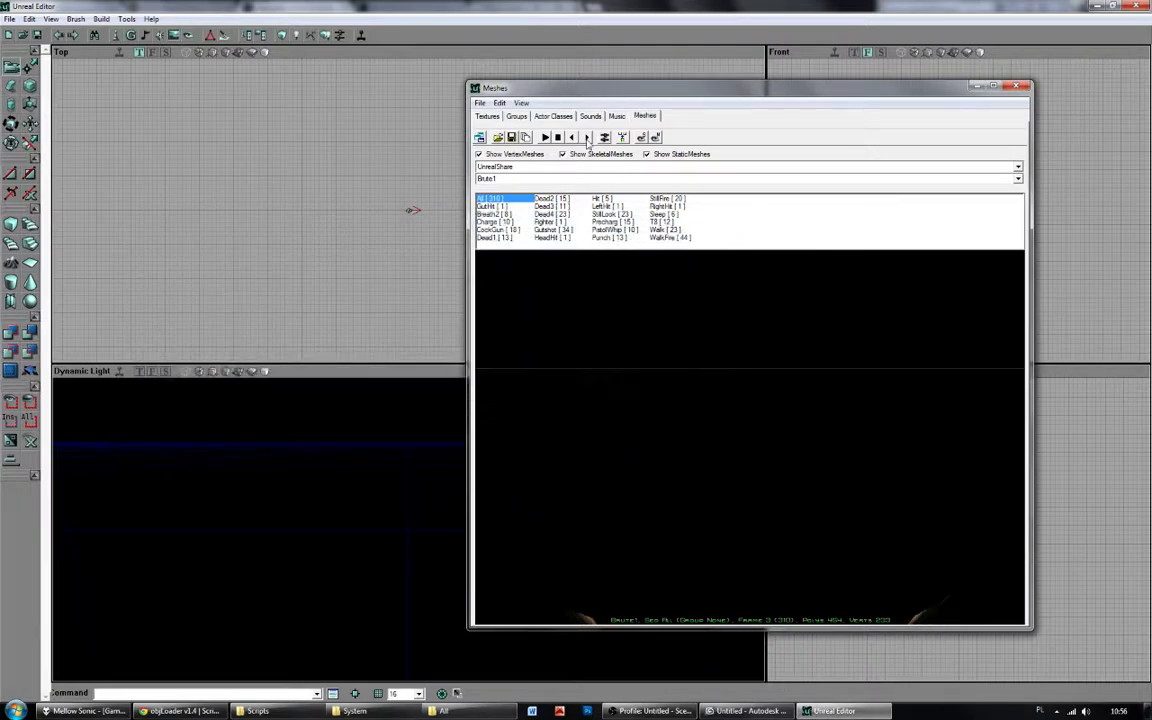
{"action": "key", "text": "ctrl+e"}
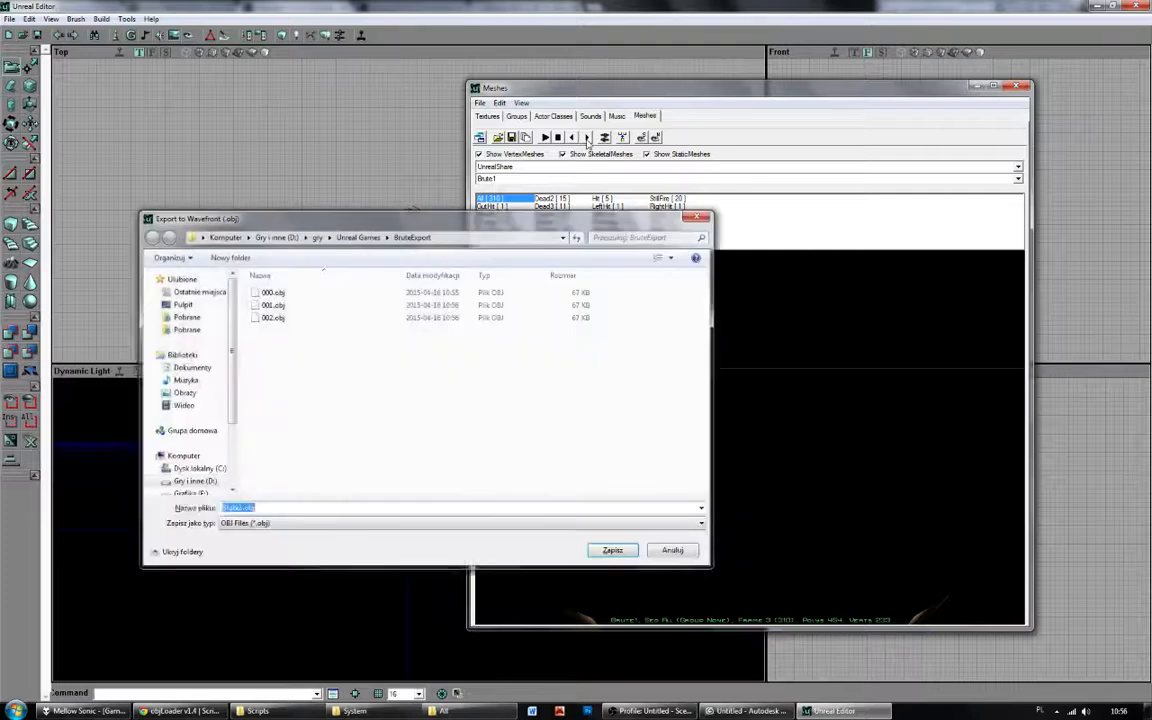
{"action": "type", "text": "003"}
{"action": "key", "text": "Return"}
{"action": "key", "text": "Return"}
Advance the Brute1 animation to frame 4, try to export that mesh frame as OBJ, and dismiss the export message.
{"action": "left_click", "coordinate": [587, 141]}
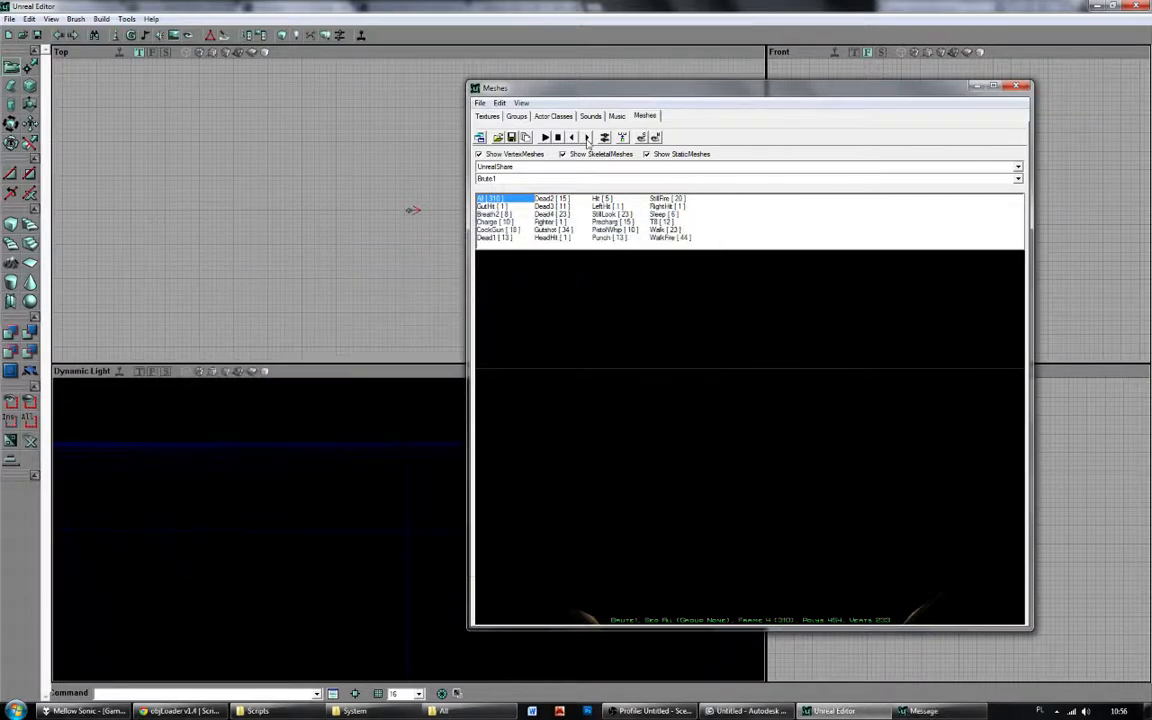
{"action": "key", "text": "ctrl+e"}
{"action": "type", "text": "03"}
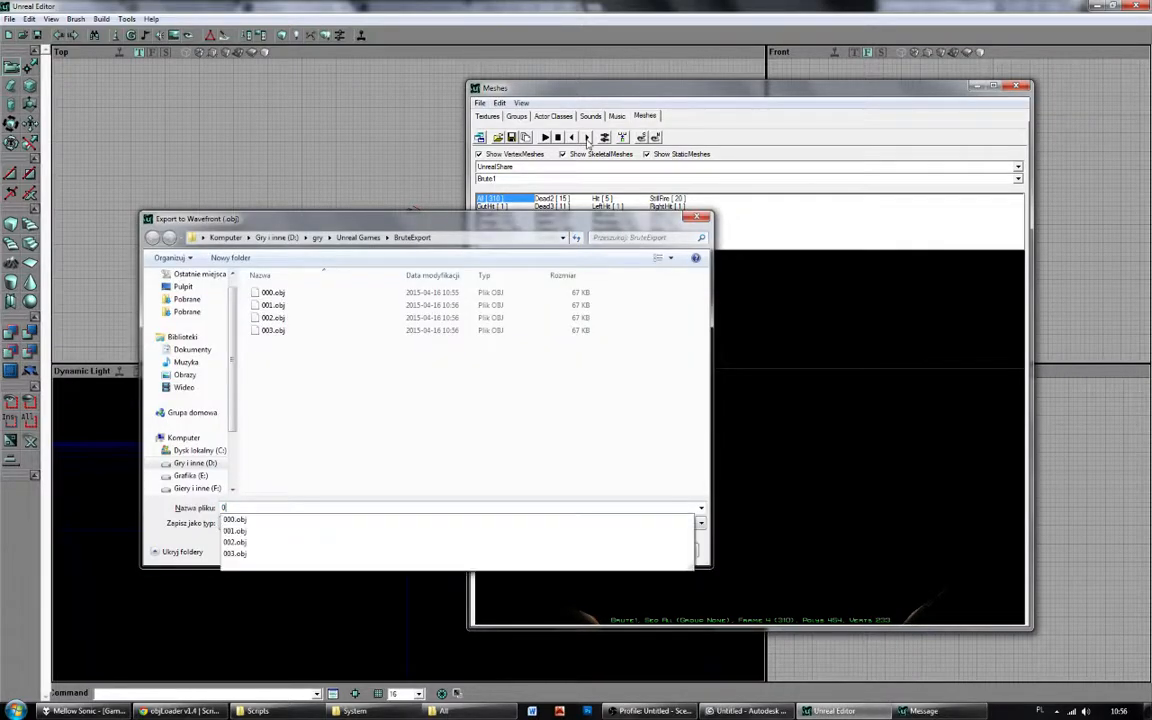
{"action": "type", "text": "4"}
{"action": "key", "text": "Return"}
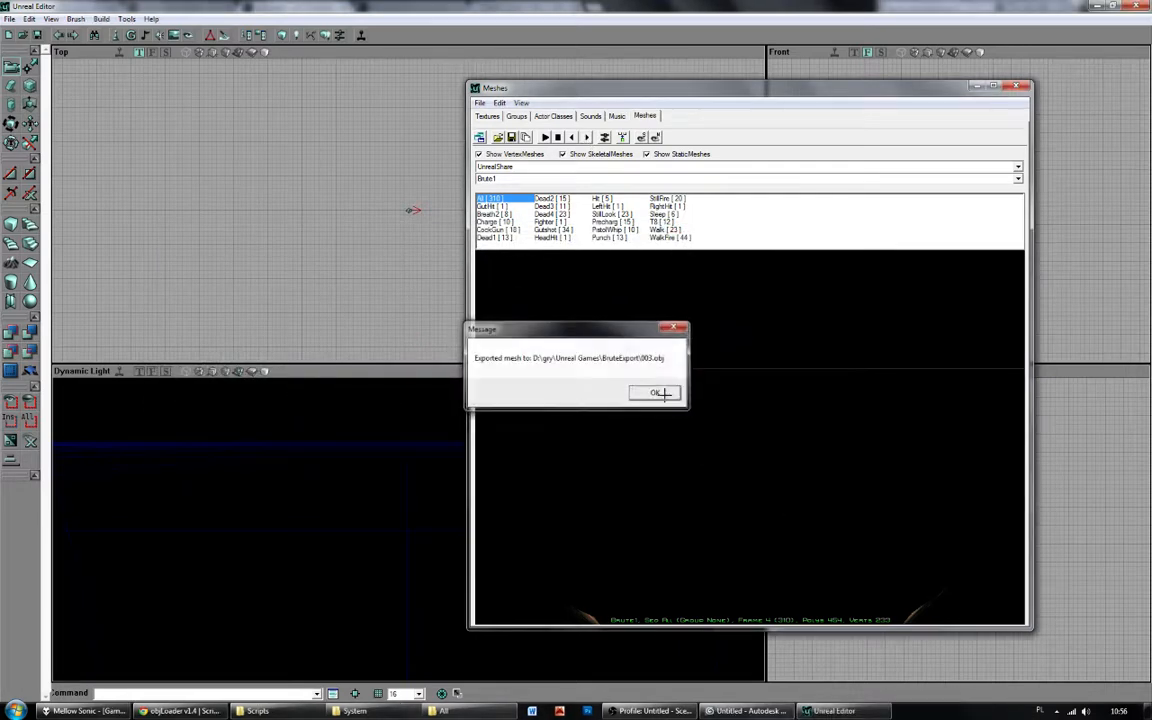
{"action": "left_click", "coordinate": [656, 393]}
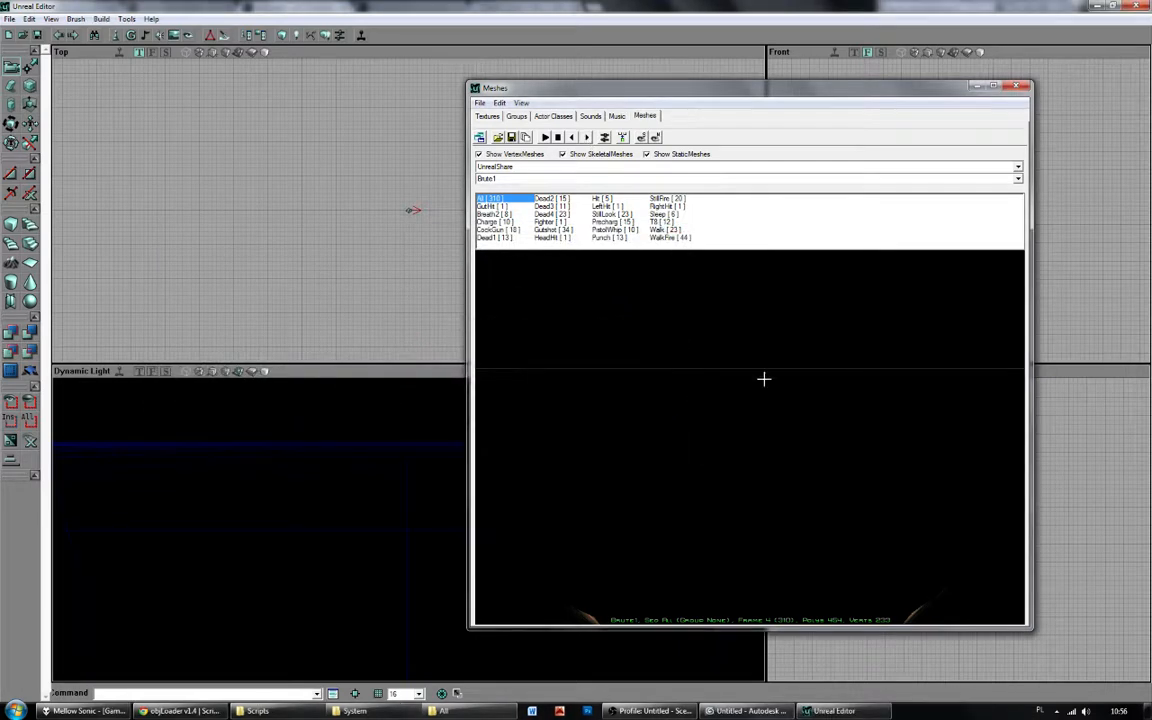
Bring the whole Brute1 model into view in the mesh preview and reselect Brute1 in the mesh list.
{"action": "left_click_drag", "start_coordinate": [763, 376], "coordinate": [763, 376]}
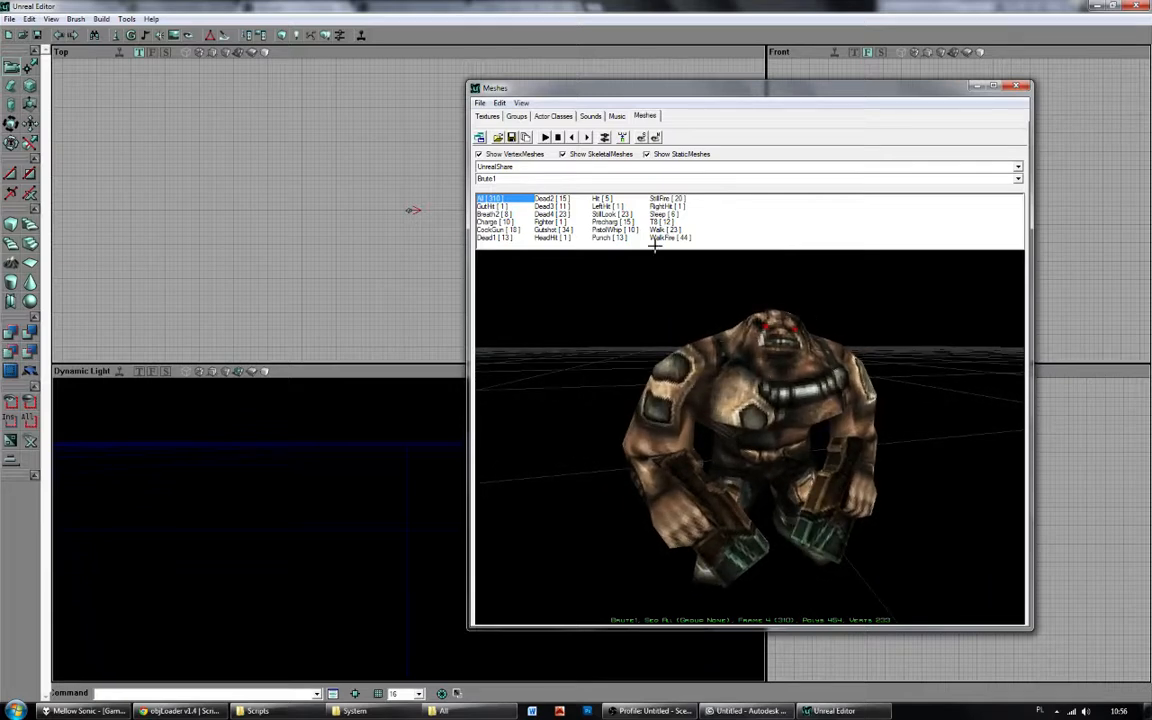
{"action": "left_click", "coordinate": [509, 174]}
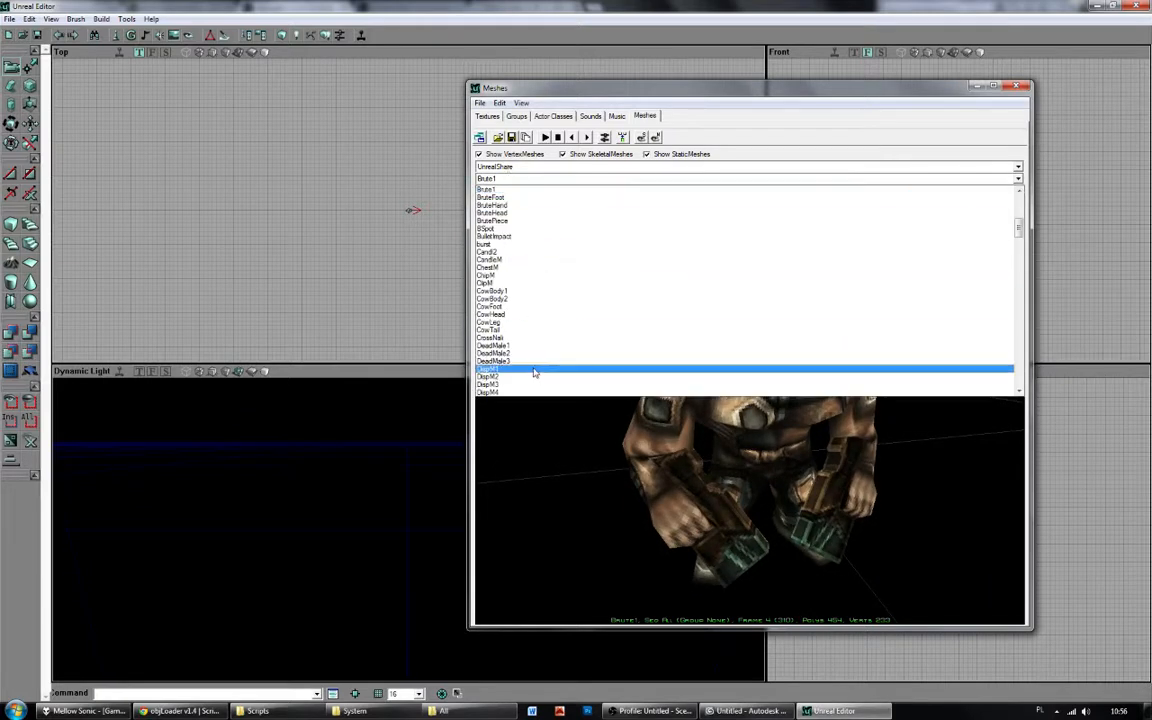
{"action": "left_click", "coordinate": [510, 188]}
{"action": "left_click_drag", "start_coordinate": [777, 401], "coordinate": [777, 401]}
{"action": "left_click_drag", "start_coordinate": [696, 440], "coordinate": [690, 444]}
{"action": "right_click_drag", "start_coordinate": [690, 444], "coordinate": [698, 440]}
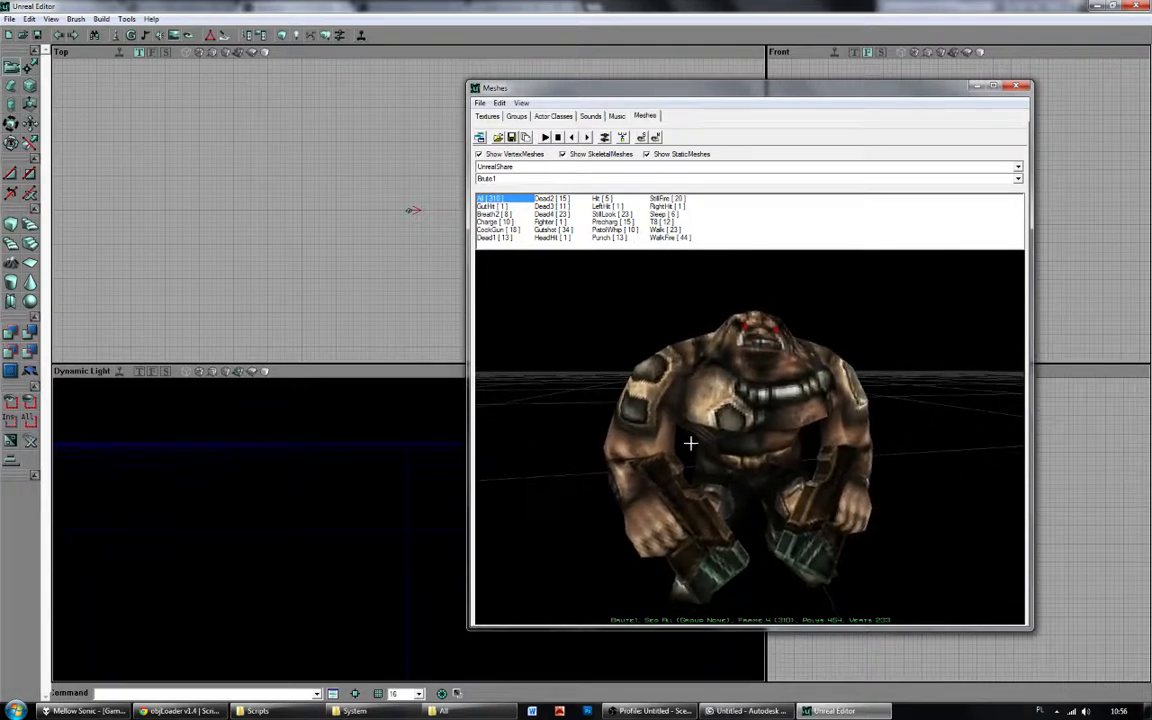
Close the mesh browser and Unreal Editor, and switch to 3ds Max.
{"action": "left_click", "coordinate": [1018, 87]}
{"action": "left_click", "coordinate": [1142, 6]}
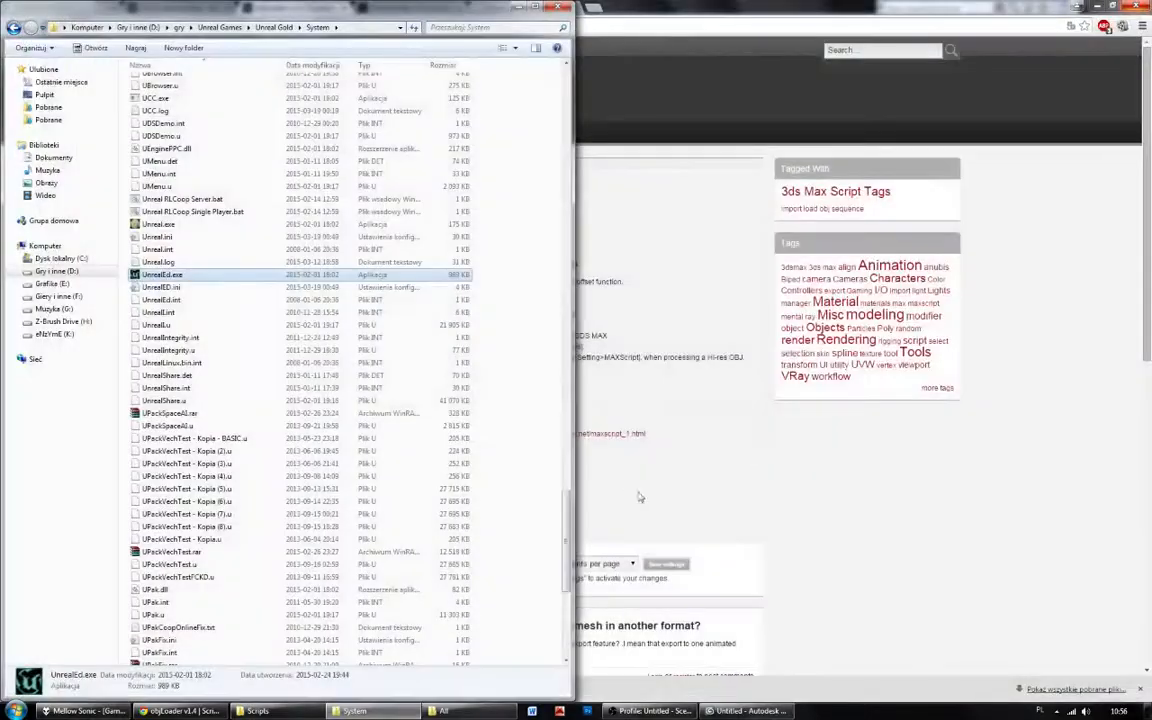
{"action": "left_click", "coordinate": [757, 498]}
{"action": "left_click", "coordinate": [750, 711]}
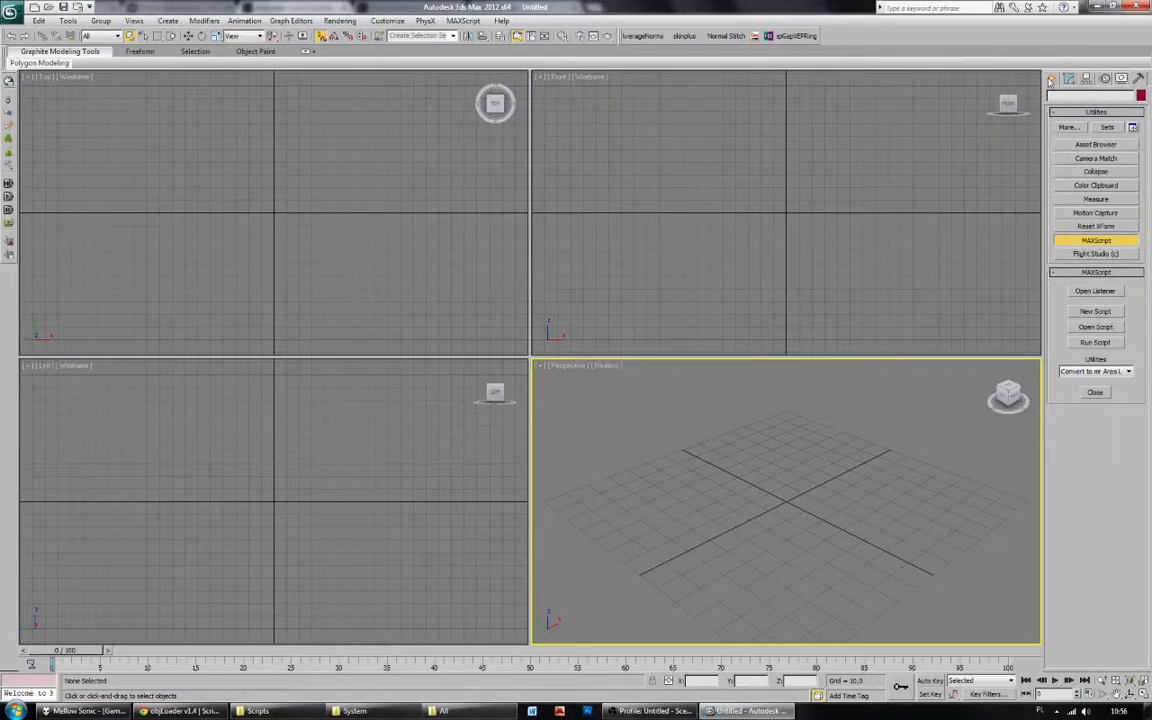
Create an ObjLoader scripted primitive at the center of the perspective viewport.
{"action": "left_click", "coordinate": [1051, 79]}
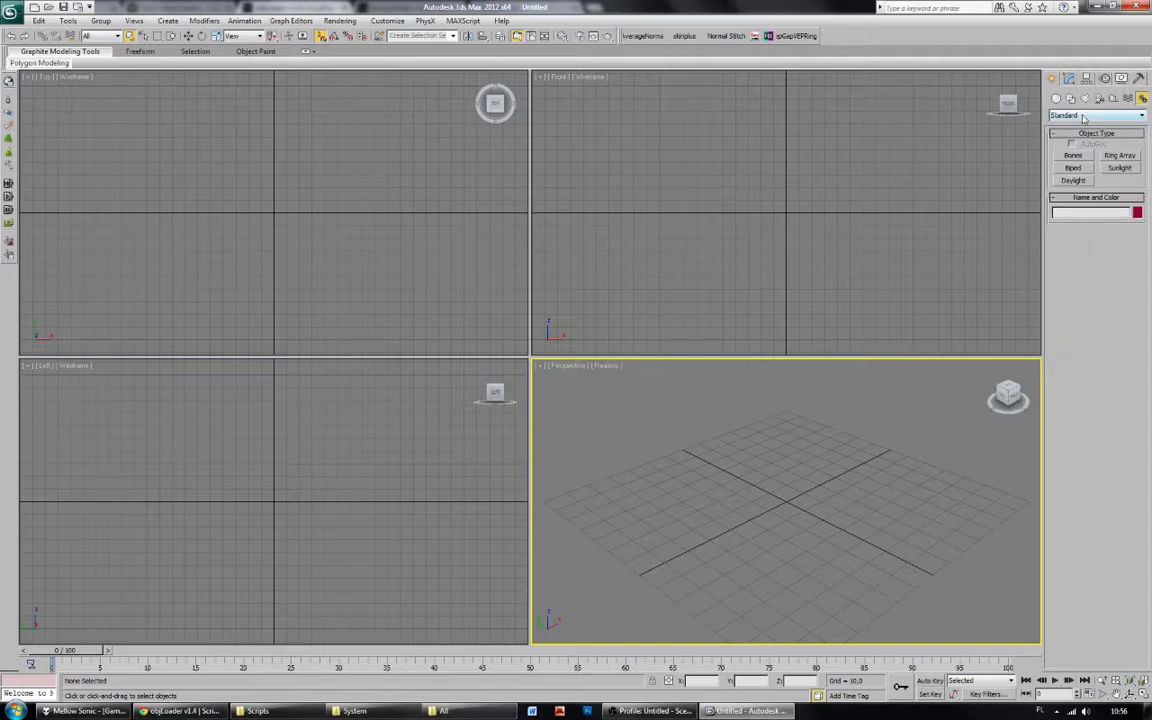
{"action": "left_click", "coordinate": [1056, 98]}
{"action": "left_click", "coordinate": [1095, 115]}
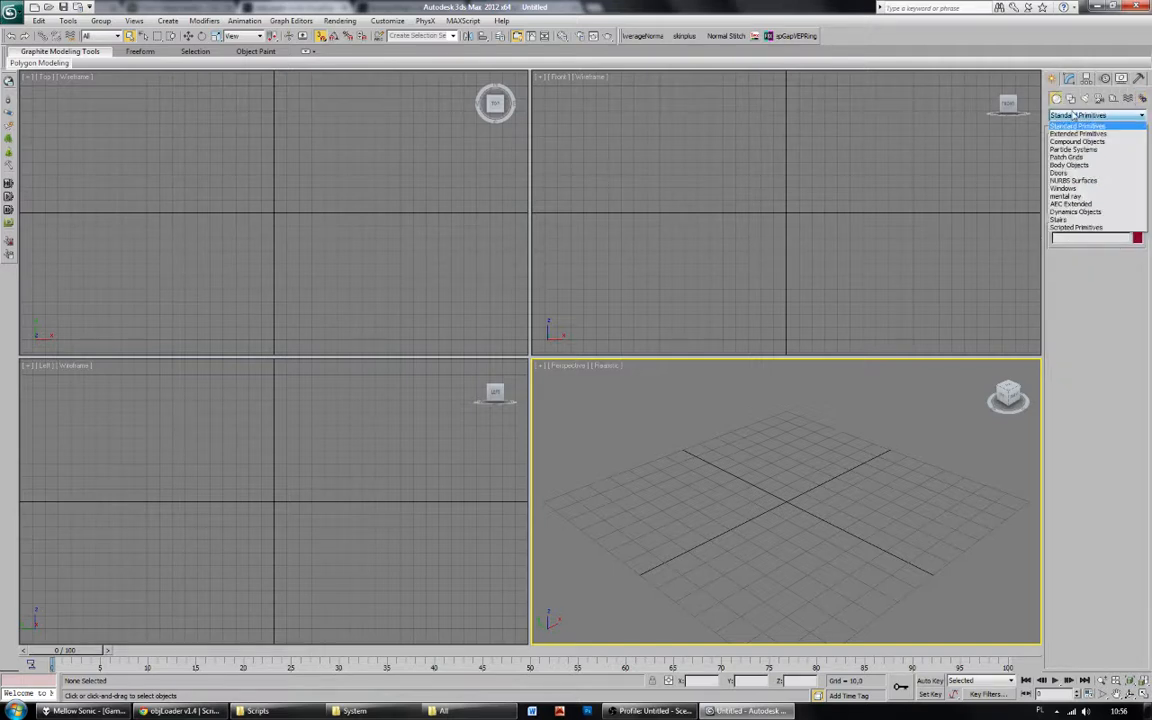
{"action": "left_click", "coordinate": [1079, 229]}
{"action": "left_click", "coordinate": [1073, 156]}
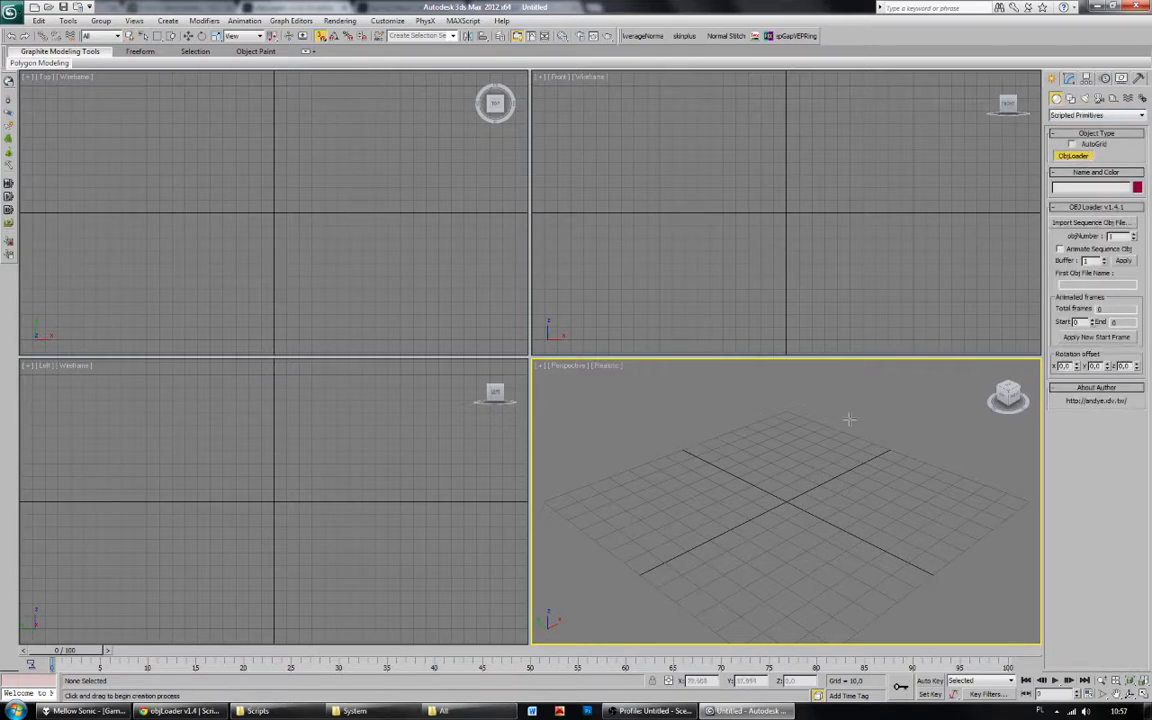
{"action": "left_click_drag", "start_coordinate": [784, 500], "coordinate": [815, 534]}
{"action": "middle_click_drag", "start_coordinate": [815, 533], "coordinate": [853, 530], "text": "alt"}
Import the OBJ sequence from the exported Brute All folder into the ObjLoader object, starting with 000.obj.
{"action": "left_click", "coordinate": [1094, 222]}
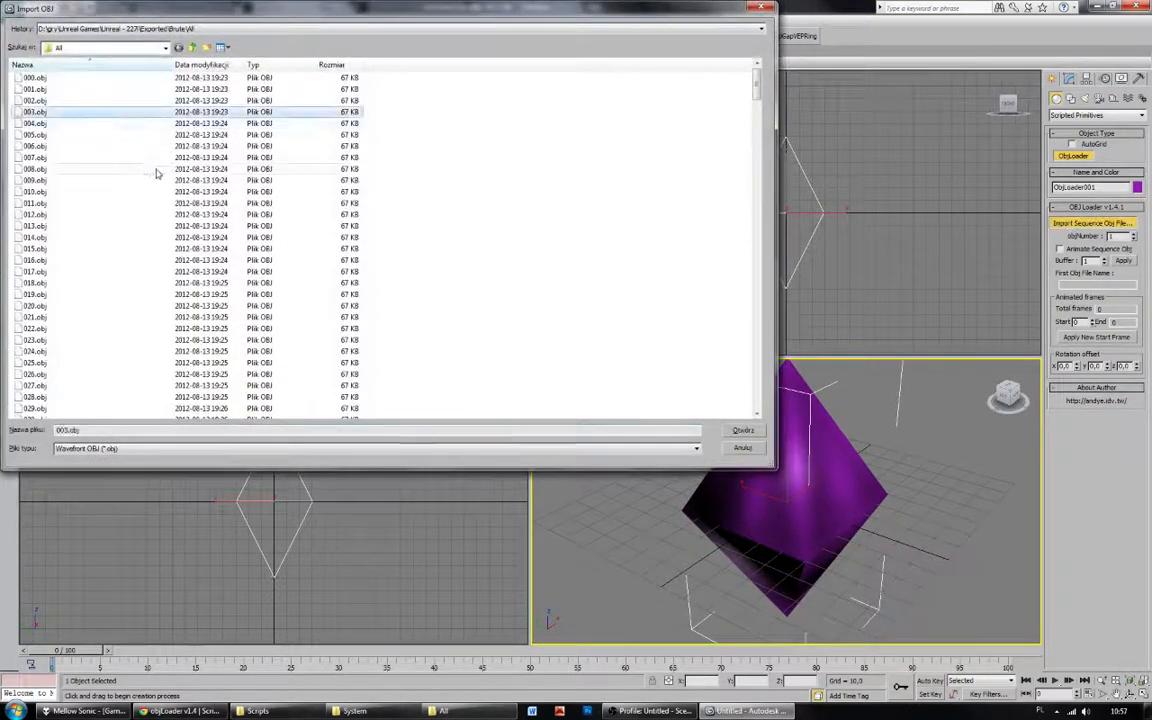
{"action": "mouse_move", "coordinate": [750, 112]}
{"action": "left_mouse_down"}
{"action": "mouse_move", "coordinate": [750, 403]}
{"action": "mouse_move", "coordinate": [753, 98]}
{"action": "left_mouse_up"}
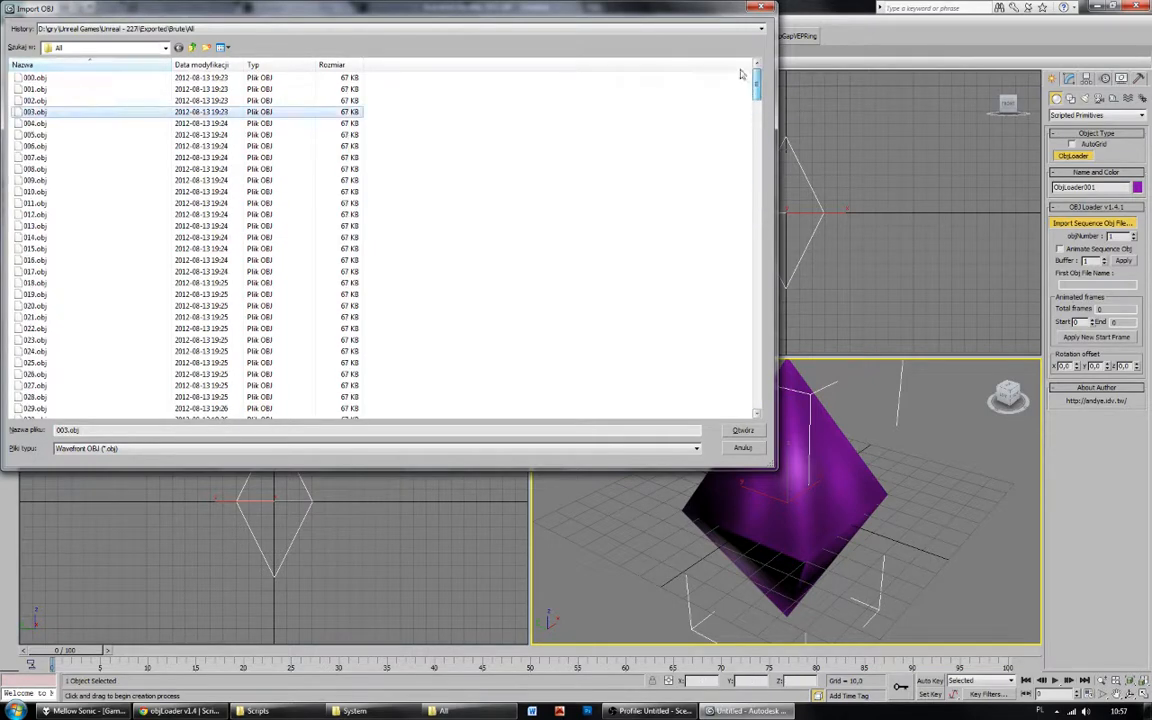
{"action": "double_click", "coordinate": [108, 80]}
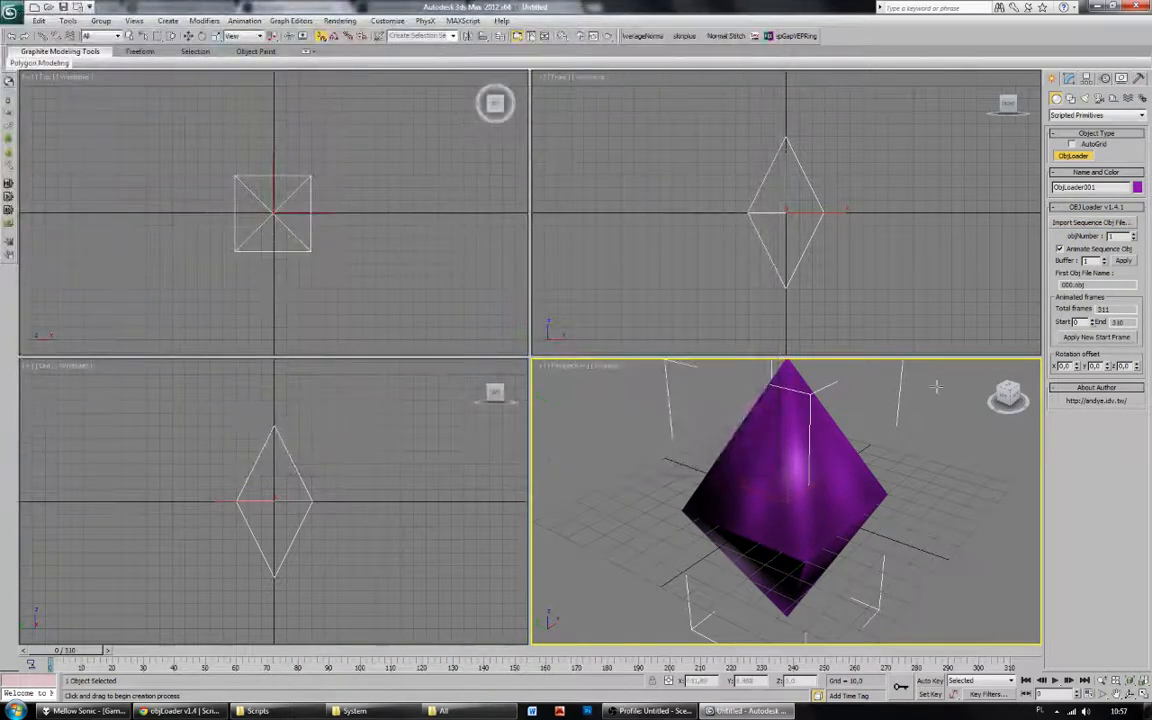
{"action": "mouse_move", "coordinate": [836, 492]}
{"action": "middle_mouse_down", "text": "alt"}
{"action": "mouse_move", "coordinate": [802, 494]}
{"action": "mouse_move", "coordinate": [830, 490]}
{"action": "middle_mouse_up", "text": "alt"}
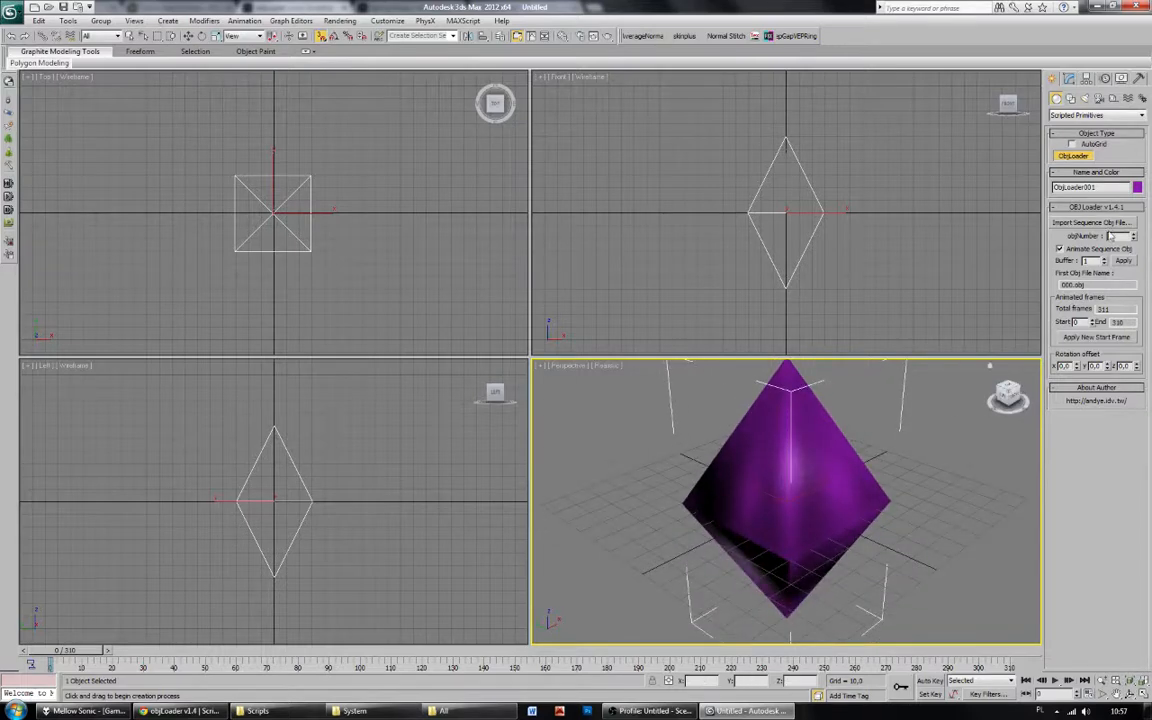
Delete the ObjLoader object, create a replacement at the viewport center, and load the OBJ sequence starting with 000.obj into it.
{"action": "key", "text": "Delete"}
{"action": "left_click", "coordinate": [780, 495]}
{"action": "left_click", "coordinate": [1095, 223]}
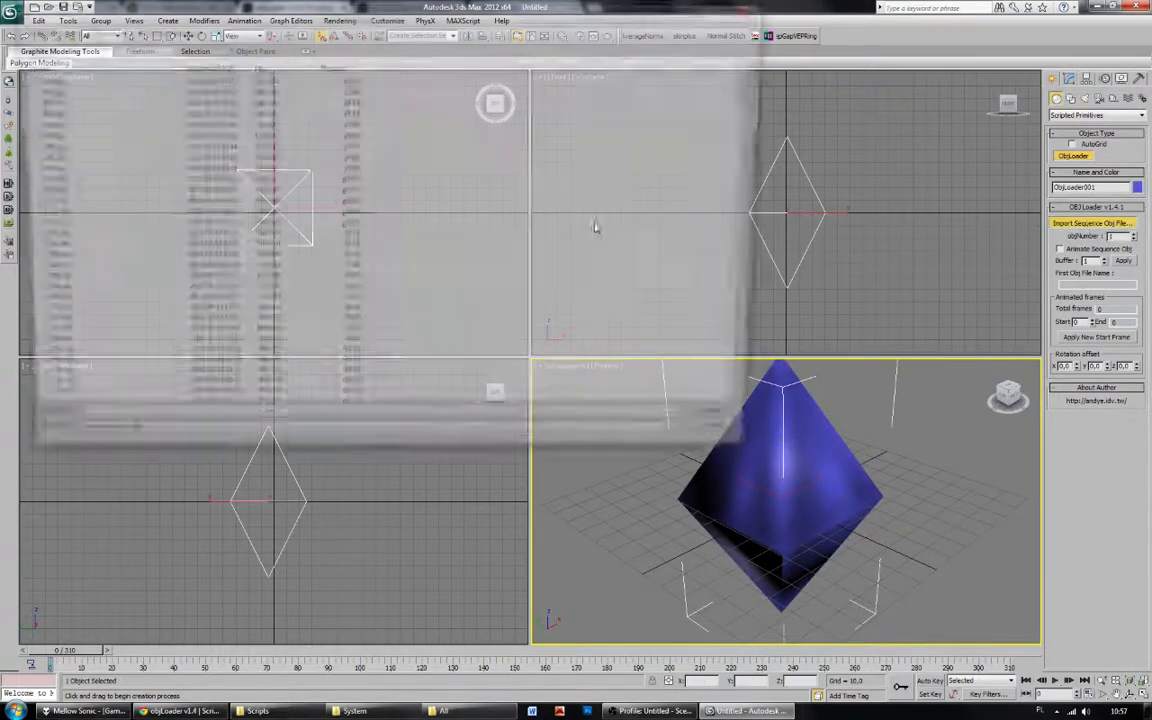
{"action": "double_click", "coordinate": [40, 77]}
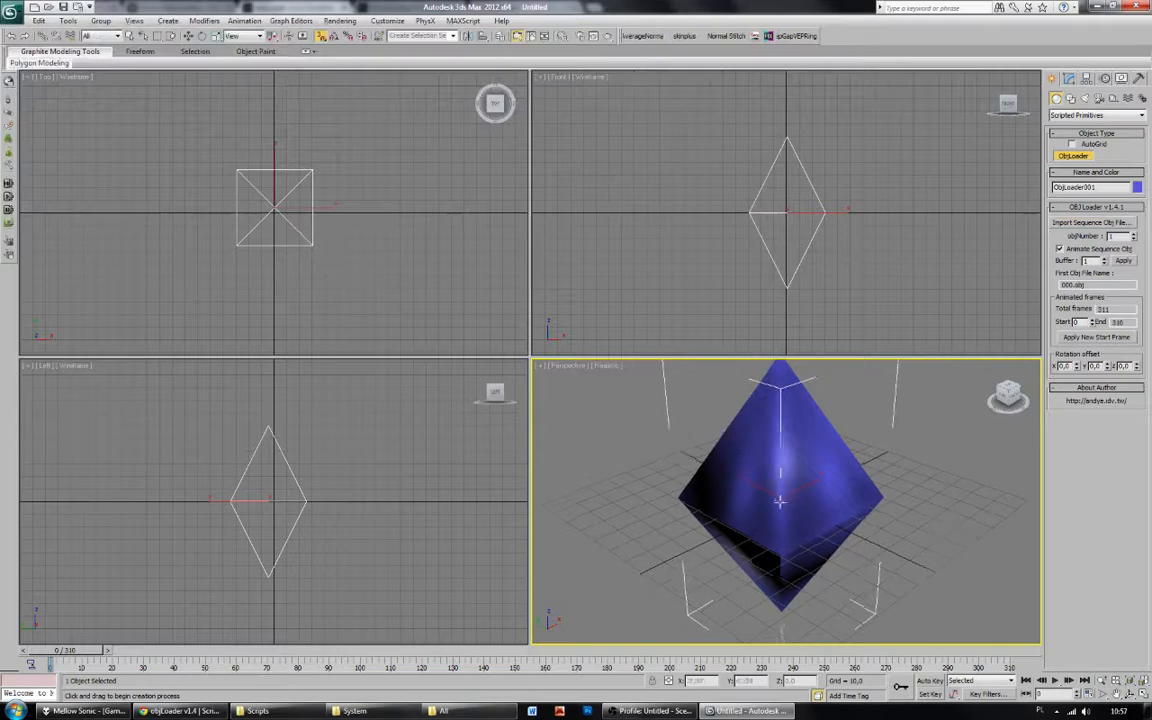
Reset the 3ds Max scene without saving the changes.
{"action": "left_click", "coordinate": [12, 12]}
{"action": "left_click", "coordinate": [36, 95]}
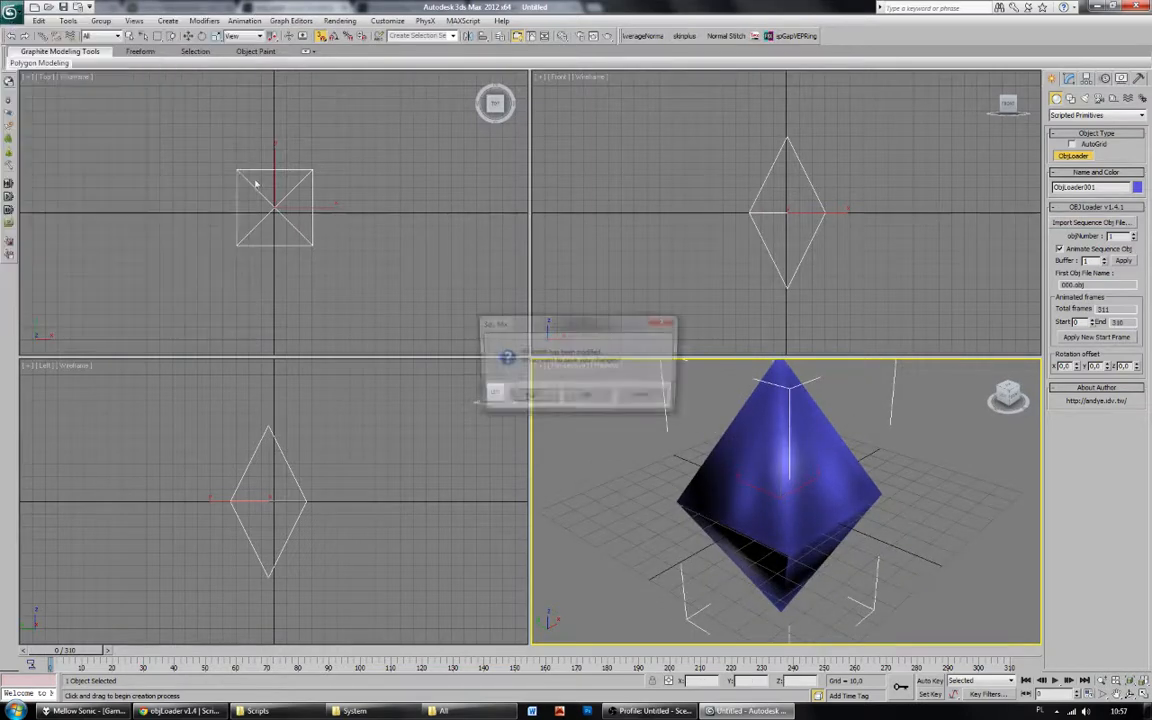
{"action": "left_click", "coordinate": [602, 398]}
{"action": "left_click", "coordinate": [555, 377]}
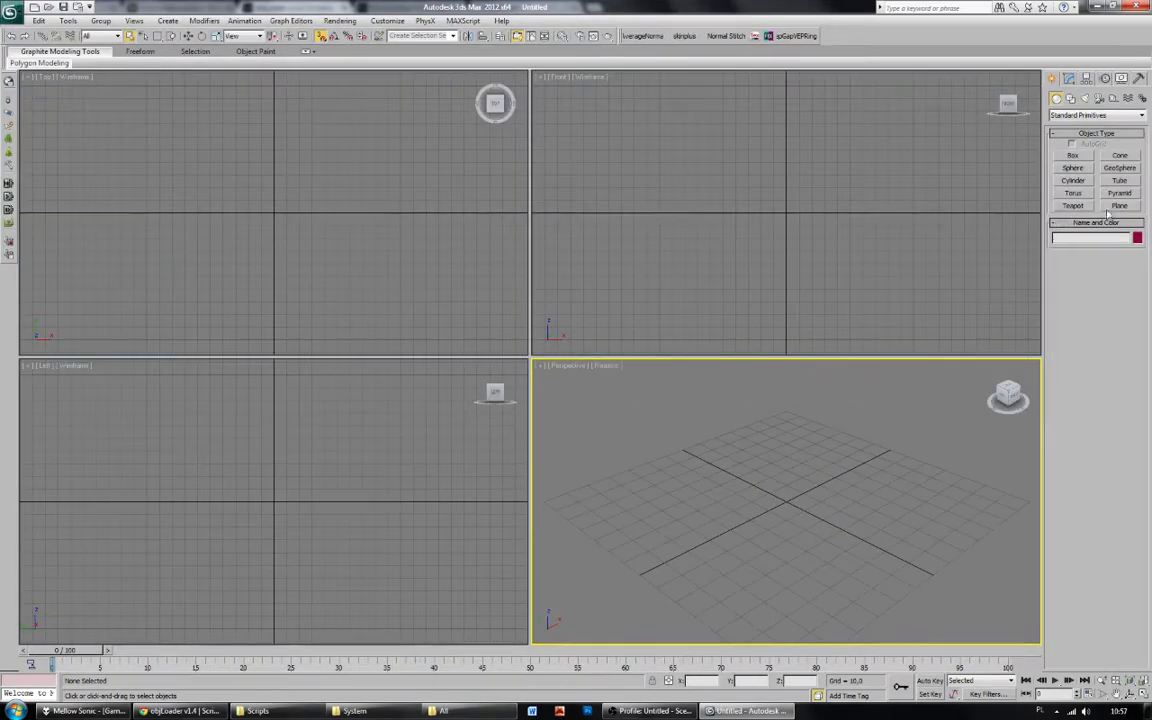
Create an ObjLoader scripted primitive in the perspective viewport of the reset scene and import the OBJ sequence from 000.obj.
{"action": "left_click", "coordinate": [1096, 115]}
{"action": "left_click", "coordinate": [1090, 226]}
{"action": "left_click", "coordinate": [1073, 156]}
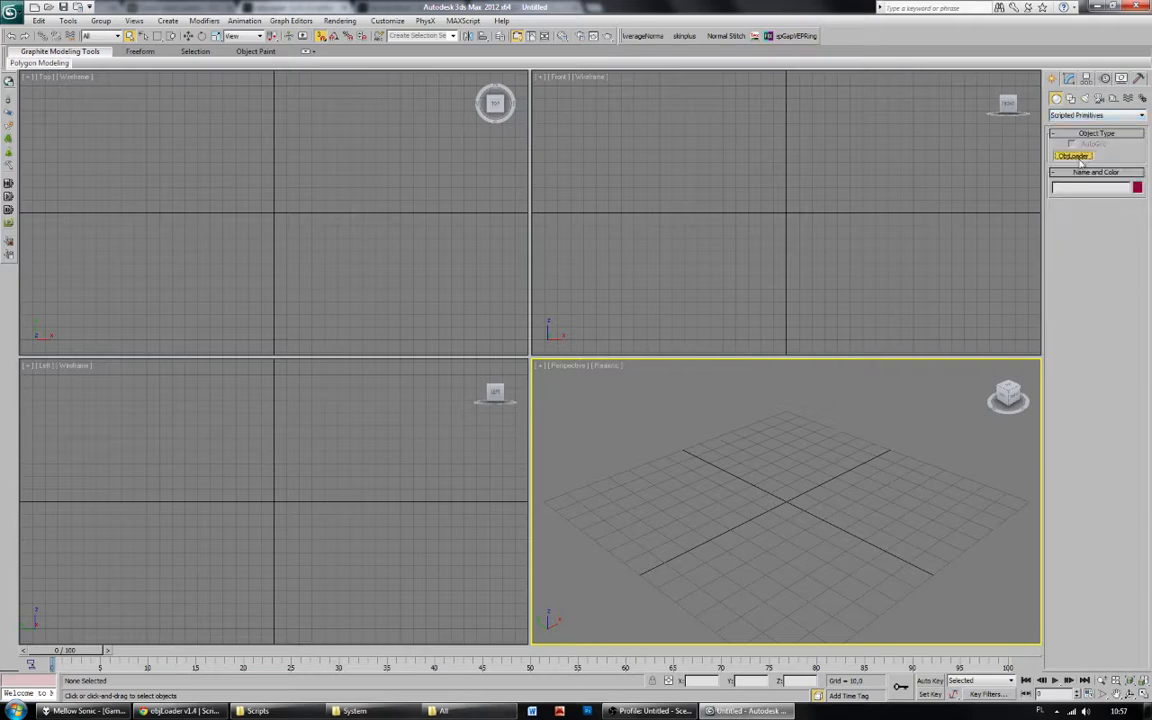
{"action": "left_click_drag", "start_coordinate": [788, 500], "coordinate": [804, 534]}
{"action": "left_click", "coordinate": [1088, 224]}
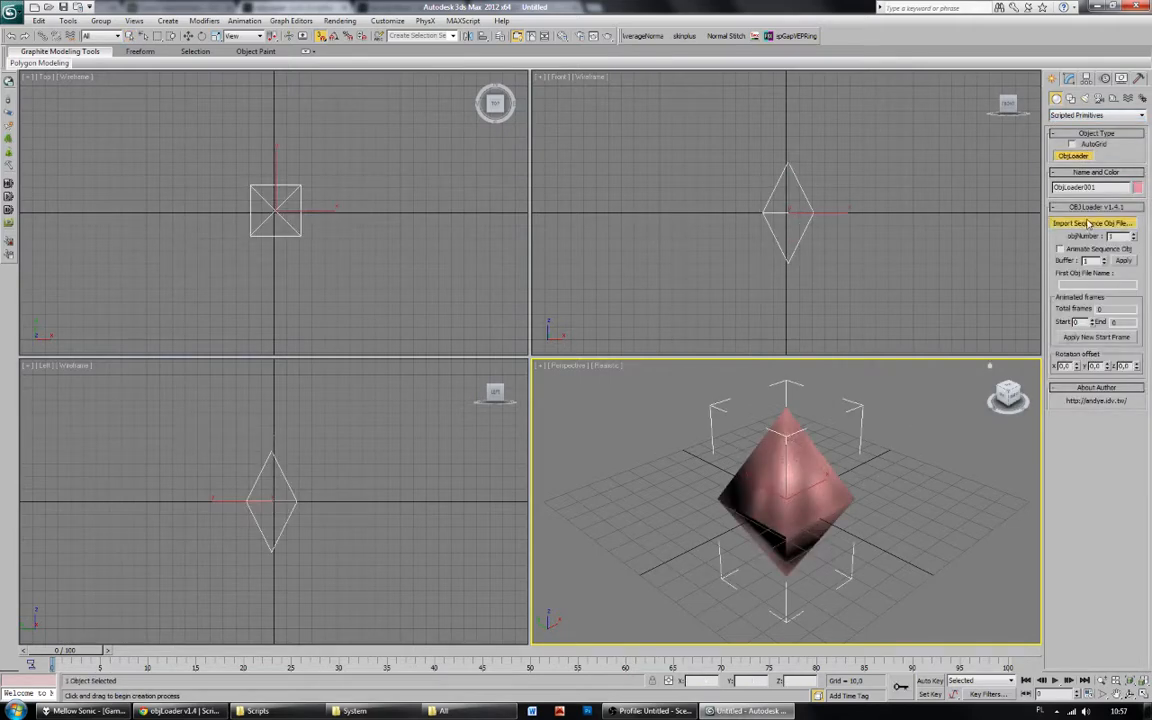
{"action": "double_click", "coordinate": [148, 82]}
Try to play through the imported sequence by moving the time slider to frame 2, dismissing the MAXScript message.
{"action": "middle_click_drag", "start_coordinate": [802, 408], "coordinate": [796, 506], "text": "alt"}
{"action": "left_click_drag", "start_coordinate": [84, 652], "coordinate": [134, 655]}
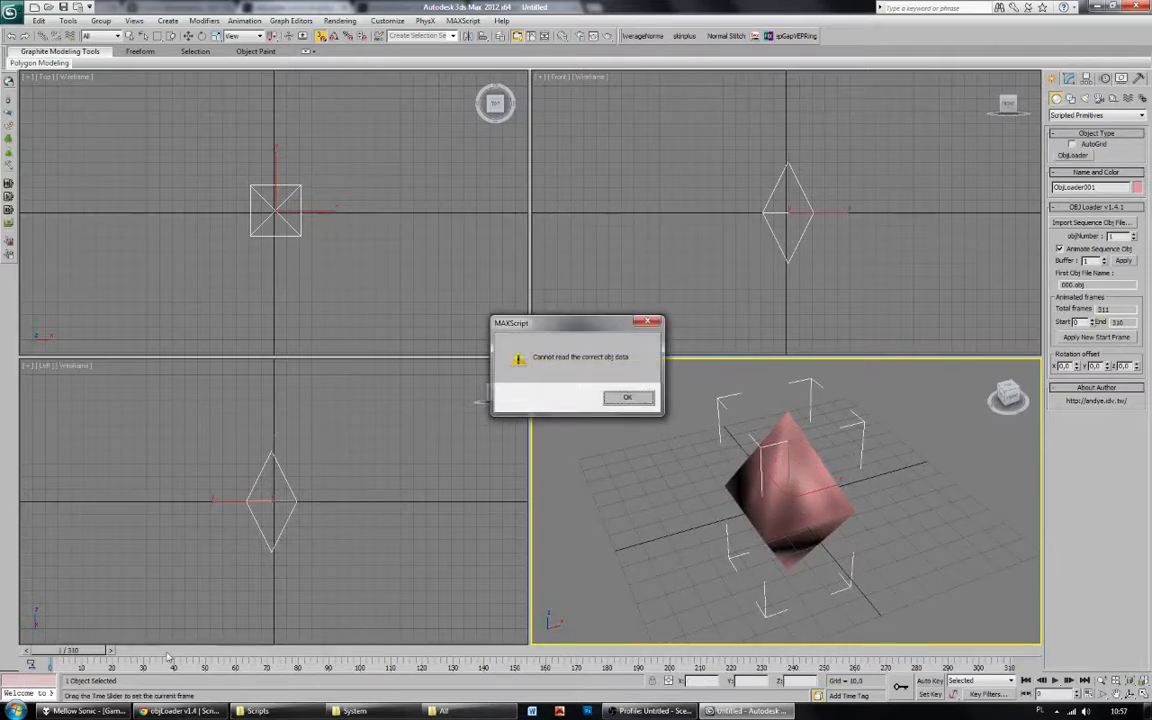
{"action": "left_click", "coordinate": [628, 399]}
{"action": "left_click", "coordinate": [113, 652]}
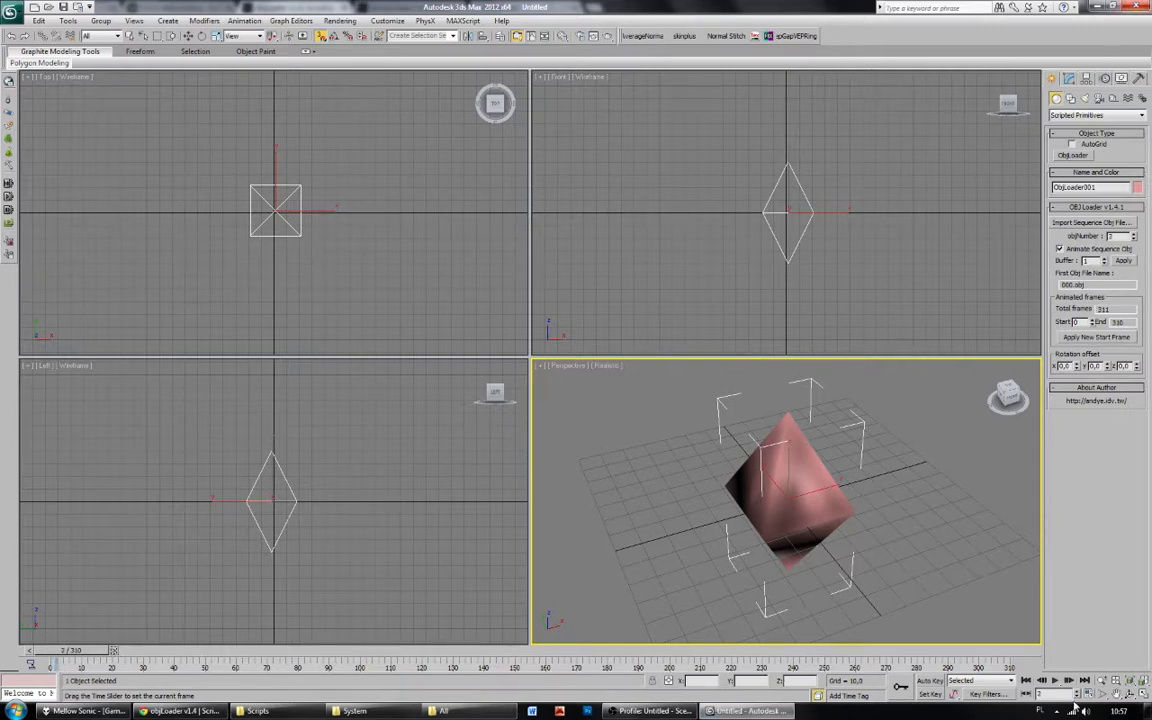
End the 3dsmax.exe process in Windows Task Manager, relaunch 3ds Max 2012, and close its welcome screen.
{"action": "right_click", "coordinate": [1000, 711]}
{"action": "left_click", "coordinate": [1040, 661]}
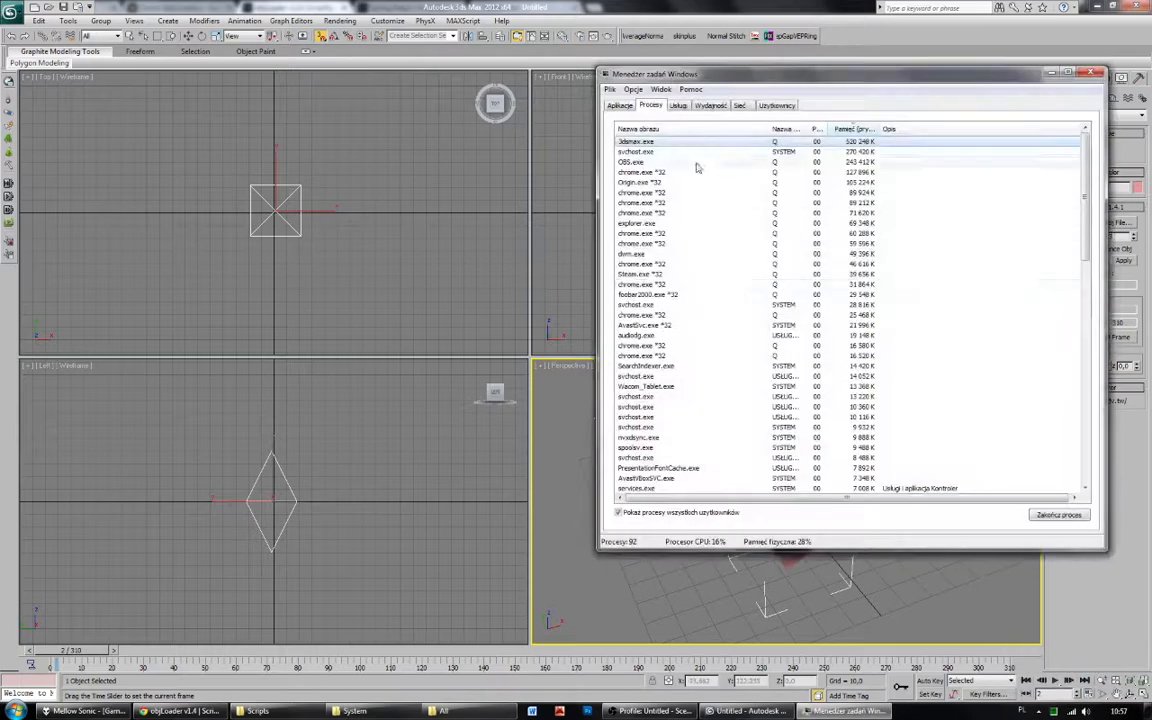
{"action": "left_click", "coordinate": [1058, 514]}
{"action": "left_click", "coordinate": [591, 376]}
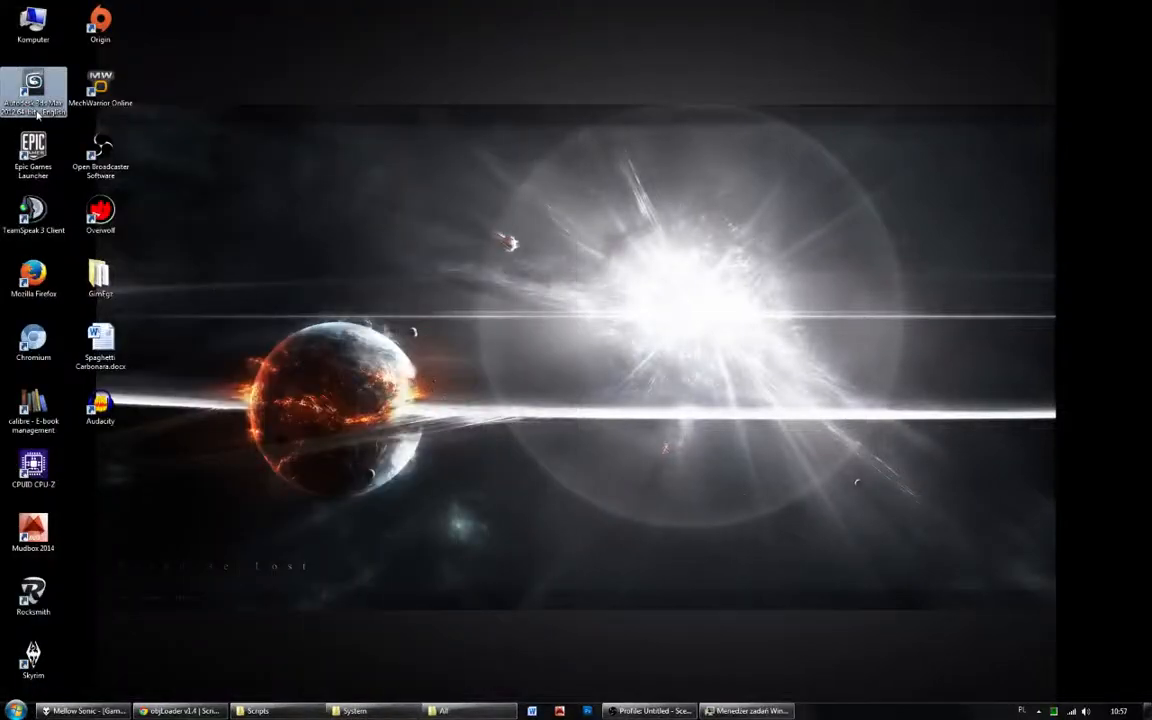
{"action": "double_click", "coordinate": [37, 112]}
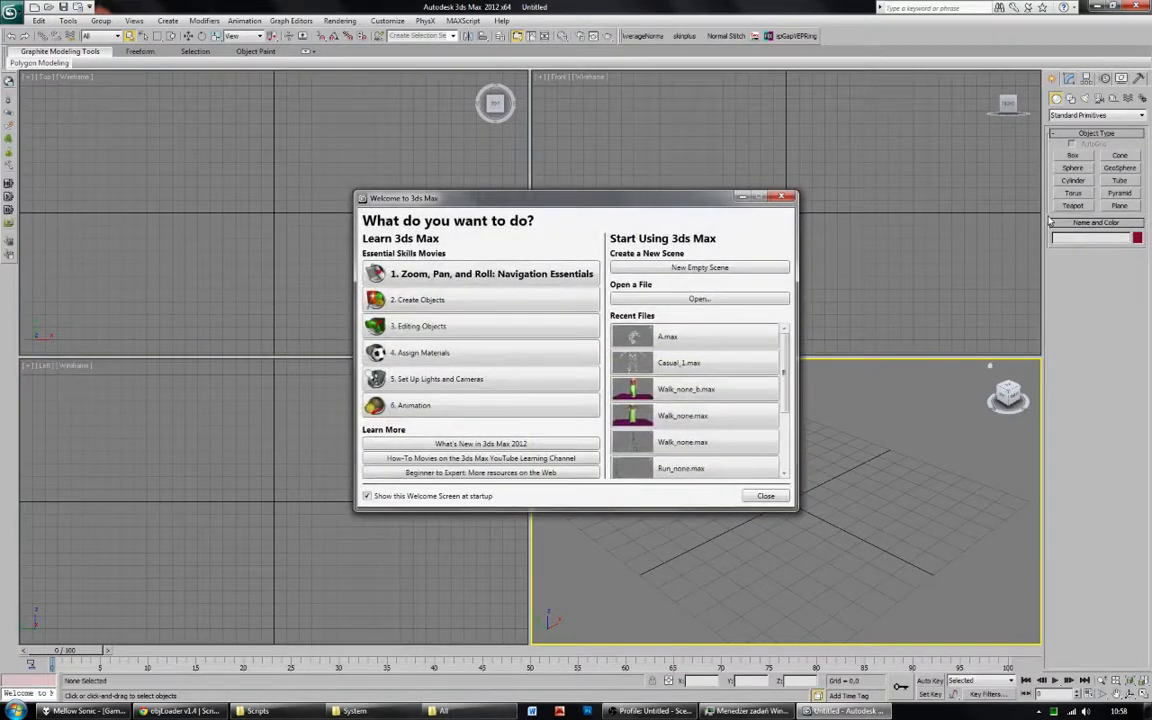
{"action": "left_click", "coordinate": [783, 494]}
Create an ObjLoader scripted primitive in the perspective viewport and import the OBJ sequence starting with 000.obj.
{"action": "left_click", "coordinate": [1080, 117]}
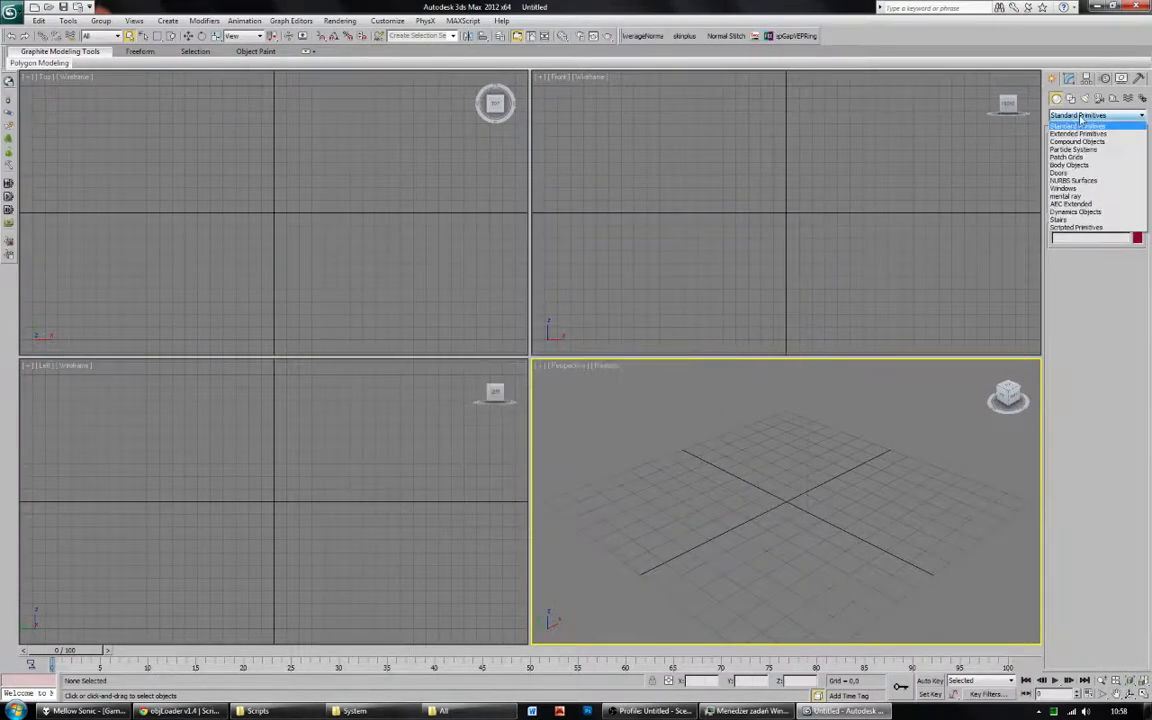
{"action": "left_click", "coordinate": [1075, 227]}
{"action": "left_click", "coordinate": [1073, 156]}
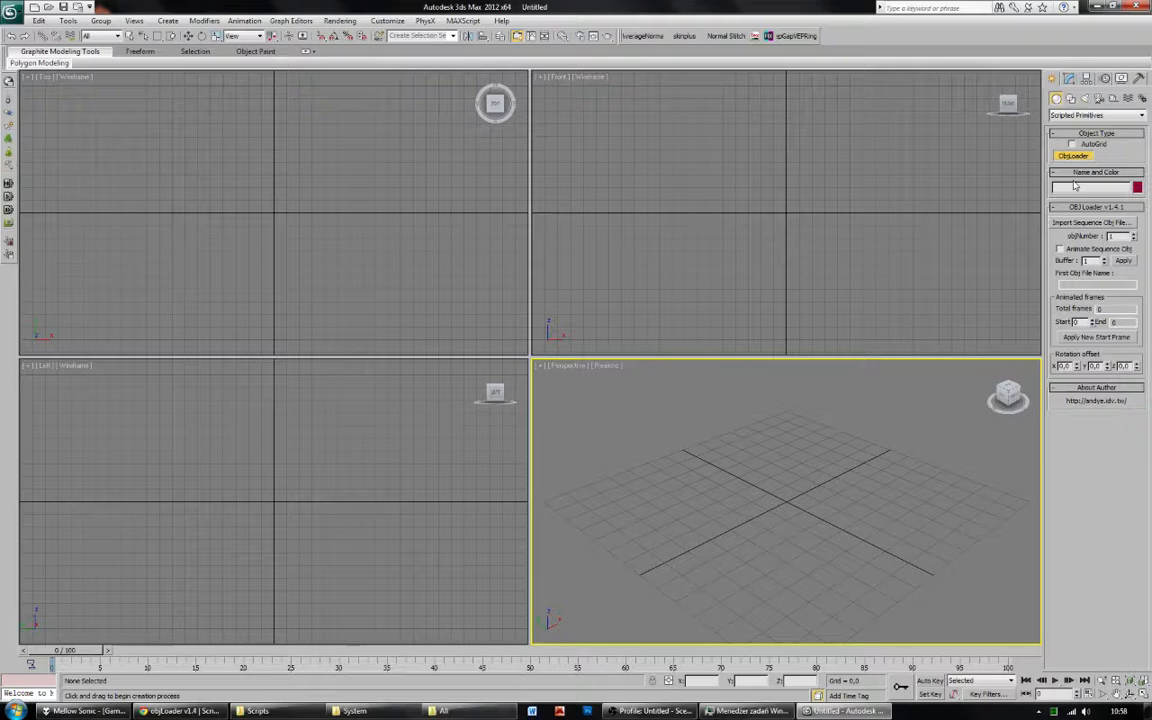
{"action": "left_click", "coordinate": [778, 507]}
{"action": "left_click", "coordinate": [1092, 222]}
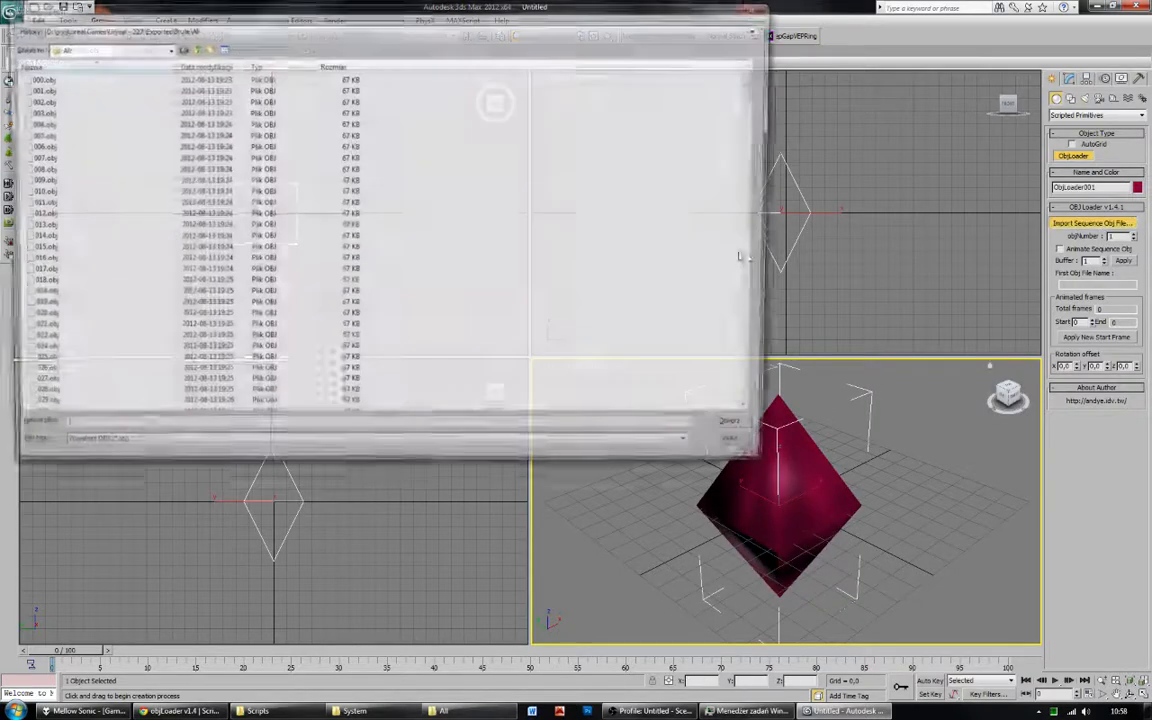
{"action": "double_click", "coordinate": [113, 80]}
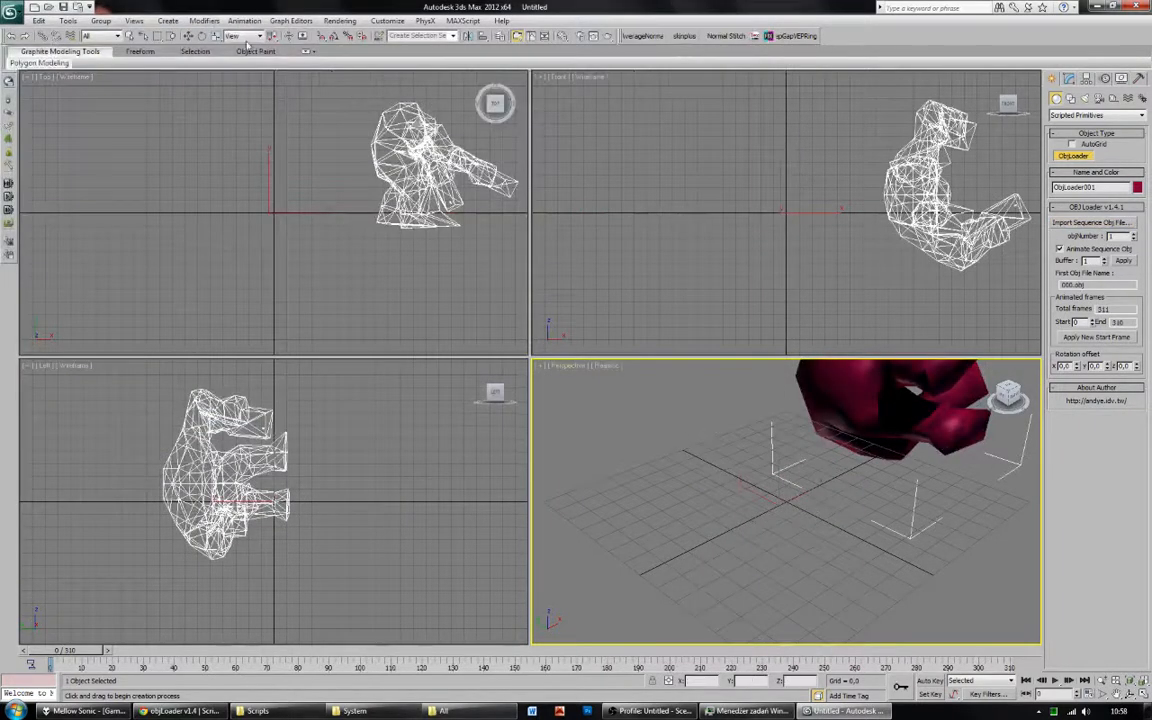
Examine the imported mesh from several angles and advance the animation to frame 1.
{"action": "right_click", "coordinate": [188, 36]}
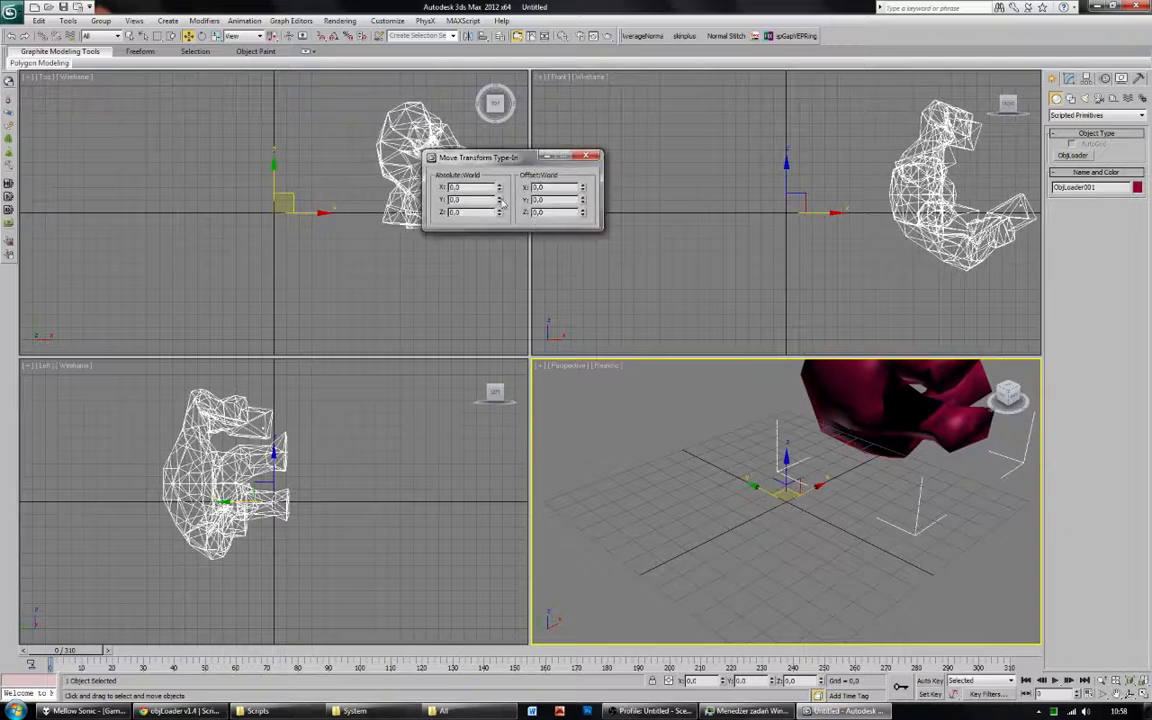
{"action": "left_click", "coordinate": [588, 158]}
{"action": "middle_click_drag", "start_coordinate": [771, 496], "coordinate": [700, 508], "text": "alt"}
{"action": "right_click", "coordinate": [700, 508], "text": "alt"}
{"action": "left_click", "coordinate": [836, 494]}
{"action": "middle_click_drag", "start_coordinate": [836, 494], "coordinate": [738, 496]}
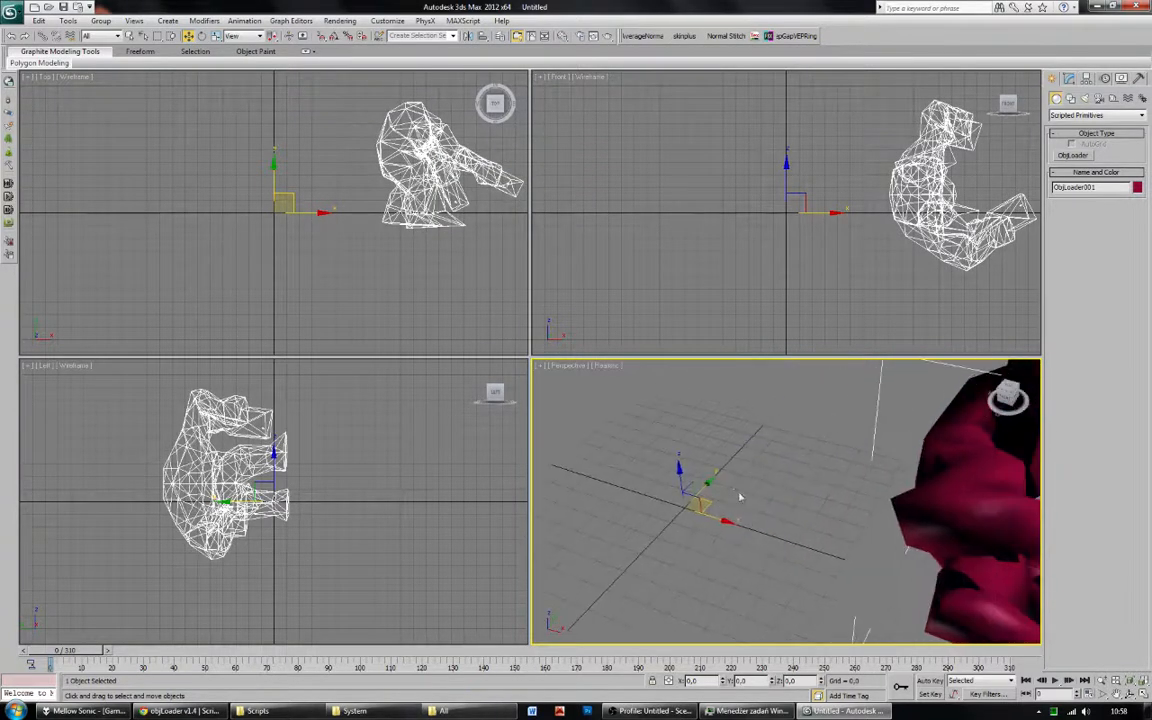
{"action": "scroll", "coordinate": [744, 505], "scroll_direction": "down", "scroll_amount": 5}
{"action": "middle_click_drag", "start_coordinate": [806, 505], "coordinate": [829, 512], "text": "alt"}
{"action": "scroll", "coordinate": [837, 497], "scroll_direction": "up", "scroll_amount": 5}
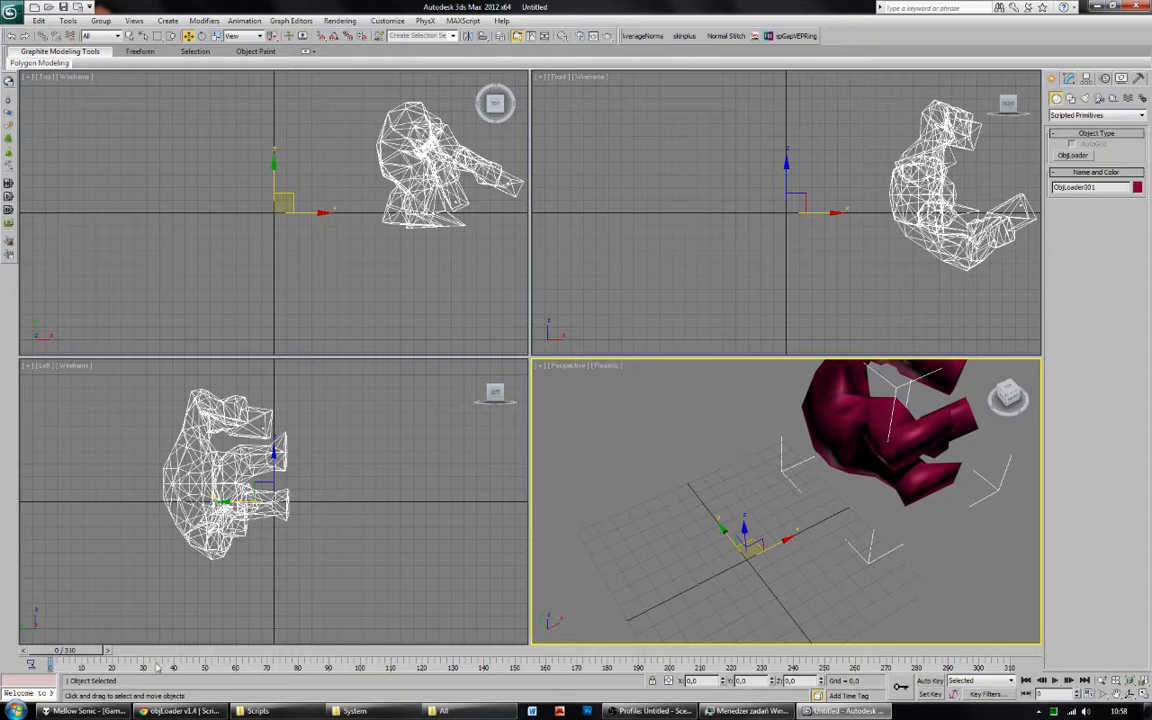
{"action": "left_click", "coordinate": [108, 653]}
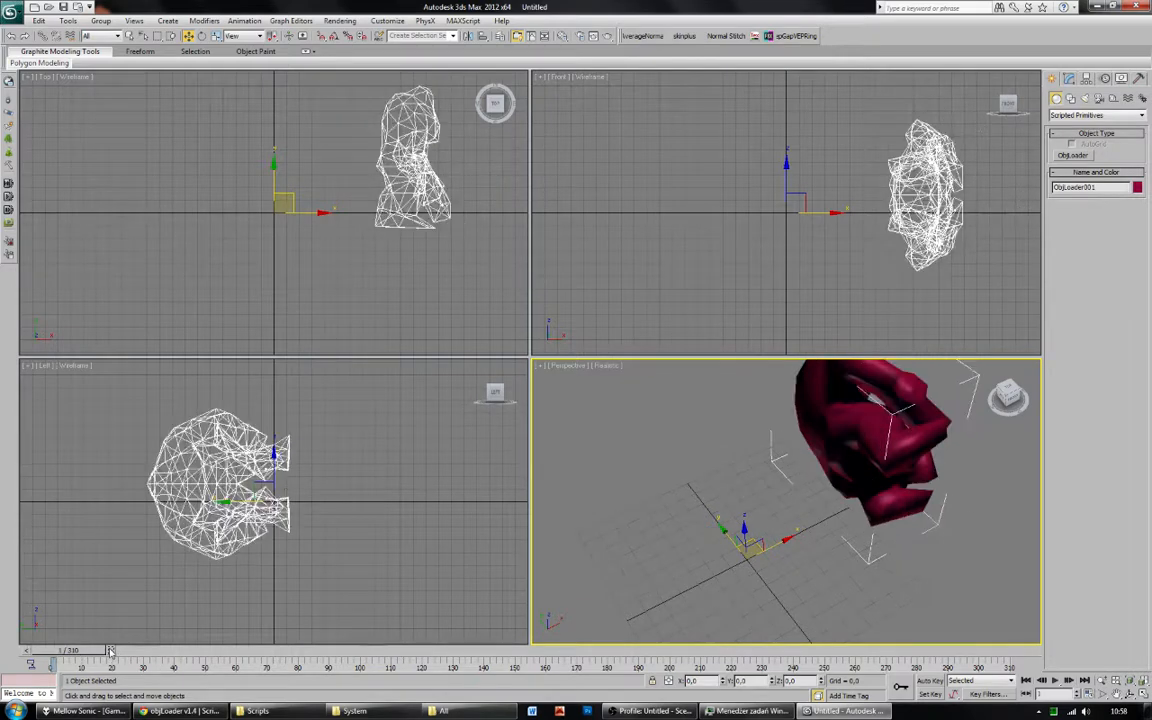
{"action": "middle_click_drag", "start_coordinate": [374, 247], "coordinate": [322, 303]}
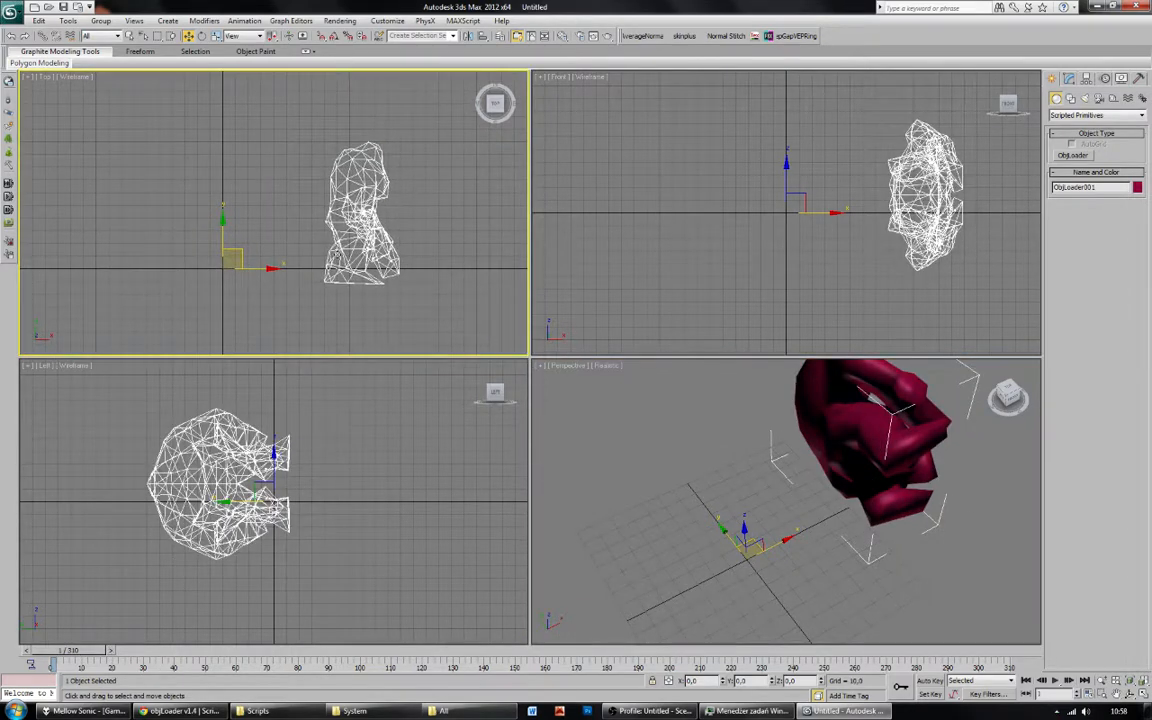
{"action": "middle_click_drag", "start_coordinate": [886, 470], "coordinate": [786, 509], "text": "alt"}
Center the pivot of the ObjLoader mesh to the object using Affect Pivot Only.
{"action": "left_click", "coordinate": [1105, 78]}
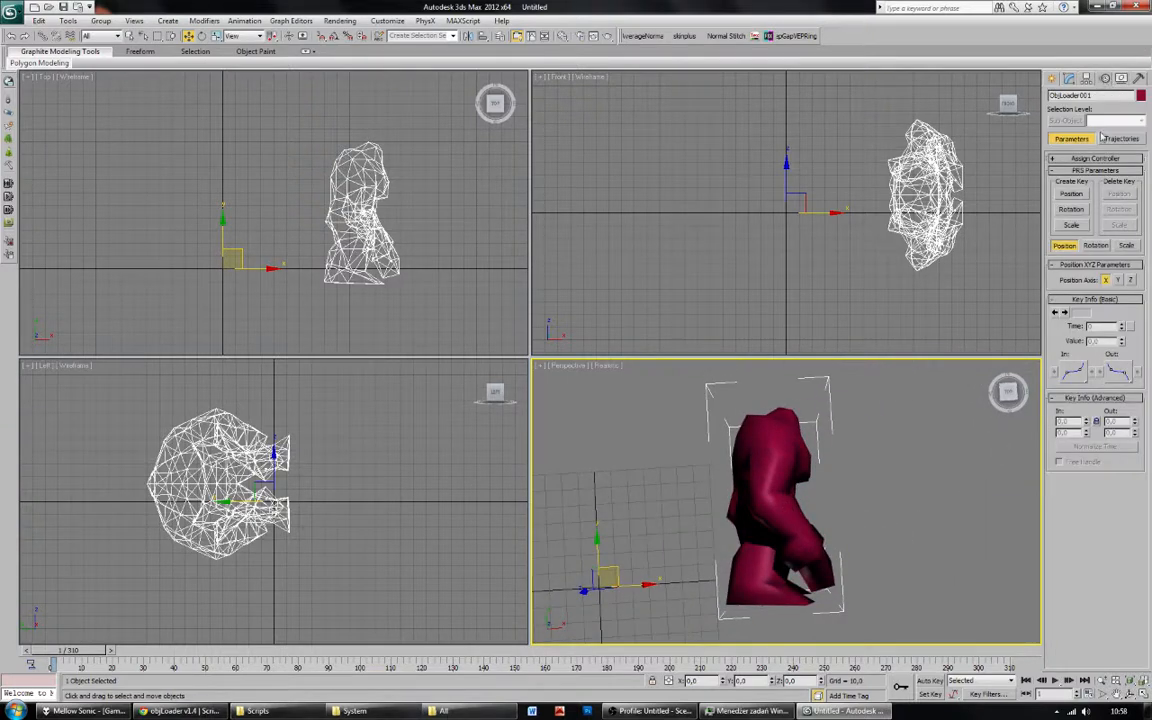
{"action": "left_click", "coordinate": [1088, 79]}
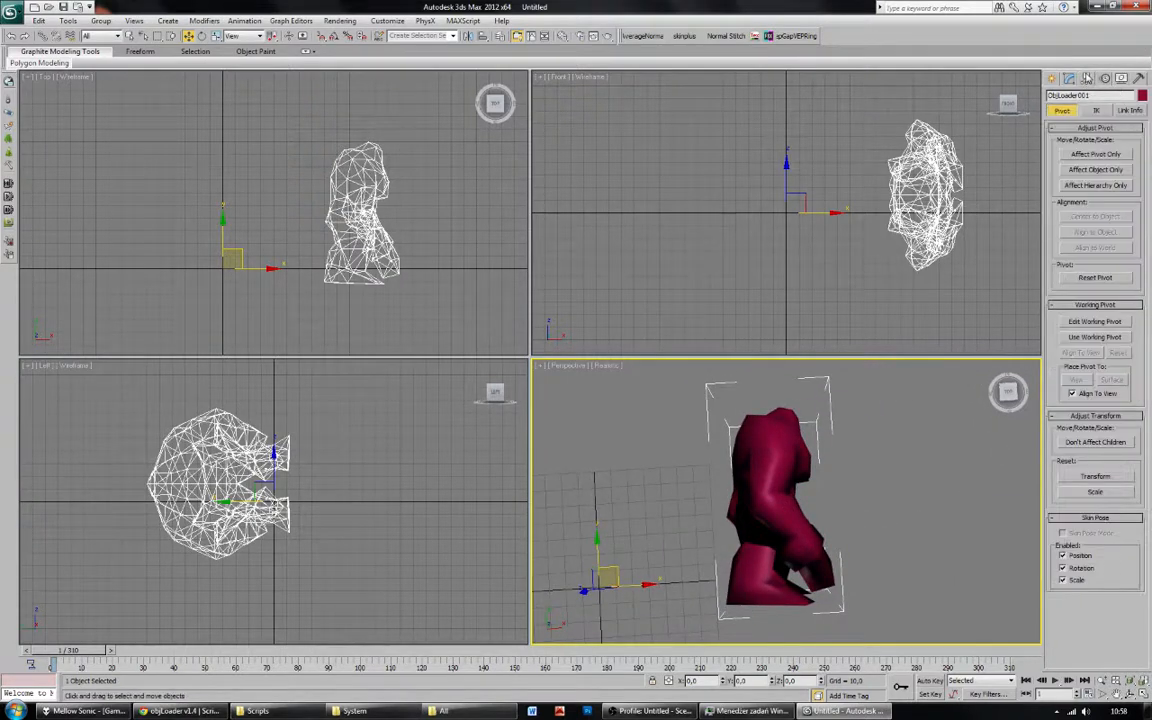
{"action": "left_click", "coordinate": [1097, 154]}
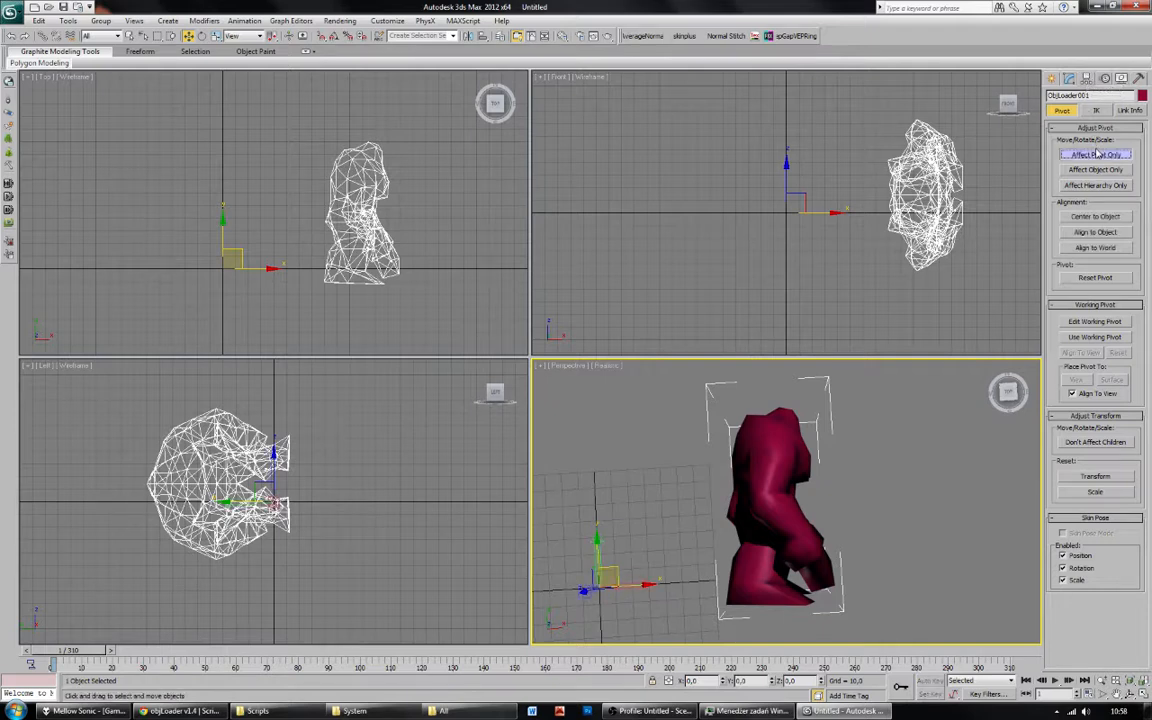
{"action": "left_click", "coordinate": [1094, 217]}
{"action": "left_click", "coordinate": [1095, 156]}
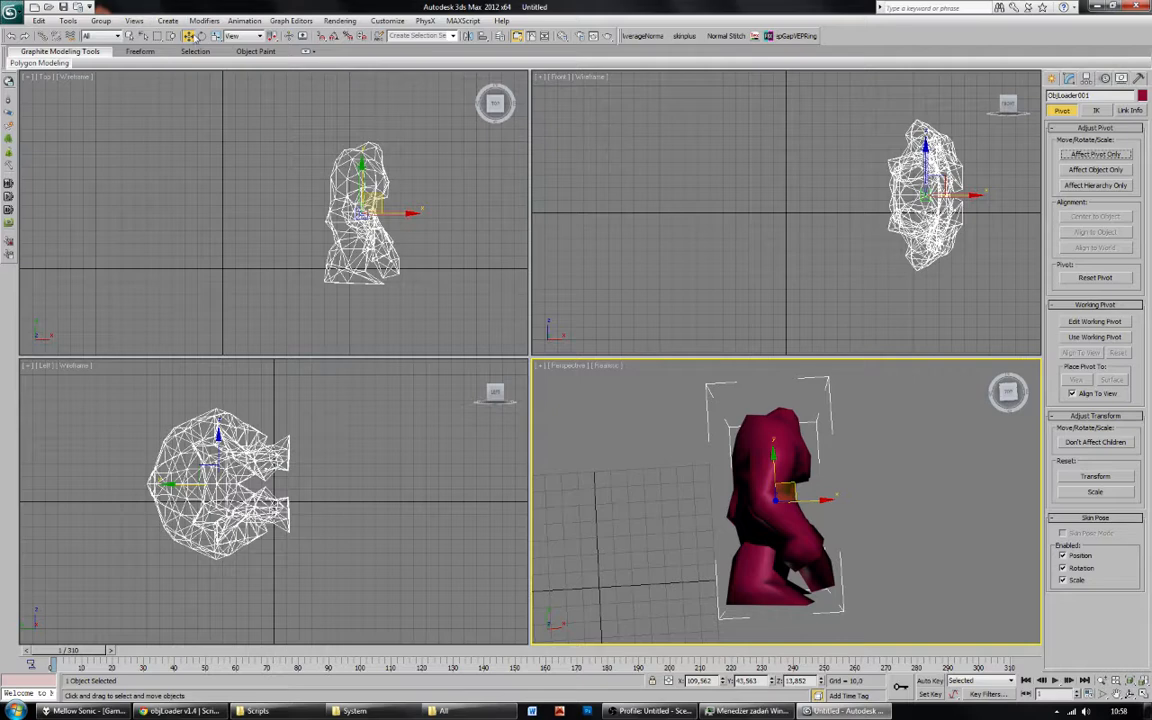
Move the mesh to the world origin by setting its absolute X, Y and Z positions to 0.
{"action": "right_click", "coordinate": [189, 36]}
{"action": "right_click", "coordinate": [499, 187]}
{"action": "right_click", "coordinate": [499, 200]}
{"action": "right_click", "coordinate": [499, 212]}
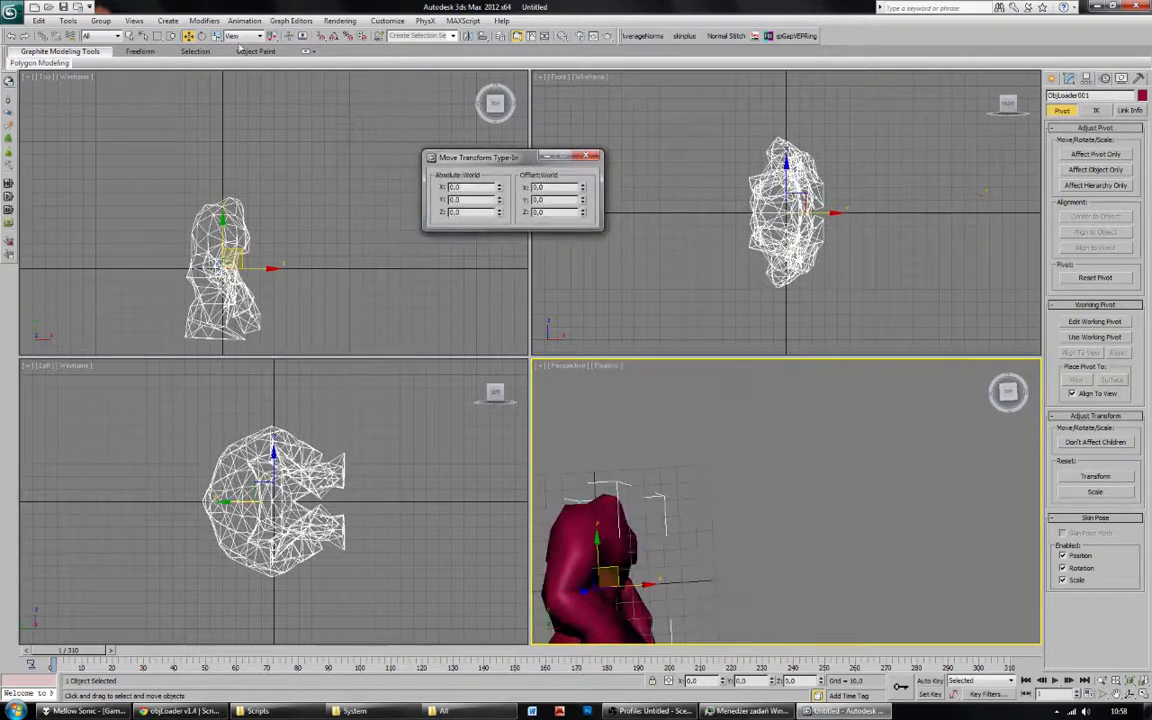
Turn on angle snap and stand the mesh upright by rotating it 90 degrees about the X axis.
{"action": "left_click", "coordinate": [202, 36]}
{"action": "middle_click_drag", "start_coordinate": [340, 268], "coordinate": [373, 200]}
{"action": "middle_click_drag", "start_coordinate": [611, 554], "coordinate": [671, 468]}
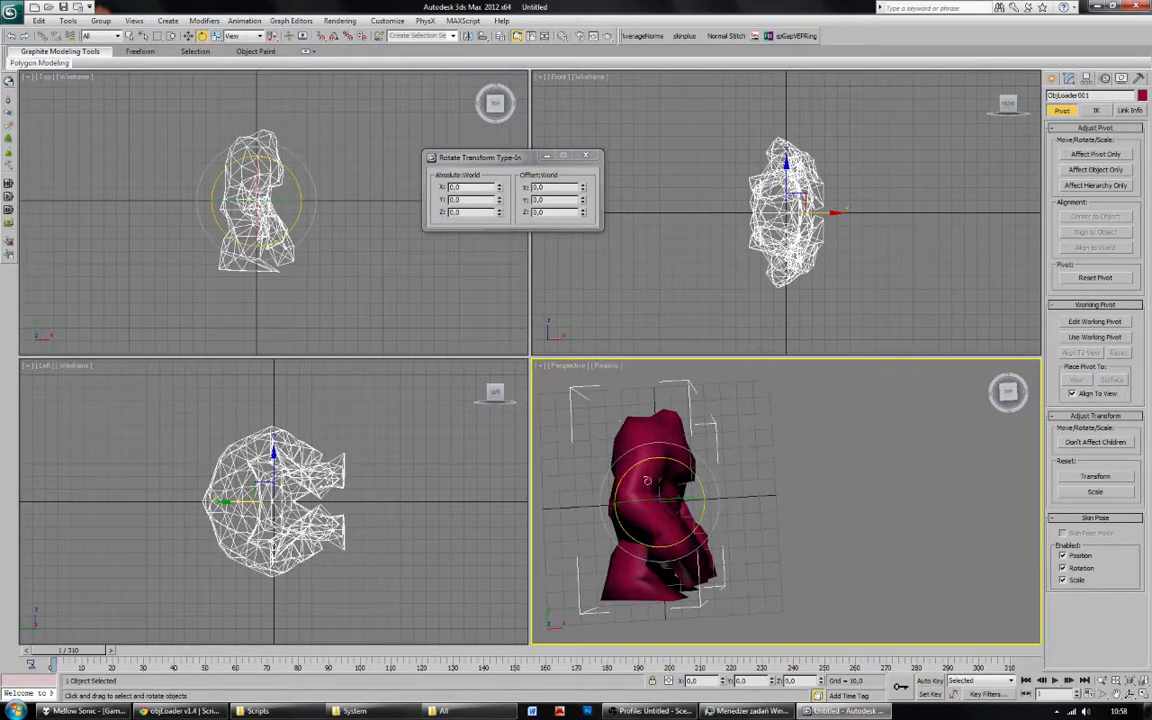
{"action": "middle_click_drag", "start_coordinate": [258, 180], "coordinate": [267, 182]}
{"action": "left_click_drag", "start_coordinate": [267, 182], "coordinate": [270, 205]}
{"action": "key", "text": "ctrl+z"}
{"action": "left_click", "coordinate": [334, 36]}
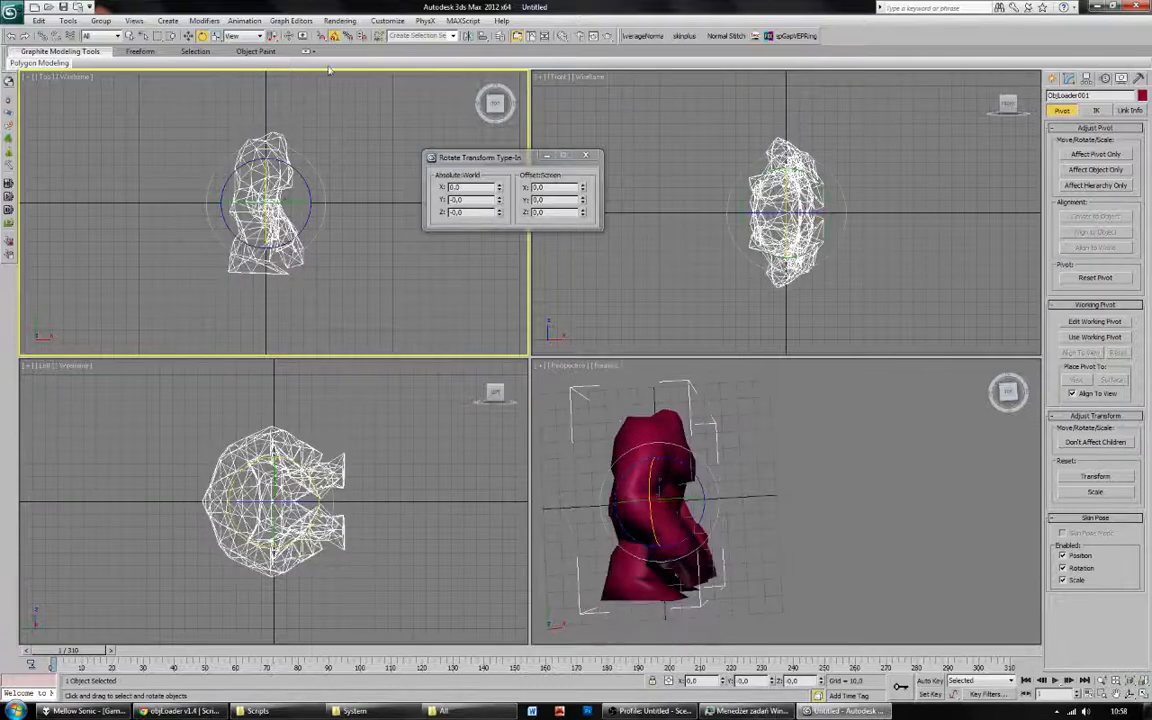
{"action": "left_click_drag", "start_coordinate": [267, 160], "coordinate": [267, 228]}
{"action": "middle_click_drag", "start_coordinate": [787, 551], "coordinate": [755, 474], "text": "alt"}
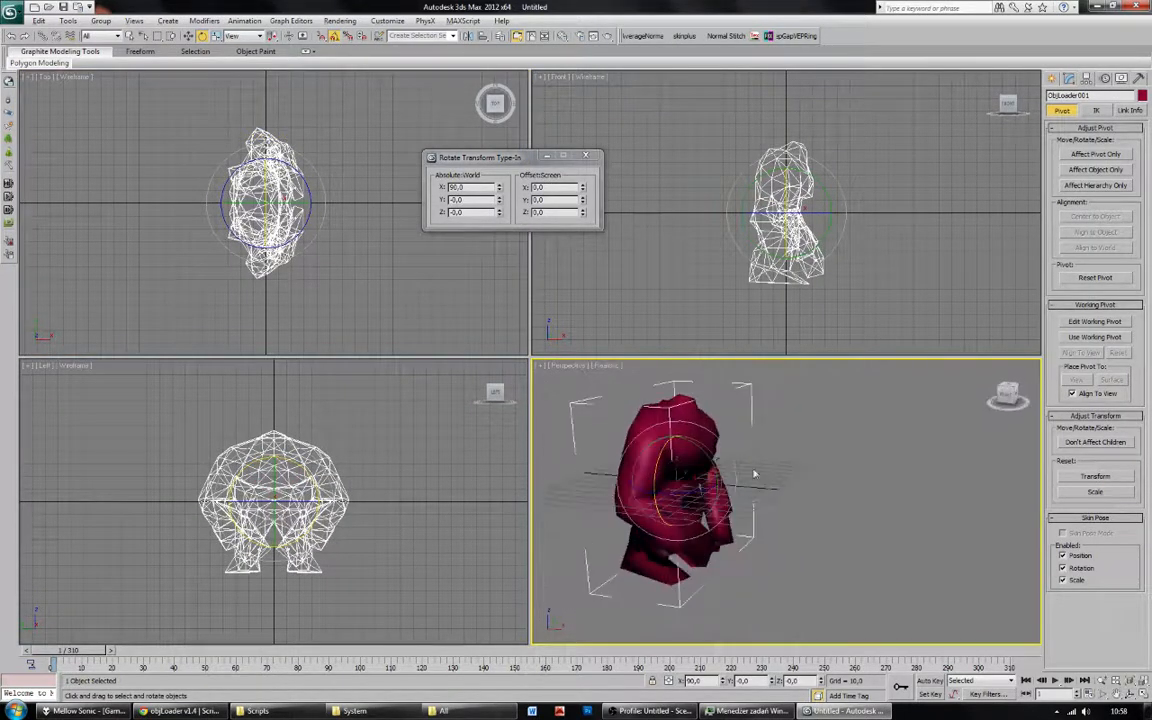
Hide the grid in the perspective viewport and check the mesh's orientation.
{"action": "left_click", "coordinate": [539, 367]}
{"action": "left_click", "coordinate": [596, 424]}
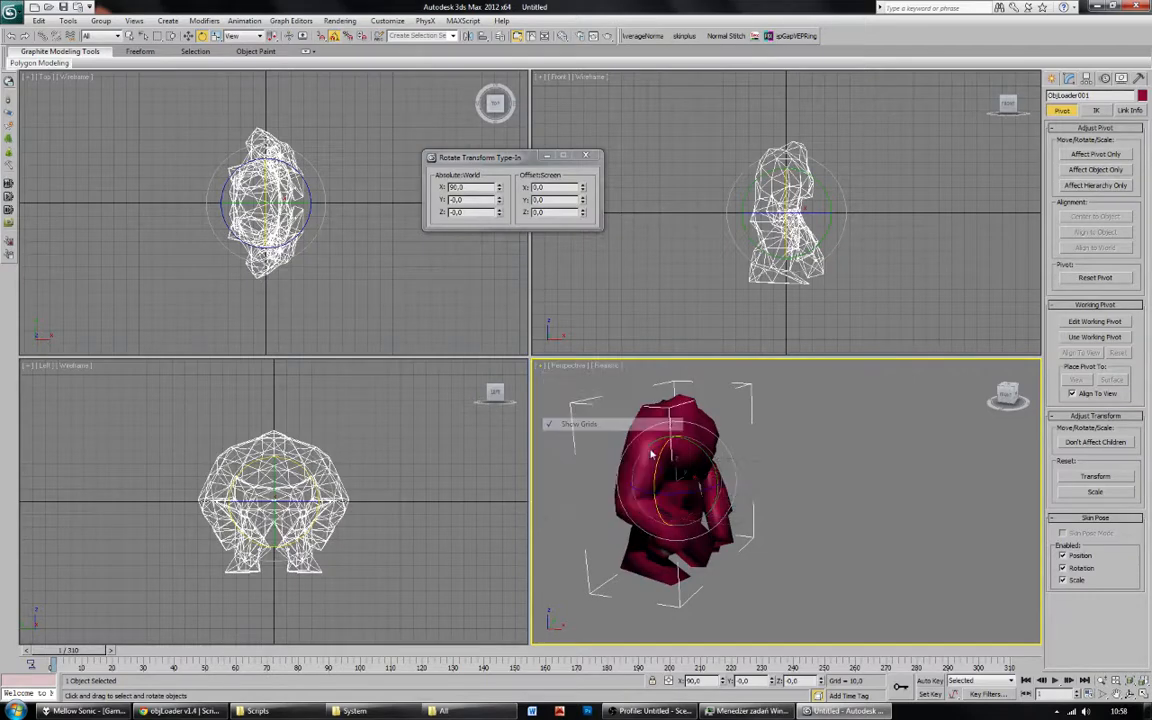
{"action": "middle_click_drag", "start_coordinate": [720, 516], "coordinate": [795, 556], "text": "alt"}
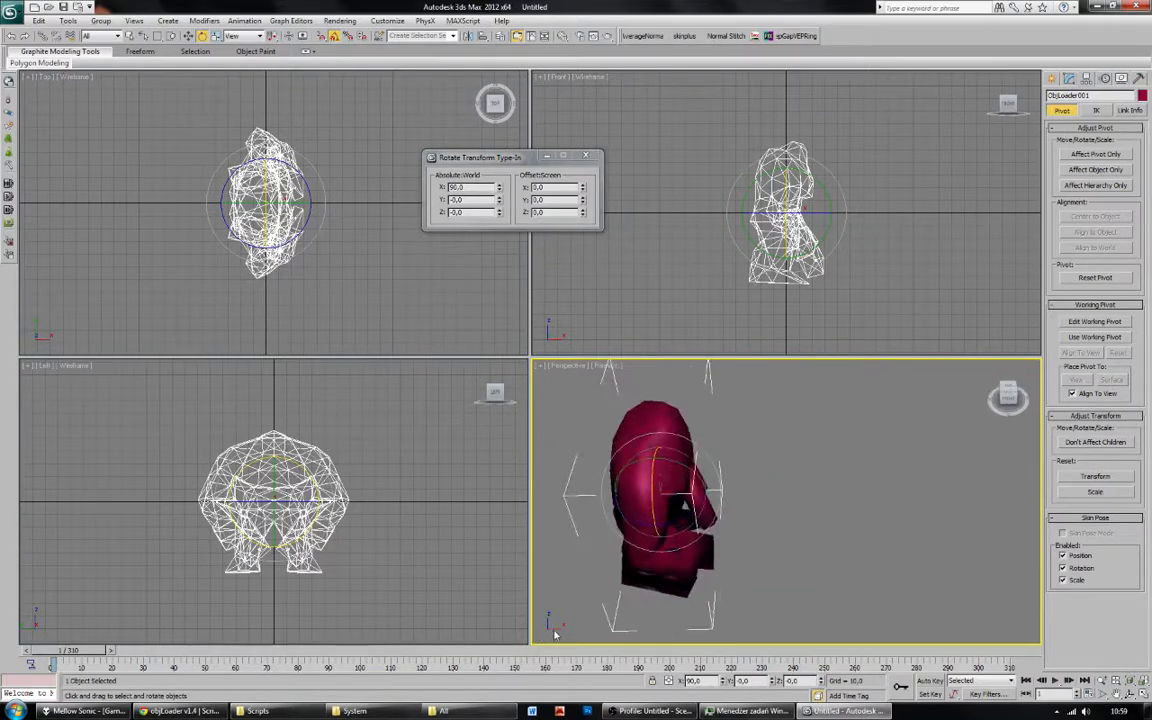
{"action": "middle_click_drag", "start_coordinate": [555, 633], "coordinate": [543, 620], "text": "alt"}
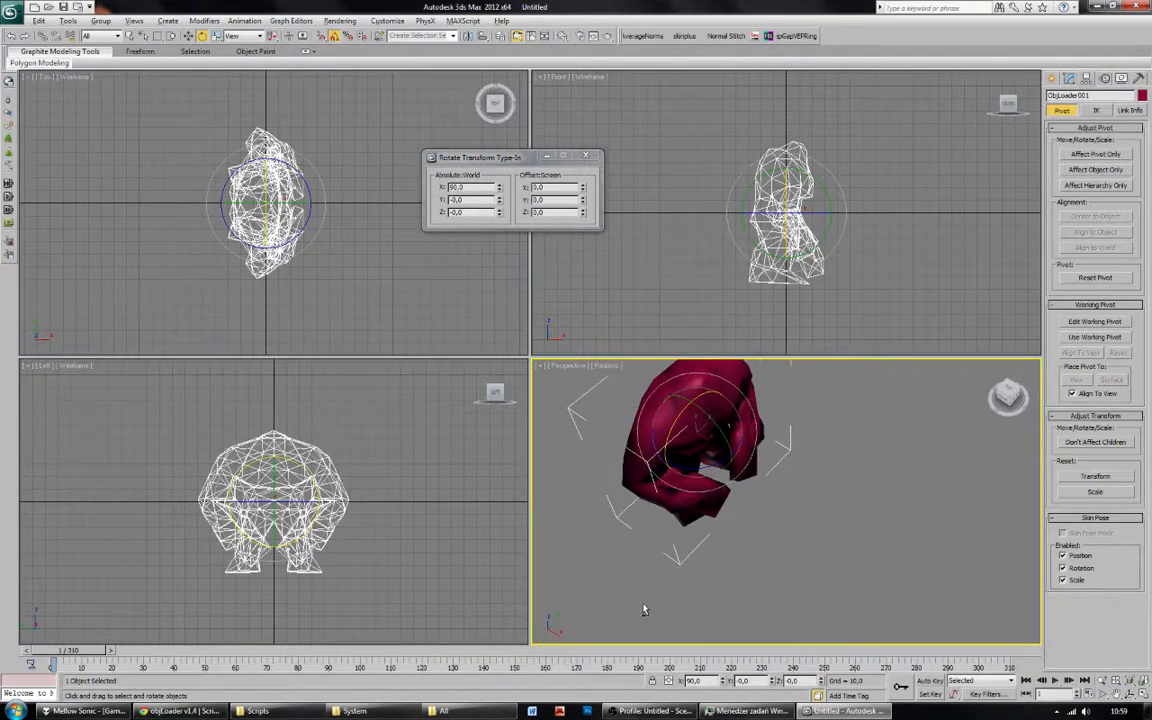
{"action": "middle_click_drag", "start_coordinate": [644, 610], "coordinate": [663, 316], "text": "alt"}
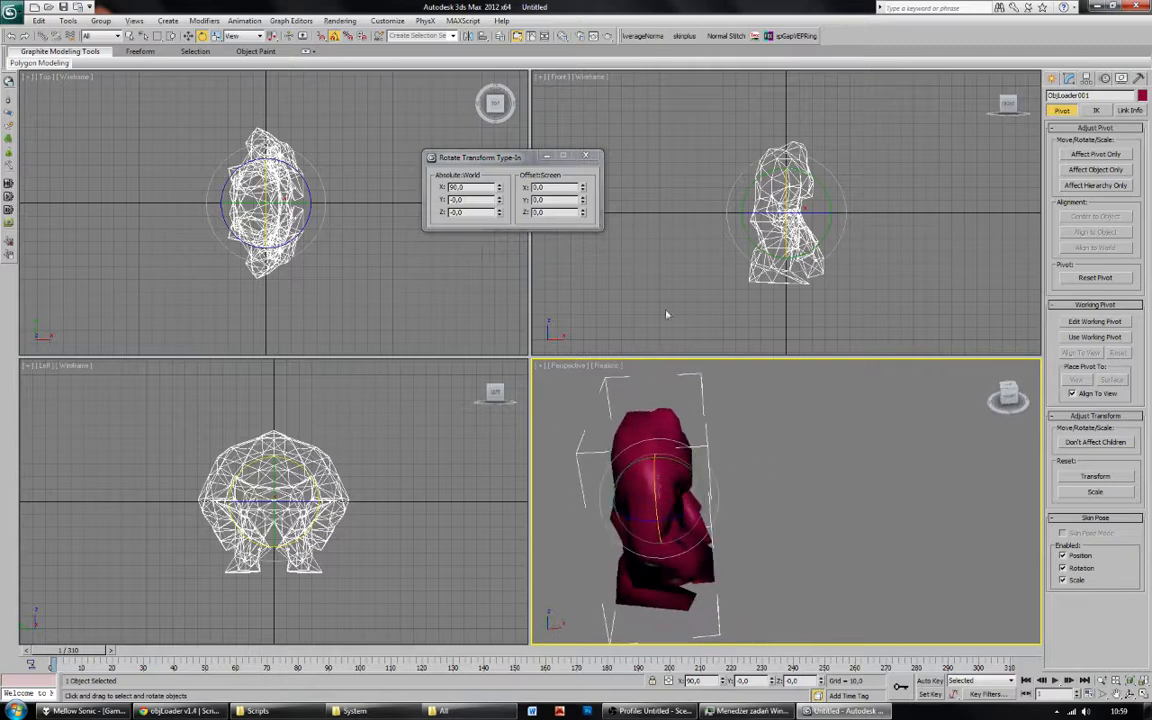
Switch to the Move tool, close the transform type-in window and return the time slider to frame 0.
{"action": "left_click", "coordinate": [188, 36]}
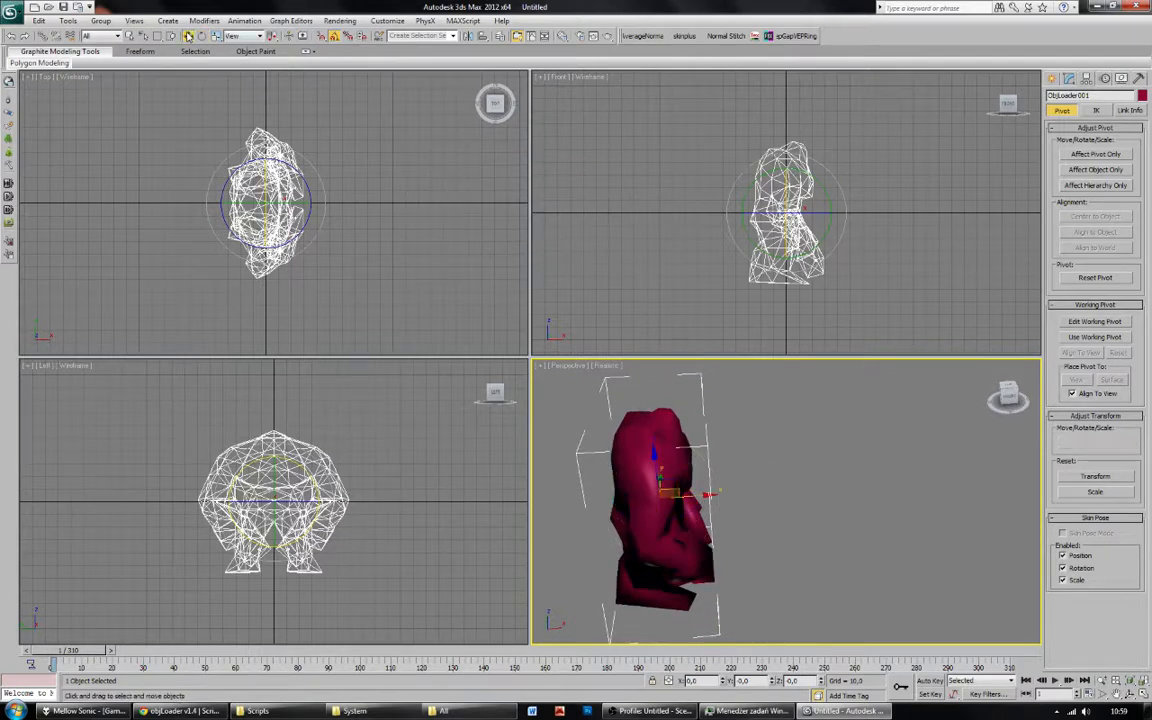
{"action": "left_click", "coordinate": [420, 260]}
{"action": "middle_click_drag", "start_coordinate": [555, 391], "coordinate": [286, 545], "text": "alt"}
{"action": "mouse_move", "coordinate": [70, 655]}
{"action": "left_mouse_down"}
{"action": "mouse_move", "coordinate": [85, 658]}
{"action": "mouse_move", "coordinate": [62, 656]}
{"action": "left_mouse_up"}
{"action": "middle_click_drag", "start_coordinate": [776, 518], "coordinate": [735, 483], "text": "alt"}
{"action": "left_click", "coordinate": [735, 483]}
Add a Cloth modifier to the ObjLoader mesh.
{"action": "left_click", "coordinate": [1068, 78]}
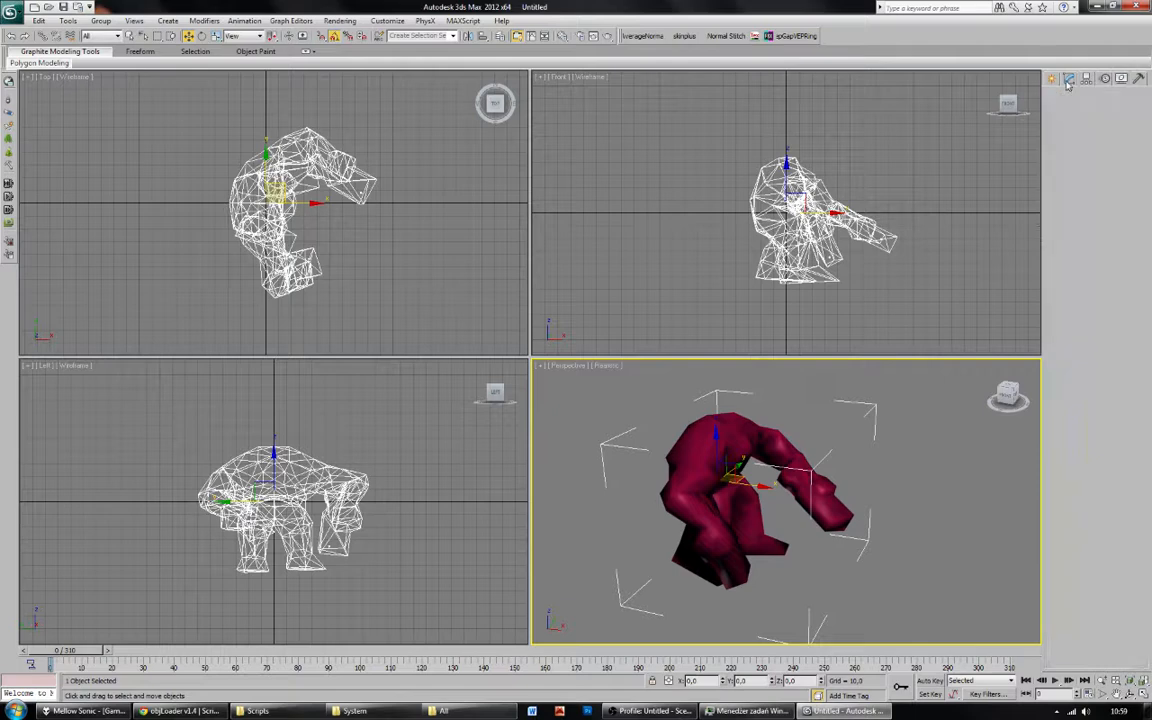
{"action": "left_click", "coordinate": [1141, 111]}
{"action": "left_click_drag", "start_coordinate": [1146, 168], "coordinate": [1150, 268]}
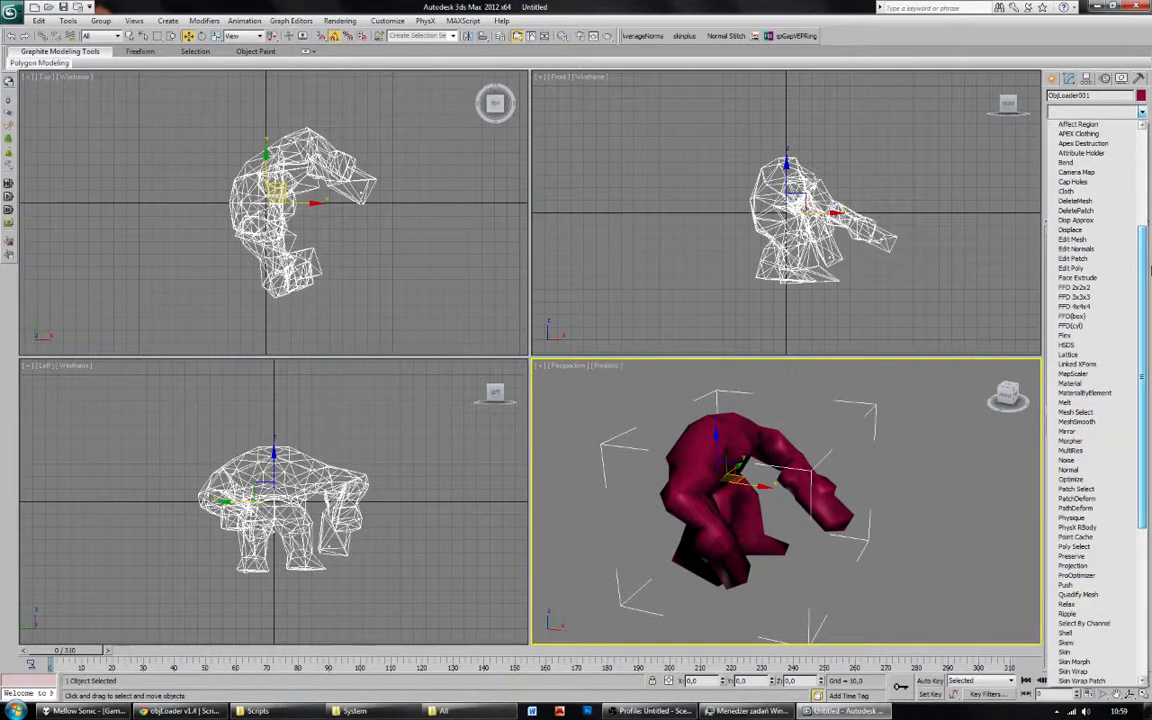
{"action": "left_click", "coordinate": [1067, 191]}
Set the ObjLoader mesh to Cloth in the modifier's object properties, keeping the default cloth values.
{"action": "left_click", "coordinate": [1092, 251]}
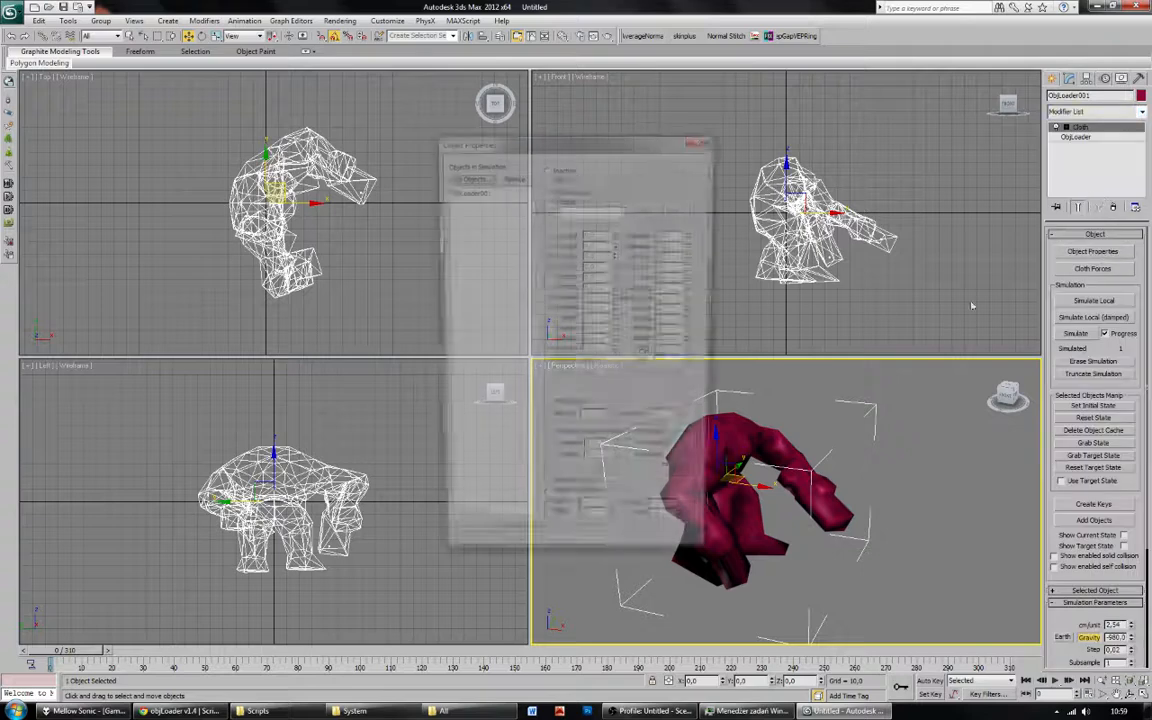
{"action": "left_click", "coordinate": [465, 175]}
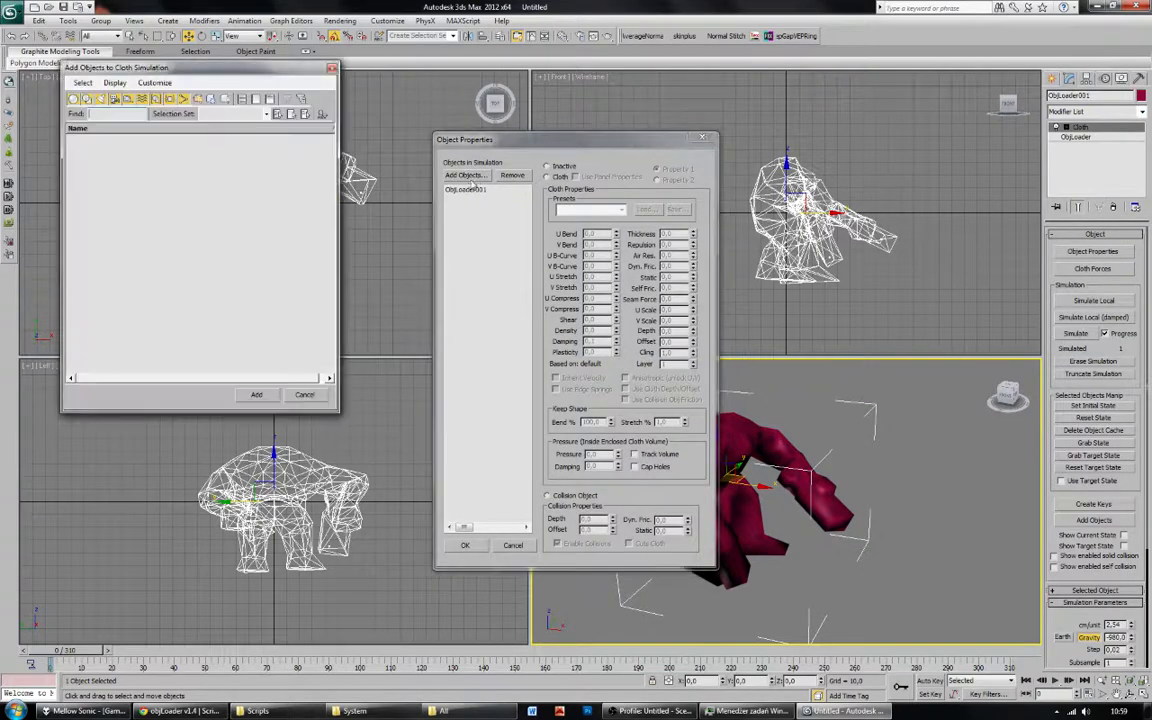
{"action": "left_click", "coordinate": [332, 69]}
{"action": "left_click", "coordinate": [556, 177]}
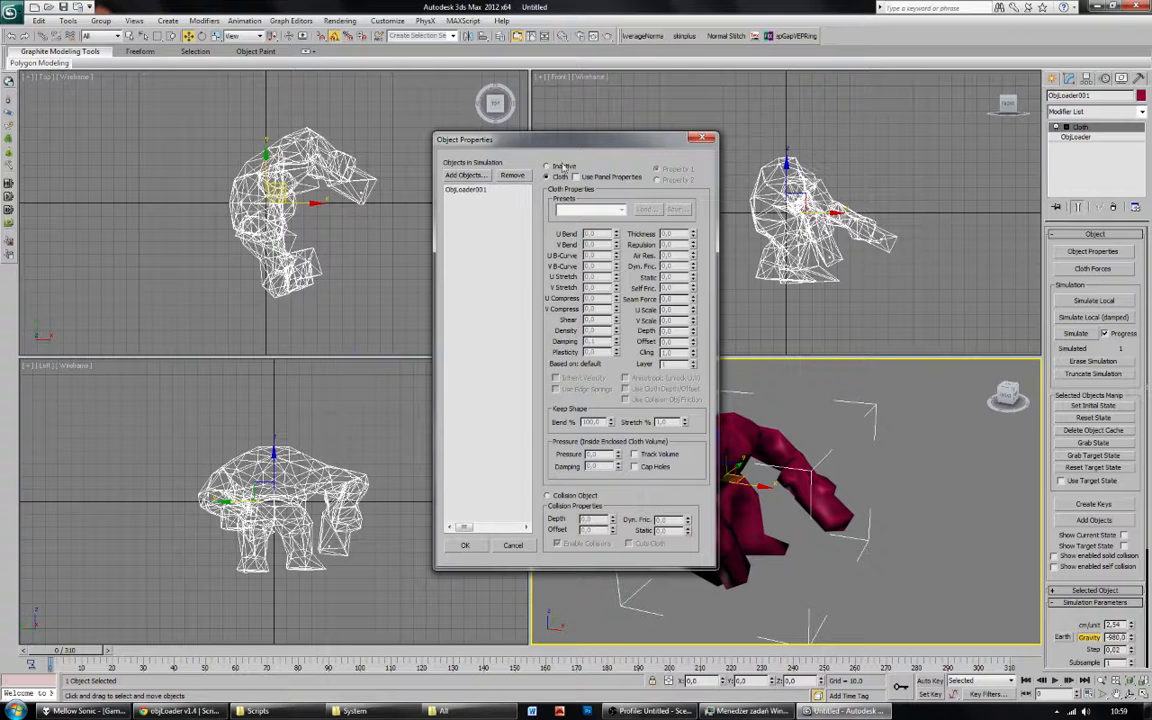
{"action": "left_click", "coordinate": [465, 190]}
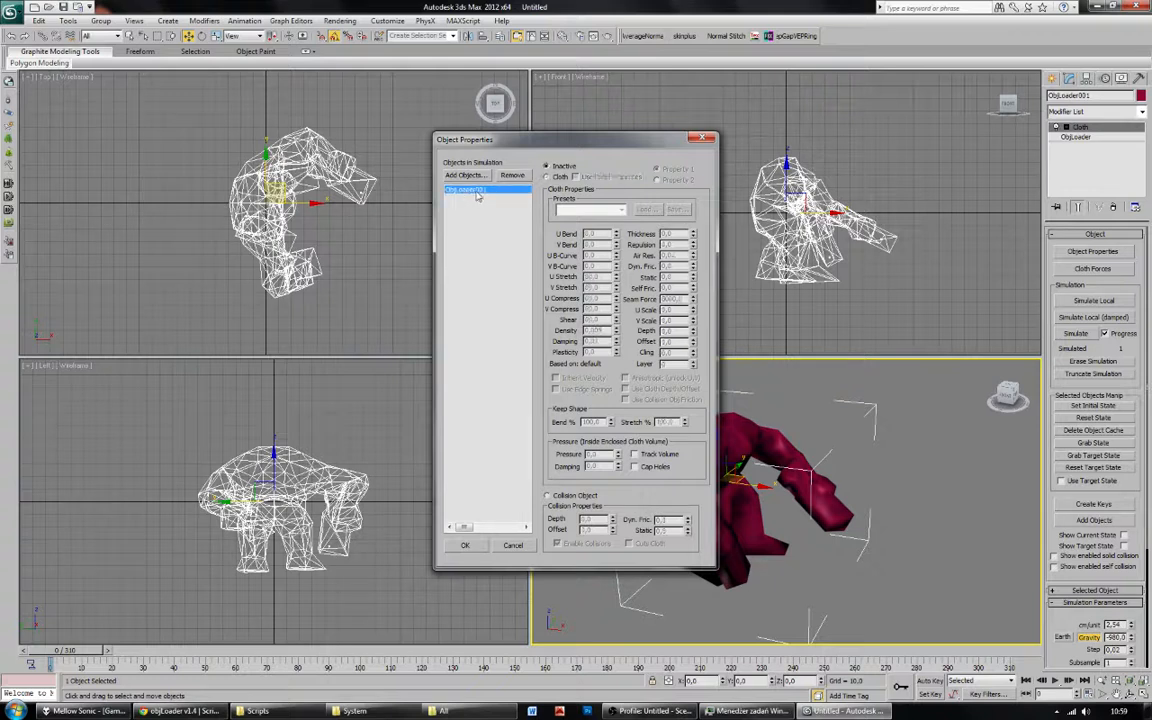
{"action": "left_click", "coordinate": [559, 178]}
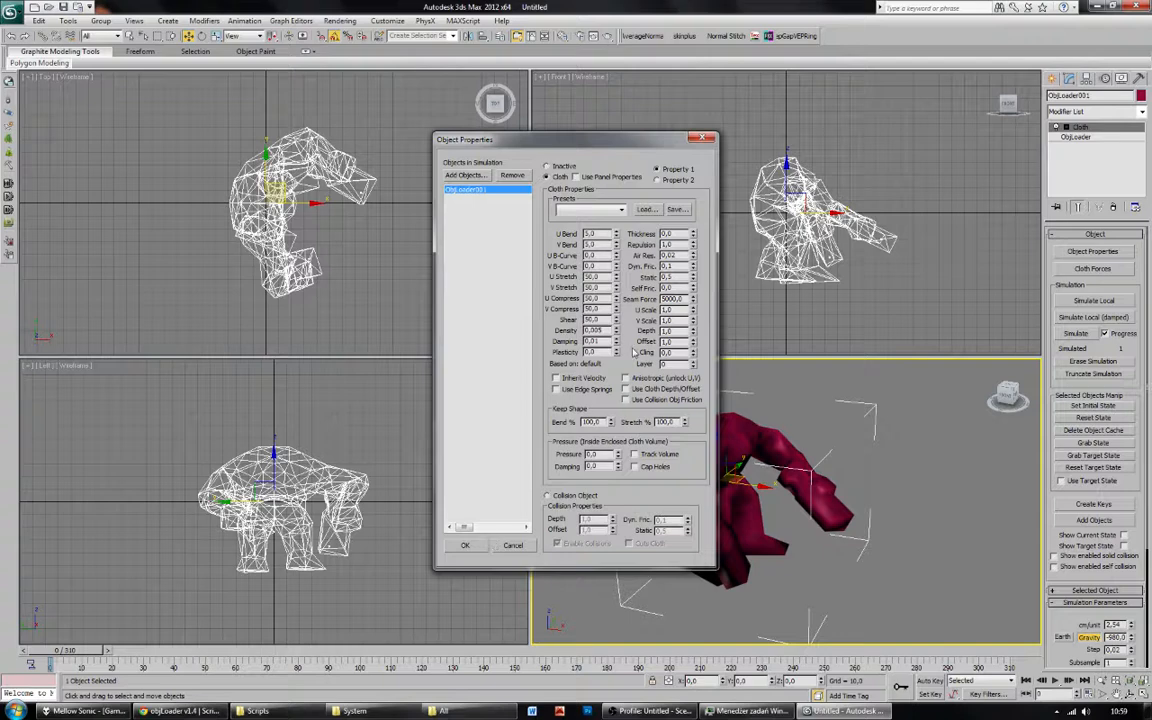
{"action": "left_click", "coordinate": [465, 545]}
Select all the mesh's vertices at the Cloth modifier's Group level and make a group named static.
{"action": "left_click", "coordinate": [1057, 127]}
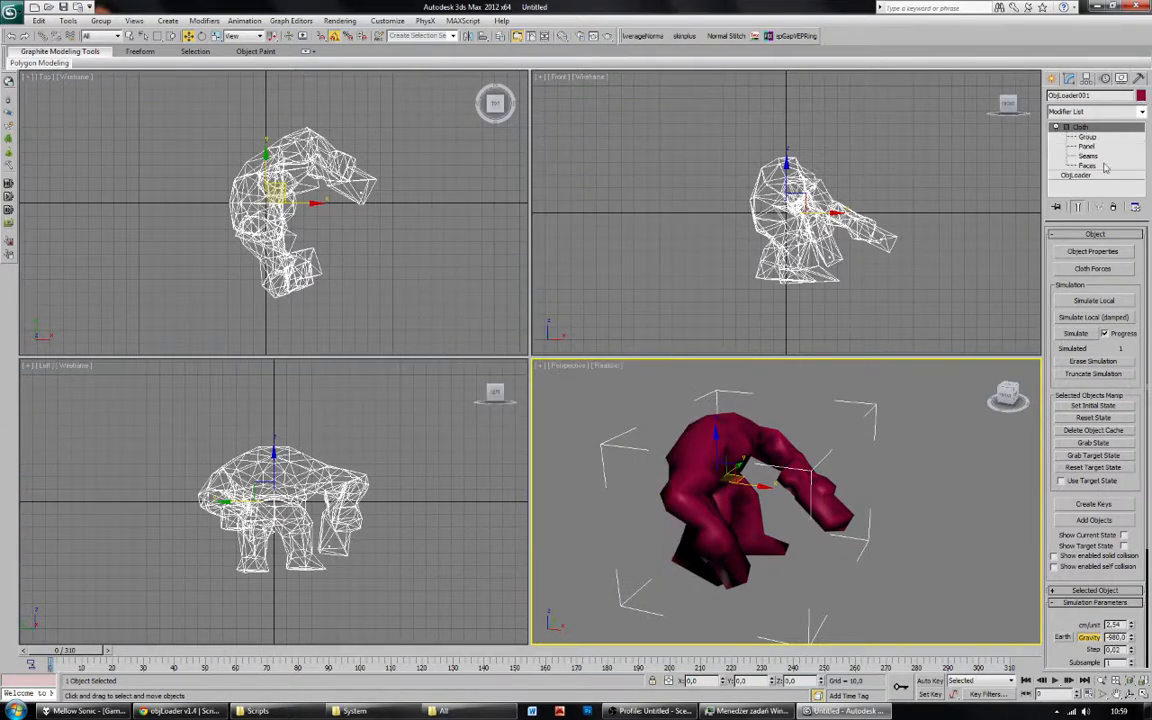
{"action": "left_click", "coordinate": [1087, 137]}
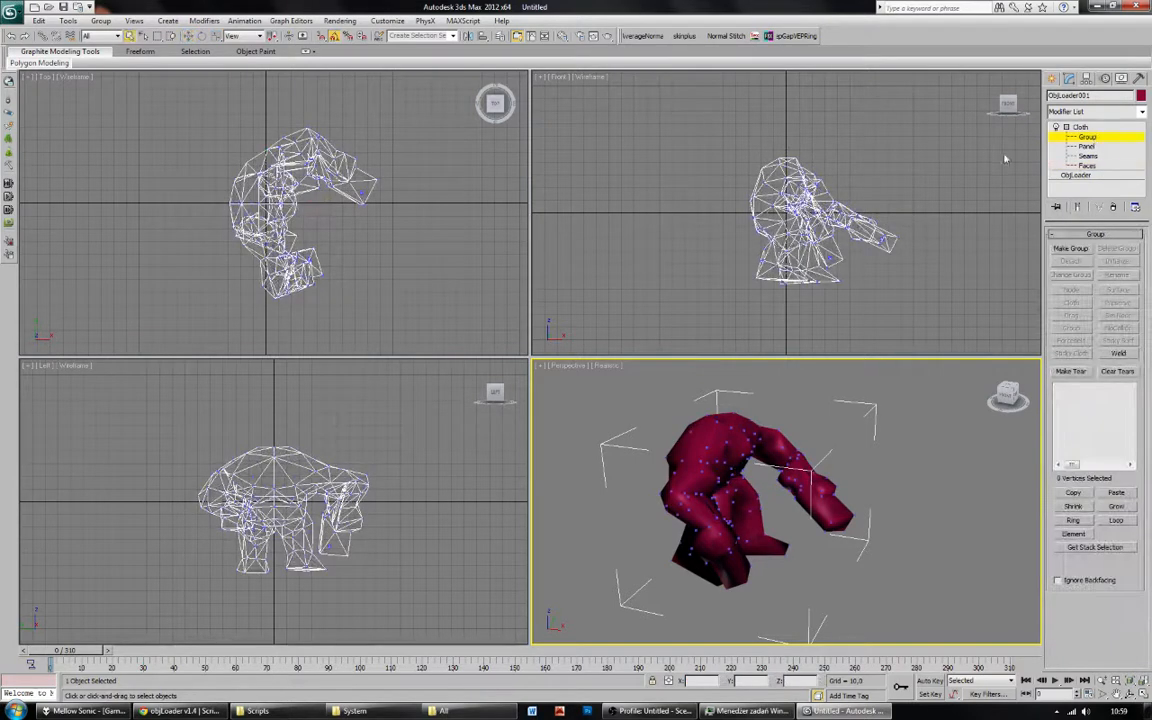
{"action": "left_click_drag", "start_coordinate": [942, 125], "coordinate": [660, 369]}
{"action": "left_click", "coordinate": [1076, 250]}
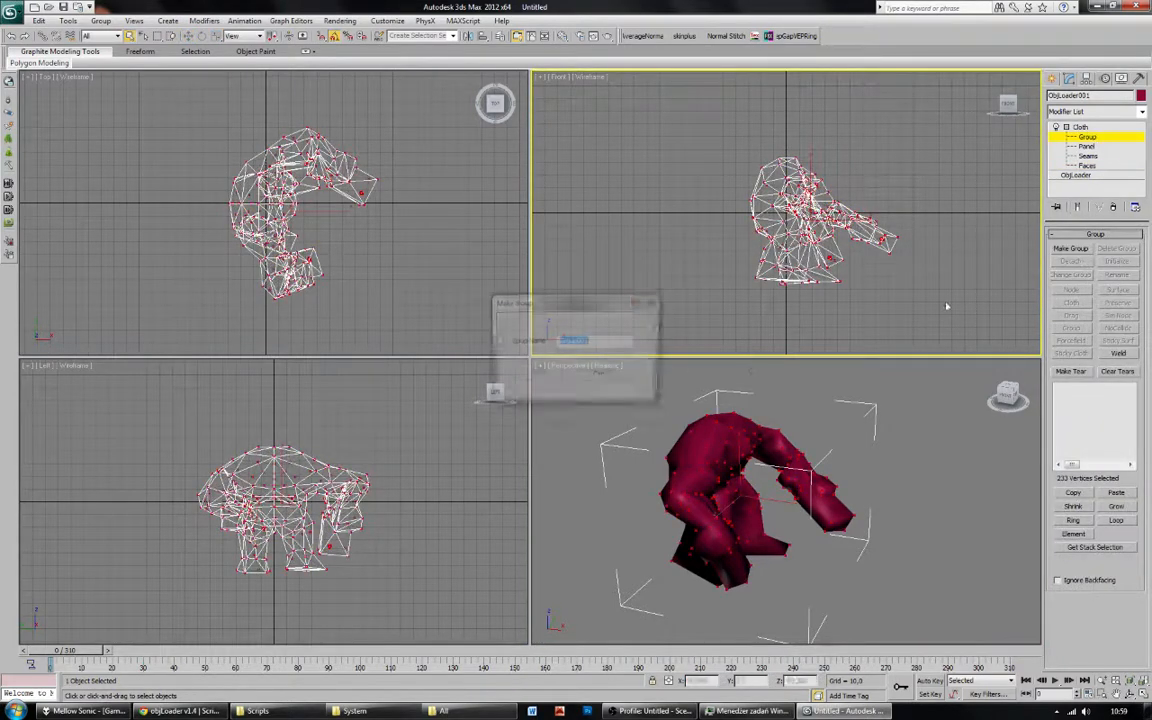
{"action": "type", "text": "static"}
{"action": "key", "text": "Return"}
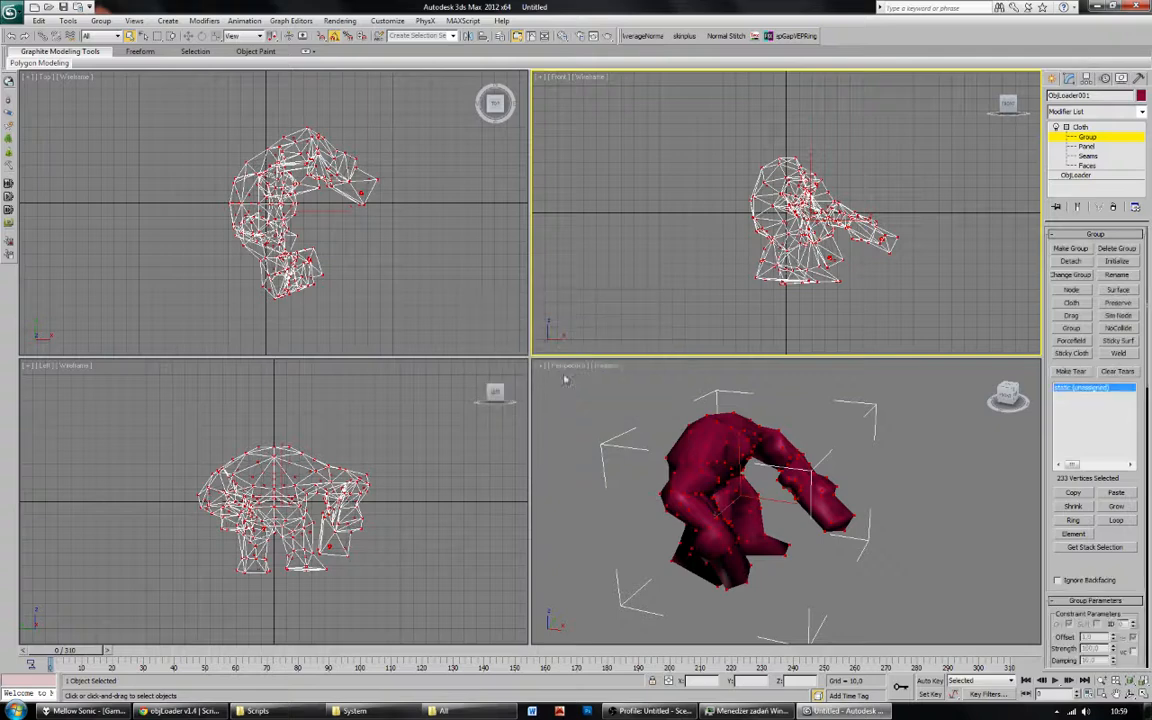
Leave the Group level and run the cloth simulation over the animation range.
{"action": "left_click", "coordinate": [1092, 137]}
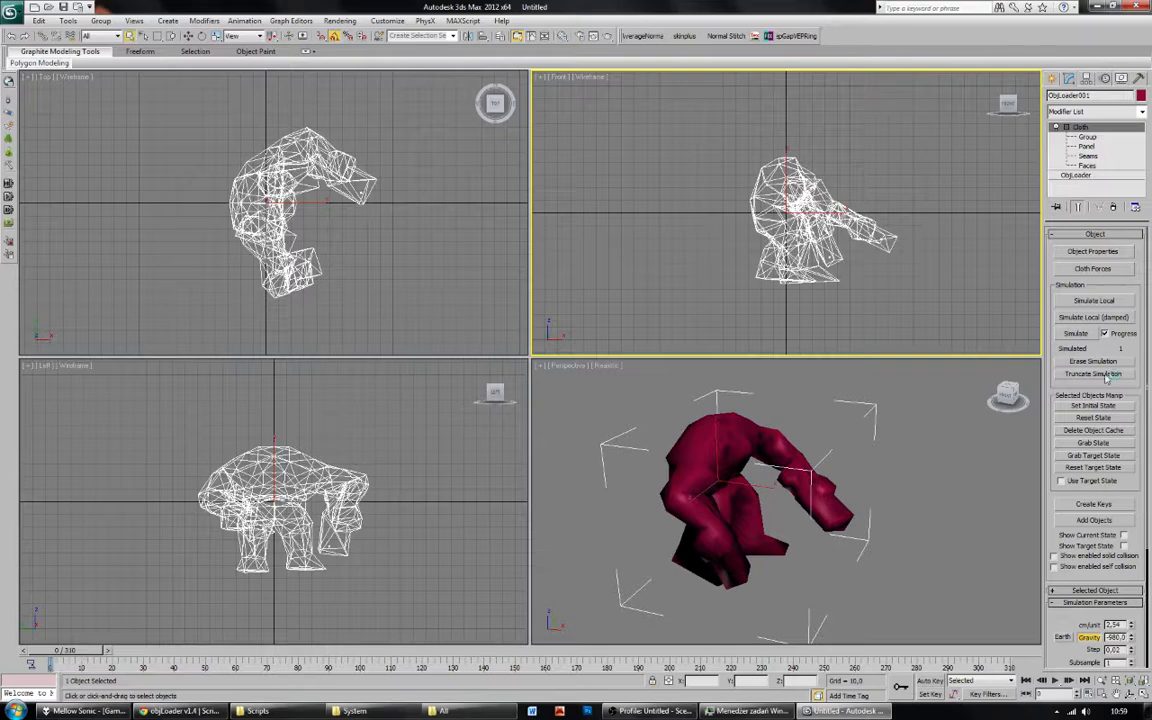
{"action": "left_click", "coordinate": [1075, 333]}
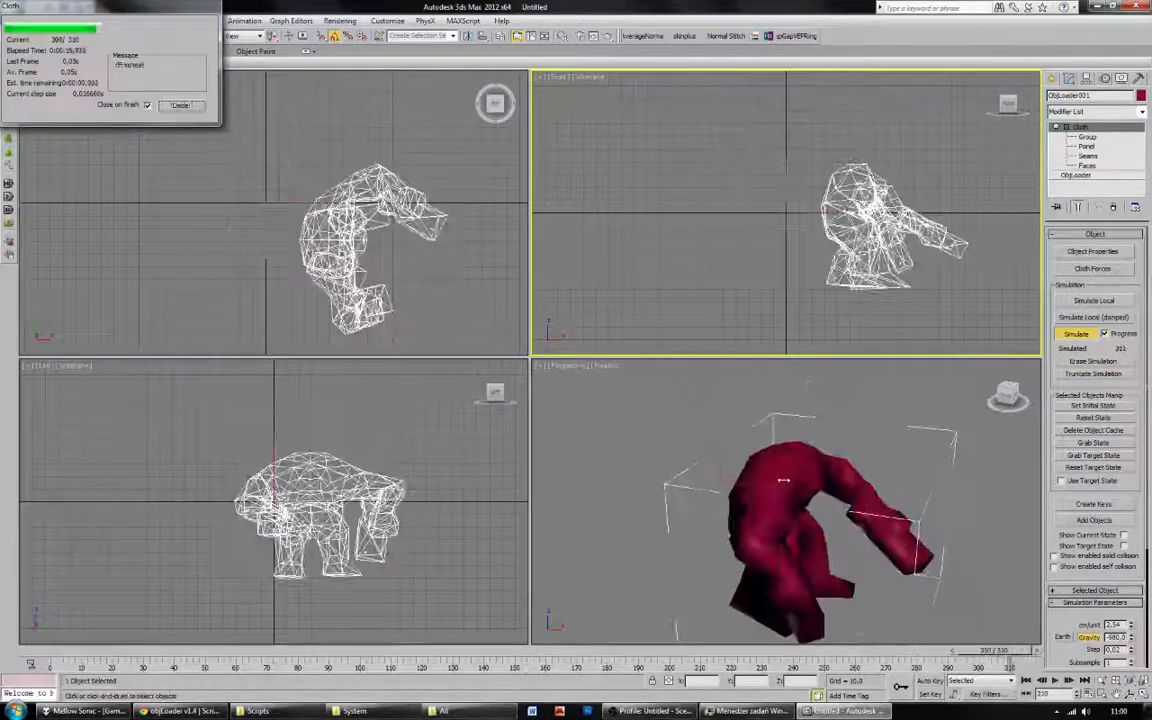
Create keys from the Cloth simulation on the ObjLoader mesh, confirm the operation, and return the timeline to frame 0.
{"action": "left_click", "coordinate": [1094, 505]}
{"action": "left_click", "coordinate": [560, 398]}
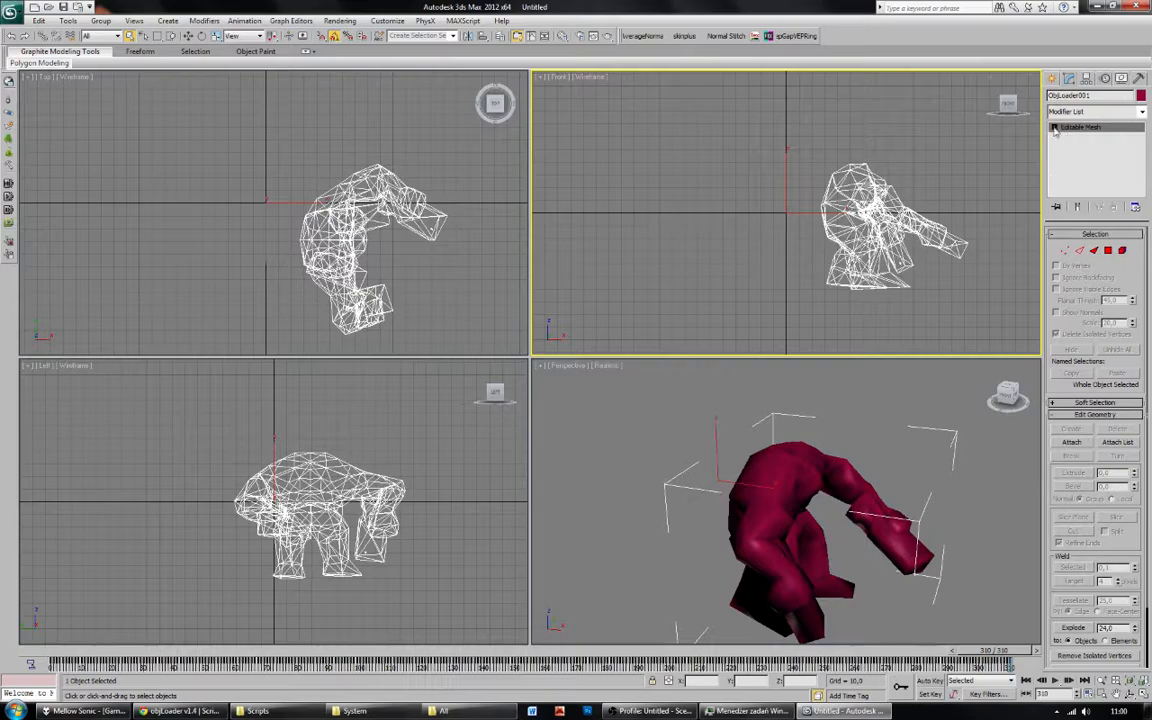
{"action": "left_click_drag", "start_coordinate": [1008, 660], "coordinate": [75, 651]}
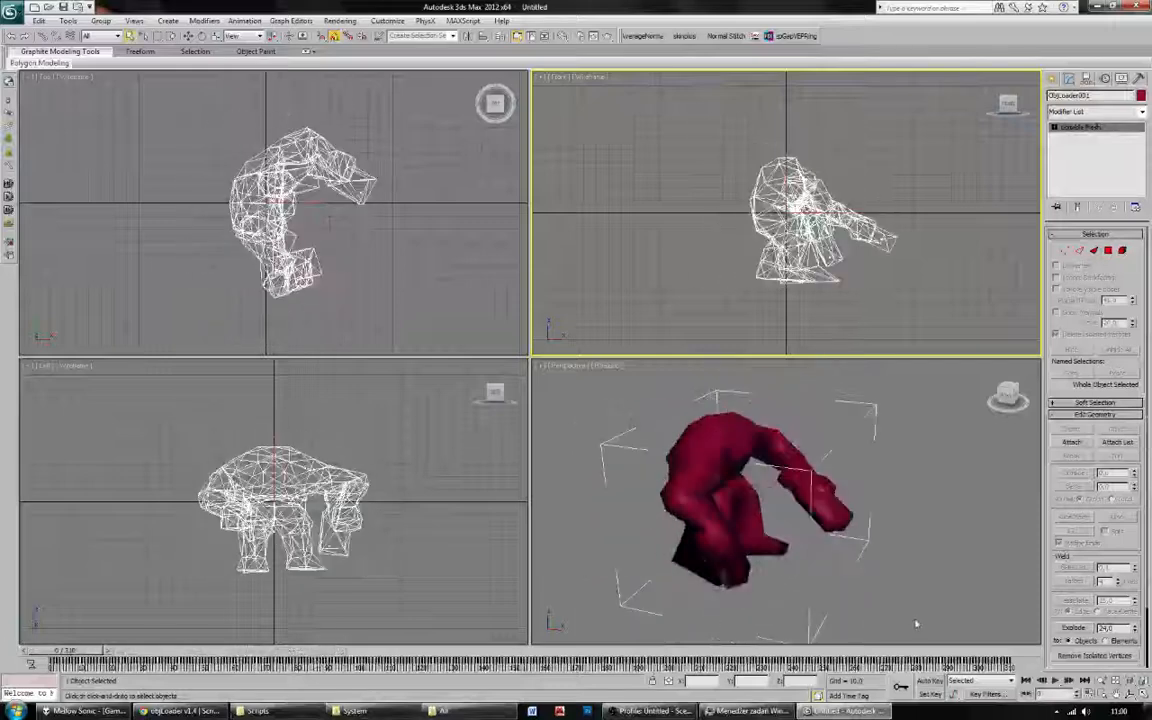
Deselect the baked mesh, set the timeline to frame 1, and inspect the pose in the perspective view.
{"action": "left_click", "coordinate": [916, 624]}
{"action": "middle_click_drag", "start_coordinate": [836, 540], "coordinate": [776, 530], "text": "alt"}
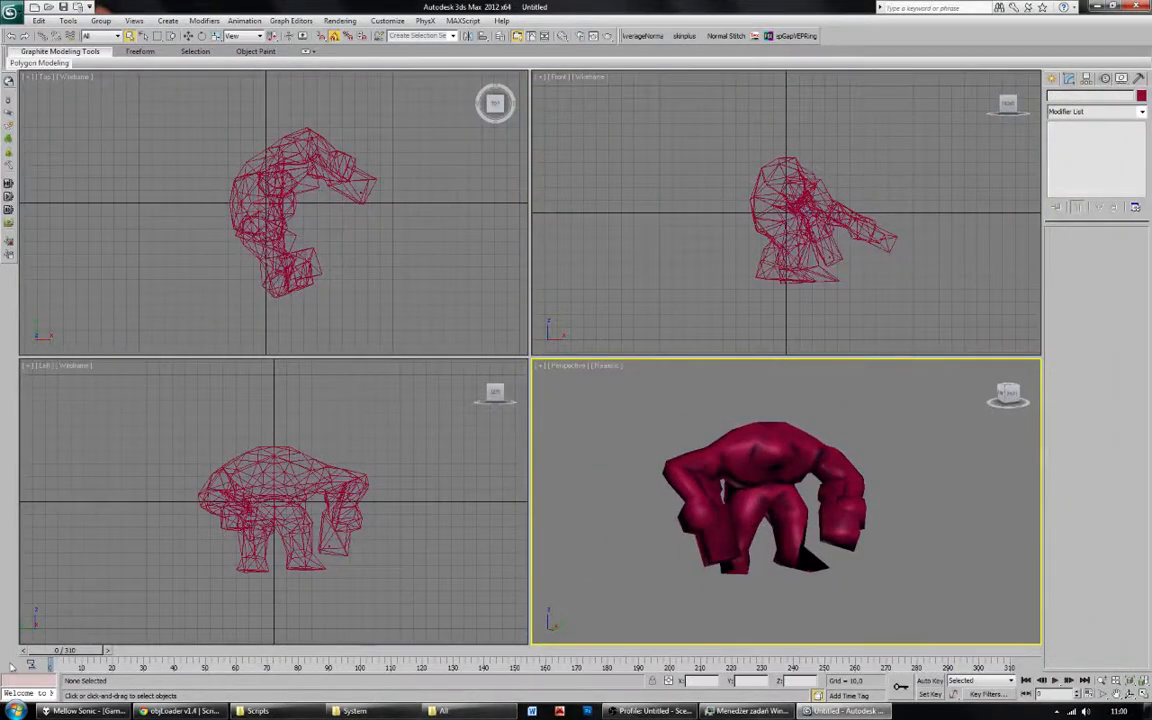
{"action": "left_click_drag", "start_coordinate": [85, 652], "coordinate": [89, 652]}
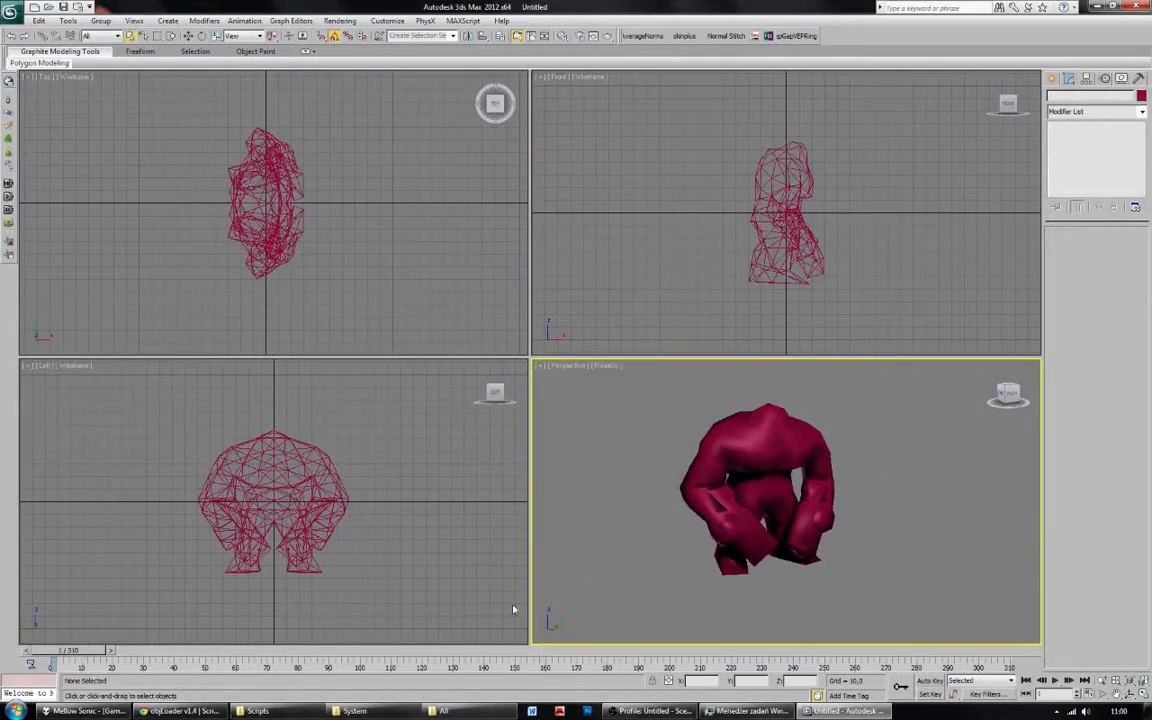
{"action": "middle_click_drag", "start_coordinate": [700, 560], "coordinate": [910, 483], "text": "alt"}
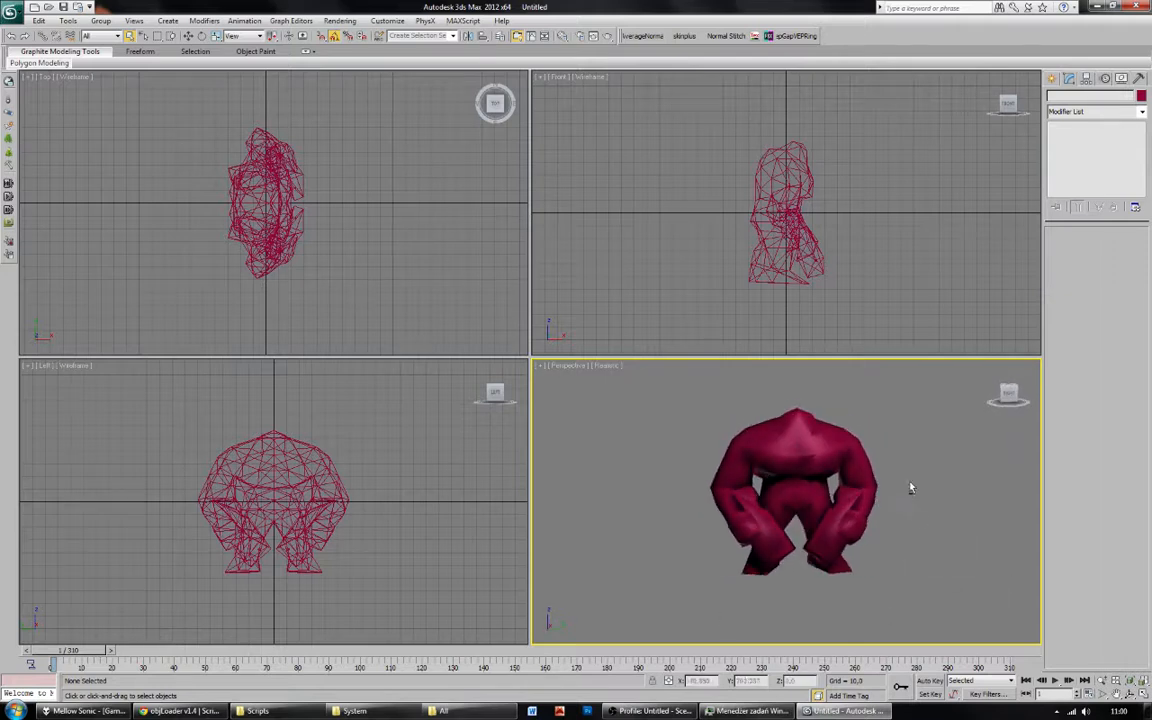
{"action": "scroll", "coordinate": [849, 548], "scroll_direction": "up", "scroll_amount": 3}
{"action": "middle_click_drag", "start_coordinate": [849, 548], "coordinate": [925, 518], "text": "alt"}
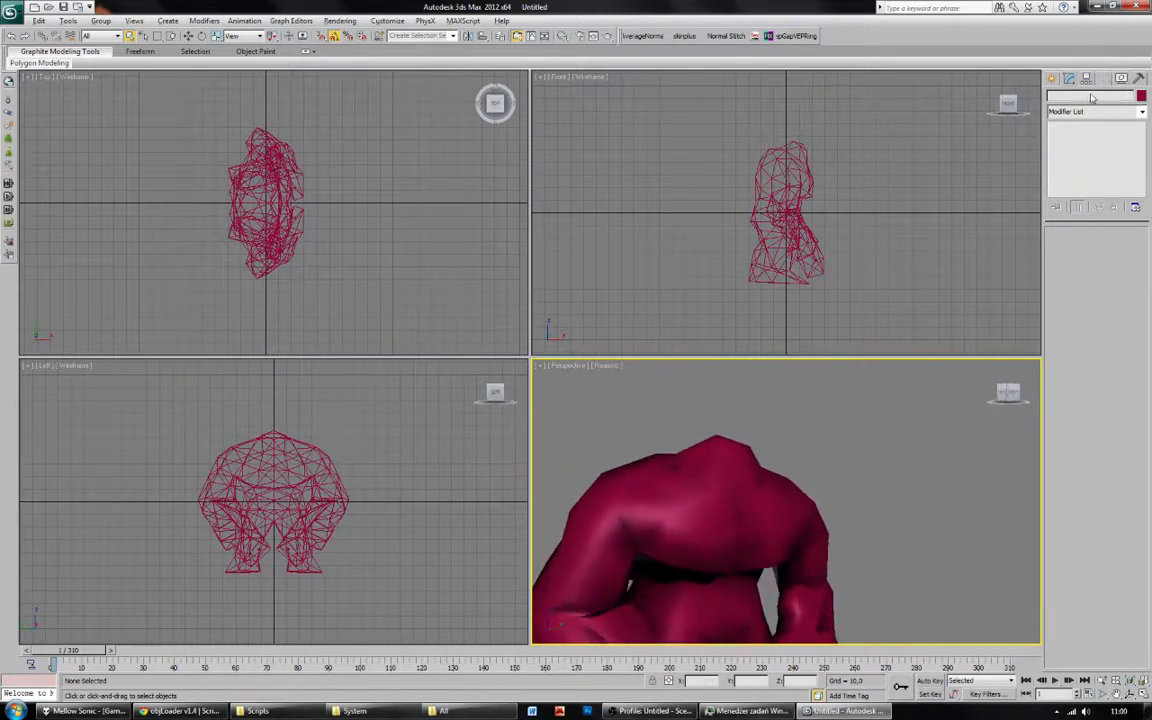
Create a standard primitive cylinder beside the mesh in the Top view, about 23.9 in radius and about -43 in height.
{"action": "left_click", "coordinate": [1055, 79]}
{"action": "left_click", "coordinate": [1073, 117]}
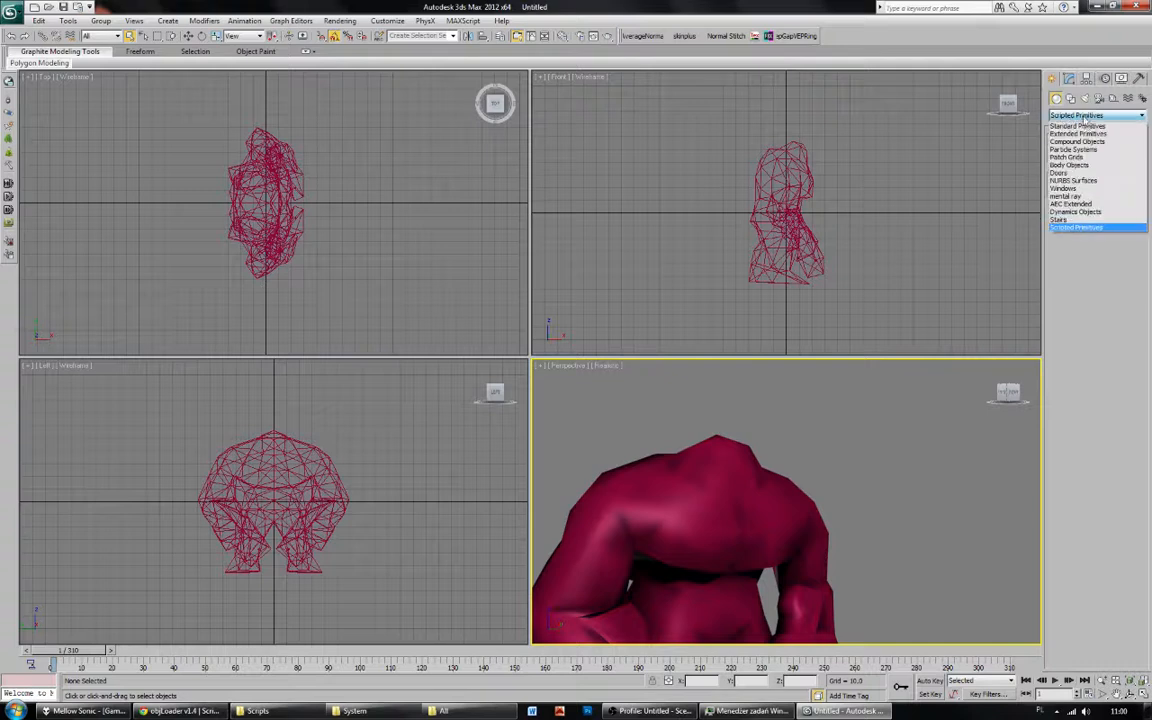
{"action": "left_click", "coordinate": [1087, 131]}
{"action": "left_click", "coordinate": [1073, 180]}
{"action": "middle_click_drag", "start_coordinate": [335, 224], "coordinate": [266, 236]}
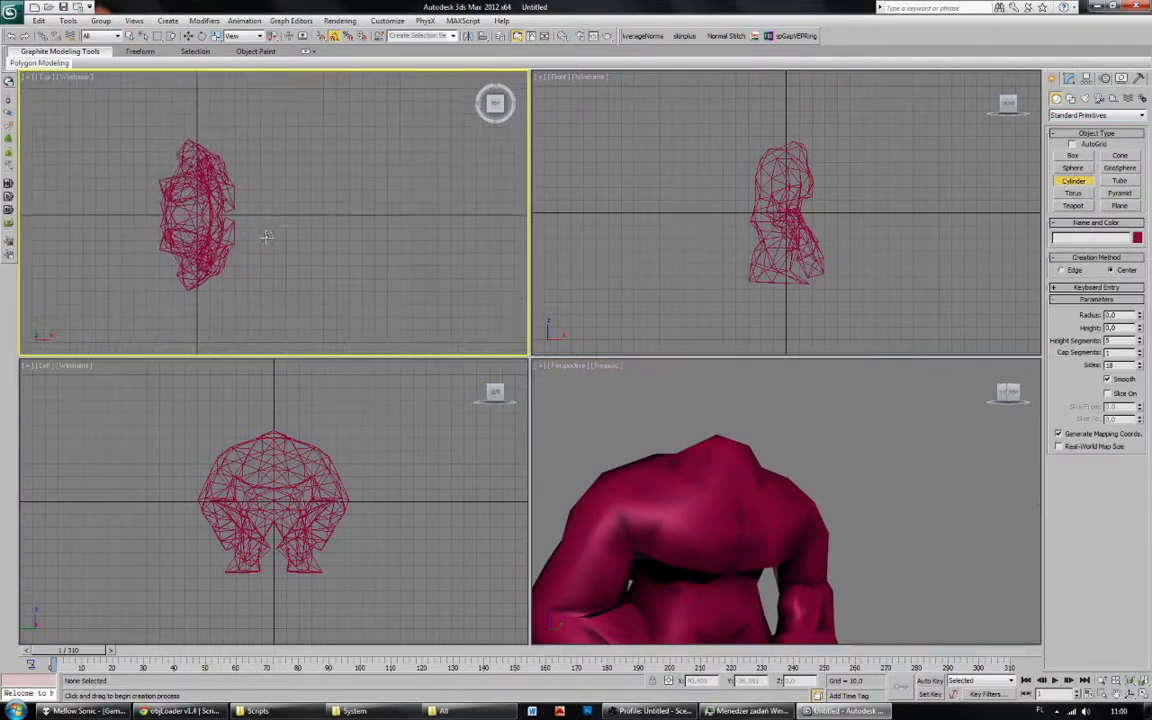
{"action": "left_click_drag", "start_coordinate": [287, 213], "coordinate": [305, 236]}
{"action": "left_click", "coordinate": [321, 296]}
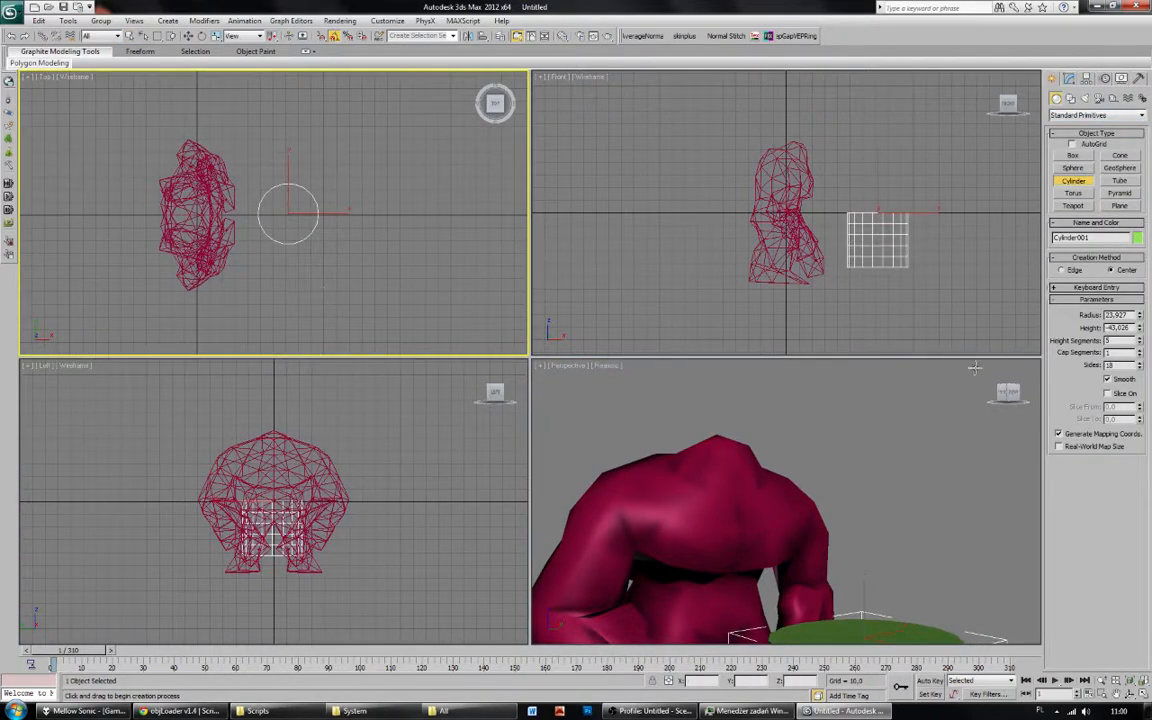
Set the cylinder to 2 height segments, 2 cap segments and 9 sides.
{"action": "right_click", "coordinate": [1140, 342]}
{"action": "right_click", "coordinate": [1139, 365]}
{"action": "left_click", "coordinate": [1139, 363]}
{"action": "left_click", "coordinate": [1139, 363]}
{"action": "left_click", "coordinate": [1139, 363]}
{"action": "left_click", "coordinate": [1139, 363]}
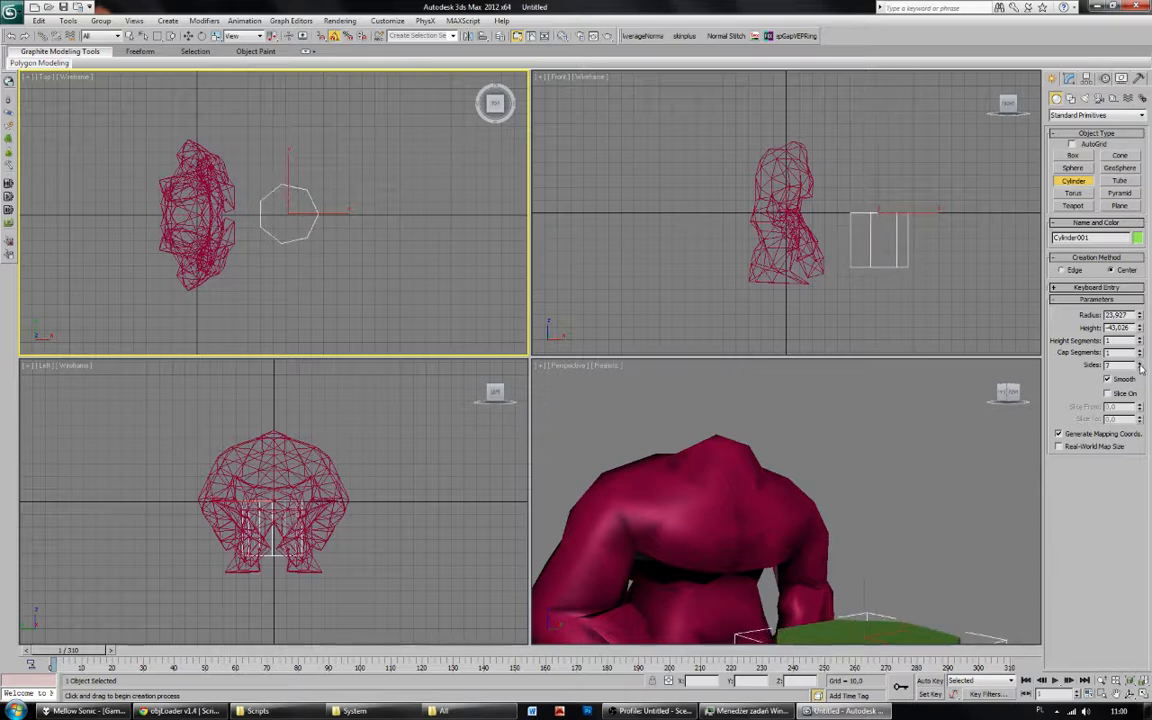
{"action": "left_click", "coordinate": [1139, 363]}
{"action": "left_click", "coordinate": [1139, 363]}
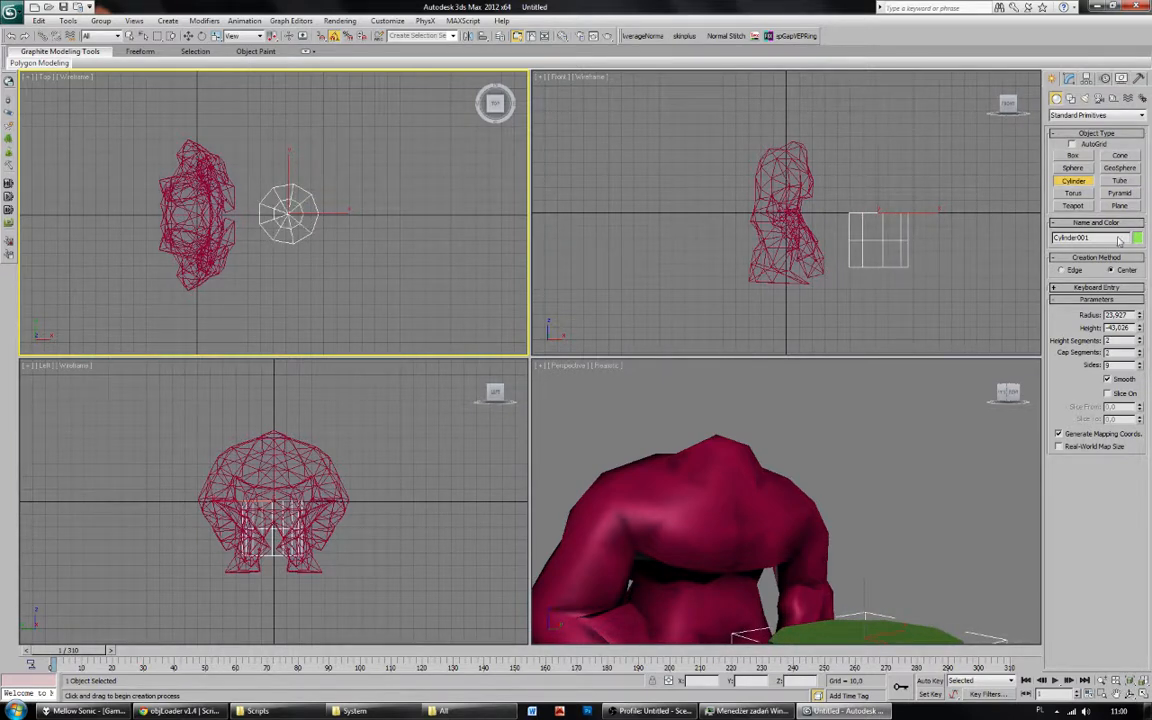
Convert the cylinder to an Editable Poly.
{"action": "left_click", "coordinate": [1068, 80]}
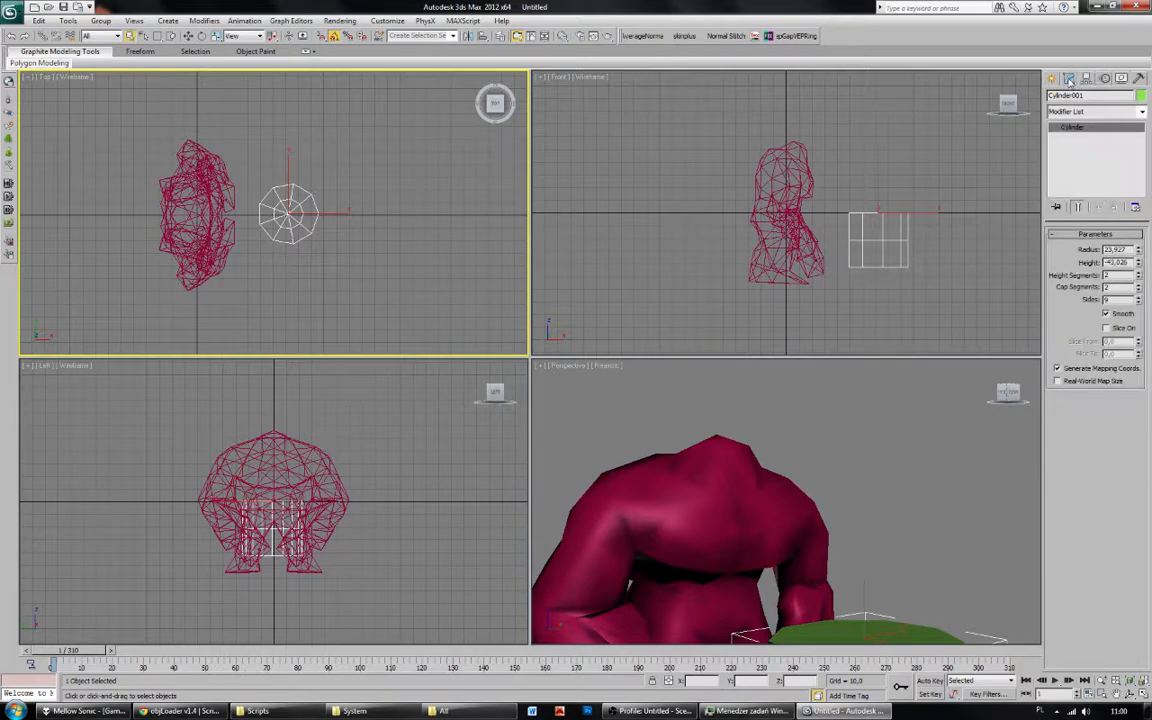
{"action": "right_click", "coordinate": [1076, 131]}
{"action": "left_click", "coordinate": [1100, 226]}
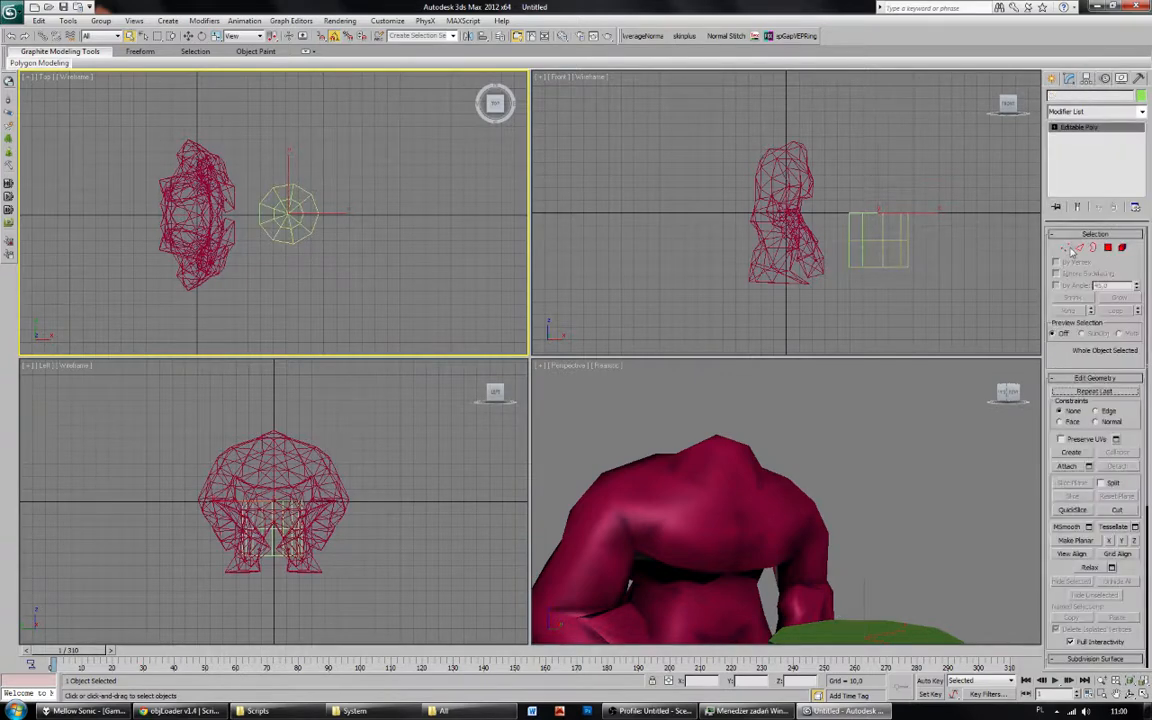
Select only the inner vertices of the cylinder's upper cap and raise them slightly in the Front view.
{"action": "left_click", "coordinate": [1064, 247]}
{"action": "key", "text": "z"}
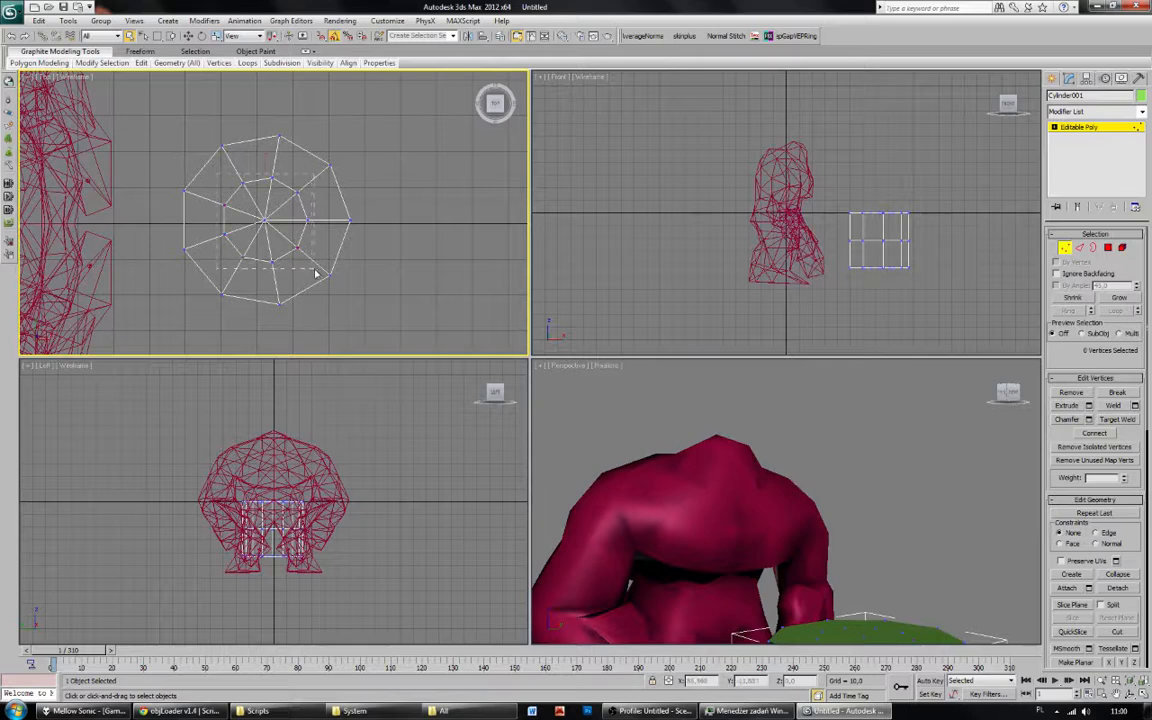
{"action": "left_click_drag", "start_coordinate": [315, 272], "coordinate": [316, 272]}
{"action": "middle_click_drag", "start_coordinate": [820, 279], "coordinate": [743, 283]}
{"action": "scroll", "coordinate": [743, 283], "scroll_direction": "up", "scroll_amount": 3}
{"action": "left_click", "coordinate": [188, 36]}
{"action": "middle_click_drag", "start_coordinate": [749, 238], "coordinate": [759, 206]}
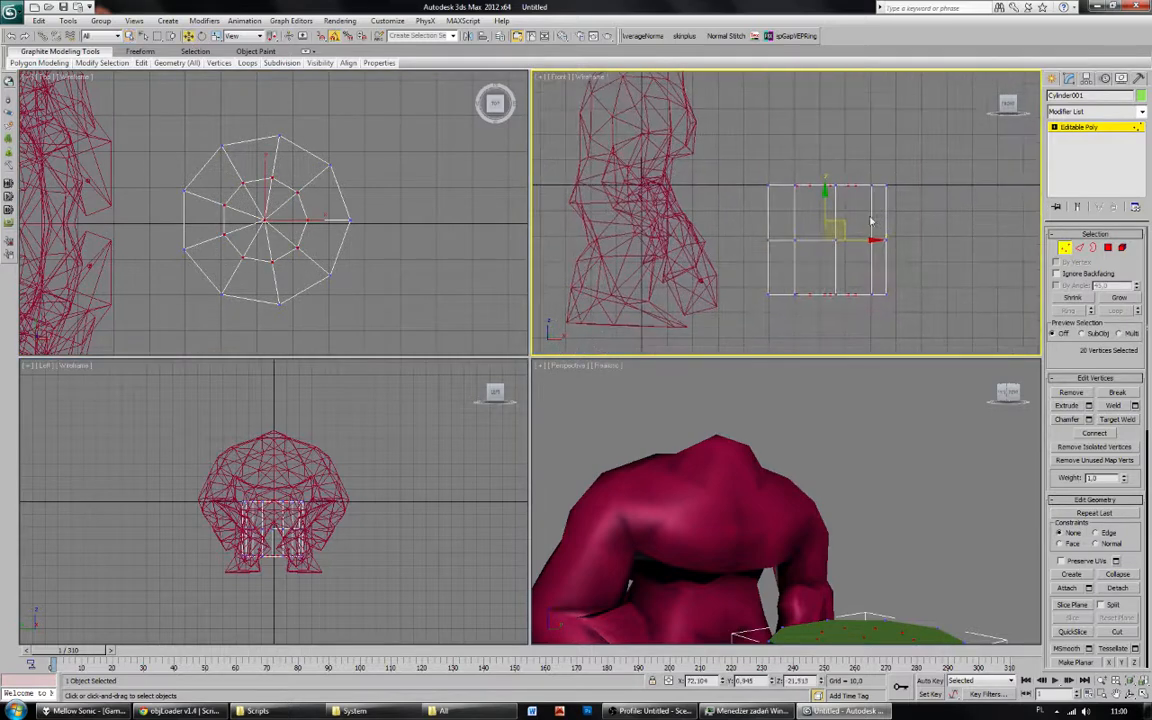
{"action": "left_click_drag", "start_coordinate": [822, 204], "coordinate": [870, 188]}
{"action": "left_click", "coordinate": [809, 195]}
Scale the raised cap vertices outward and lift the cap's centre vertex slightly to round the cylinder's top.
{"action": "left_click", "coordinate": [216, 36]}
{"action": "middle_click_drag", "start_coordinate": [273, 212], "coordinate": [285, 224]}
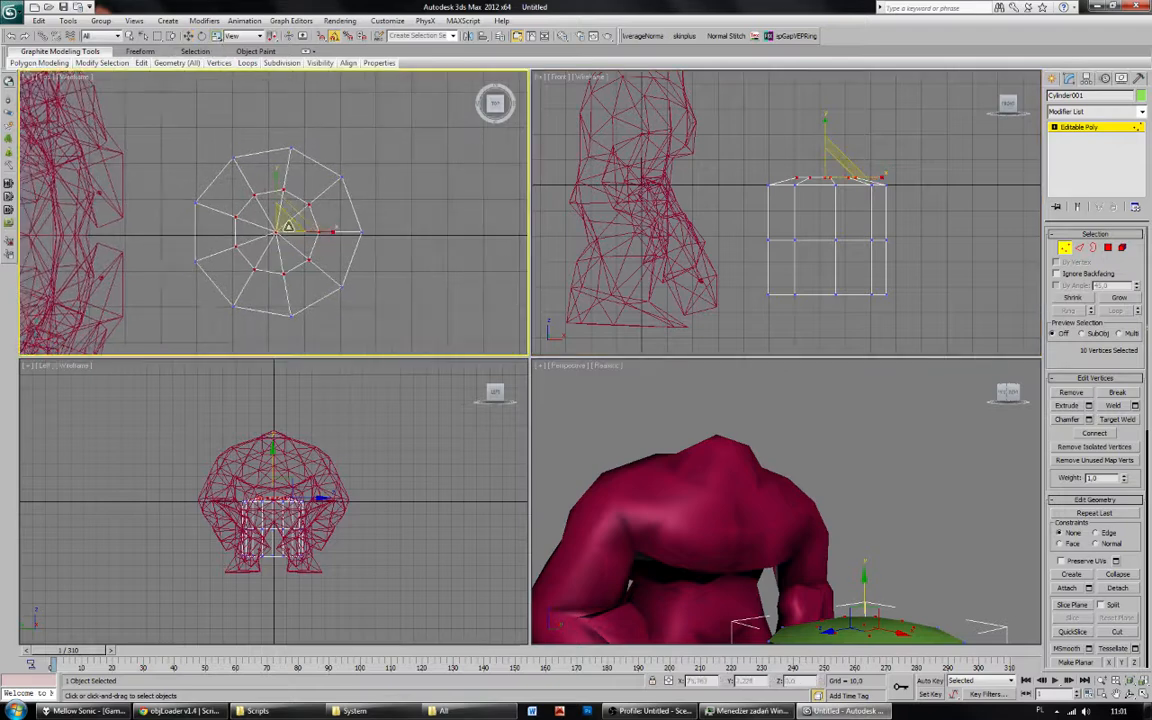
{"action": "left_click_drag", "start_coordinate": [285, 224], "coordinate": [285, 211]}
{"action": "left_click", "coordinate": [266, 224]}
{"action": "left_click", "coordinate": [276, 232]}
{"action": "left_click", "coordinate": [189, 36]}
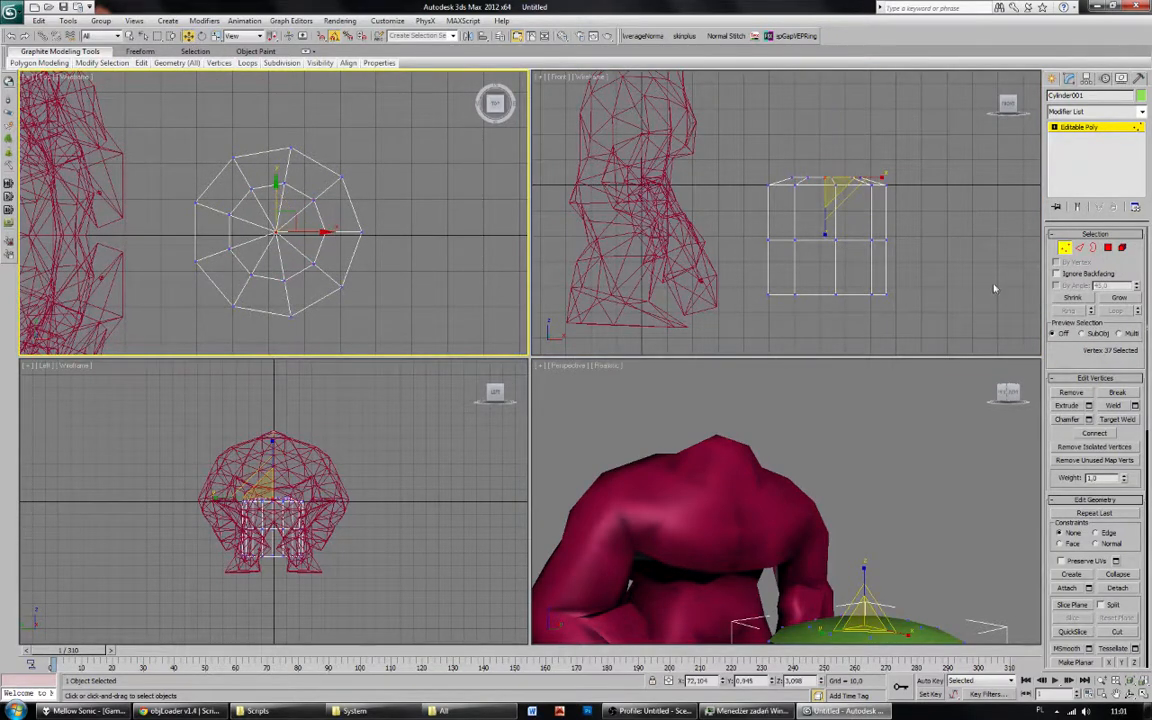
{"action": "middle_click_drag", "start_coordinate": [912, 230], "coordinate": [906, 247]}
{"action": "left_click_drag", "start_coordinate": [819, 167], "coordinate": [818, 163]}
Scale the cylinder's middle vertex ring to about 85% and its lowest ring to about 76% to taper it.
{"action": "left_click_drag", "start_coordinate": [716, 280], "coordinate": [897, 228]}
{"action": "left_click", "coordinate": [216, 36]}
{"action": "middle_click_drag", "start_coordinate": [297, 178], "coordinate": [297, 188]}
{"action": "left_click_drag", "start_coordinate": [282, 227], "coordinate": [287, 247]}
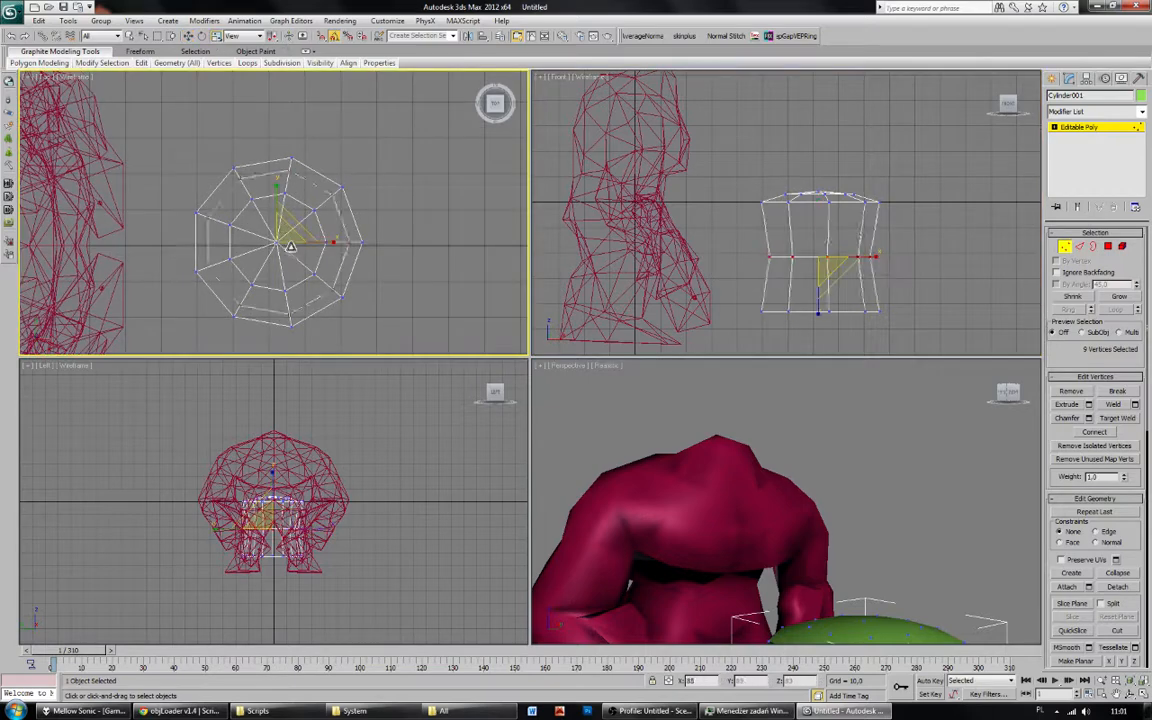
{"action": "left_click_drag", "start_coordinate": [716, 288], "coordinate": [920, 347]}
{"action": "left_click_drag", "start_coordinate": [848, 327], "coordinate": [842, 324]}
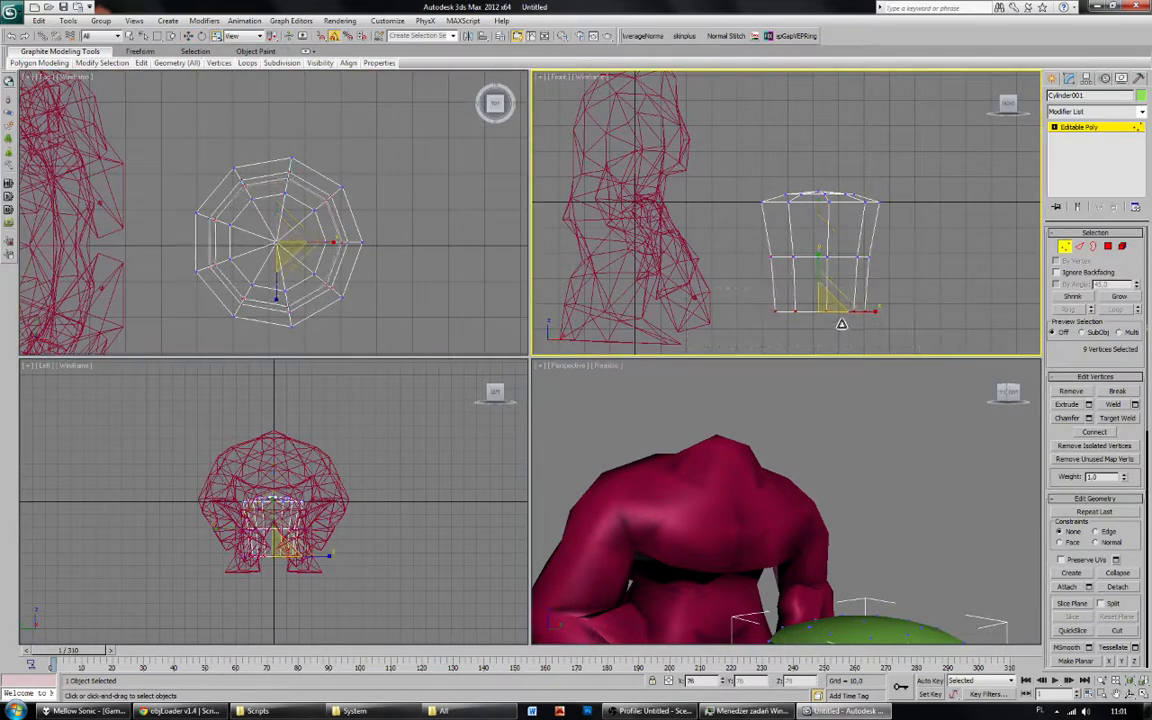
Select the edge loop around the cylinder's upper rim and chamfer it slightly.
{"action": "left_click", "coordinate": [1079, 248]}
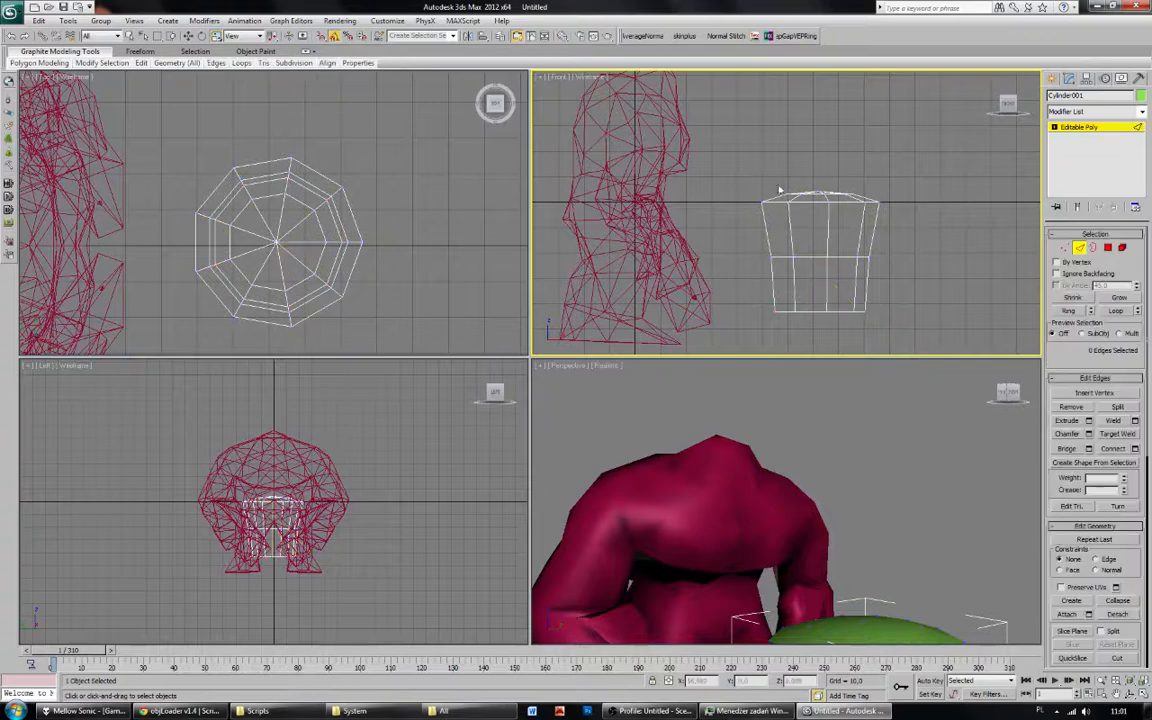
{"action": "left_click", "coordinate": [784, 205]}
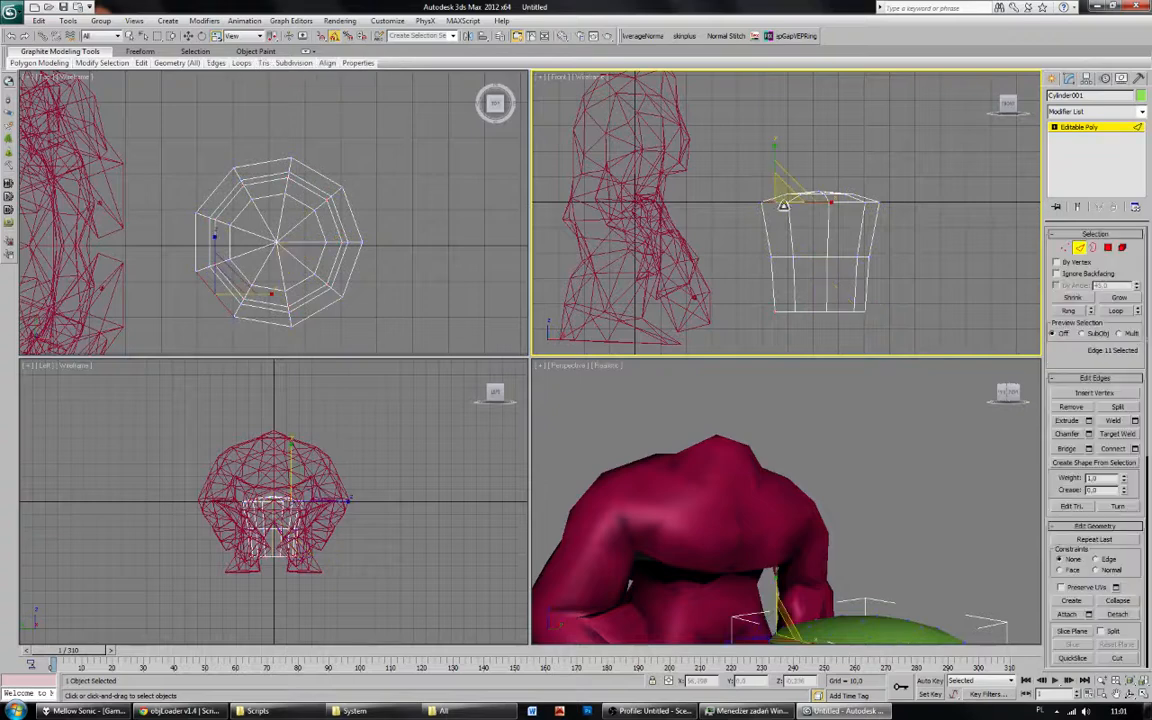
{"action": "left_click", "coordinate": [1114, 310]}
{"action": "left_click", "coordinate": [1068, 434]}
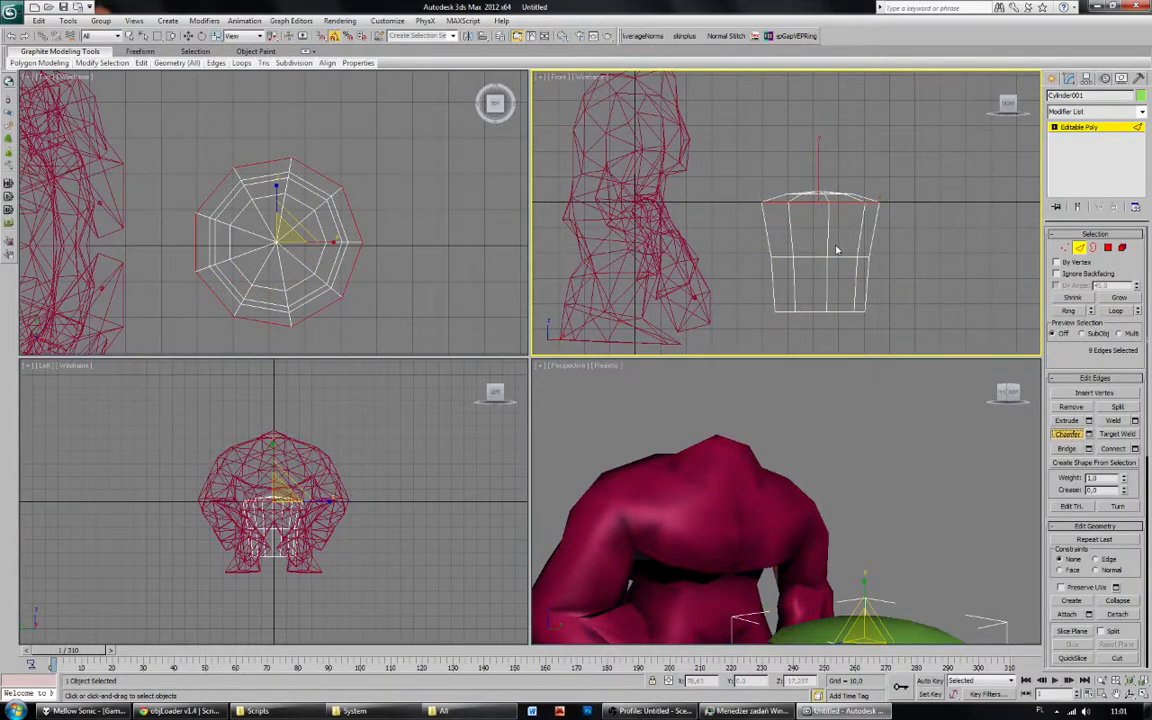
{"action": "left_click", "coordinate": [768, 199]}
{"action": "double_click", "coordinate": [773, 203]}
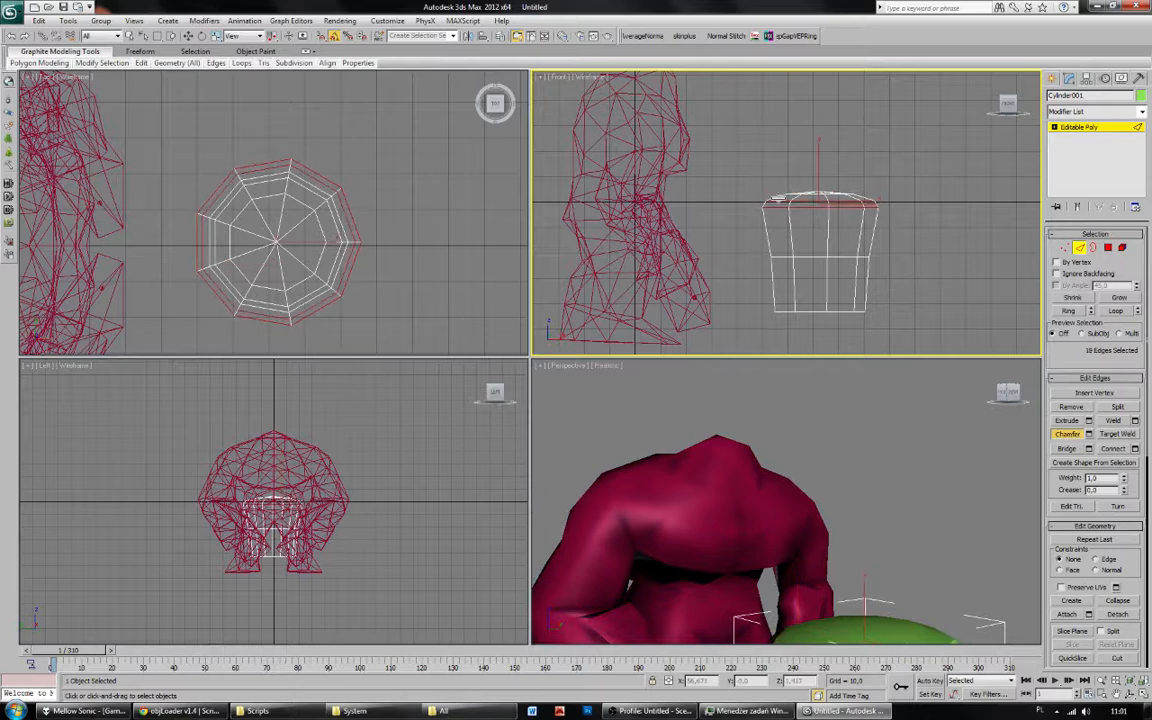
Scale the edge loop at the cylinder's mid-height slightly outward and leave the edge sub-object level.
{"action": "left_click", "coordinate": [871, 308]}
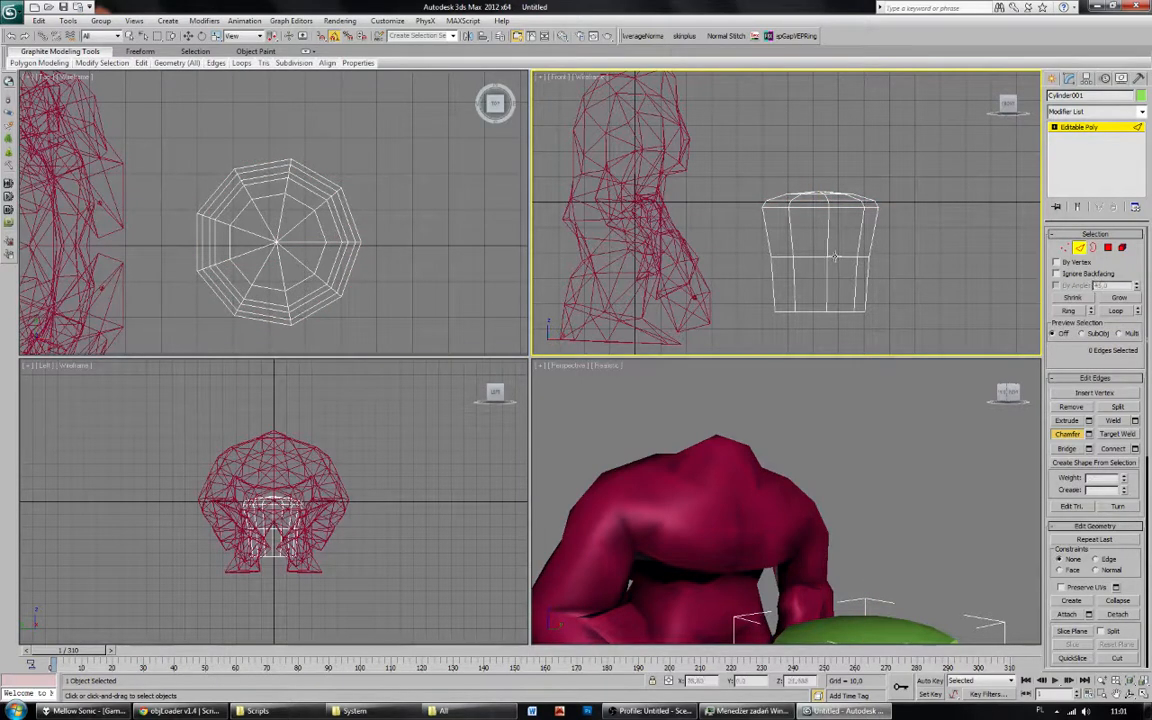
{"action": "left_click", "coordinate": [1116, 311]}
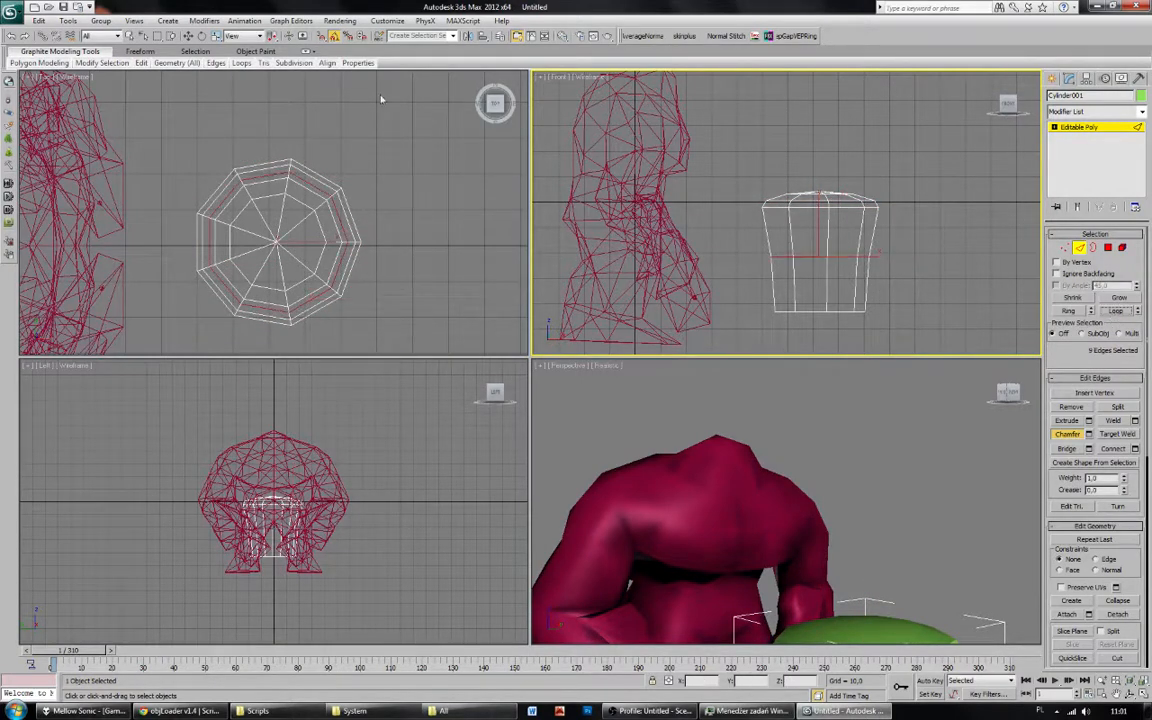
{"action": "left_click", "coordinate": [216, 36]}
{"action": "middle_click_drag", "start_coordinate": [775, 237], "coordinate": [795, 239]}
{"action": "left_click_drag", "start_coordinate": [848, 251], "coordinate": [850, 241]}
{"action": "left_click", "coordinate": [944, 205]}
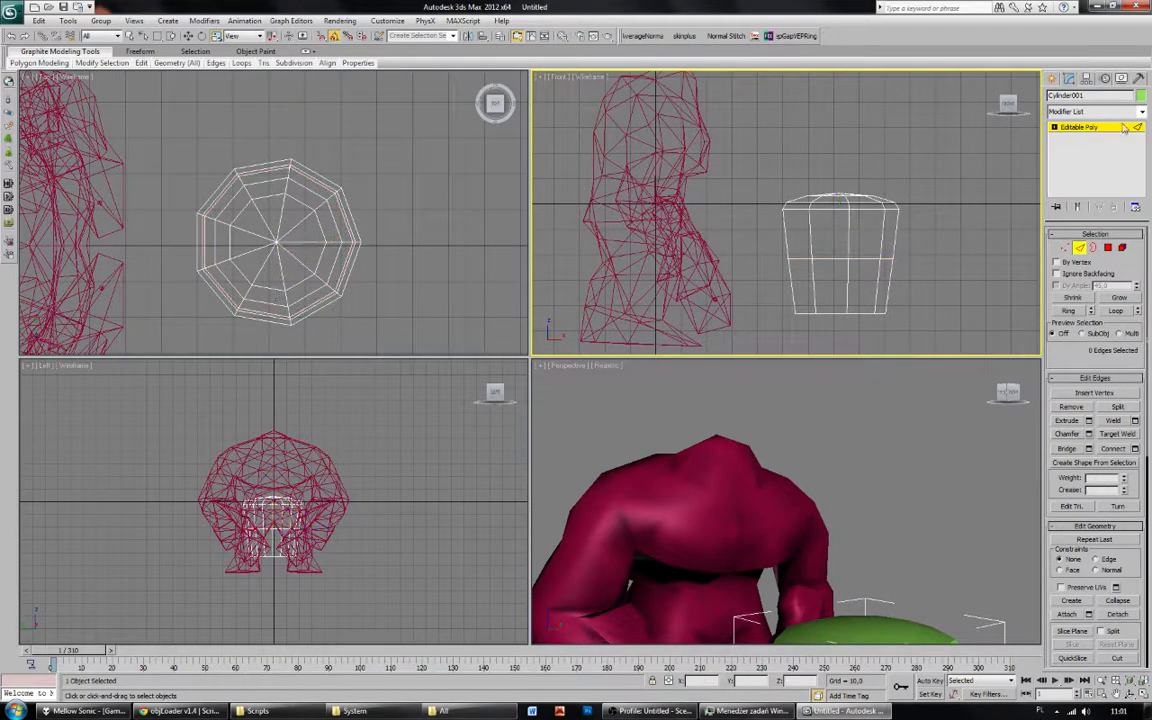
{"action": "left_click", "coordinate": [1119, 128]}
Add an Edit Mesh modifier to the ObjLoader mesh.
{"action": "left_click", "coordinate": [943, 445]}
{"action": "scroll", "coordinate": [943, 445], "scroll_direction": "down", "scroll_amount": 3}
{"action": "left_click", "coordinate": [756, 467]}
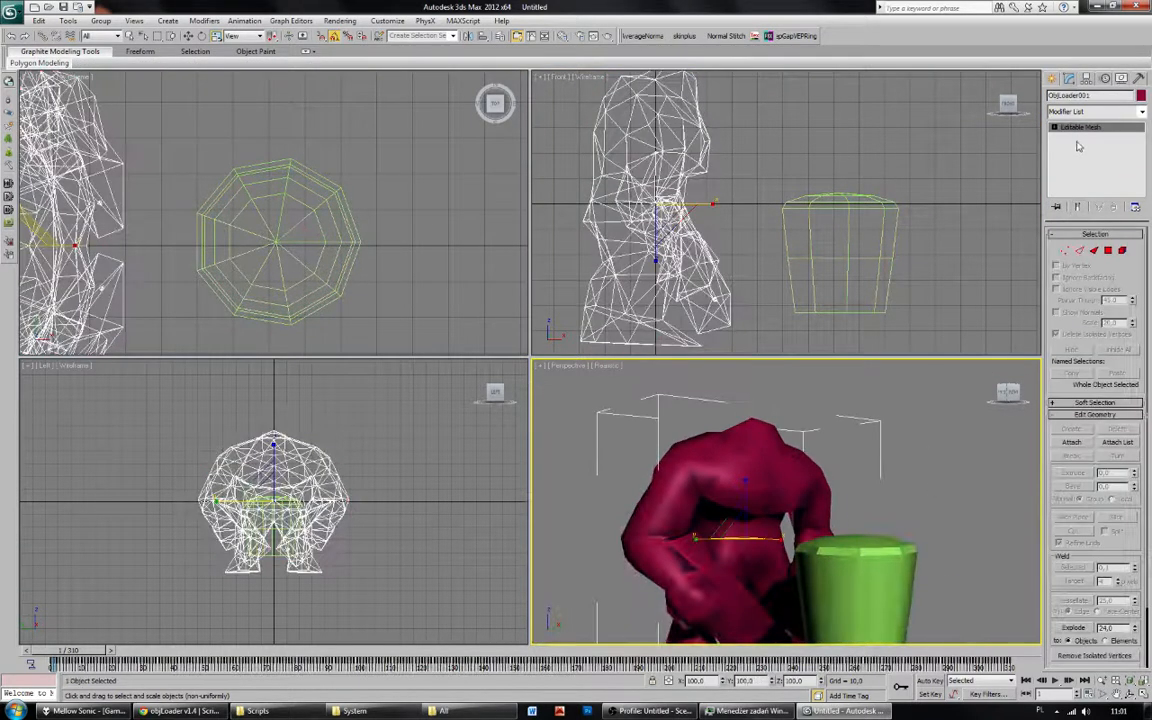
{"action": "left_click", "coordinate": [1066, 251]}
{"action": "left_click", "coordinate": [1080, 128]}
{"action": "left_click", "coordinate": [1141, 111]}
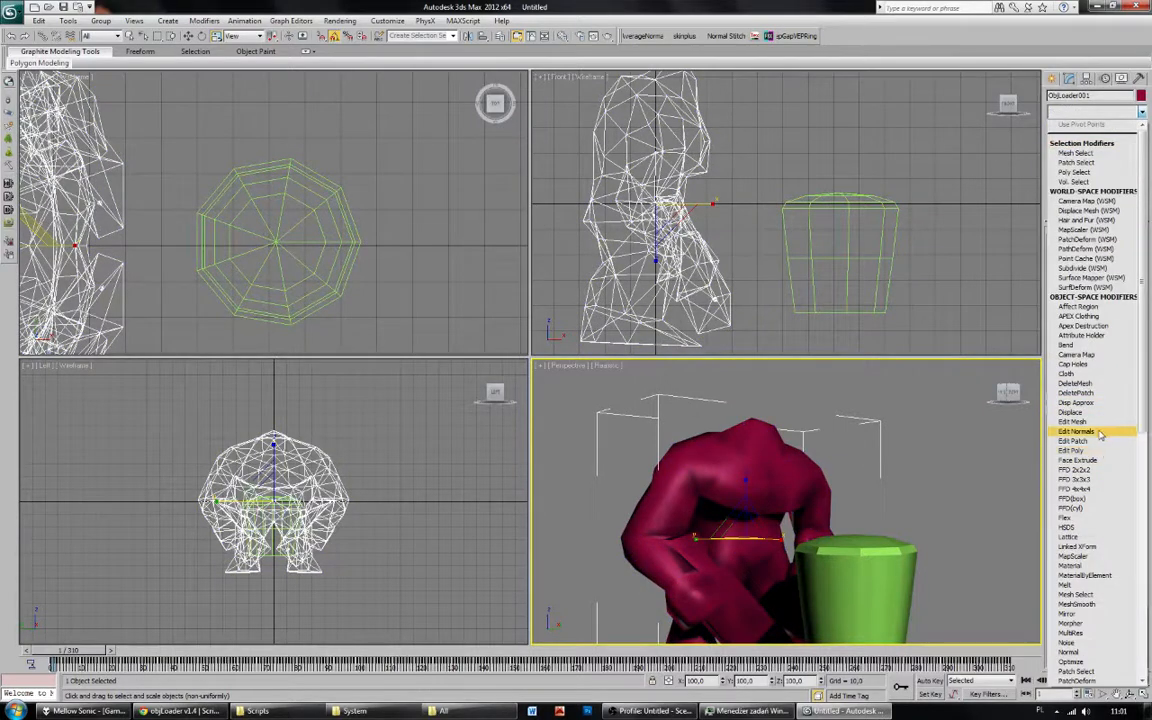
{"action": "left_click", "coordinate": [1072, 421]}
Save the scene as A.max in the Brute folder, replacing the existing file.
{"action": "left_click", "coordinate": [13, 12]}
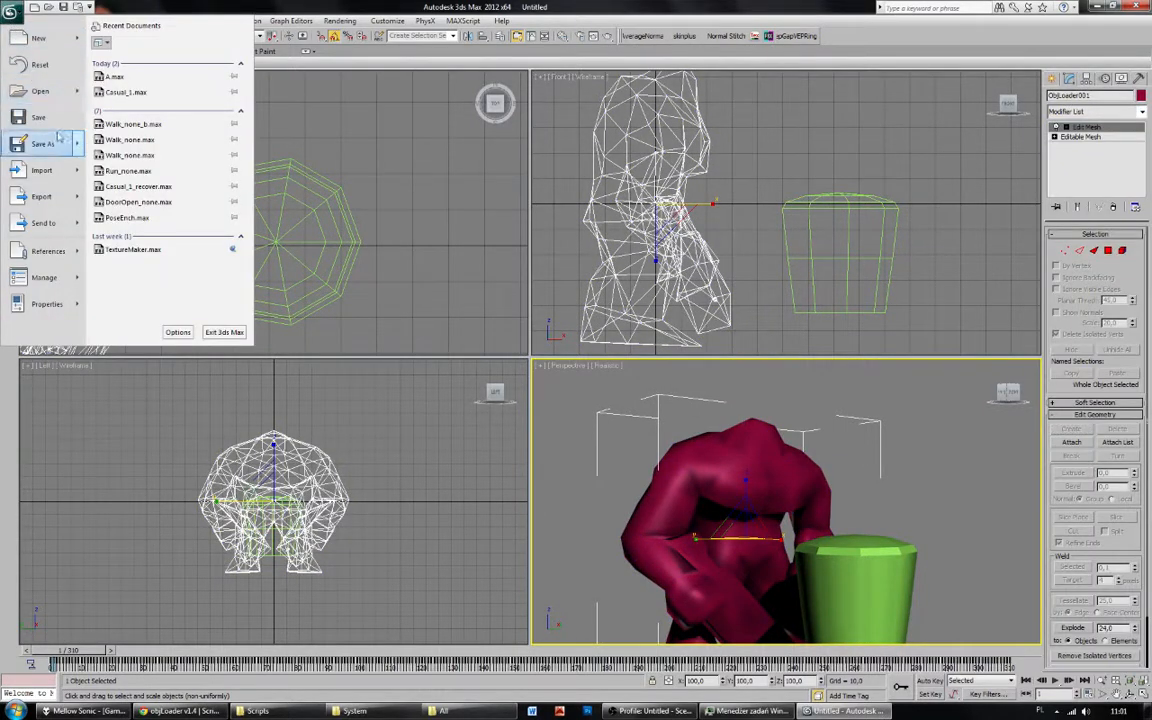
{"action": "left_click", "coordinate": [45, 117]}
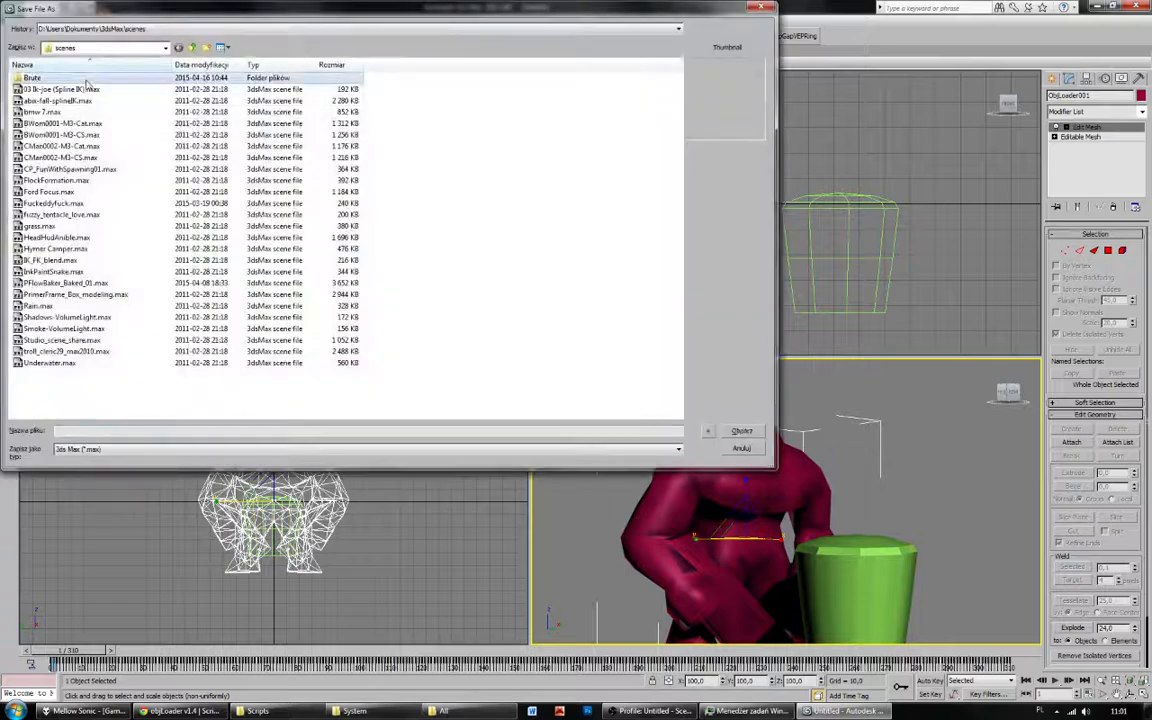
{"action": "double_click", "coordinate": [40, 77]}
{"action": "double_click", "coordinate": [85, 80]}
{"action": "left_click", "coordinate": [617, 398]}
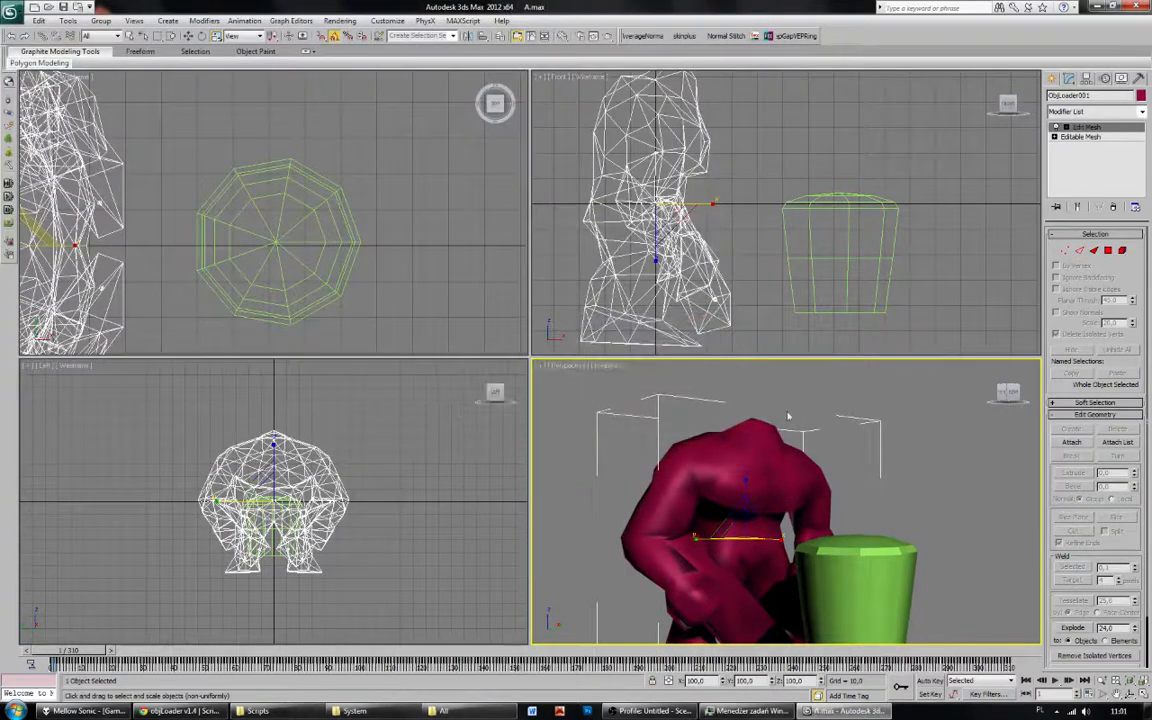
Try pulling a chest vertex outward at the Edit Mesh vertex level, check it on frame 2, and delete the modifier.
{"action": "left_click", "coordinate": [1065, 251]}
{"action": "left_click", "coordinate": [714, 176]}
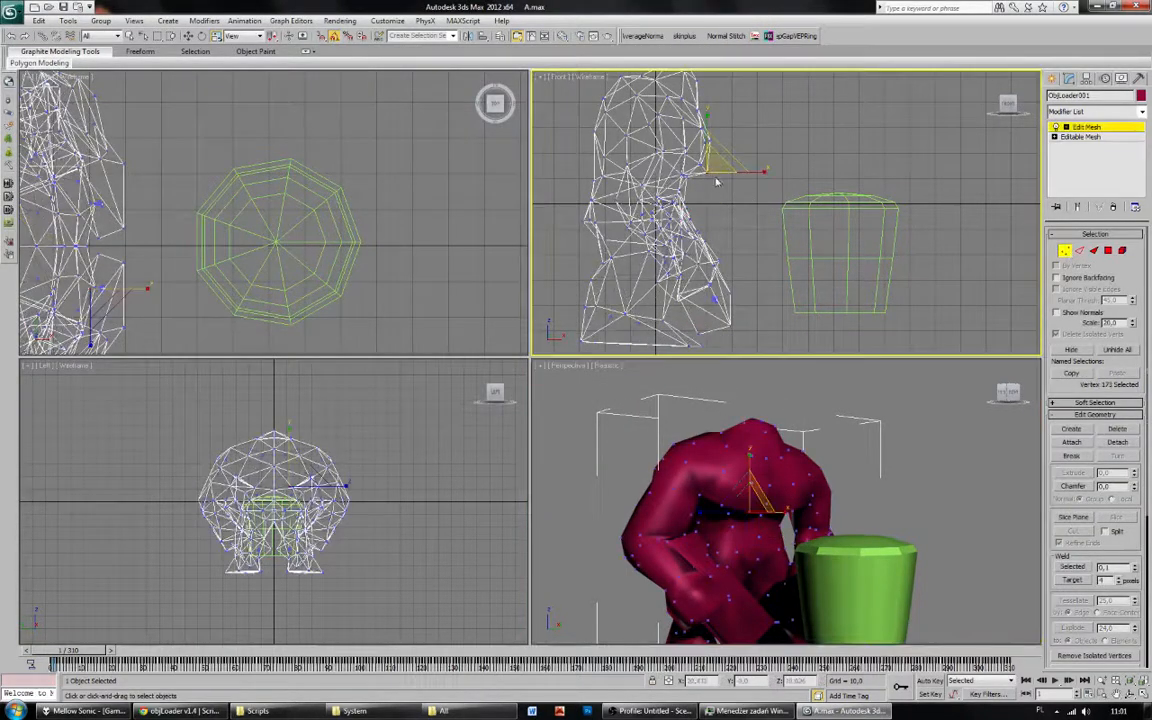
{"action": "left_click", "coordinate": [188, 35]}
{"action": "left_click_drag", "start_coordinate": [744, 172], "coordinate": [770, 213]}
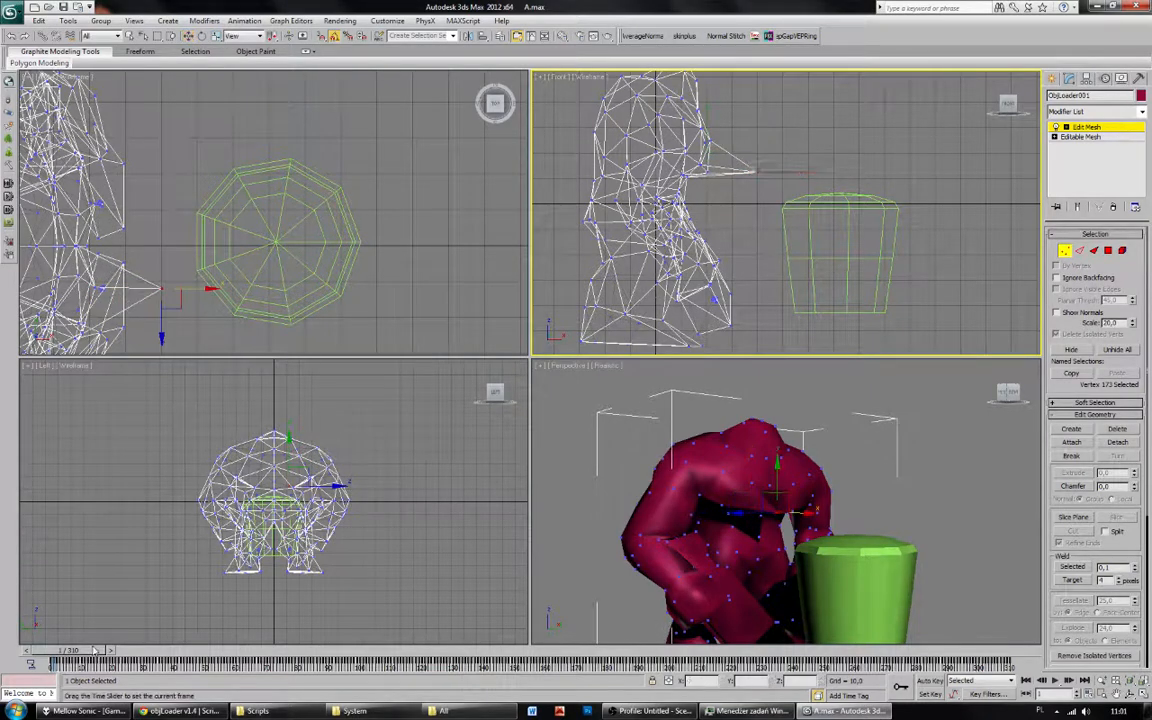
{"action": "mouse_move", "coordinate": [96, 650]}
{"action": "left_mouse_down"}
{"action": "mouse_move", "coordinate": [293, 655]}
{"action": "mouse_move", "coordinate": [60, 651]}
{"action": "mouse_move", "coordinate": [94, 651]}
{"action": "left_mouse_up"}
{"action": "left_click", "coordinate": [1106, 207]}
Add a Mesh Select modifier to the ObjLoader mesh and enter its Vertex level.
{"action": "mouse_move", "coordinate": [747, 535]}
{"action": "middle_mouse_down", "text": "alt"}
{"action": "mouse_move", "coordinate": [713, 535]}
{"action": "mouse_move", "coordinate": [740, 532]}
{"action": "middle_mouse_up", "text": "alt"}
{"action": "left_click", "coordinate": [1141, 111]}
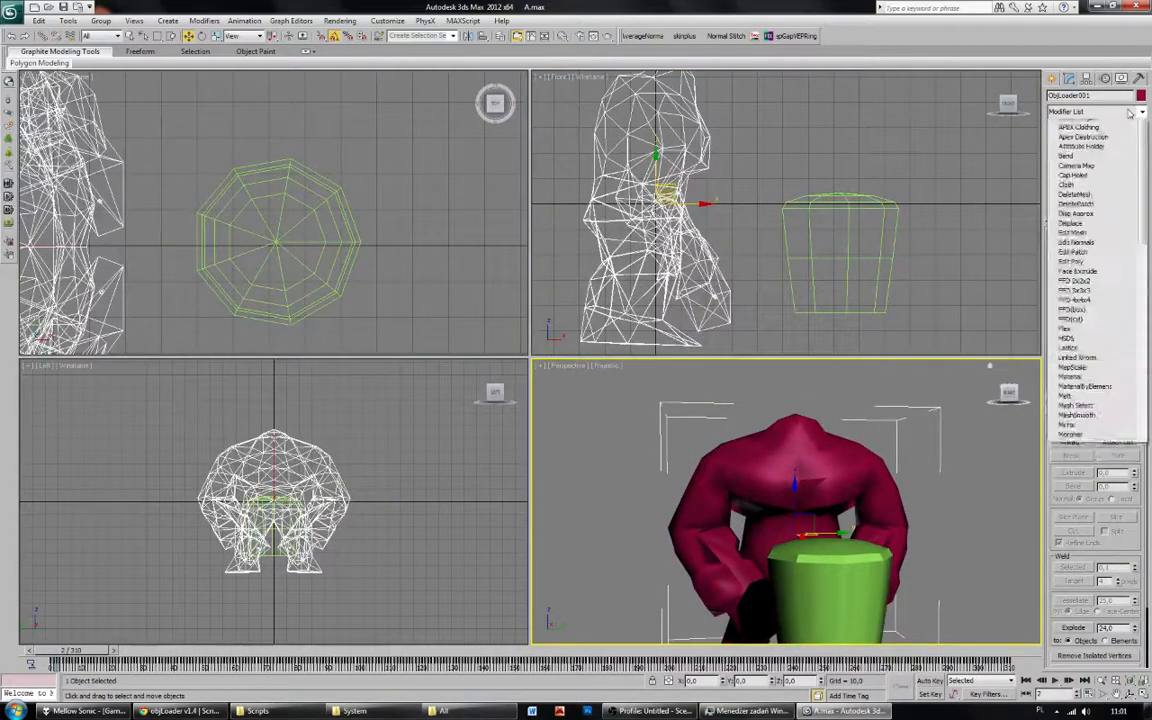
{"action": "left_click", "coordinate": [1117, 154]}
{"action": "left_click", "coordinate": [1066, 251]}
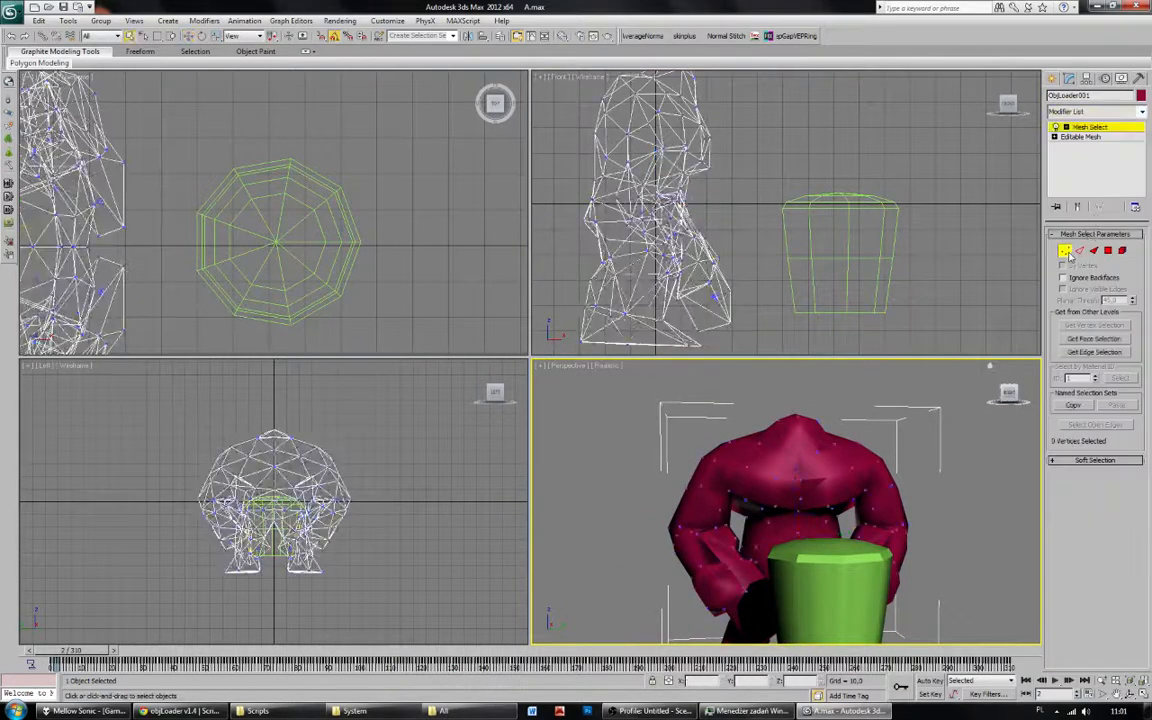
Select the four vertices at the top of the head, add a Push modifier of about -8.92, and check the deformation on frame 0.
{"action": "scroll", "coordinate": [745, 166], "scroll_direction": "up", "scroll_amount": 3}
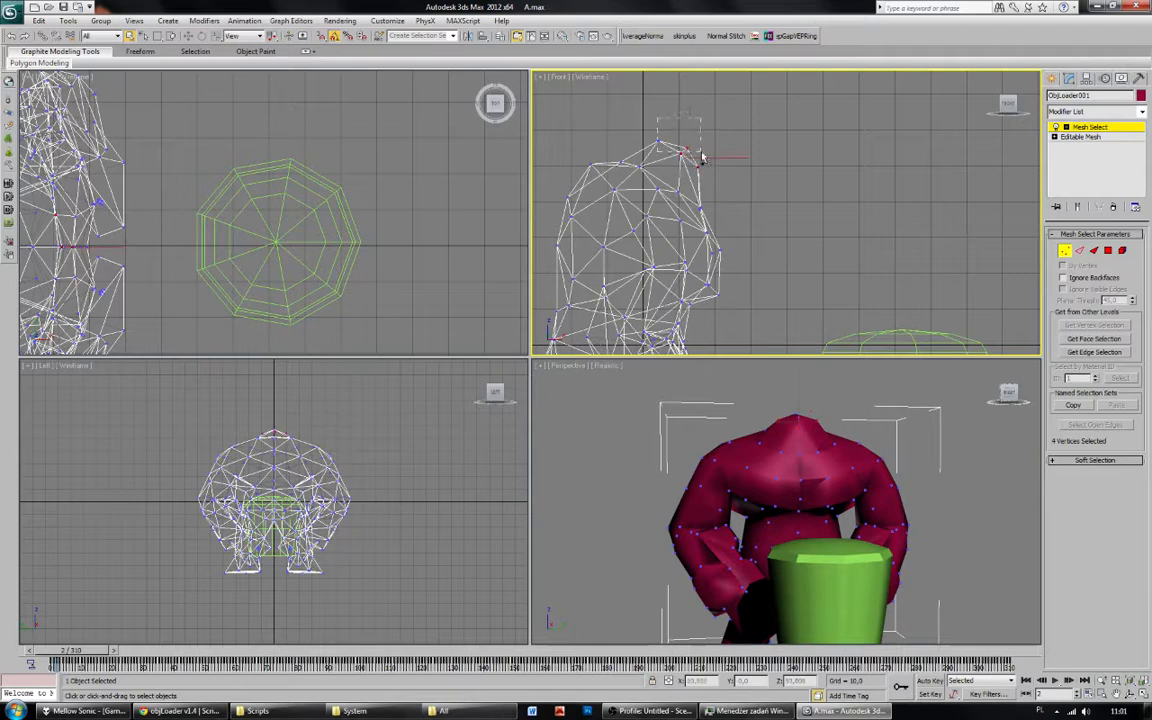
{"action": "left_click", "coordinate": [1141, 111]}
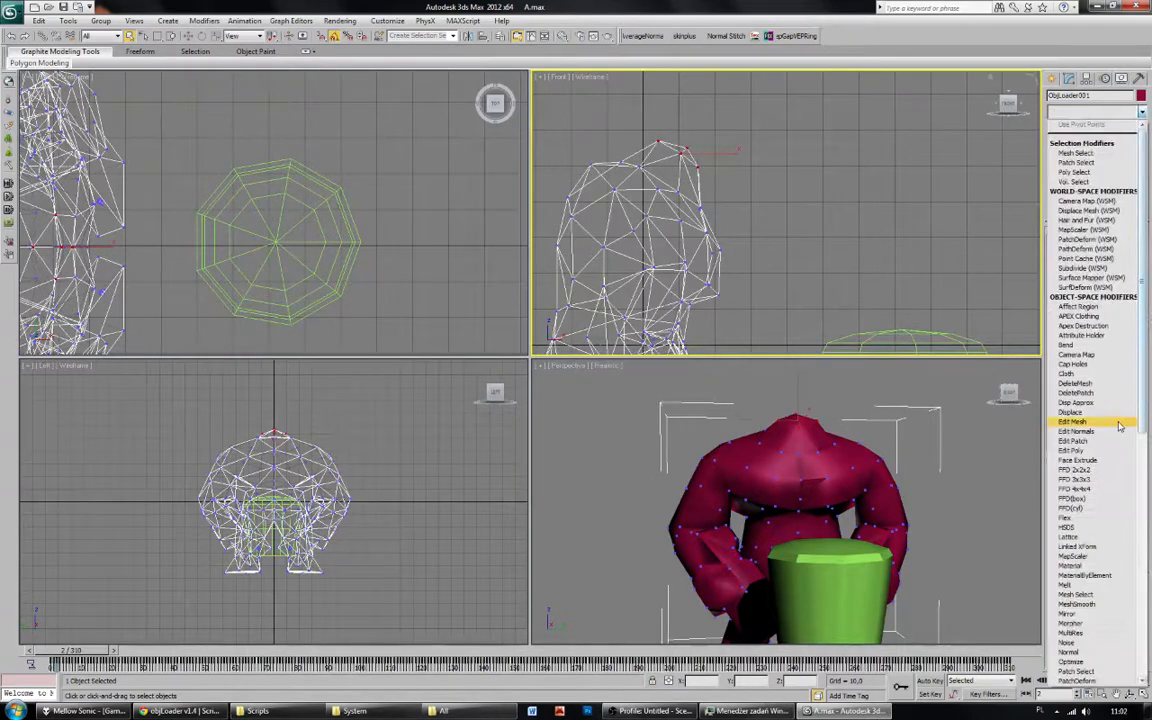
{"action": "type", "text": "pu"}
{"action": "key", "text": "Return"}
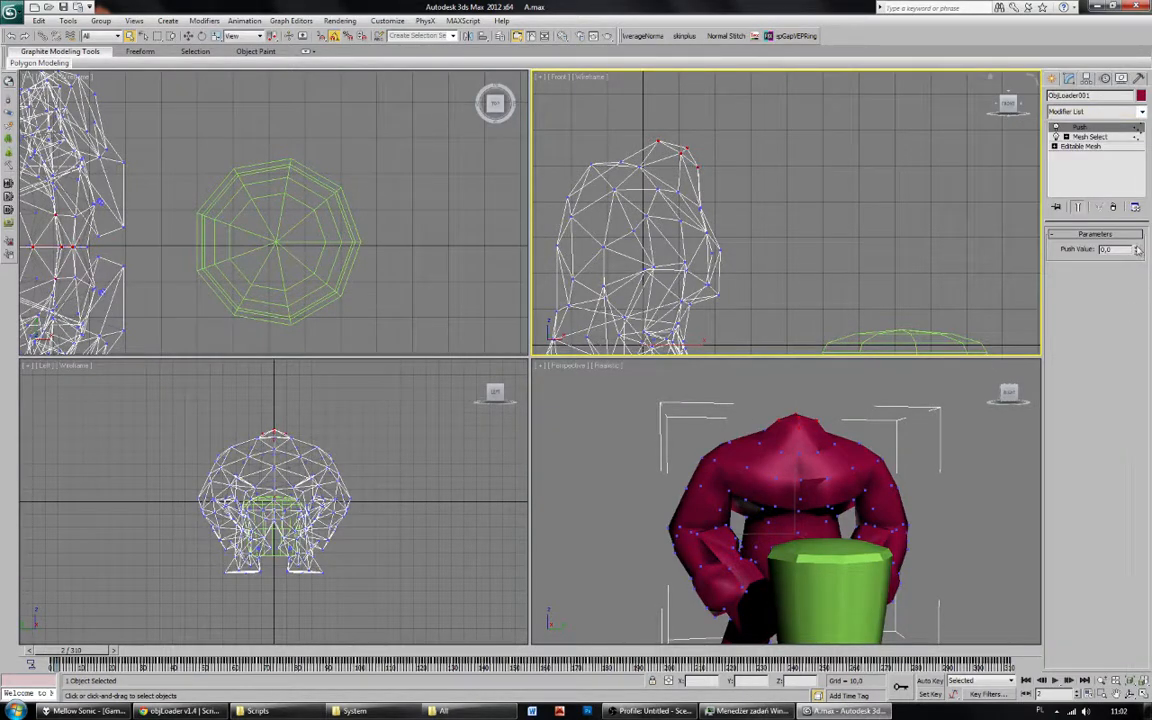
{"action": "left_click_drag", "start_coordinate": [1138, 250], "coordinate": [1131, 64]}
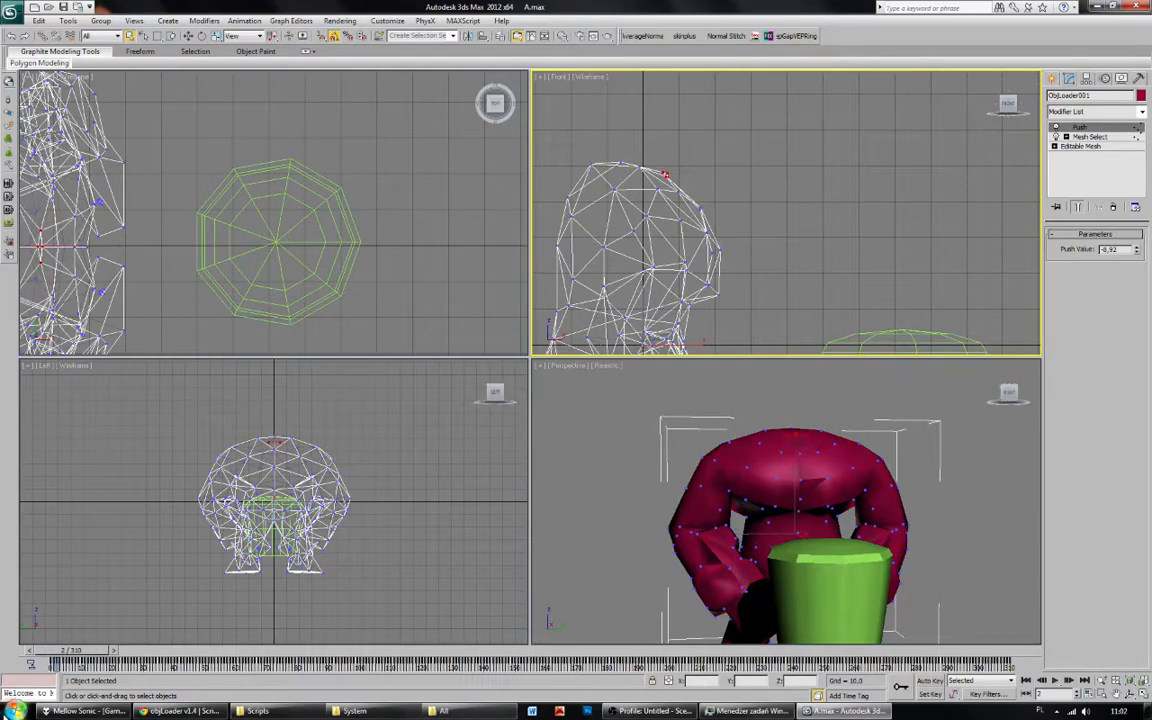
{"action": "left_click_drag", "start_coordinate": [90, 650], "coordinate": [65, 651]}
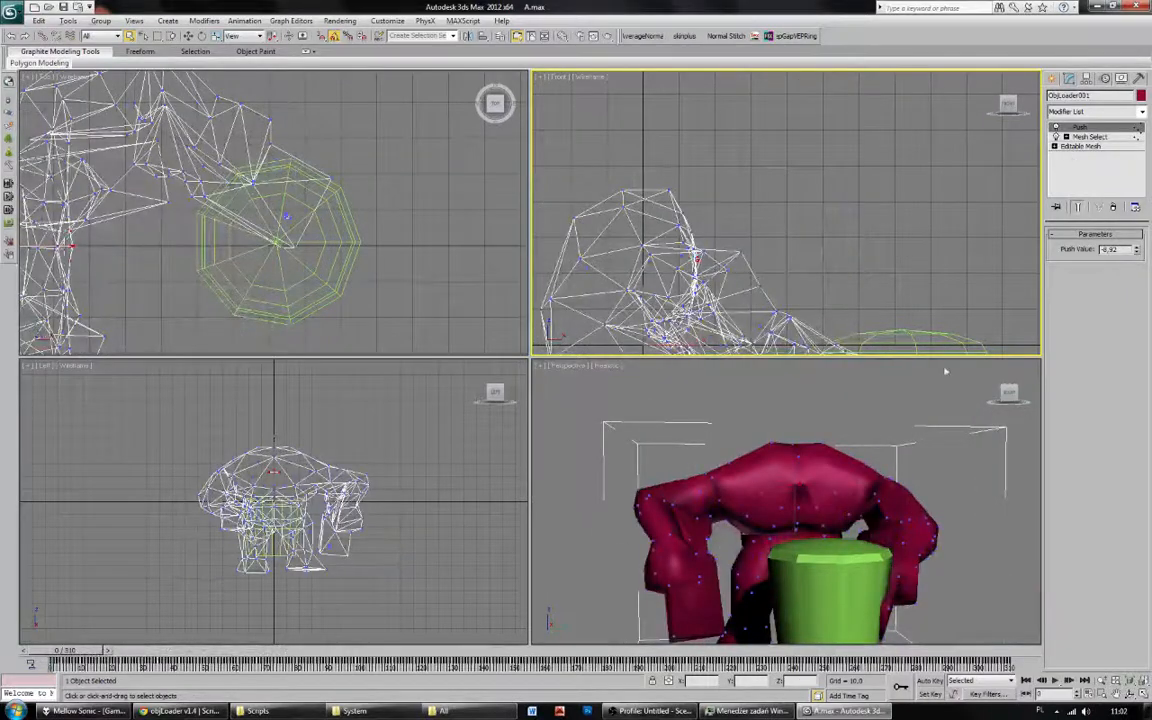
{"action": "middle_click_drag", "start_coordinate": [945, 371], "coordinate": [1015, 380], "text": "alt"}
{"action": "left_click", "coordinate": [1015, 393]}
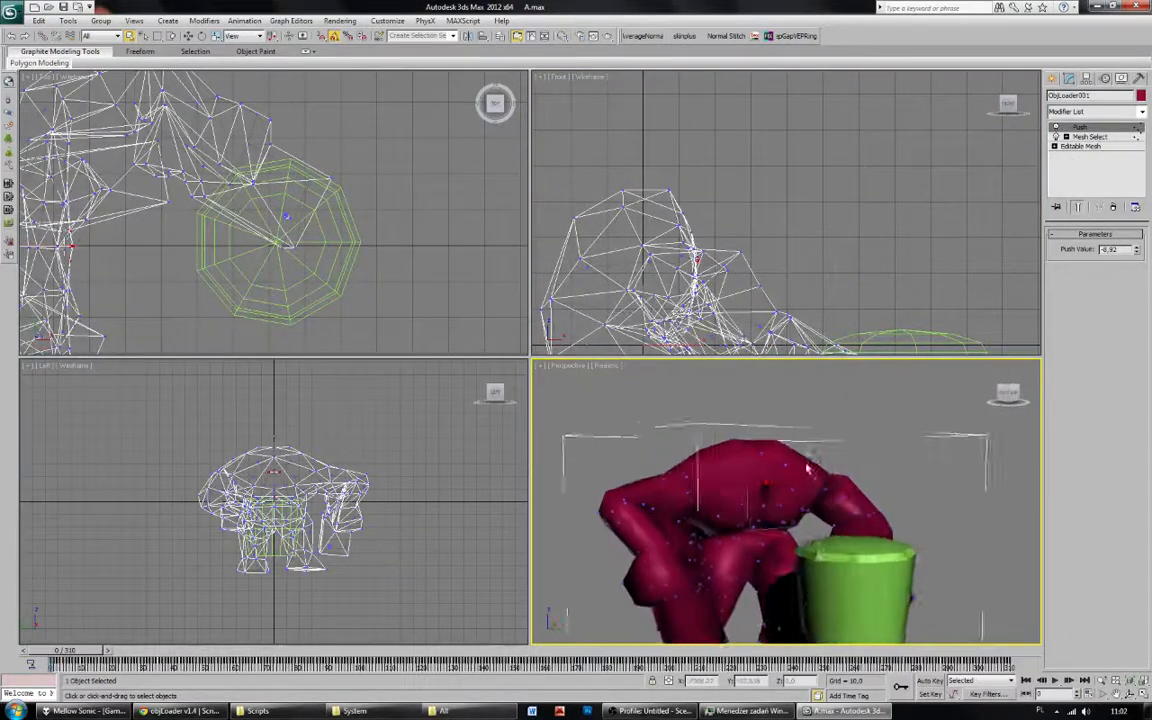
Add a Vertex Weld modifier with a threshold of 17.93 to the ObjLoader mesh and scrub the animation to check it.
{"action": "left_click", "coordinate": [1093, 115]}
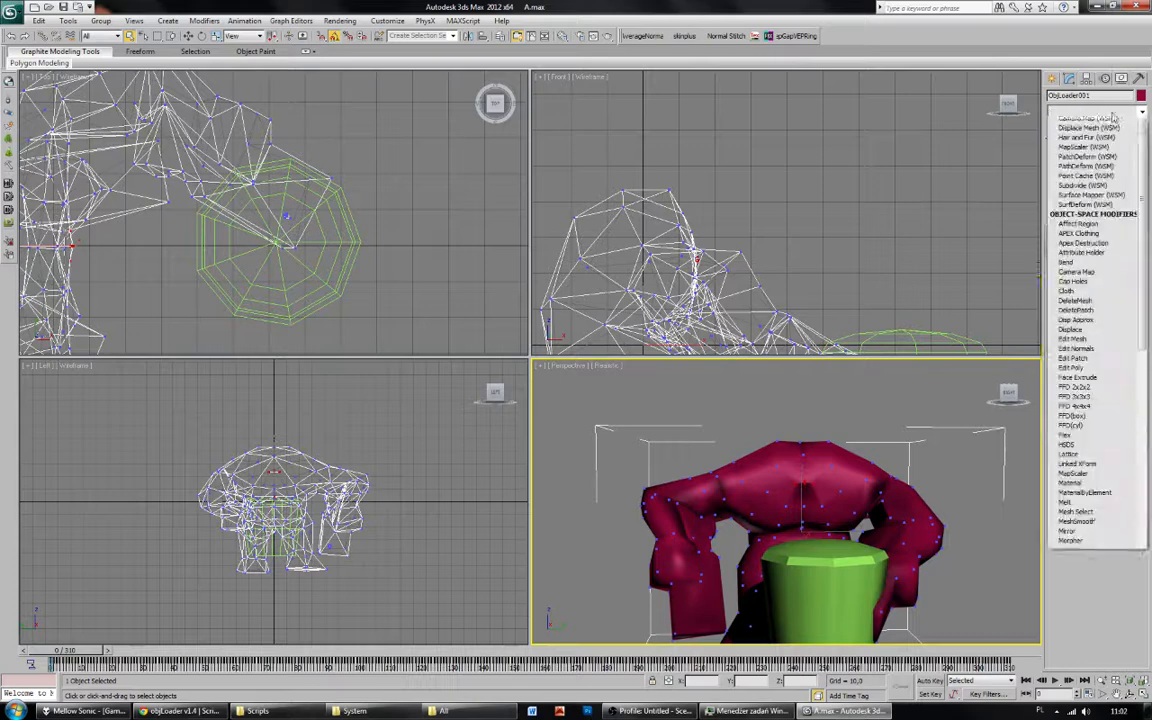
{"action": "scroll", "coordinate": [1100, 450], "scroll_direction": "down", "scroll_amount": 10}
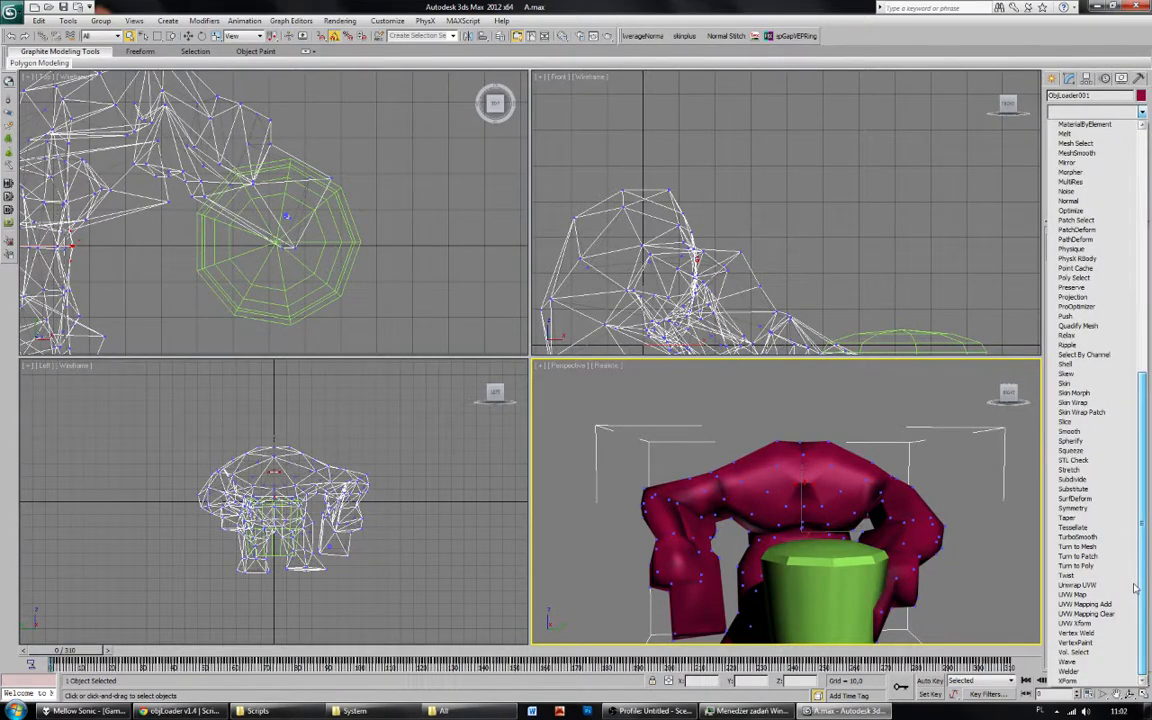
{"action": "left_click", "coordinate": [1080, 633]}
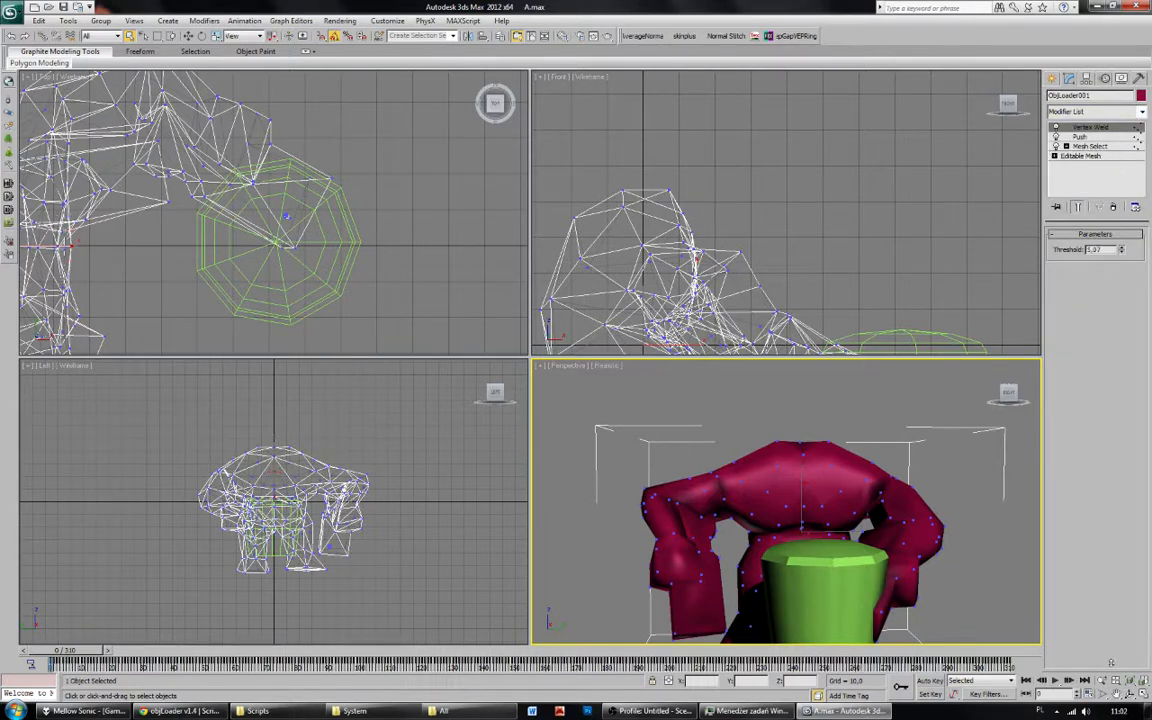
{"action": "middle_click_drag", "start_coordinate": [670, 610], "coordinate": [239, 636], "text": "alt"}
{"action": "left_click_drag", "start_coordinate": [97, 651], "coordinate": [990, 650]}
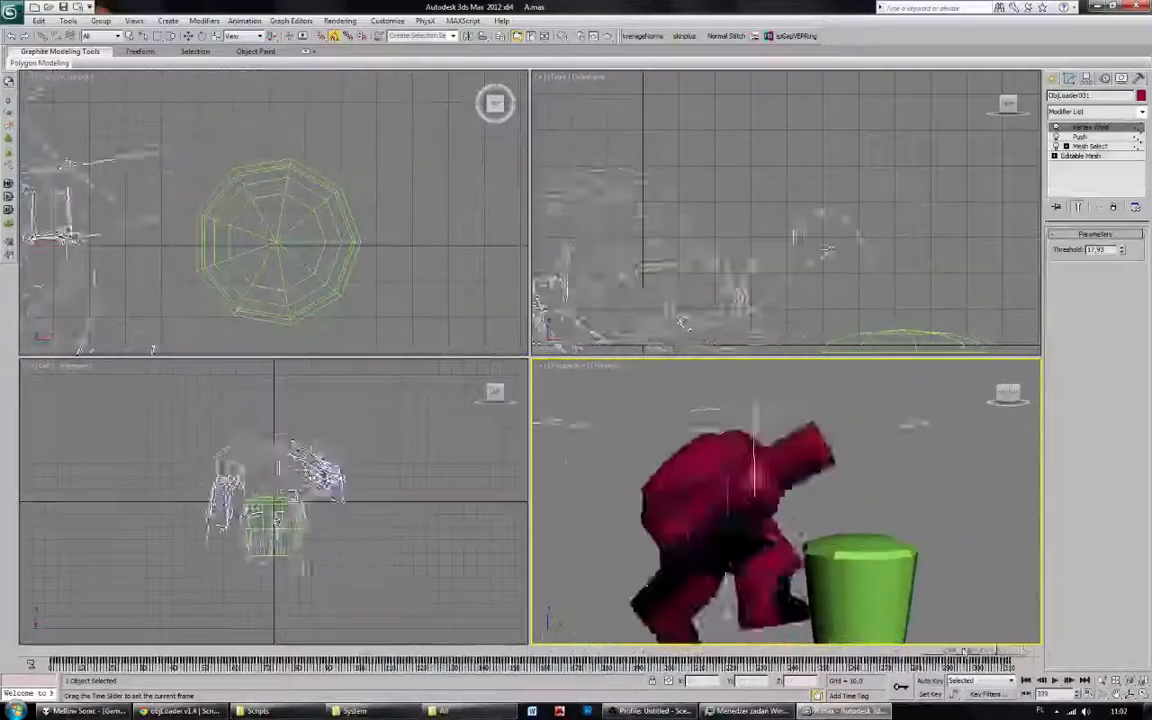
{"action": "right_click", "coordinate": [990, 650]}
{"action": "right_click", "coordinate": [911, 284]}
{"action": "key", "text": "z"}
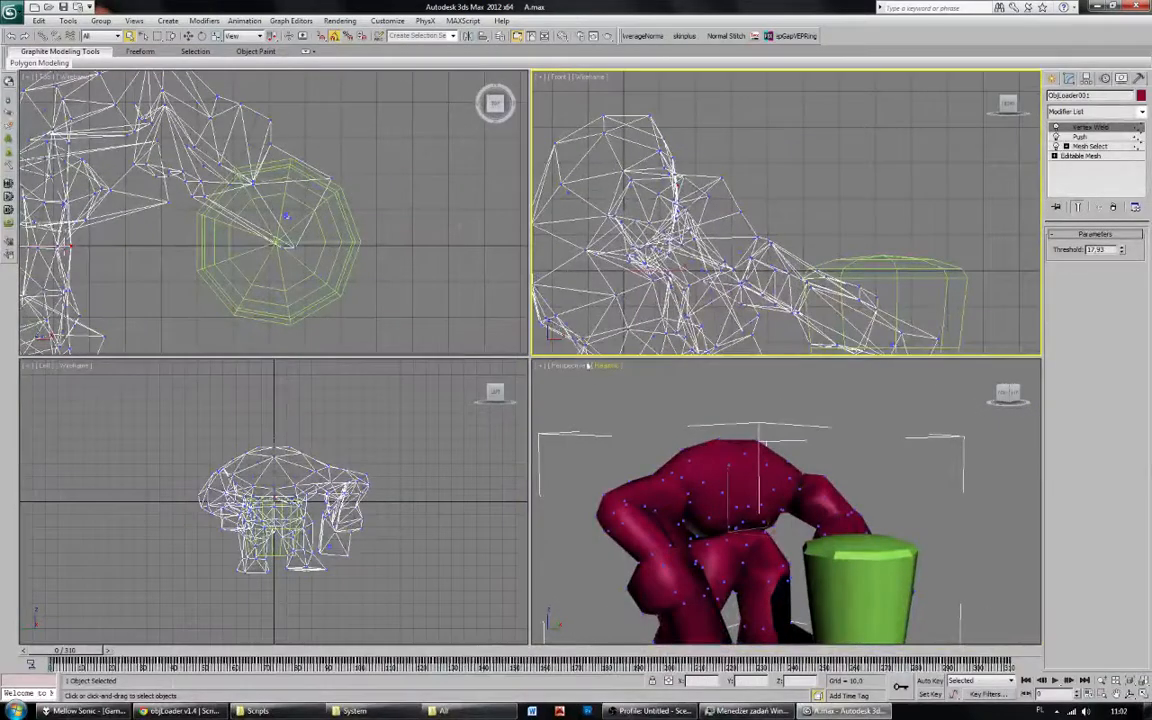
Select the whole green cylinder as an element and auto-smooth its polygons with a threshold of 45.
{"action": "left_click", "coordinate": [110, 651]}
{"action": "left_click", "coordinate": [898, 300]}
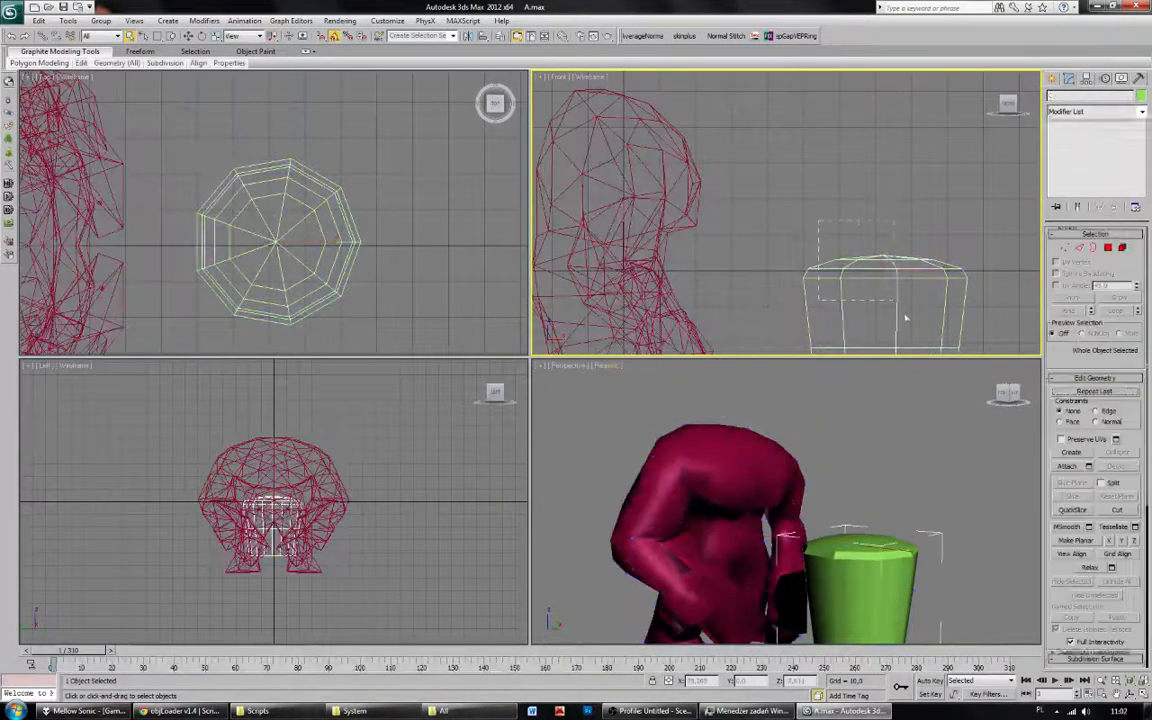
{"action": "middle_click_drag", "start_coordinate": [930, 277], "coordinate": [892, 215]}
{"action": "key", "text": "5"}
{"action": "left_click", "coordinate": [849, 253]}
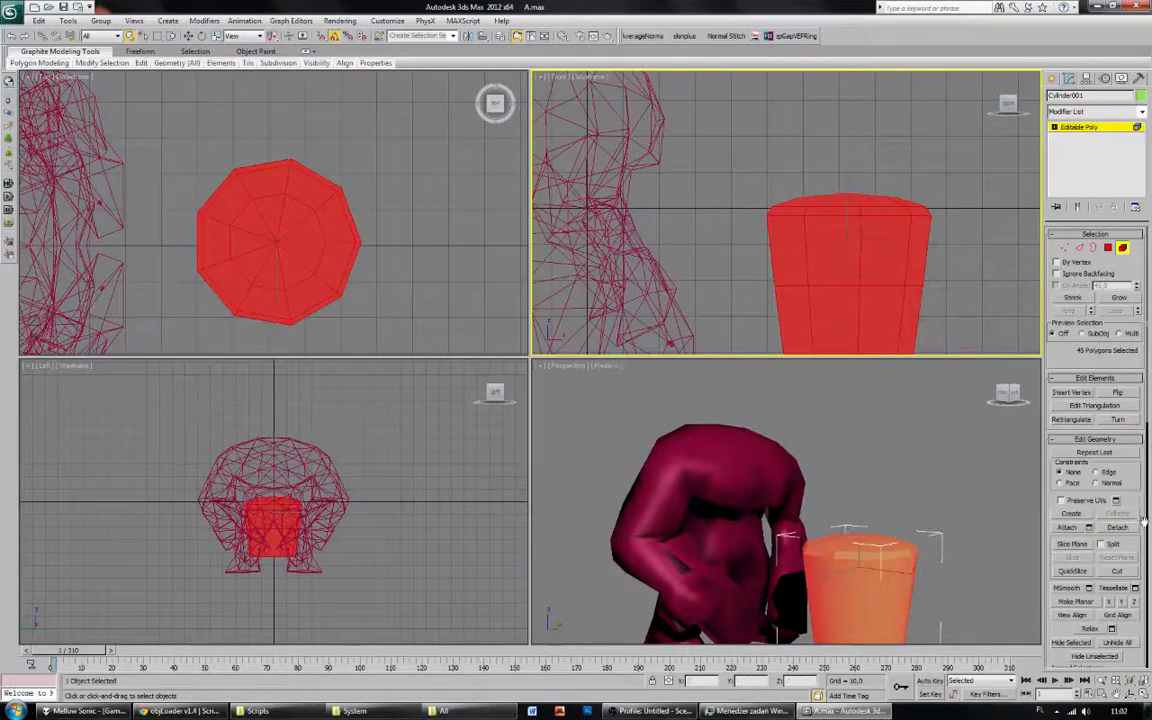
{"action": "scroll", "coordinate": [1143, 518], "scroll_direction": "down", "scroll_amount": 10}
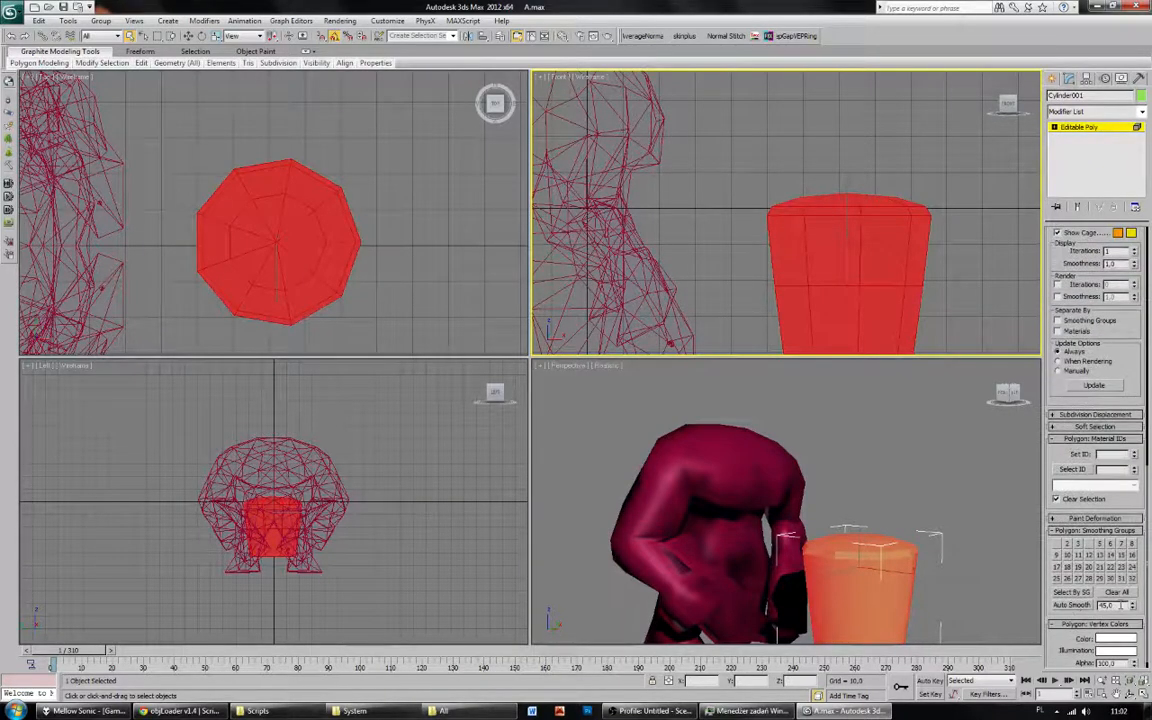
{"action": "left_click", "coordinate": [962, 517]}
{"action": "middle_click_drag", "start_coordinate": [957, 530], "coordinate": [906, 437]}
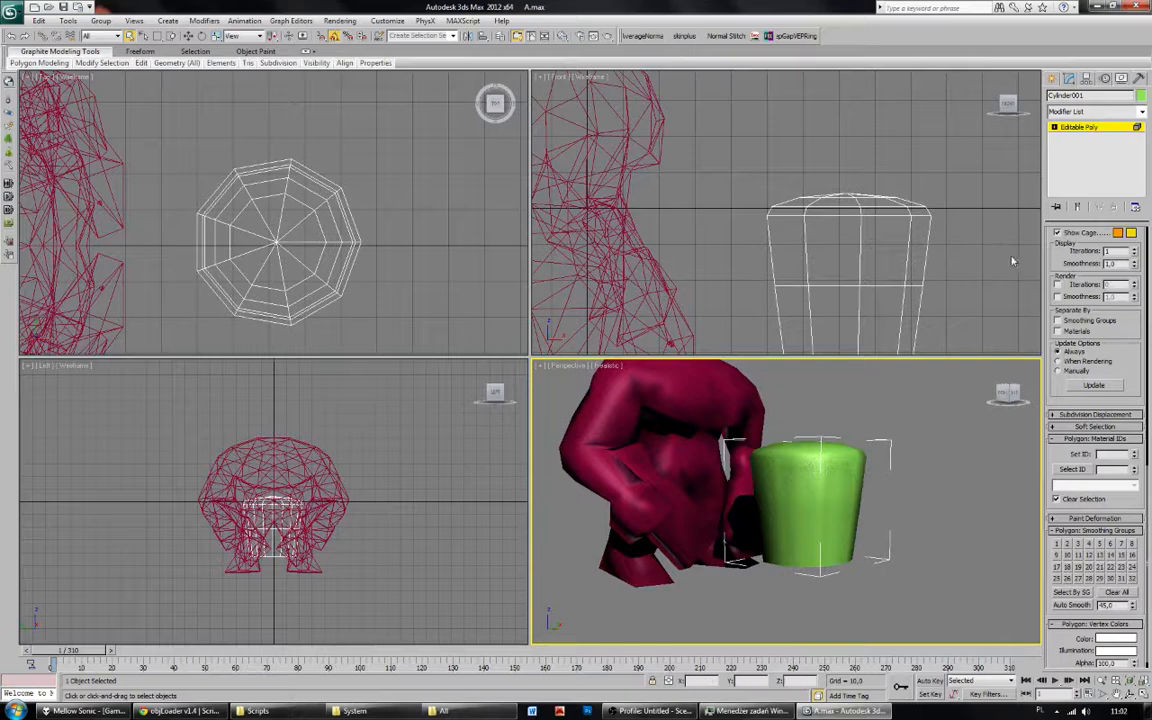
Select the edge loop just below the cylinder's top rim and move it down about 3 units.
{"action": "scroll", "coordinate": [1097, 307], "scroll_direction": "up", "scroll_amount": 10}
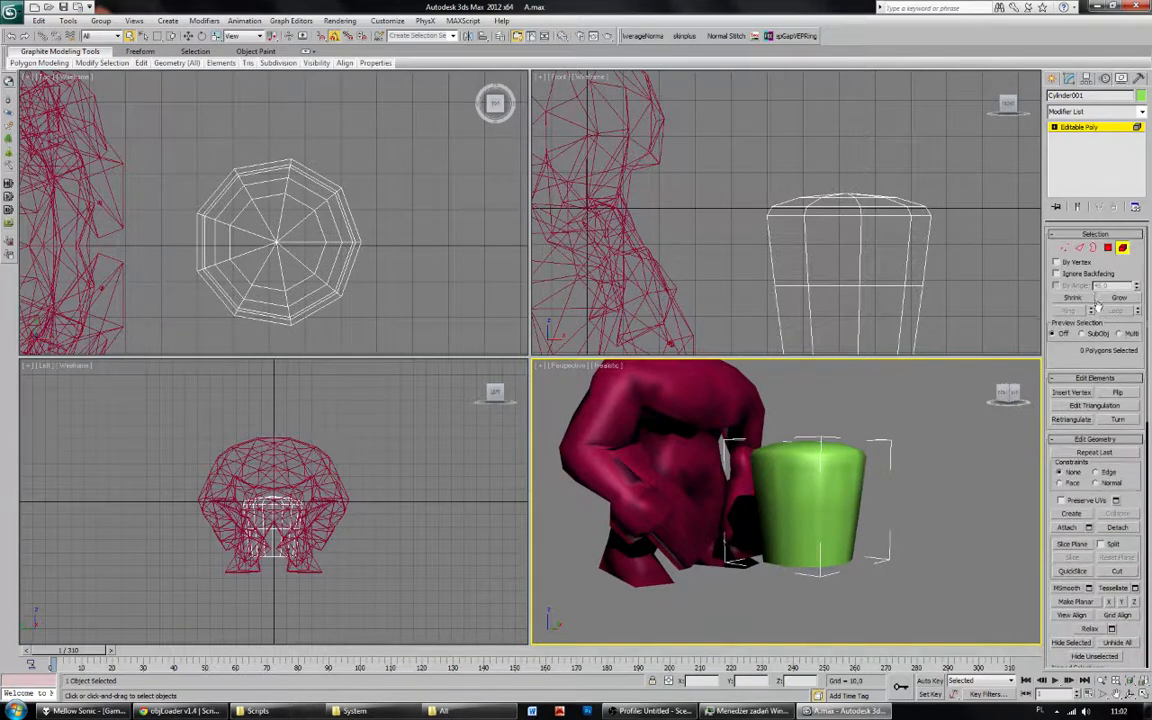
{"action": "key", "text": "2"}
{"action": "left_click", "coordinate": [882, 216]}
{"action": "left_click", "coordinate": [1112, 311]}
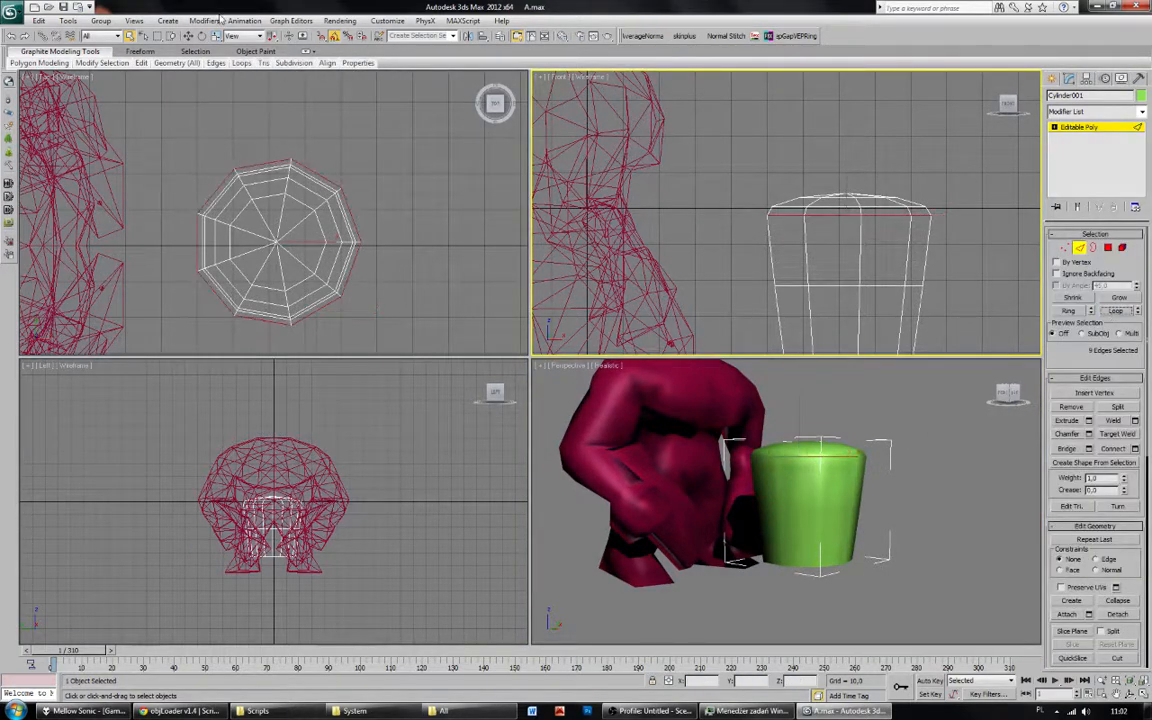
{"action": "left_click", "coordinate": [187, 36]}
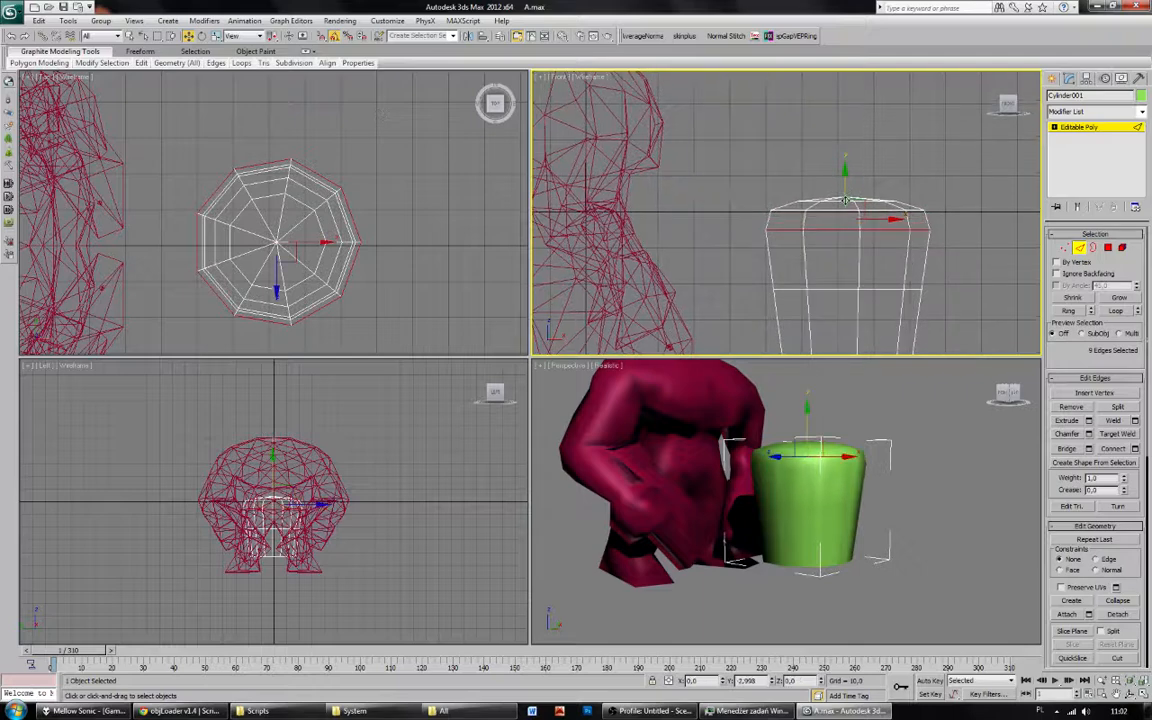
{"action": "left_click", "coordinate": [800, 176]}
{"action": "middle_click_drag", "start_coordinate": [872, 398], "coordinate": [877, 480], "text": "alt"}
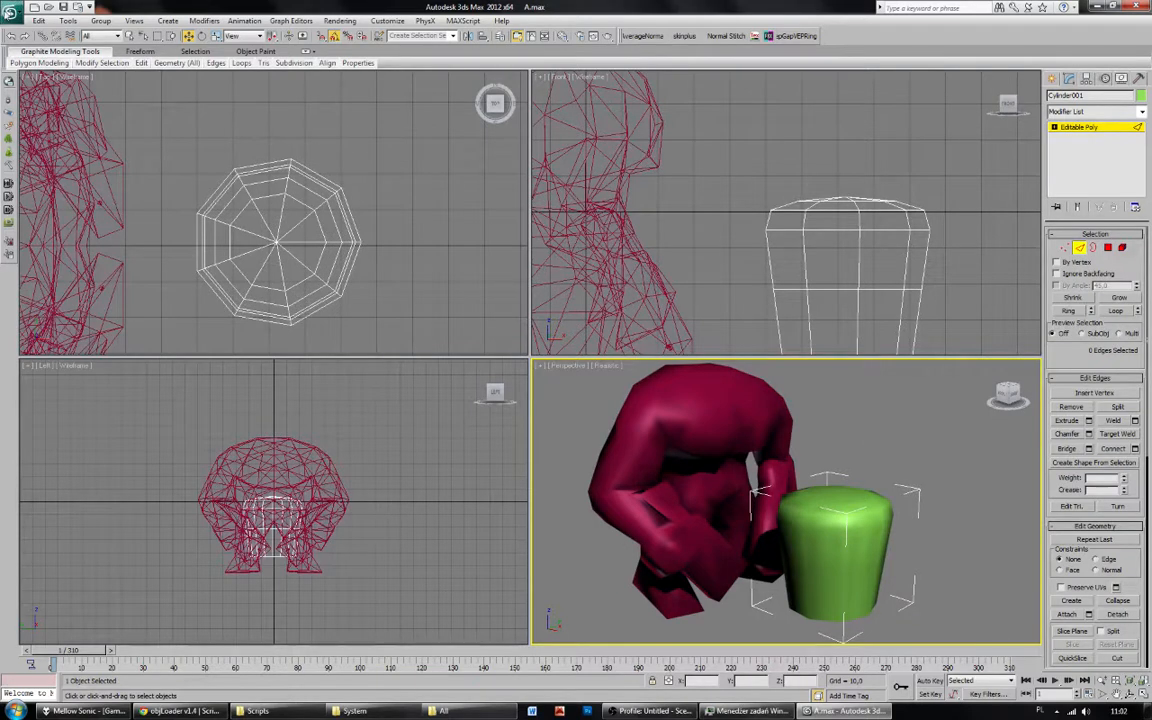
Switch to Windows Explorer and open the UnrealPlants folder under 3D Studio - files\scenes\2012 on drive K.
{"action": "key", "text": "super+e"}
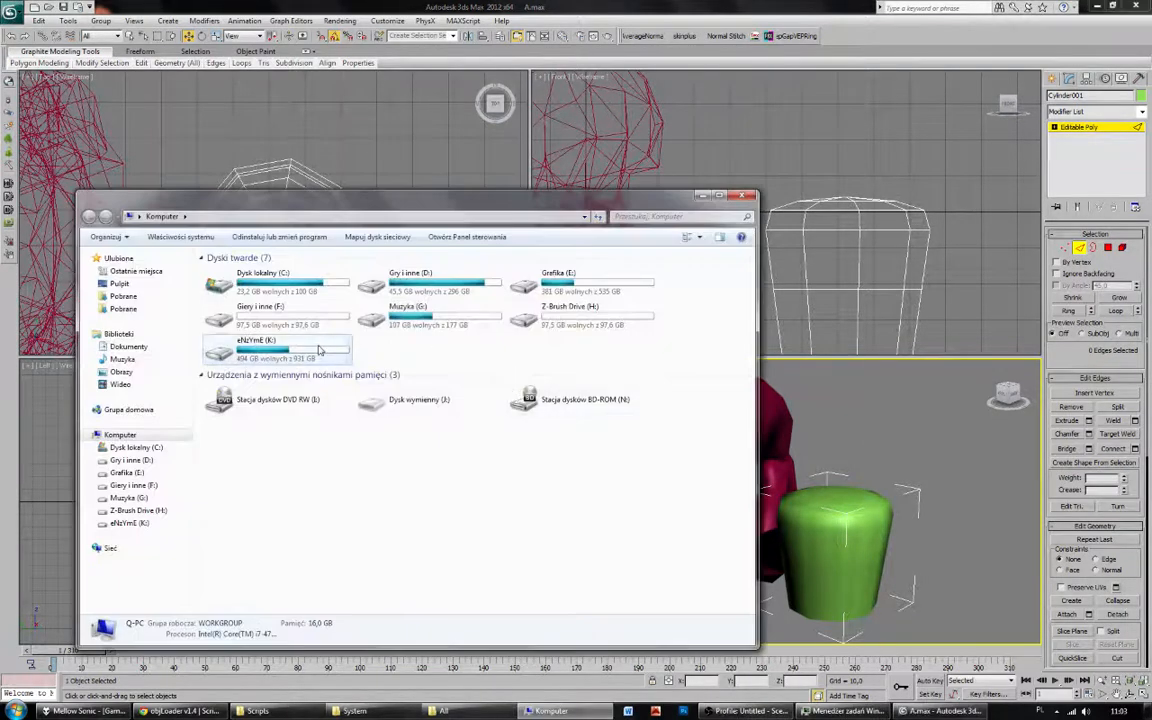
{"action": "double_click", "coordinate": [319, 349]}
{"action": "double_click", "coordinate": [275, 297]}
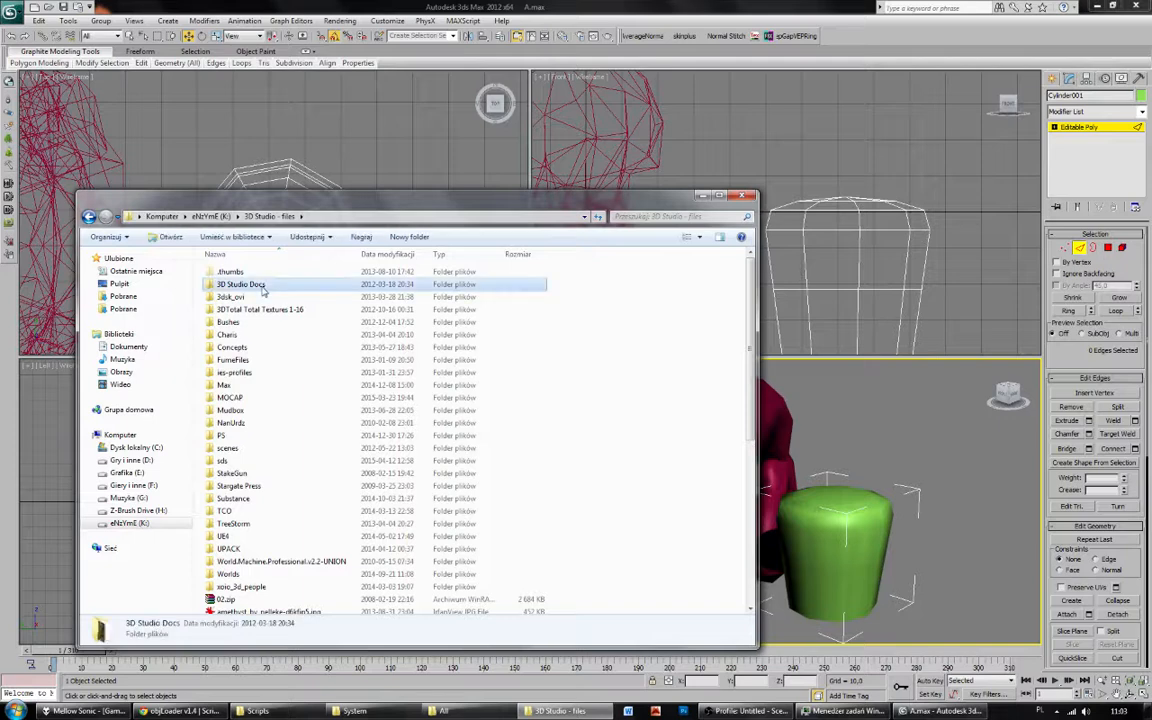
{"action": "double_click", "coordinate": [255, 448]}
{"action": "double_click", "coordinate": [250, 294]}
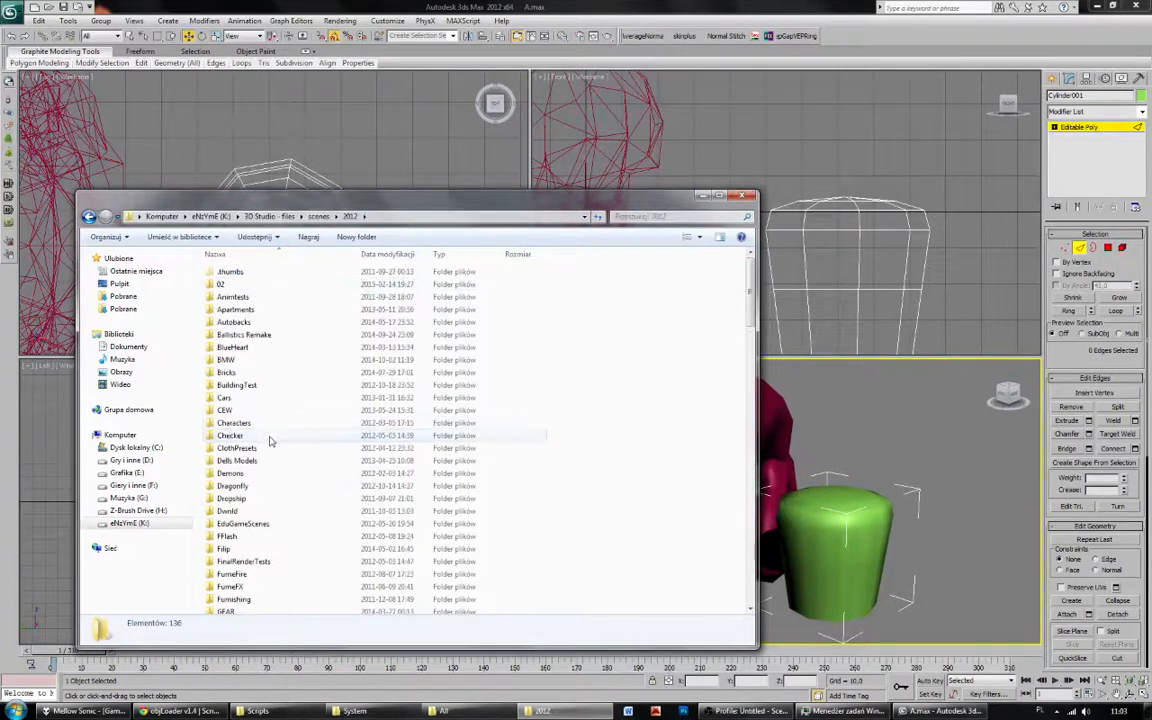
{"action": "left_click", "coordinate": [268, 437]}
{"action": "scroll", "coordinate": [275, 460], "scroll_direction": "down", "scroll_amount": 20}
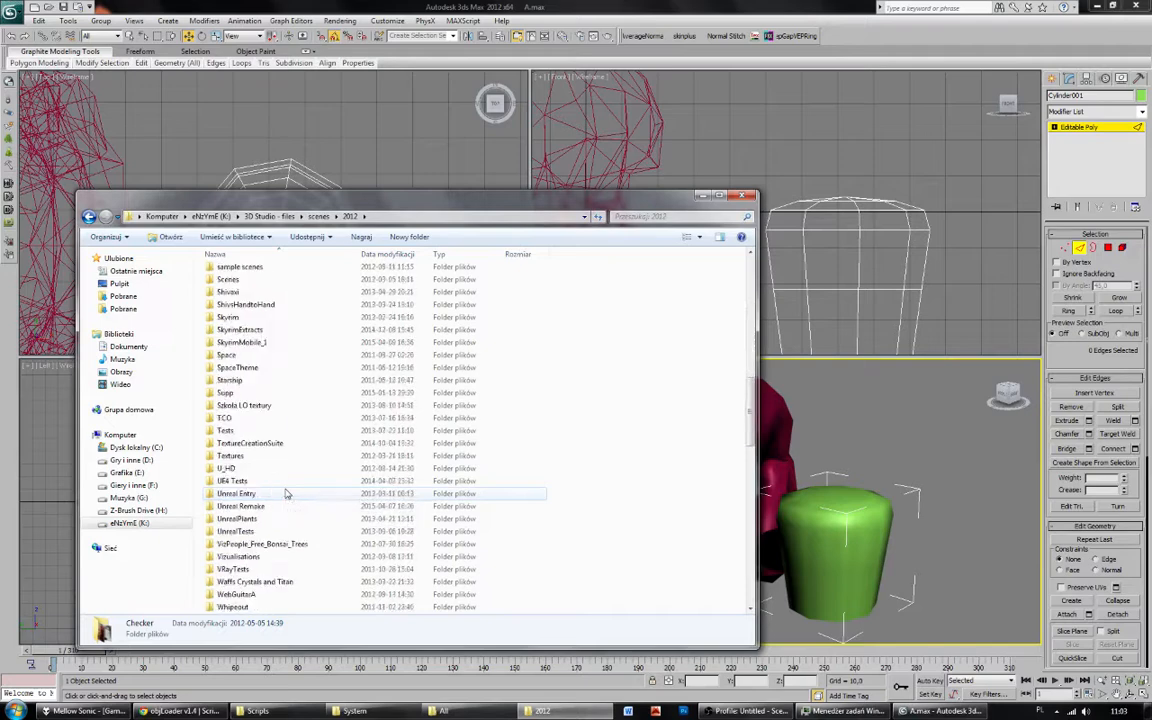
{"action": "scroll", "coordinate": [285, 493], "scroll_direction": "down", "scroll_amount": 4}
{"action": "double_click", "coordinate": [270, 367]}
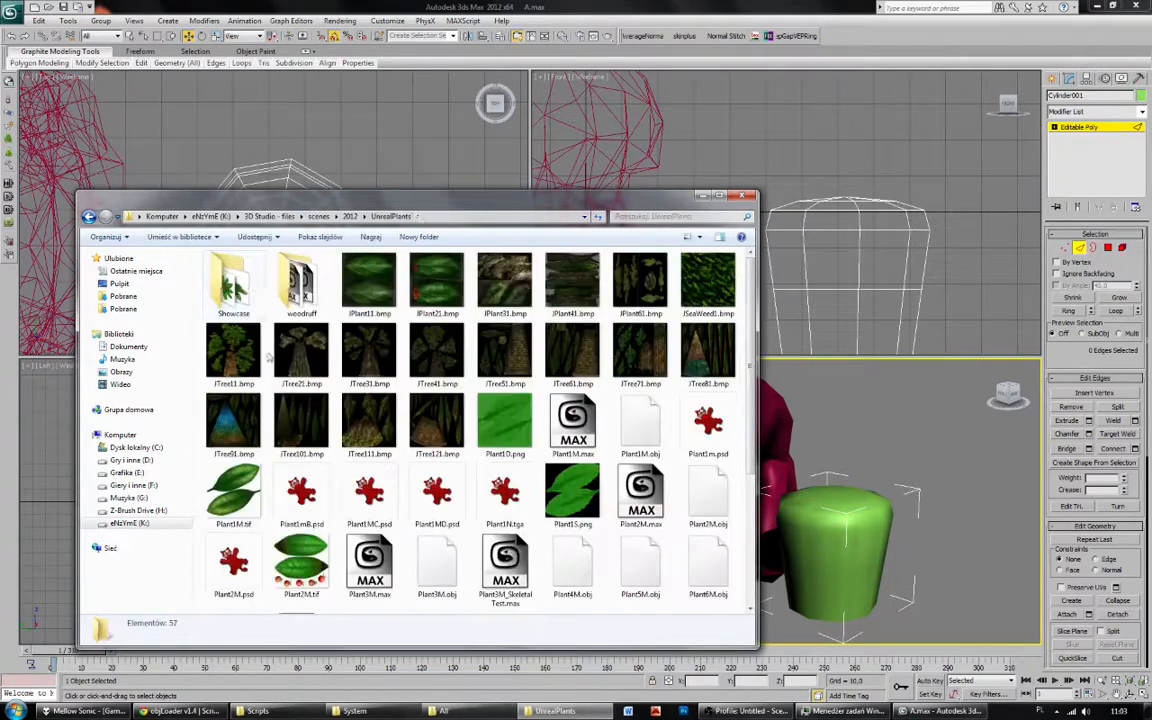
Look through the textures and OBJ models in the UnrealPlants folder for a plant to import.
{"action": "left_click", "coordinate": [504, 490]}
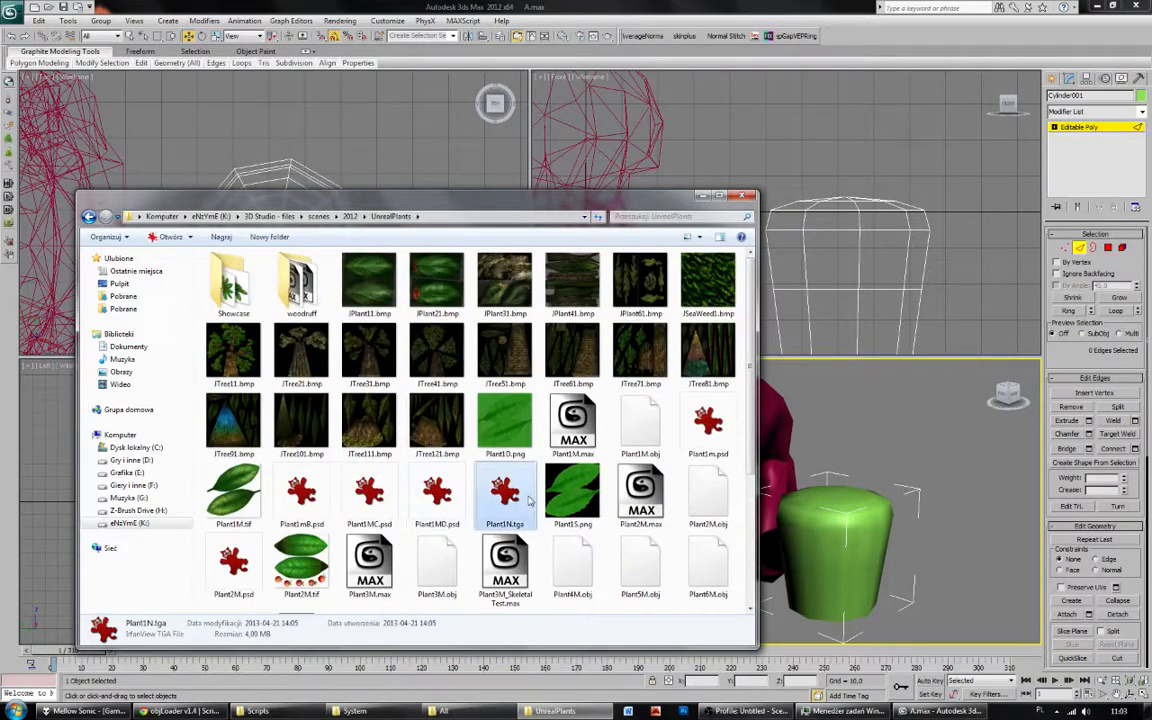
{"action": "scroll", "coordinate": [583, 533], "scroll_direction": "down", "scroll_amount": 3}
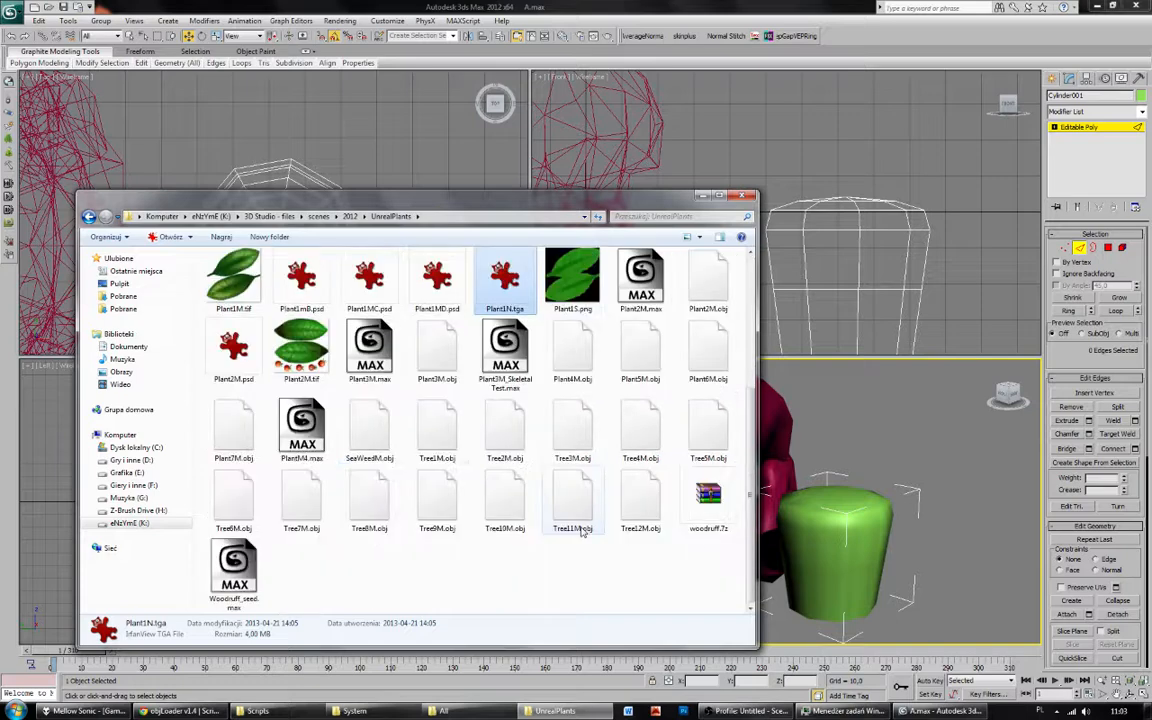
{"action": "left_click", "coordinate": [437, 435]}
{"action": "scroll", "coordinate": [407, 481], "scroll_direction": "up", "scroll_amount": 3}
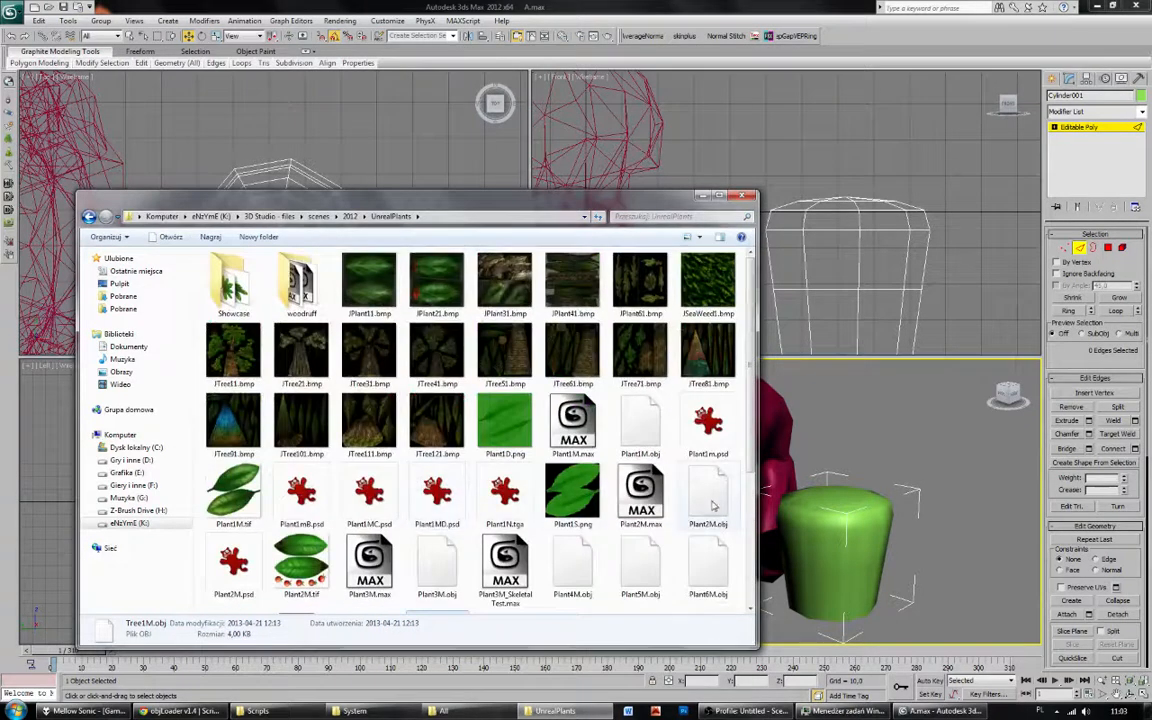
{"action": "left_click", "coordinate": [12, 12]}
{"action": "left_click", "coordinate": [67, 124]}
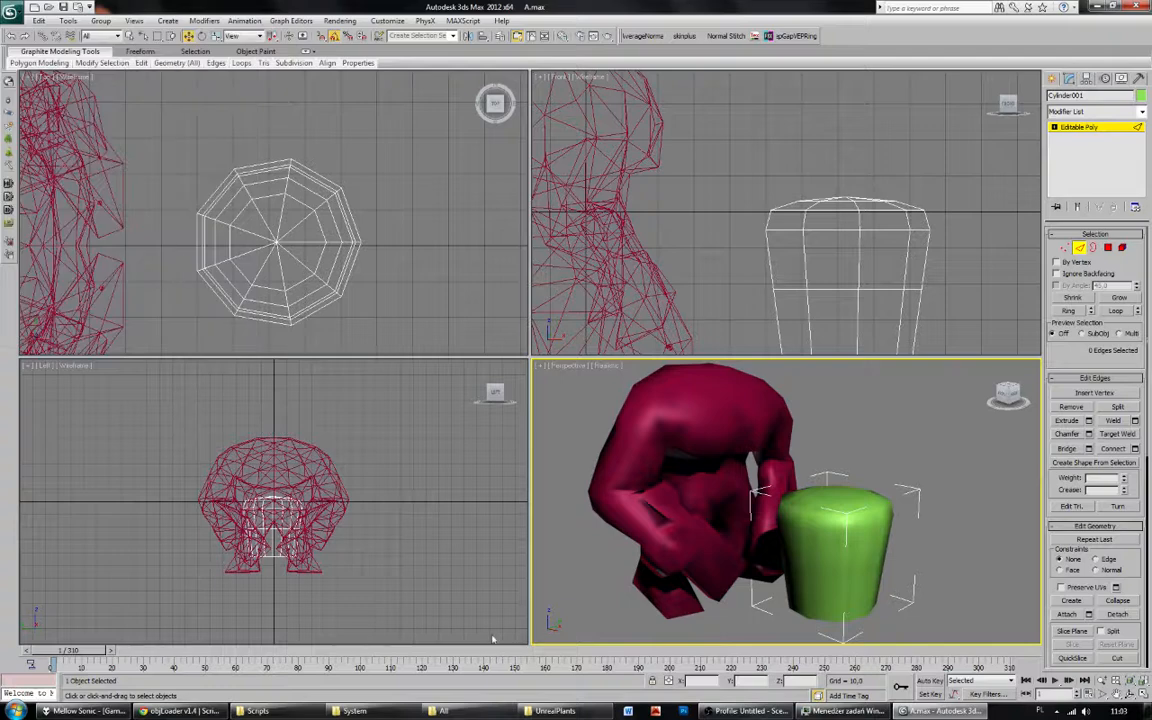
Import Plant1M.obj from the UnrealPlants folder into the scene, inspect it beside the cylinder, and delete it.
{"action": "key", "text": "alt+Tab"}
{"action": "left_click_drag", "start_coordinate": [638, 441], "coordinate": [858, 172]}
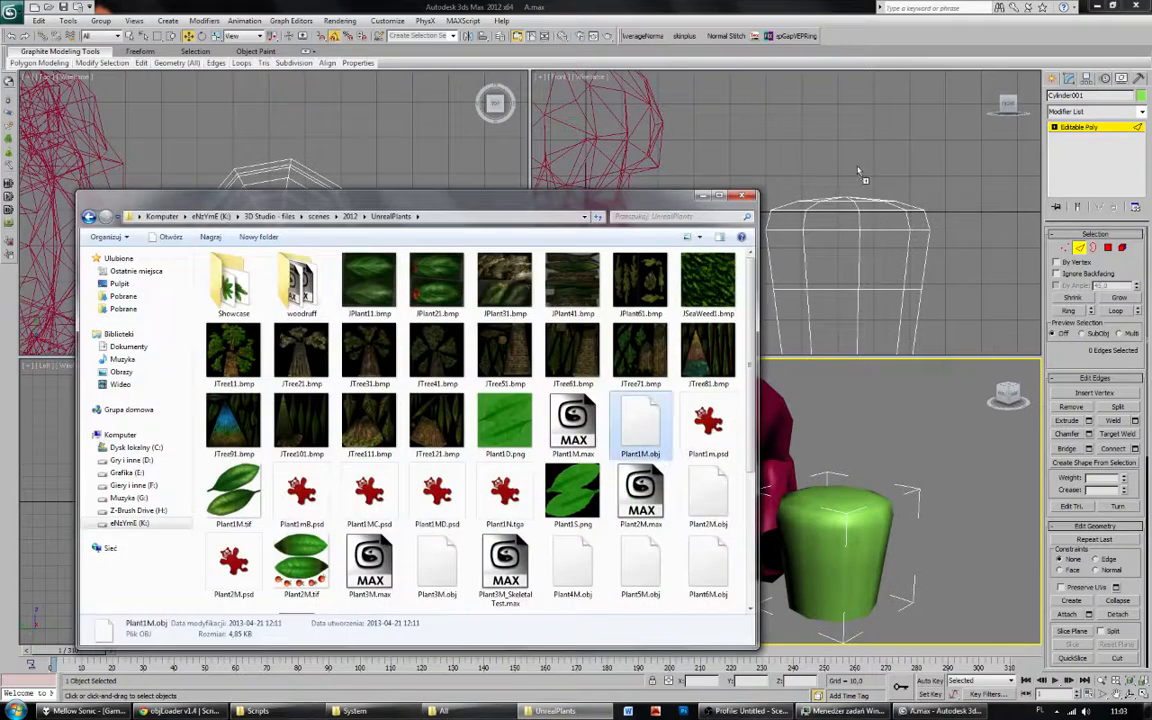
{"action": "left_click_drag", "start_coordinate": [697, 199], "coordinate": [828, 149]}
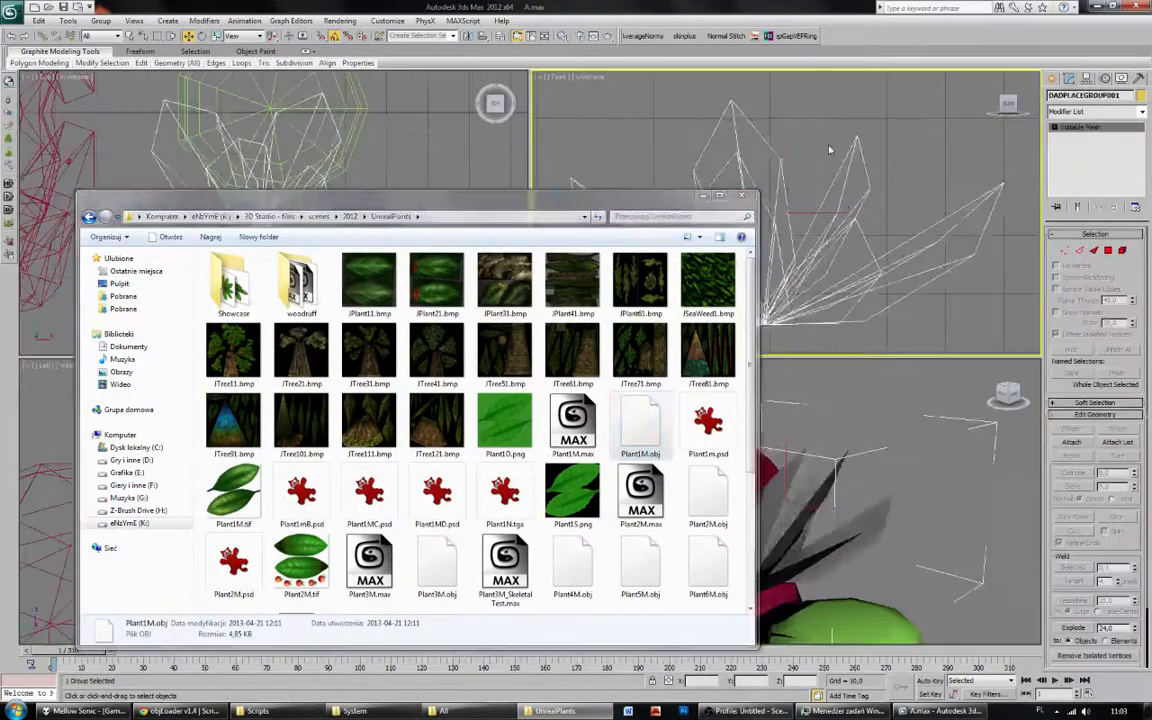
{"action": "middle_click_drag", "start_coordinate": [399, 240], "coordinate": [336, 218]}
{"action": "scroll", "coordinate": [783, 498], "scroll_direction": "down", "scroll_amount": 3}
{"action": "middle_click_drag", "start_coordinate": [805, 545], "coordinate": [703, 541]}
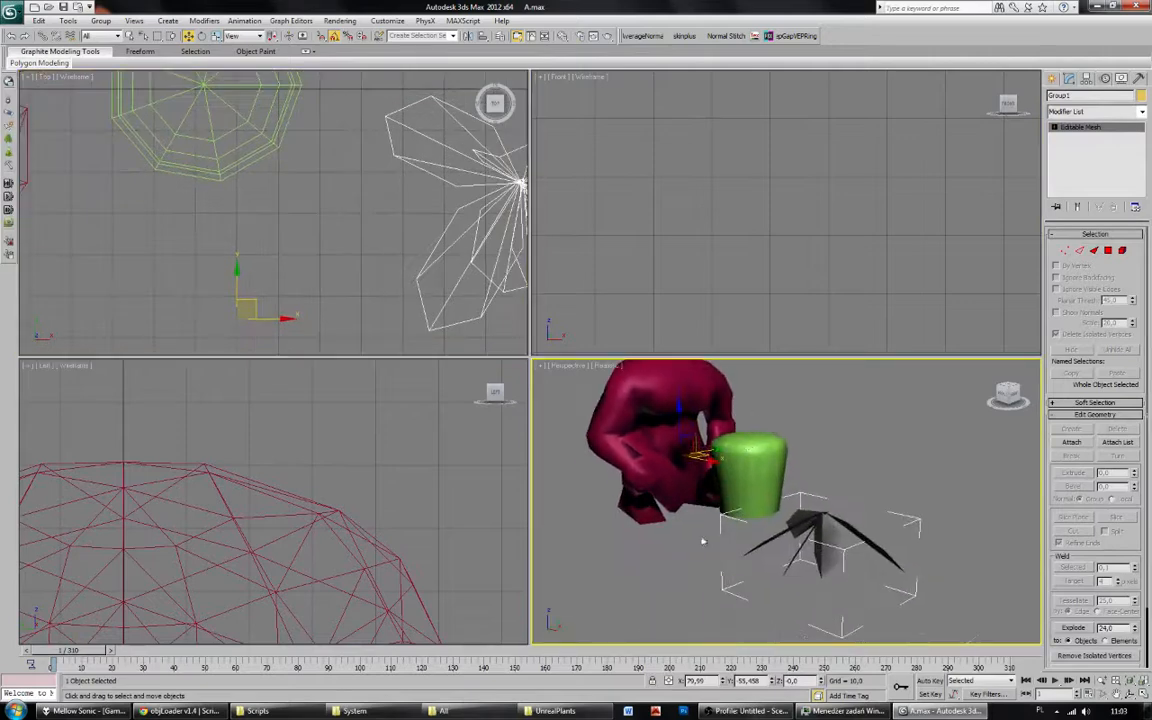
Import Plant2M.obj from the UnrealPlants folder into the perspective view and delete it again.
{"action": "left_click", "coordinate": [560, 711]}
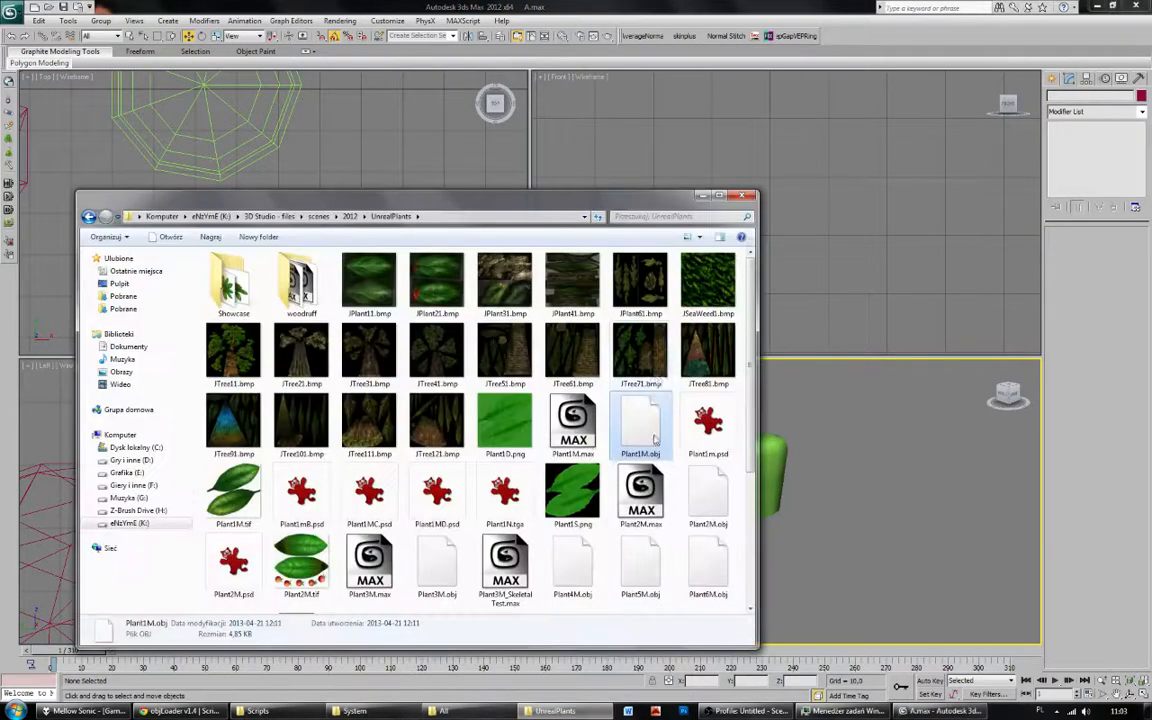
{"action": "left_click_drag", "start_coordinate": [707, 492], "coordinate": [885, 566]}
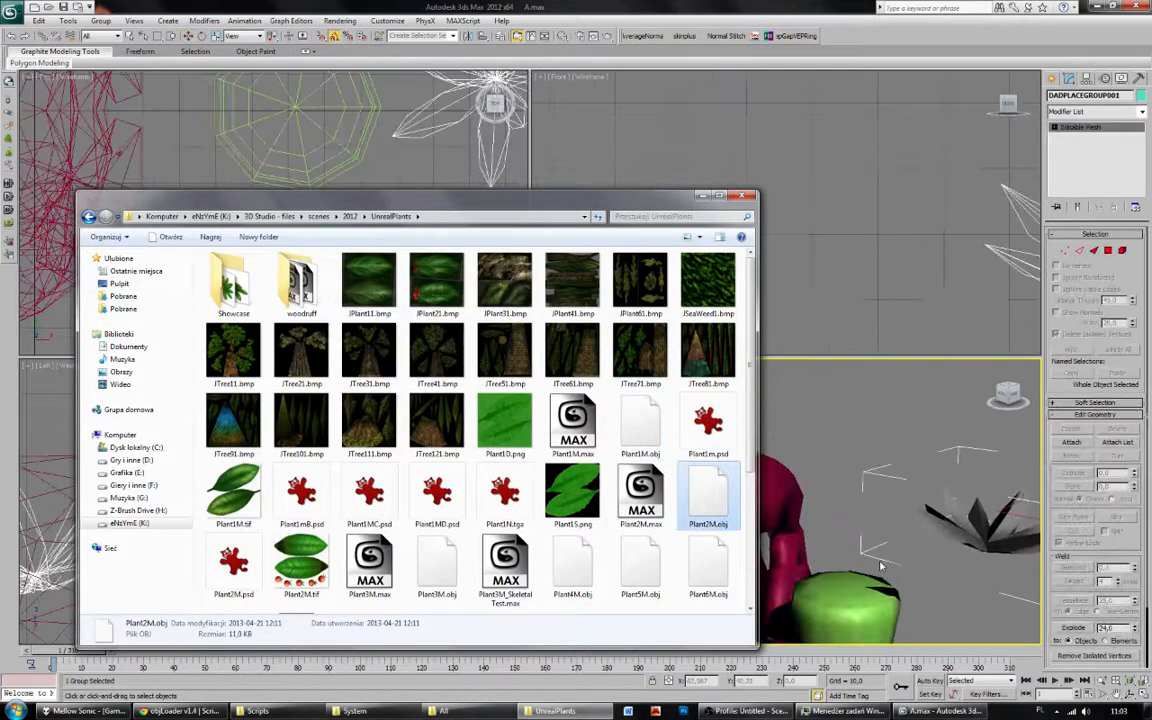
{"action": "left_click", "coordinate": [855, 566]}
{"action": "key", "text": "Delete"}
Import Plant3M.obj from the UnrealPlants folder into the perspective view and delete it again.
{"action": "key", "text": "alt+Tab"}
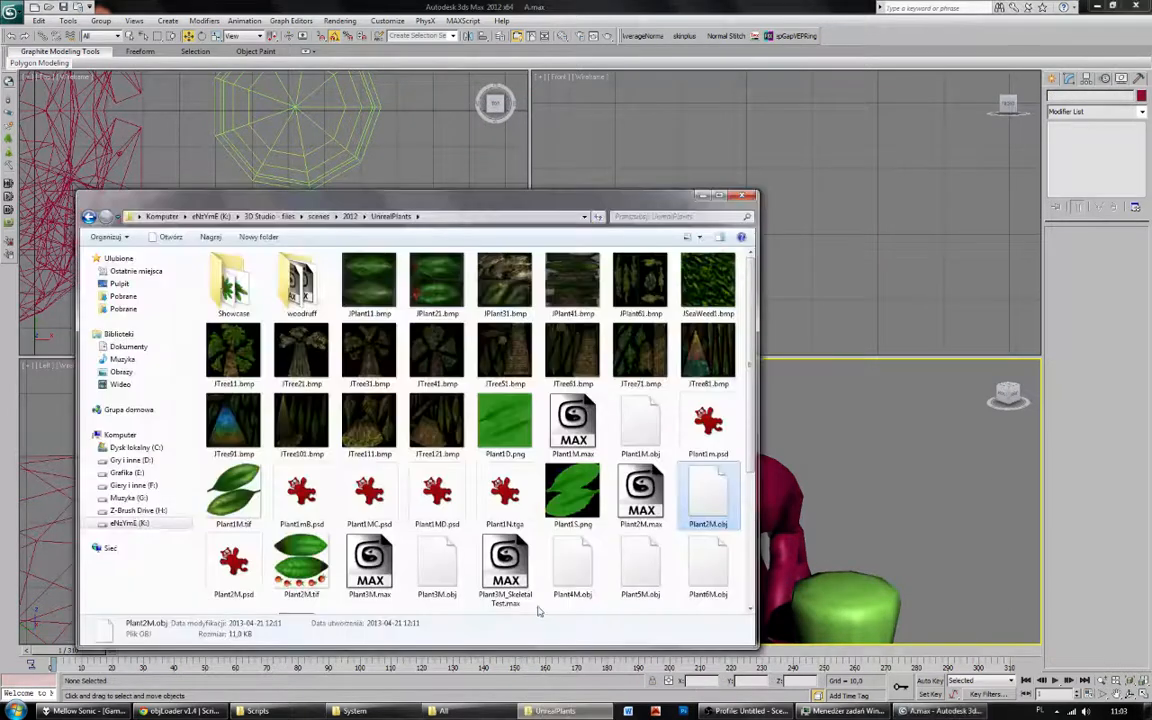
{"action": "left_click_drag", "start_coordinate": [437, 565], "coordinate": [782, 504]}
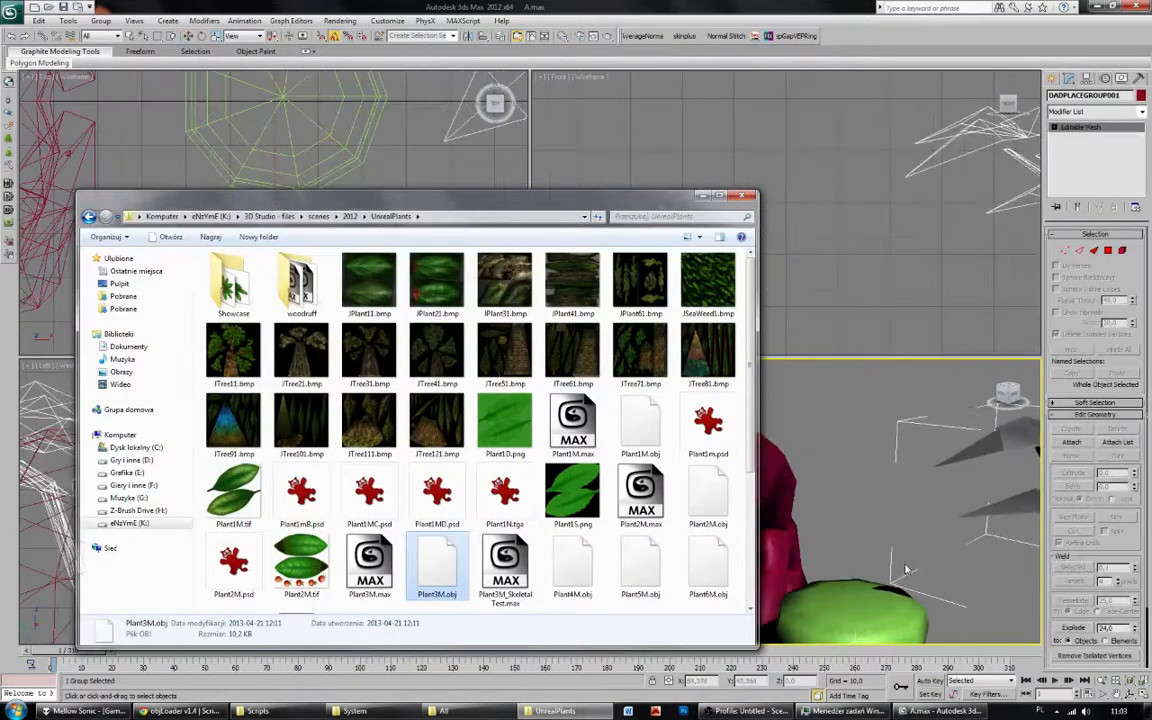
{"action": "left_click", "coordinate": [782, 504]}
{"action": "key", "text": "Delete"}
Import Plant4M.obj from the UnrealPlants folder into the perspective view, and remove it from the scene.
{"action": "key", "text": "alt+Tab"}
{"action": "left_click_drag", "start_coordinate": [572, 565], "coordinate": [887, 514]}
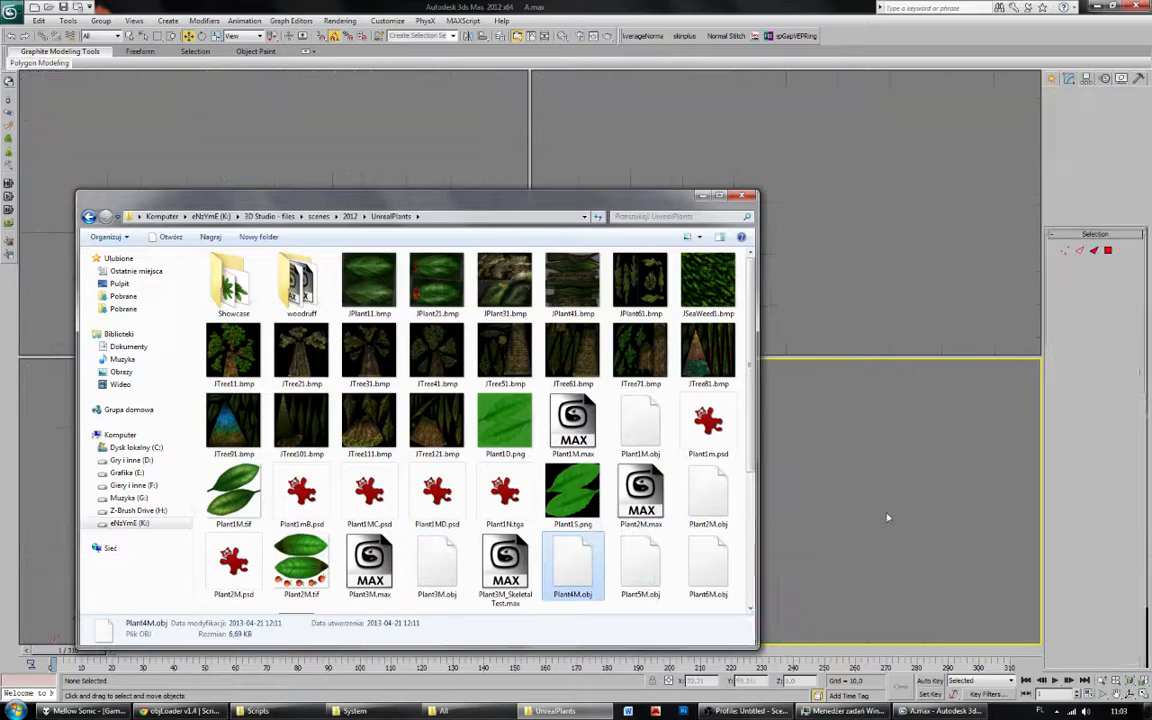
{"action": "left_click", "coordinate": [872, 522]}
{"action": "key", "text": "Delete"}
Import Plant5M.obj from the UnrealPlants folder into the perspective view, and delete the imported plant.
{"action": "key", "text": "alt+Tab"}
{"action": "left_click_drag", "start_coordinate": [640, 565], "coordinate": [883, 545]}
{"action": "left_click", "coordinate": [880, 540]}
{"action": "key", "text": "Delete"}
Import Plant6M.obj beside the cylinder in the perspective view, look at it, and delete it.
{"action": "key", "text": "alt+Tab"}
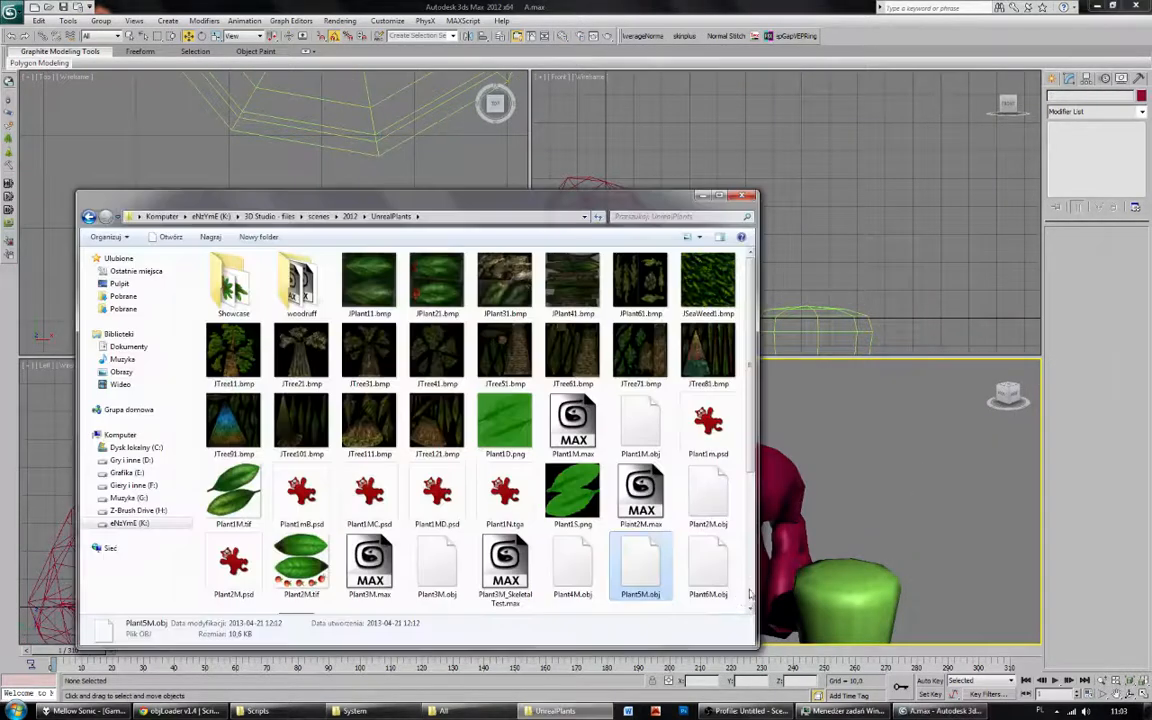
{"action": "left_click_drag", "start_coordinate": [708, 565], "coordinate": [884, 558]}
{"action": "left_click", "coordinate": [851, 545]}
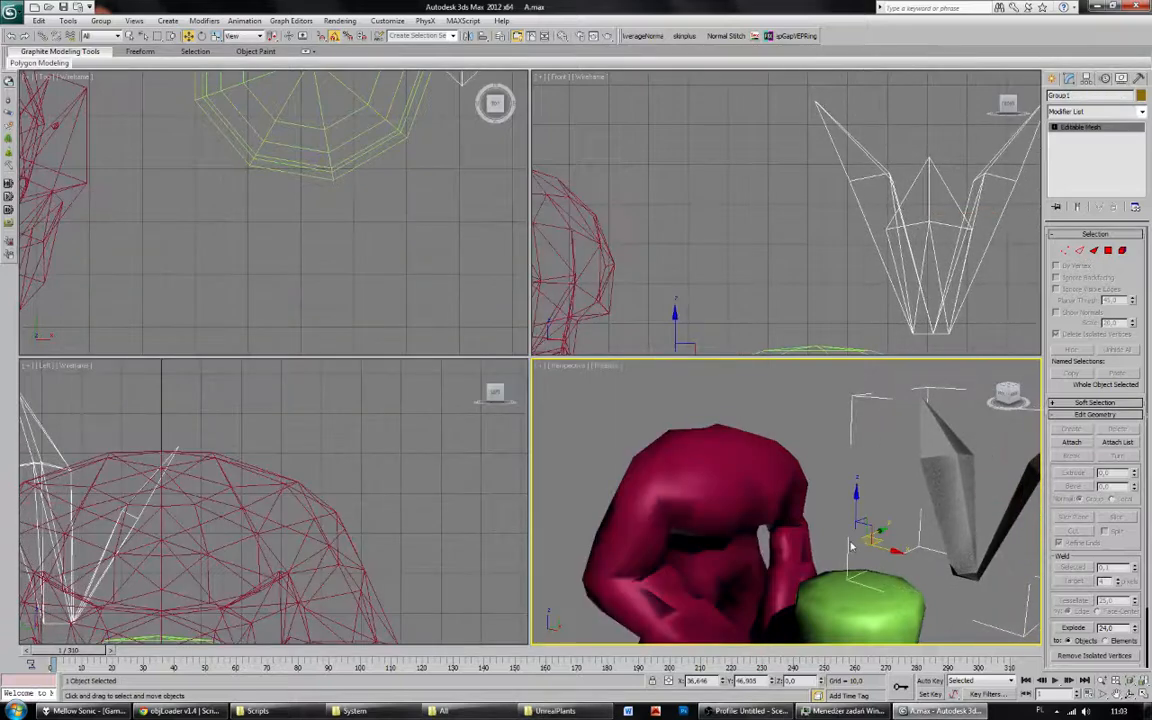
{"action": "key", "text": "Delete"}
Import Plant7M.obj from the UnrealPlants folder next to the cylinder in the perspective view and return to 3ds Max.
{"action": "key", "text": "alt+Tab"}
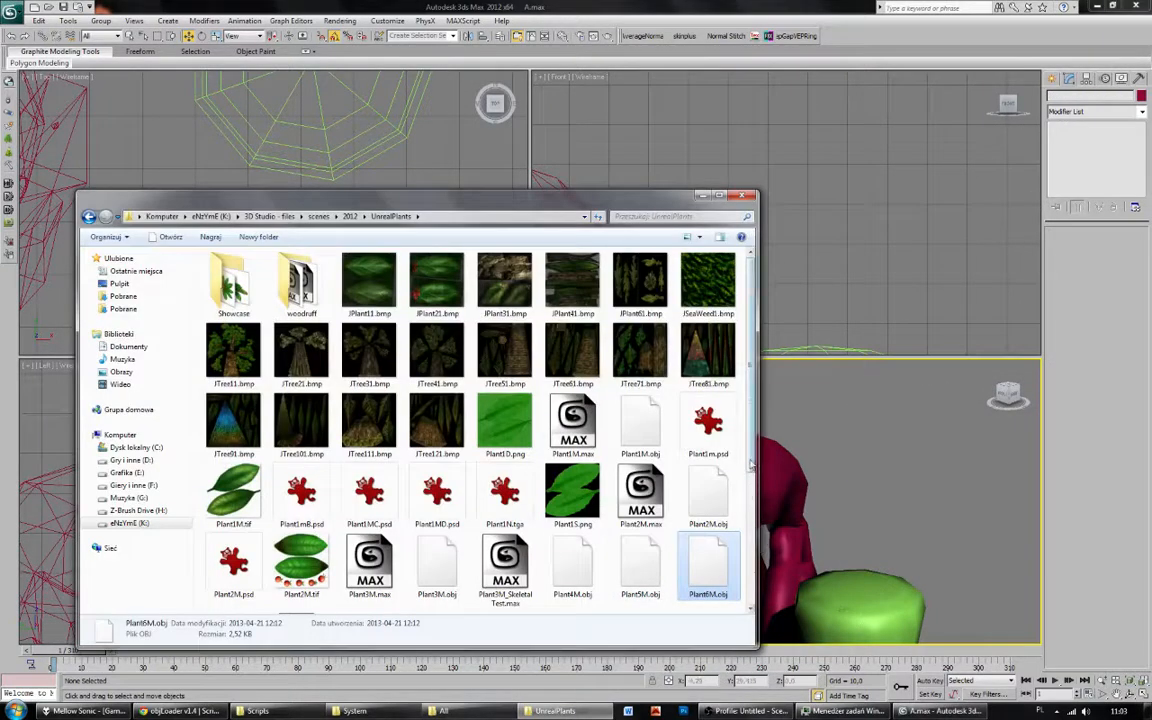
{"action": "scroll", "coordinate": [752, 463], "scroll_direction": "down", "scroll_amount": 3}
{"action": "left_click_drag", "start_coordinate": [233, 515], "coordinate": [855, 535]}
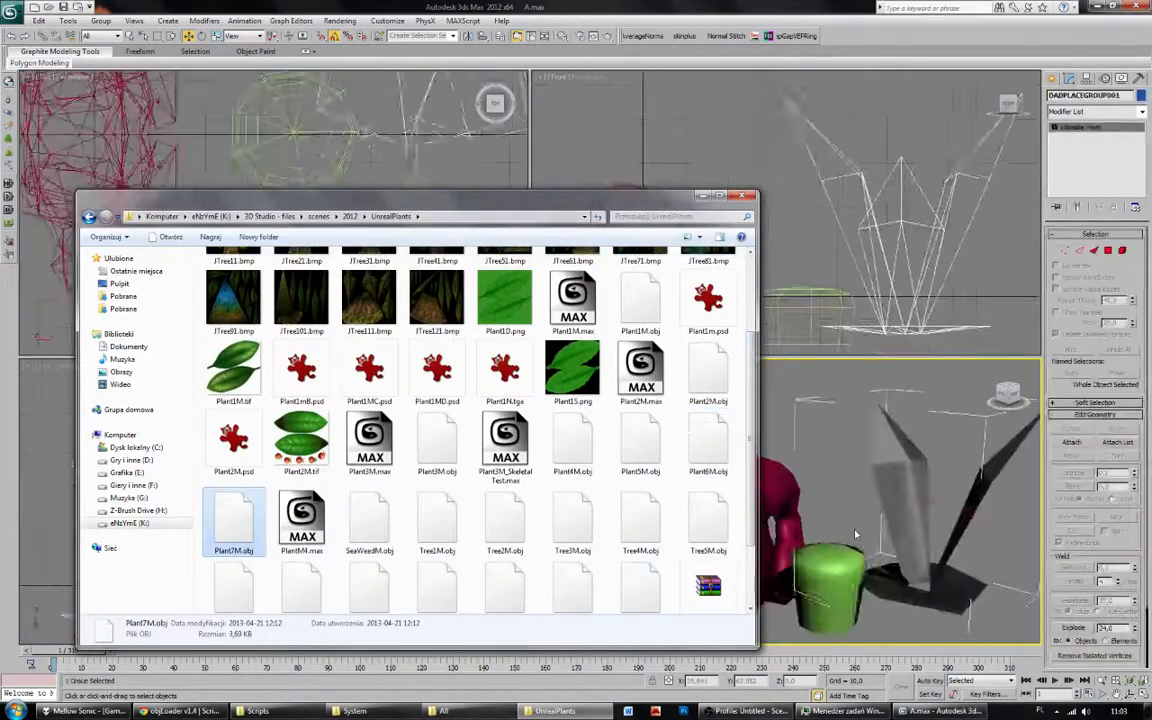
{"action": "key", "text": "alt+Tab"}
Delete the vertices of the flat leaves around the imported plant's base in the top and front views.
{"action": "middle_click_drag", "start_coordinate": [460, 190], "coordinate": [337, 283]}
{"action": "left_click", "coordinate": [1065, 250]}
{"action": "left_click_drag", "start_coordinate": [298, 321], "coordinate": [429, 260]}
{"action": "key", "text": "Delete"}
{"action": "middle_click_drag", "start_coordinate": [818, 285], "coordinate": [747, 198]}
{"action": "left_click_drag", "start_coordinate": [957, 229], "coordinate": [908, 279]}
{"action": "key", "text": "Delete"}
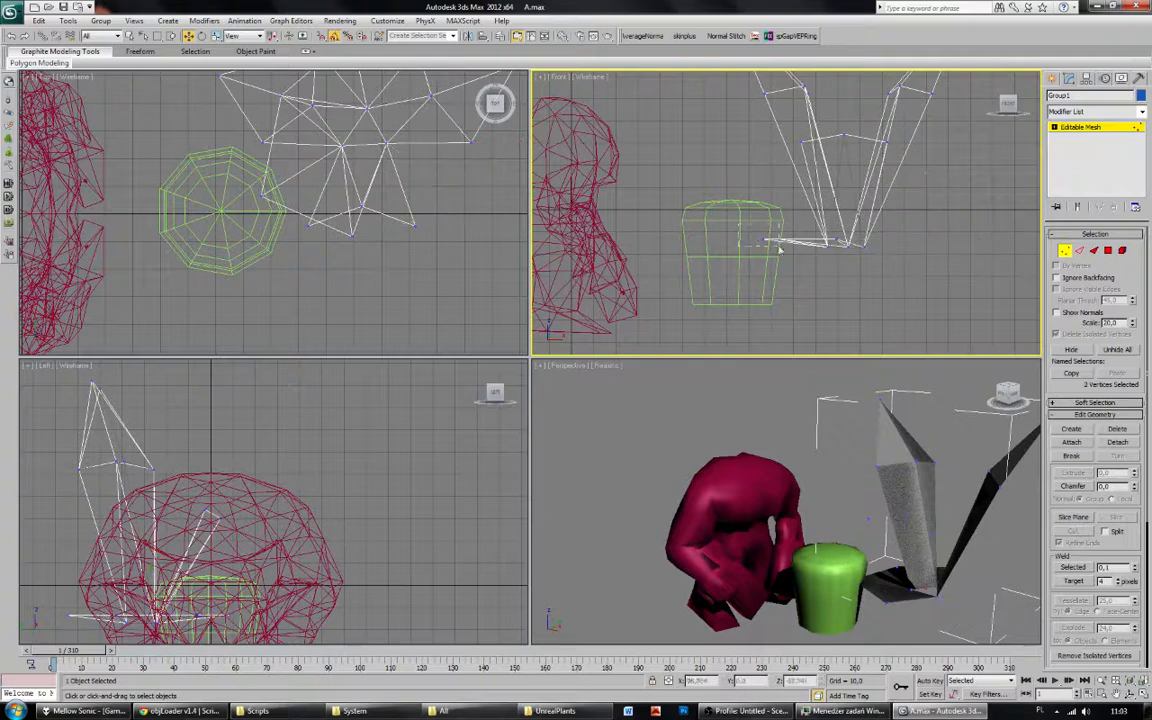
{"action": "left_click", "coordinate": [765, 239]}
{"action": "key", "text": "Delete"}
{"action": "left_click", "coordinate": [836, 238]}
{"action": "key", "text": "Delete"}
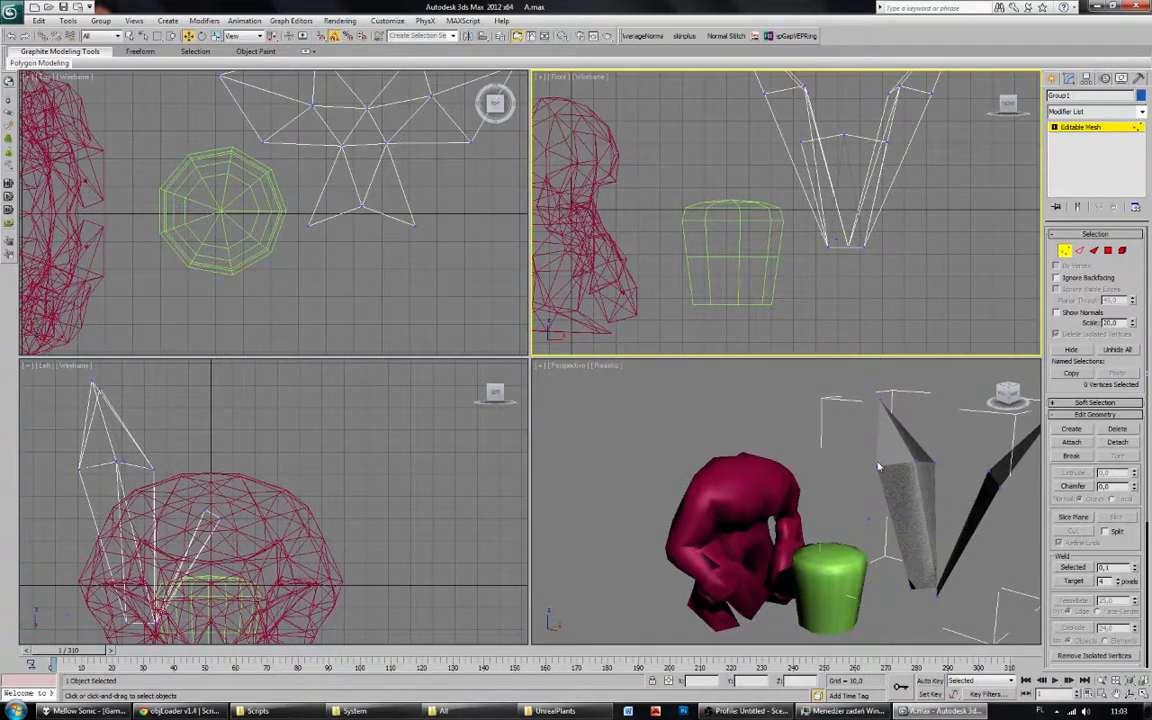
{"action": "middle_click_drag", "start_coordinate": [878, 467], "coordinate": [761, 496], "text": "alt"}
Undo the vertex deletions on the plant mesh to restore all its leaves.
{"action": "key", "text": "ctrl+z"}
{"action": "key", "text": "ctrl+z"}
{"action": "key", "text": "ctrl+z"}
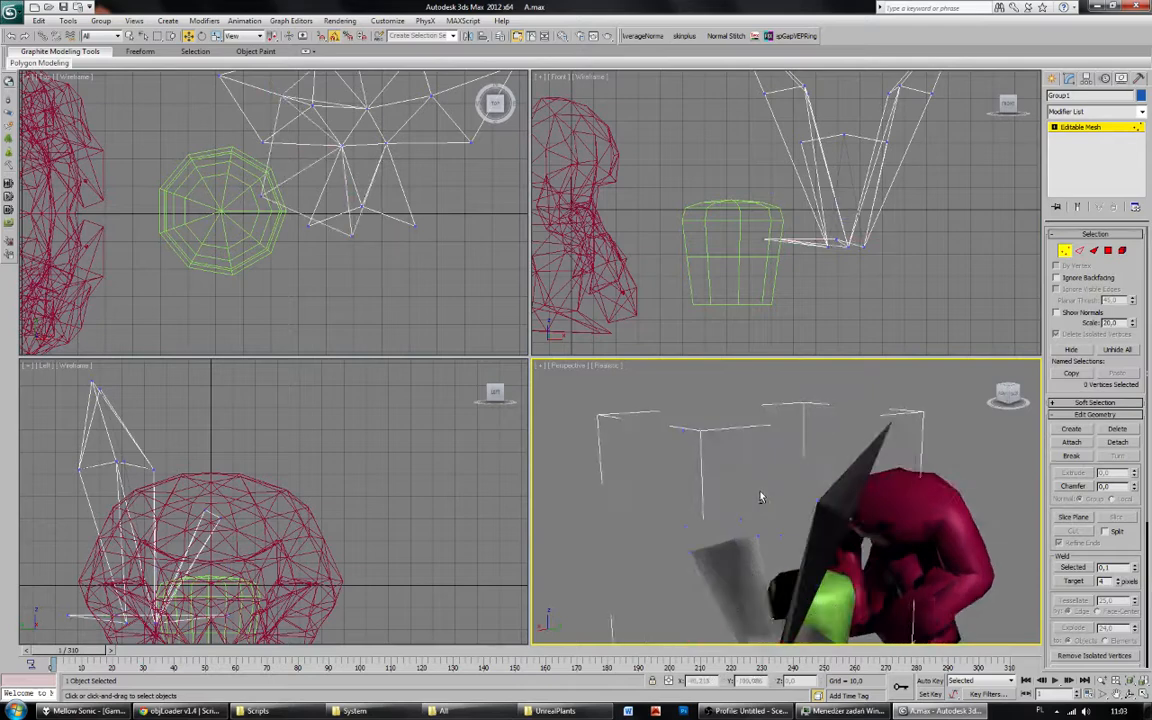
{"action": "key", "text": "ctrl+z"}
{"action": "key", "text": "ctrl+z"}
{"action": "key", "text": "ctrl+z"}
{"action": "key", "text": "ctrl+z"}
Delete only the flat base leaves' vertices in the front view, keeping the upright leaves, and leave vertex editing.
{"action": "left_click", "coordinate": [893, 275]}
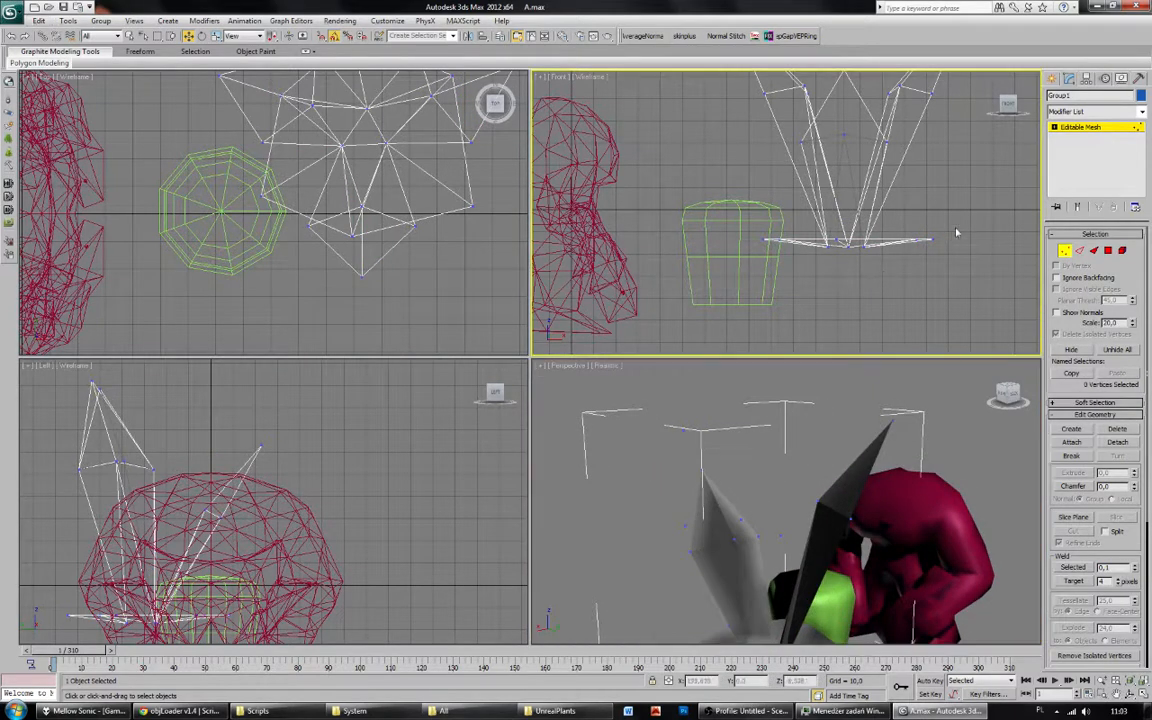
{"action": "key", "text": "ctrl+z"}
{"action": "key", "text": "ctrl+z"}
{"action": "key", "text": "ctrl+z"}
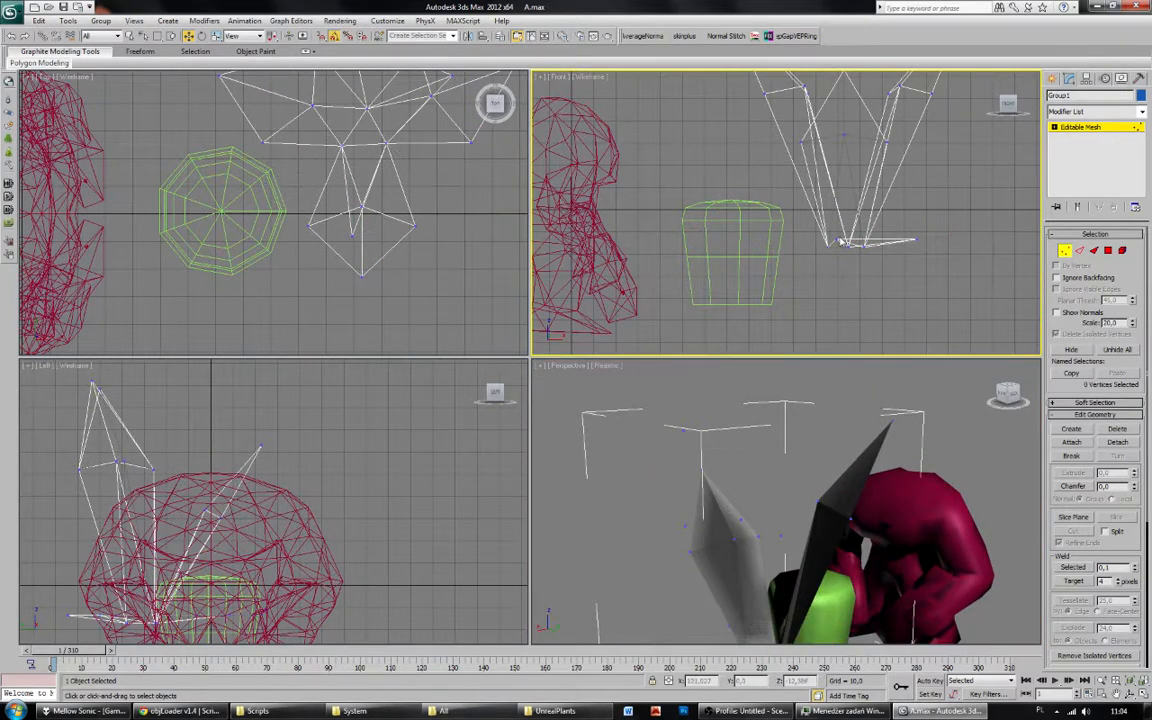
{"action": "key", "text": "ctrl+z"}
{"action": "key", "text": "ctrl+z"}
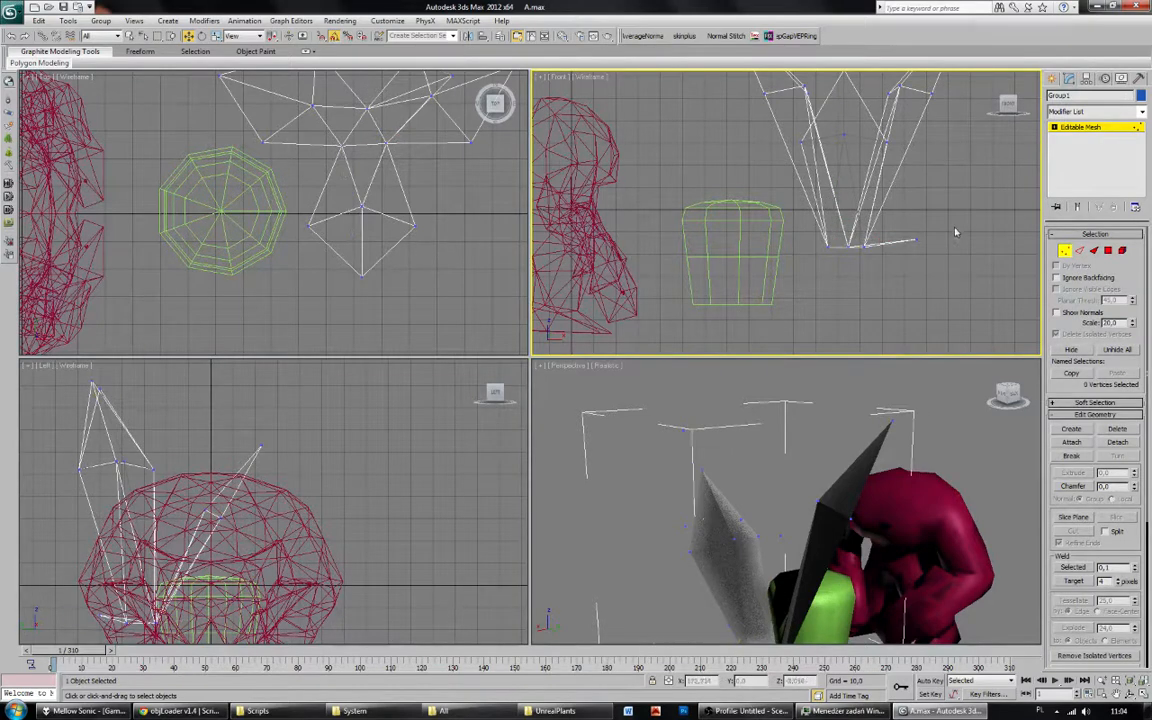
{"action": "middle_click_drag", "start_coordinate": [901, 466], "coordinate": [1113, 222], "text": "alt"}
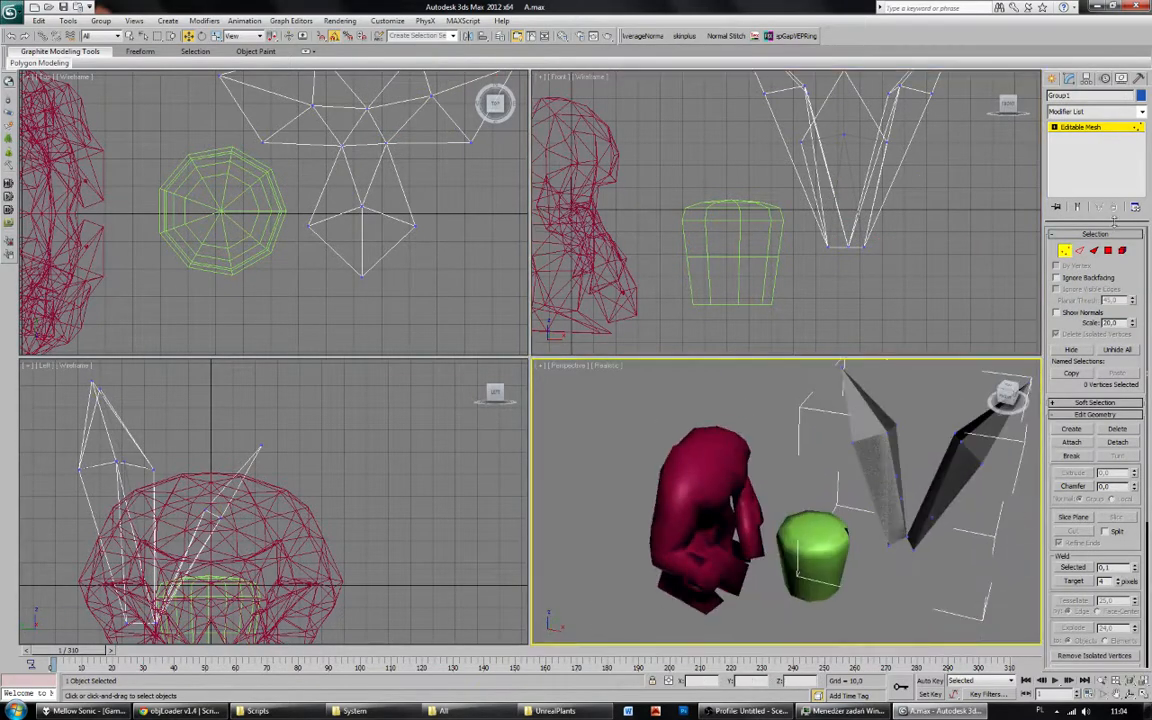
{"action": "left_click", "coordinate": [1065, 251]}
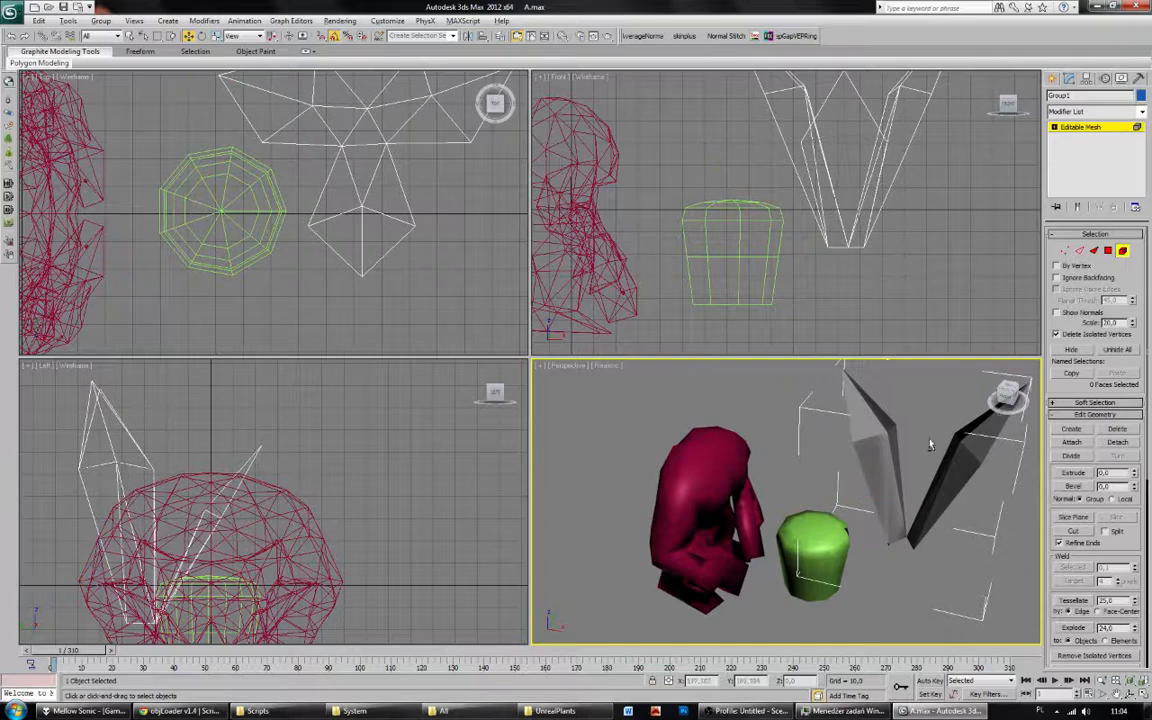
Open the Editable Mesh level of the creature below its modifiers and select its whole body element.
{"action": "middle_click_drag", "start_coordinate": [820, 480], "coordinate": [760, 470], "text": "alt"}
{"action": "left_click", "coordinate": [795, 466]}
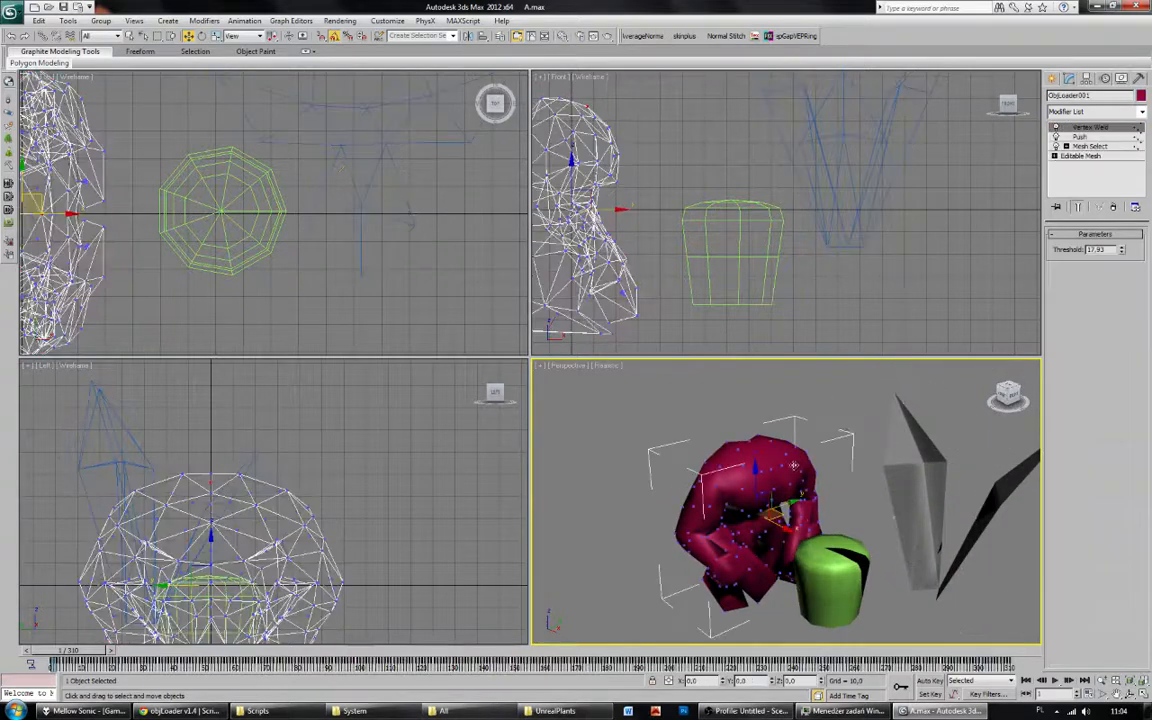
{"action": "left_click", "coordinate": [1098, 157]}
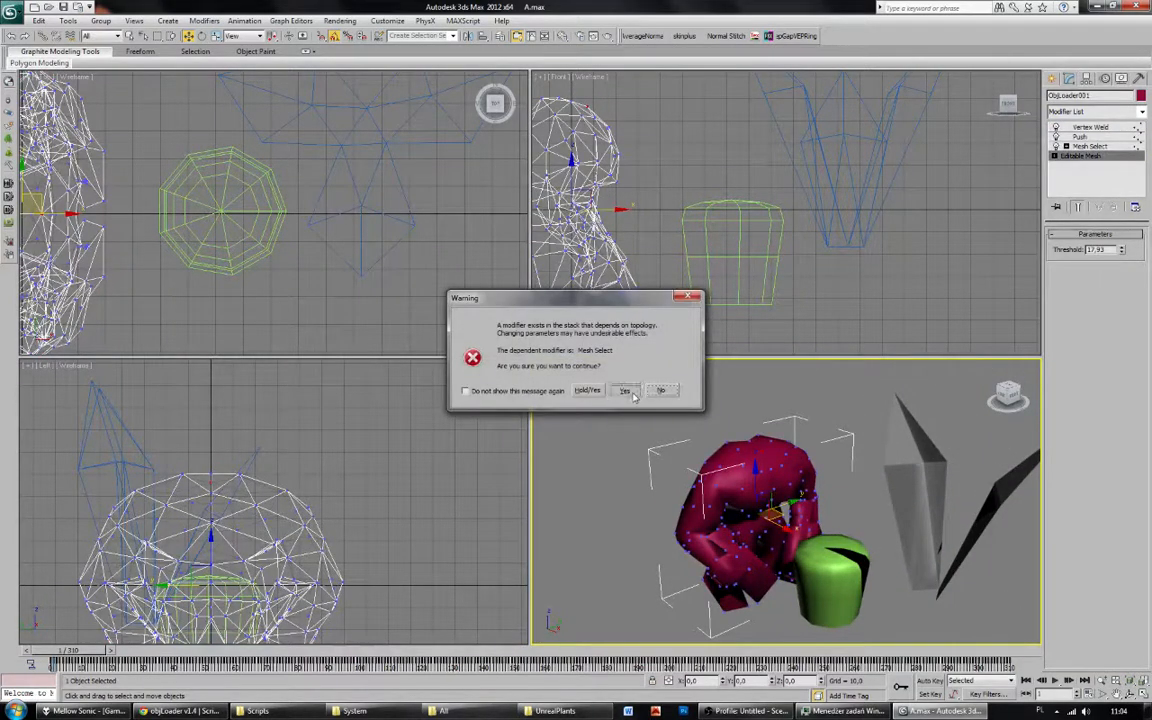
{"action": "left_click", "coordinate": [585, 360]}
{"action": "left_click", "coordinate": [1122, 251]}
{"action": "left_click", "coordinate": [757, 478]}
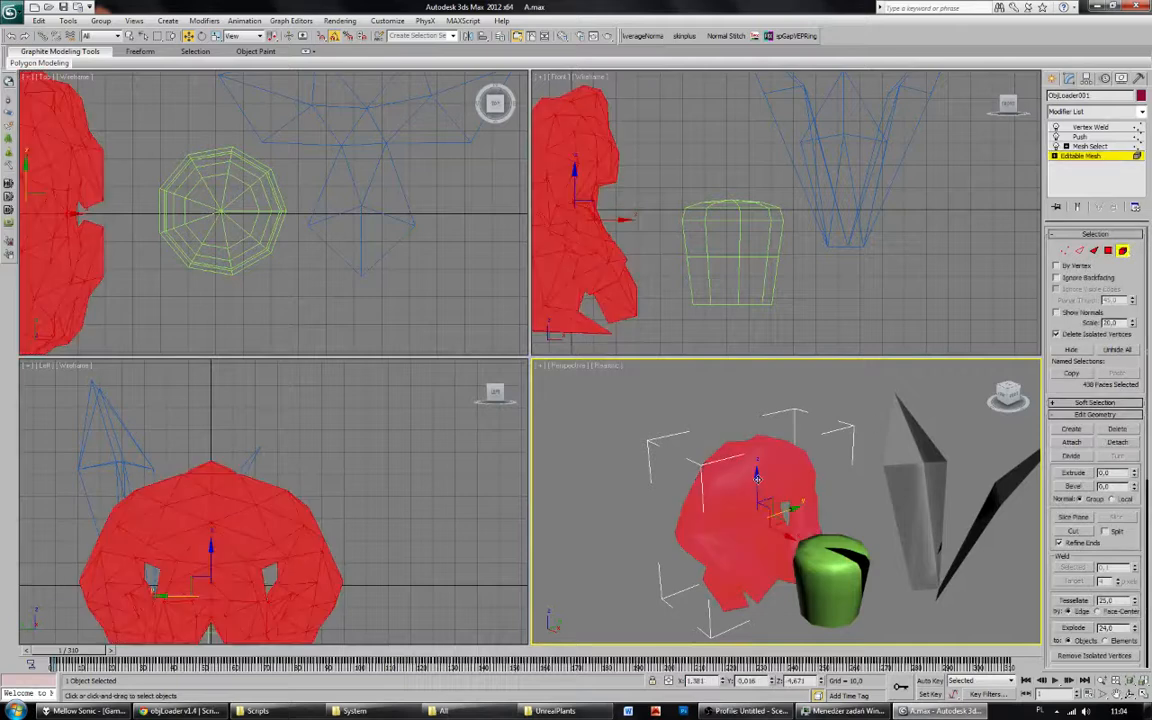
{"action": "middle_click_drag", "start_coordinate": [800, 516], "coordinate": [755, 510], "text": "alt"}
{"action": "scroll", "coordinate": [750, 514], "scroll_direction": "up", "scroll_amount": 5}
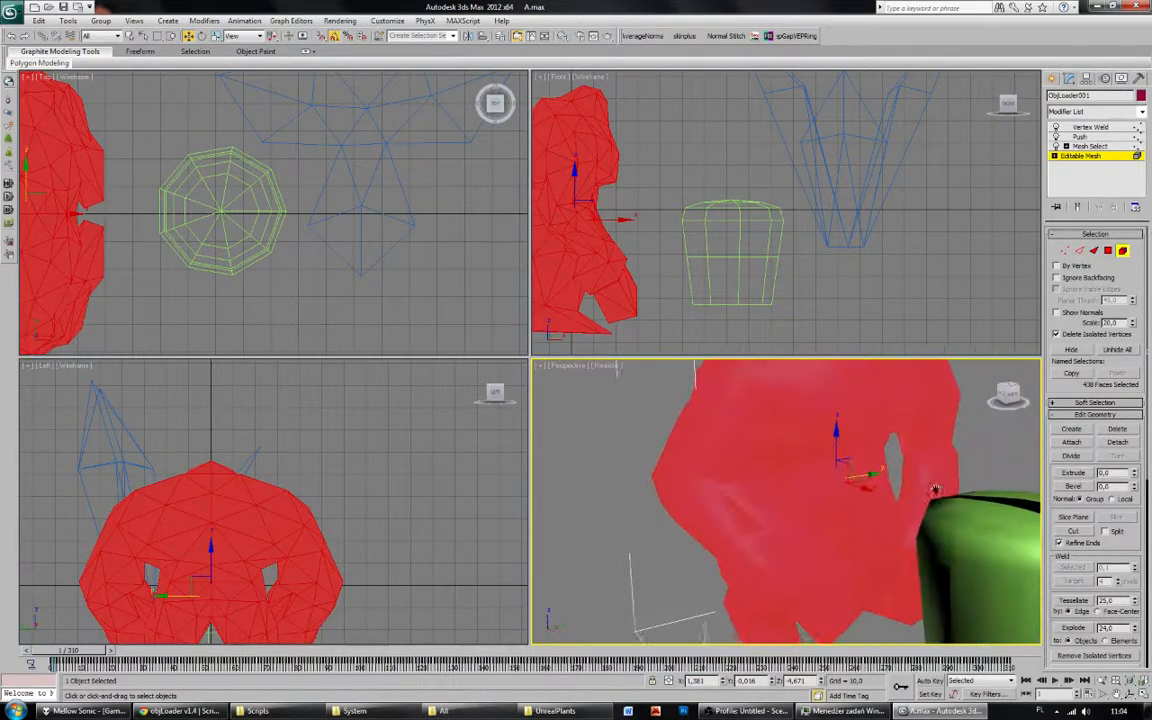
Clear the element selection, examine the creature's mesh with edged faces, and return the perspective view to plain Realistic shading.
{"action": "left_click", "coordinate": [603, 365]}
{"action": "left_click", "coordinate": [642, 419]}
{"action": "left_click", "coordinate": [642, 450]}
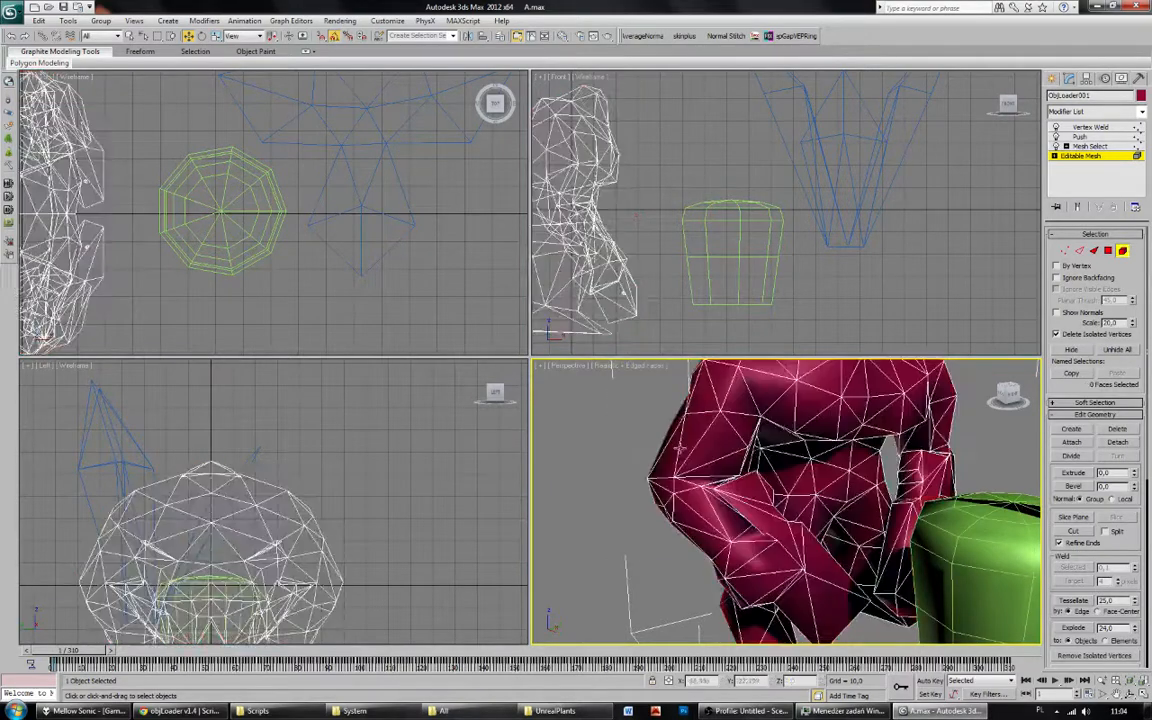
{"action": "middle_click_drag", "start_coordinate": [839, 450], "coordinate": [846, 476], "text": "alt"}
{"action": "scroll", "coordinate": [812, 483], "scroll_direction": "down", "scroll_amount": 5}
{"action": "scroll", "coordinate": [840, 477], "scroll_direction": "up", "scroll_amount": 6}
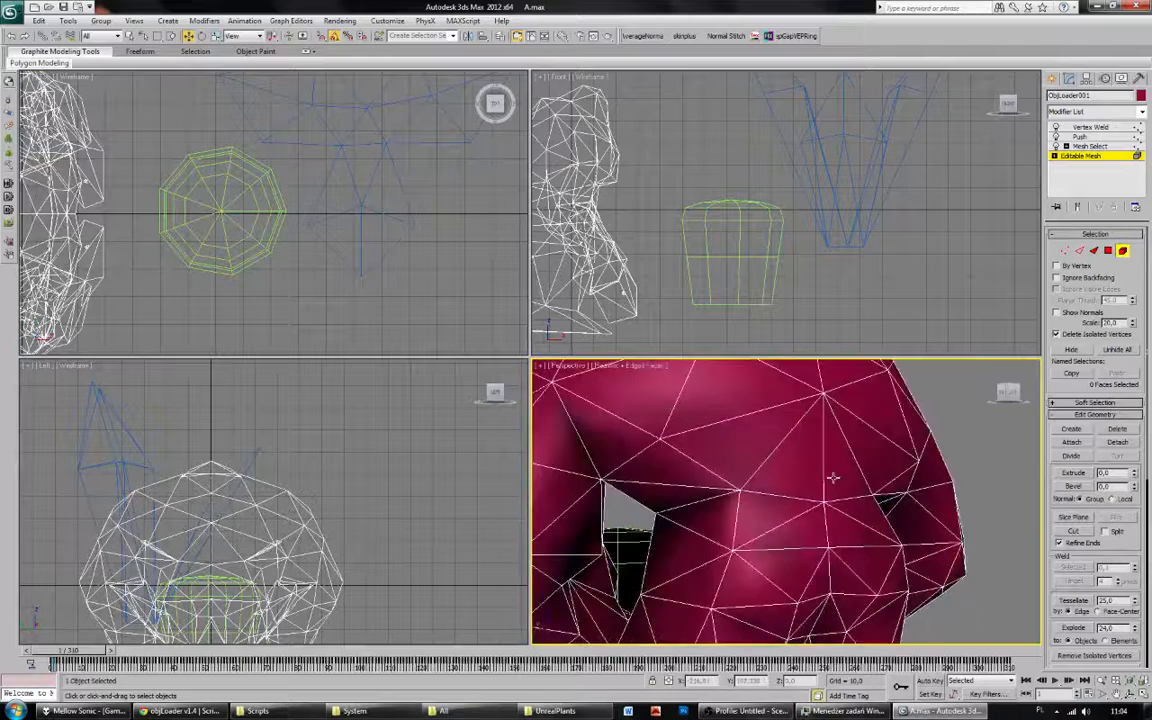
{"action": "left_click", "coordinate": [645, 366]}
{"action": "left_click", "coordinate": [681, 427]}
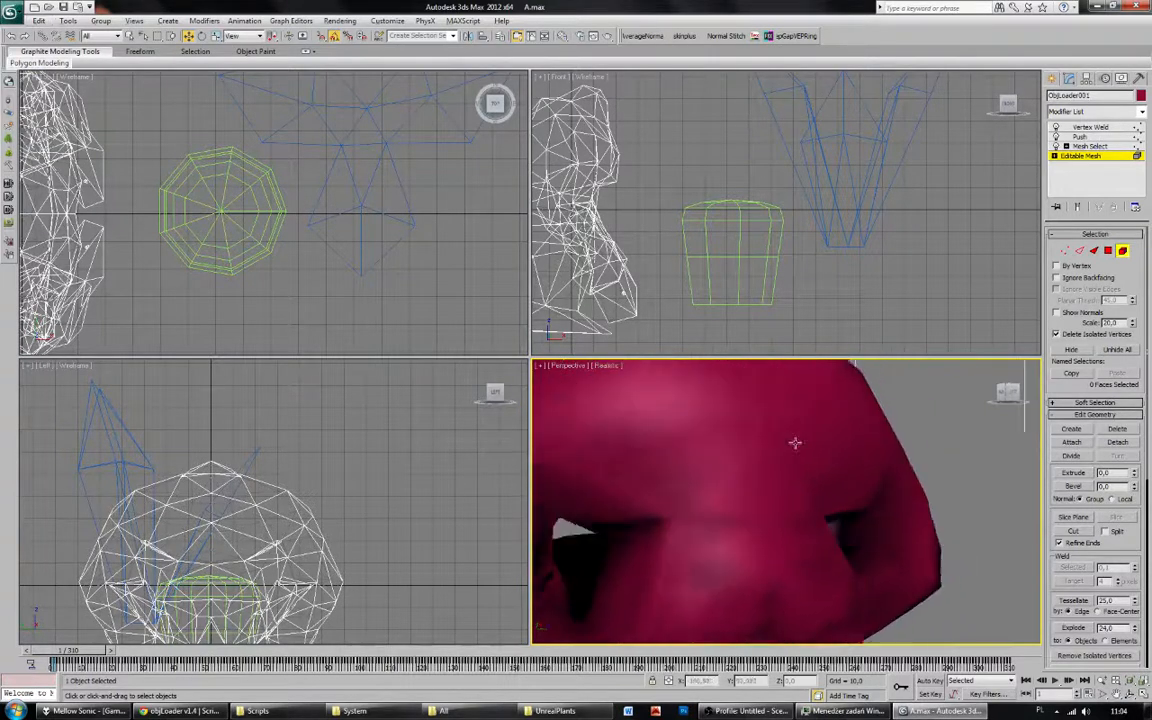
{"action": "mouse_move", "coordinate": [794, 442]}
{"action": "middle_mouse_down", "text": "alt"}
{"action": "mouse_move", "coordinate": [800, 464]}
{"action": "mouse_move", "coordinate": [854, 463]}
{"action": "mouse_move", "coordinate": [849, 437]}
{"action": "mouse_move", "coordinate": [797, 404]}
{"action": "mouse_move", "coordinate": [712, 437]}
{"action": "mouse_move", "coordinate": [820, 470]}
{"action": "mouse_move", "coordinate": [846, 497]}
{"action": "middle_mouse_up", "text": "alt"}
Turn on edged faces in the perspective view for edge-level editing of the creature's base mesh, and save the scene.
{"action": "left_click", "coordinate": [1080, 250]}
{"action": "scroll", "coordinate": [811, 473], "scroll_direction": "up", "scroll_amount": 5}
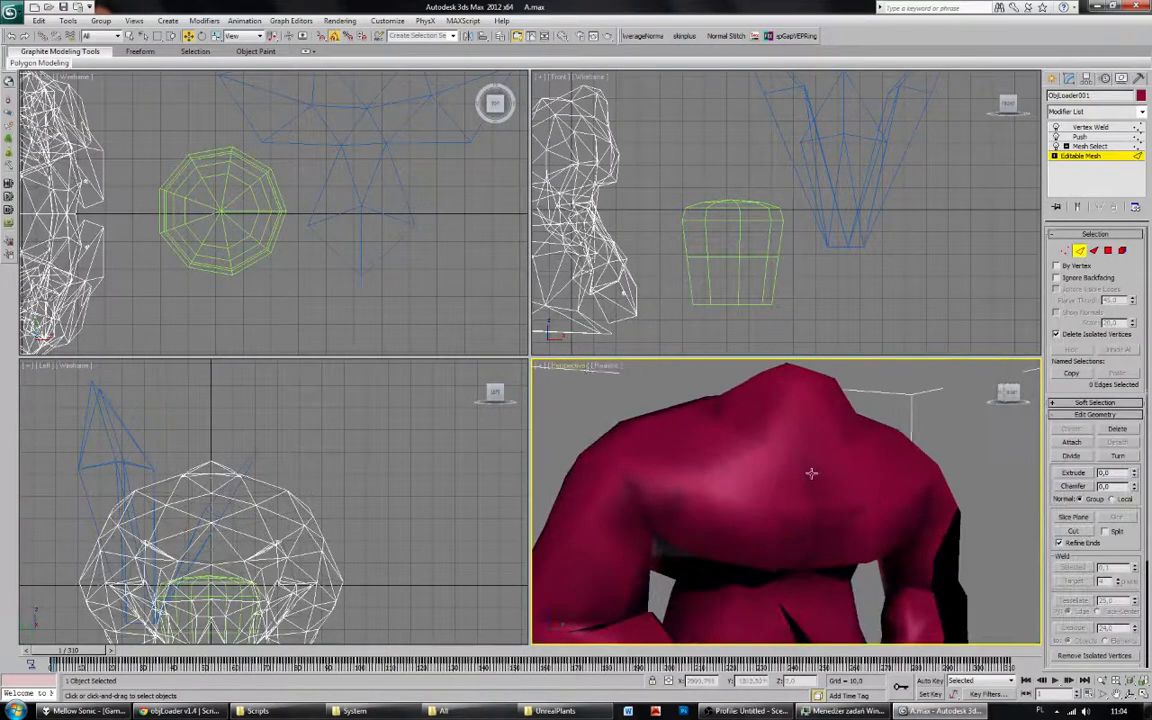
{"action": "left_click", "coordinate": [605, 366]}
{"action": "left_click", "coordinate": [638, 419]}
{"action": "left_click", "coordinate": [12, 10]}
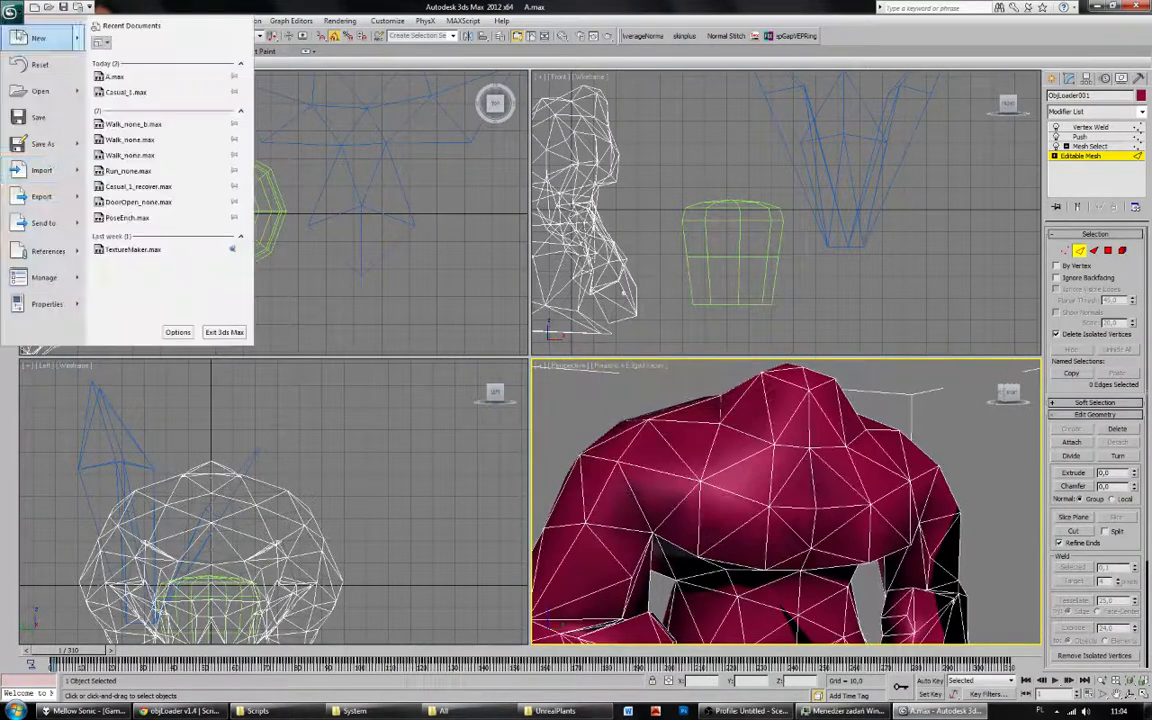
{"action": "left_click", "coordinate": [47, 127]}
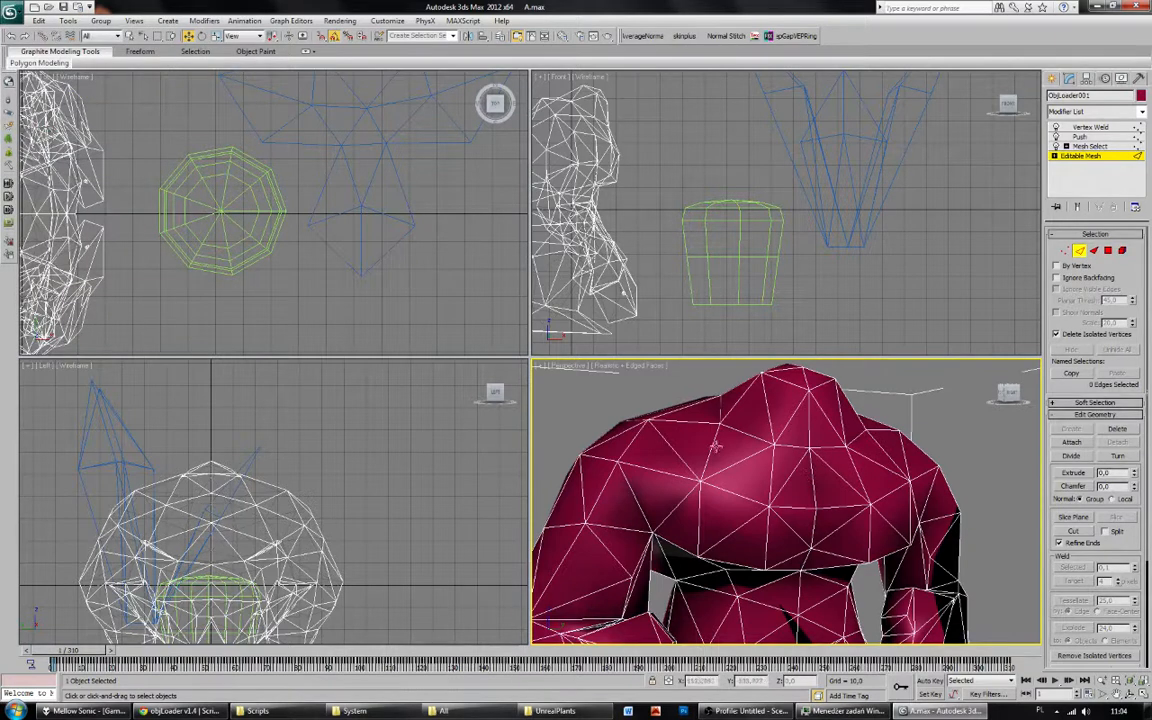
Select five edges down the middle of the creature's upper body, review the edge editing options, and clear the selection.
{"action": "left_click", "coordinate": [815, 490]}
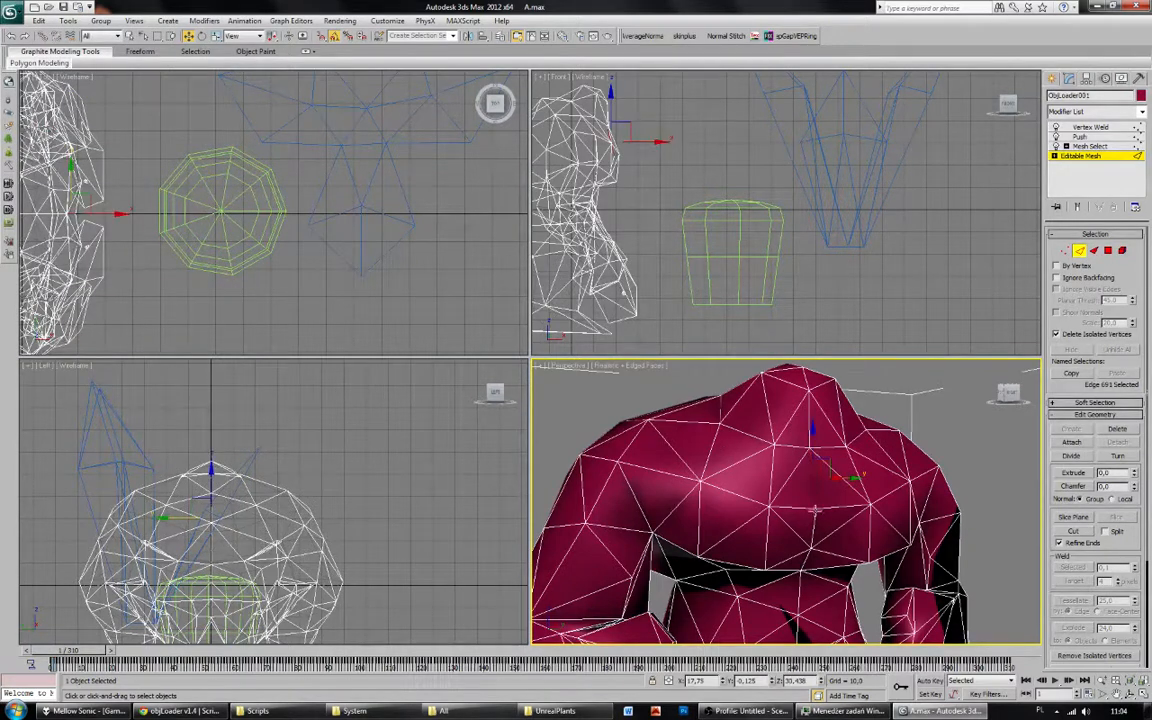
{"action": "left_click", "coordinate": [808, 563], "text": "ctrl"}
{"action": "left_click", "coordinate": [814, 433], "text": "ctrl"}
{"action": "left_click", "coordinate": [816, 386], "text": "ctrl"}
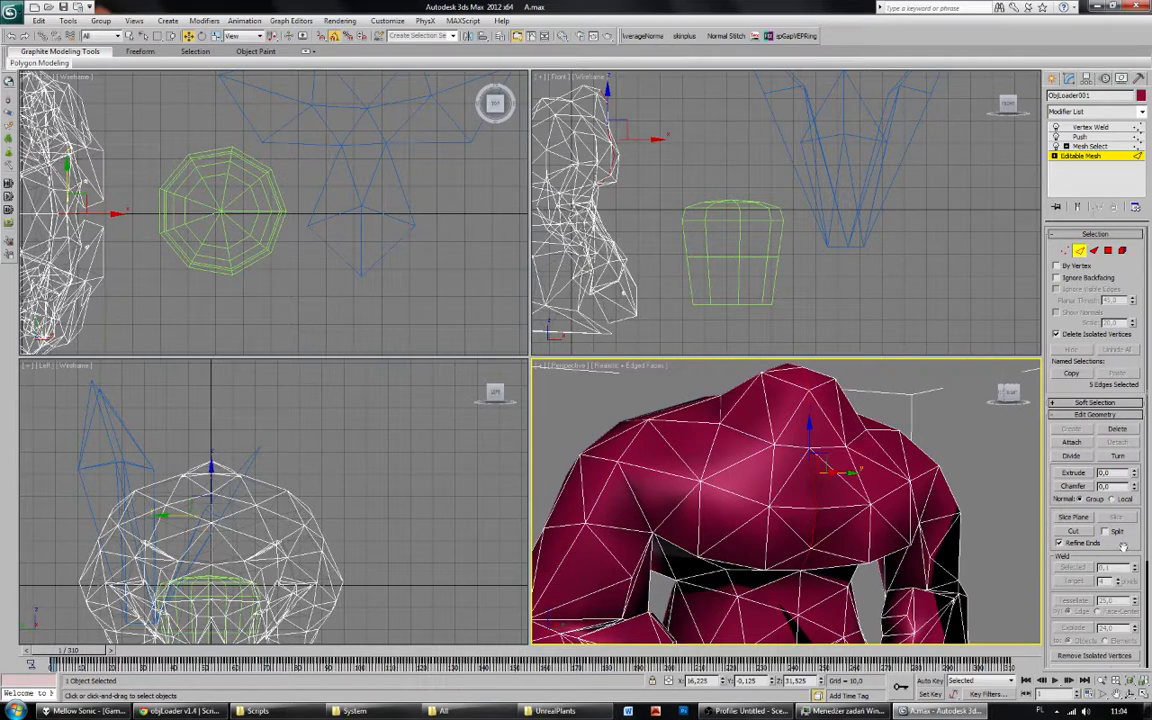
{"action": "left_click_drag", "start_coordinate": [1126, 553], "coordinate": [1127, 244]}
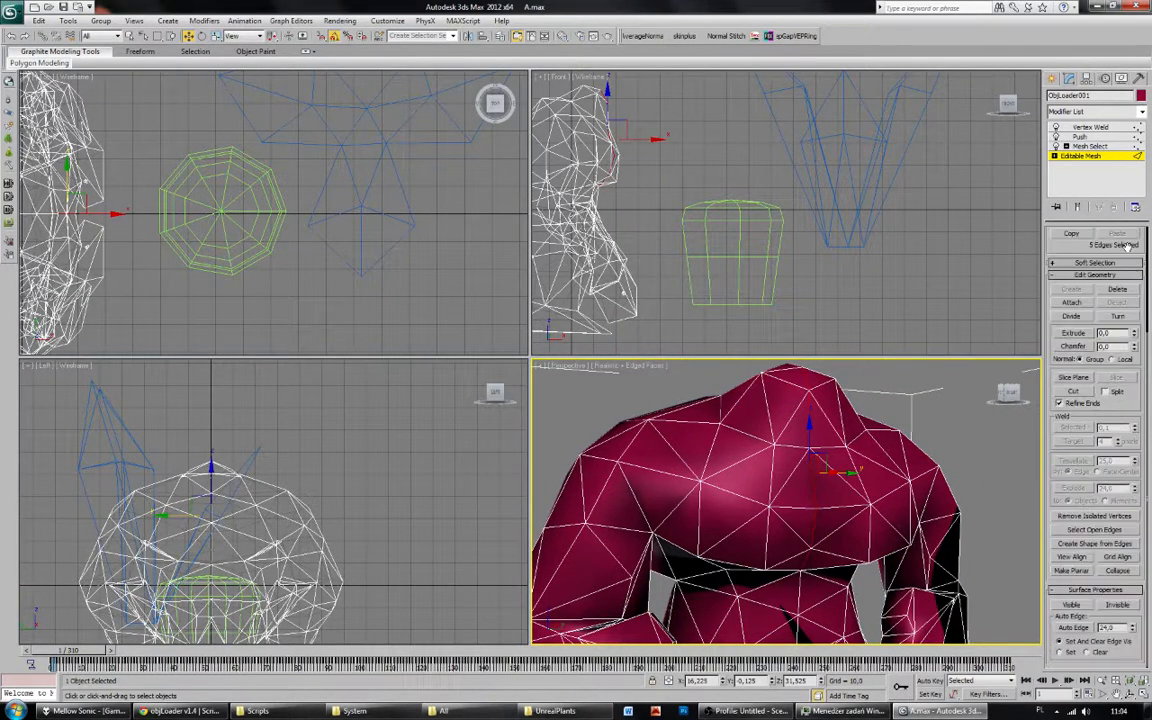
{"action": "left_click", "coordinate": [977, 408]}
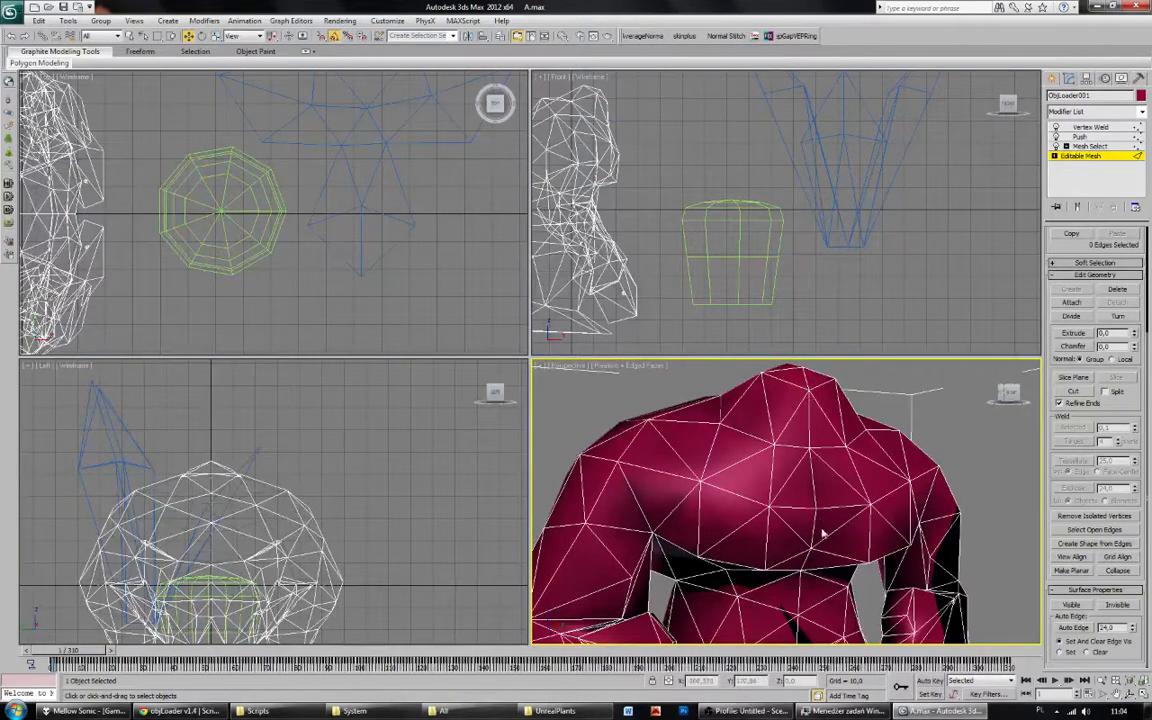
Return to the Vertex Weld modifier in the creature's stack and hide the edged faces in the perspective view.
{"action": "left_click", "coordinate": [1090, 127]}
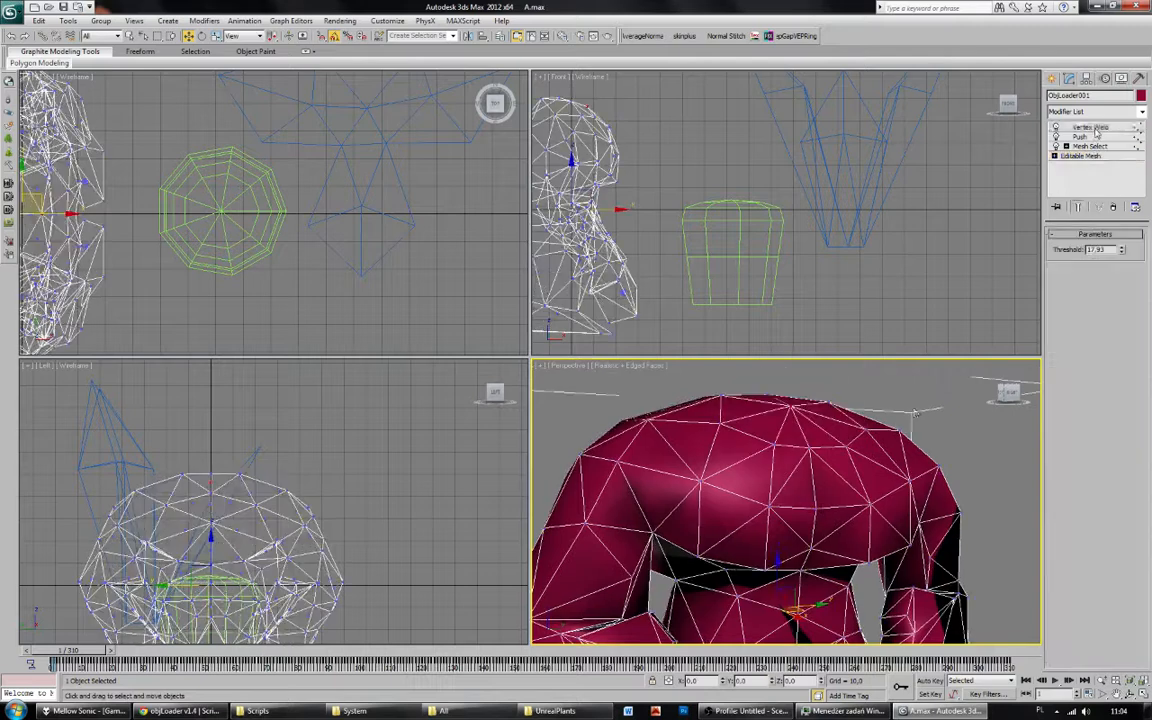
{"action": "left_click", "coordinate": [636, 367]}
{"action": "left_click", "coordinate": [674, 422]}
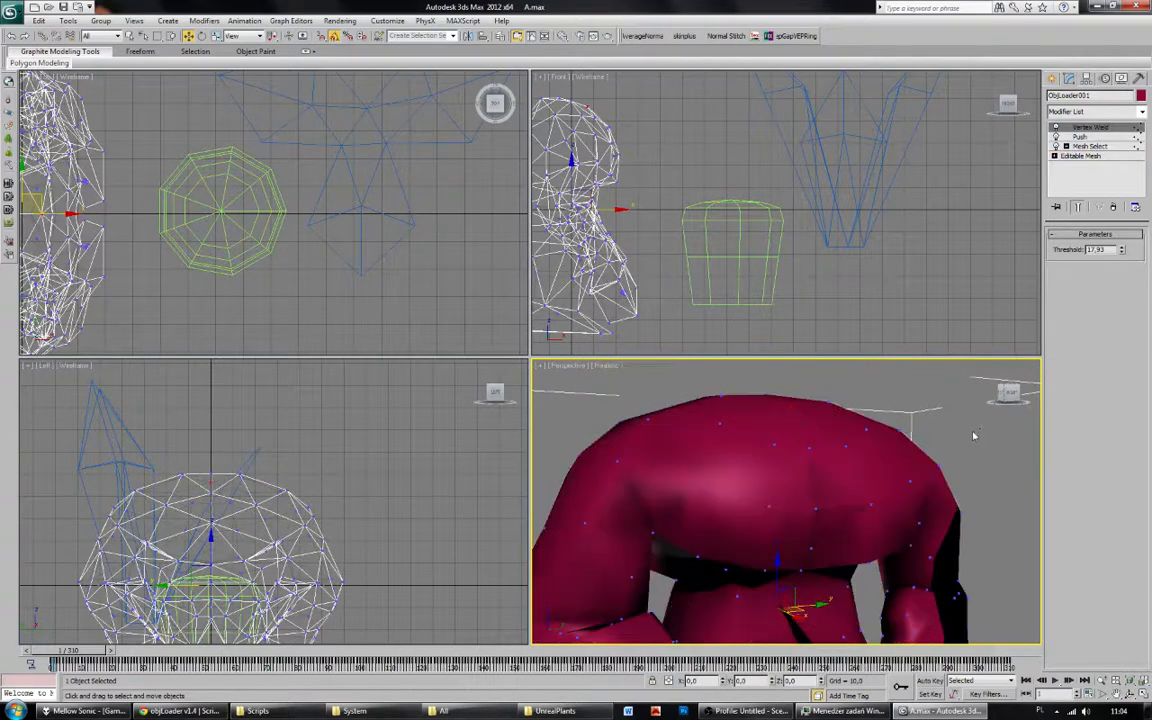
{"action": "scroll", "coordinate": [940, 446], "scroll_direction": "down", "scroll_amount": 3}
{"action": "mouse_move", "coordinate": [869, 476]}
{"action": "middle_mouse_down", "text": "alt"}
{"action": "mouse_move", "coordinate": [855, 500]}
{"action": "mouse_move", "coordinate": [843, 497]}
{"action": "mouse_move", "coordinate": [885, 484]}
{"action": "middle_mouse_up", "text": "alt"}
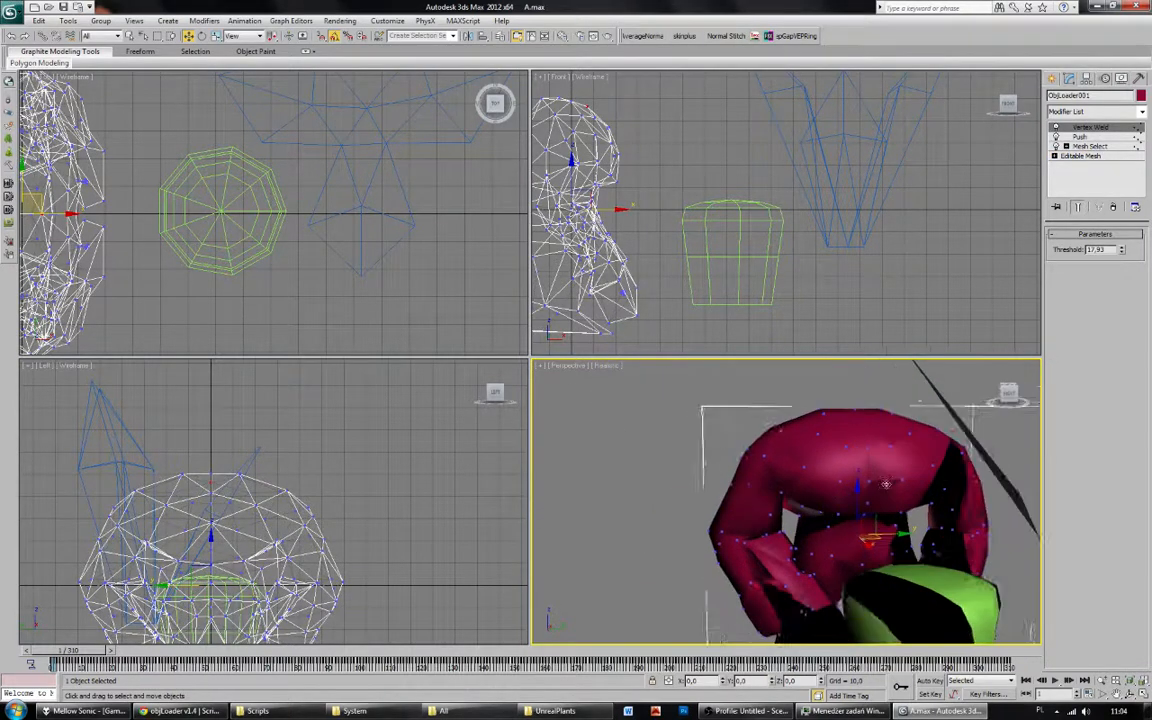
Set the perspective view to Shaded and reopen the creature's Editable Mesh level despite the dependent Mesh Select modifier.
{"action": "scroll", "coordinate": [882, 485], "scroll_direction": "up", "scroll_amount": 4}
{"action": "left_click", "coordinate": [605, 365]}
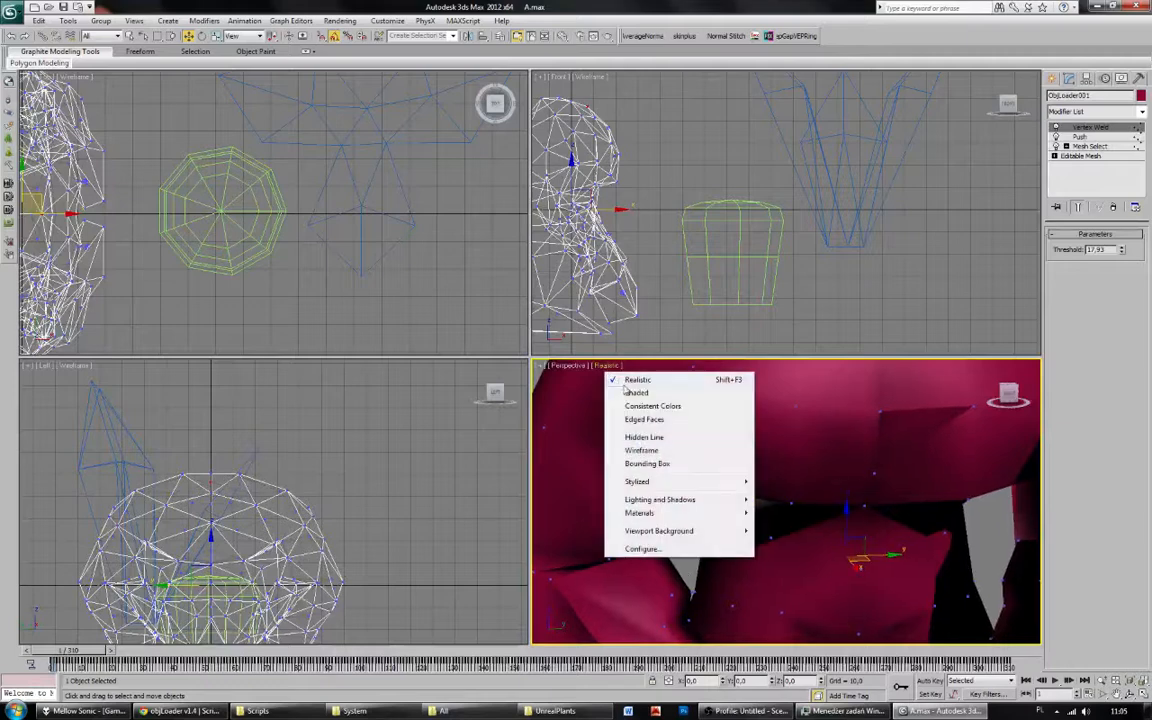
{"action": "left_click", "coordinate": [575, 389]}
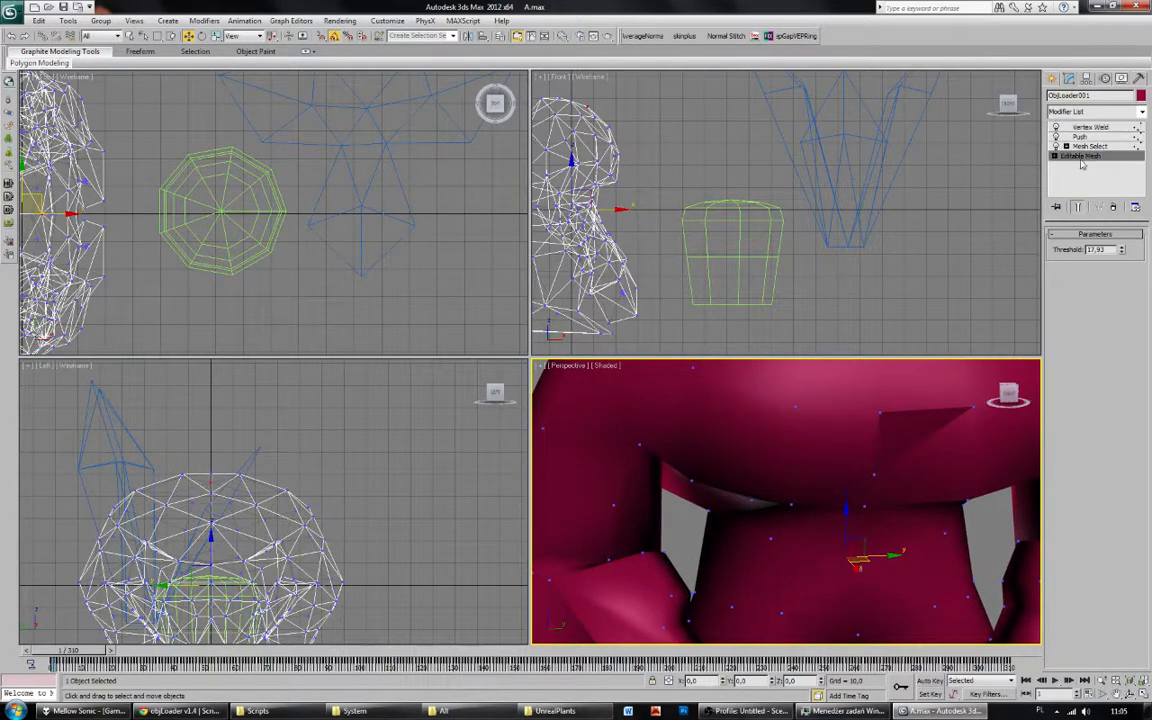
{"action": "left_click", "coordinate": [1121, 250]}
{"action": "left_click", "coordinate": [624, 389]}
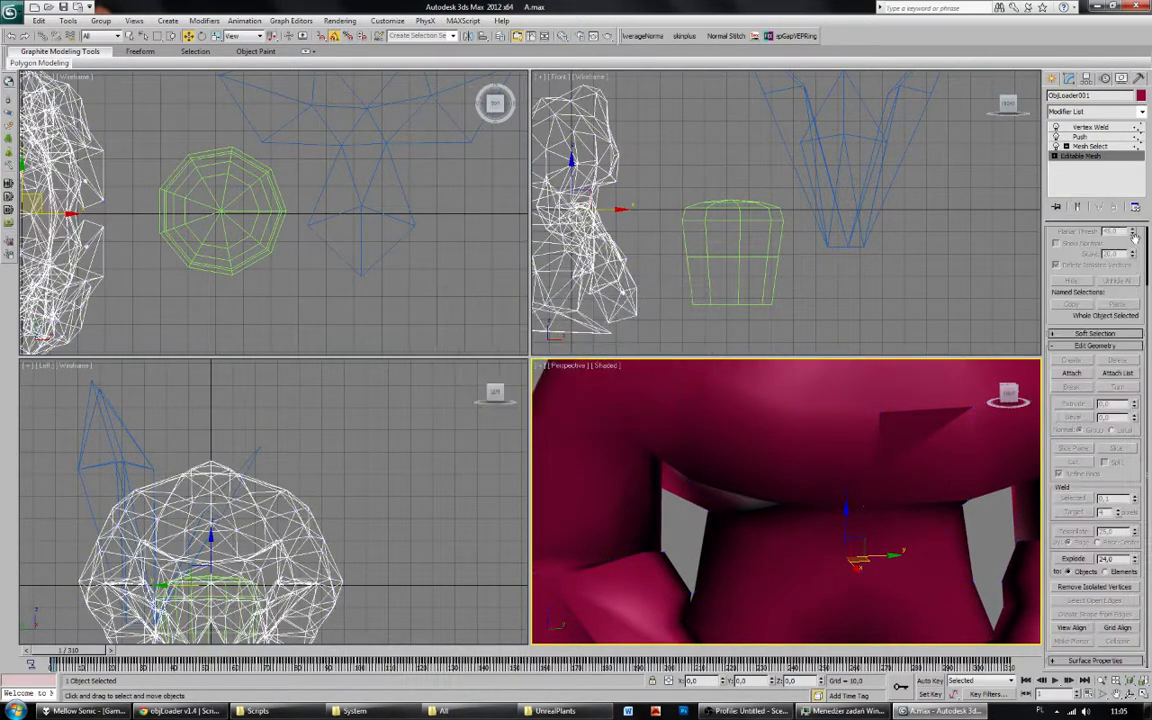
Select the creature's base mesh, clear all its smoothing groups, assign smoothing group 1, and leave the sub-object level.
{"action": "left_click", "coordinate": [834, 416]}
{"action": "left_click_drag", "start_coordinate": [1064, 492], "coordinate": [1096, 117]}
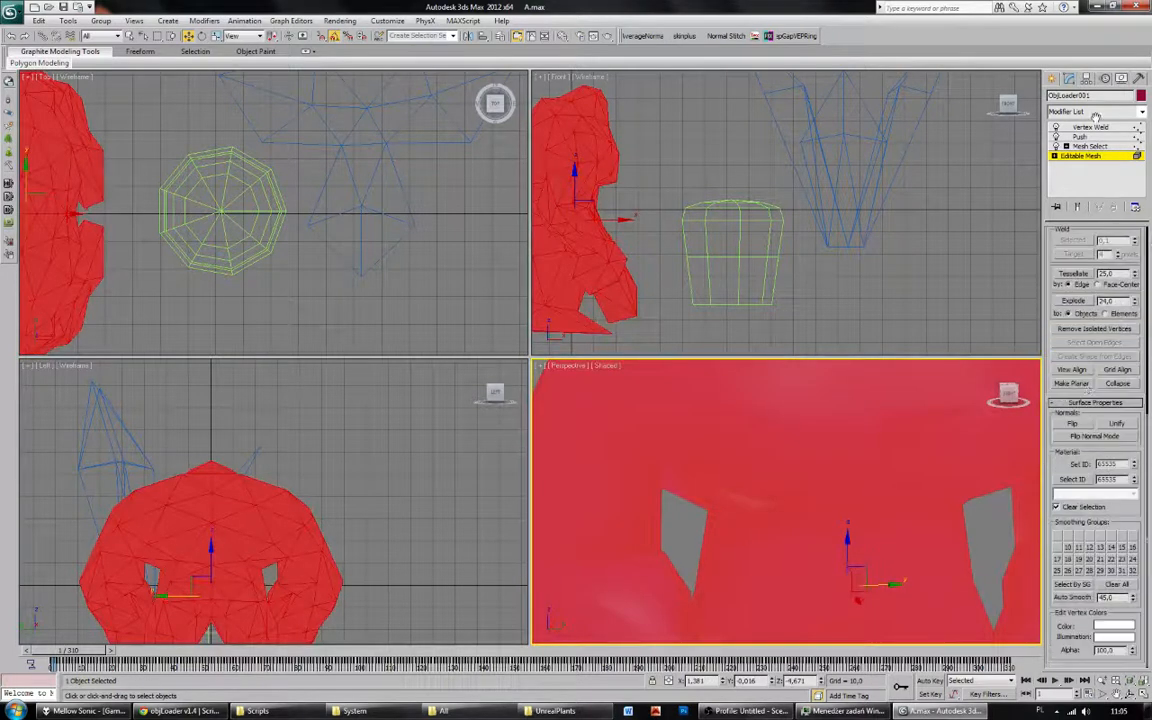
{"action": "left_click", "coordinate": [1109, 585]}
{"action": "left_click", "coordinate": [1057, 536]}
{"action": "left_click", "coordinate": [1101, 158]}
{"action": "left_click", "coordinate": [959, 247]}
{"action": "scroll", "coordinate": [862, 455], "scroll_direction": "down", "scroll_amount": 5}
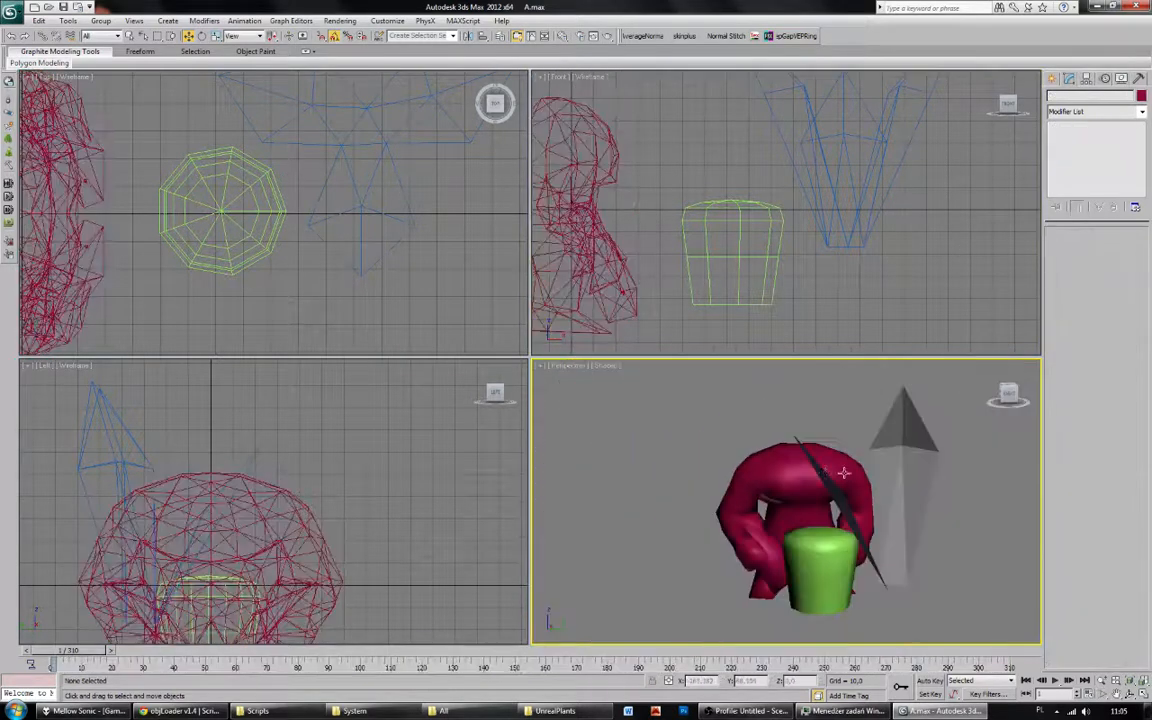
Scale the whole green pot down uniformly to about 90 percent and deselect it.
{"action": "middle_click_drag", "start_coordinate": [813, 482], "coordinate": [871, 486], "text": "alt"}
{"action": "left_click", "coordinate": [776, 545]}
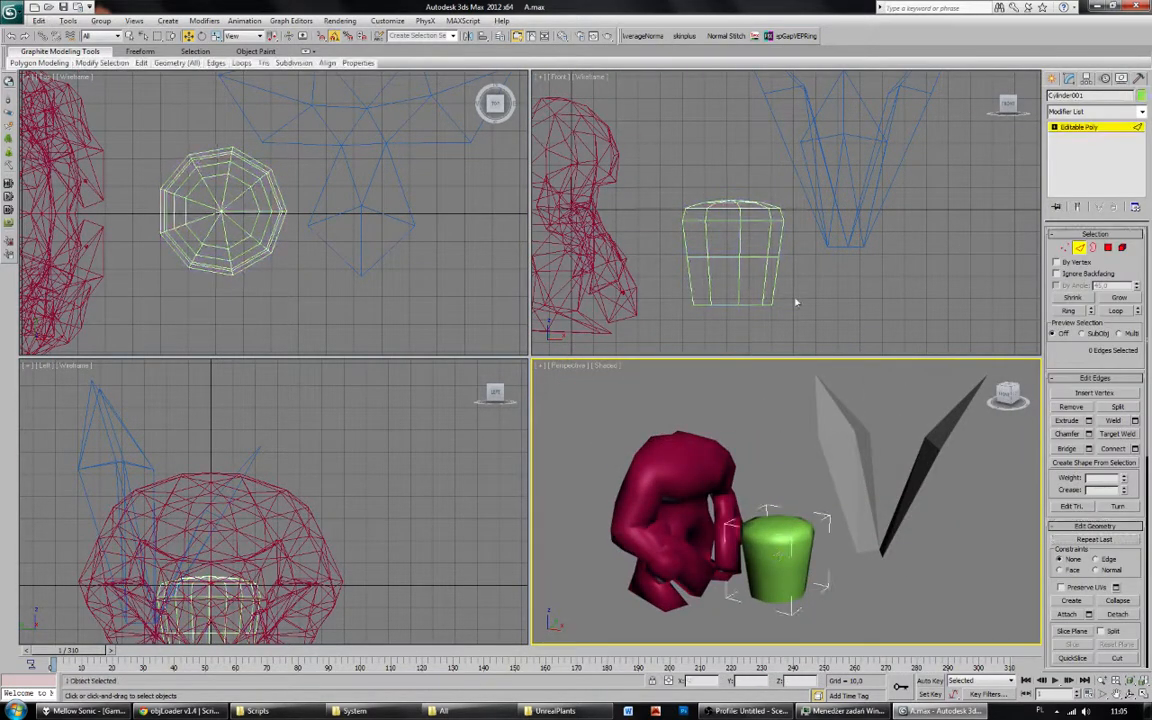
{"action": "middle_click_drag", "start_coordinate": [810, 209], "coordinate": [865, 202]}
{"action": "left_click", "coordinate": [1094, 128]}
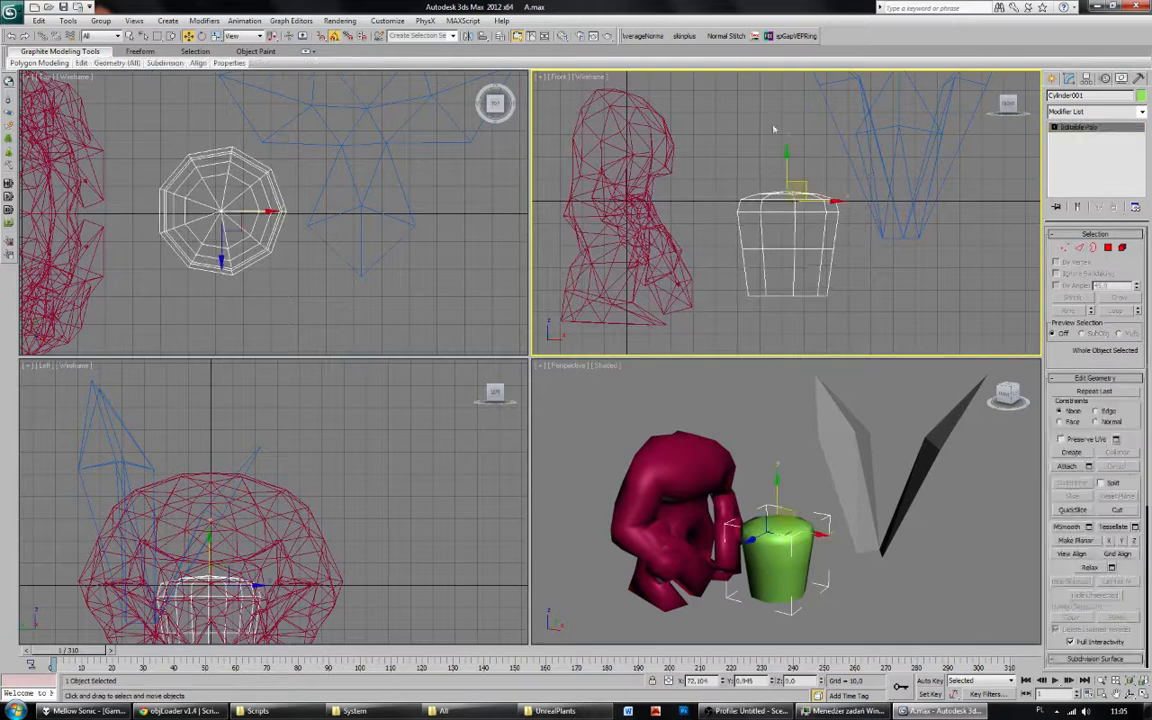
{"action": "left_click", "coordinate": [216, 36]}
{"action": "scroll", "coordinate": [757, 249], "scroll_direction": "up", "scroll_amount": 2}
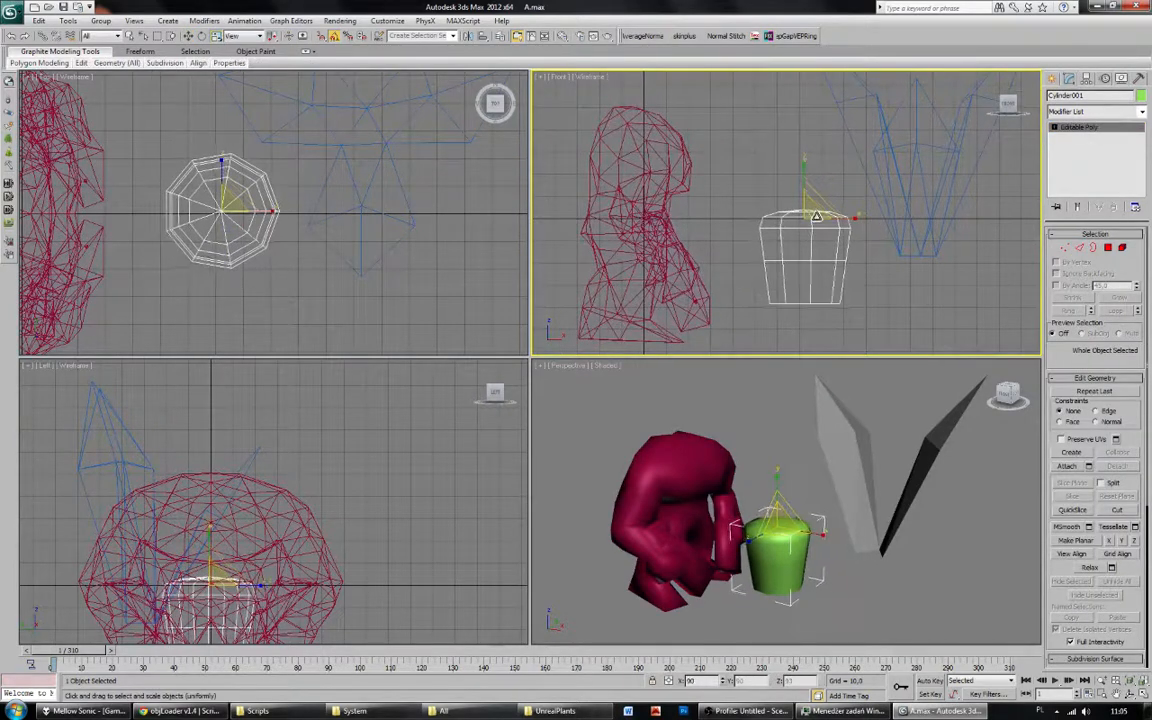
{"action": "left_click", "coordinate": [757, 249]}
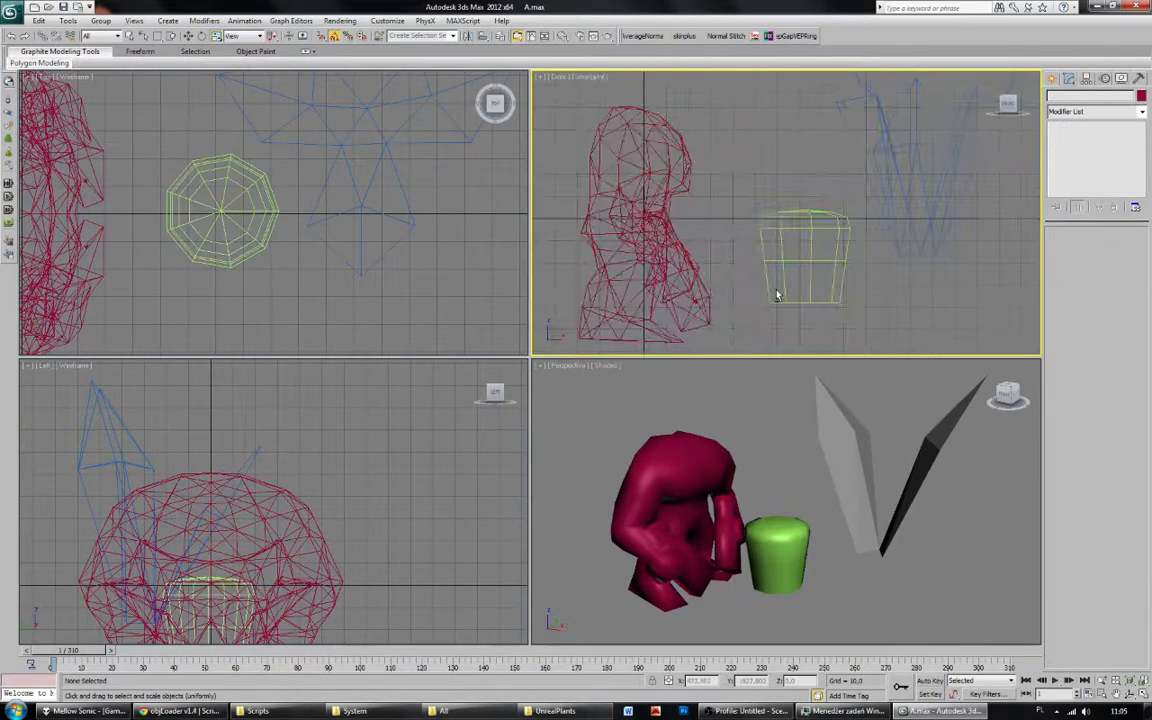
{"action": "scroll", "coordinate": [815, 478], "scroll_direction": "up", "scroll_amount": 1}
{"action": "left_click", "coordinate": [680, 432]}
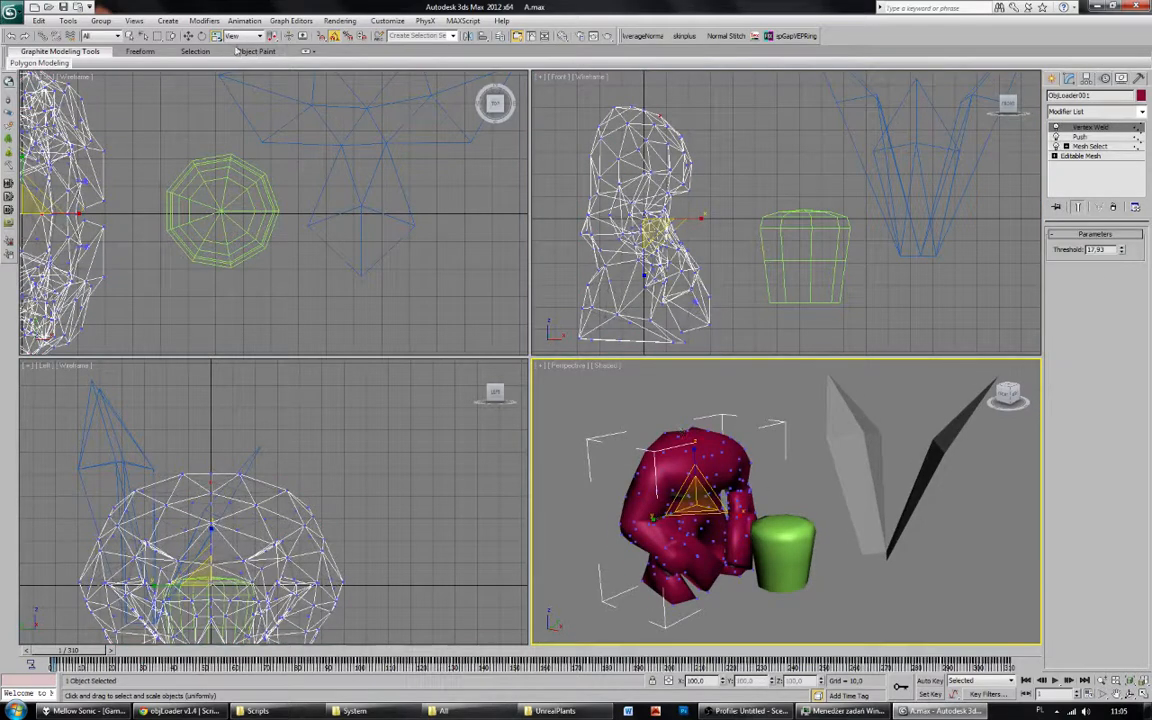
{"action": "key", "text": "w"}
{"action": "left_click", "coordinate": [702, 209]}
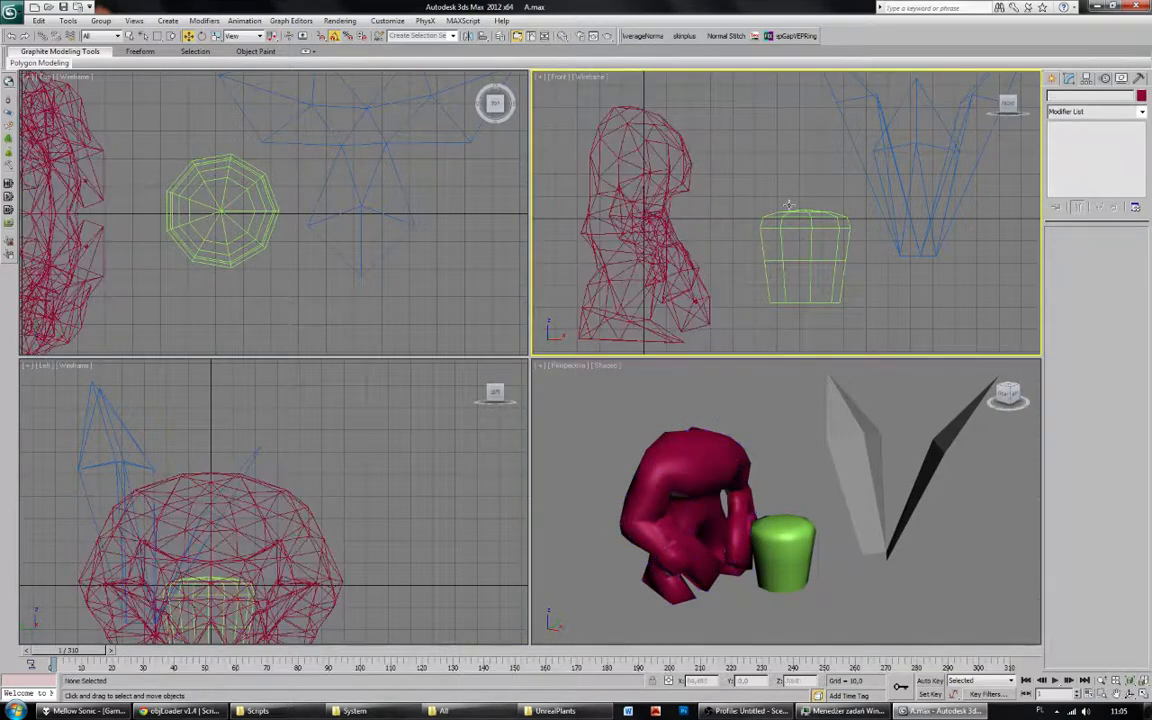
{"action": "middle_click_drag", "start_coordinate": [866, 237], "coordinate": [858, 239]}
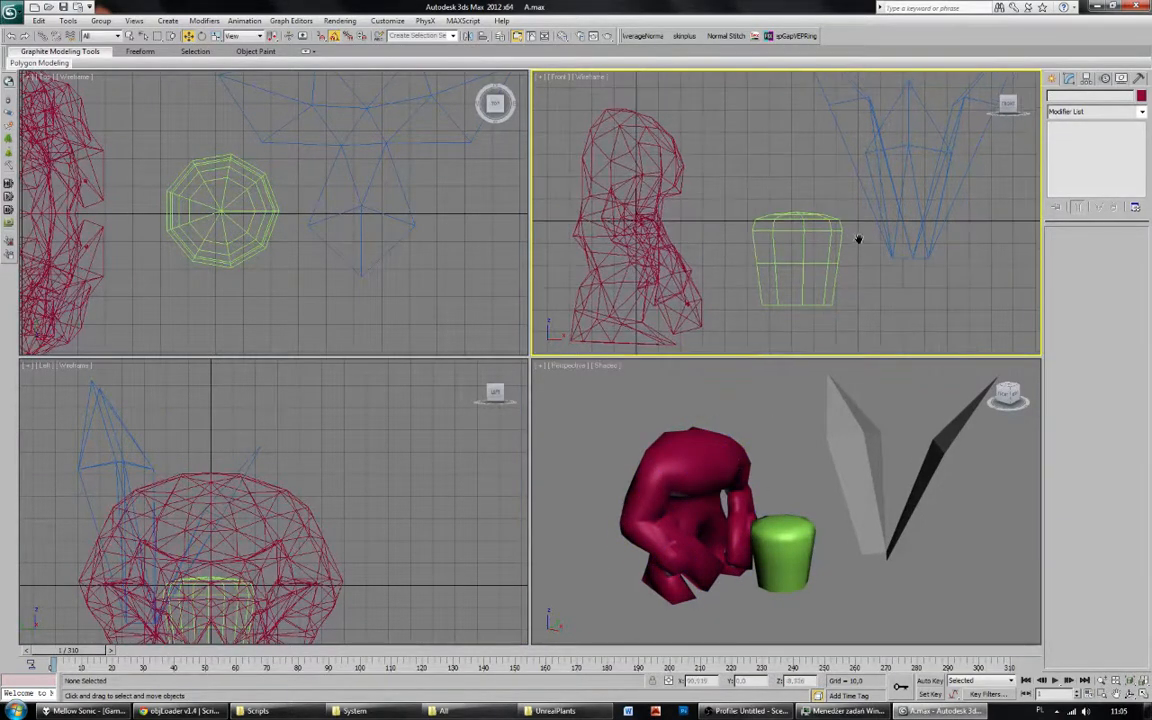
Create a dummy helper beside the green pot in the perspective view.
{"action": "left_click", "coordinate": [1055, 80]}
{"action": "left_click", "coordinate": [1113, 98]}
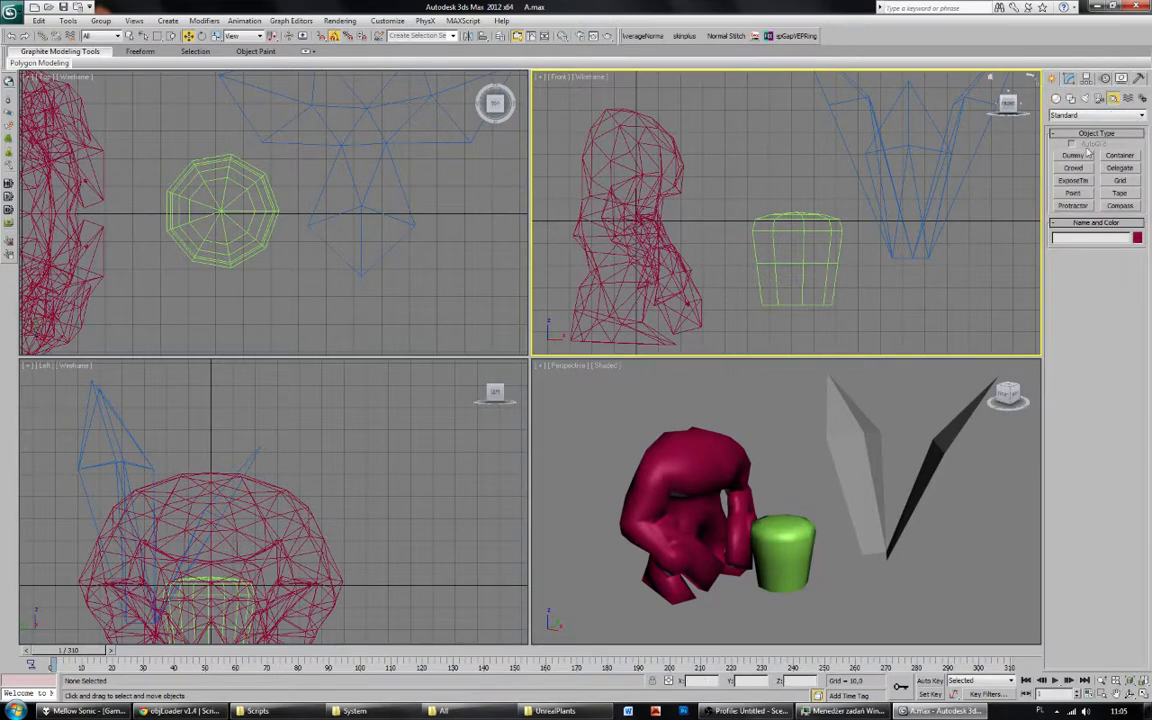
{"action": "left_click", "coordinate": [1073, 156]}
{"action": "left_click_drag", "start_coordinate": [851, 635], "coordinate": [866, 610]}
{"action": "key", "text": "w"}
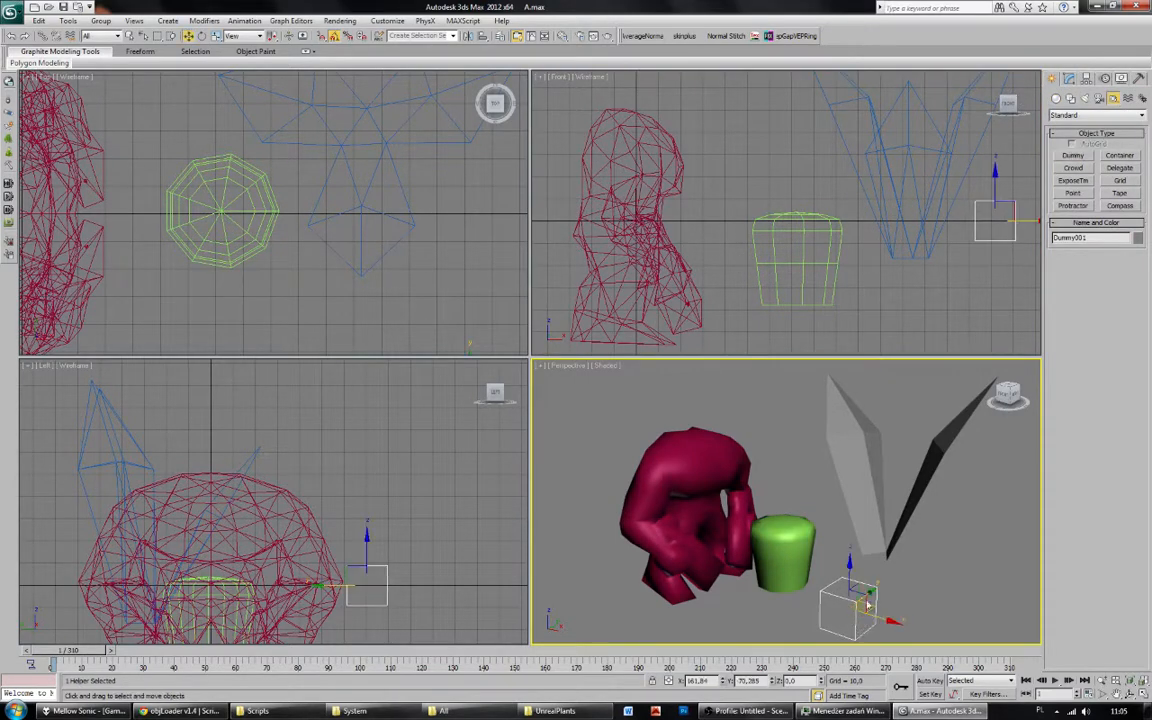
Assign a Surface controller to the dummy's position track.
{"action": "left_click", "coordinate": [1104, 78]}
{"action": "left_click", "coordinate": [1096, 160]}
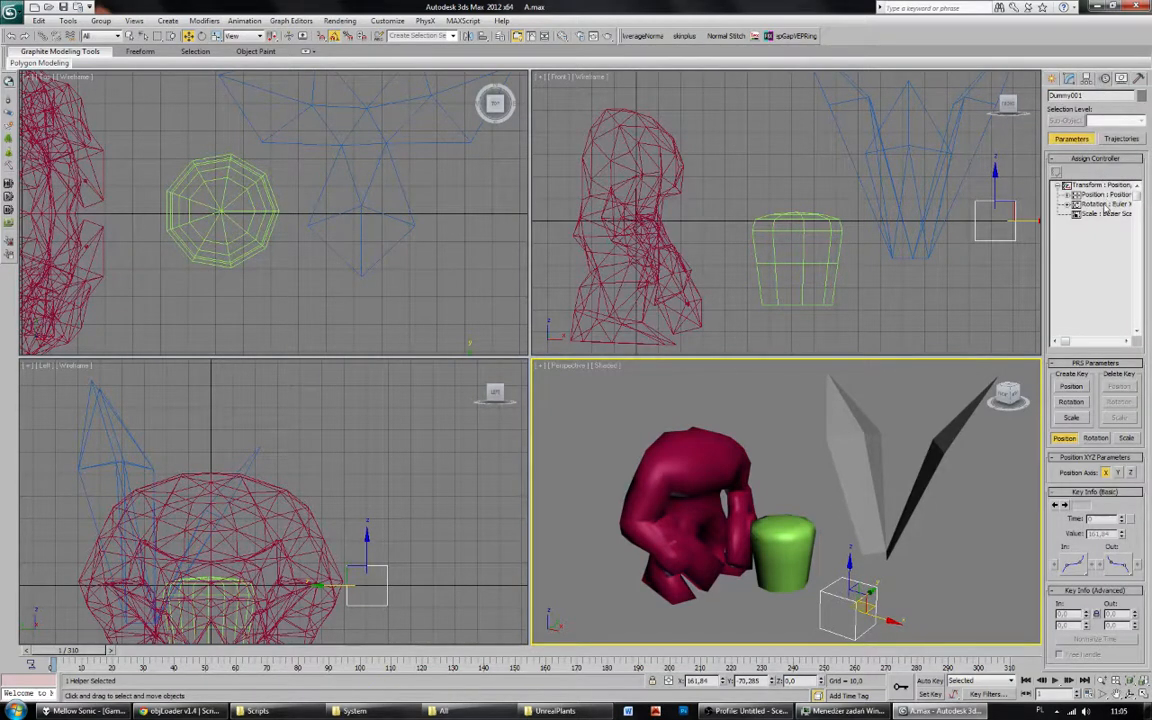
{"action": "left_click", "coordinate": [1099, 195]}
{"action": "left_click", "coordinate": [1056, 172]}
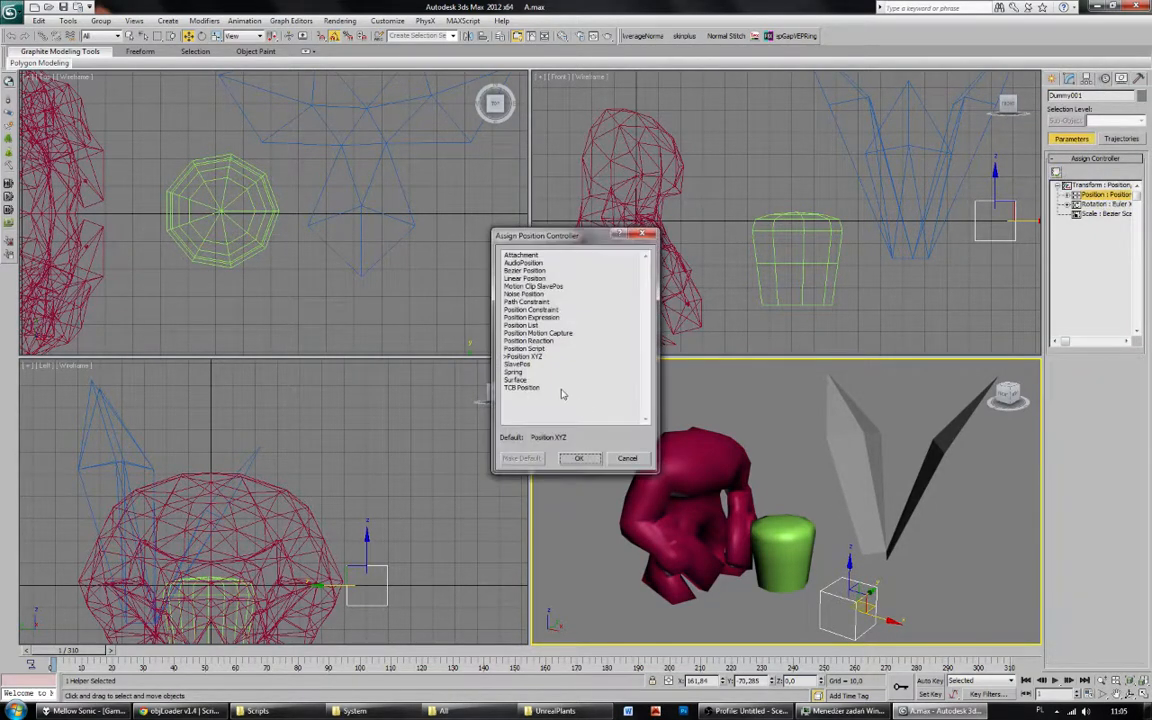
{"action": "left_click", "coordinate": [520, 381]}
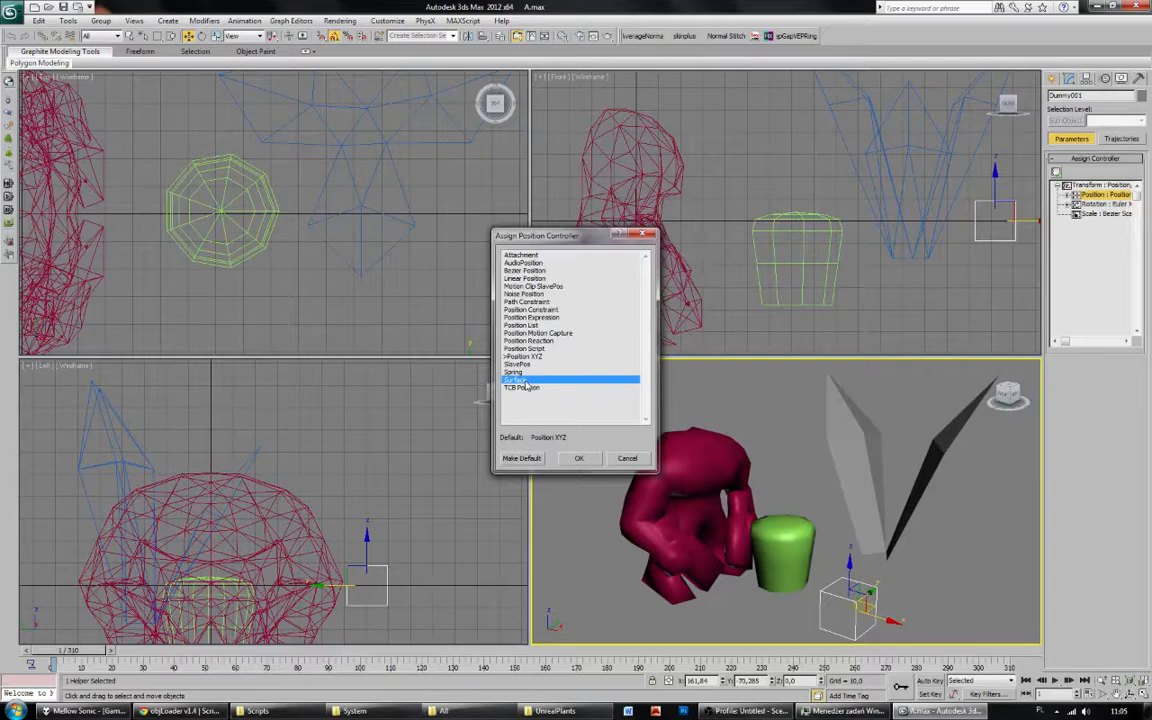
{"action": "double_click", "coordinate": [521, 382]}
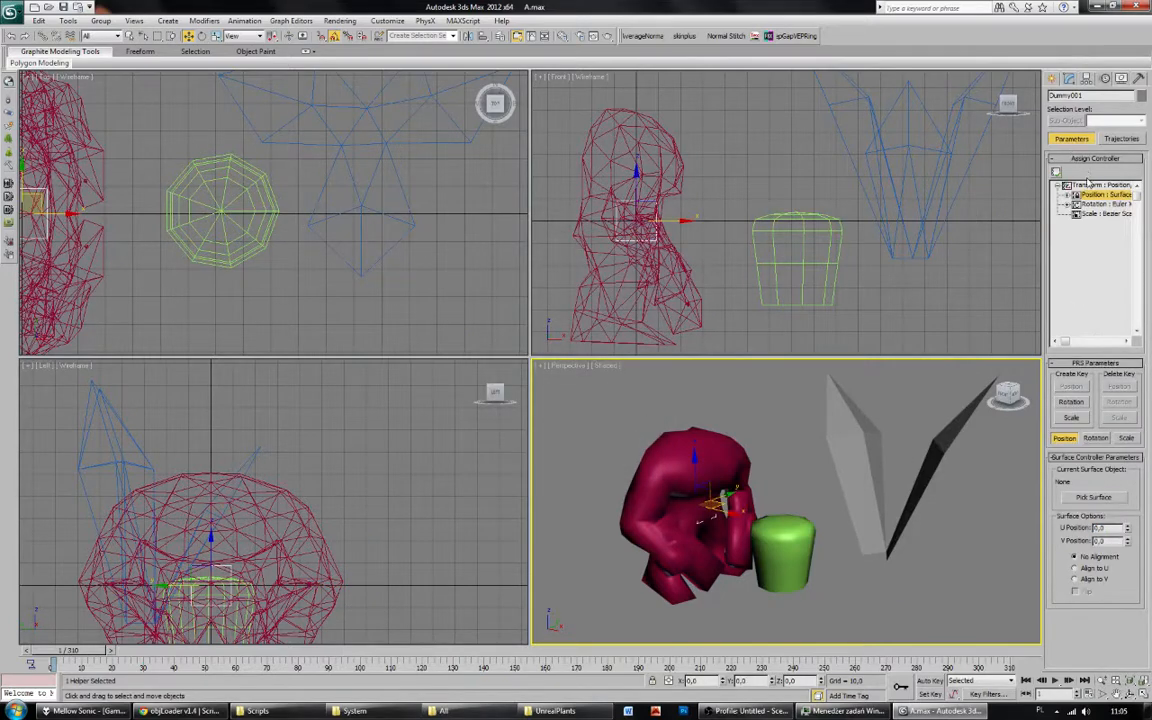
Assign an Attachment controller to the dummy's position and attach it to the creature mesh.
{"action": "left_click", "coordinate": [1057, 171]}
{"action": "double_click", "coordinate": [525, 256]}
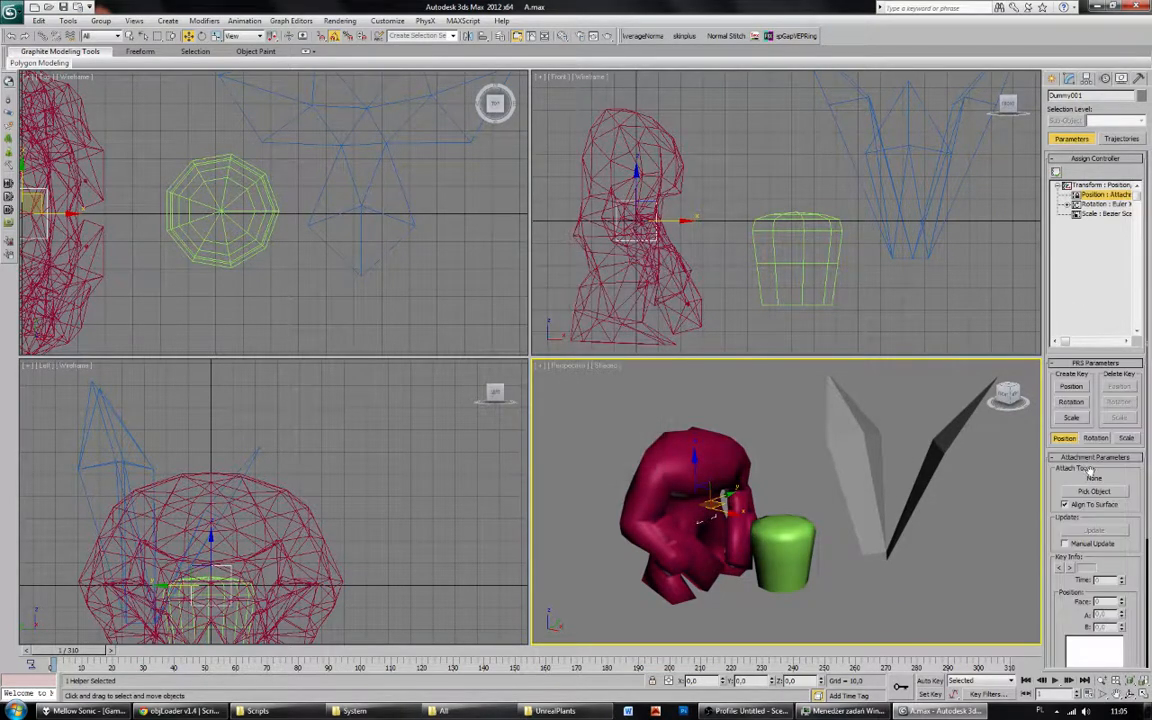
{"action": "left_click", "coordinate": [1094, 491]}
{"action": "left_click", "coordinate": [740, 487]}
Enable Set Position for the dummy's attachment and place the dummy on face 1 of the creature.
{"action": "scroll", "coordinate": [1107, 549], "scroll_direction": "down", "scroll_amount": 5}
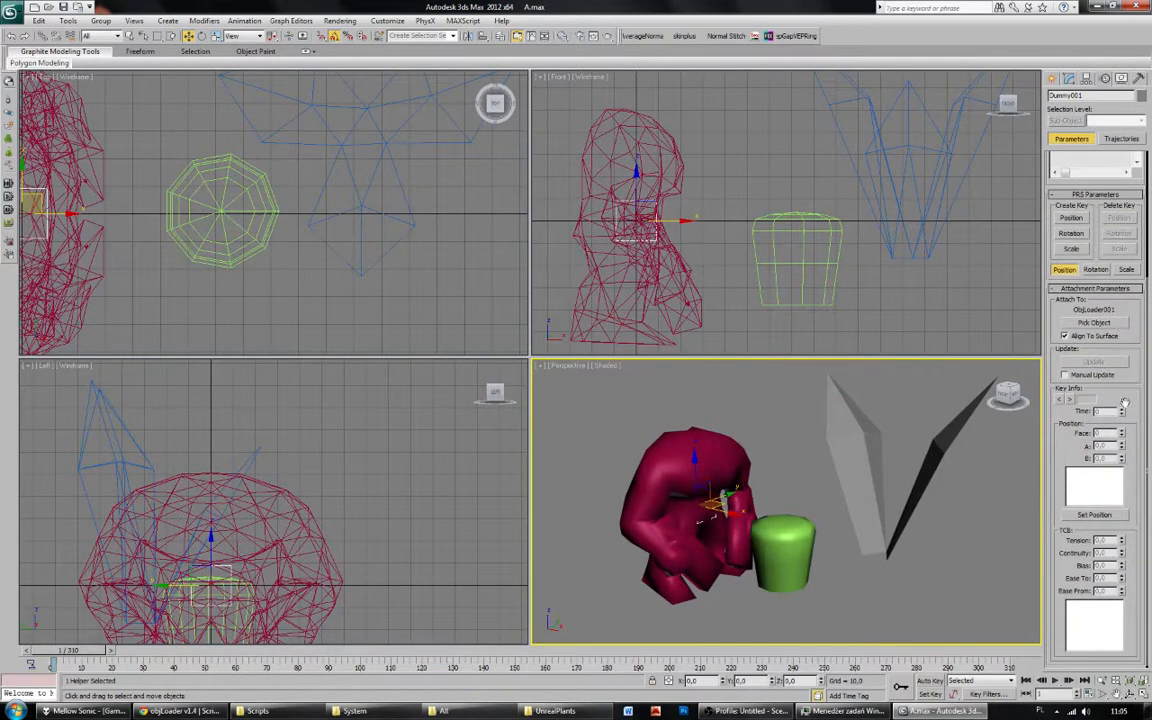
{"action": "scroll", "coordinate": [1136, 408], "scroll_direction": "down", "scroll_amount": 1}
{"action": "left_click", "coordinate": [1106, 512]}
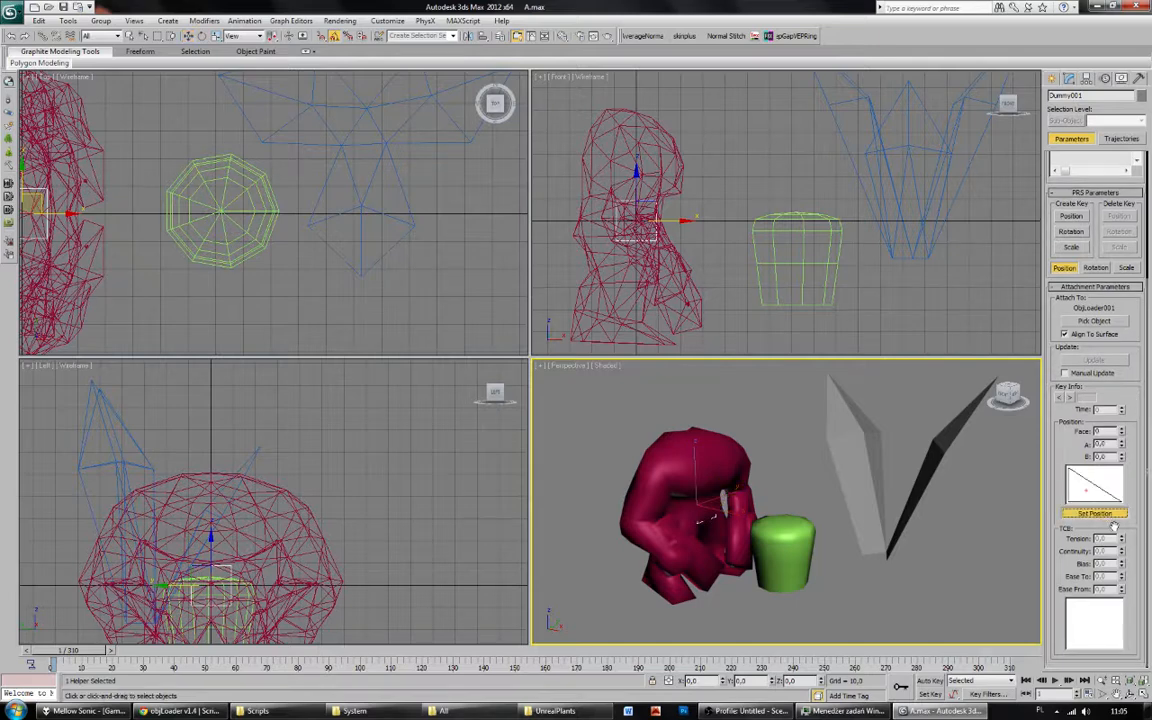
{"action": "left_click", "coordinate": [1122, 430]}
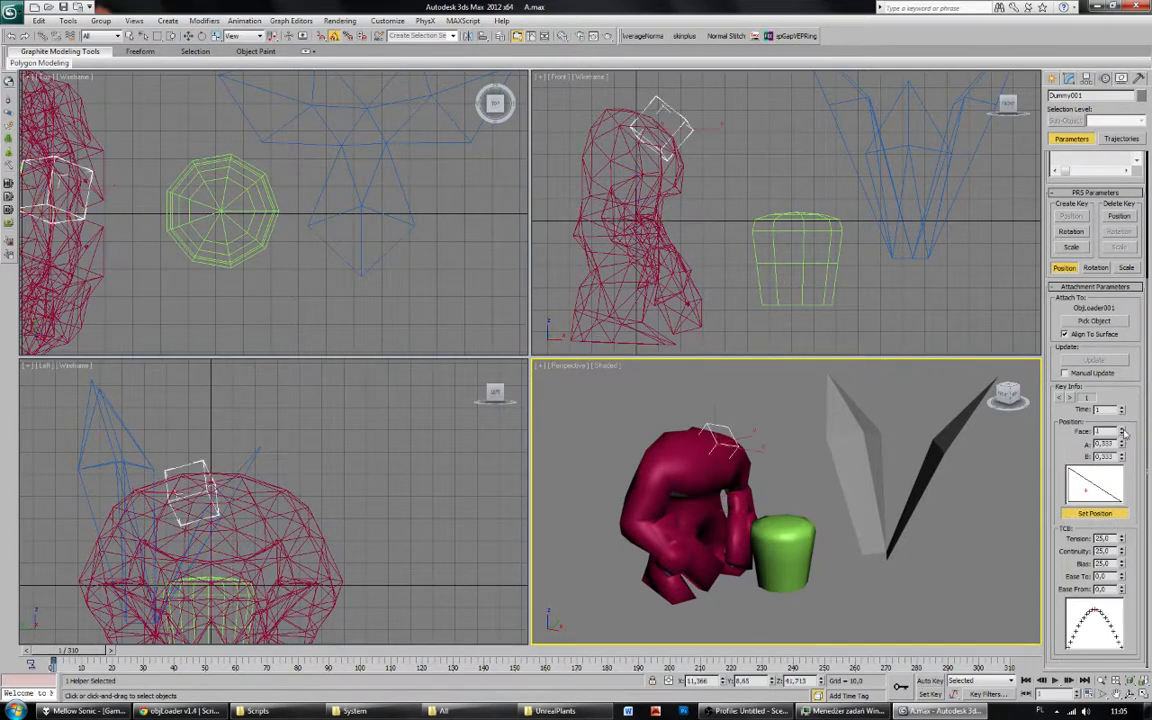
Turn on edged faces in the perspective view and shift the dummy within its face to about A 0.018, B 0.971.
{"action": "middle_click_drag", "start_coordinate": [856, 493], "coordinate": [700, 410], "text": "alt"}
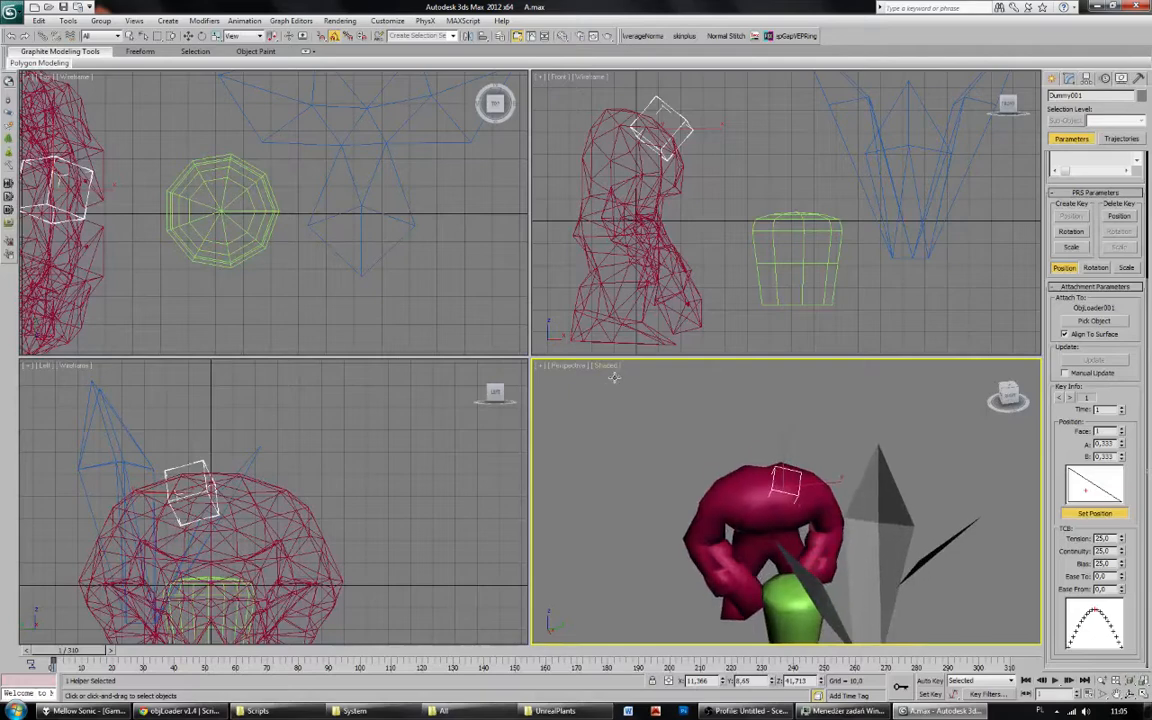
{"action": "left_click", "coordinate": [607, 365]}
{"action": "left_click", "coordinate": [645, 419]}
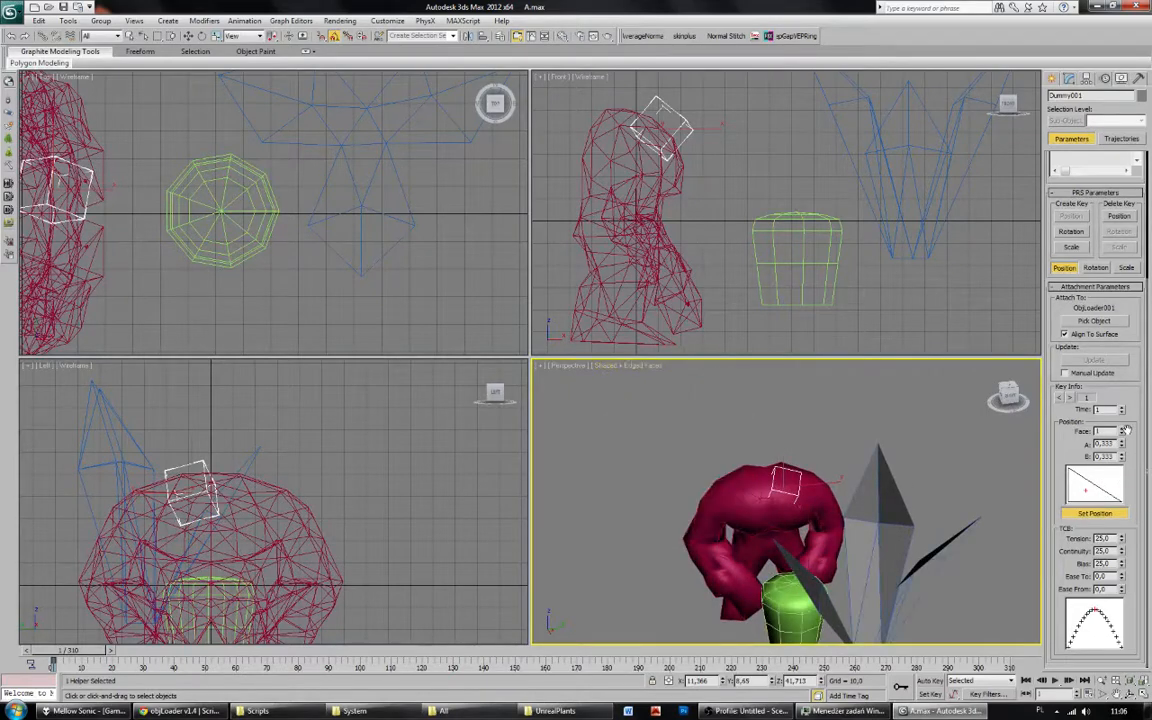
{"action": "left_click_drag", "start_coordinate": [1076, 510], "coordinate": [1069, 501]}
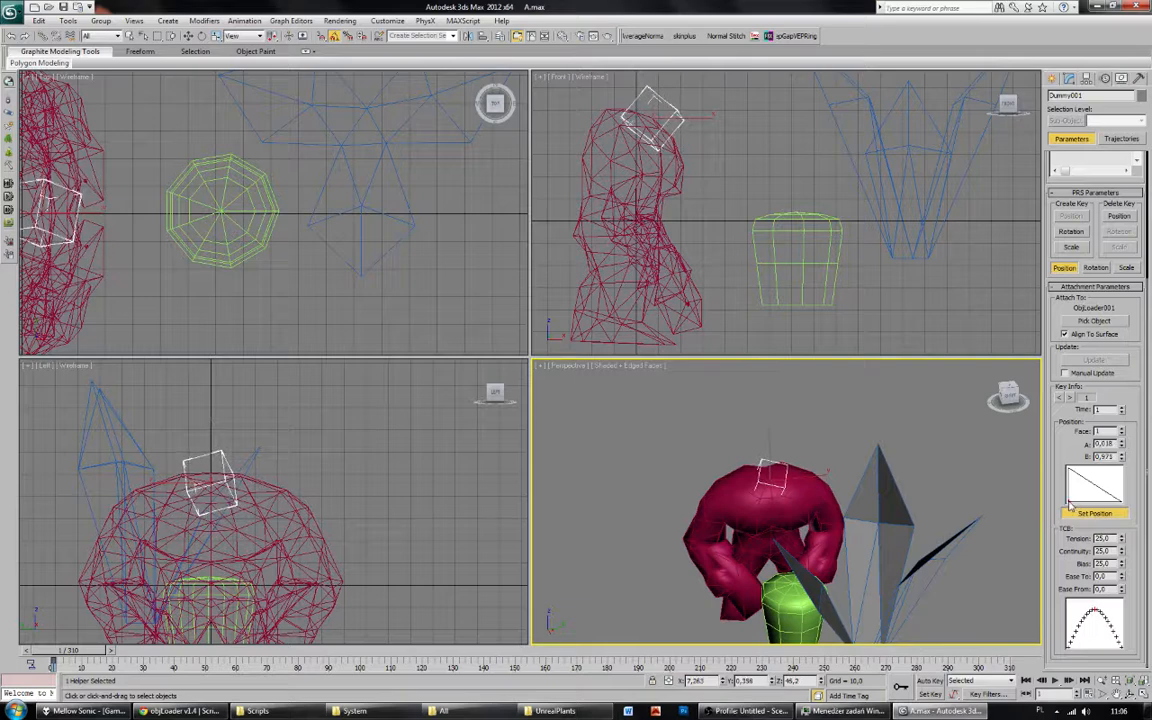
Try the dummy on neighbouring faces of the creature's back, up to face 5, and return it to face 1.
{"action": "scroll", "coordinate": [776, 458], "scroll_direction": "up", "scroll_amount": 3}
{"action": "middle_click_drag", "start_coordinate": [776, 458], "coordinate": [781, 584]}
{"action": "scroll", "coordinate": [770, 590], "scroll_direction": "up", "scroll_amount": 4}
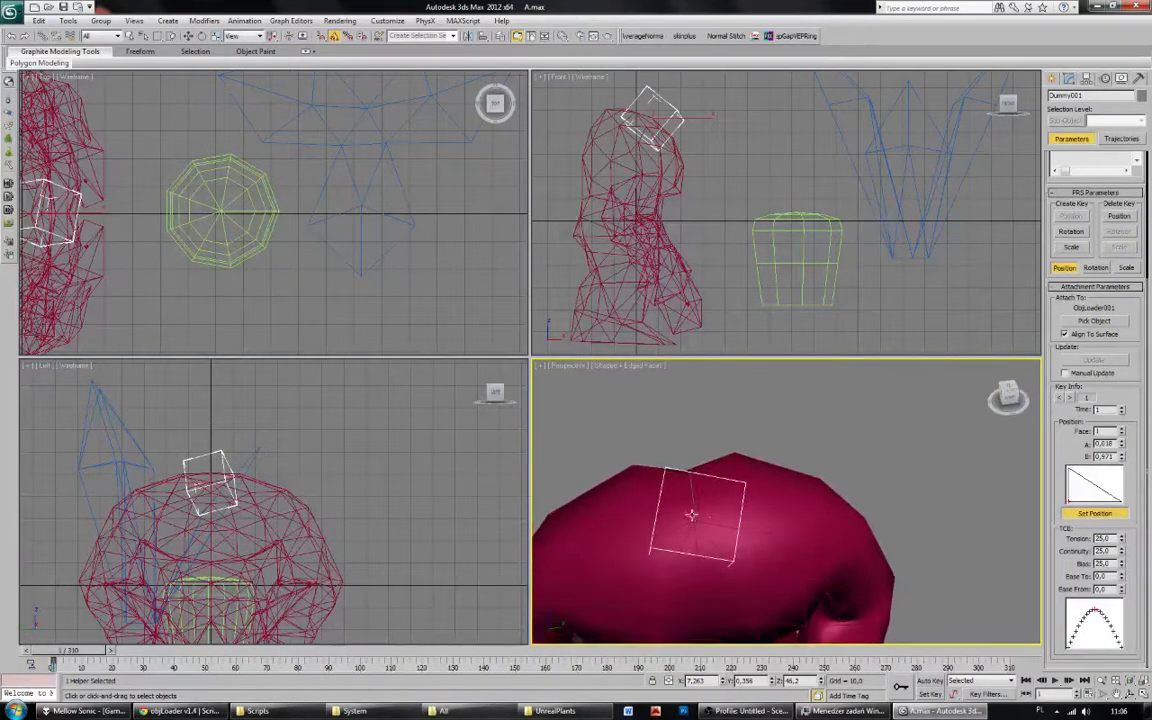
{"action": "left_click", "coordinate": [1121, 429]}
{"action": "left_click", "coordinate": [1121, 429]}
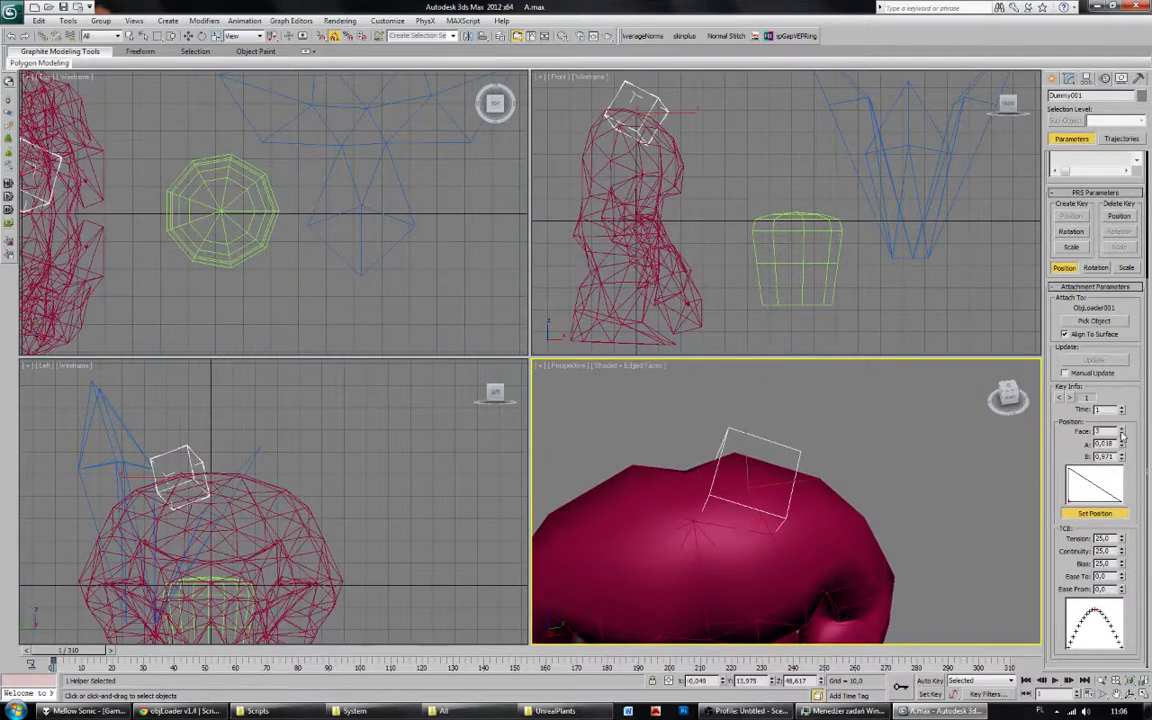
{"action": "left_click", "coordinate": [1121, 430]}
{"action": "left_click", "coordinate": [1121, 430]}
{"action": "left_click", "coordinate": [1121, 430]}
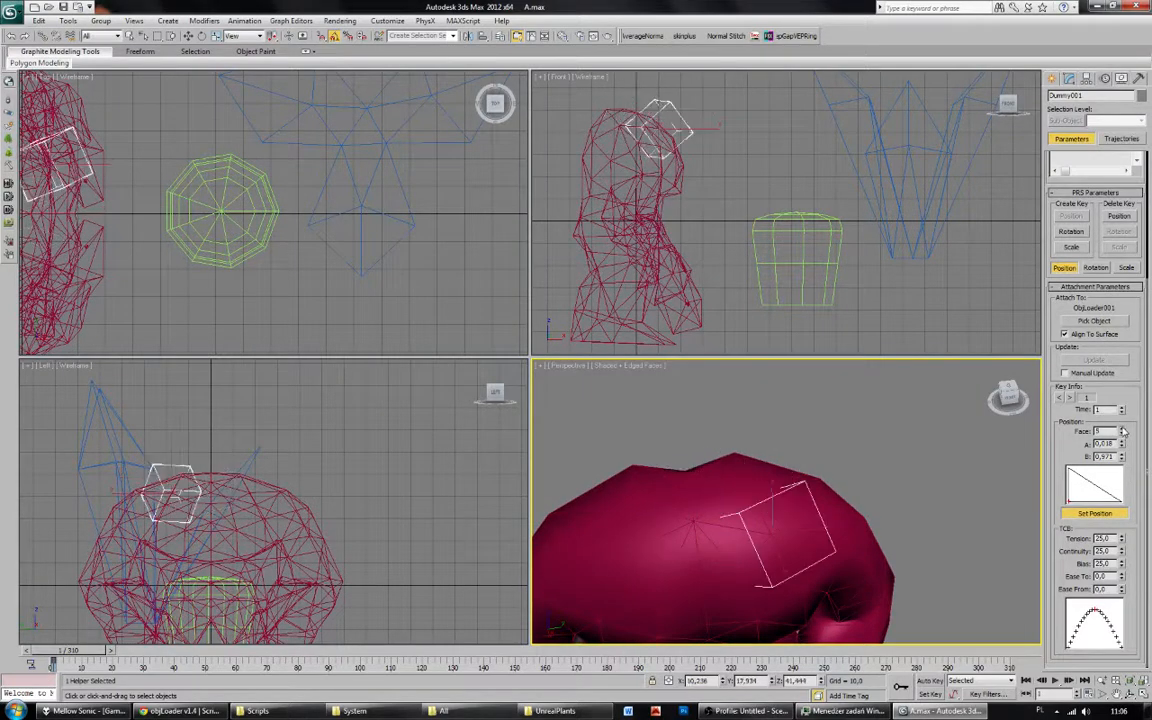
{"action": "left_click", "coordinate": [1121, 430]}
{"action": "left_click", "coordinate": [1121, 430]}
{"action": "left_click", "coordinate": [1121, 430]}
{"action": "left_click", "coordinate": [1121, 431]}
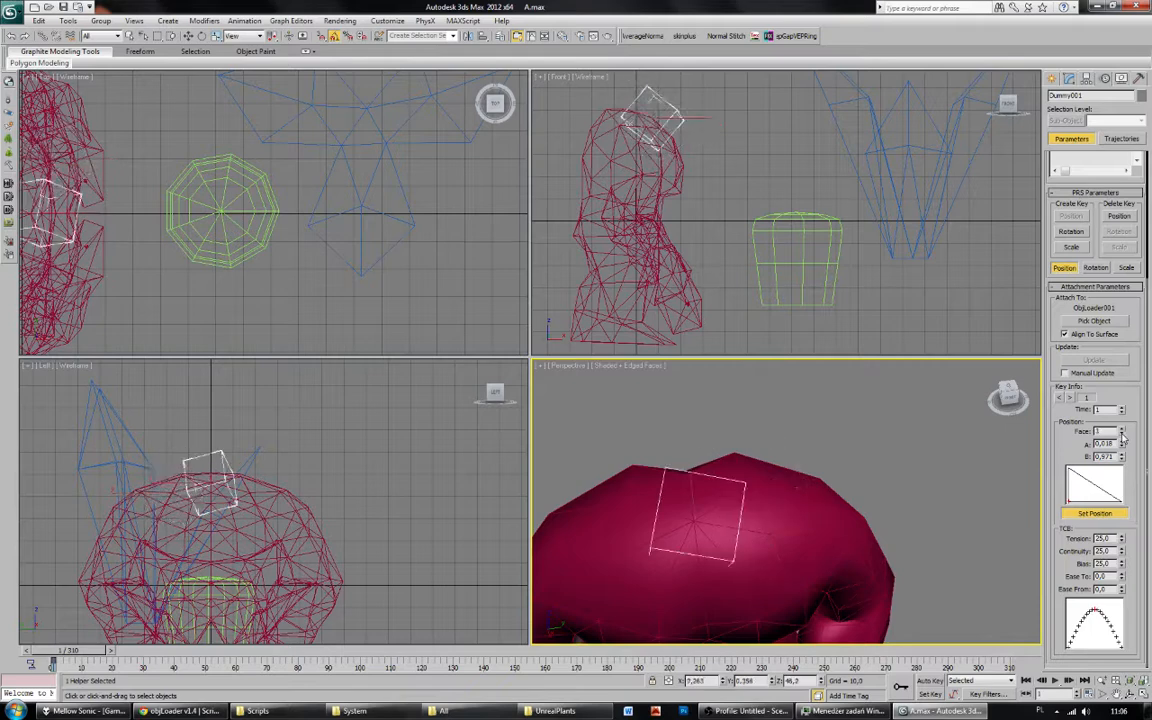
{"action": "left_click", "coordinate": [1121, 430]}
{"action": "left_click", "coordinate": [1121, 434]}
Leave attachment positioning and scrub the animation back to frame 0 to examine how the dummy follows the creature.
{"action": "key", "text": "w"}
{"action": "scroll", "coordinate": [805, 489], "scroll_direction": "down", "scroll_amount": 8}
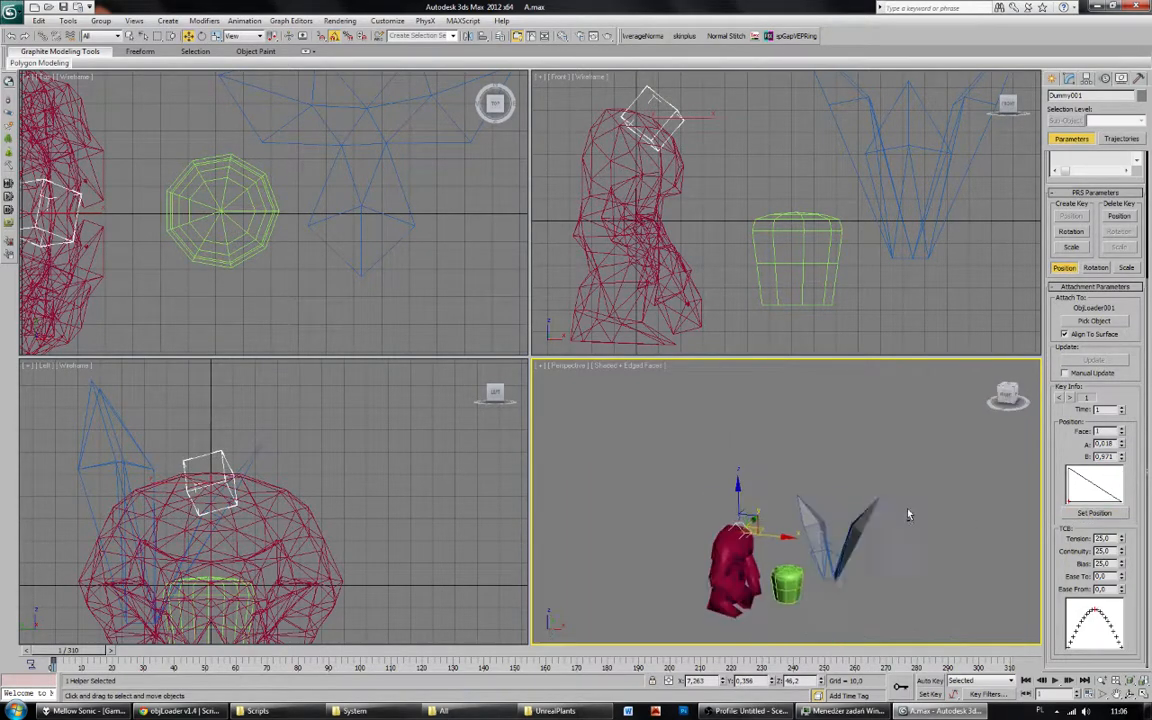
{"action": "left_click_drag", "start_coordinate": [87, 656], "coordinate": [62, 655]}
Attach the plant's leaves to the pot's Editable Poly and switch to the Element level.
{"action": "left_click", "coordinate": [814, 586]}
{"action": "left_click", "coordinate": [1066, 78]}
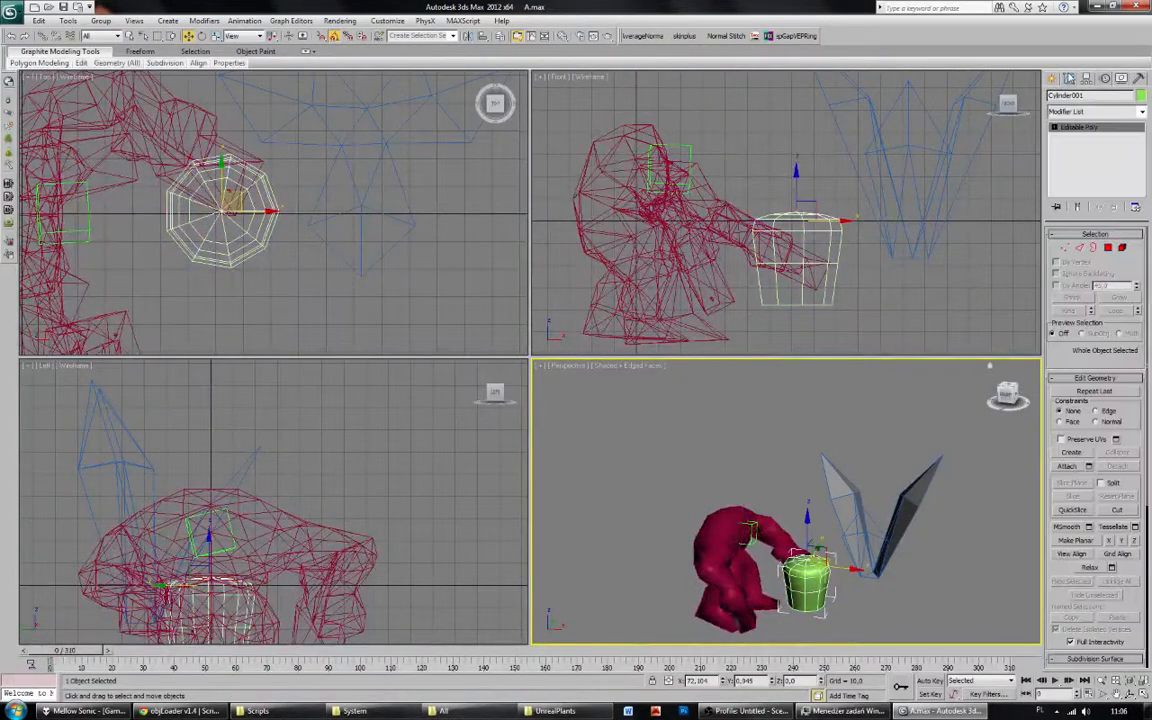
{"action": "left_click", "coordinate": [1068, 467]}
{"action": "left_click", "coordinate": [933, 205]}
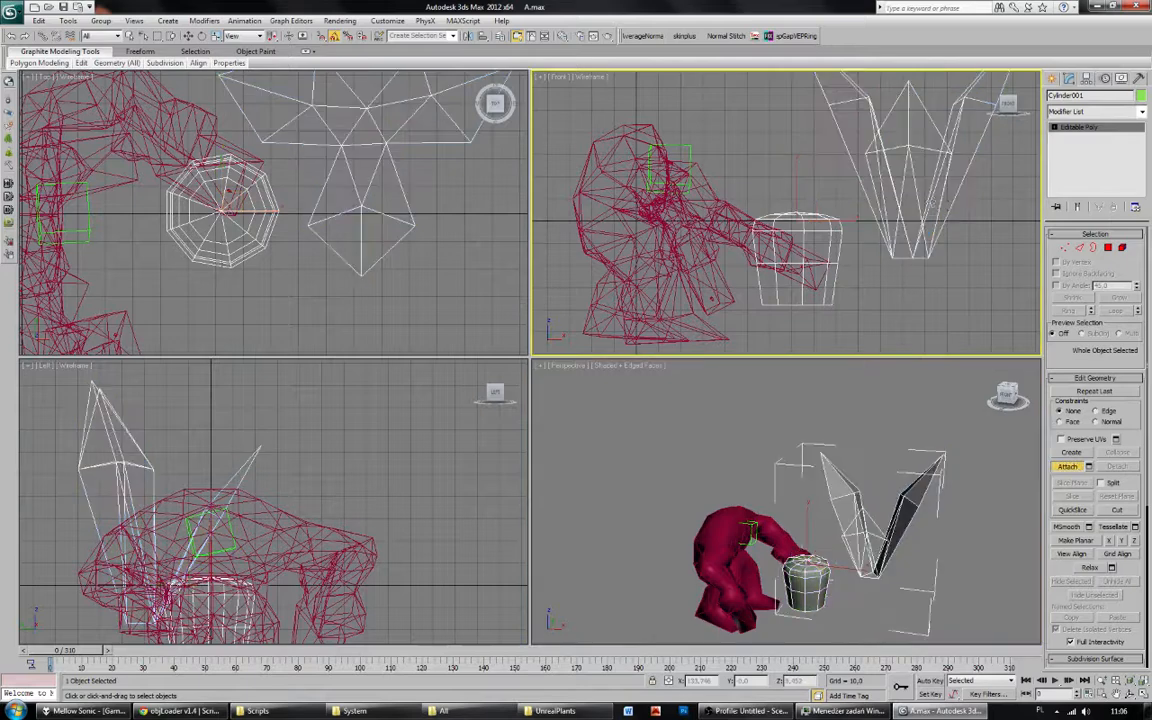
{"action": "left_click", "coordinate": [1122, 247]}
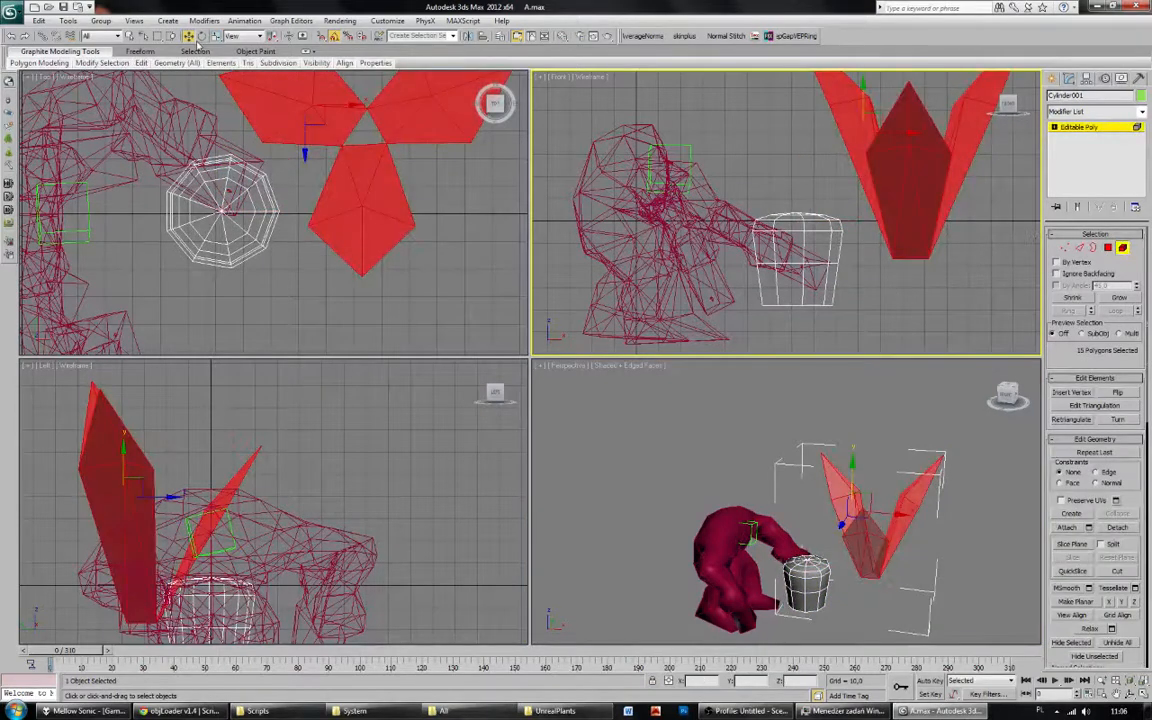
{"action": "left_click", "coordinate": [308, 115]}
{"action": "middle_click_drag", "start_coordinate": [308, 116], "coordinate": [309, 145]}
{"action": "left_click_drag", "start_coordinate": [315, 128], "coordinate": [345, 193]}
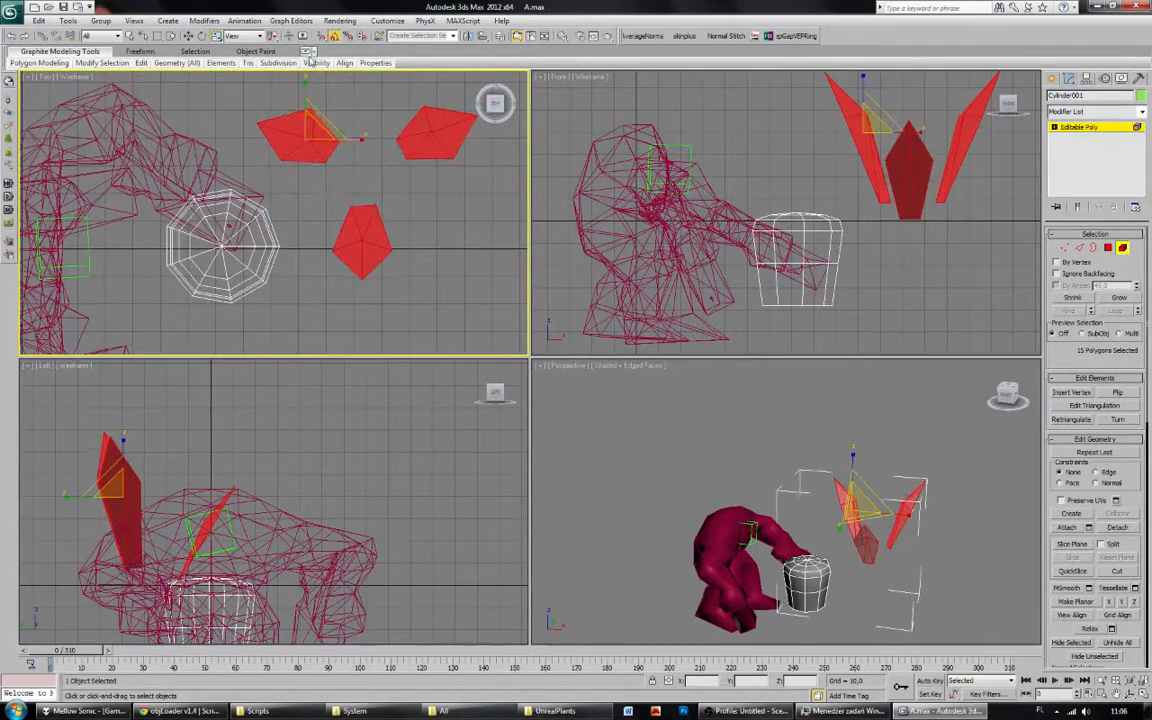
{"action": "key", "text": "ctrl+z"}
Scale the three leaves down around their shared selection center and move them onto the top of the pot.
{"action": "left_click_drag", "start_coordinate": [273, 37], "coordinate": [276, 60]}
{"action": "left_click_drag", "start_coordinate": [374, 155], "coordinate": [396, 226]}
{"action": "left_click", "coordinate": [189, 37]}
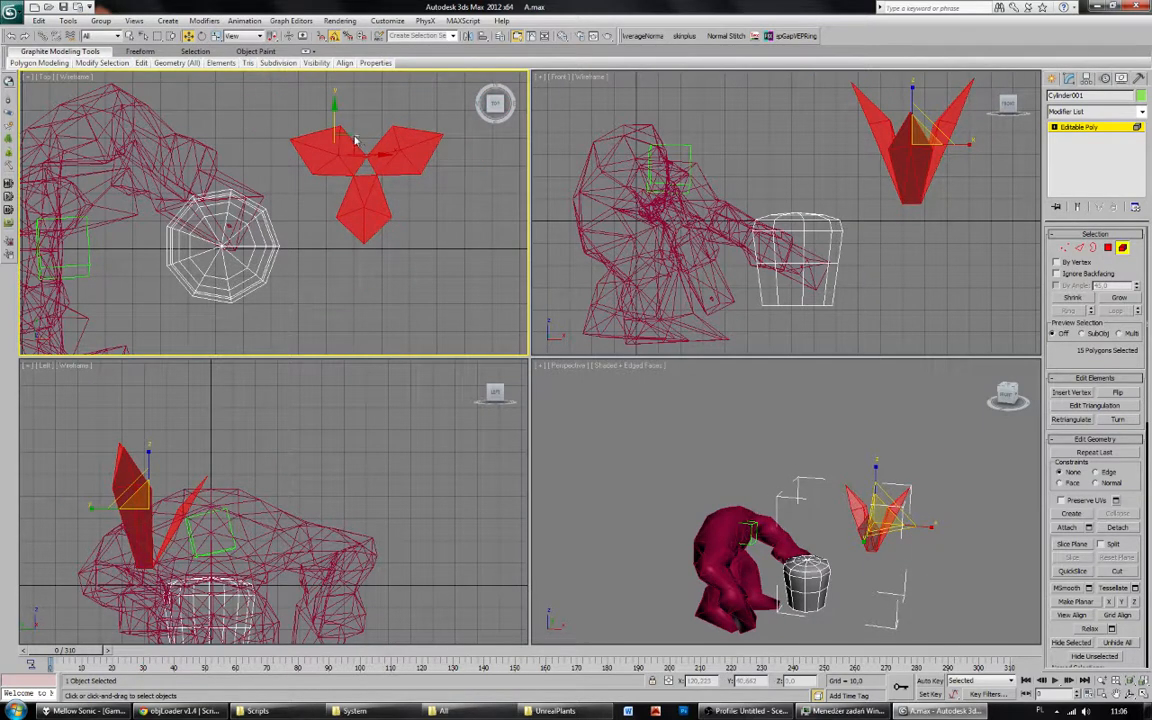
{"action": "left_click", "coordinate": [355, 140]}
{"action": "key", "text": "ctrl+z"}
{"action": "left_click_drag", "start_coordinate": [354, 136], "coordinate": [211, 212]}
{"action": "middle_click_drag", "start_coordinate": [779, 114], "coordinate": [783, 114]}
{"action": "left_click_drag", "start_coordinate": [776, 102], "coordinate": [778, 115]}
{"action": "left_click", "coordinate": [1098, 129]}
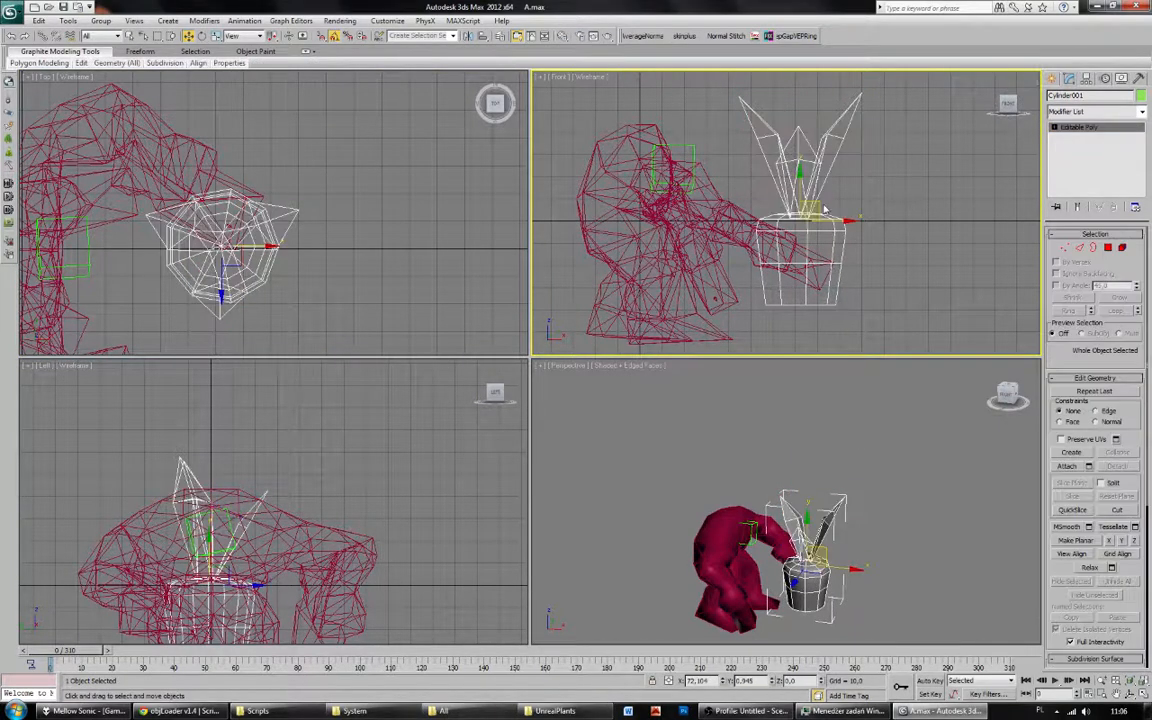
At frame 1, rotate the potted plant 45° about Y and place it on the creature's back over the dummy.
{"action": "left_click_drag", "start_coordinate": [825, 208], "coordinate": [782, 143]}
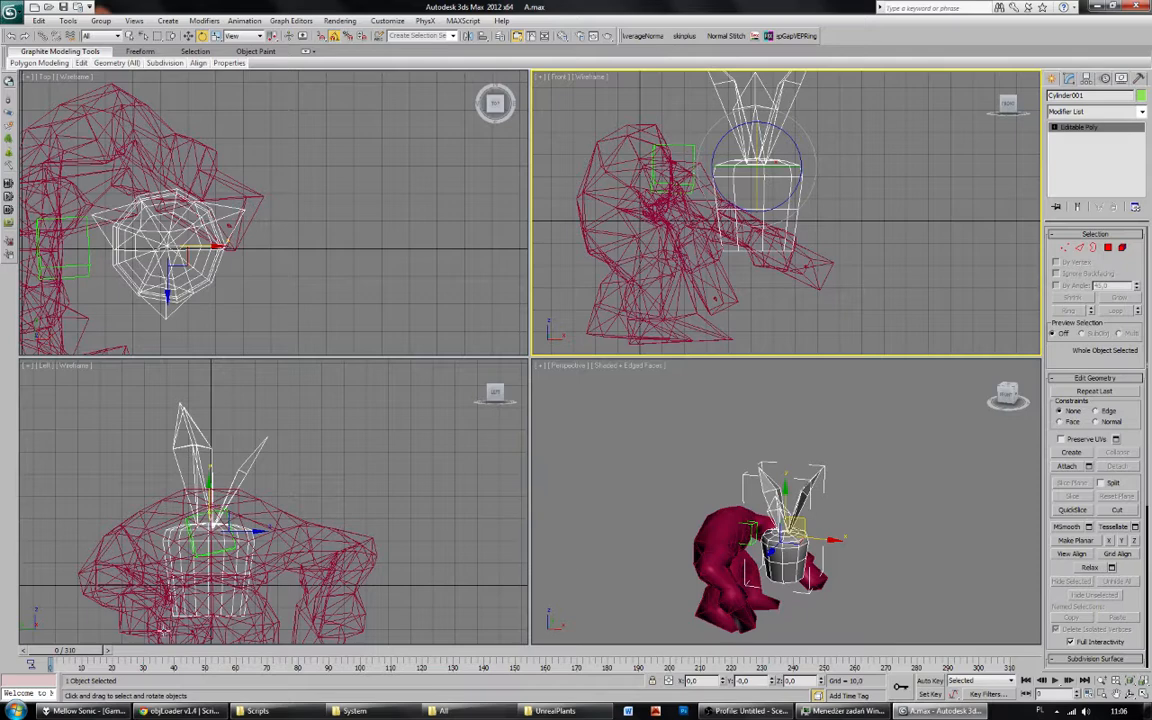
{"action": "left_click", "coordinate": [108, 652]}
{"action": "middle_click_drag", "start_coordinate": [900, 218], "coordinate": [854, 175]}
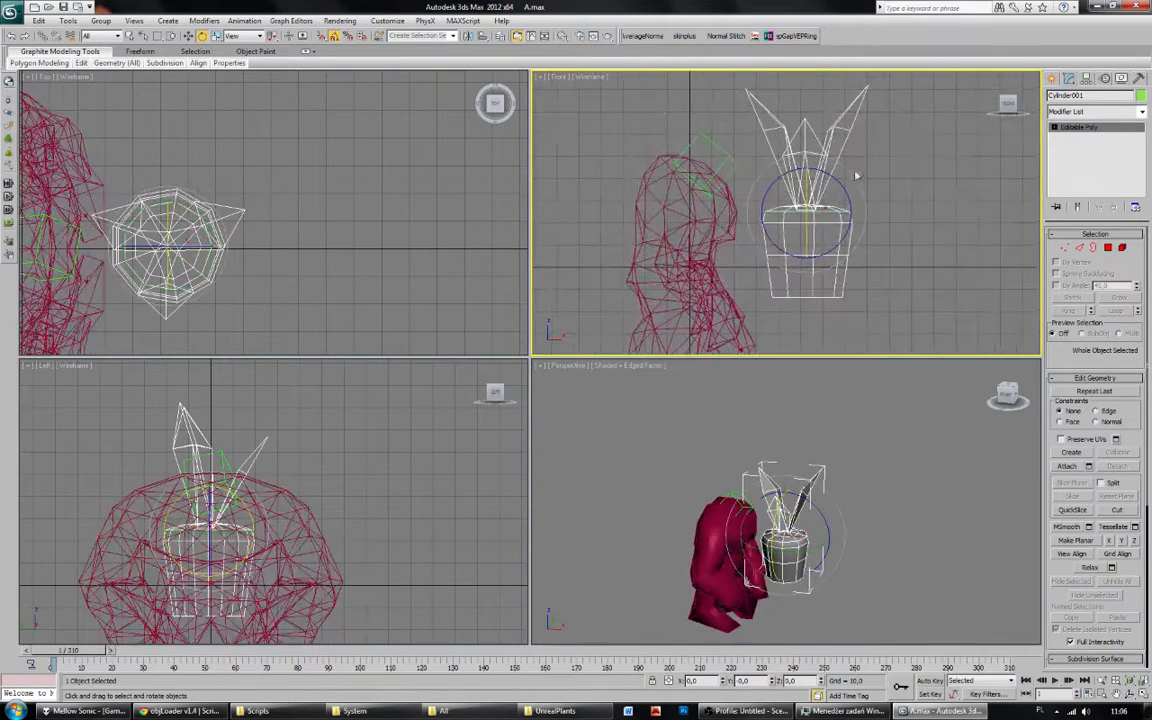
{"action": "left_click_drag", "start_coordinate": [843, 196], "coordinate": [845, 250]}
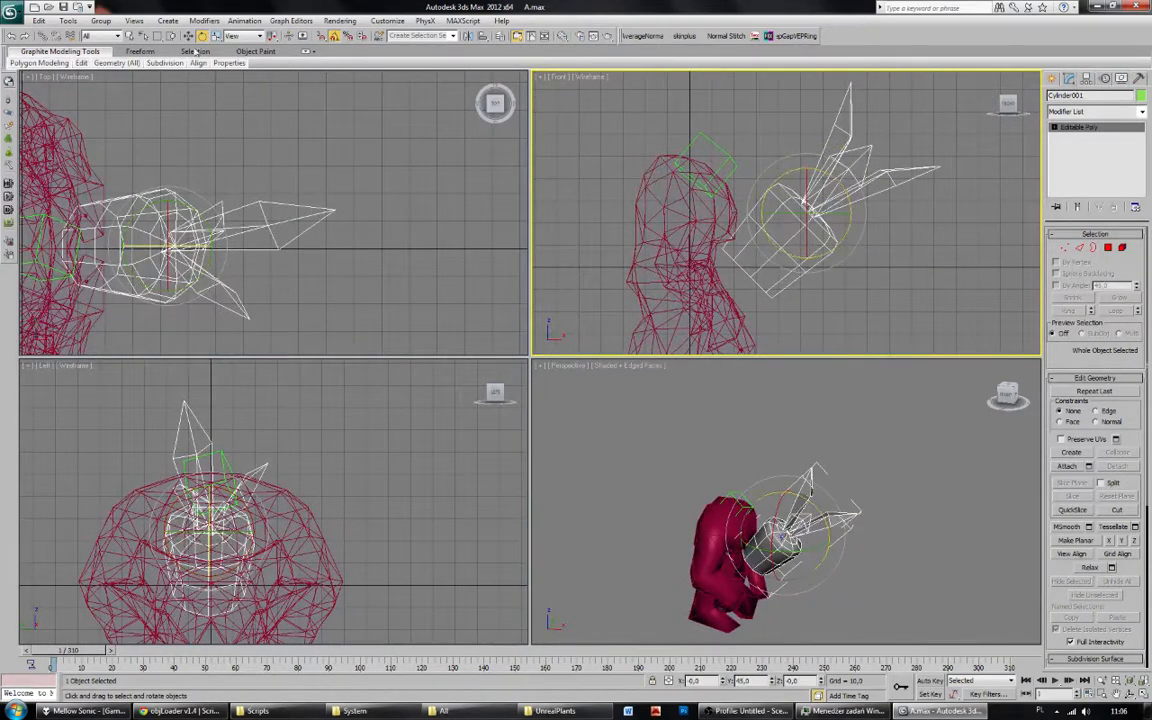
{"action": "key", "text": "w"}
{"action": "left_click_drag", "start_coordinate": [826, 204], "coordinate": [773, 116]}
{"action": "middle_click_drag", "start_coordinate": [760, 525], "coordinate": [800, 545], "text": "alt"}
{"action": "scroll", "coordinate": [794, 521], "scroll_direction": "up", "scroll_amount": 5}
{"action": "scroll", "coordinate": [794, 521], "scroll_direction": "down", "scroll_amount": 5}
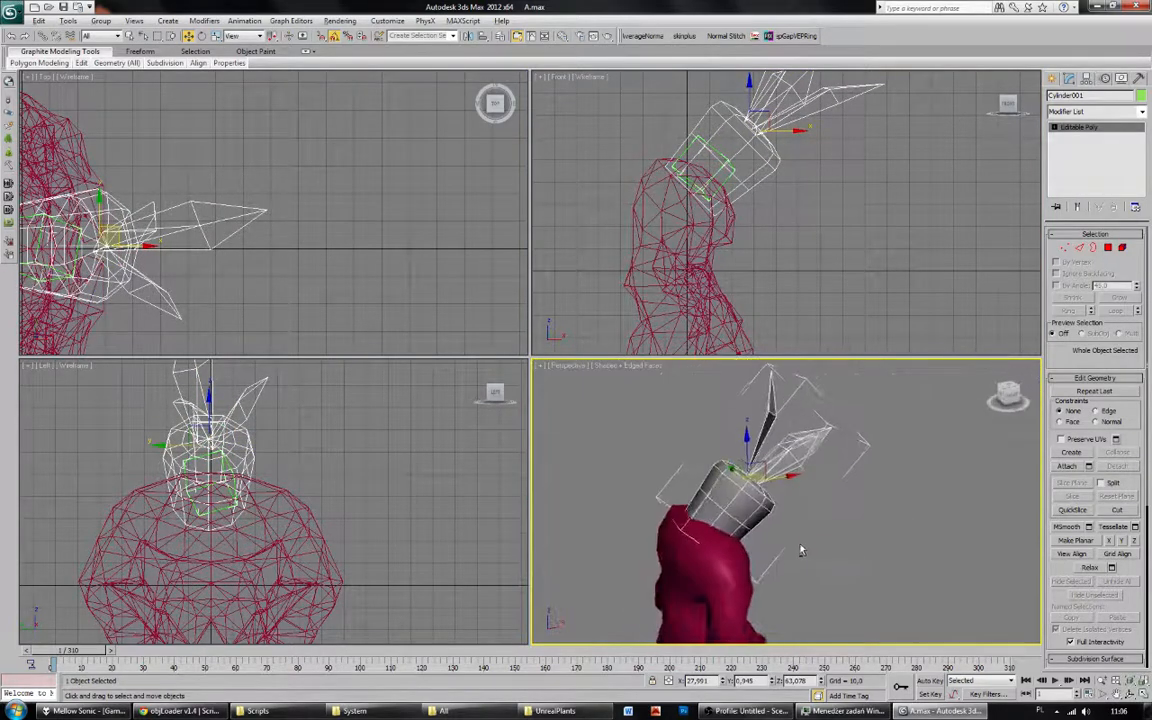
Assign the material in the first sample slot to all objects in the scene.
{"action": "key", "text": "ctrl+a"}
{"action": "left_click", "coordinate": [562, 37]}
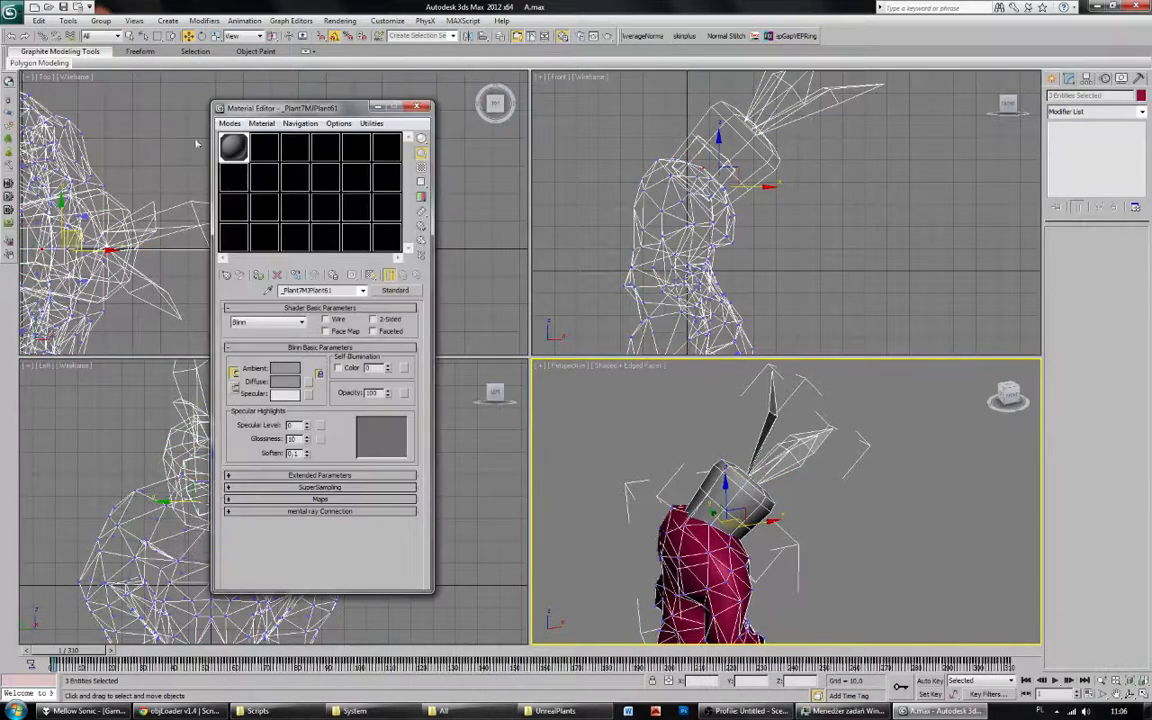
{"action": "left_click", "coordinate": [256, 275]}
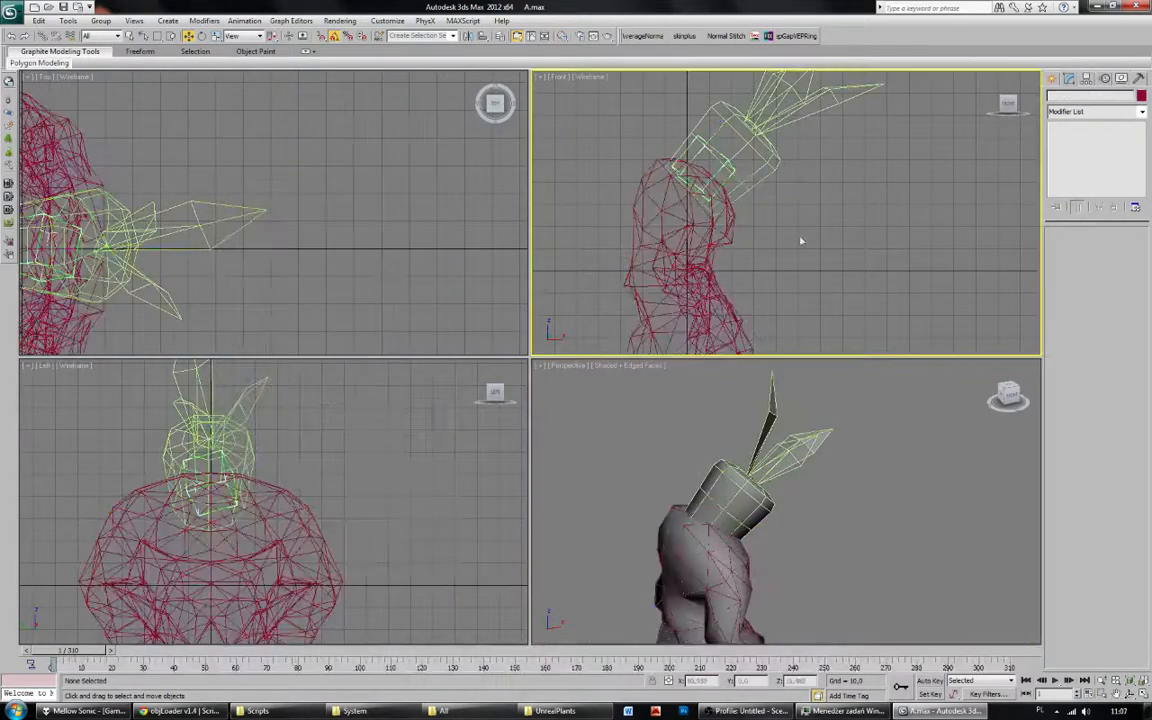
Link the potted plant to the dummy as its parent and clear the selection.
{"action": "key", "text": "f"}
{"action": "left_click", "coordinate": [760, 148]}
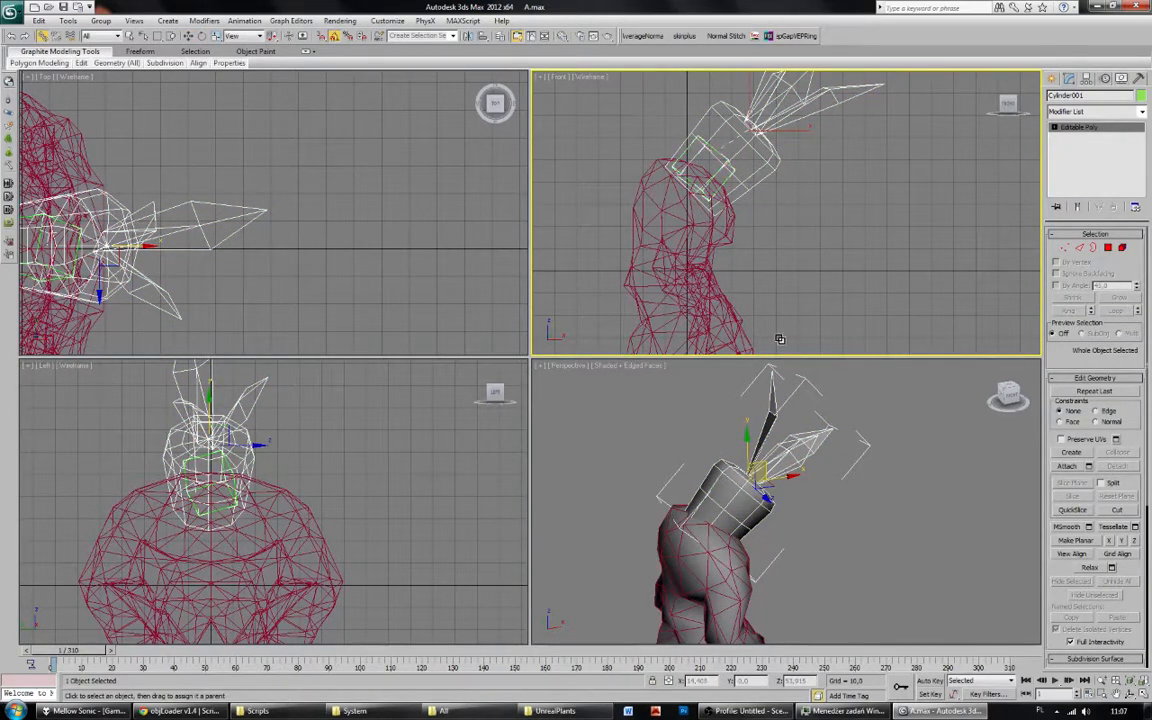
{"action": "middle_click_drag", "start_coordinate": [790, 430], "coordinate": [873, 519], "text": "alt"}
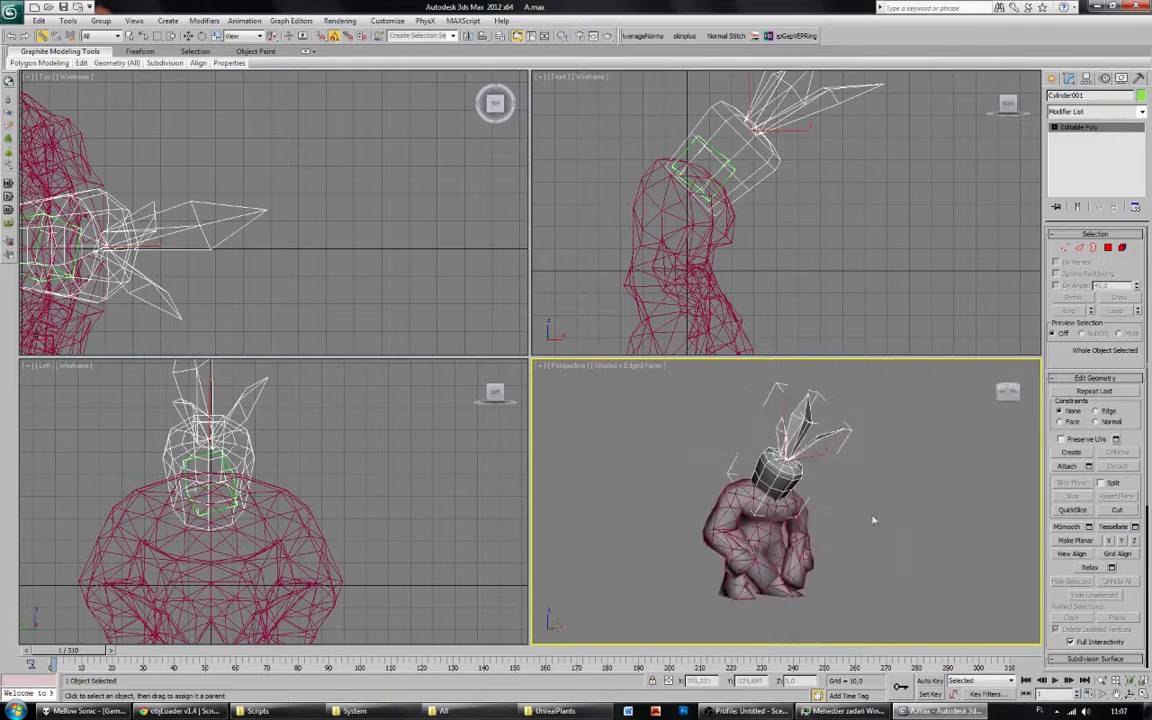
{"action": "left_click", "coordinate": [873, 519]}
Play the animation to examine how the plant follows the creature, then return to frame 1.
{"action": "left_click", "coordinate": [1055, 680]}
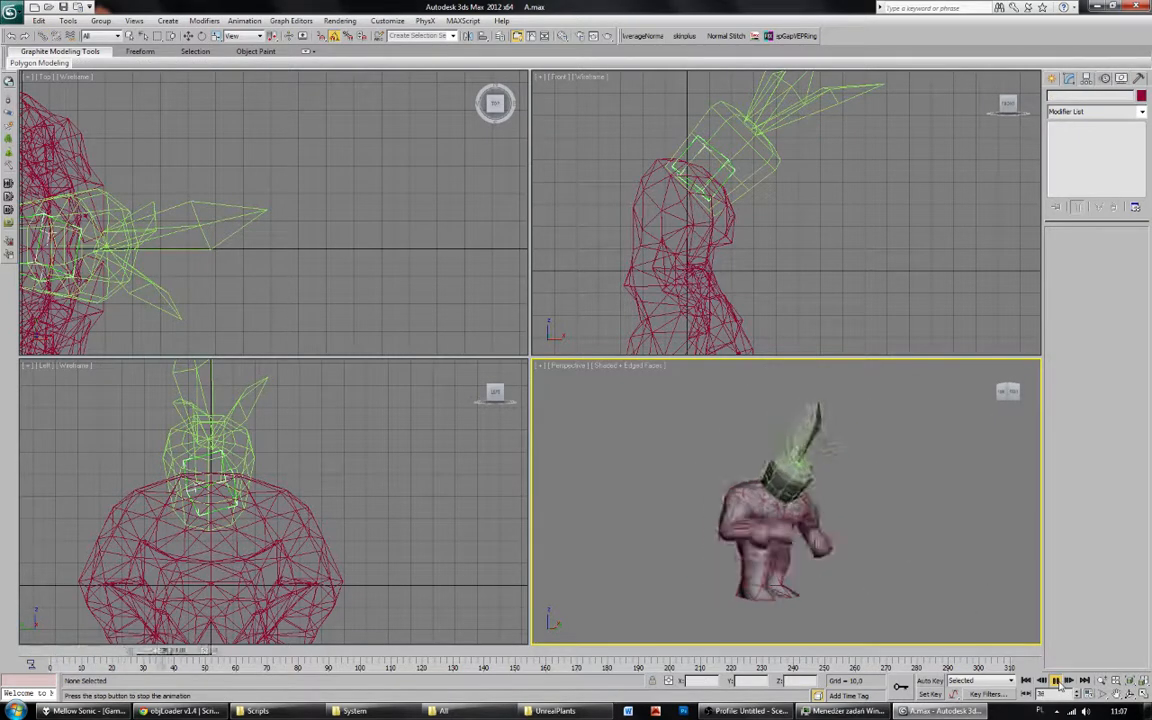
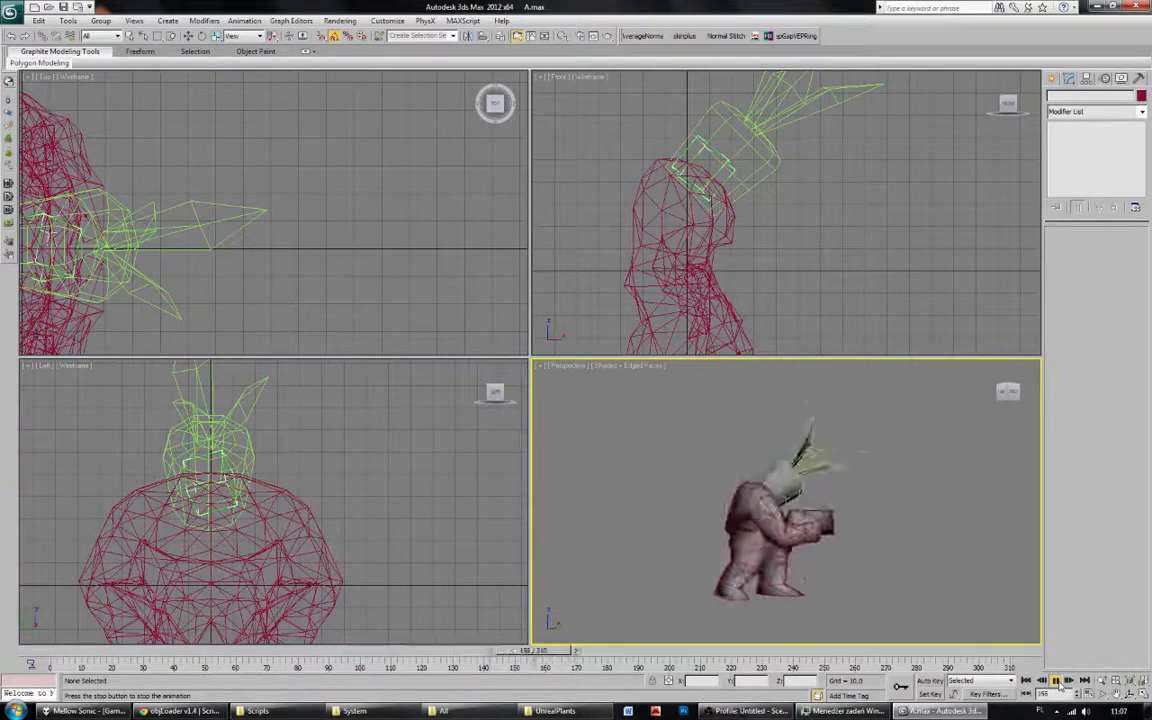
{"action": "left_click", "coordinate": [1055, 680]}
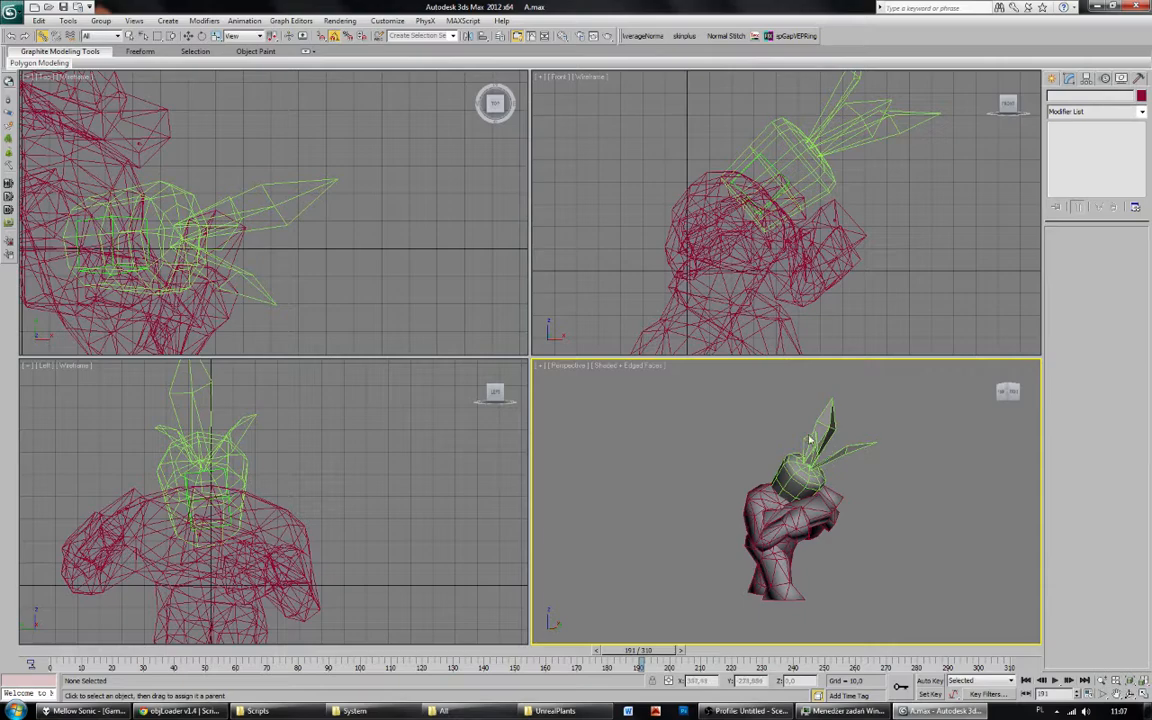
{"action": "left_click_drag", "start_coordinate": [675, 651], "coordinate": [67, 640]}
{"action": "left_click", "coordinate": [42, 35]}
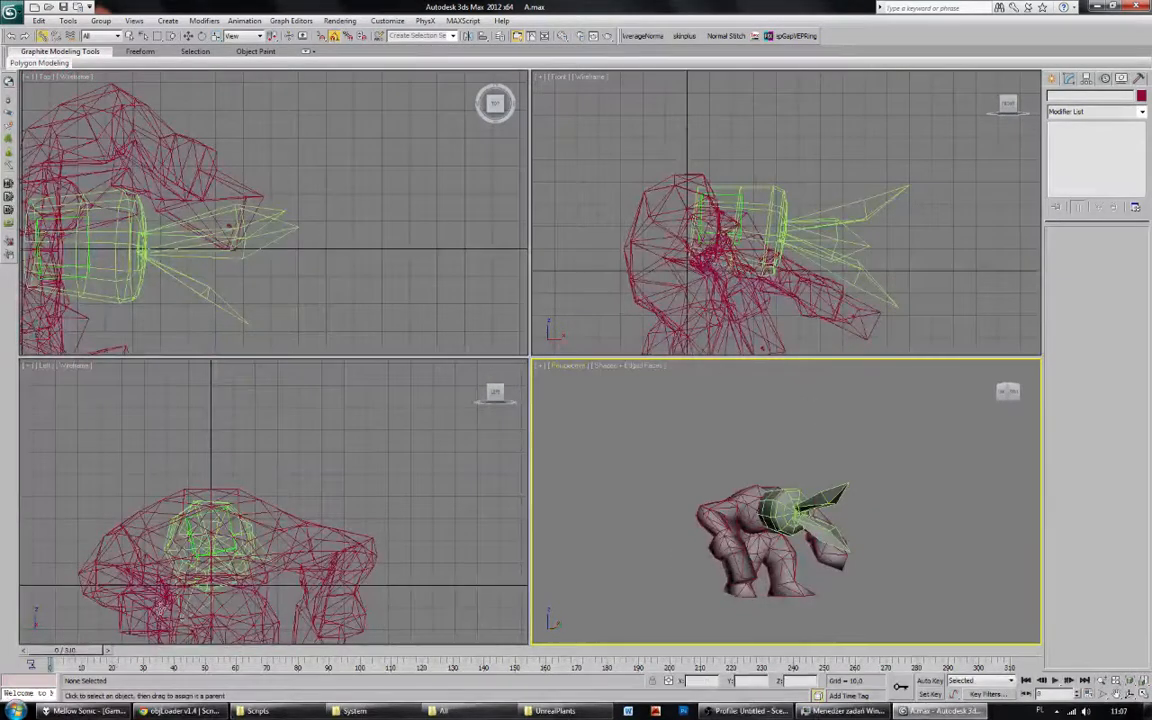
{"action": "left_click", "coordinate": [109, 651]}
Scale the plant's three leaf elements up, reseat them on the top of the tilted pot and leave Element level.
{"action": "left_click", "coordinate": [760, 200]}
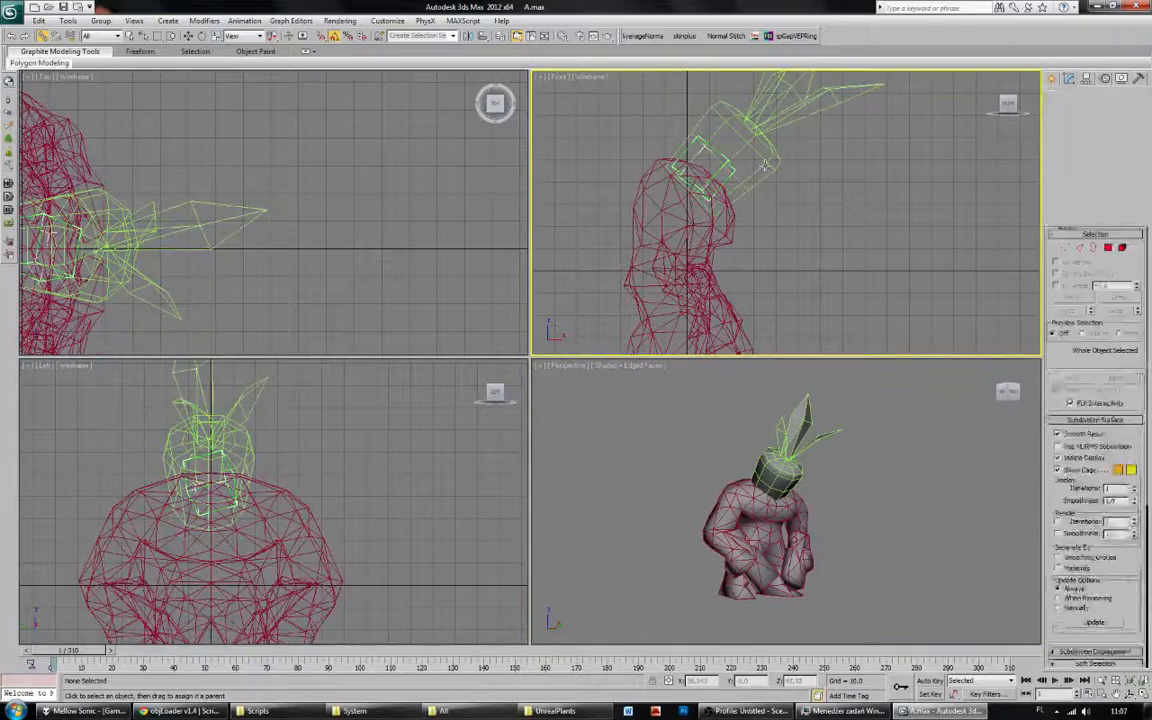
{"action": "middle_click_drag", "start_coordinate": [860, 230], "coordinate": [787, 277], "text": "alt"}
{"action": "left_click", "coordinate": [1122, 248]}
{"action": "middle_click_drag", "start_coordinate": [1004, 129], "coordinate": [975, 186]}
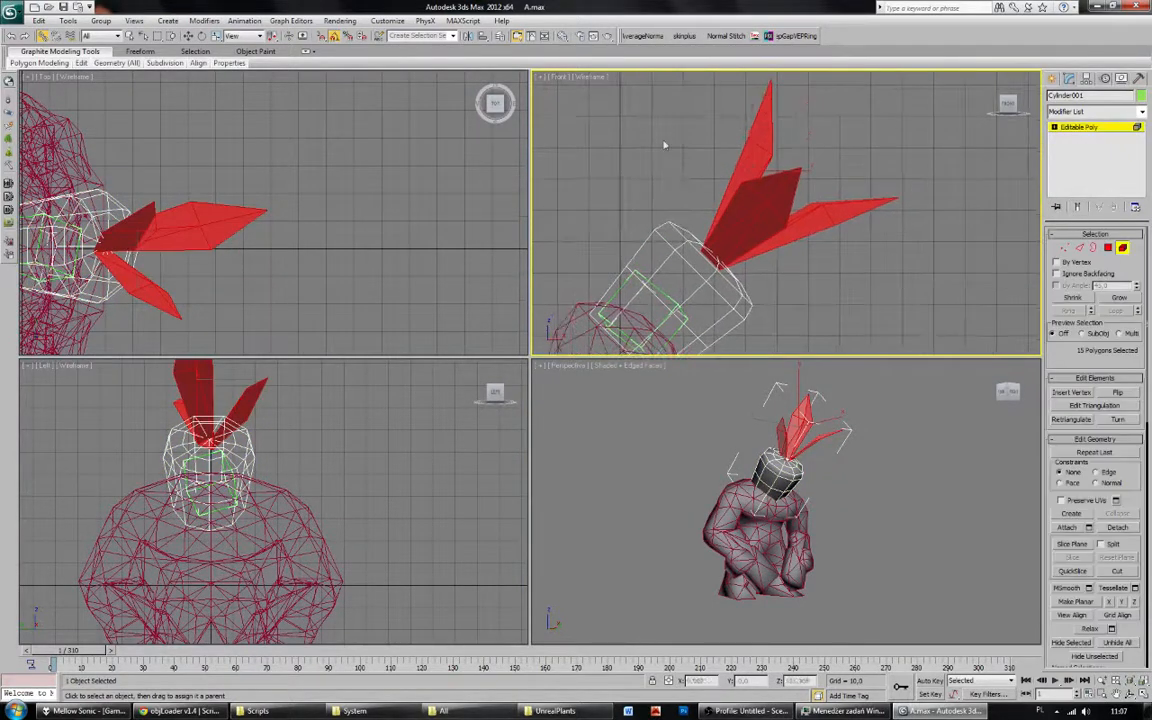
{"action": "left_click", "coordinate": [215, 37]}
{"action": "mouse_move", "coordinate": [790, 195]}
{"action": "left_mouse_down"}
{"action": "mouse_move", "coordinate": [800, 172]}
{"action": "mouse_move", "coordinate": [788, 200]}
{"action": "mouse_move", "coordinate": [788, 190]}
{"action": "left_mouse_up"}
{"action": "left_click", "coordinate": [188, 36]}
{"action": "middle_click_drag", "start_coordinate": [786, 171], "coordinate": [783, 167]}
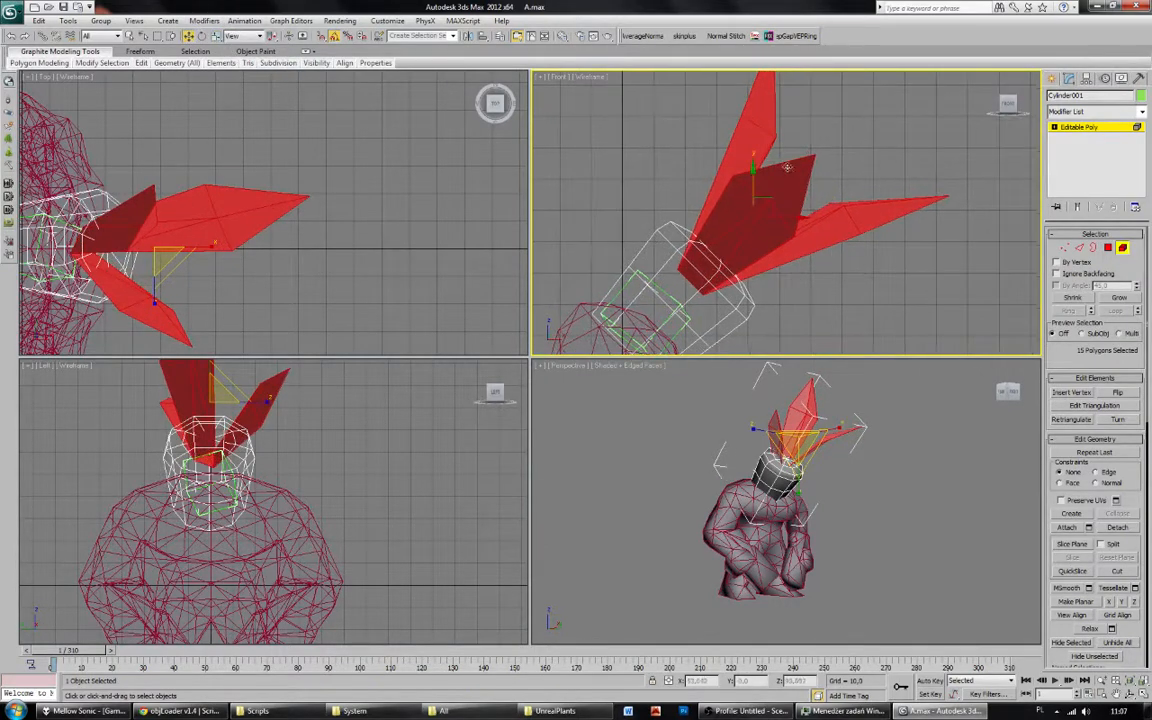
{"action": "left_click_drag", "start_coordinate": [769, 202], "coordinate": [790, 185]}
{"action": "left_click", "coordinate": [1123, 248]}
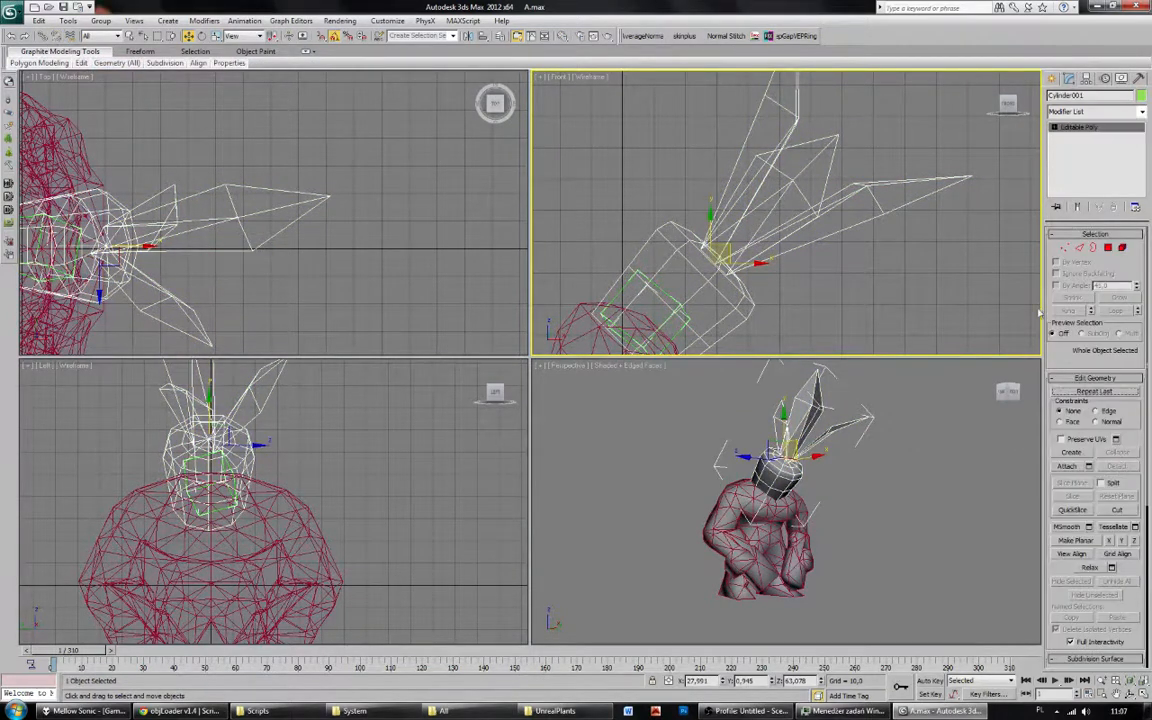
Select the dummy on the creature's back and save the scene.
{"action": "left_click", "coordinate": [866, 293]}
{"action": "middle_click_drag", "start_coordinate": [668, 292], "coordinate": [692, 239]}
{"action": "left_click", "coordinate": [694, 245]}
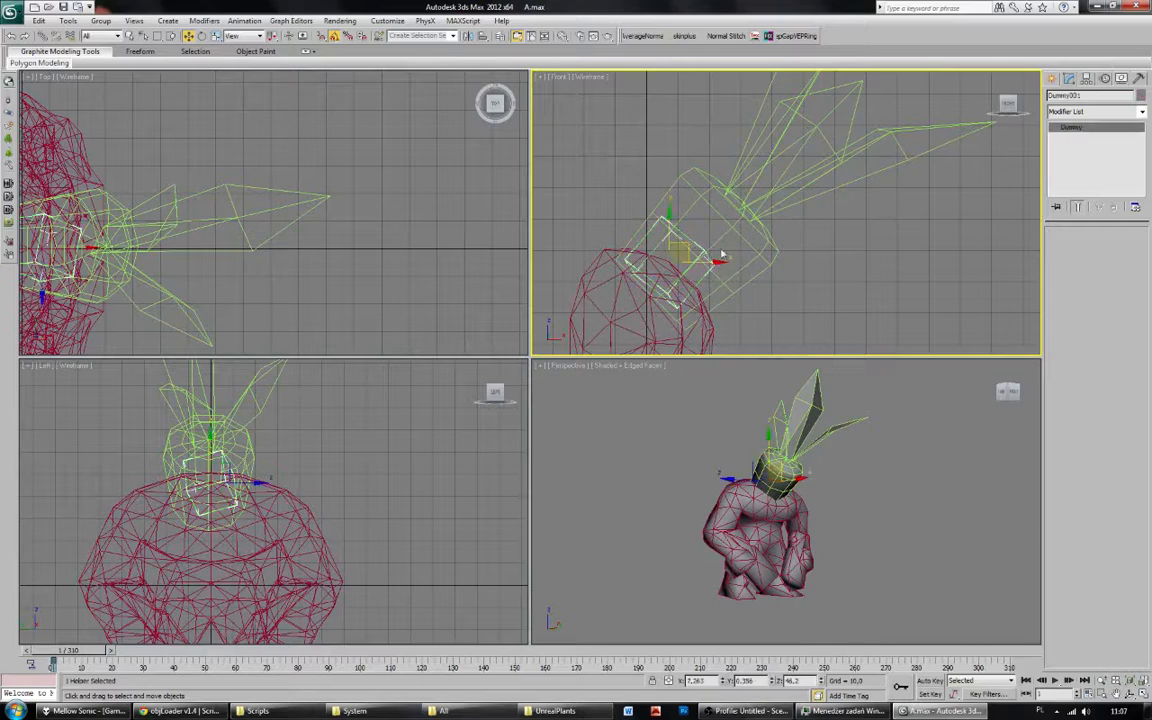
{"action": "middle_click_drag", "start_coordinate": [849, 276], "coordinate": [845, 296]}
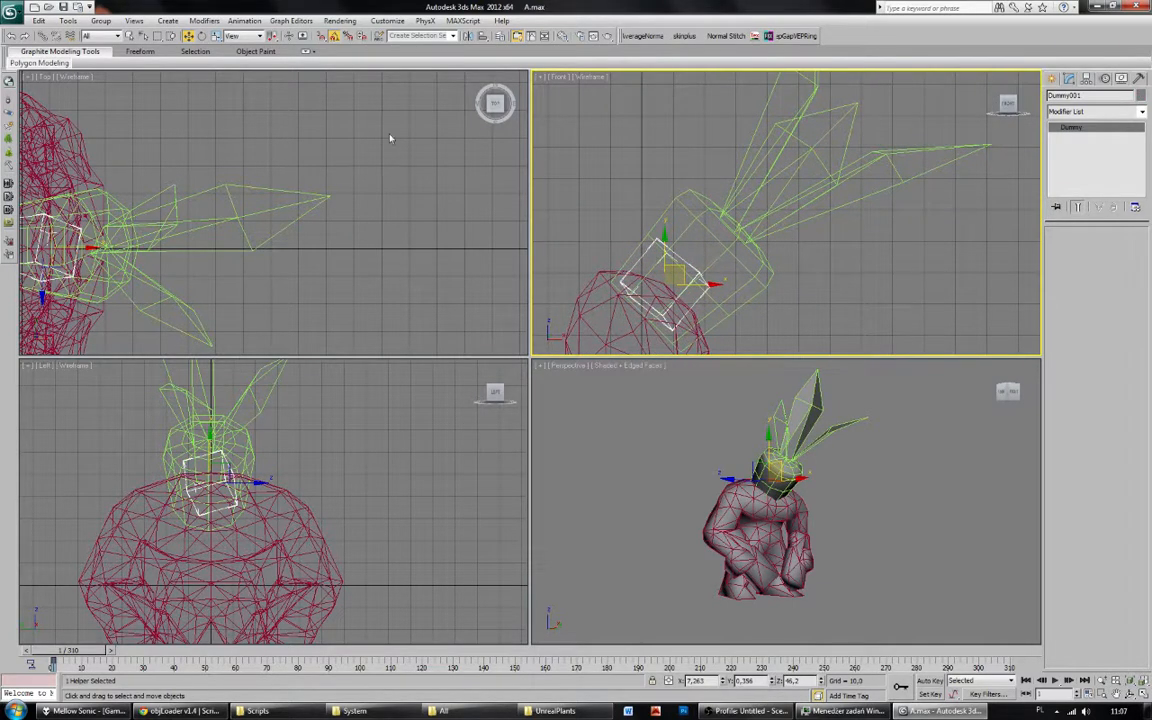
{"action": "left_click", "coordinate": [12, 12]}
{"action": "left_click", "coordinate": [52, 117]}
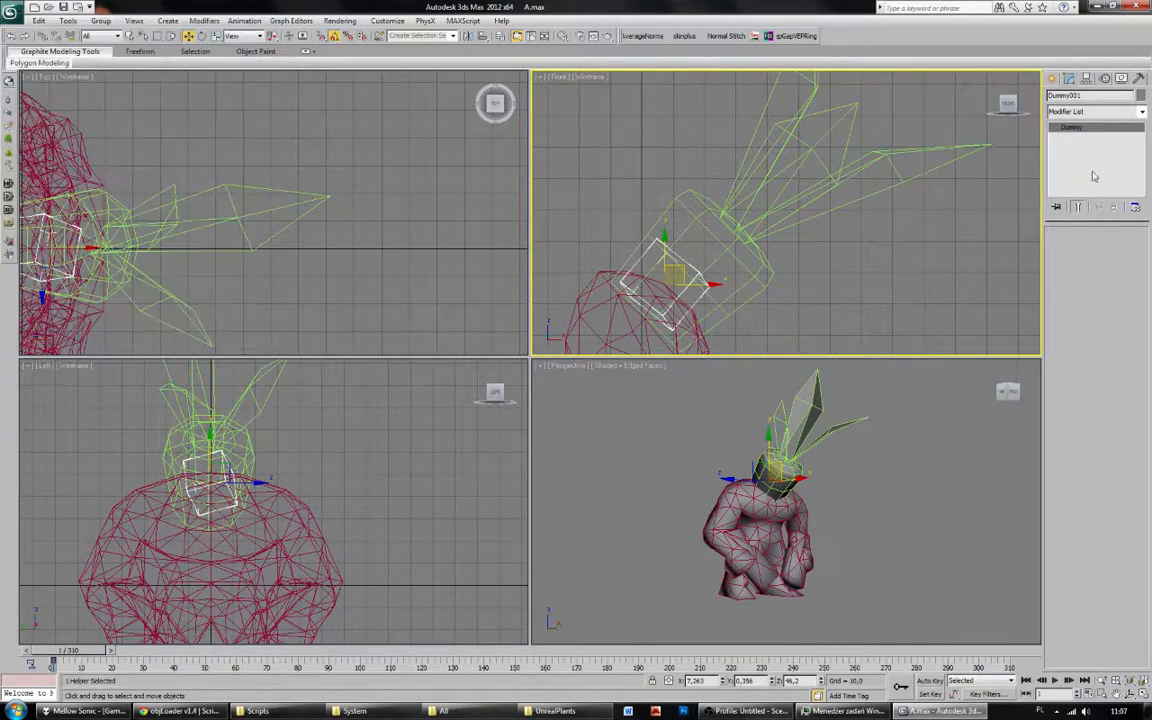
Try drawing a 0.1-wide bone chain from the dummy through the pot into the lowest leaf, and undo it.
{"action": "left_click", "coordinate": [1051, 78]}
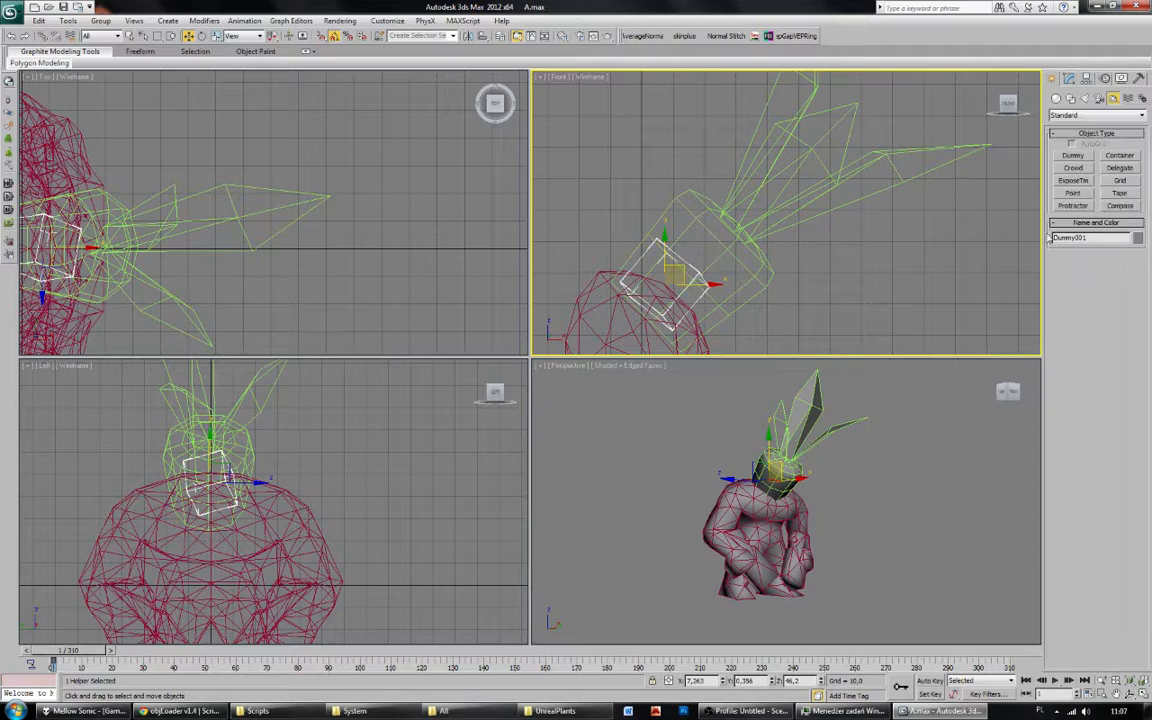
{"action": "left_click", "coordinate": [1143, 99]}
{"action": "middle_click_drag", "start_coordinate": [339, 428], "coordinate": [374, 455]}
{"action": "left_click", "coordinate": [687, 297]}
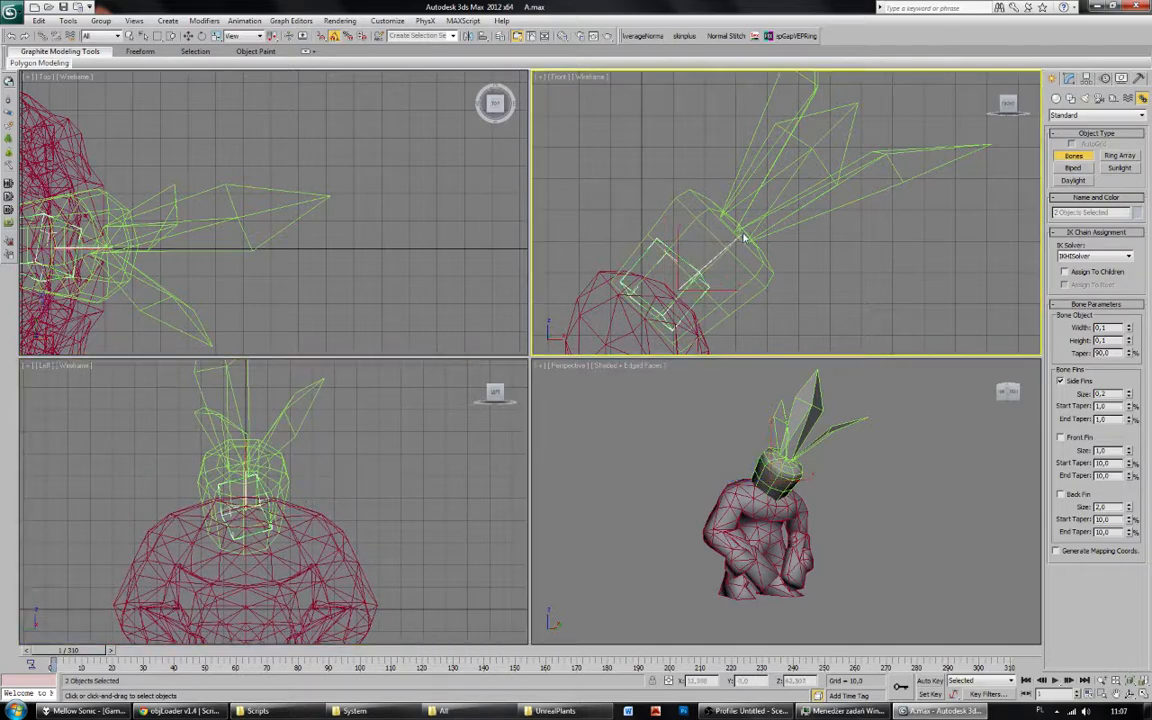
{"action": "left_click", "coordinate": [743, 238]}
{"action": "left_click", "coordinate": [893, 170]}
{"action": "right_click", "coordinate": [893, 170]}
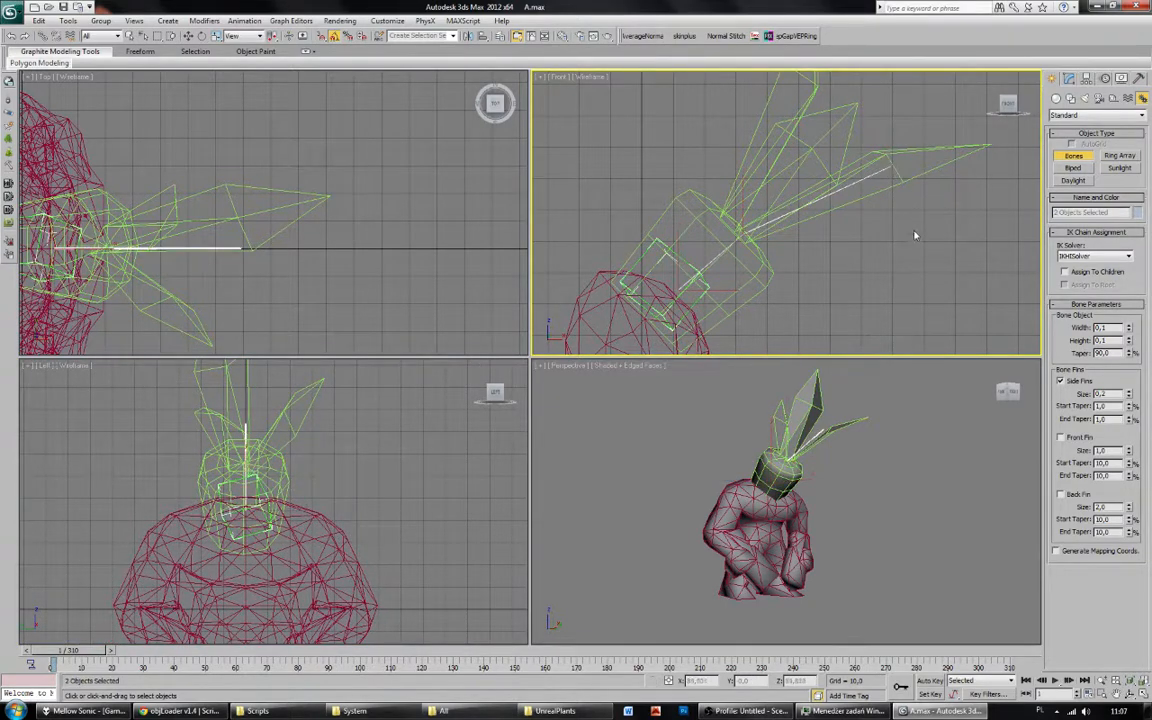
{"action": "key", "text": "ctrl+z"}
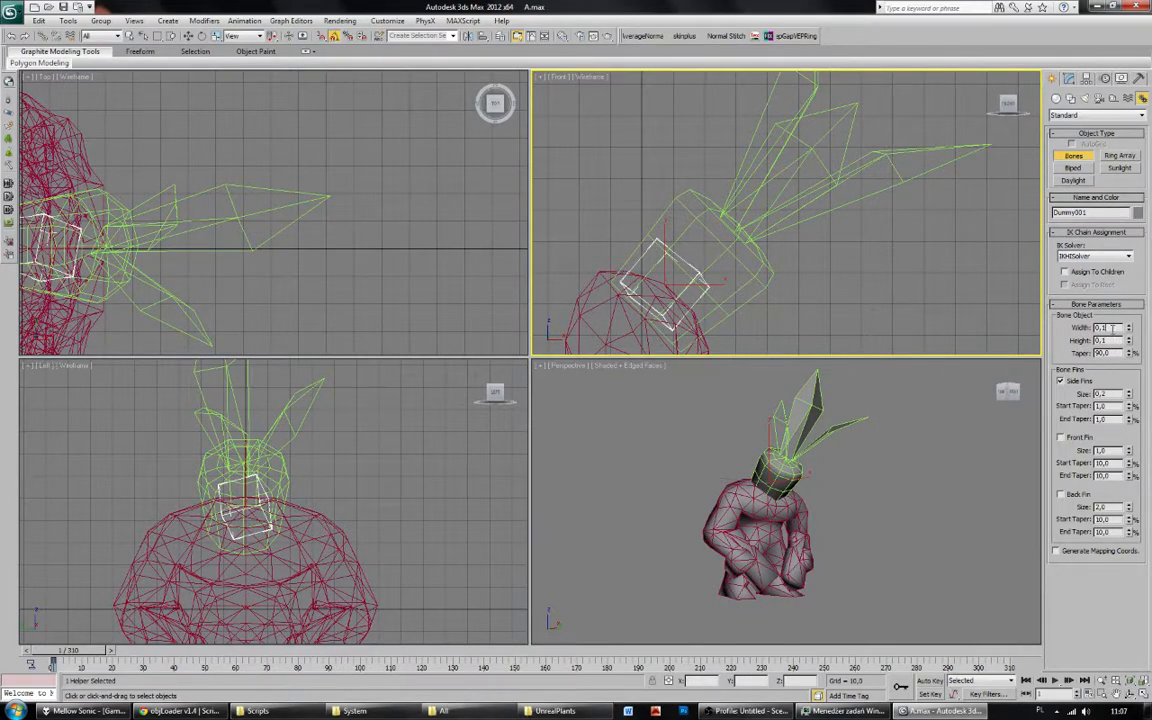
Set the bone width and height to 1.0 and draw a chain from the dummy through the pot's rim to the lowest leaf's tip.
{"action": "left_click", "coordinate": [668, 289]}
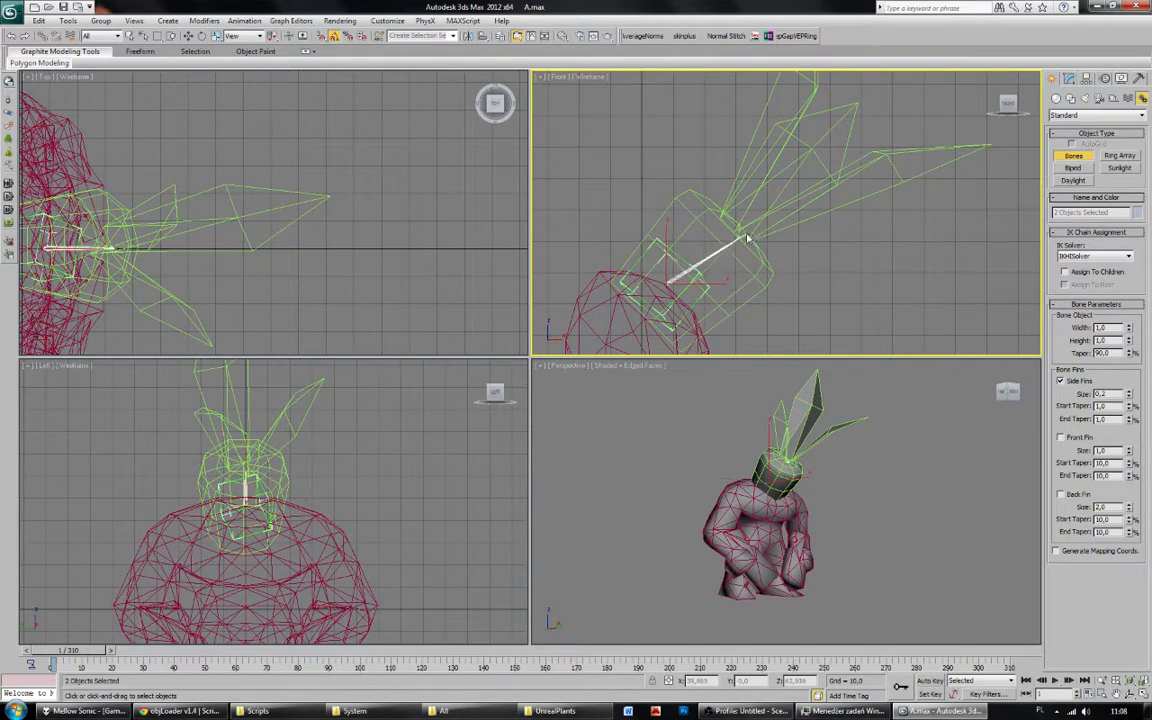
{"action": "left_click", "coordinate": [750, 238]}
{"action": "left_click", "coordinate": [893, 163]}
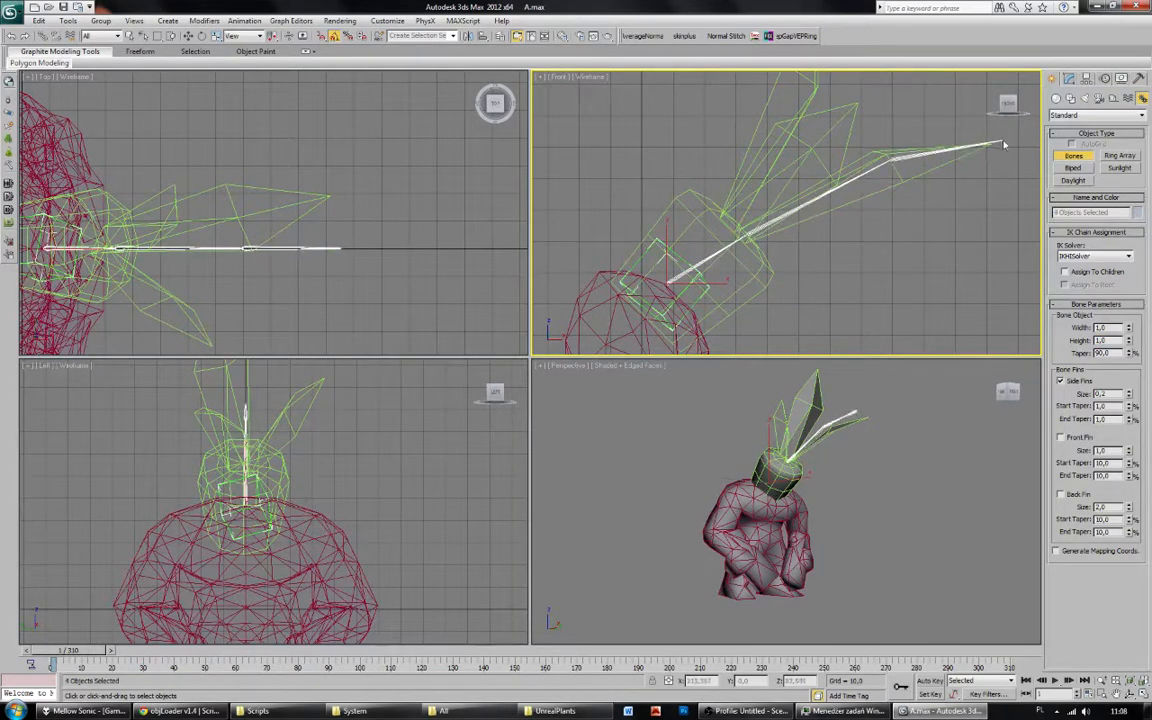
{"action": "left_click", "coordinate": [995, 149]}
{"action": "right_click", "coordinate": [995, 149]}
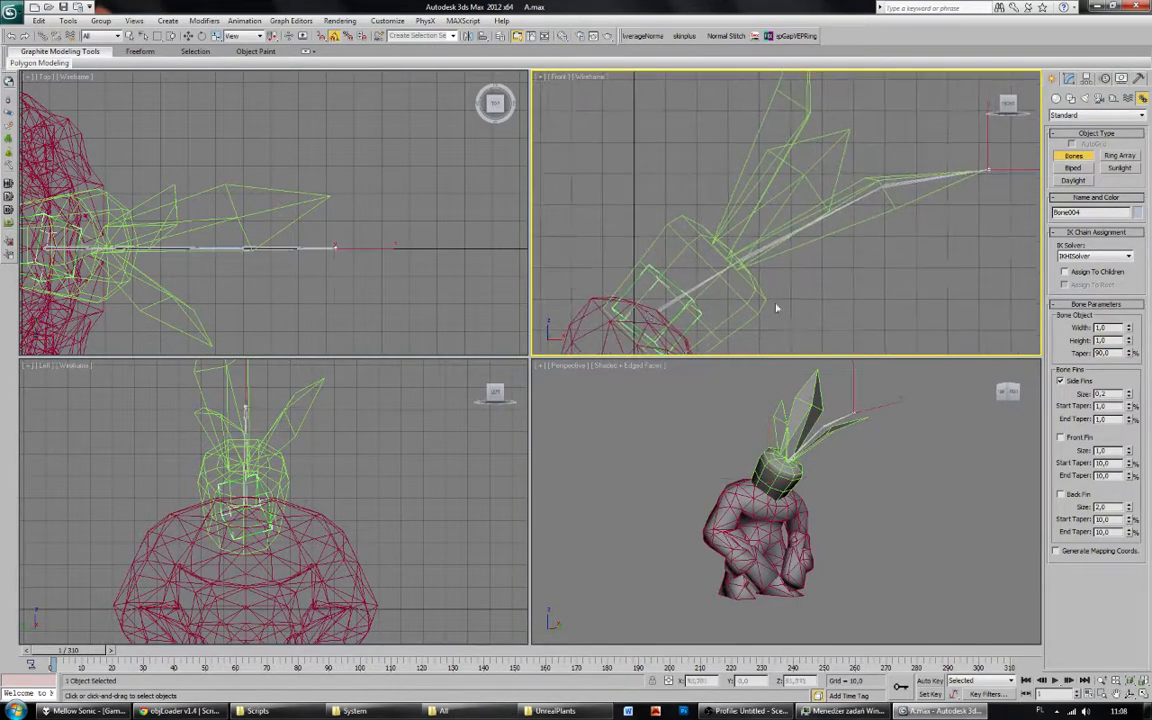
Draw two more bone chains in the Front view from the dummy through the pot, along the middle and the uppermost leaf.
{"action": "left_click", "coordinate": [655, 315]}
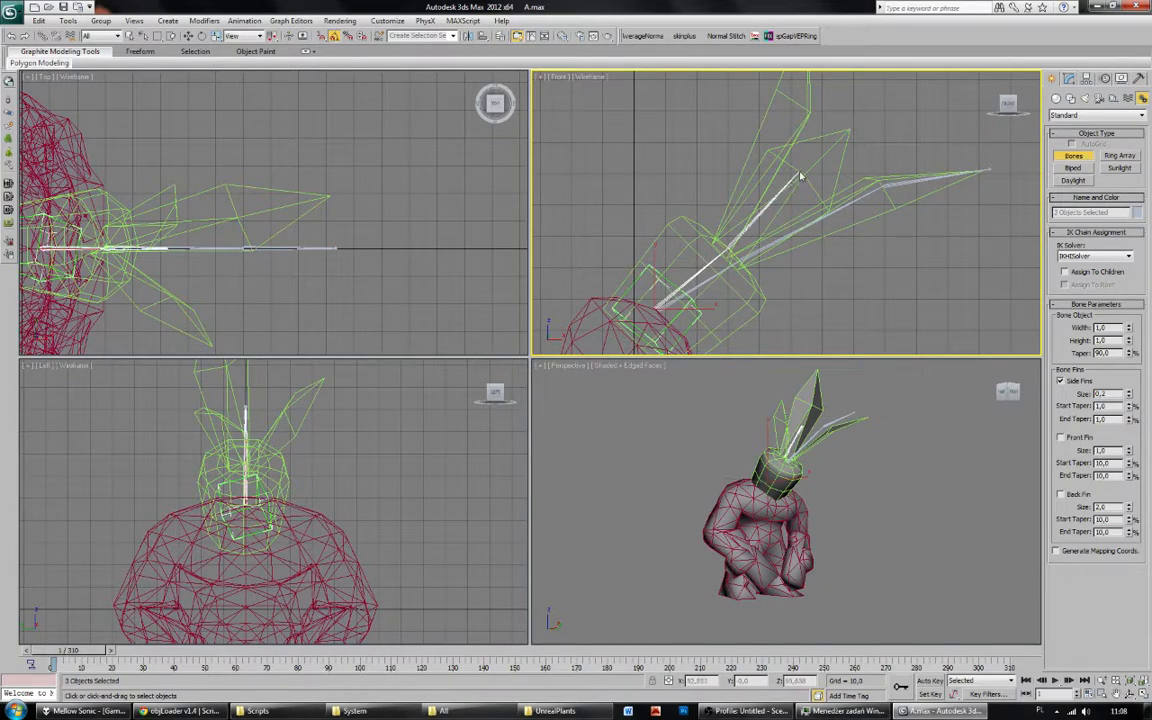
{"action": "left_click", "coordinate": [887, 88]}
{"action": "right_click", "coordinate": [887, 88]}
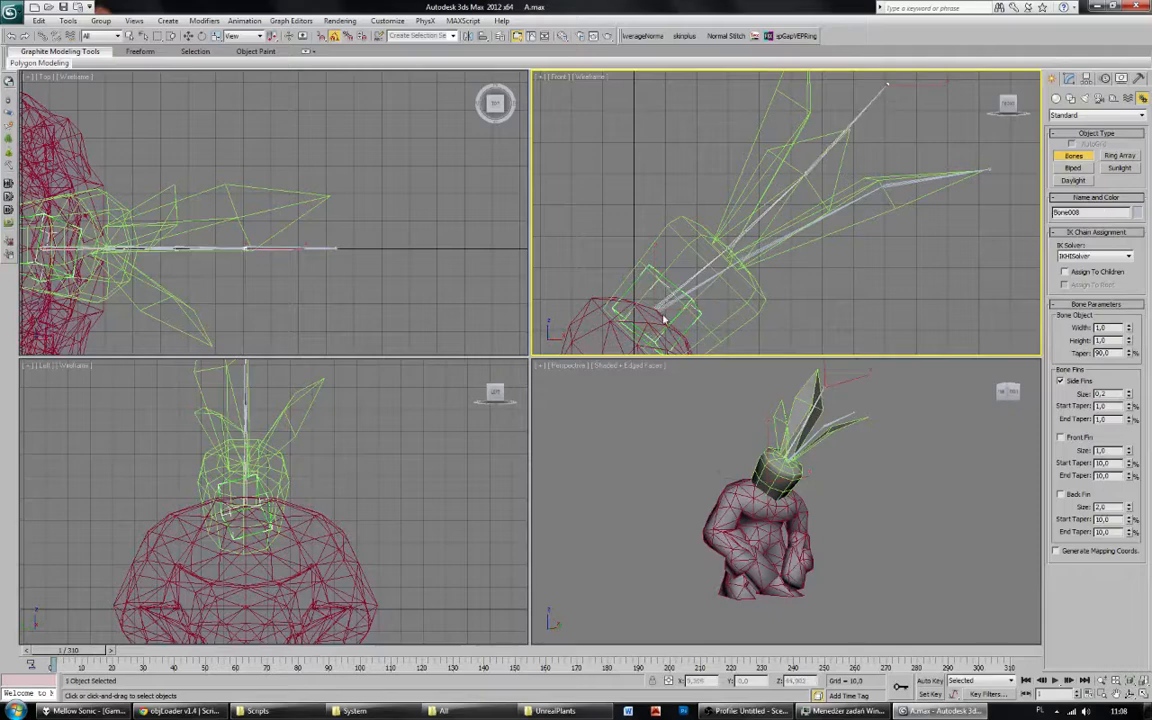
{"action": "left_click", "coordinate": [662, 318]}
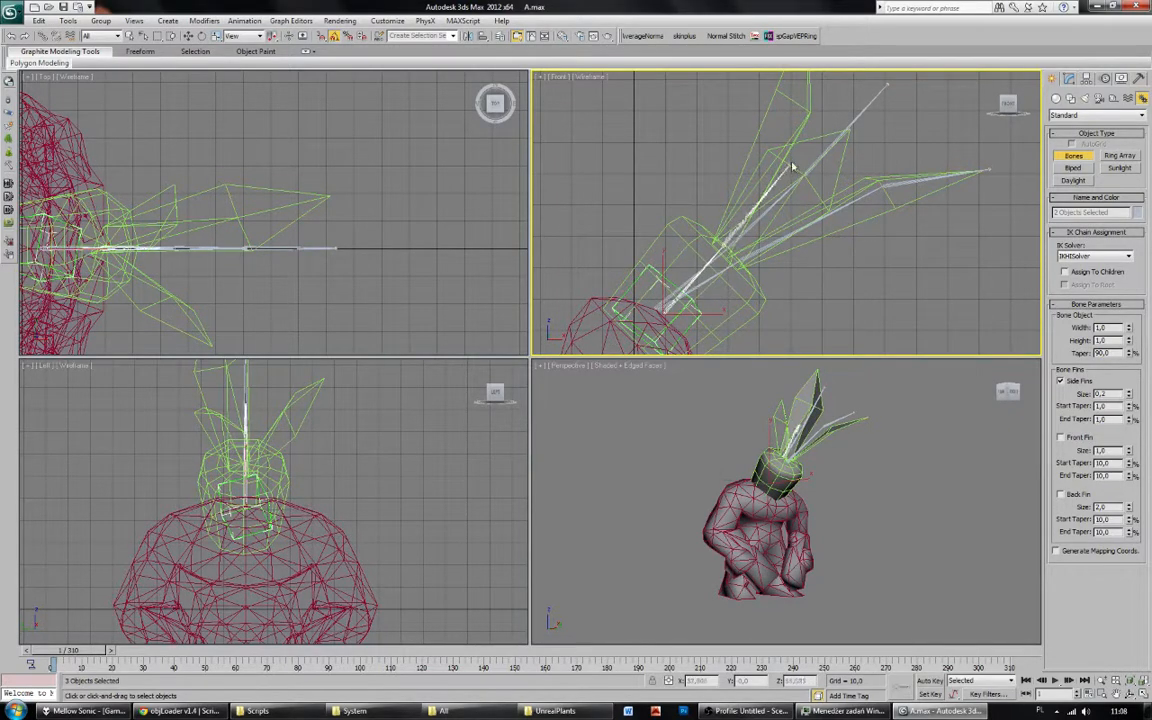
{"action": "left_click", "coordinate": [809, 115]}
{"action": "left_click", "coordinate": [798, 6]}
{"action": "right_click", "coordinate": [798, 6]}
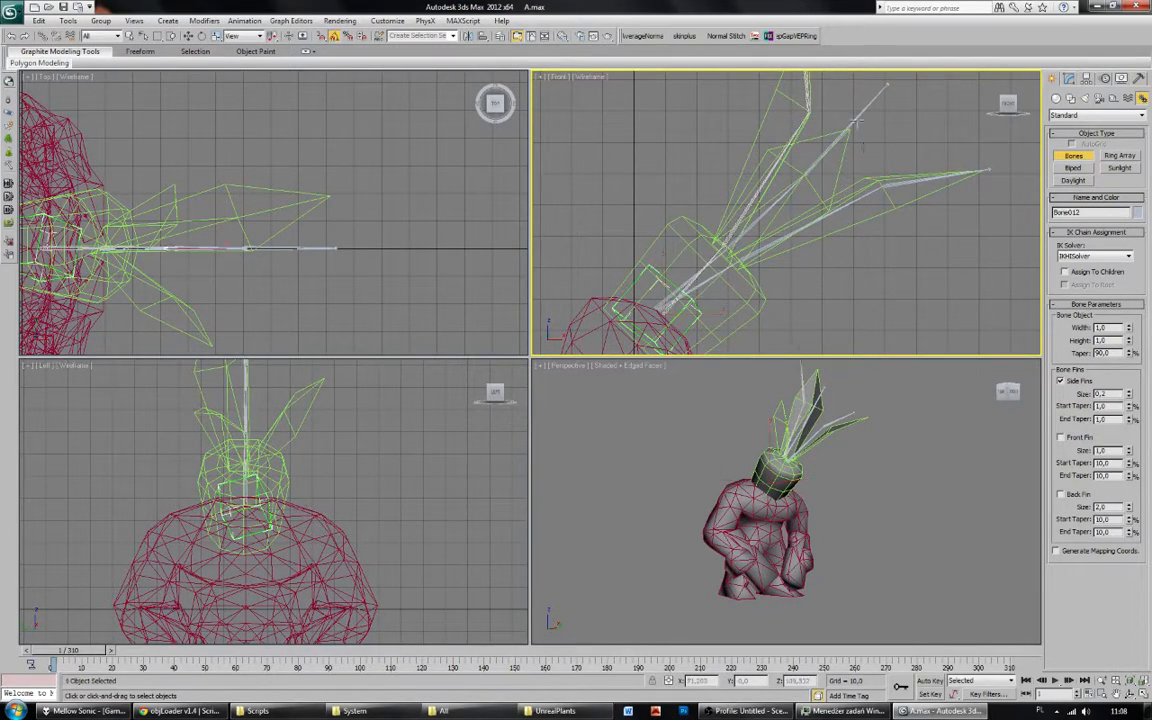
{"action": "right_click", "coordinate": [861, 140]}
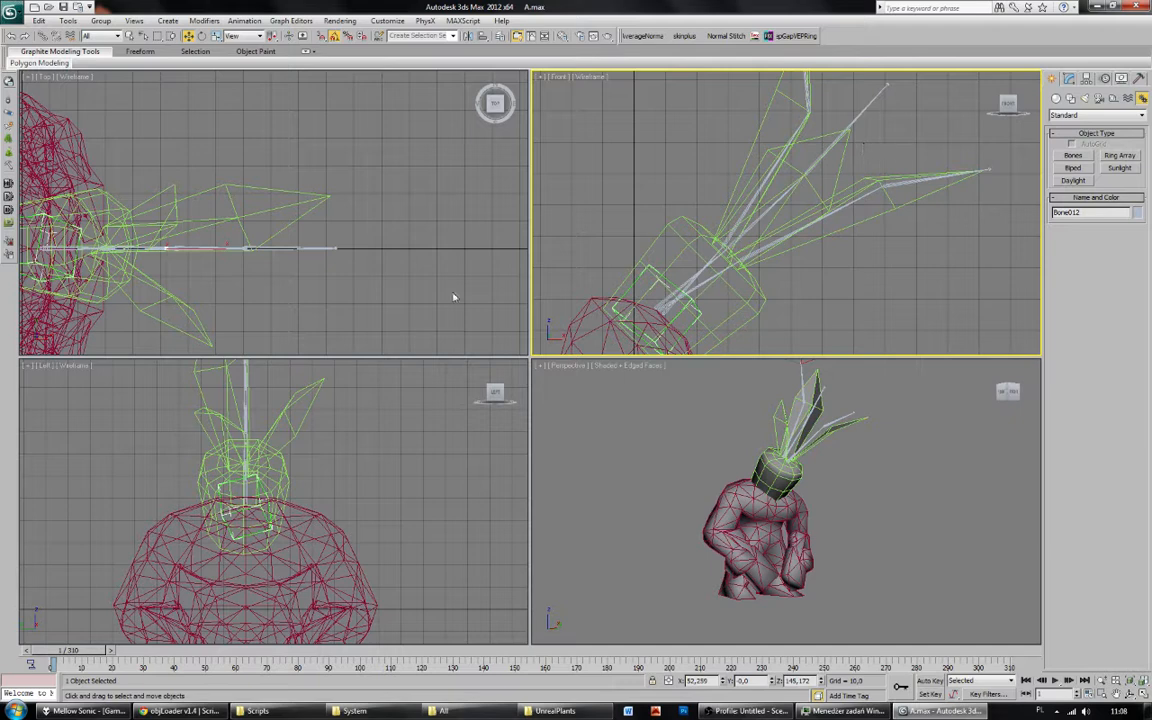
Move the outer bone of the first chain in the Top view to line it up with its leaf, then deselect it.
{"action": "left_click", "coordinate": [950, 174]}
{"action": "right_click", "coordinate": [378, 272]}
{"action": "left_click_drag", "start_coordinate": [259, 231], "coordinate": [262, 199]}
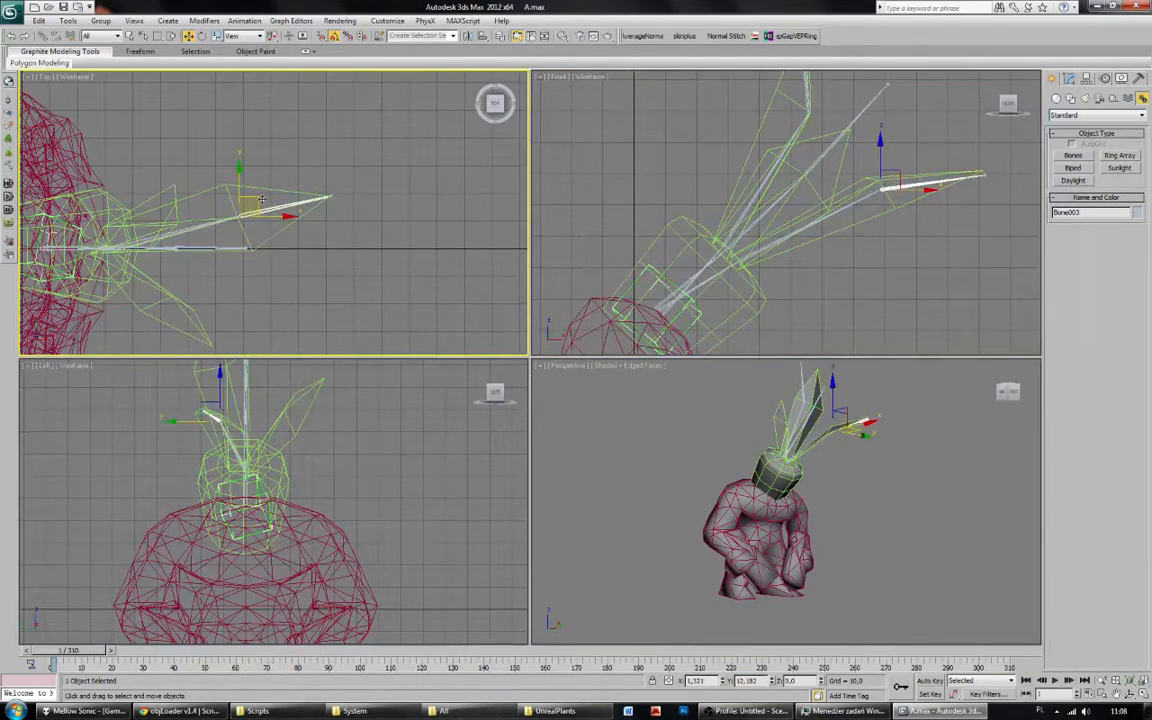
{"action": "left_click", "coordinate": [253, 273]}
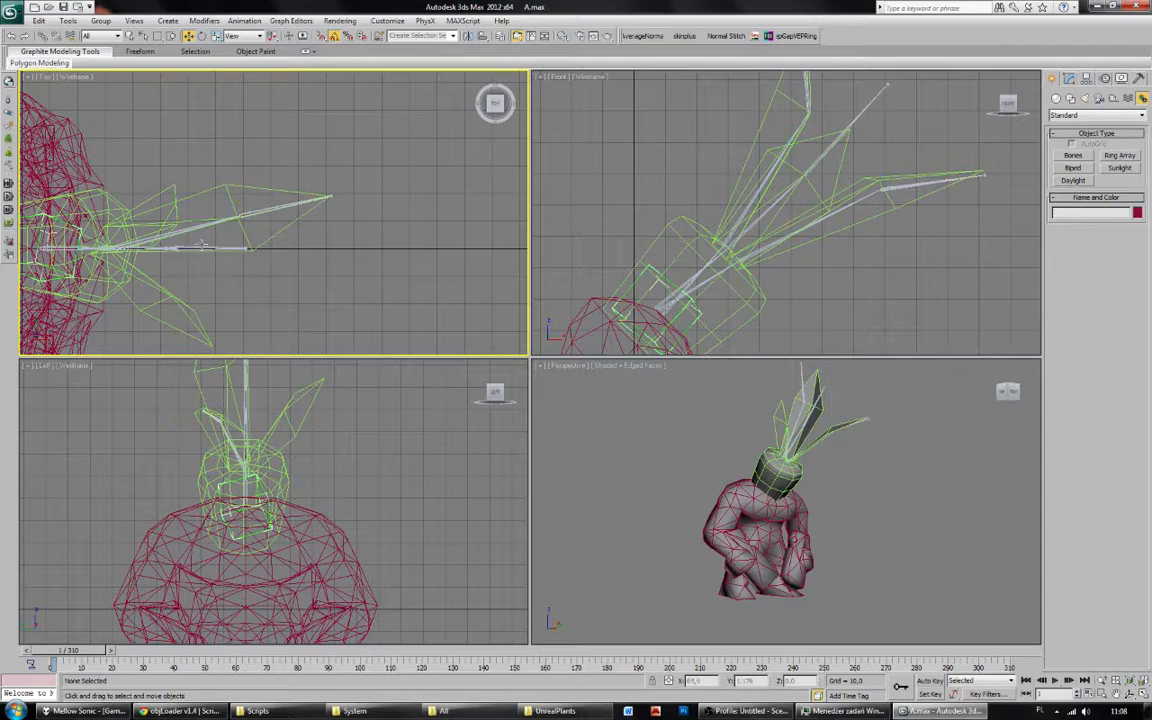
Move the outer bone of the middle chain in the Top view onto the leaf on the opposite side of the pot.
{"action": "left_click", "coordinate": [204, 248]}
{"action": "middle_click_drag", "start_coordinate": [890, 525], "coordinate": [847, 528], "text": "alt"}
{"action": "scroll", "coordinate": [847, 528], "scroll_direction": "up", "scroll_amount": 5}
{"action": "left_click", "coordinate": [874, 423]}
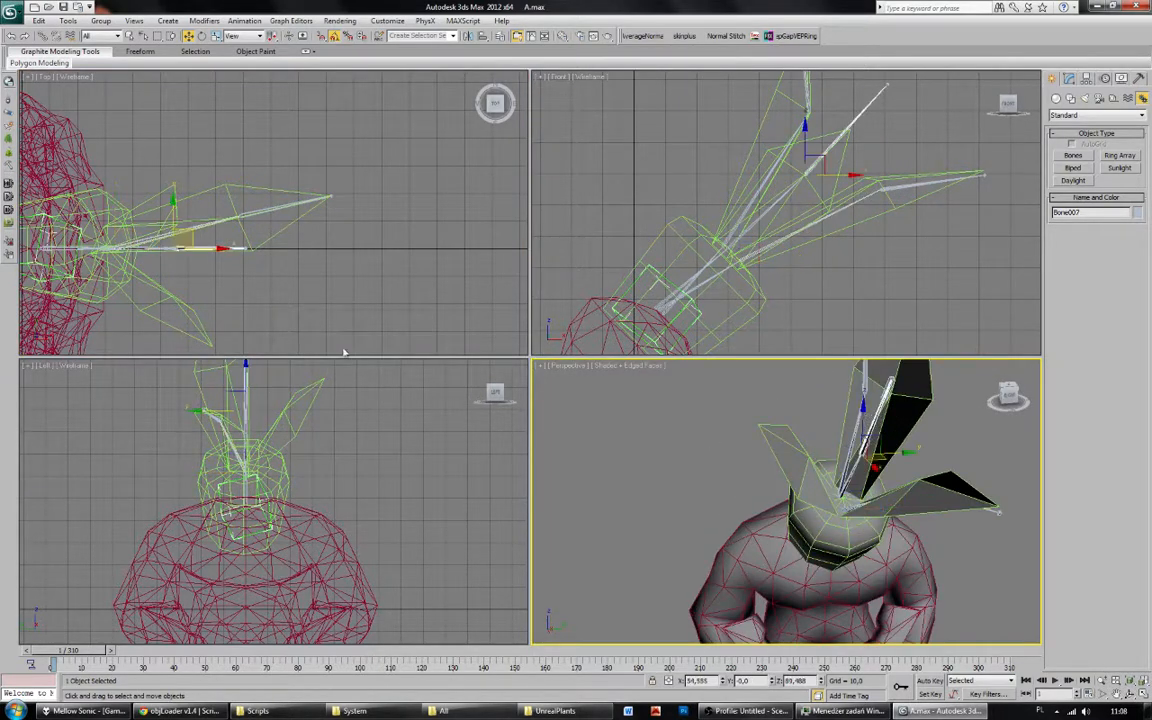
{"action": "middle_click_drag", "start_coordinate": [195, 280], "coordinate": [239, 236]}
{"action": "left_click_drag", "start_coordinate": [242, 196], "coordinate": [230, 245]}
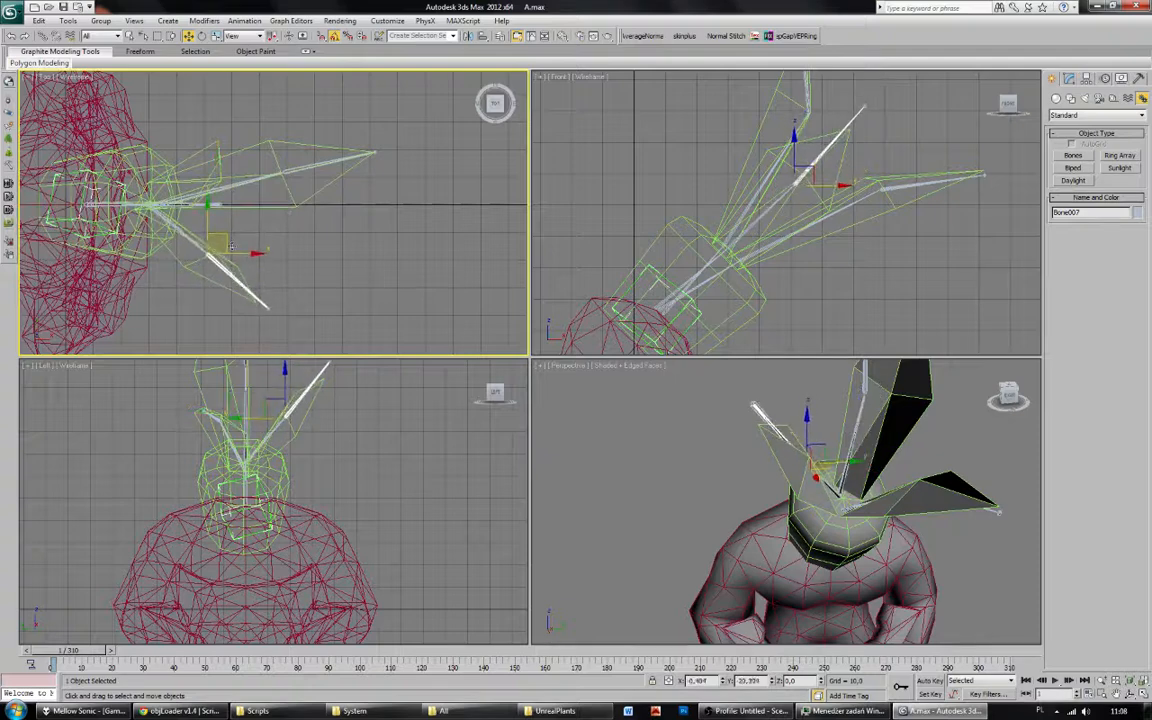
Move the outer bone of the uppermost leaf's chain in the Top view to line it up with its leaf, then deselect it.
{"action": "middle_click_drag", "start_coordinate": [837, 169], "coordinate": [832, 190]}
{"action": "middle_click_drag", "start_coordinate": [832, 412], "coordinate": [858, 400], "text": "alt"}
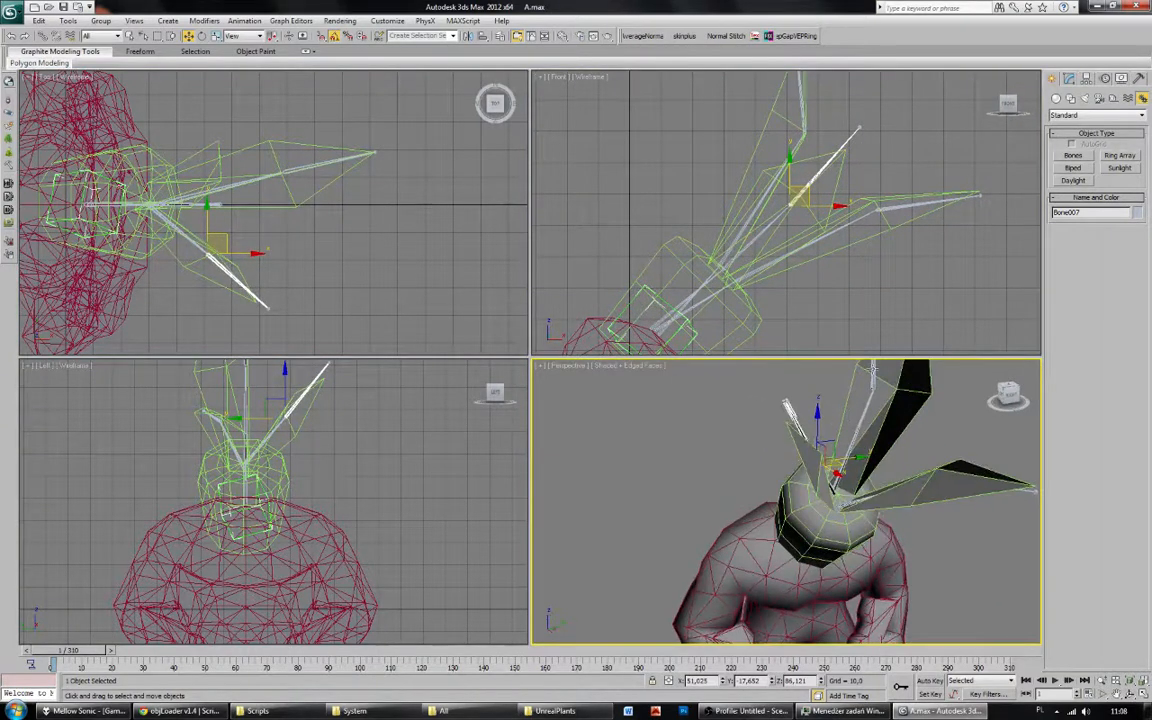
{"action": "left_click", "coordinate": [873, 371]}
{"action": "middle_click_drag", "start_coordinate": [197, 190], "coordinate": [213, 212]}
{"action": "left_click_drag", "start_coordinate": [249, 212], "coordinate": [248, 188]}
{"action": "left_click", "coordinate": [618, 184]}
Try to link the three chains' root bones to the dummy, and scrub between frames 0 and 1 to check whether they follow.
{"action": "middle_click_drag", "start_coordinate": [820, 425], "coordinate": [934, 457], "text": "alt"}
{"action": "left_click", "coordinate": [754, 497]}
{"action": "middle_click_drag", "start_coordinate": [798, 308], "coordinate": [830, 263]}
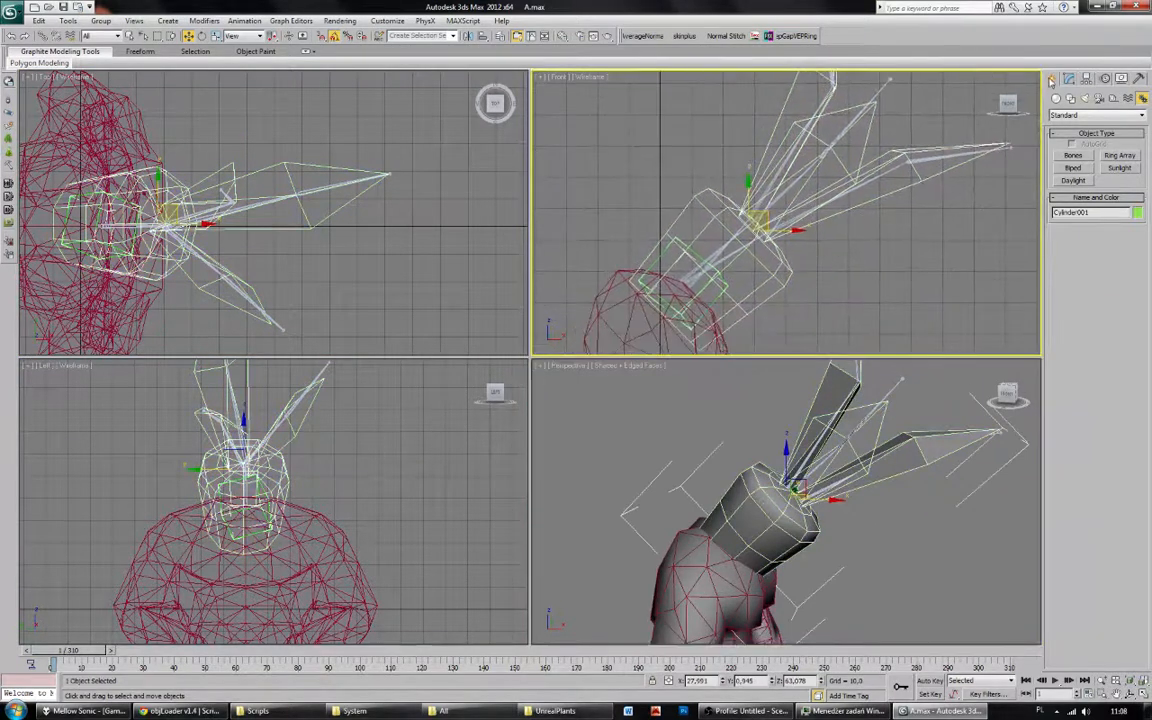
{"action": "scroll", "coordinate": [780, 262], "scroll_direction": "up", "scroll_amount": 8}
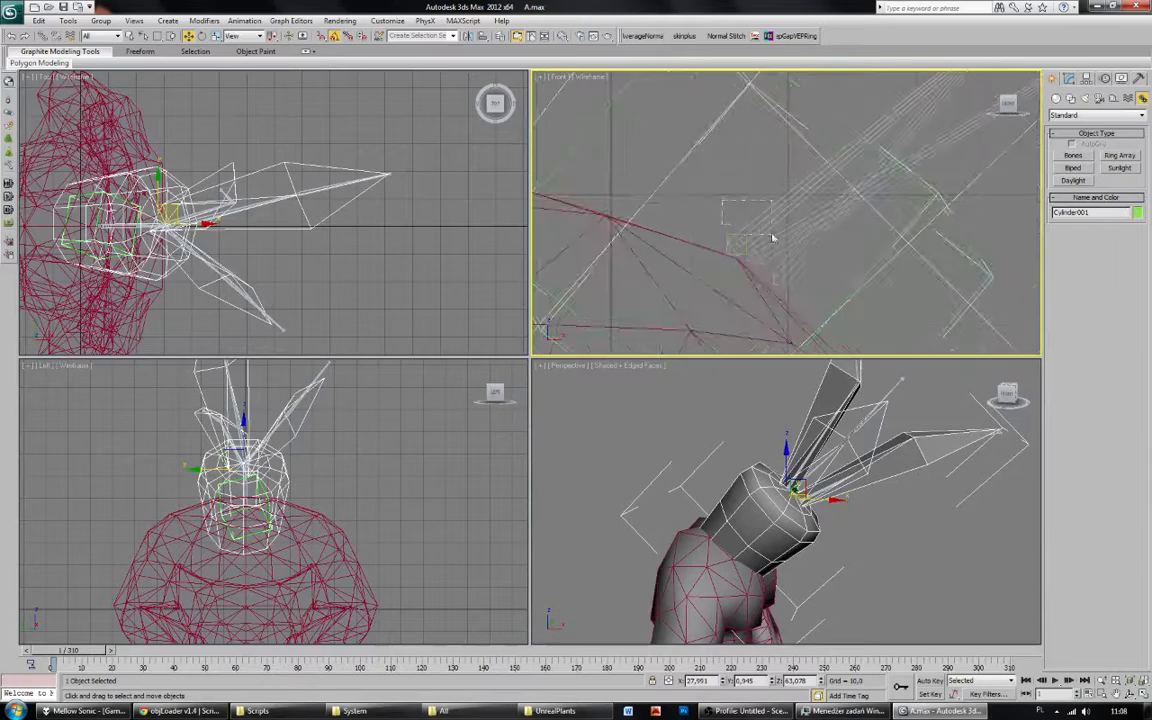
{"action": "left_click", "coordinate": [796, 263]}
{"action": "double_click", "coordinate": [796, 264]}
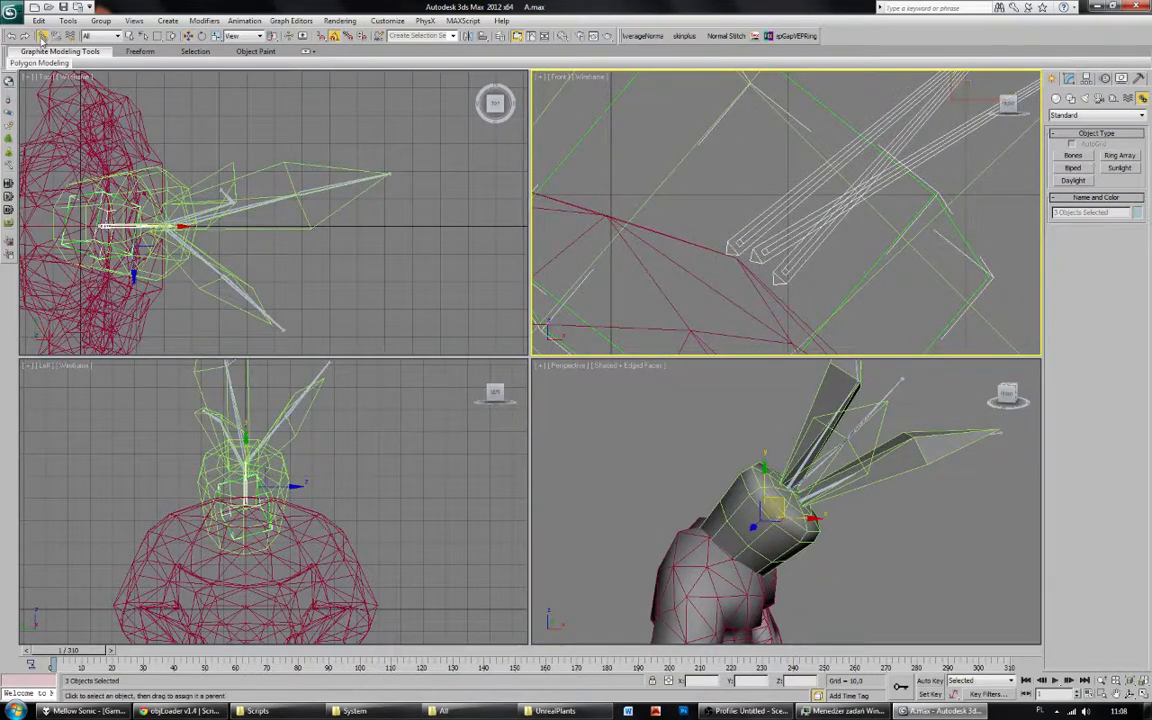
{"action": "left_click_drag", "start_coordinate": [711, 189], "coordinate": [676, 170]}
{"action": "scroll", "coordinate": [726, 200], "scroll_direction": "down", "scroll_amount": 10}
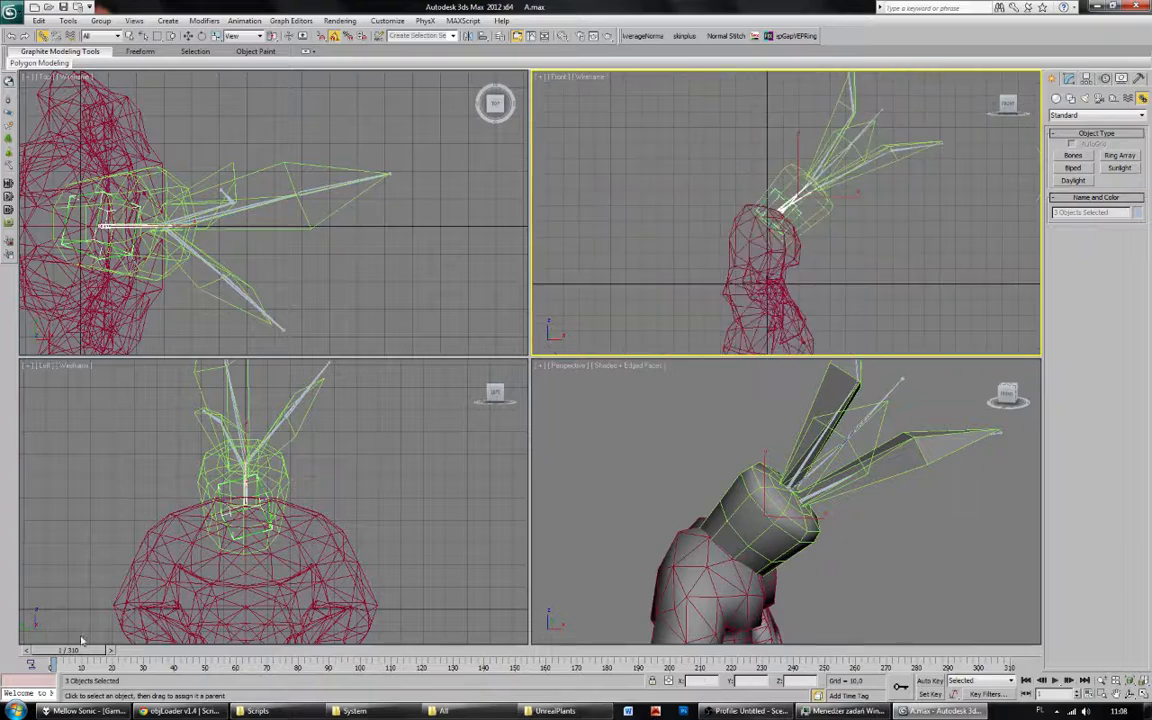
{"action": "mouse_move", "coordinate": [80, 650]}
{"action": "left_mouse_down"}
{"action": "mouse_move", "coordinate": [134, 651]}
{"action": "mouse_move", "coordinate": [74, 652]}
{"action": "left_mouse_up"}
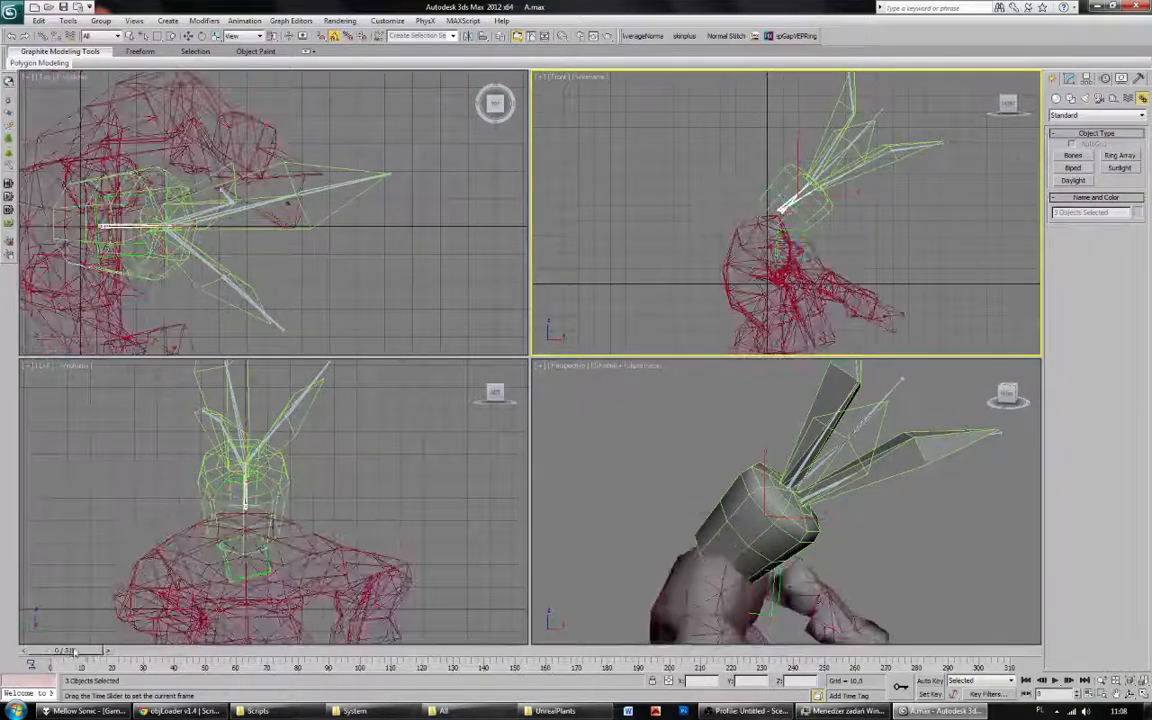
{"action": "left_click", "coordinate": [110, 651]}
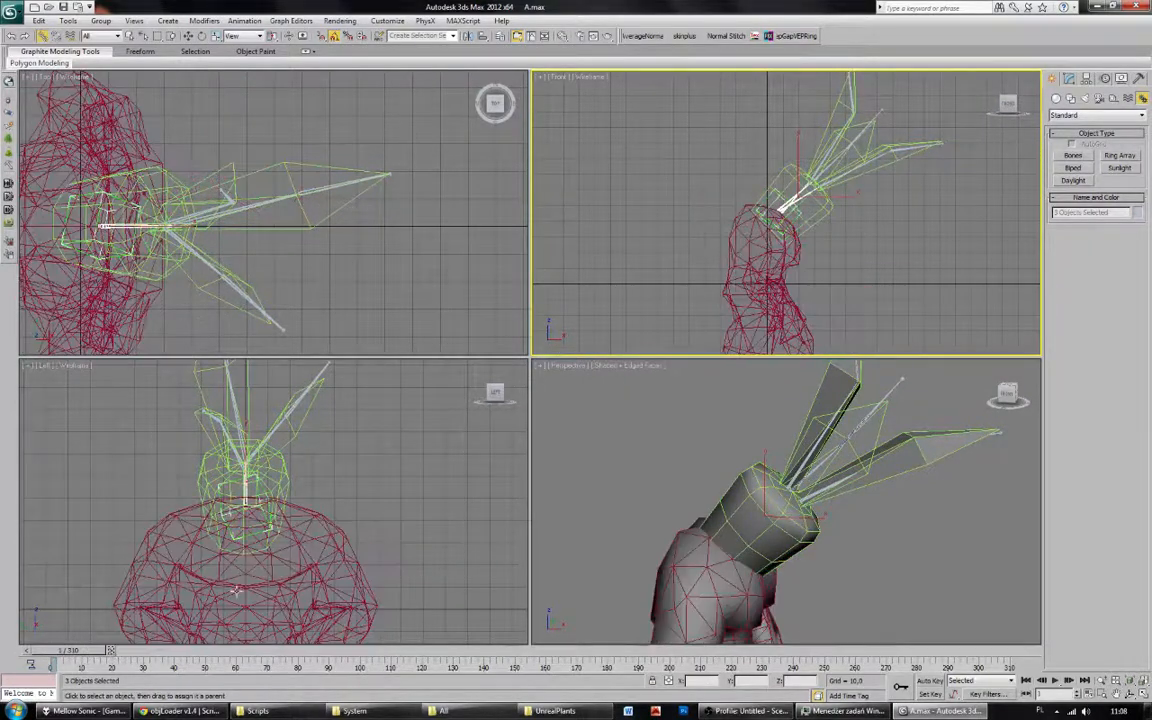
Link the root bones of all three chains to the dummy in the Front view and test the link between frames 0 and 1.
{"action": "scroll", "coordinate": [855, 183], "scroll_direction": "up", "scroll_amount": 6}
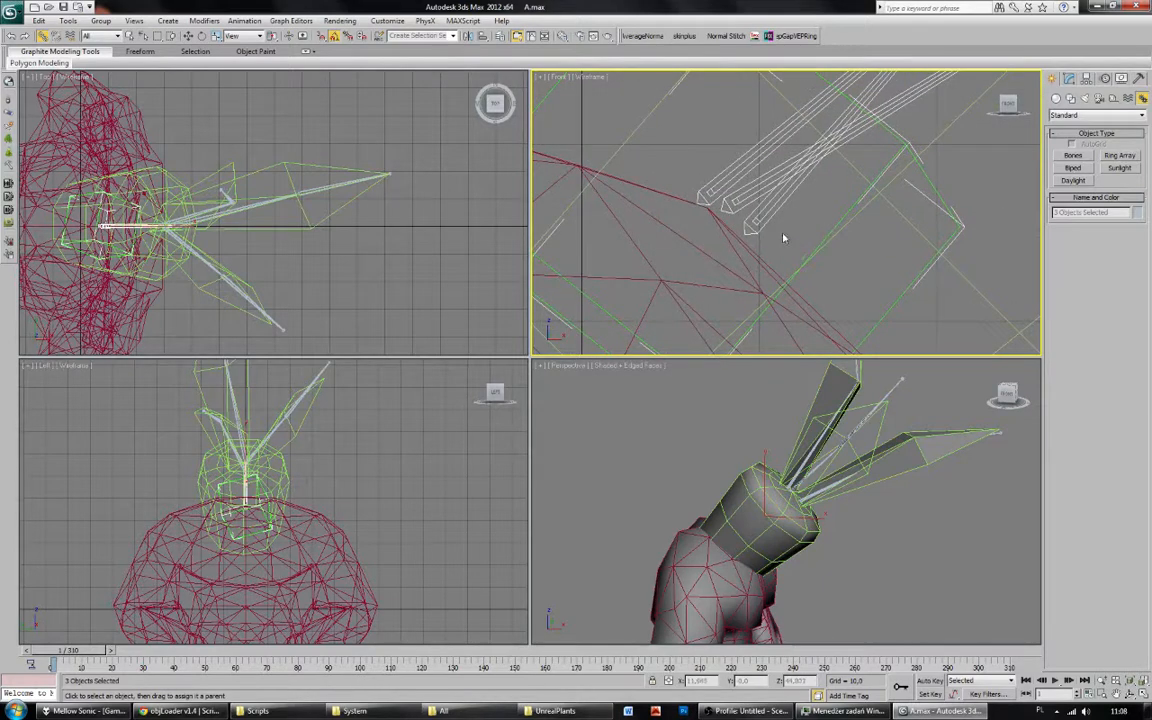
{"action": "left_click", "coordinate": [763, 225]}
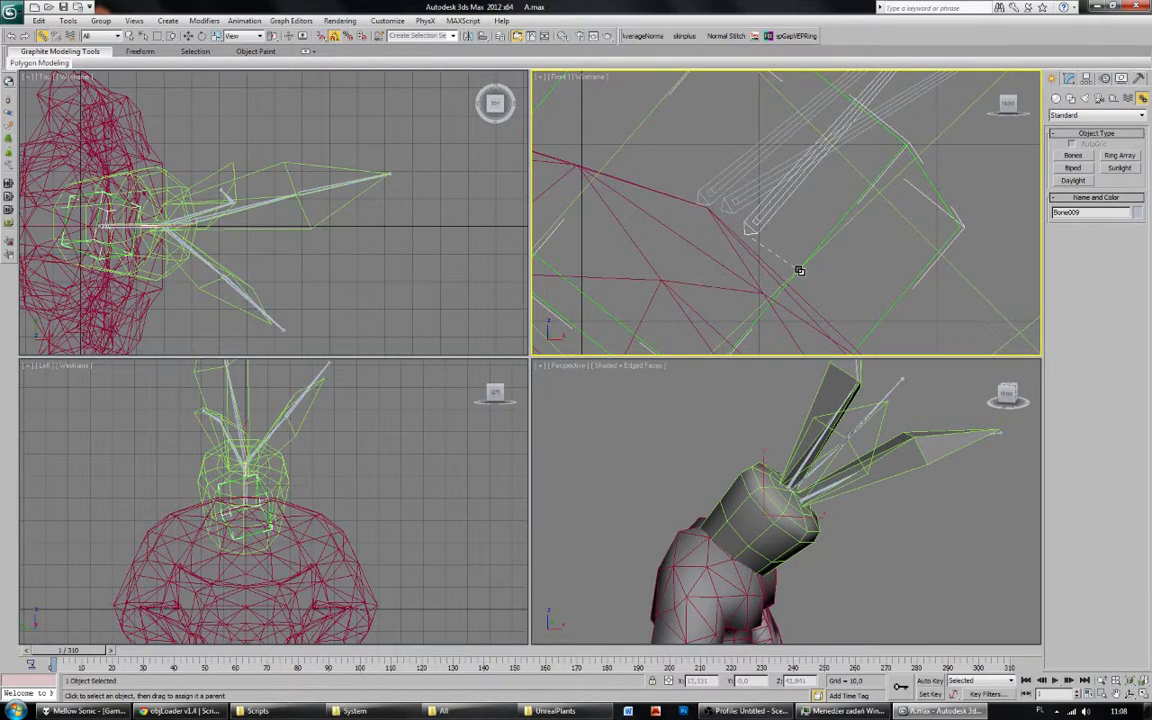
{"action": "left_click_drag", "start_coordinate": [680, 200], "coordinate": [920, 176]}
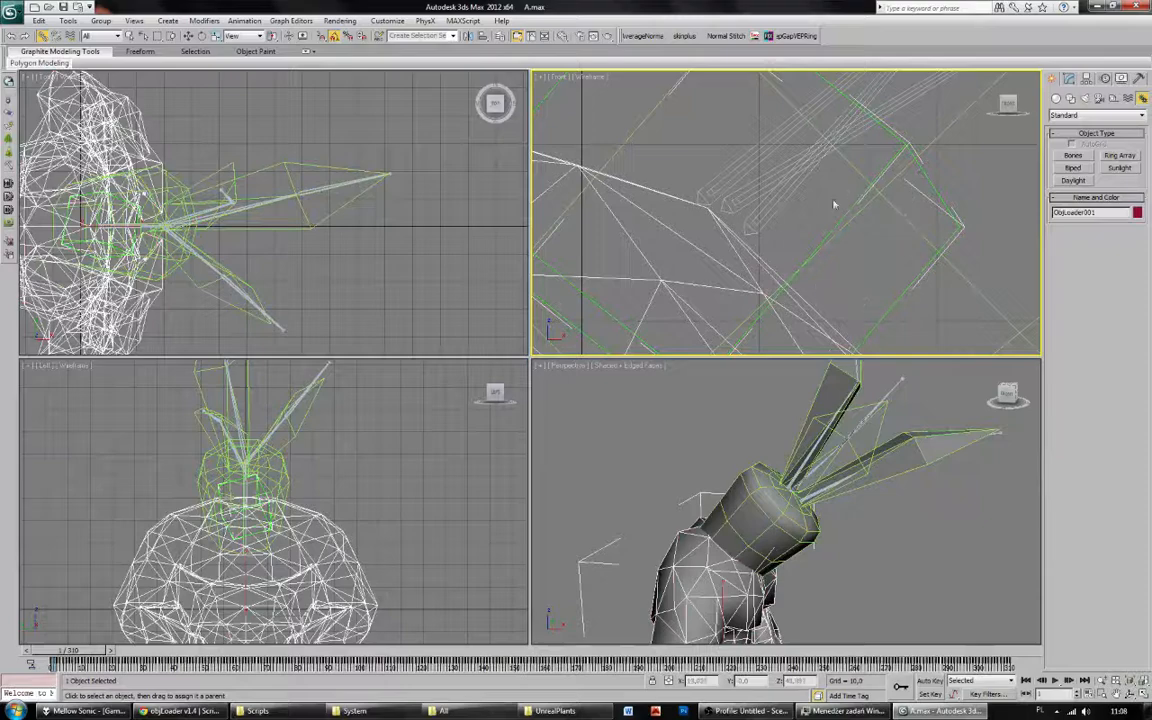
{"action": "left_click", "coordinate": [795, 226]}
{"action": "left_click_drag", "start_coordinate": [795, 226], "coordinate": [655, 155]}
{"action": "left_click_drag", "start_coordinate": [907, 158], "coordinate": [899, 147]}
{"action": "mouse_move", "coordinate": [89, 656]}
{"action": "left_mouse_down"}
{"action": "mouse_move", "coordinate": [167, 661]}
{"action": "mouse_move", "coordinate": [80, 660]}
{"action": "left_mouse_up"}
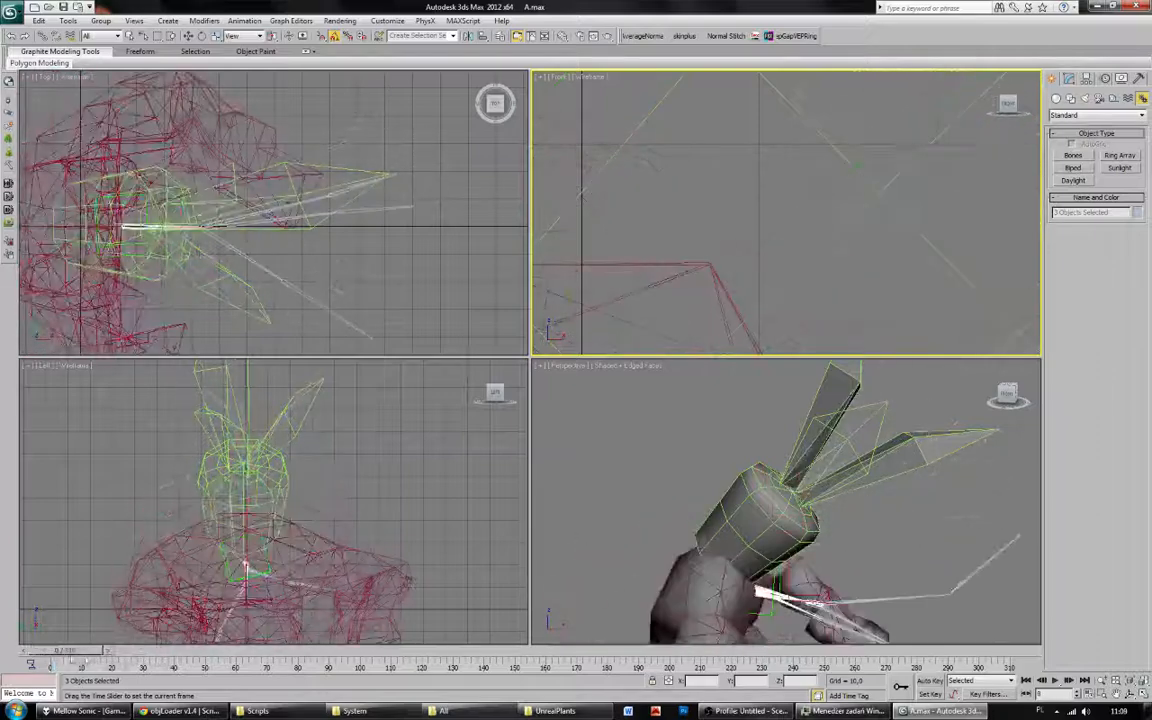
{"action": "left_click", "coordinate": [109, 650]}
{"action": "left_click", "coordinate": [844, 195]}
Select the potted plant mesh and apply a Skin modifier to it.
{"action": "scroll", "coordinate": [753, 231], "scroll_direction": "down", "scroll_amount": 8}
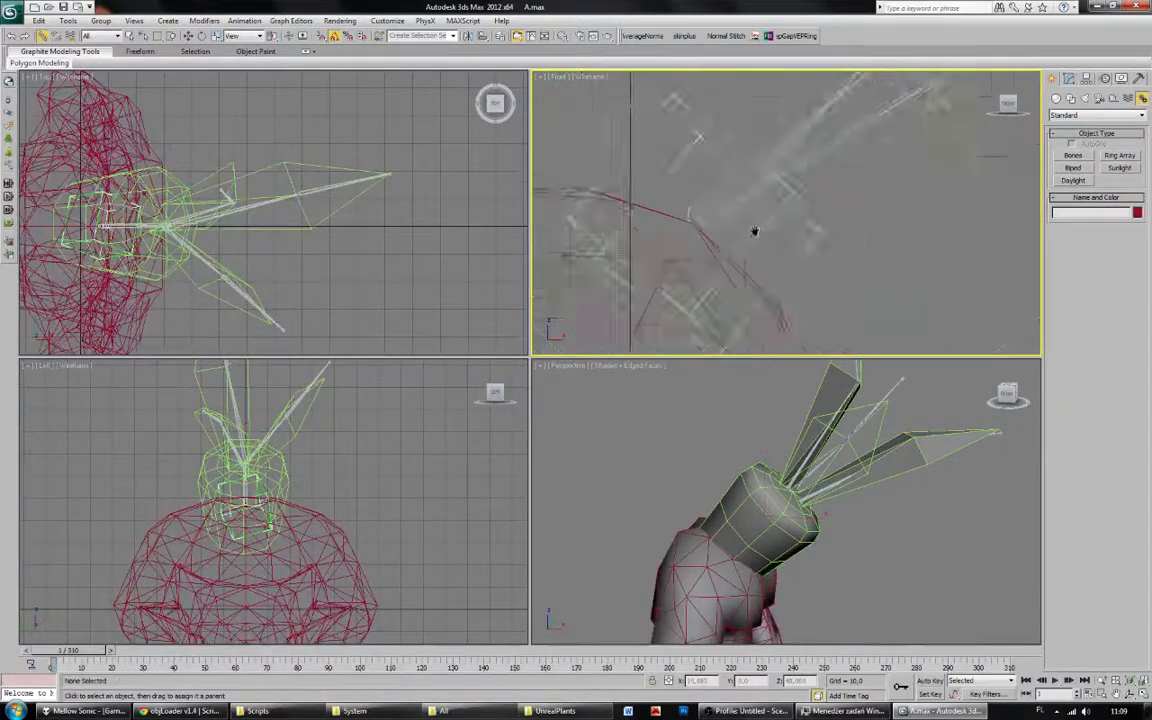
{"action": "left_click", "coordinate": [823, 216]}
{"action": "scroll", "coordinate": [823, 216], "scroll_direction": "up", "scroll_amount": 2}
{"action": "middle_click_drag", "start_coordinate": [823, 216], "coordinate": [789, 277]}
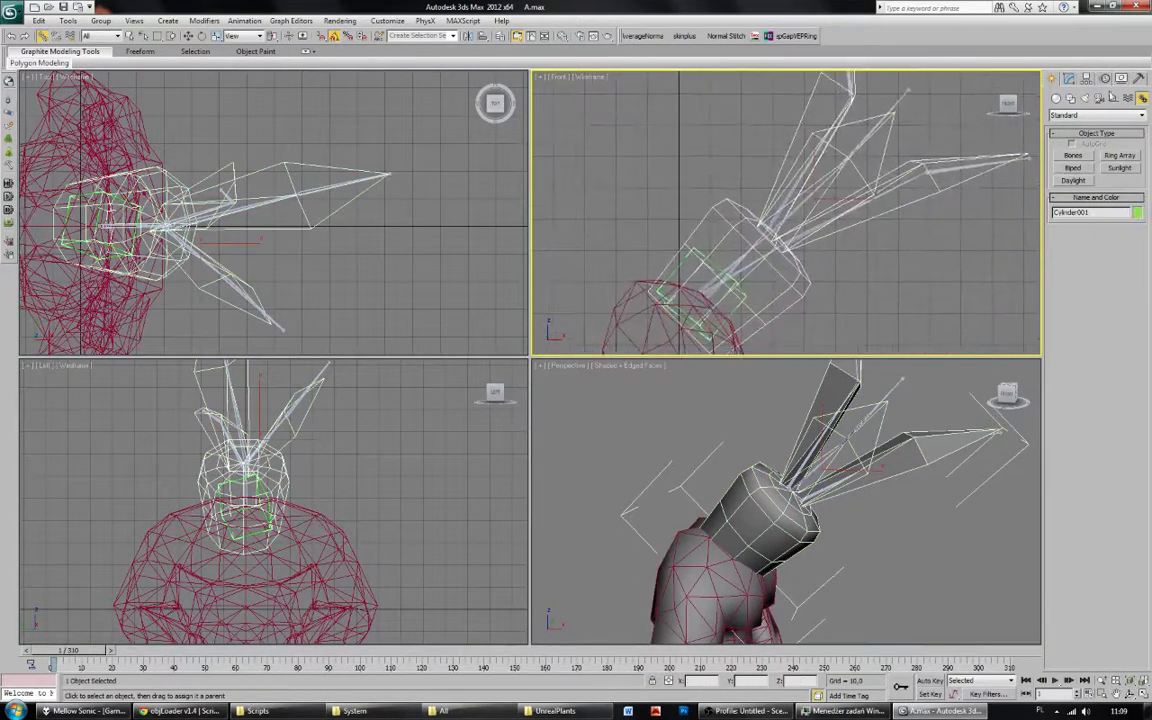
{"action": "left_click", "coordinate": [1069, 78]}
{"action": "left_click", "coordinate": [1095, 112]}
{"action": "type", "text": "skin"}
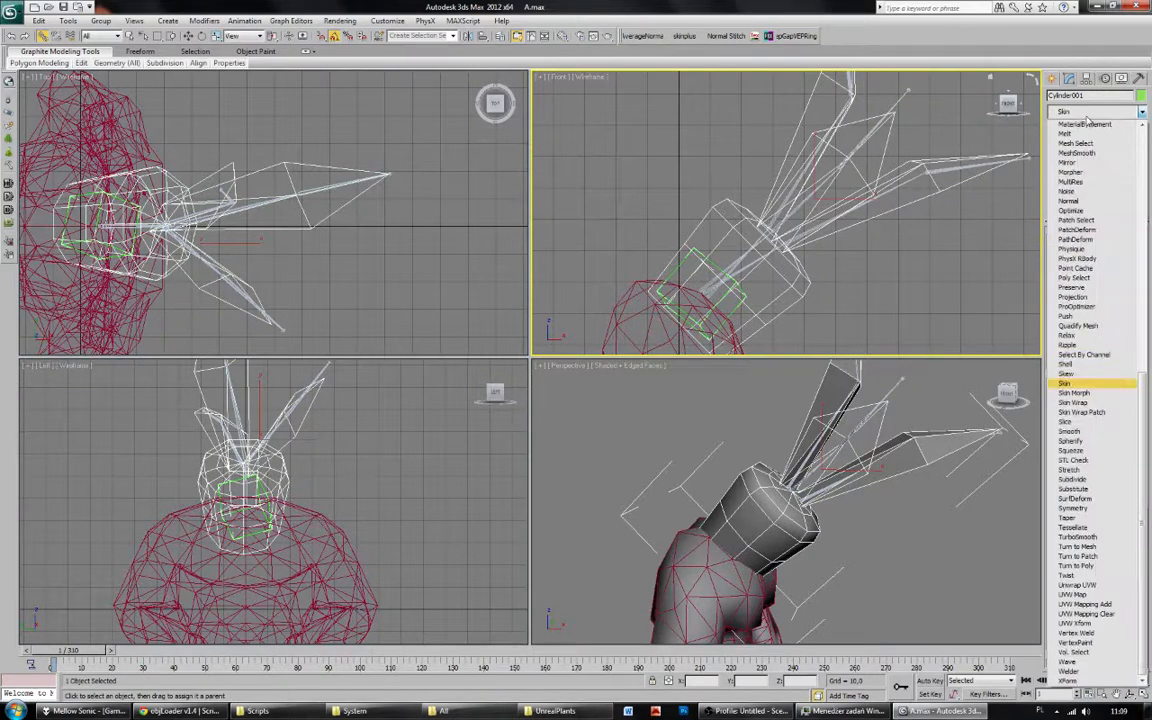
{"action": "left_click", "coordinate": [1068, 383]}
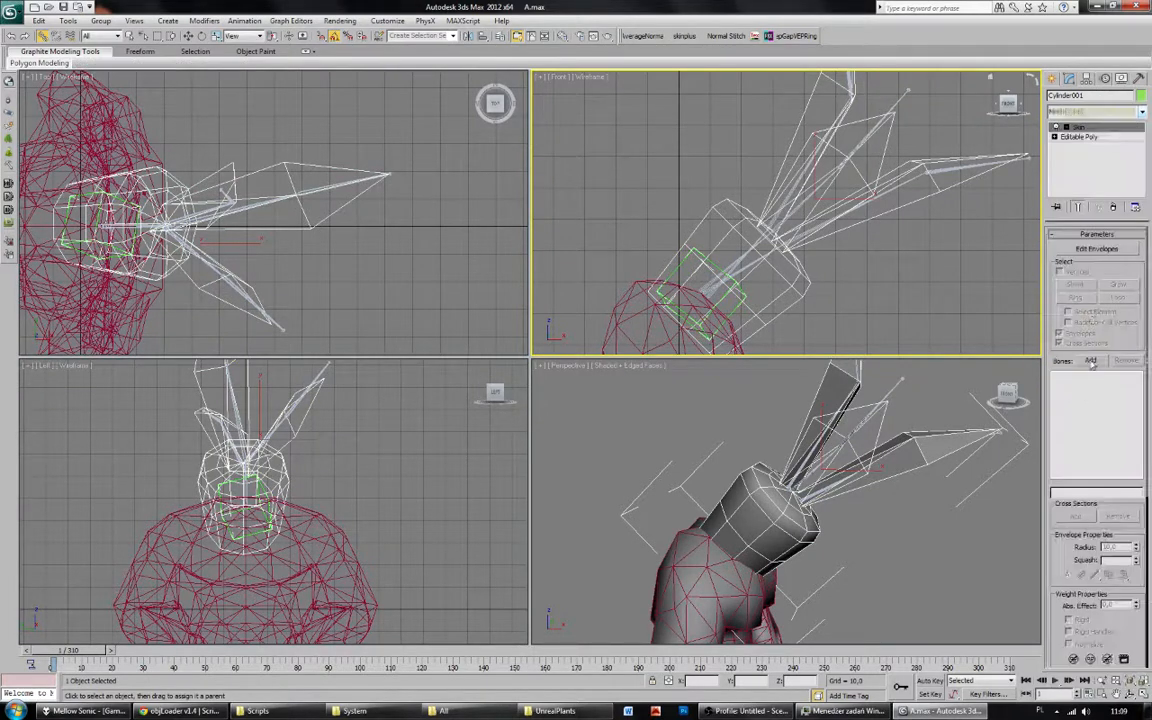
Open the Skin modifier's bone selection and pick Dummy001 from the list.
{"action": "left_click", "coordinate": [1091, 362]}
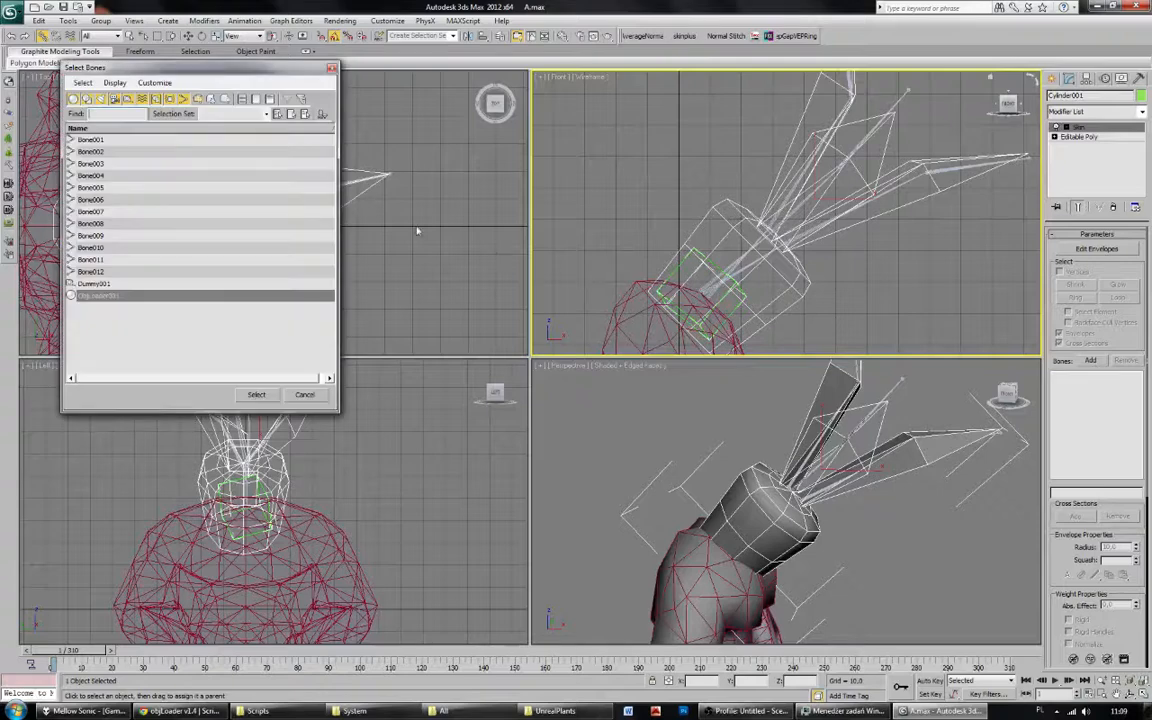
{"action": "left_click", "coordinate": [128, 287]}
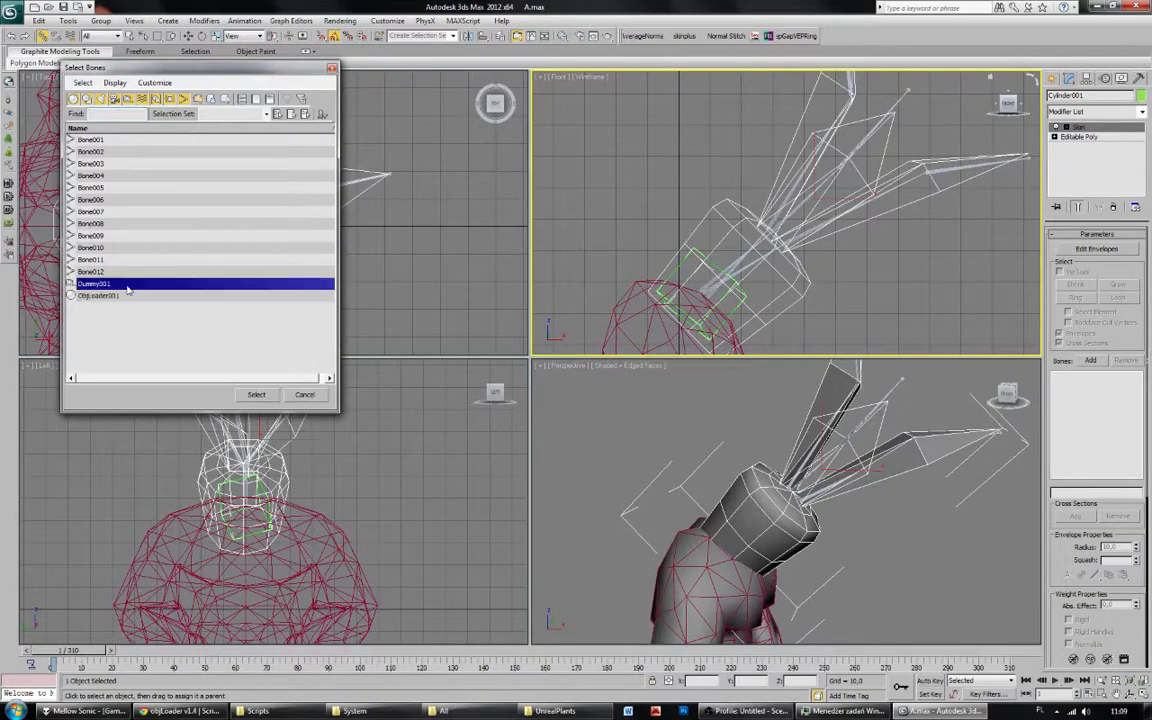
{"action": "left_click", "coordinate": [105, 141], "text": "shift"}
{"action": "left_click", "coordinate": [256, 394]}
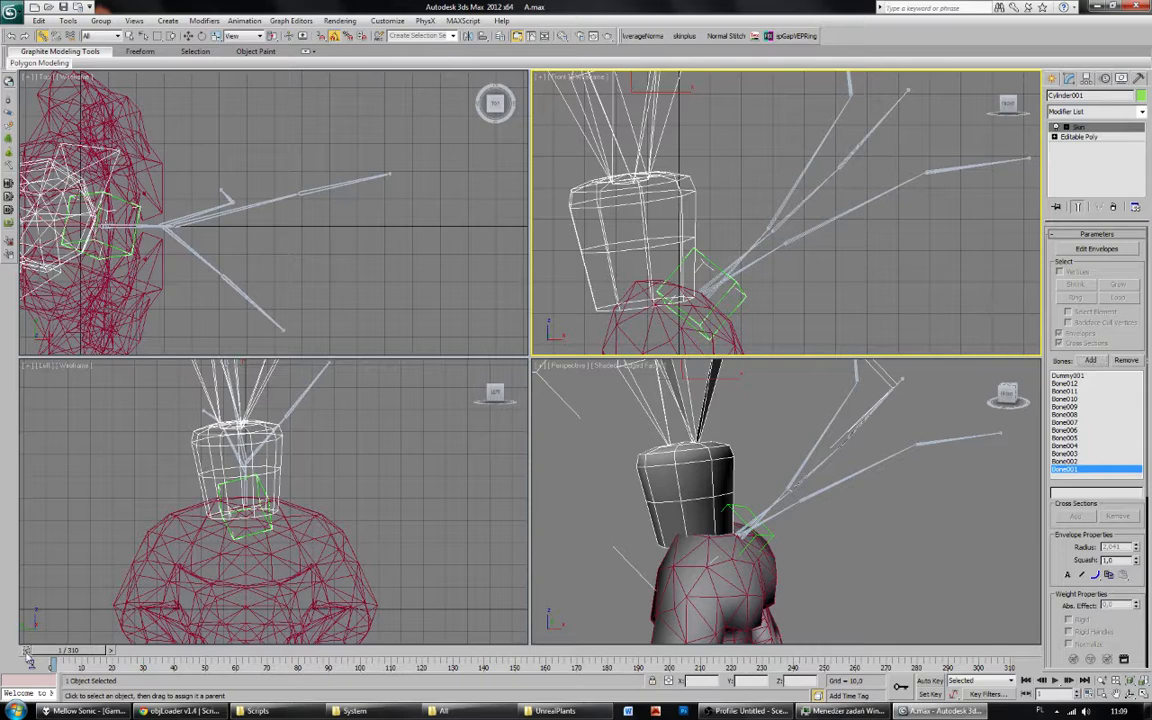
{"action": "left_click", "coordinate": [25, 651]}
{"action": "left_click", "coordinate": [112, 651]}
{"action": "middle_click_drag", "start_coordinate": [828, 330], "coordinate": [818, 275]}
{"action": "key", "text": "ctrl+z"}
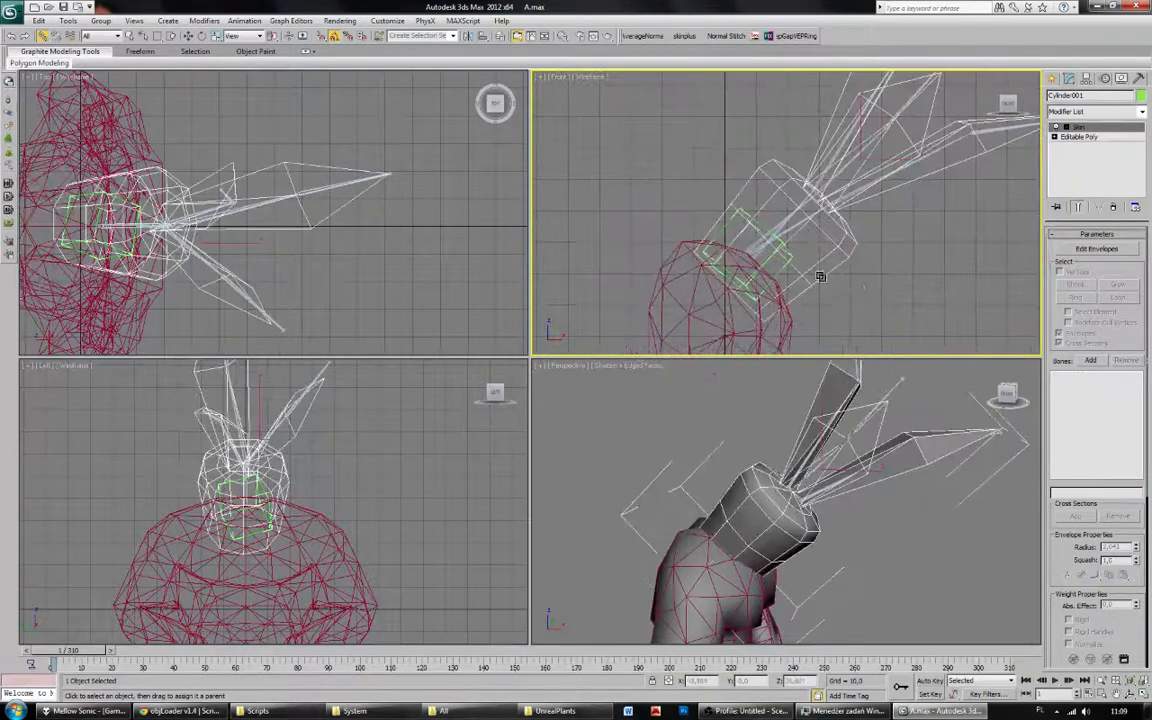
Remove the Skin modifier from the cylinder mesh and return the animation to frame 0.
{"action": "left_click", "coordinate": [1116, 207]}
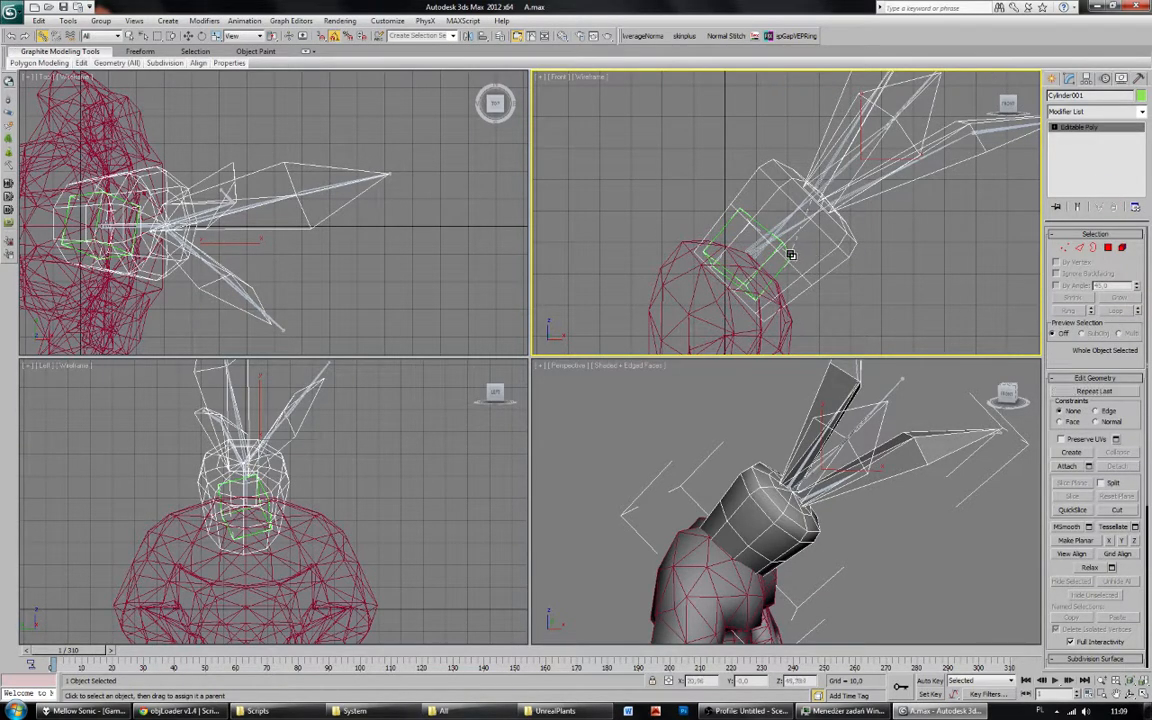
{"action": "left_click", "coordinate": [24, 651]}
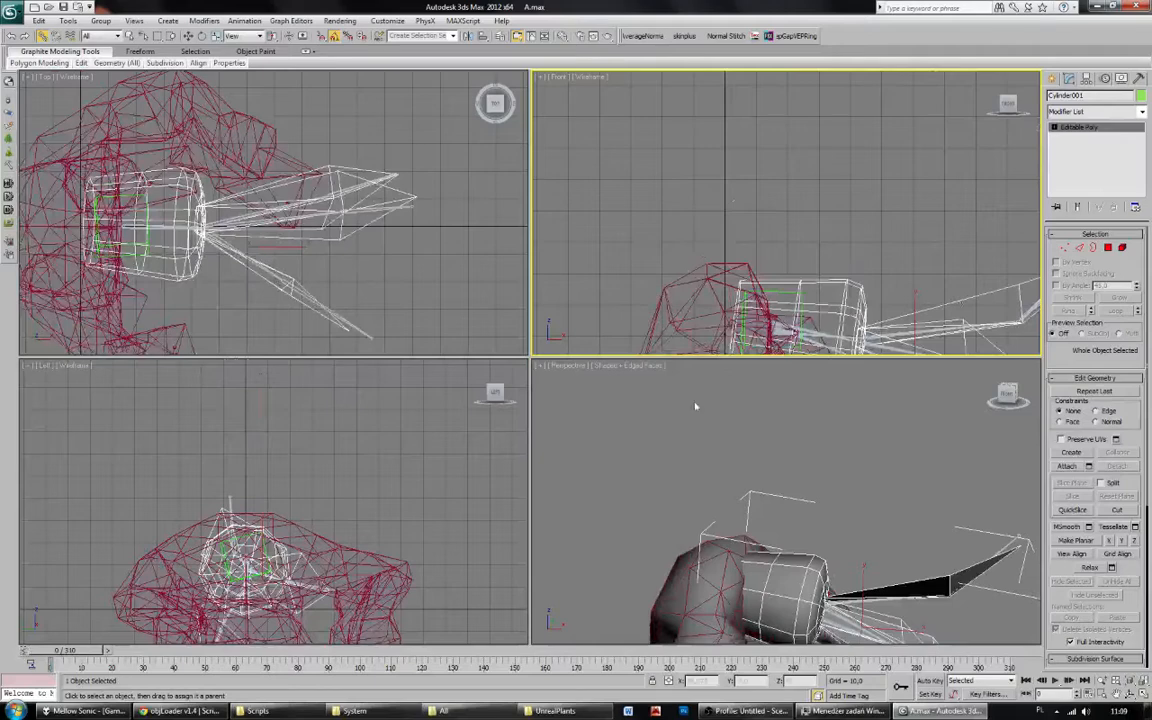
{"action": "middle_click_drag", "start_coordinate": [973, 276], "coordinate": [869, 175]}
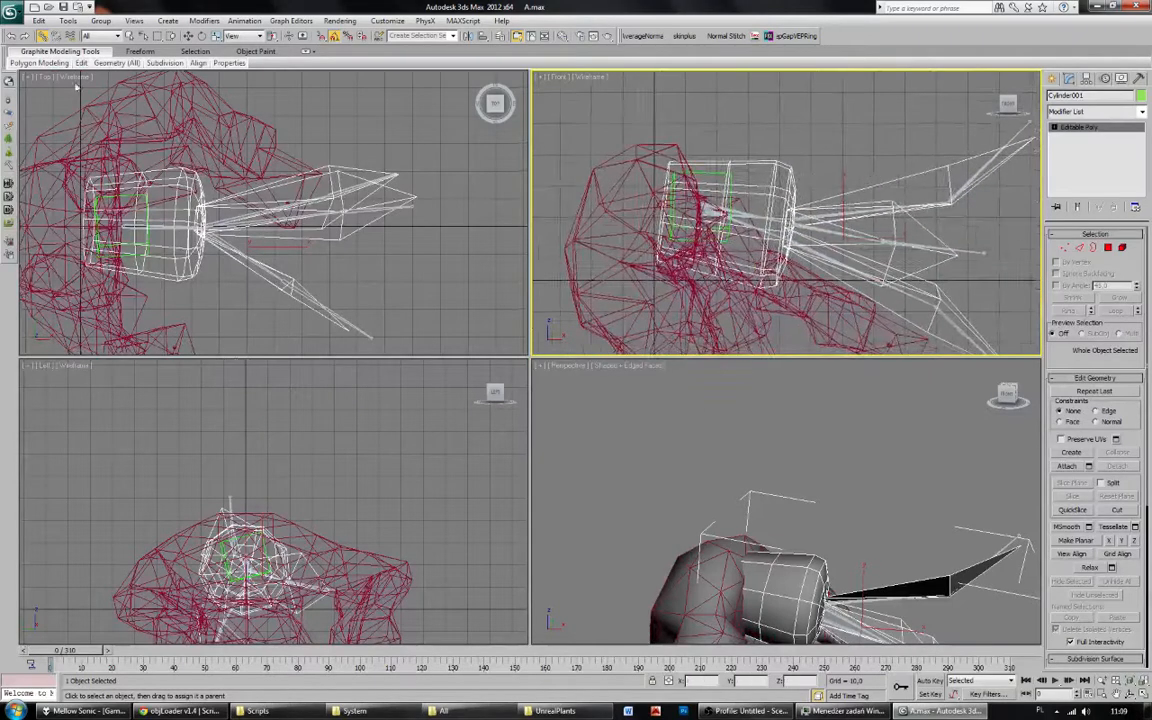
Apply a Skin modifier to the cylinder mesh and add Bone001 through Bone012 and Dummy001 as its bones.
{"action": "left_click", "coordinate": [1141, 111]}
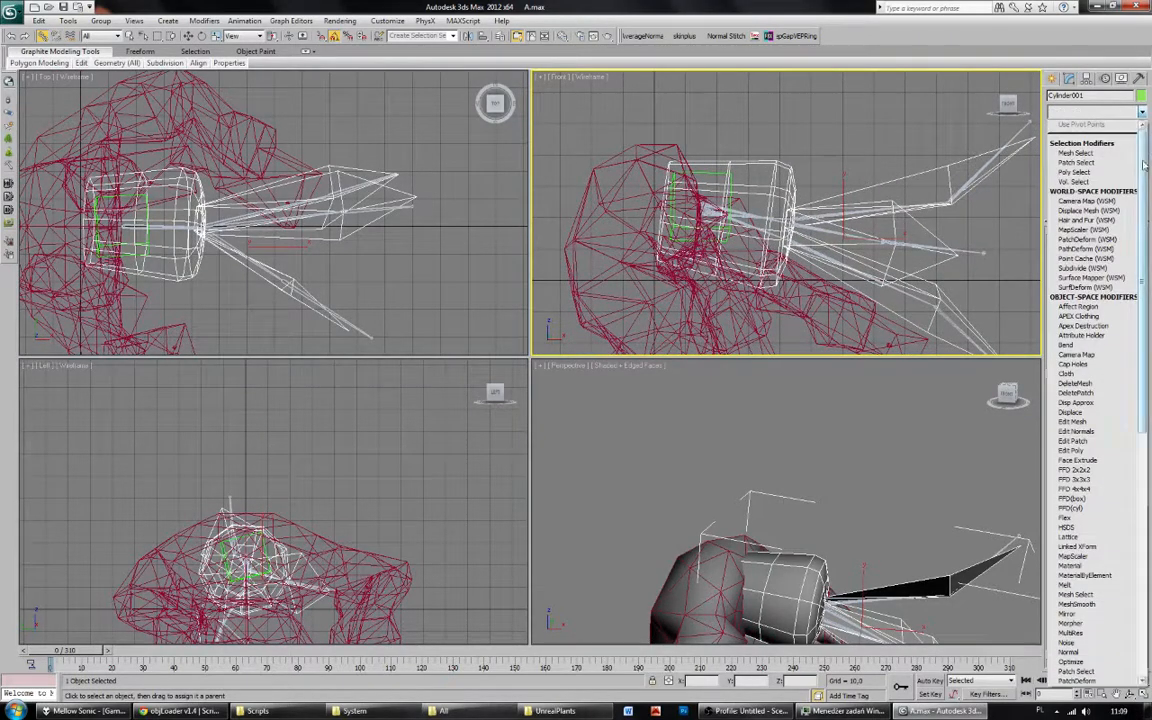
{"action": "scroll", "coordinate": [1145, 165], "scroll_direction": "down", "scroll_amount": 5}
{"action": "left_click", "coordinate": [1075, 391]}
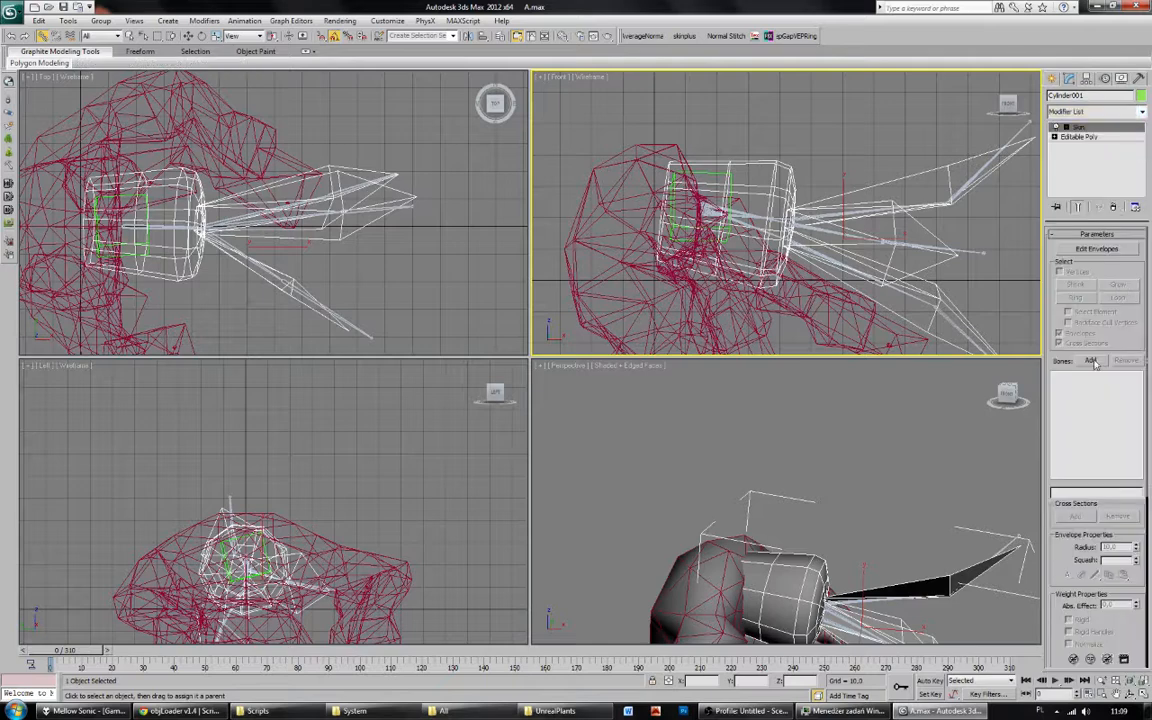
{"action": "left_click", "coordinate": [1091, 361]}
{"action": "left_click", "coordinate": [100, 284]}
{"action": "left_click", "coordinate": [112, 140], "text": "shift"}
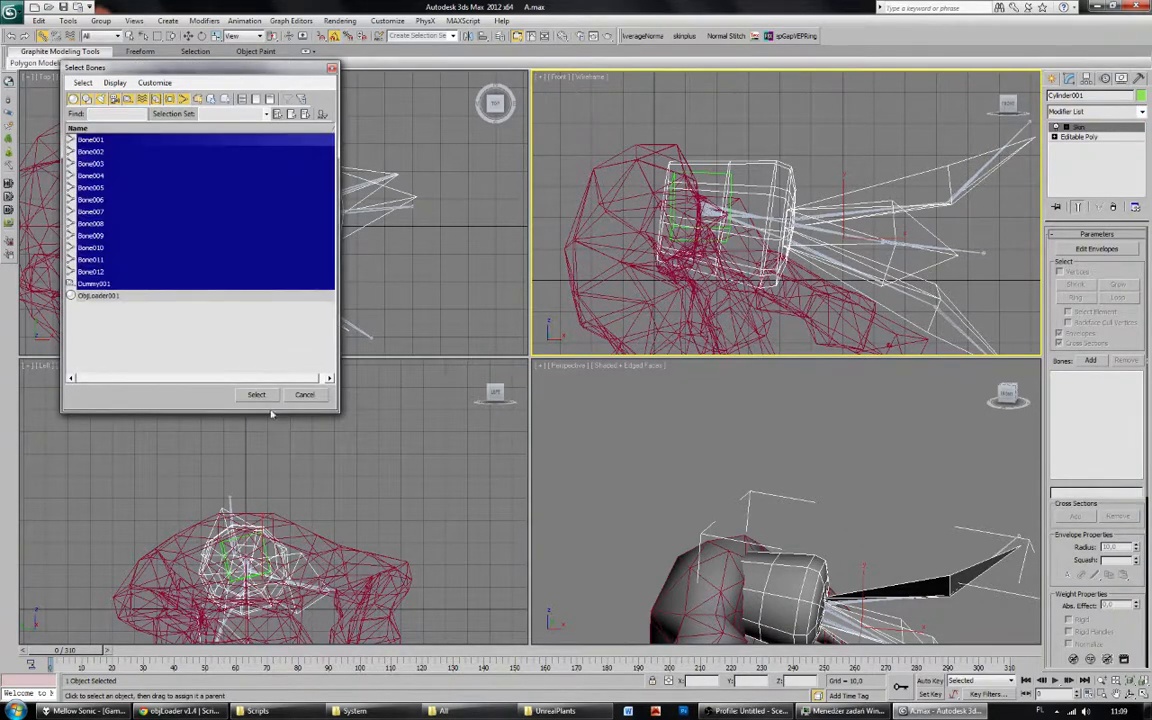
{"action": "left_click", "coordinate": [256, 394]}
Advance to frame 1 and start editing the Skin envelope of Dummy001 with the Move tool.
{"action": "left_click_drag", "start_coordinate": [107, 650], "coordinate": [111, 651]}
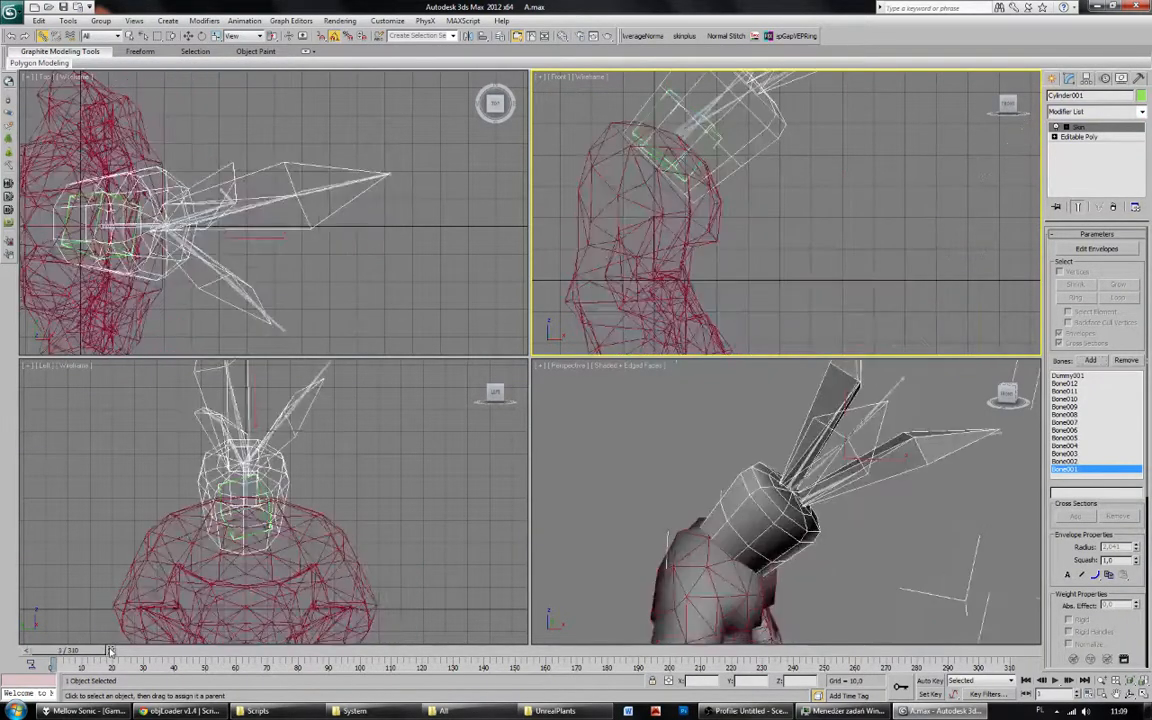
{"action": "middle_click_drag", "start_coordinate": [771, 207], "coordinate": [790, 354]}
{"action": "middle_click_drag", "start_coordinate": [911, 238], "coordinate": [888, 233]}
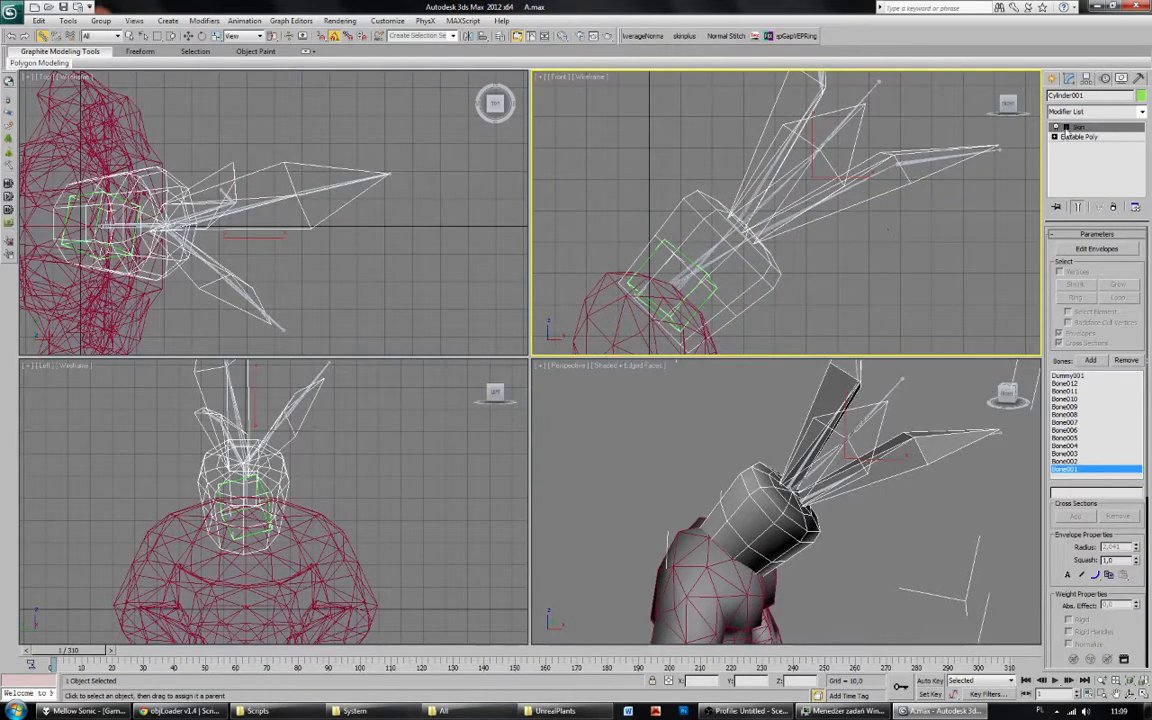
{"action": "left_click", "coordinate": [703, 265]}
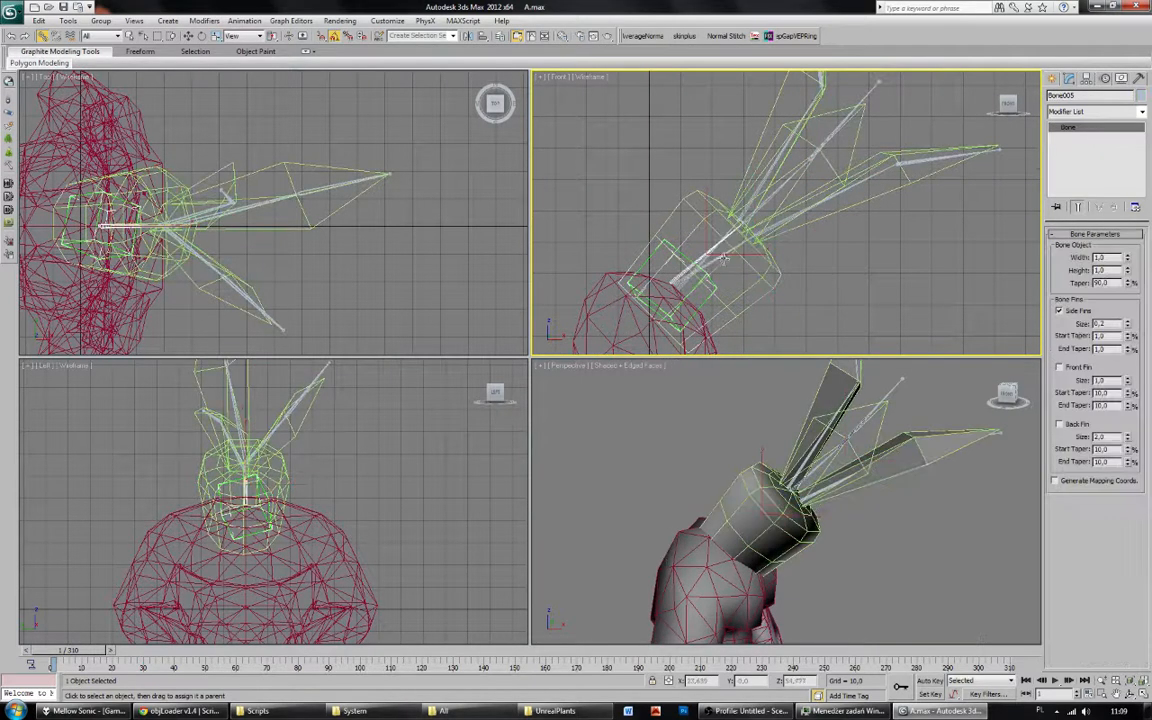
{"action": "left_click", "coordinate": [723, 257]}
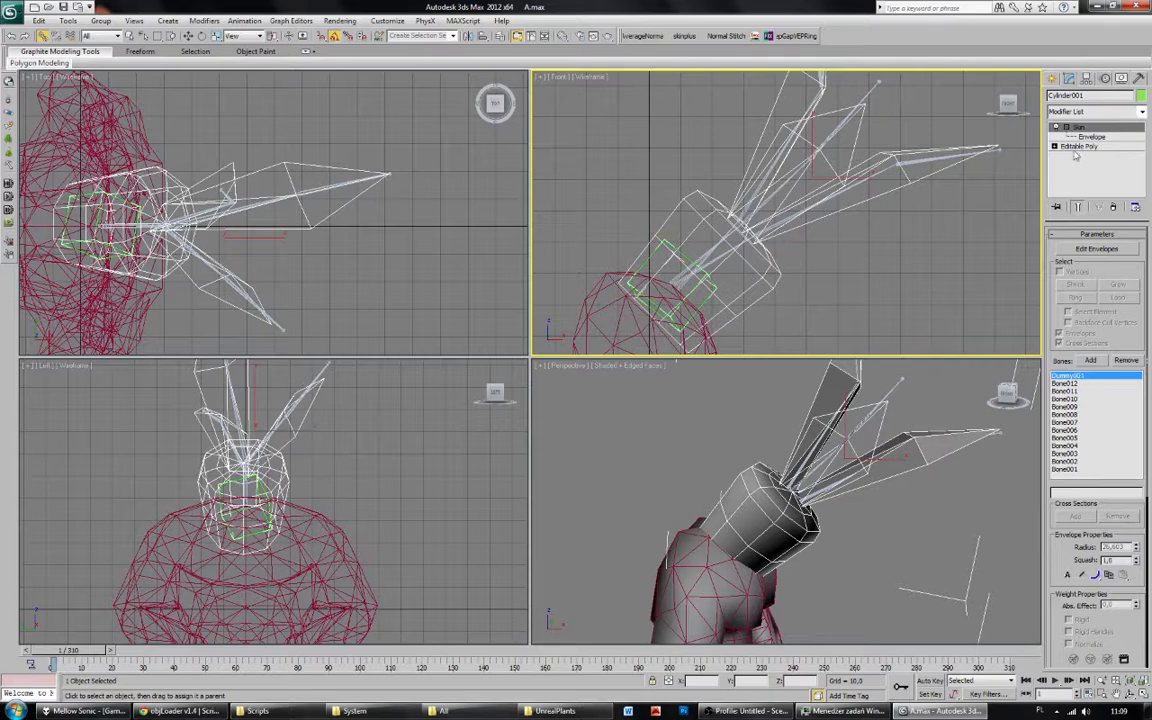
{"action": "left_click", "coordinate": [1096, 249]}
{"action": "left_click", "coordinate": [188, 36]}
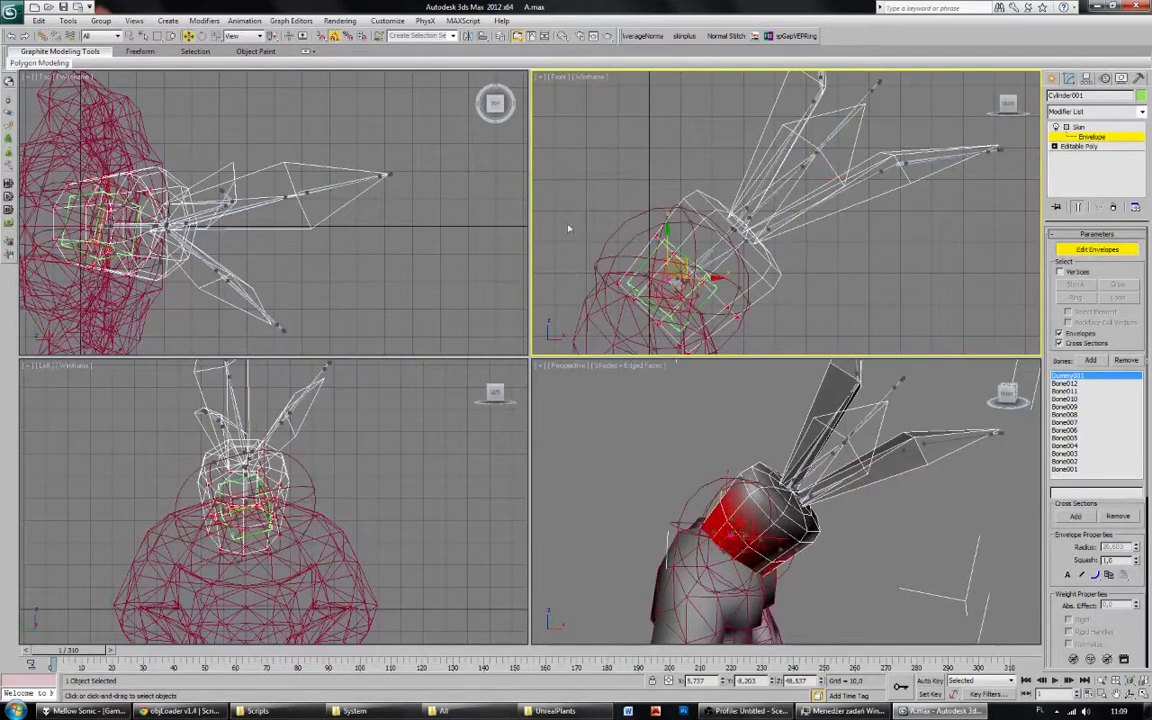
Stretch and reposition the Dummy001 envelope along the cylinder so it covers the whole barrel-shaped body.
{"action": "middle_click_drag", "start_coordinate": [686, 264], "coordinate": [684, 252]}
{"action": "left_click_drag", "start_coordinate": [686, 251], "coordinate": [745, 217]}
{"action": "middle_click_drag", "start_coordinate": [186, 241], "coordinate": [262, 243]}
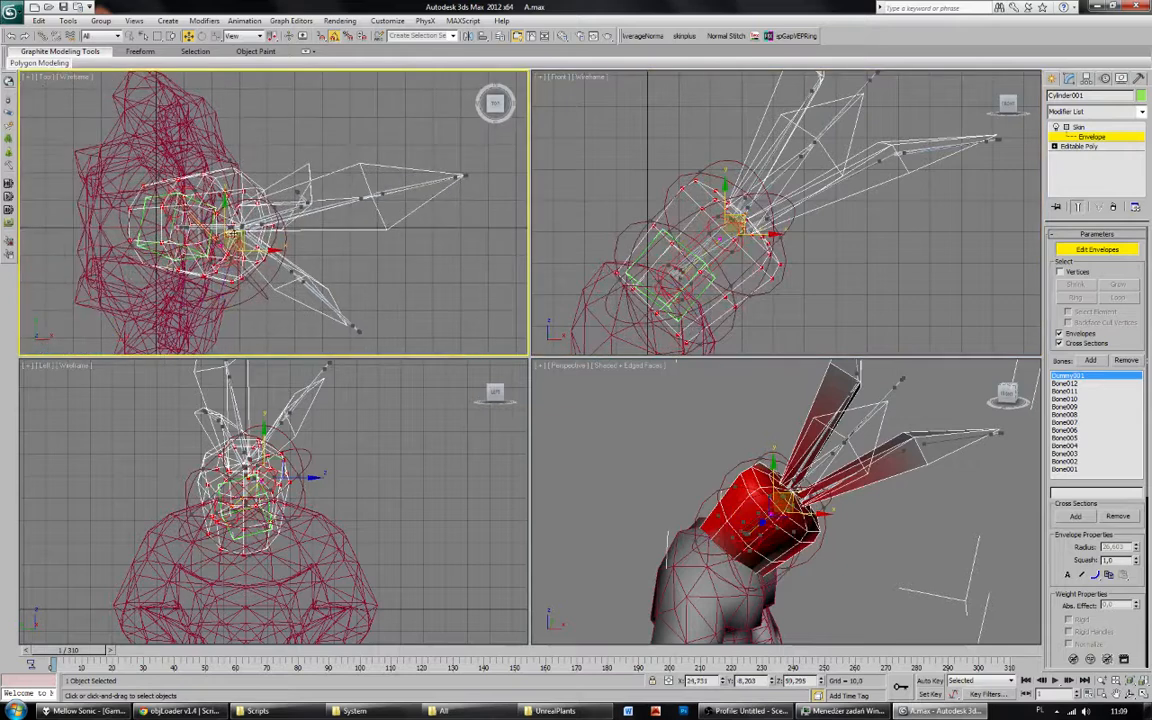
{"action": "left_click_drag", "start_coordinate": [232, 234], "coordinate": [240, 213]}
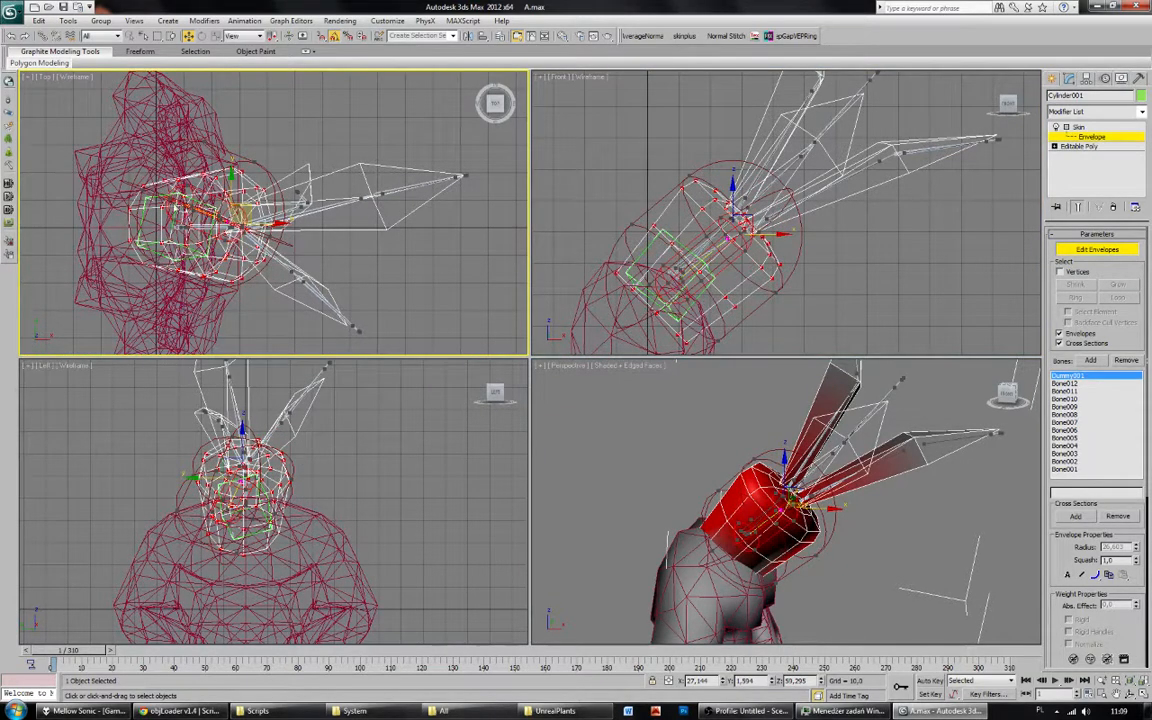
{"action": "left_click_drag", "start_coordinate": [155, 183], "coordinate": [139, 231]}
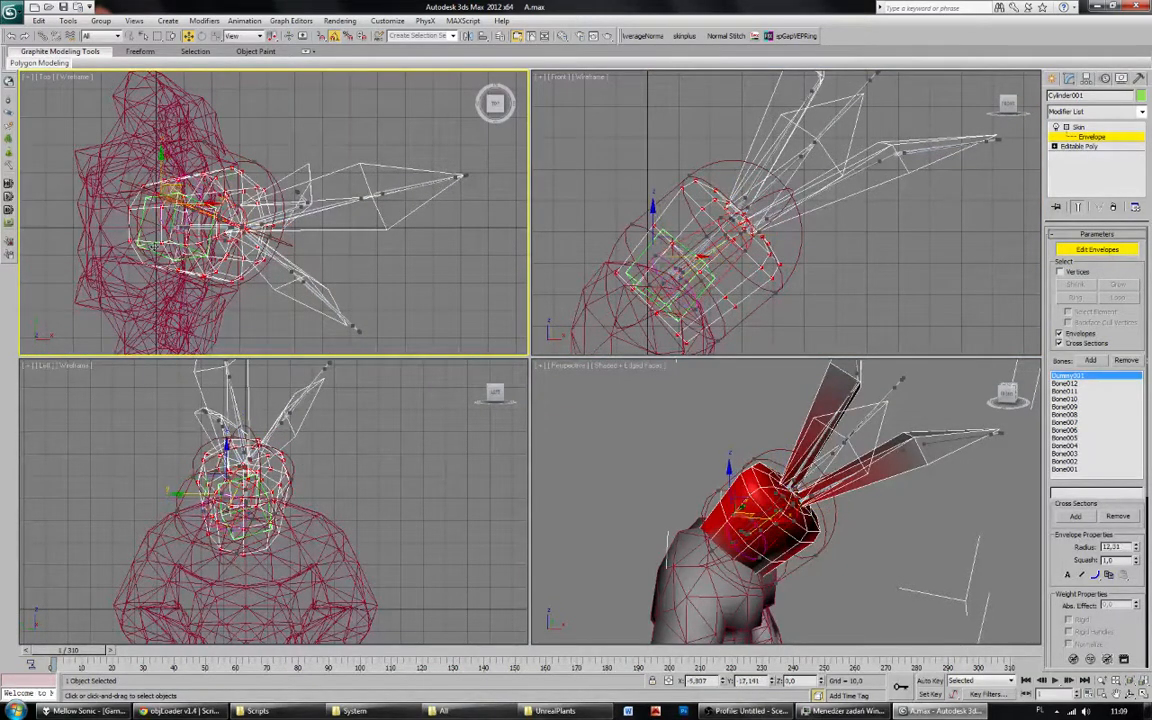
{"action": "middle_click_drag", "start_coordinate": [722, 234], "coordinate": [691, 230]}
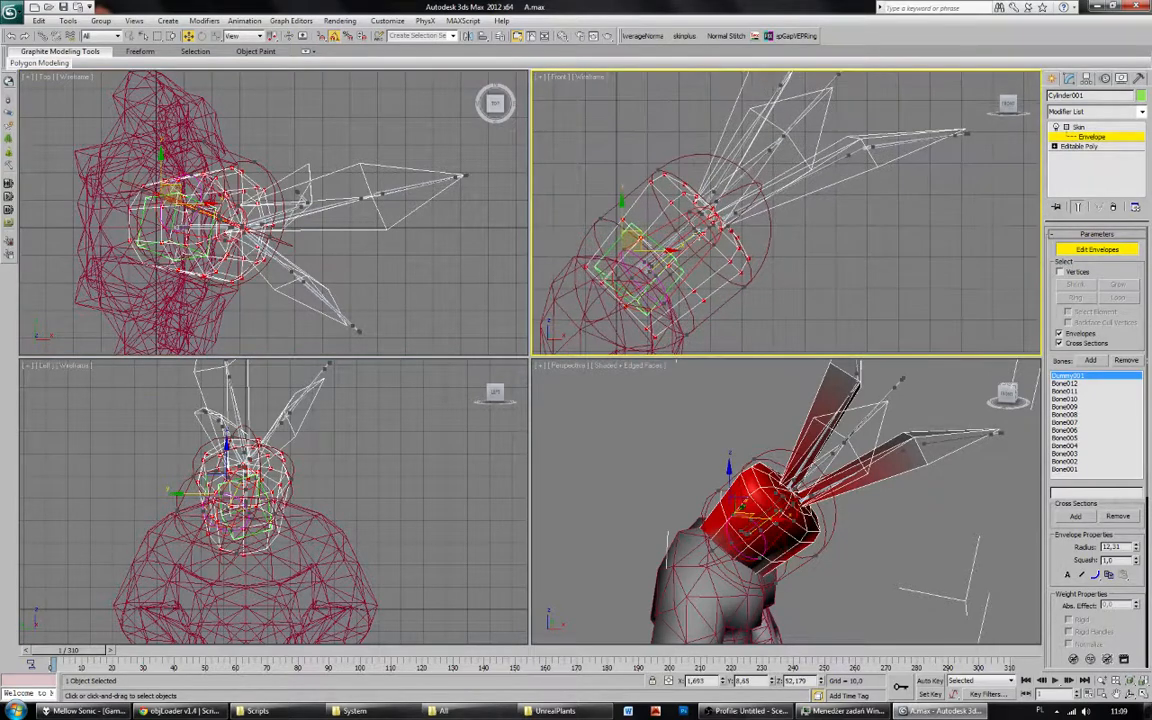
Widen the outer end of the Bone010 envelope to a radius of about 20.3 around the upper leaf.
{"action": "left_click", "coordinate": [714, 224]}
{"action": "middle_click_drag", "start_coordinate": [732, 154], "coordinate": [751, 192]}
{"action": "left_click", "coordinate": [743, 181]}
{"action": "left_click", "coordinate": [722, 113]}
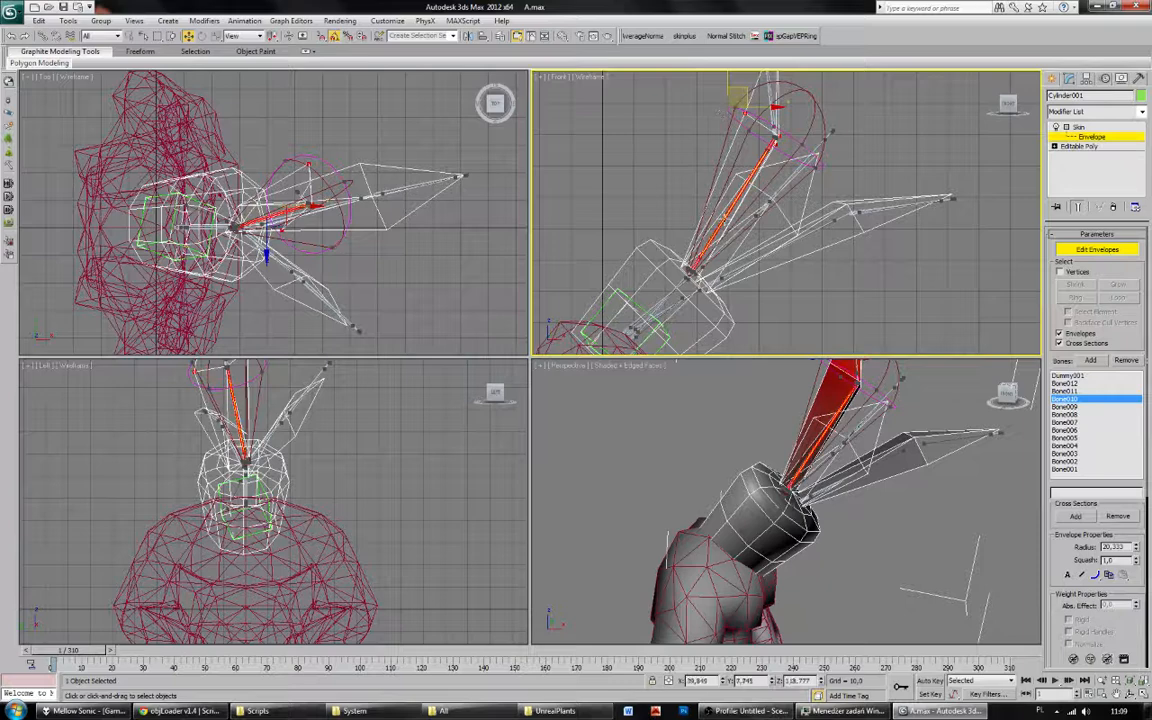
Widen the lower end of the Bone011 envelope to a radius of about 13.8 at the upper leaf's bend.
{"action": "middle_click_drag", "start_coordinate": [768, 92], "coordinate": [750, 190]}
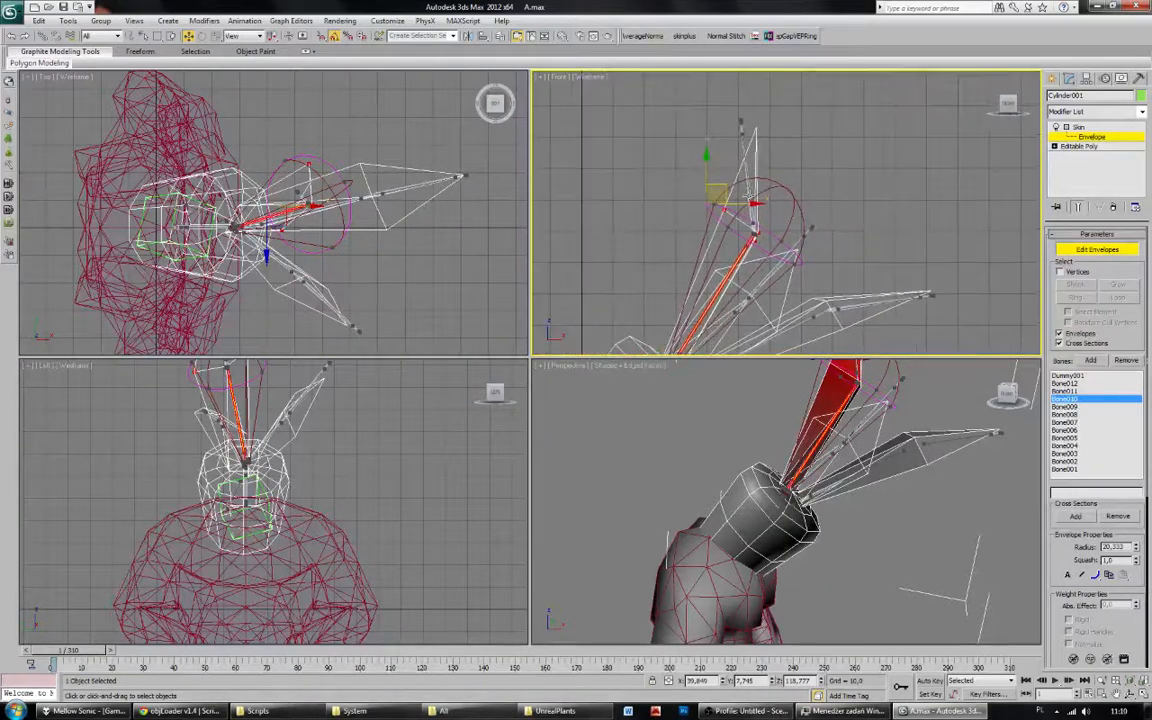
{"action": "left_click", "coordinate": [739, 122]}
{"action": "left_click", "coordinate": [742, 142]}
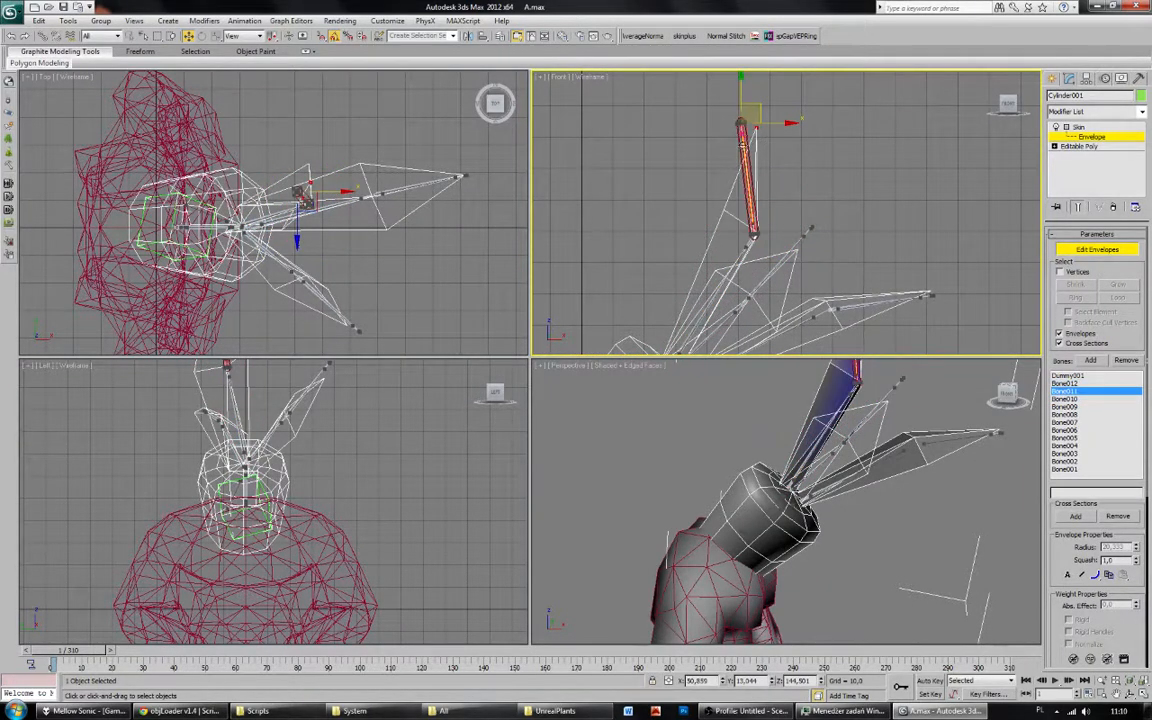
{"action": "left_click_drag", "start_coordinate": [754, 237], "coordinate": [542, 164]}
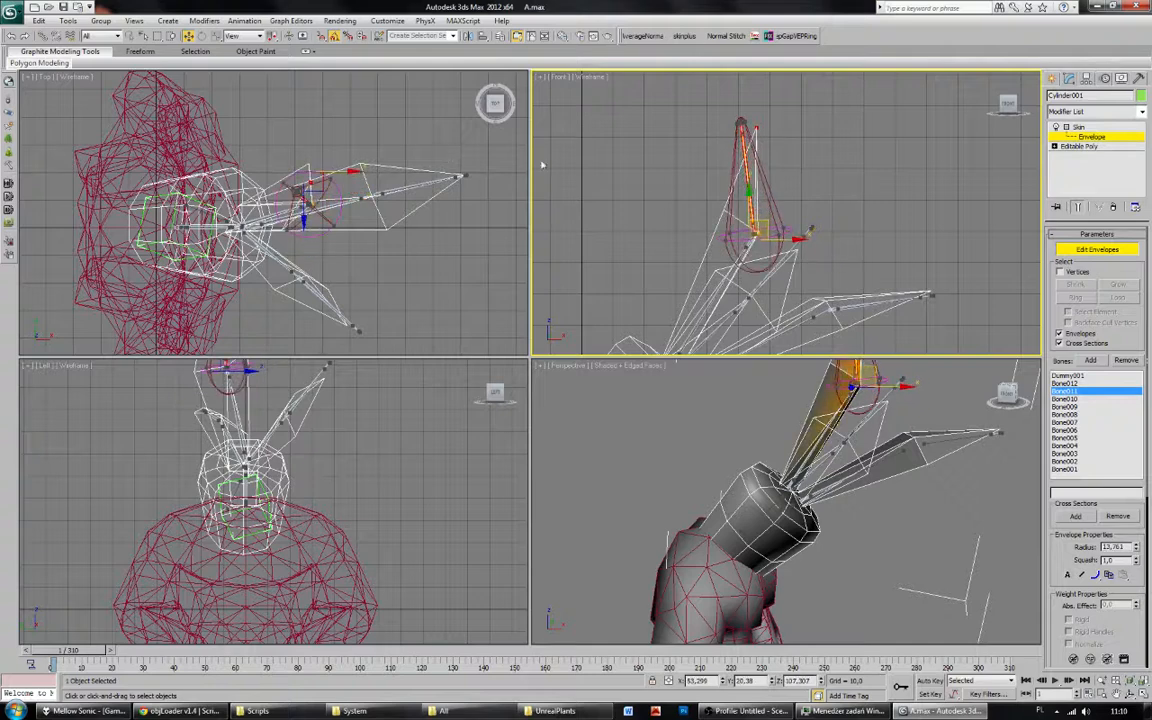
{"action": "left_click", "coordinate": [738, 124]}
Widen the outer ends of the Bone007 and Bone006 envelopes on the middle leaf, giving Bone006 a radius of about 20.2.
{"action": "left_click_drag", "start_coordinate": [777, 148], "coordinate": [777, 160]}
{"action": "left_click", "coordinate": [758, 186]}
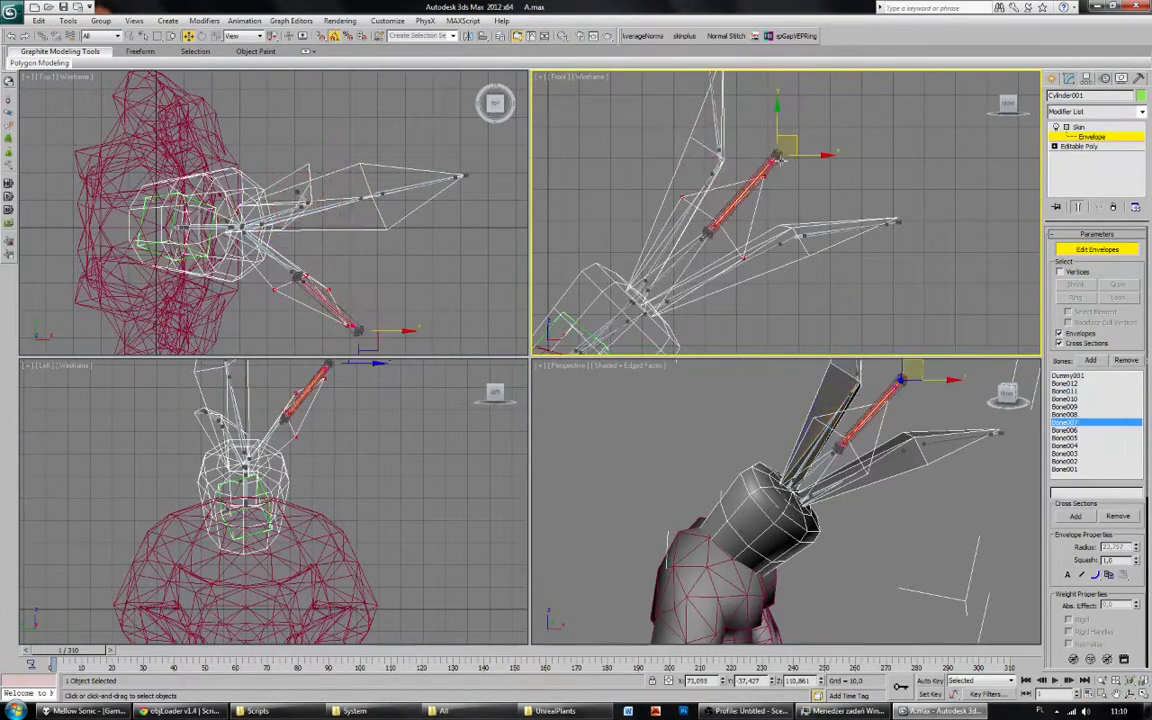
{"action": "left_click", "coordinate": [711, 224]}
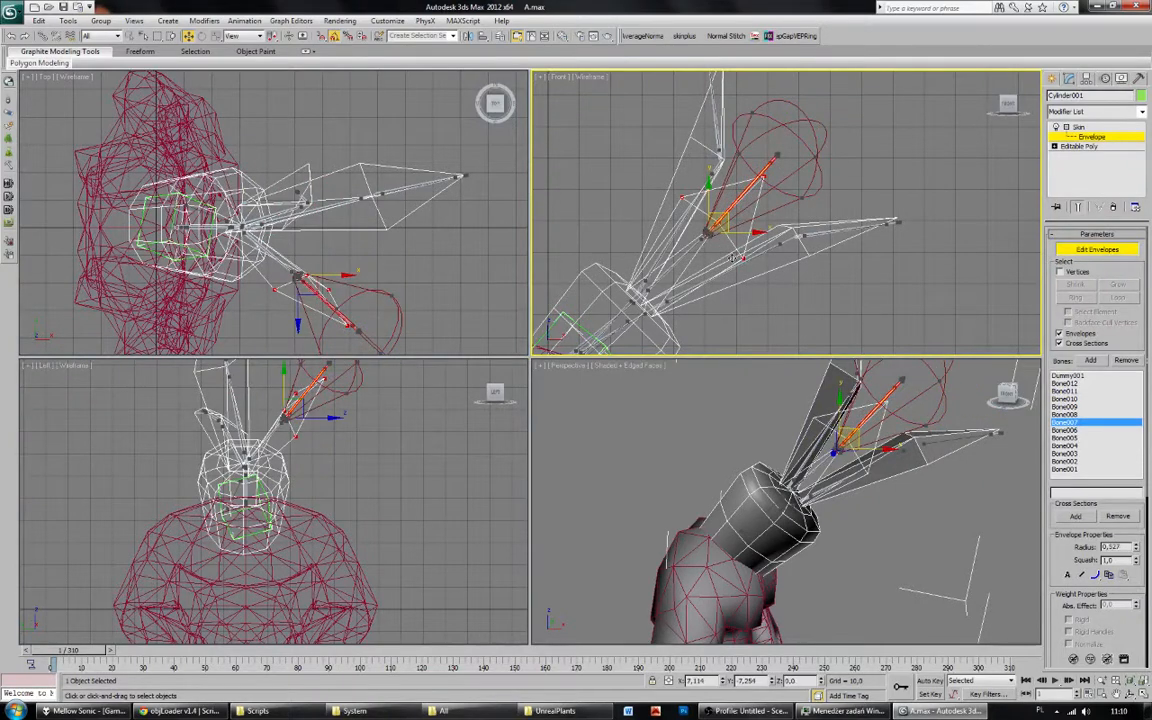
{"action": "left_click", "coordinate": [698, 257]}
{"action": "left_click_drag", "start_coordinate": [715, 248], "coordinate": [743, 282]}
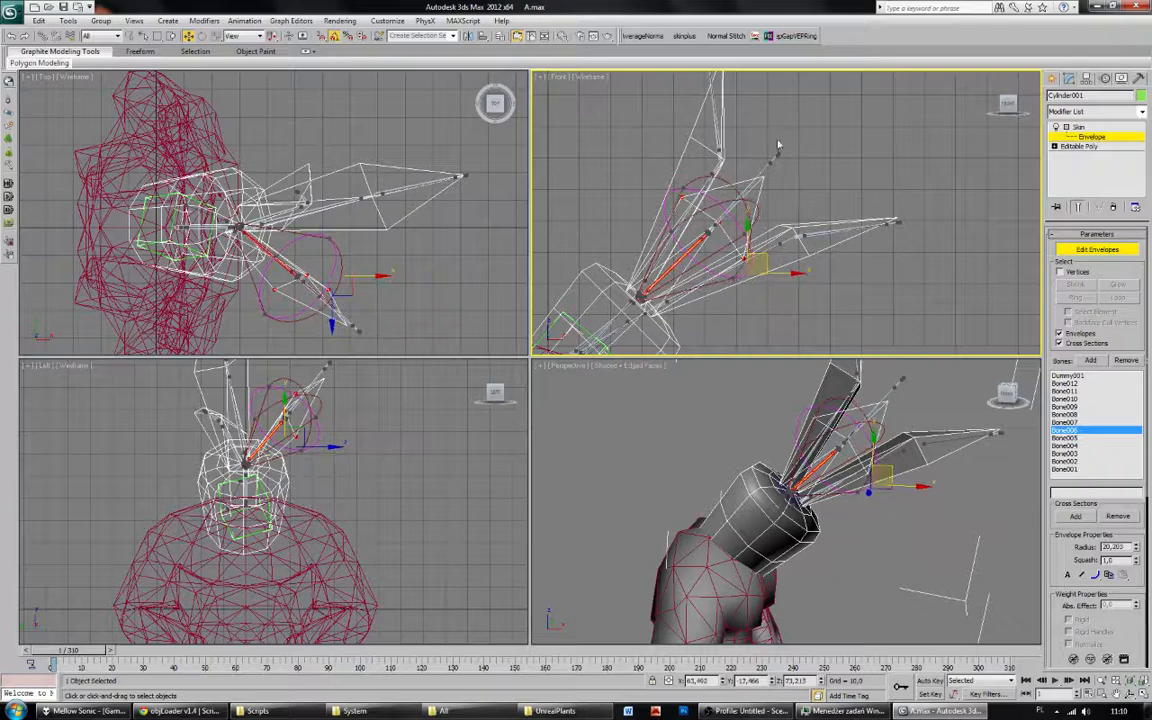
Widen the inner end of the Bone007 envelope to a radius of about 18.5 around the middle leaf's bend.
{"action": "left_click", "coordinate": [769, 198]}
{"action": "left_click", "coordinate": [742, 223]}
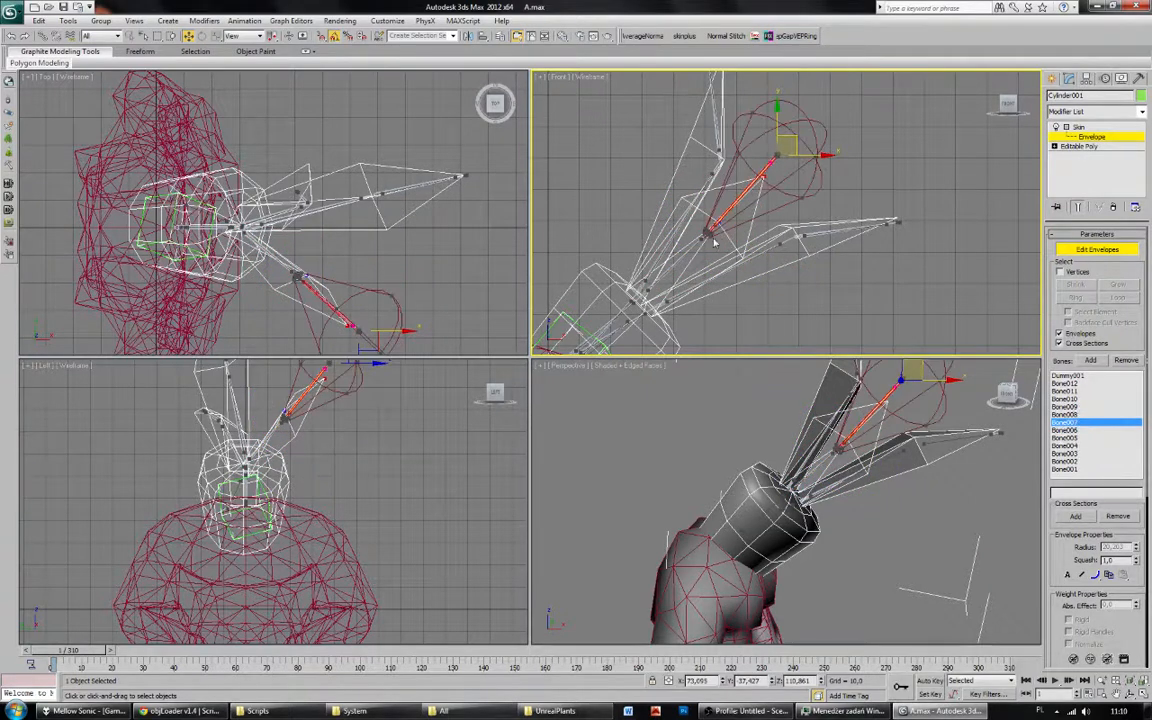
{"action": "left_click", "coordinate": [714, 245]}
{"action": "middle_click_drag", "start_coordinate": [717, 251], "coordinate": [828, 230]}
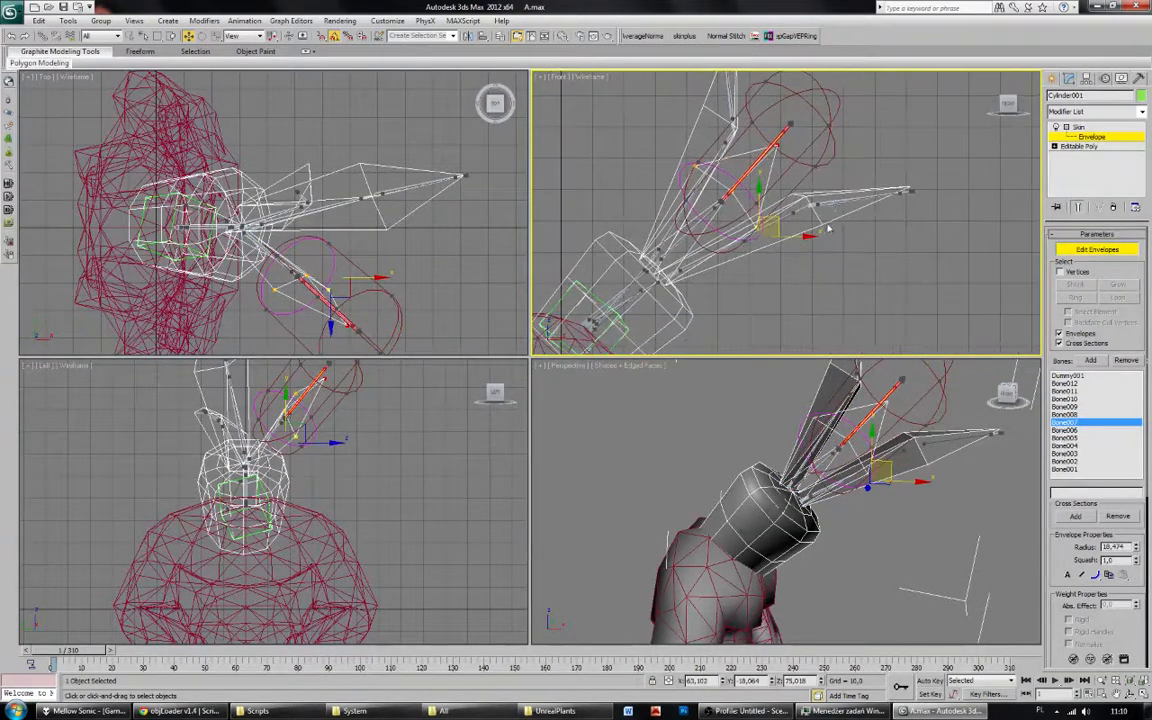
Widen the lower leaf's envelopes: Bone003 to a radius of about 16.3, Bone002 to about 12 outer and 5.8 inner.
{"action": "left_click", "coordinate": [835, 203]}
{"action": "left_click", "coordinate": [926, 189]}
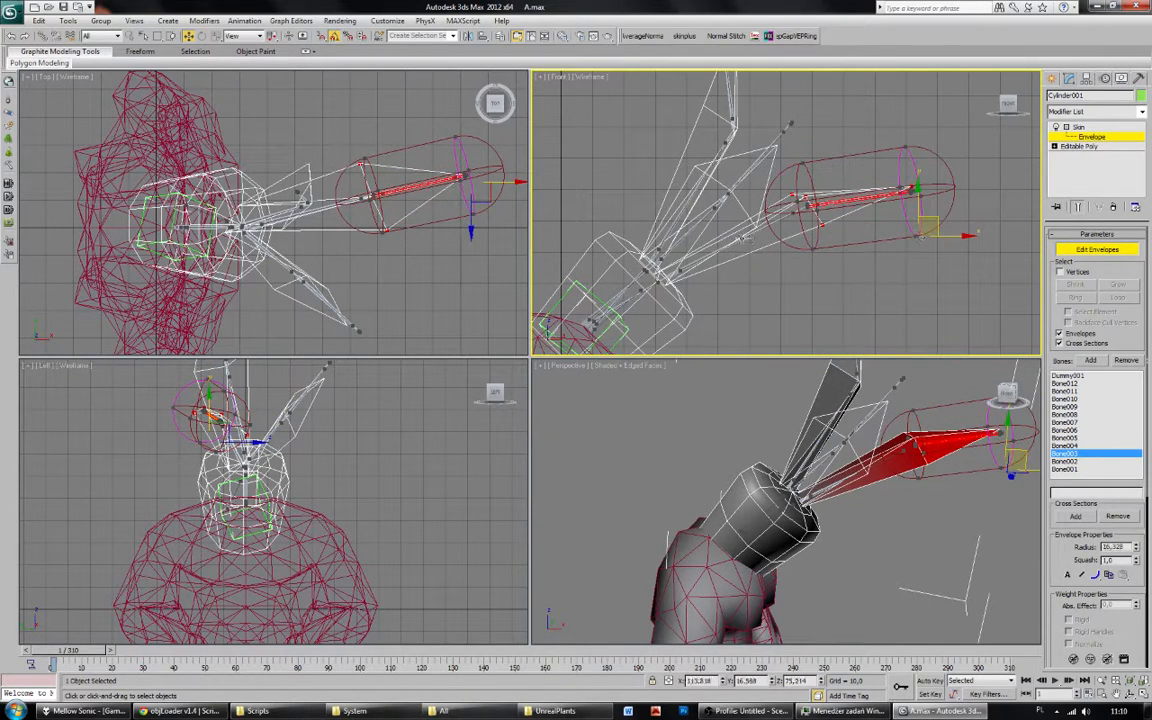
{"action": "left_click", "coordinate": [816, 233]}
{"action": "left_click", "coordinate": [816, 217]}
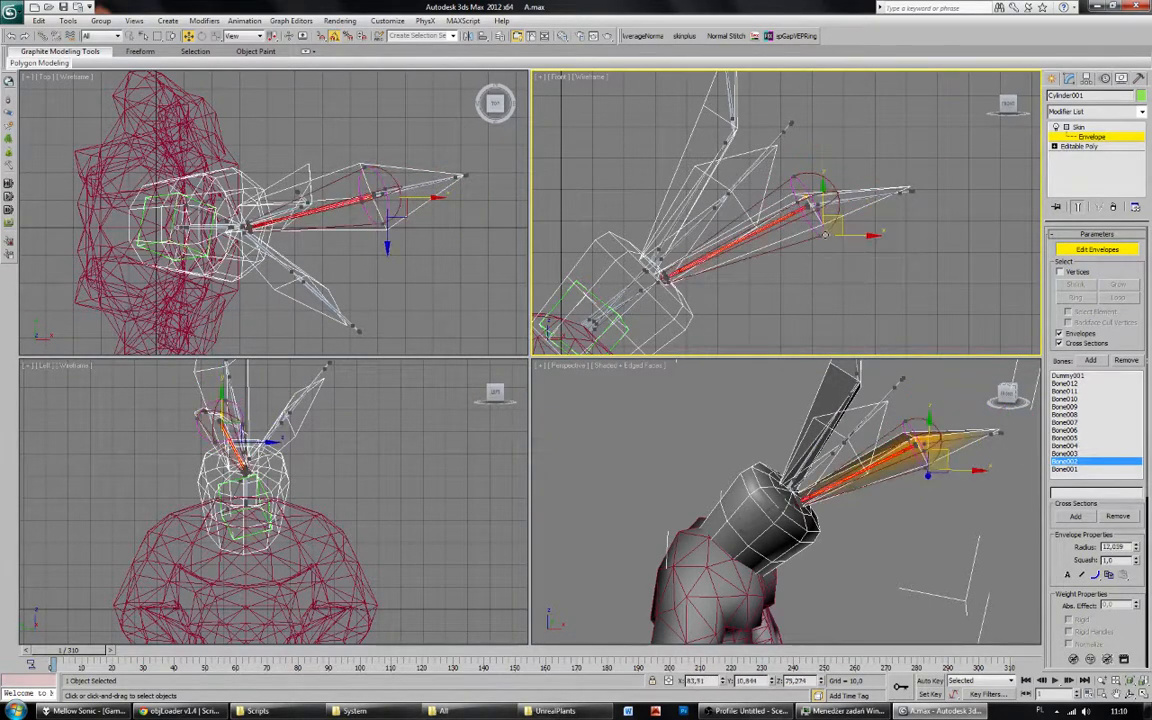
{"action": "left_click", "coordinate": [668, 272]}
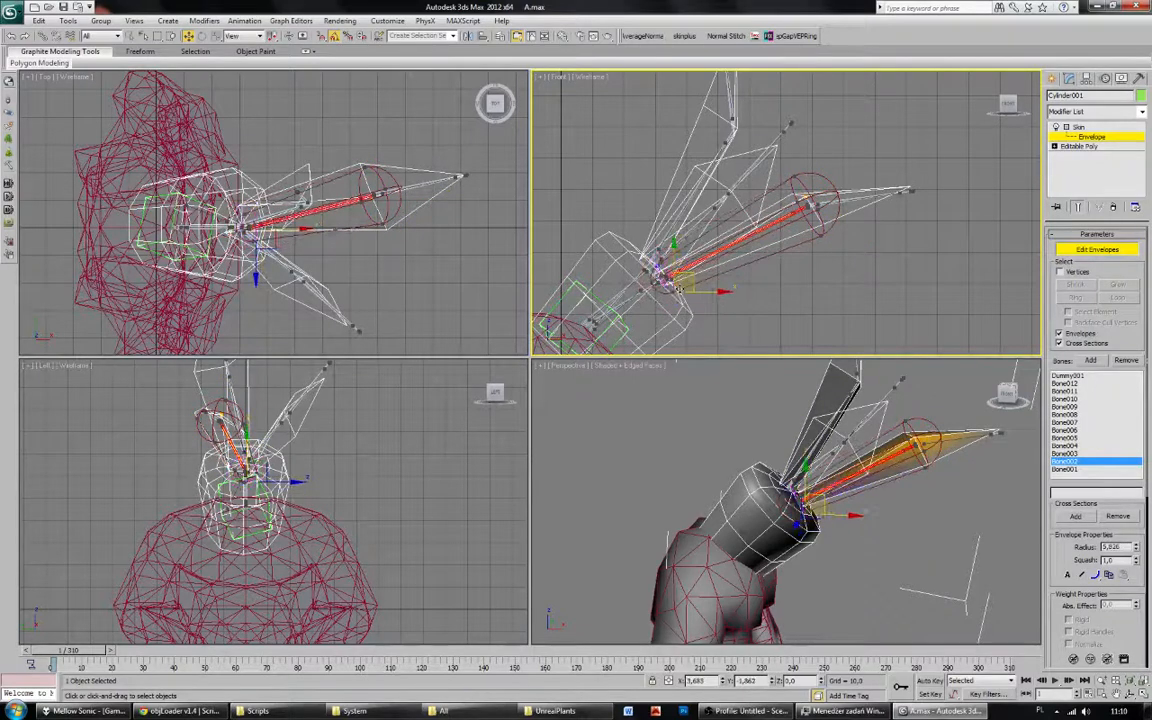
{"action": "left_click", "coordinate": [724, 245]}
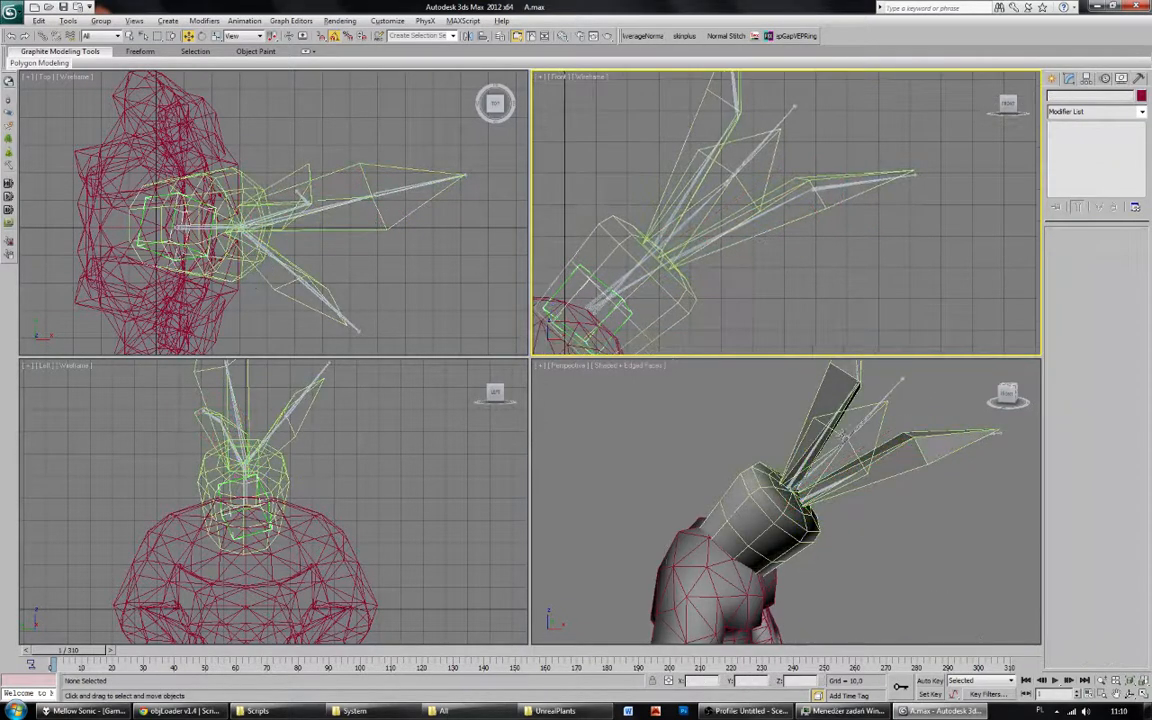
Assign smoothing group 1 to all elements of the cylinder's Editable Poly and return to its Skin modifier.
{"action": "middle_click_drag", "start_coordinate": [790, 480], "coordinate": [778, 444], "text": "alt"}
{"action": "left_click", "coordinate": [778, 444]}
{"action": "left_click", "coordinate": [1078, 146]}
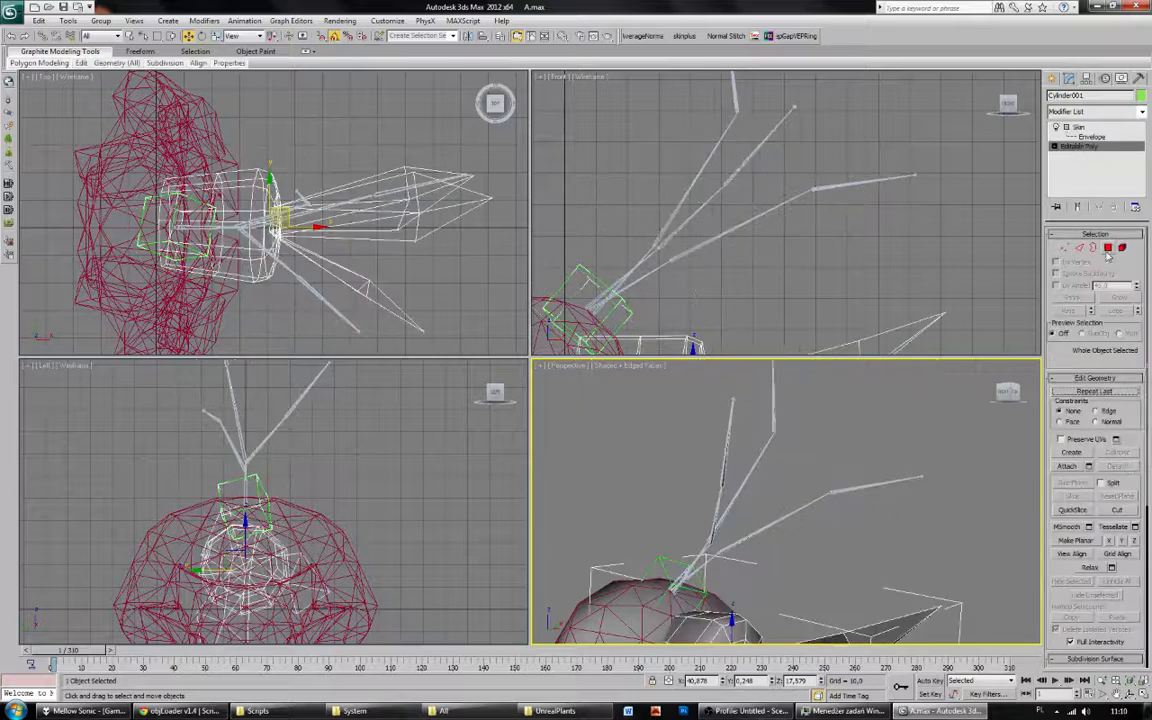
{"action": "left_click", "coordinate": [1122, 247]}
{"action": "key", "text": "ctrl+a"}
{"action": "scroll", "coordinate": [1058, 506], "scroll_direction": "down", "scroll_amount": 5}
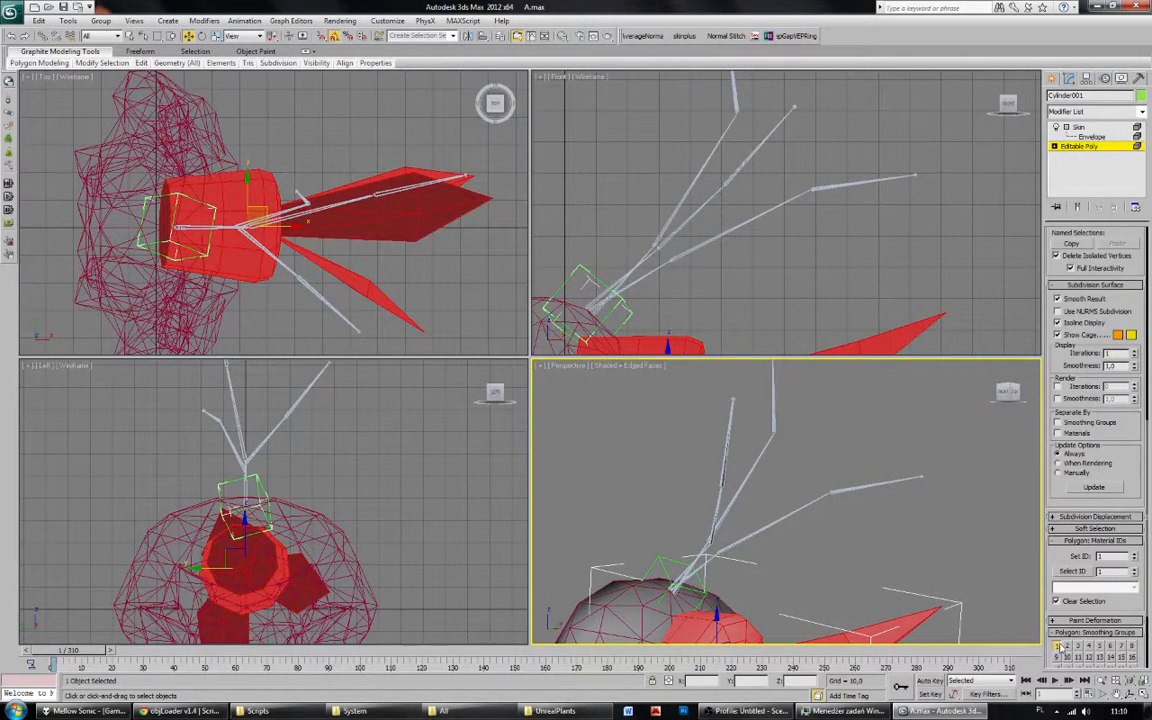
{"action": "key", "text": "ctrl+d"}
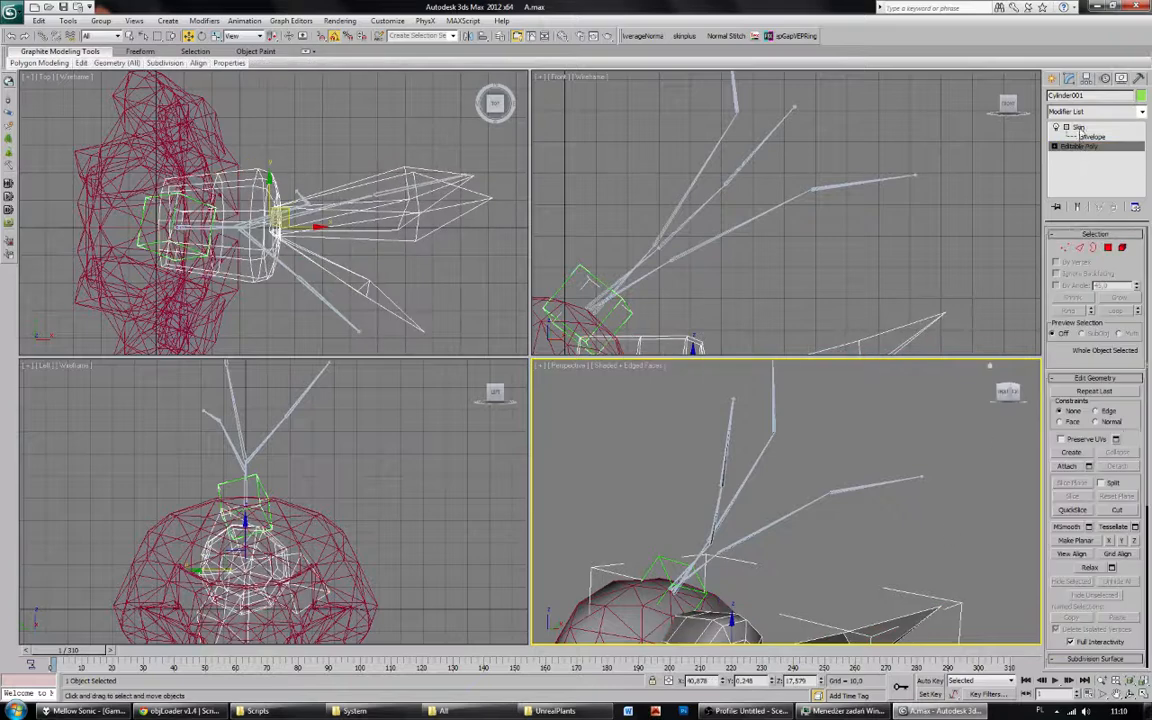
{"action": "left_click", "coordinate": [1078, 127]}
Deselect the cylinder mesh and save the scene.
{"action": "left_click", "coordinate": [913, 458]}
{"action": "middle_click_drag", "start_coordinate": [845, 472], "coordinate": [880, 470], "text": "alt"}
{"action": "left_click", "coordinate": [12, 9]}
{"action": "left_click", "coordinate": [41, 125]}
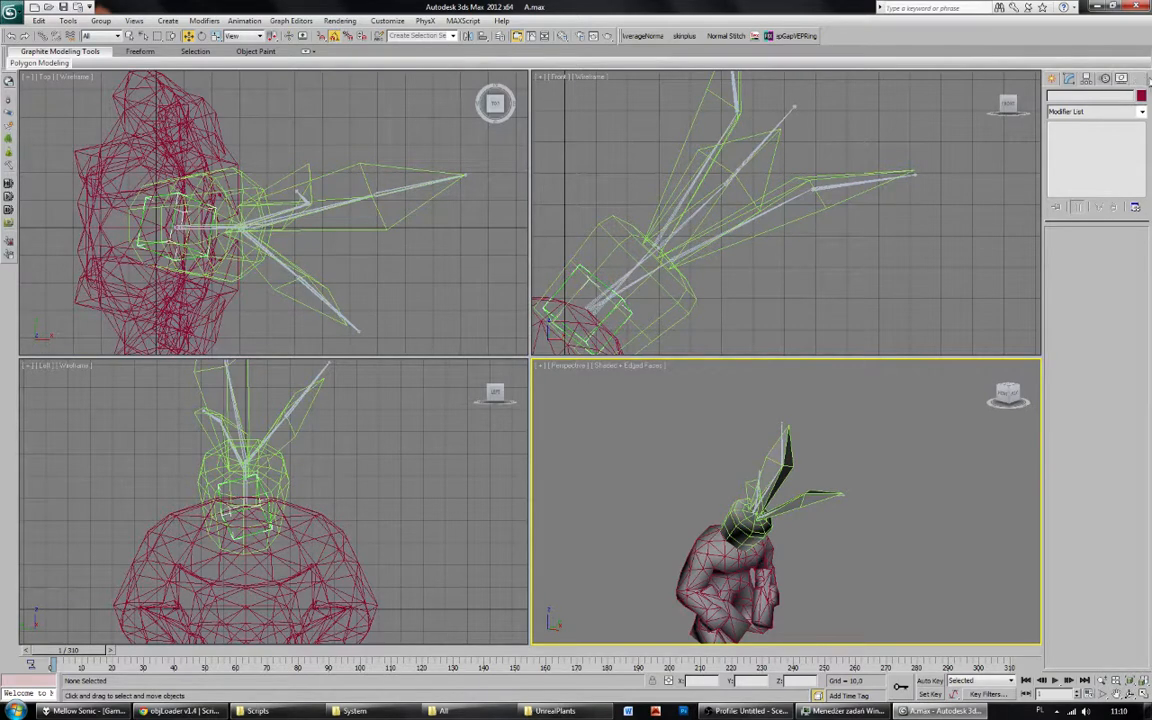
Load the springmagic_0.9_0.mse script through the MAXScript utility and move its window clear of the Front view.
{"action": "left_click", "coordinate": [1140, 79]}
{"action": "left_click", "coordinate": [1104, 241]}
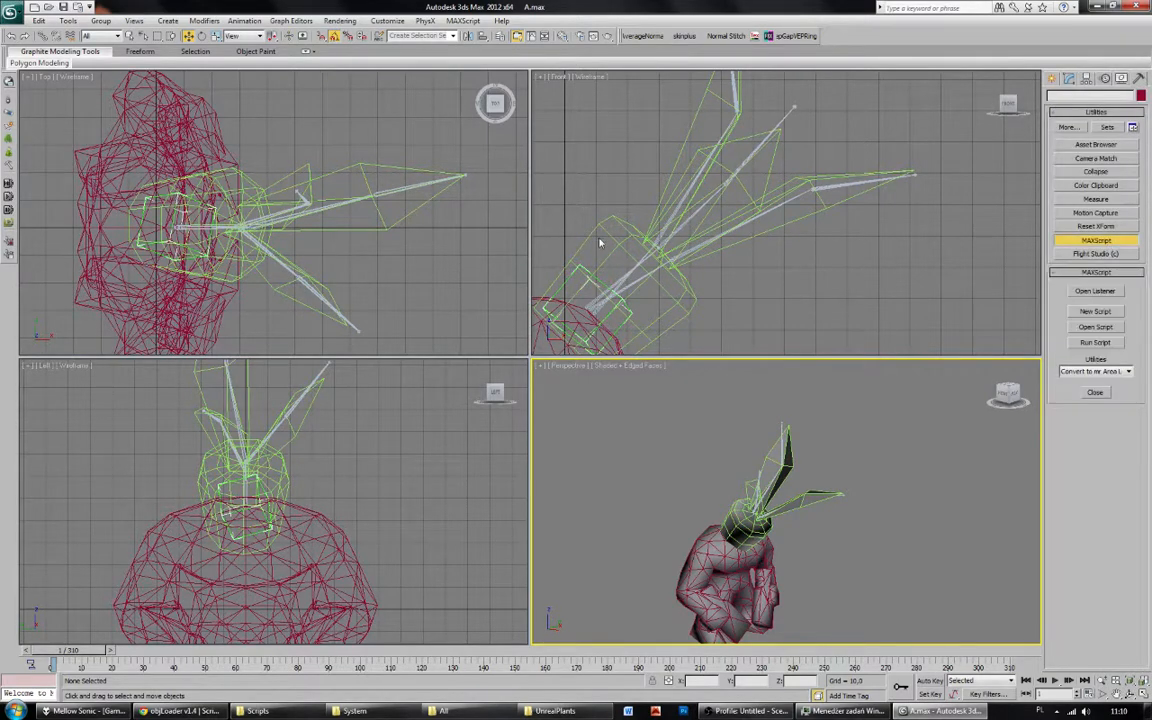
{"action": "left_click", "coordinate": [1096, 326]}
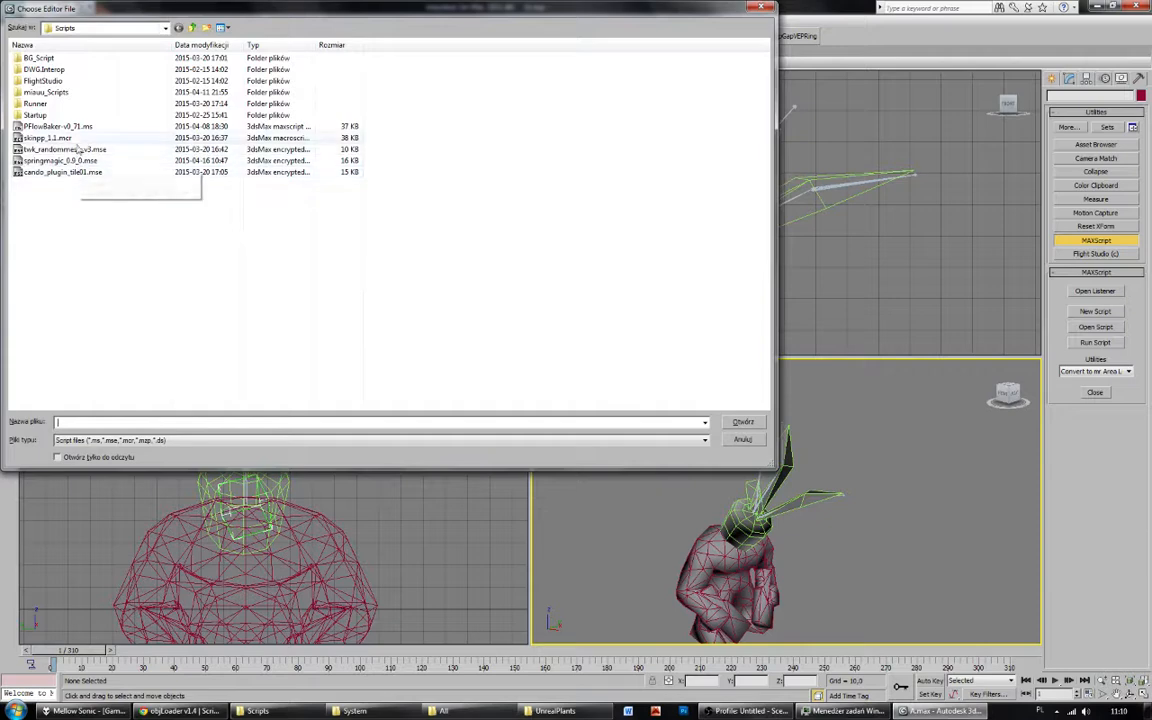
{"action": "double_click", "coordinate": [60, 160]}
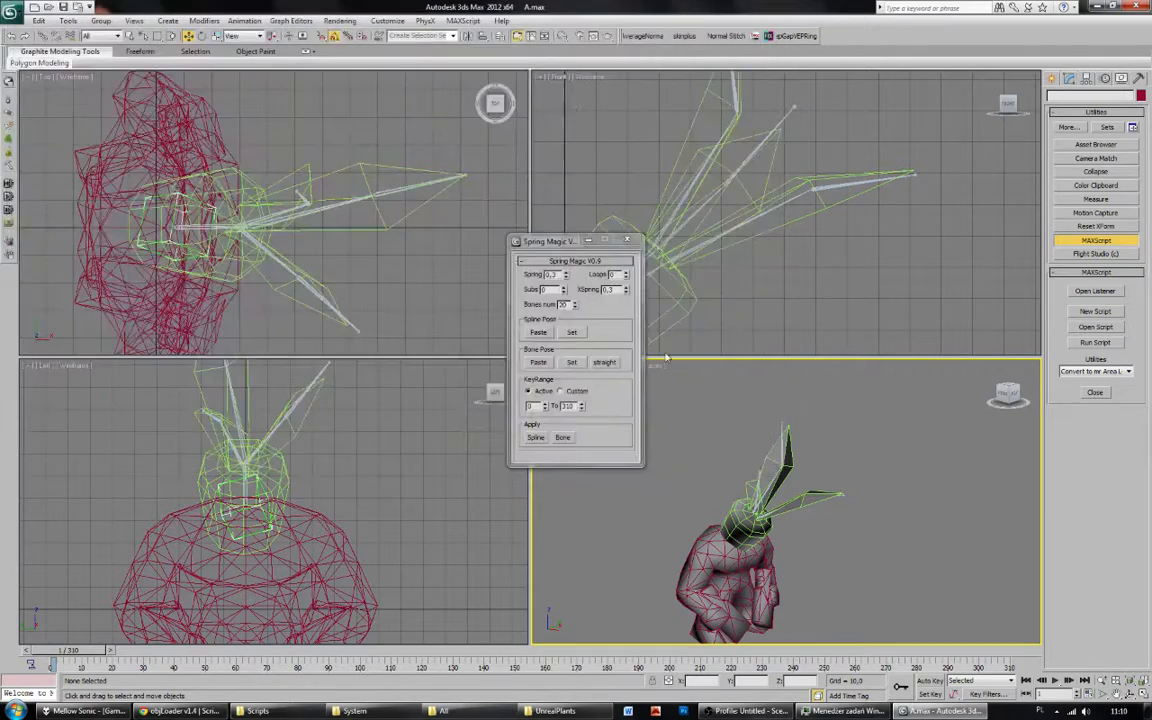
{"action": "left_click_drag", "start_coordinate": [557, 236], "coordinate": [405, 199]}
Configure Spring Magic with a custom key range from 1 to 8 and 5 loops, and save the scene.
{"action": "scroll", "coordinate": [641, 272], "scroll_direction": "up", "scroll_amount": 2}
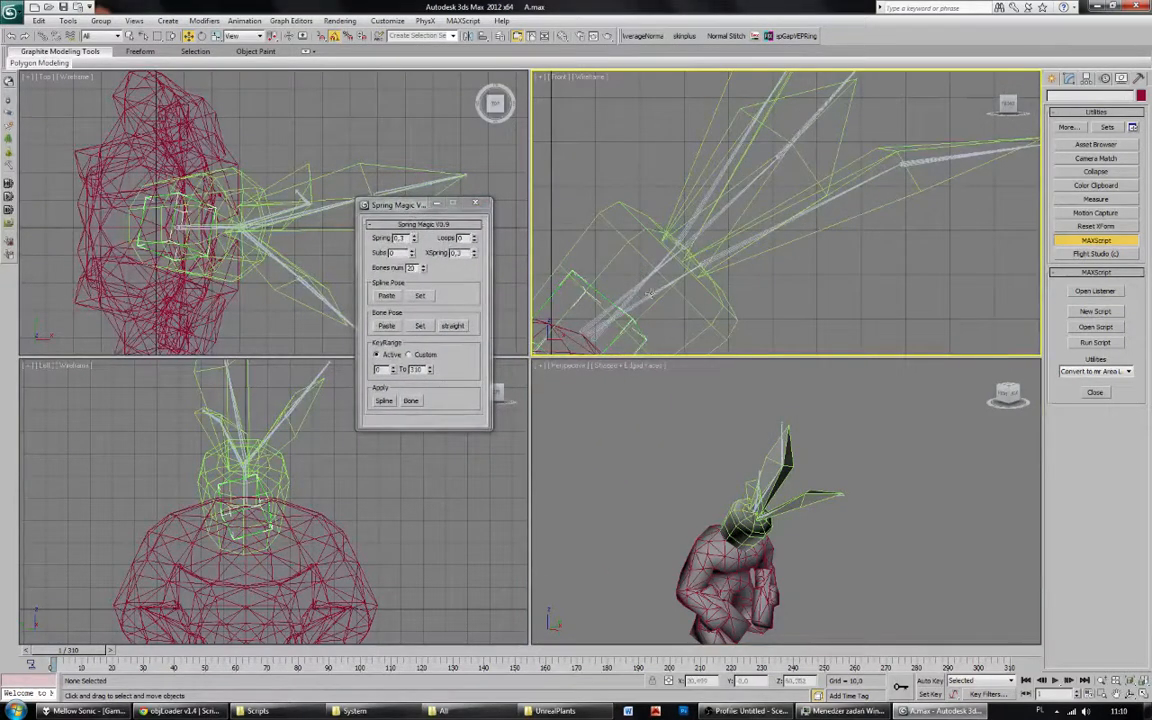
{"action": "double_click", "coordinate": [650, 292]}
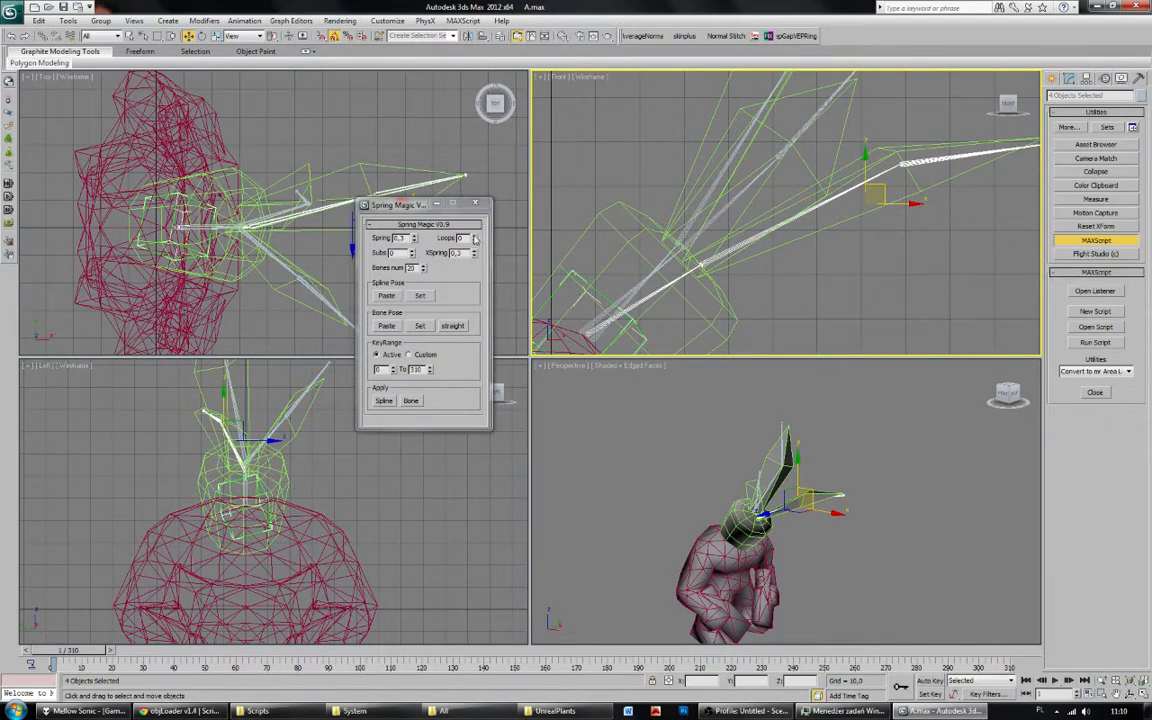
{"action": "left_click", "coordinate": [408, 355]}
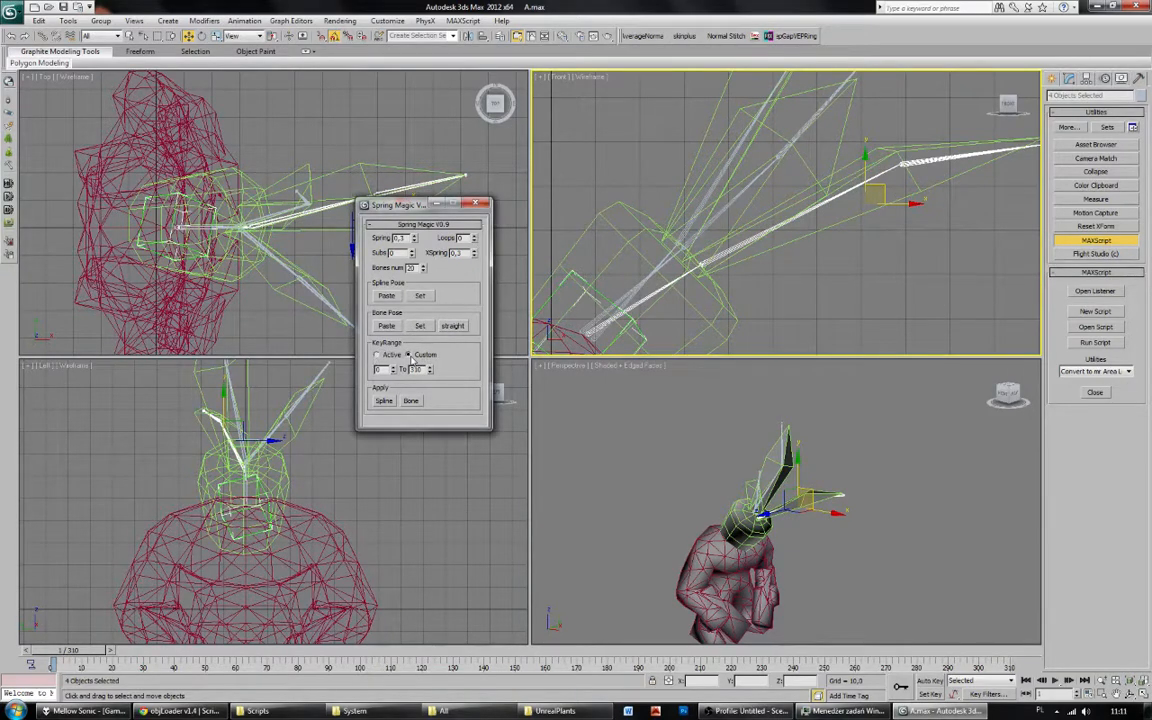
{"action": "left_click", "coordinate": [110, 652]}
{"action": "mouse_move", "coordinate": [82, 651]}
{"action": "left_mouse_down"}
{"action": "mouse_move", "coordinate": [134, 651]}
{"action": "mouse_move", "coordinate": [97, 651]}
{"action": "left_mouse_up"}
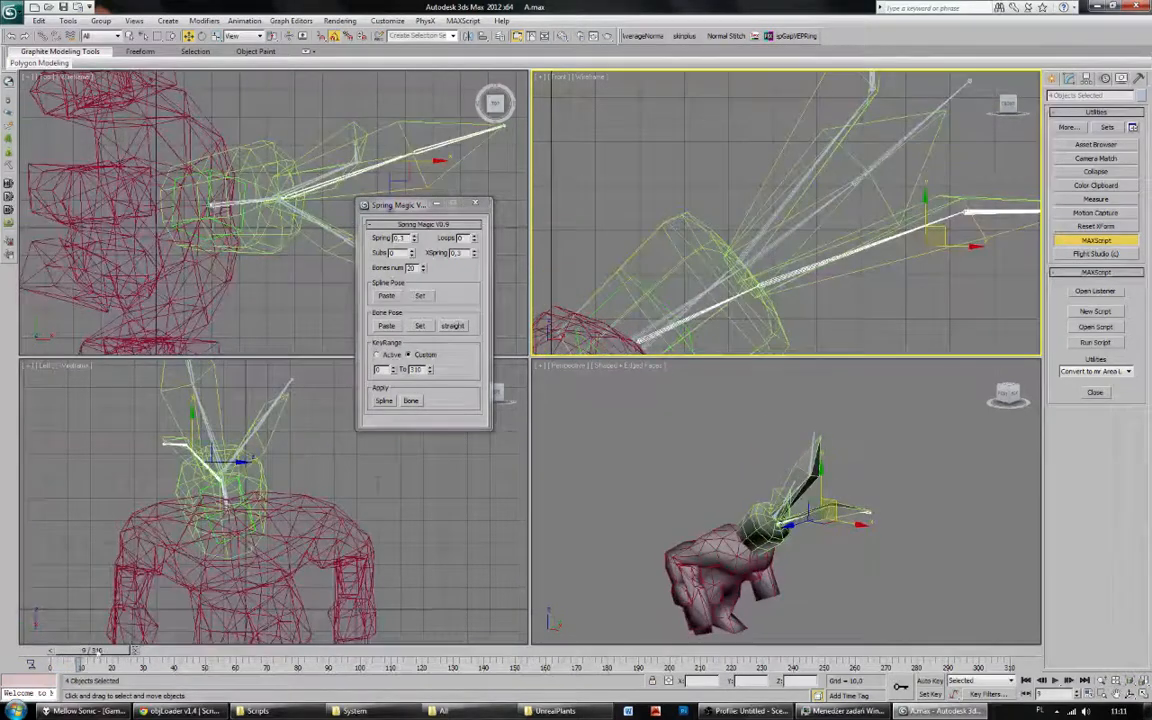
{"action": "left_click", "coordinate": [51, 653]}
{"action": "left_click", "coordinate": [393, 373]}
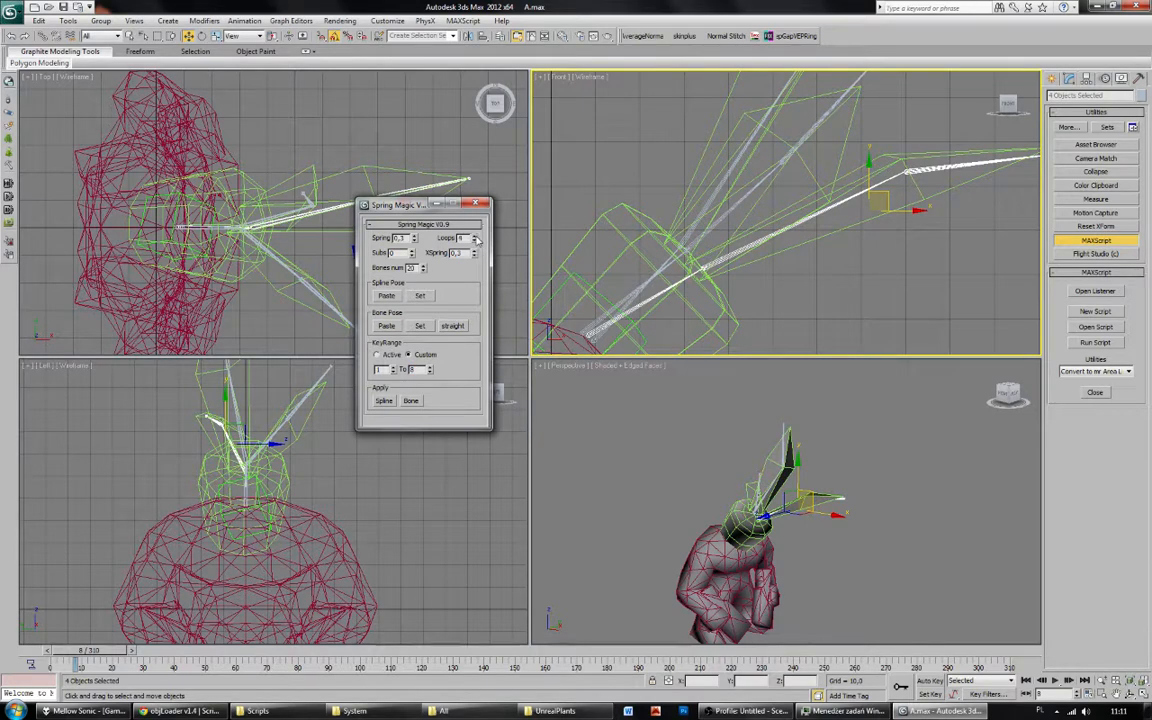
{"action": "left_click", "coordinate": [13, 12]}
{"action": "left_click", "coordinate": [42, 117]}
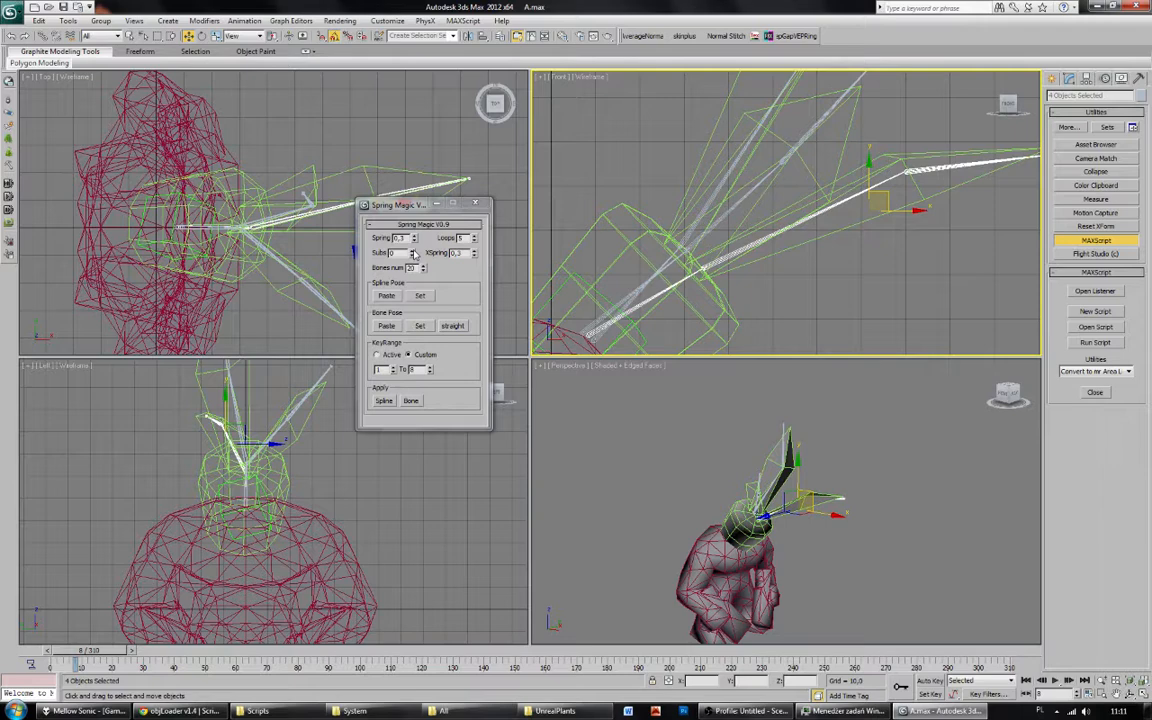
Apply Spring Magic's bone simulation to the lower leaf's three-bone chain and scrub through the frames to check the motion.
{"action": "double_click", "coordinate": [678, 242]}
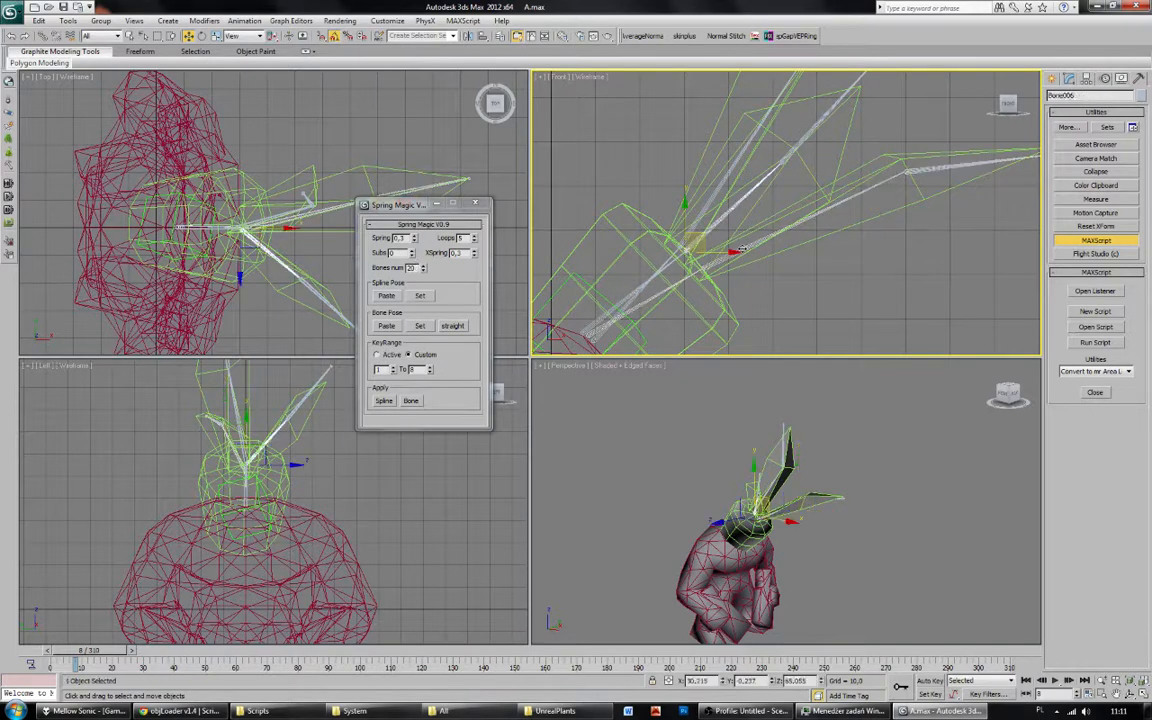
{"action": "double_click", "coordinate": [712, 268]}
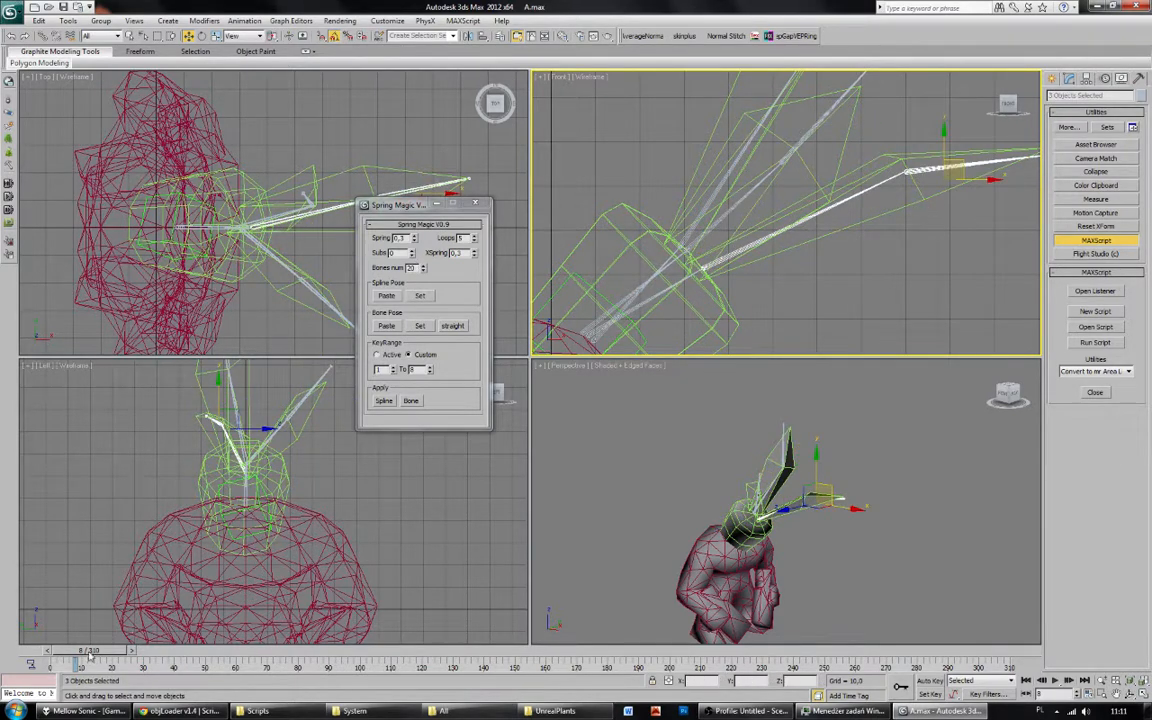
{"action": "left_click_drag", "start_coordinate": [88, 652], "coordinate": [76, 655]}
{"action": "middle_click_drag", "start_coordinate": [663, 493], "coordinate": [646, 484]}
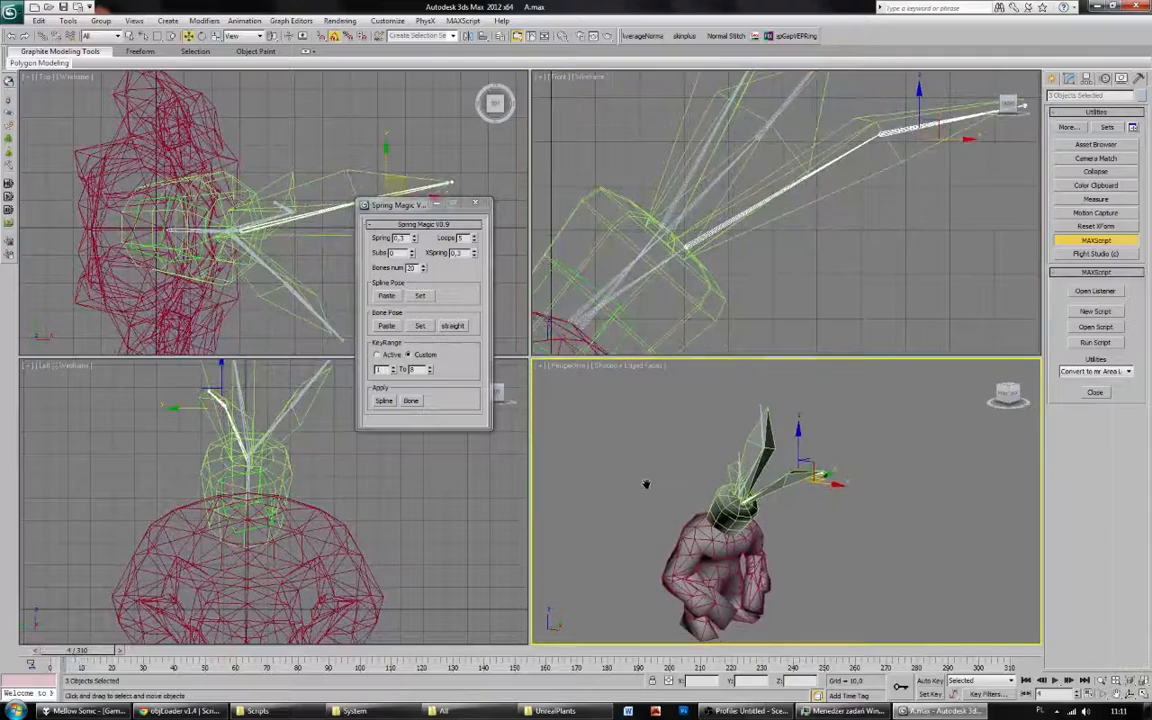
{"action": "left_click", "coordinate": [410, 401]}
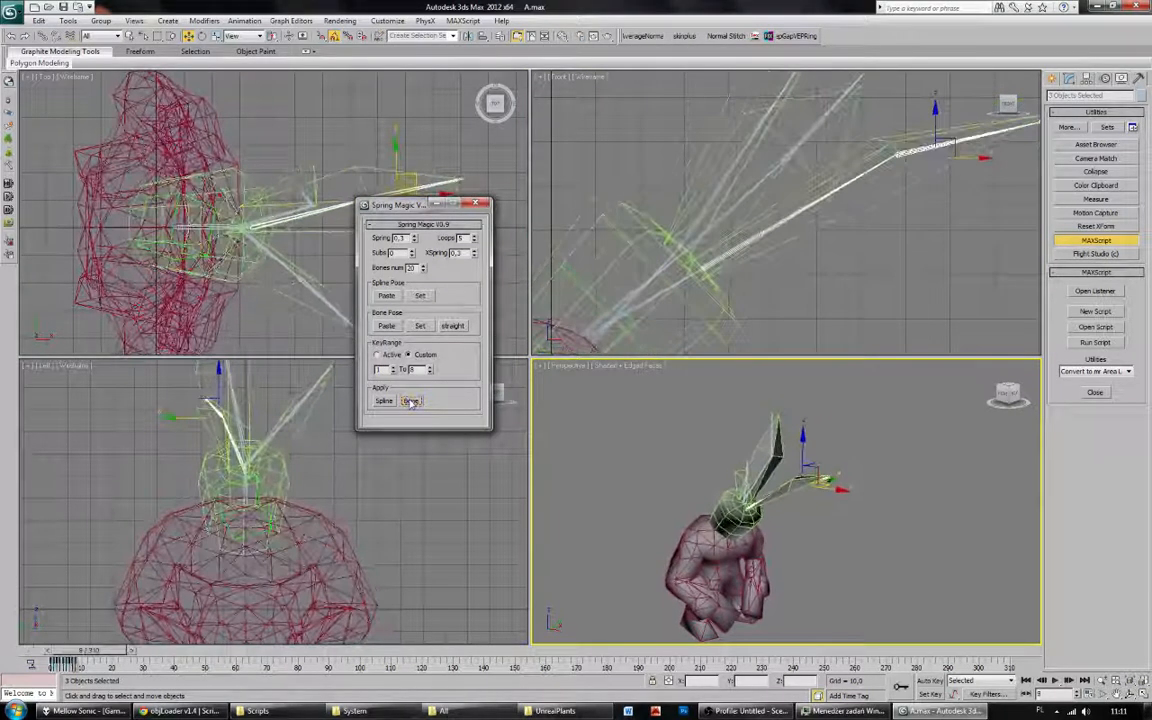
{"action": "left_click_drag", "start_coordinate": [98, 650], "coordinate": [74, 650]}
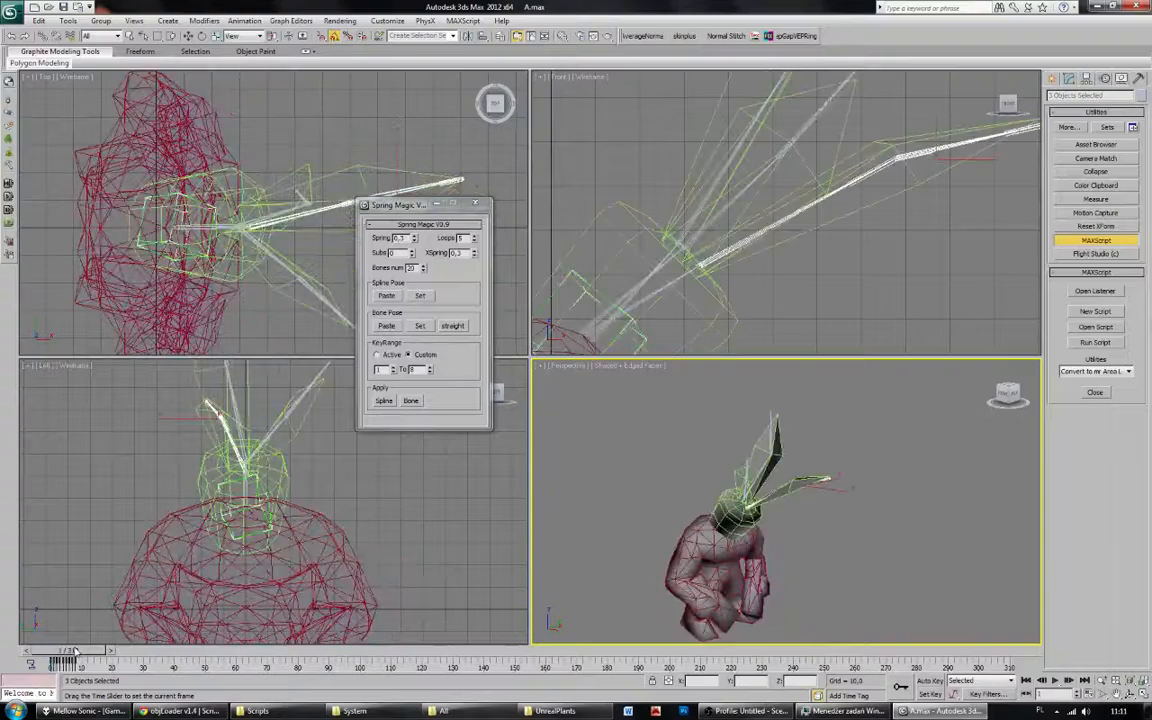
Select the middle leaf's three-bone chain and apply Spring Magic's bone simulation to it.
{"action": "key", "text": "w"}
{"action": "middle_click_drag", "start_coordinate": [885, 231], "coordinate": [878, 245]}
{"action": "left_click", "coordinate": [731, 212]}
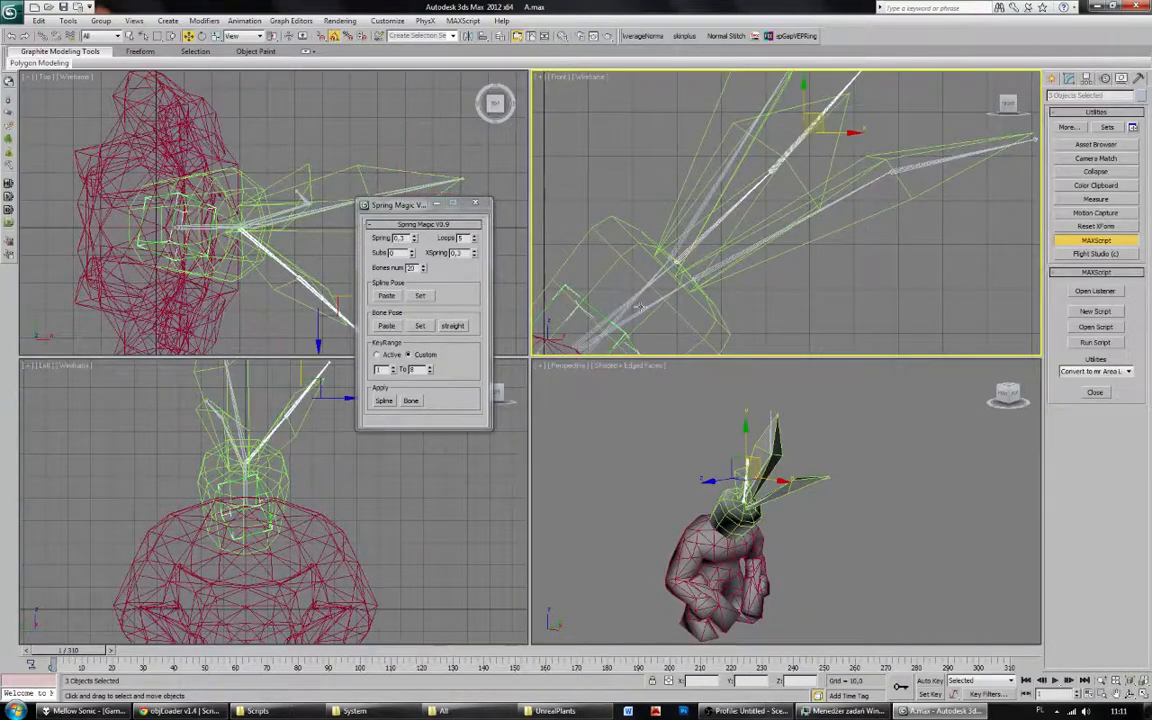
{"action": "left_click", "coordinate": [412, 401]}
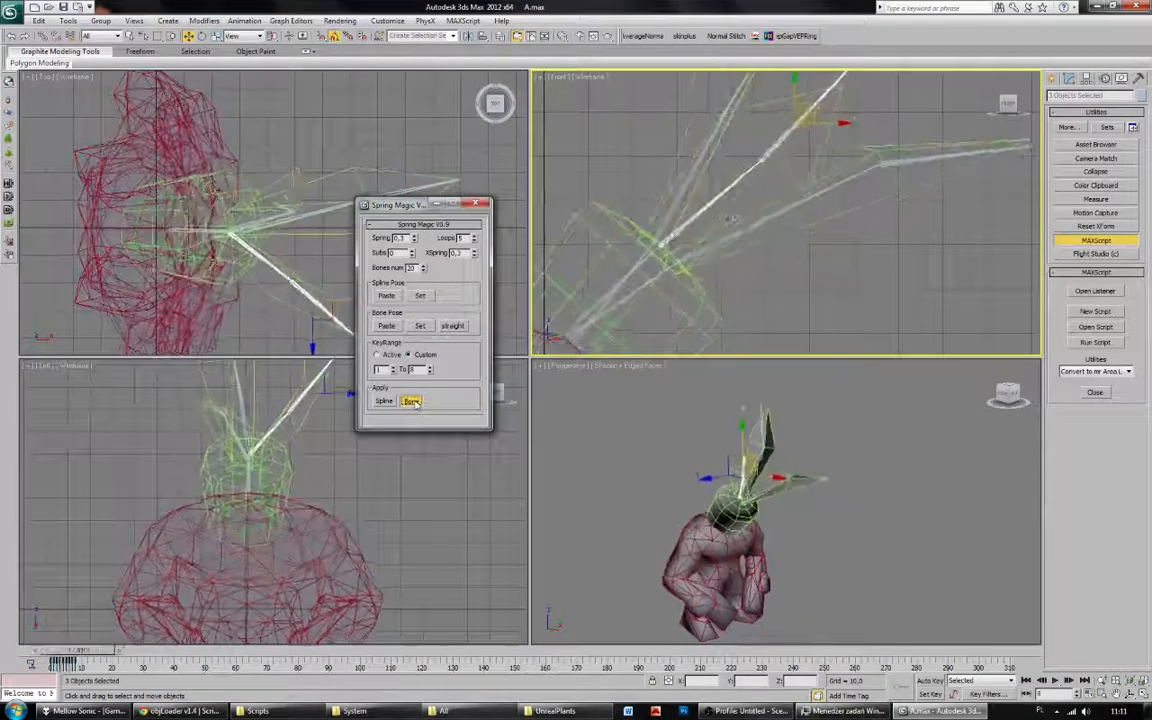
Select the upper leaf's two bones and apply Spring Magic's bone simulation to them.
{"action": "left_click", "coordinate": [727, 180]}
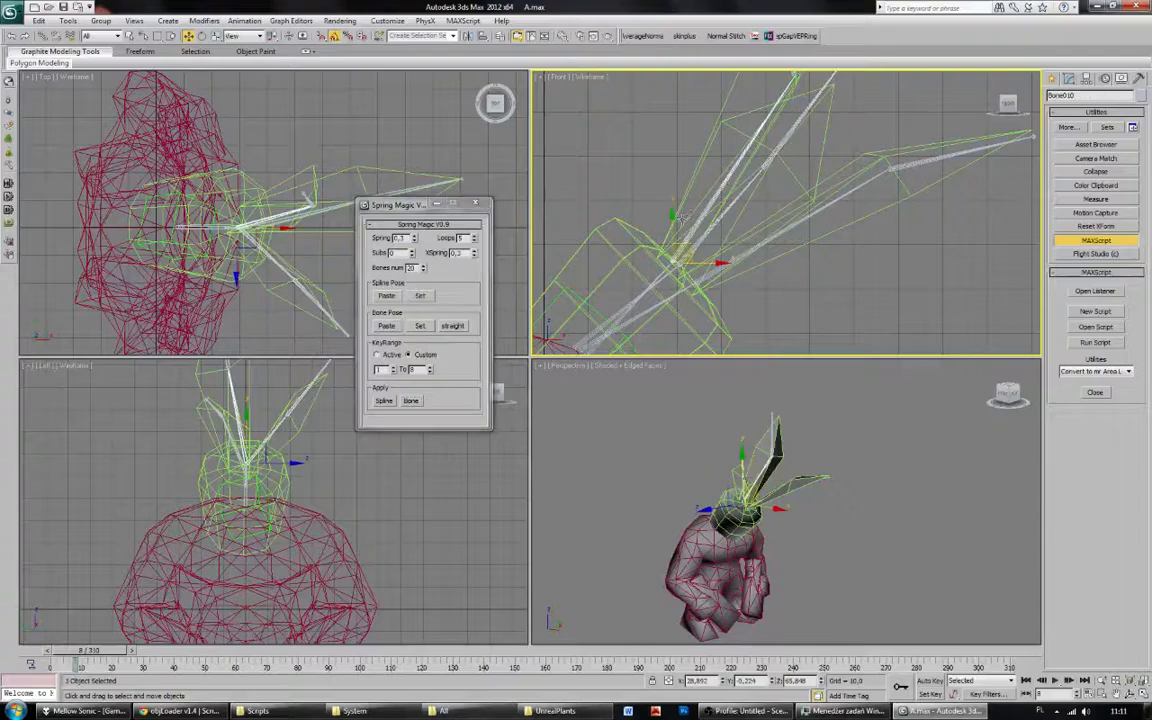
{"action": "middle_click_drag", "start_coordinate": [665, 177], "coordinate": [638, 253]}
{"action": "left_click_drag", "start_coordinate": [763, 115], "coordinate": [779, 198]}
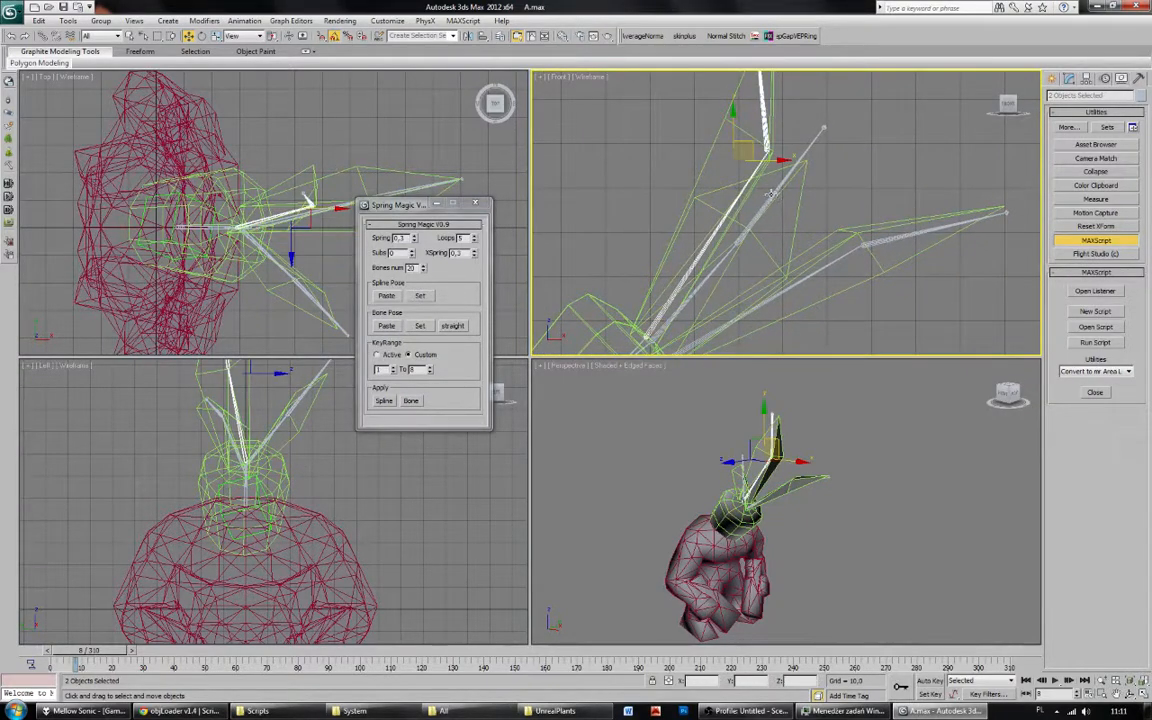
{"action": "left_click", "coordinate": [410, 401]}
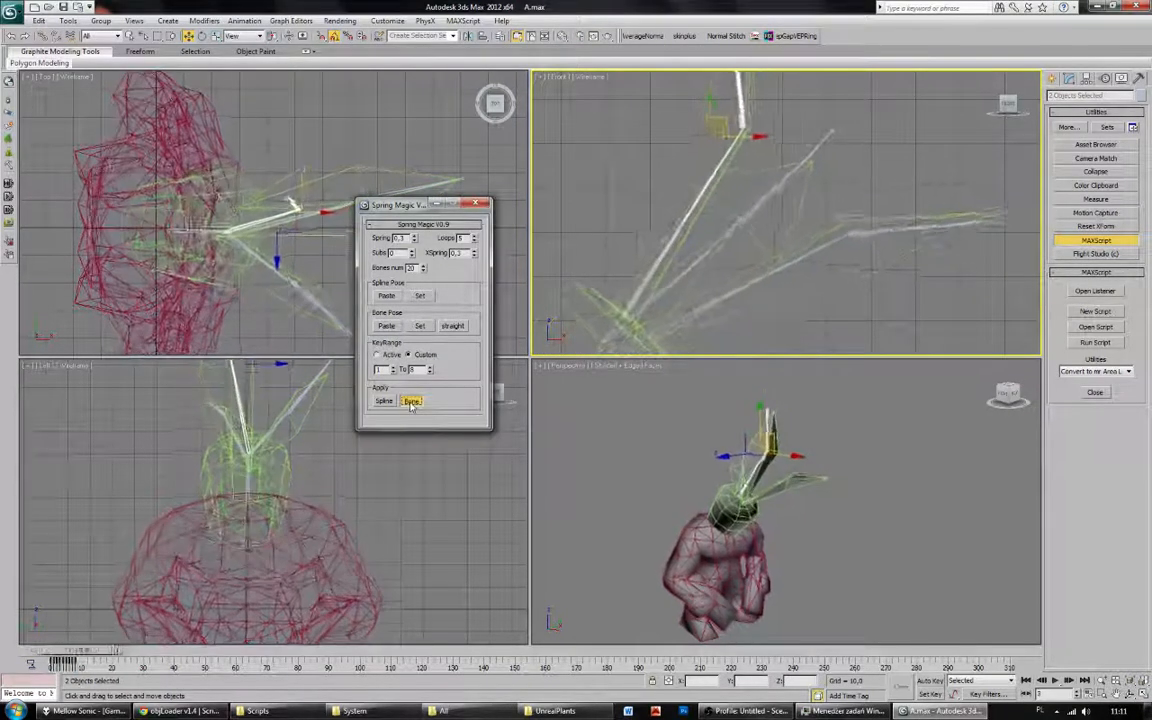
Set the scene's animation range to start at frame 1 and end at frame 8.
{"action": "left_click", "coordinate": [1087, 694]}
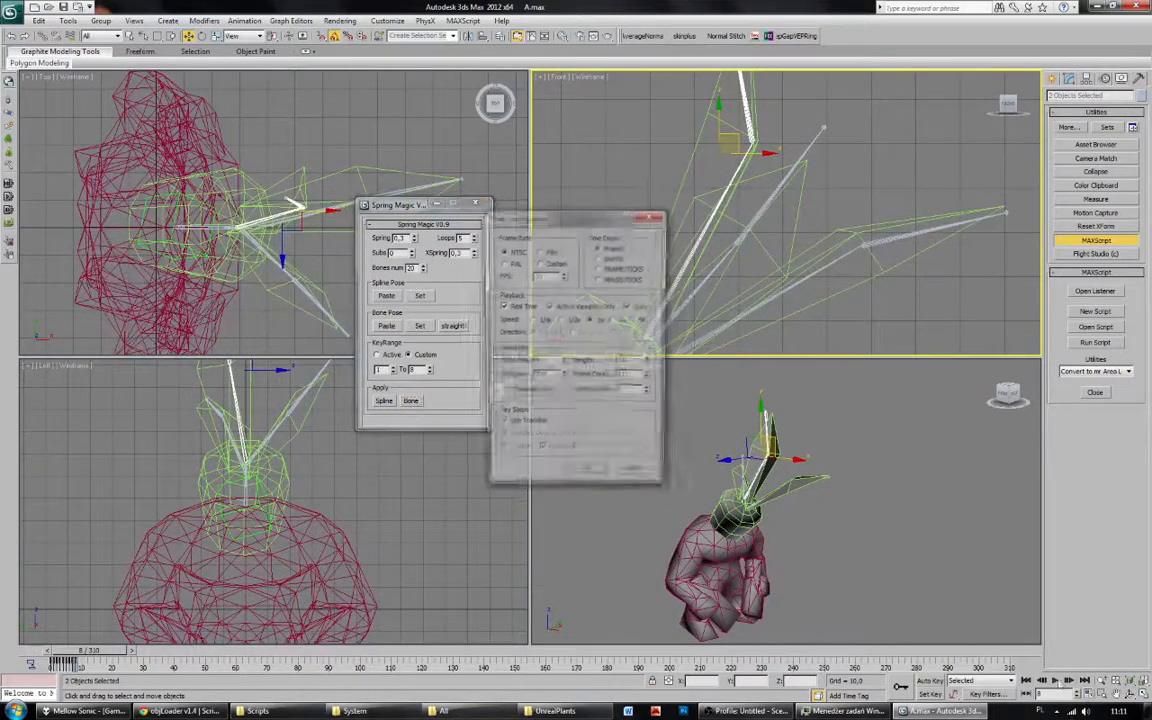
{"action": "left_click", "coordinate": [563, 360]}
{"action": "type", "text": "8"}
{"action": "key", "text": "Return"}
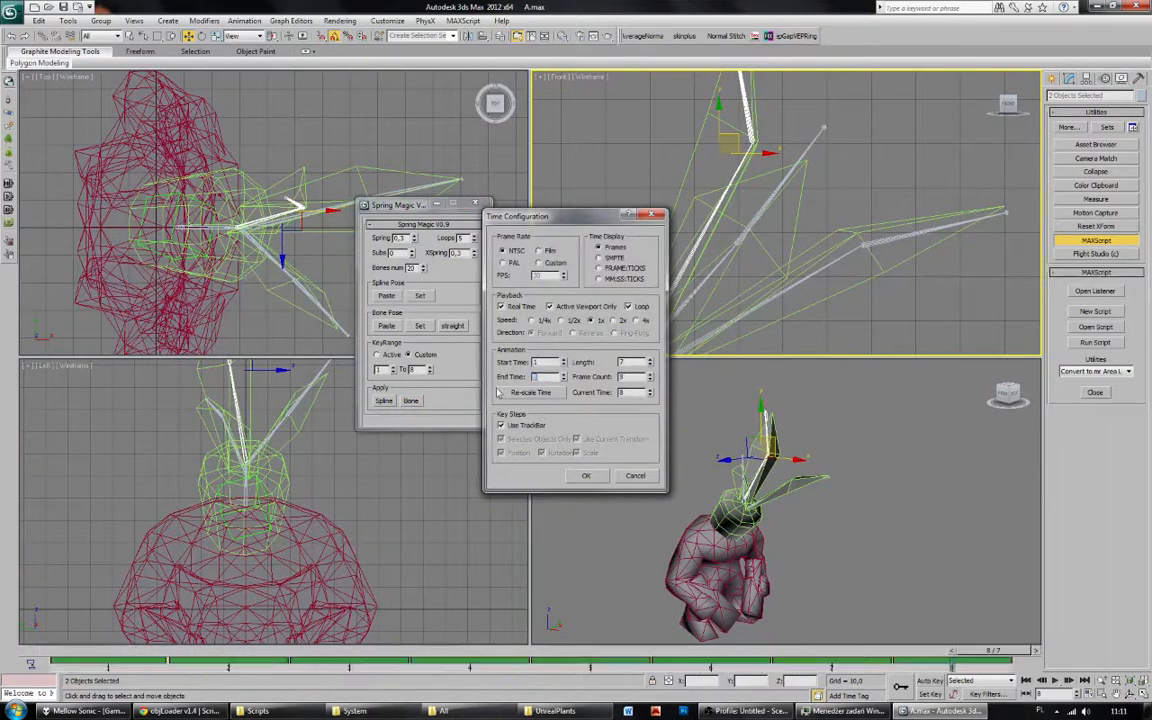
{"action": "left_click", "coordinate": [592, 478]}
Deselect the bones and play the looping animation in the Perspective view to check the leaf motion.
{"action": "left_click", "coordinate": [850, 570]}
{"action": "left_click", "coordinate": [1055, 680]}
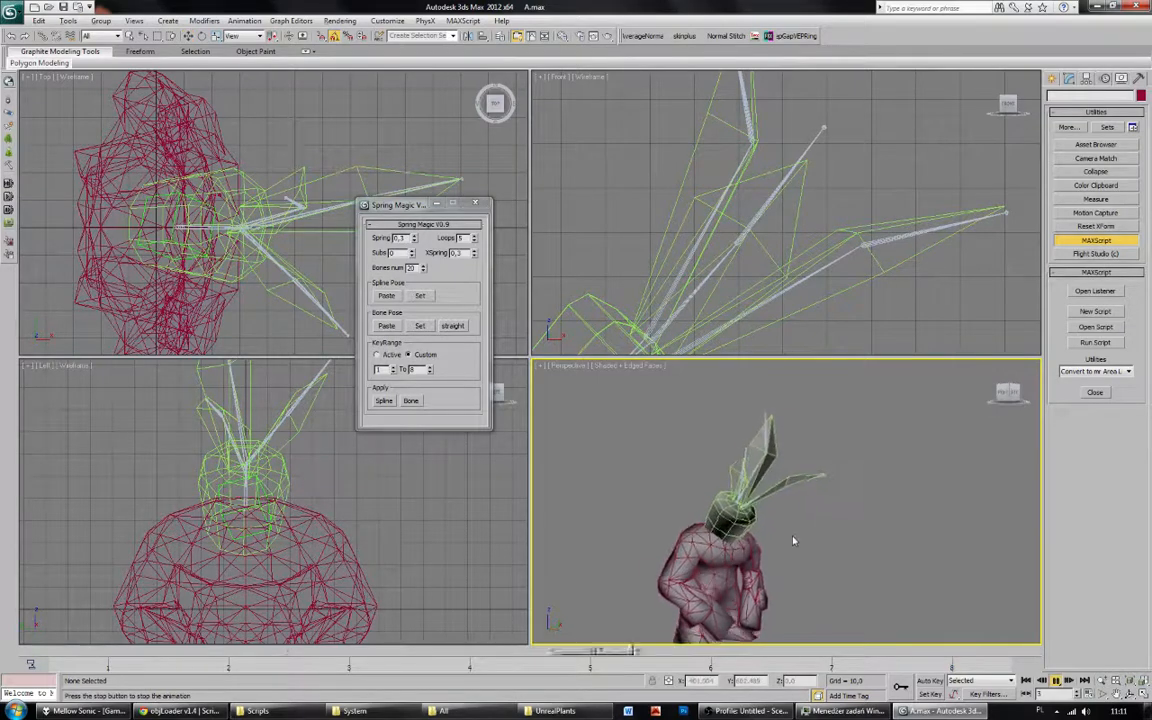
{"action": "middle_click_drag", "start_coordinate": [803, 491], "coordinate": [812, 511]}
{"action": "left_click", "coordinate": [1083, 693]}
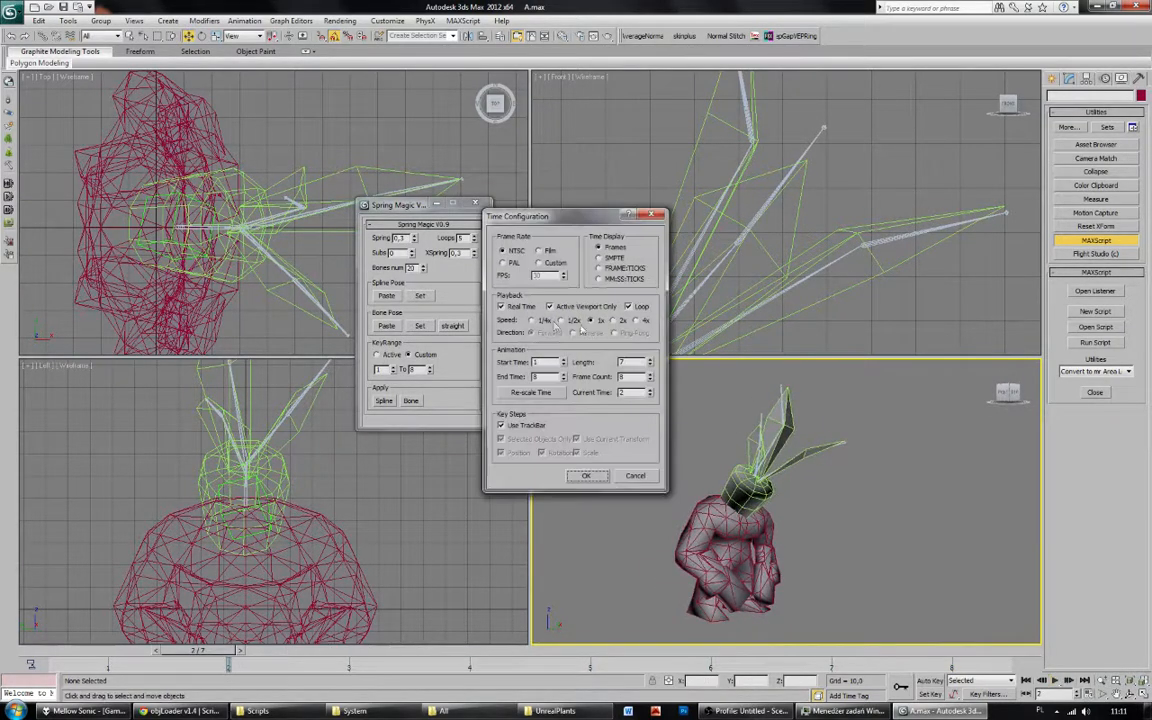
{"action": "left_click", "coordinate": [586, 476]}
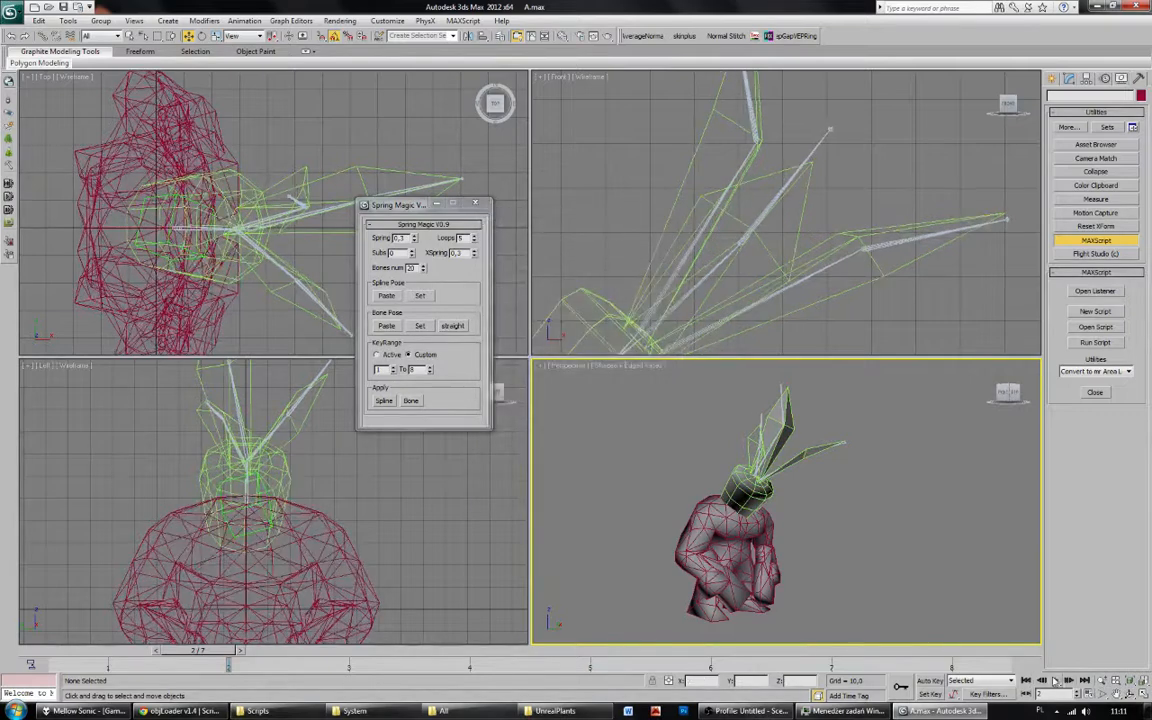
{"action": "left_click", "coordinate": [1055, 680]}
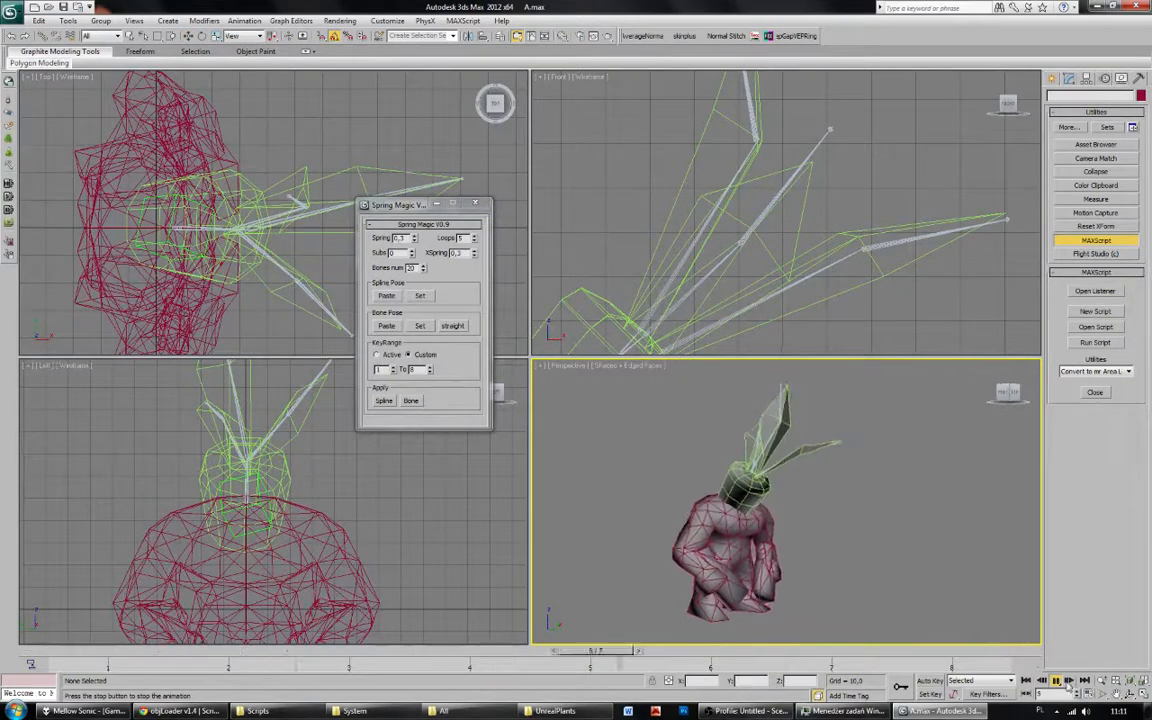
Slow the playback speed to 1/4x, replay the leaf animation in the Perspective view, and return to frame 1.
{"action": "right_click", "coordinate": [1056, 681]}
{"action": "left_click", "coordinate": [533, 319]}
{"action": "left_click", "coordinate": [591, 477]}
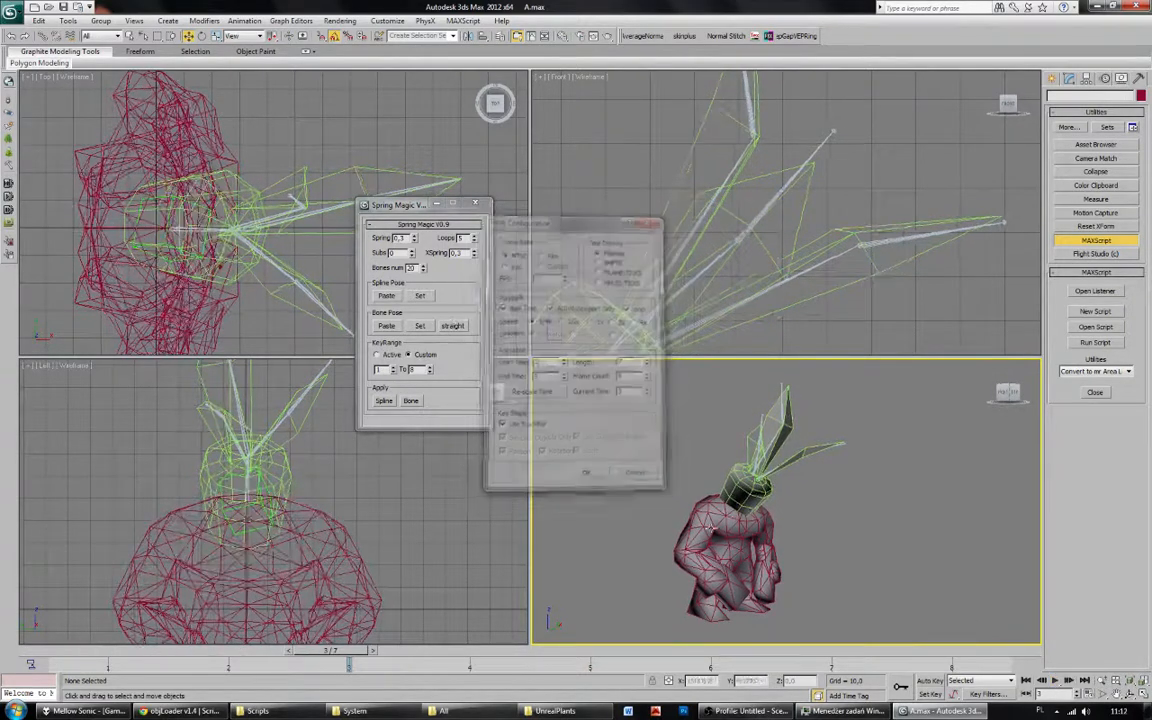
{"action": "left_click", "coordinate": [1055, 680]}
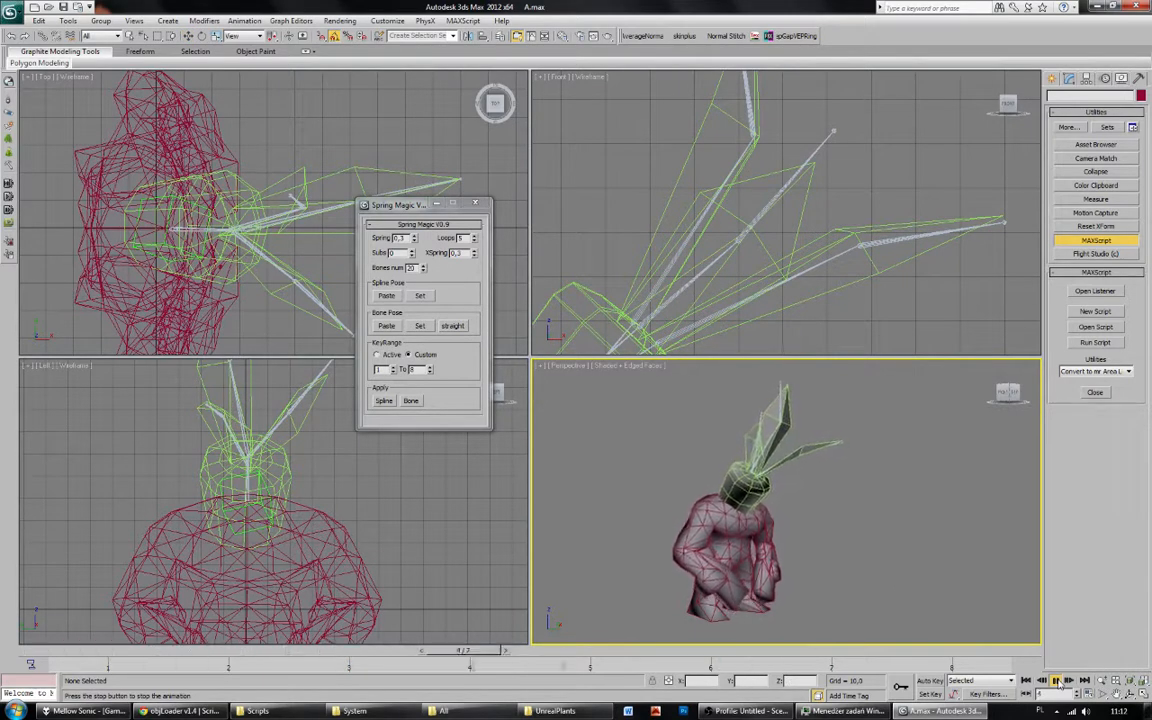
{"action": "middle_click_drag", "start_coordinate": [941, 615], "coordinate": [897, 581], "text": "alt"}
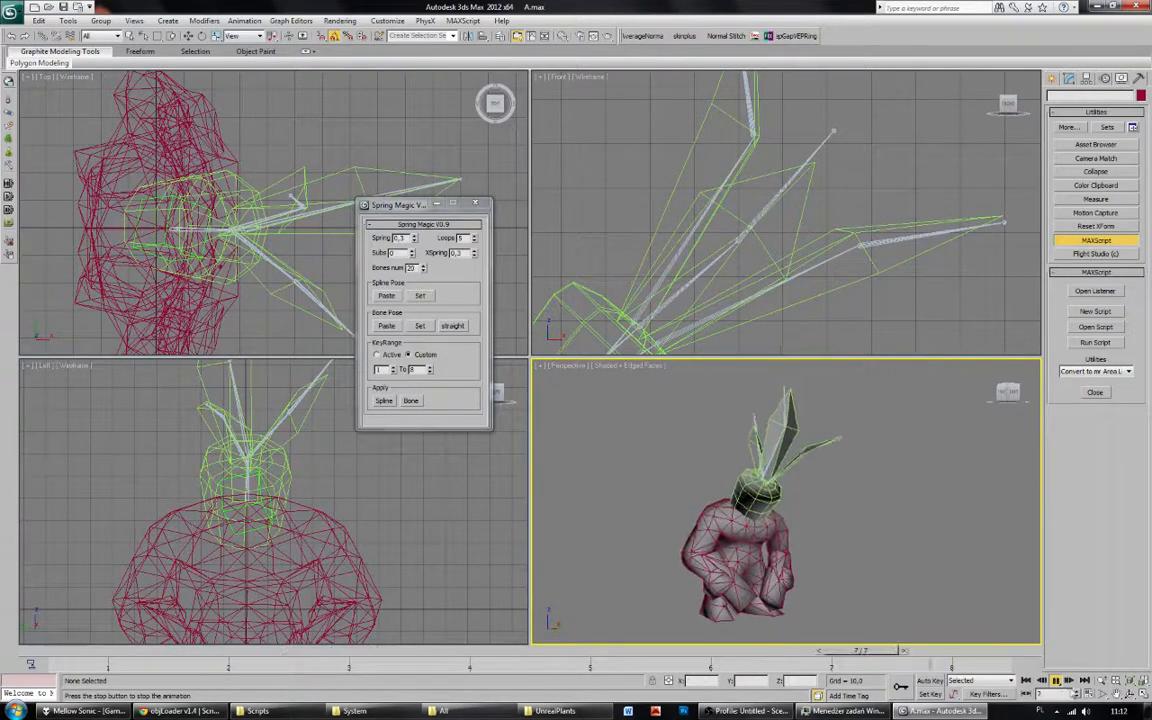
{"action": "left_click", "coordinate": [1057, 680]}
{"action": "left_click_drag", "start_coordinate": [346, 651], "coordinate": [10, 654]}
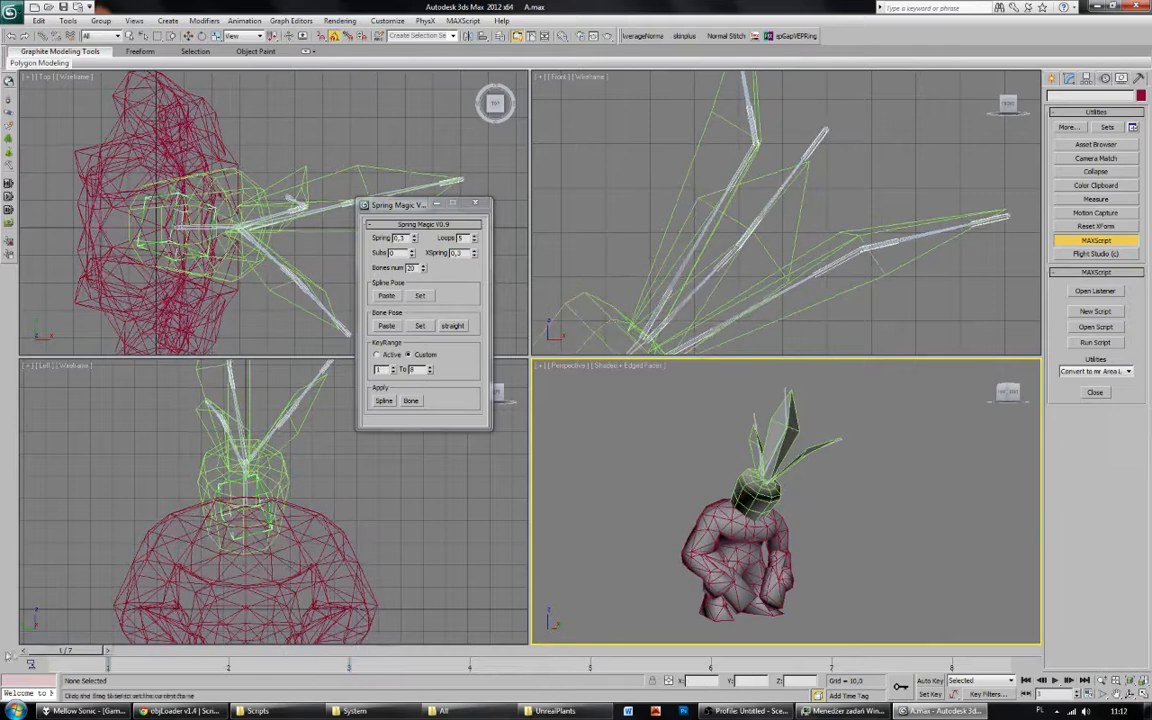
Select the body mesh, bring up the Material Editor, and go to the mesh's base Editable Mesh level, accepting the topology warning.
{"action": "left_click", "coordinate": [714, 537]}
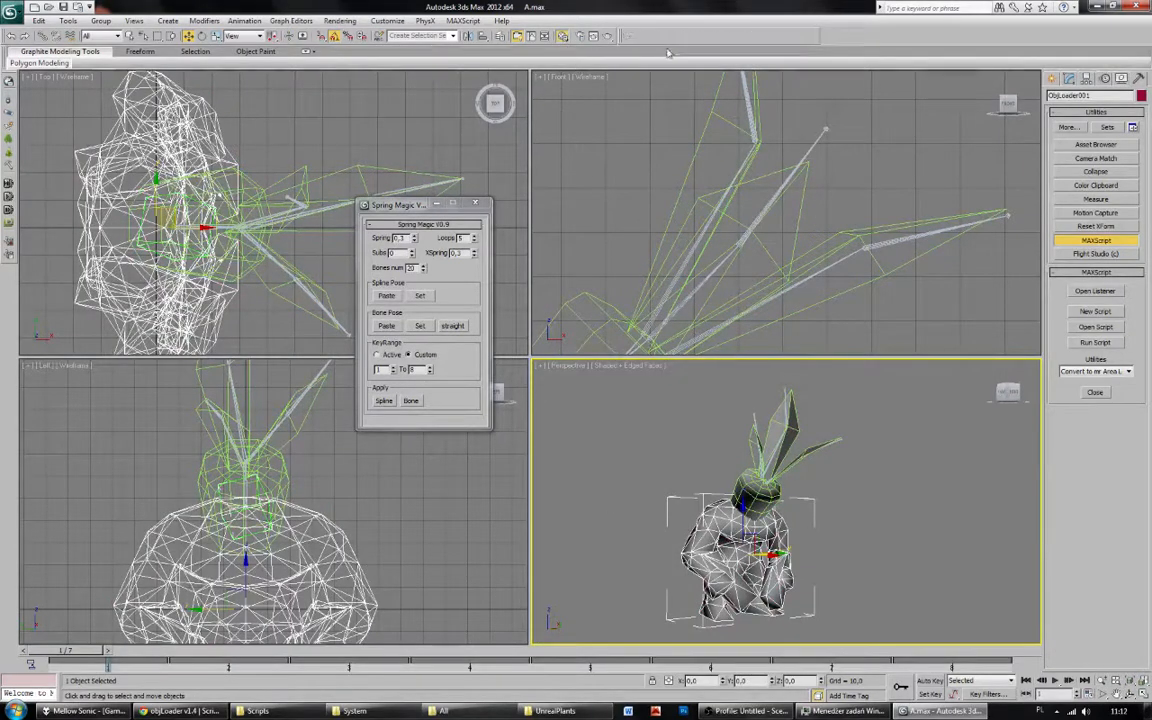
{"action": "left_click", "coordinate": [562, 35]}
{"action": "left_click", "coordinate": [1068, 78]}
{"action": "left_click", "coordinate": [1094, 157]}
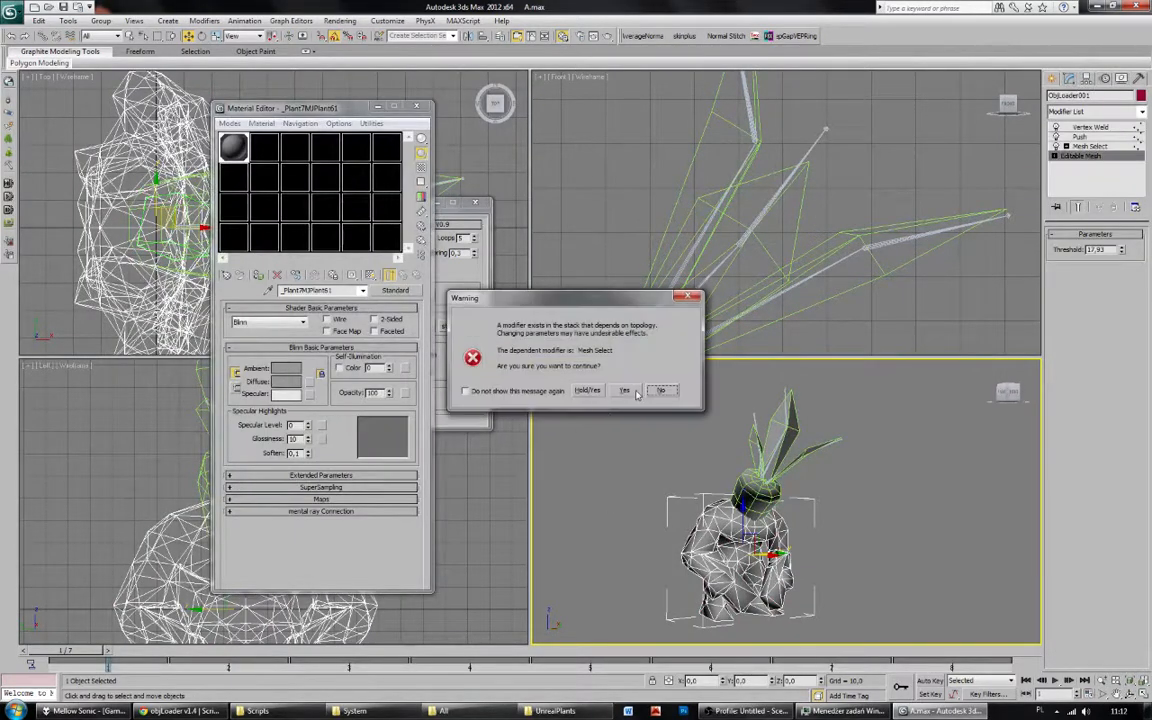
{"action": "left_click", "coordinate": [572, 356]}
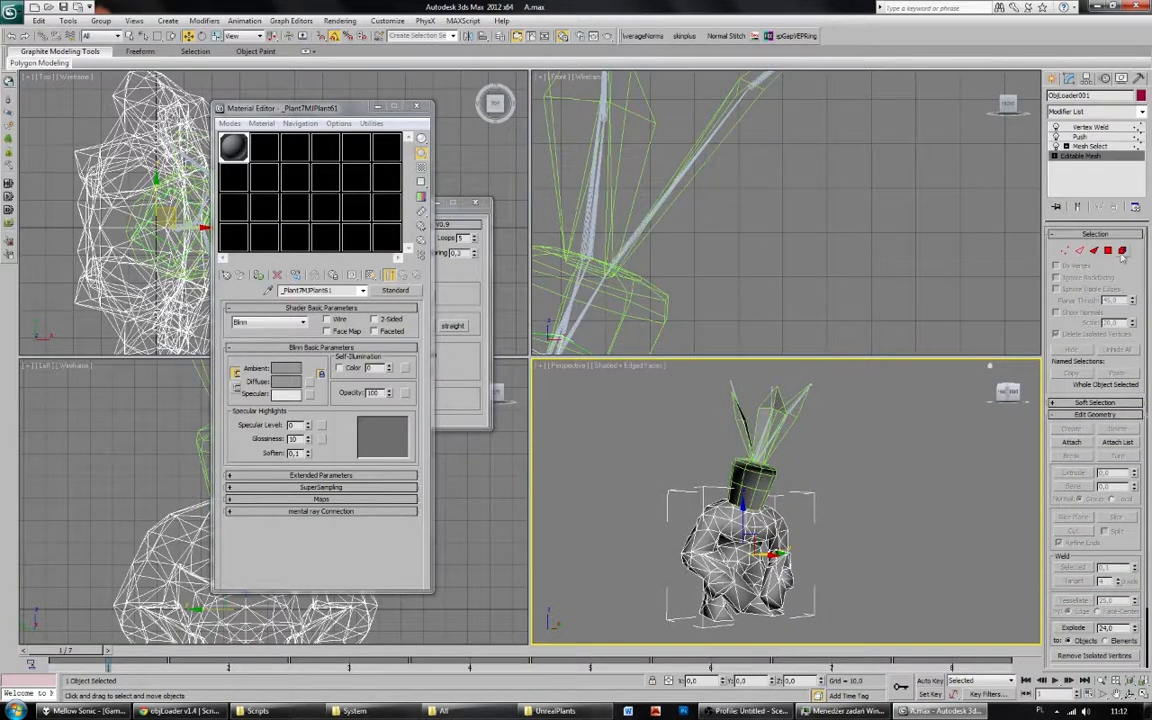
Select an element of the body mesh, set its material ID to 1, and leave the mesh deselected.
{"action": "left_click", "coordinate": [1122, 251]}
{"action": "scroll", "coordinate": [1140, 453], "scroll_direction": "down", "scroll_amount": 10}
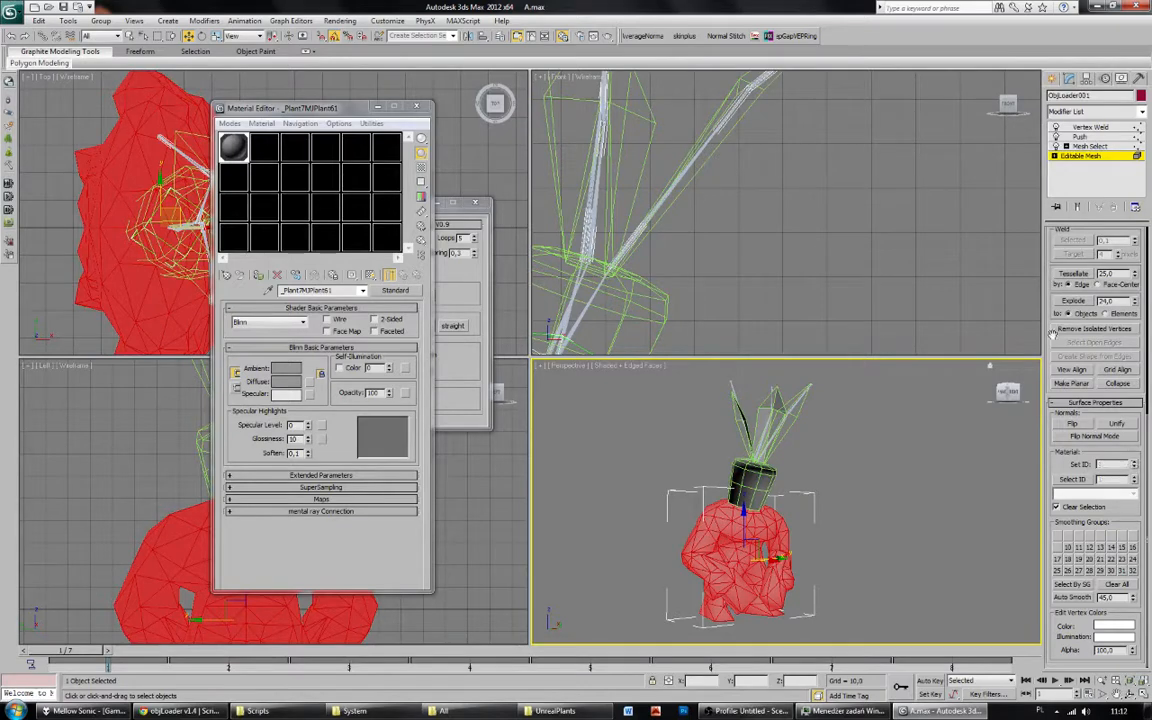
{"action": "left_click", "coordinate": [741, 521]}
{"action": "left_click", "coordinate": [650, 495]}
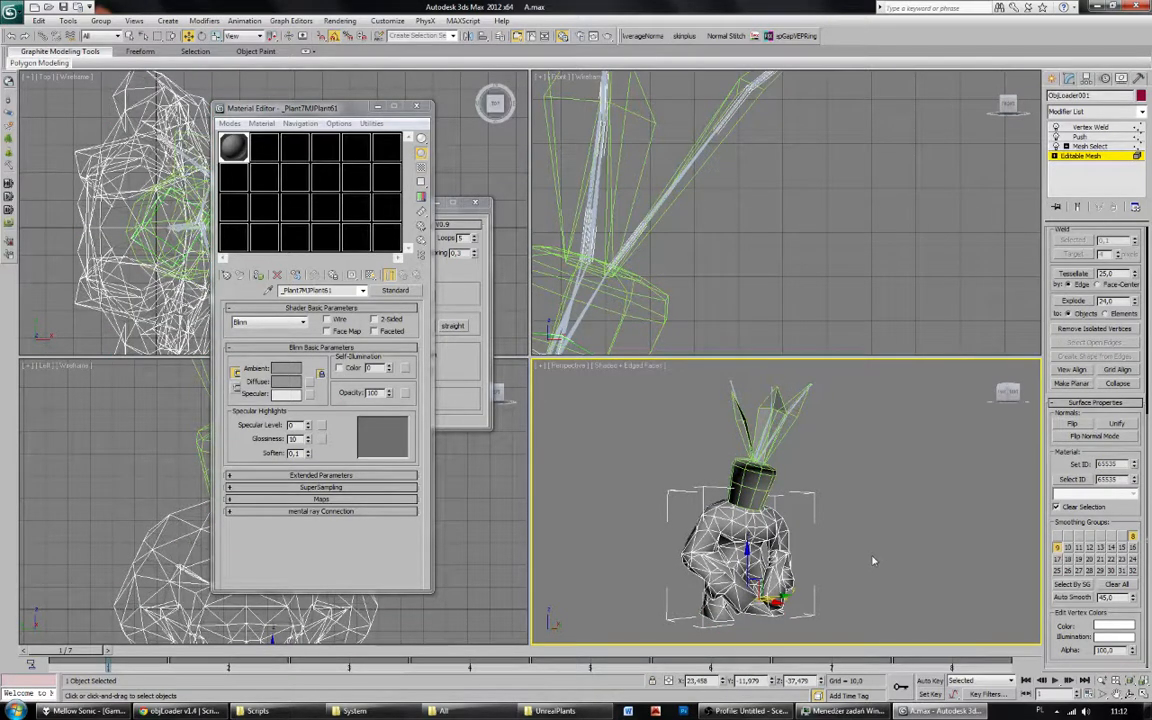
{"action": "left_click", "coordinate": [700, 536]}
{"action": "left_click", "coordinate": [698, 533]}
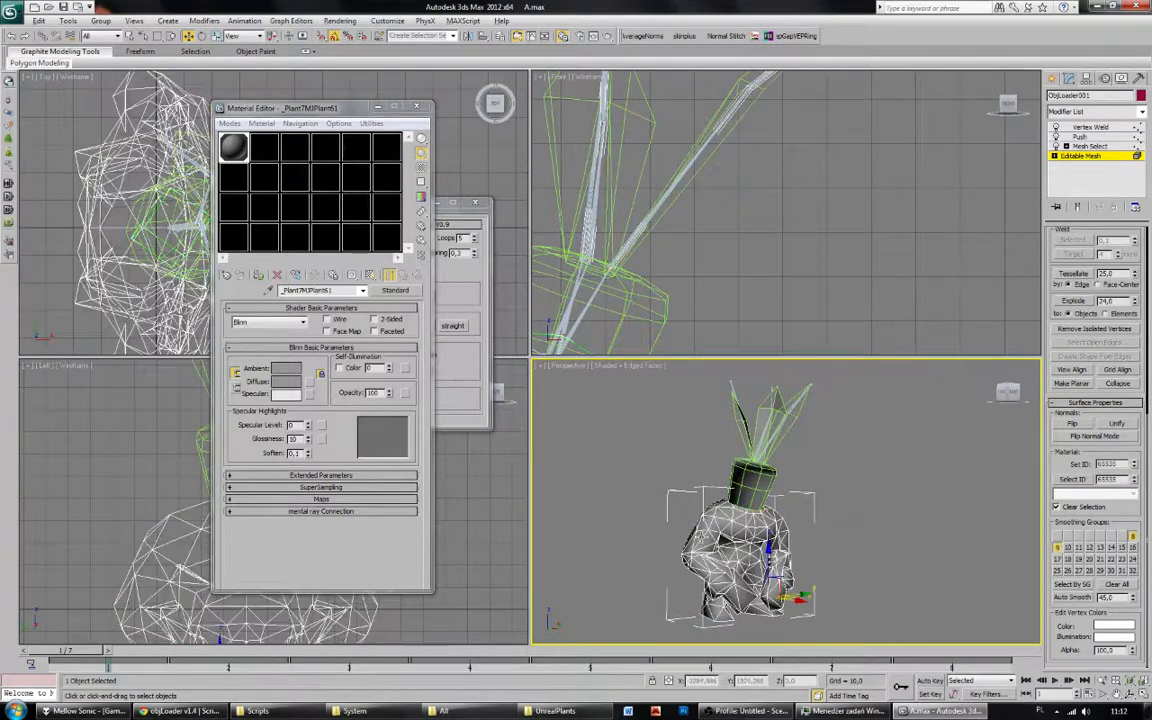
{"action": "right_click", "coordinate": [1133, 465]}
{"action": "left_click_drag", "start_coordinate": [1070, 457], "coordinate": [1069, 467]}
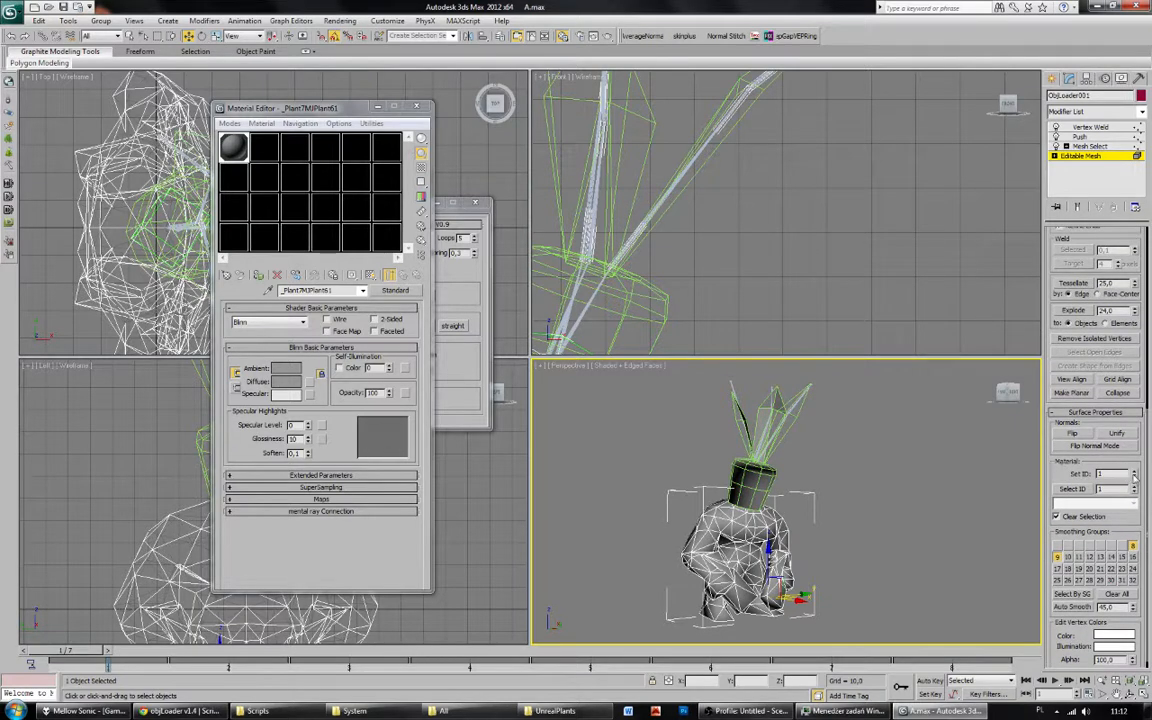
{"action": "left_click", "coordinate": [1087, 156]}
{"action": "left_click", "coordinate": [887, 505]}
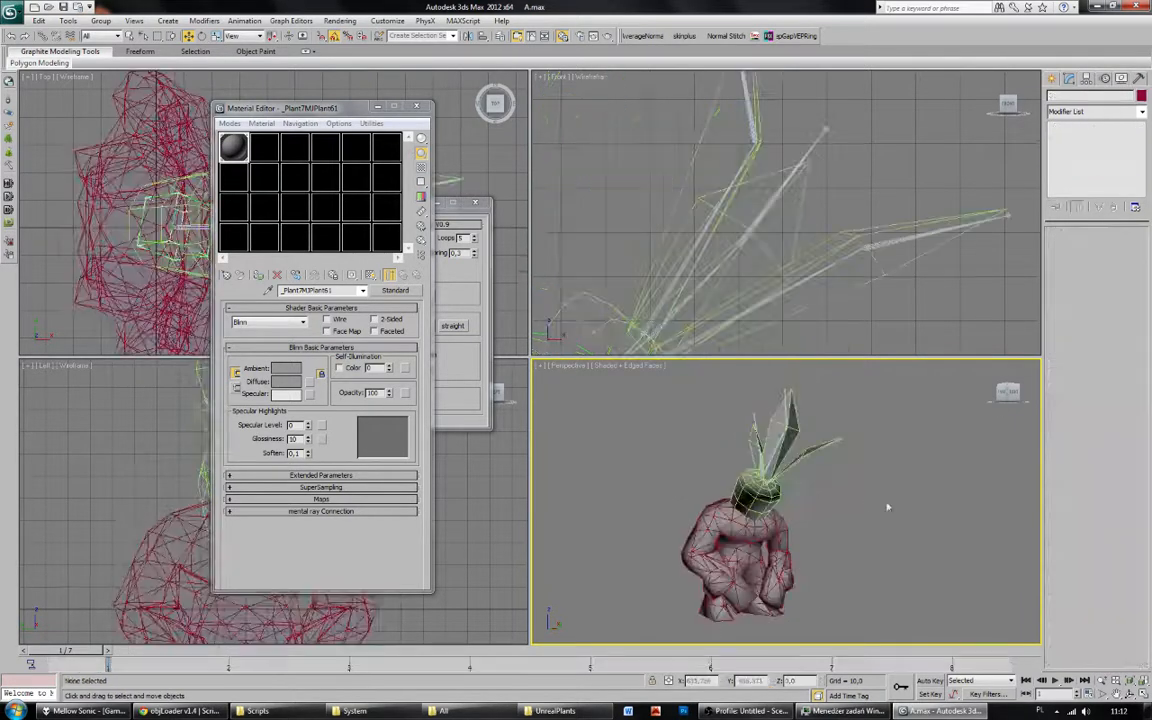
At the potted plant's Editable Poly element level, set the material ID to 3 for the pot and 4 for the leaves.
{"action": "left_click", "coordinate": [768, 484]}
{"action": "left_click", "coordinate": [1079, 146]}
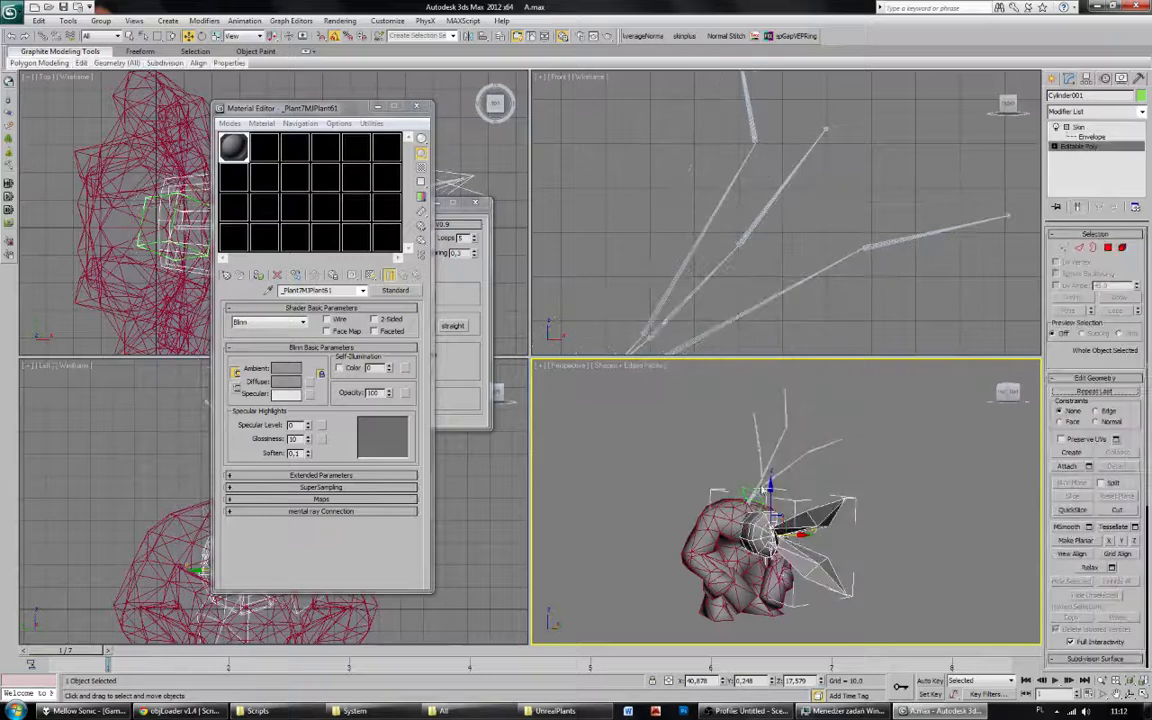
{"action": "left_click", "coordinate": [1122, 247]}
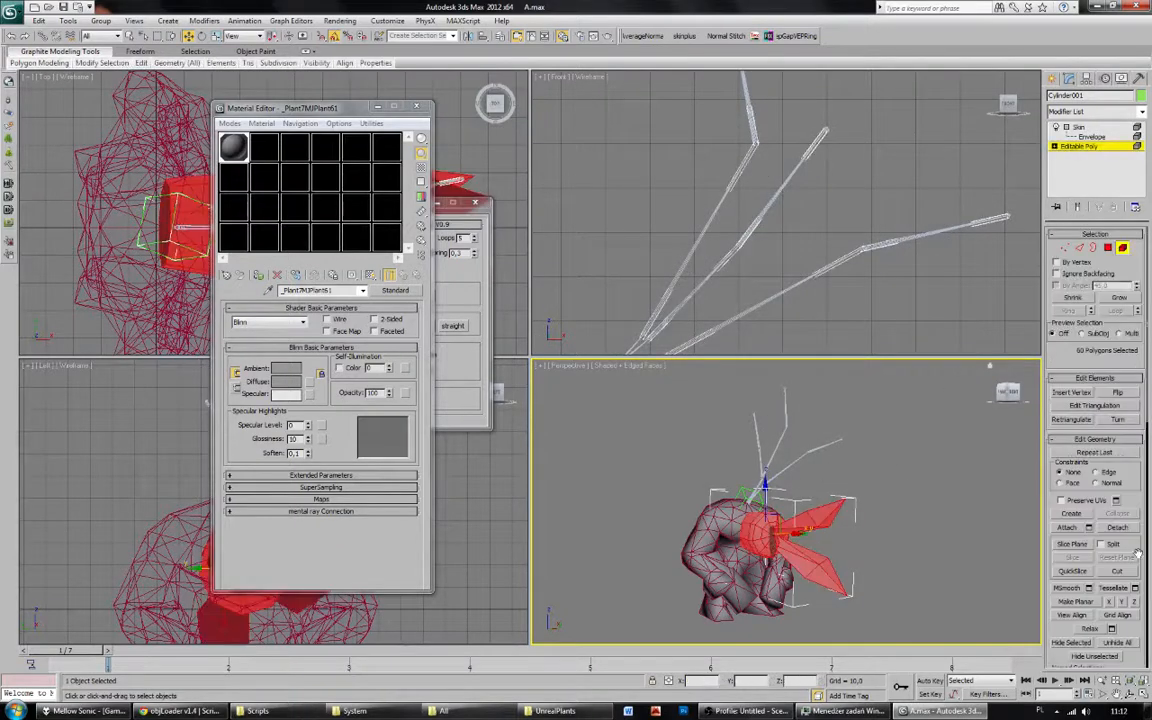
{"action": "left_click_drag", "start_coordinate": [1138, 553], "coordinate": [1027, 68]}
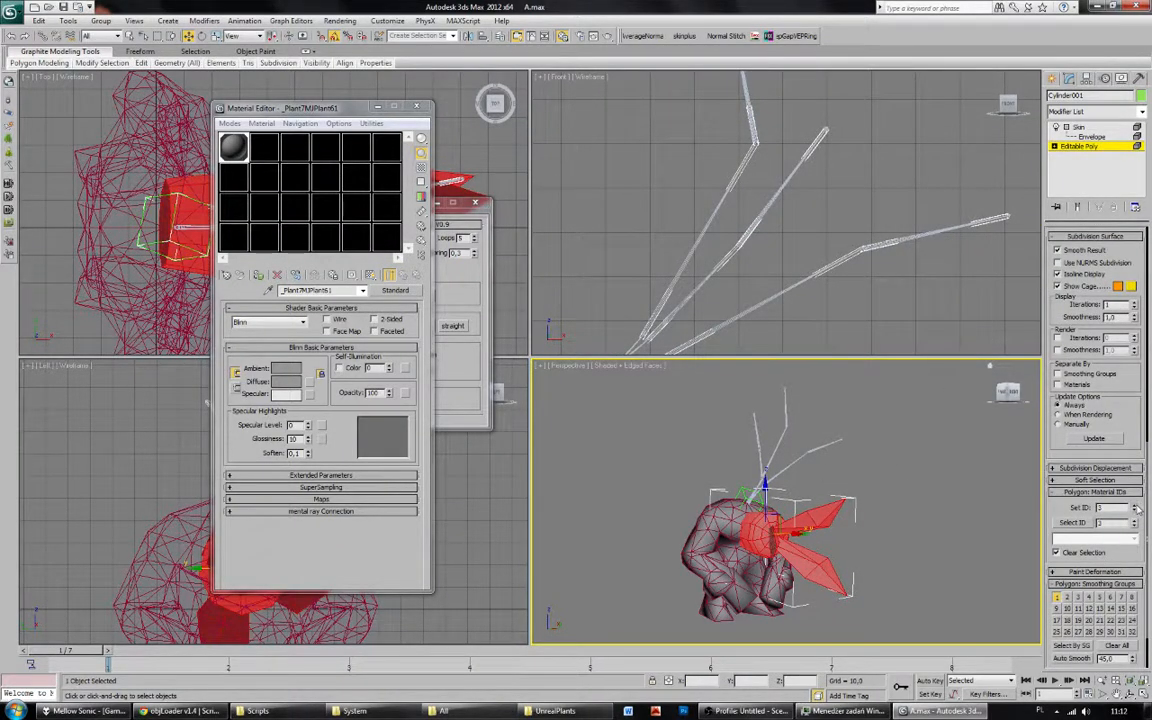
{"action": "left_click_drag", "start_coordinate": [898, 482], "coordinate": [825, 599]}
{"action": "middle_click_drag", "start_coordinate": [854, 563], "coordinate": [858, 550], "text": "alt"}
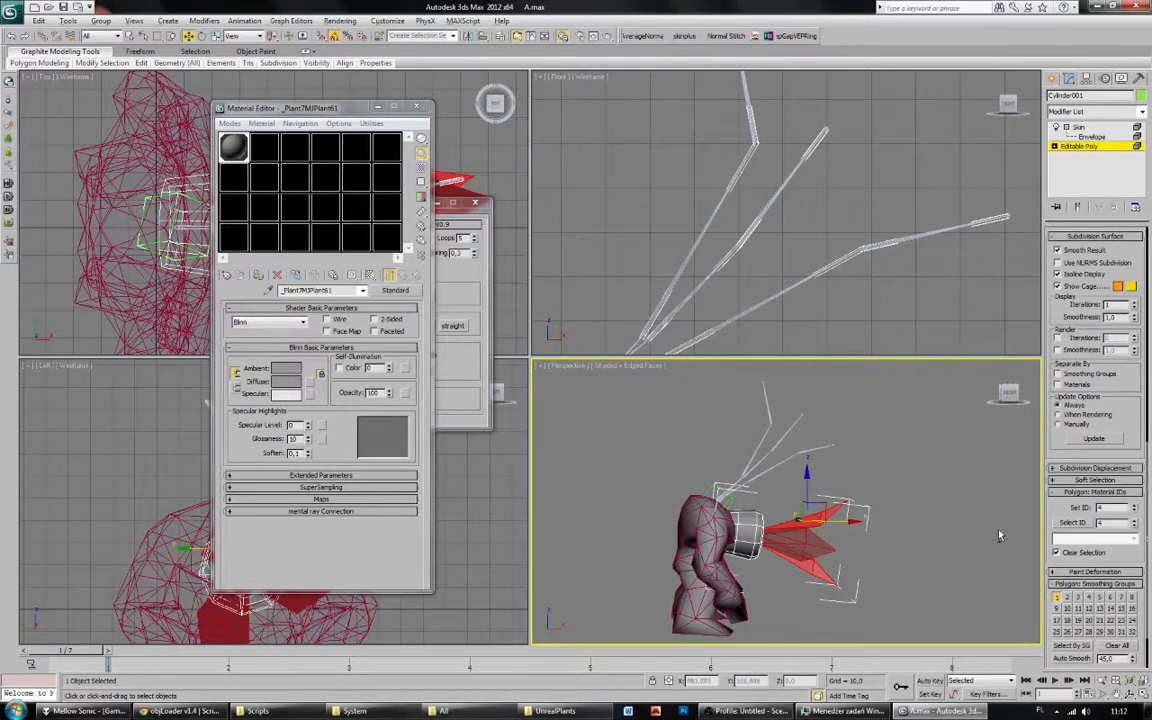
{"action": "middle_click_drag", "start_coordinate": [898, 476], "coordinate": [905, 355], "text": "alt"}
{"action": "left_click", "coordinate": [1079, 127]}
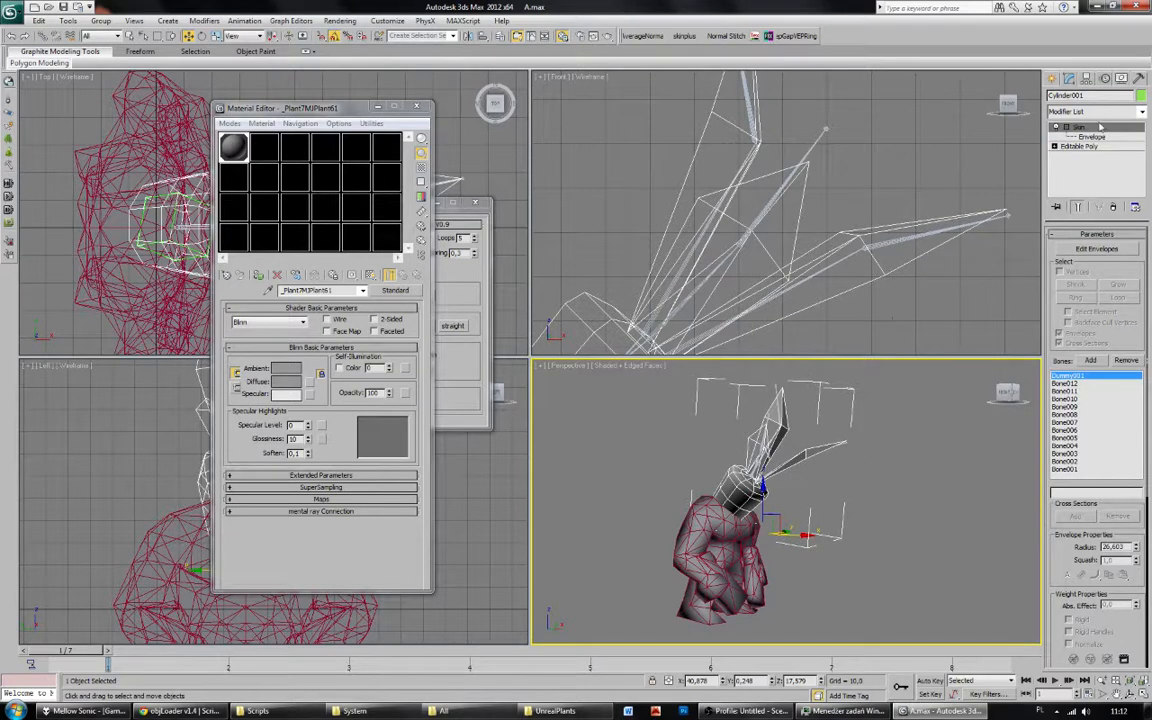
Add an Unwrap UVW modifier between the plant's Editable Poly base and Skin, and open its UV editor.
{"action": "left_click", "coordinate": [1141, 111]}
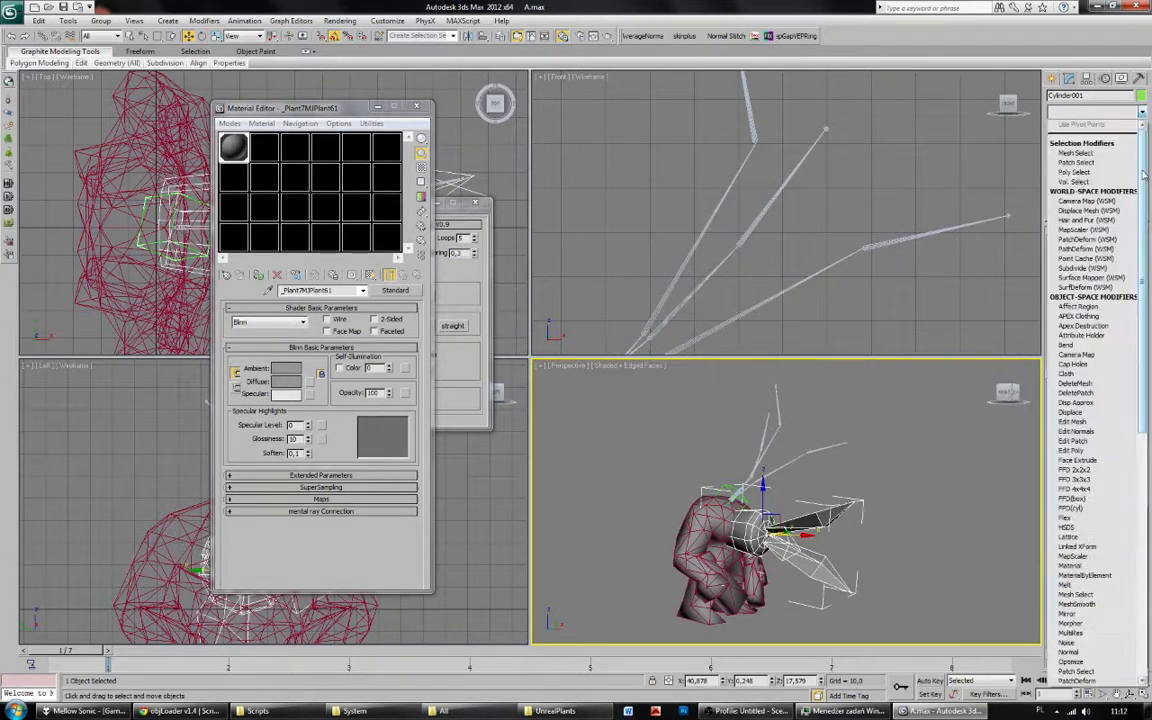
{"action": "left_click_drag", "start_coordinate": [1143, 175], "coordinate": [1143, 655]}
{"action": "left_click", "coordinate": [1090, 586]}
{"action": "left_click", "coordinate": [1096, 373]}
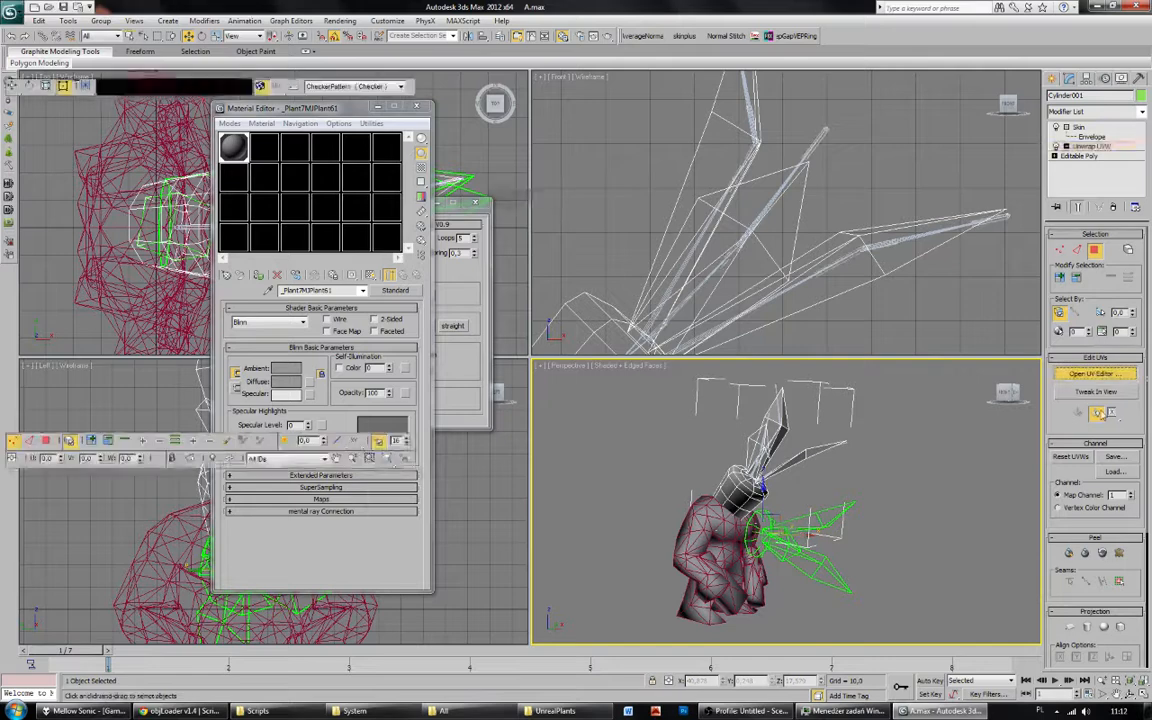
Remove the checker texture from the UV editor background to expose the plant's UV layout.
{"action": "left_click", "coordinate": [360, 86]}
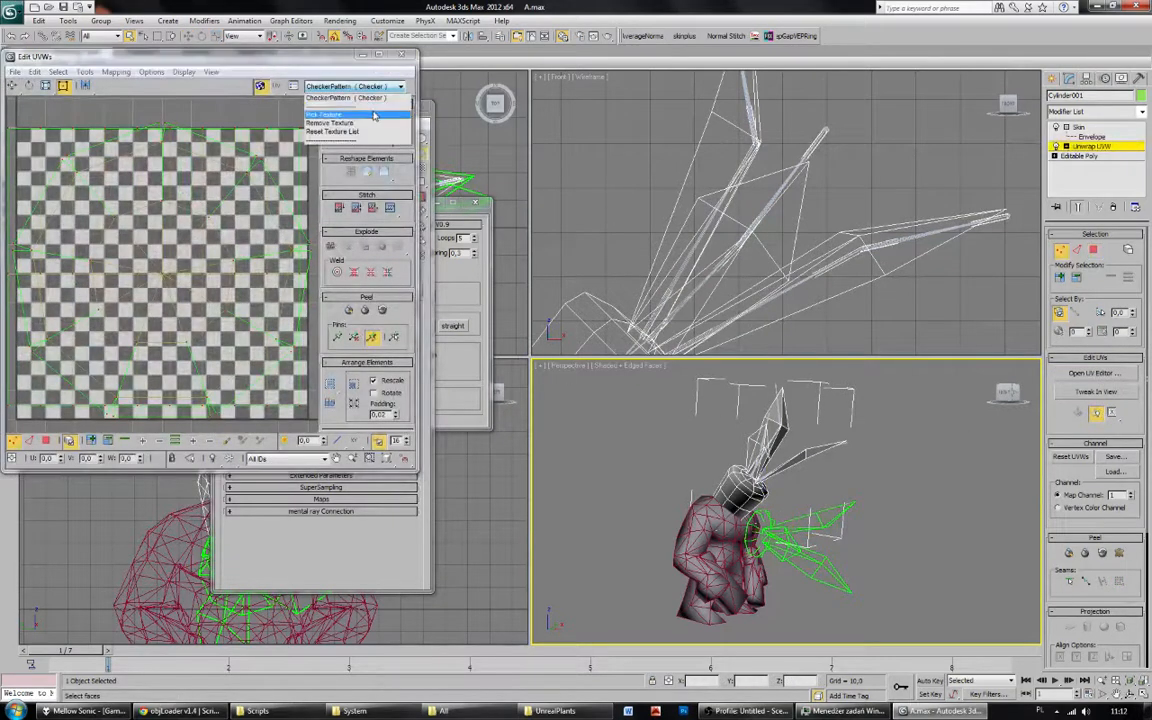
{"action": "left_click", "coordinate": [331, 122]}
{"action": "scroll", "coordinate": [183, 316], "scroll_direction": "down", "scroll_amount": 2}
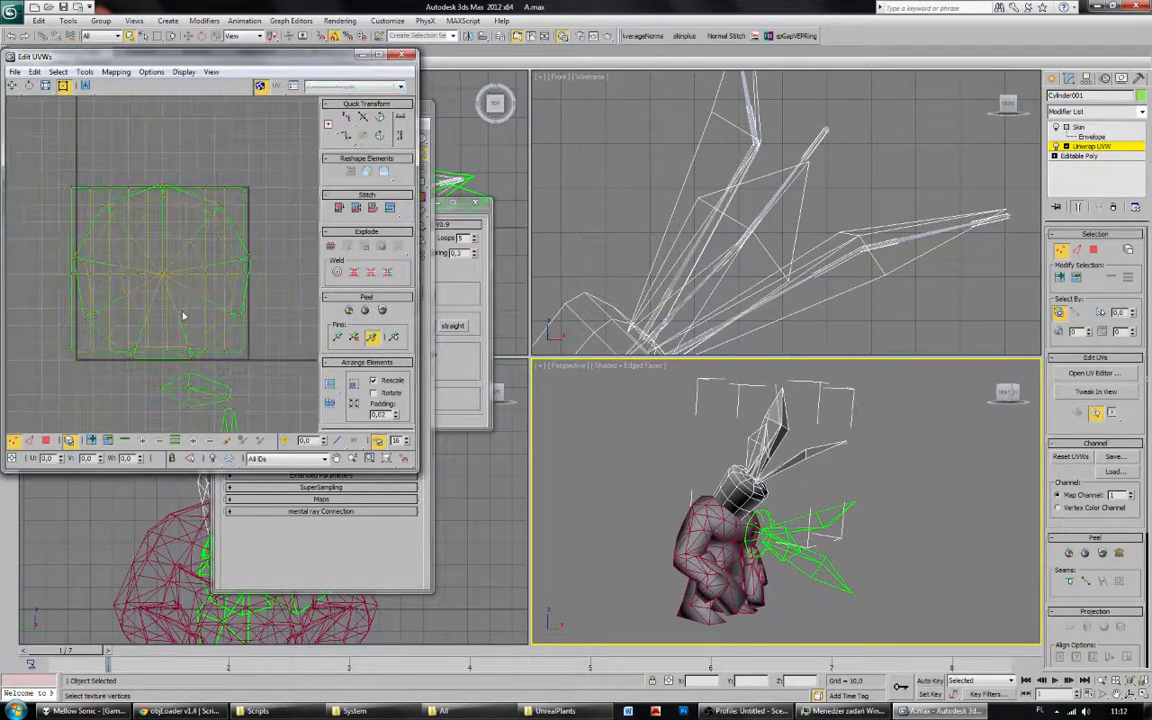
{"action": "scroll", "coordinate": [170, 300], "scroll_direction": "down", "scroll_amount": 2}
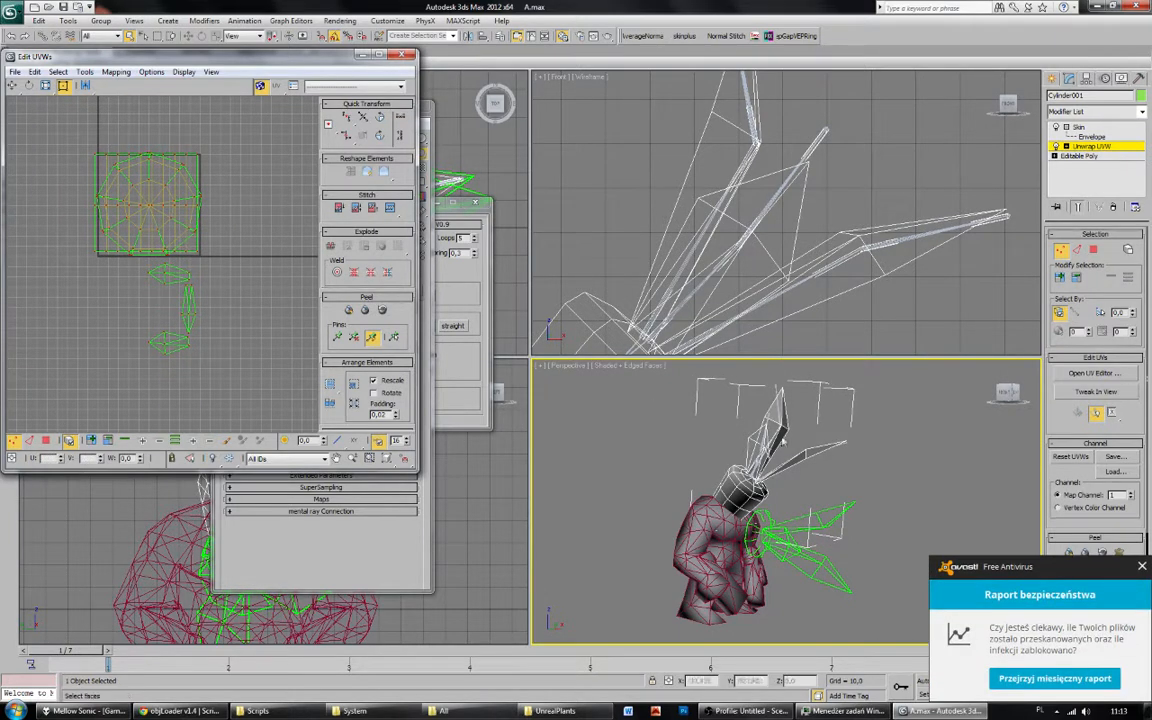
Switch Unwrap UVW to face selection with whole-element picking and select all the pot's faces.
{"action": "left_click", "coordinate": [1066, 146]}
{"action": "left_click", "coordinate": [1086, 175]}
{"action": "scroll", "coordinate": [764, 257], "scroll_direction": "down", "scroll_amount": 5}
{"action": "middle_click_drag", "start_coordinate": [815, 247], "coordinate": [866, 190]}
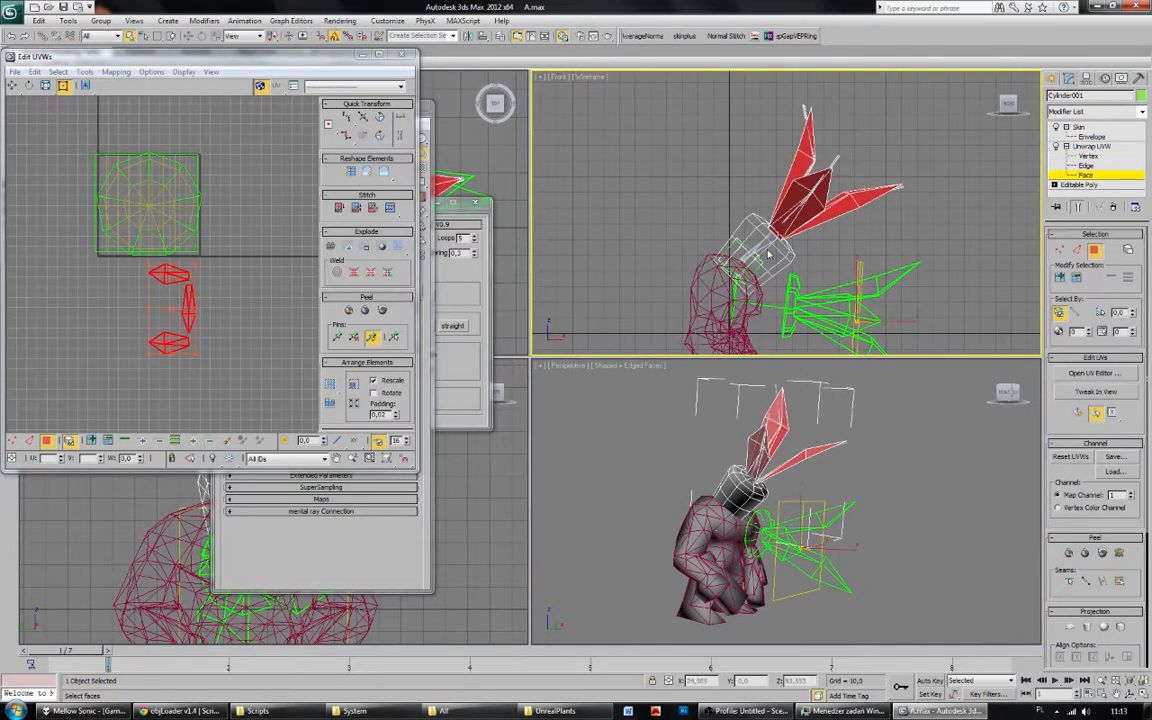
{"action": "left_click", "coordinate": [691, 228]}
{"action": "left_click", "coordinate": [1128, 251]}
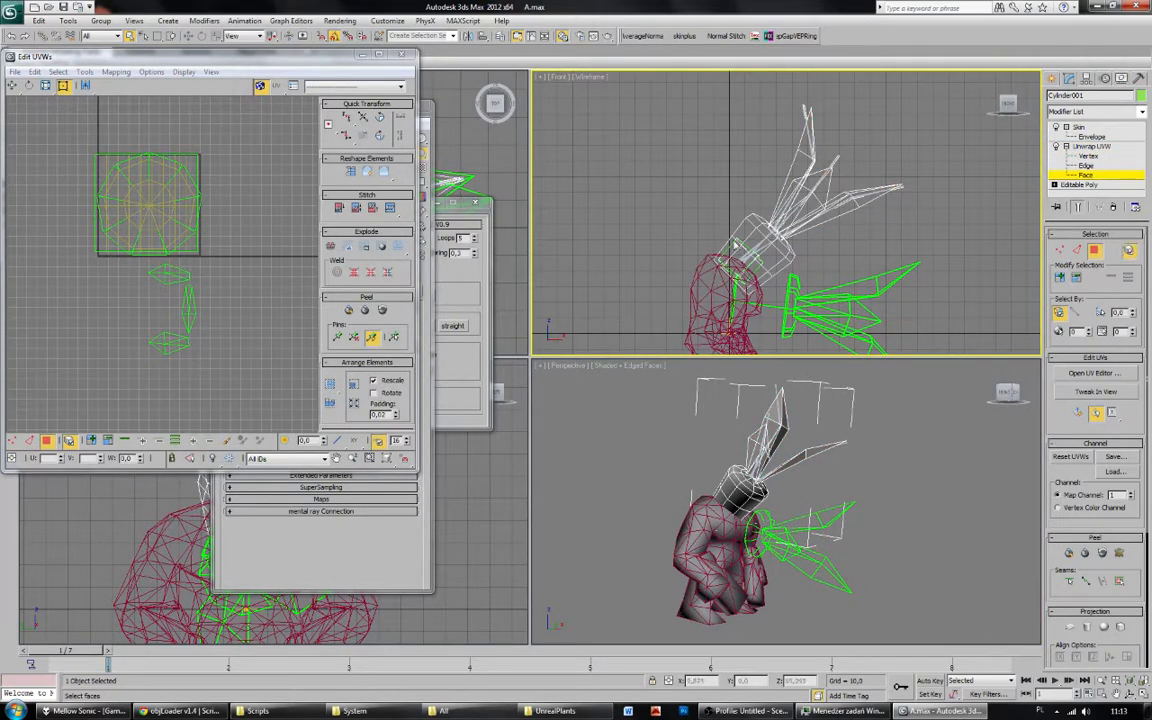
{"action": "left_click", "coordinate": [758, 229]}
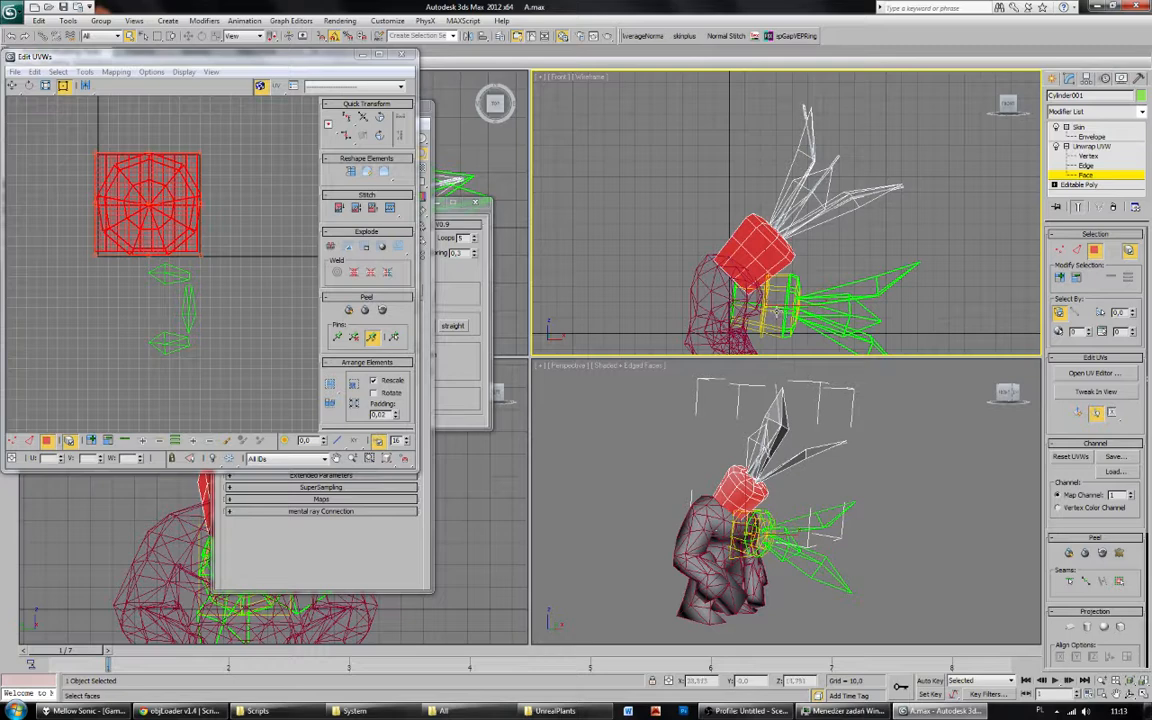
Move the pot's UV cluster beside the texture square, inspect its edges, and undo the last change.
{"action": "middle_click_drag", "start_coordinate": [144, 197], "coordinate": [149, 216]}
{"action": "left_click_drag", "start_coordinate": [158, 246], "coordinate": [277, 250]}
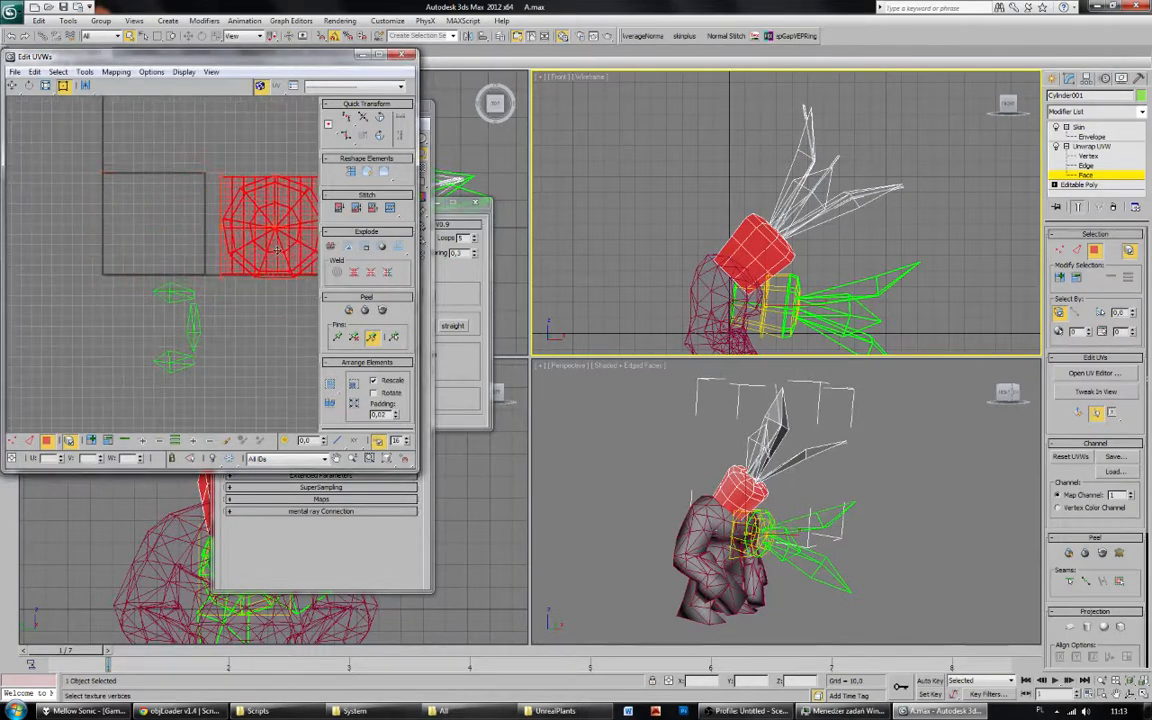
{"action": "middle_click_drag", "start_coordinate": [277, 250], "coordinate": [204, 260]}
{"action": "left_click_drag", "start_coordinate": [212, 261], "coordinate": [219, 251]}
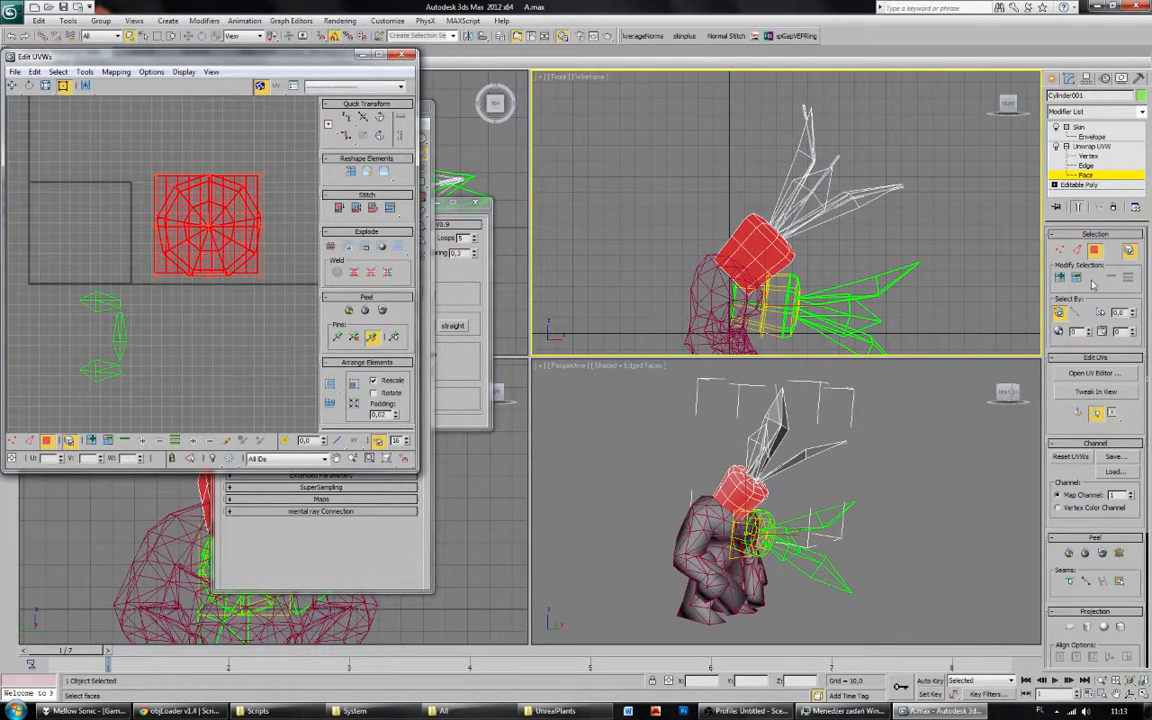
{"action": "left_click", "coordinate": [1078, 250]}
{"action": "middle_click_drag", "start_coordinate": [160, 277], "coordinate": [147, 303]}
{"action": "scroll", "coordinate": [166, 273], "scroll_direction": "up", "scroll_amount": 3}
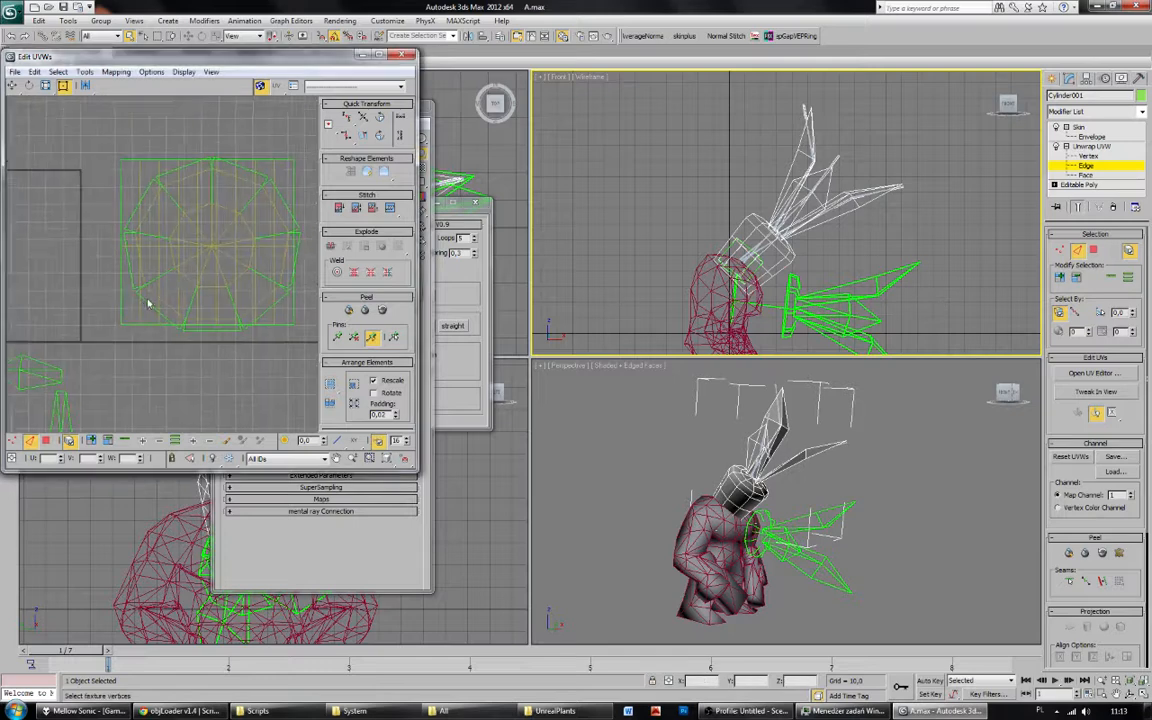
{"action": "key", "text": "ctrl+z"}
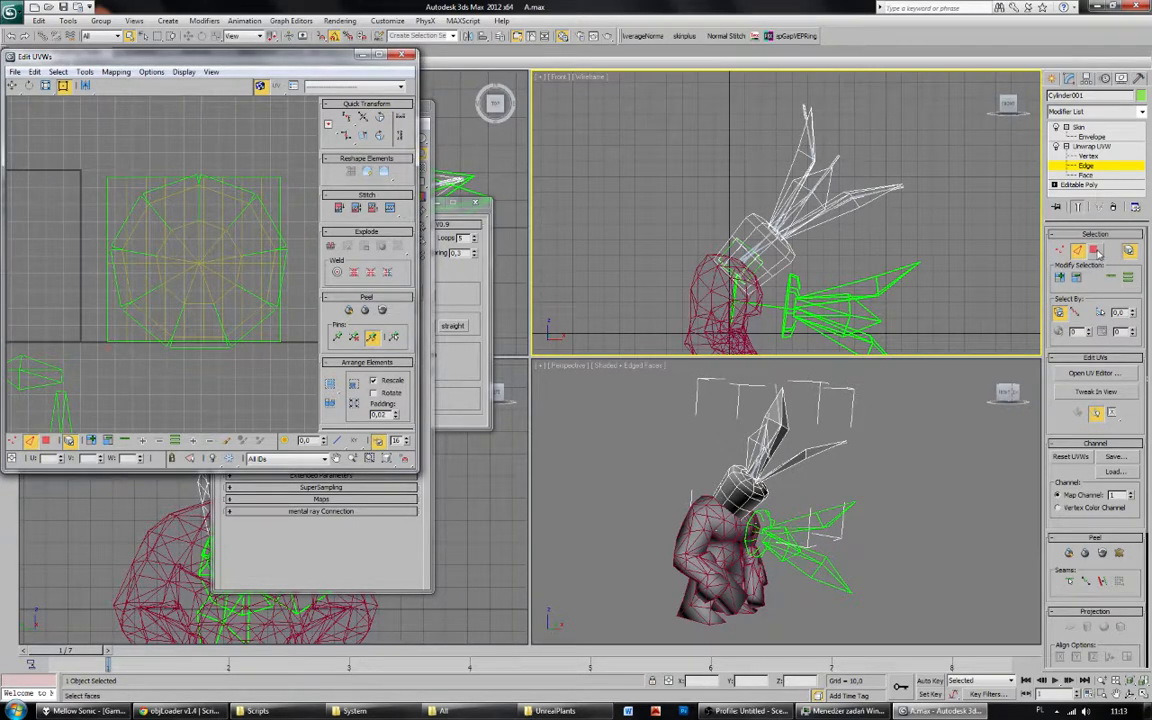
Planar-map the pot's faces with the projection gizmo rotated toward the pot's side, and move the resulting UVs clear of the texture square.
{"action": "left_click", "coordinate": [1094, 250]}
{"action": "left_click", "coordinate": [1072, 628]}
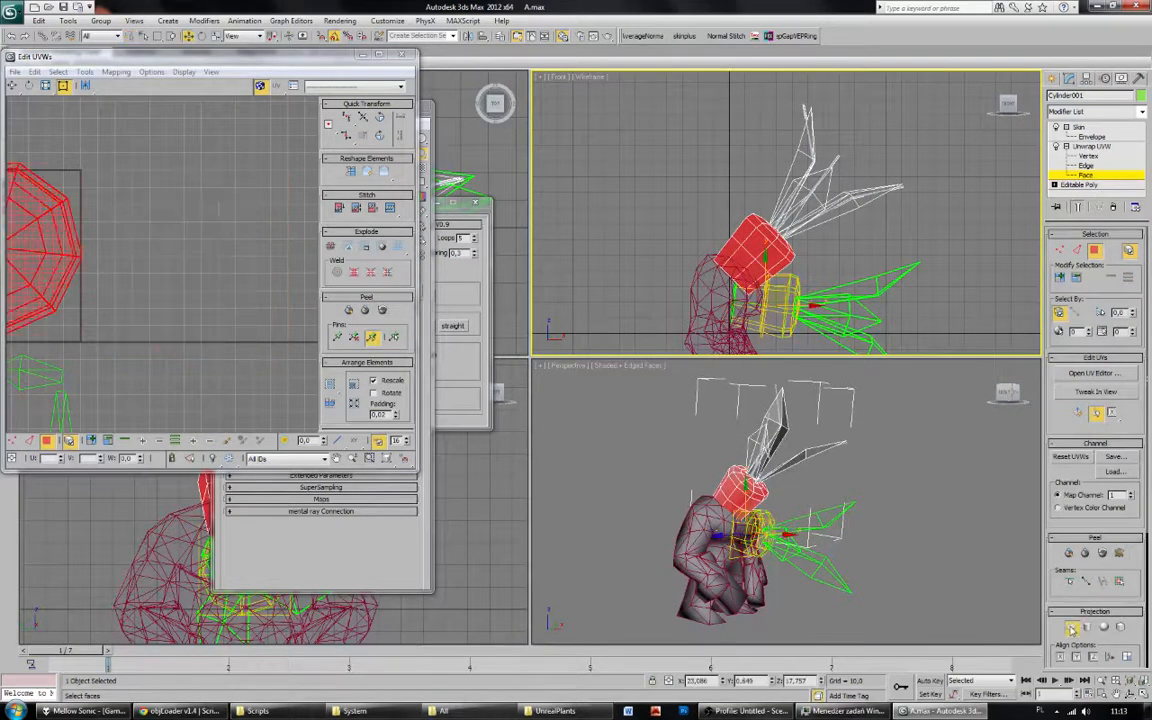
{"action": "left_click", "coordinate": [202, 35]}
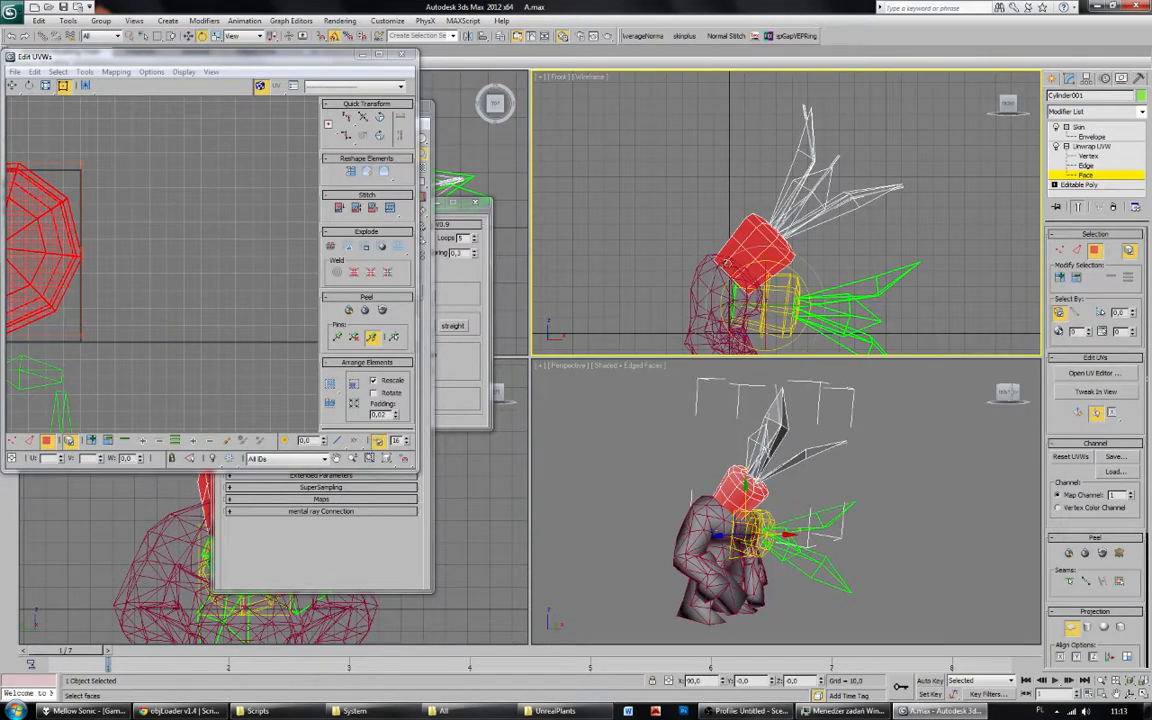
{"action": "left_click_drag", "start_coordinate": [799, 288], "coordinate": [780, 261]}
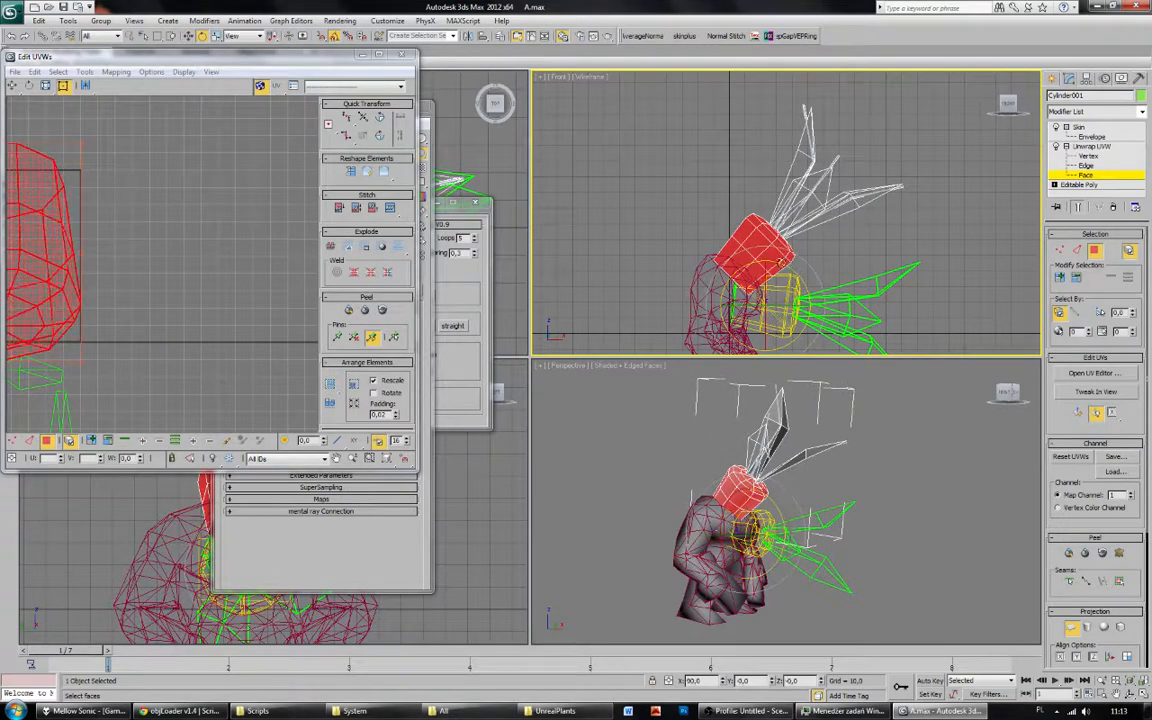
{"action": "left_click_drag", "start_coordinate": [788, 312], "coordinate": [797, 306]}
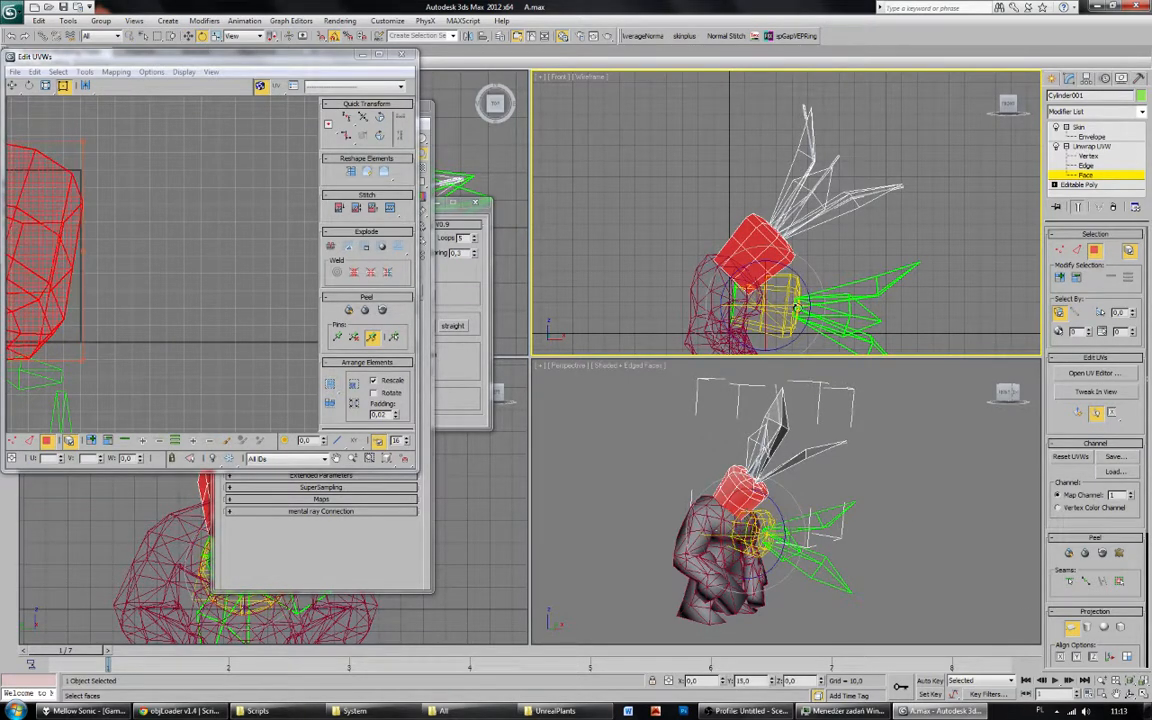
{"action": "left_click", "coordinate": [1073, 628]}
{"action": "left_click_drag", "start_coordinate": [123, 195], "coordinate": [274, 242]}
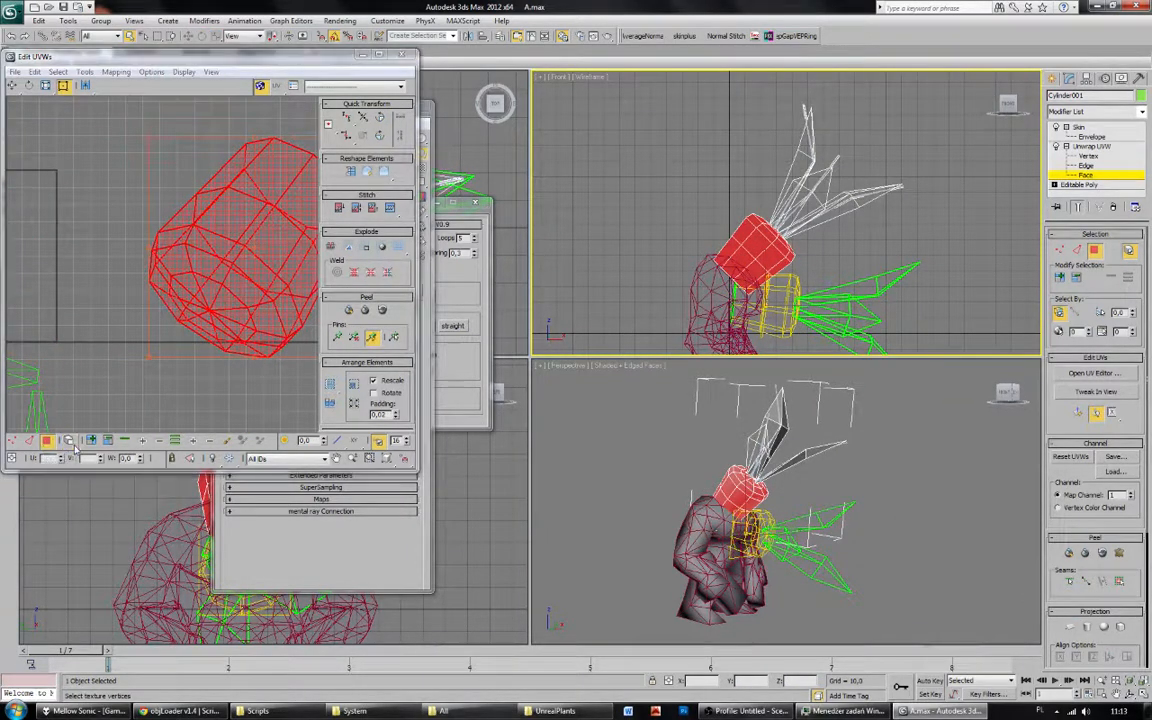
Select a line of edges along the pot's side and base in the UV layout and break the UVs there.
{"action": "left_click", "coordinate": [29, 440]}
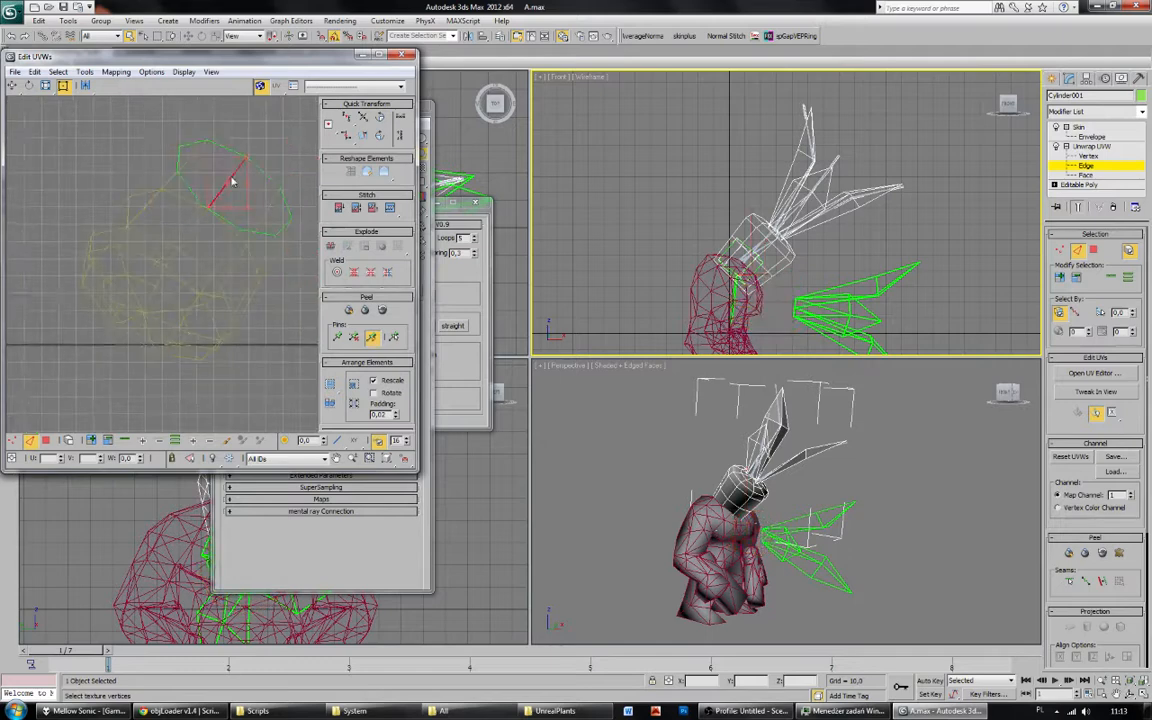
{"action": "left_click", "coordinate": [249, 288]}
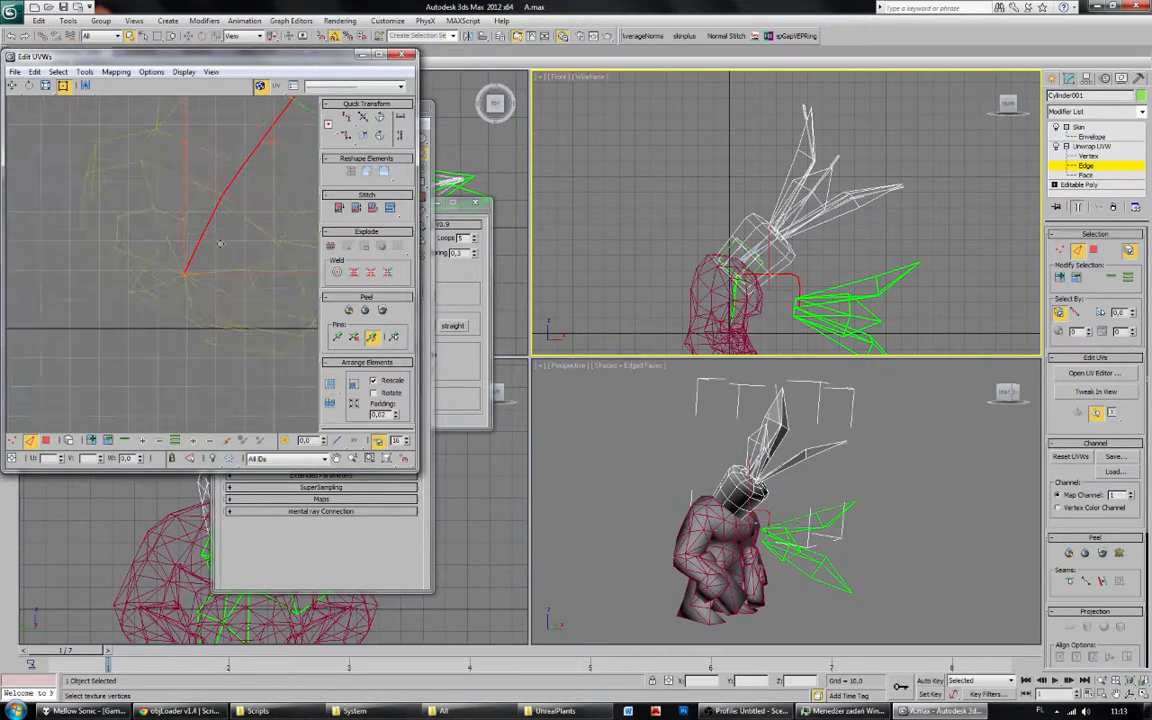
{"action": "right_click", "coordinate": [213, 273]}
{"action": "left_click", "coordinate": [213, 273]}
{"action": "right_click", "coordinate": [172, 290]}
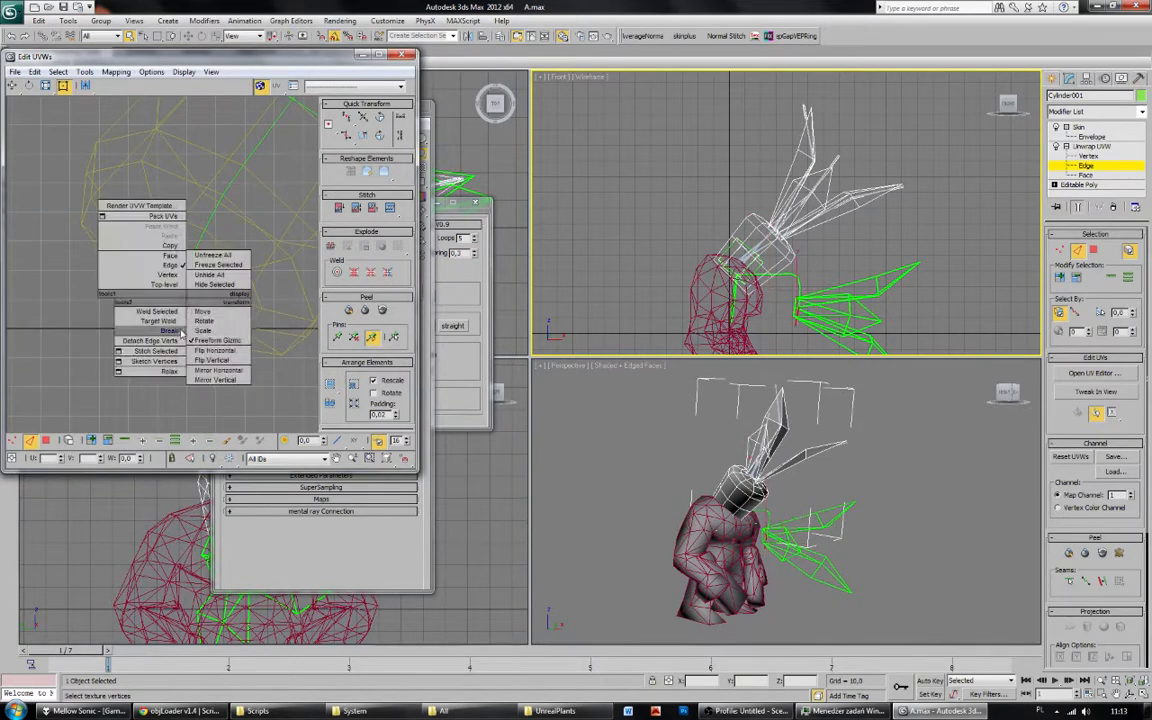
{"action": "left_click", "coordinate": [164, 300]}
{"action": "scroll", "coordinate": [161, 357], "scroll_direction": "down", "scroll_amount": 8}
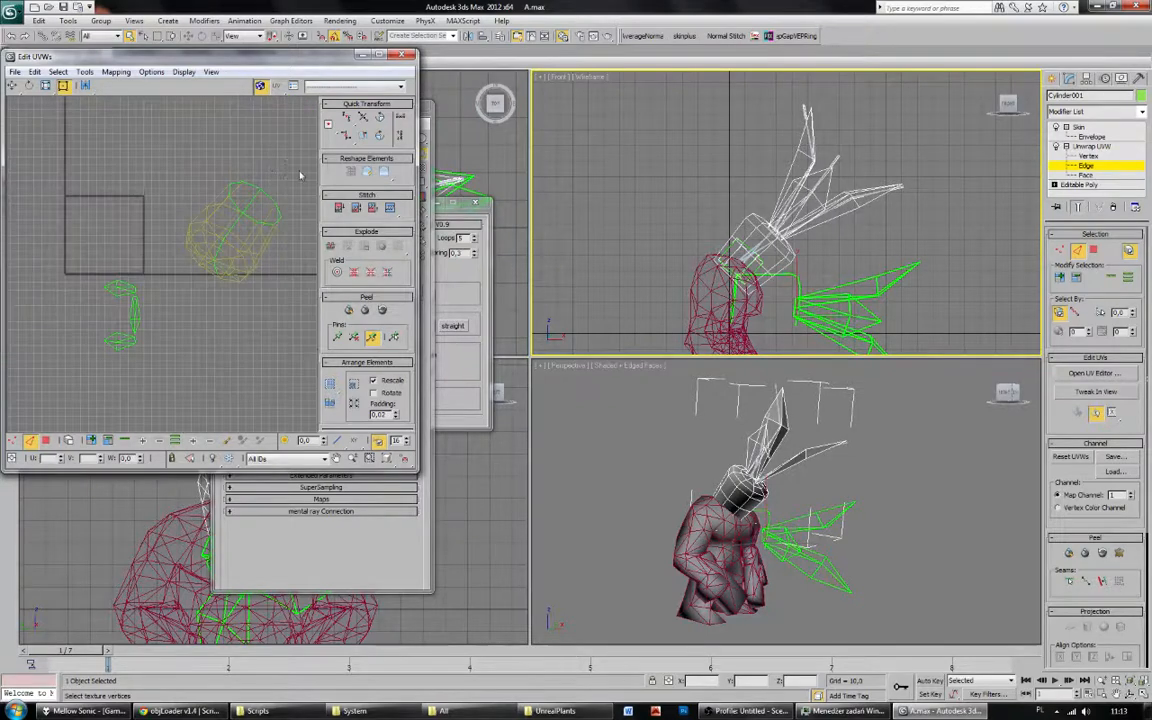
Unfold the pot's whole UV shell with the Relax tool, first by edge angles and finally by face angles.
{"action": "left_click_drag", "start_coordinate": [175, 302], "coordinate": [175, 302]}
{"action": "left_click", "coordinate": [84, 72]}
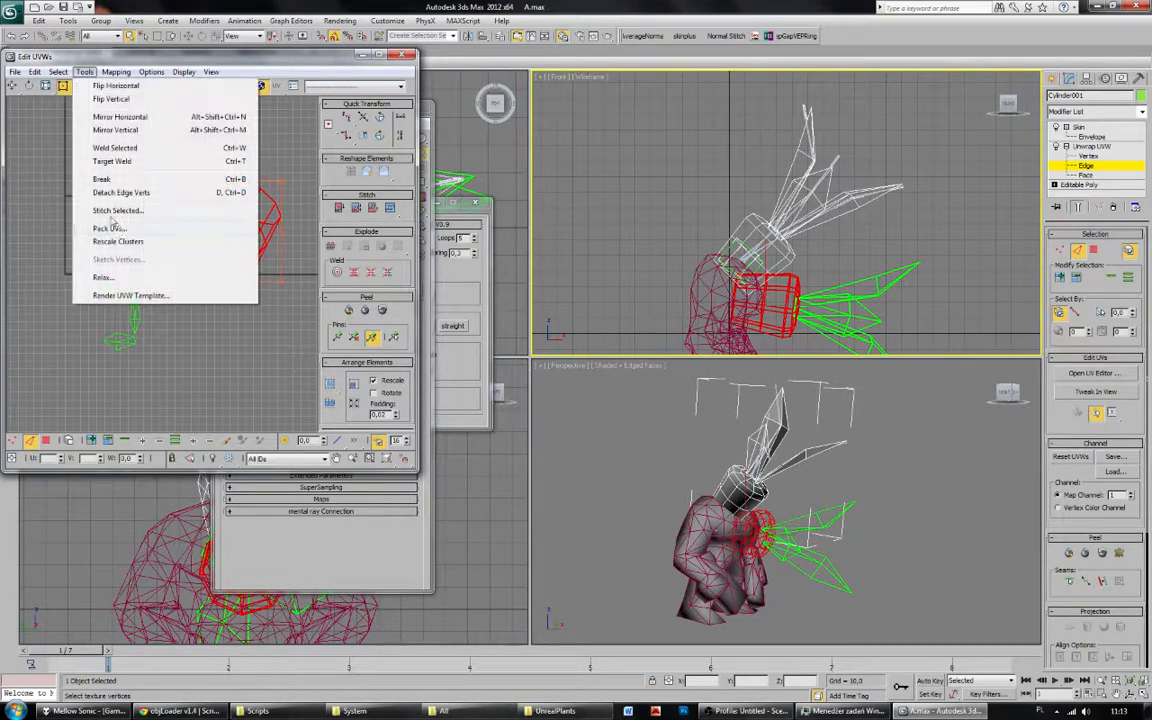
{"action": "left_click", "coordinate": [104, 277]}
{"action": "left_click", "coordinate": [134, 156]}
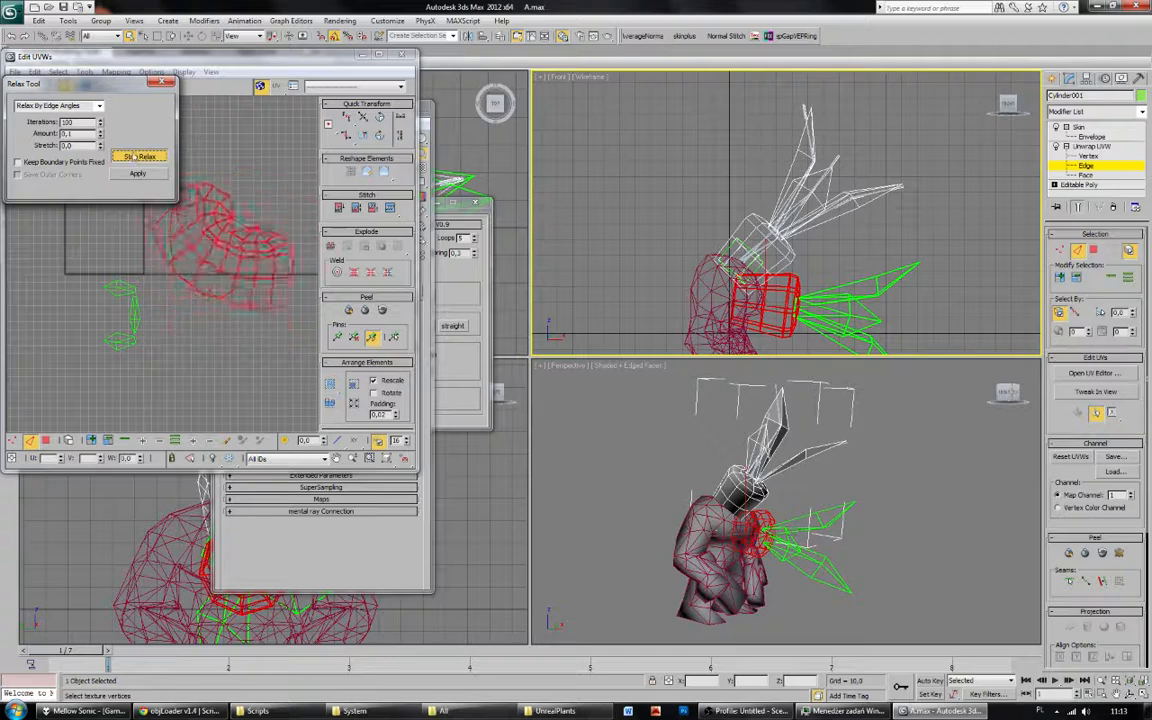
{"action": "left_click", "coordinate": [57, 105]}
{"action": "left_click", "coordinate": [57, 113]}
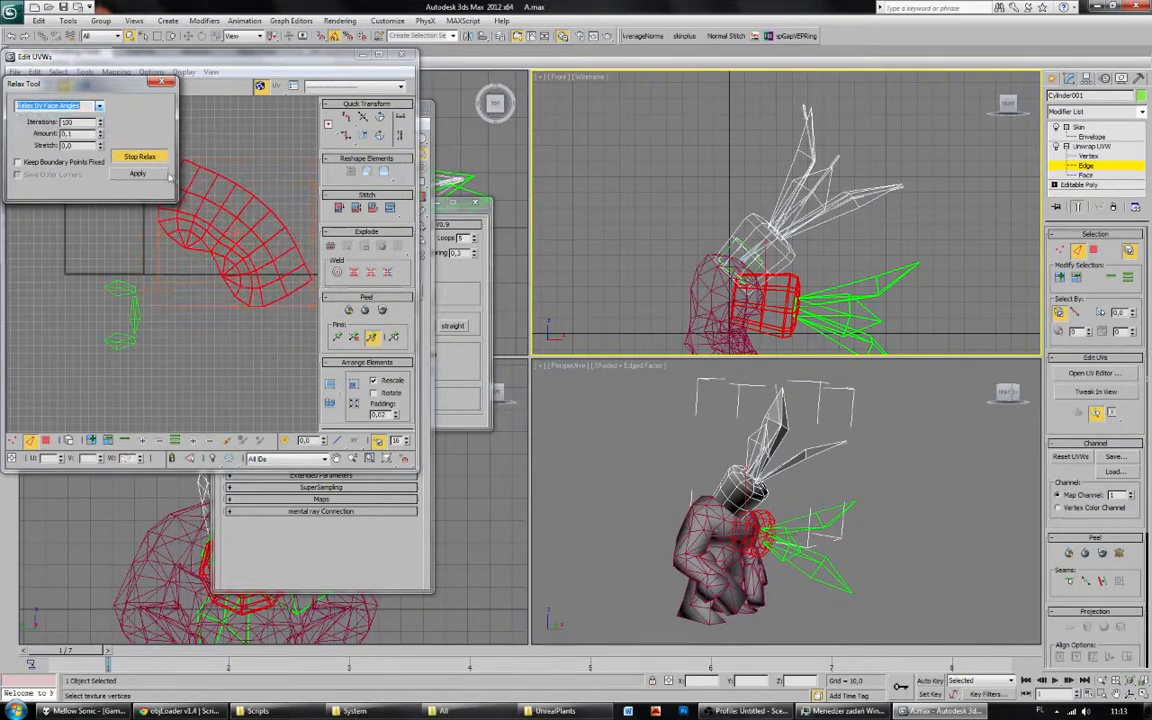
{"action": "left_click", "coordinate": [167, 83]}
{"action": "middle_click_drag", "start_coordinate": [177, 210], "coordinate": [134, 236]}
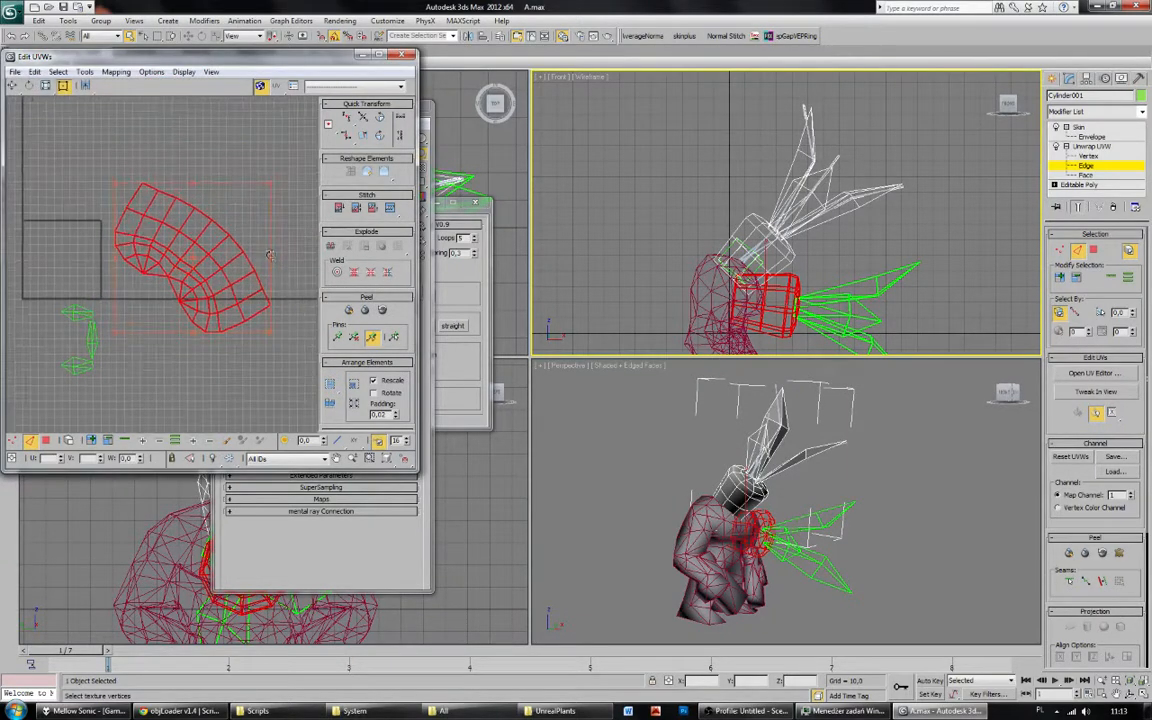
Rotate the pot's UV shell level, fit it inside the texture square, and leave the UV editor.
{"action": "left_click_drag", "start_coordinate": [269, 257], "coordinate": [254, 197]}
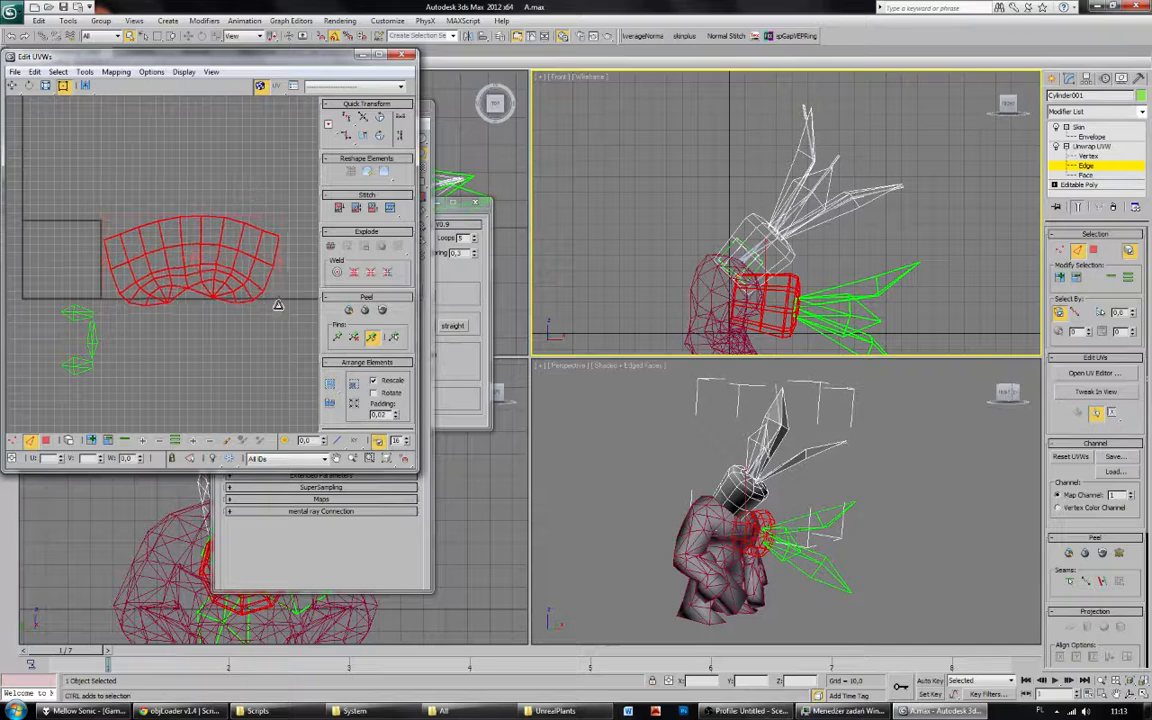
{"action": "left_click_drag", "start_coordinate": [251, 274], "coordinate": [88, 242]}
{"action": "key", "text": "z"}
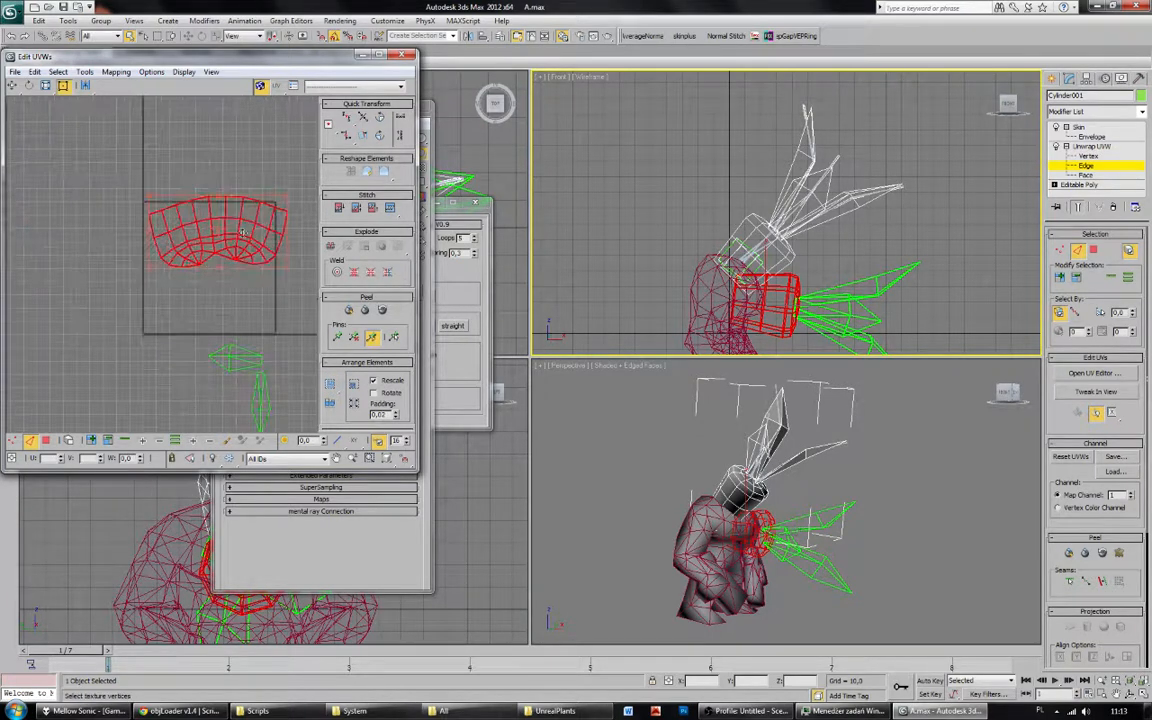
{"action": "left_click_drag", "start_coordinate": [285, 257], "coordinate": [279, 300]}
{"action": "left_click", "coordinate": [278, 337]}
{"action": "left_click", "coordinate": [1089, 166]}
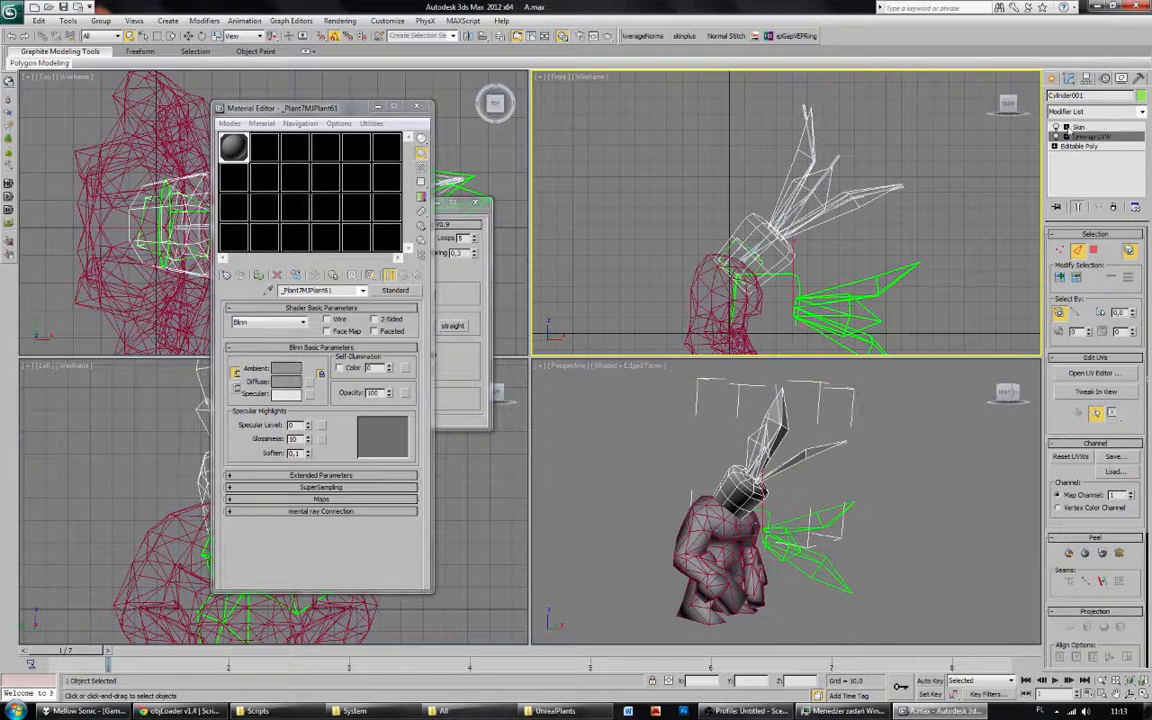
Set the animation's time range to start at frame 0 and end at frame 310.
{"action": "left_click", "coordinate": [885, 375]}
{"action": "middle_click_drag", "start_coordinate": [852, 487], "coordinate": [878, 535], "text": "alt"}
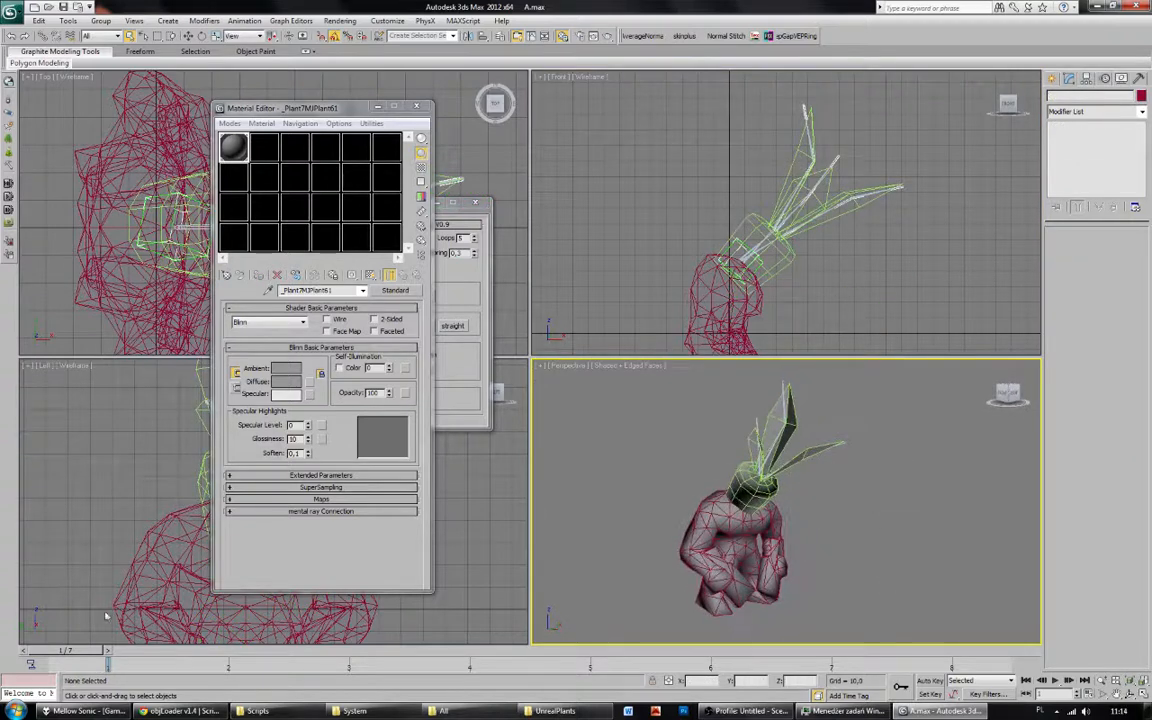
{"action": "left_click", "coordinate": [1089, 694]}
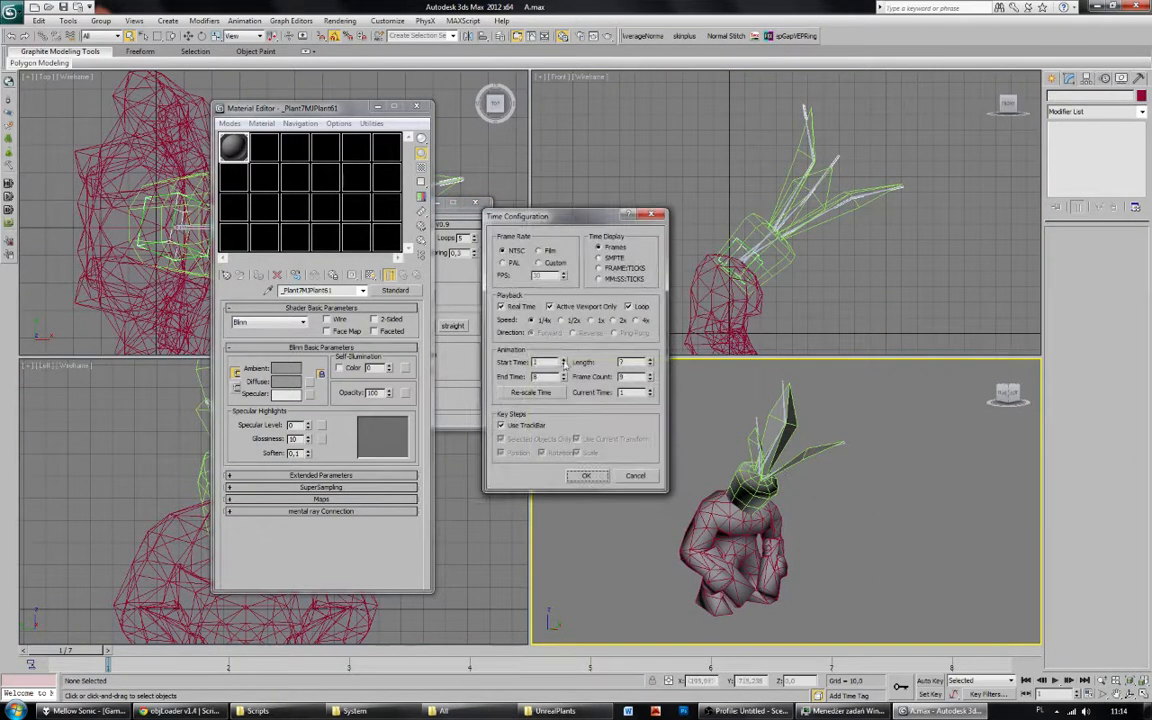
{"action": "left_click", "coordinate": [564, 373]}
{"action": "left_click_drag", "start_coordinate": [550, 377], "coordinate": [494, 382]}
{"action": "key", "text": "Return"}
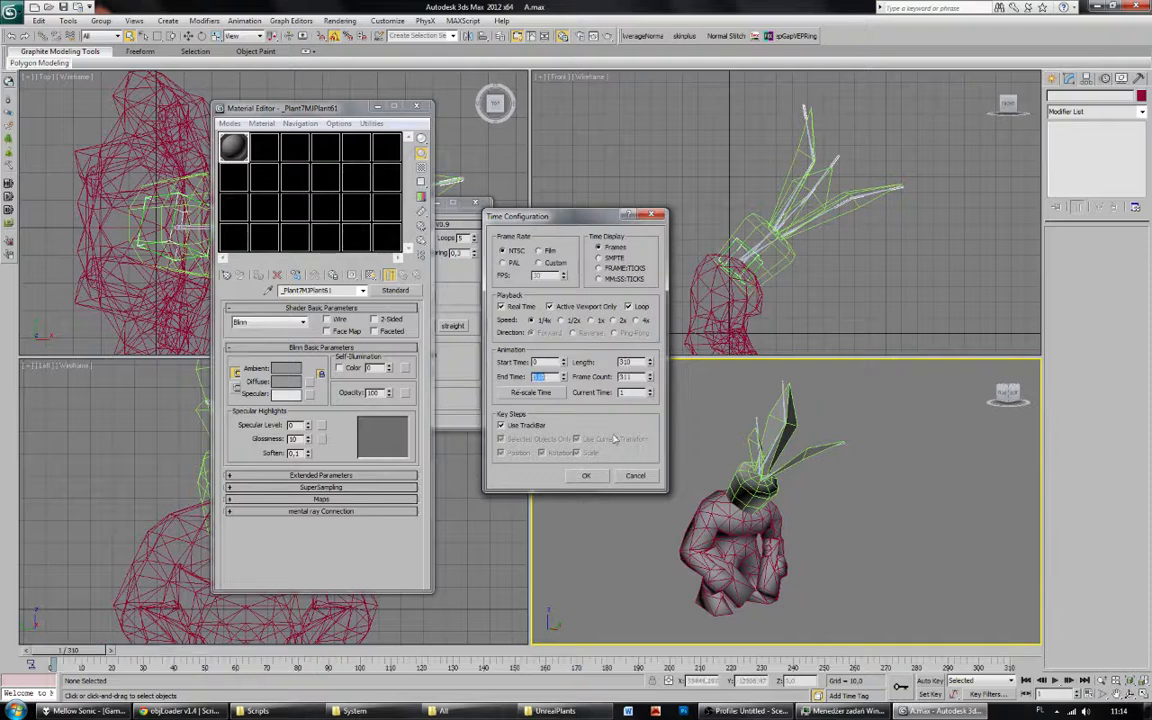
{"action": "left_click", "coordinate": [586, 475]}
Play back the character's animation in the perspective view and scrub to frame 9.
{"action": "left_click", "coordinate": [1055, 680]}
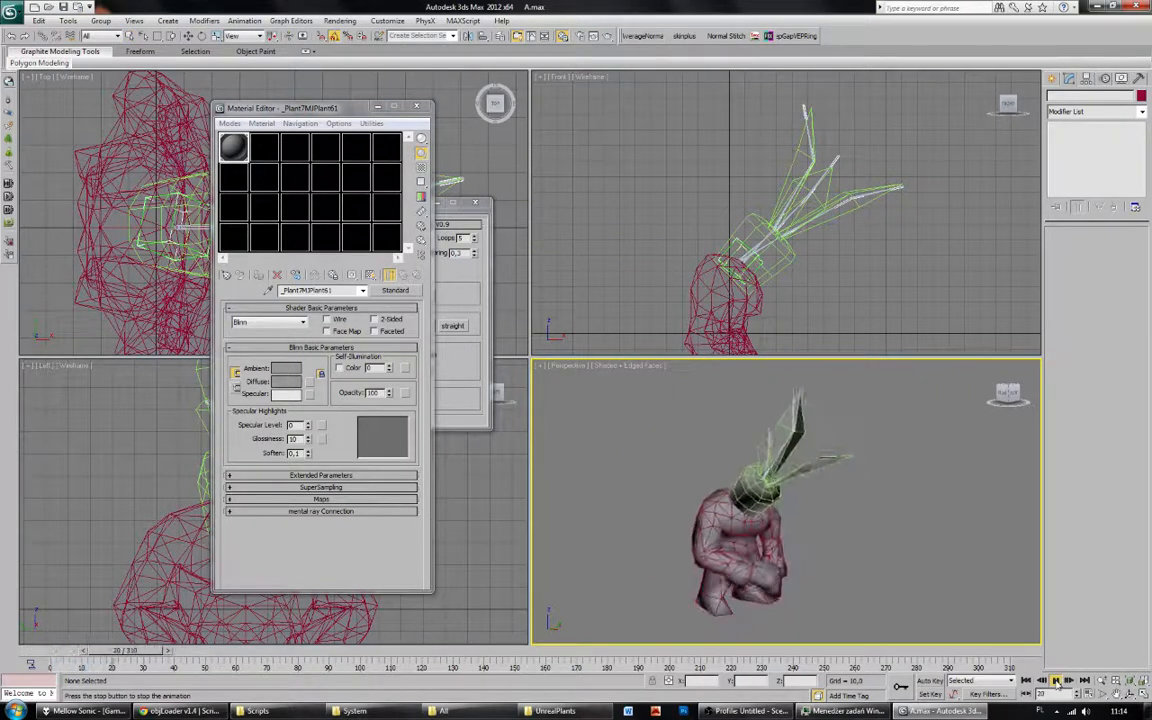
{"action": "left_click", "coordinate": [1055, 680]}
{"action": "left_click_drag", "start_coordinate": [140, 650], "coordinate": [88, 652]}
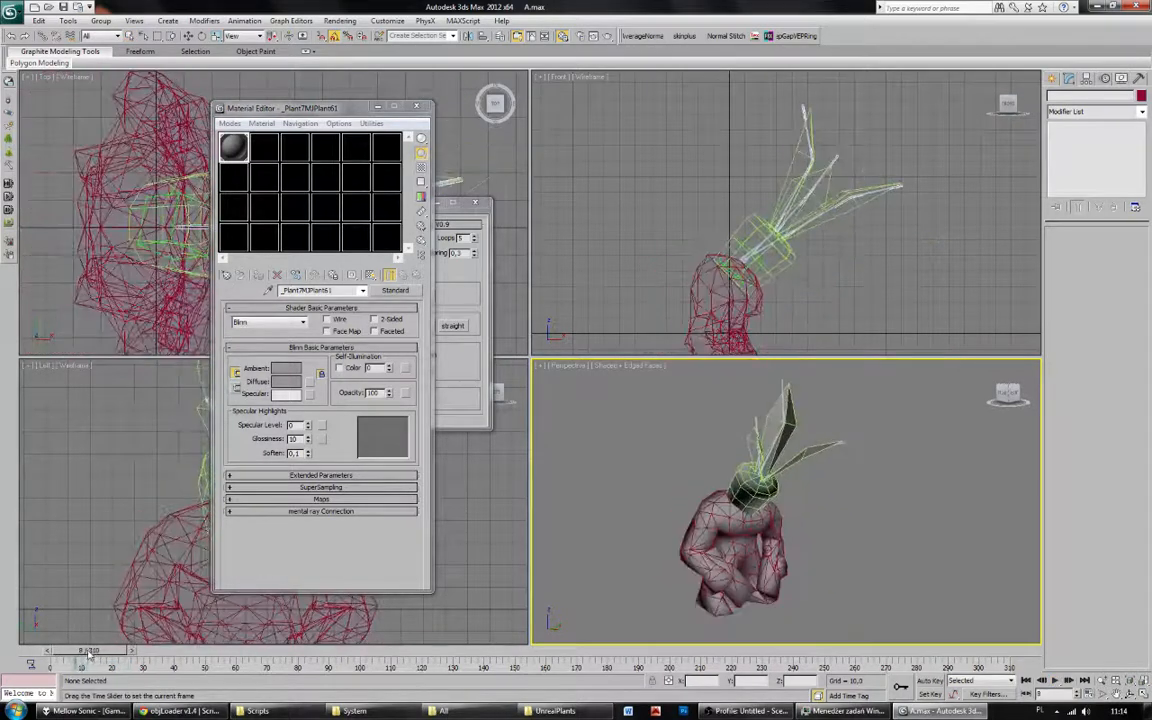
Close the Material Editor, set Spring Magic's custom key range to start at 9, and select a leaf's root bone.
{"action": "left_click", "coordinate": [416, 106]}
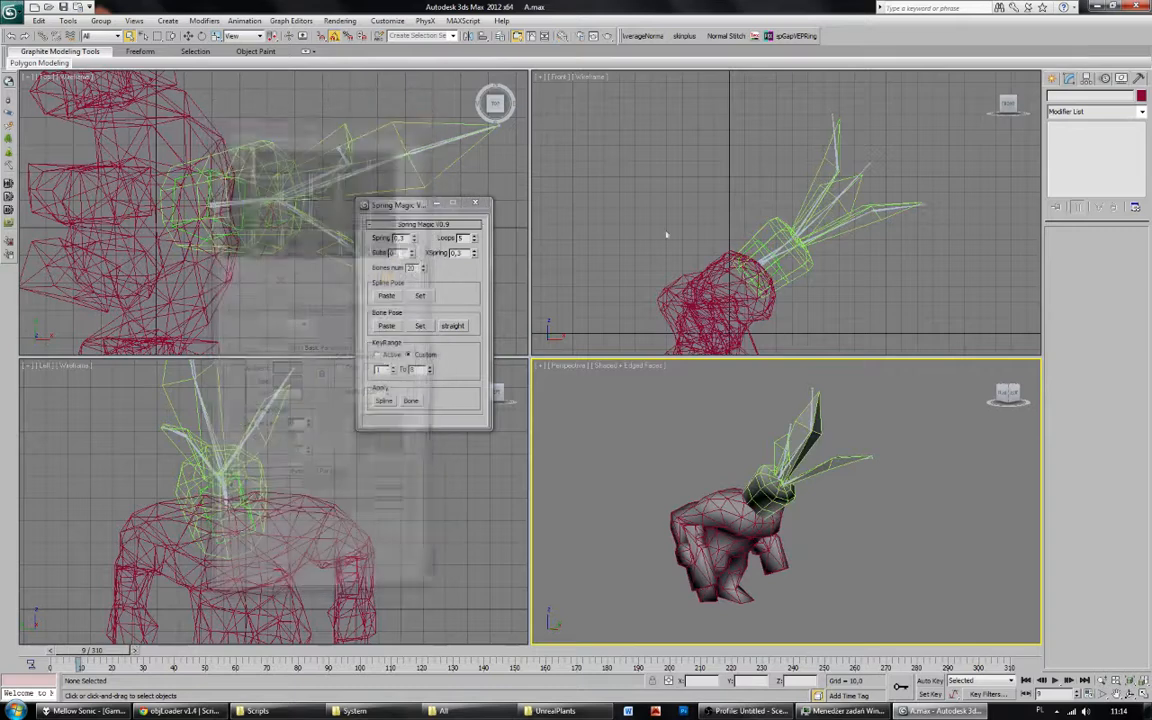
{"action": "scroll", "coordinate": [674, 238], "scroll_direction": "up", "scroll_amount": 4}
{"action": "left_click_drag", "start_coordinate": [388, 371], "coordinate": [354, 377]}
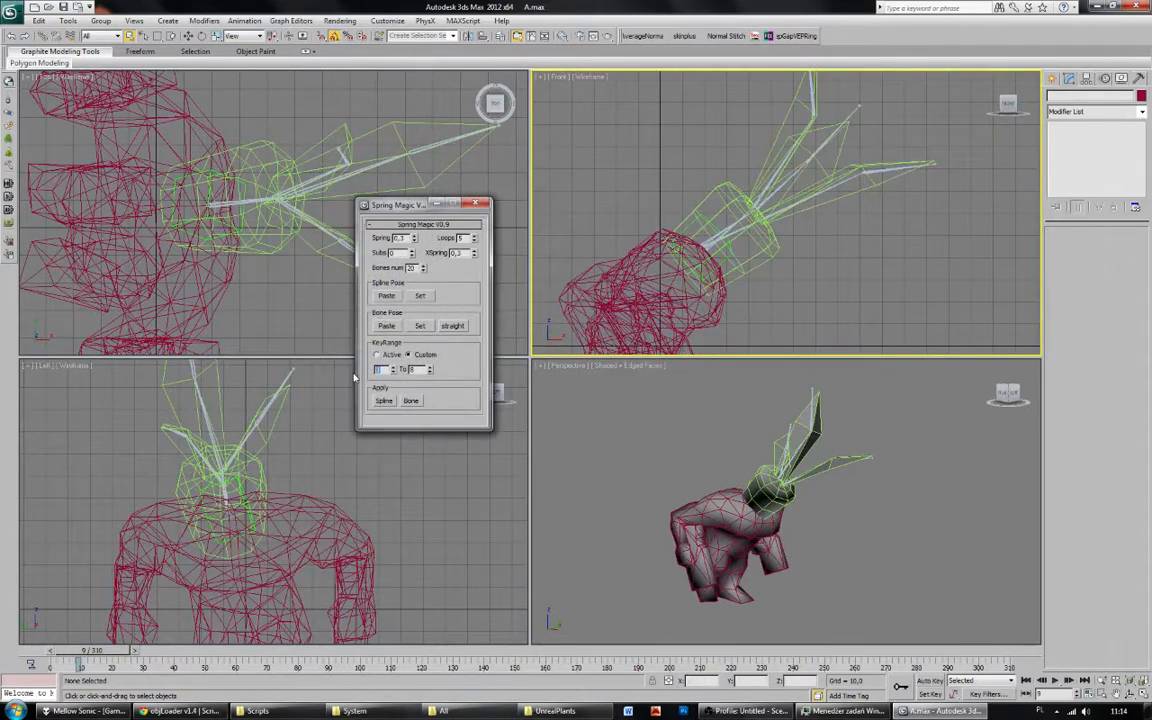
{"action": "scroll", "coordinate": [784, 270], "scroll_direction": "up", "scroll_amount": 5}
{"action": "left_click", "coordinate": [810, 250]}
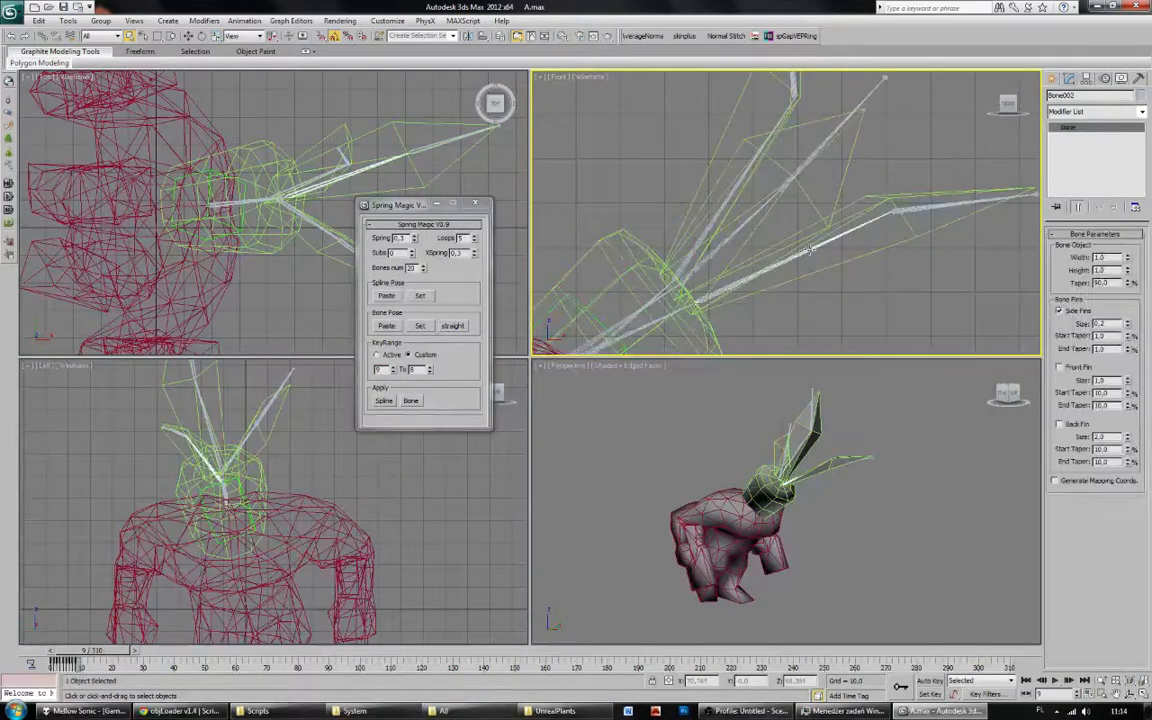
Advance through the animation to frame 18 and set the end of Spring Magic's key range to 18.
{"action": "left_click", "coordinate": [135, 650]}
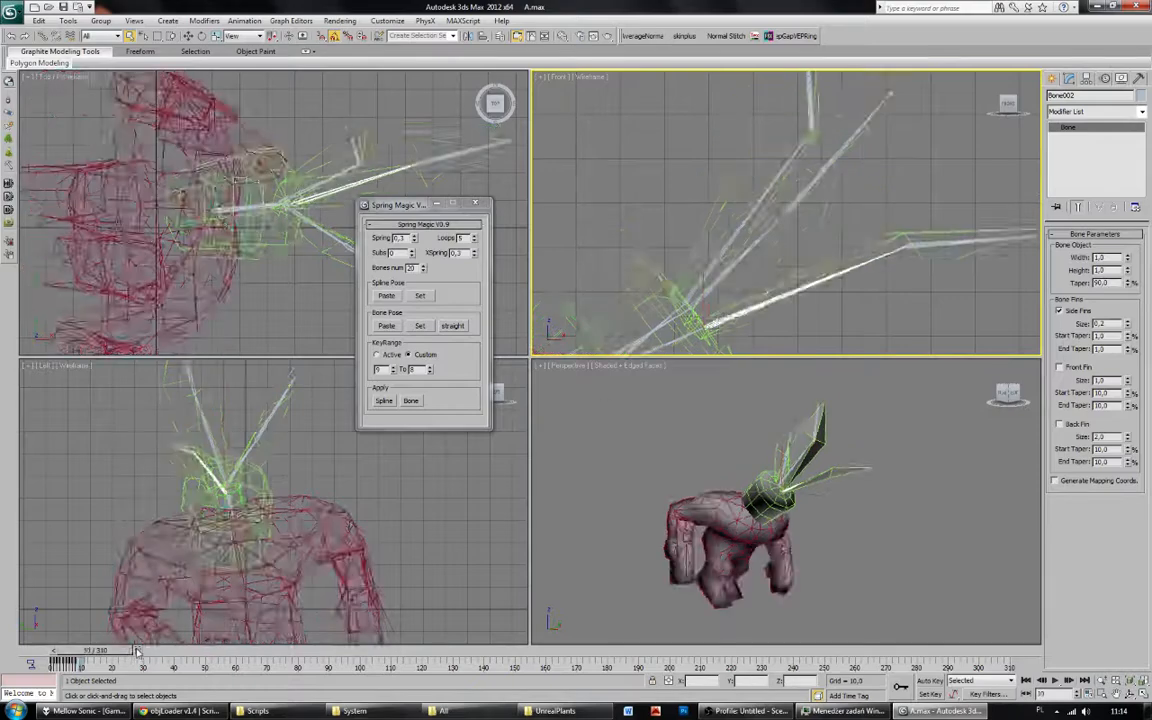
{"action": "left_click", "coordinate": [138, 650]}
{"action": "left_click", "coordinate": [142, 650]}
{"action": "left_click", "coordinate": [147, 650]}
{"action": "left_click", "coordinate": [150, 650]}
{"action": "left_click", "coordinate": [153, 650]}
{"action": "left_click", "coordinate": [156, 650]}
{"action": "left_click", "coordinate": [159, 650]}
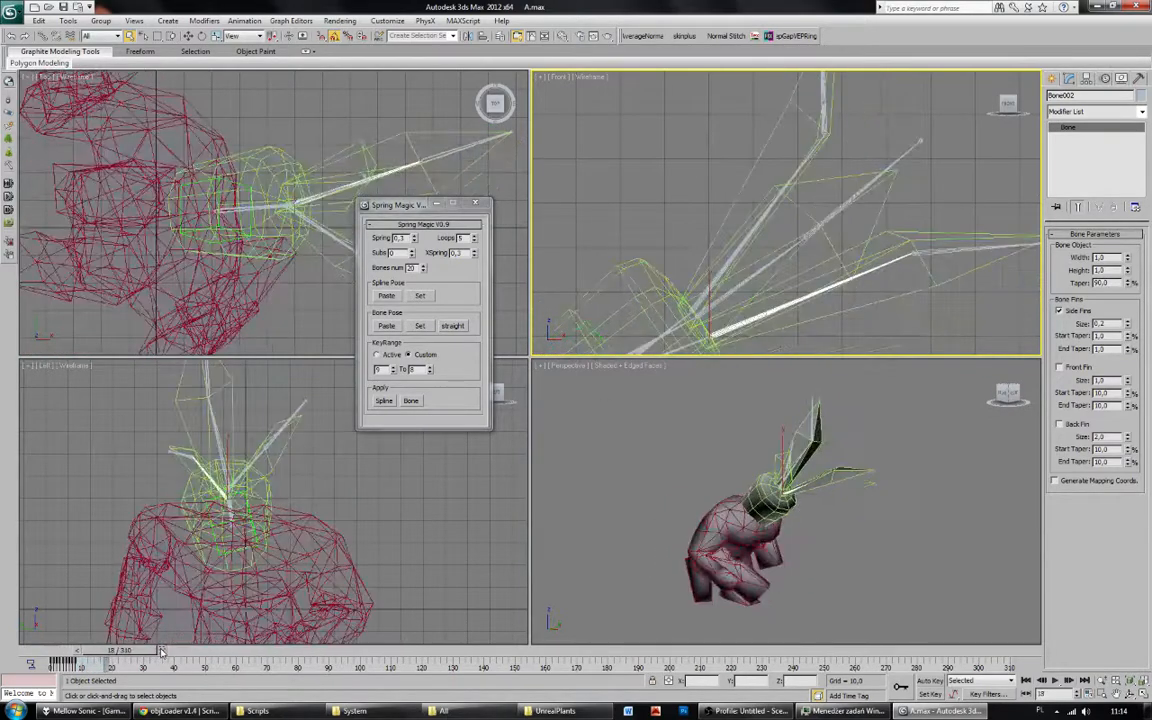
{"action": "left_click", "coordinate": [161, 650]}
{"action": "left_click", "coordinate": [164, 650]}
{"action": "left_click", "coordinate": [166, 650]}
{"action": "left_click", "coordinate": [87, 651]}
{"action": "left_click", "coordinate": [80, 651]}
{"action": "left_click_drag", "start_coordinate": [422, 370], "coordinate": [379, 377]}
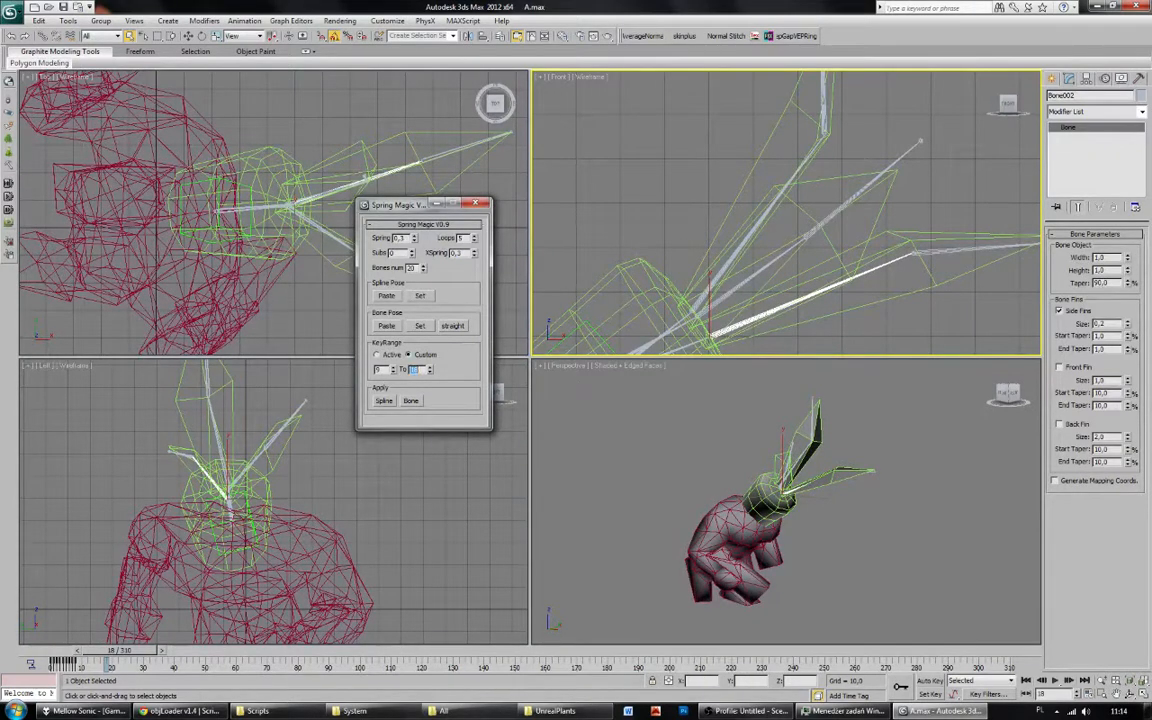
{"action": "left_click", "coordinate": [930, 251], "text": "ctrl"}
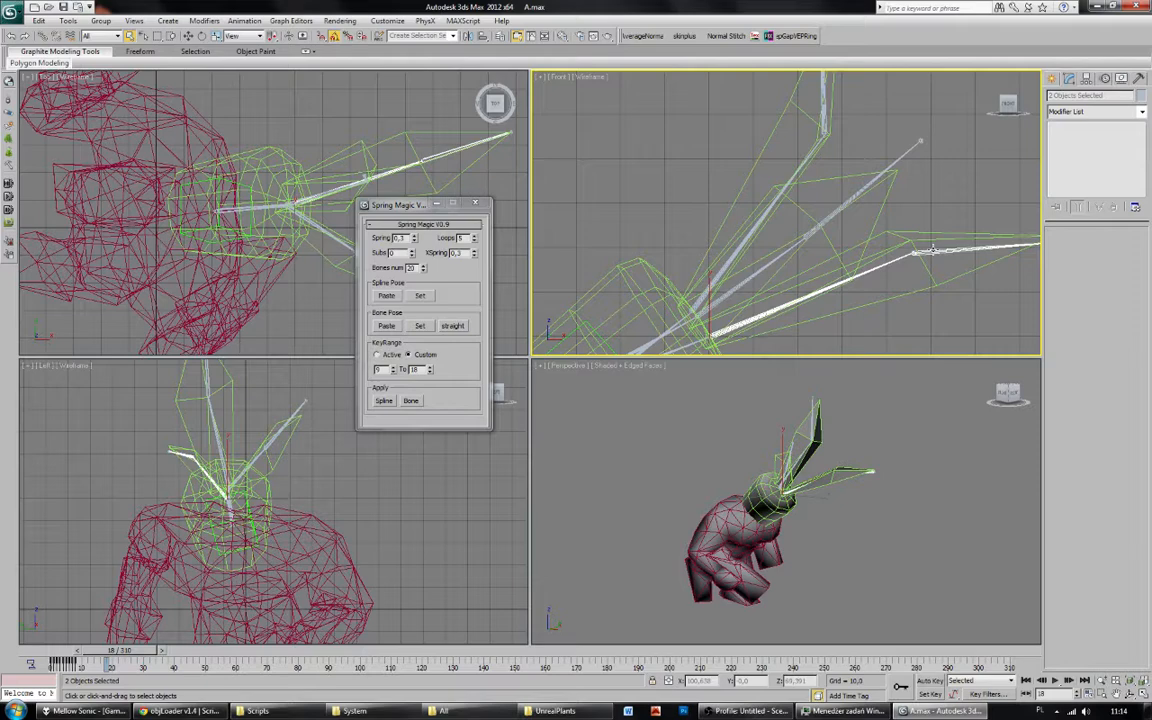
{"action": "left_click", "coordinate": [781, 257], "text": "ctrl"}
{"action": "left_click", "coordinate": [992, 182]}
Freeze the potted plant mesh so its leaf bones can be selected on their own.
{"action": "left_click", "coordinate": [1121, 79]}
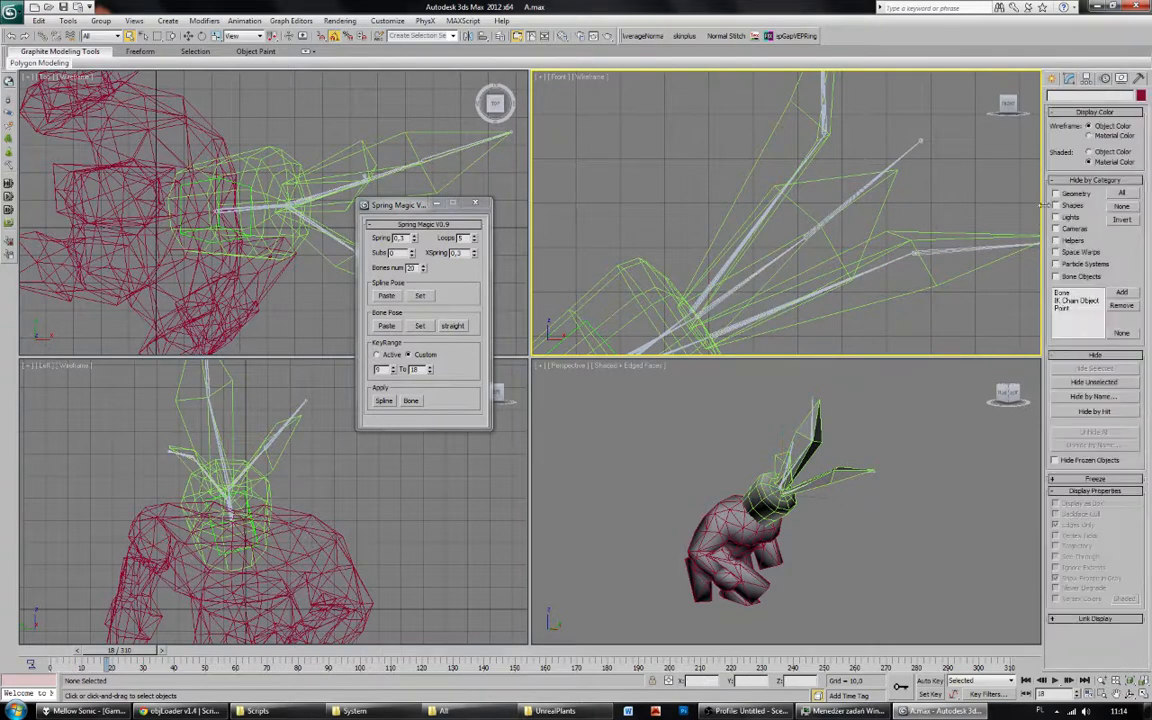
{"action": "left_click", "coordinate": [918, 292]}
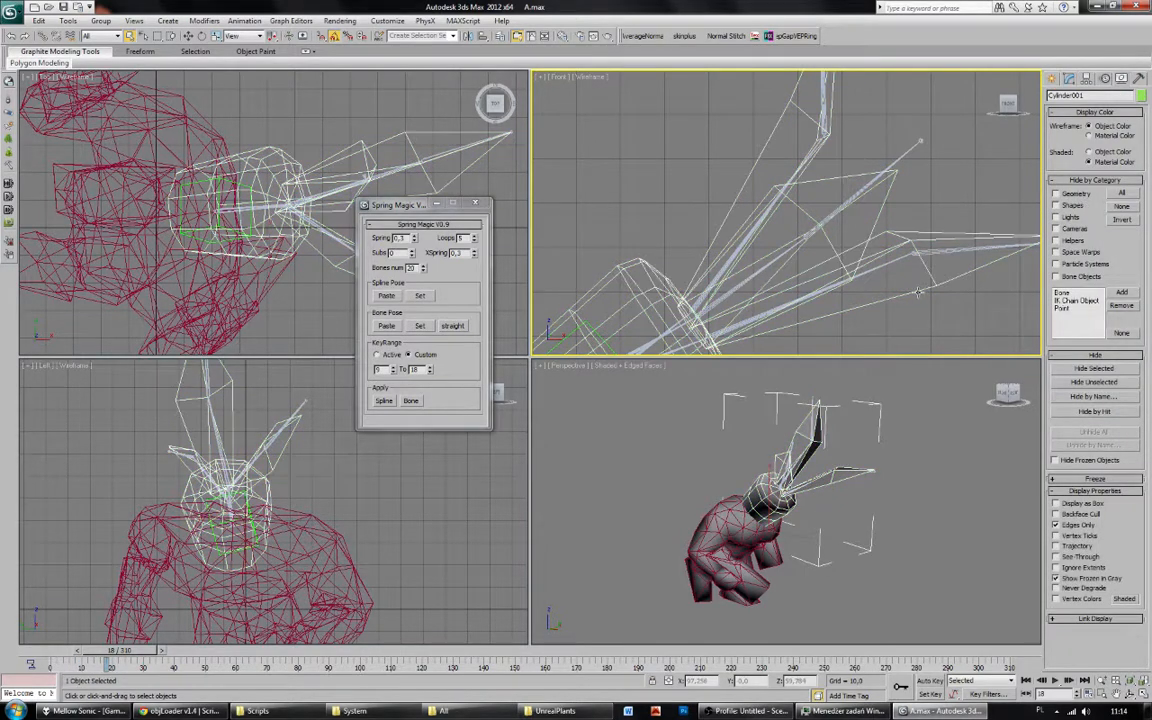
{"action": "left_click", "coordinate": [1107, 479]}
{"action": "left_click", "coordinate": [1104, 492]}
{"action": "left_click", "coordinate": [1105, 479]}
Select the three leaf root bones and apply Spring Magic's bone simulation over frames 9 to 18.
{"action": "left_click_drag", "start_coordinate": [687, 239], "coordinate": [758, 286]}
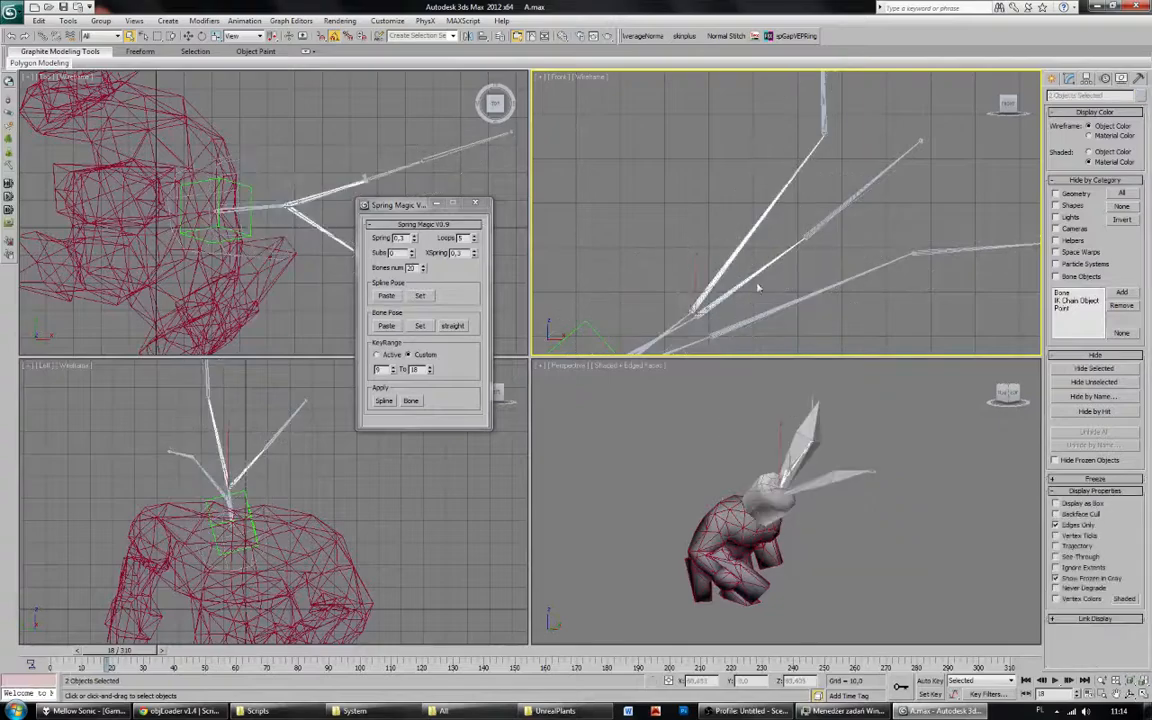
{"action": "left_click", "coordinate": [758, 305], "text": "ctrl"}
{"action": "left_click", "coordinate": [410, 401]}
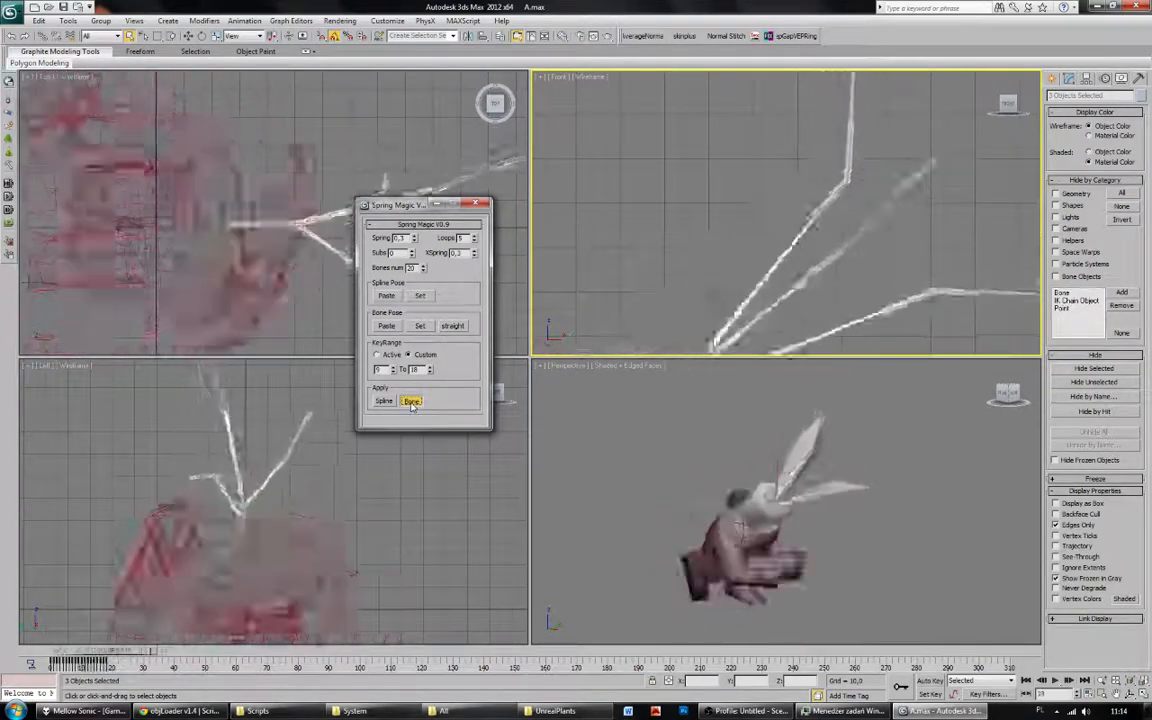
Set Spring Magic's key range to frames 19 to 36 and apply the bone simulation to the leaves.
{"action": "left_click_drag", "start_coordinate": [150, 651], "coordinate": [218, 651]}
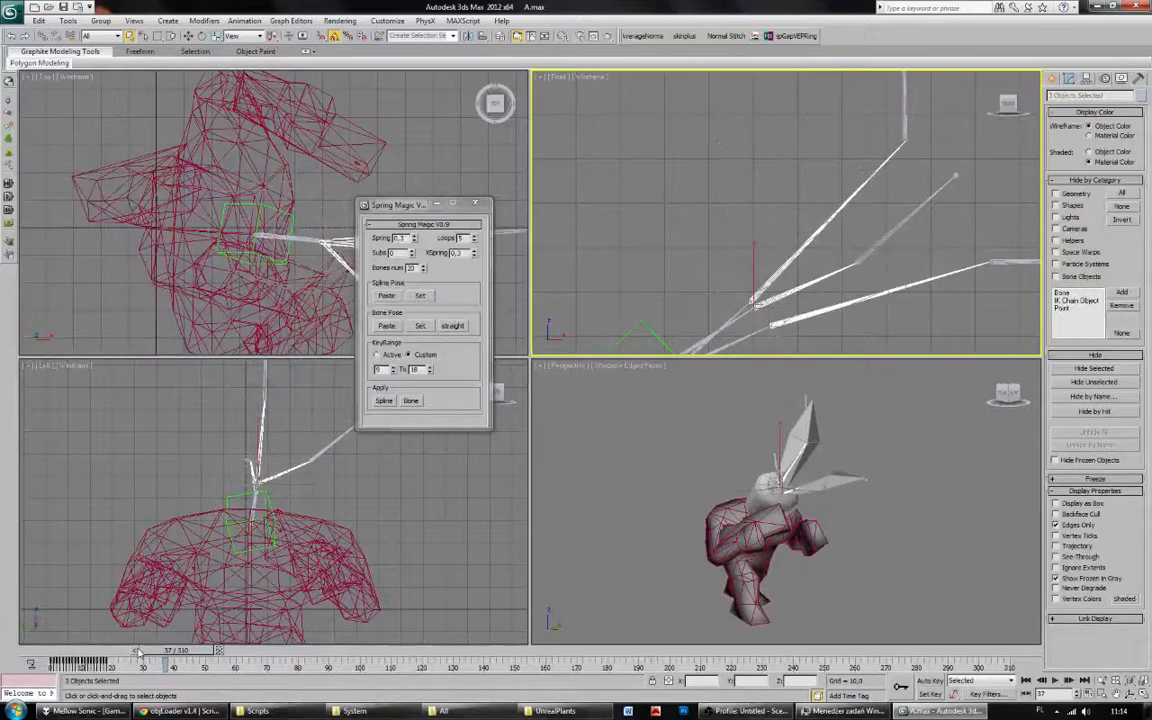
{"action": "left_click_drag", "start_coordinate": [137, 651], "coordinate": [131, 651]}
{"action": "left_click", "coordinate": [388, 369]}
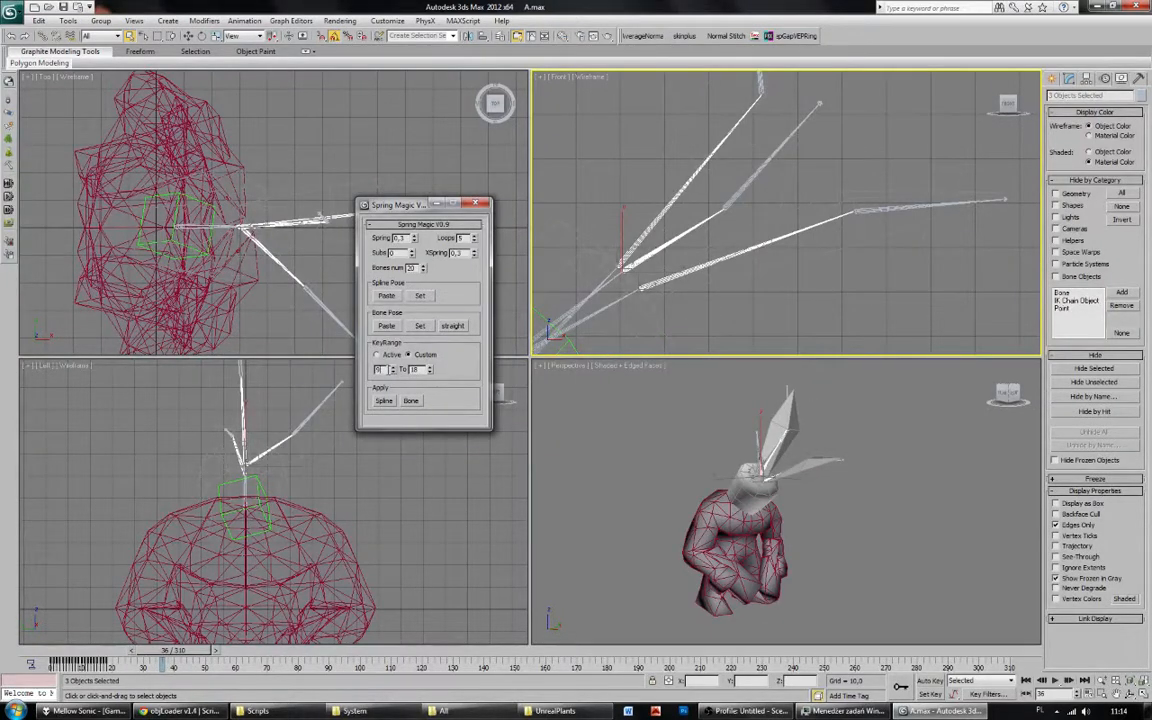
{"action": "left_click", "coordinate": [413, 401]}
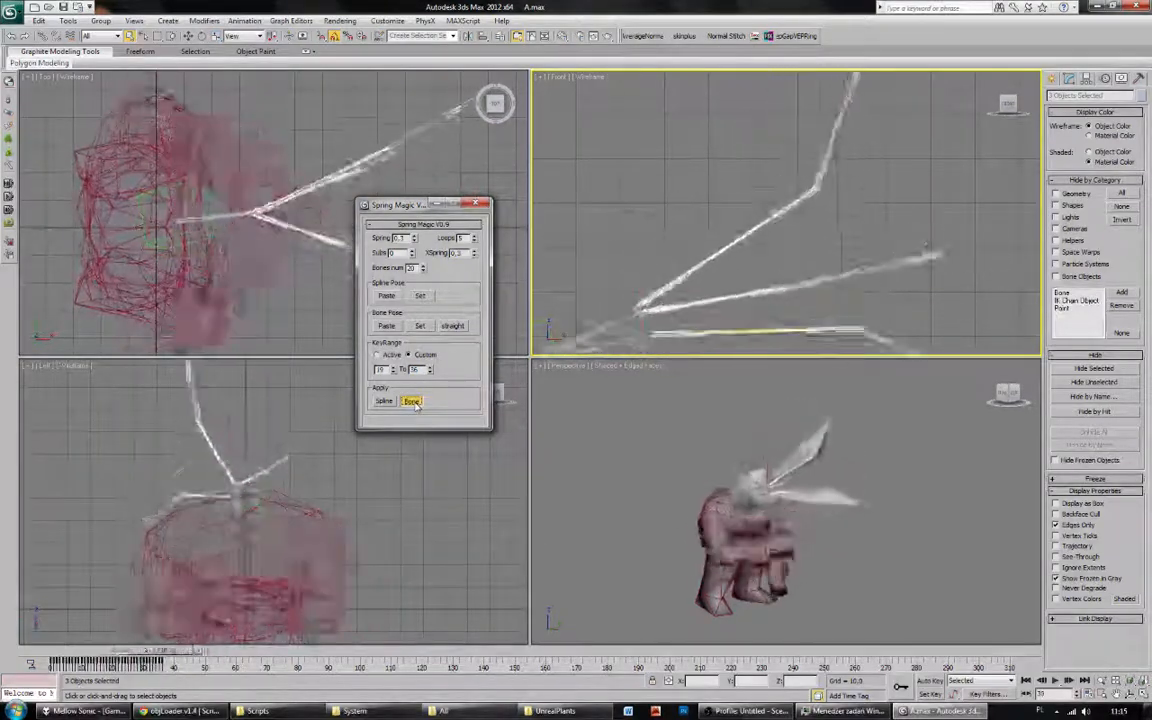
Set Spring Magic's key range to frames 37 to 49 and apply the bone simulation to the leaves.
{"action": "left_click_drag", "start_coordinate": [212, 656], "coordinate": [219, 651]}
{"action": "double_click", "coordinate": [386, 369]}
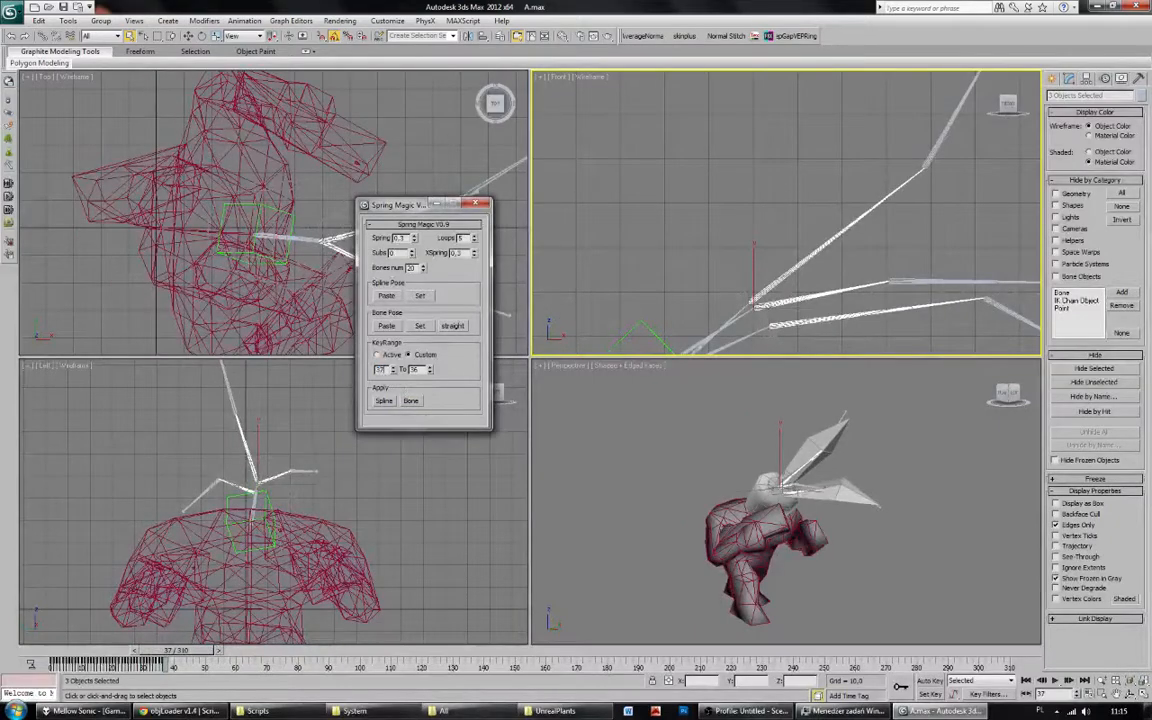
{"action": "left_click", "coordinate": [219, 650]}
{"action": "left_click", "coordinate": [222, 650]}
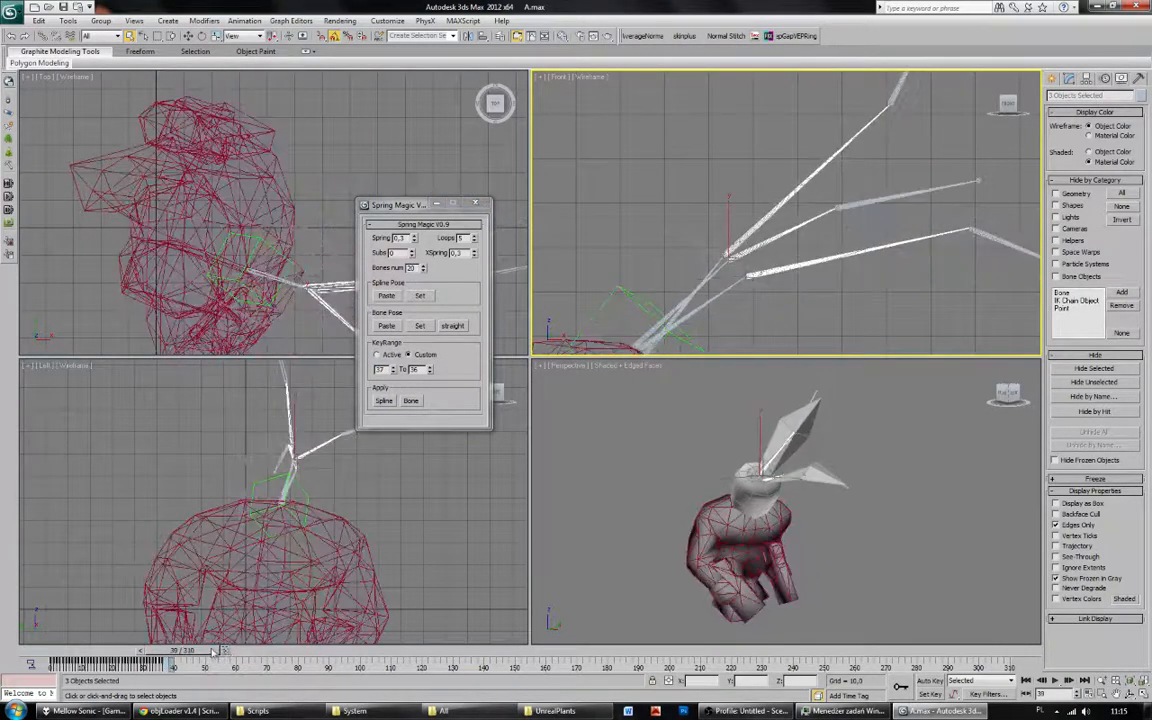
{"action": "left_click_drag", "start_coordinate": [210, 651], "coordinate": [240, 652]}
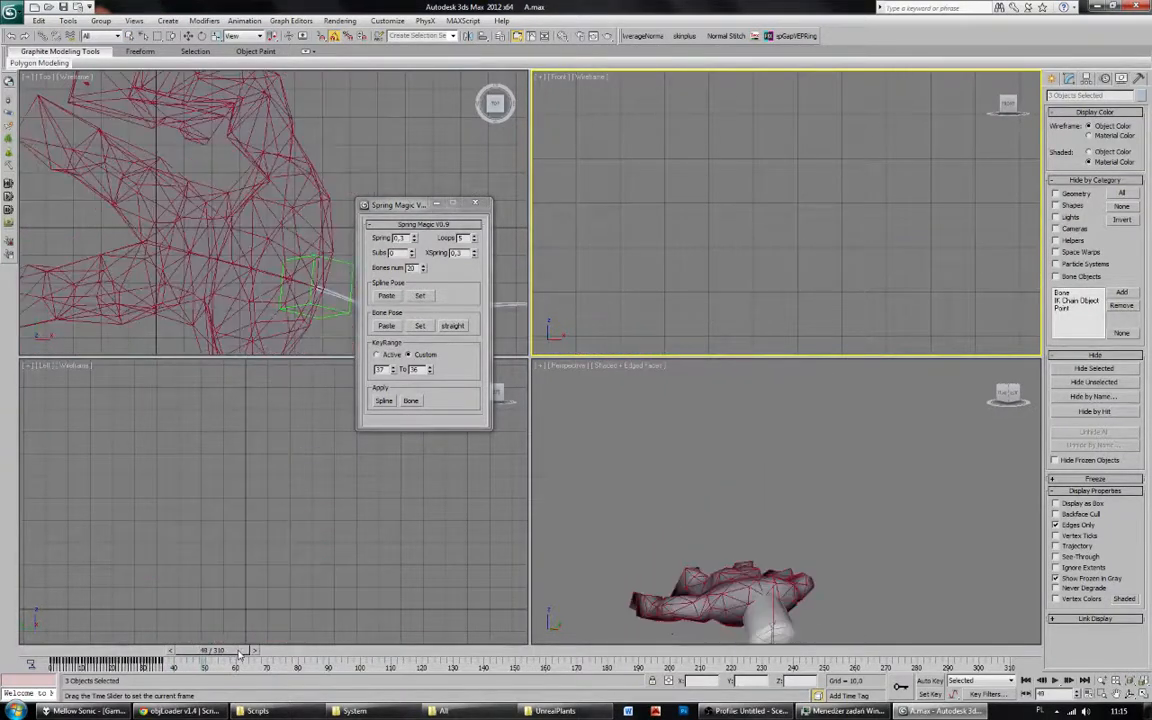
{"action": "double_click", "coordinate": [414, 369]}
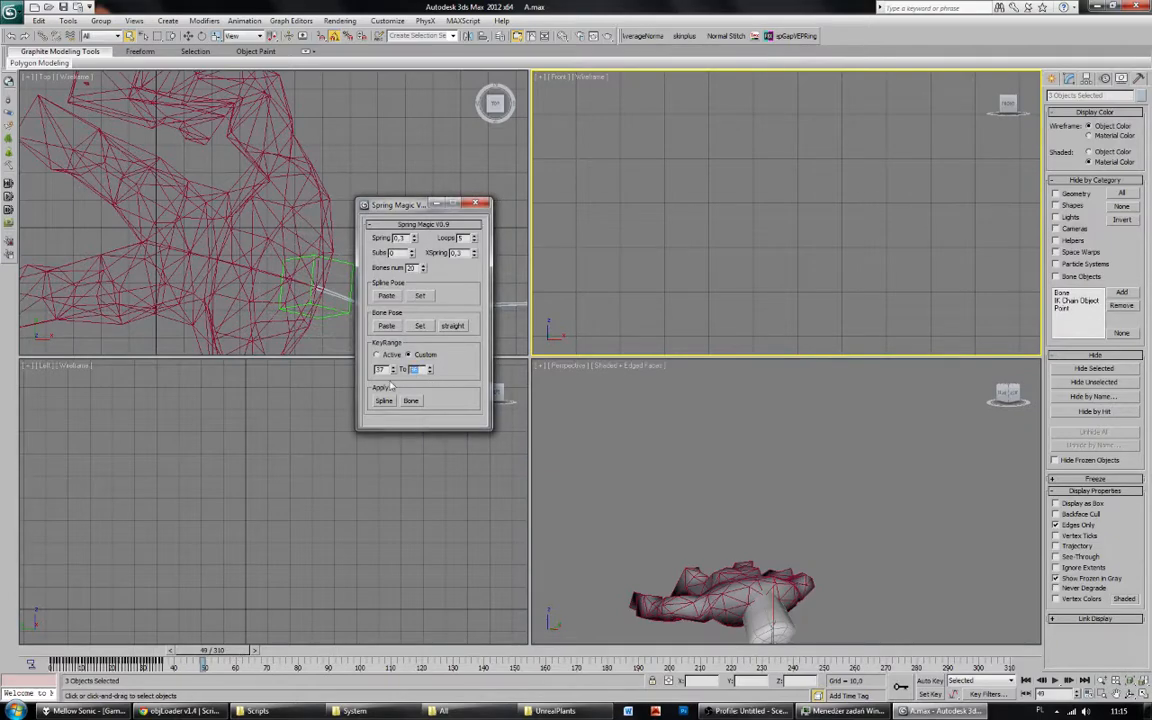
{"action": "left_click", "coordinate": [411, 401]}
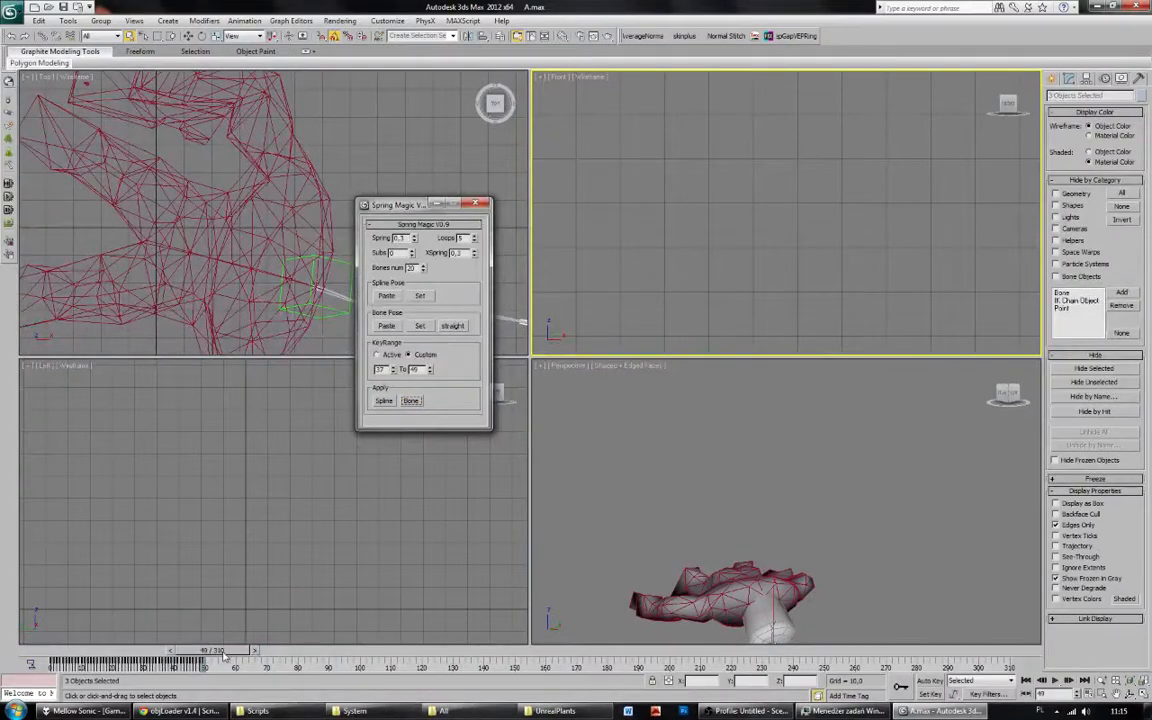
Set Spring Magic's key range to frames 50 to 64 and apply the bone simulation to the leaves.
{"action": "double_click", "coordinate": [380, 369]}
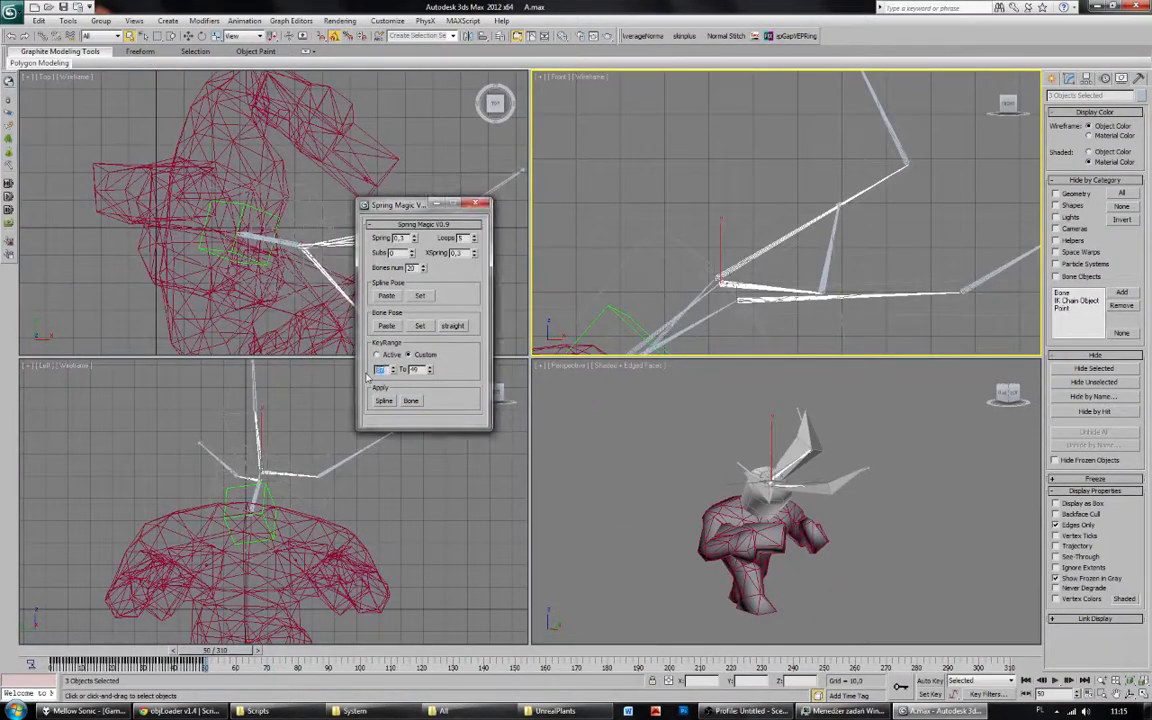
{"action": "left_click_drag", "start_coordinate": [255, 651], "coordinate": [302, 651]}
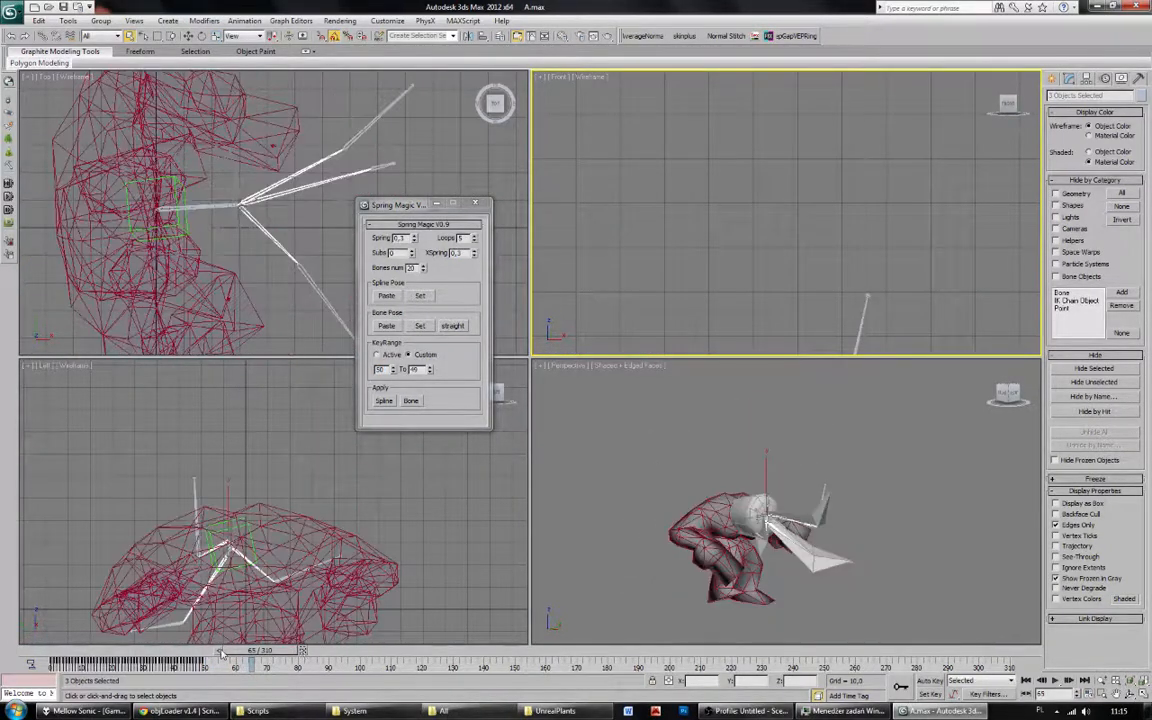
{"action": "left_click_drag", "start_coordinate": [220, 652], "coordinate": [215, 651]}
{"action": "left_click_drag", "start_coordinate": [419, 371], "coordinate": [402, 371]}
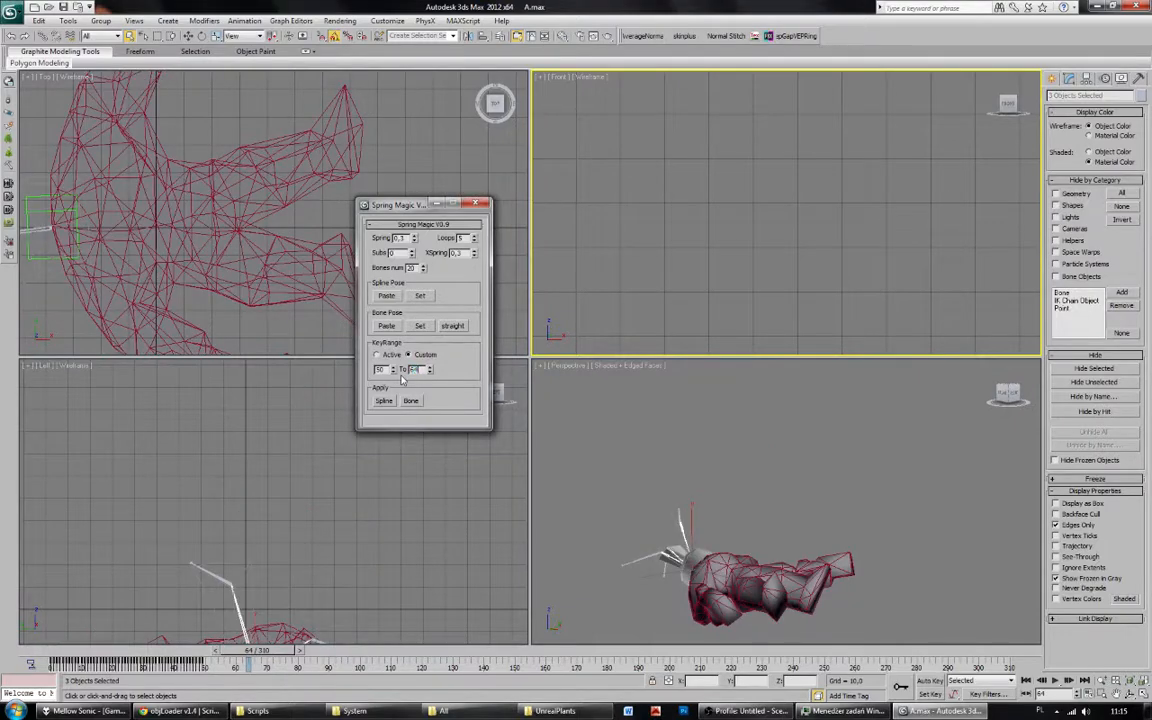
{"action": "type", "text": "64"}
{"action": "left_click", "coordinate": [410, 400]}
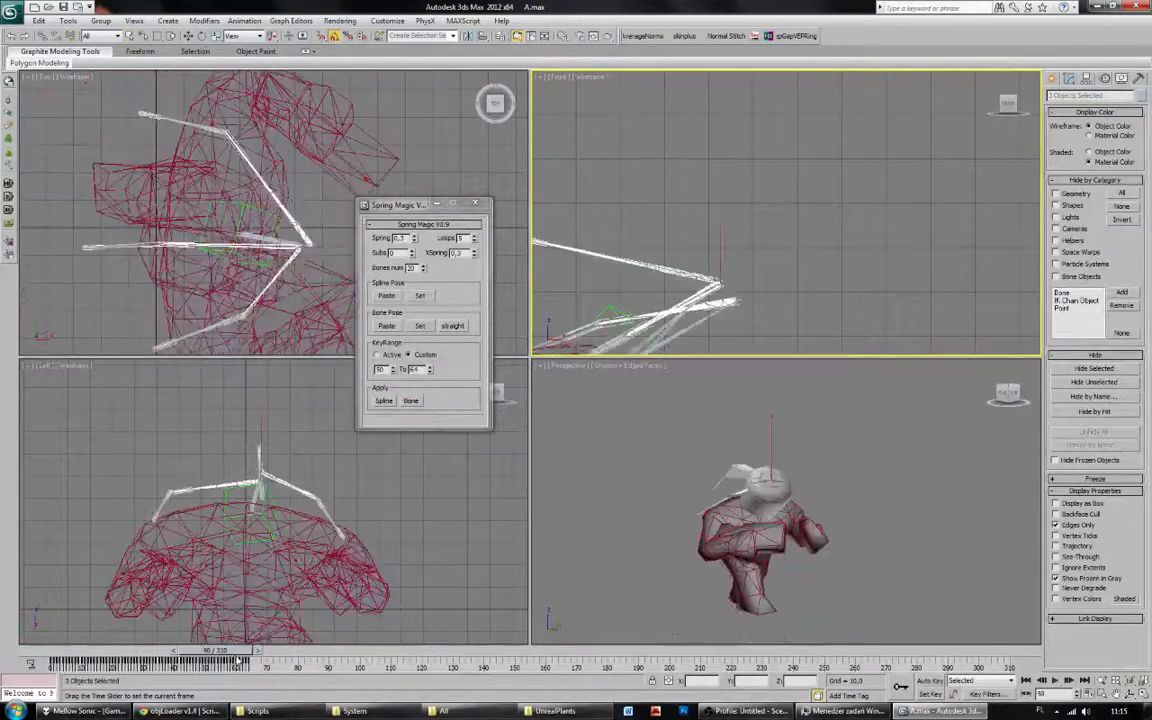
Set Spring Magic's key range to frames 65 to 75 and apply the bone simulation to the leaves.
{"action": "left_click_drag", "start_coordinate": [248, 662], "coordinate": [313, 657]}
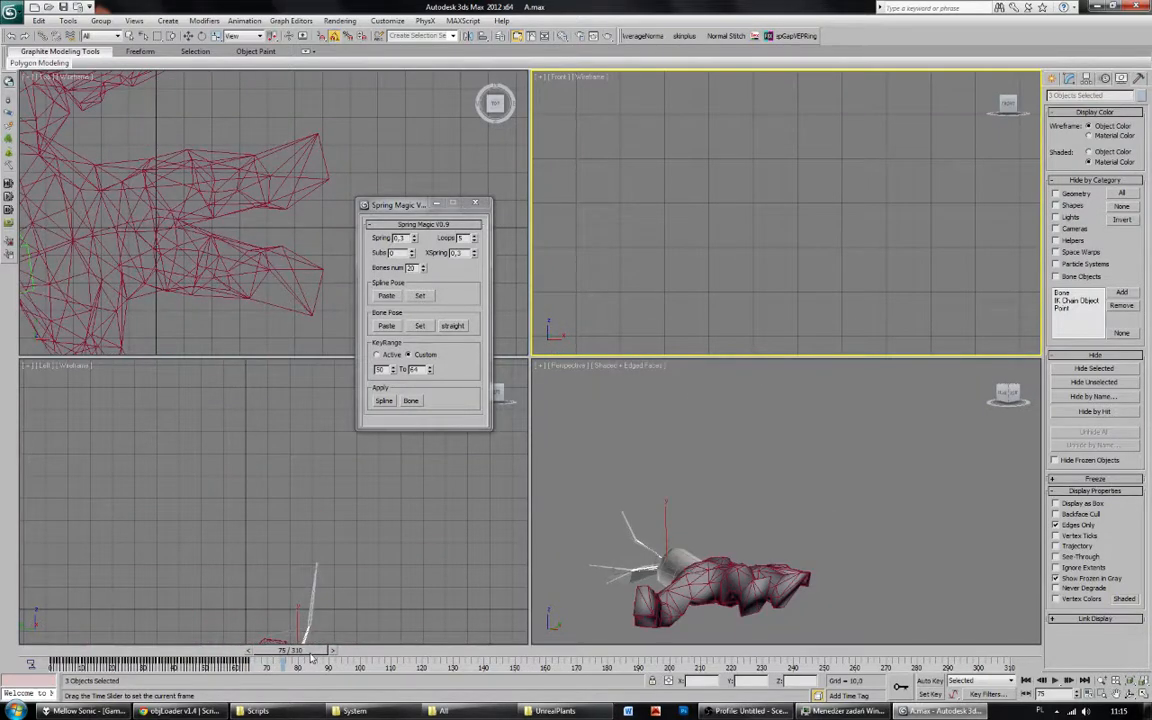
{"action": "left_click", "coordinate": [333, 651]}
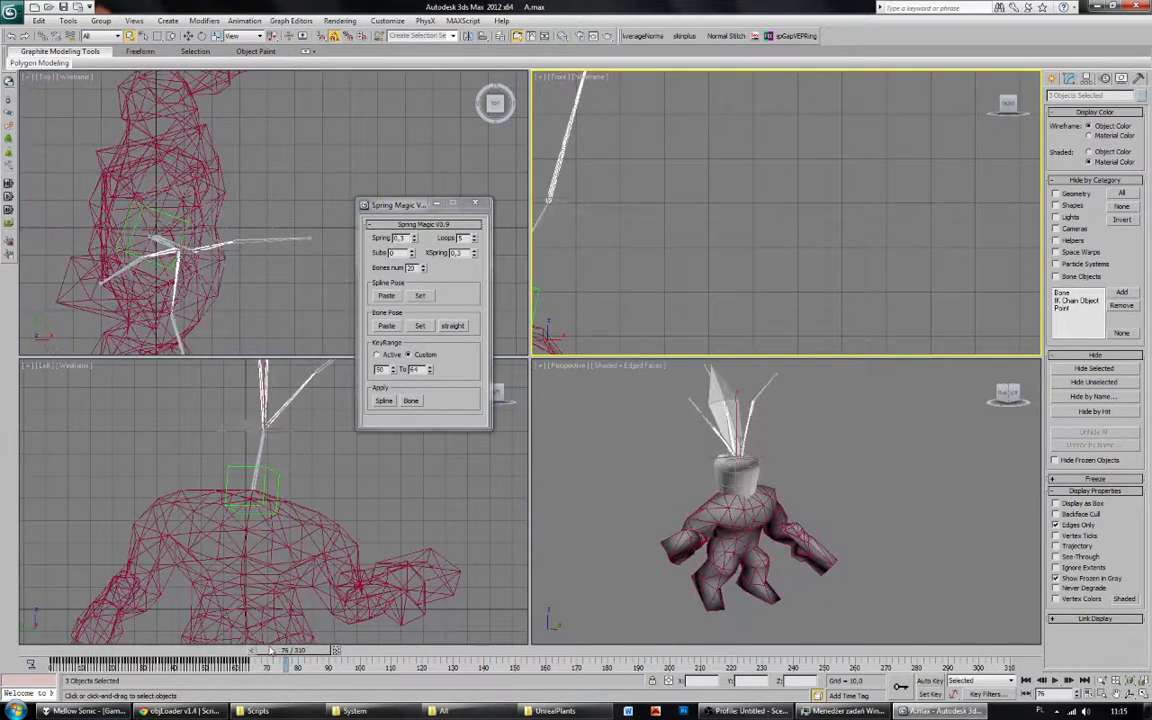
{"action": "left_click", "coordinate": [250, 650]}
{"action": "left_click_drag", "start_coordinate": [388, 369], "coordinate": [355, 375]}
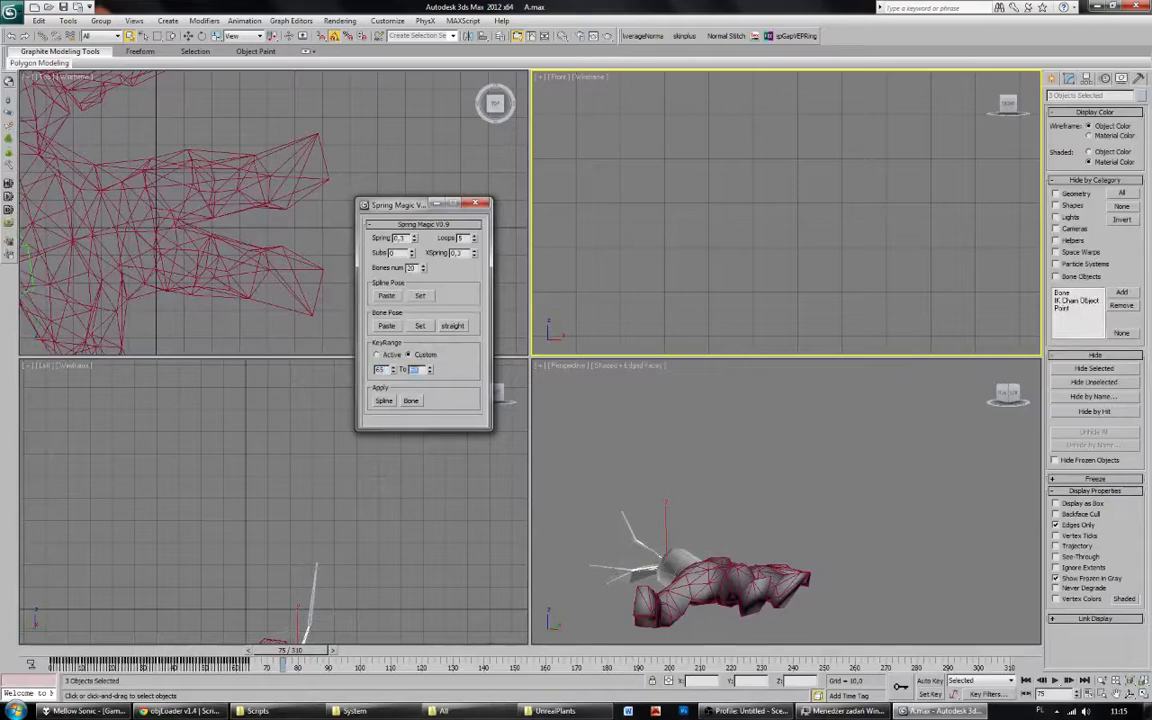
{"action": "left_click", "coordinate": [411, 400]}
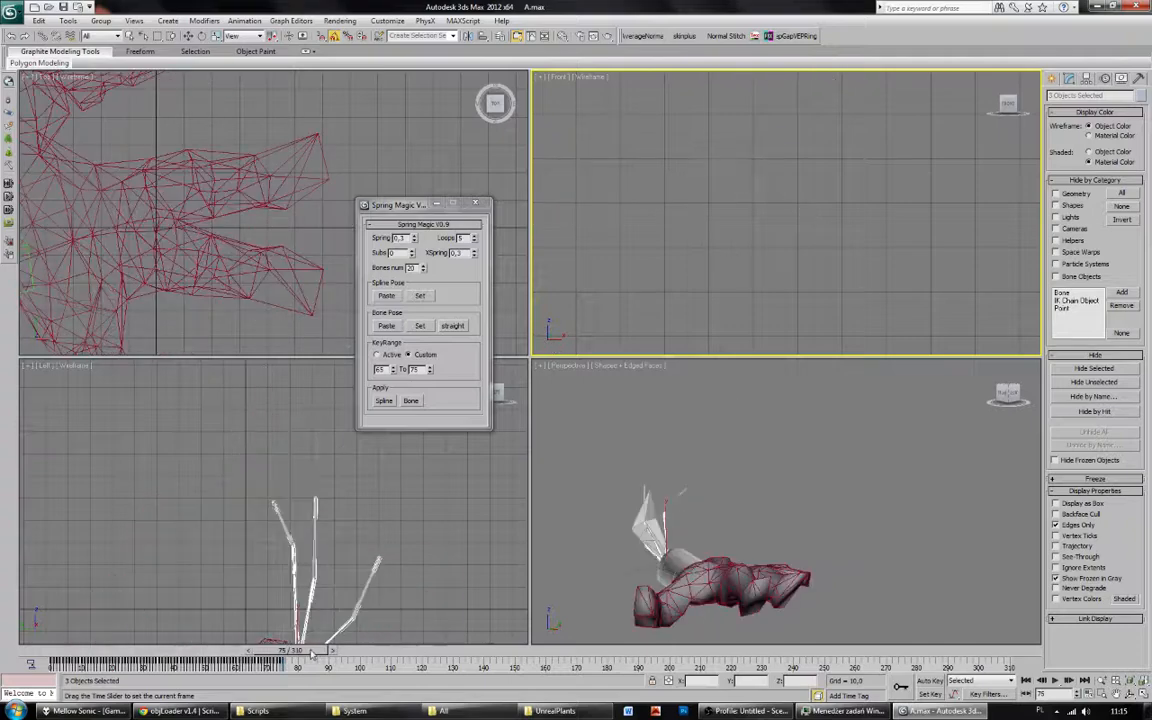
Scrub the timeline past frame 75 and inspect the leaf bones' pose at frame 77 from several angles.
{"action": "left_click_drag", "start_coordinate": [314, 653], "coordinate": [380, 656]}
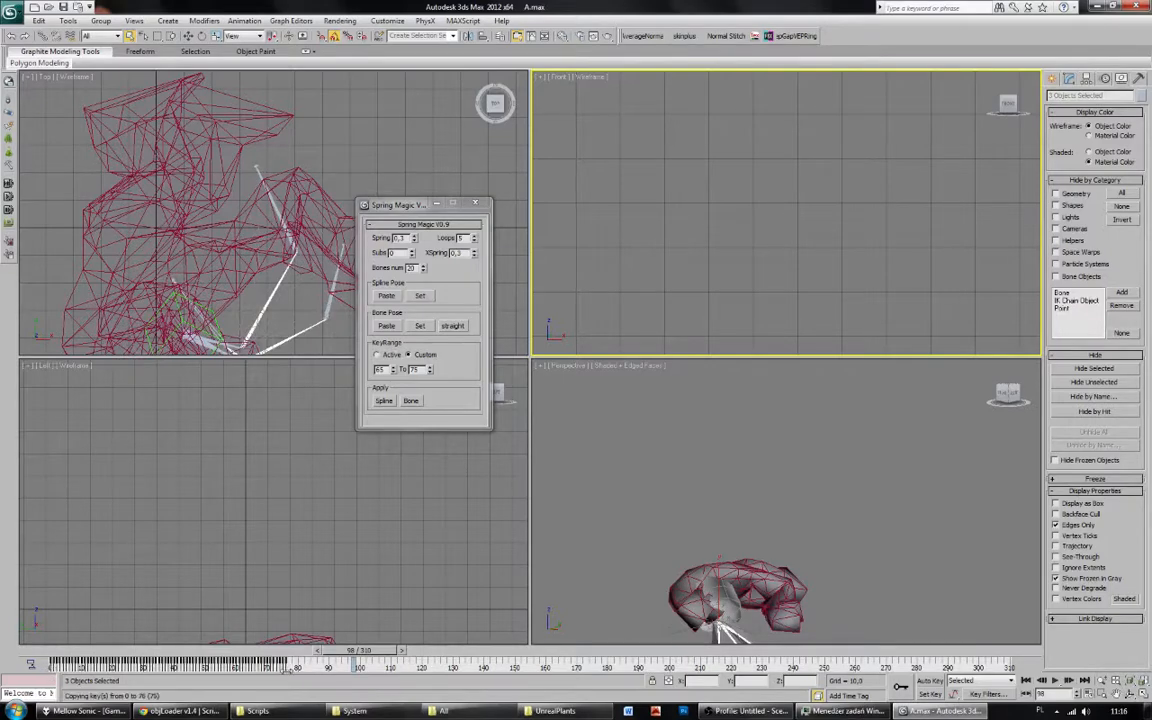
{"action": "left_click_drag", "start_coordinate": [289, 655], "coordinate": [297, 656]}
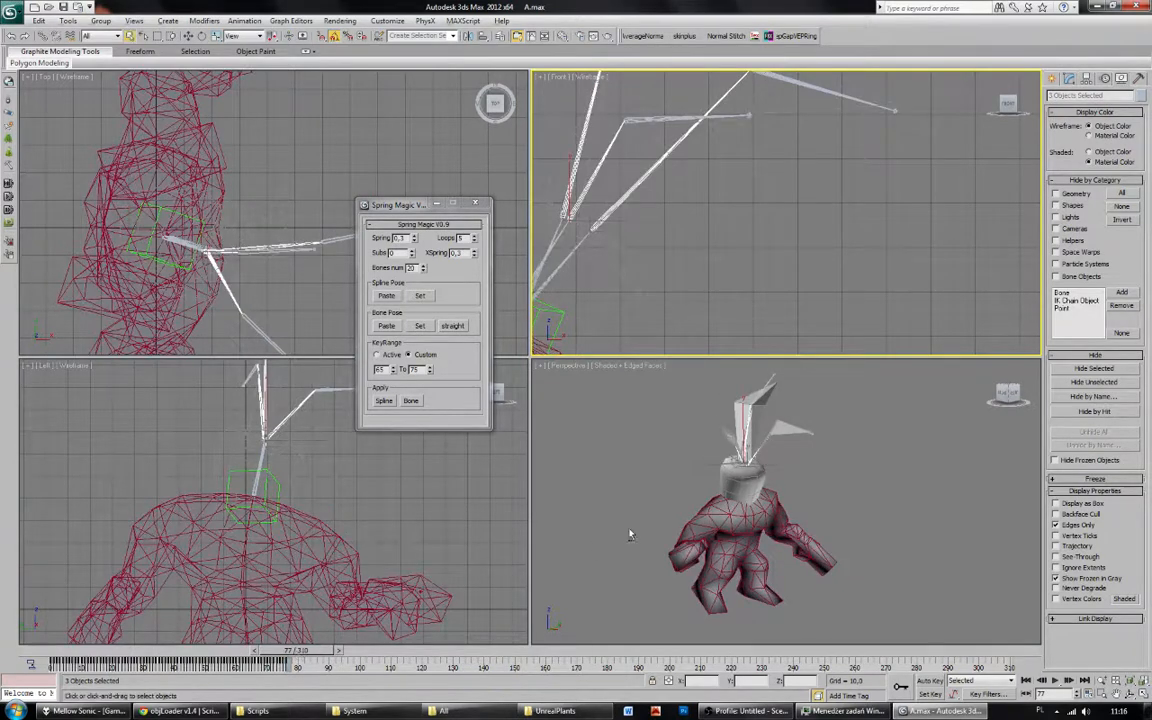
{"action": "middle_click_drag", "start_coordinate": [640, 540], "coordinate": [653, 517], "text": "alt"}
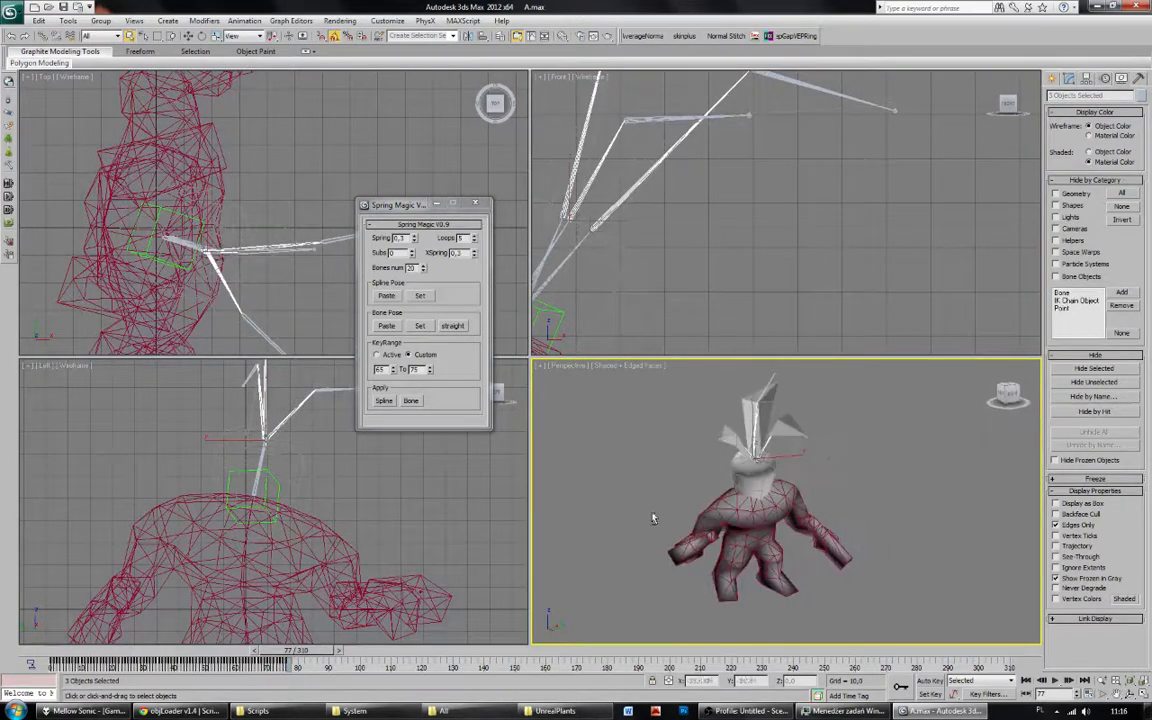
{"action": "middle_click_drag", "start_coordinate": [794, 85], "coordinate": [818, 237]}
{"action": "middle_click_drag", "start_coordinate": [722, 558], "coordinate": [775, 508], "text": "alt"}
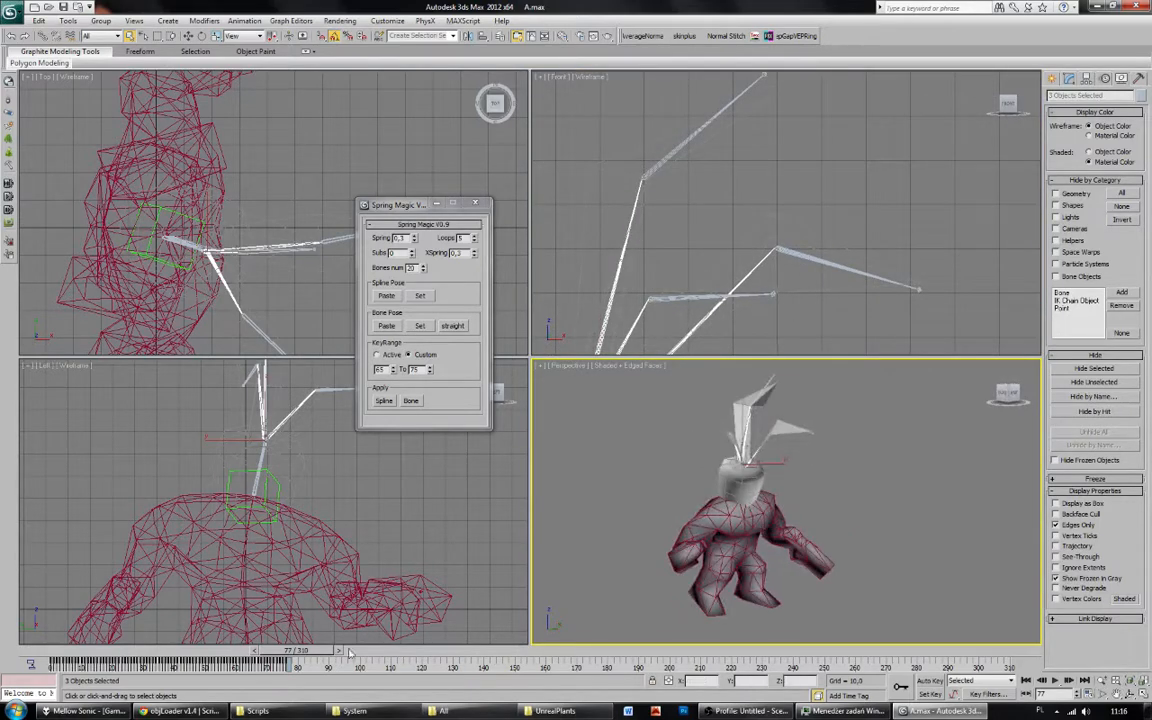
Return the timeline to frame 0 and close Spring Magic.
{"action": "right_click", "coordinate": [294, 667]}
{"action": "left_click", "coordinate": [448, 657]}
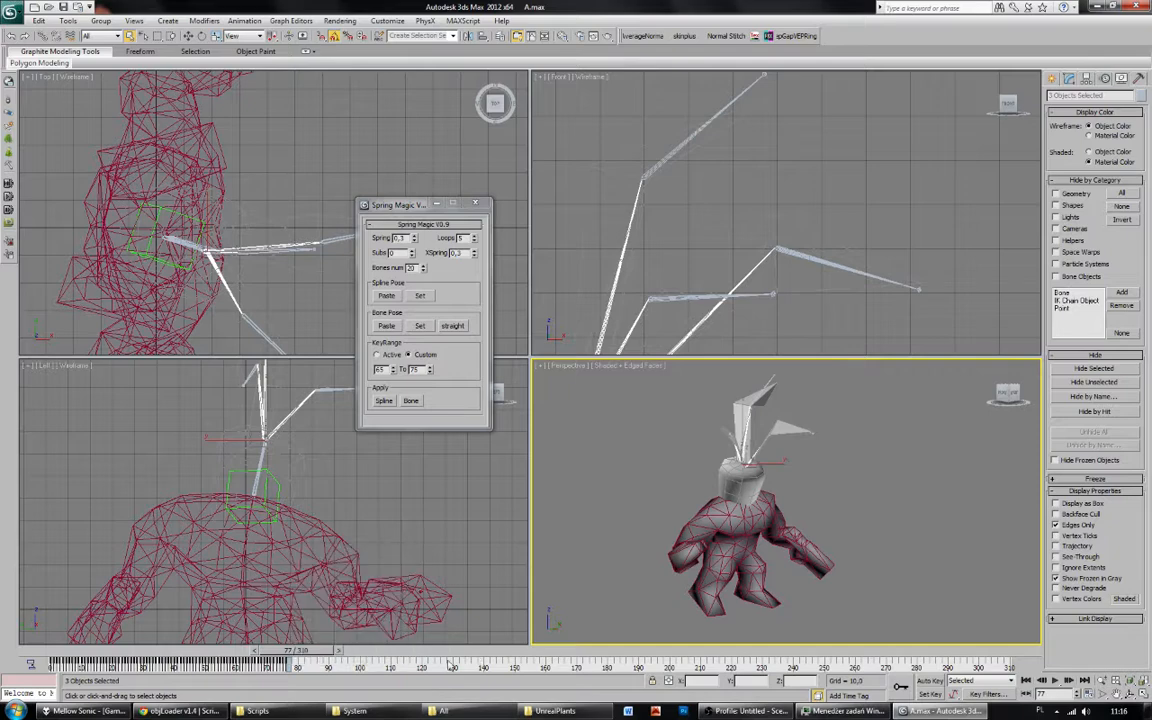
{"action": "left_click_drag", "start_coordinate": [294, 651], "coordinate": [55, 651]}
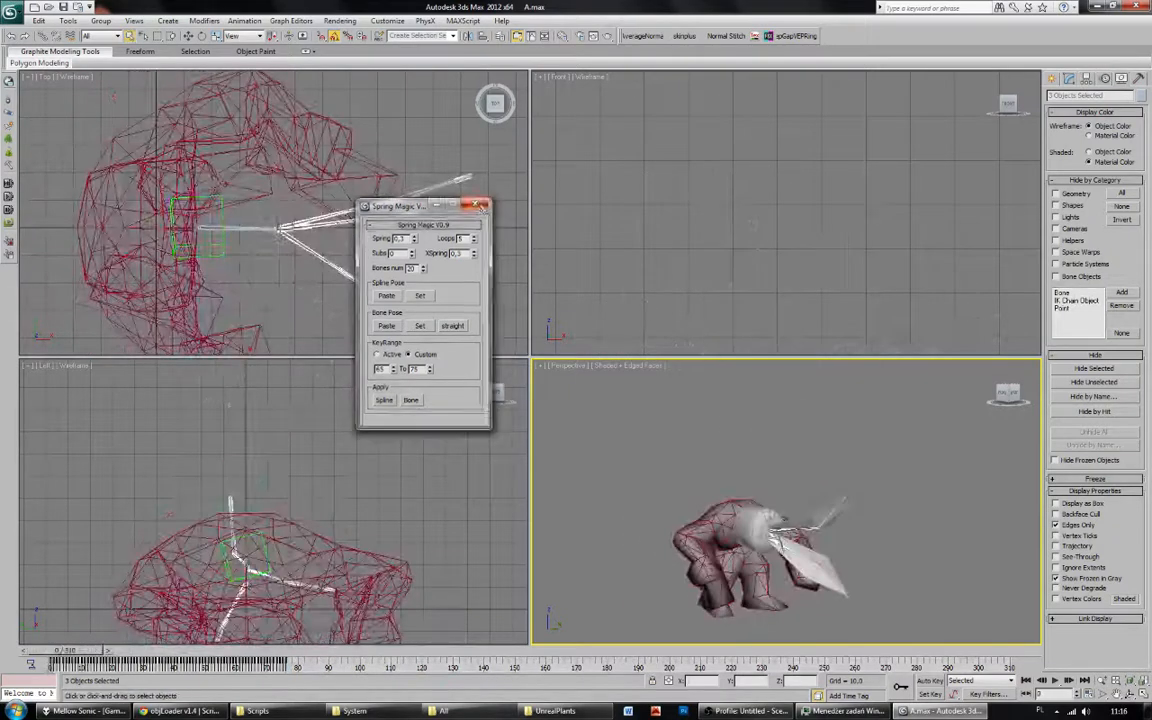
{"action": "left_click", "coordinate": [474, 201]}
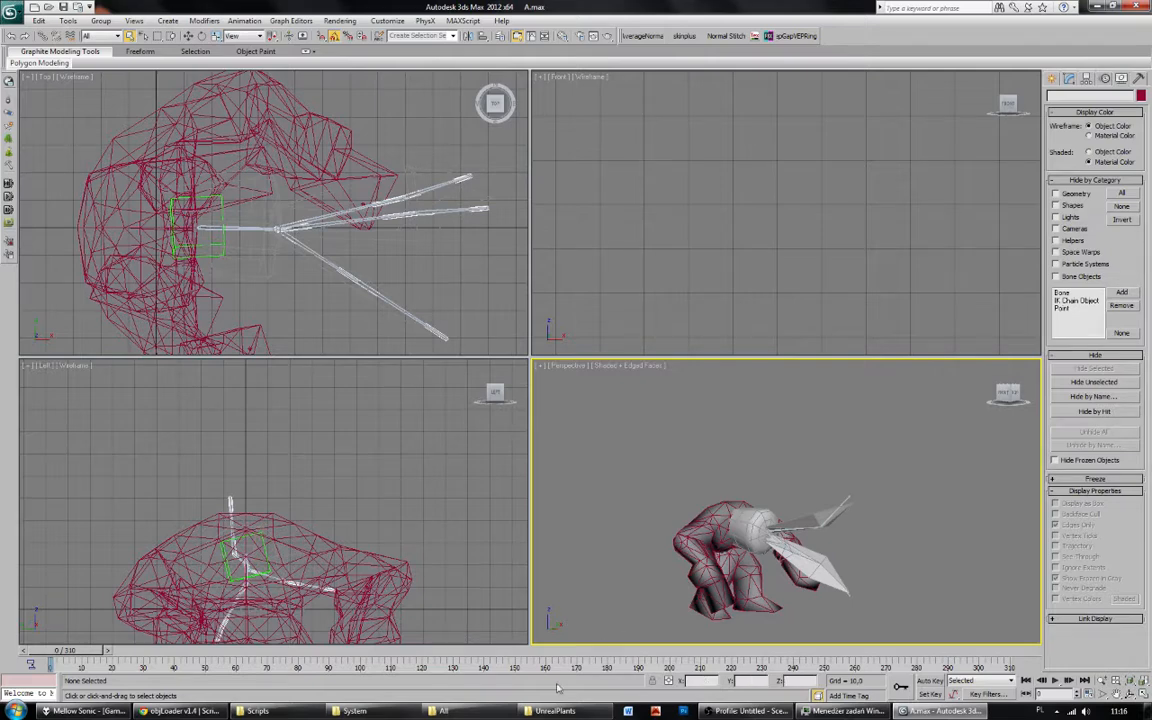
Launch UnrealEd.exe from the Unreal Gold System folder and show the mesh browser.
{"action": "left_click", "coordinate": [358, 710]}
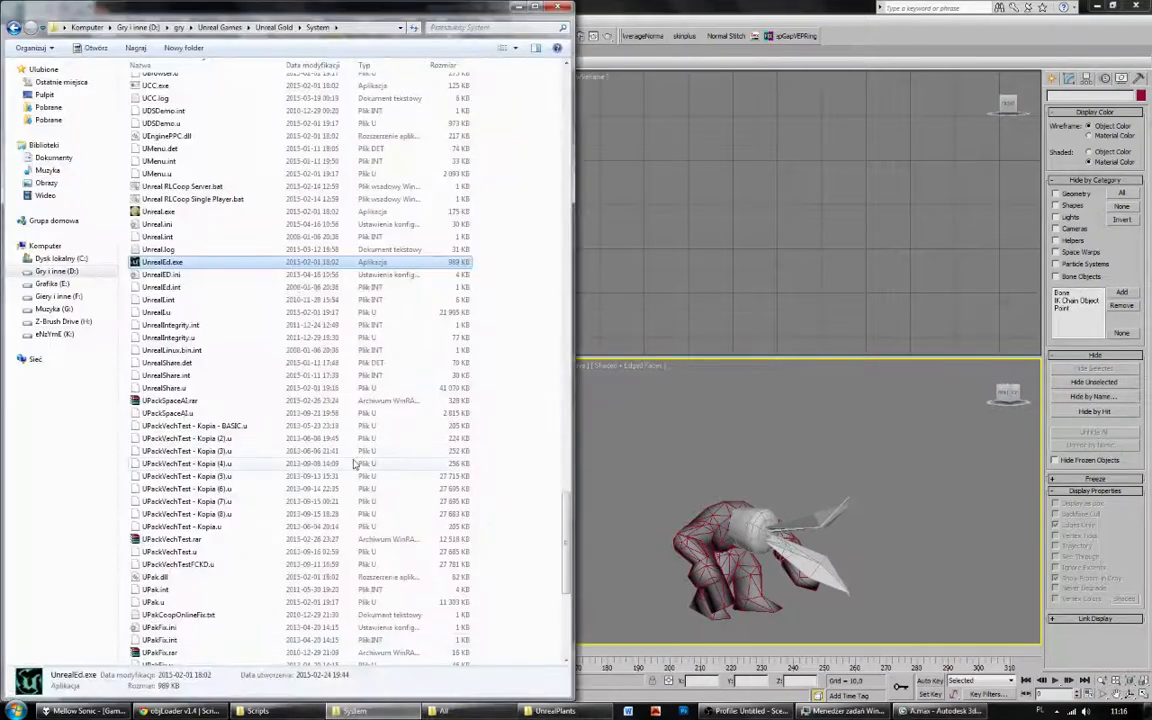
{"action": "double_click", "coordinate": [194, 265]}
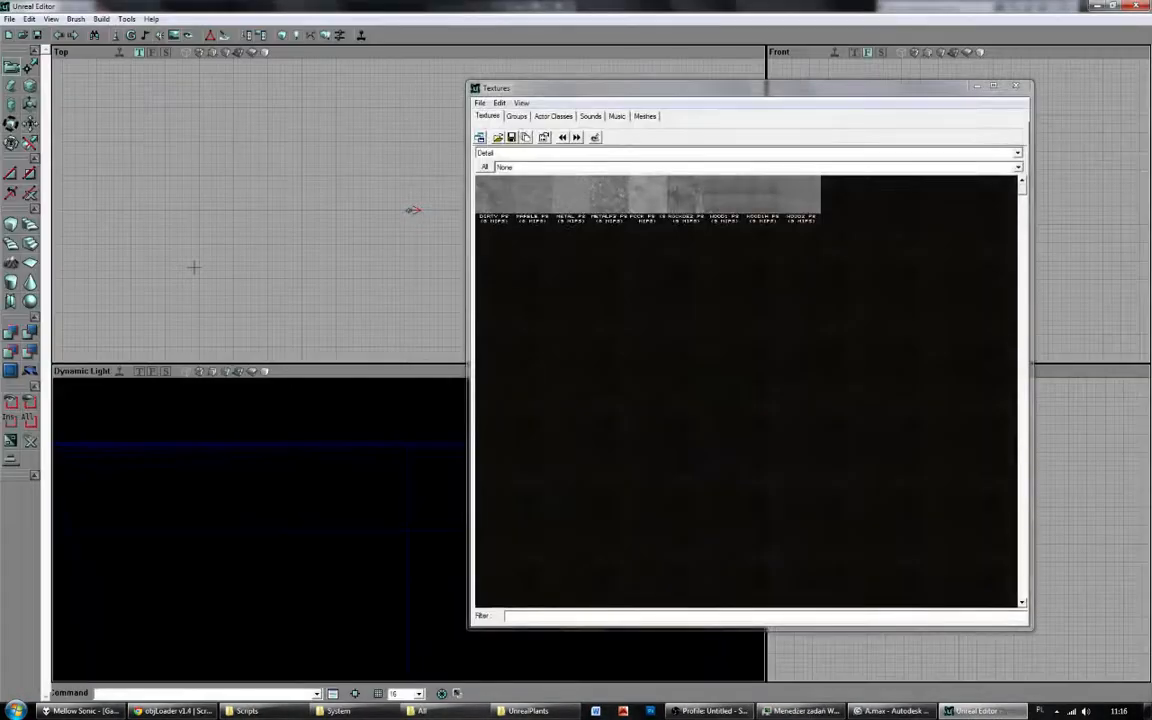
{"action": "left_click", "coordinate": [645, 116]}
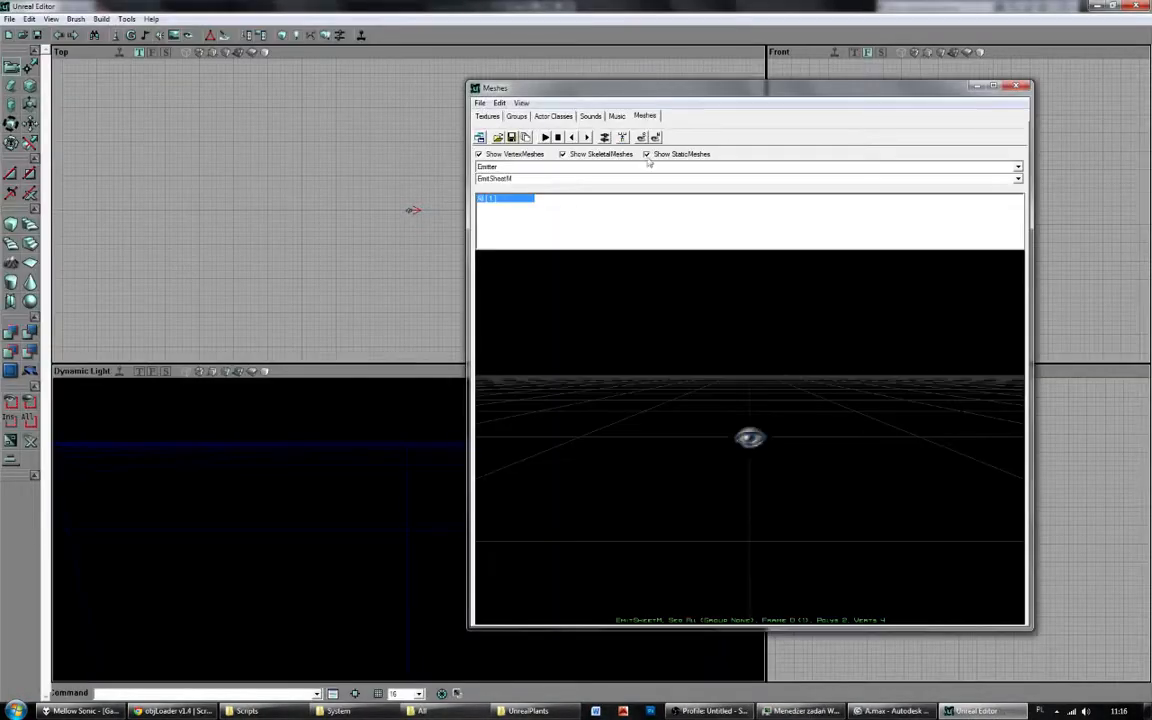
Choose the UnrealShare package in the mesh browser and display its Brute1 mesh.
{"action": "left_click", "coordinate": [512, 168]}
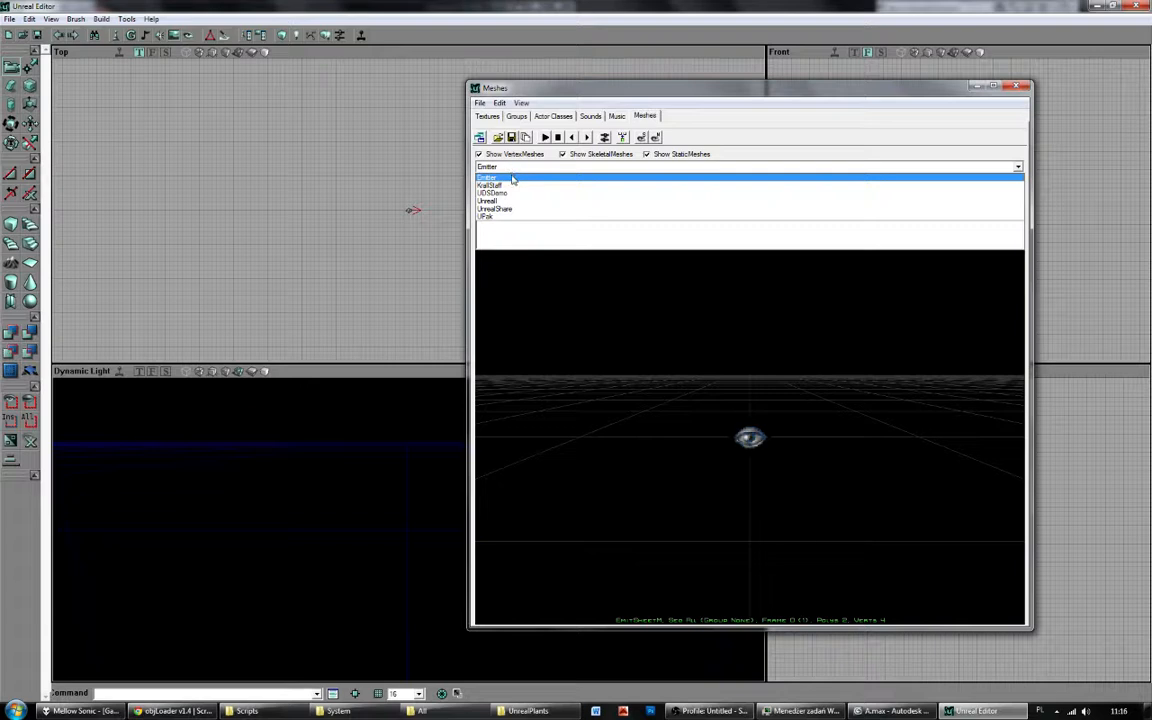
{"action": "left_click", "coordinate": [509, 178]}
{"action": "left_click", "coordinate": [508, 181]}
{"action": "left_click", "coordinate": [504, 169]}
{"action": "left_click", "coordinate": [495, 209]}
{"action": "left_click", "coordinate": [505, 178]}
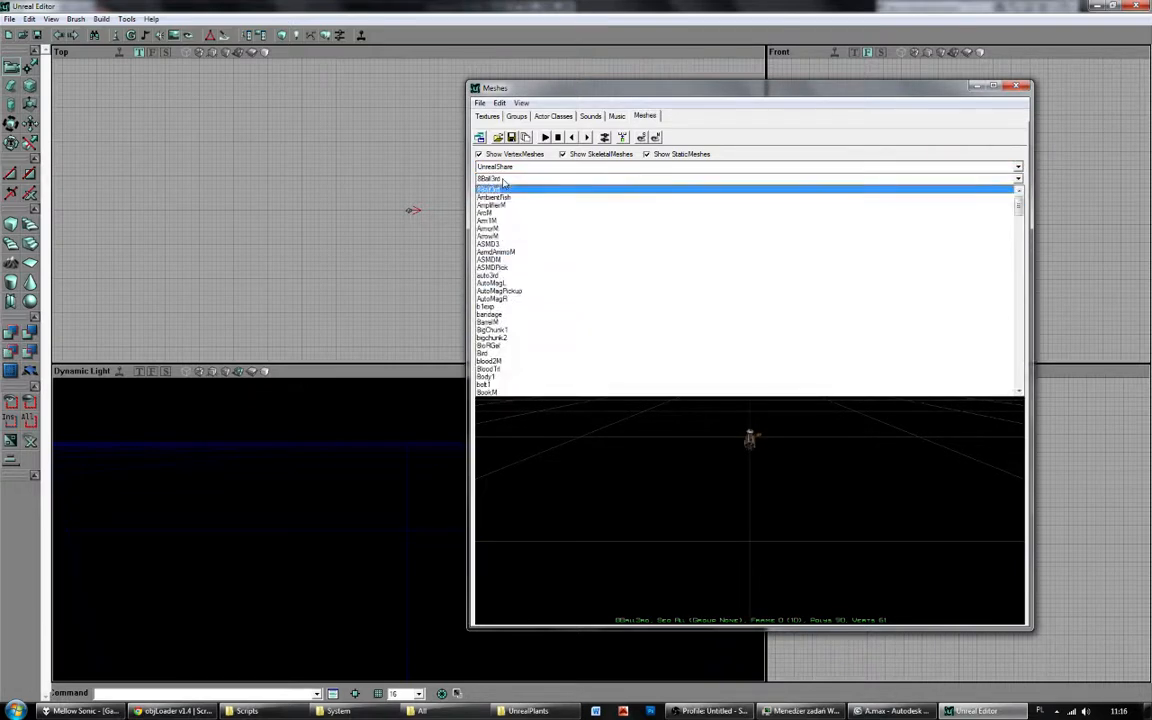
{"action": "type", "text": "br"}
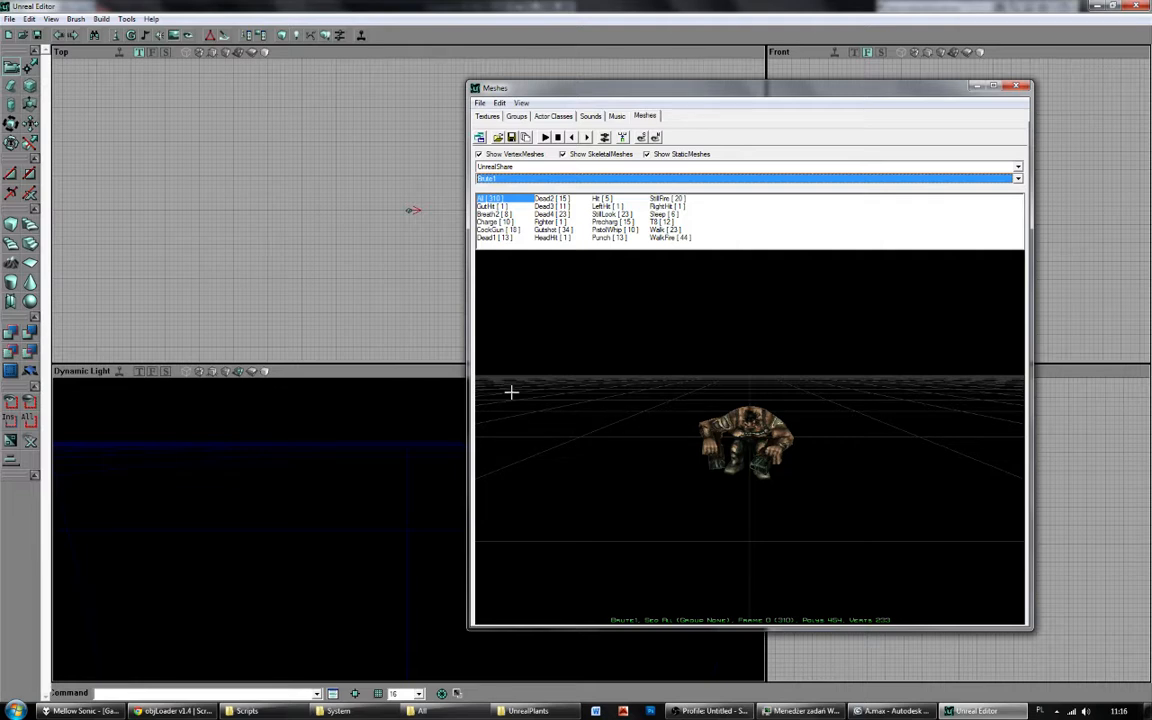
Export Brute1 as a vertex mesh named Brute1.3d into the BruteExport folder, copying the folder's path.
{"action": "left_click", "coordinate": [480, 103]}
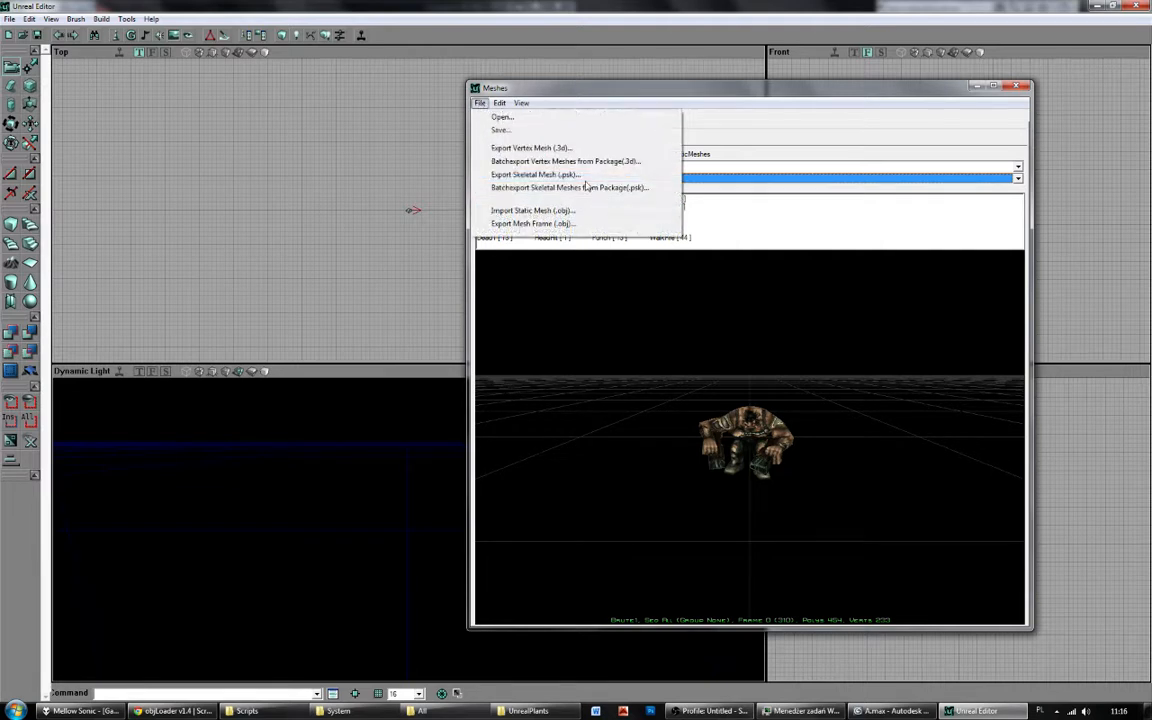
{"action": "left_click", "coordinate": [630, 148]}
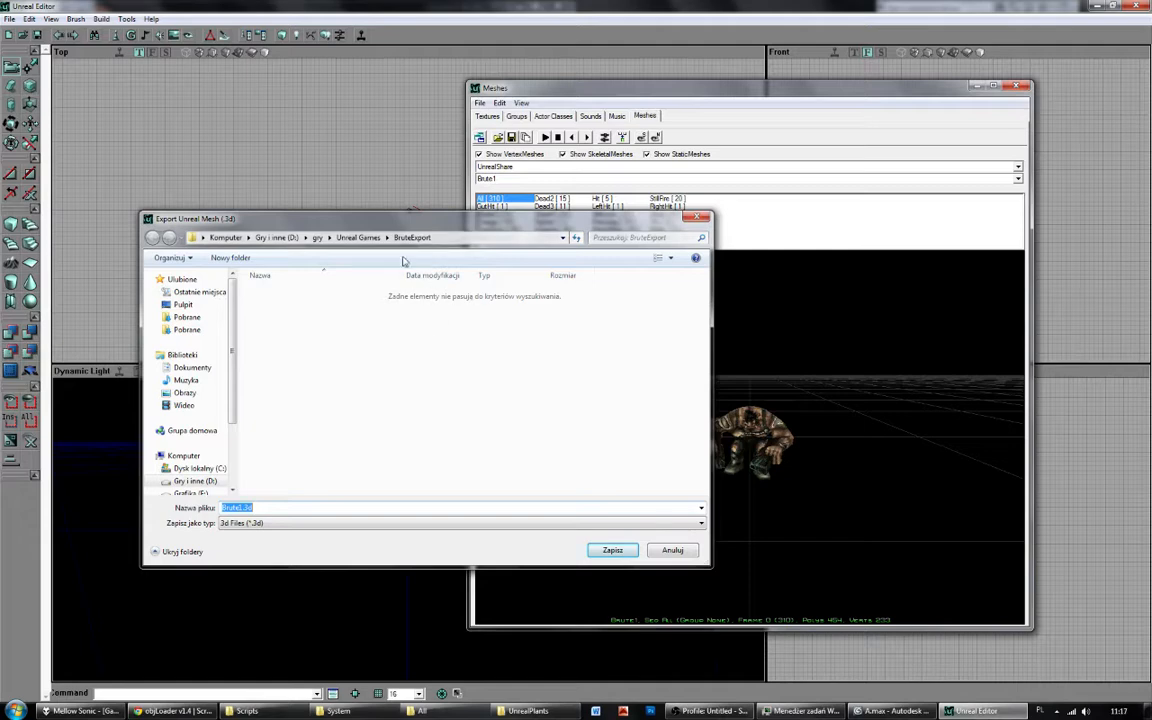
{"action": "left_click", "coordinate": [450, 238]}
{"action": "key", "text": "ctrl+c"}
{"action": "left_click", "coordinate": [445, 378]}
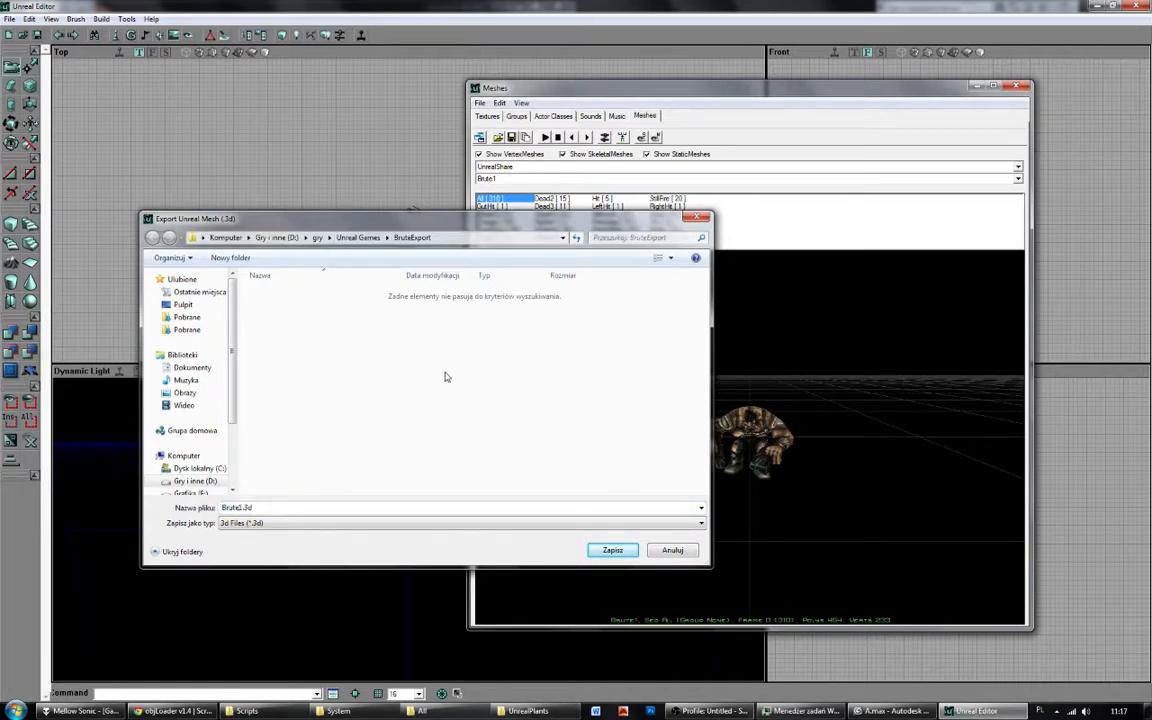
{"action": "left_click", "coordinate": [612, 550]}
Switch to the Scripts file window and go to the BruteExport folder using the copied path.
{"action": "mouse_move", "coordinate": [343, 708]}
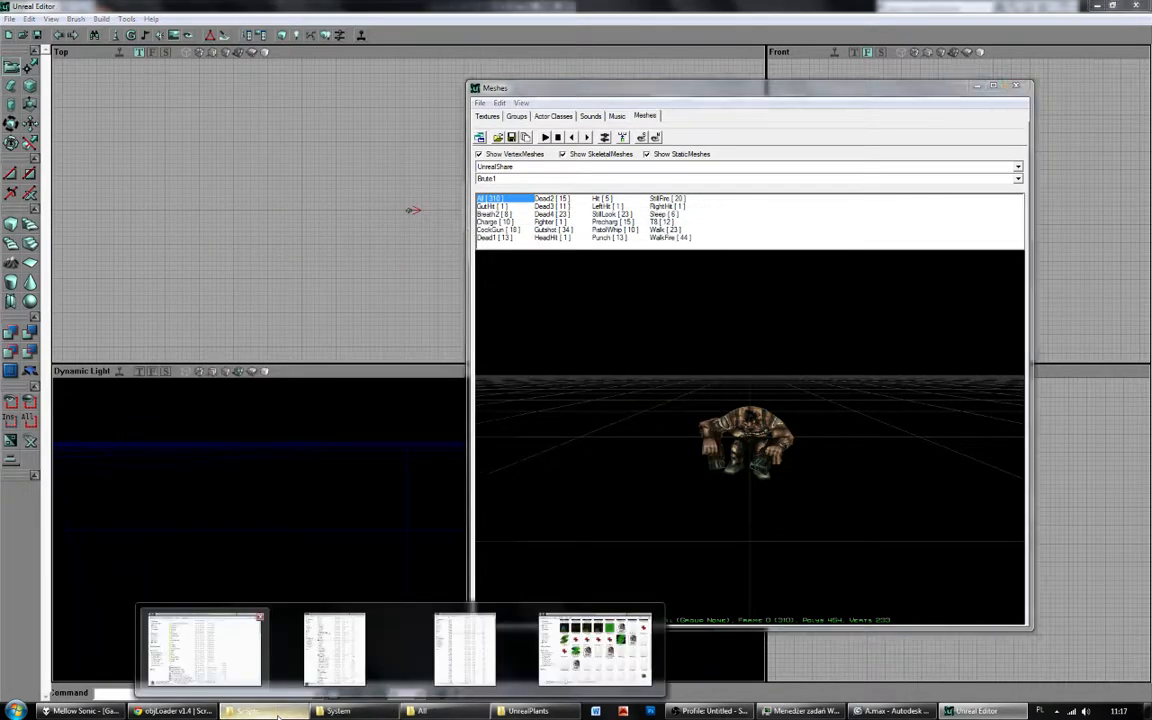
{"action": "left_click", "coordinate": [352, 640]}
{"action": "left_click", "coordinate": [565, 121]}
{"action": "key", "text": "ctrl+v"}
{"action": "key", "text": "Return"}
Open a second file window beside it and go to gry\Unreal Games\Unreal Gold on drive D.
{"action": "key", "text": "super+e"}
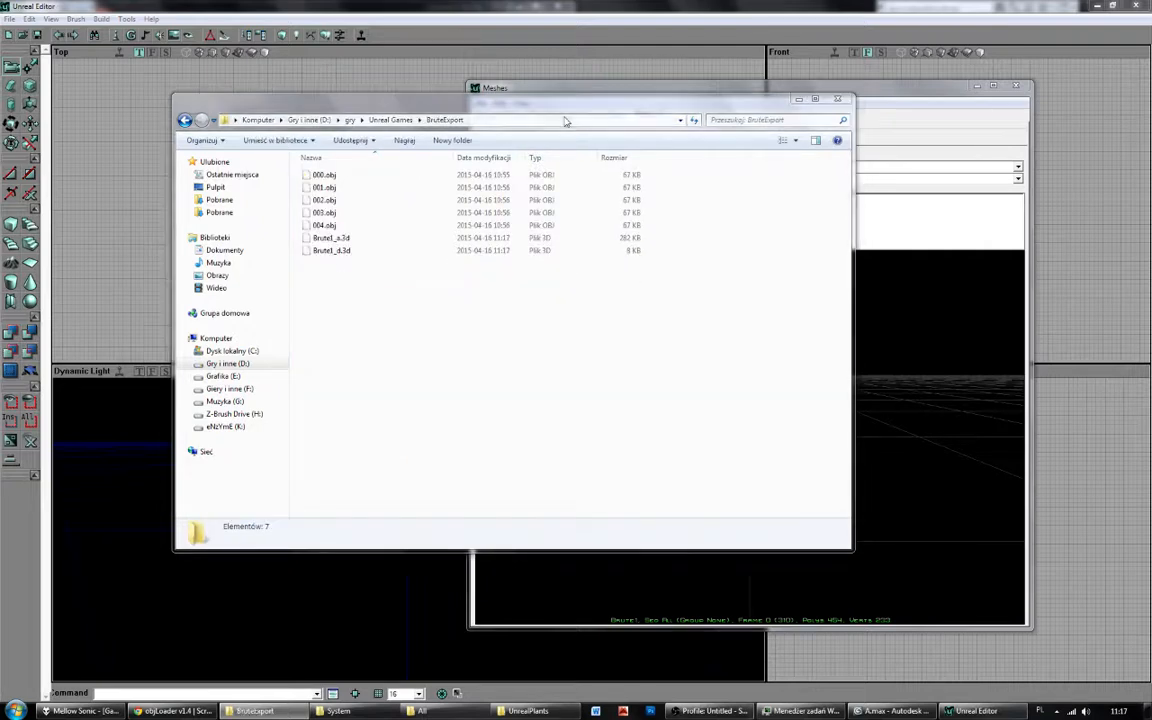
{"action": "left_click_drag", "start_coordinate": [472, 215], "coordinate": [770, 225]}
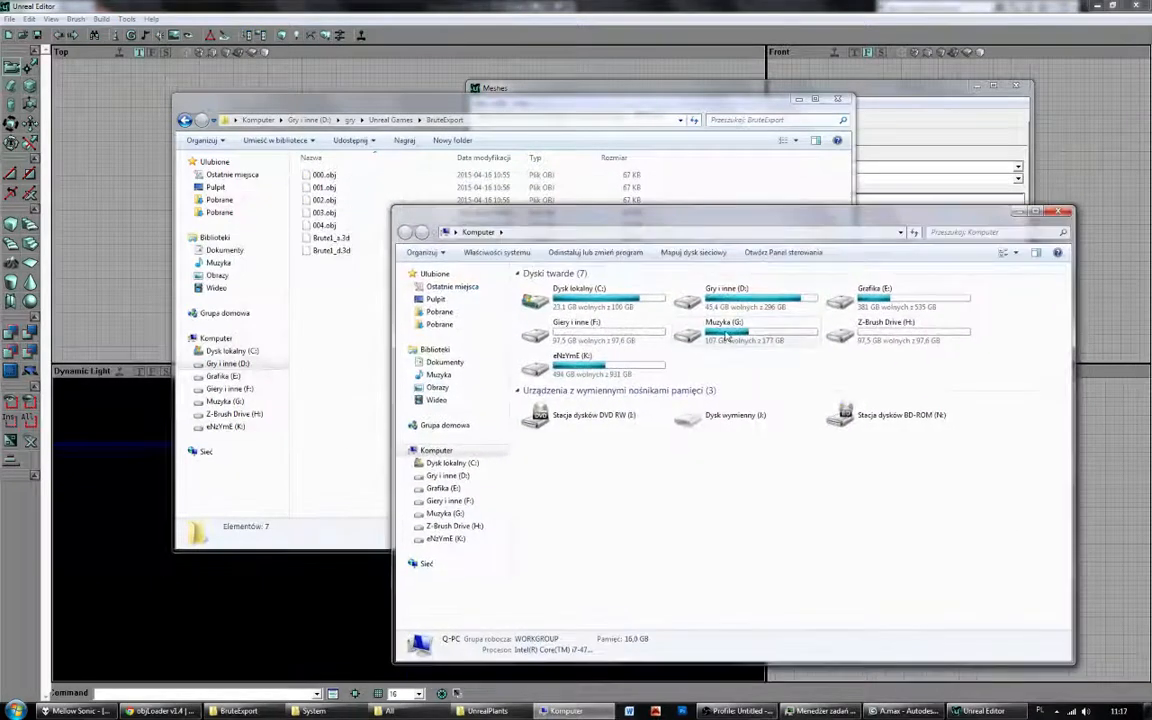
{"action": "double_click", "coordinate": [728, 300]}
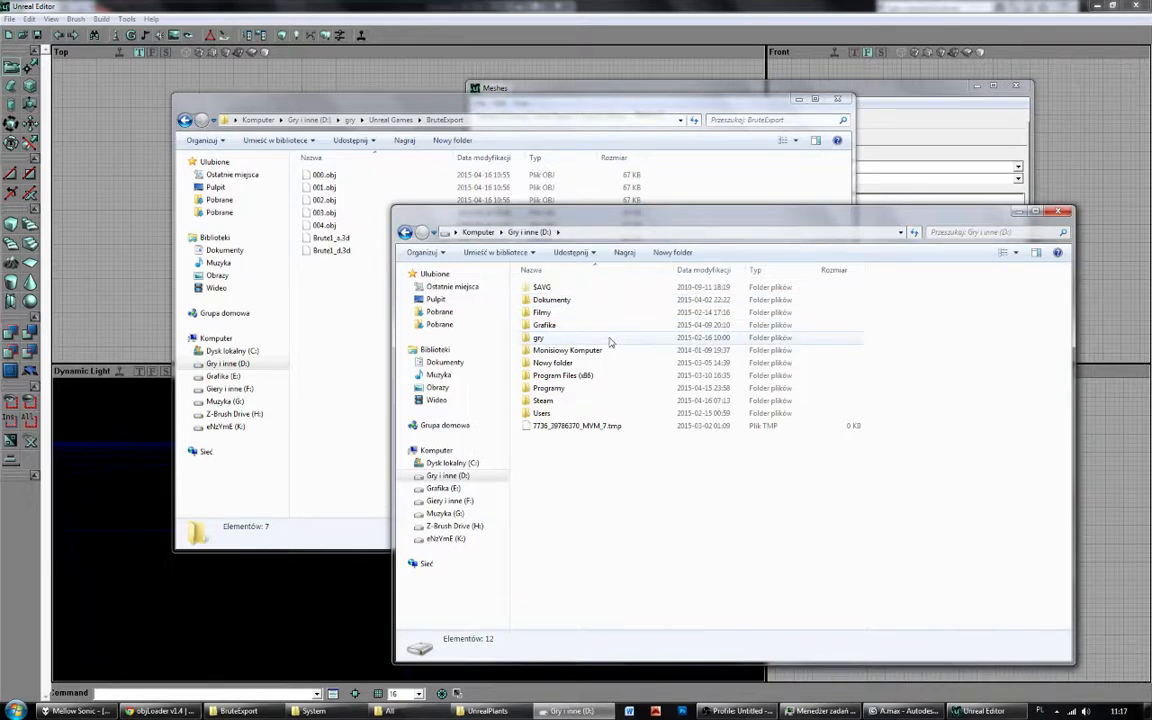
{"action": "mouse_move", "coordinate": [599, 344]}
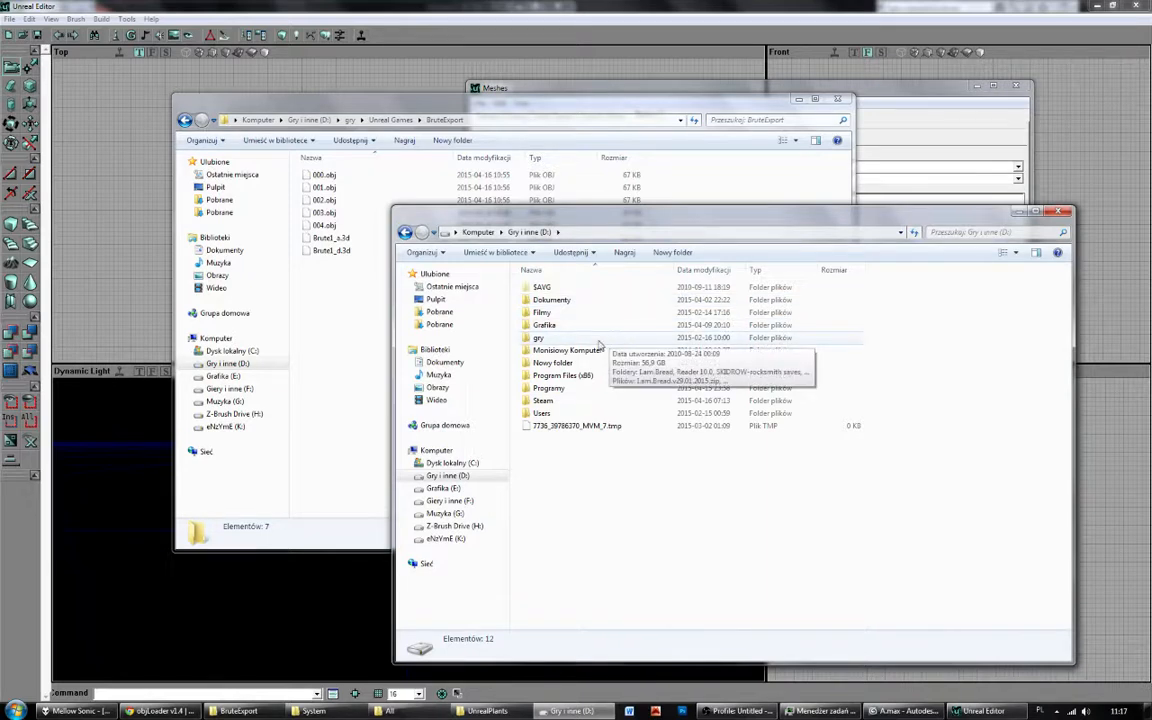
{"action": "double_click", "coordinate": [576, 338]}
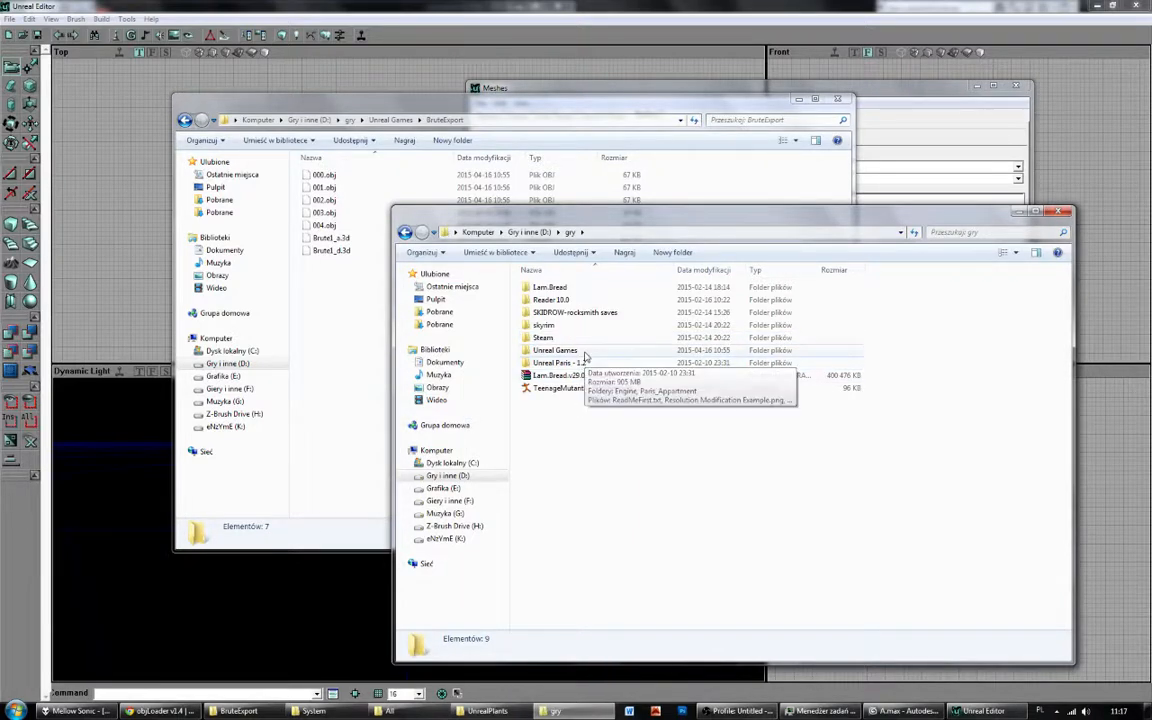
{"action": "left_click", "coordinate": [586, 352]}
{"action": "double_click", "coordinate": [593, 355]}
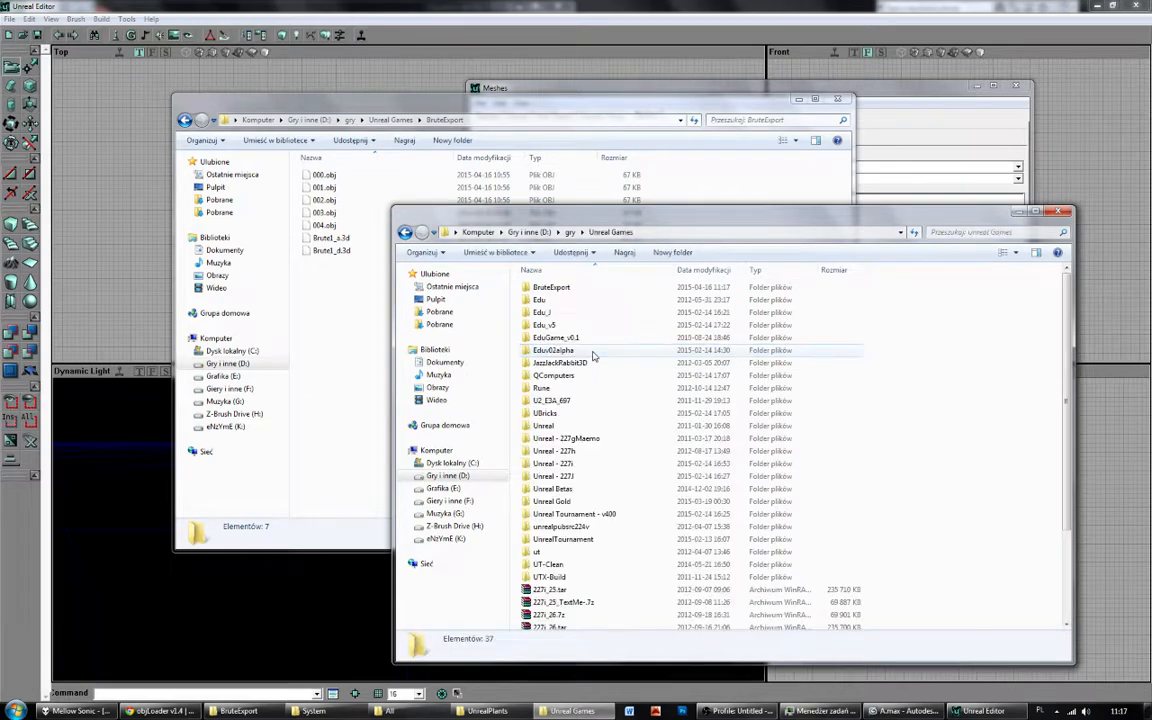
{"action": "double_click", "coordinate": [578, 502]}
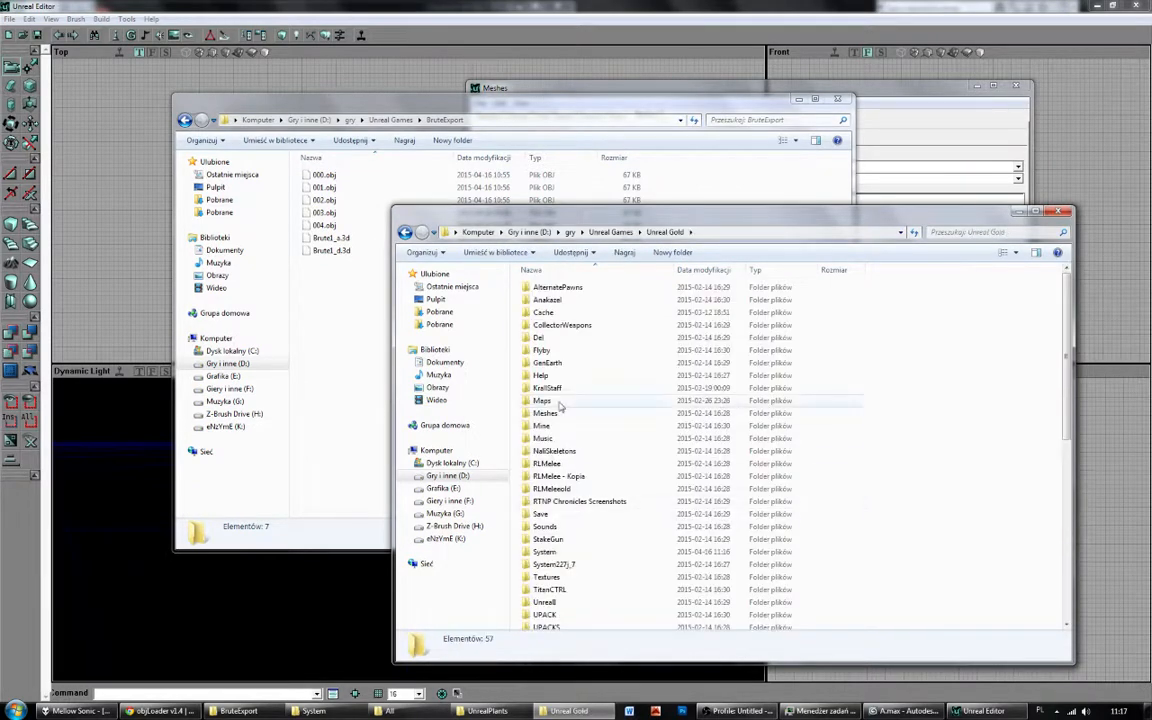
Look through the Unreal Gold folder and open AlternatePawns\Models to locate the UnrealFX tool.
{"action": "scroll", "coordinate": [585, 525], "scroll_direction": "down", "scroll_amount": 10}
{"action": "scroll", "coordinate": [585, 525], "scroll_direction": "down", "scroll_amount": 6}
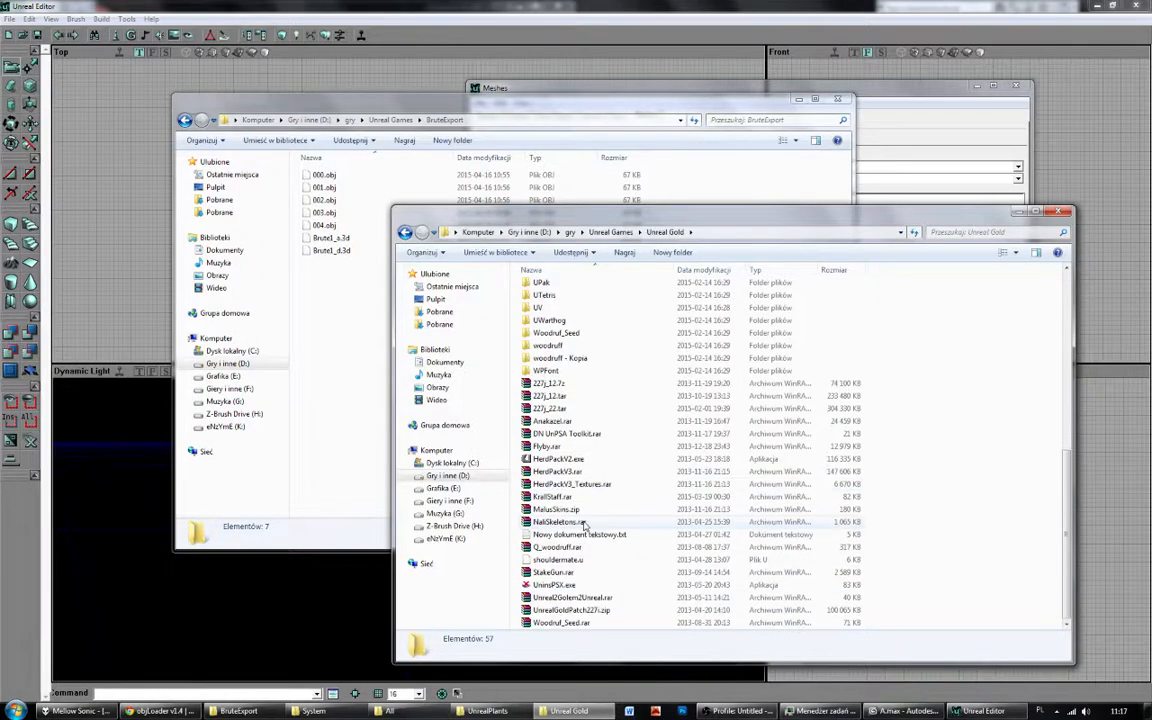
{"action": "left_click", "coordinate": [596, 497]}
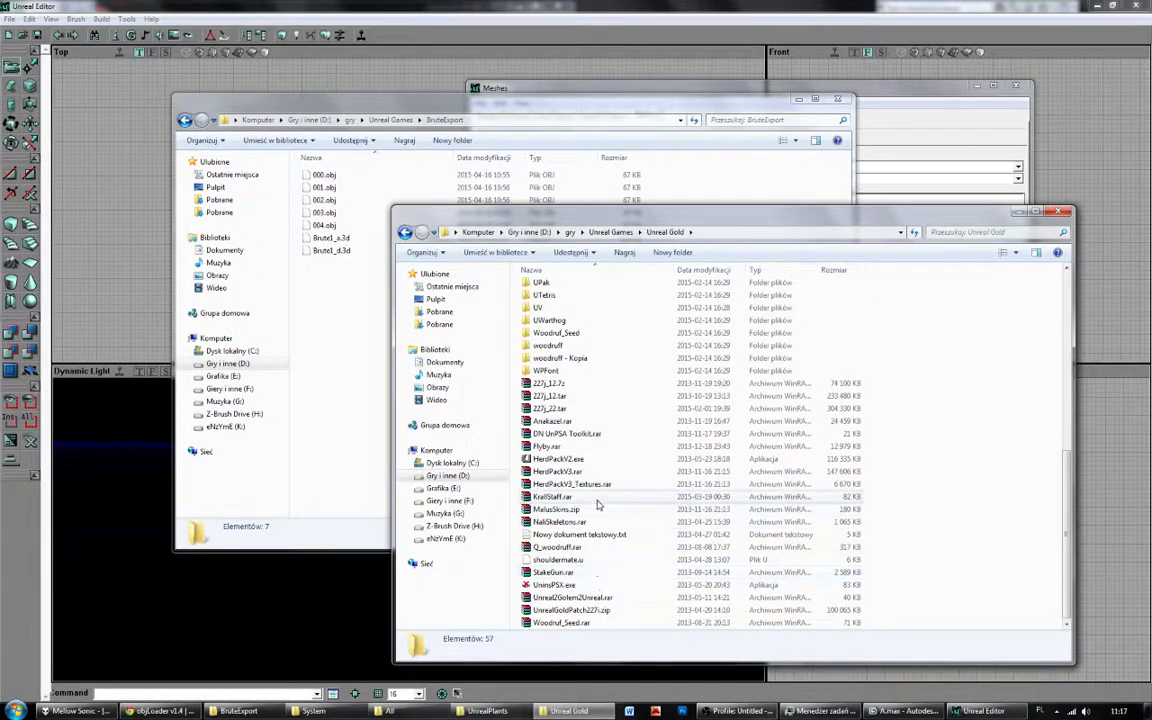
{"action": "scroll", "coordinate": [598, 505], "scroll_direction": "up", "scroll_amount": 2}
{"action": "scroll", "coordinate": [598, 503], "scroll_direction": "up", "scroll_amount": 12}
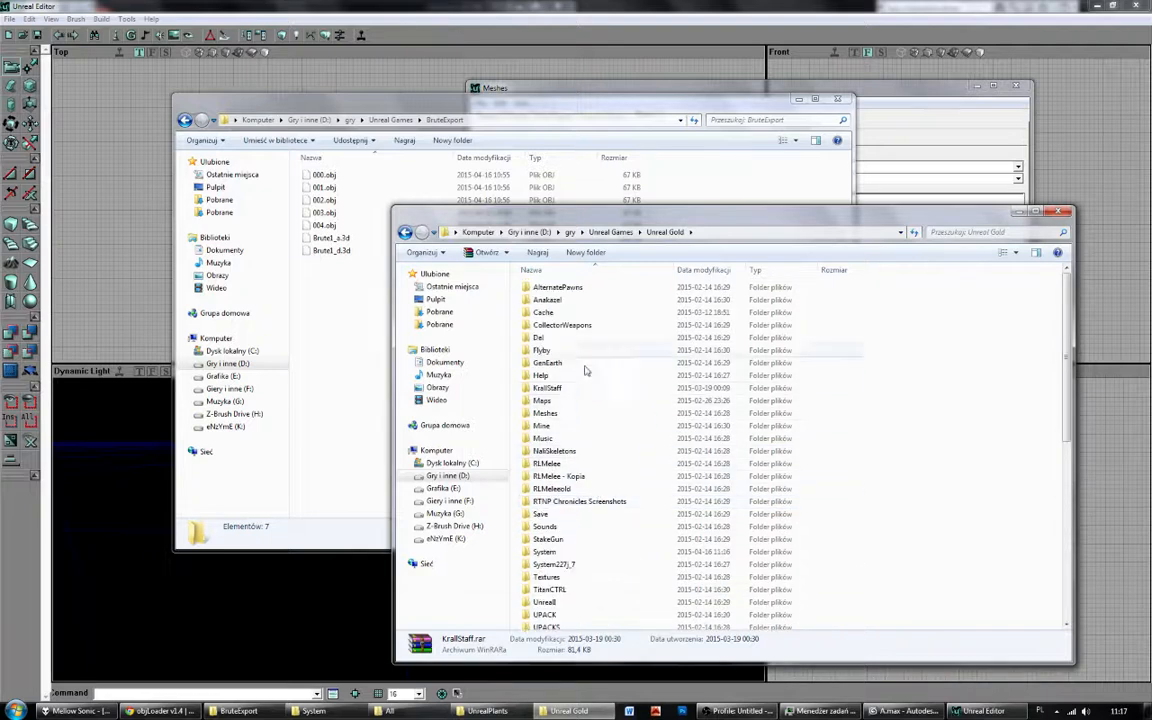
{"action": "left_click", "coordinate": [577, 295]}
{"action": "double_click", "coordinate": [577, 297]}
{"action": "scroll", "coordinate": [600, 480], "scroll_direction": "down", "scroll_amount": 1}
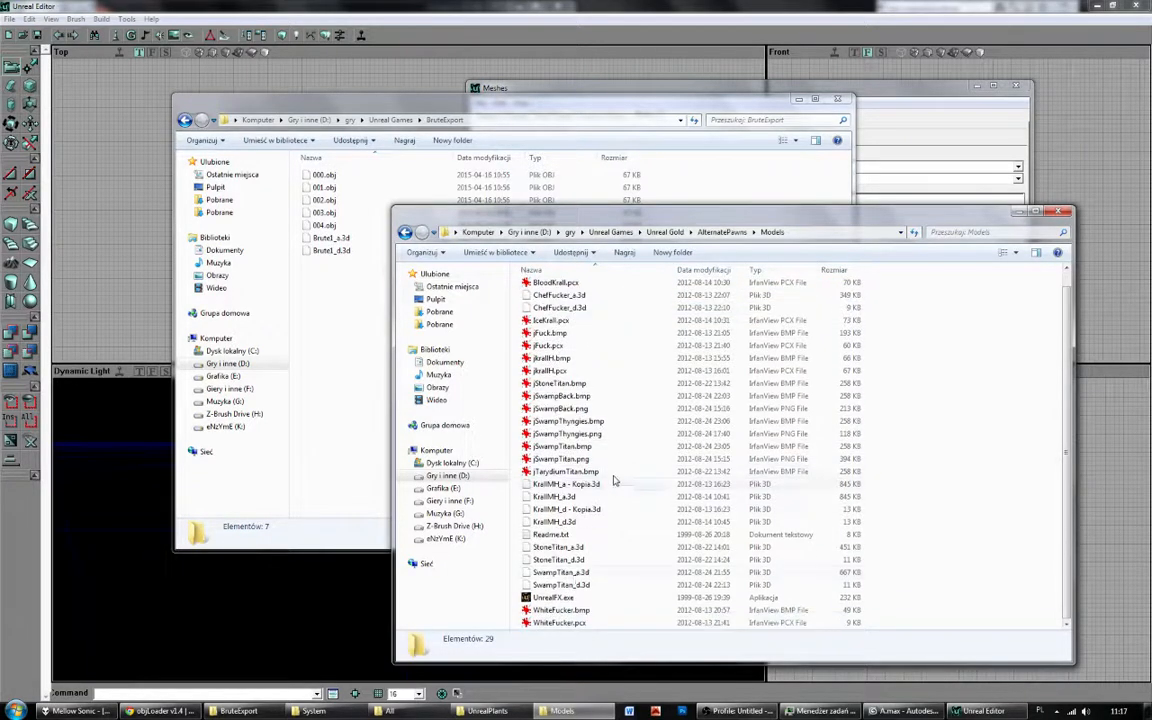
Copy UnrealFX.exe from the Models folder into the BruteExport folder.
{"action": "left_click", "coordinate": [578, 598]}
{"action": "key", "text": "ctrl+c"}
{"action": "left_click", "coordinate": [337, 288]}
{"action": "key", "text": "ctrl+v"}
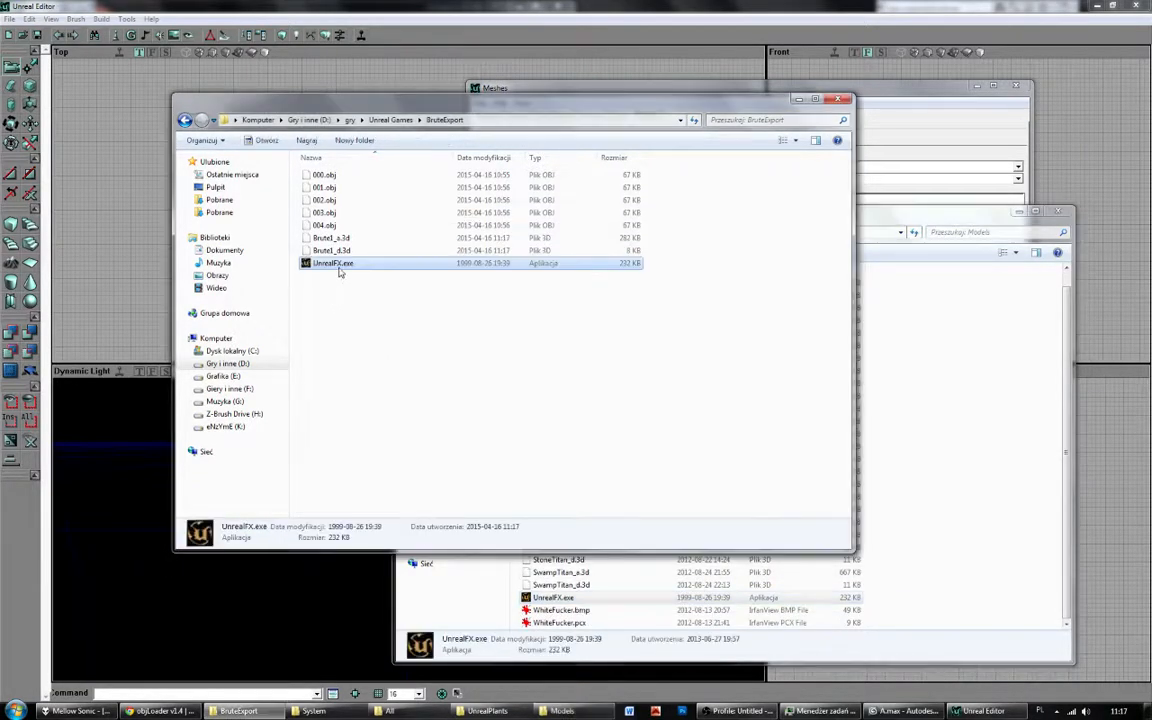
Run UnrealFX from the BruteExport folder and load the model file Brute1_d.3d.
{"action": "double_click", "coordinate": [338, 265]}
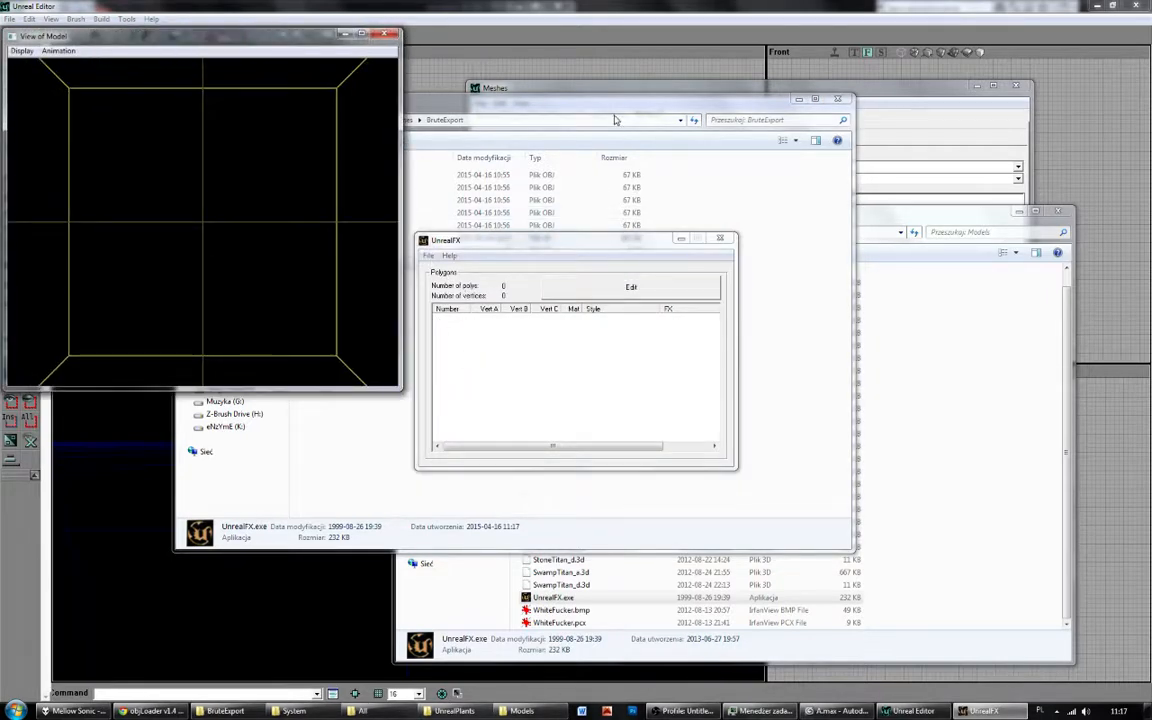
{"action": "left_click", "coordinate": [661, 119]}
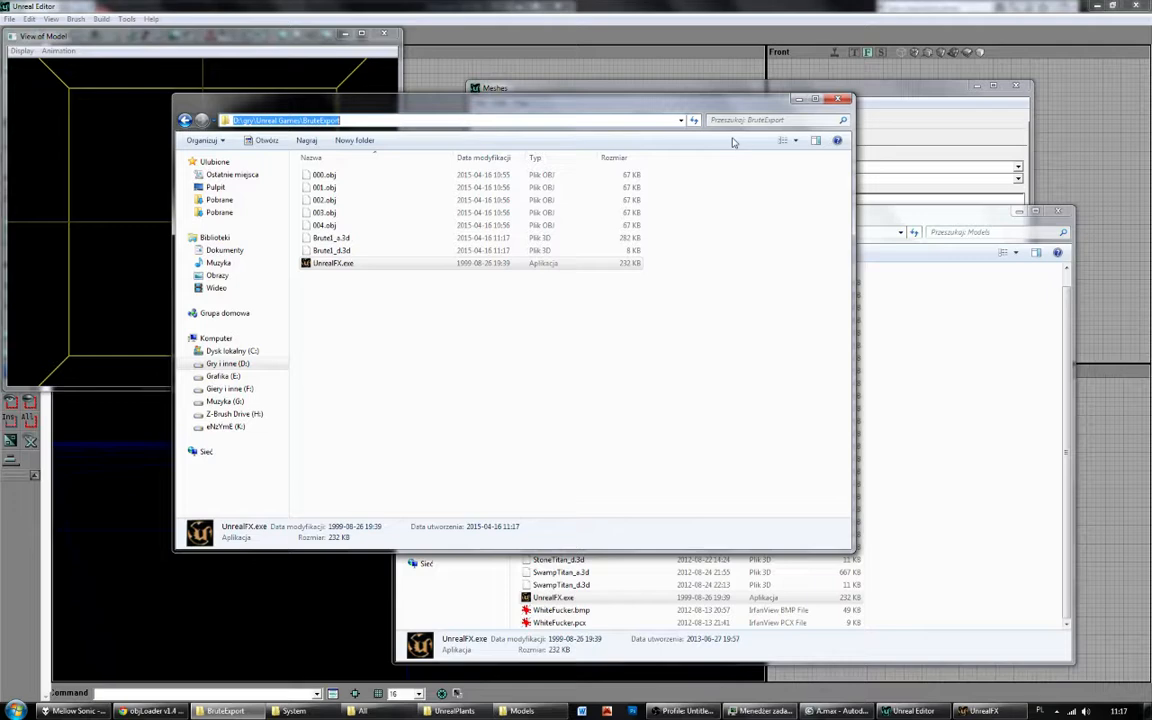
{"action": "left_click", "coordinate": [799, 99]}
{"action": "left_click", "coordinate": [428, 256]}
{"action": "left_click", "coordinate": [442, 268]}
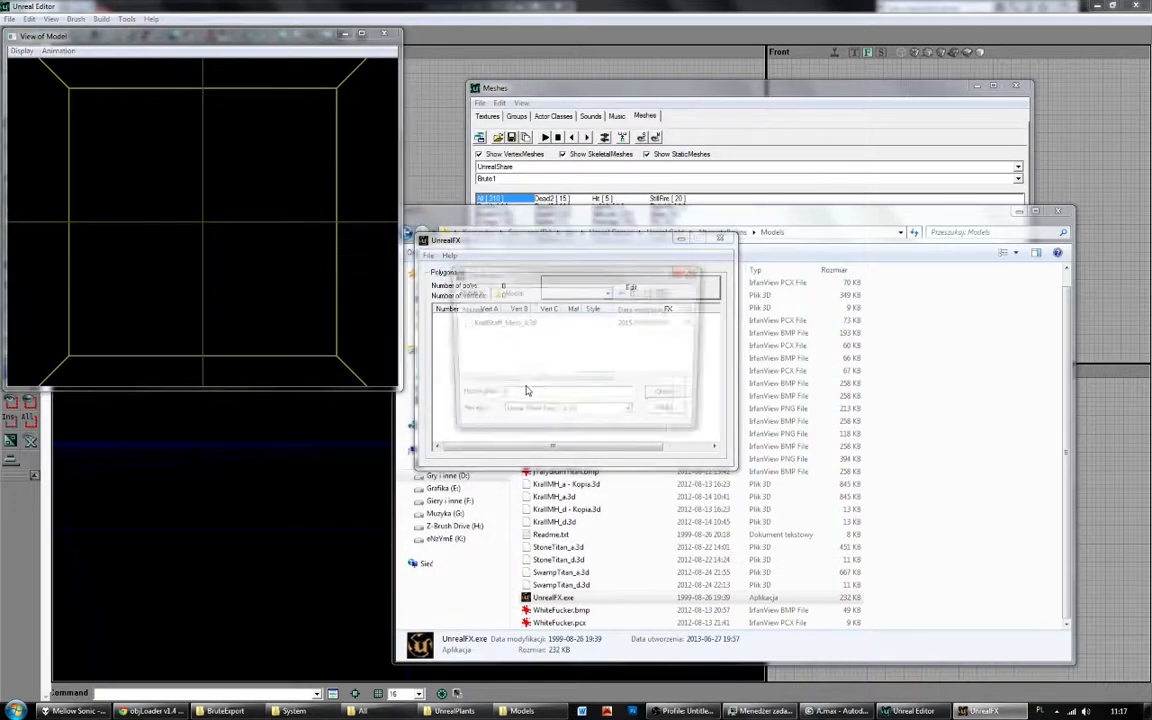
{"action": "double_click", "coordinate": [487, 322]}
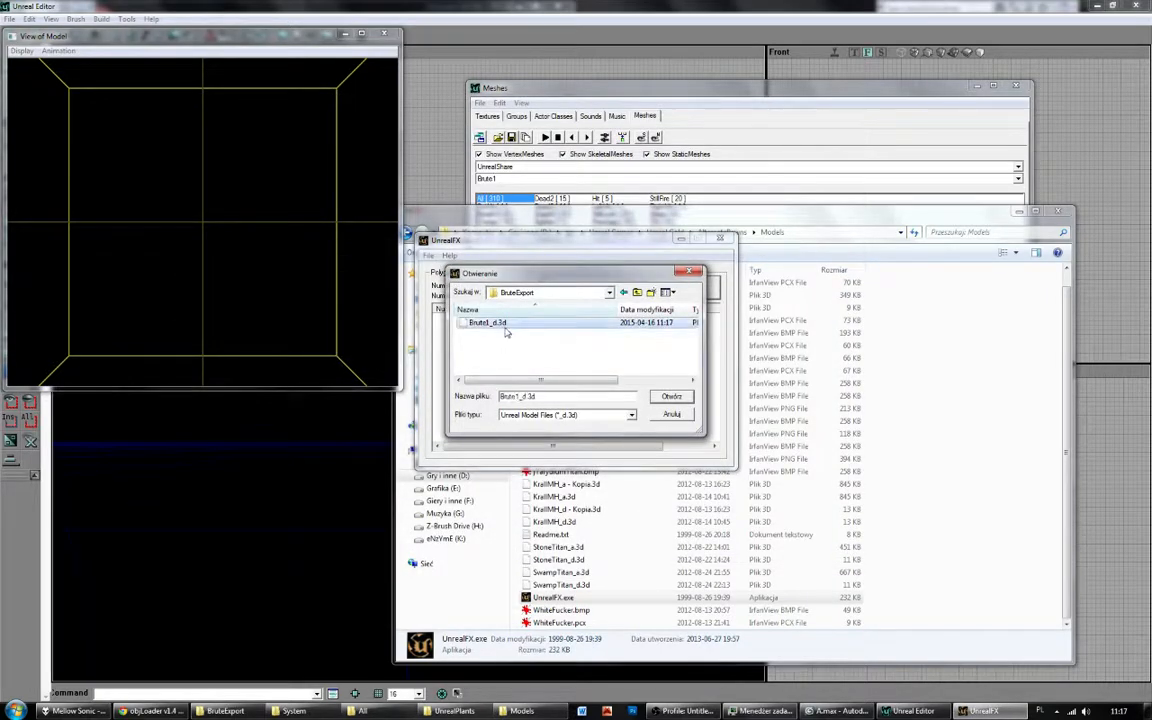
Rotate the loaded brute model to inspect it, and close UnrealFX.
{"action": "left_click_drag", "start_coordinate": [198, 242], "coordinate": [293, 200]}
{"action": "left_click", "coordinate": [390, 35]}
{"action": "left_click", "coordinate": [720, 238]}
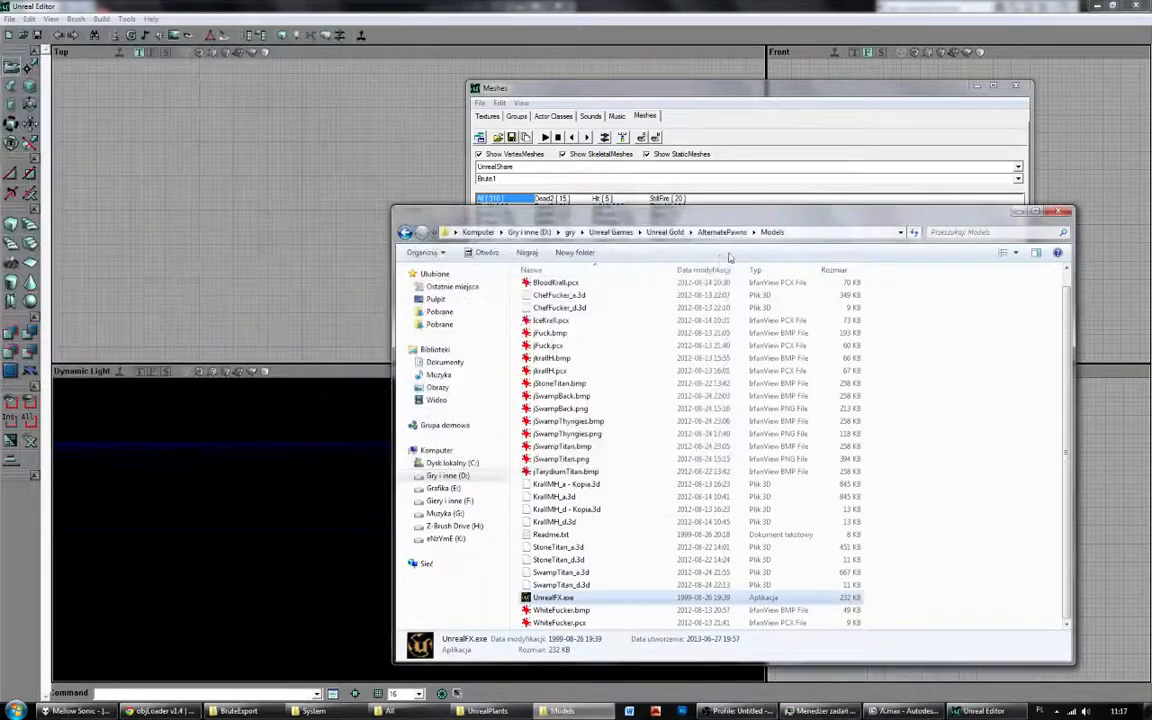
Open the script of the Brute class, found under Pawn and ScriptedPawn in the Actor Classes browser.
{"action": "left_click", "coordinate": [745, 130]}
{"action": "left_click", "coordinate": [490, 115]}
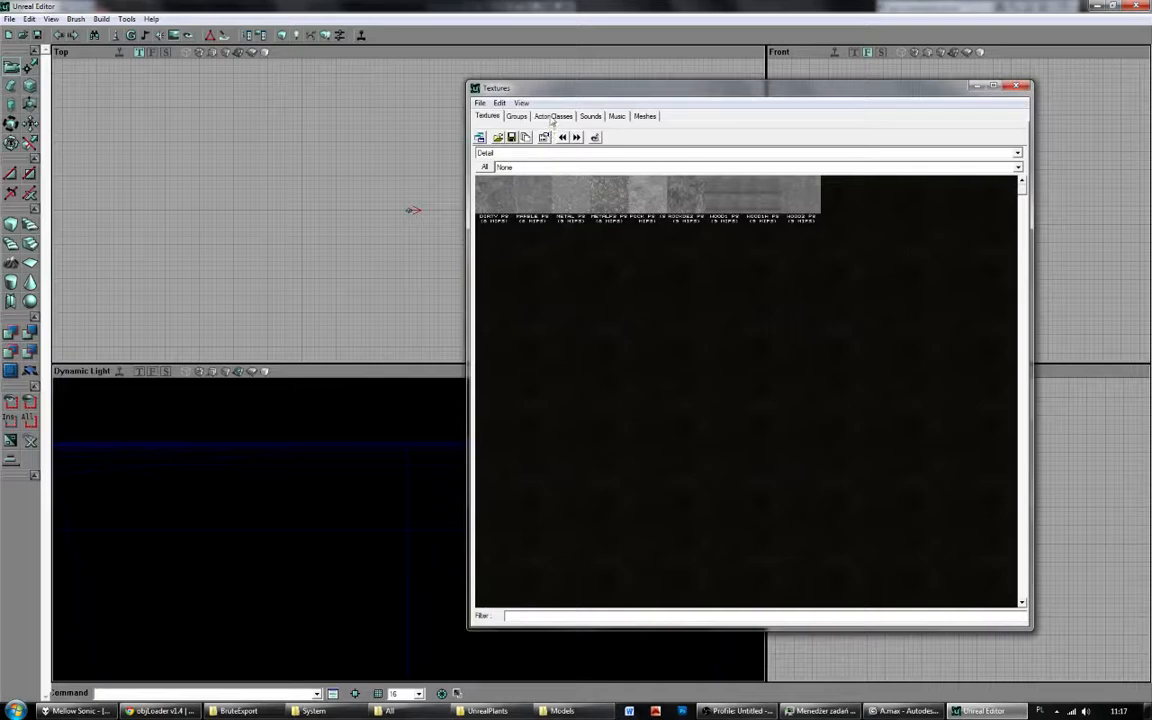
{"action": "left_click", "coordinate": [553, 116]}
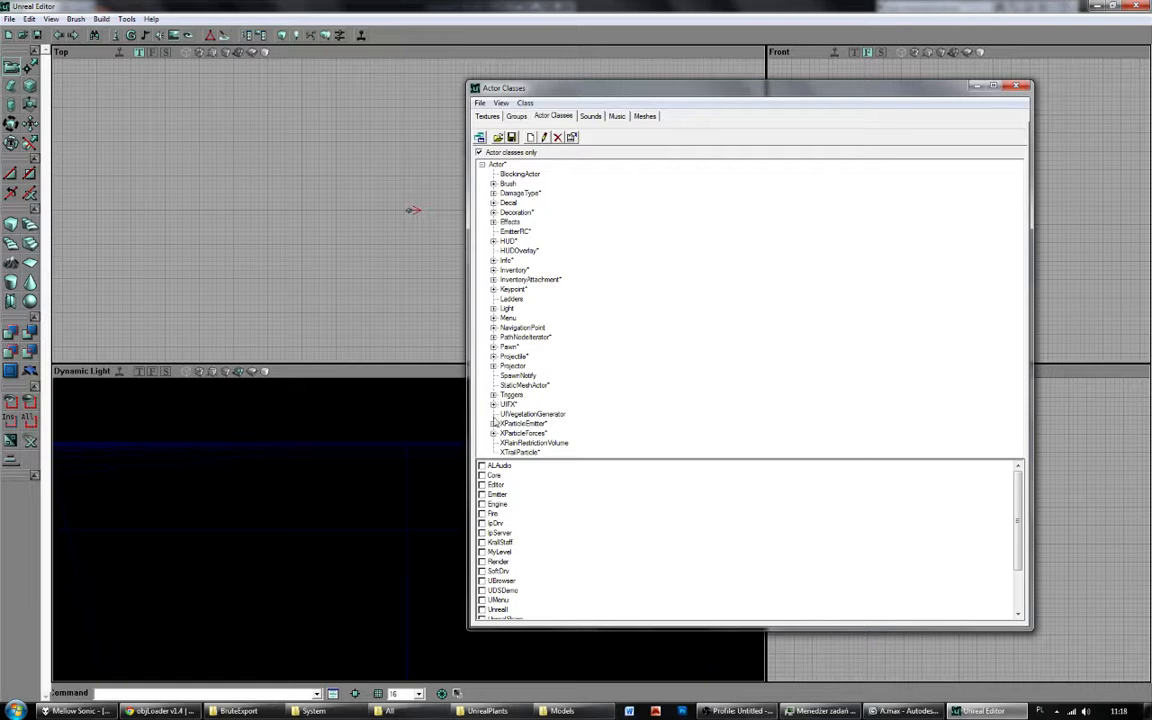
{"action": "left_click", "coordinate": [493, 346]}
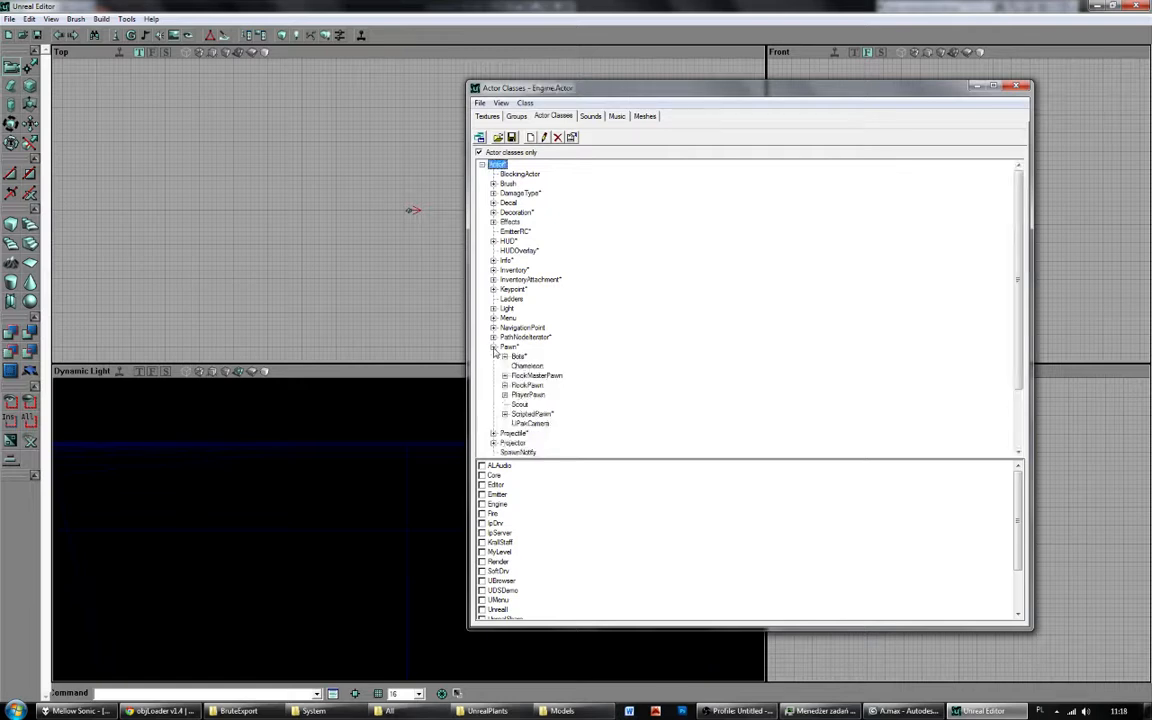
{"action": "left_click", "coordinate": [505, 413]}
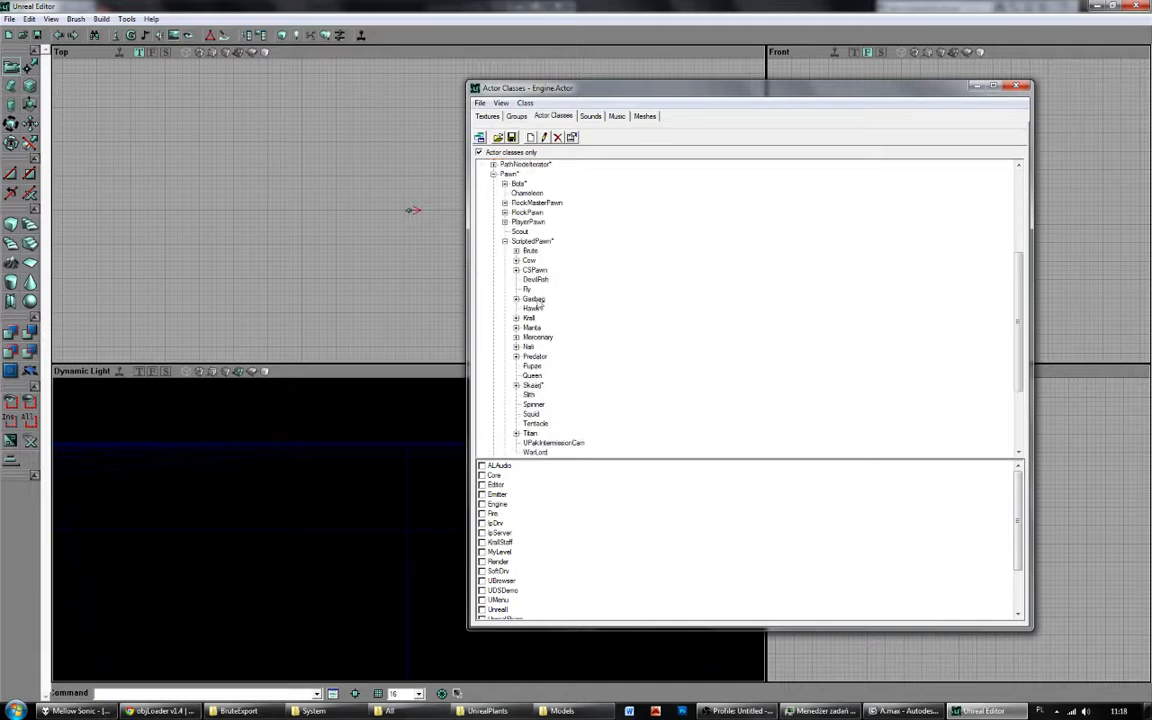
{"action": "double_click", "coordinate": [529, 251]}
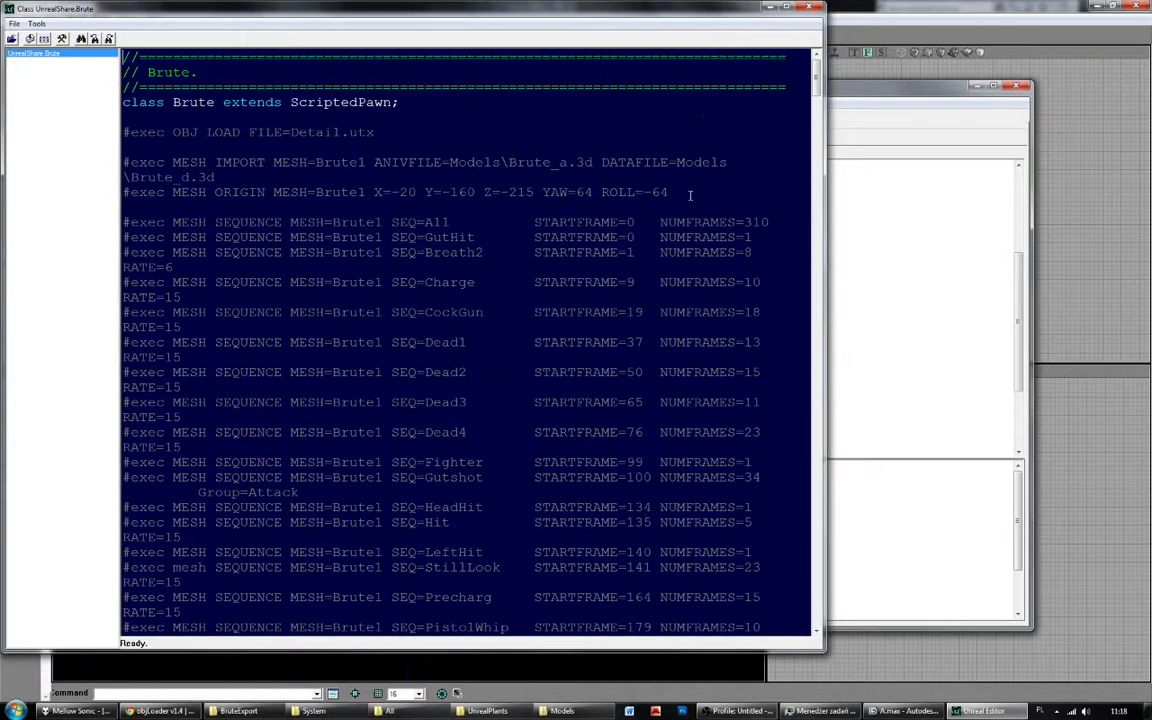
Find the MESHMAP SCALE line in the Brute script and highlight its X, Y and Z values.
{"action": "left_click_drag", "start_coordinate": [817, 82], "coordinate": [817, 115]}
{"action": "mouse_move", "coordinate": [602, 431]}
{"action": "left_mouse_down"}
{"action": "mouse_move", "coordinate": [120, 432]}
{"action": "mouse_move", "coordinate": [596, 431]}
{"action": "left_mouse_up"}
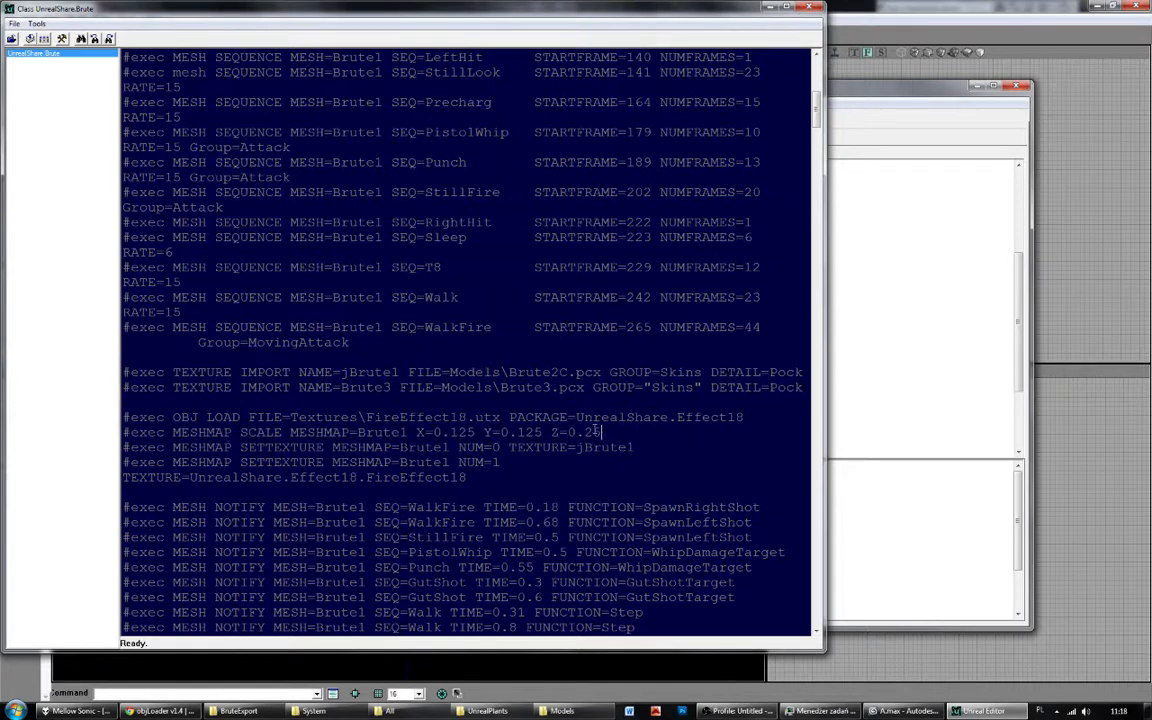
{"action": "mouse_move", "coordinate": [410, 432]}
{"action": "left_mouse_down"}
{"action": "mouse_move", "coordinate": [614, 434]}
{"action": "mouse_move", "coordinate": [426, 434]}
{"action": "left_mouse_up"}
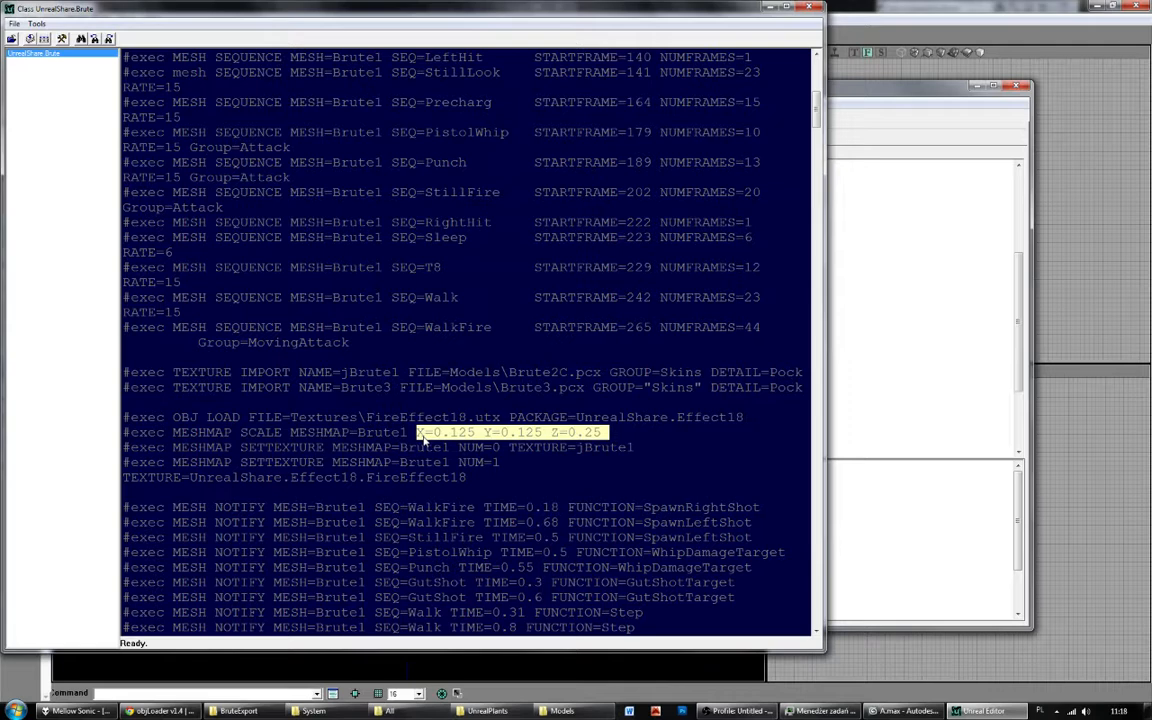
Show the Brute1 mesh in the mesh browser and adjust the preview to inspect it.
{"action": "left_click", "coordinate": [880, 130]}
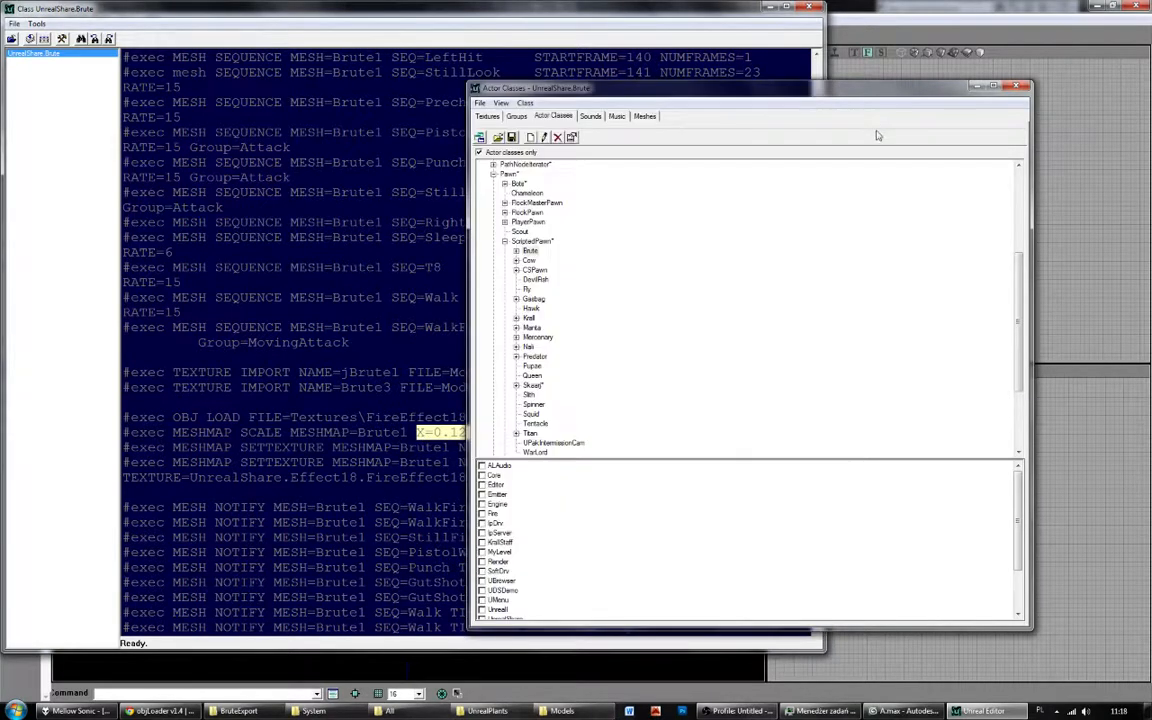
{"action": "left_click", "coordinate": [644, 116]}
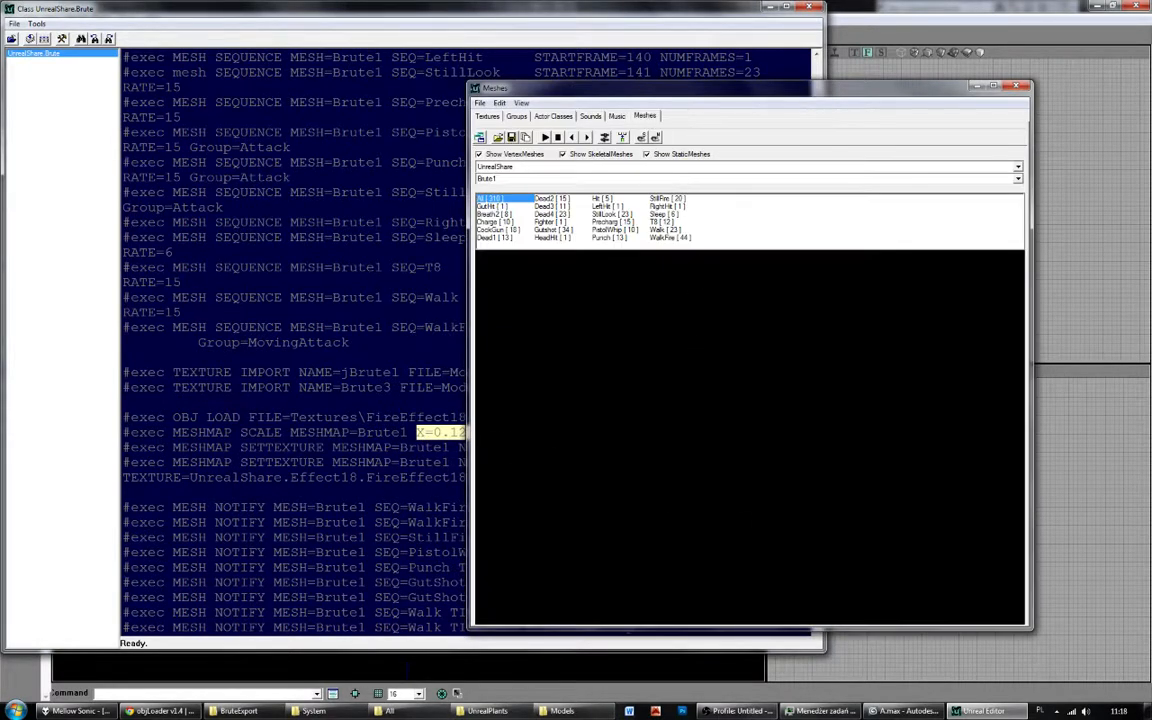
{"action": "left_click_drag", "start_coordinate": [749, 437], "coordinate": [749, 480]}
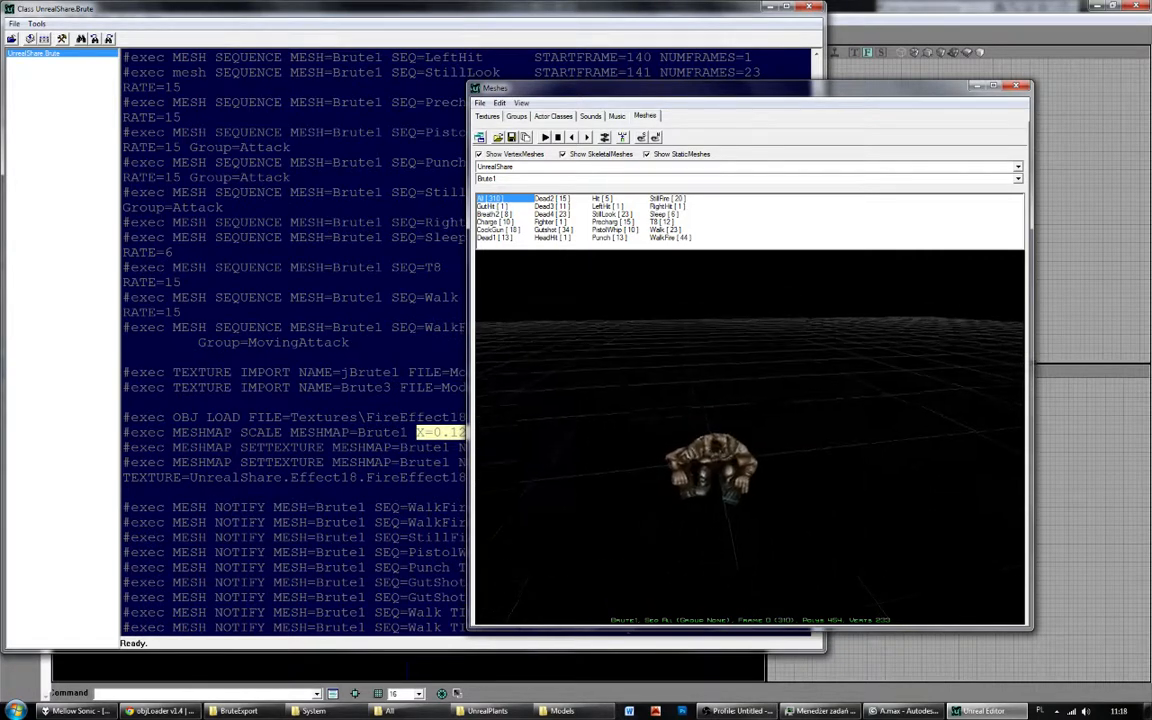
Re-examine the Brute1 scale values in the script, highlighting the Z value, and close the script editor.
{"action": "left_click", "coordinate": [402, 406]}
{"action": "left_click_drag", "start_coordinate": [416, 432], "coordinate": [583, 432]}
{"action": "mouse_move", "coordinate": [859, 387]}
{"action": "left_mouse_down"}
{"action": "mouse_move", "coordinate": [845, 378]}
{"action": "mouse_move", "coordinate": [859, 395]}
{"action": "left_mouse_up"}
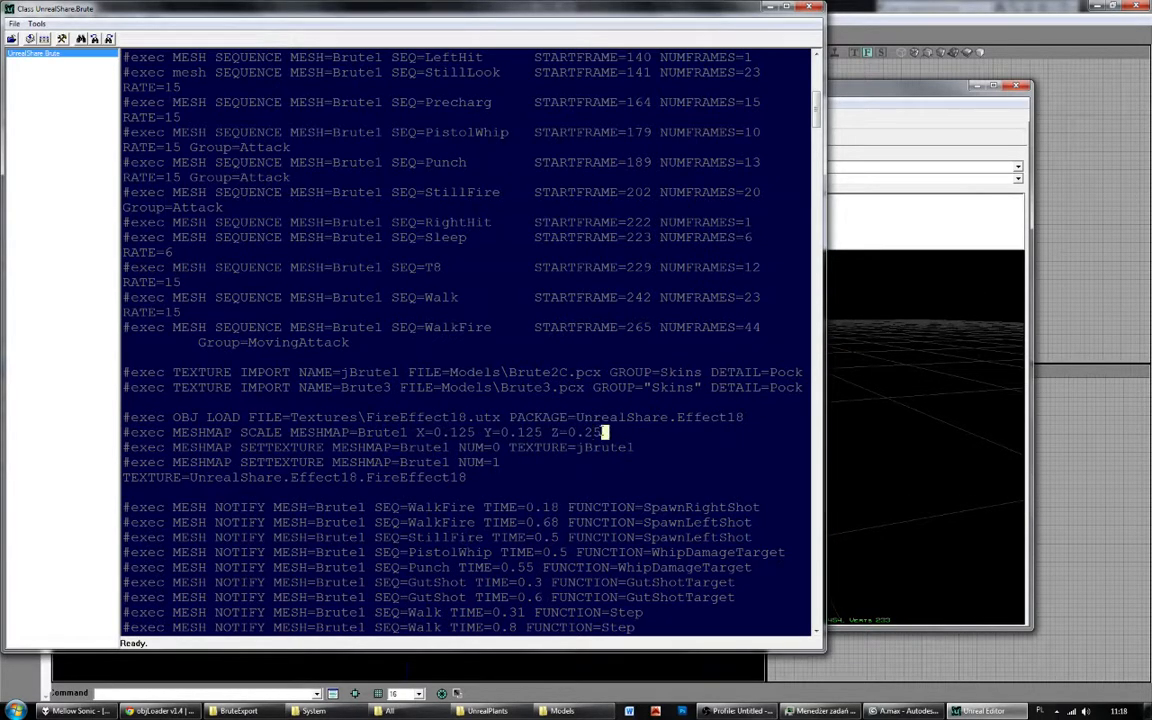
{"action": "left_click_drag", "start_coordinate": [601, 432], "coordinate": [416, 432]}
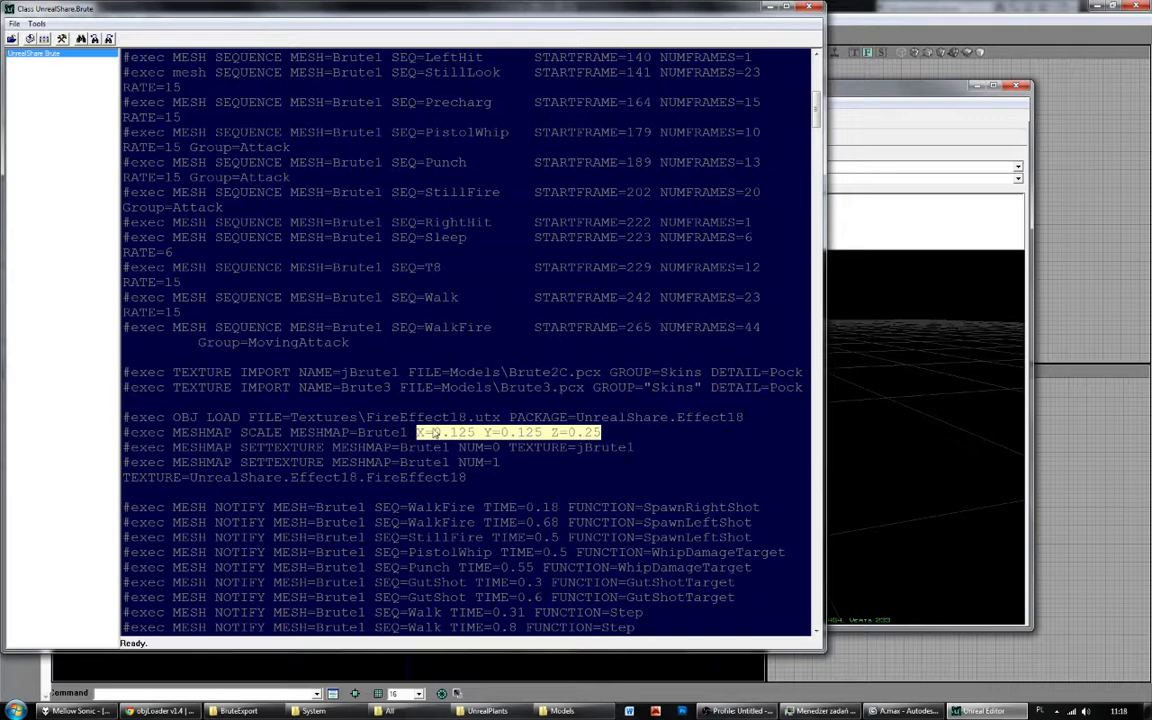
{"action": "left_click_drag", "start_coordinate": [601, 432], "coordinate": [551, 432]}
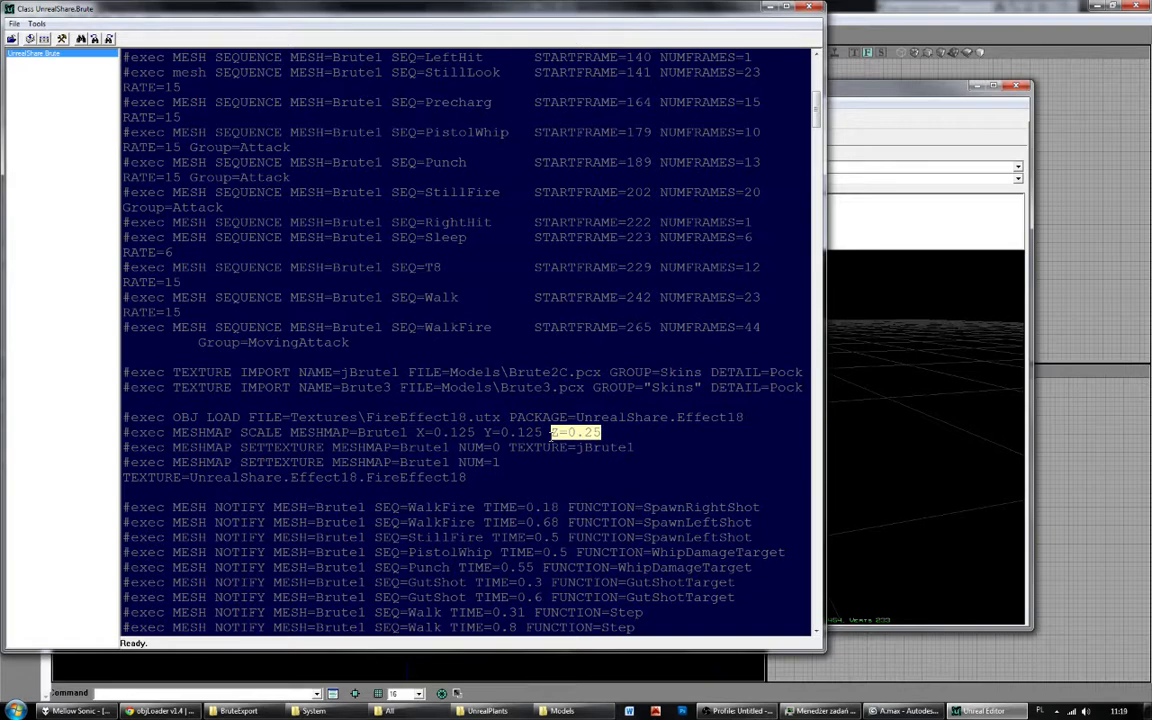
{"action": "left_click", "coordinate": [809, 7]}
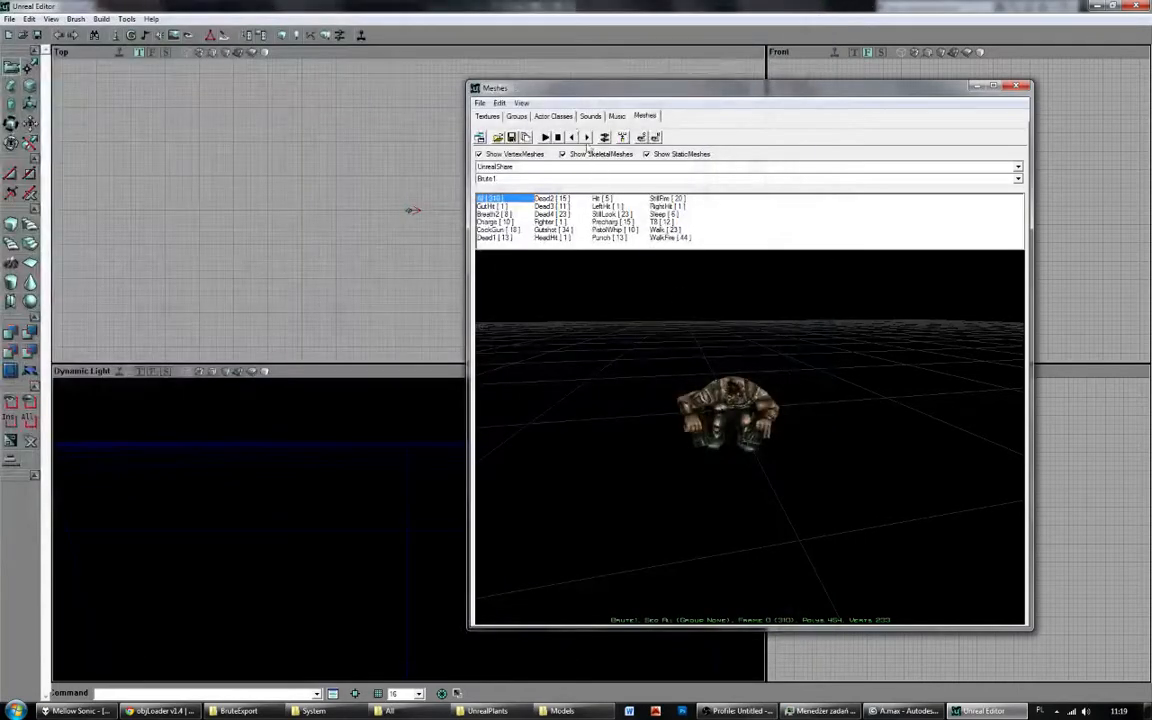
Reopen the Brute script, reduce its text size, and highlight everything from the Brute variables heading up to the start.
{"action": "left_click", "coordinate": [227, 39]}
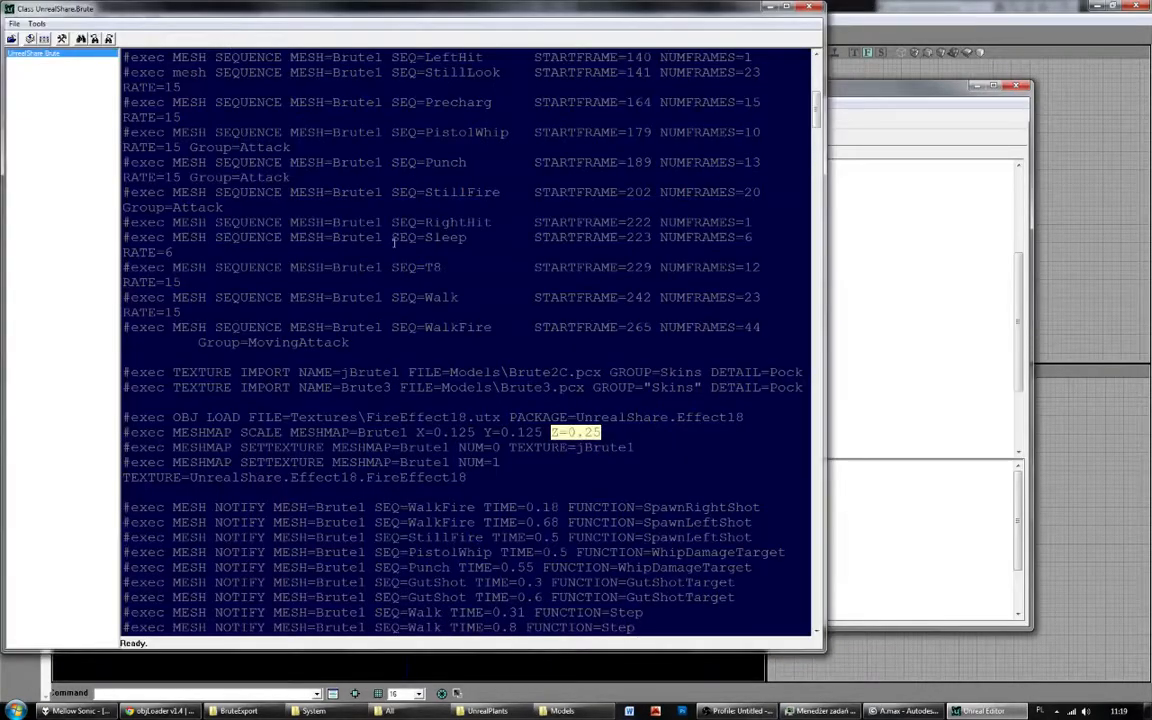
{"action": "left_click", "coordinate": [392, 238]}
{"action": "scroll", "coordinate": [391, 396], "scroll_direction": "down", "scroll_amount": 6, "text": "ctrl"}
{"action": "scroll", "coordinate": [383, 398], "scroll_direction": "up", "scroll_amount": 2, "text": "ctrl"}
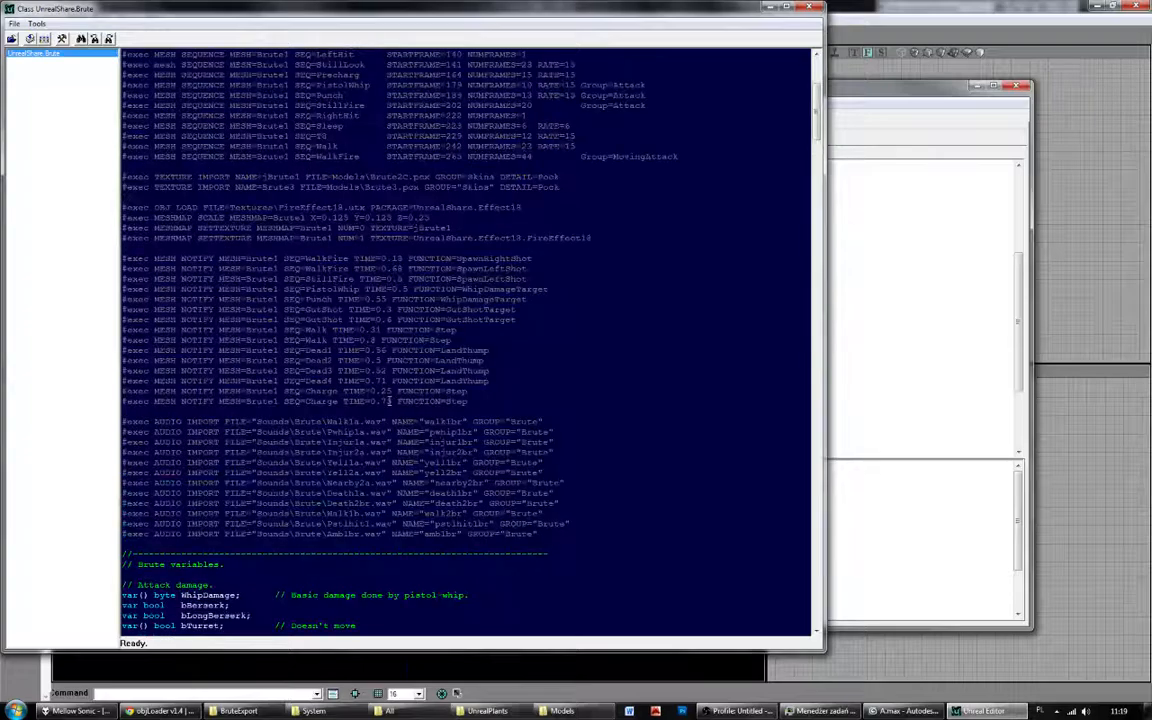
{"action": "scroll", "coordinate": [389, 400], "scroll_direction": "up", "scroll_amount": 7}
{"action": "scroll", "coordinate": [378, 386], "scroll_direction": "down", "scroll_amount": 19}
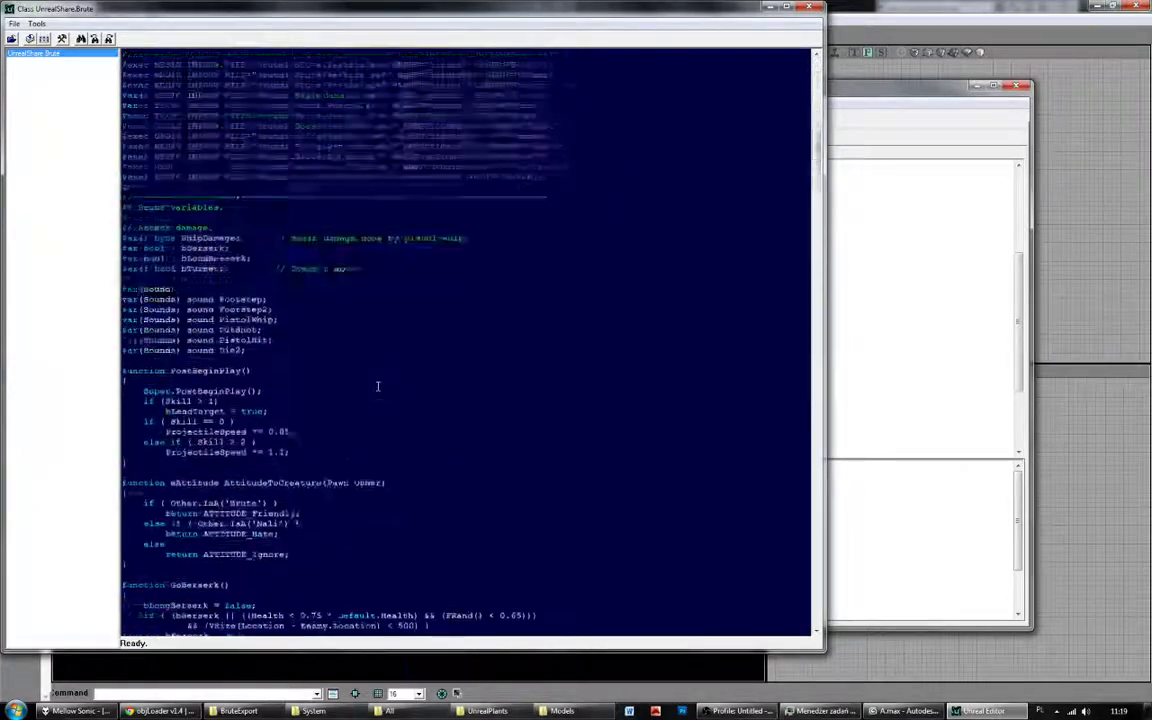
{"action": "scroll", "coordinate": [378, 386], "scroll_direction": "up", "scroll_amount": 14}
{"action": "scroll", "coordinate": [378, 386], "scroll_direction": "down", "scroll_amount": 14}
{"action": "scroll", "coordinate": [378, 386], "scroll_direction": "up", "scroll_amount": 7}
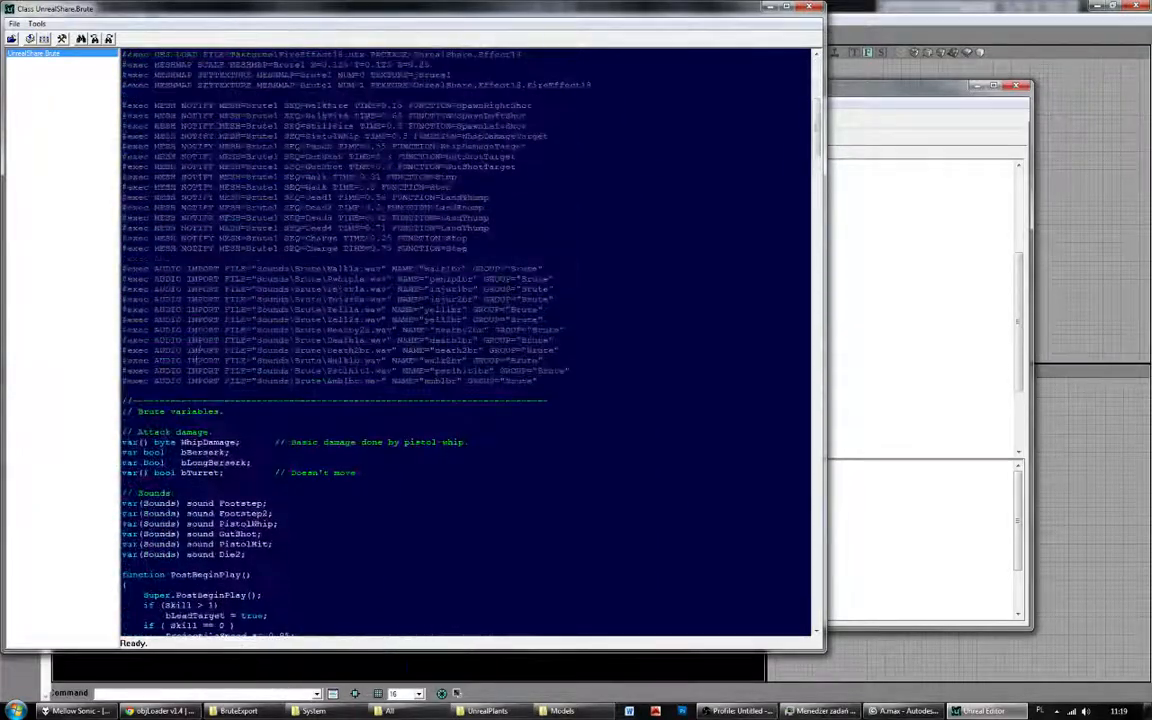
{"action": "left_click_drag", "start_coordinate": [224, 411], "coordinate": [102, 27]}
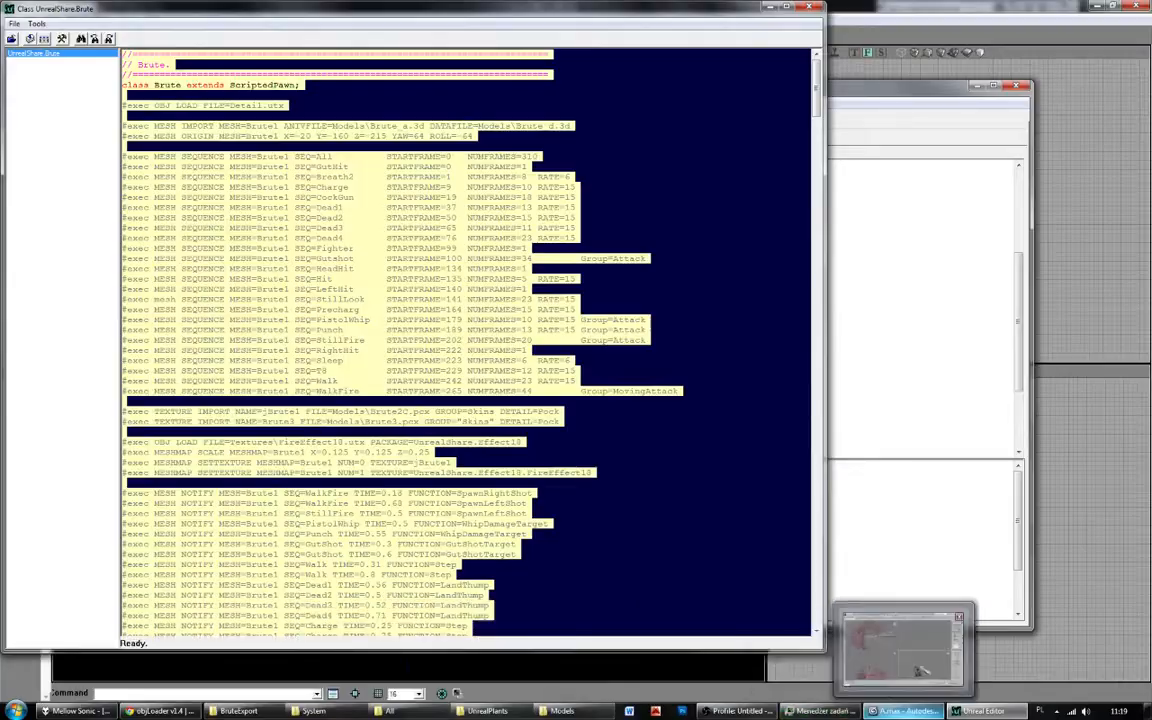
Switch to 3ds Max, select all objects in the A.max scene, and load the ActorX utility.
{"action": "left_click", "coordinate": [905, 711]}
{"action": "left_click", "coordinate": [1139, 79]}
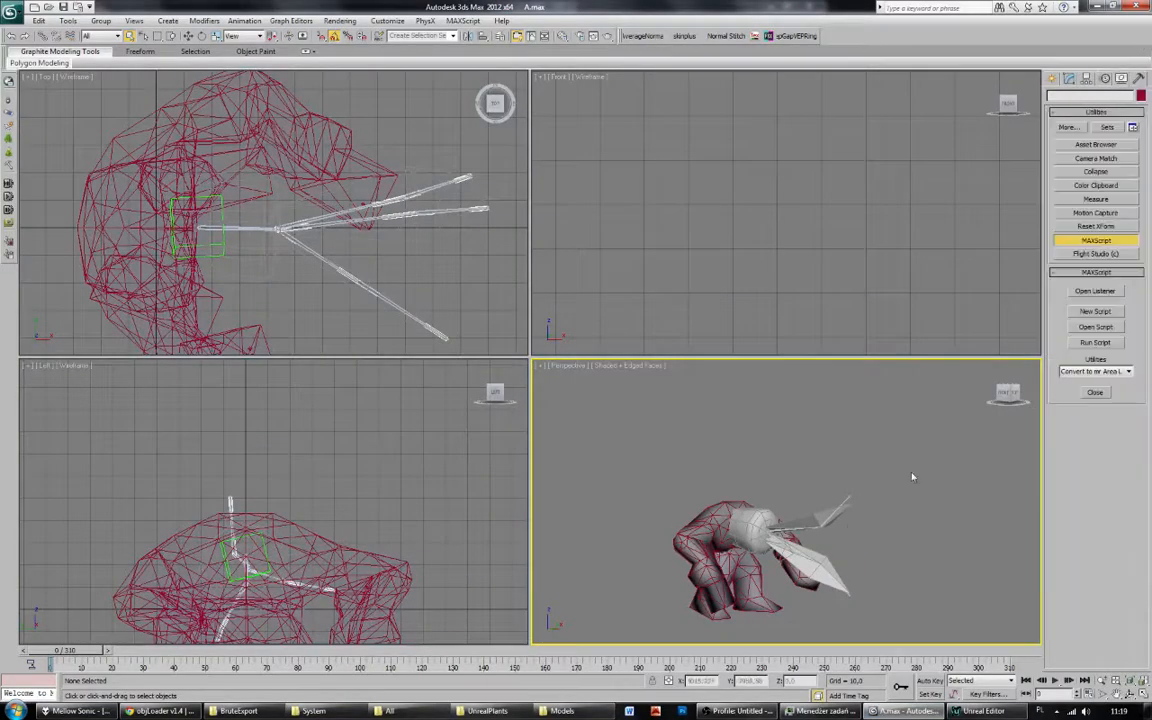
{"action": "middle_click_drag", "start_coordinate": [767, 517], "coordinate": [773, 488]}
{"action": "key", "text": "ctrl+a"}
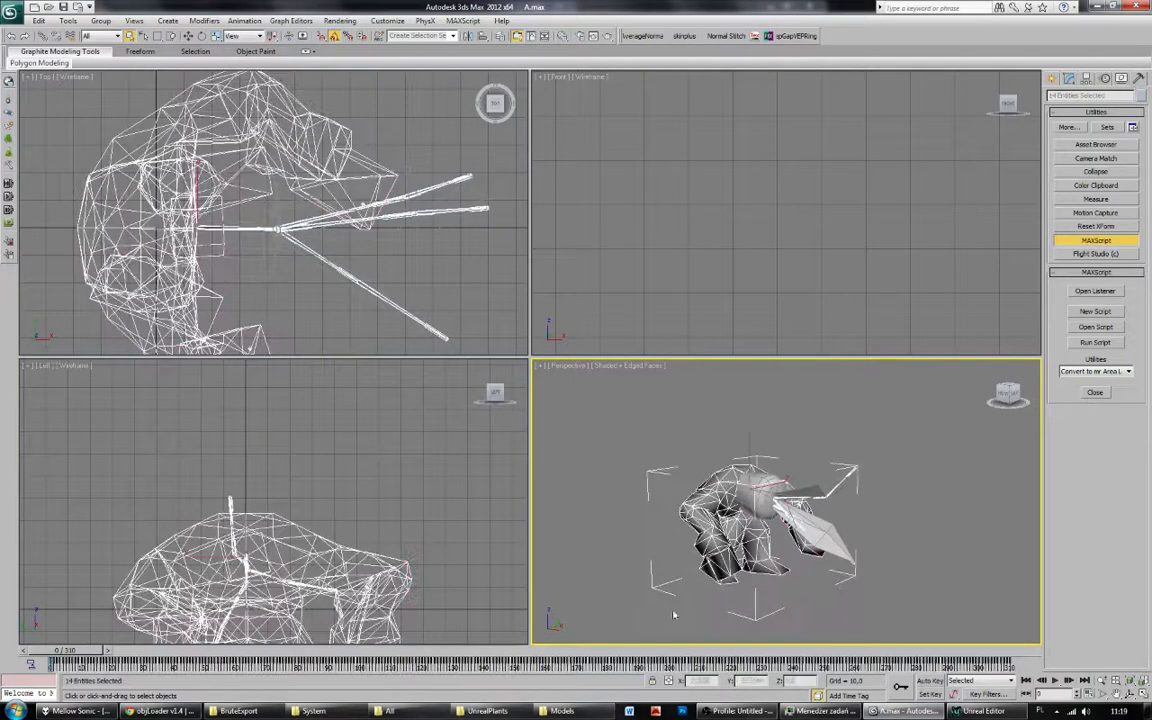
{"action": "left_click", "coordinate": [1068, 127]}
{"action": "double_click", "coordinate": [510, 240]}
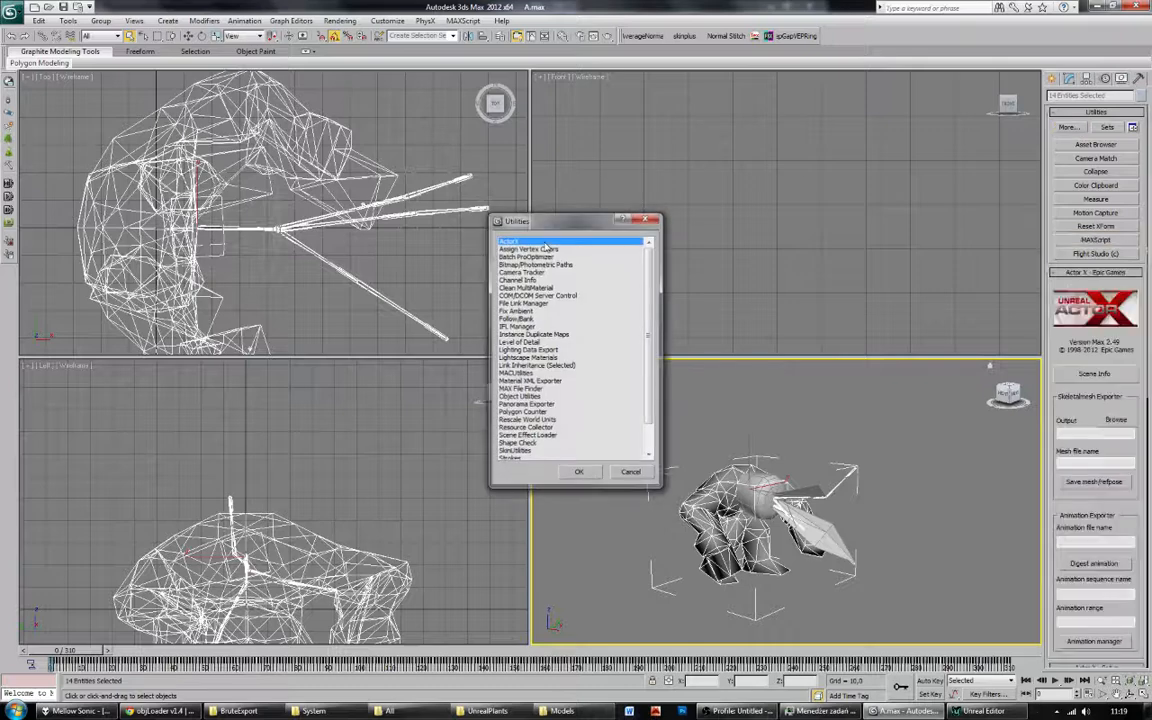
Set ActorX's skeletal mesh output folder to K:\ and enter CarrotBrute as the mesh file name.
{"action": "left_click", "coordinate": [1116, 421]}
{"action": "left_click", "coordinate": [110, 28]}
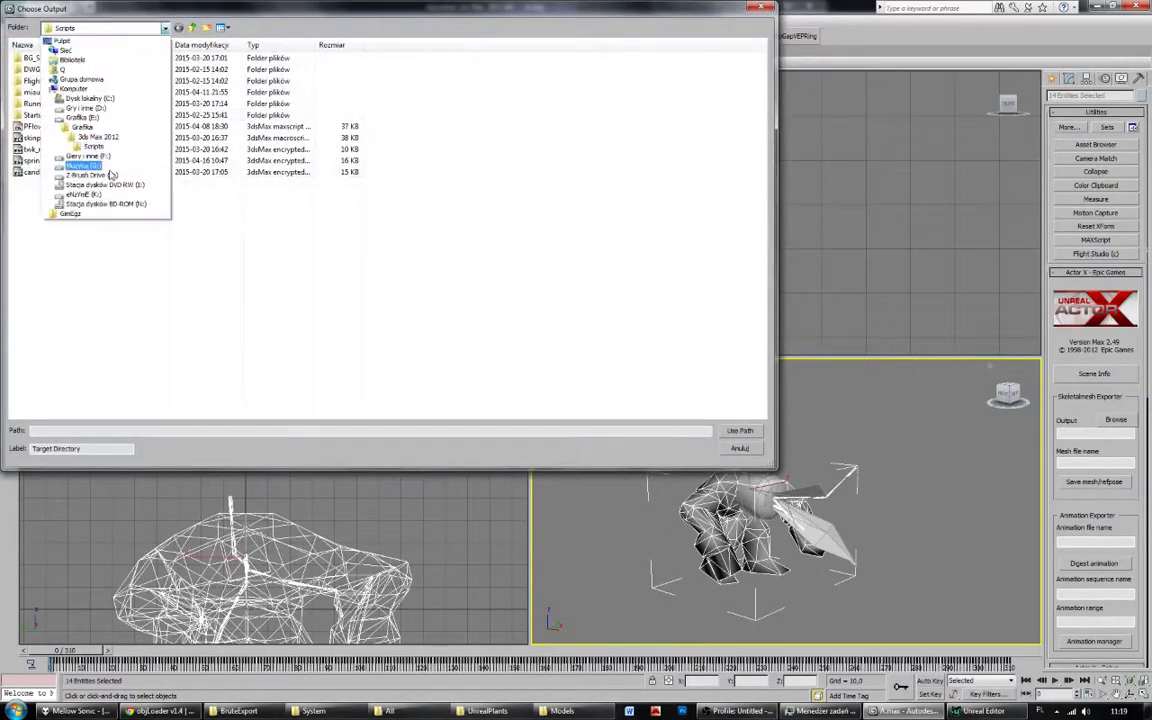
{"action": "left_click", "coordinate": [85, 194]}
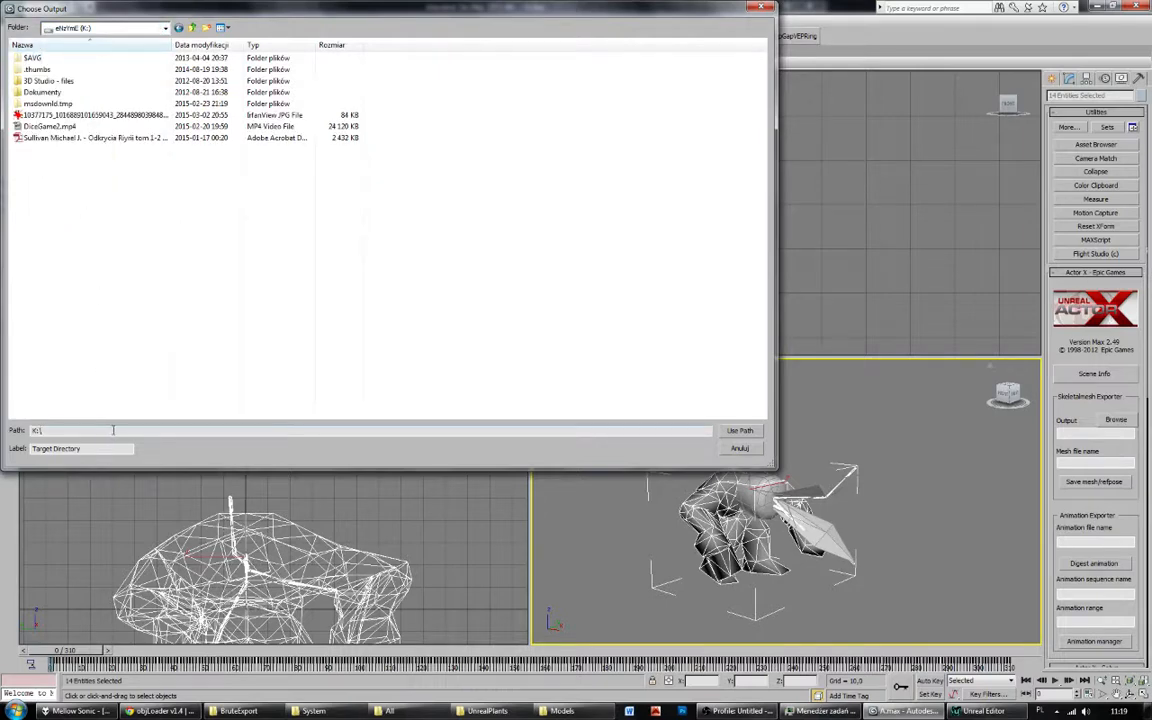
{"action": "left_click", "coordinate": [740, 430]}
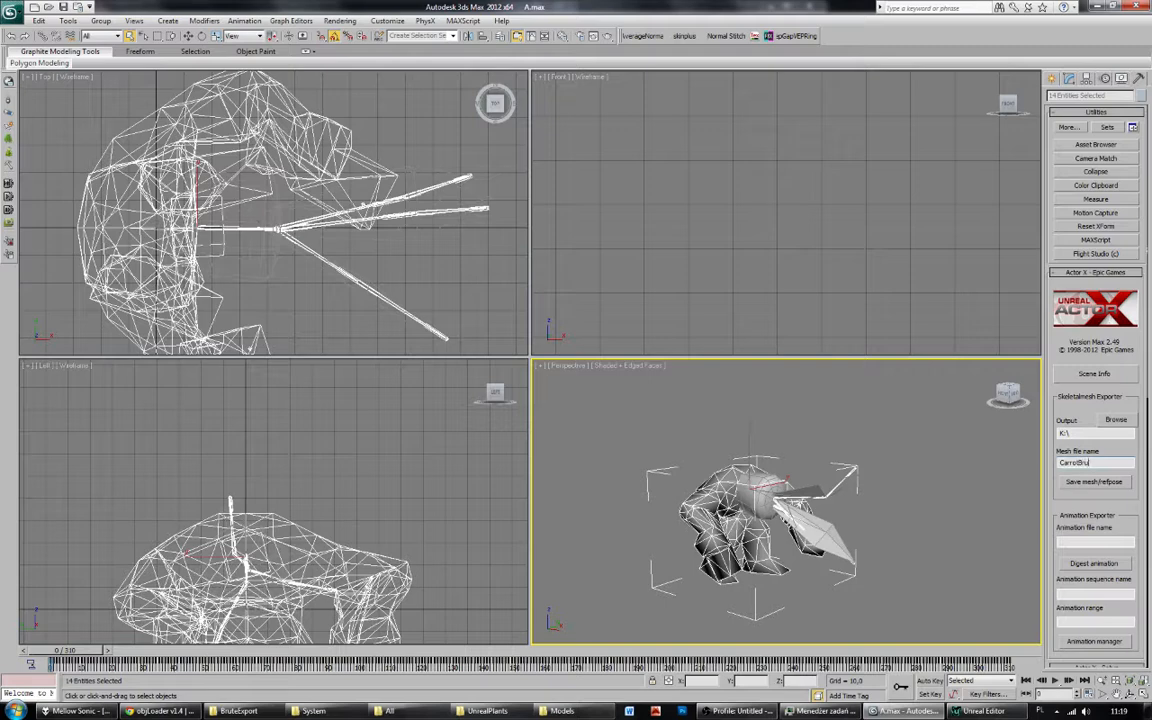
{"action": "double_click", "coordinate": [1105, 462]}
{"action": "key", "text": "ctrl+c"}
Configure ActorX Vertex Export with output K:\, mesh file name CarrotBrute, frame range 0-310 and fixed scale 1.
{"action": "left_click_drag", "start_coordinate": [1148, 575], "coordinate": [1117, 53]}
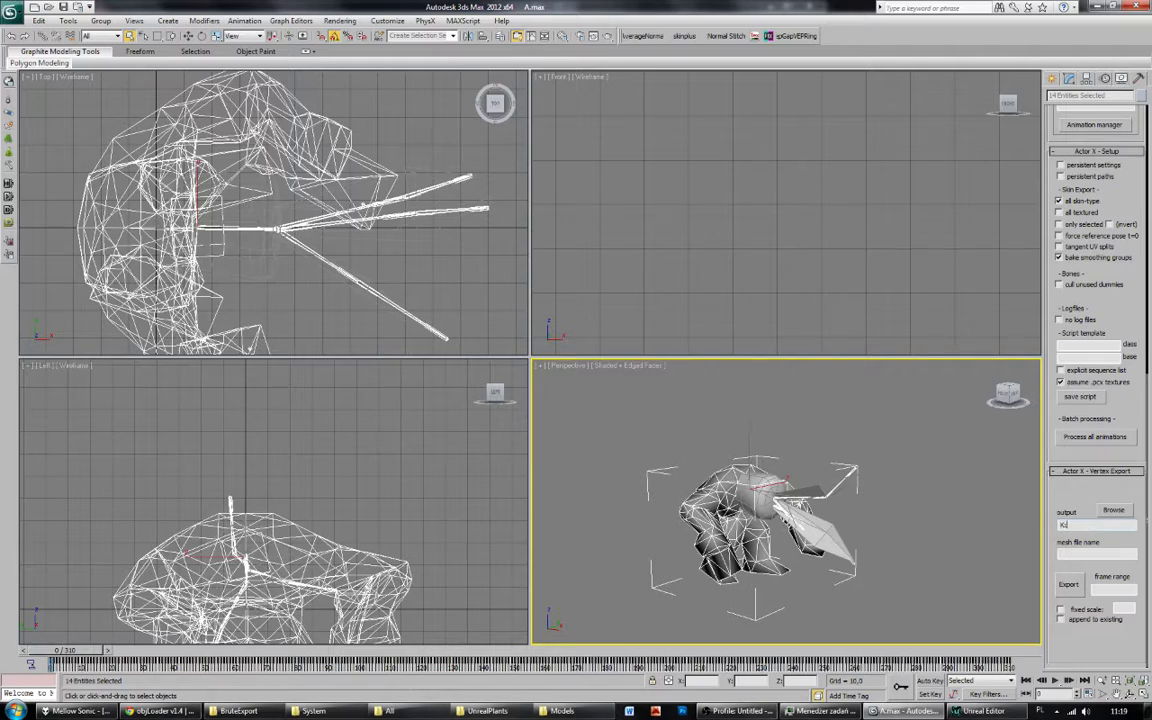
{"action": "key", "text": "ctrl+v"}
{"action": "left_click_drag", "start_coordinate": [1119, 525], "coordinate": [1068, 527]}
{"action": "key", "text": "ctrl+x"}
{"action": "left_click", "coordinate": [1089, 554]}
{"action": "key", "text": "ctrl+v"}
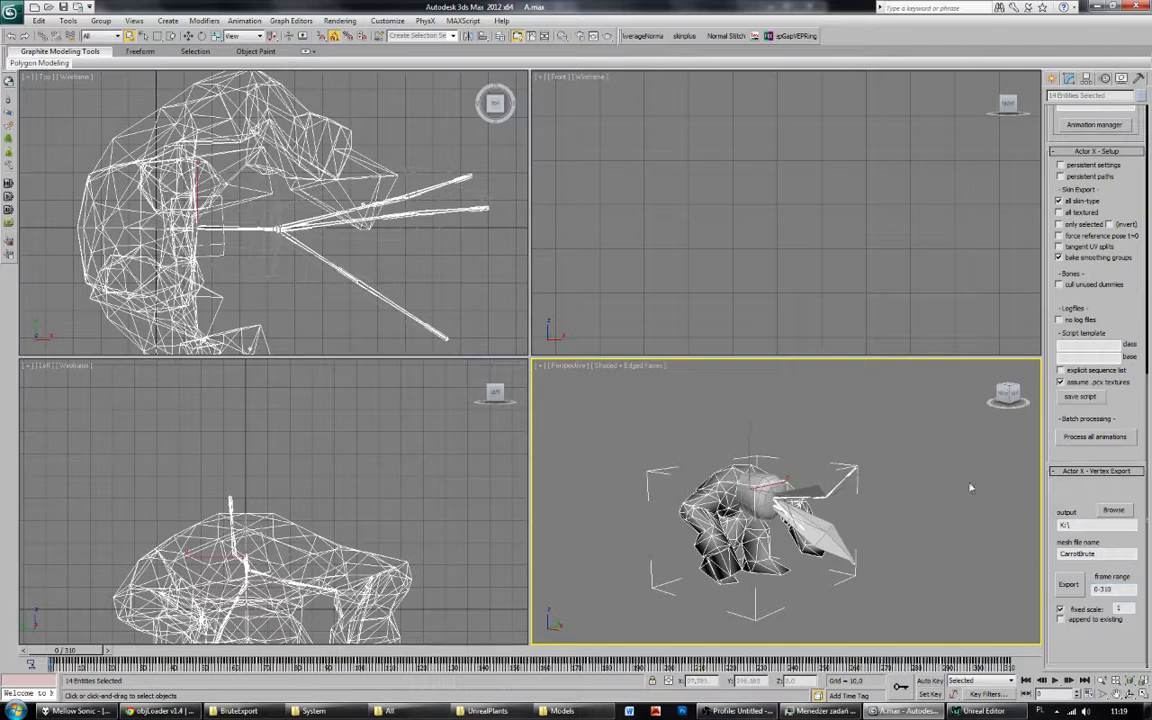
{"action": "left_click", "coordinate": [1087, 213]}
Create a box around the brute in the Top view, about 272 long, 266 wide and 165 high.
{"action": "left_click", "coordinate": [1052, 79]}
{"action": "left_click", "coordinate": [1056, 98]}
{"action": "left_click", "coordinate": [1072, 155]}
{"action": "scroll", "coordinate": [328, 279], "scroll_direction": "down", "scroll_amount": 2}
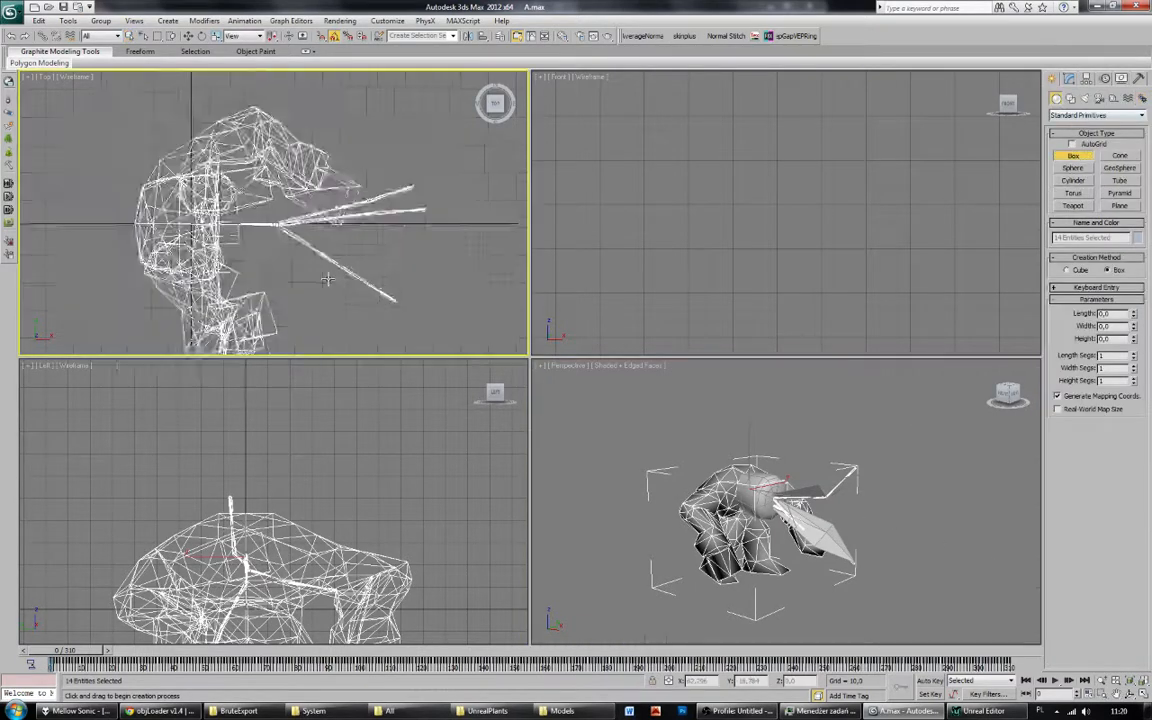
{"action": "scroll", "coordinate": [328, 279], "scroll_direction": "down", "scroll_amount": 5}
{"action": "left_click_drag", "start_coordinate": [213, 164], "coordinate": [303, 249]}
{"action": "left_click", "coordinate": [314, 198]}
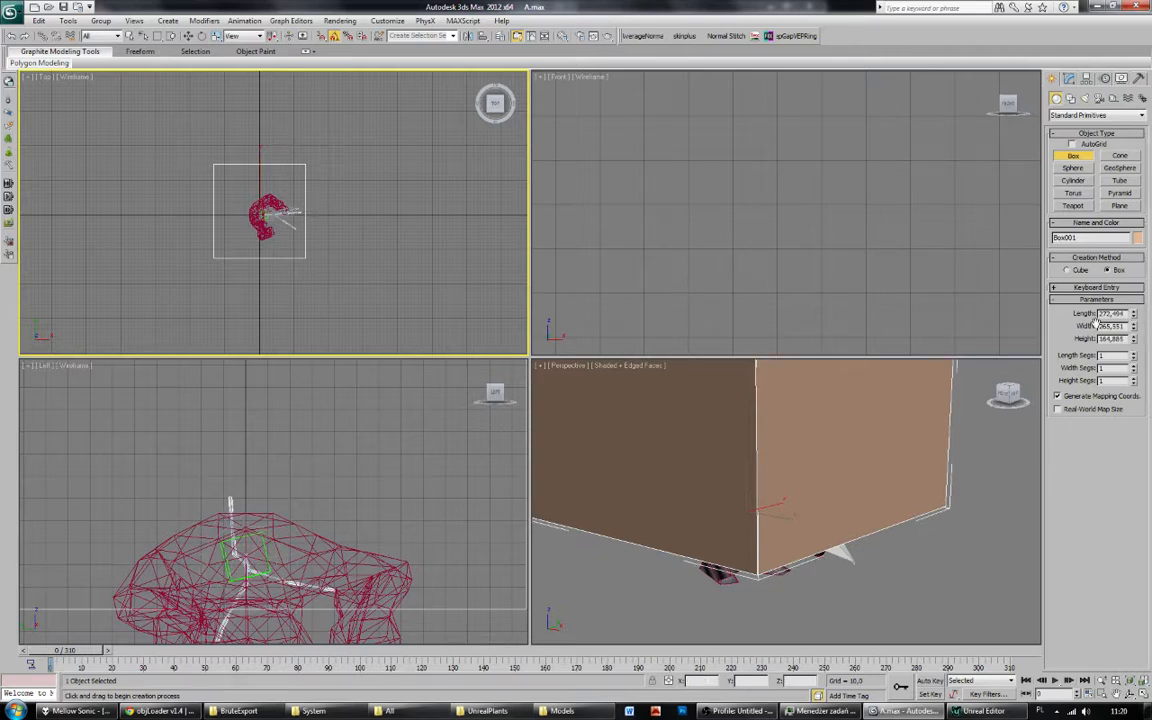
Set the box's length and width to 1024 and its height to 2048.
{"action": "key", "text": "Tab"}
{"action": "type", "text": "20"}
{"action": "key", "text": "Return"}
{"action": "type", "text": "102"}
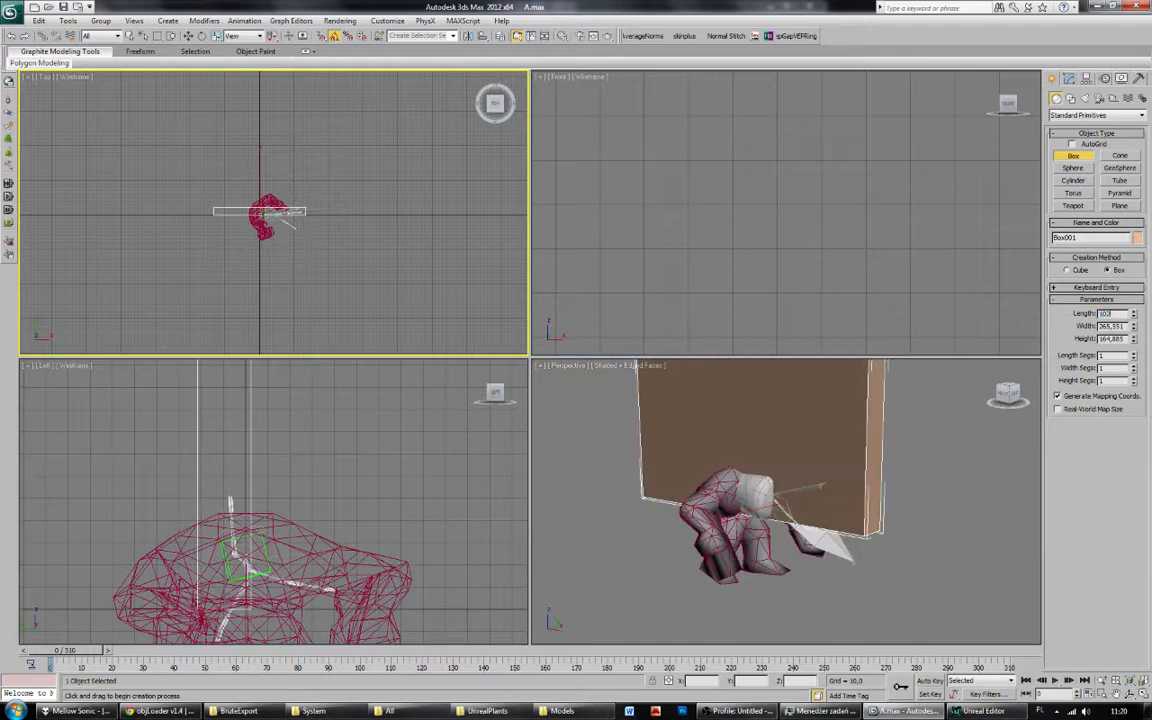
{"action": "type", "text": "4"}
{"action": "key", "text": "Tab"}
{"action": "type", "text": "1024"}
{"action": "key", "text": "Tab"}
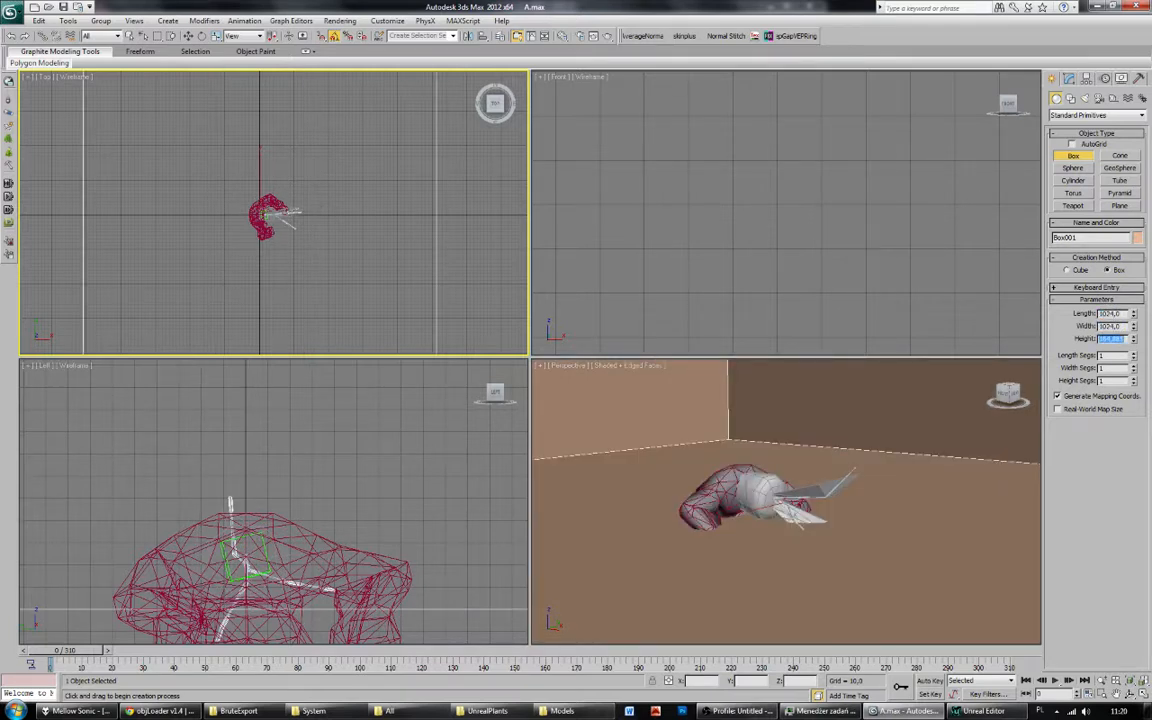
{"action": "type", "text": "53048"}
{"action": "key", "text": "shift+Tab"}
{"action": "key", "text": "BackSpace"}
{"action": "type", "text": "1024"}
{"action": "key", "text": "Return"}
Set the box's length and width to 2048 and reduce its height to half as much.
{"action": "double_click", "coordinate": [1109, 314]}
{"action": "type", "text": "2048"}
{"action": "key", "text": "Tab"}
{"action": "type", "text": "20"}
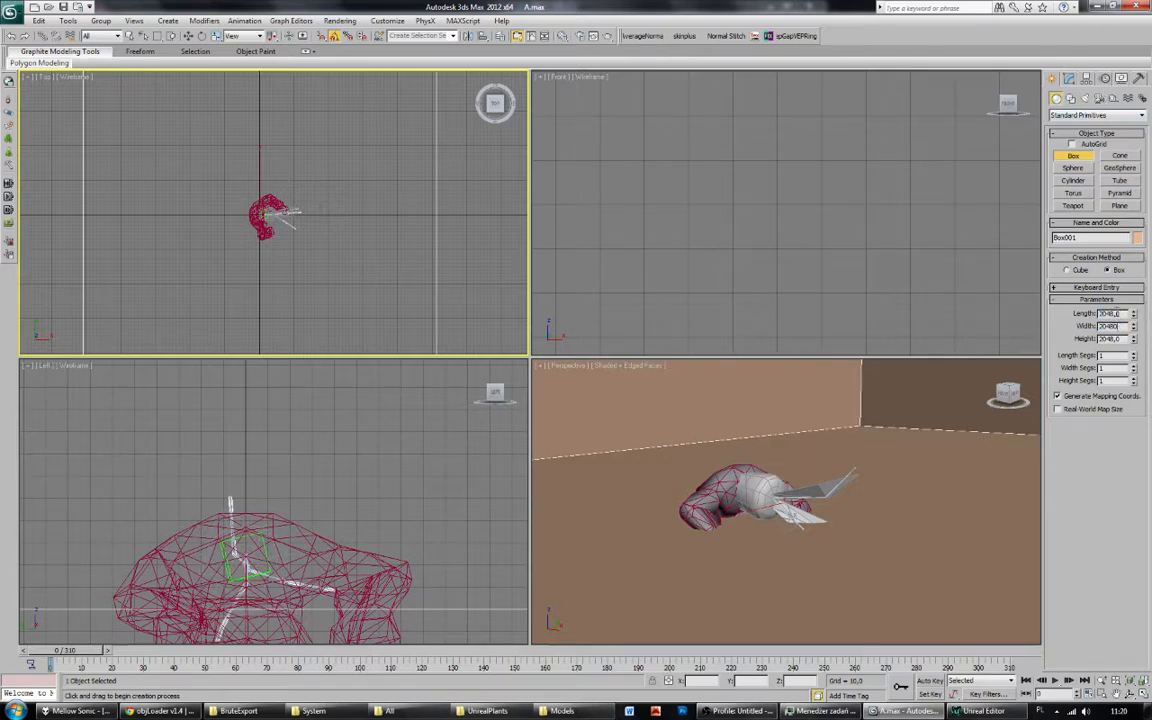
{"action": "key", "text": "Tab"}
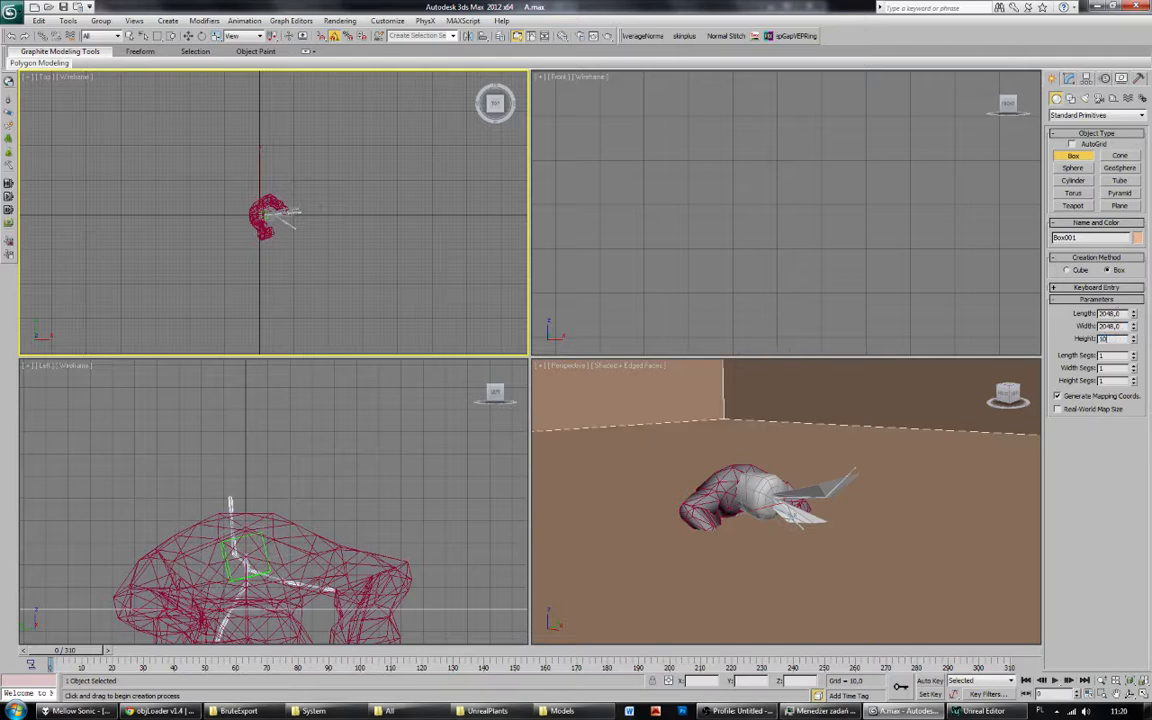
Delete the reference box that surrounds the brute.
{"action": "left_click", "coordinate": [186, 36]}
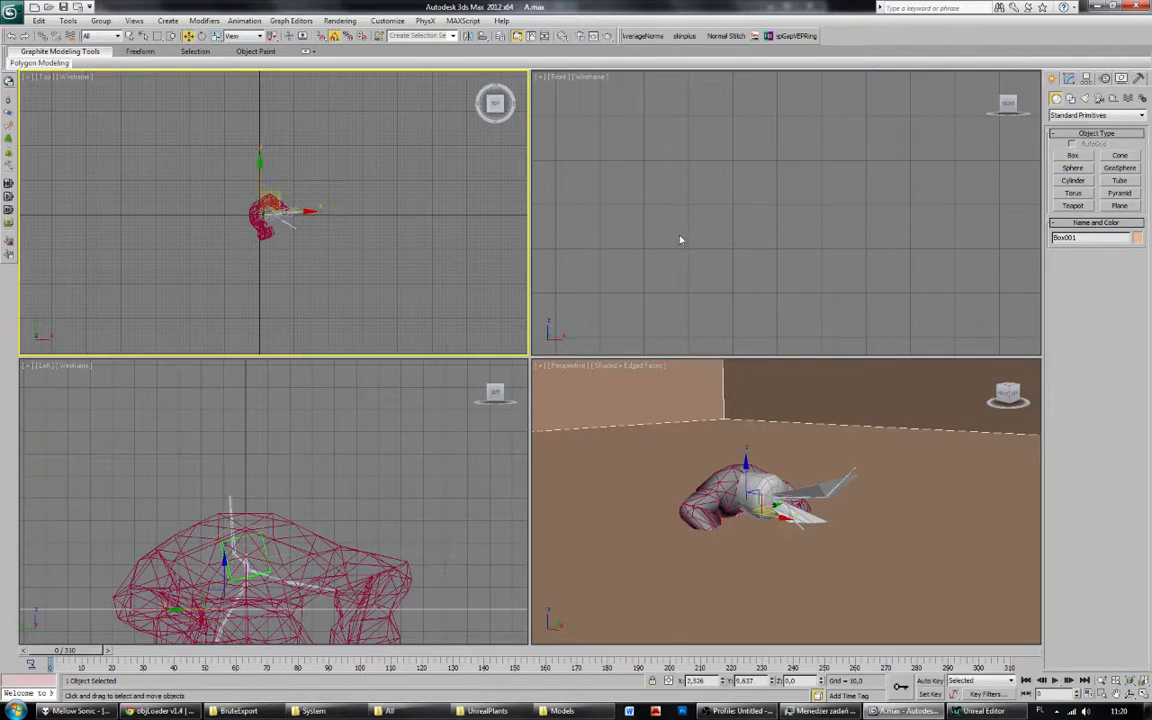
{"action": "scroll", "coordinate": [725, 253], "scroll_direction": "down", "scroll_amount": 8}
{"action": "scroll", "coordinate": [797, 275], "scroll_direction": "down", "scroll_amount": 3}
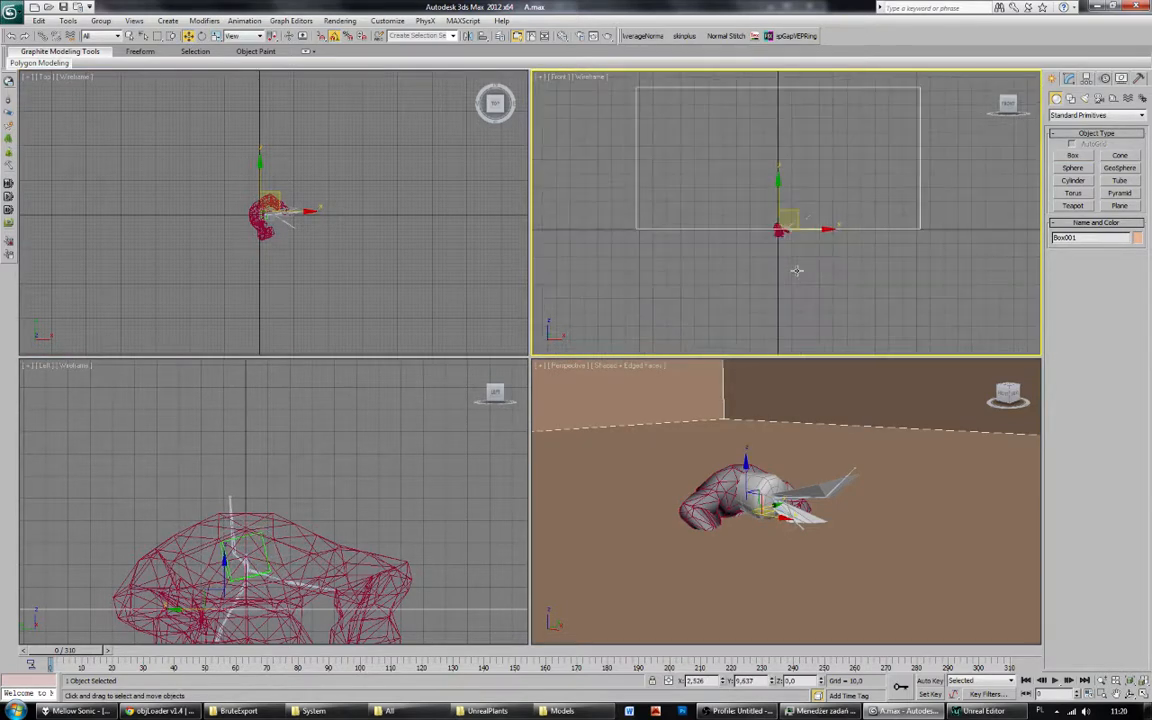
{"action": "key", "text": "Delete"}
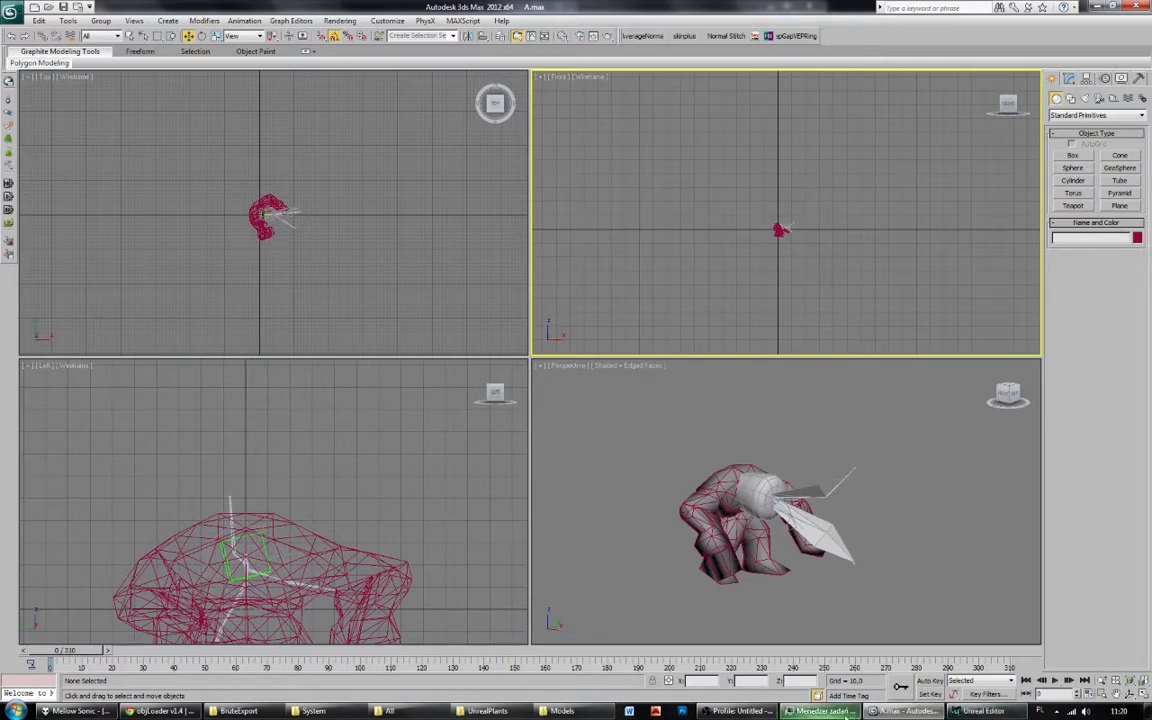
In Unreal Editor, find the X mesh scale in the Brute class script and calculate 1 / 0.125 in Calculator.
{"action": "left_click", "coordinate": [982, 711]}
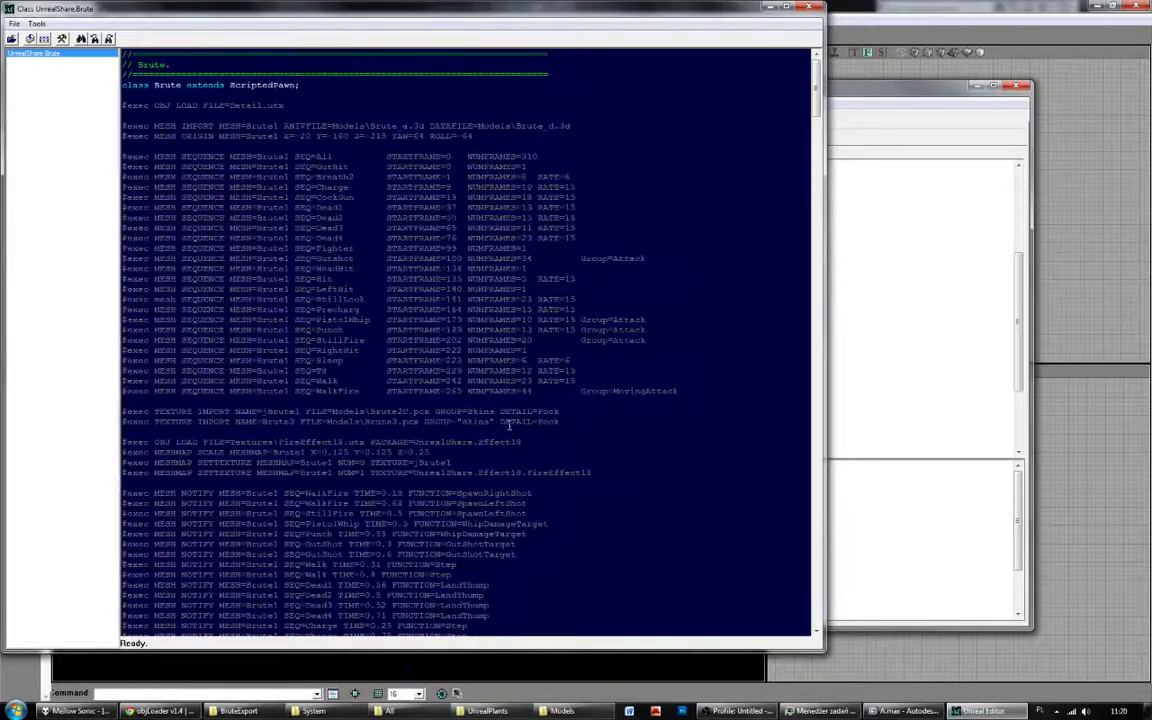
{"action": "left_click_drag", "start_coordinate": [352, 452], "coordinate": [320, 452]}
{"action": "left_click", "coordinate": [16, 710]}
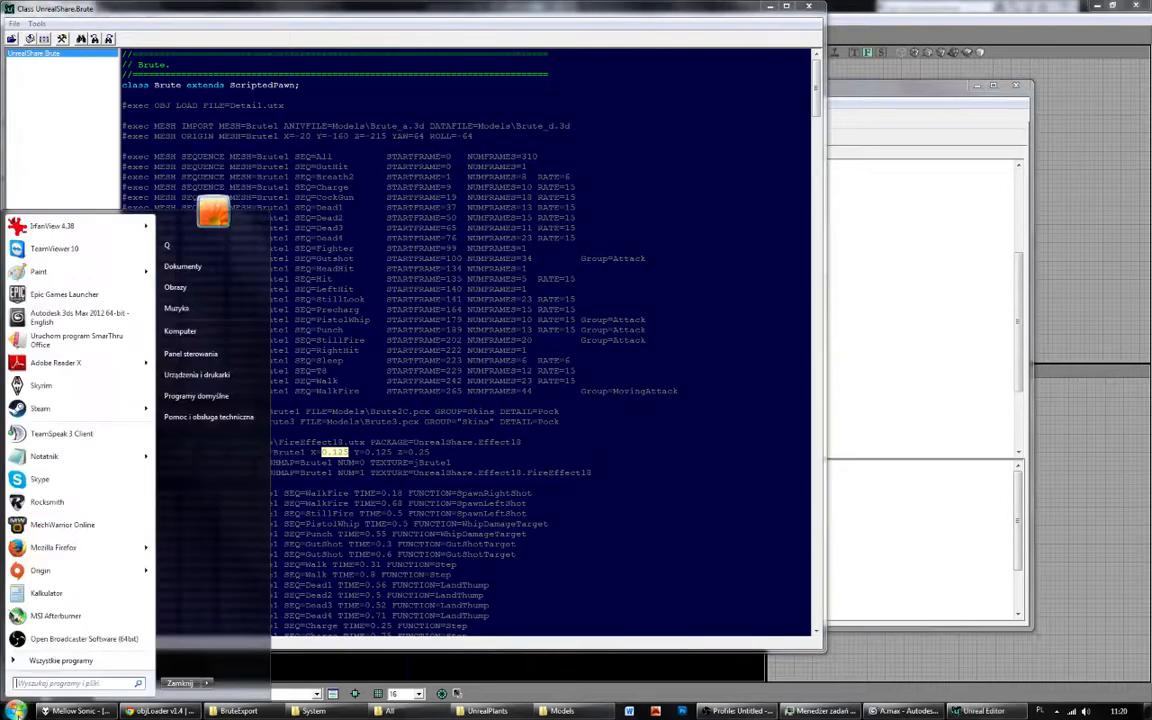
{"action": "left_click", "coordinate": [47, 593]}
{"action": "left_click_drag", "start_coordinate": [277, 312], "coordinate": [520, 165]}
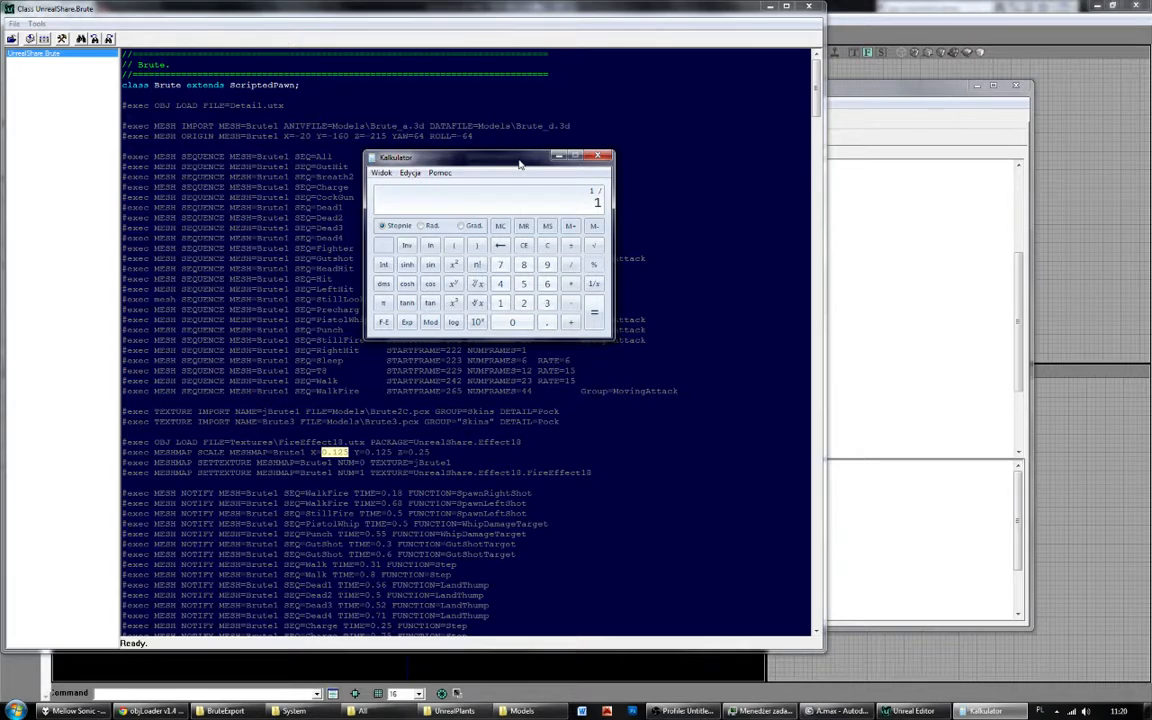
{"action": "type", "text": "0,125"}
{"action": "key", "text": "Return"}
{"action": "left_click", "coordinate": [601, 157]}
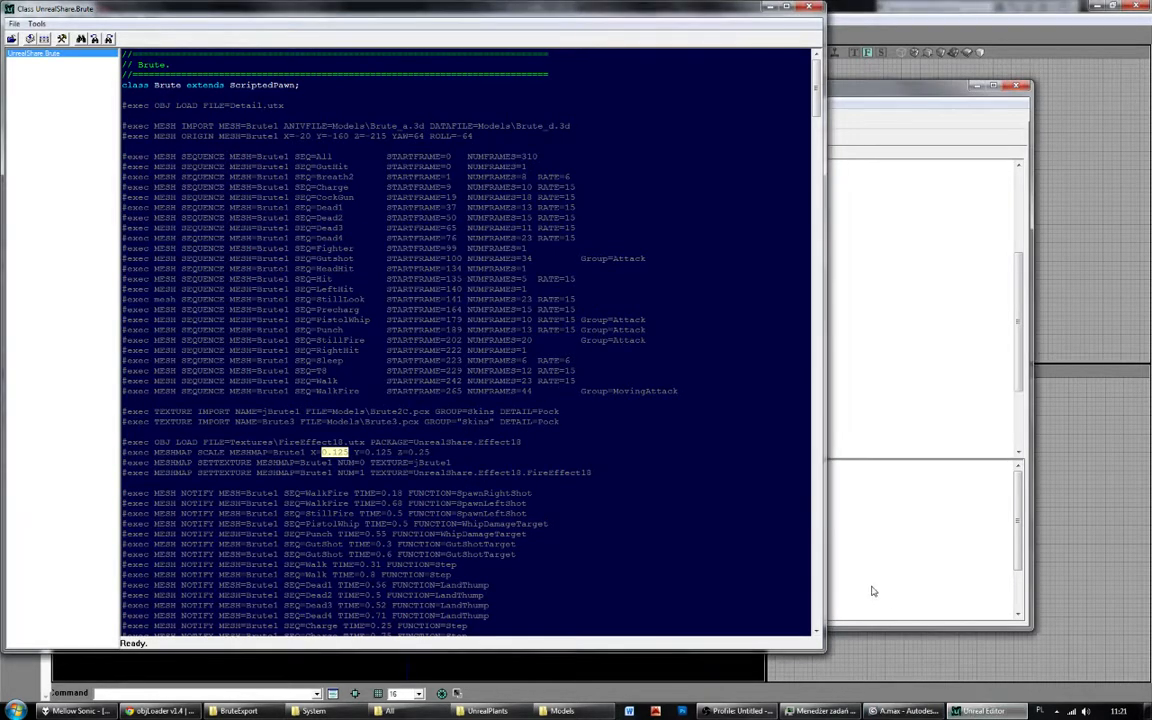
Switch to 3ds Max, select the brute and plant objects together in the Front view, and try scaling them up uniformly.
{"action": "left_click", "coordinate": [897, 711]}
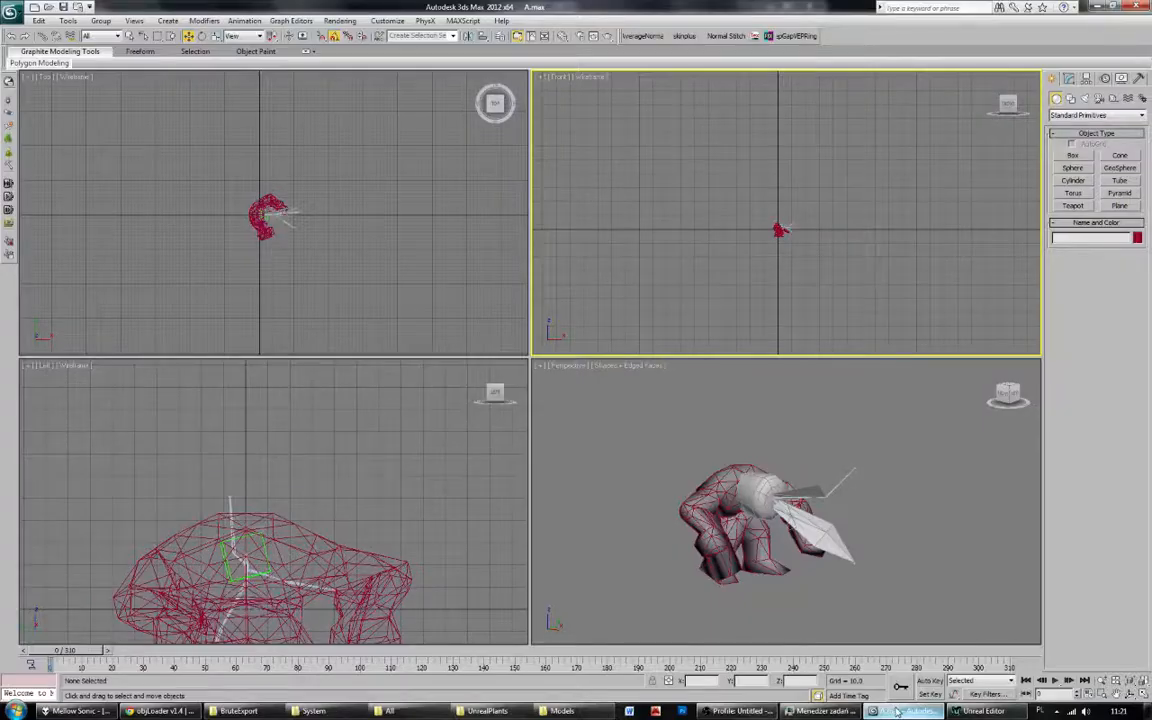
{"action": "left_click", "coordinate": [740, 496]}
{"action": "left_click", "coordinate": [778, 238]}
{"action": "scroll", "coordinate": [778, 238], "scroll_direction": "up", "scroll_amount": 5}
{"action": "middle_click_drag", "start_coordinate": [794, 301], "coordinate": [794, 185]}
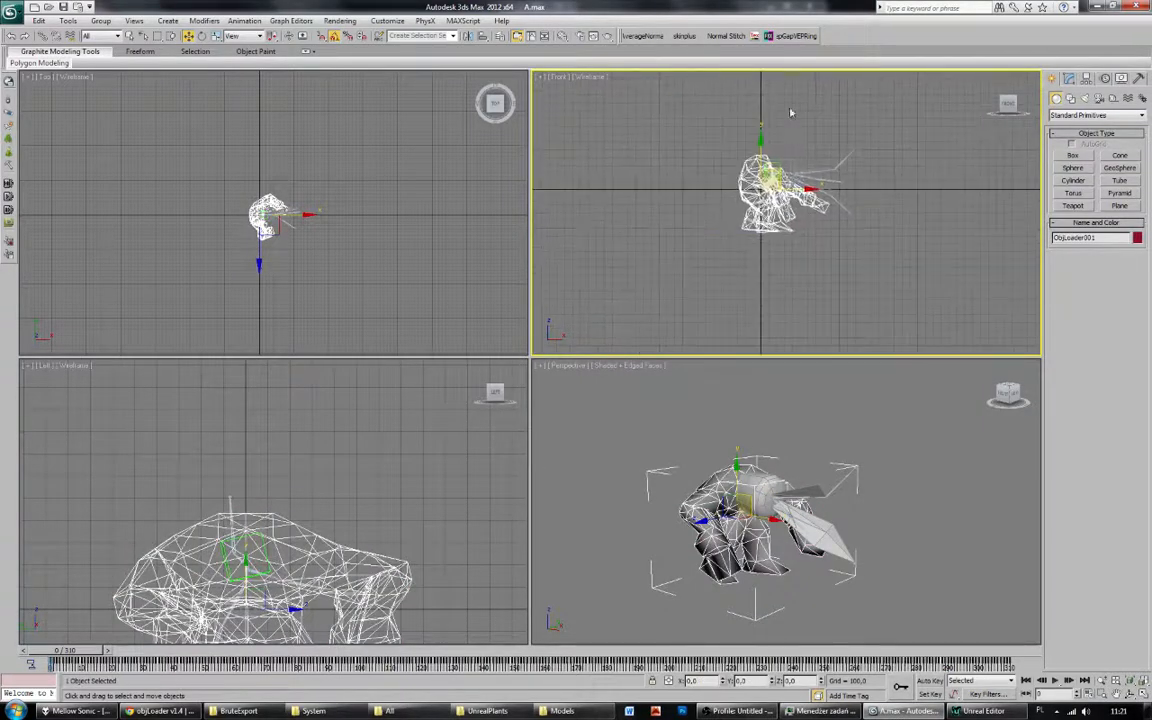
{"action": "left_click", "coordinate": [791, 114]}
{"action": "left_click_drag", "start_coordinate": [707, 134], "coordinate": [878, 264]}
{"action": "left_click", "coordinate": [216, 36]}
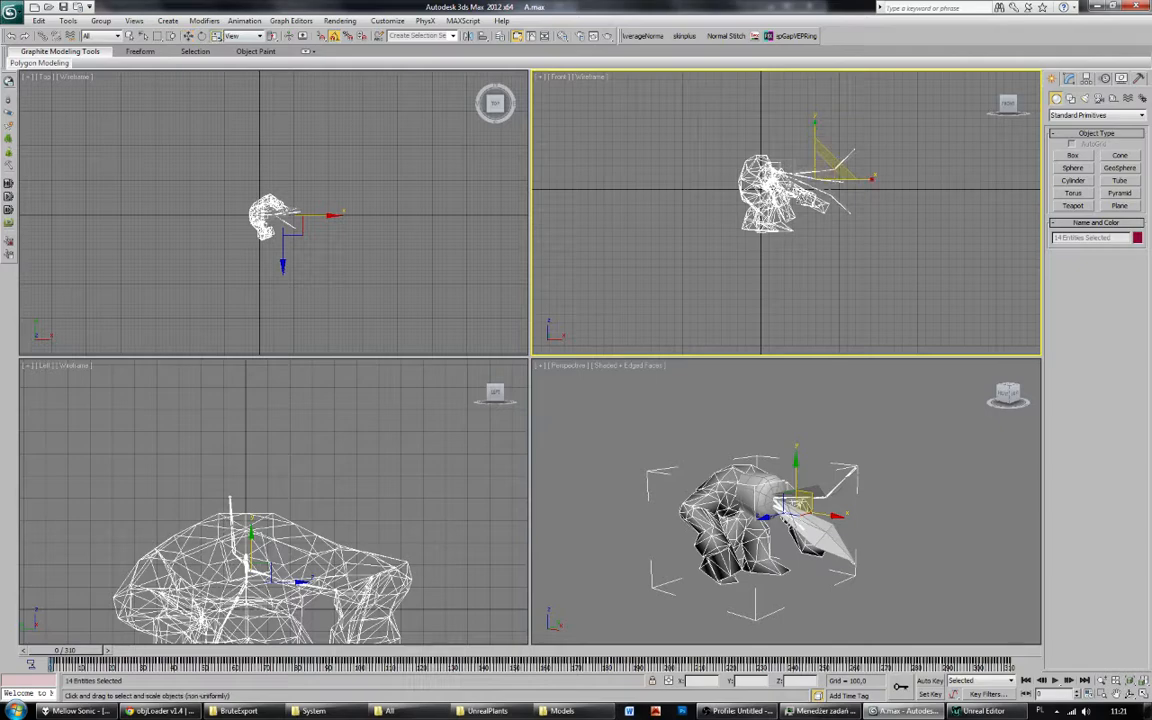
{"action": "left_click_drag", "start_coordinate": [824, 170], "coordinate": [824, 132]}
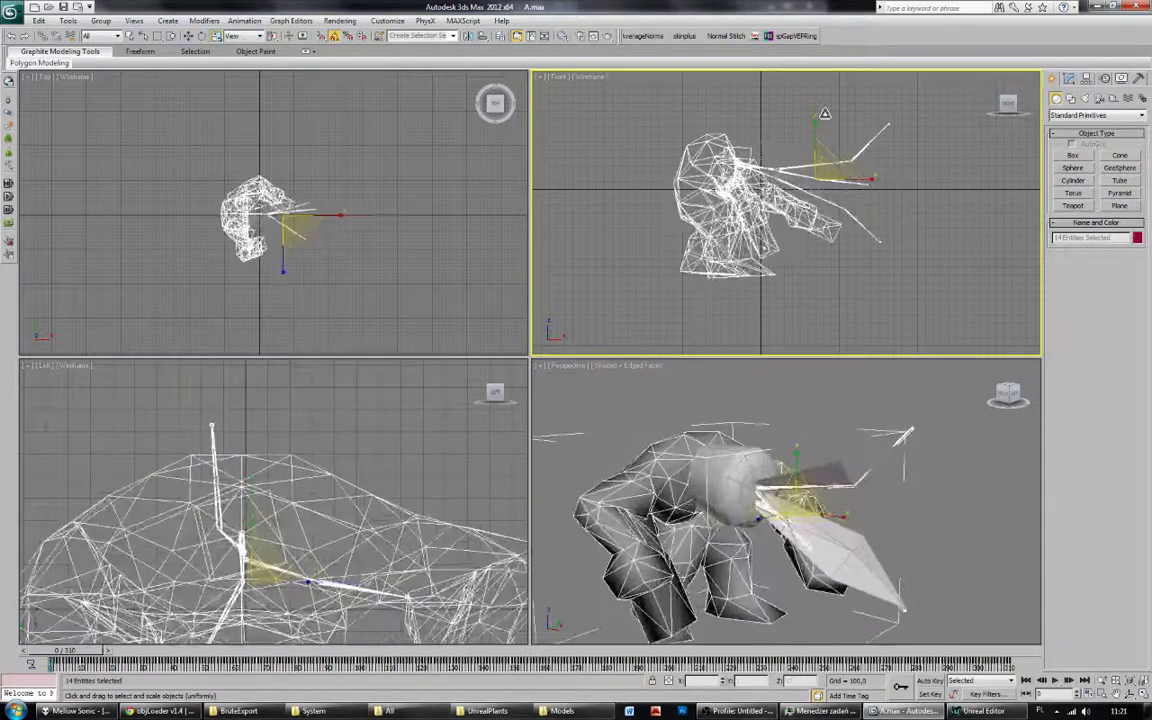
{"action": "mouse_move", "coordinate": [61, 655]}
{"action": "left_mouse_down"}
{"action": "mouse_move", "coordinate": [89, 651]}
{"action": "mouse_move", "coordinate": [62, 651]}
{"action": "left_mouse_up"}
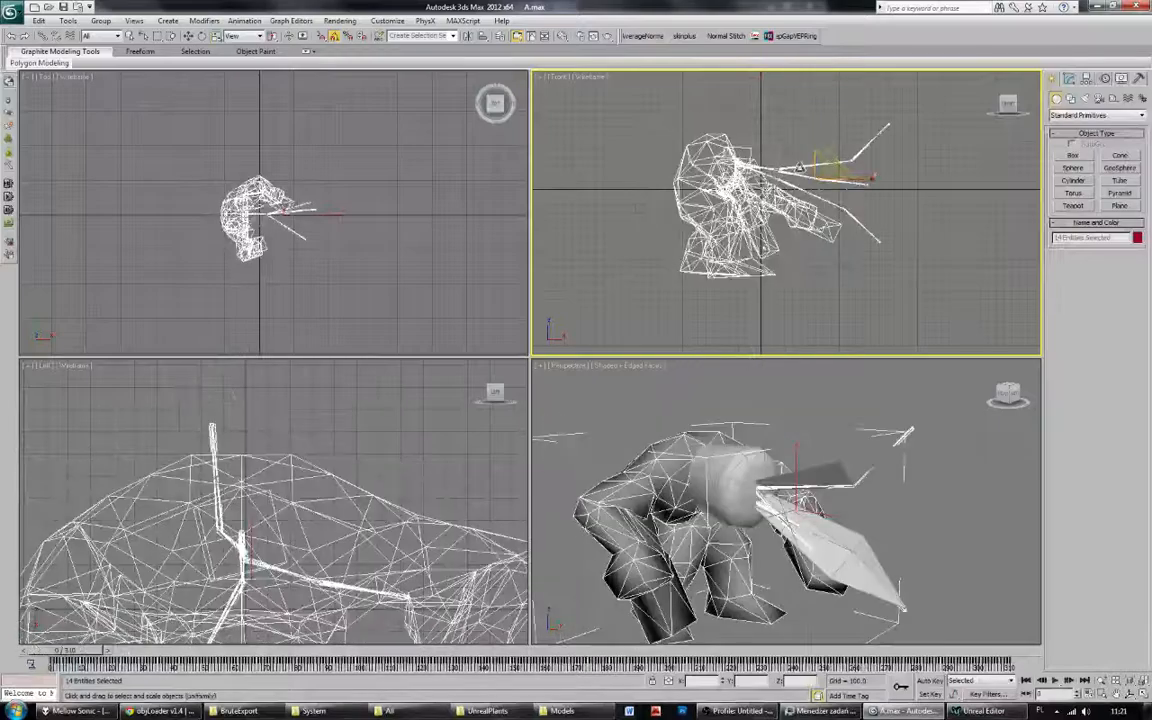
Try stretching the selected model vertically, undo both scale operations and clear the selection.
{"action": "left_click_drag", "start_coordinate": [816, 127], "coordinate": [815, 108]}
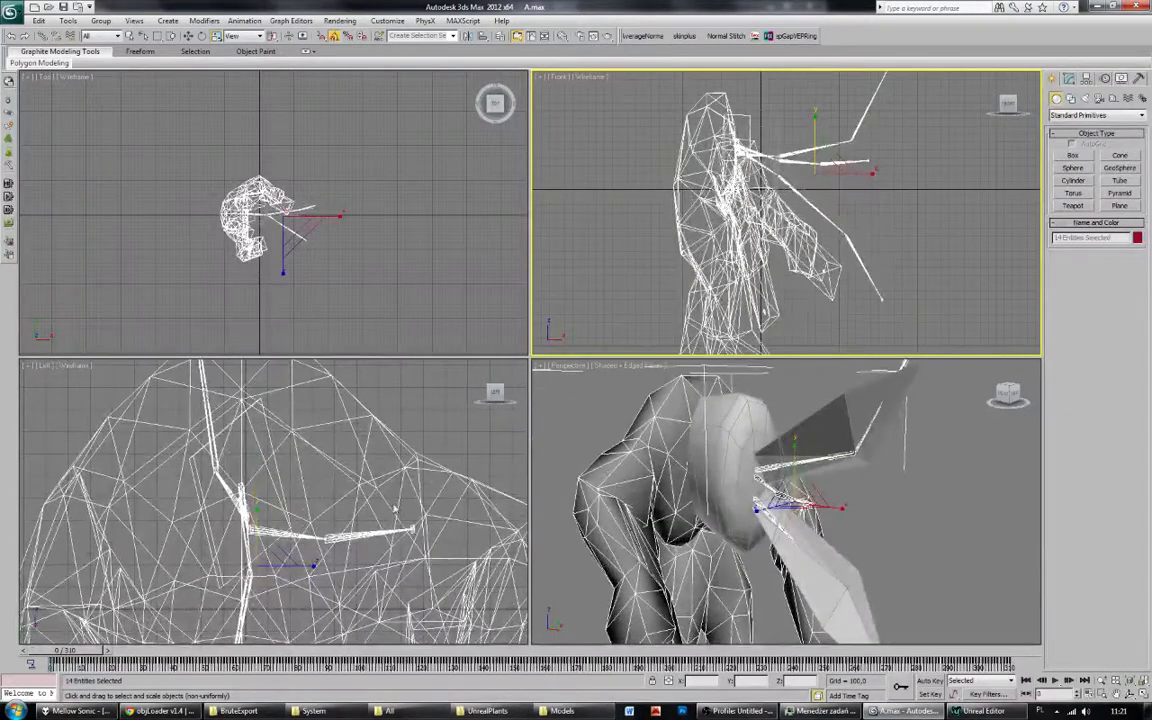
{"action": "left_click_drag", "start_coordinate": [98, 649], "coordinate": [62, 650]}
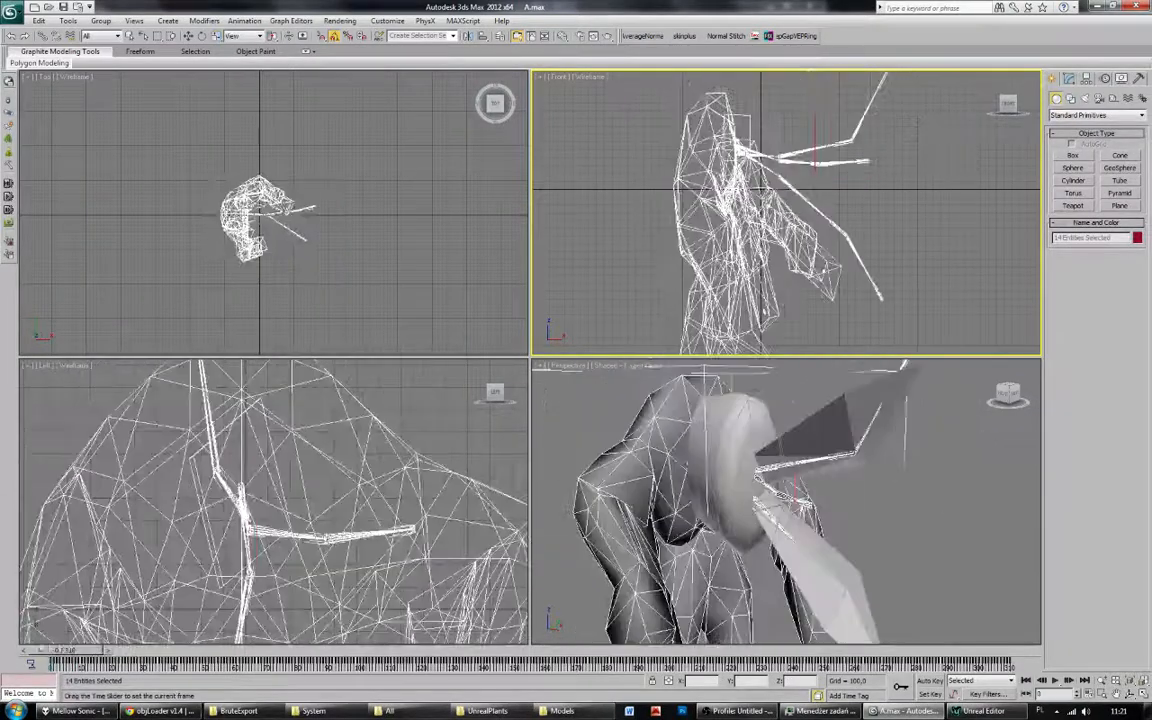
{"action": "key", "text": "ctrl+z"}
{"action": "key", "text": "ctrl+z"}
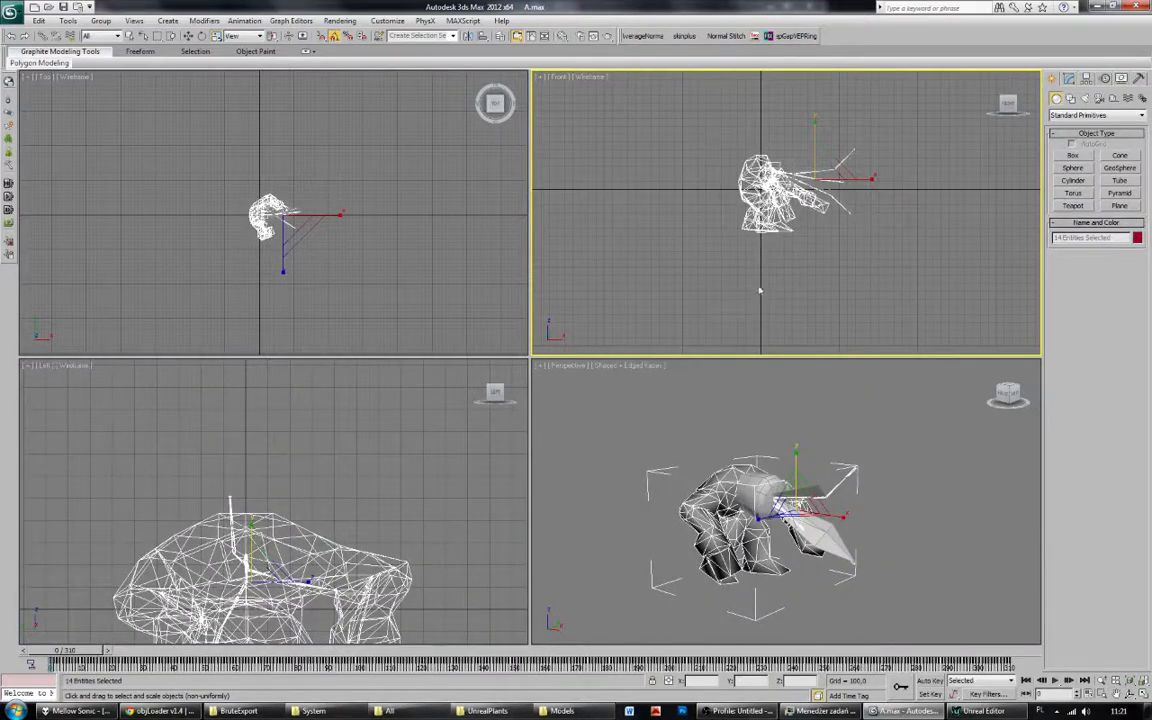
{"action": "left_click", "coordinate": [760, 291]}
Set the ActorX Vertex Export fixed scale to 8, the output to K:\ and the mesh file name to CarrotBrute.
{"action": "left_click", "coordinate": [1140, 78]}
{"action": "scroll", "coordinate": [1100, 400], "scroll_direction": "down", "scroll_amount": 10}
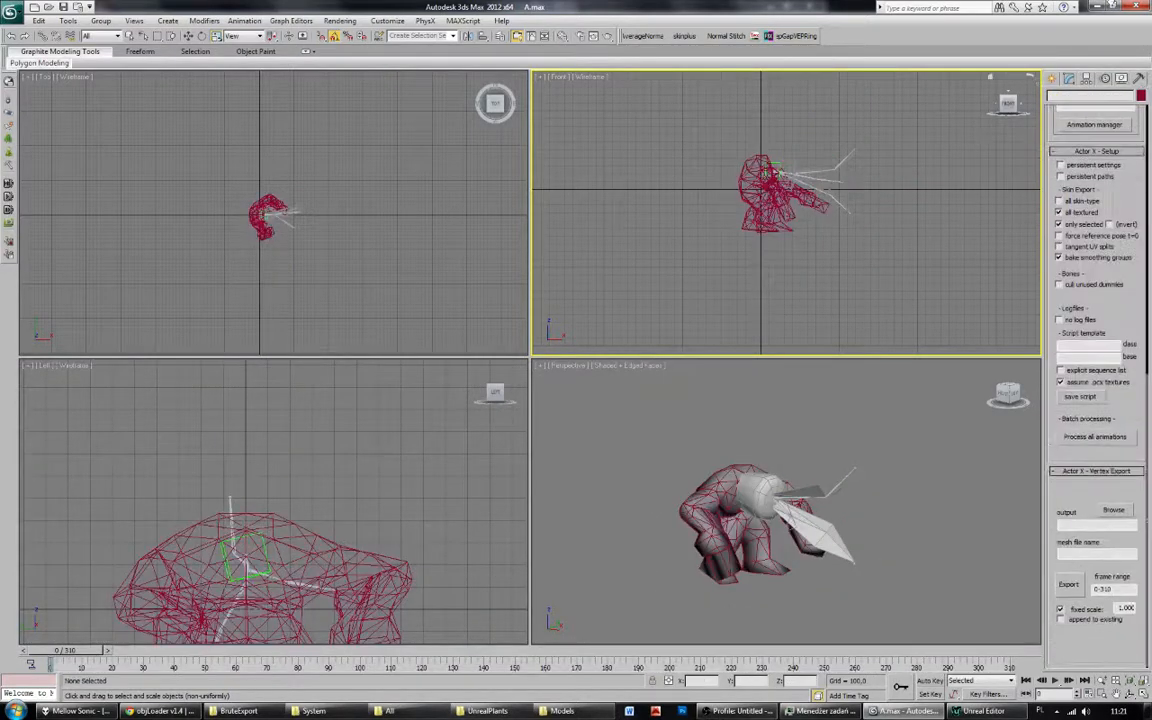
{"action": "double_click", "coordinate": [1128, 607]}
{"action": "key", "text": "BackSpace"}
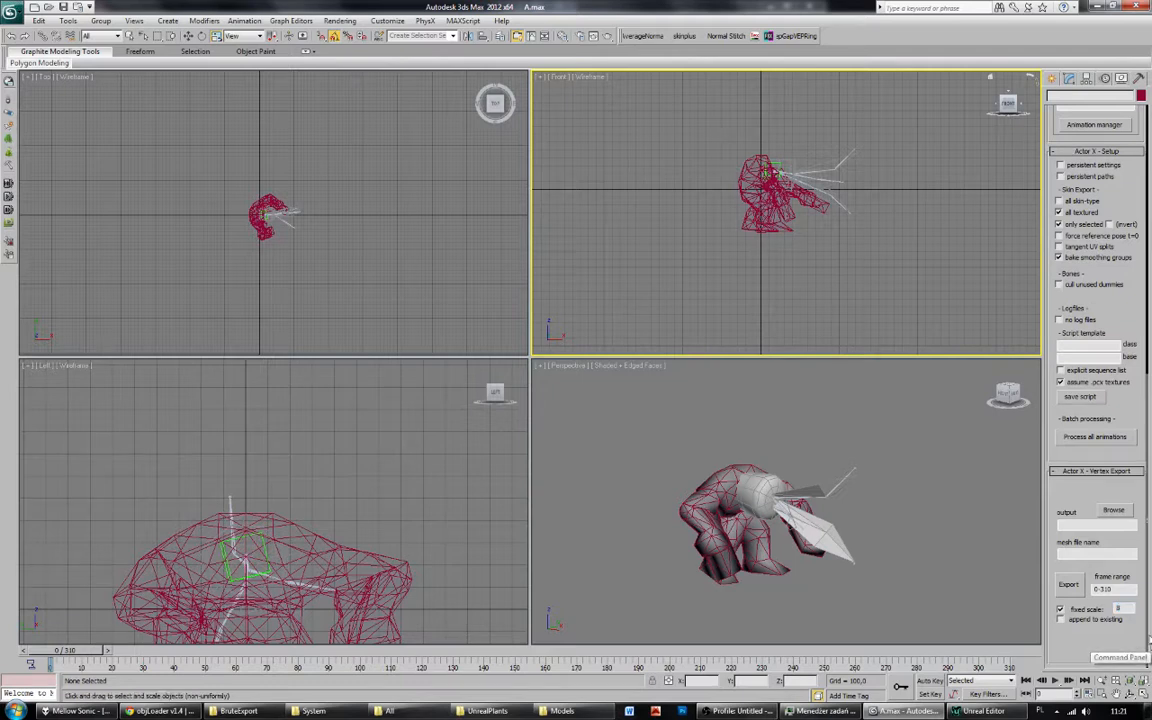
{"action": "left_click", "coordinate": [1080, 526]}
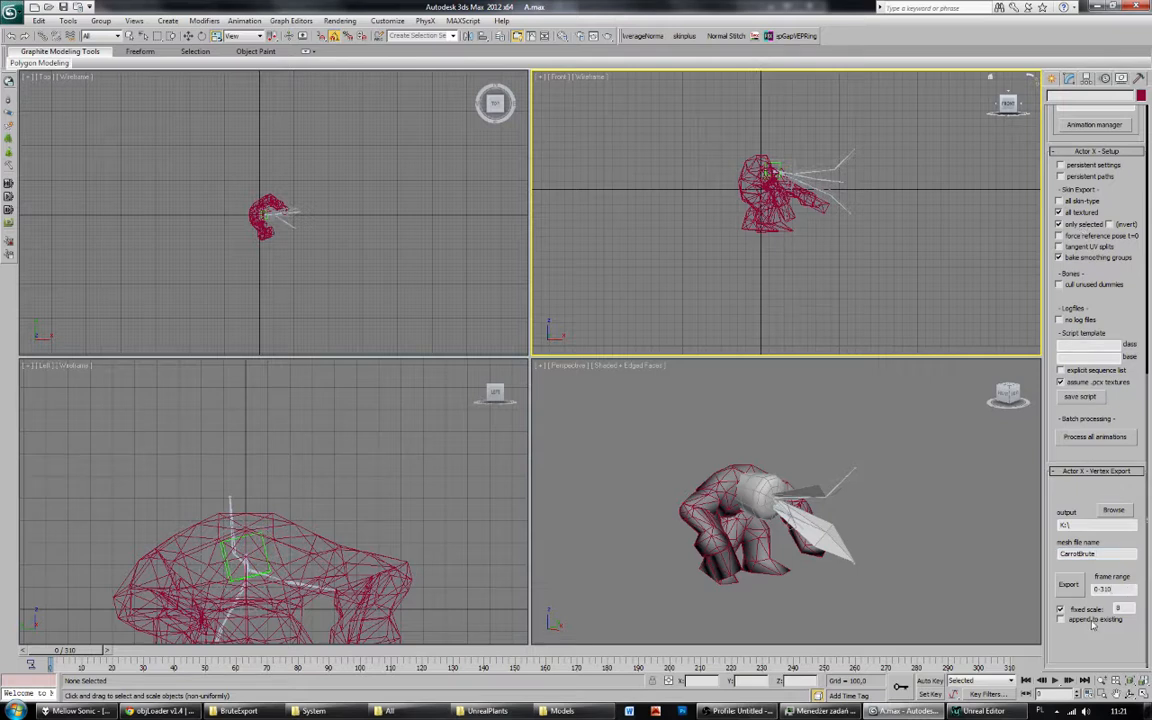
Select all objects and export the CarrotBrute vertex animation, repeating the export with the frame range 0-309.
{"action": "left_click", "coordinate": [1066, 584]}
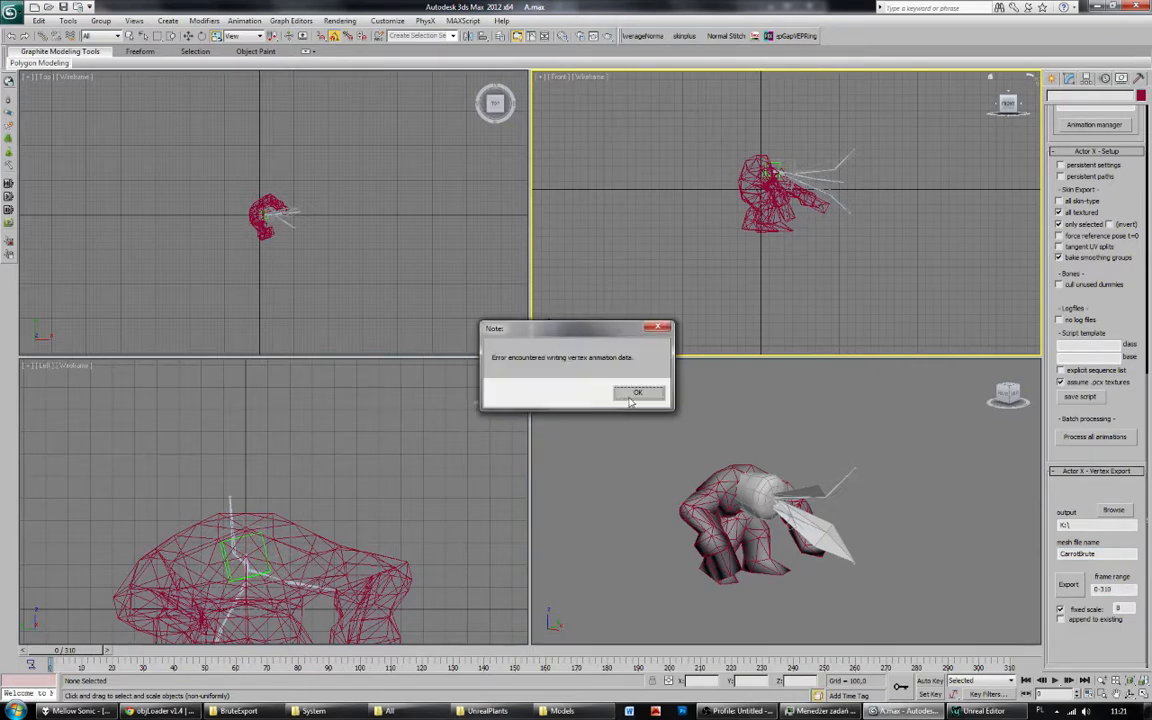
{"action": "left_click", "coordinate": [635, 394]}
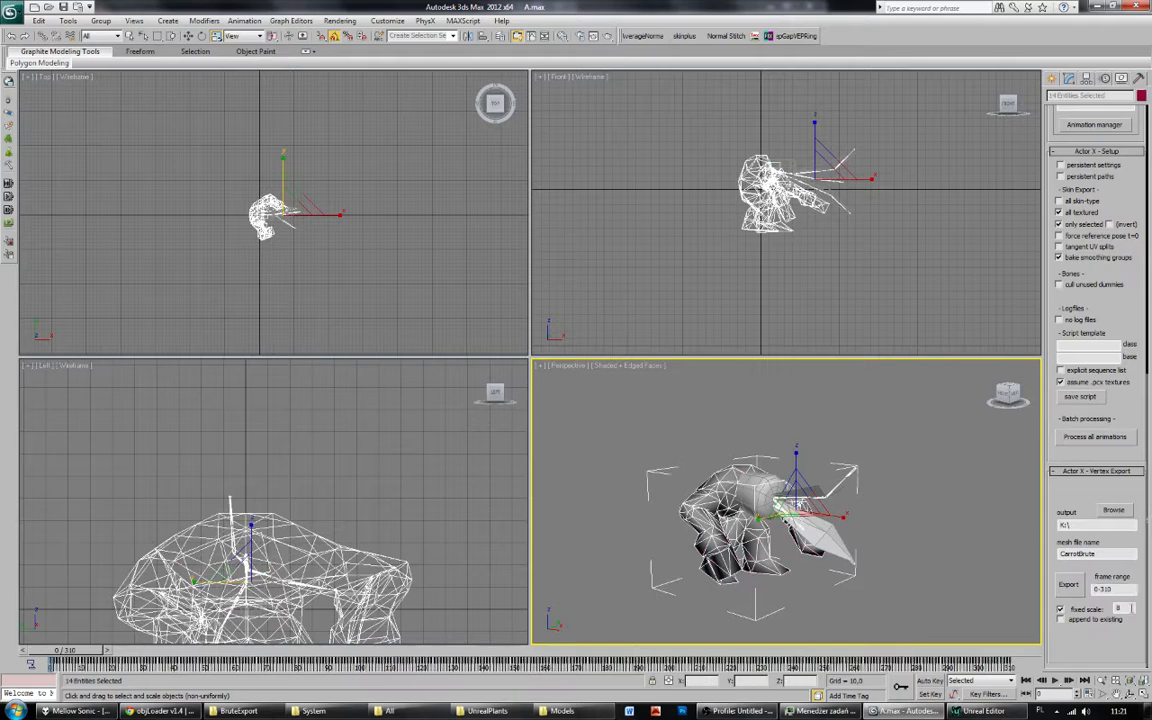
{"action": "left_click", "coordinate": [1068, 585]}
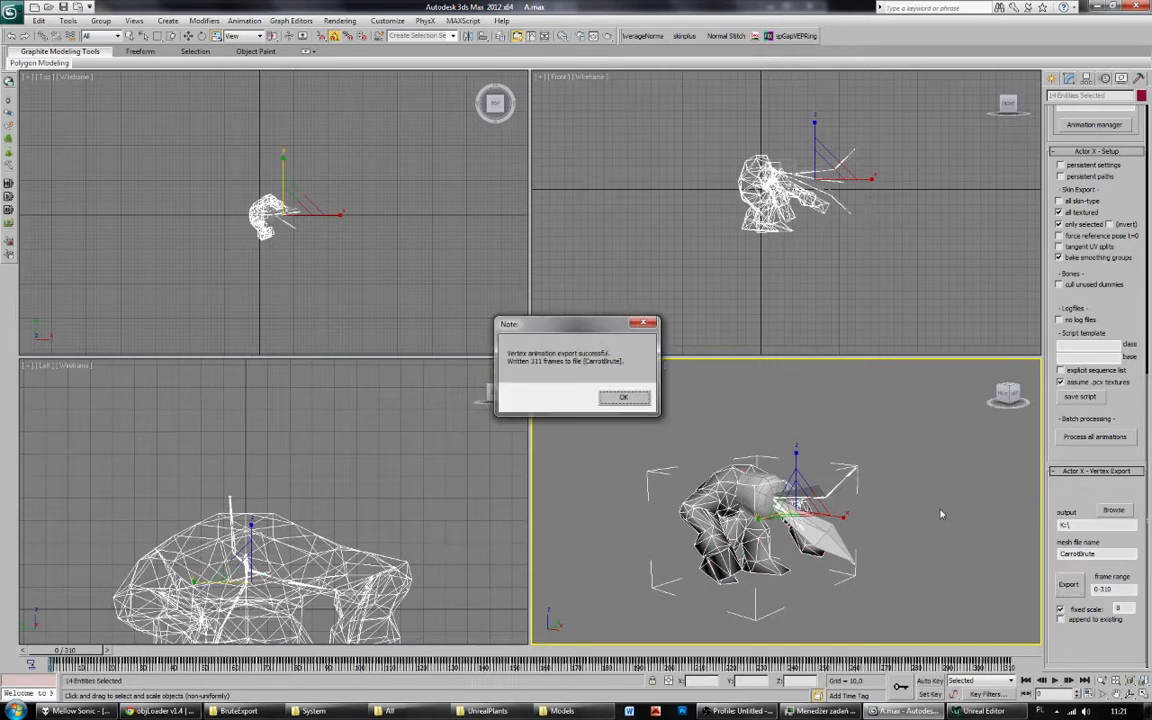
{"action": "left_click", "coordinate": [644, 400]}
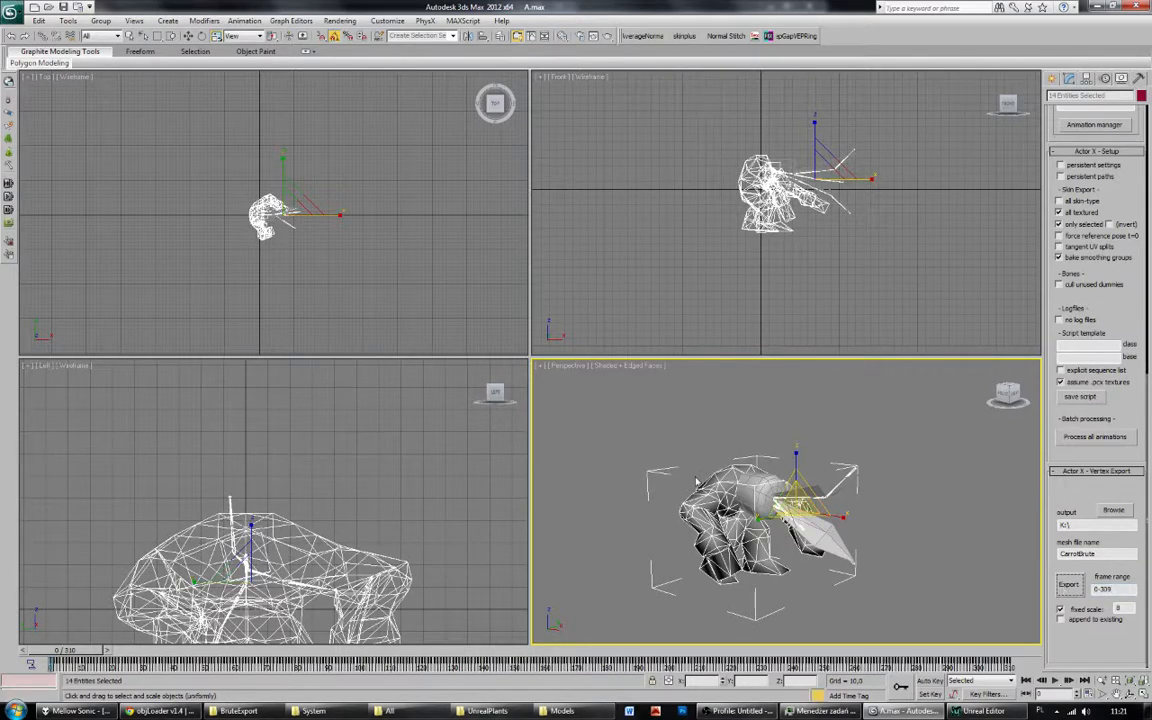
{"action": "left_click", "coordinate": [1068, 585]}
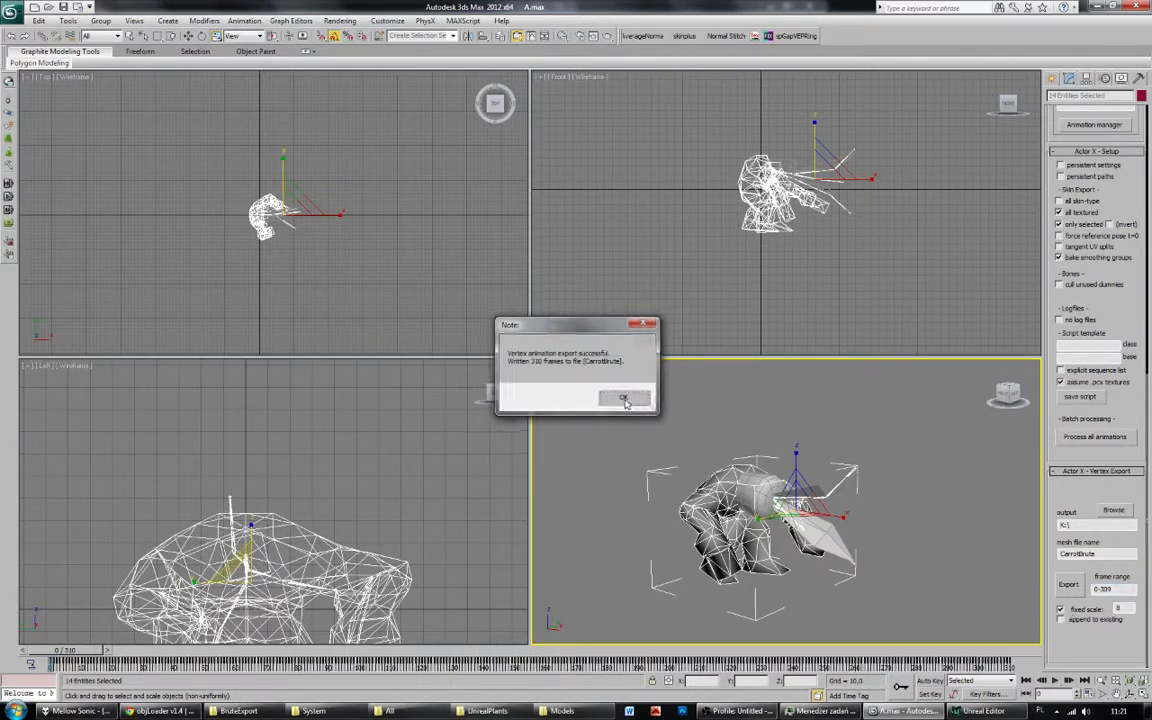
{"action": "left_click", "coordinate": [624, 399]}
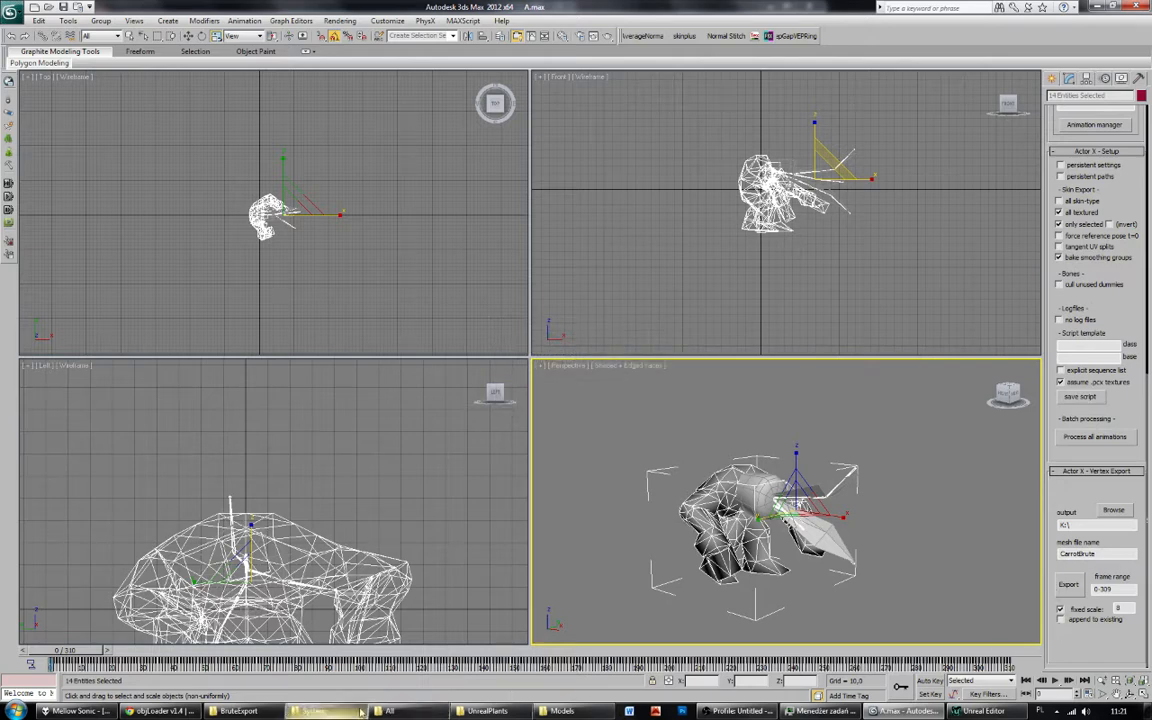
Switch to File Explorer and close the UnrealPlants and All folder windows.
{"action": "left_click", "coordinate": [560, 711]}
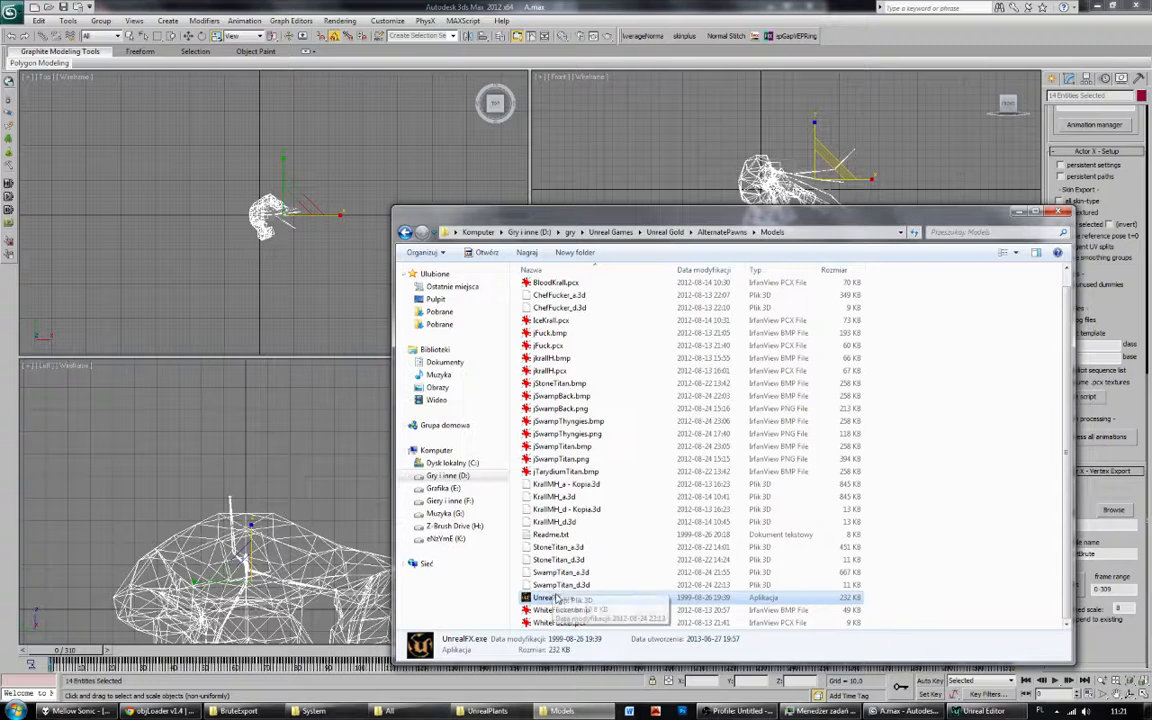
{"action": "left_click", "coordinate": [490, 711]}
{"action": "right_click", "coordinate": [493, 713]}
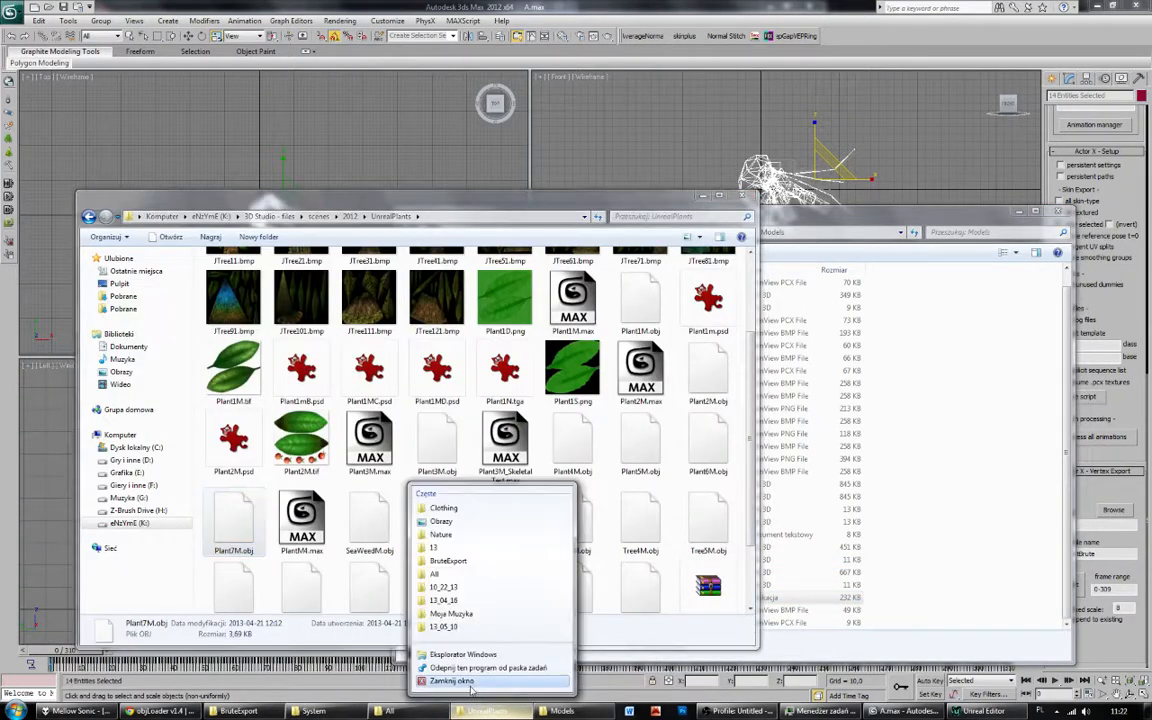
{"action": "left_click", "coordinate": [462, 680]}
{"action": "left_click", "coordinate": [428, 712]}
{"action": "right_click", "coordinate": [428, 712]}
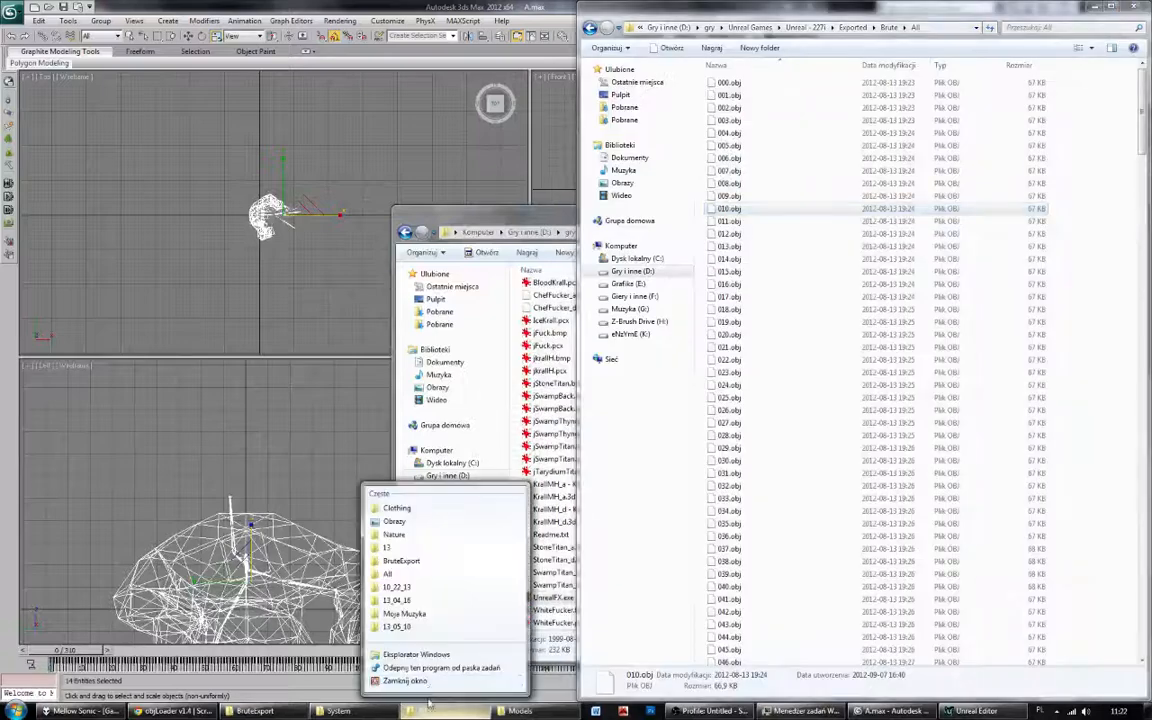
{"action": "left_click", "coordinate": [445, 638]}
Move CarrotBrute_a.3d and CarrotBrute_d.3d from drive K: into the BruteExport folder.
{"action": "left_click", "coordinate": [280, 711]}
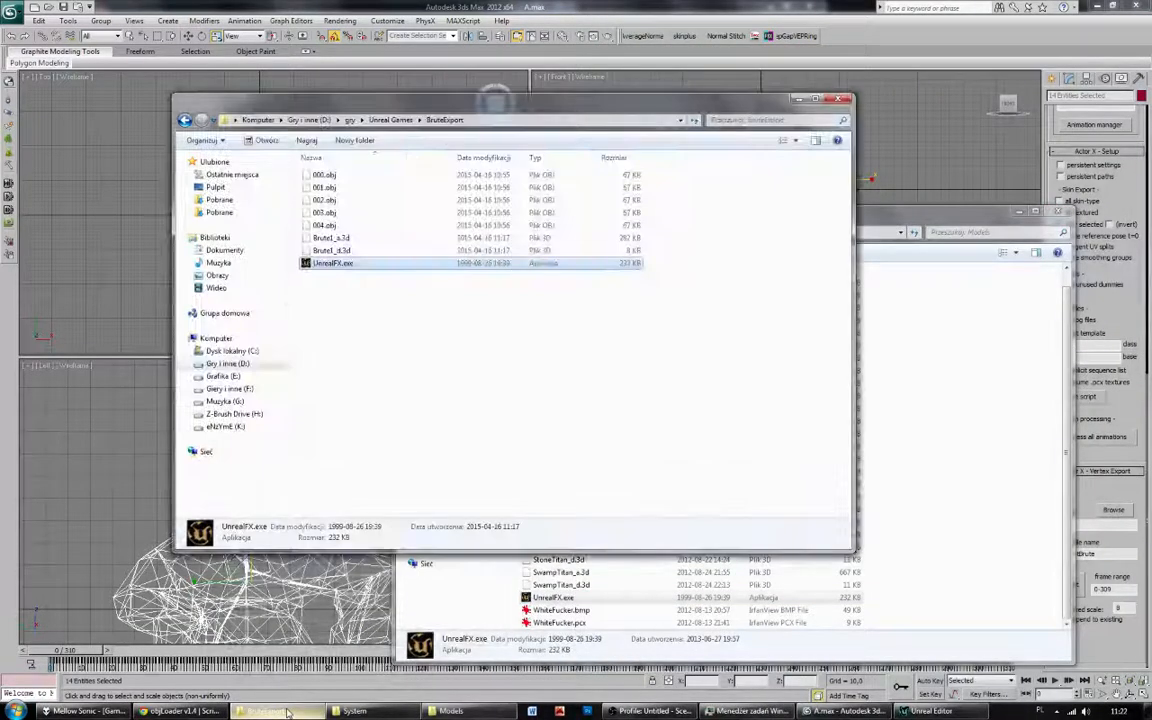
{"action": "left_click", "coordinate": [900, 527]}
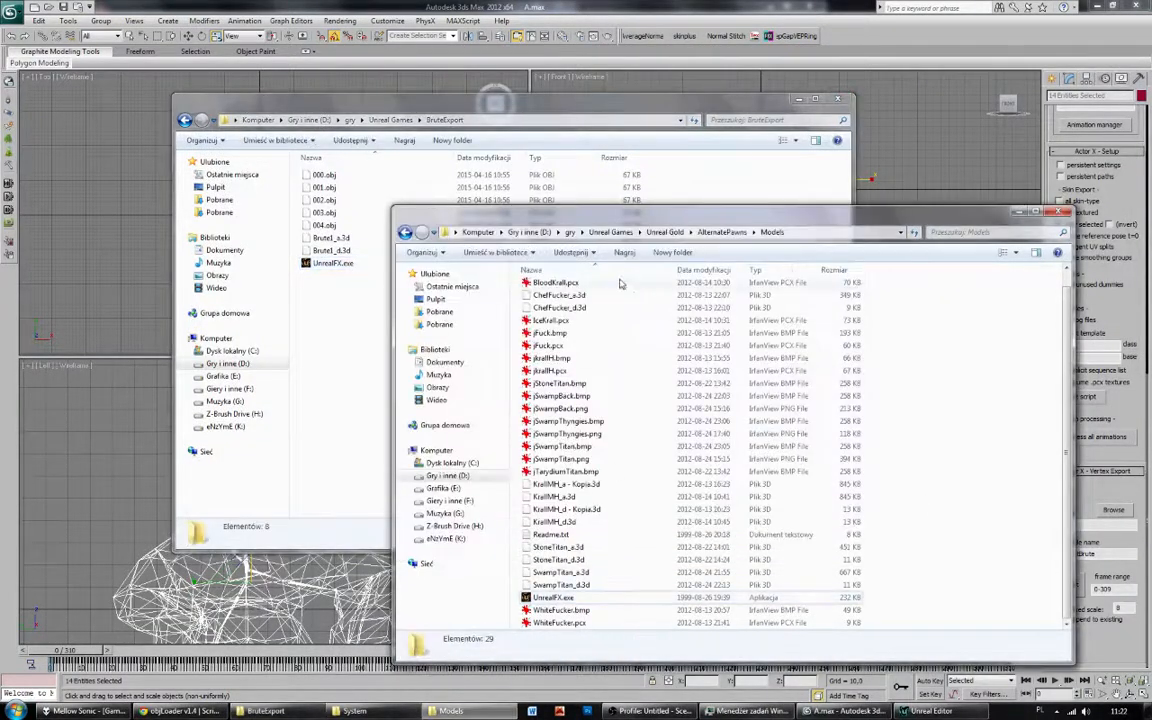
{"action": "left_click", "coordinate": [446, 538]}
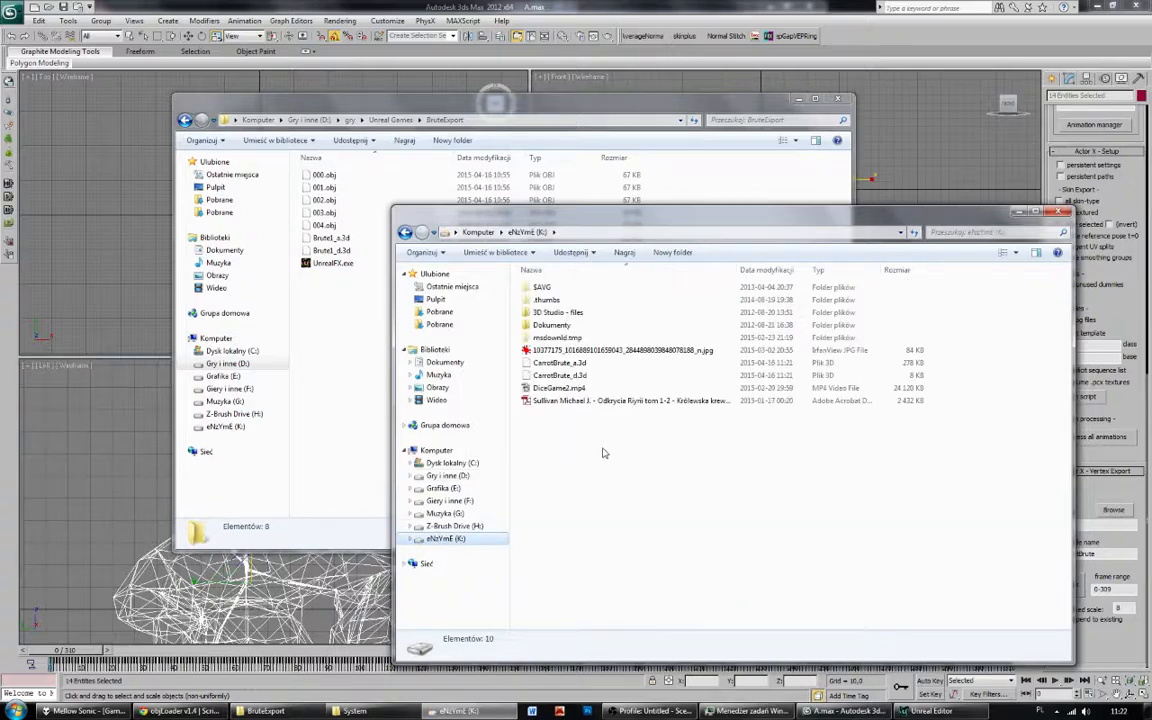
{"action": "left_click", "coordinate": [582, 375]}
{"action": "left_click", "coordinate": [586, 363], "text": "ctrl"}
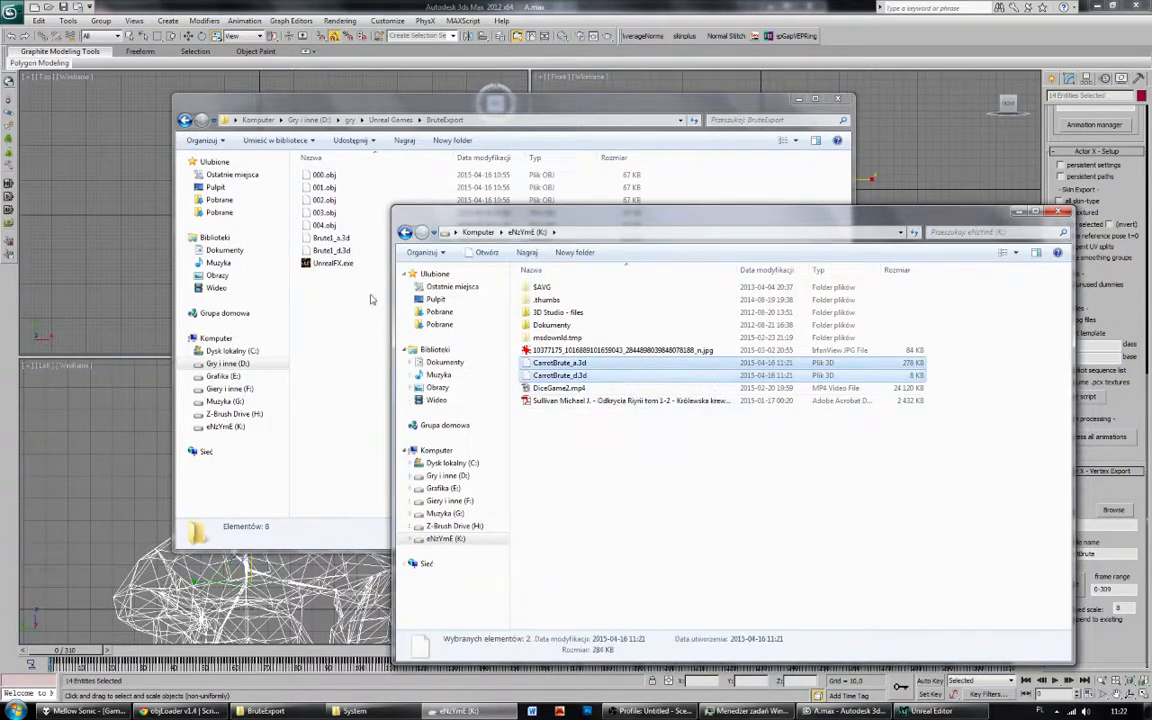
{"action": "left_click", "coordinate": [364, 325]}
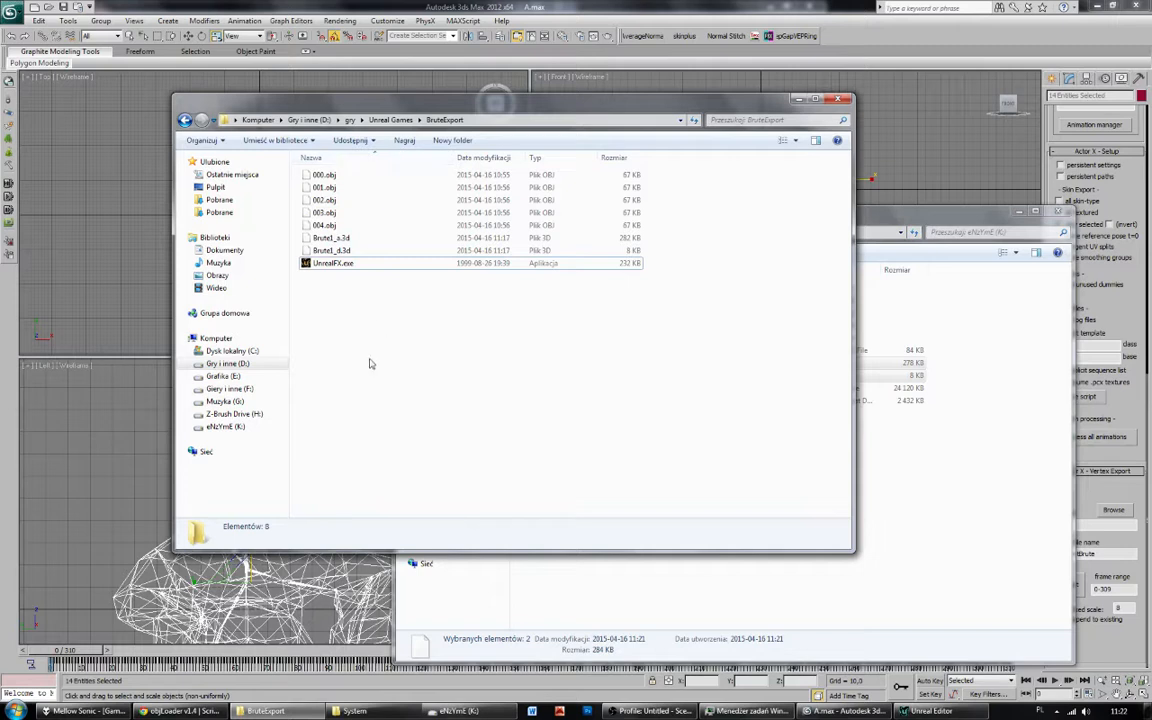
{"action": "key", "text": "ctrl+v"}
Create a folder named Classes inside BruteExport.
{"action": "right_click", "coordinate": [338, 367]}
{"action": "mouse_move", "coordinate": [420, 511]}
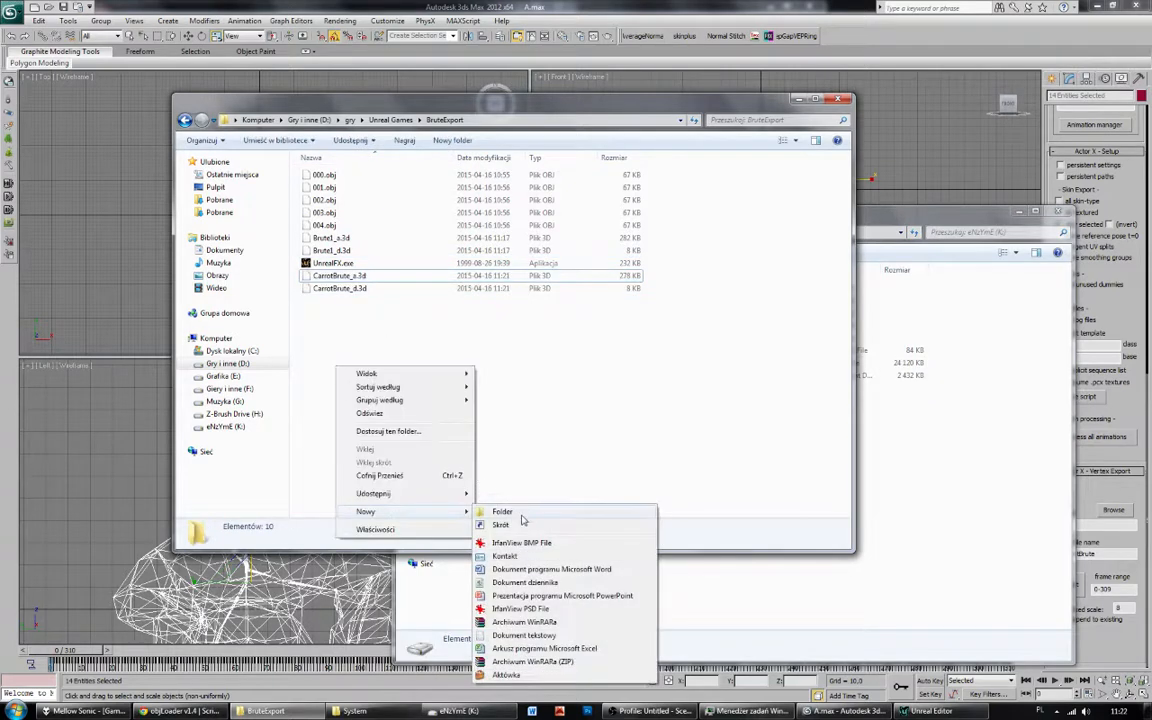
{"action": "left_click", "coordinate": [505, 515]}
{"action": "type", "text": "Classes"}
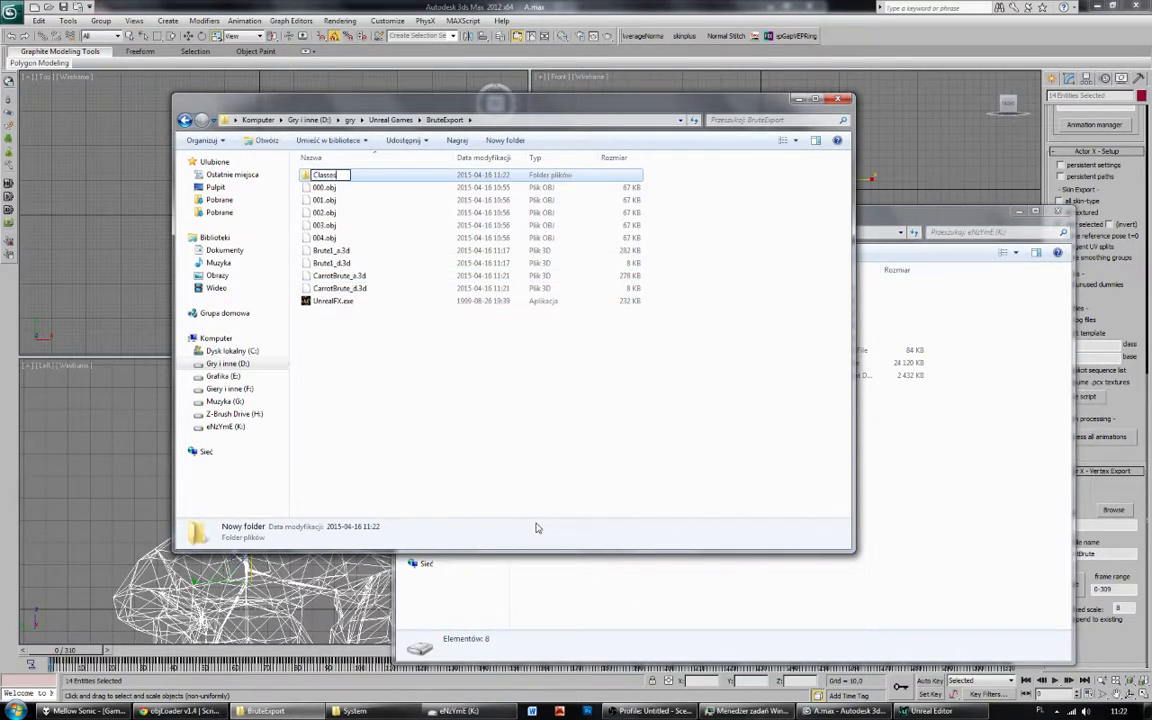
{"action": "key", "text": "Return"}
Create a folder named Models inside BruteExport.
{"action": "right_click", "coordinate": [464, 461]}
{"action": "mouse_move", "coordinate": [494, 605]}
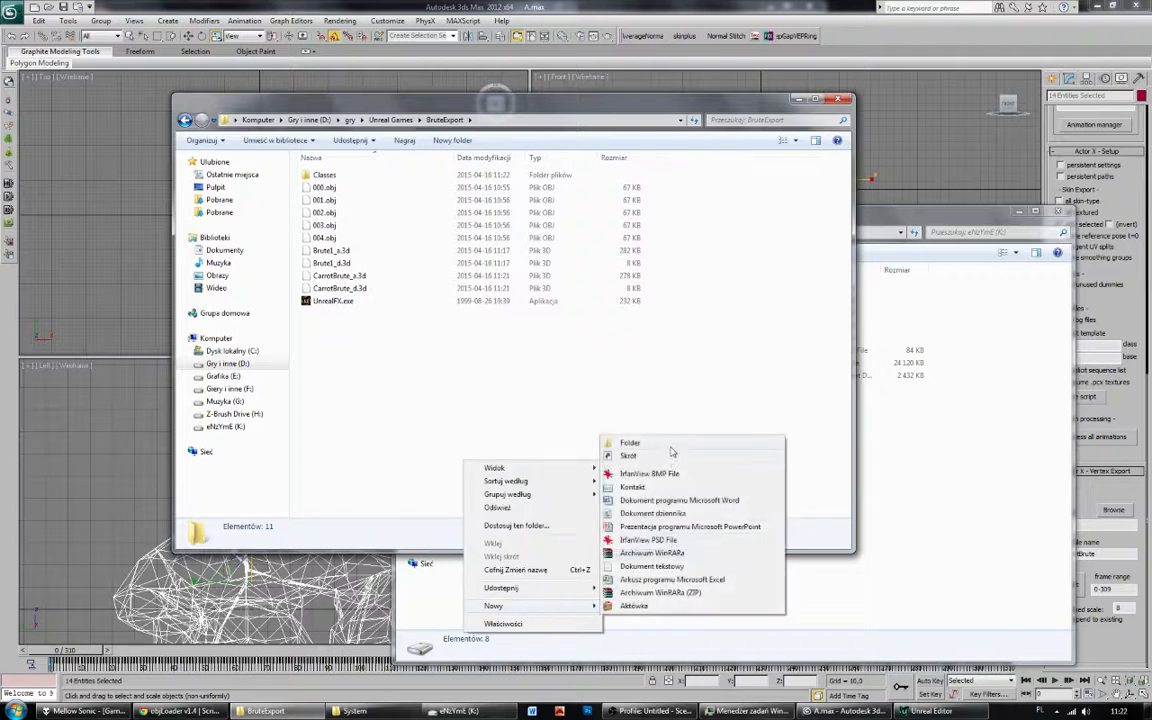
{"action": "left_click", "coordinate": [608, 440]}
{"action": "type", "text": "Models"}
{"action": "key", "text": "Return"}
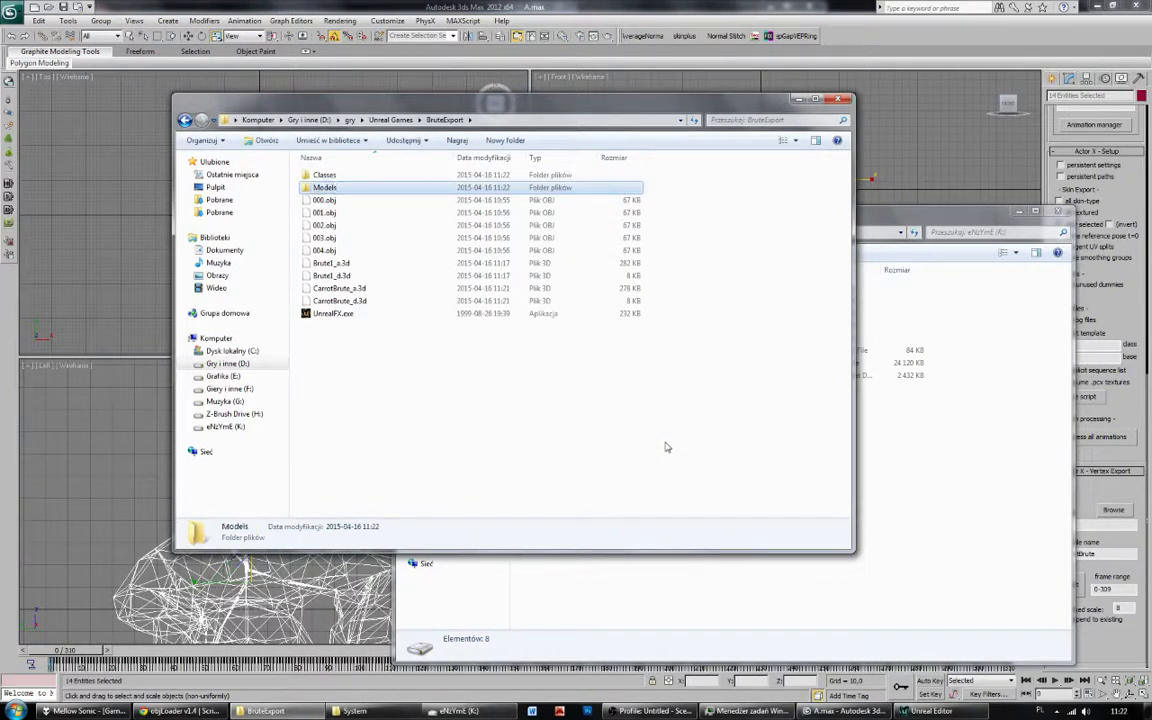
Move CarrotBrute_a.3d, CarrotBrute_d.3d and UnrealFX.exe into the Models folder.
{"action": "left_click", "coordinate": [372, 313]}
{"action": "left_click", "coordinate": [358, 290], "text": "shift"}
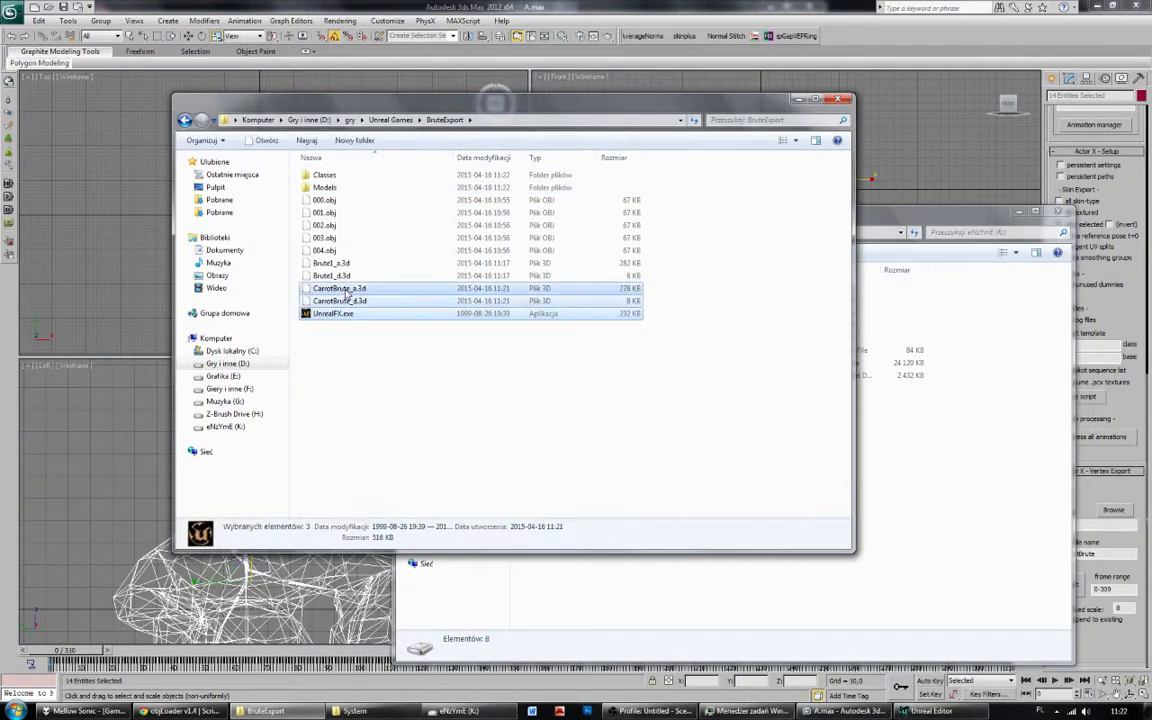
{"action": "left_click_drag", "start_coordinate": [358, 290], "coordinate": [336, 177]}
Delete the remaining OBJ and Brute1 .3d files from BruteExport, keeping only the Classes and Models folders.
{"action": "left_click", "coordinate": [336, 177]}
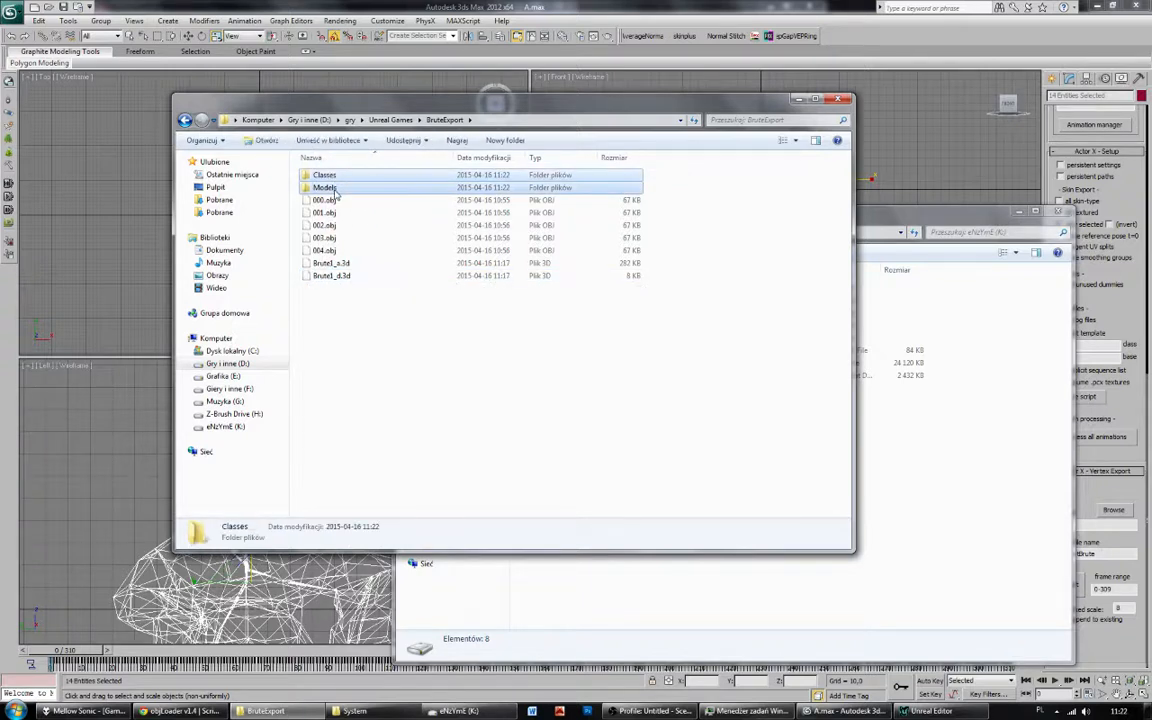
{"action": "left_click", "coordinate": [336, 190], "text": "shift"}
{"action": "left_click_drag", "start_coordinate": [345, 198], "coordinate": [305, 290]}
{"action": "key", "text": "Delete"}
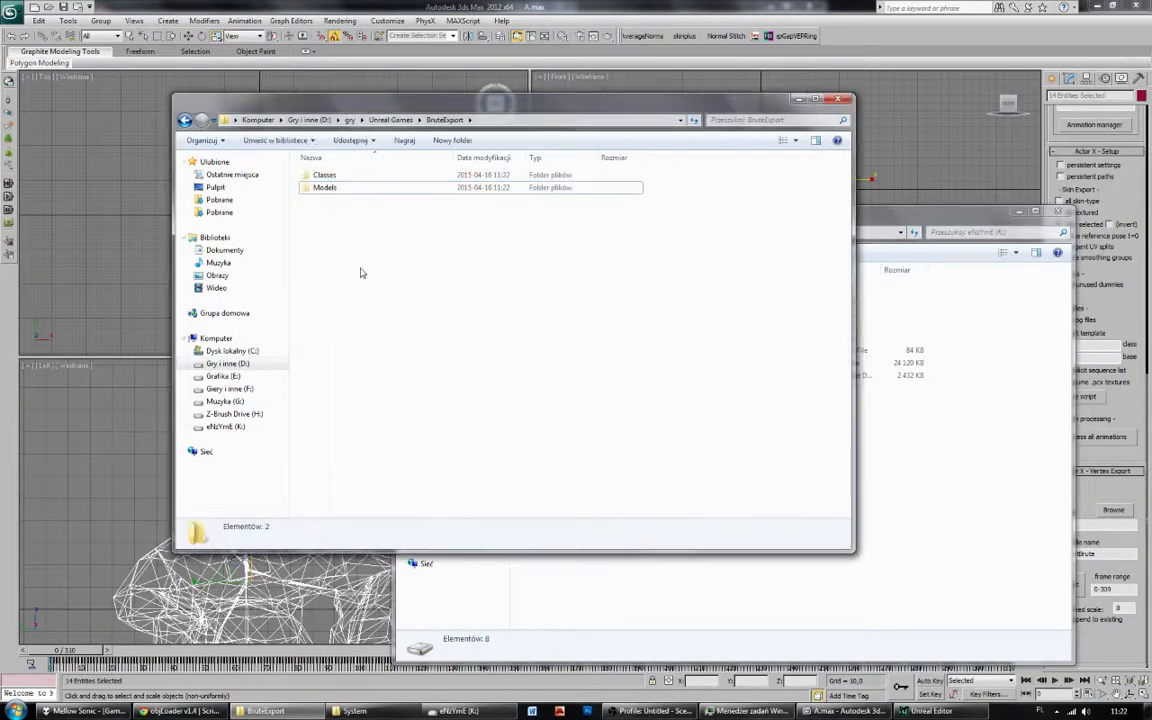
{"action": "left_click", "coordinate": [226, 426]}
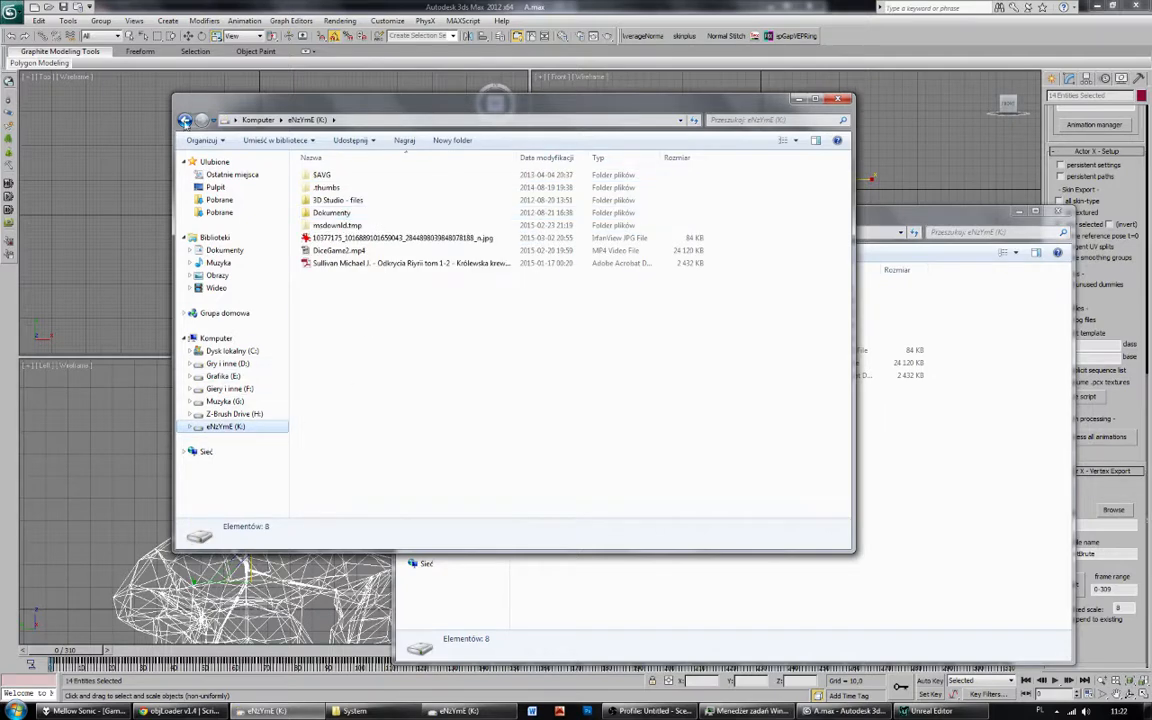
{"action": "left_click", "coordinate": [185, 120]}
{"action": "left_click", "coordinate": [185, 120]}
{"action": "left_click", "coordinate": [200, 120]}
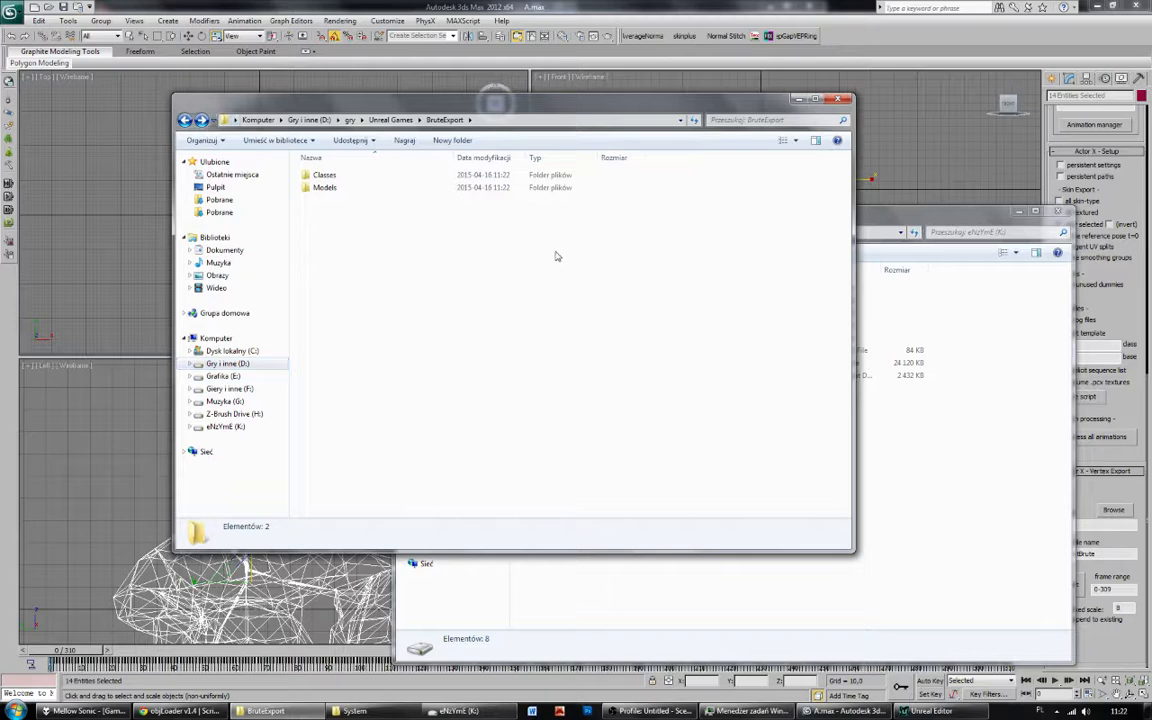
Create a CarrotBrute folder inside Unreal Gold and move the Classes and Models folders into it.
{"action": "left_click", "coordinate": [391, 120]}
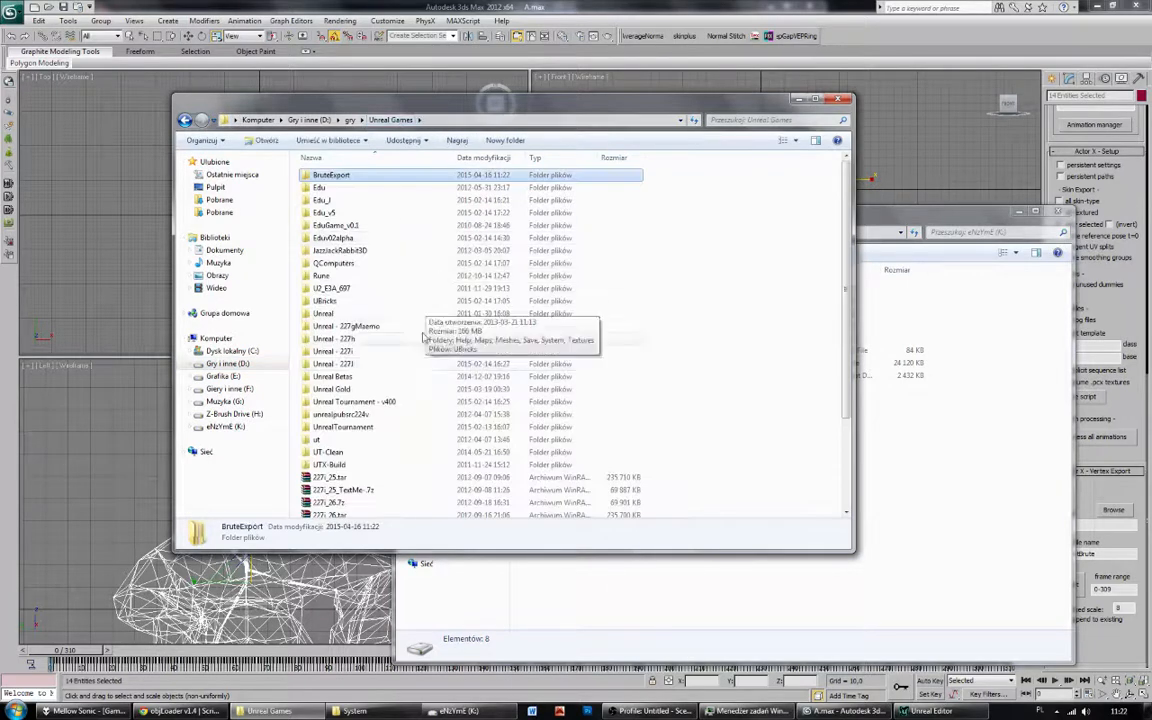
{"action": "double_click", "coordinate": [373, 389]}
{"action": "key", "text": "ctrl+shift+n"}
{"action": "type", "text": "Ca"}
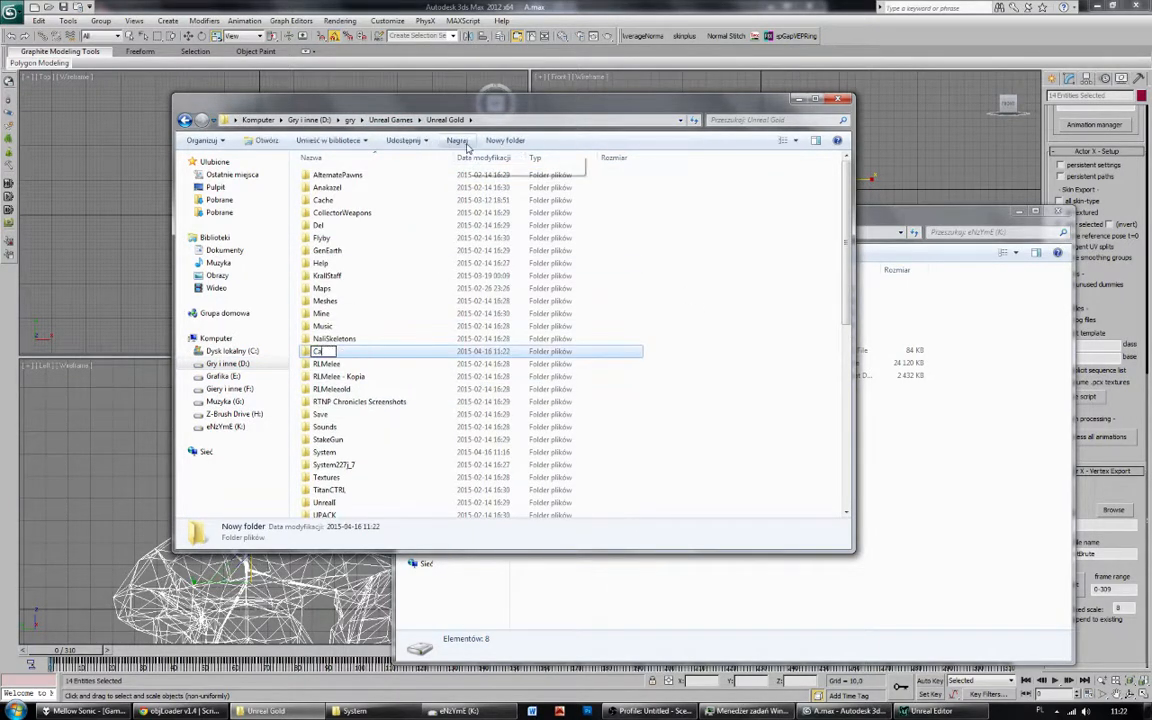
{"action": "type", "text": "rrotBrute"}
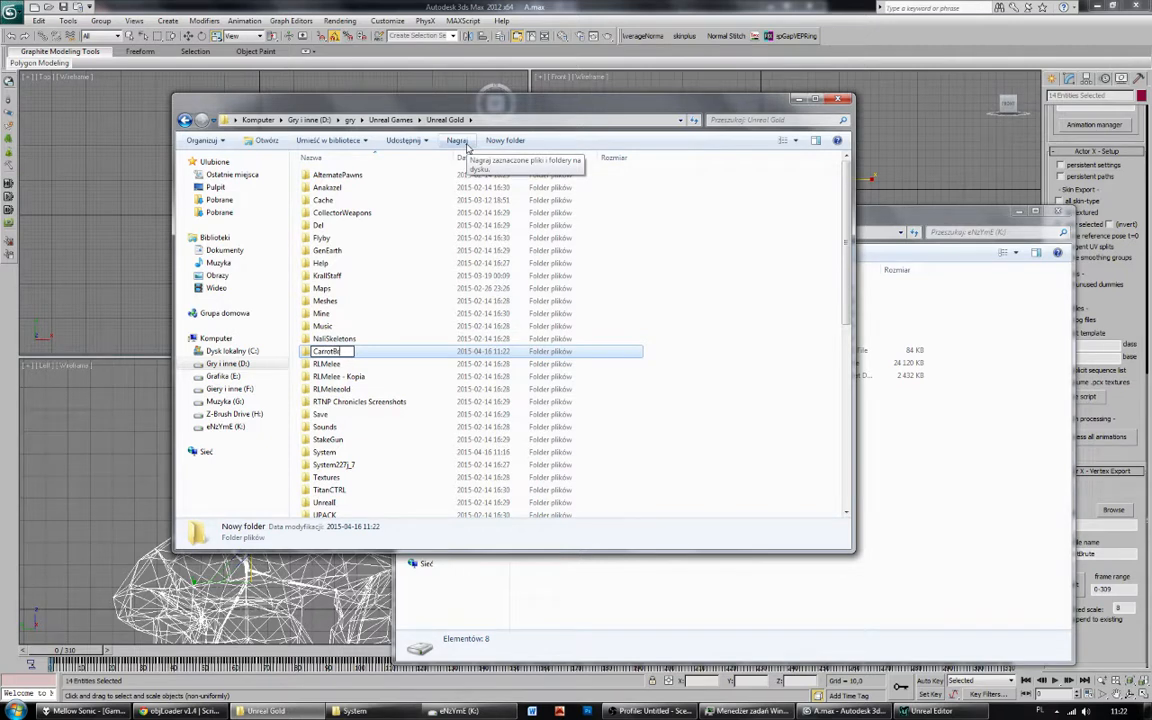
{"action": "key", "text": "Return"}
{"action": "key", "text": "Return"}
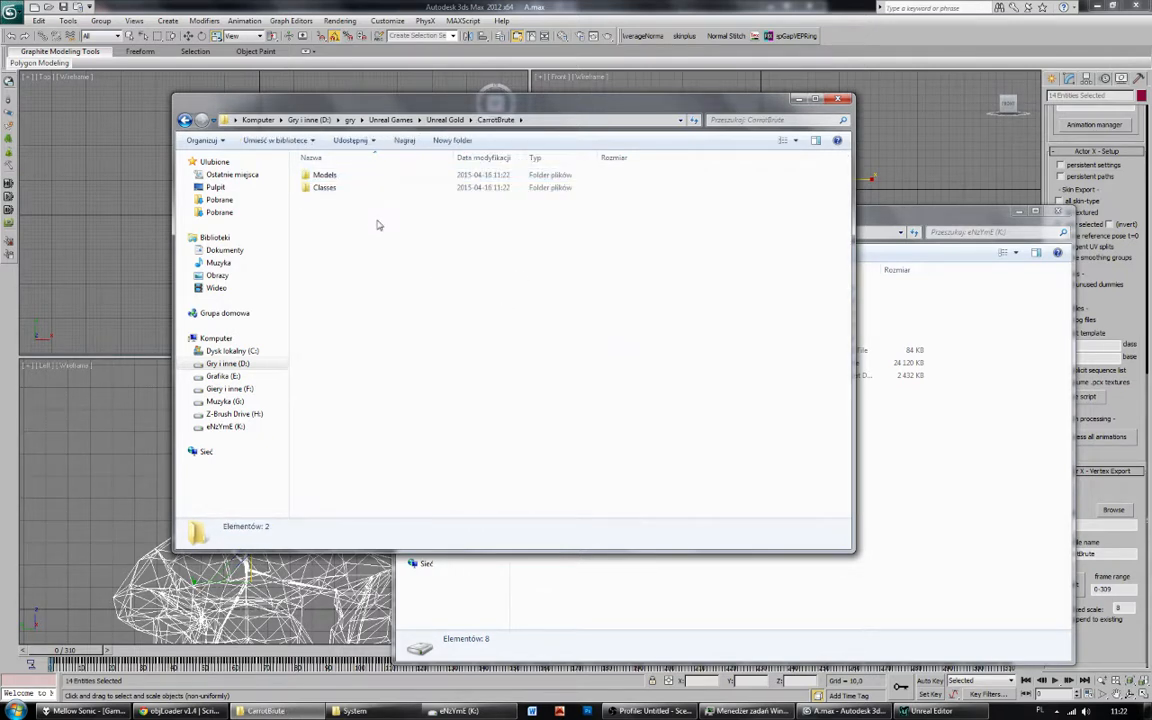
Create a text document in the Classes folder and name it CarrotBrute.uc, accepting the extension change.
{"action": "double_click", "coordinate": [324, 188]}
{"action": "right_click", "coordinate": [339, 225]}
{"action": "mouse_move", "coordinate": [408, 370]}
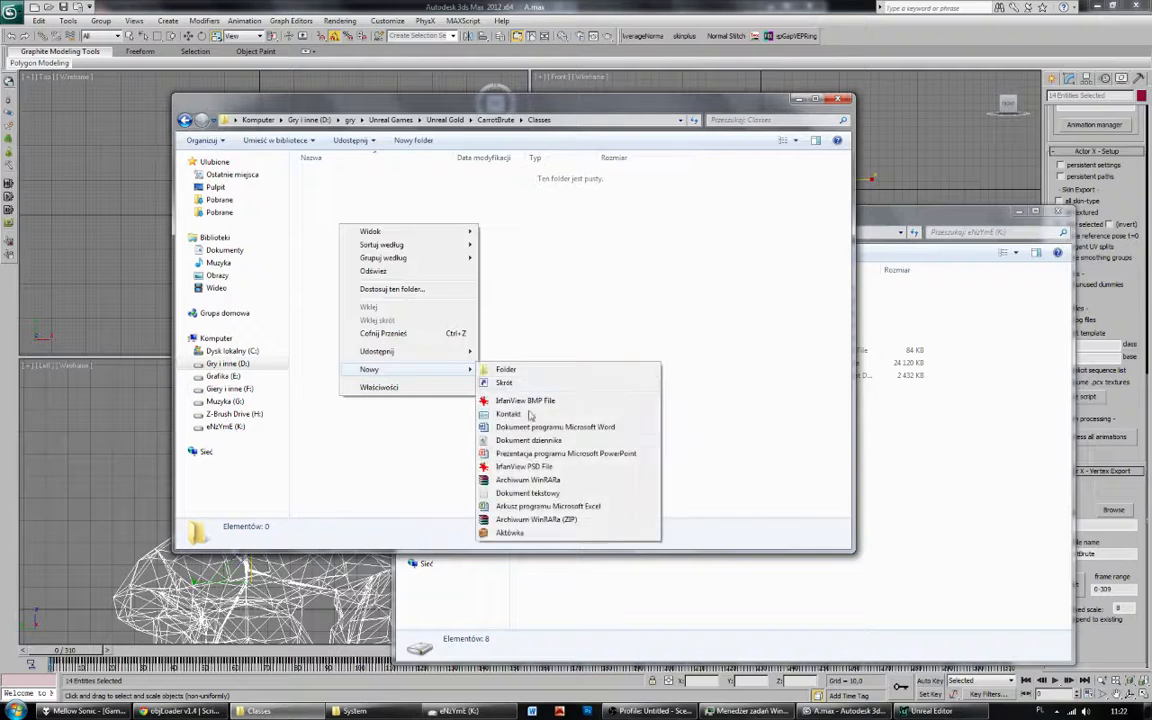
{"action": "left_click", "coordinate": [490, 481]}
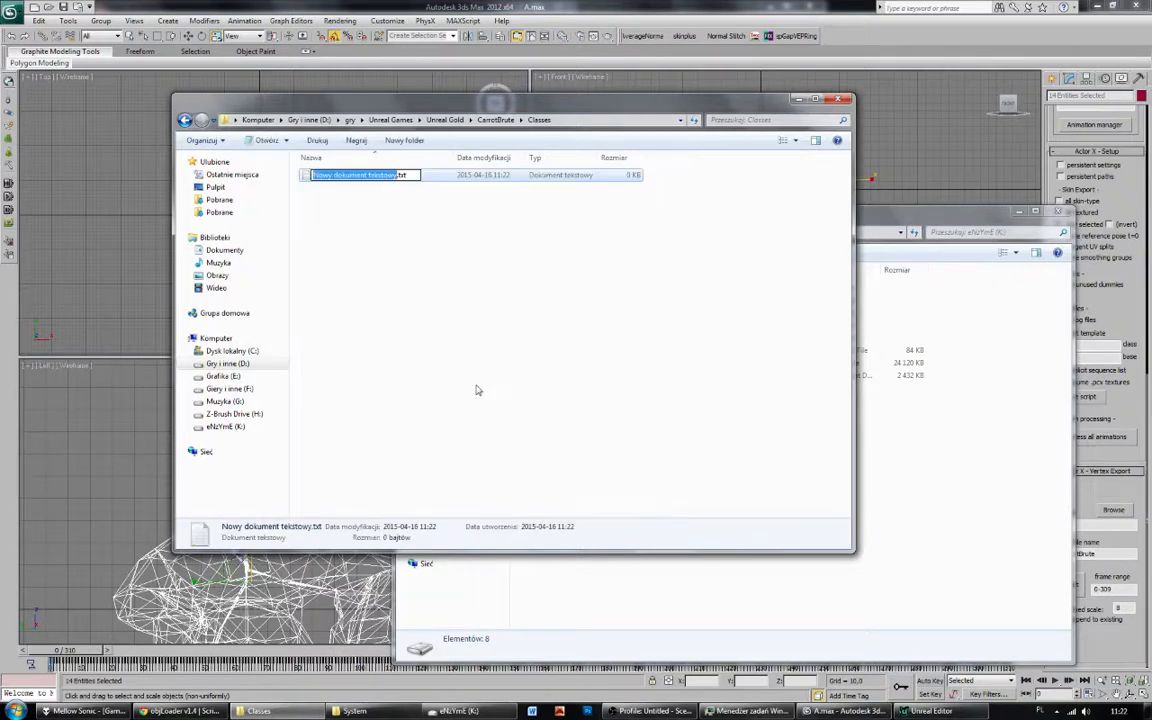
{"action": "type", "text": "CarrotBrute."}
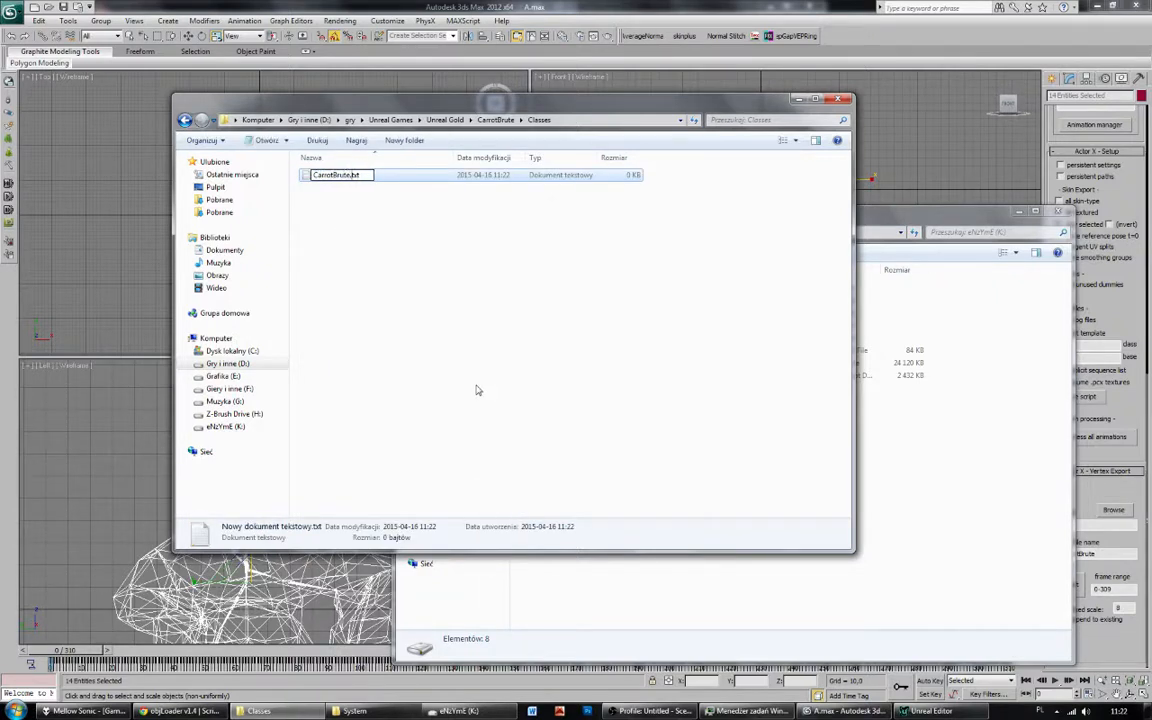
{"action": "type", "text": "uc"}
{"action": "key", "text": "Return"}
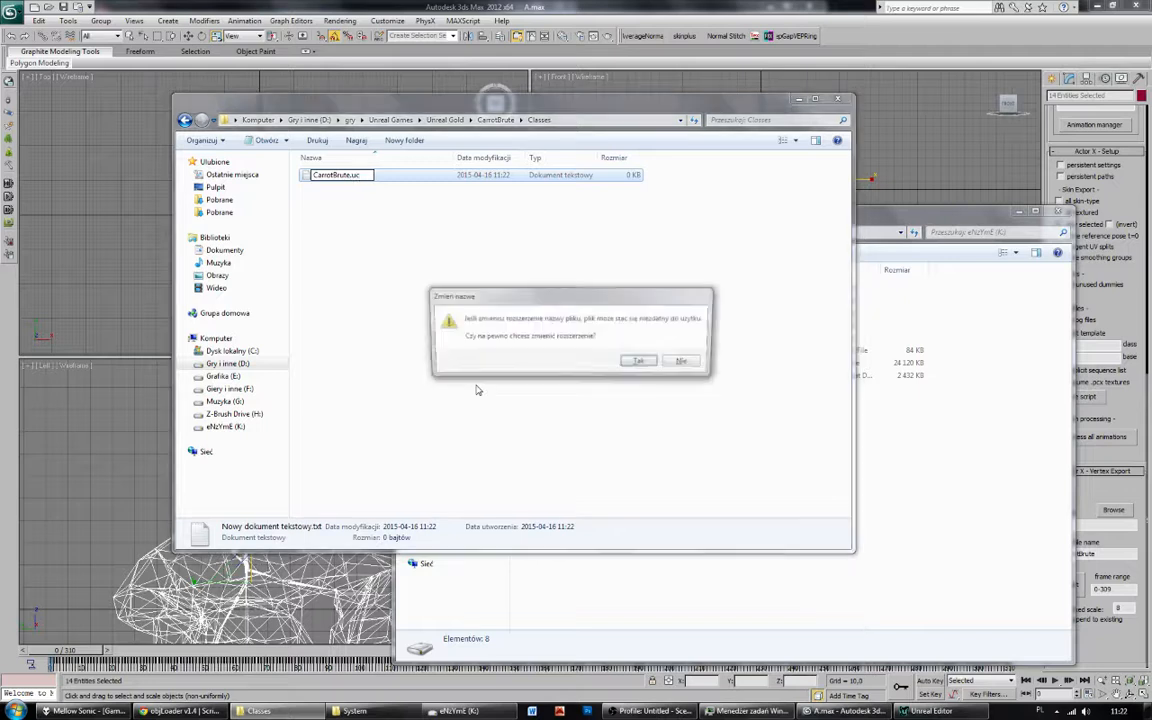
{"action": "left_click", "coordinate": [641, 362]}
Open CarrotBrute.uc in Notepad and paste in the whole UnrealShare.Brute class script copied from Unreal Editor.
{"action": "double_click", "coordinate": [376, 175]}
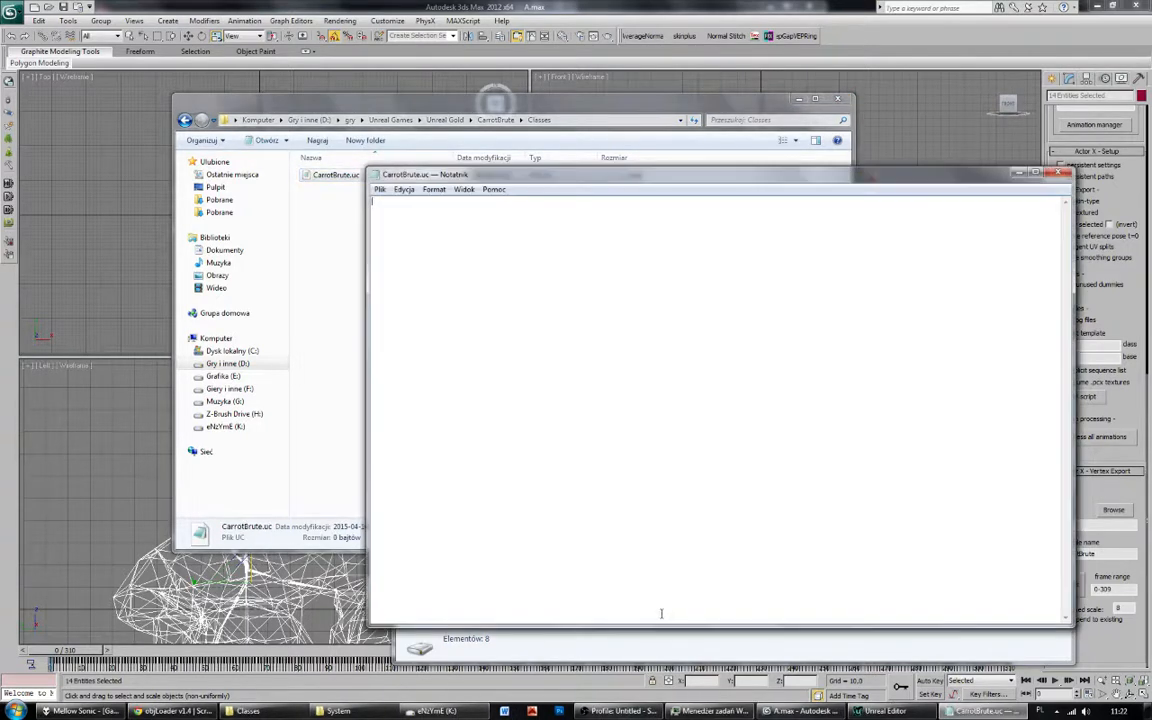
{"action": "left_click", "coordinate": [868, 714]}
{"action": "key", "text": "ctrl+a"}
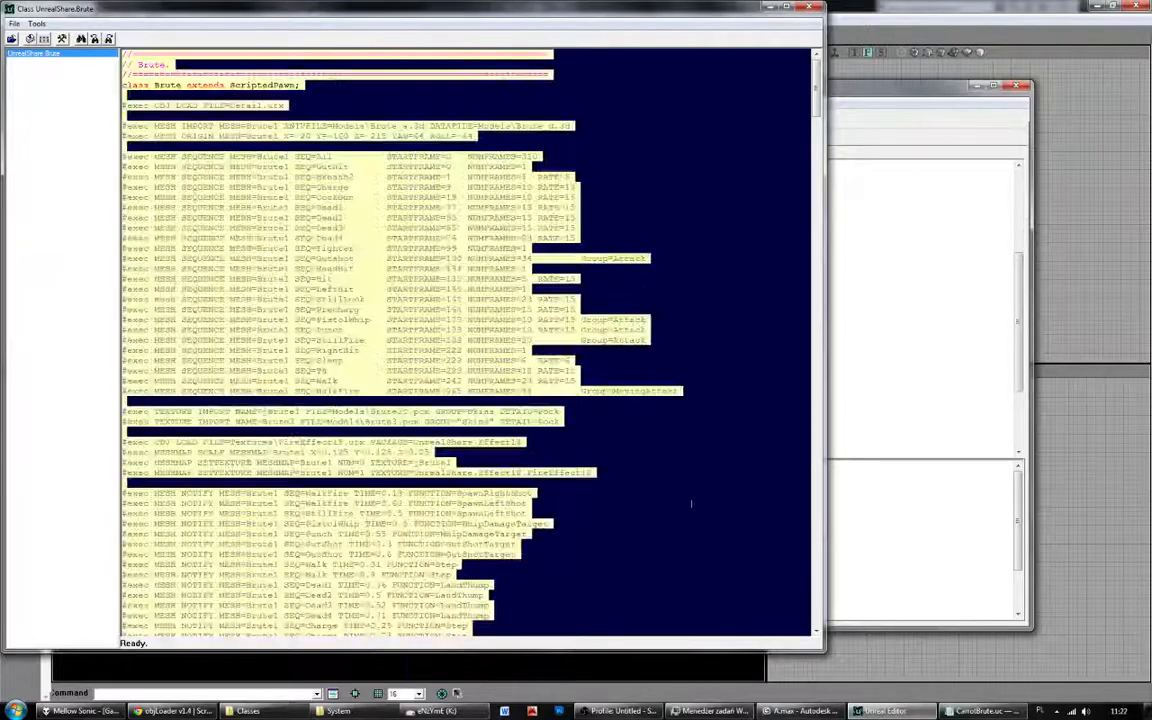
{"action": "key", "text": "alt+Tab"}
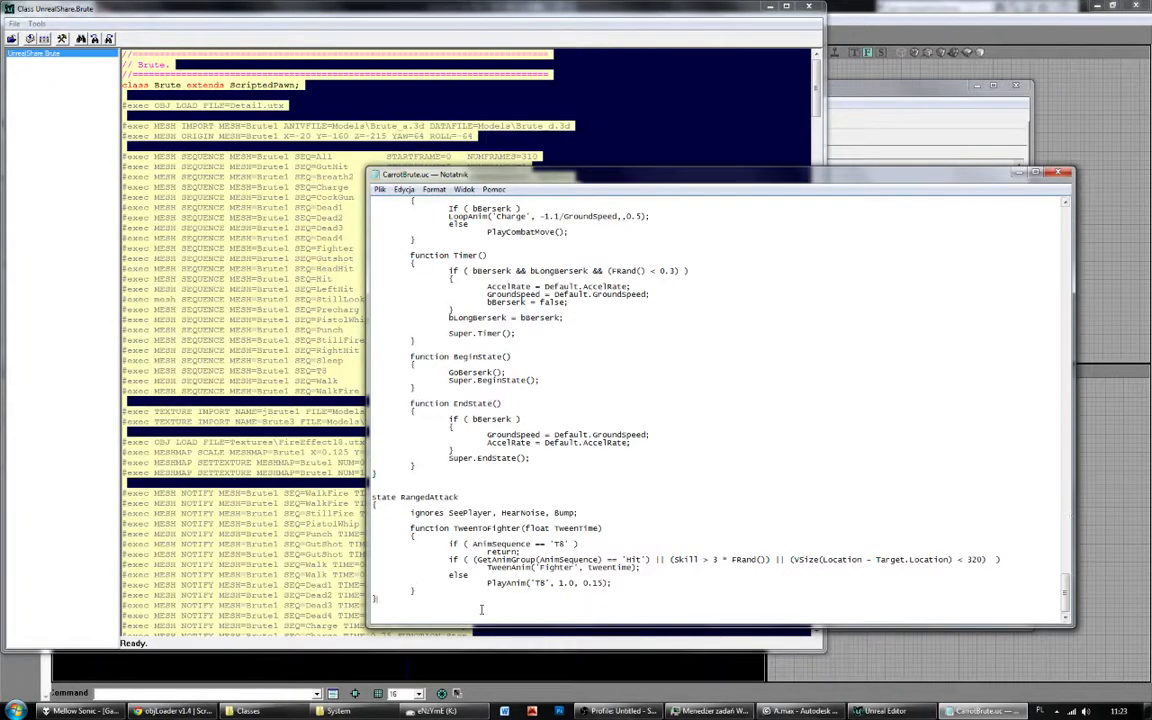
Remove the script code from the Brute variables section to the end, along with all AUDIO IMPORT lines.
{"action": "left_click_drag", "start_coordinate": [481, 609], "coordinate": [341, 345]}
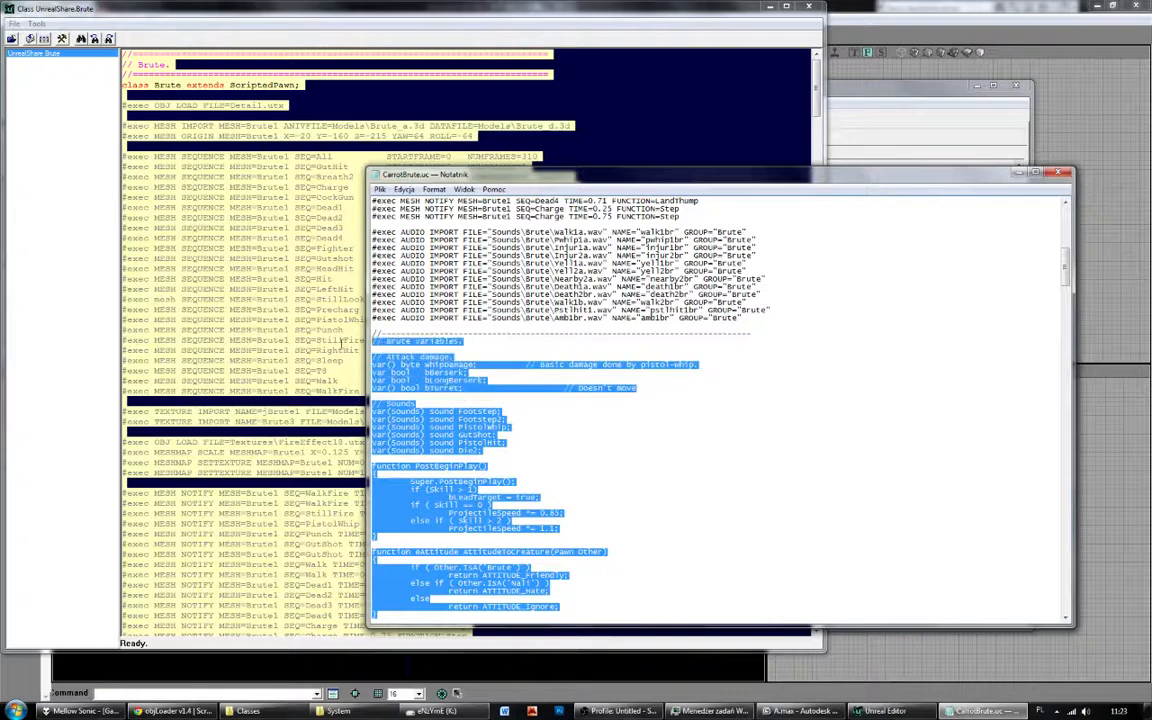
{"action": "key", "text": "ctrl+x"}
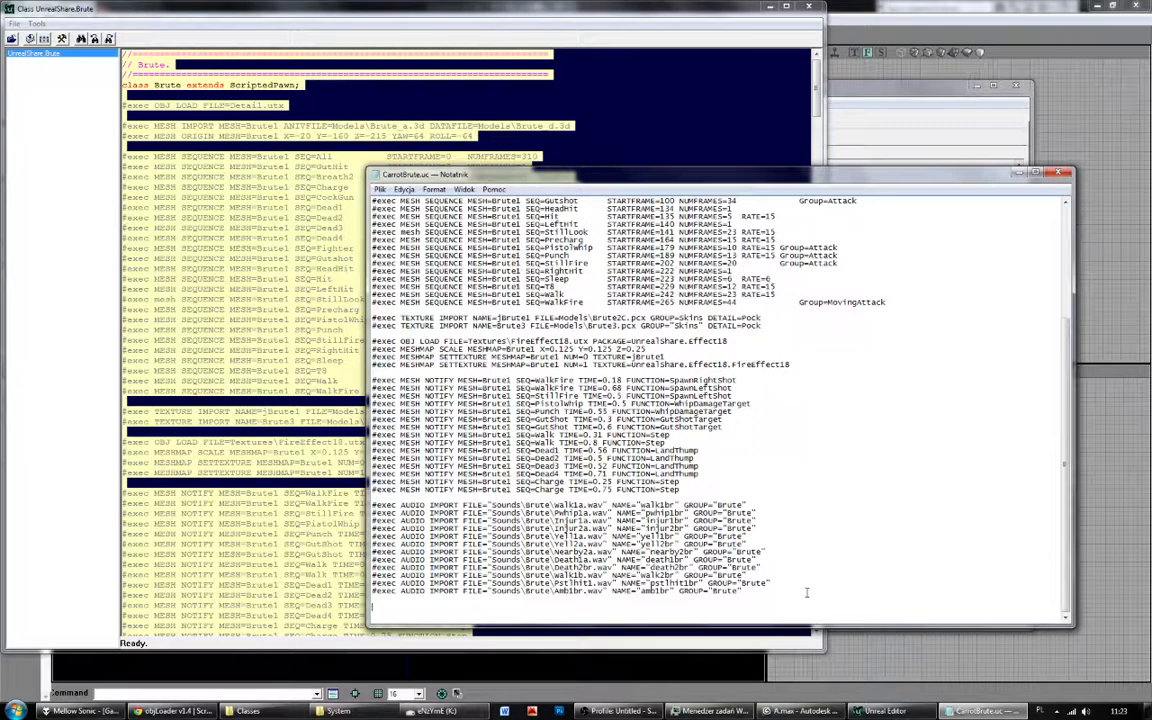
{"action": "left_click_drag", "start_coordinate": [790, 594], "coordinate": [343, 506]}
{"action": "key", "text": "Delete"}
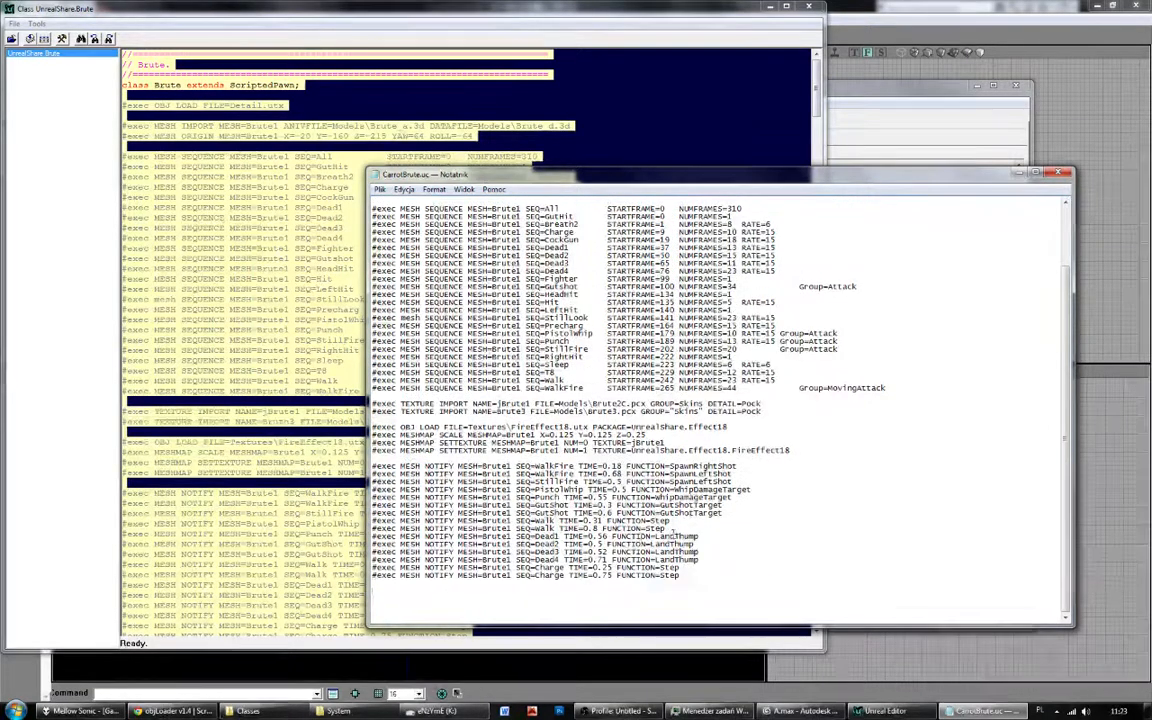
{"action": "key", "text": "BackSpace"}
{"action": "key", "text": "BackSpace"}
Add the comment //VERY IMPORTANT above the MESH NOTIFY lines.
{"action": "left_click_drag", "start_coordinate": [723, 592], "coordinate": [376, 476]}
{"action": "left_click", "coordinate": [378, 480]}
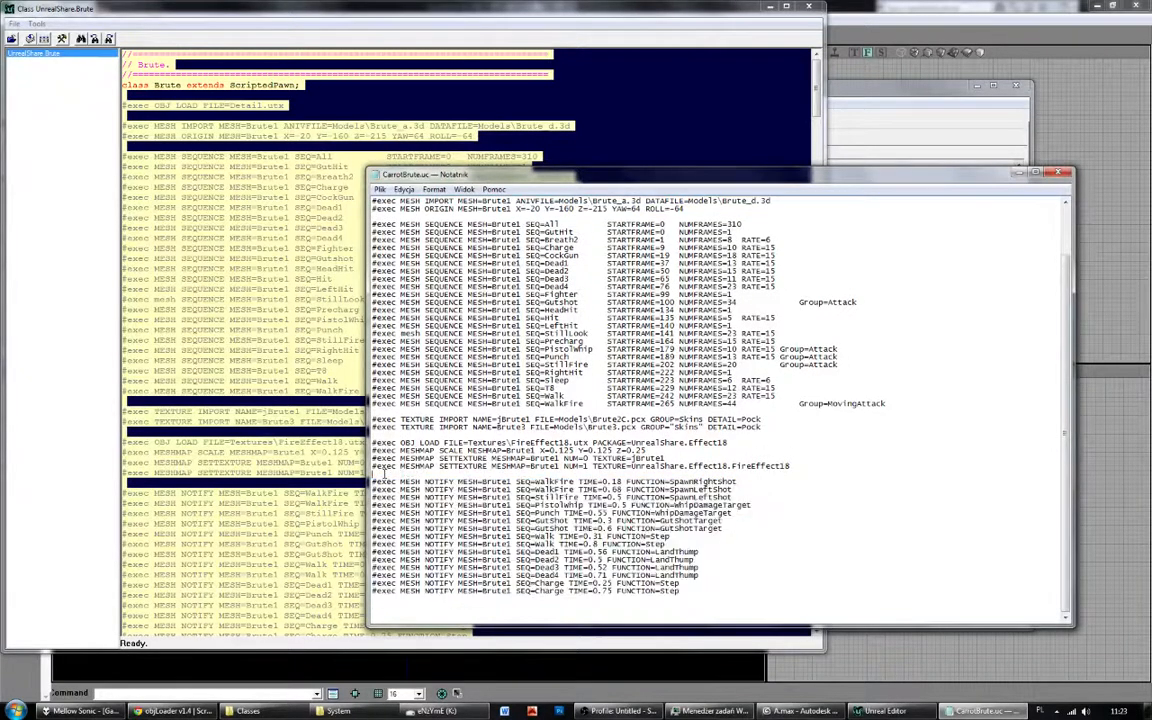
{"action": "key", "text": "Return"}
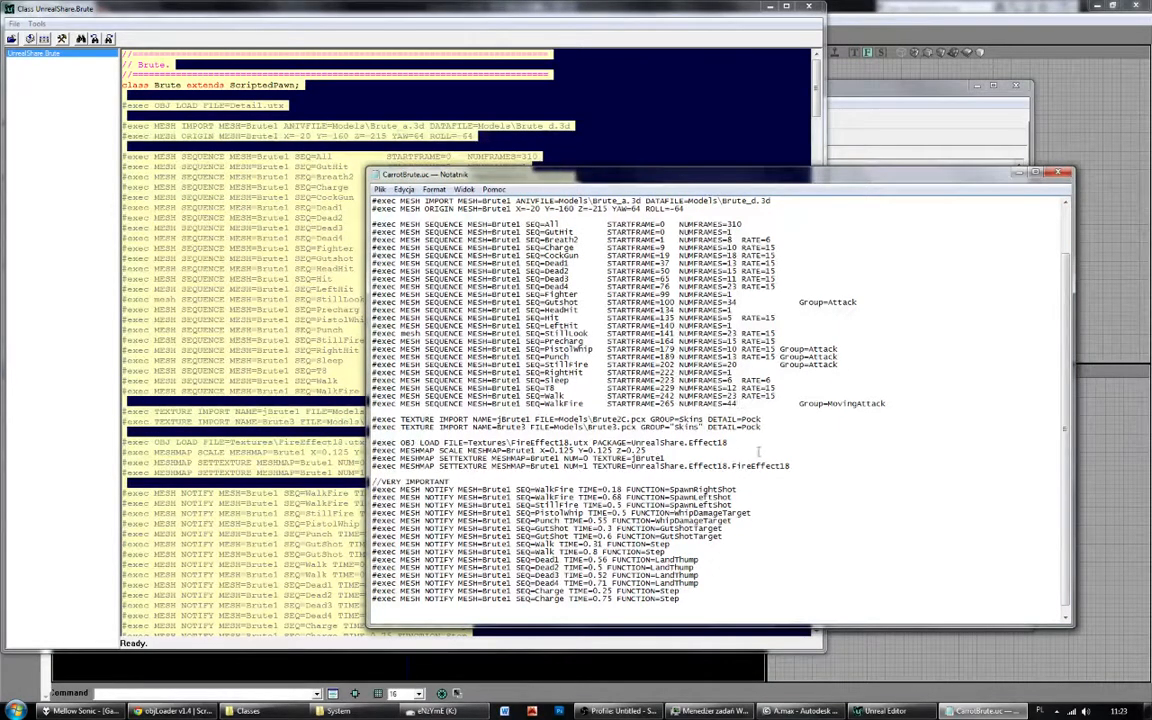
Set the MESHMAP SCALE Z value to 0.128 and the MESH ORIGIN YAW and ROLL values to 0.
{"action": "left_click_drag", "start_coordinate": [806, 465], "coordinate": [372, 442]}
{"action": "left_click", "coordinate": [629, 442]}
{"action": "scroll", "coordinate": [608, 337], "scroll_direction": "up", "scroll_amount": 3}
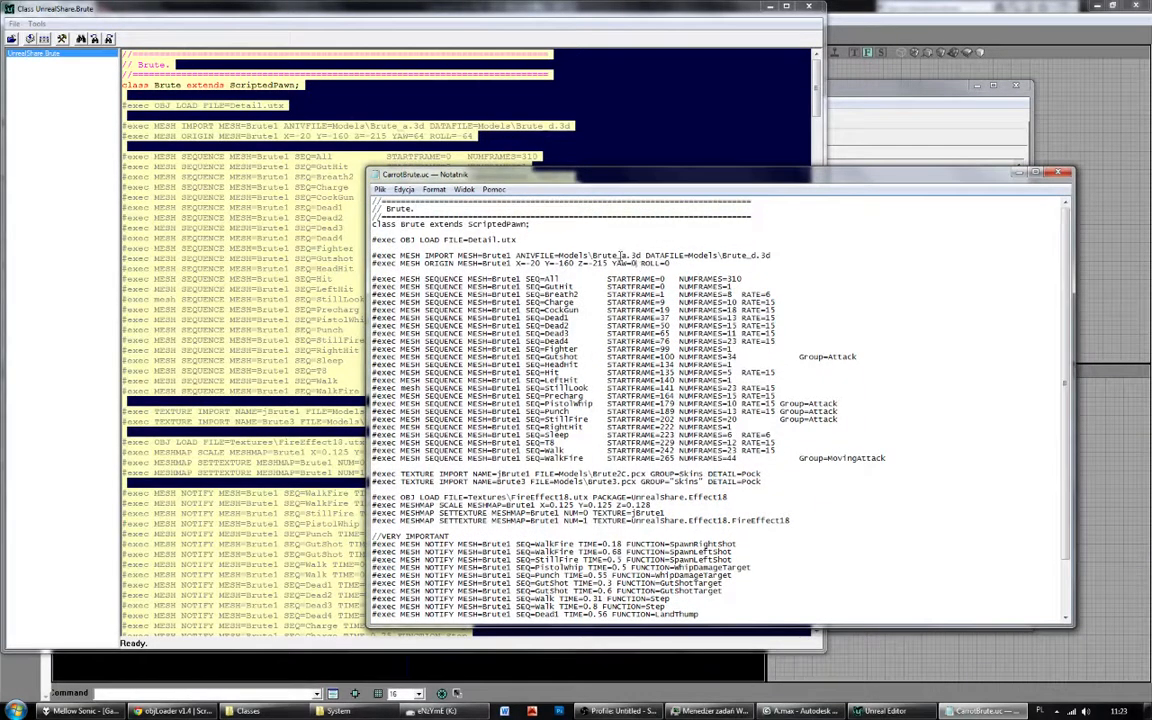
Set the MESH ORIGIN Z, Y and X values to 0.
{"action": "key", "text": "BackSpace"}
{"action": "key", "text": "BackSpace"}
{"action": "key", "text": "BackSpace"}
{"action": "key", "text": "BackSpace"}
{"action": "type", "text": "0"}
{"action": "key", "text": "BackSpace"}
{"action": "key", "text": "BackSpace"}
{"action": "key", "text": "BackSpace"}
{"action": "key", "text": "BackSpace"}
{"action": "type", "text": "0"}
{"action": "key", "text": "BackSpace"}
{"action": "key", "text": "BackSpace"}
{"action": "key", "text": "BackSpace"}
{"action": "type", "text": "0"}
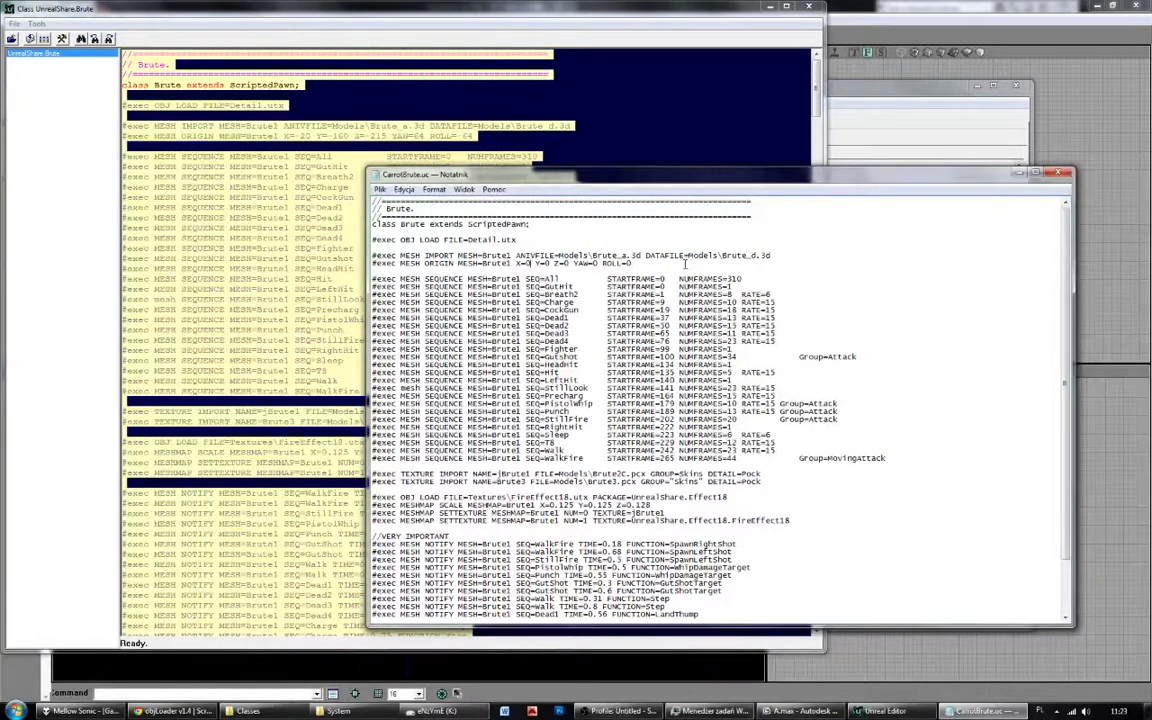
Change the MESH IMPORT file paths to Models\CarrotBrute_a.3d for ANIVFILE and Models\CarrotBrute_d.3d for DATAFILE.
{"action": "left_click_drag", "start_coordinate": [619, 256], "coordinate": [603, 256]}
{"action": "type", "text": "CarrotBr"}
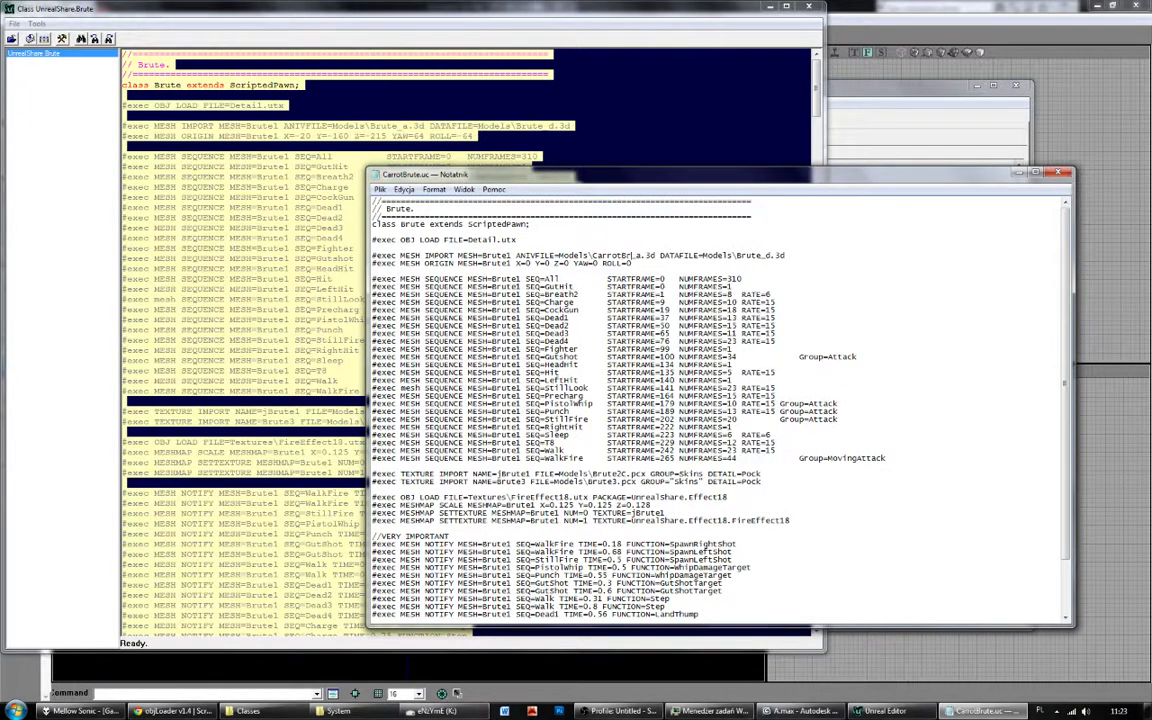
{"action": "type", "text": "ute"}
{"action": "left_click_drag", "start_coordinate": [645, 256], "coordinate": [595, 256]}
{"action": "key", "text": "ctrl+c"}
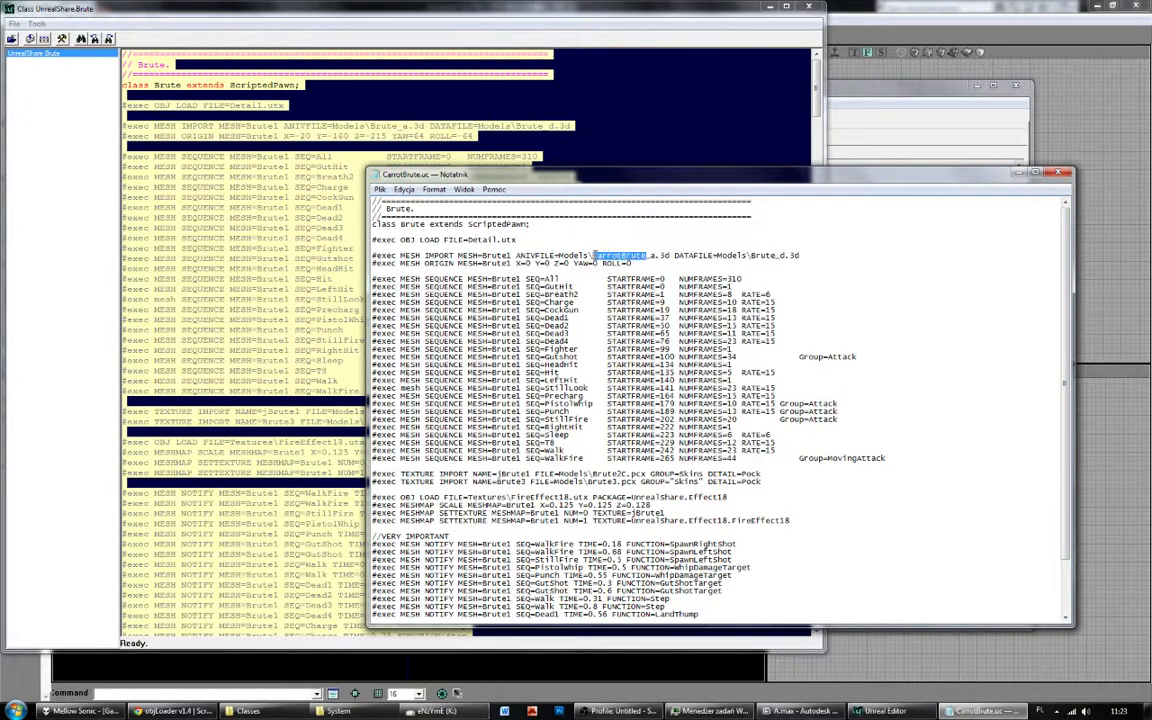
{"action": "left_click_drag", "start_coordinate": [751, 256], "coordinate": [776, 256]}
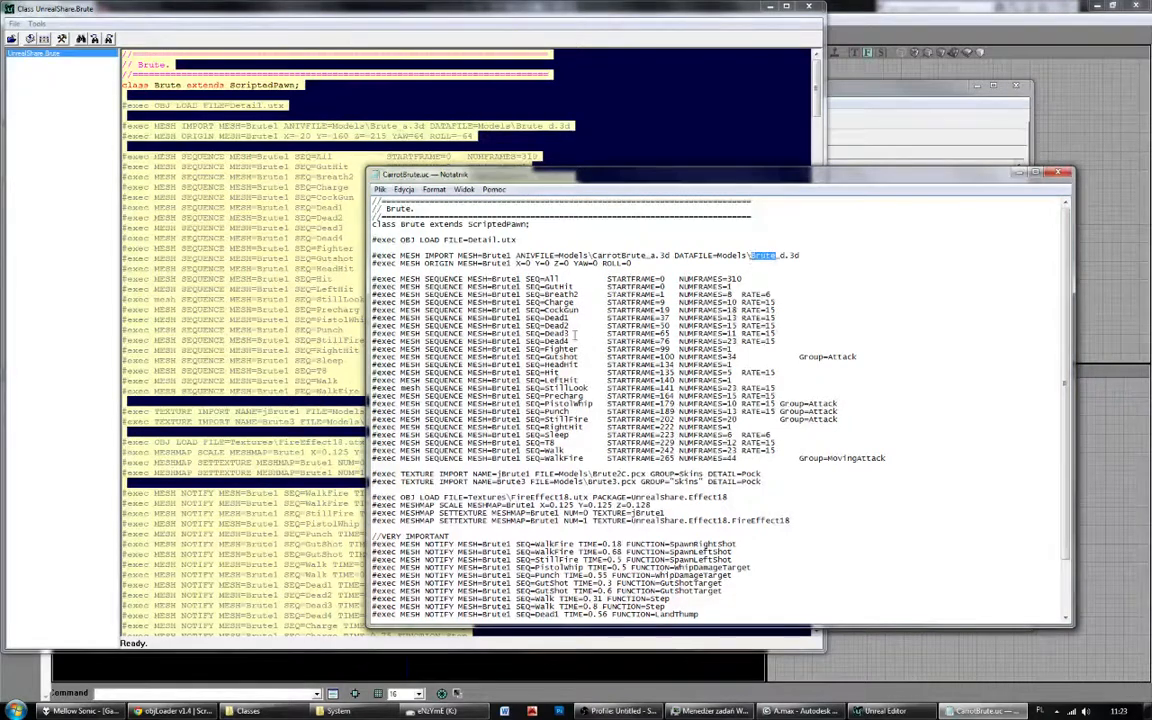
{"action": "key", "text": "ctrl+v"}
Set up a find-and-replace in the script with Brute1 as the search text and CarrotBrute as the replacement.
{"action": "double_click", "coordinate": [506, 279]}
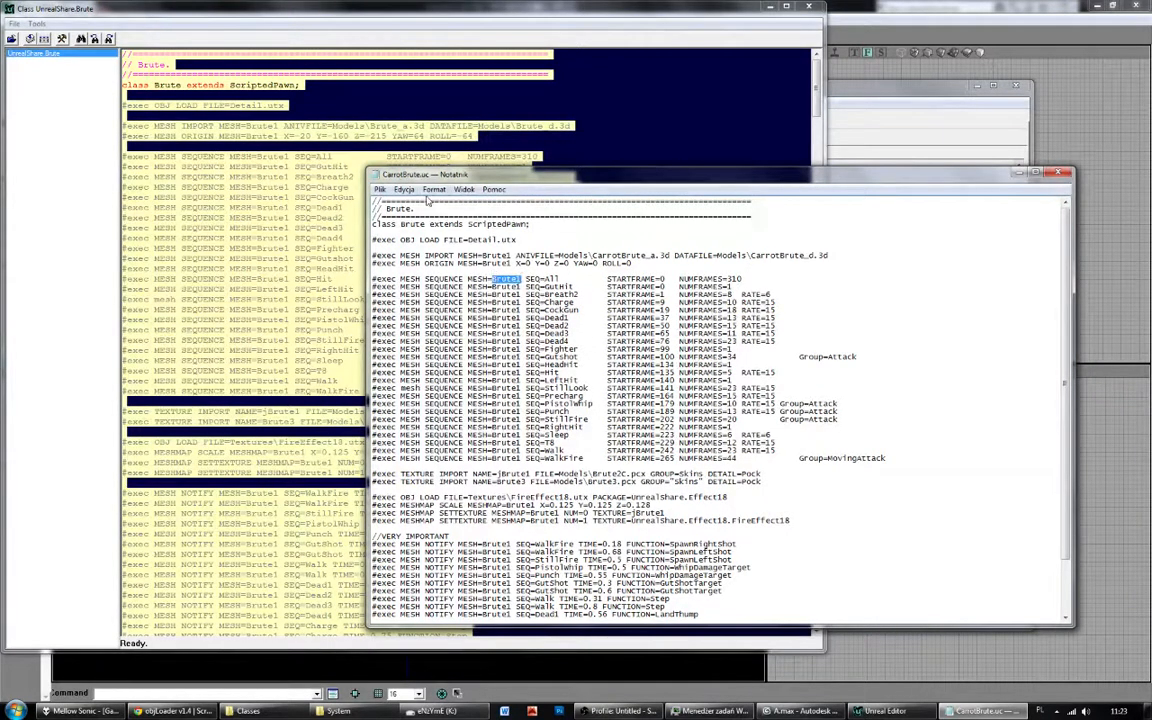
{"action": "left_click", "coordinate": [432, 190]}
{"action": "mouse_move", "coordinate": [404, 190]}
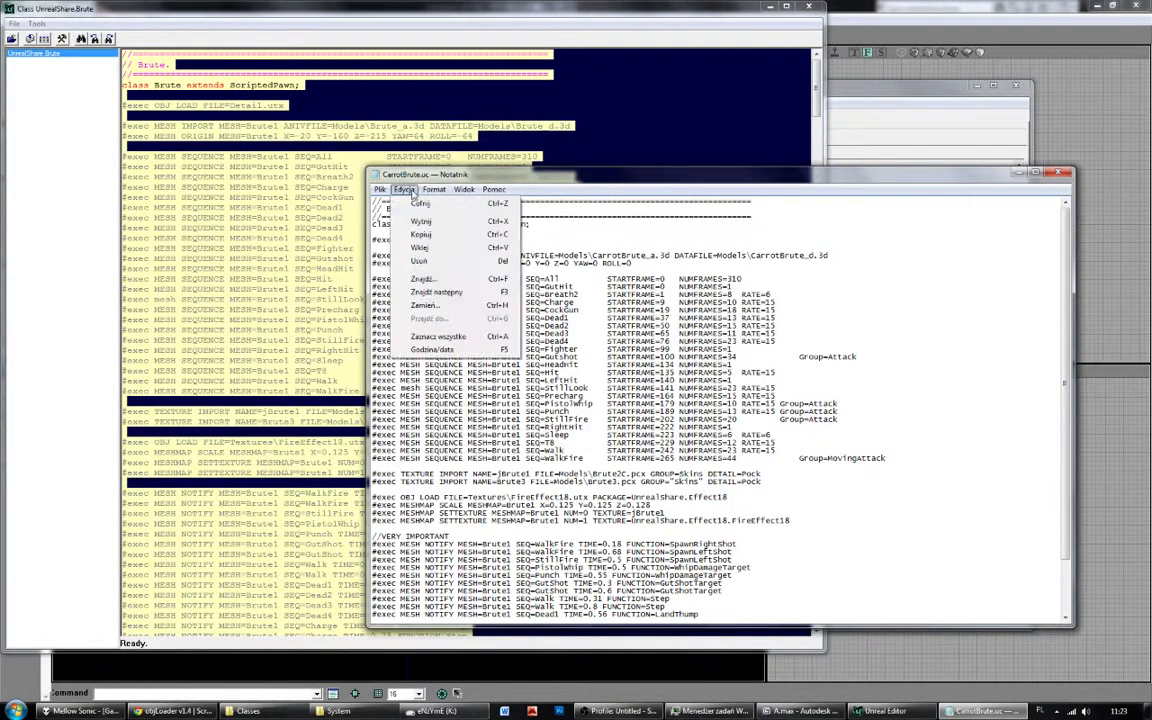
{"action": "left_click", "coordinate": [421, 304]}
{"action": "left_click_drag", "start_coordinate": [473, 222], "coordinate": [277, 163]}
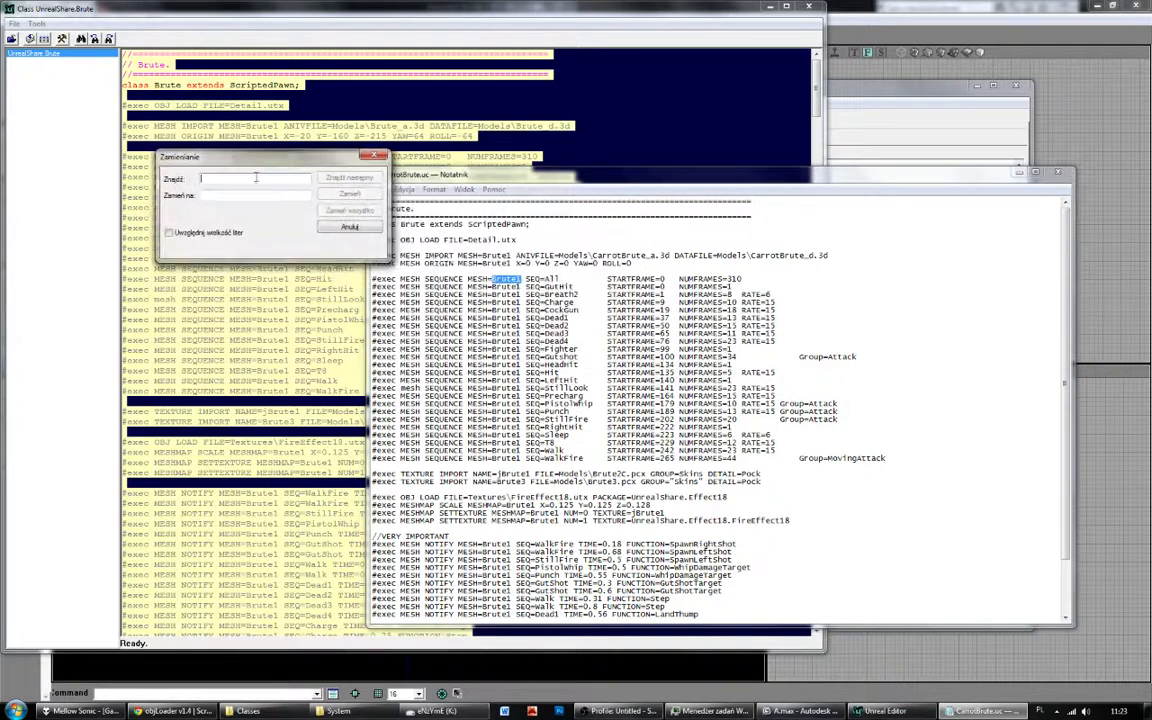
{"action": "type", "text": "Brute1"}
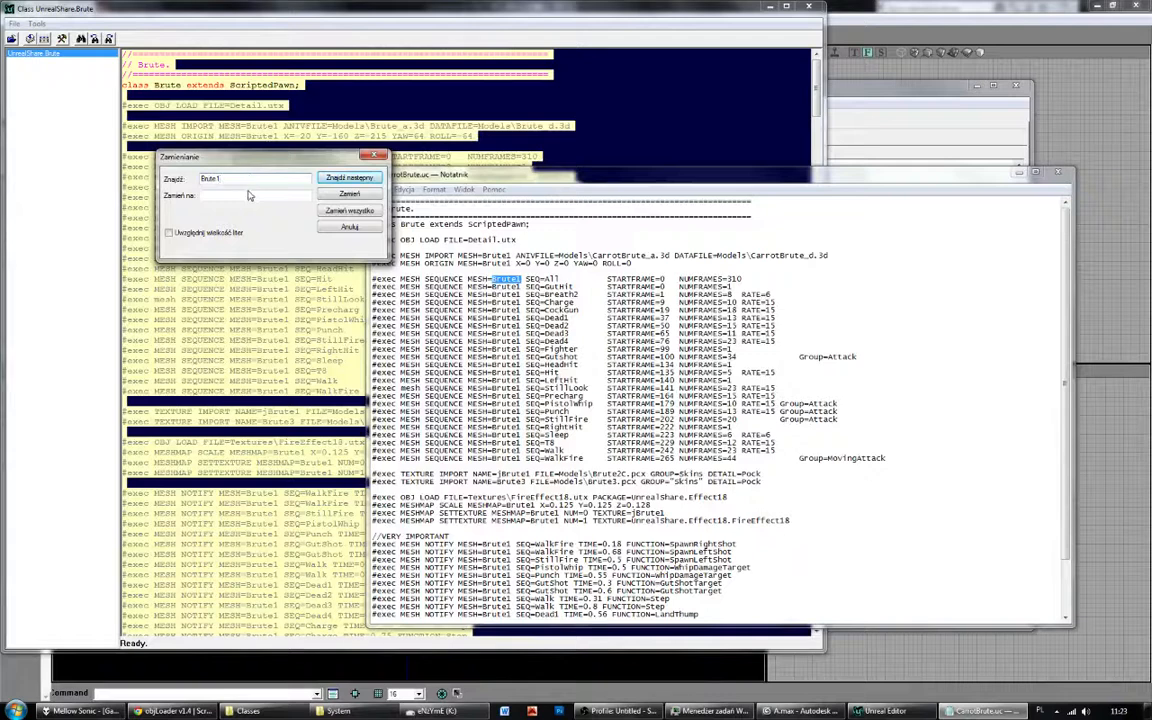
{"action": "left_click", "coordinate": [249, 196]}
{"action": "type", "text": "CarrotBrute"}
Replace Brute1 with CarrotBrute one occurrence at a time in all the MESH SEQUENCE lines, from SEQ=All to SEQ=WalkFire.
{"action": "left_click", "coordinate": [340, 179]}
{"action": "left_click", "coordinate": [340, 179]}
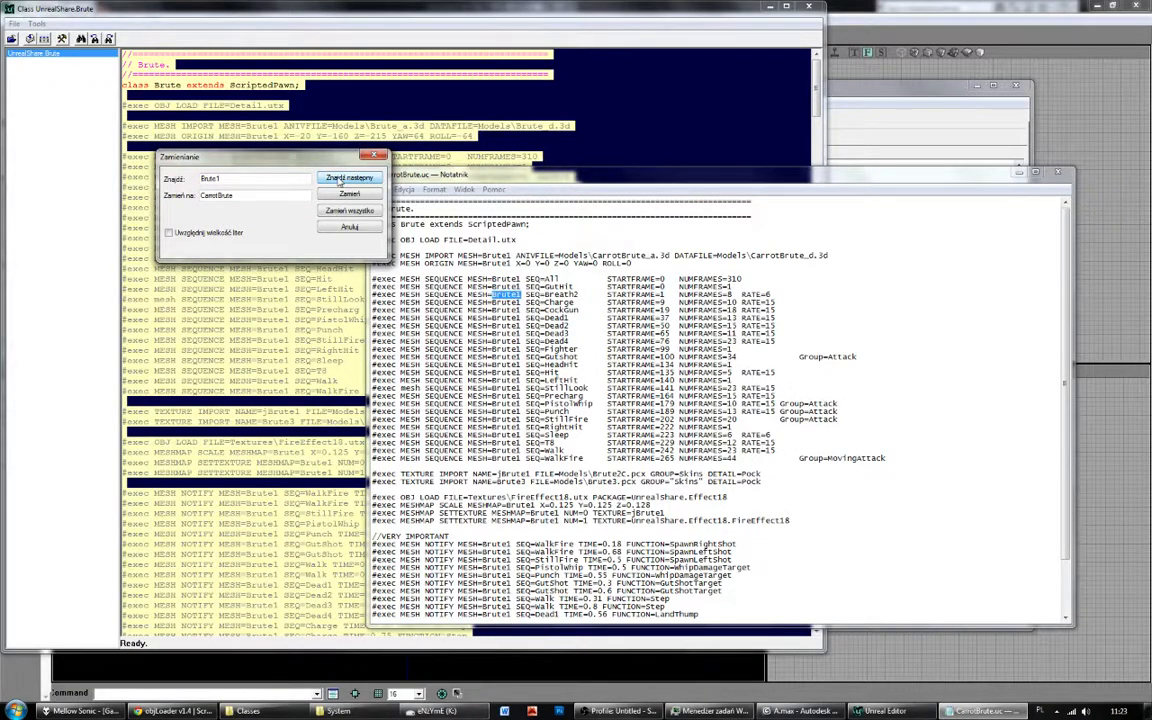
{"action": "left_click", "coordinate": [441, 244]}
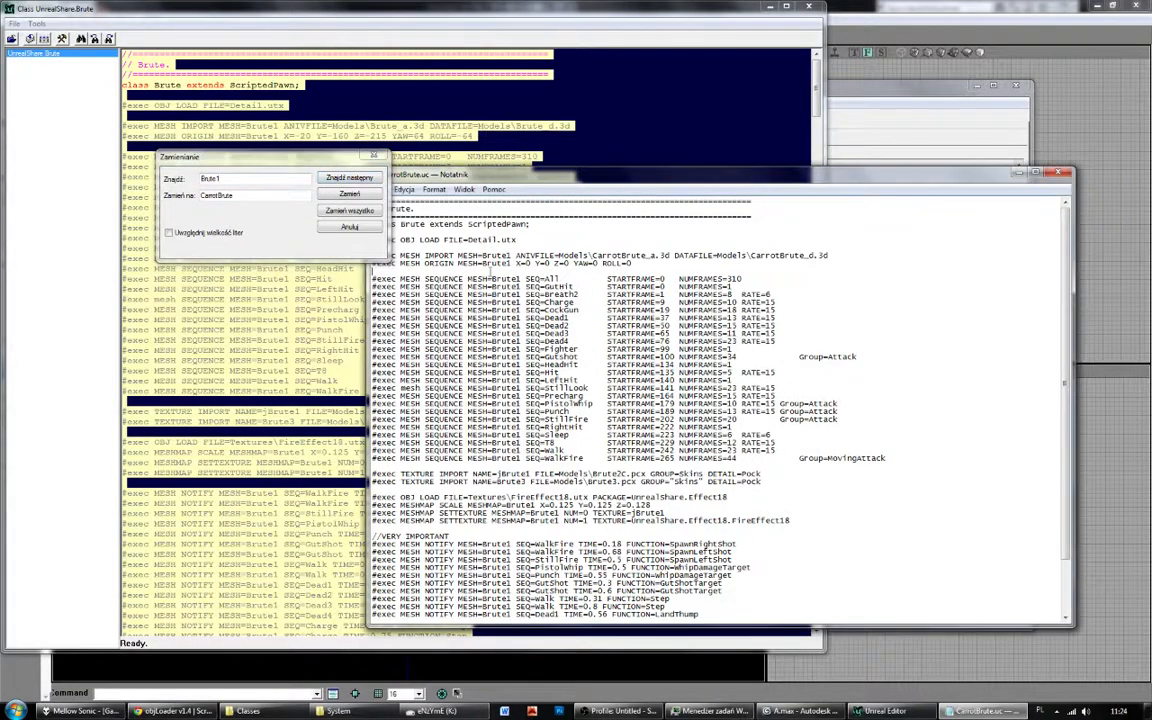
{"action": "left_click", "coordinate": [365, 185]}
{"action": "left_click", "coordinate": [368, 194]}
{"action": "left_click", "coordinate": [368, 194]}
{"action": "left_click", "coordinate": [369, 196]}
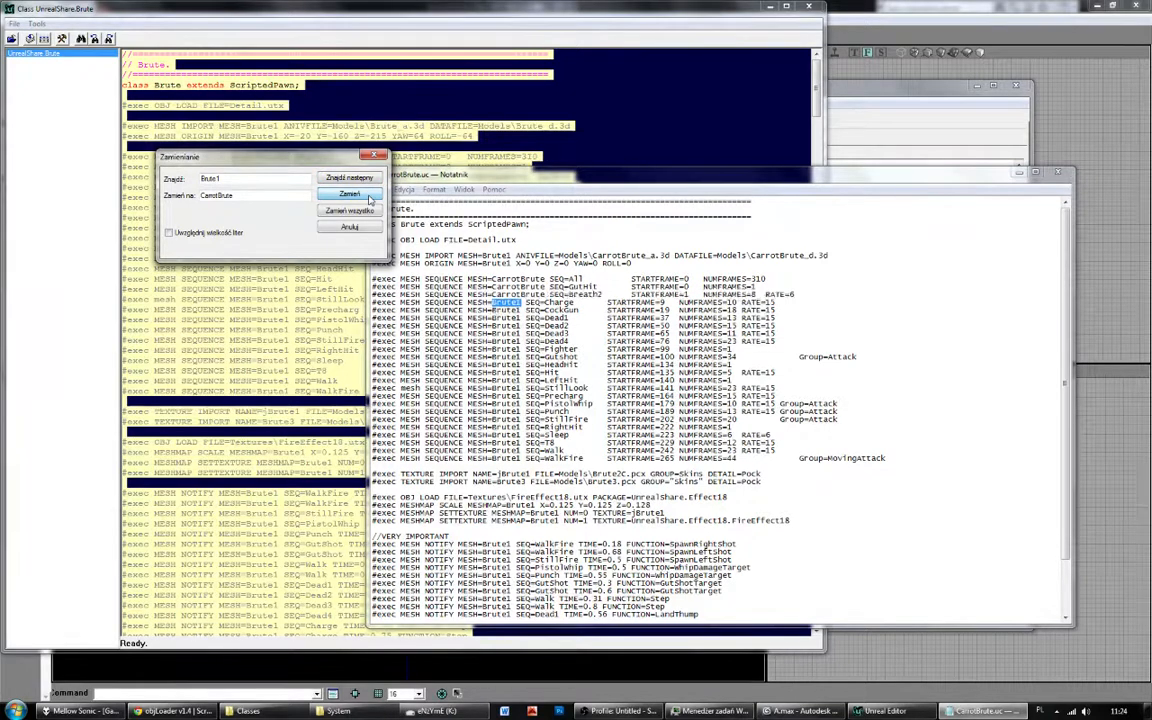
{"action": "left_click", "coordinate": [369, 196]}
{"action": "left_click", "coordinate": [369, 196]}
{"action": "left_click", "coordinate": [369, 196]}
{"action": "left_click", "coordinate": [369, 196]}
{"action": "left_click", "coordinate": [369, 196]}
{"action": "left_click", "coordinate": [369, 196]}
{"action": "left_click", "coordinate": [369, 196]}
{"action": "left_click", "coordinate": [369, 196]}
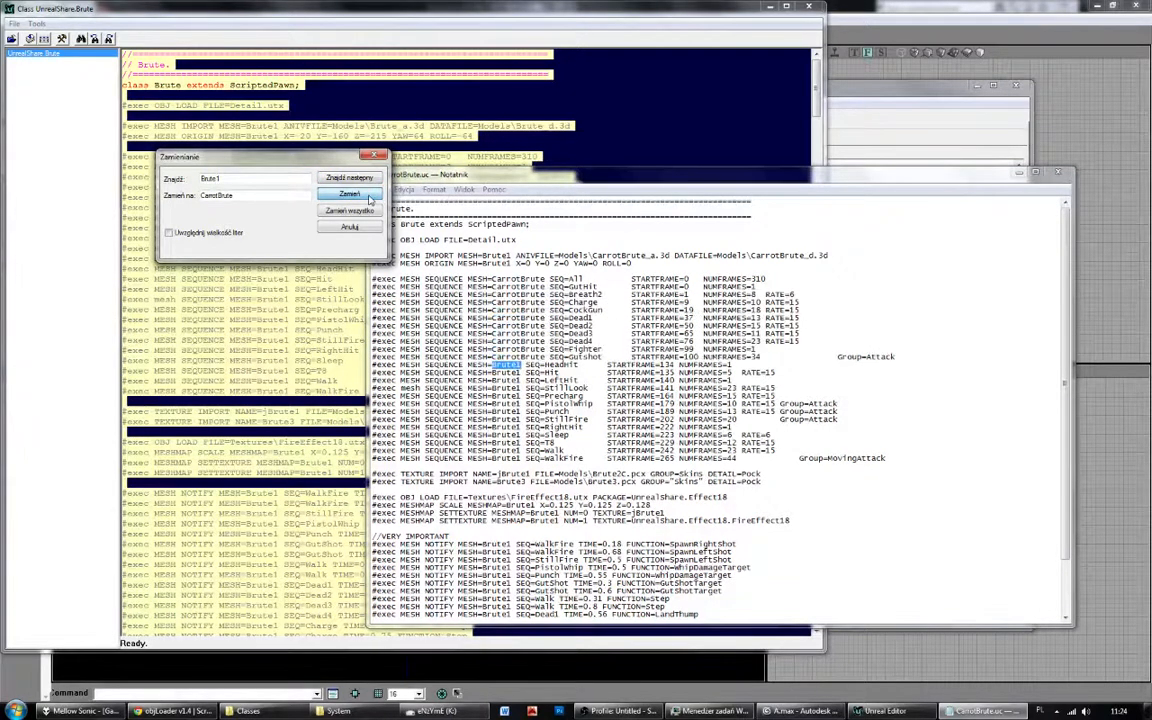
{"action": "left_click", "coordinate": [369, 196]}
{"action": "left_click", "coordinate": [369, 196]}
{"action": "left_click", "coordinate": [369, 196]}
{"action": "left_click", "coordinate": [369, 196]}
{"action": "left_click", "coordinate": [369, 196]}
{"action": "left_click", "coordinate": [369, 196]}
{"action": "left_click", "coordinate": [369, 196]}
{"action": "left_click", "coordinate": [369, 196]}
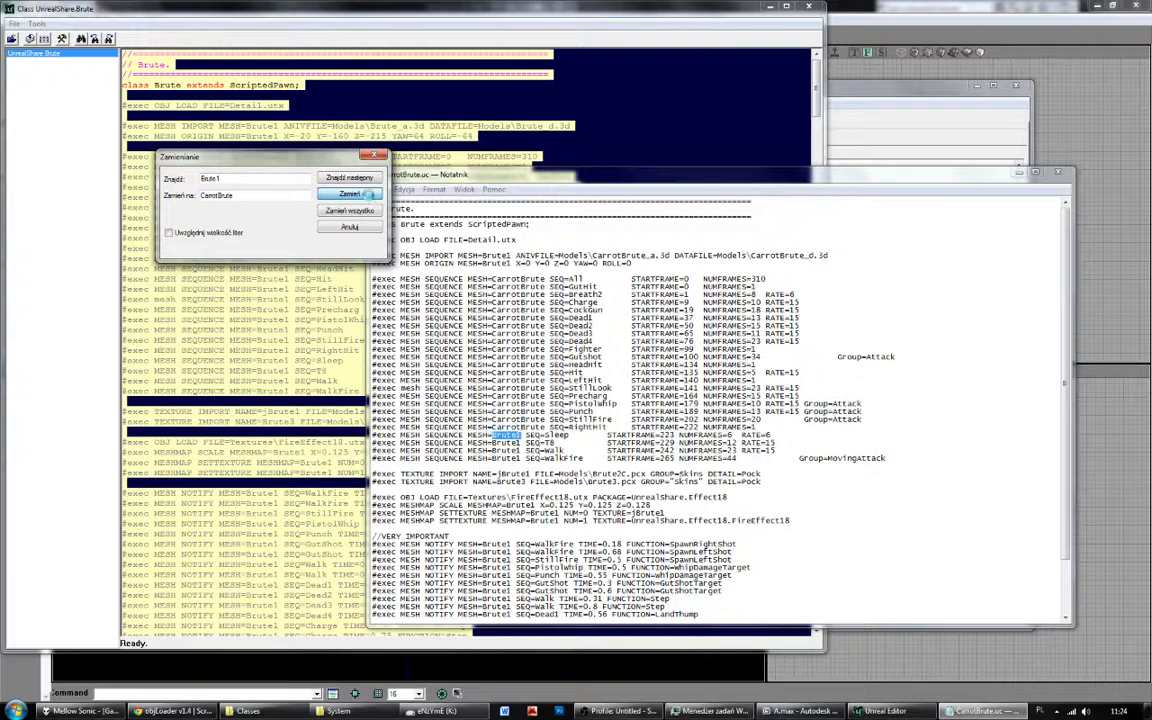
{"action": "left_click", "coordinate": [369, 196]}
{"action": "left_click", "coordinate": [369, 196]}
{"action": "left_click", "coordinate": [369, 196]}
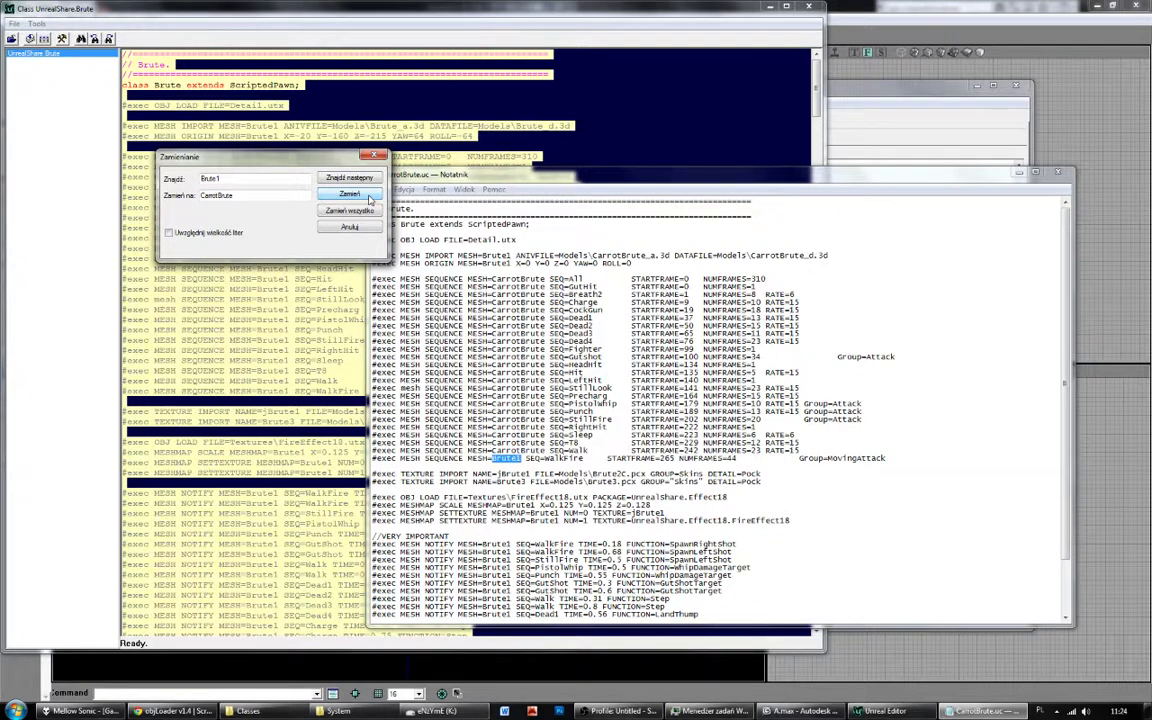
{"action": "left_click", "coordinate": [369, 196]}
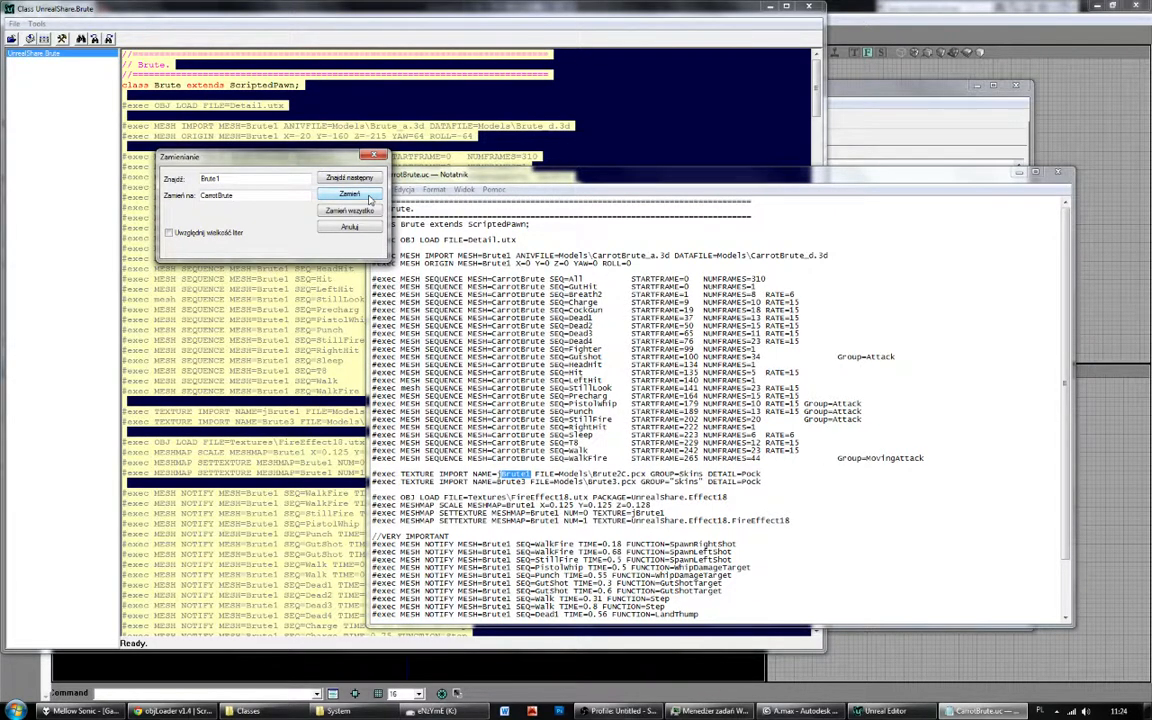
Delete the two TEXTURE IMPORT lines for jBrute1 and Brute3, along with the spare blank line.
{"action": "left_click_drag", "start_coordinate": [789, 485], "coordinate": [350, 473]}
{"action": "key", "text": "Delete"}
{"action": "key", "text": "Delete"}
{"action": "key", "text": "Delete"}
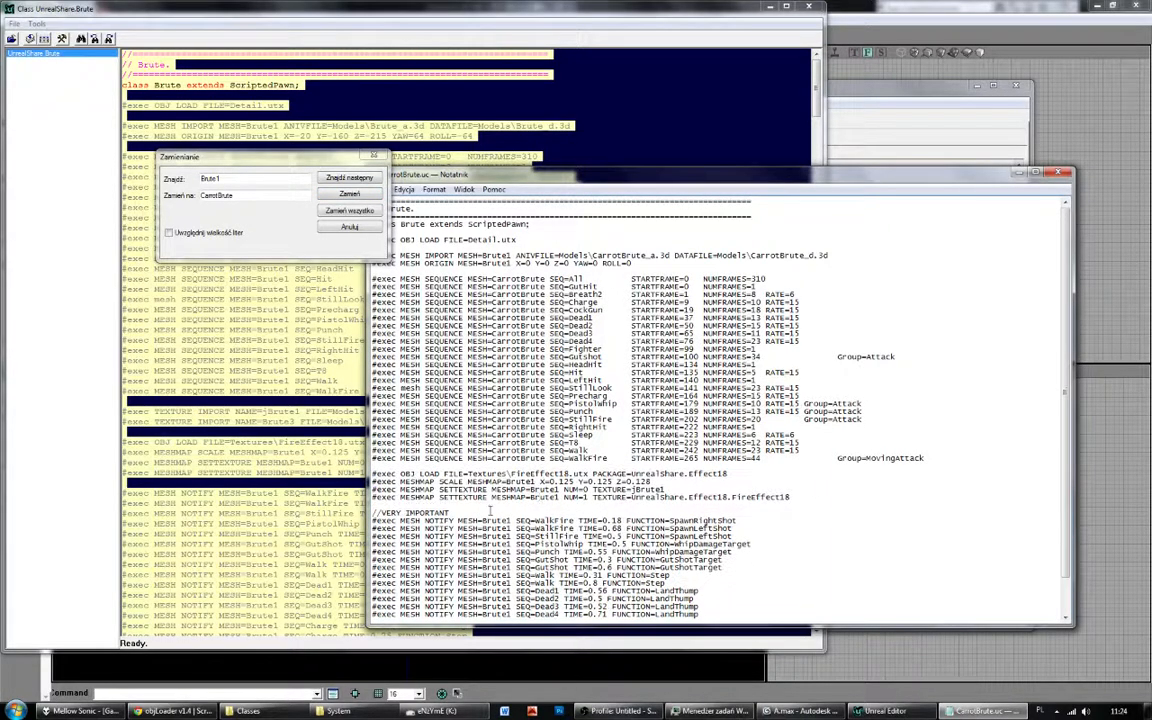
Replace the MESHMAP name Brute1 with CarrotBrute in the MESHMAP SCALE line and both MESHMAP SETTEXTURE lines.
{"action": "key", "text": "F3"}
{"action": "left_click", "coordinate": [534, 470]}
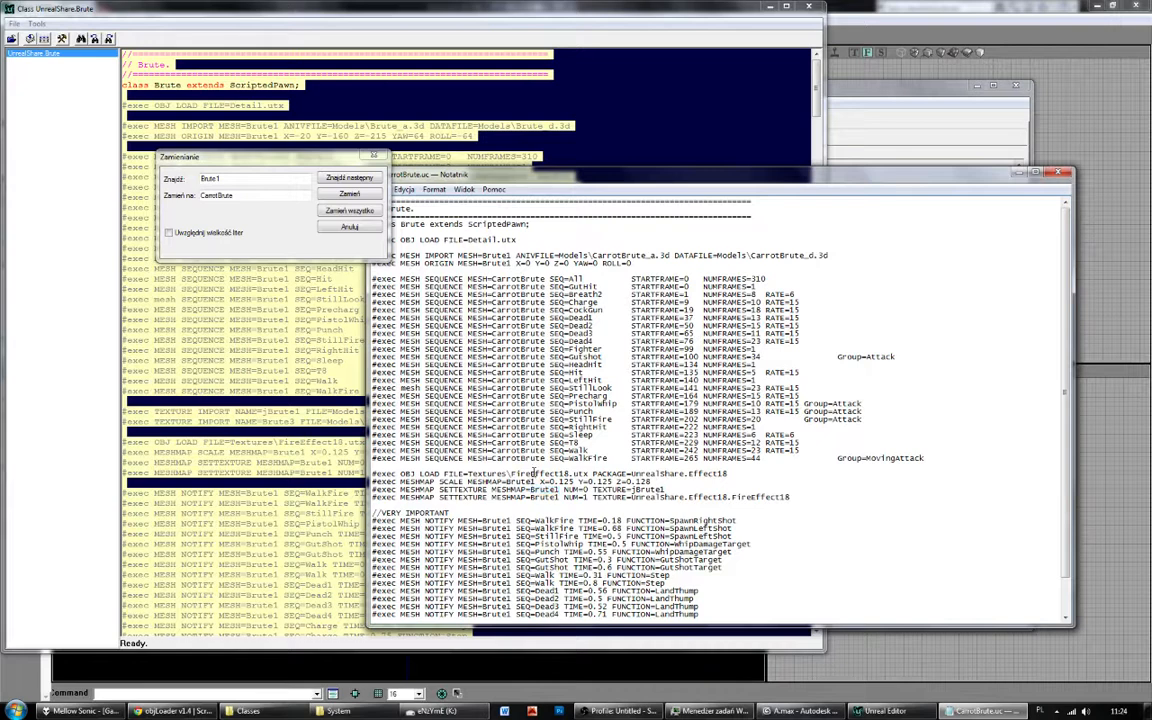
{"action": "left_click", "coordinate": [349, 178]}
{"action": "left_click", "coordinate": [349, 194]}
{"action": "left_click", "coordinate": [349, 194]}
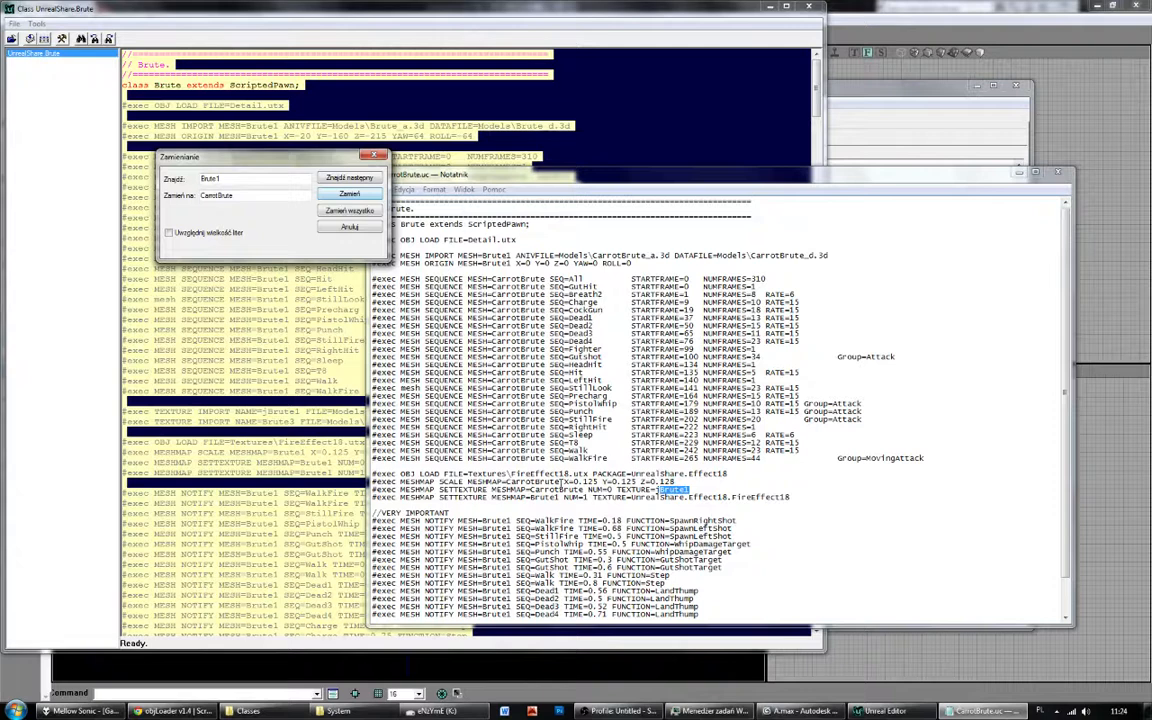
{"action": "left_click_drag", "start_coordinate": [560, 497], "coordinate": [535, 497]}
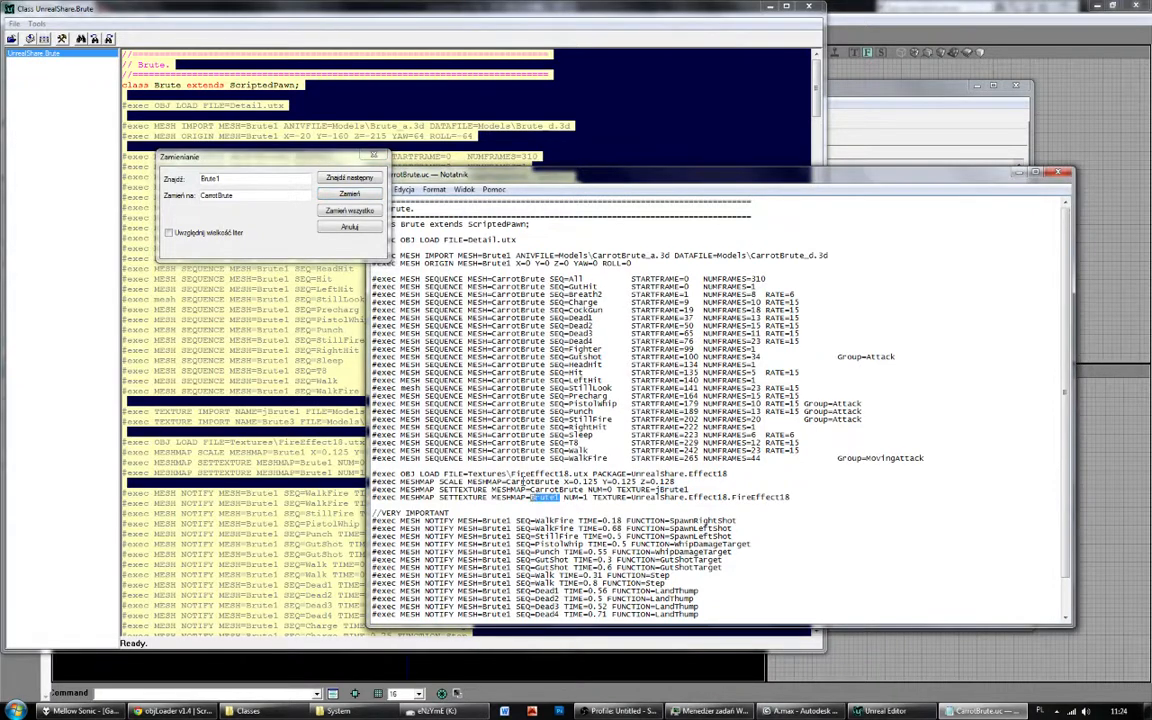
{"action": "left_click", "coordinate": [352, 195]}
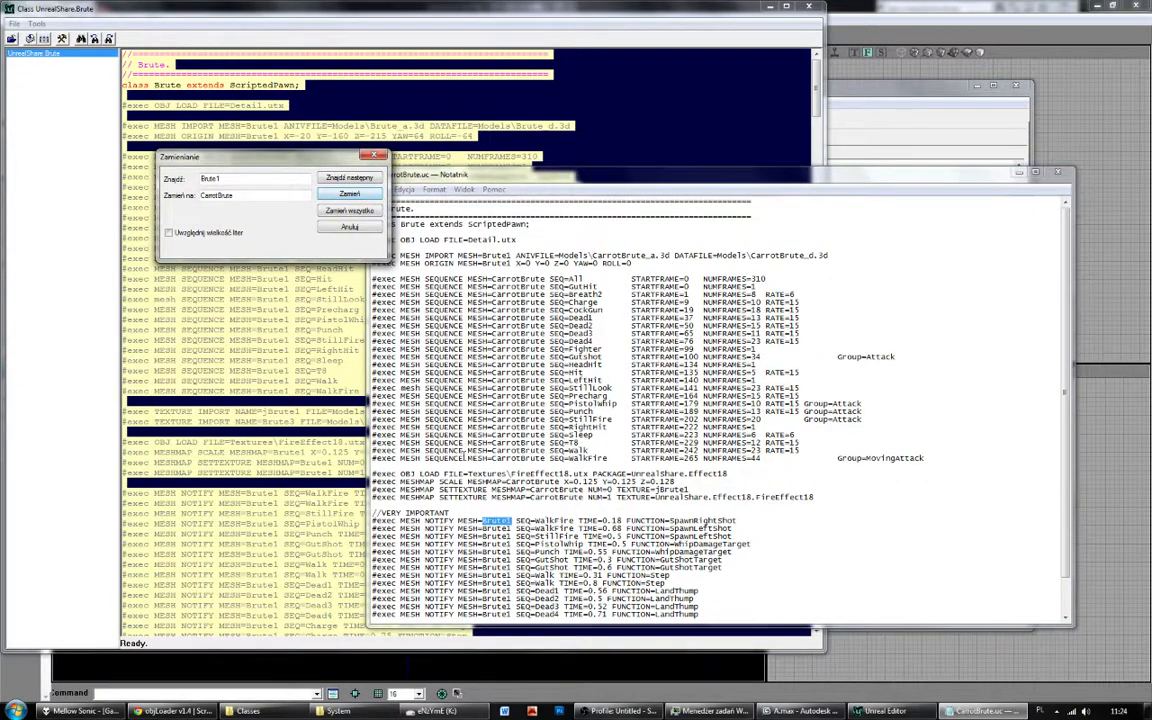
Replace Brute1 with CarrotBrute in all the MESH NOTIFY lines, from the first WalkFire entry to the last Charge entry.
{"action": "left_click", "coordinate": [352, 194]}
{"action": "left_click", "coordinate": [352, 194]}
{"action": "left_click", "coordinate": [352, 194]}
{"action": "left_click", "coordinate": [352, 194]}
{"action": "left_click", "coordinate": [352, 194]}
{"action": "left_click", "coordinate": [352, 194]}
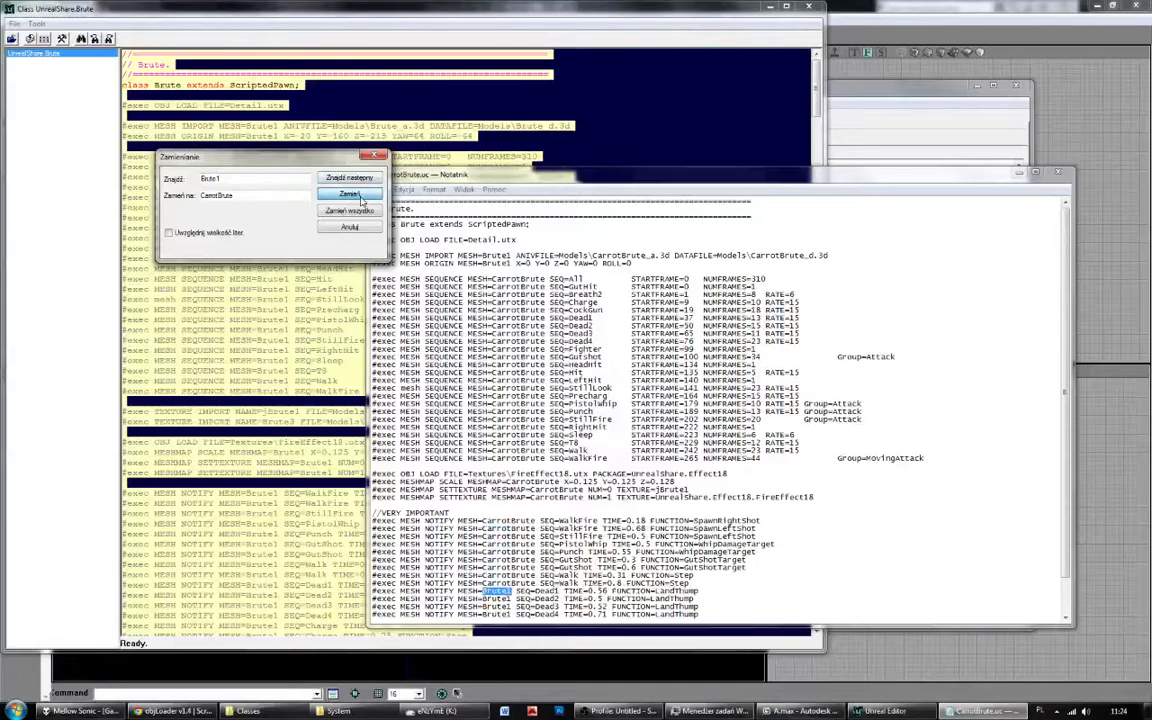
{"action": "left_click", "coordinate": [352, 194]}
{"action": "left_click", "coordinate": [352, 194]}
{"action": "left_click", "coordinate": [519, 467]}
{"action": "scroll", "coordinate": [519, 467], "scroll_direction": "down", "scroll_amount": 2}
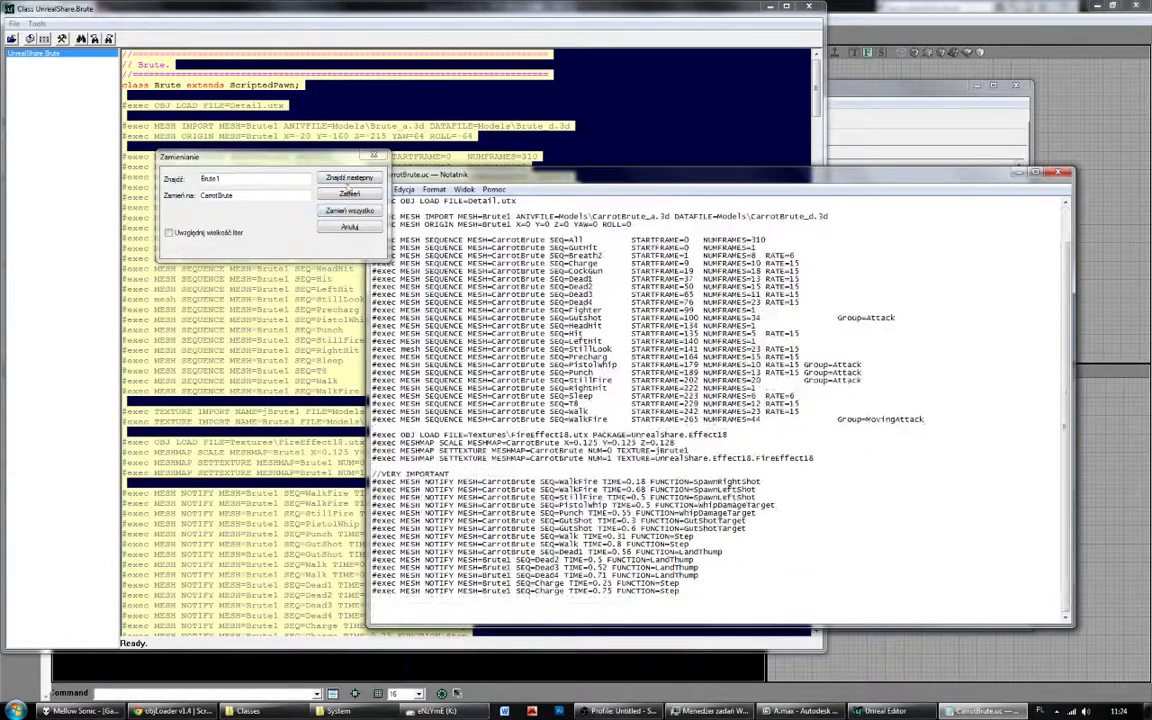
{"action": "left_click", "coordinate": [335, 178]}
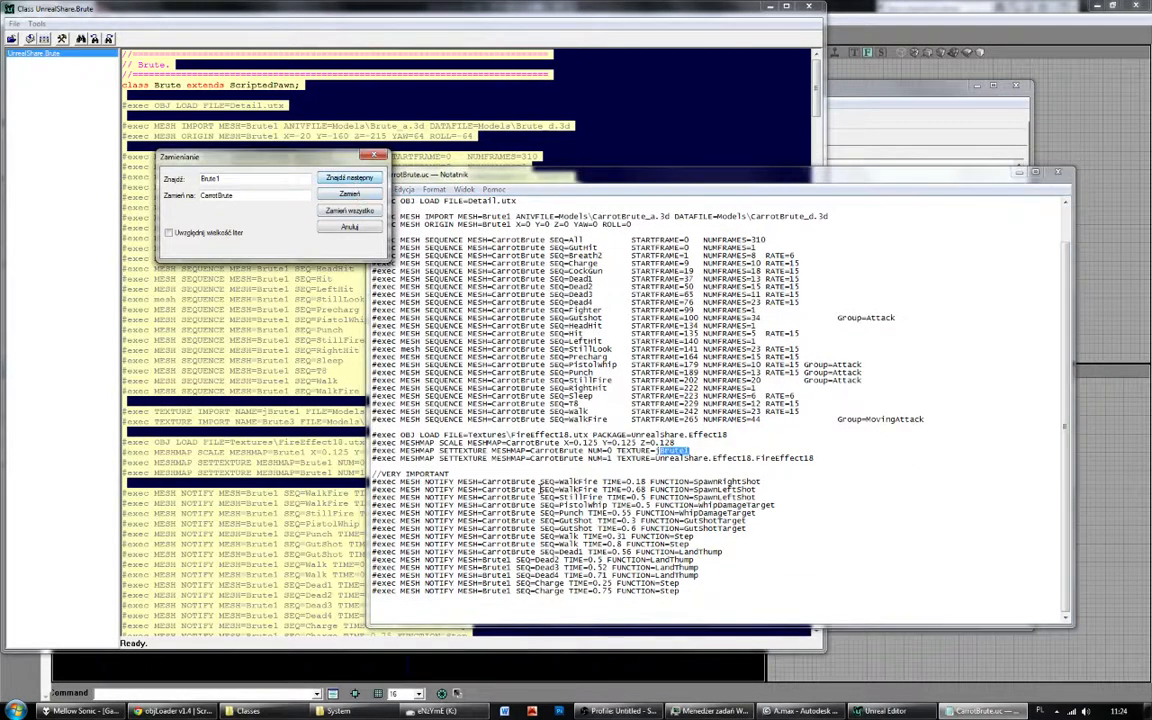
{"action": "left_click", "coordinate": [515, 467]}
{"action": "left_click", "coordinate": [369, 183]}
{"action": "left_click", "coordinate": [367, 194]}
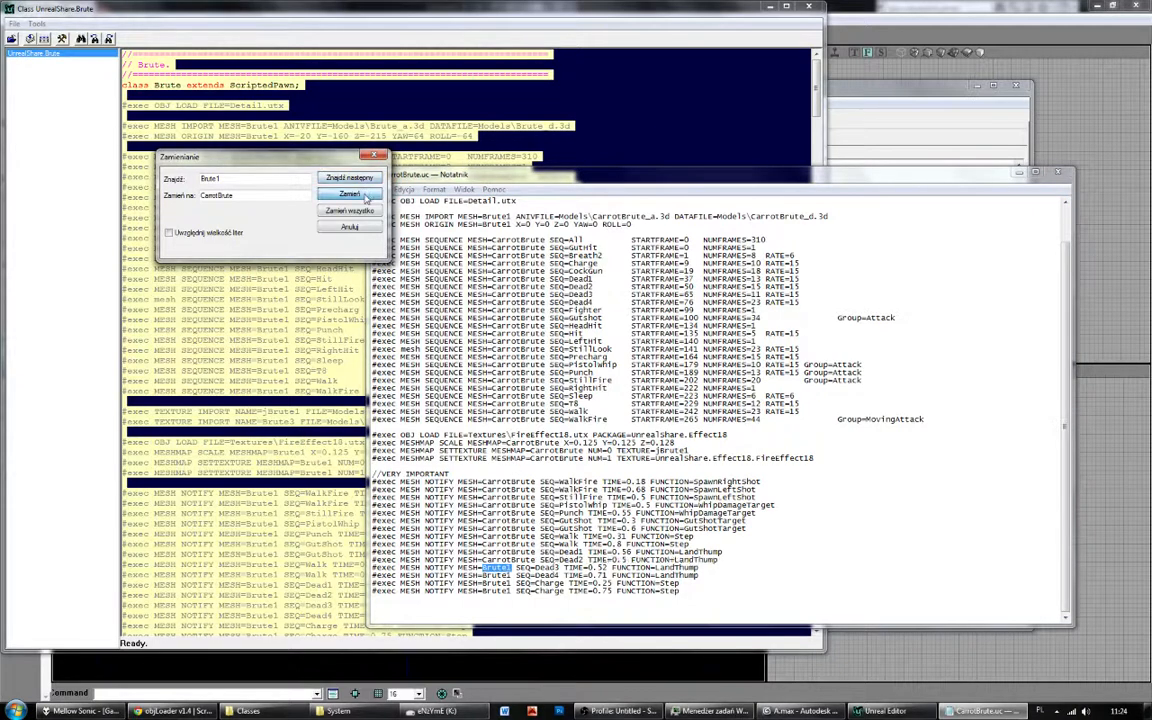
{"action": "left_click", "coordinate": [366, 195]}
{"action": "left_click", "coordinate": [366, 195]}
{"action": "left_click", "coordinate": [366, 195]}
{"action": "left_click", "coordinate": [366, 195]}
{"action": "left_click", "coordinate": [624, 403]}
{"action": "left_click", "coordinate": [606, 427]}
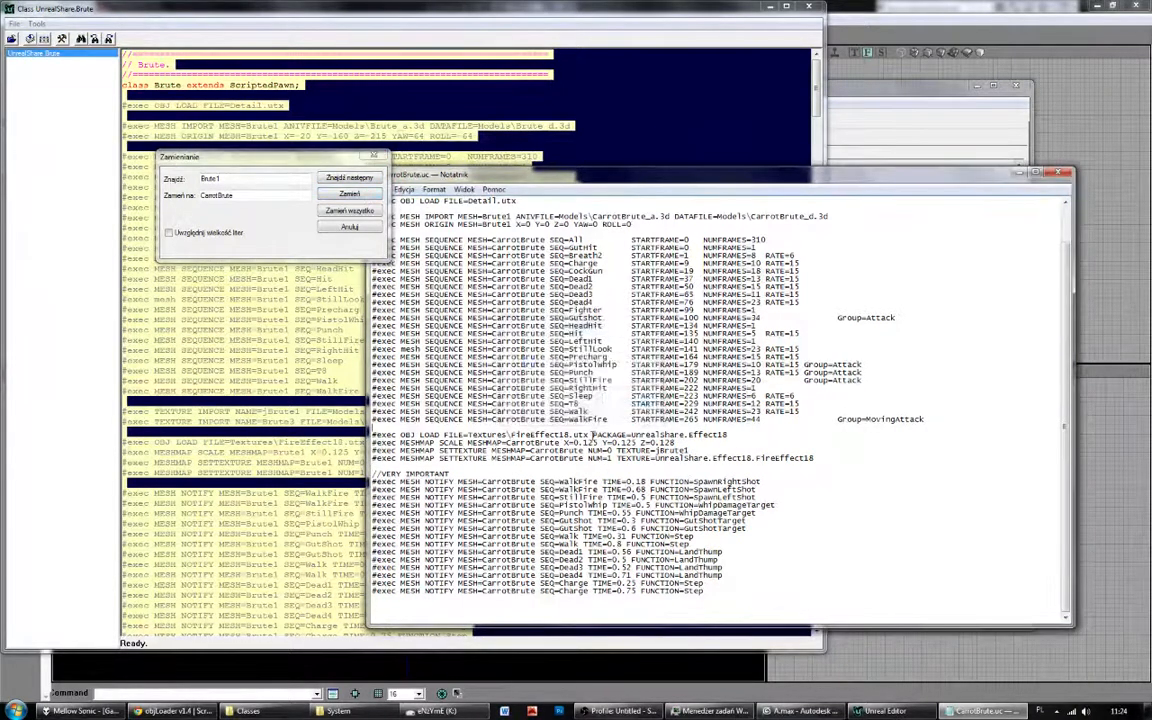
Change the mesh name to CarrotBrute in the MESH IMPORT and MESH ORIGIN lines and close the replace dialog.
{"action": "scroll", "coordinate": [602, 440], "scroll_direction": "up", "scroll_amount": 2}
{"action": "left_click_drag", "start_coordinate": [512, 256], "coordinate": [483, 263]}
{"action": "key", "text": "ctrl+v"}
{"action": "key", "text": "ctrl+v"}
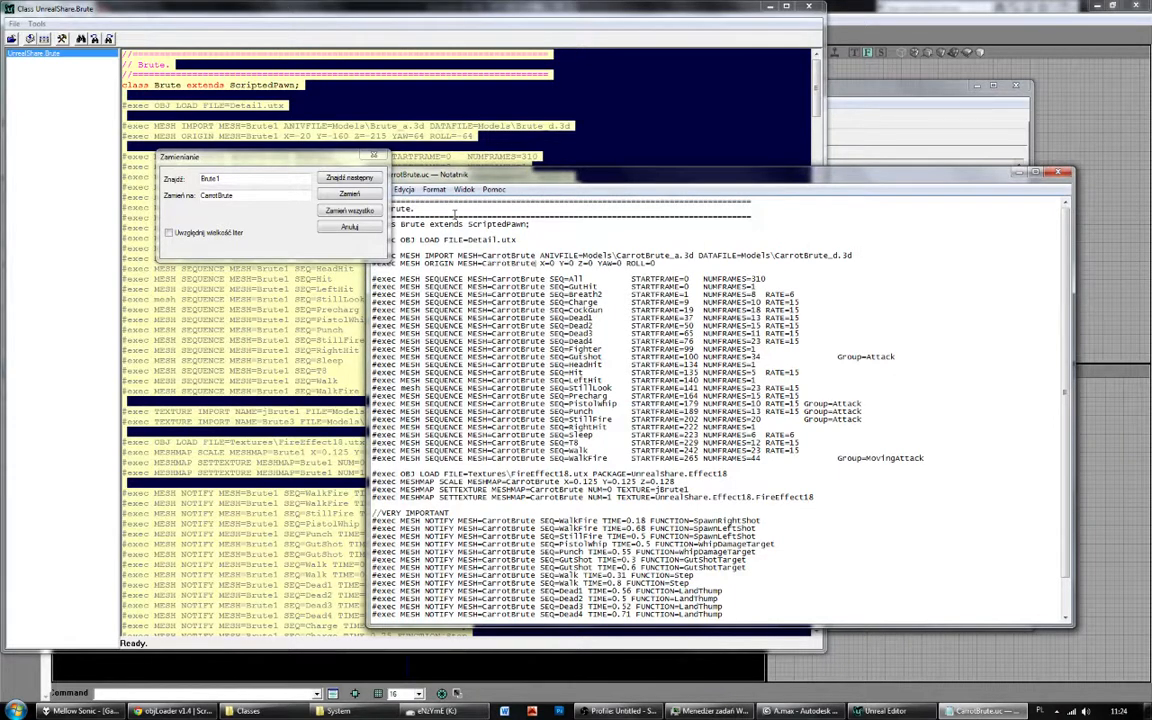
{"action": "left_click", "coordinate": [374, 156]}
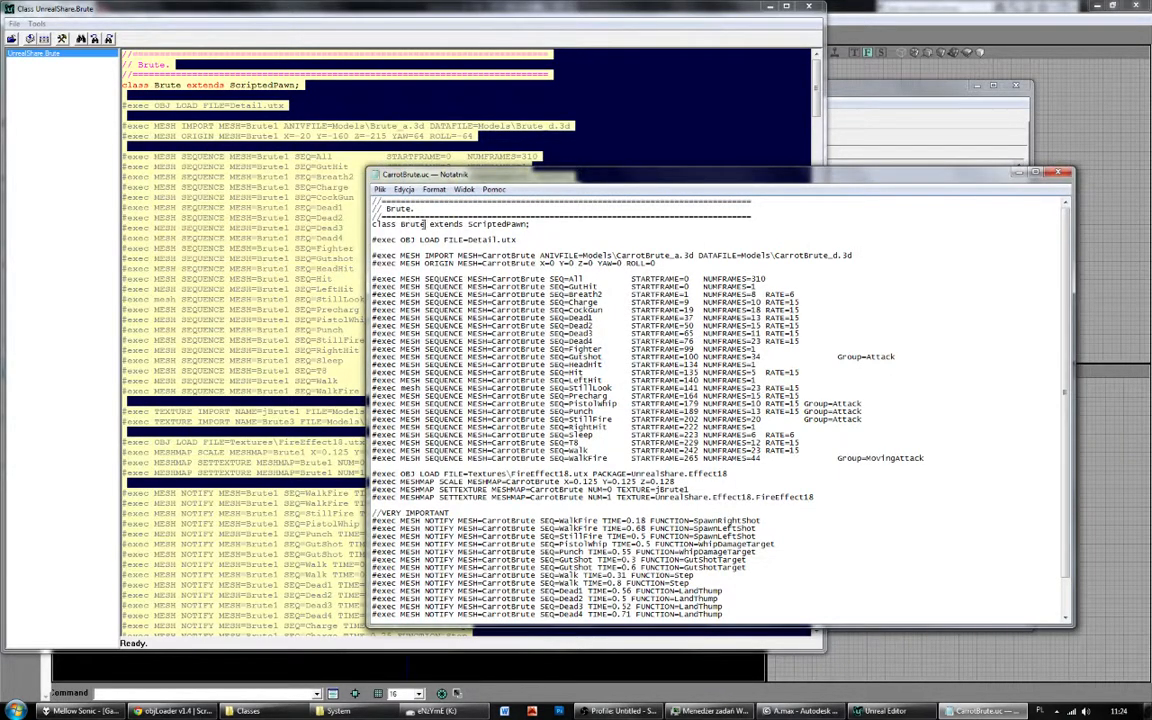
Change the class declaration in CarrotBrute.uc to "class CarrotBrute extends Brute", then save and close the file.
{"action": "left_click_drag", "start_coordinate": [424, 224], "coordinate": [402, 224]}
{"action": "key", "text": "ctrl+x"}
{"action": "double_click", "coordinate": [473, 224]}
{"action": "key", "text": "ctrl+v"}
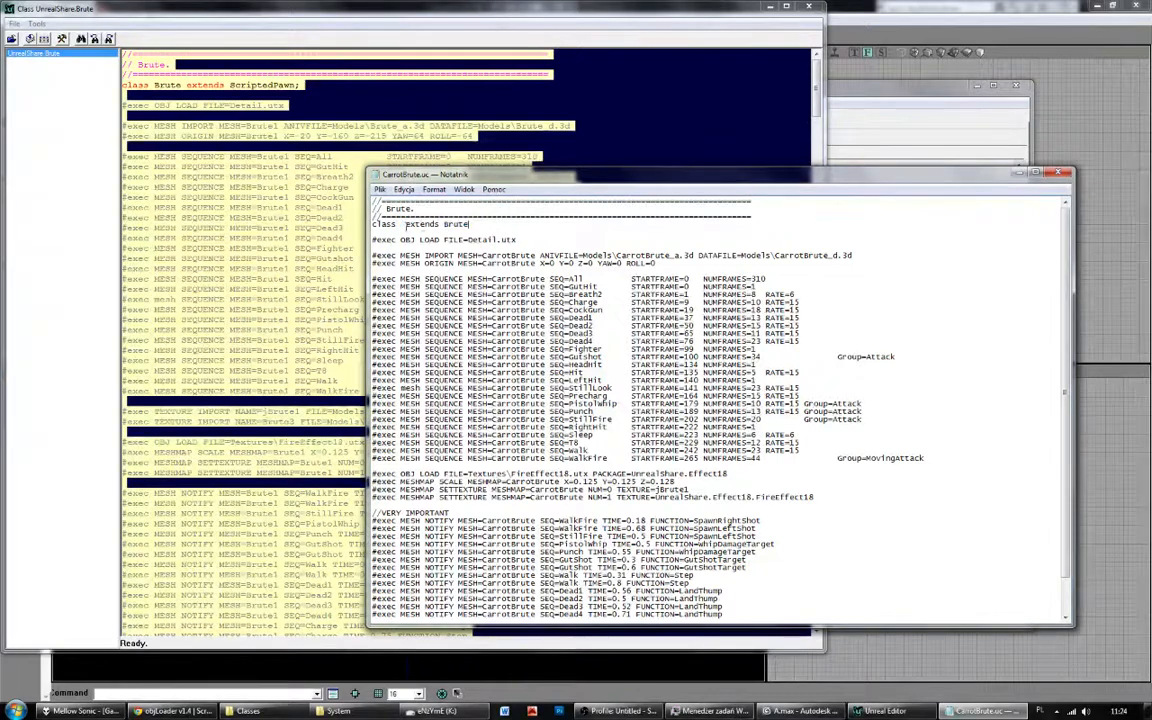
{"action": "left_click", "coordinate": [403, 225]}
{"action": "type", "text": "CarrotBrute"}
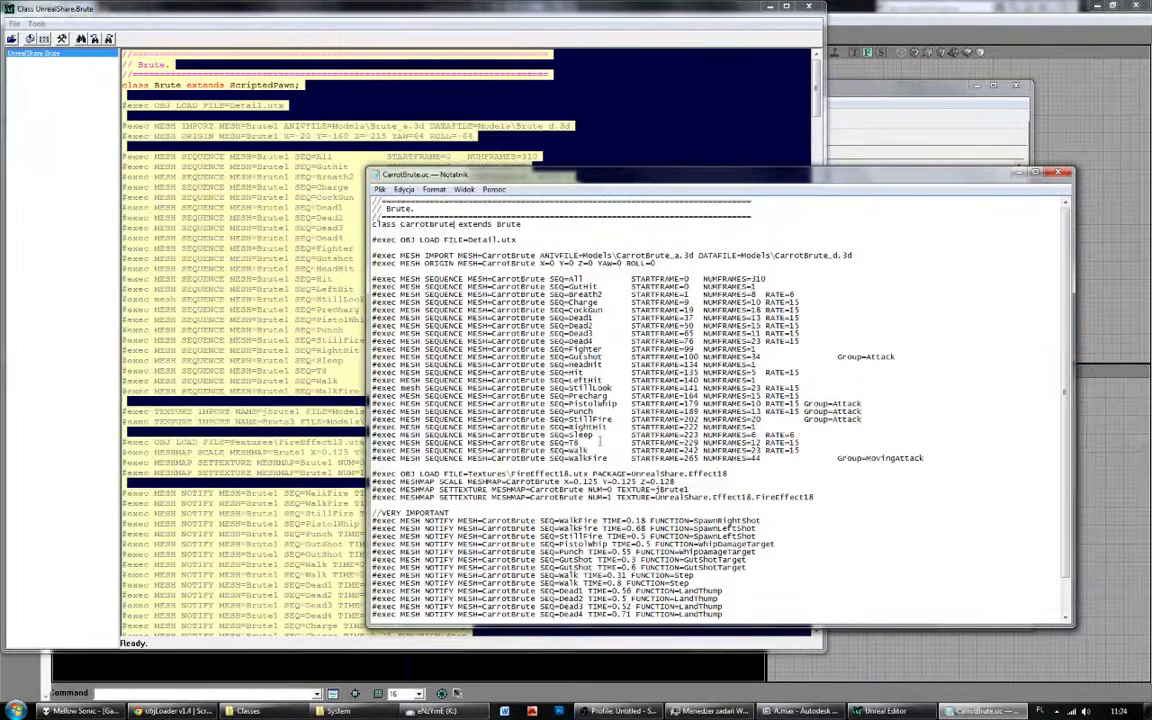
{"action": "left_click", "coordinate": [379, 189]}
{"action": "left_click", "coordinate": [400, 229]}
{"action": "left_click", "coordinate": [1062, 172]}
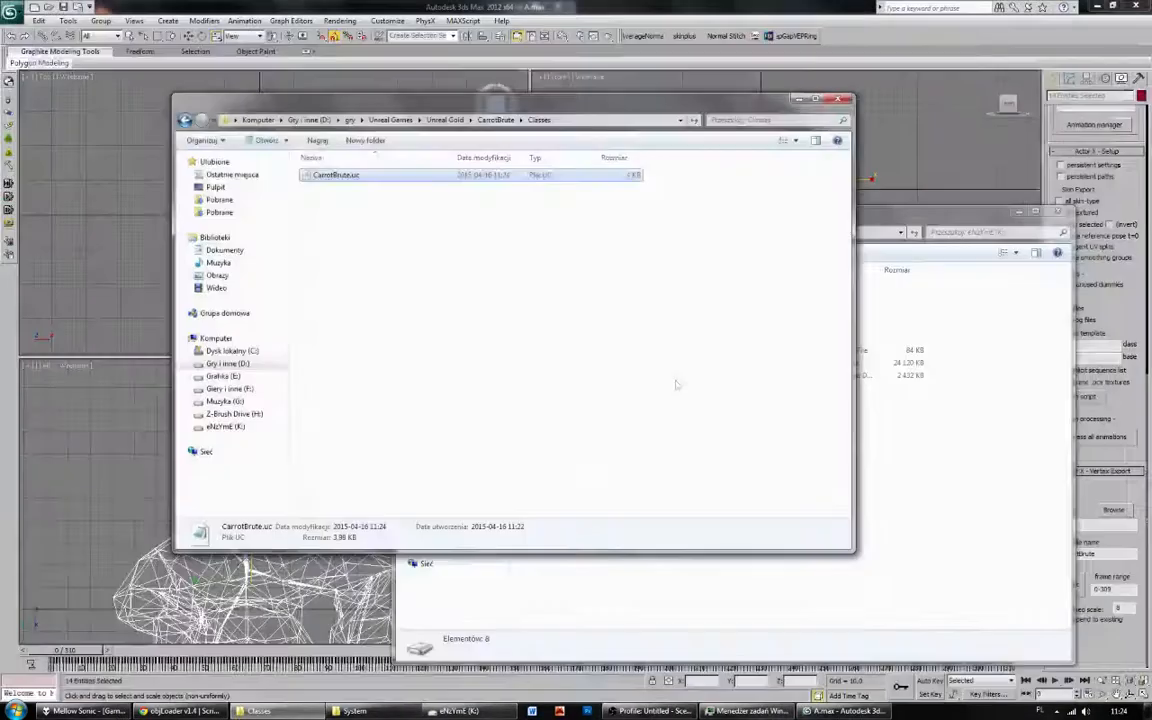
Go up to the CarrotBrute folder and copy its name from the folder path.
{"action": "left_click", "coordinate": [411, 196]}
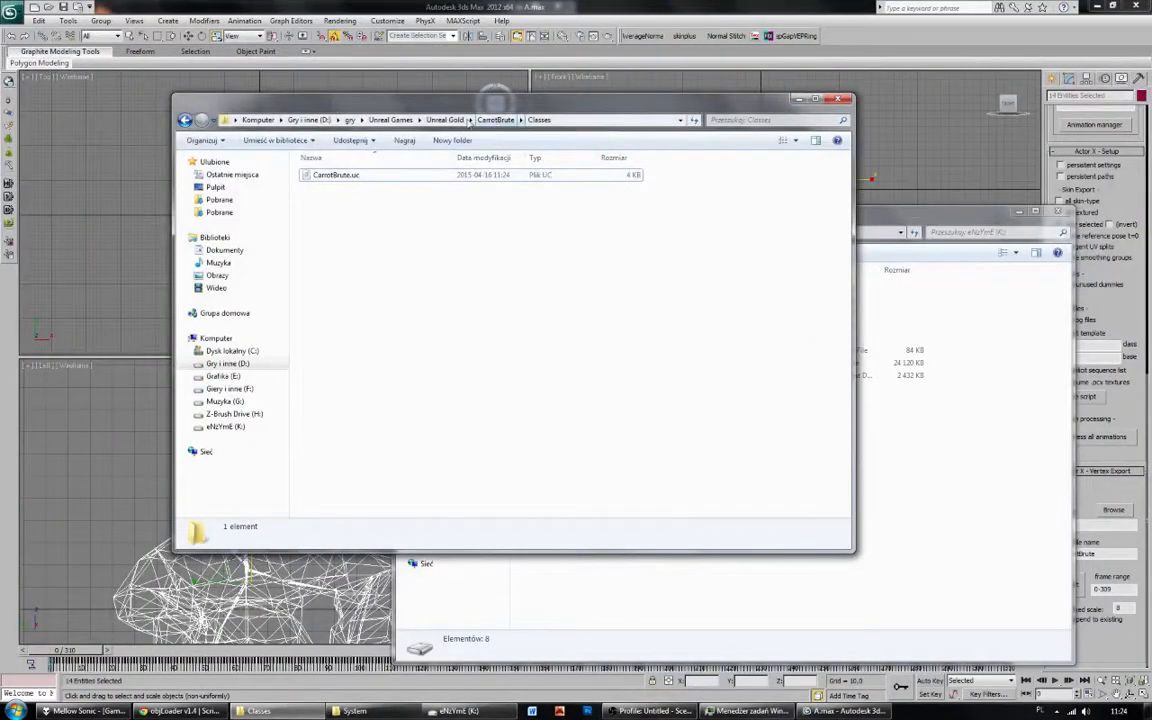
{"action": "left_click", "coordinate": [501, 123]}
{"action": "left_click", "coordinate": [545, 121]}
{"action": "left_click_drag", "start_coordinate": [542, 121], "coordinate": [348, 147]}
{"action": "left_click", "coordinate": [329, 120]}
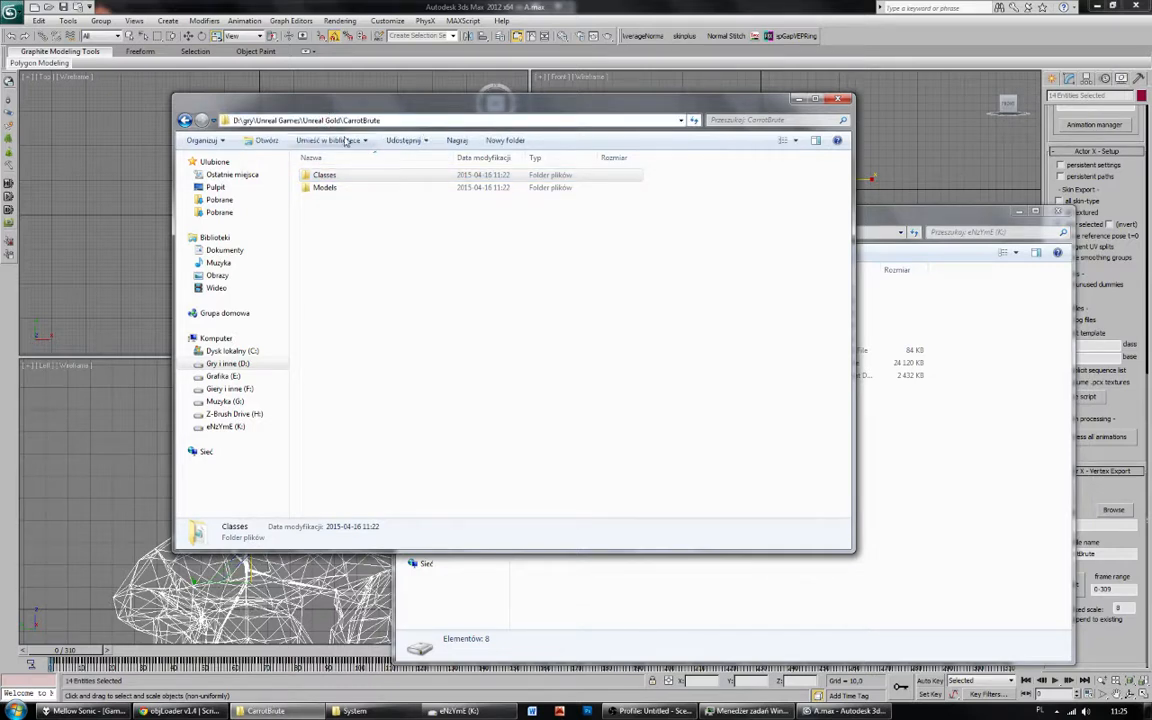
{"action": "key", "text": "Return"}
Open Unreal.ini from the System folder of Unreal Gold.
{"action": "left_click", "coordinate": [448, 121]}
{"action": "left_click", "coordinate": [380, 238]}
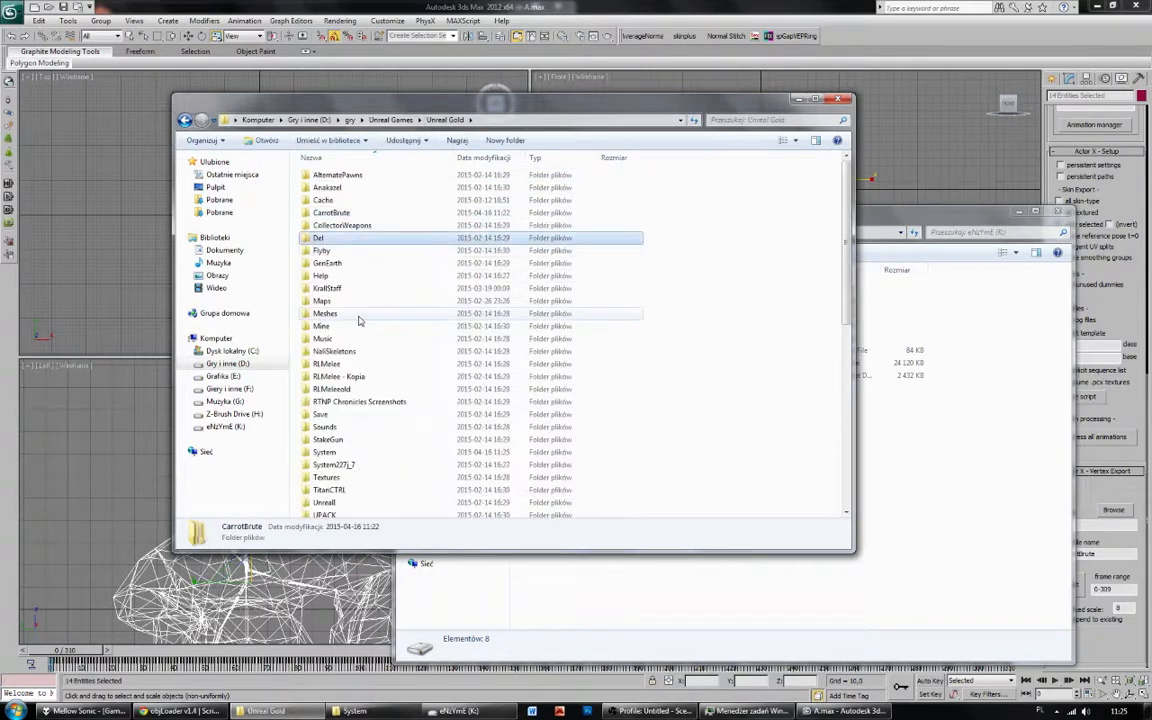
{"action": "key", "text": "s"}
{"action": "key", "text": "y"}
{"action": "key", "text": "Return"}
{"action": "key", "text": "u"}
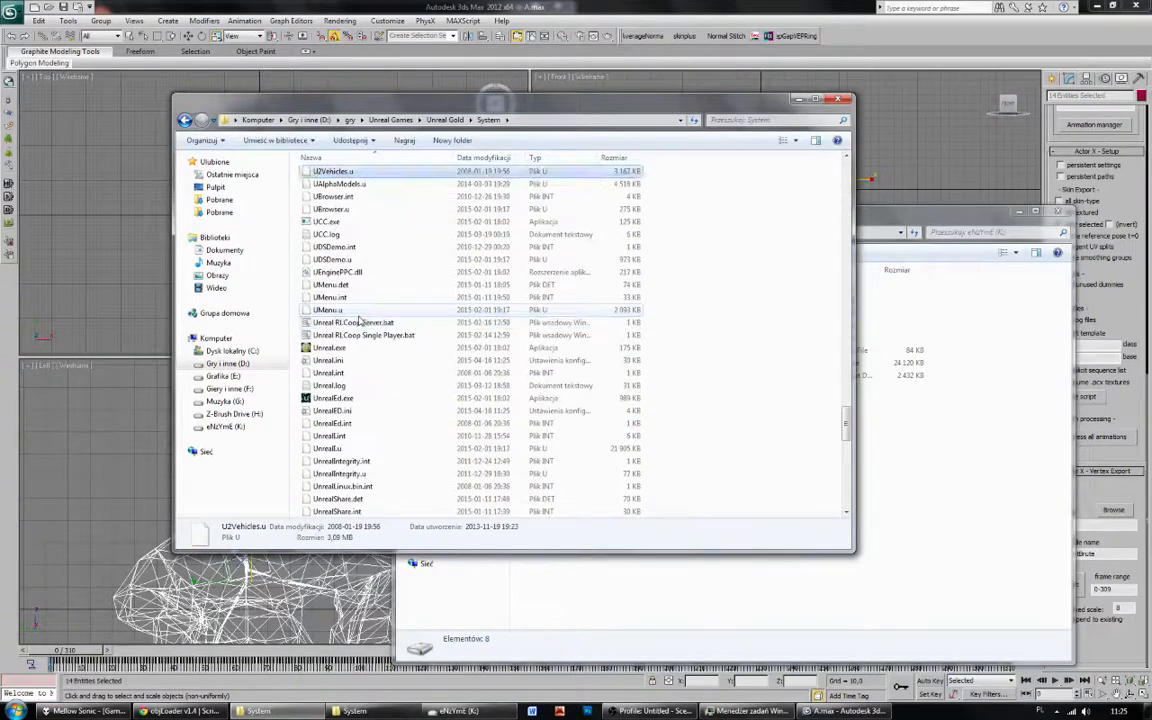
{"action": "key", "text": "n"}
{"action": "double_click", "coordinate": [383, 363]}
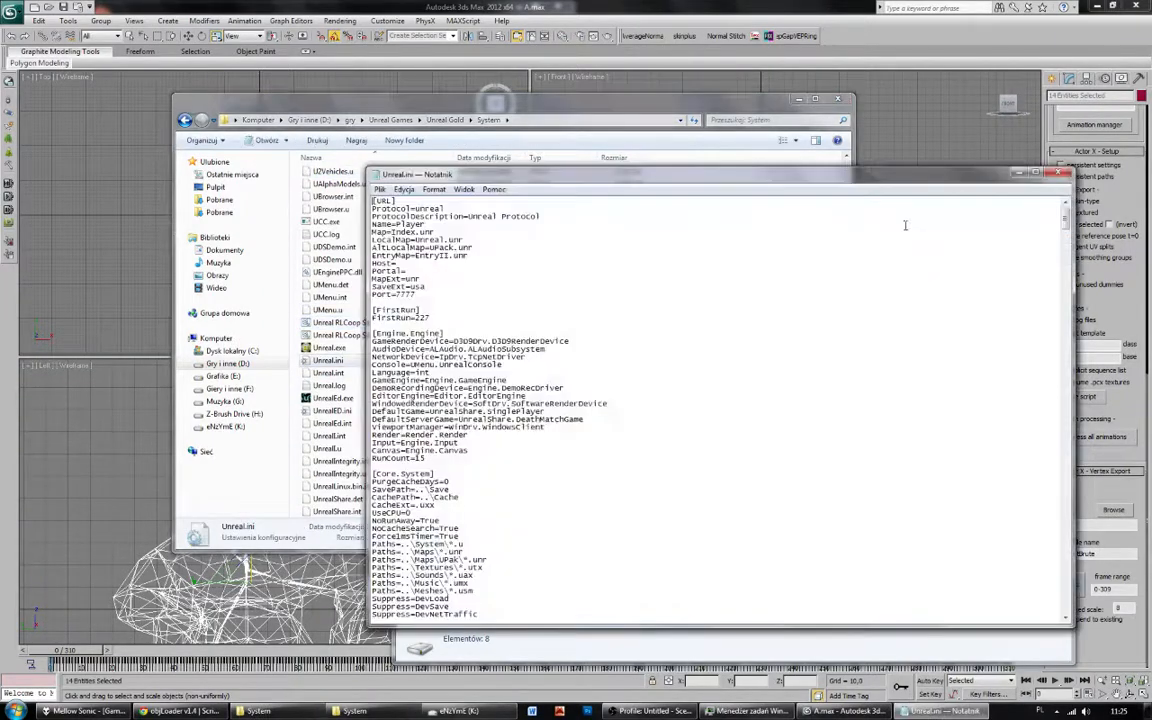
Replace the last EditPackages entry in Unreal.ini with CarrotBrute, then save and close the file.
{"action": "left_click_drag", "start_coordinate": [1066, 222], "coordinate": [1066, 474]}
{"action": "left_click_drag", "start_coordinate": [484, 372], "coordinate": [434, 372]}
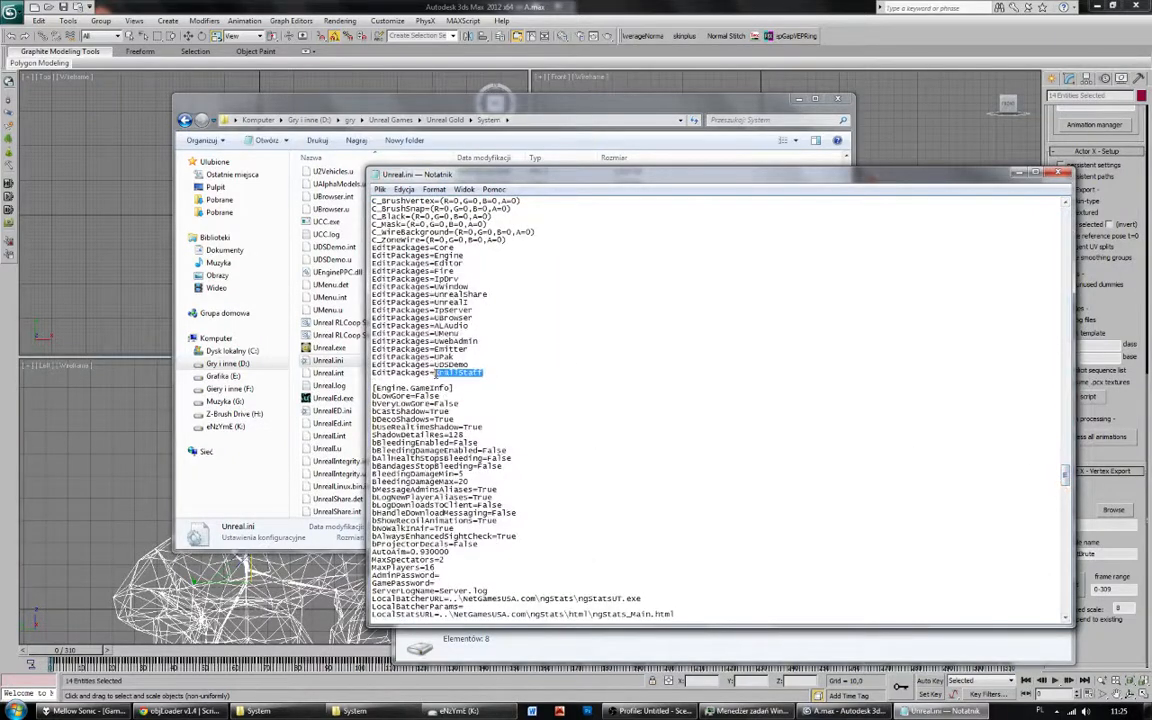
{"action": "key", "text": "ctrl+v"}
{"action": "left_click", "coordinate": [382, 190]}
{"action": "left_click", "coordinate": [411, 230]}
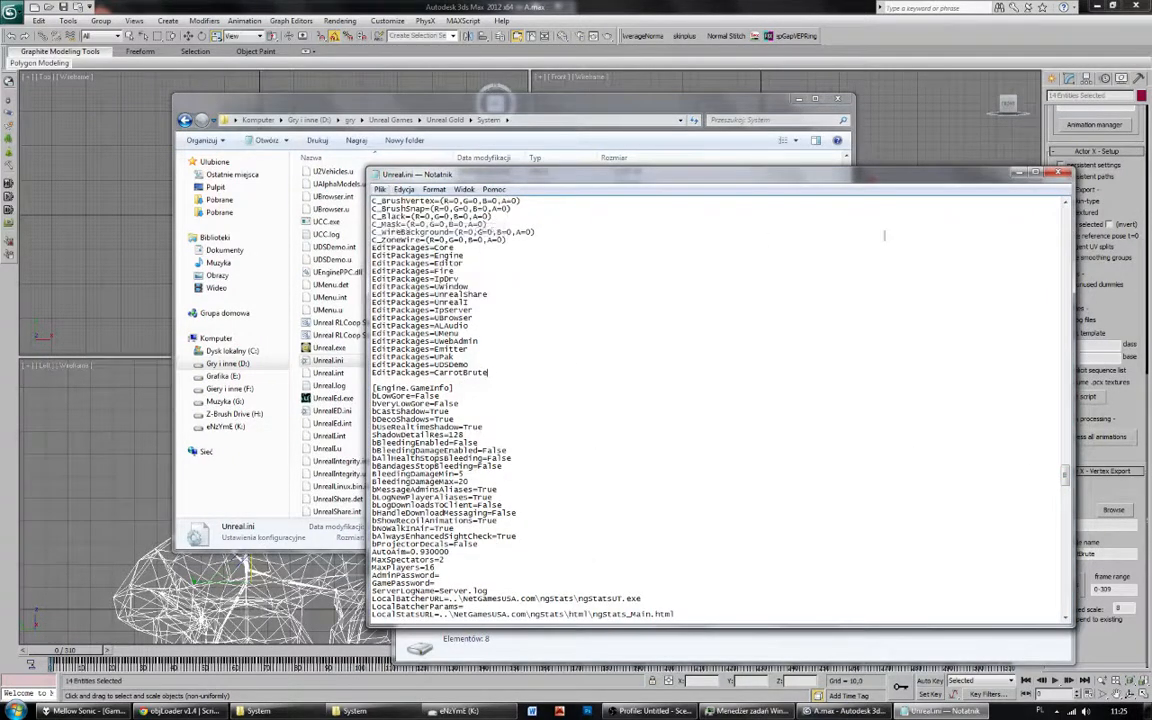
{"action": "left_click", "coordinate": [1061, 173]}
Open a command prompt and switch it to D:\gry\Unreal Games\Unreal Gold\System on drive D:.
{"action": "left_click", "coordinate": [14, 711]}
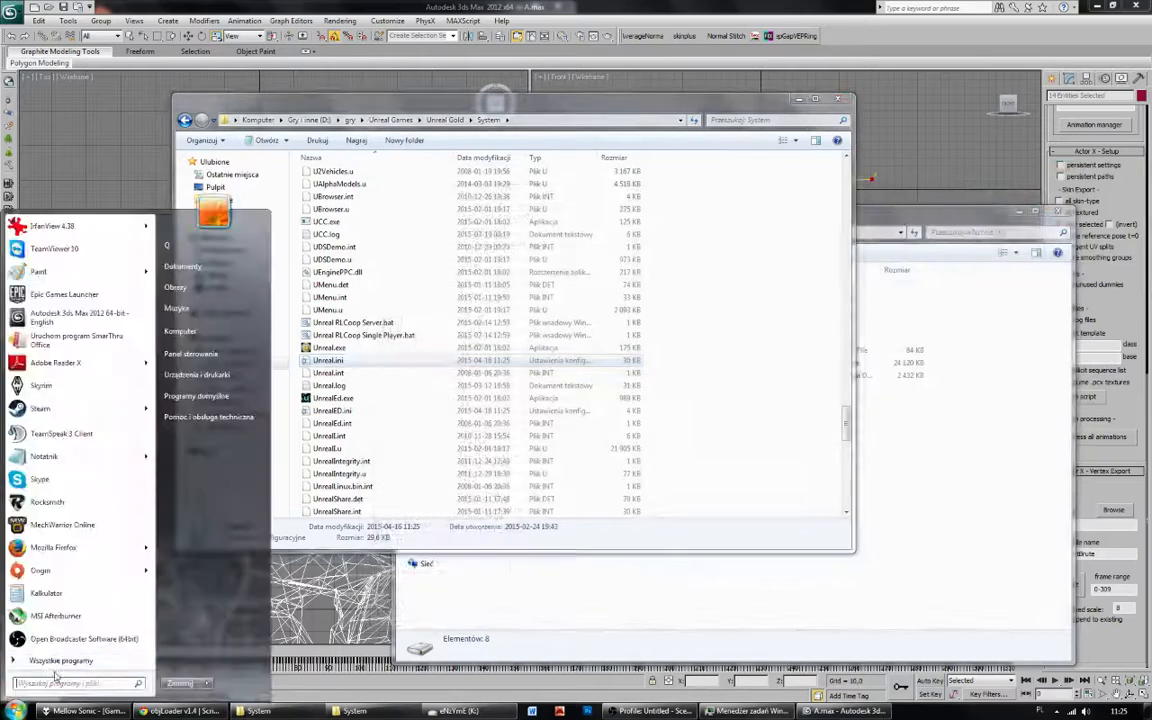
{"action": "type", "text": "cmd"}
{"action": "key", "text": "Return"}
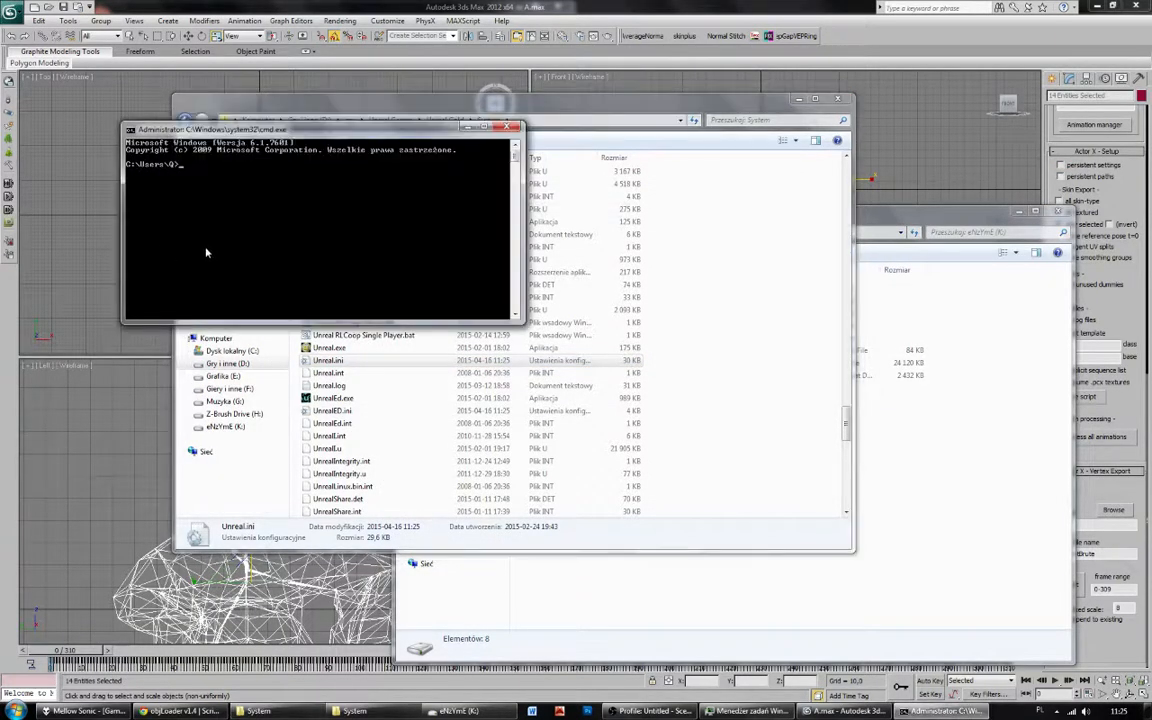
{"action": "type", "text": "cd"}
{"action": "right_click", "coordinate": [205, 253]}
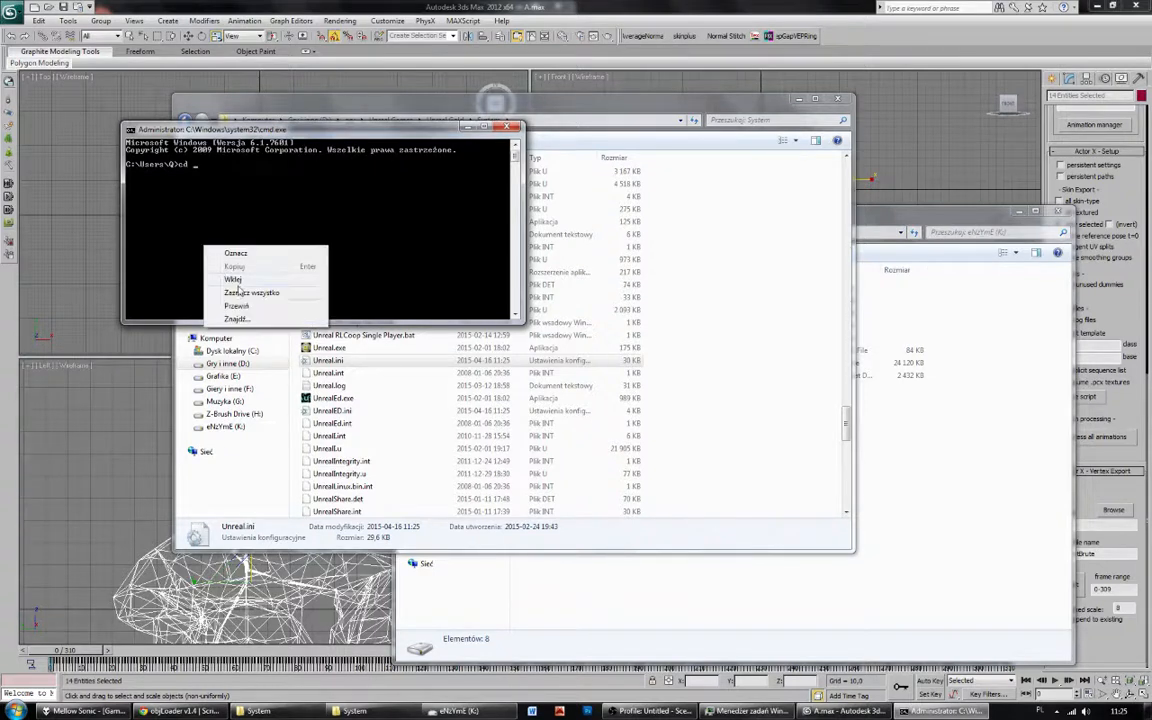
{"action": "left_click", "coordinate": [239, 283]}
{"action": "key", "text": "Return"}
{"action": "type", "text": "d:\\"}
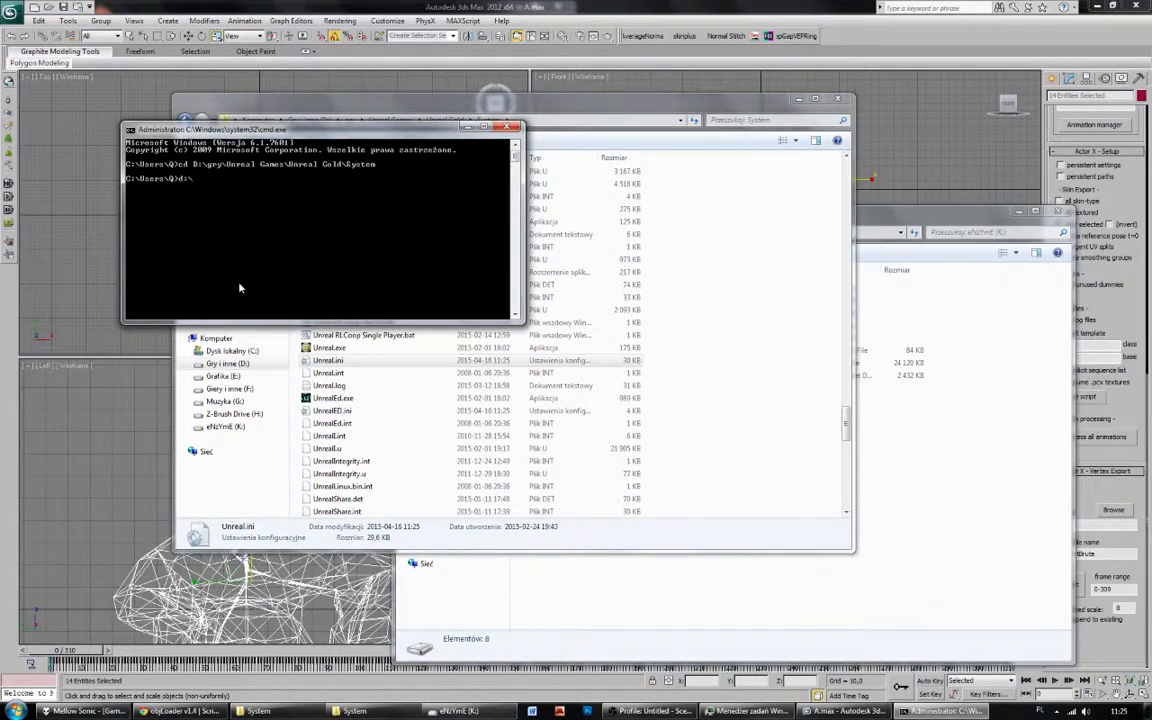
{"action": "key", "text": "Return"}
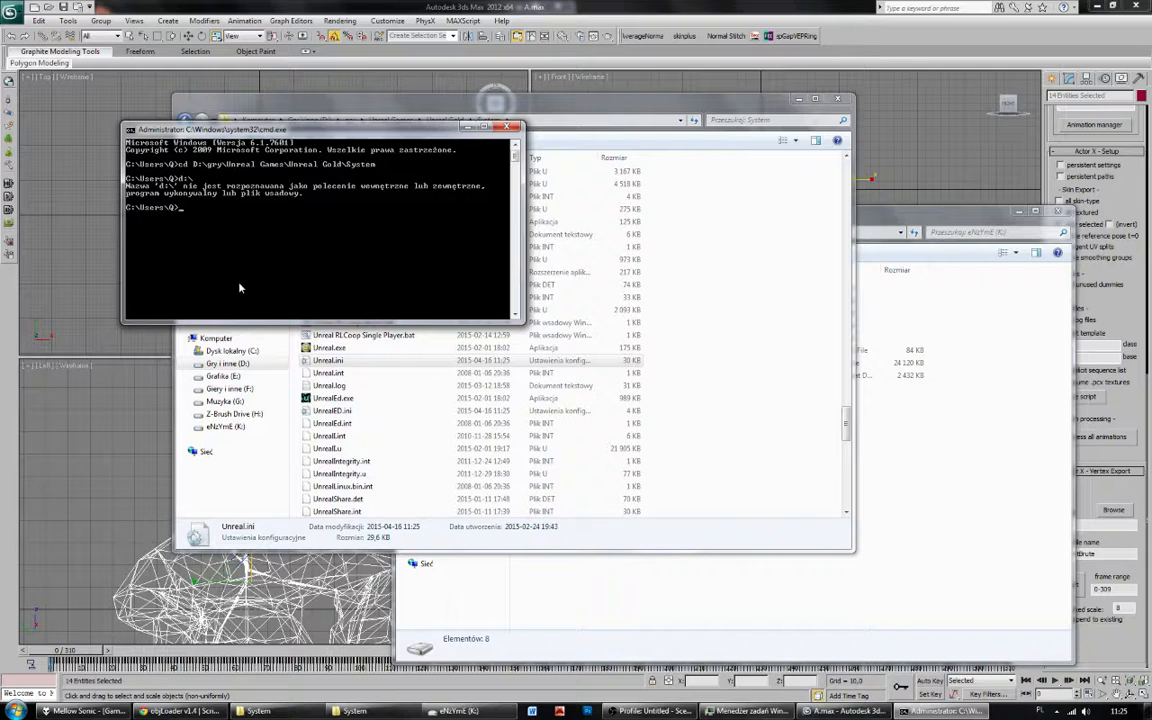
{"action": "type", "text": "D:"}
{"action": "key", "text": "Return"}
Compile the package with "ucc make" and move the command prompt clear of the file list.
{"action": "type", "text": "u"}
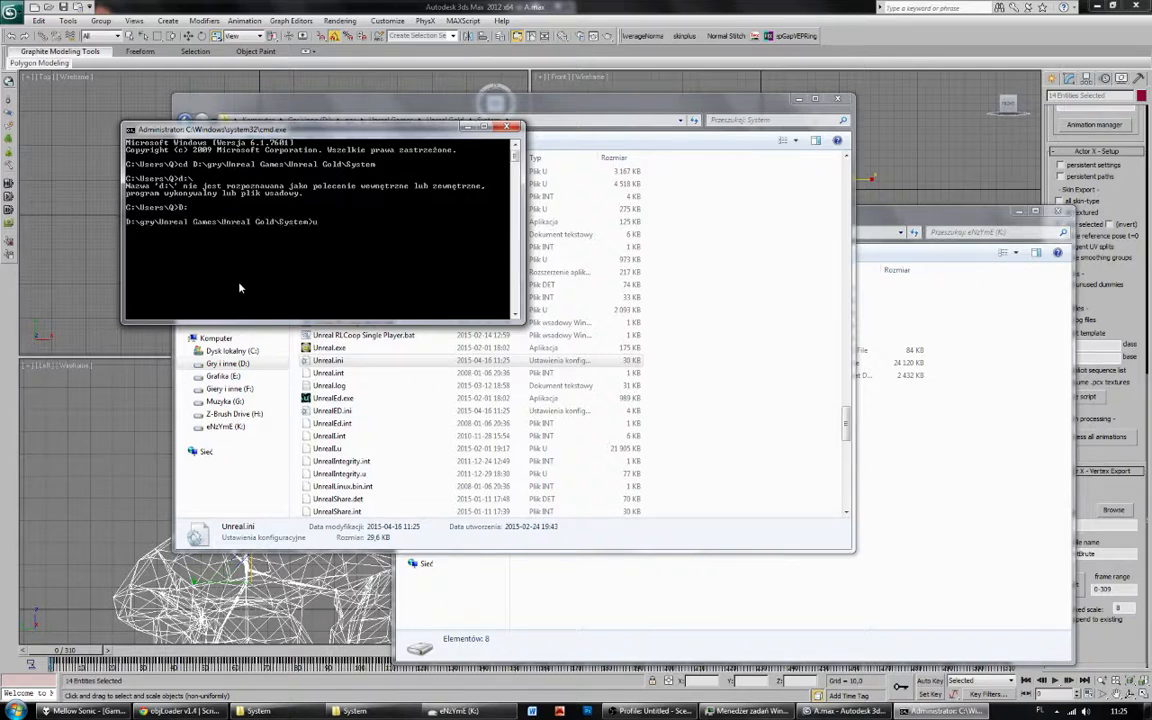
{"action": "type", "text": "cc mak"}
{"action": "type", "text": "e"}
{"action": "key", "text": "Return"}
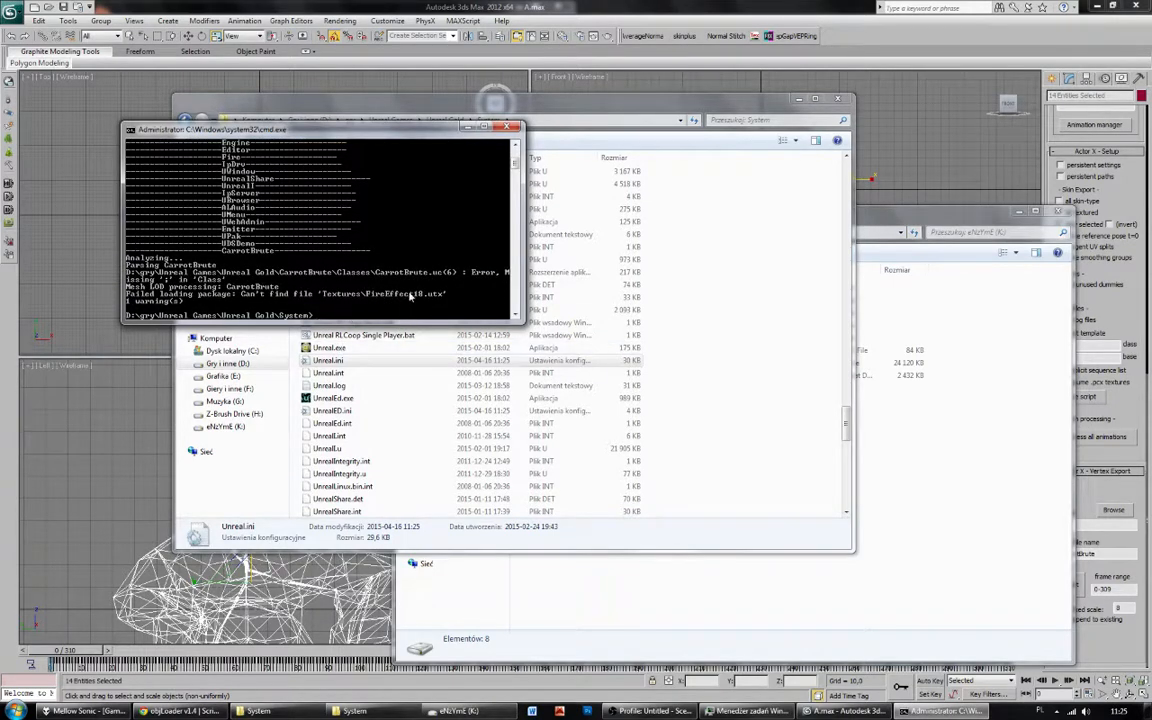
{"action": "left_click_drag", "start_coordinate": [382, 129], "coordinate": [316, 62]}
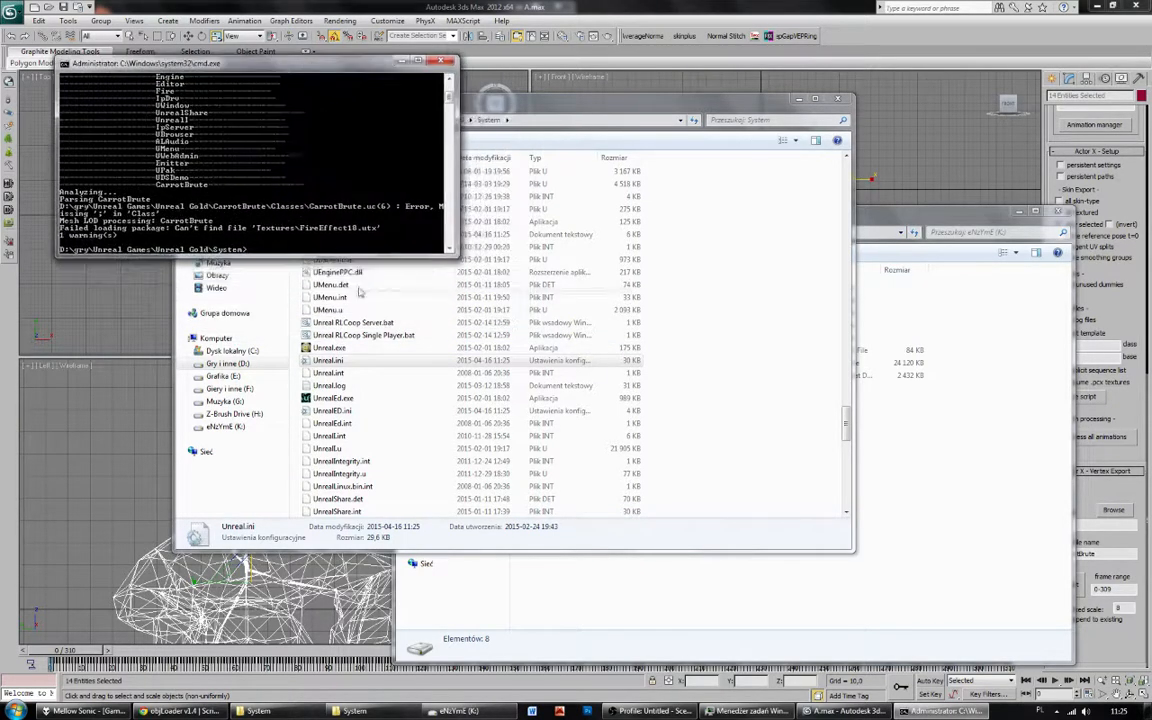
Launch UnrealEd.exe, check the mesh browser's package list for CarrotBrute, and close the editor.
{"action": "left_click", "coordinate": [340, 398]}
{"action": "double_click", "coordinate": [367, 399]}
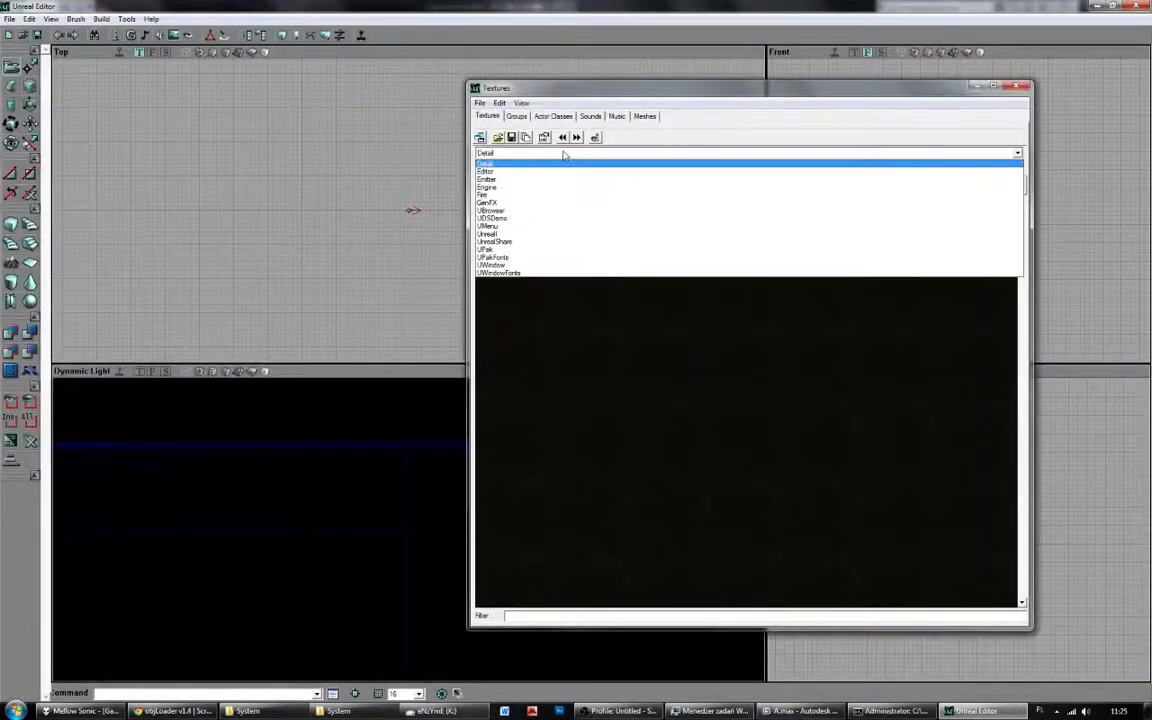
{"action": "left_click", "coordinate": [567, 157]}
{"action": "left_click", "coordinate": [644, 116]}
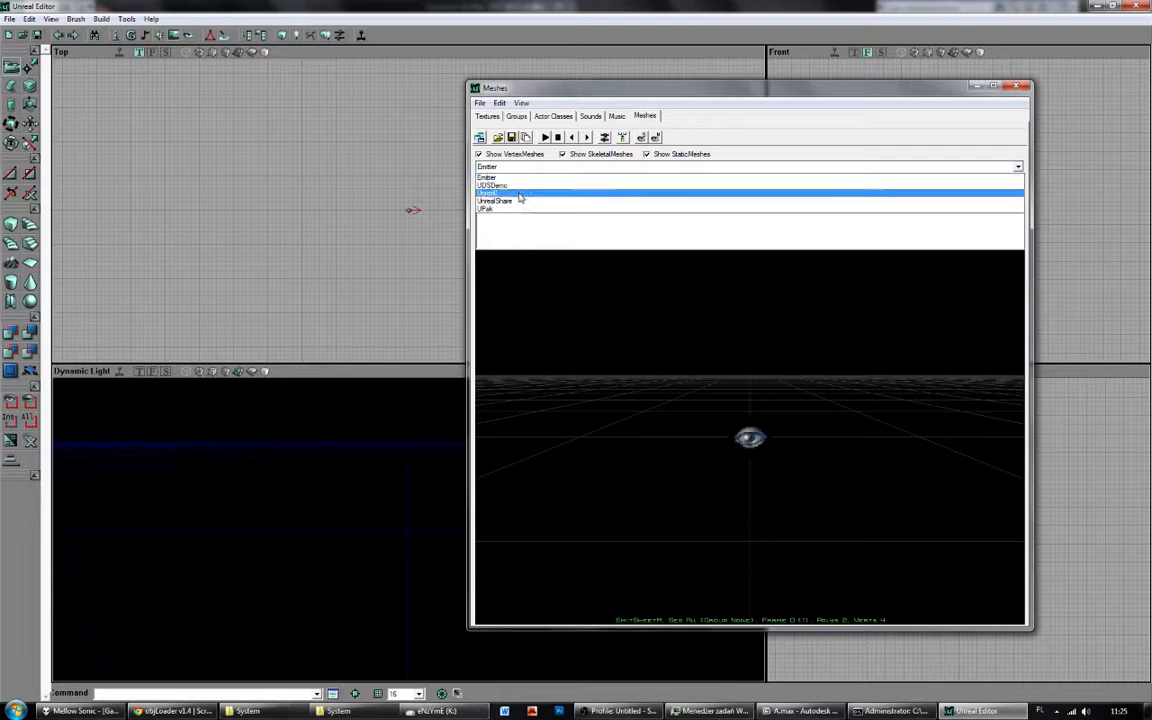
{"action": "left_click", "coordinate": [517, 203]}
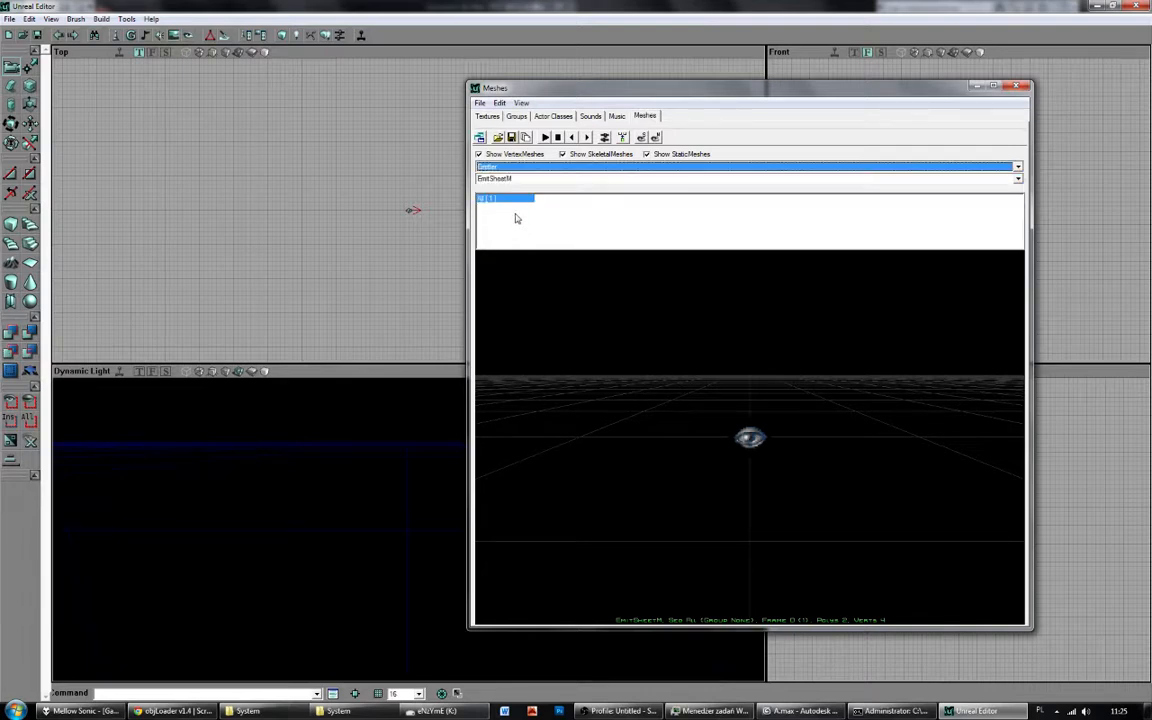
{"action": "left_click", "coordinate": [520, 166]}
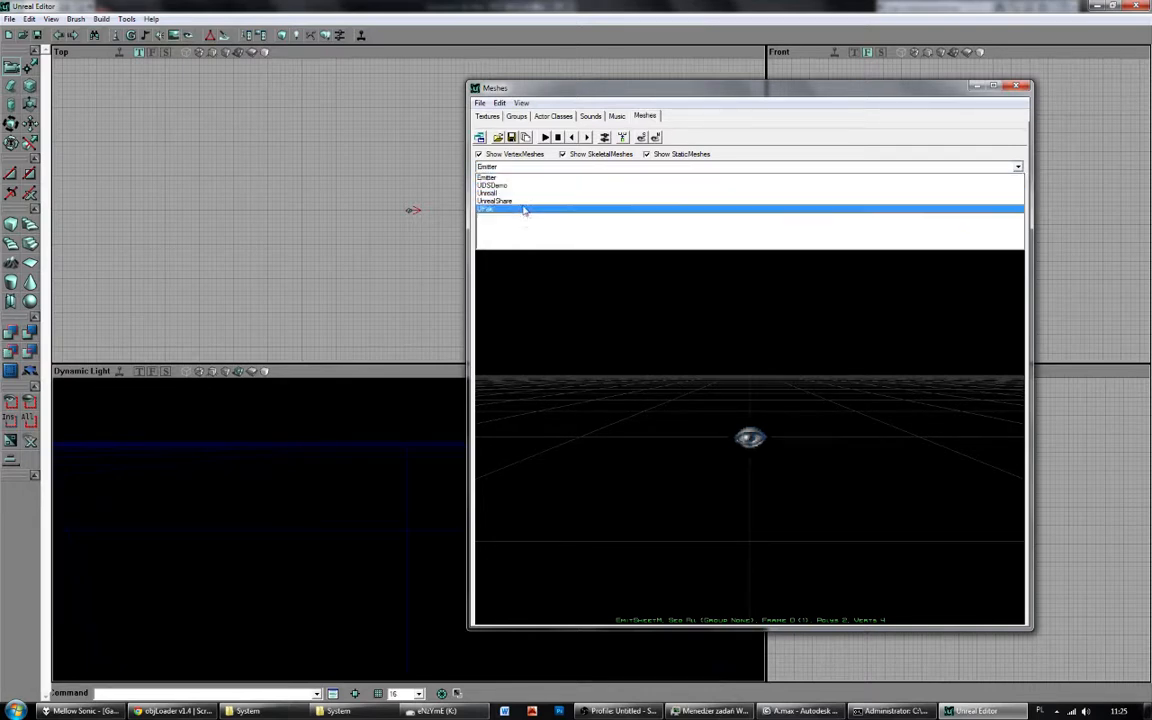
{"action": "left_click", "coordinate": [524, 209]}
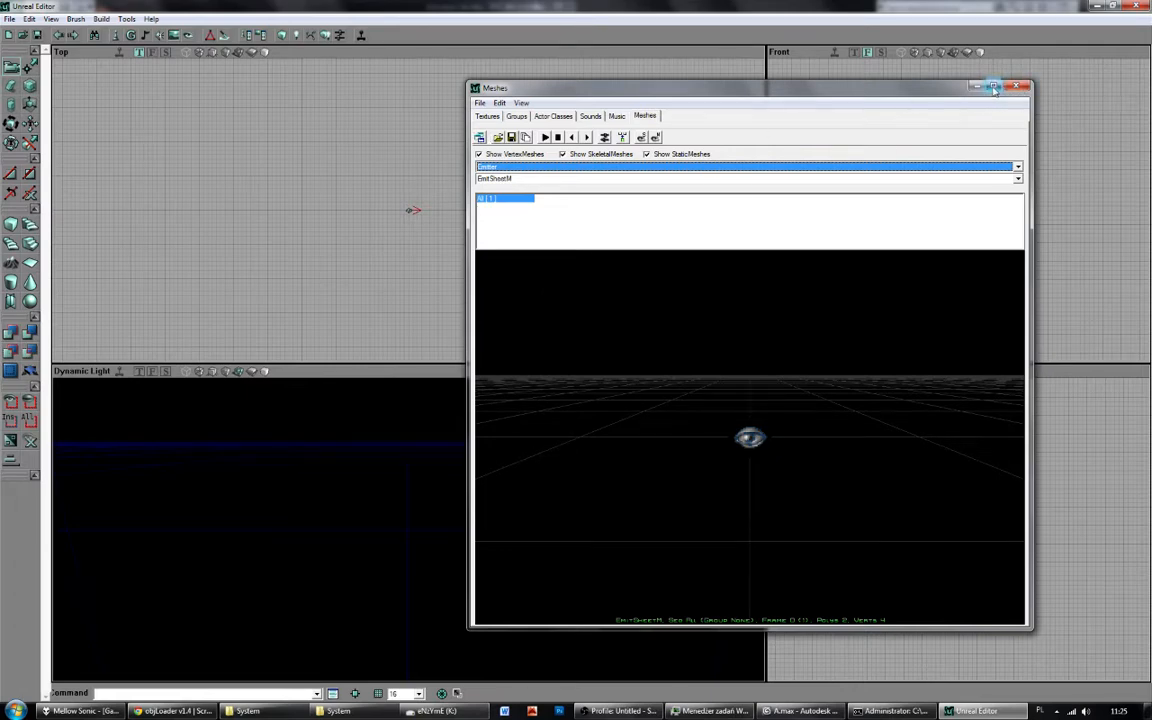
{"action": "left_click", "coordinate": [1021, 88]}
{"action": "left_click", "coordinate": [1136, 6]}
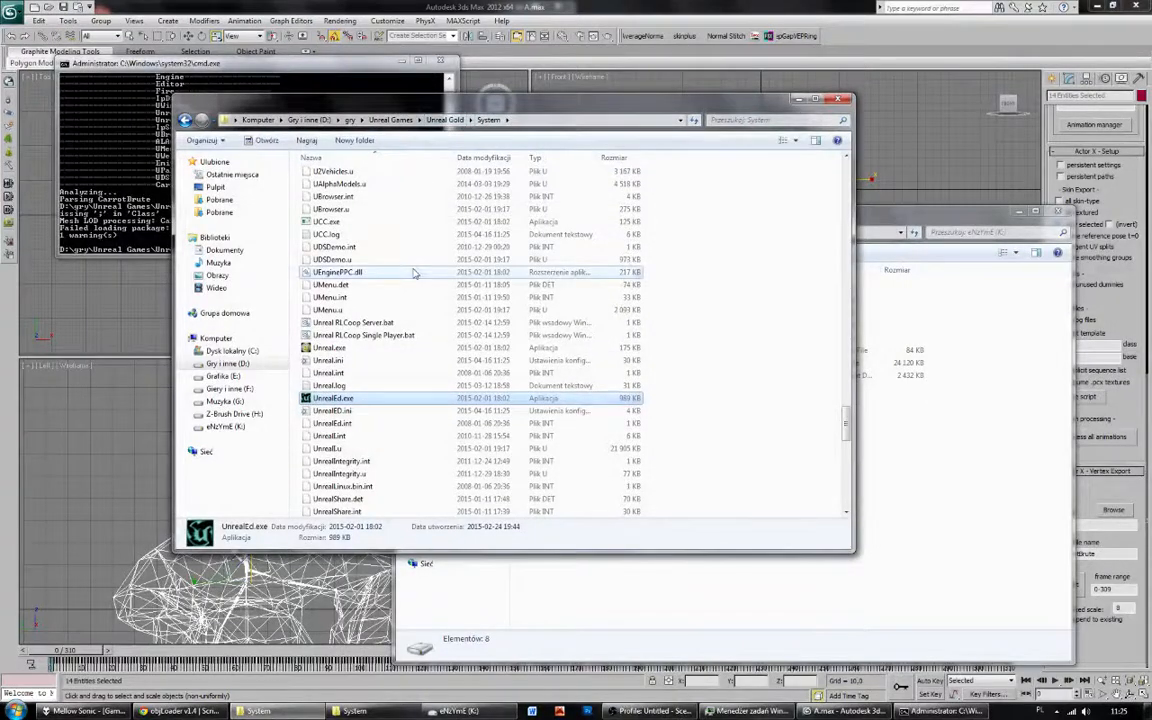
Look for a compiled CarrotBrute package in the System folder and review the compiler output in the command prompt.
{"action": "key", "text": "c"}
{"action": "key", "text": "r"}
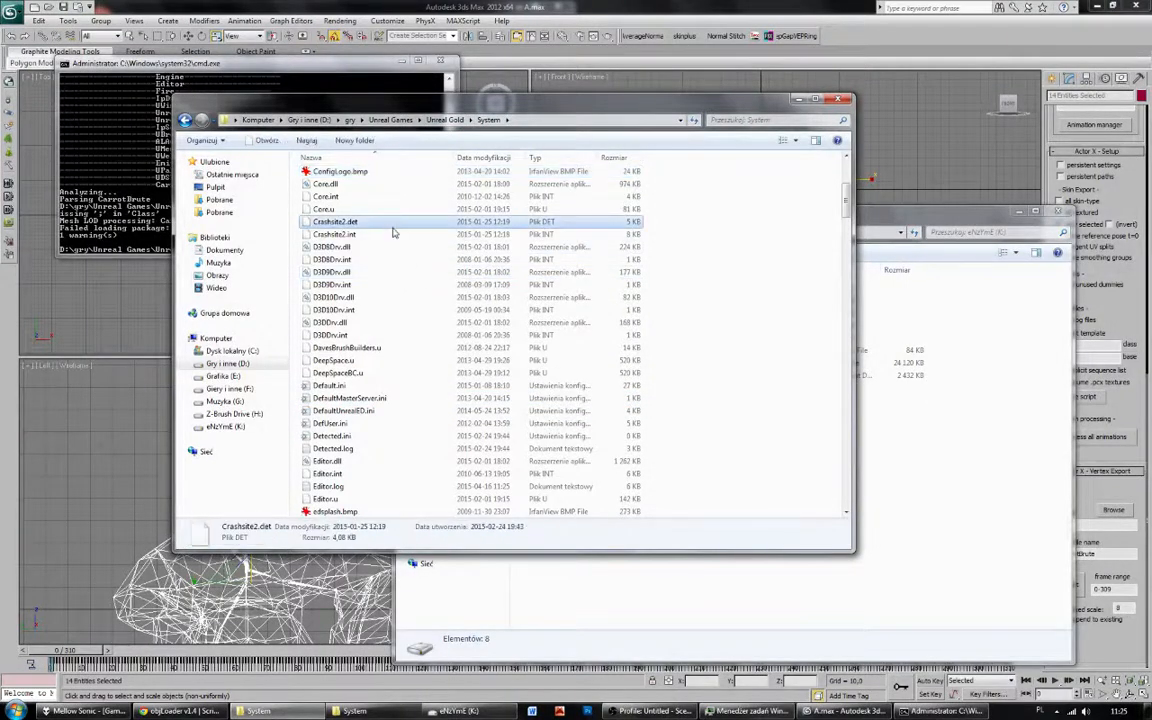
{"action": "left_click", "coordinate": [140, 218]}
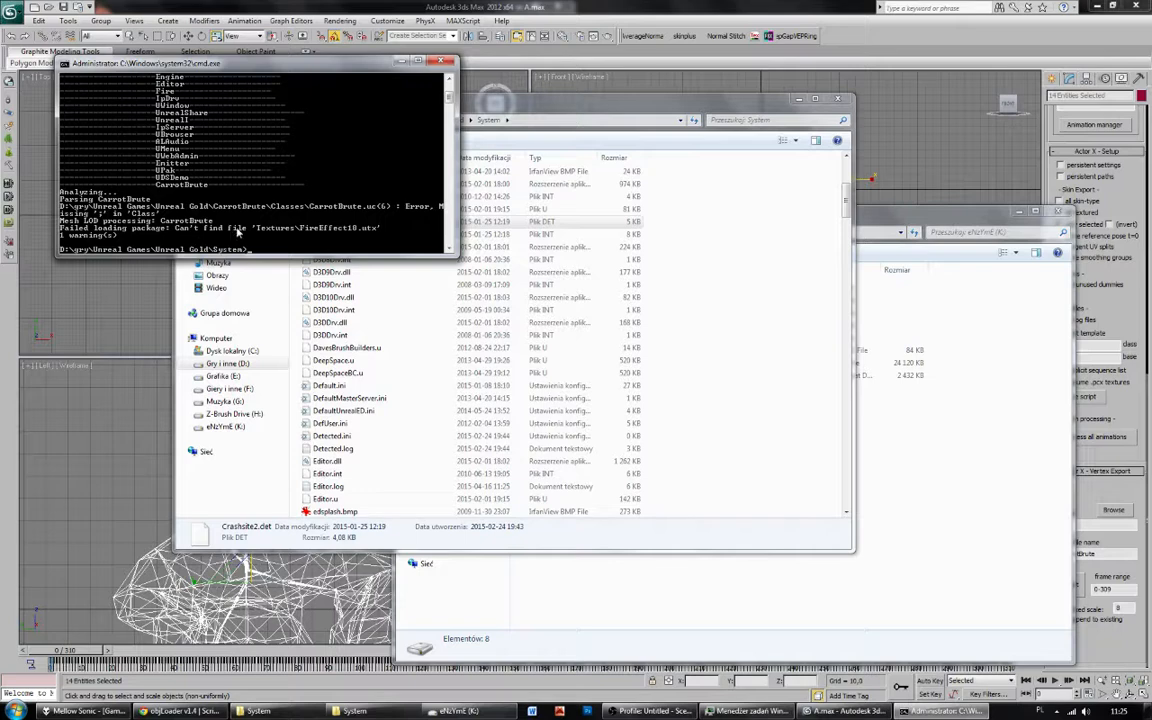
{"action": "left_click", "coordinate": [509, 311]}
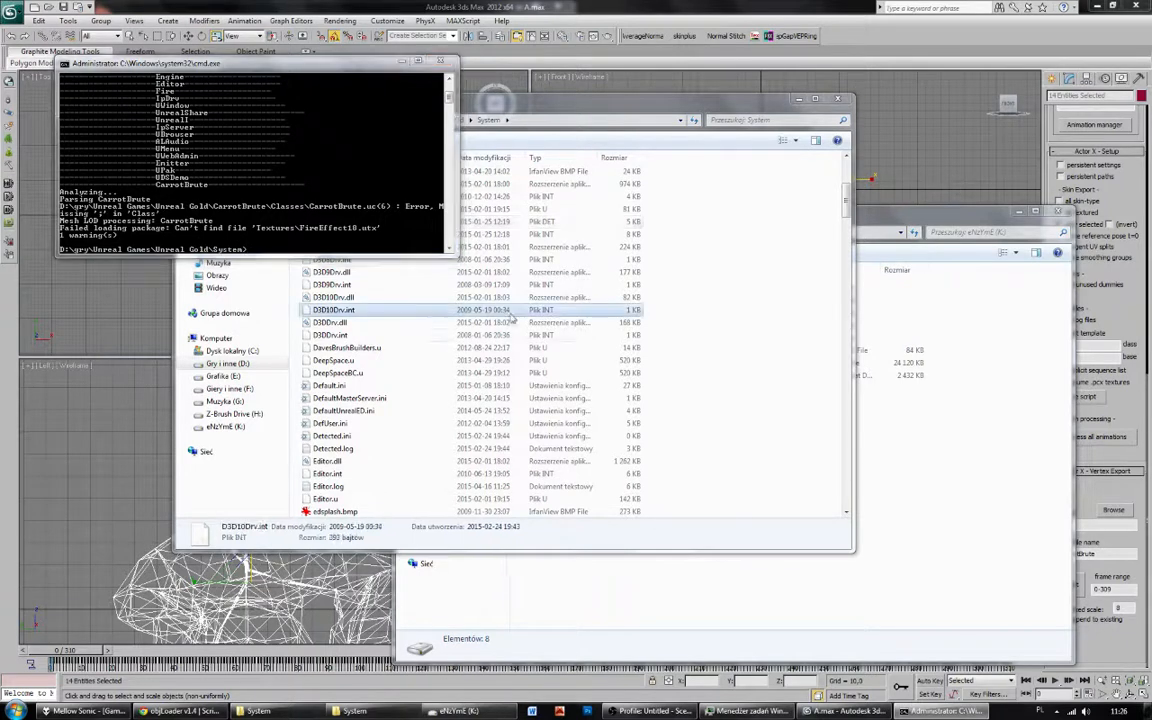
{"action": "left_click", "coordinate": [1040, 465]}
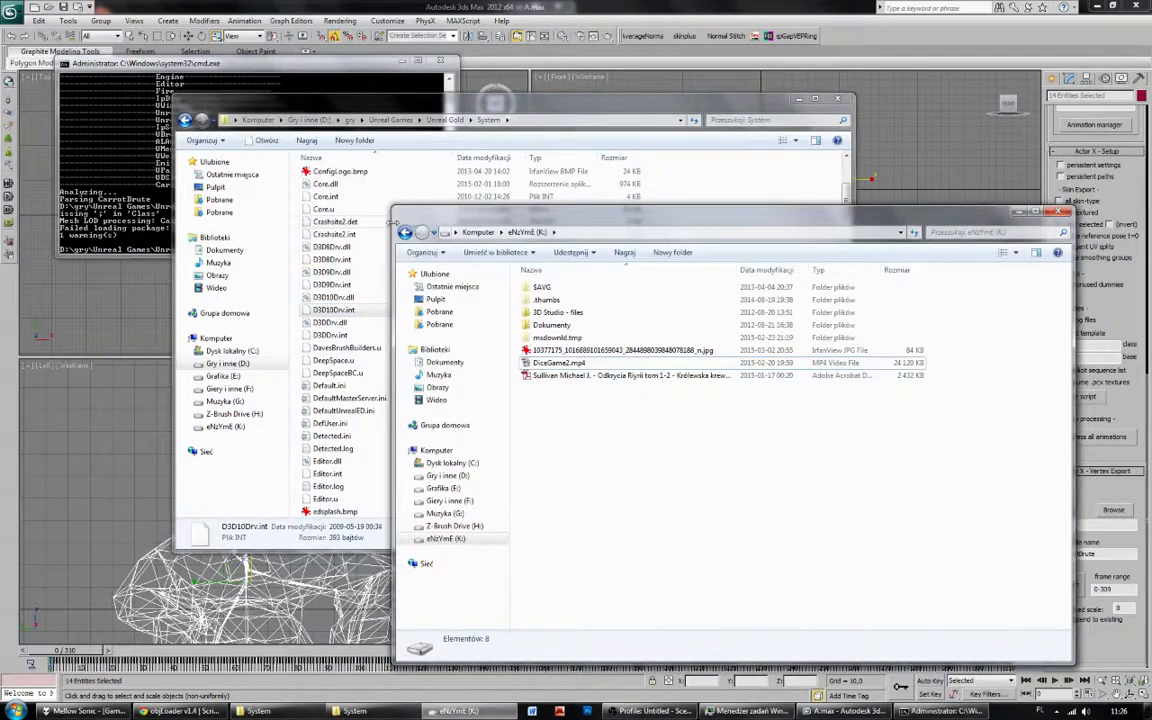
Reopen CarrotBrute.uc from the CarrotBrute Classes folder, add the semicolon after "extends Brute", and save it.
{"action": "left_click", "coordinate": [444, 119]}
{"action": "double_click", "coordinate": [333, 212]}
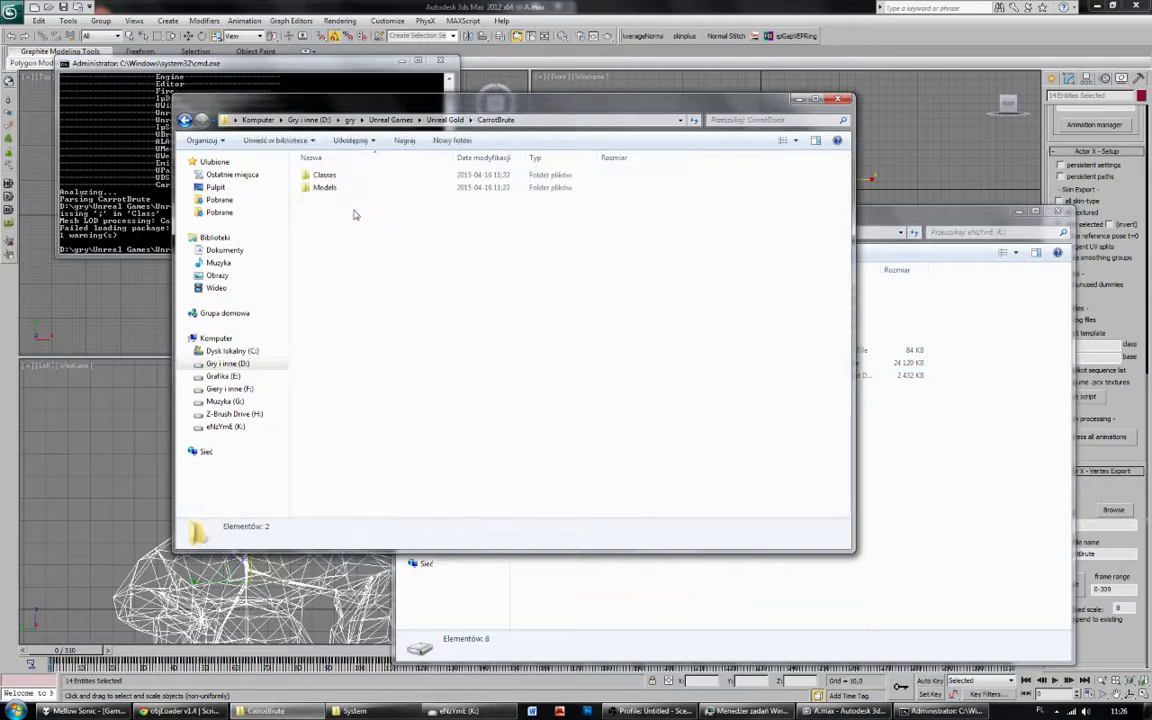
{"action": "double_click", "coordinate": [330, 176]}
{"action": "double_click", "coordinate": [338, 176]}
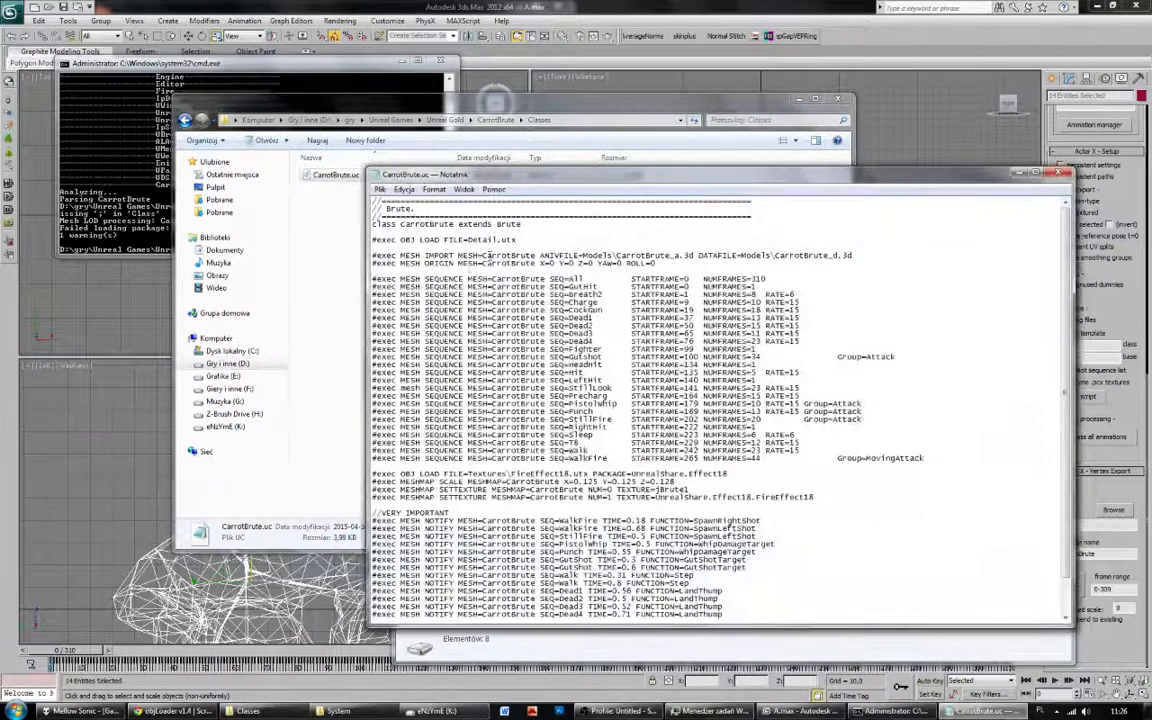
{"action": "left_click", "coordinate": [380, 189]}
{"action": "left_click", "coordinate": [411, 229]}
Run "ucc make" again in the command prompt to recompile the corrected CarrotBrute package.
{"action": "left_click", "coordinate": [126, 216]}
{"action": "key", "text": "Up"}
{"action": "key", "text": "Return"}
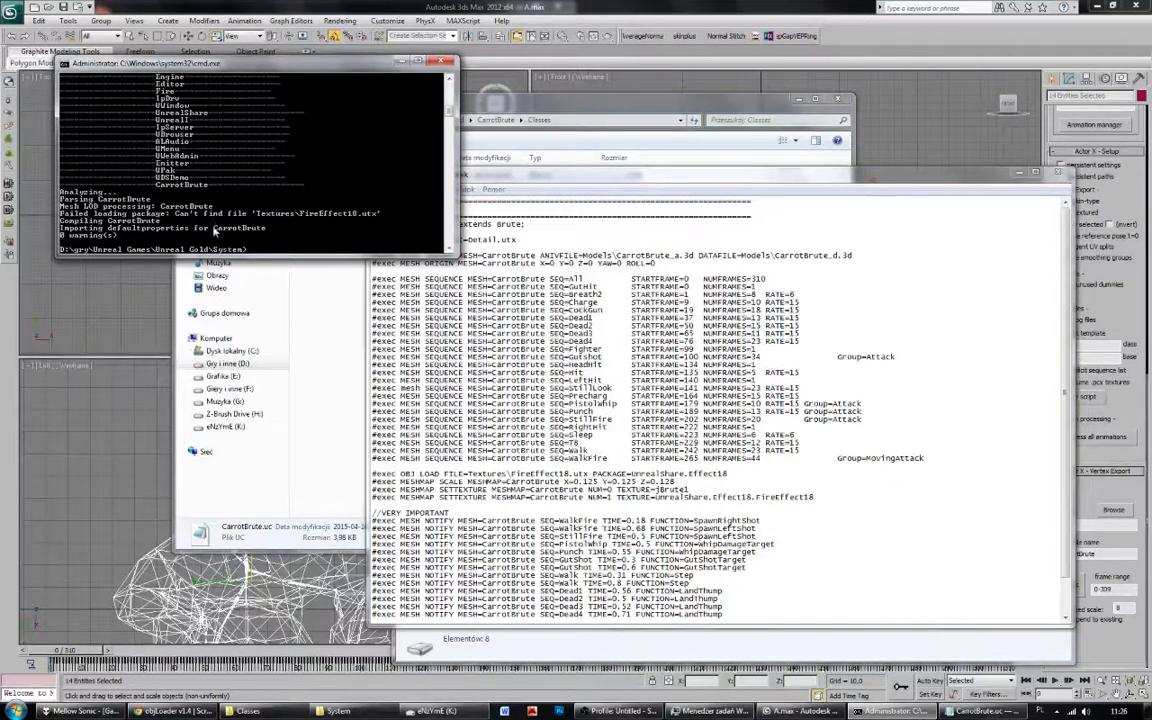
Return to the file browser and open Unreal Gold's System folder.
{"action": "left_click", "coordinate": [551, 230]}
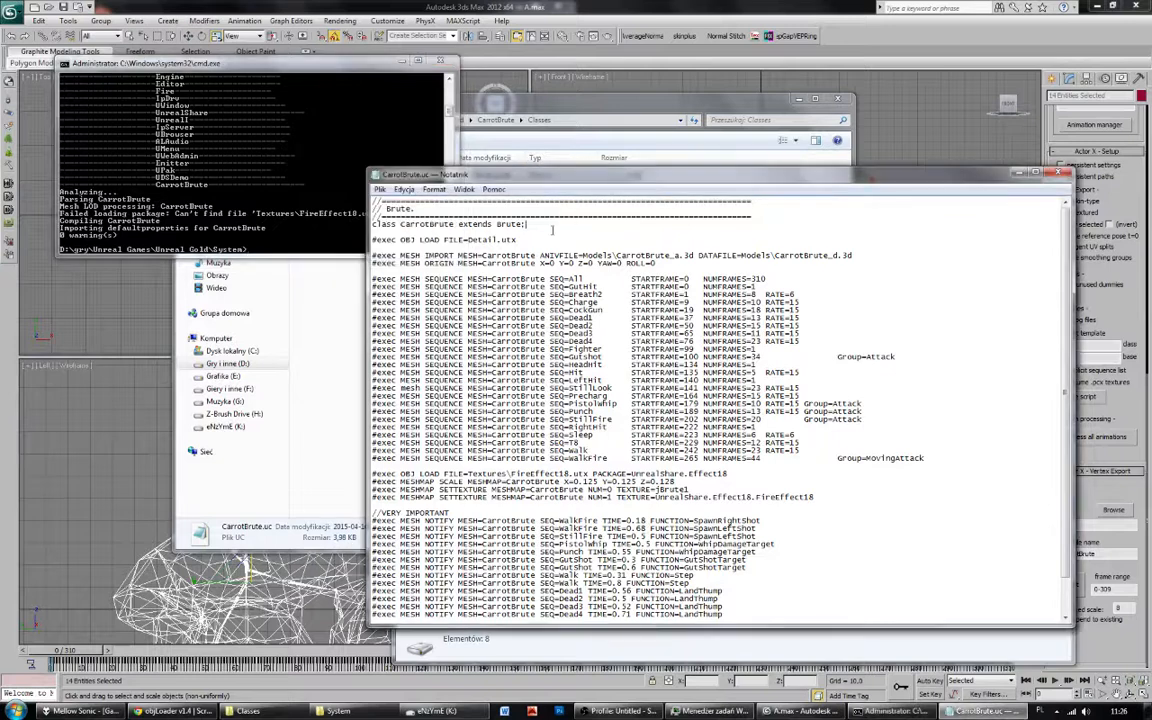
{"action": "left_click", "coordinate": [511, 110]}
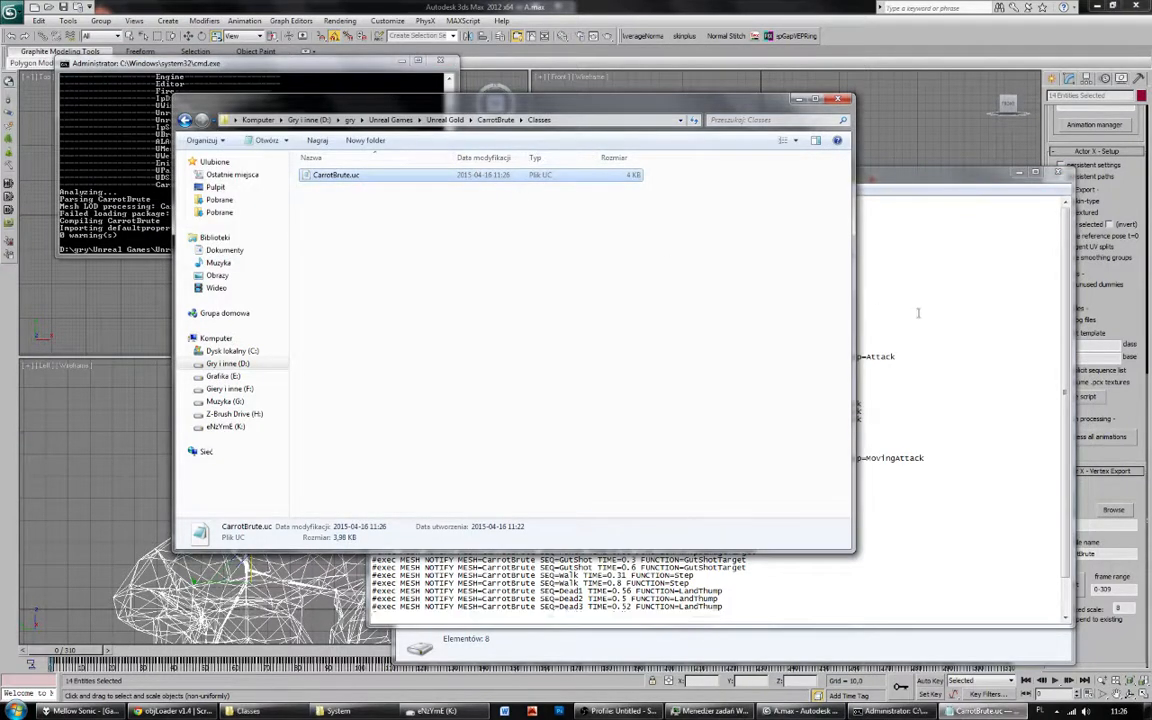
{"action": "left_click", "coordinate": [918, 311]}
{"action": "left_click", "coordinate": [309, 256]}
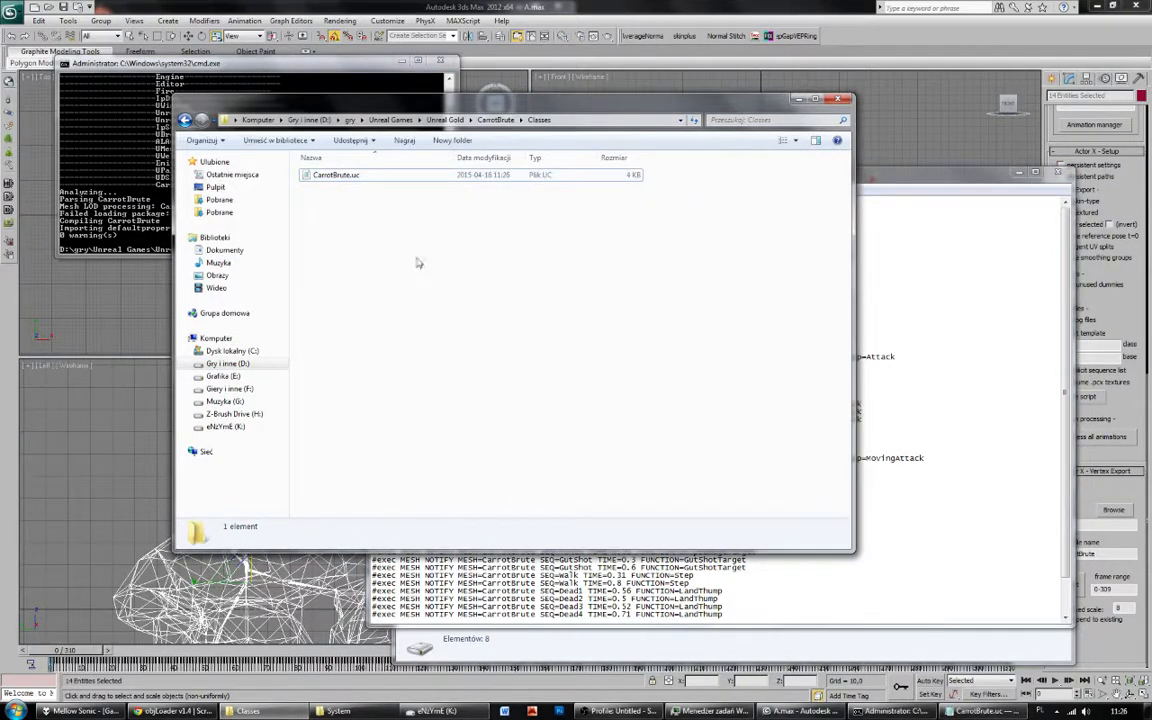
{"action": "left_click", "coordinate": [445, 119]}
{"action": "type", "text": "sy"}
{"action": "key", "text": "Return"}
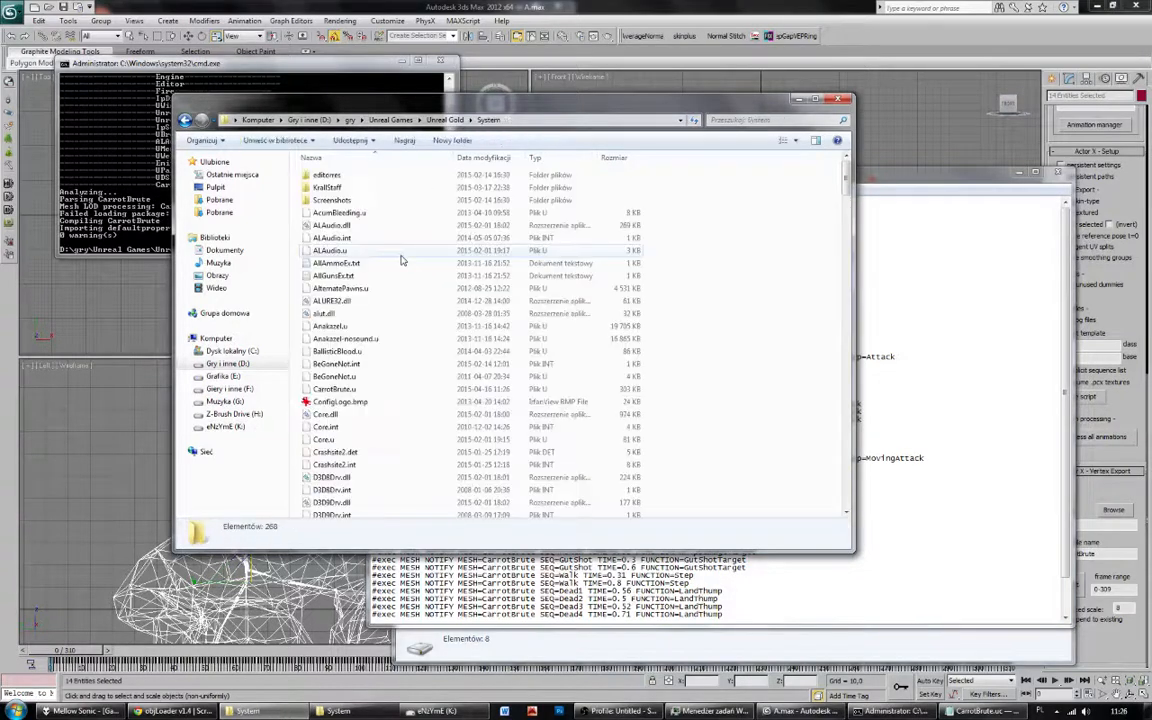
Locate CarrotBrute.u in the System folder, then launch UnrealEd.exe and display the CarrotBrute mesh in its mesh browser.
{"action": "type", "text": "c"}
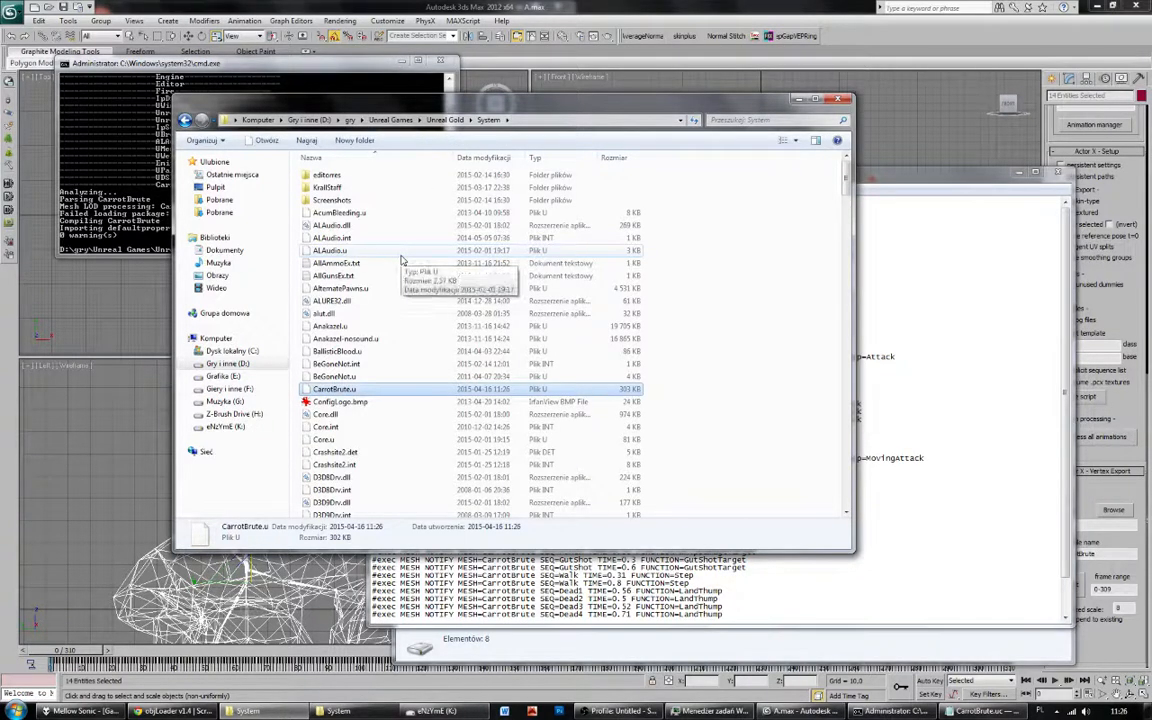
{"action": "type", "text": "un"}
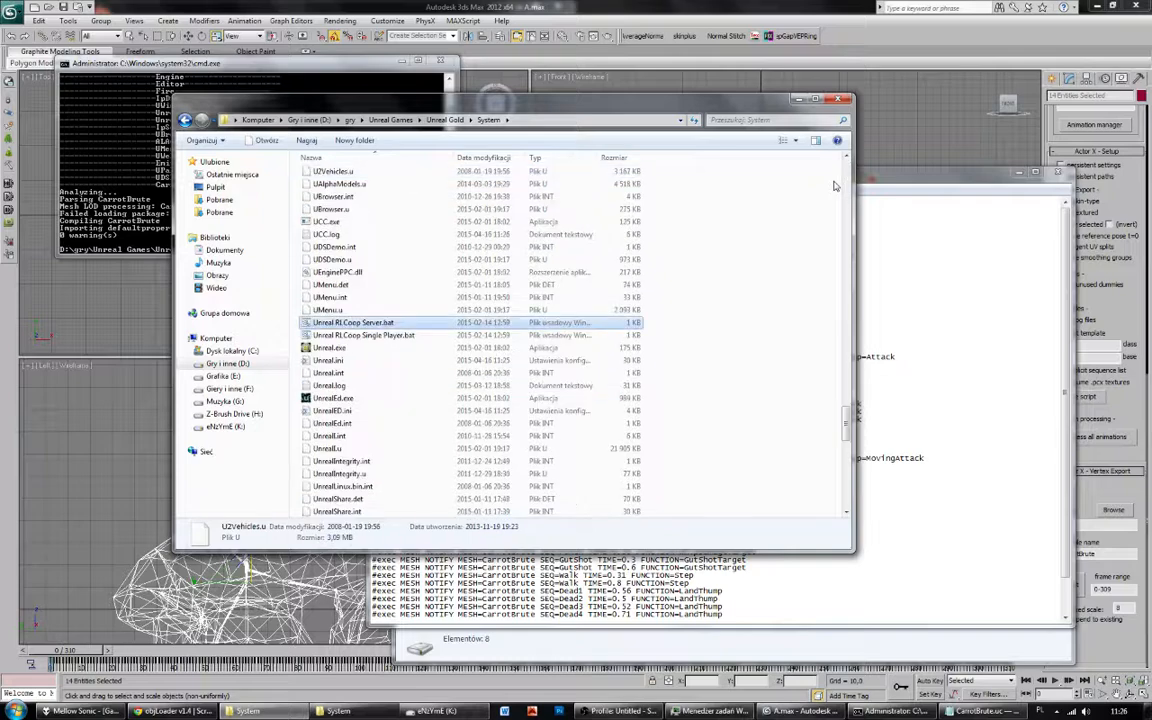
{"action": "double_click", "coordinate": [330, 398]}
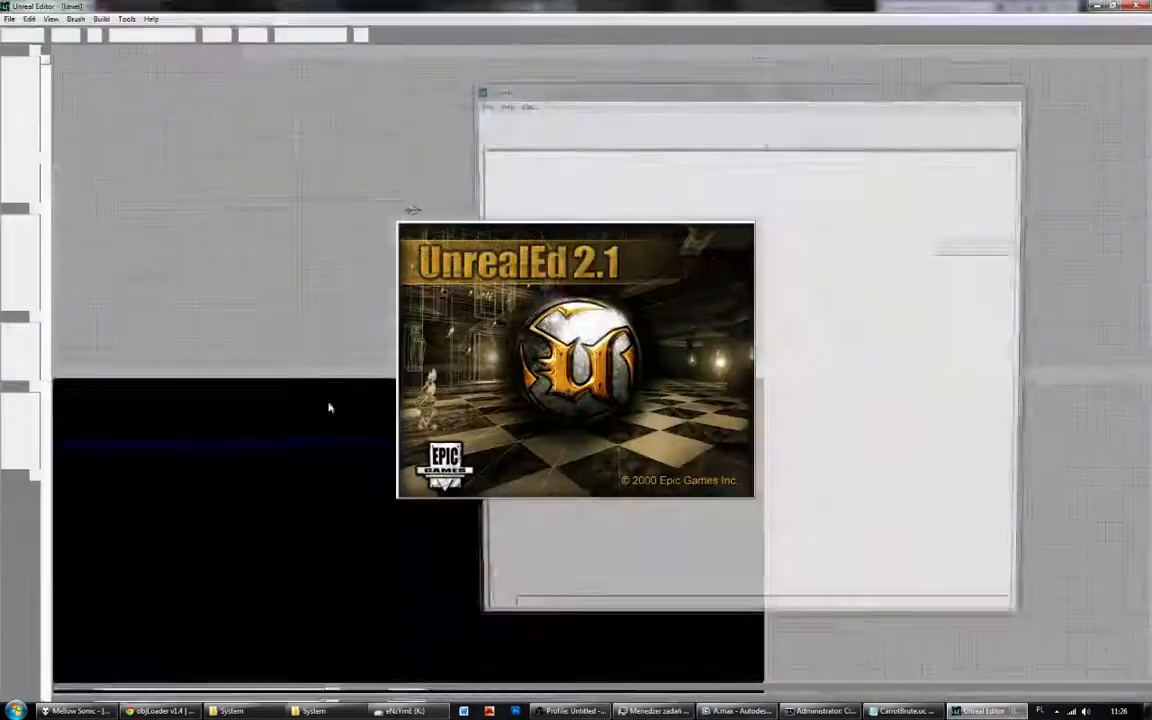
{"action": "left_click", "coordinate": [644, 115]}
{"action": "left_click", "coordinate": [517, 167]}
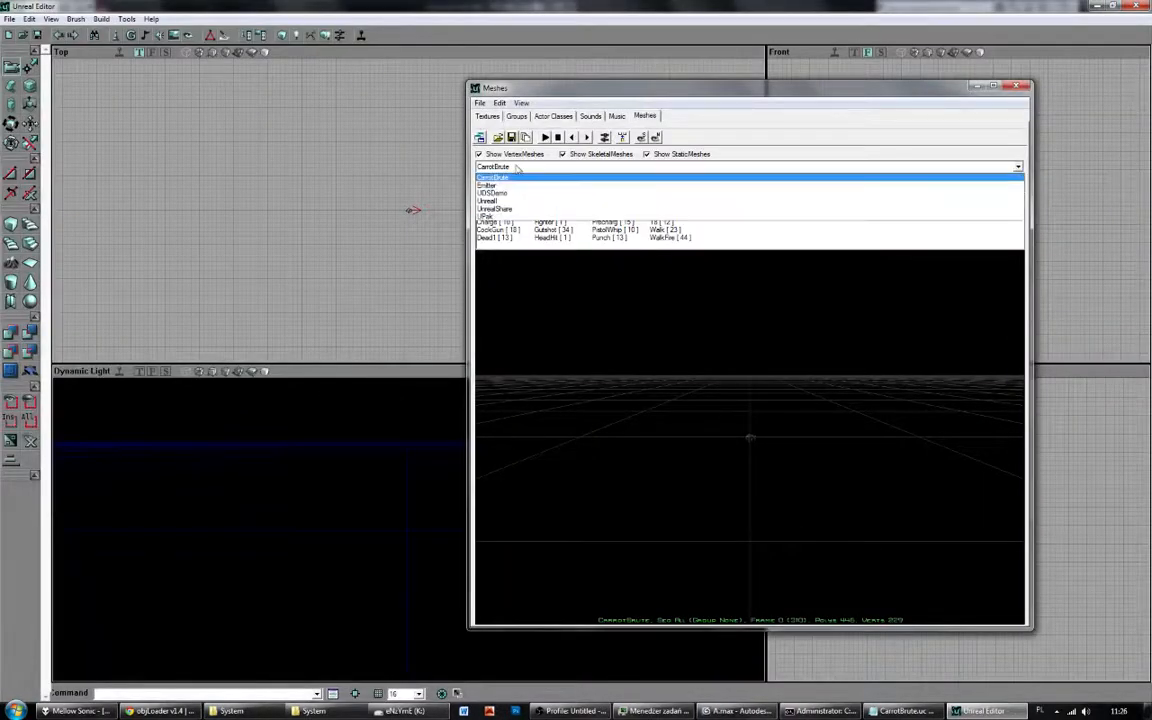
{"action": "left_click", "coordinate": [517, 177]}
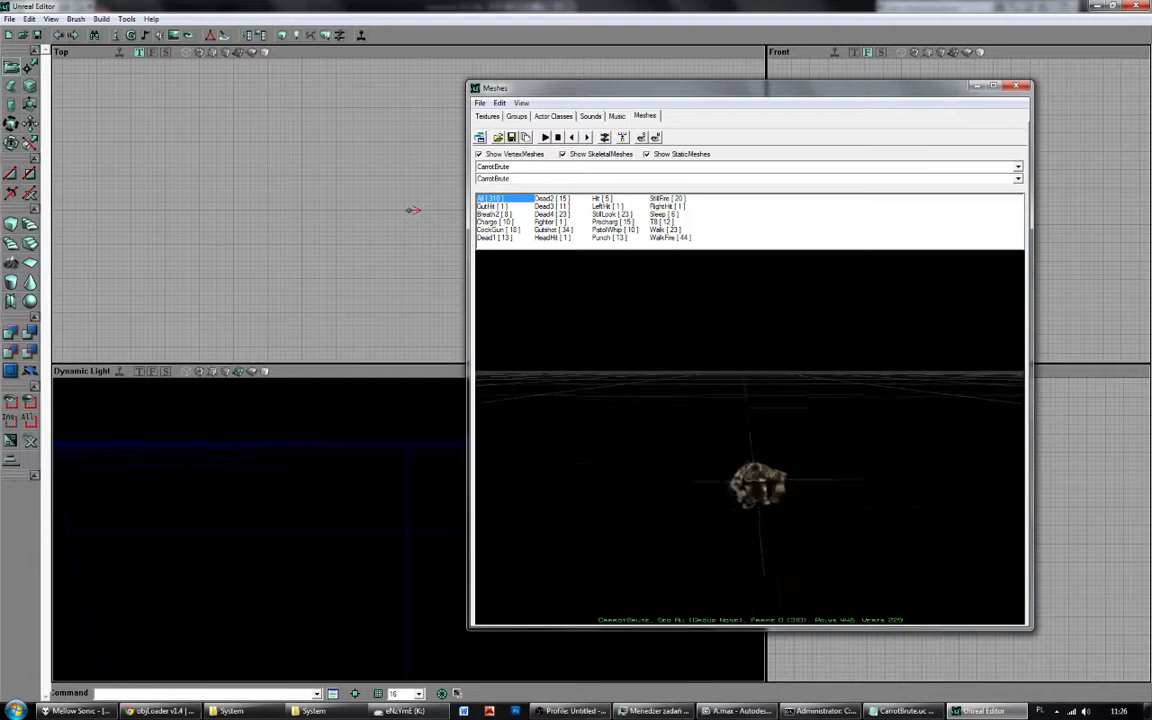
Inspect the CarrotBrute mesh in its GutHit and Breath2 sequences, and close Unreal Editor.
{"action": "left_click_drag", "start_coordinate": [749, 484], "coordinate": [790, 390]}
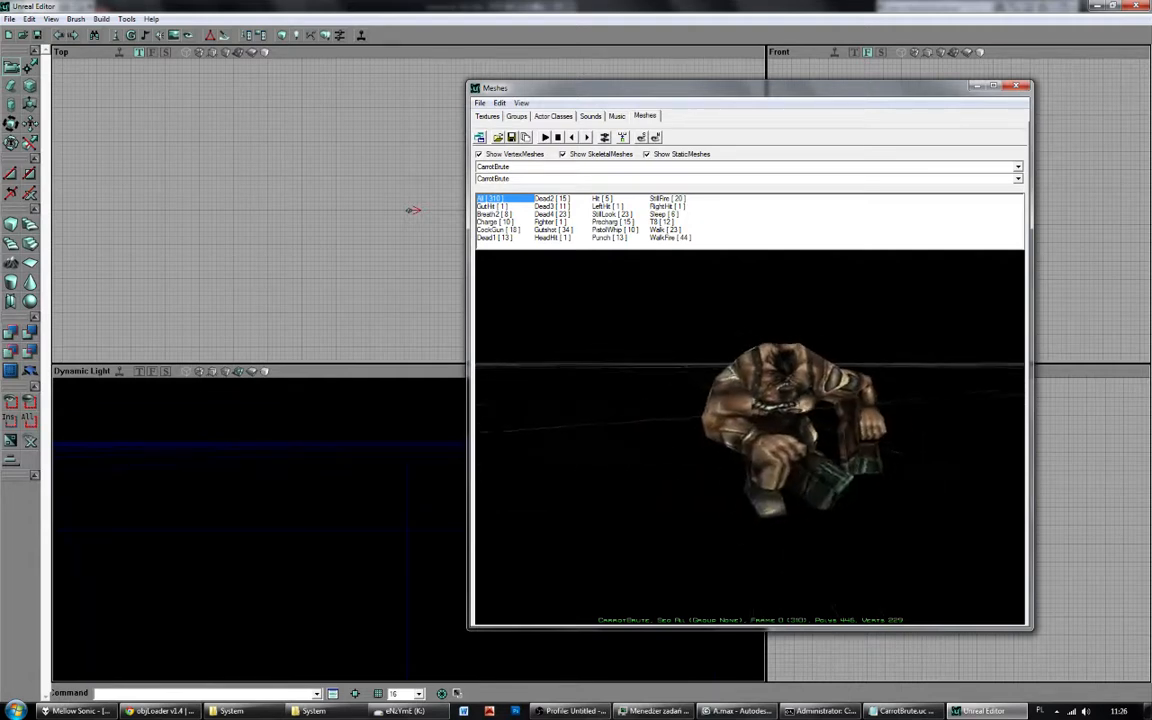
{"action": "left_click", "coordinate": [506, 207]}
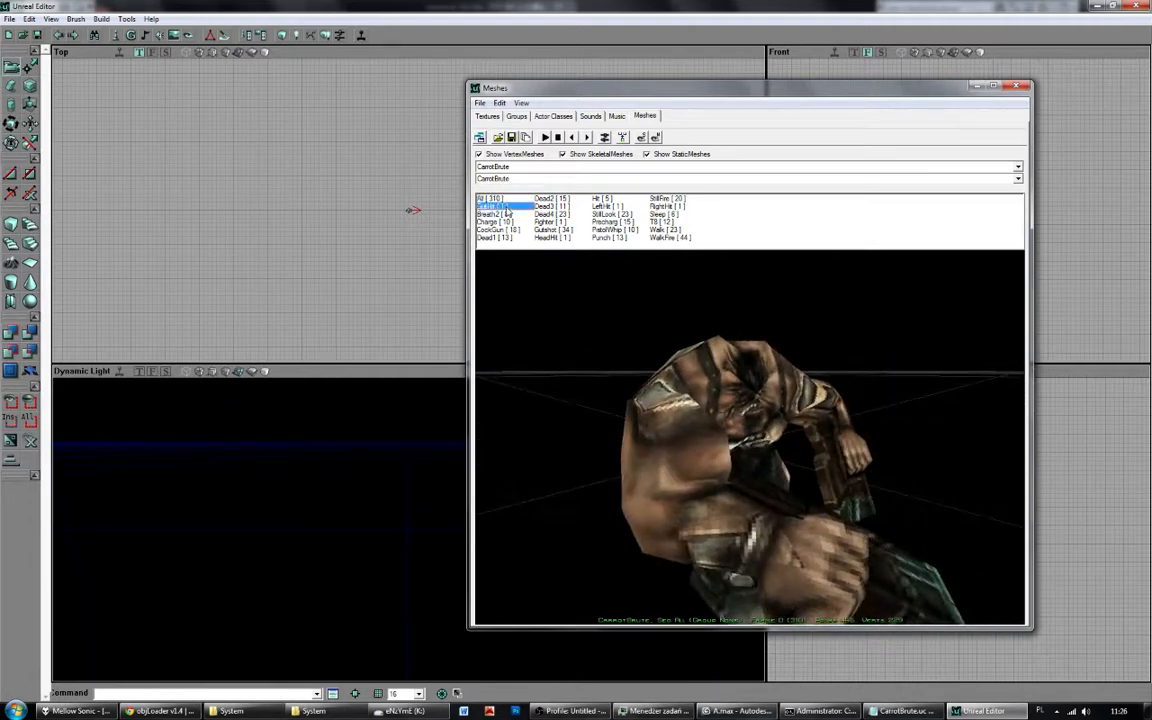
{"action": "left_click", "coordinate": [506, 214]}
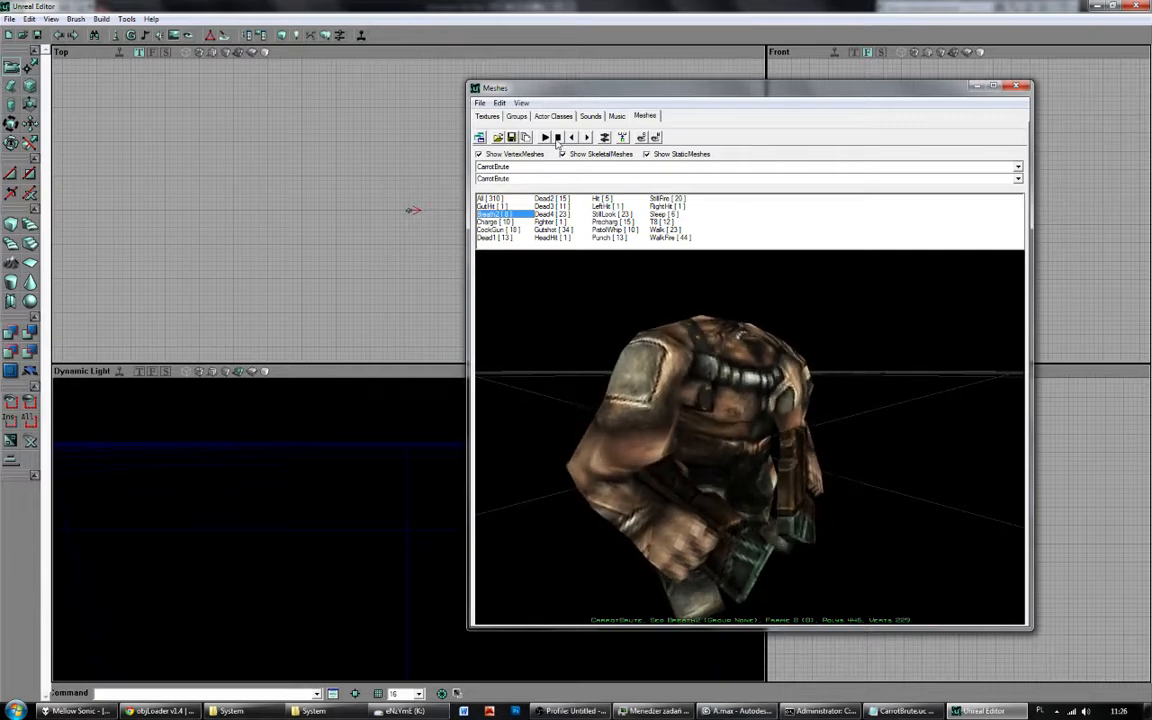
{"action": "left_click", "coordinate": [557, 137]}
{"action": "key", "text": "alt+F4"}
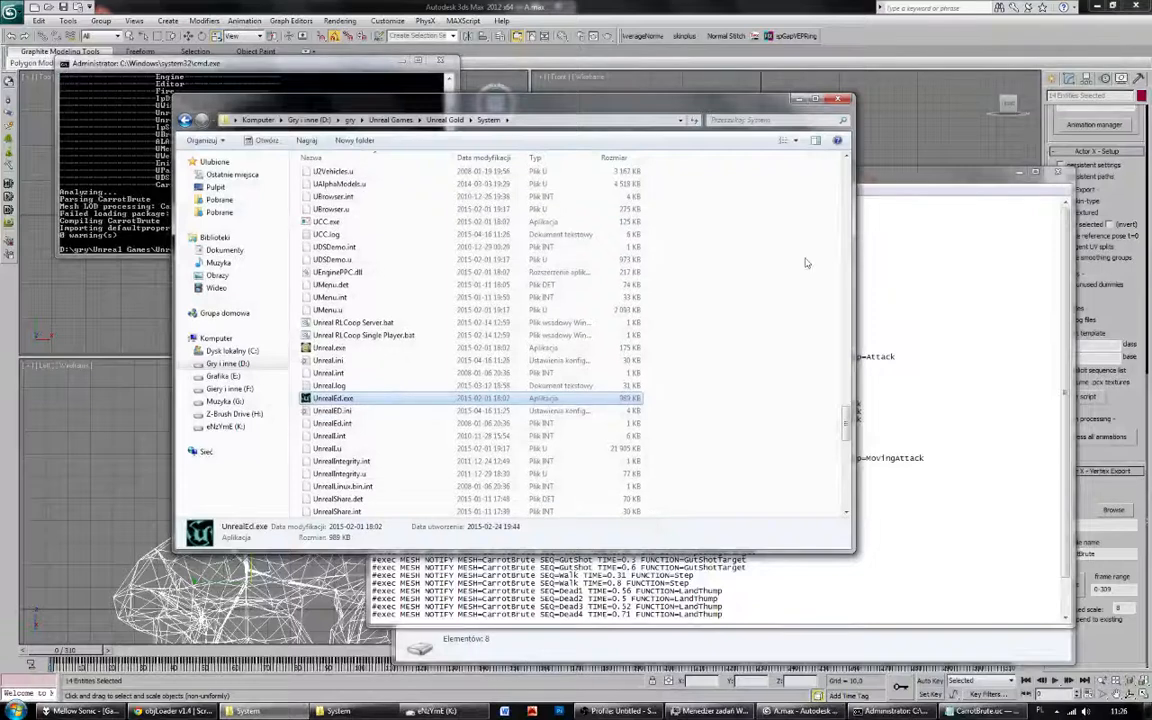
Switch to 3ds Max, try to scale the selected entities by 800% along world X and Y, and undo it.
{"action": "key", "text": "alt+Tab"}
{"action": "right_click", "coordinate": [216, 37]}
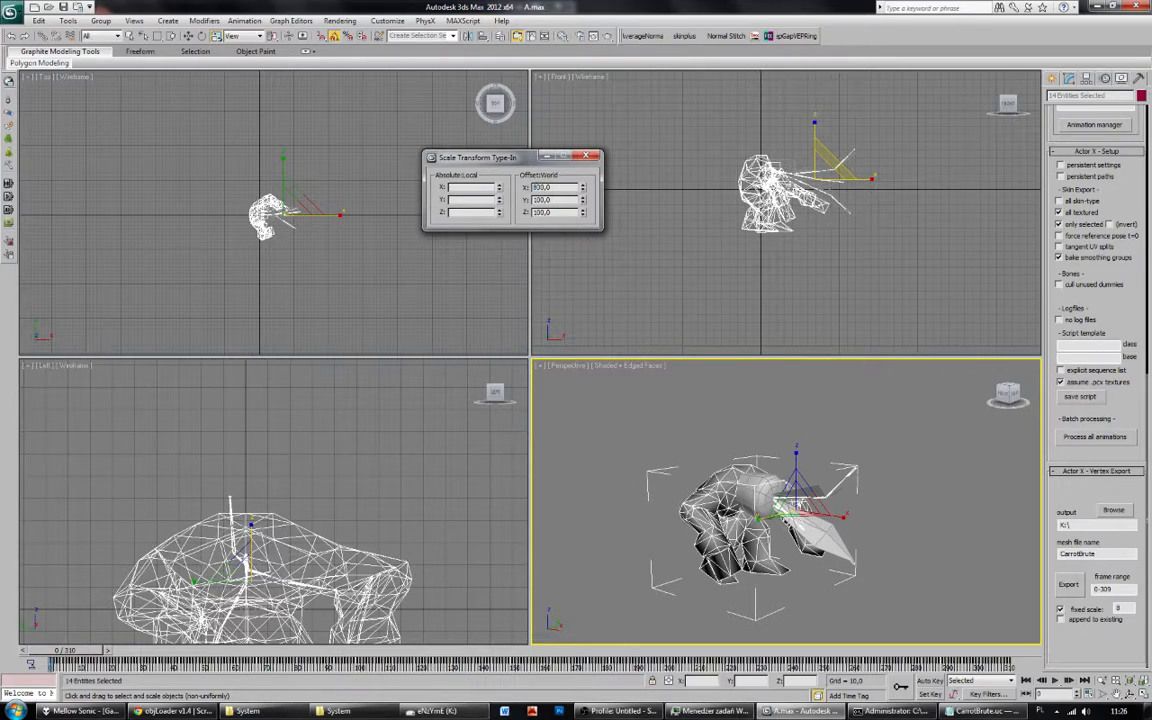
{"action": "key", "text": "Tab"}
{"action": "type", "text": "800"}
{"action": "key", "text": "Return"}
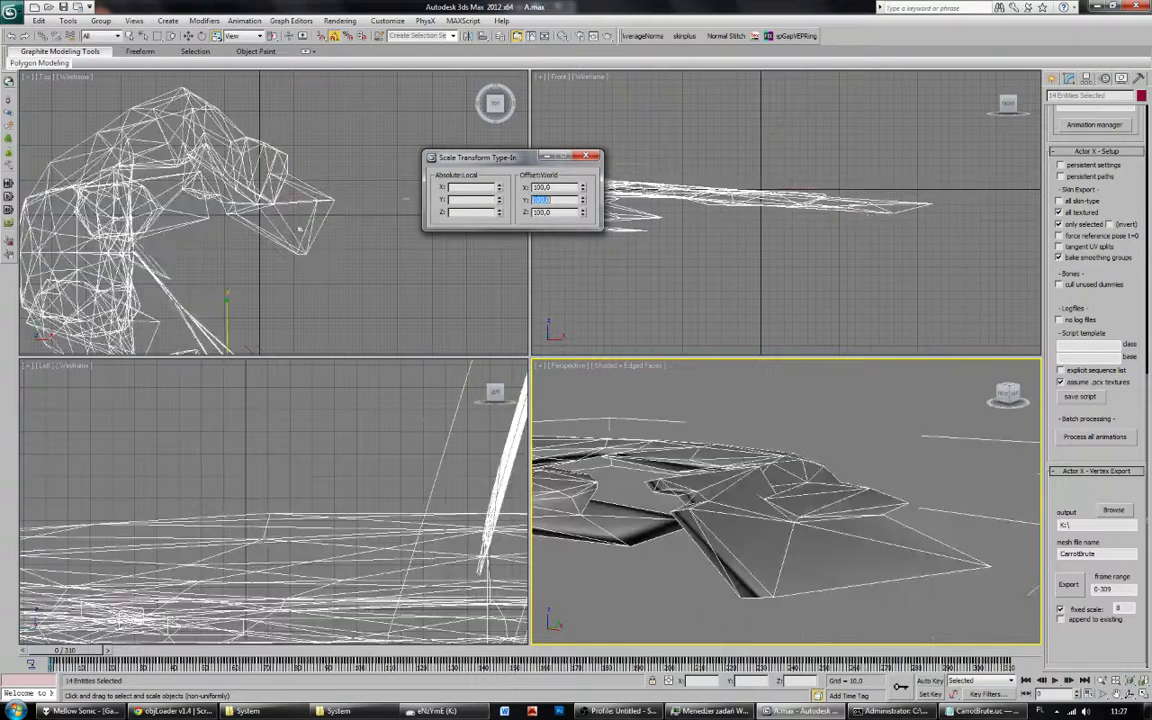
{"action": "right_click", "coordinate": [849, 309]}
{"action": "key", "text": "ctrl+z"}
{"action": "key", "text": "ctrl+z"}
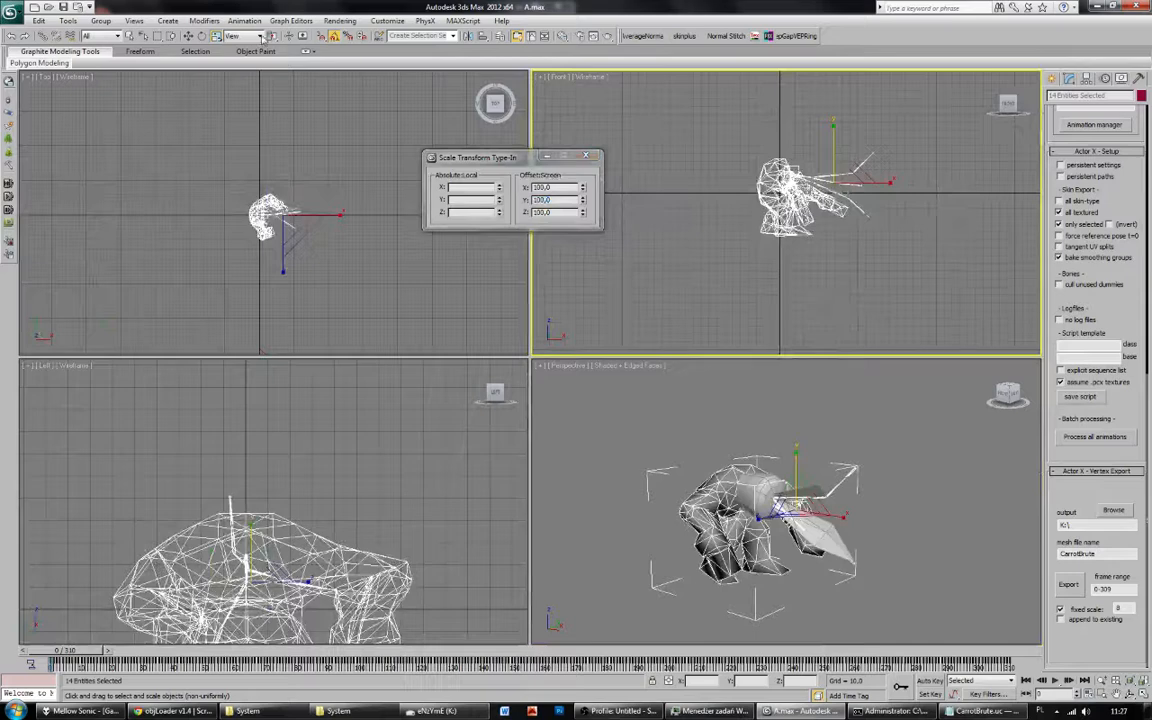
Switch to uniform scaling, try to enlarge the selected entities about their current pivot, and undo it.
{"action": "left_click_drag", "start_coordinate": [216, 60], "coordinate": [216, 51]}
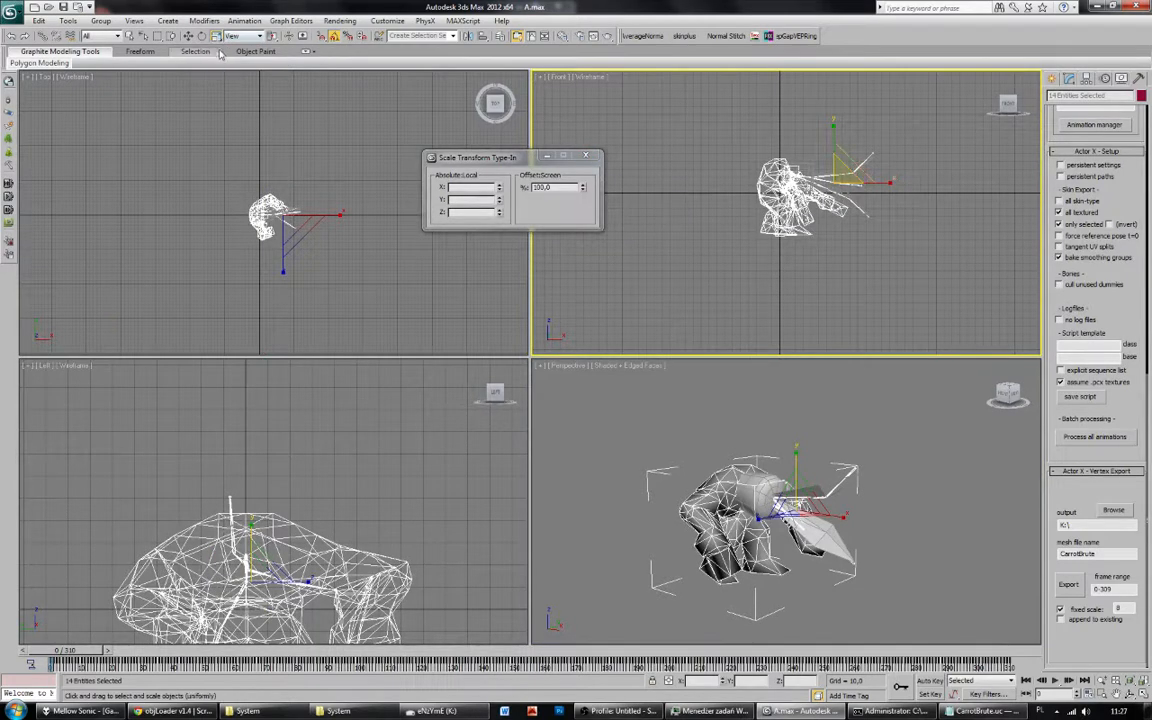
{"action": "left_click_drag", "start_coordinate": [544, 196], "coordinate": [519, 200]}
{"action": "type", "text": "8"}
{"action": "key", "text": "Return"}
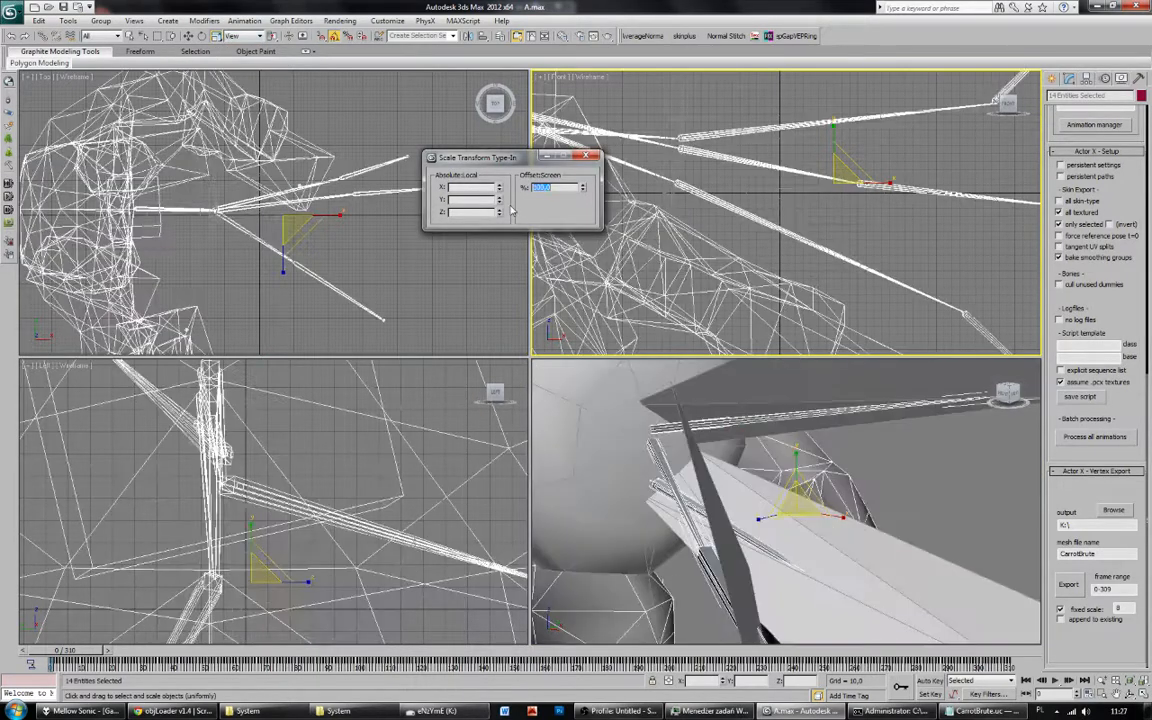
{"action": "scroll", "coordinate": [771, 252], "scroll_direction": "down", "scroll_amount": 8}
{"action": "scroll", "coordinate": [783, 255], "scroll_direction": "up", "scroll_amount": 5}
{"action": "scroll", "coordinate": [783, 255], "scroll_direction": "up", "scroll_amount": 2}
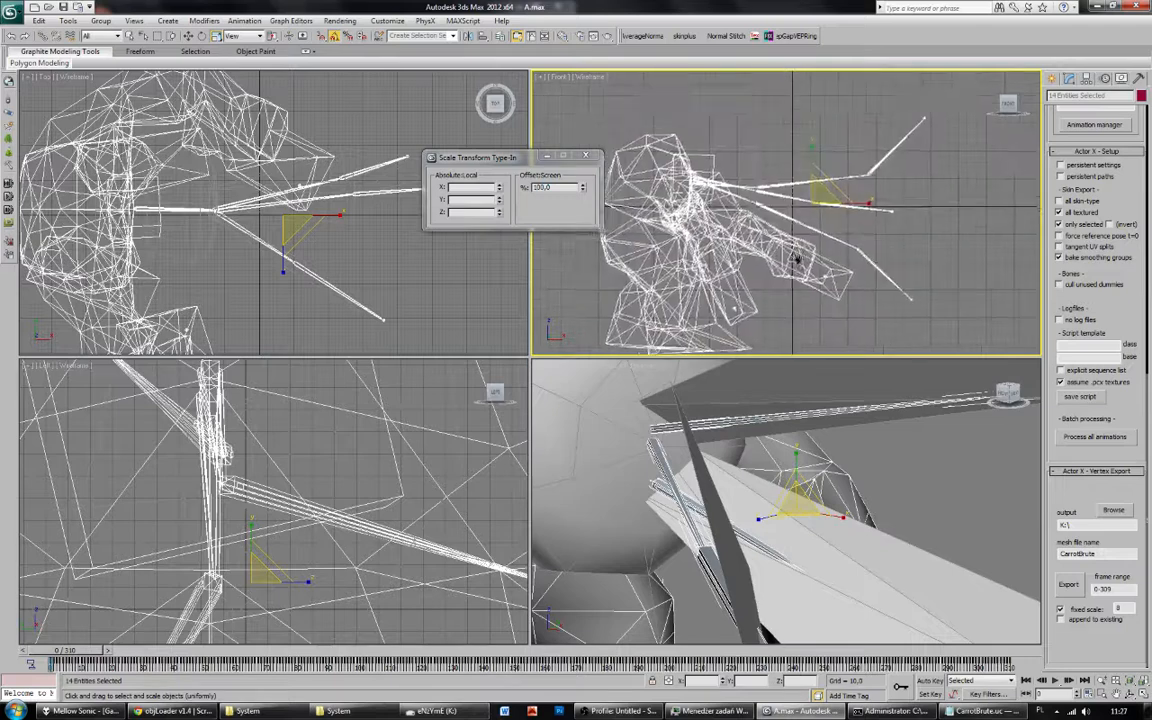
{"action": "key", "text": "ctrl+z"}
{"action": "scroll", "coordinate": [802, 250], "scroll_direction": "up", "scroll_amount": 2}
{"action": "scroll", "coordinate": [802, 250], "scroll_direction": "up", "scroll_amount": 5}
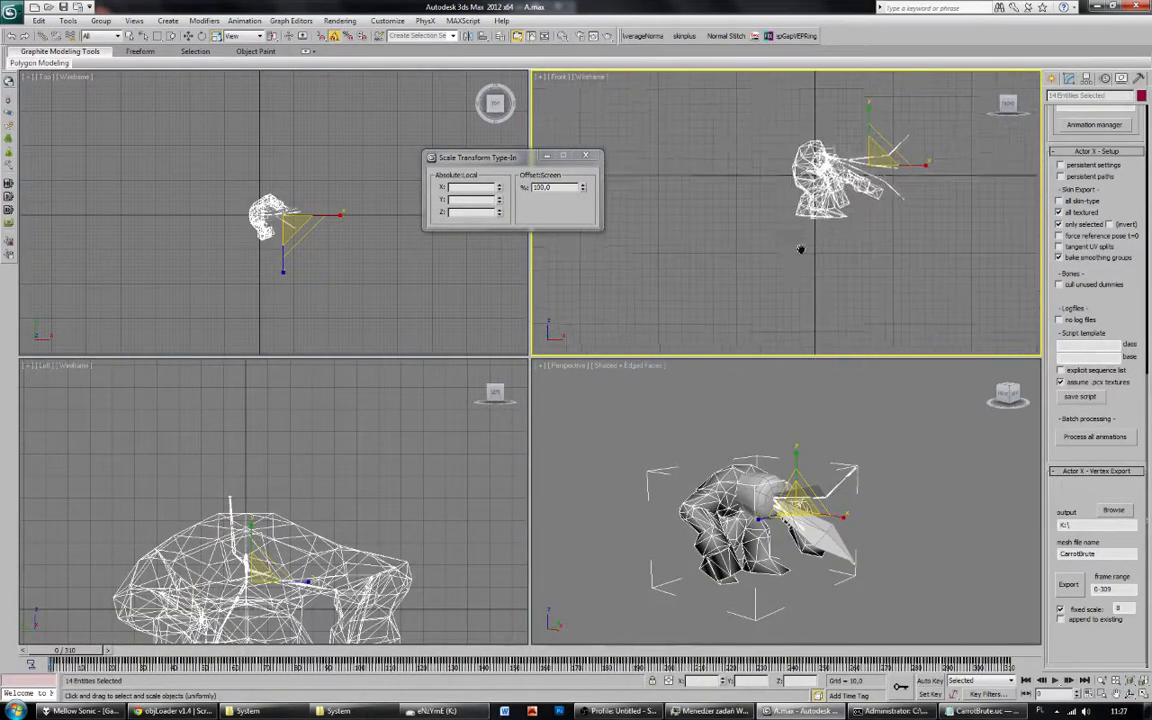
Set the pivot to the transform coordinate center and uniformly enlarge all selected entities about the world origin.
{"action": "left_click", "coordinate": [271, 37]}
{"action": "left_click", "coordinate": [271, 75]}
{"action": "middle_click_drag", "start_coordinate": [757, 236], "coordinate": [833, 253]}
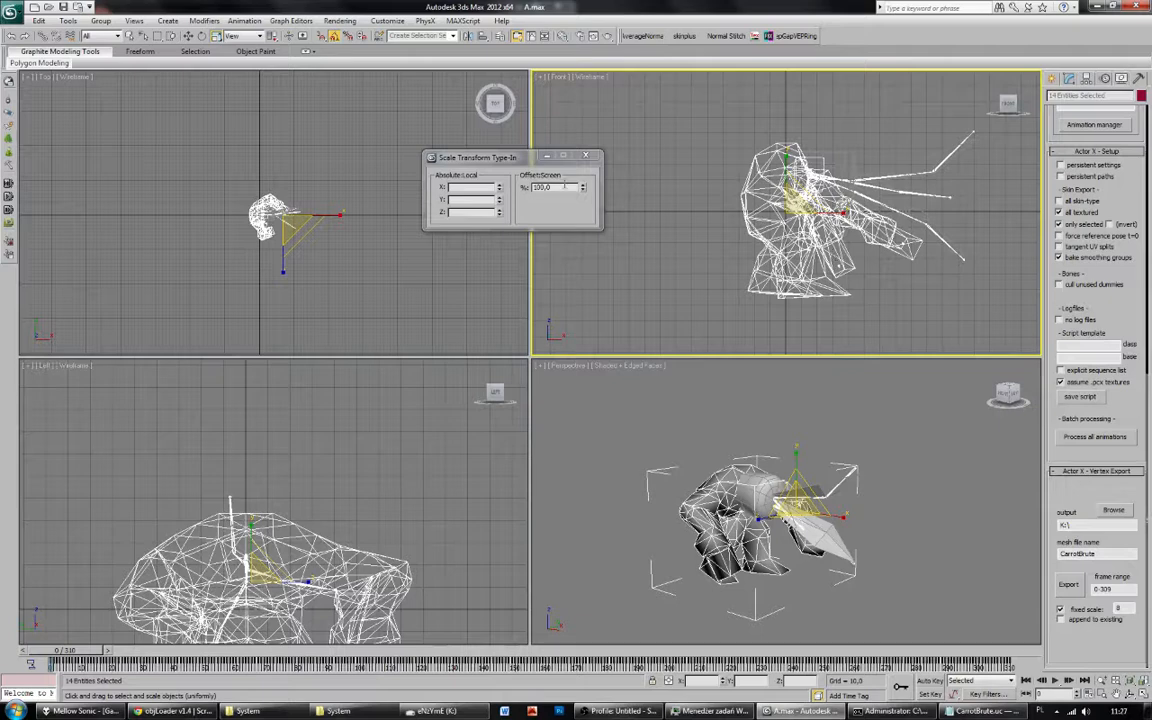
{"action": "left_click", "coordinate": [523, 188]}
{"action": "key", "text": "Return"}
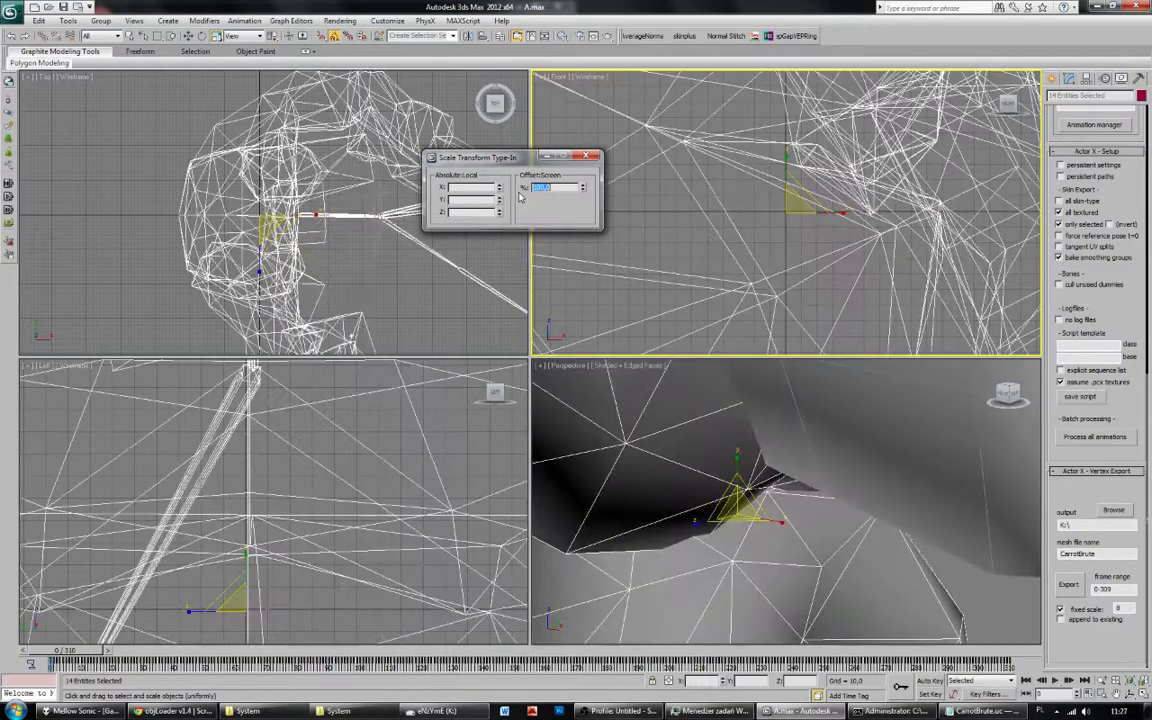
{"action": "middle_click", "coordinate": [756, 221]}
{"action": "scroll", "coordinate": [756, 221], "scroll_direction": "down", "scroll_amount": 8}
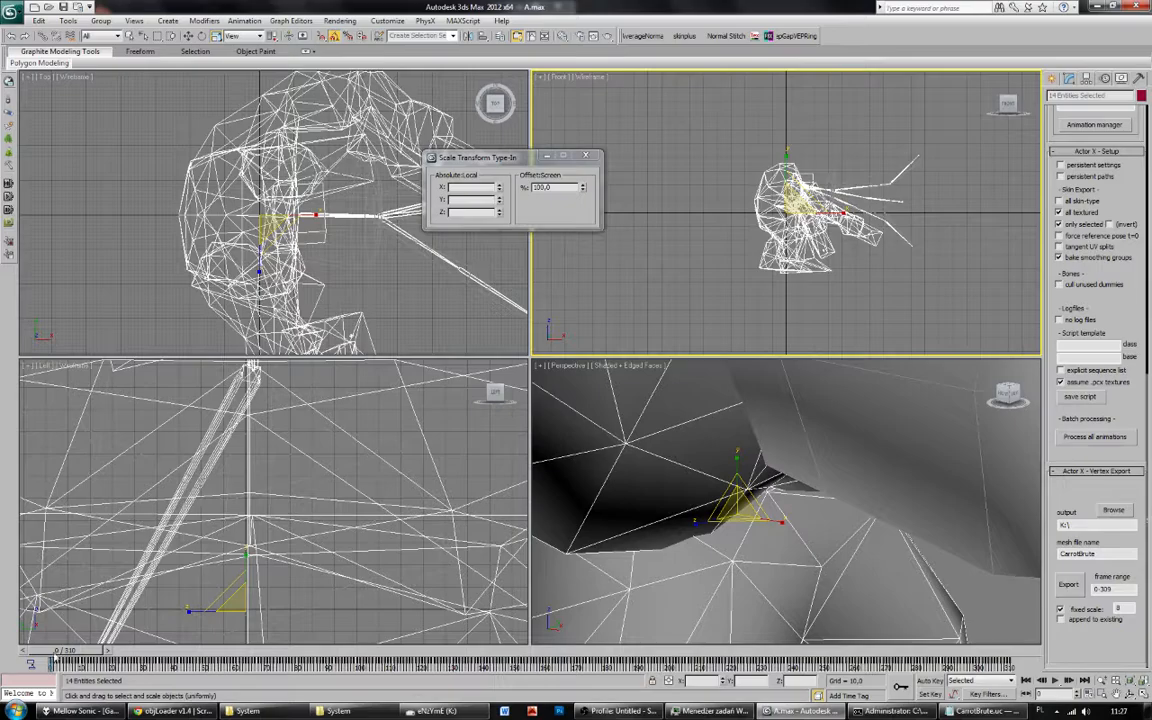
Export the enlarged model's vertex animation as CarrotBrute to K:\ for frames 0-309.
{"action": "mouse_move", "coordinate": [54, 655]}
{"action": "left_mouse_down"}
{"action": "mouse_move", "coordinate": [215, 655]}
{"action": "mouse_move", "coordinate": [36, 655]}
{"action": "left_mouse_up"}
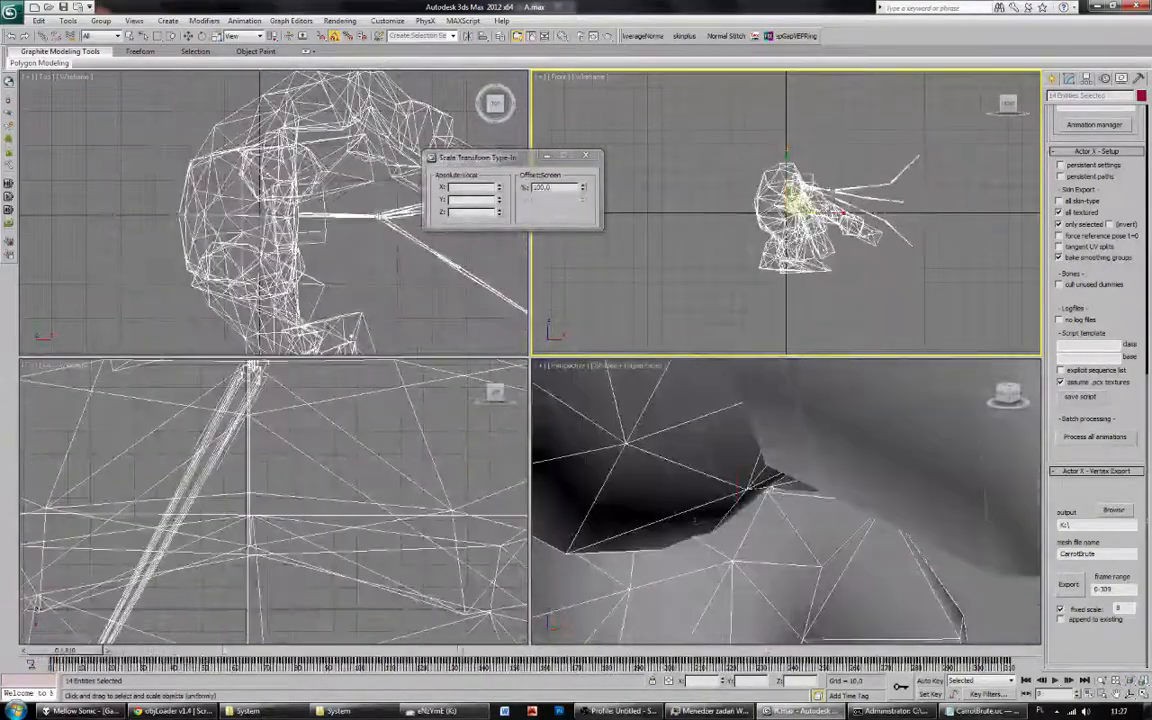
{"action": "left_click", "coordinate": [1081, 584]}
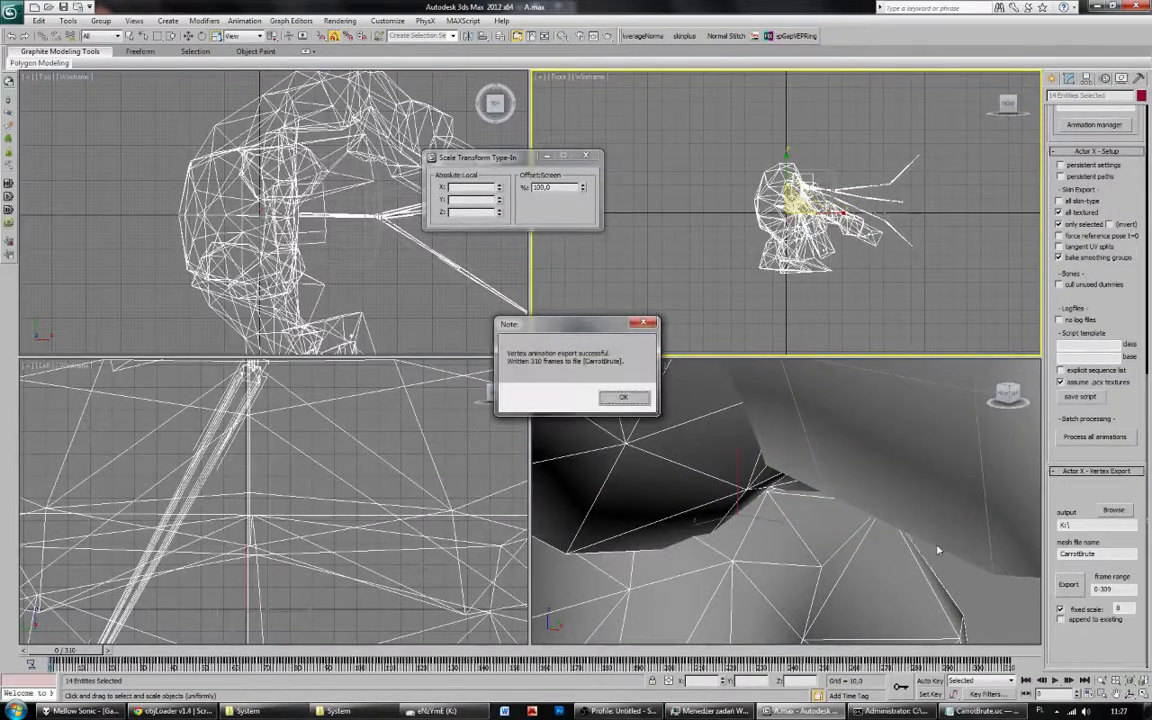
{"action": "left_click", "coordinate": [625, 399]}
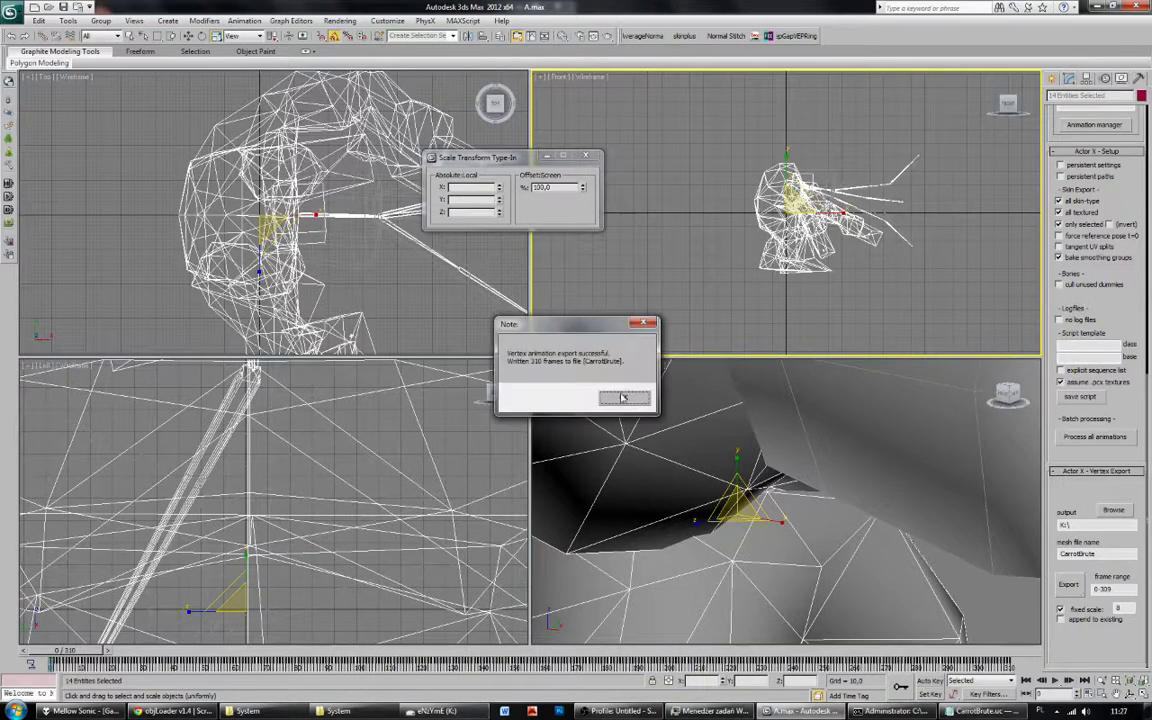
{"action": "left_click", "coordinate": [623, 398]}
Minimize 3ds Max and delete the compiled CarrotBrute.u from Unreal Gold's System folder.
{"action": "left_click", "coordinate": [1097, 7]}
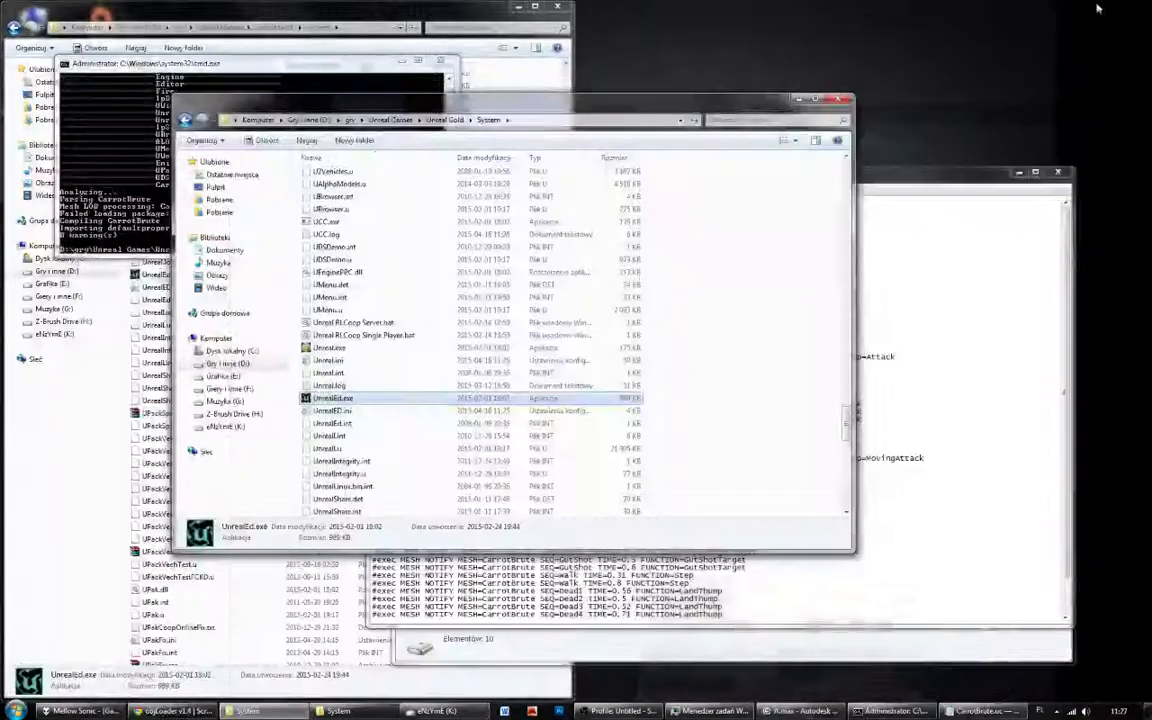
{"action": "key", "text": "c"}
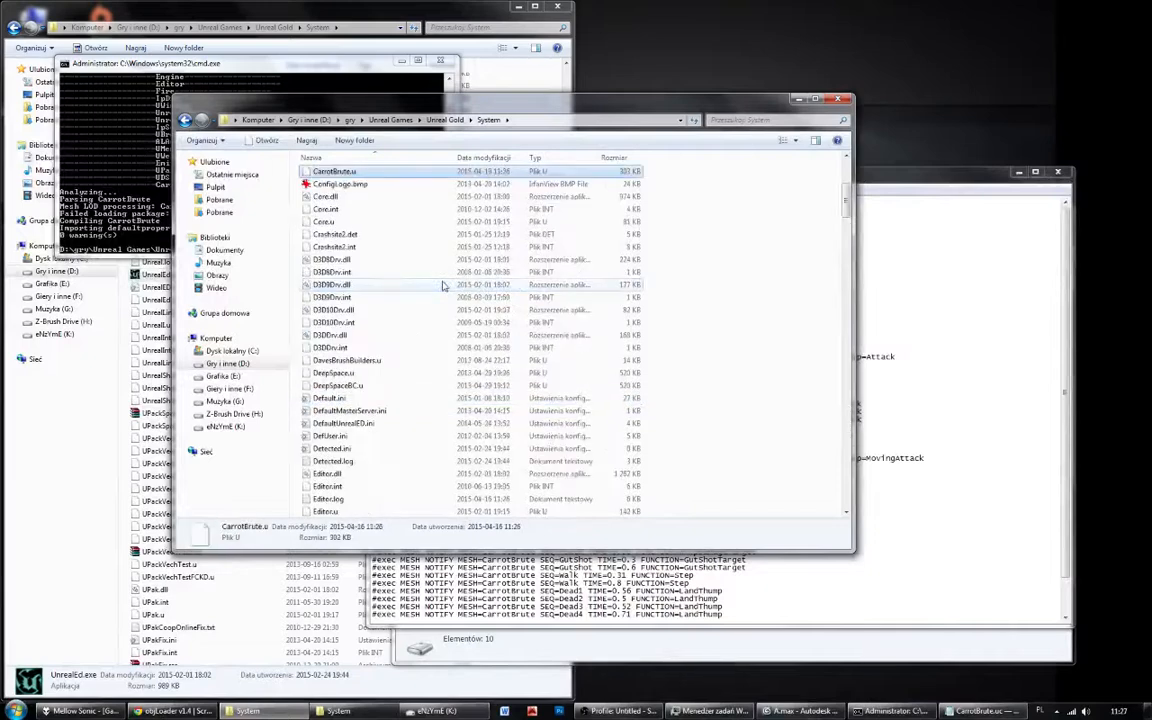
{"action": "key", "text": "Delete"}
{"action": "key", "text": "Return"}
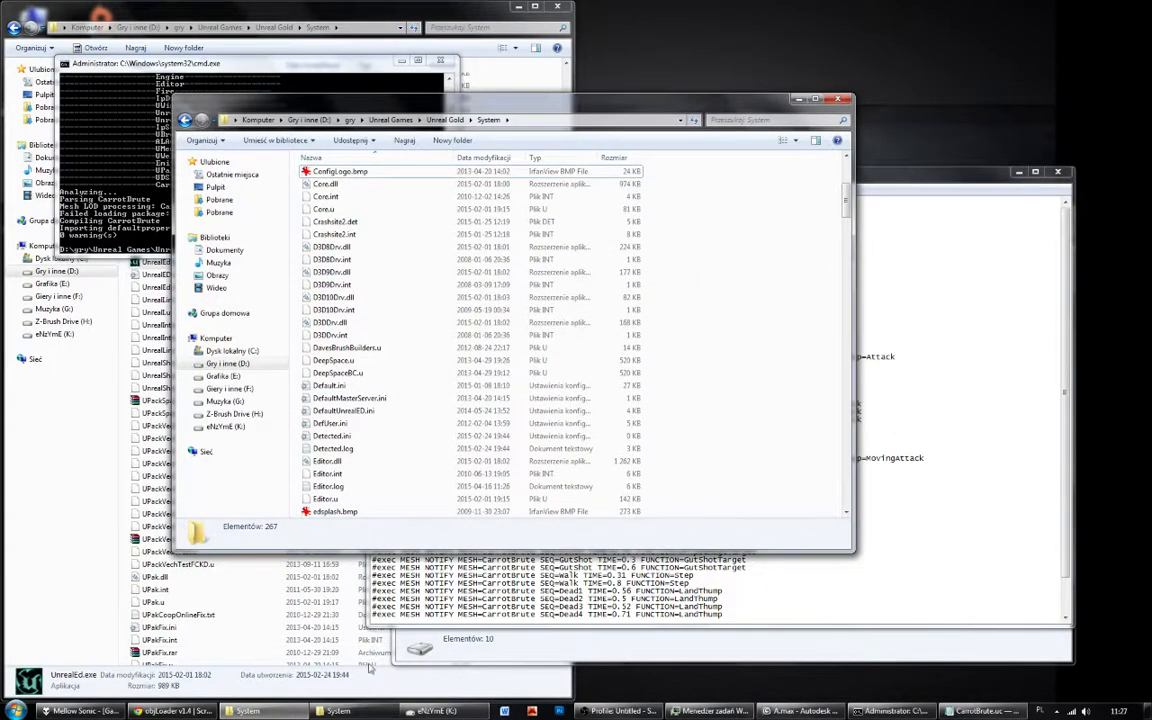
Open the CarrotBrute Models folder under Unreal Gold in the other file browser window.
{"action": "left_click", "coordinate": [445, 120]}
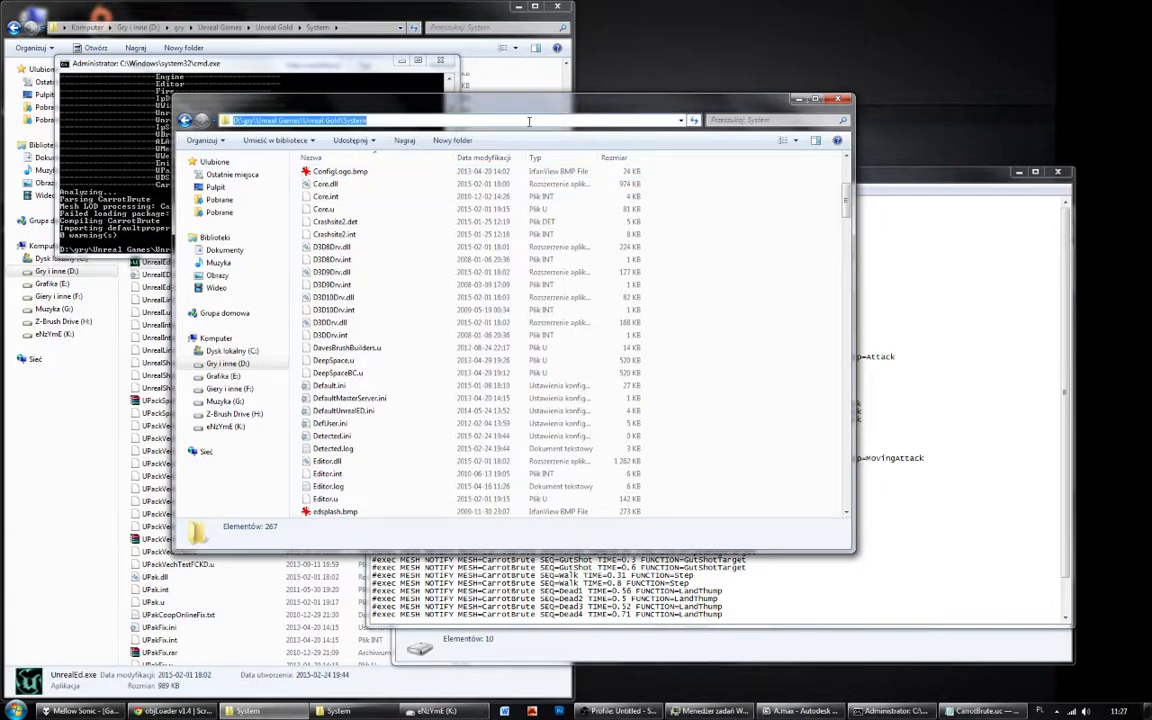
{"action": "left_click", "coordinate": [377, 37]}
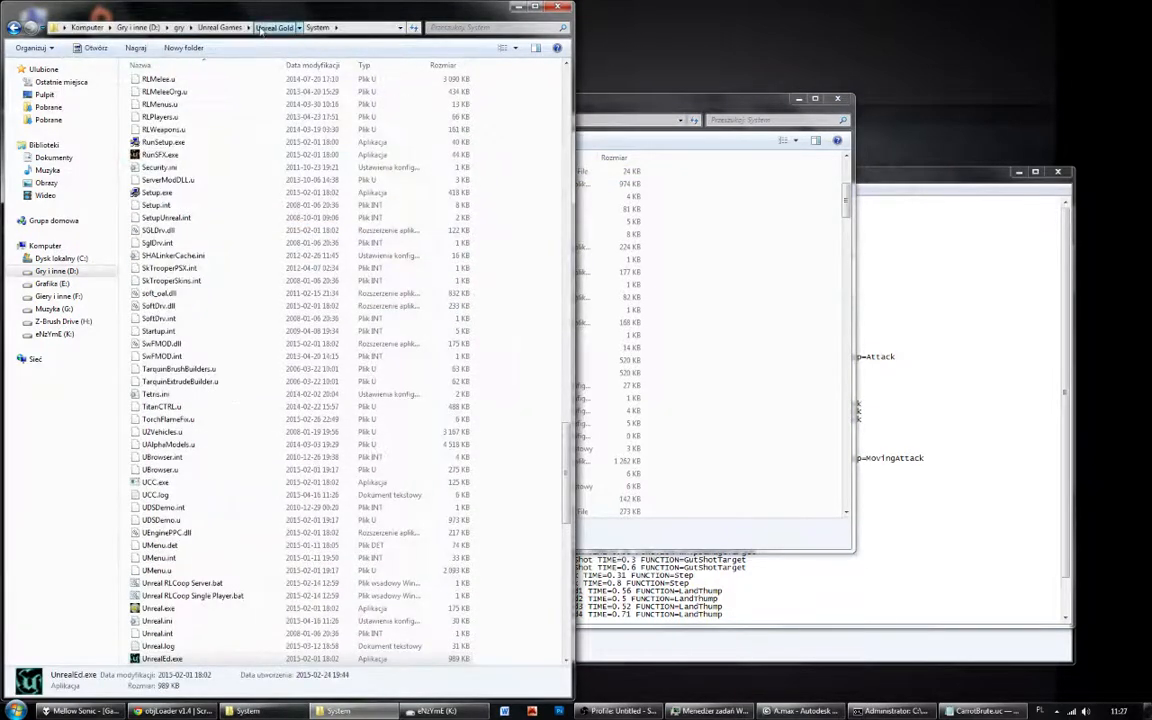
{"action": "left_click", "coordinate": [262, 28]}
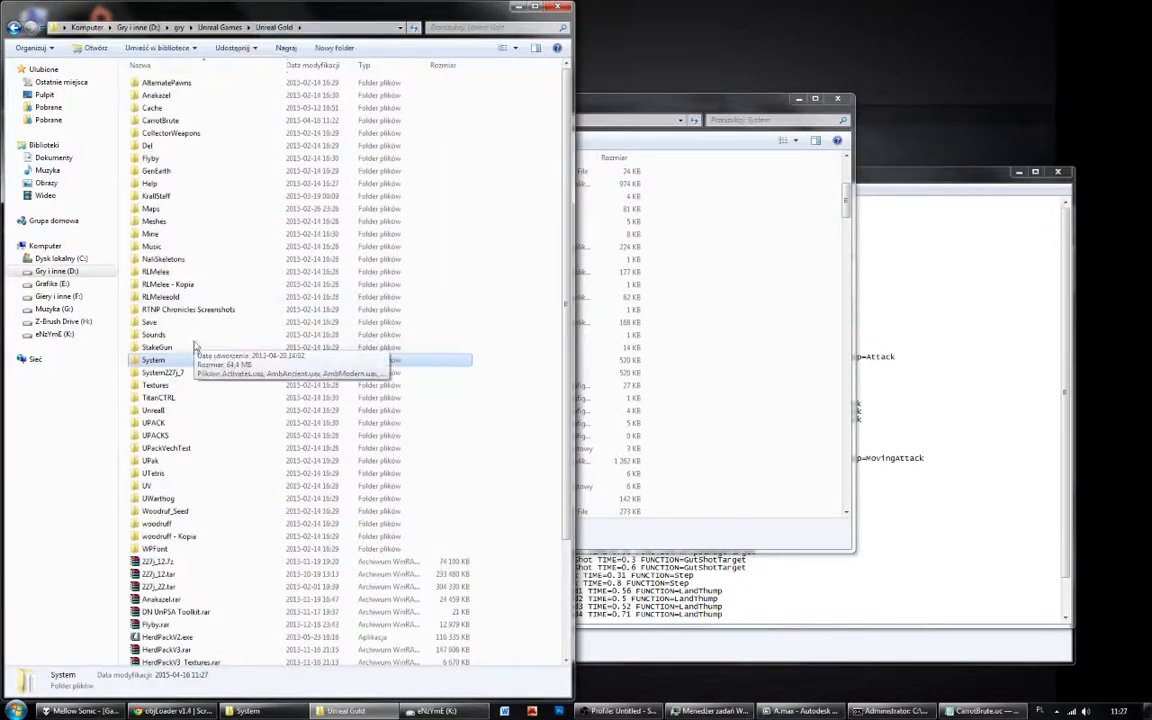
{"action": "double_click", "coordinate": [165, 121]}
{"action": "left_click", "coordinate": [180, 84]}
{"action": "double_click", "coordinate": [180, 94]}
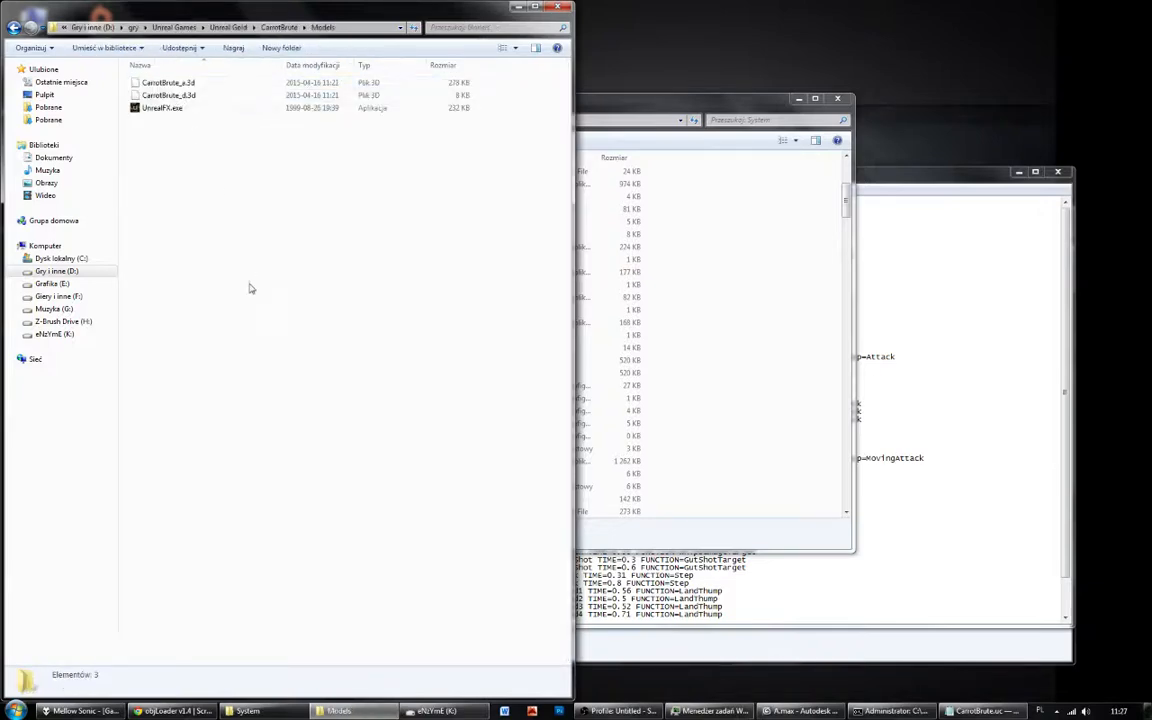
Move the newly exported CarrotBrute_a.3d and CarrotBrute_d.3d from drive K: into the Models folder, replacing the existing files.
{"action": "key", "text": "super+e"}
{"action": "left_click", "coordinate": [713, 169]}
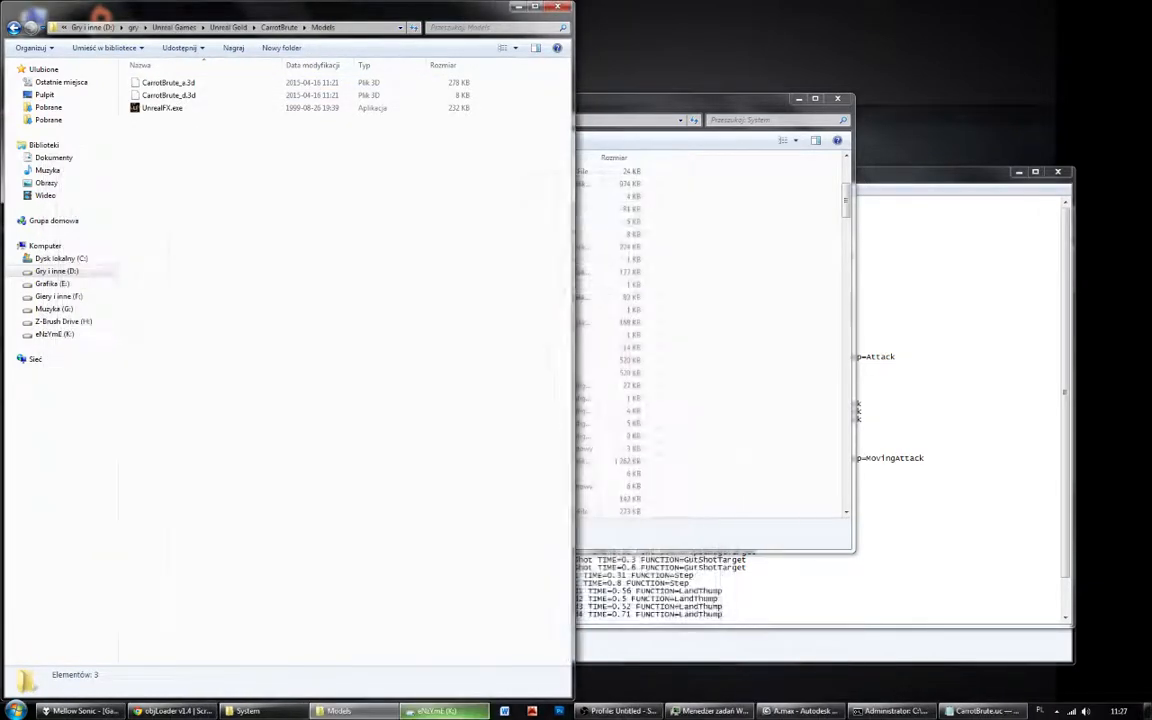
{"action": "left_click", "coordinate": [435, 710]}
{"action": "left_click_drag", "start_coordinate": [600, 426], "coordinate": [550, 386]}
{"action": "left_click_drag", "start_coordinate": [238, 279], "coordinate": [265, 288]}
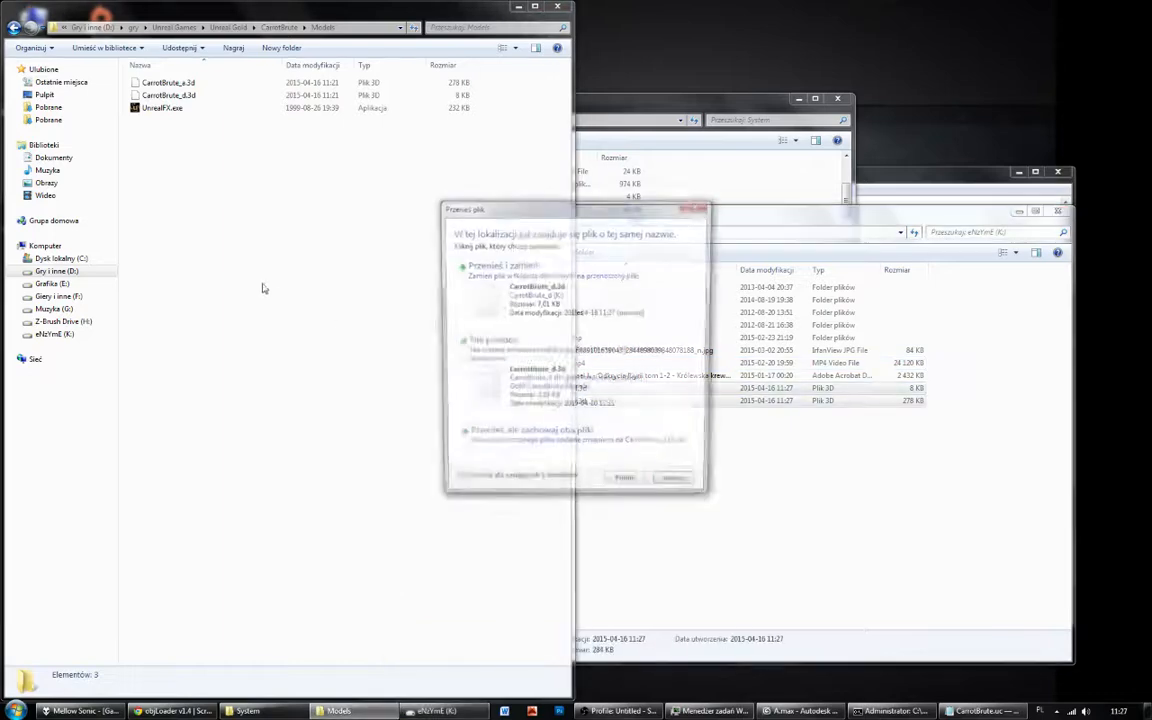
{"action": "left_click", "coordinate": [515, 285]}
Launch UnrealFX.exe from the CarrotBrute Models folder and enlarge its model view window.
{"action": "double_click", "coordinate": [165, 84]}
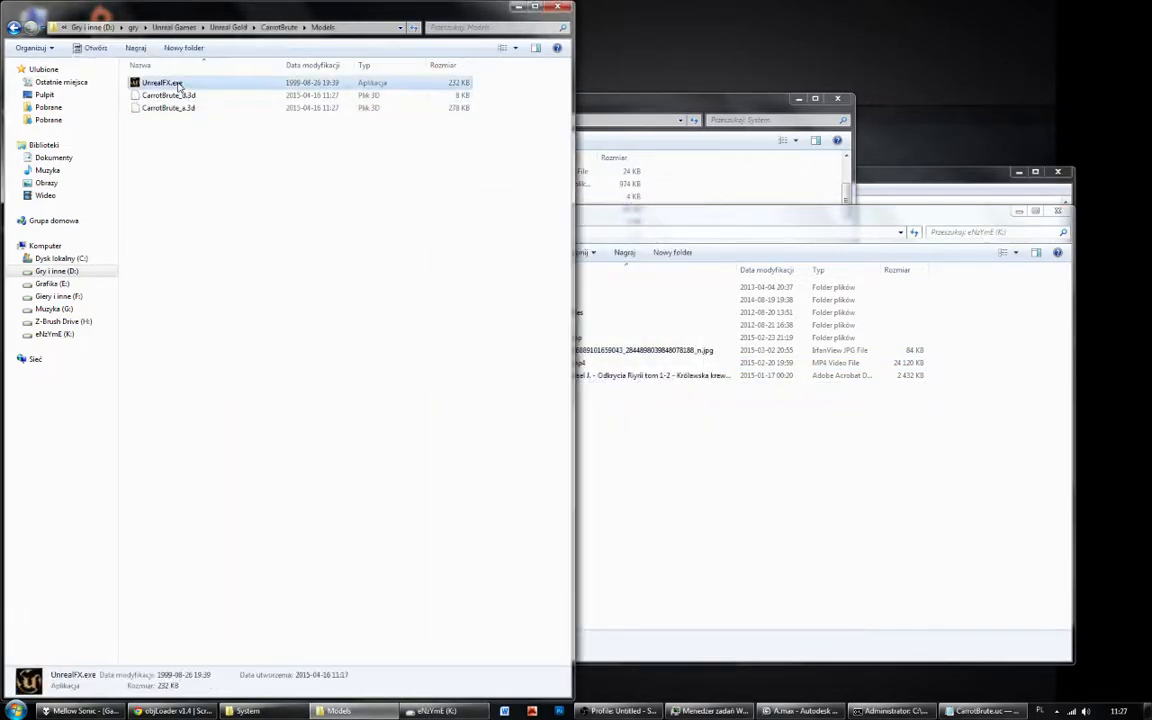
{"action": "left_click_drag", "start_coordinate": [180, 168], "coordinate": [421, 380]}
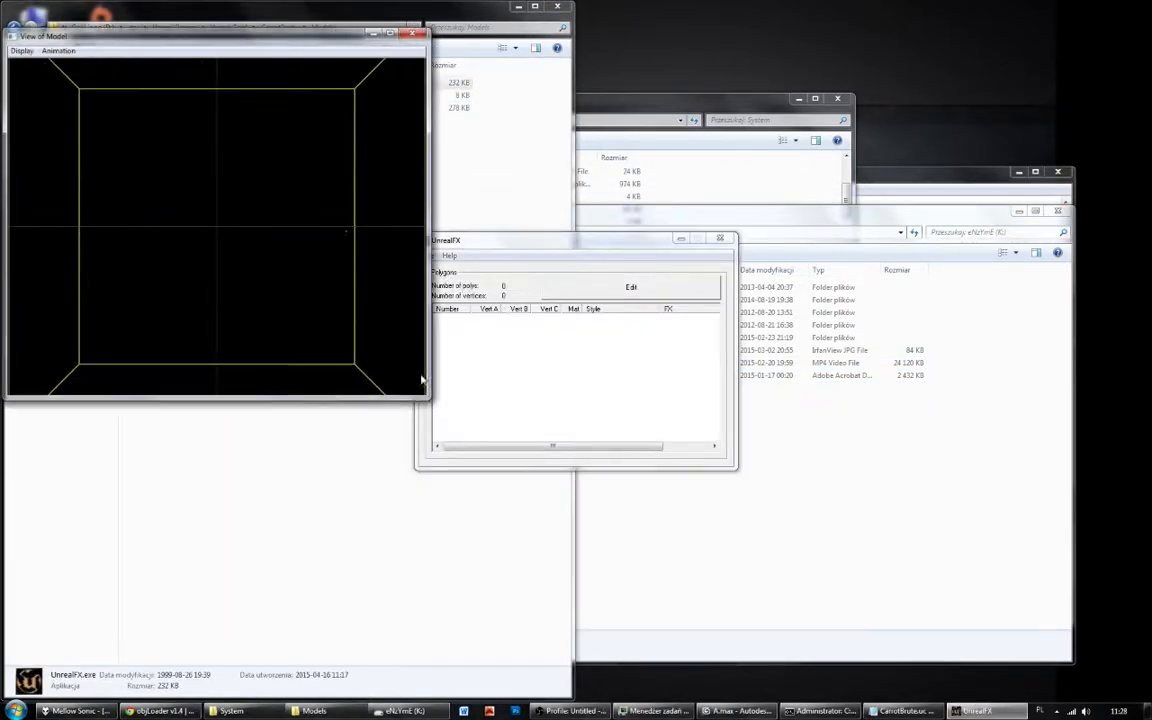
{"action": "left_click_drag", "start_coordinate": [517, 254], "coordinate": [565, 254]}
Load CarrotBrute_d.3d into UnrealFX from D:\gry\Unreal Games\Unreal Gold\CarrotBrute\Models, reusing the folder path from the file browser.
{"action": "left_click", "coordinate": [477, 256]}
{"action": "left_click", "coordinate": [494, 266]}
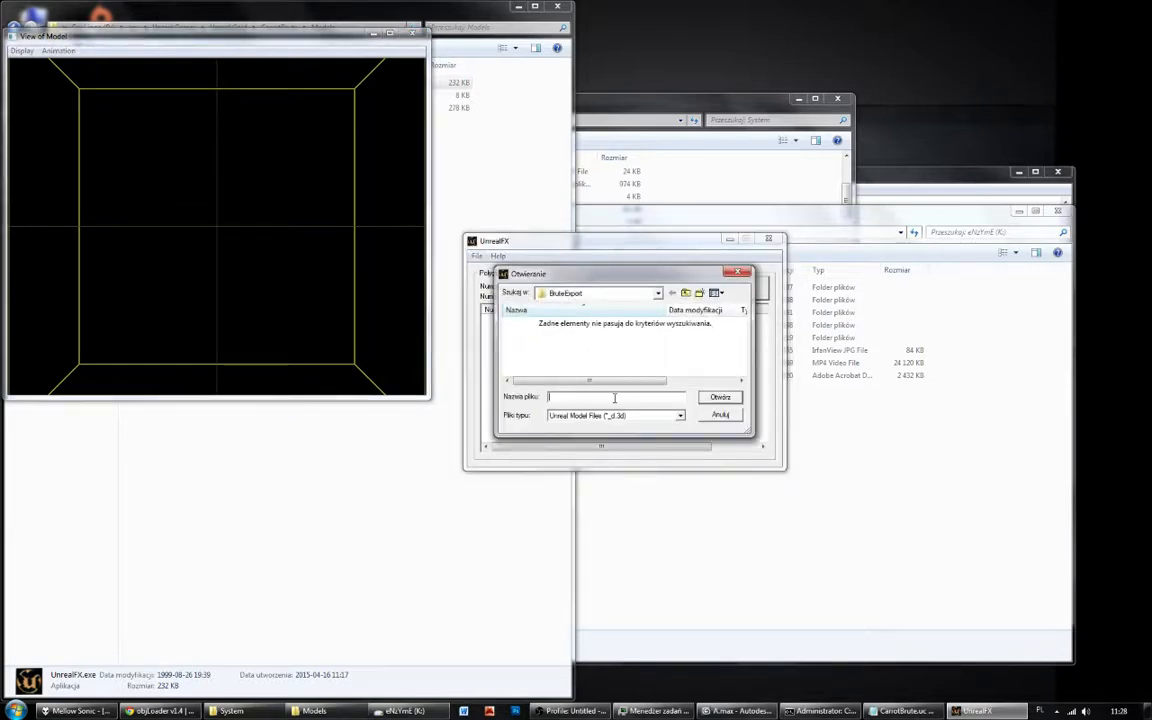
{"action": "left_click", "coordinate": [345, 28]}
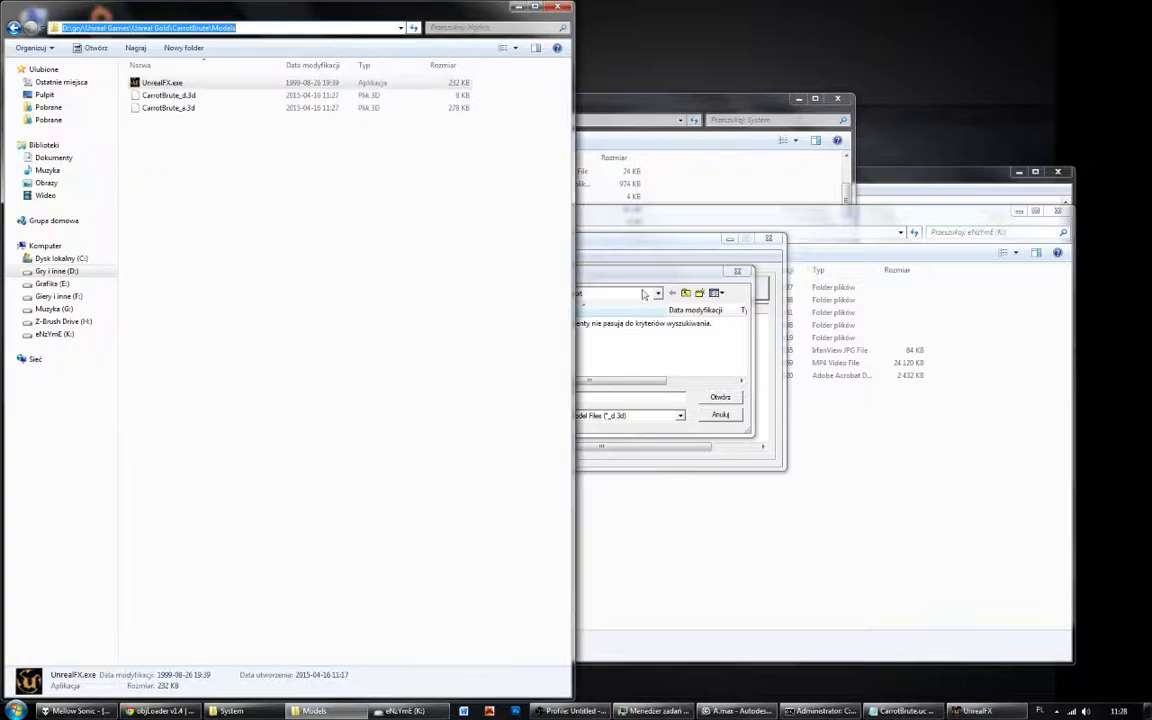
{"action": "left_click", "coordinate": [627, 294]}
{"action": "left_click", "coordinate": [698, 386]}
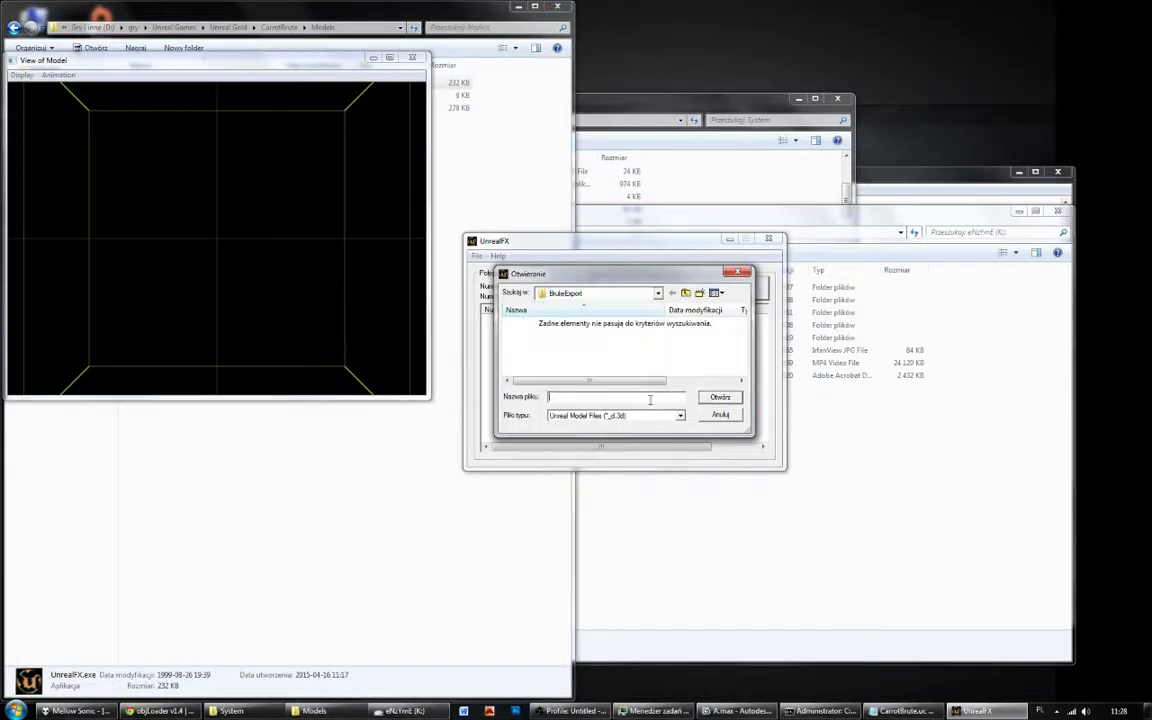
{"action": "key", "text": "ctrl+v"}
{"action": "key", "text": "Return"}
{"action": "double_click", "coordinate": [566, 325]}
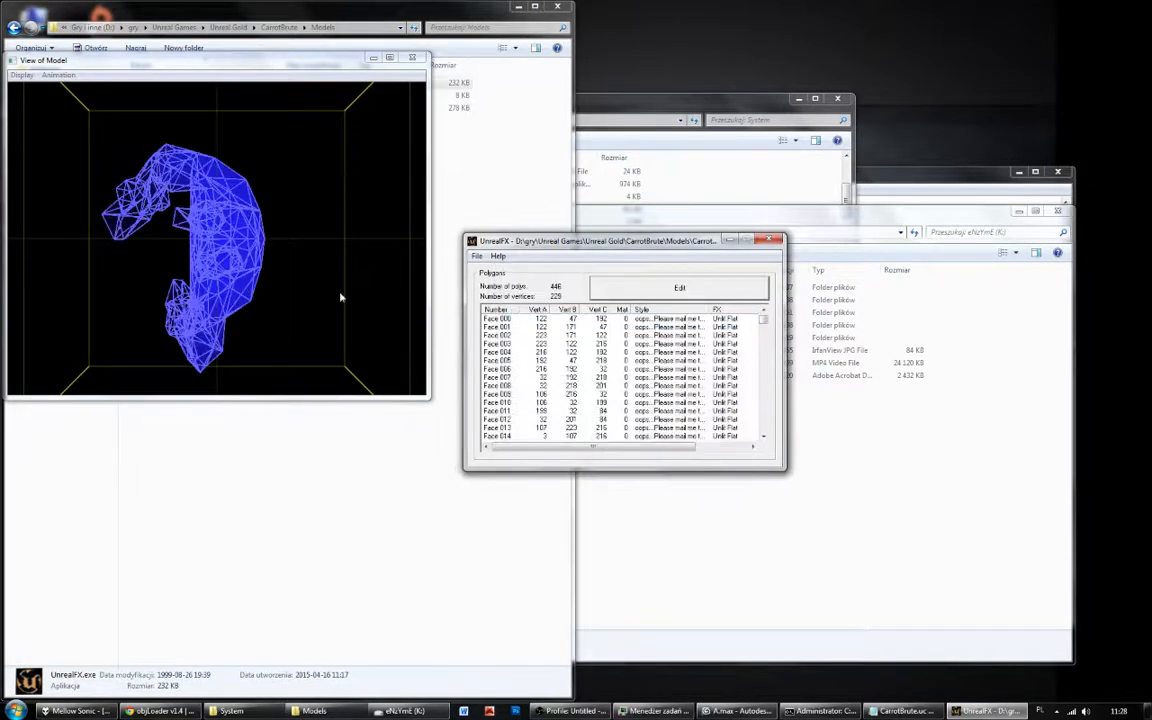
Rotate the CarrotBrute wireframe and play its animation to examine the exported mesh from several angles.
{"action": "left_click_drag", "start_coordinate": [271, 226], "coordinate": [370, 287]}
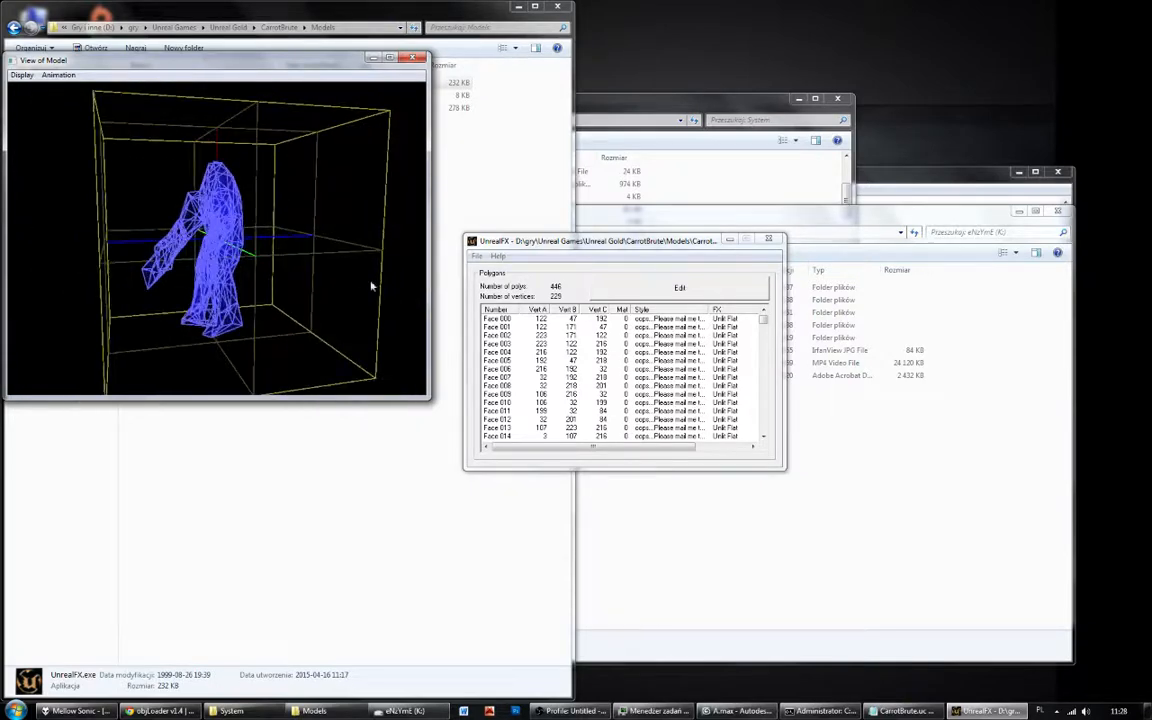
{"action": "left_click", "coordinate": [30, 76]}
{"action": "left_click", "coordinate": [65, 90]}
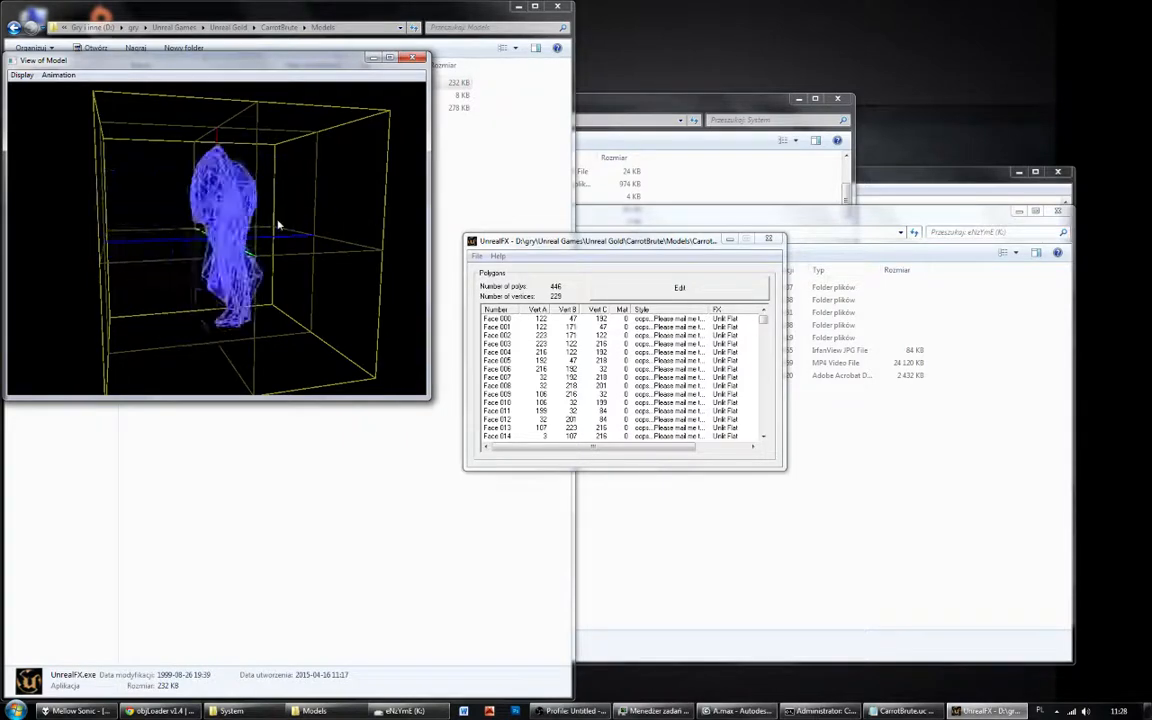
{"action": "left_click_drag", "start_coordinate": [257, 252], "coordinate": [306, 265]}
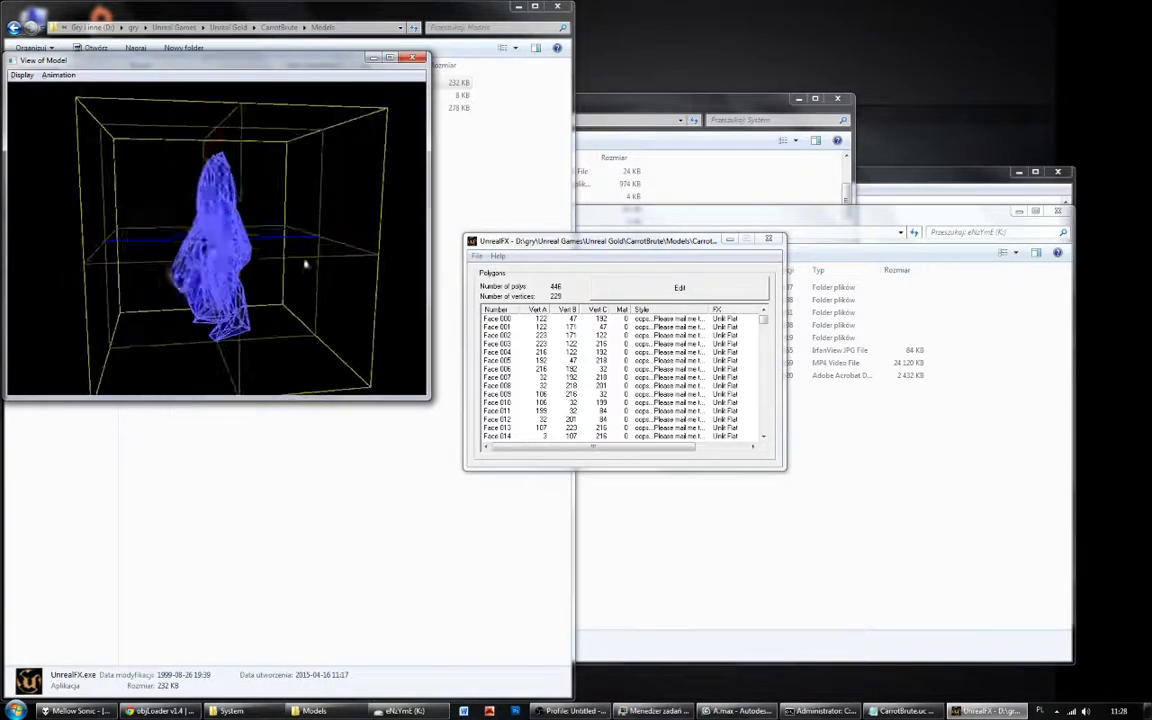
Try to edit the F/X settings of all CarrotBrute faces at once, and stop the animation playback.
{"action": "left_click", "coordinate": [497, 320]}
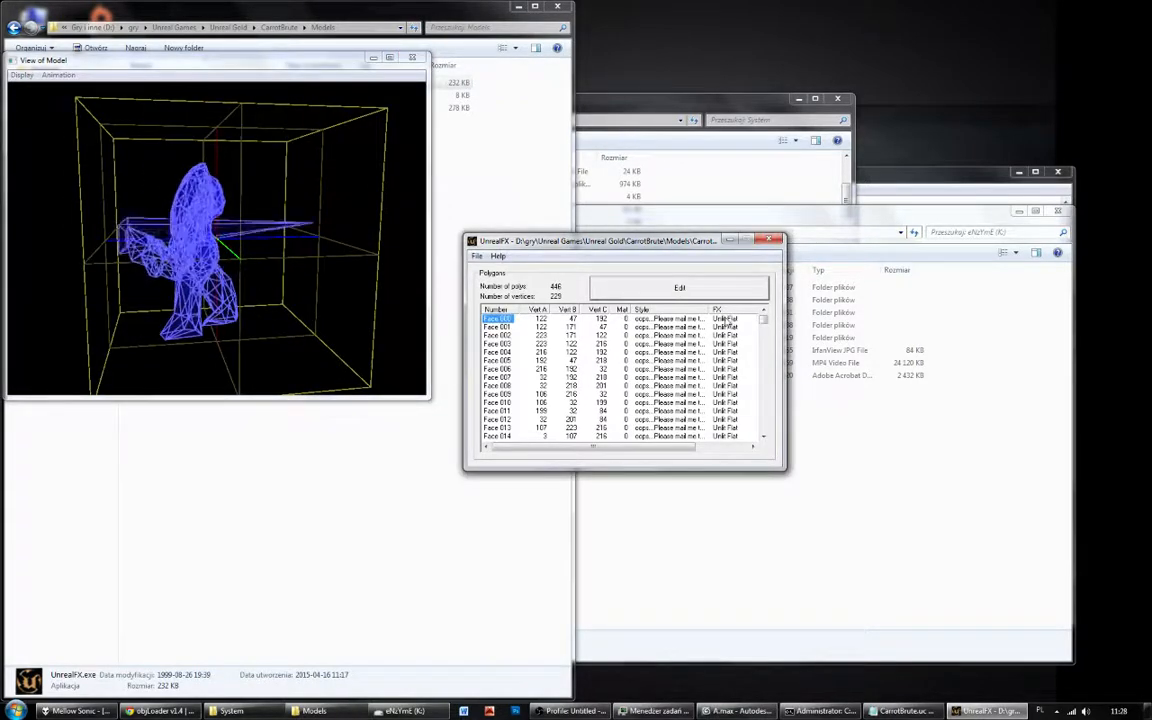
{"action": "mouse_move", "coordinate": [764, 320]}
{"action": "left_mouse_down"}
{"action": "mouse_move", "coordinate": [767, 433]}
{"action": "mouse_move", "coordinate": [770, 312]}
{"action": "left_mouse_up"}
{"action": "left_click", "coordinate": [495, 436], "text": "shift"}
{"action": "left_click", "coordinate": [684, 287]}
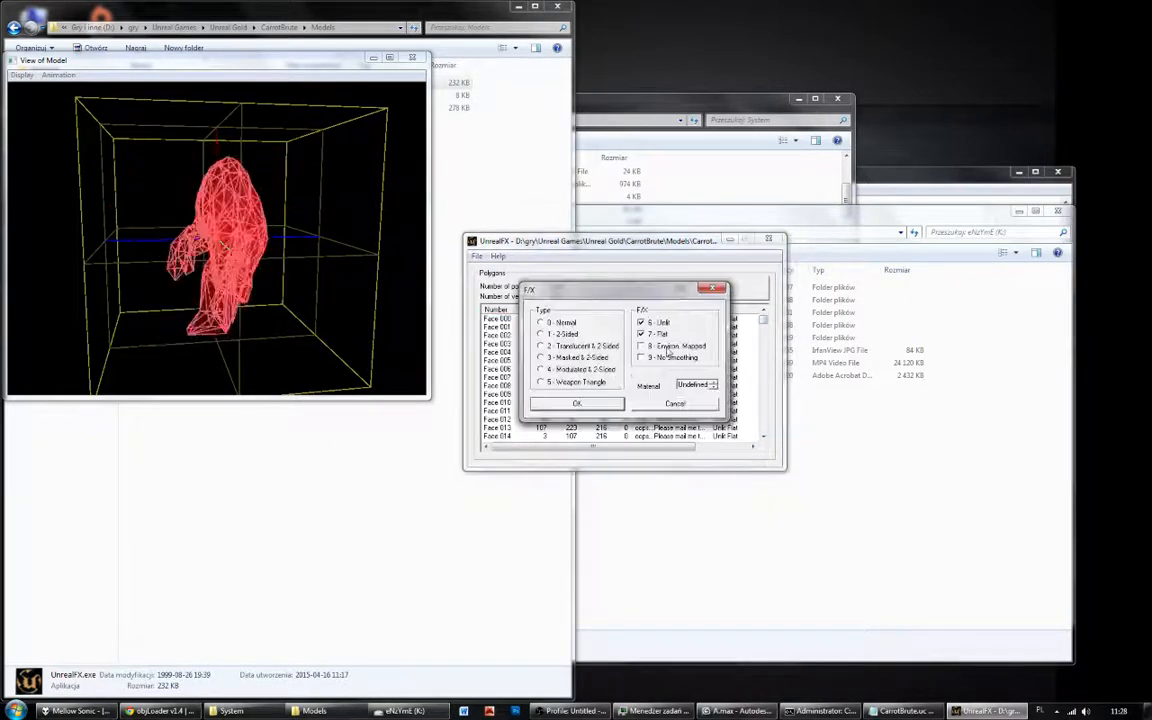
{"action": "left_click", "coordinate": [577, 403]}
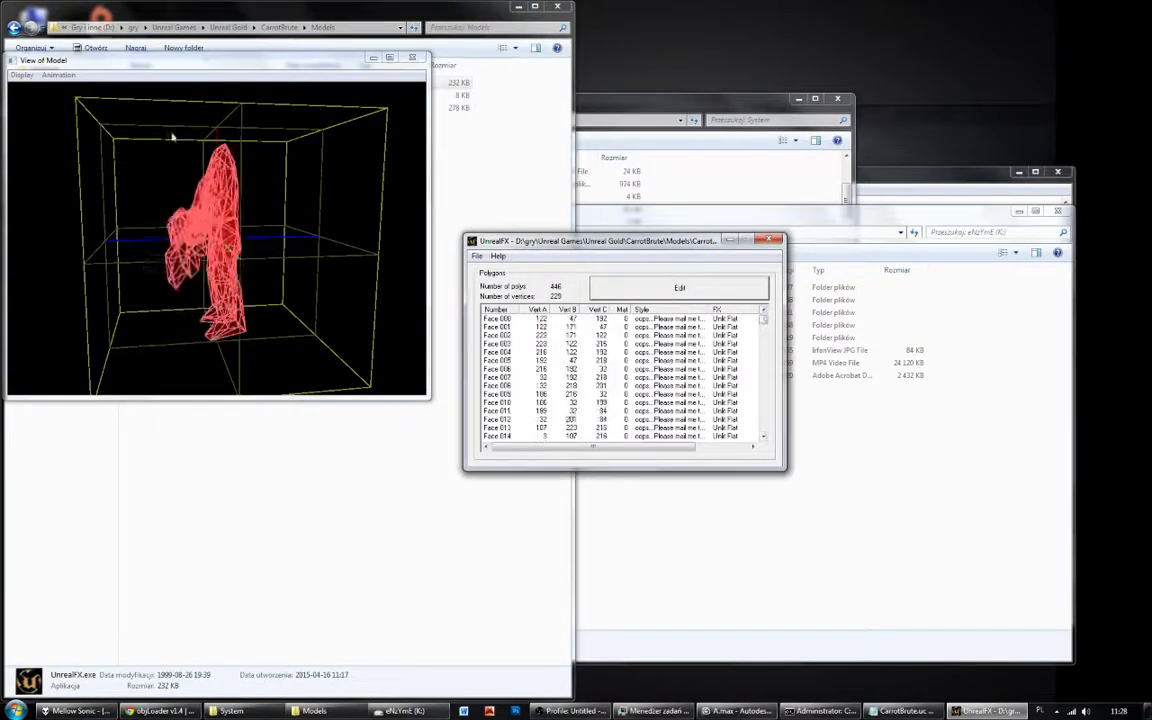
{"action": "left_click", "coordinate": [50, 76]}
{"action": "left_click", "coordinate": [70, 116]}
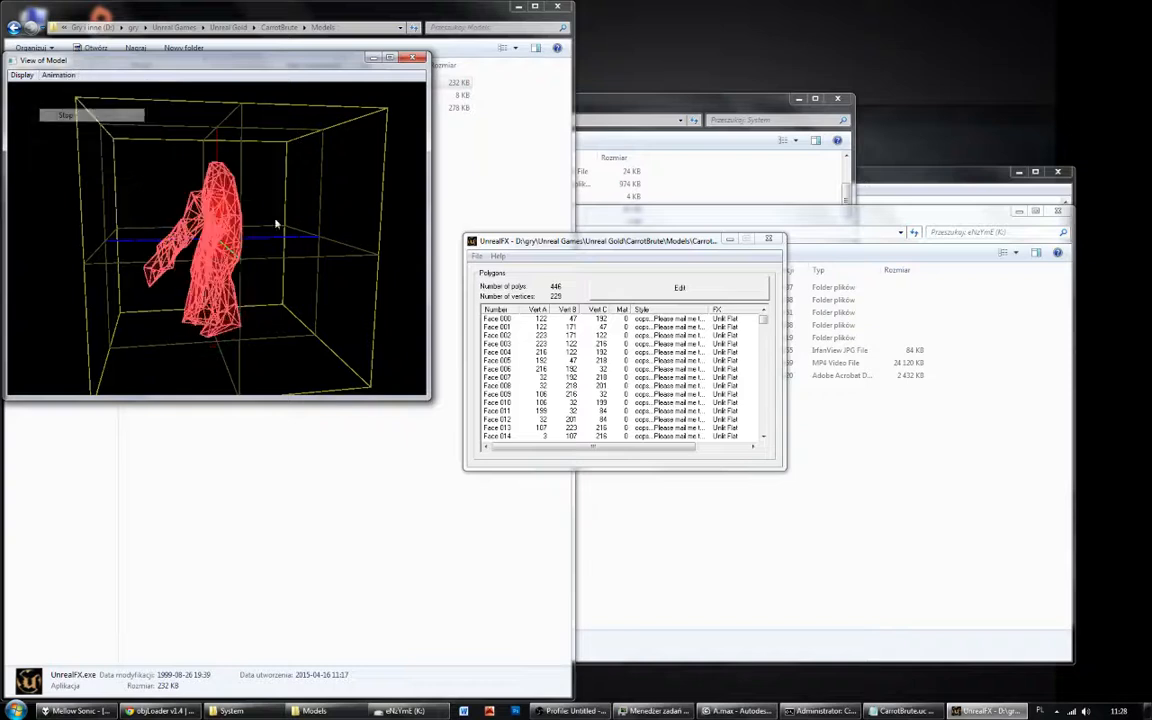
Try again to edit all faces from Face 000 to Face 445, and close the unresponsive UnrealFX.
{"action": "left_click", "coordinate": [501, 328]}
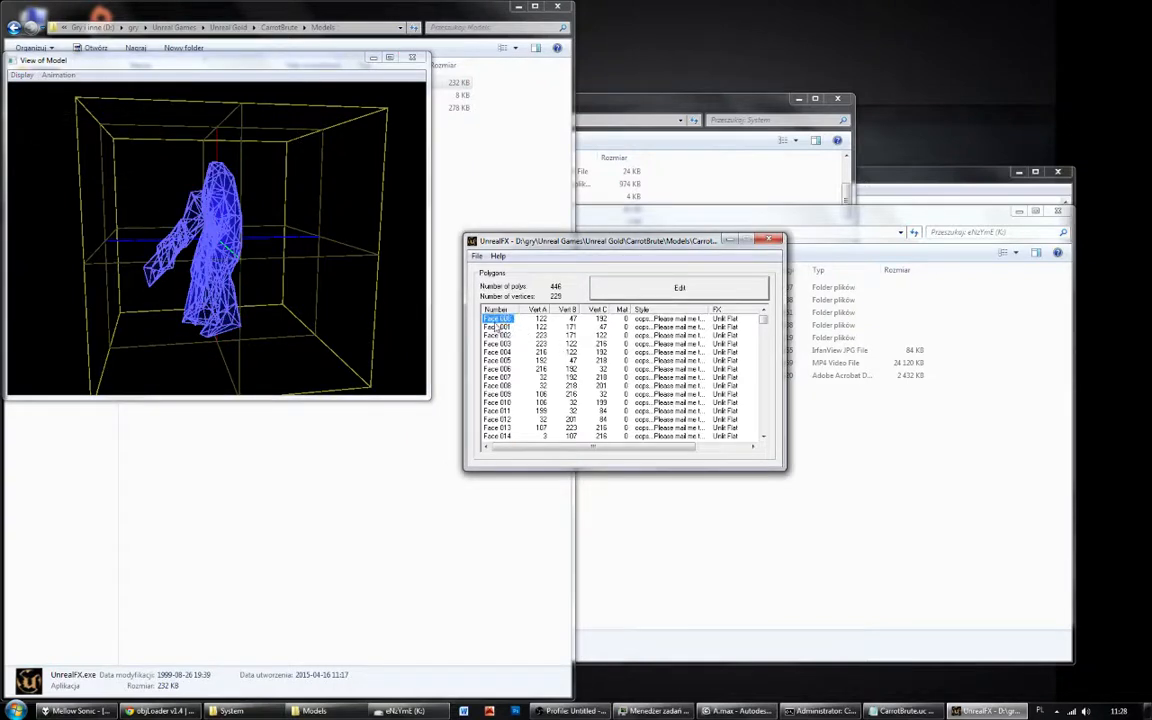
{"action": "left_click_drag", "start_coordinate": [765, 322], "coordinate": [766, 434]}
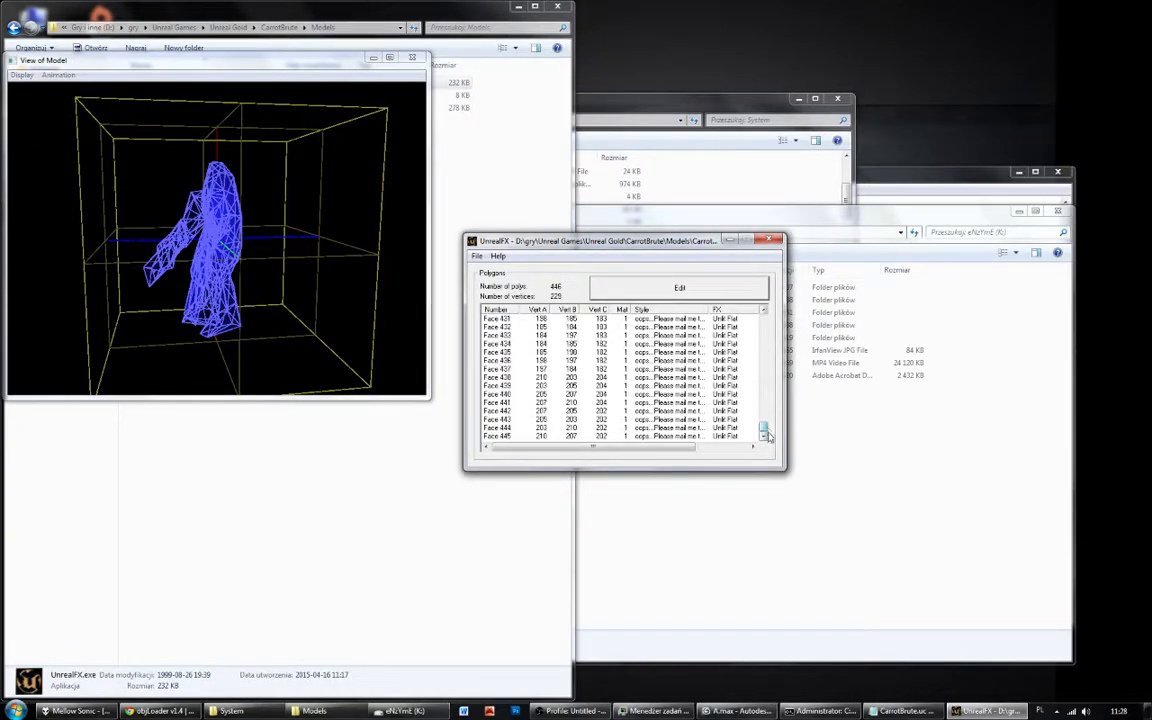
{"action": "left_click", "coordinate": [525, 433], "text": "shift"}
{"action": "left_click", "coordinate": [630, 294]}
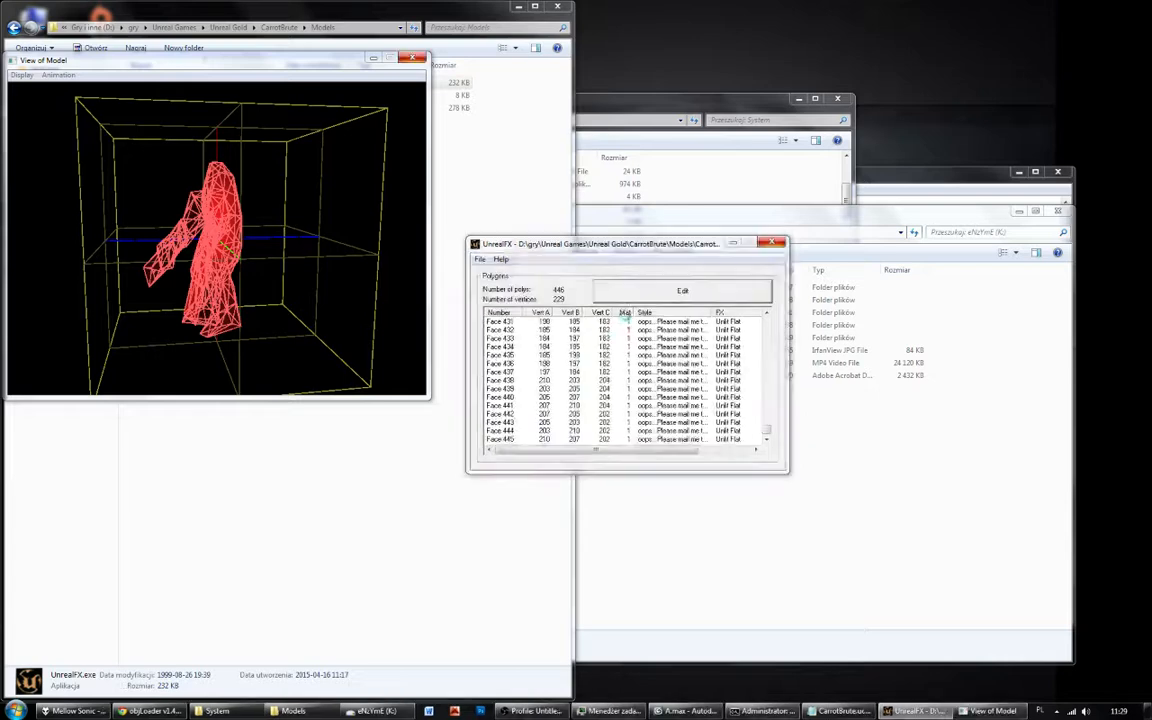
{"action": "left_click", "coordinate": [245, 229]}
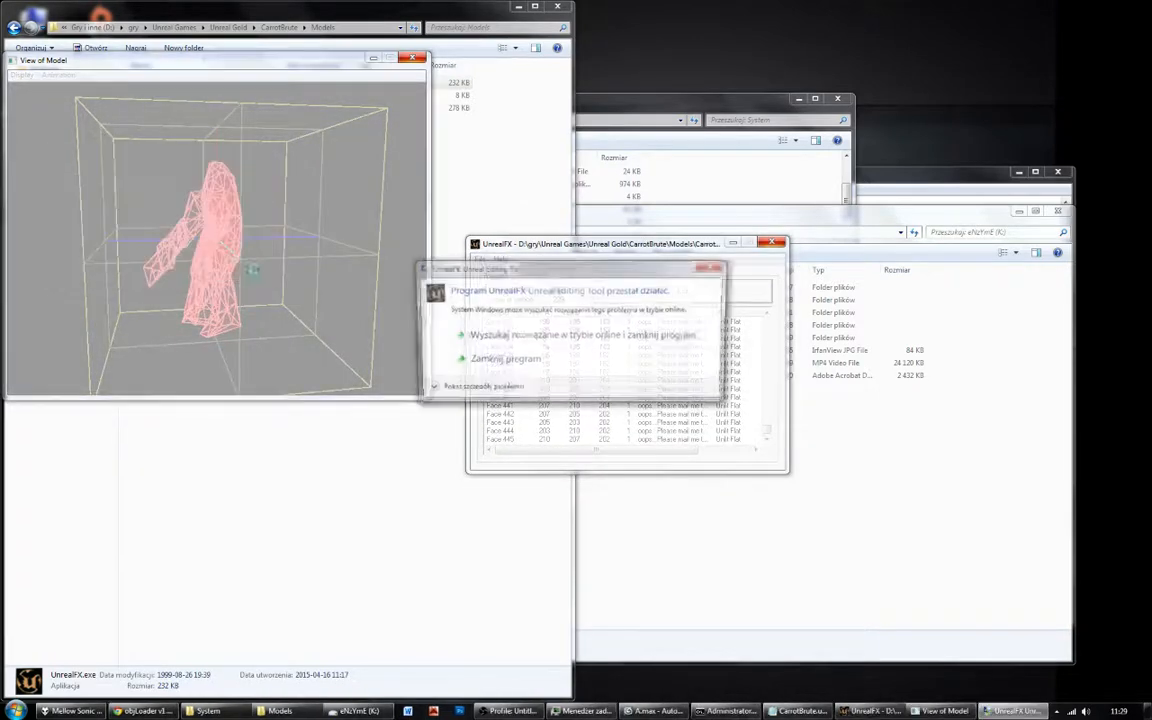
{"action": "left_click", "coordinate": [578, 335]}
Restart UnrealFX from the Models folder and load CarrotBrute_d.3d again.
{"action": "double_click", "coordinate": [170, 82]}
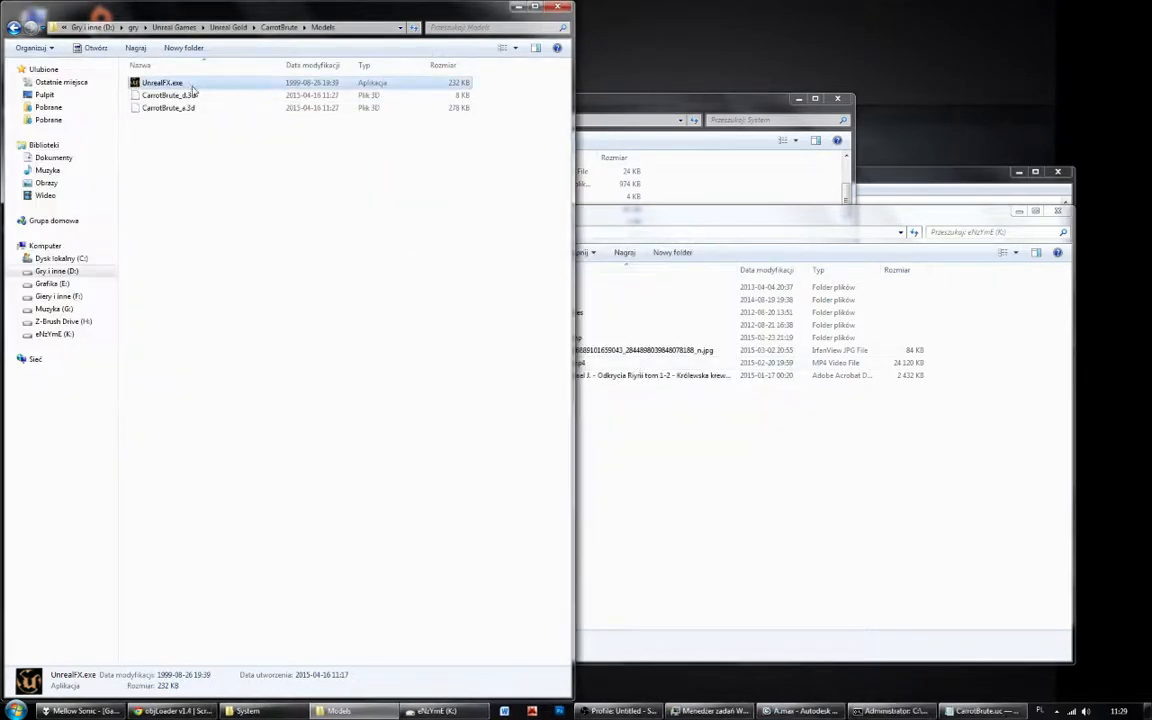
{"action": "left_click", "coordinate": [428, 255]}
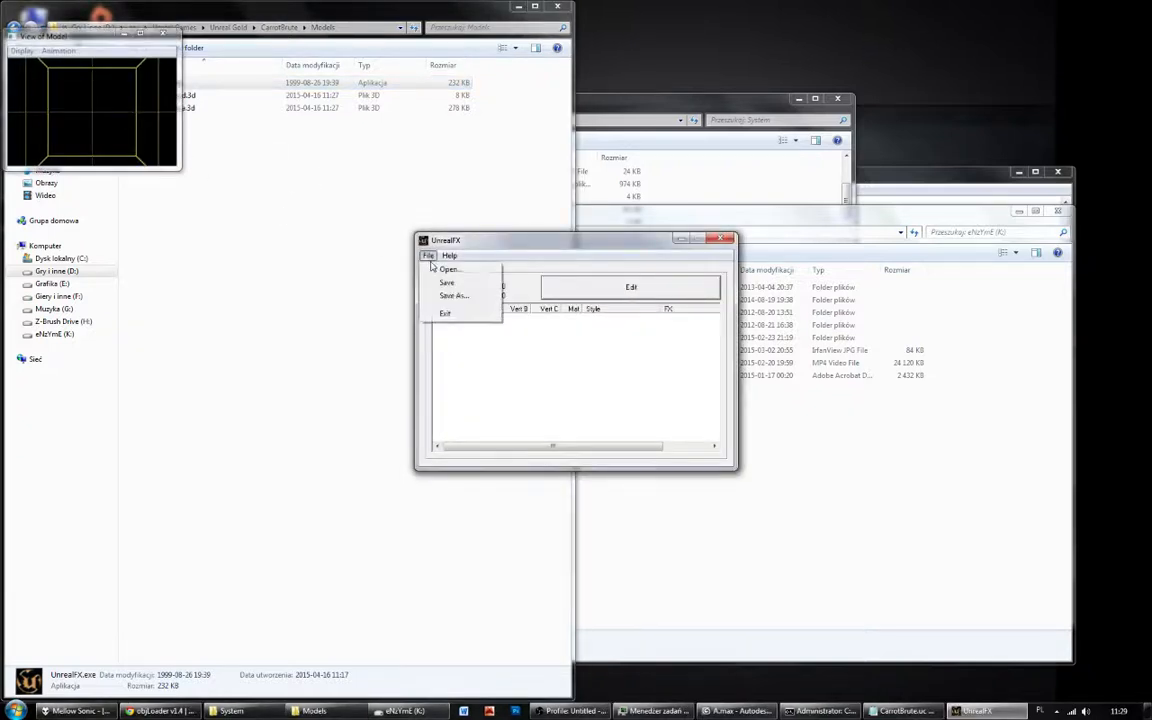
{"action": "left_click", "coordinate": [446, 270]}
{"action": "left_click", "coordinate": [500, 323]}
{"action": "double_click", "coordinate": [519, 325]}
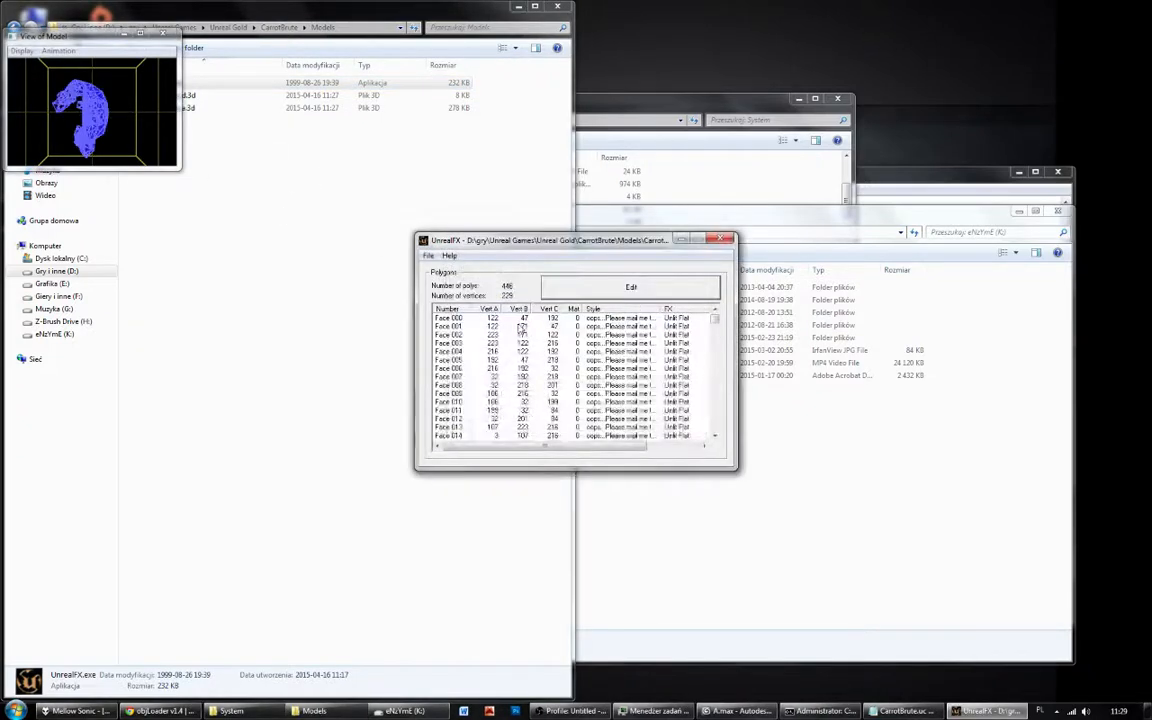
Set all CarrotBrute faces to type 0 - Normal with Unlit, Flat and the other F/X options off.
{"action": "left_click_drag", "start_coordinate": [717, 320], "coordinate": [717, 428]}
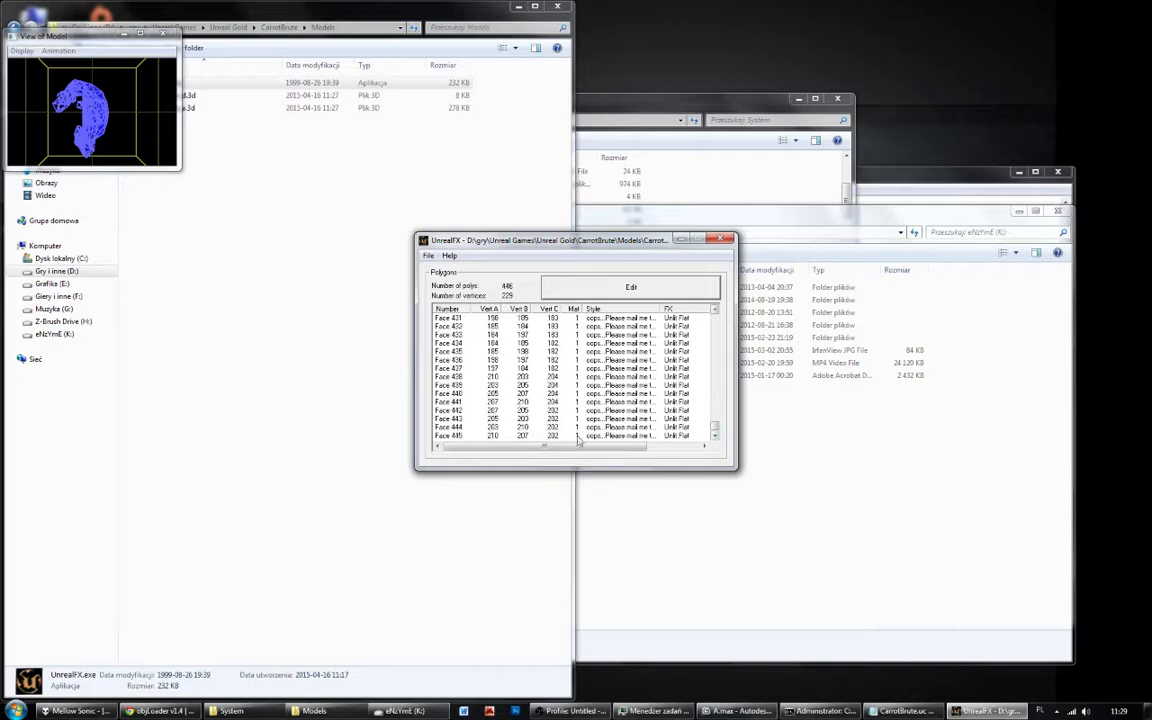
{"action": "left_click", "coordinate": [451, 436], "text": "shift"}
{"action": "left_click", "coordinate": [592, 296]}
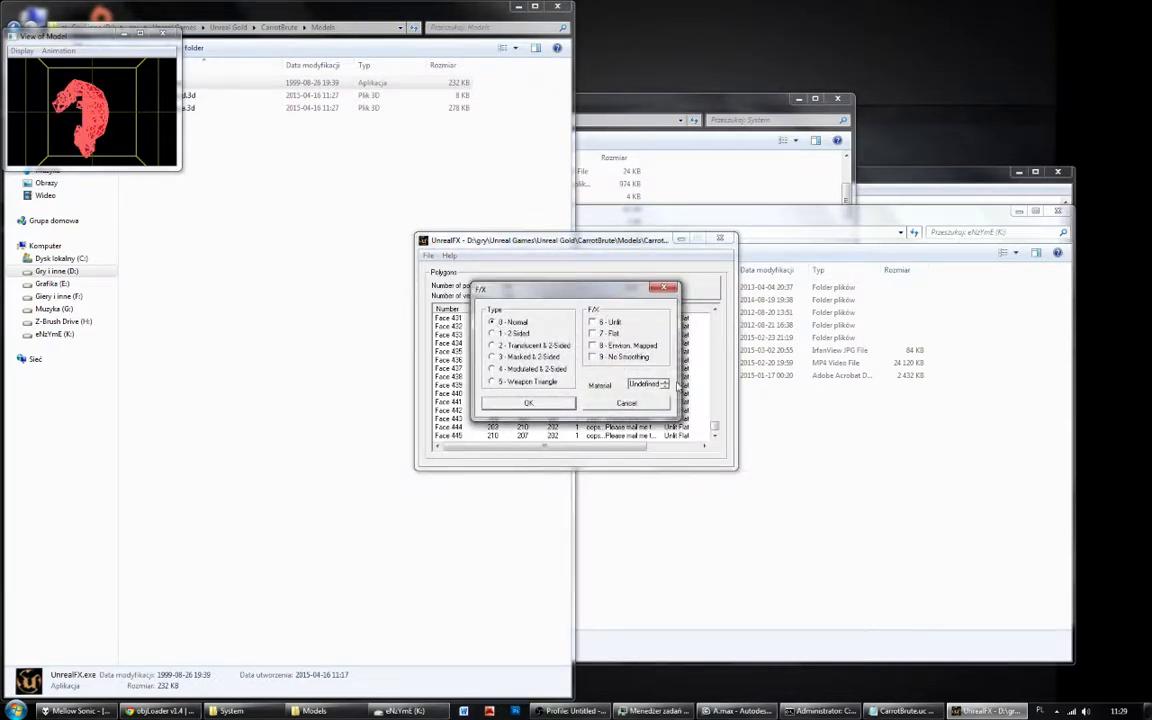
{"action": "left_click", "coordinate": [549, 407]}
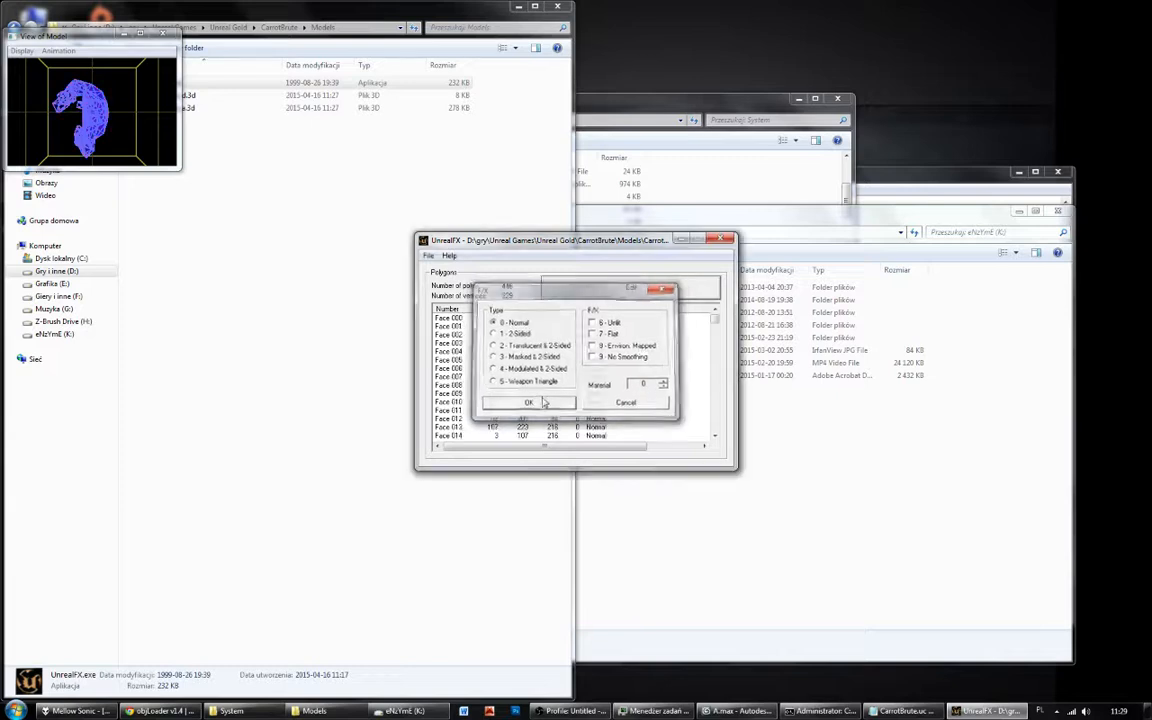
{"action": "mouse_move", "coordinate": [716, 324]}
{"action": "left_mouse_down"}
{"action": "mouse_move", "coordinate": [717, 419]}
{"action": "mouse_move", "coordinate": [728, 316]}
{"action": "left_mouse_up"}
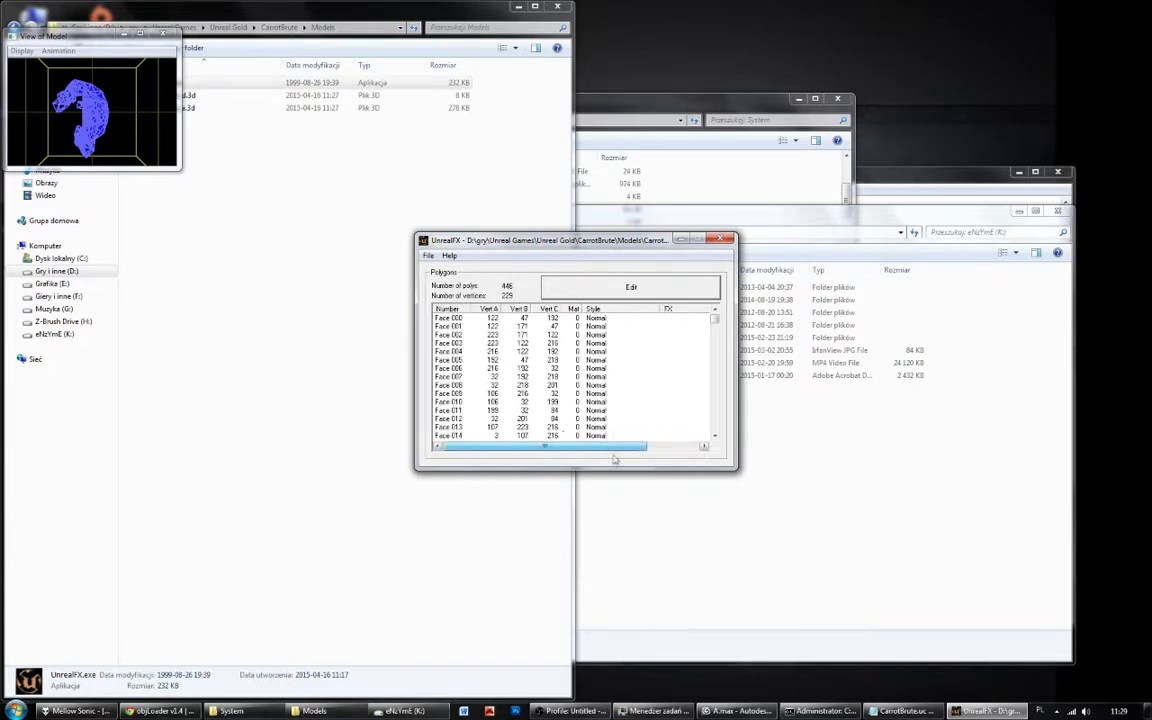
Close UnrealFX and save the face changes over the existing CarrotBrute_d.3d in the Models folder.
{"action": "left_click", "coordinate": [725, 240]}
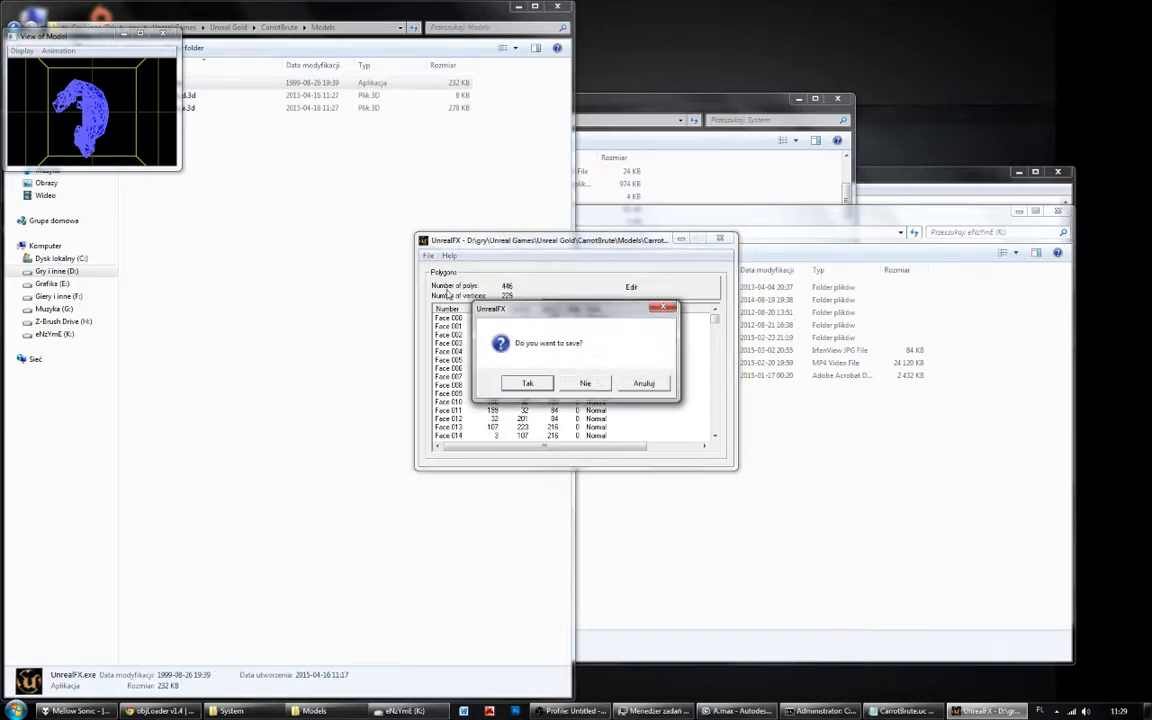
{"action": "left_click", "coordinate": [546, 385]}
{"action": "left_click", "coordinate": [504, 326]}
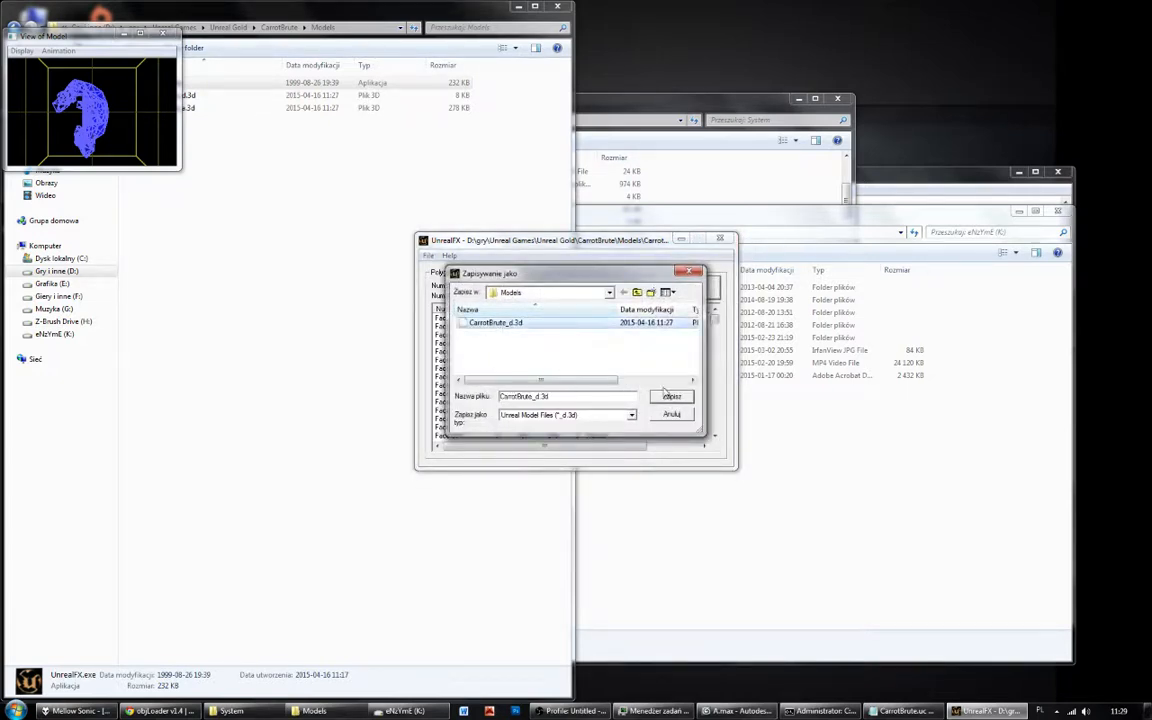
{"action": "left_click", "coordinate": [670, 396]}
{"action": "left_click", "coordinate": [609, 363]}
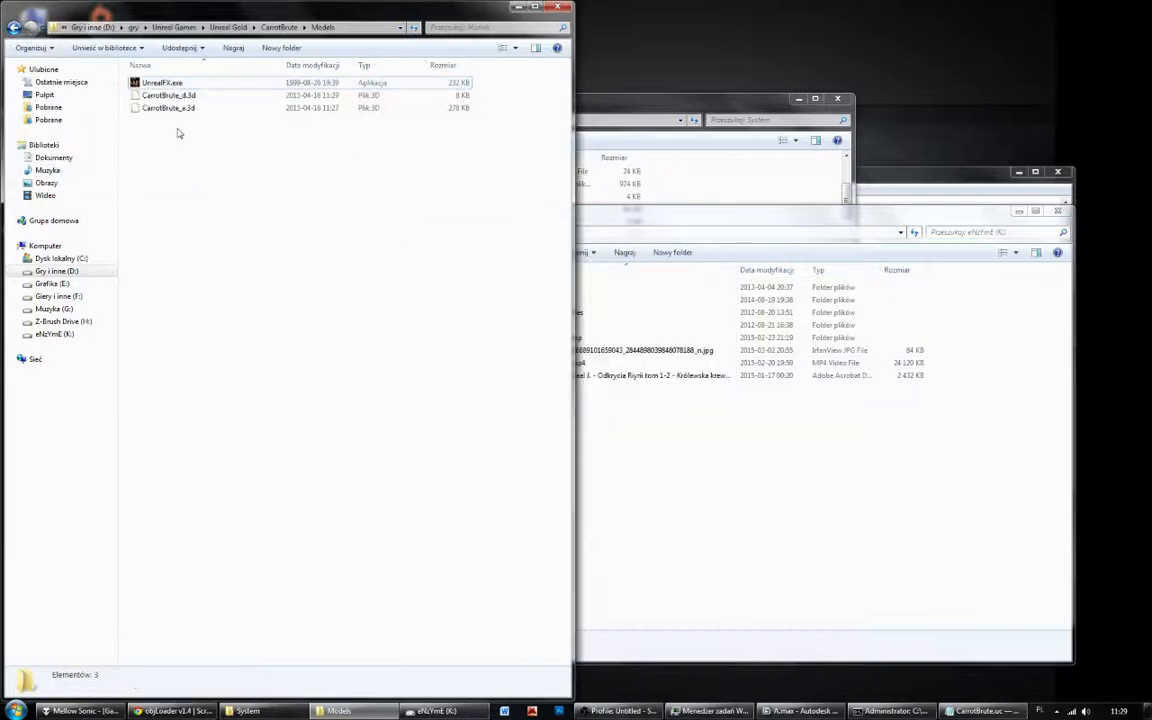
Recompile the CarrotBrute package from the command prompt and locate the new CarrotBrute.u in the System folder.
{"action": "left_click", "coordinate": [890, 711]}
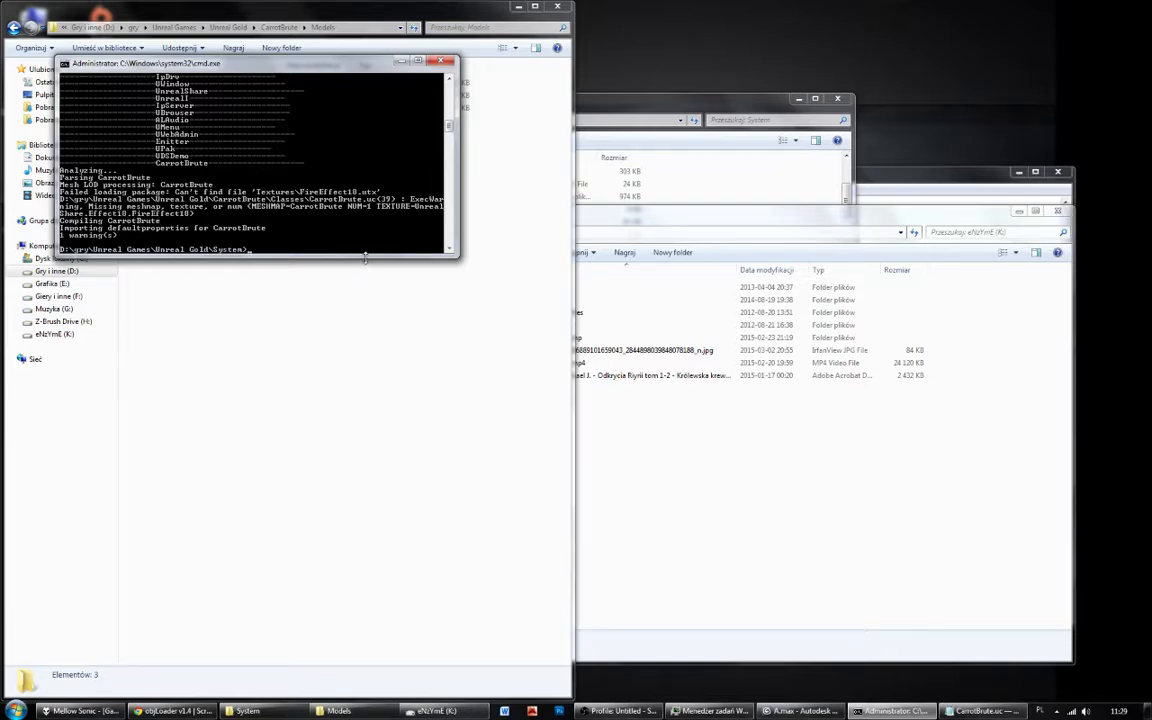
{"action": "left_click", "coordinate": [499, 334]}
{"action": "left_click", "coordinate": [725, 180]}
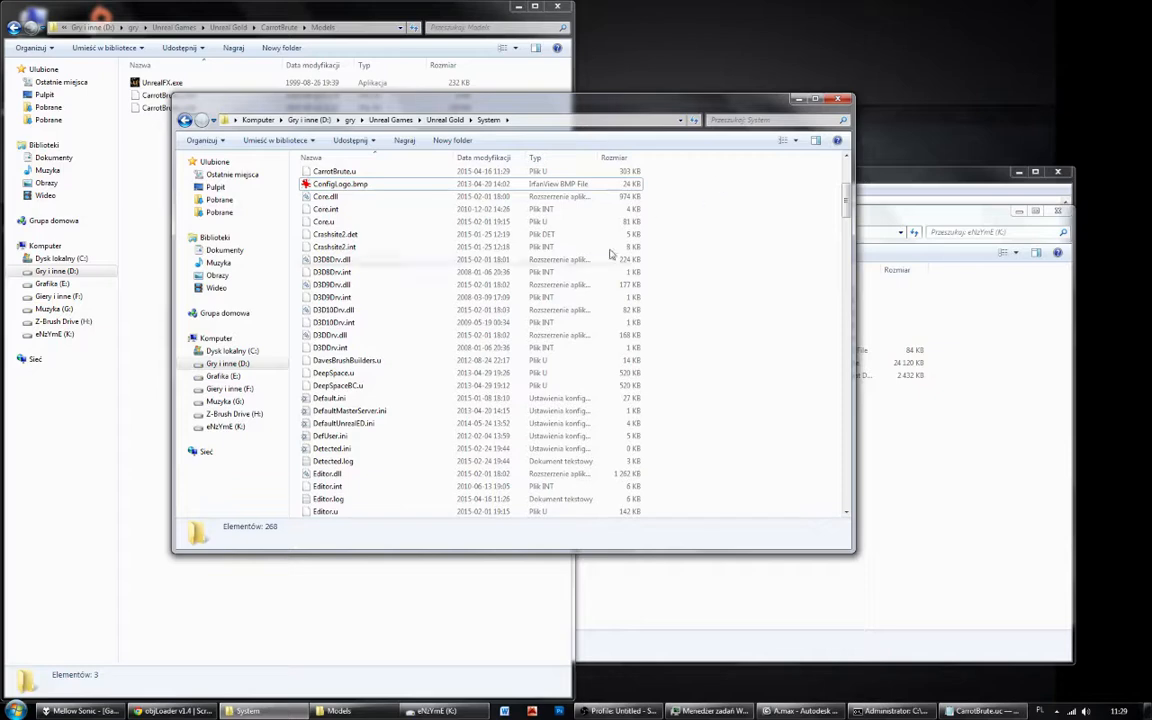
{"action": "left_click", "coordinate": [466, 348]}
{"action": "key", "text": "c"}
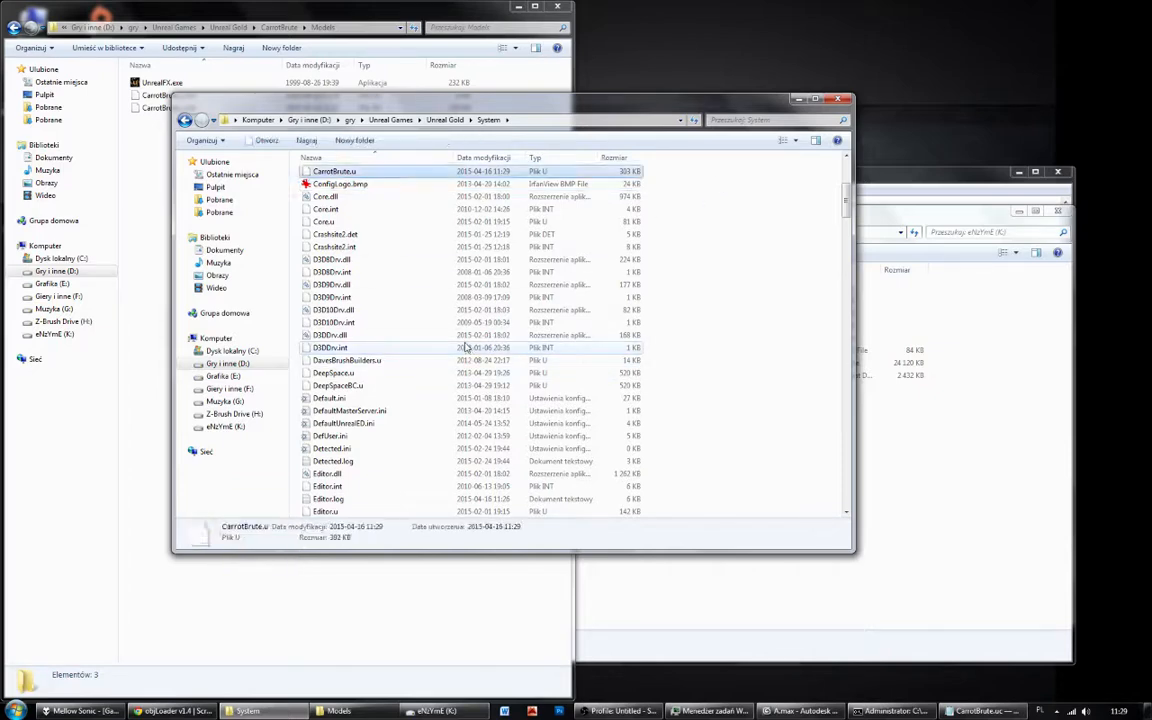
Launch Unreal Editor from Unreal Gold's System folder.
{"action": "scroll", "coordinate": [455, 411], "scroll_direction": "down", "scroll_amount": 10}
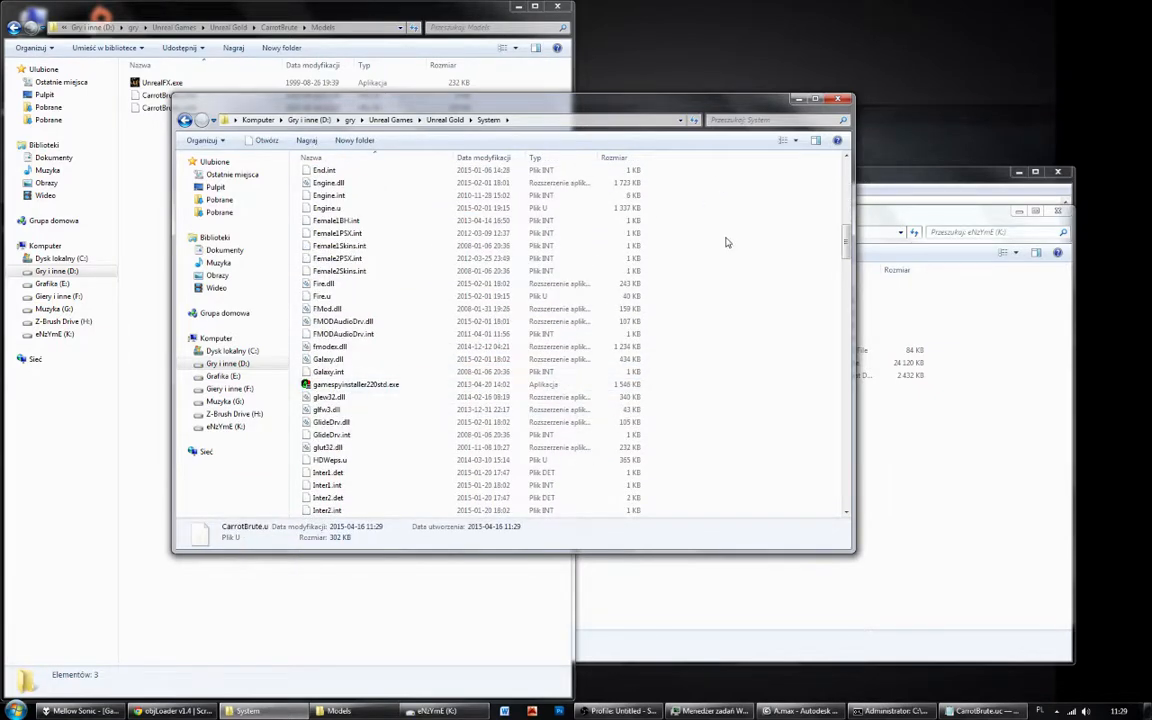
{"action": "key", "text": "u"}
{"action": "key", "text": "n"}
{"action": "double_click", "coordinate": [354, 350]}
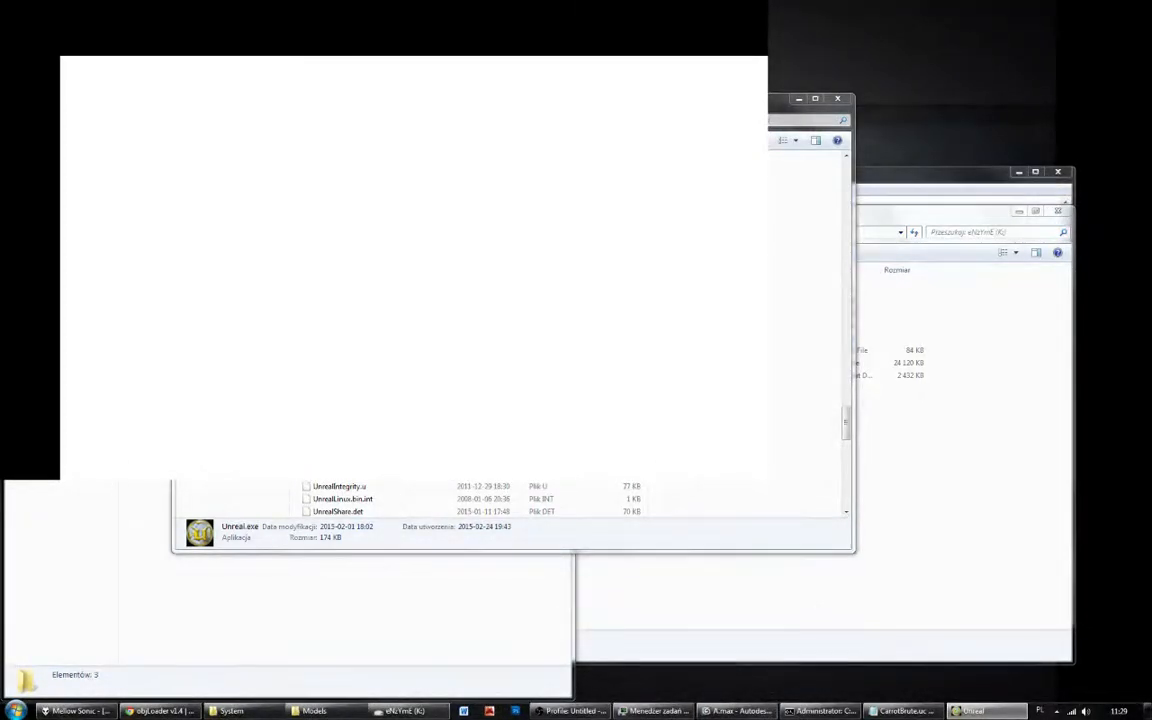
{"action": "double_click", "coordinate": [335, 365]}
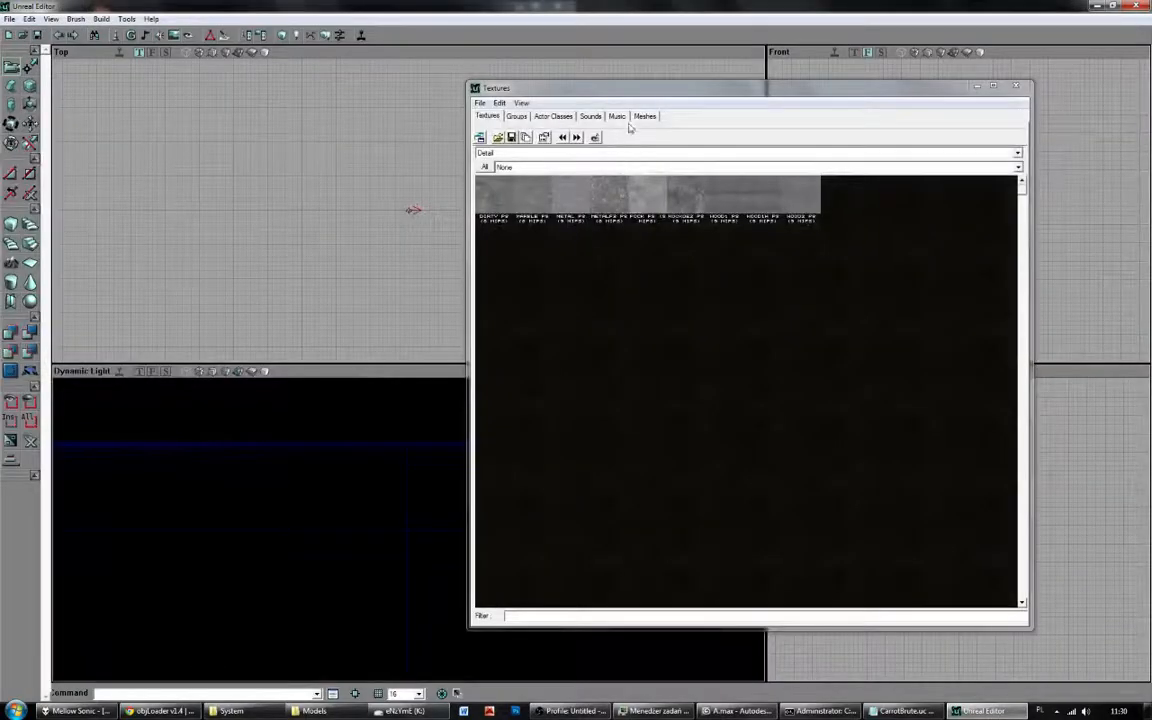
Display the CarrotBrute mesh from the CarrotBrute package in the mesh browser and examine its size and textures.
{"action": "left_click", "coordinate": [642, 116]}
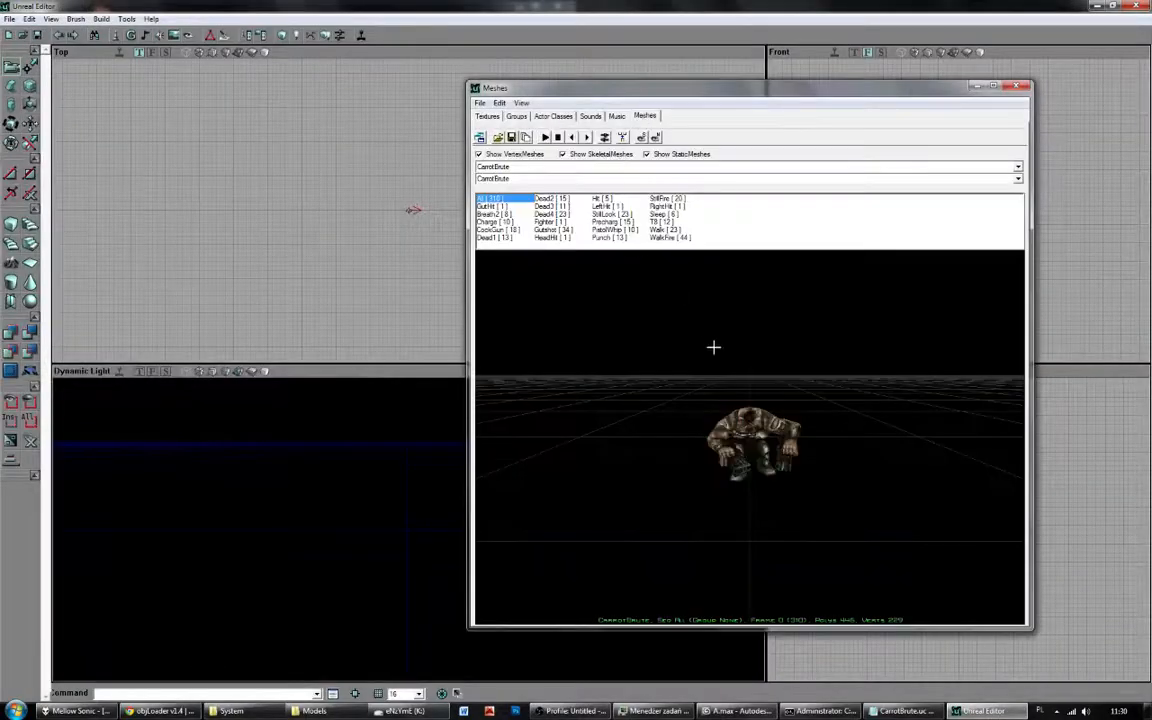
{"action": "left_click_drag", "start_coordinate": [714, 347], "coordinate": [708, 325]}
{"action": "left_click", "coordinate": [537, 171]}
{"action": "left_click", "coordinate": [550, 179]}
{"action": "right_click_drag", "start_coordinate": [664, 318], "coordinate": [664, 340]}
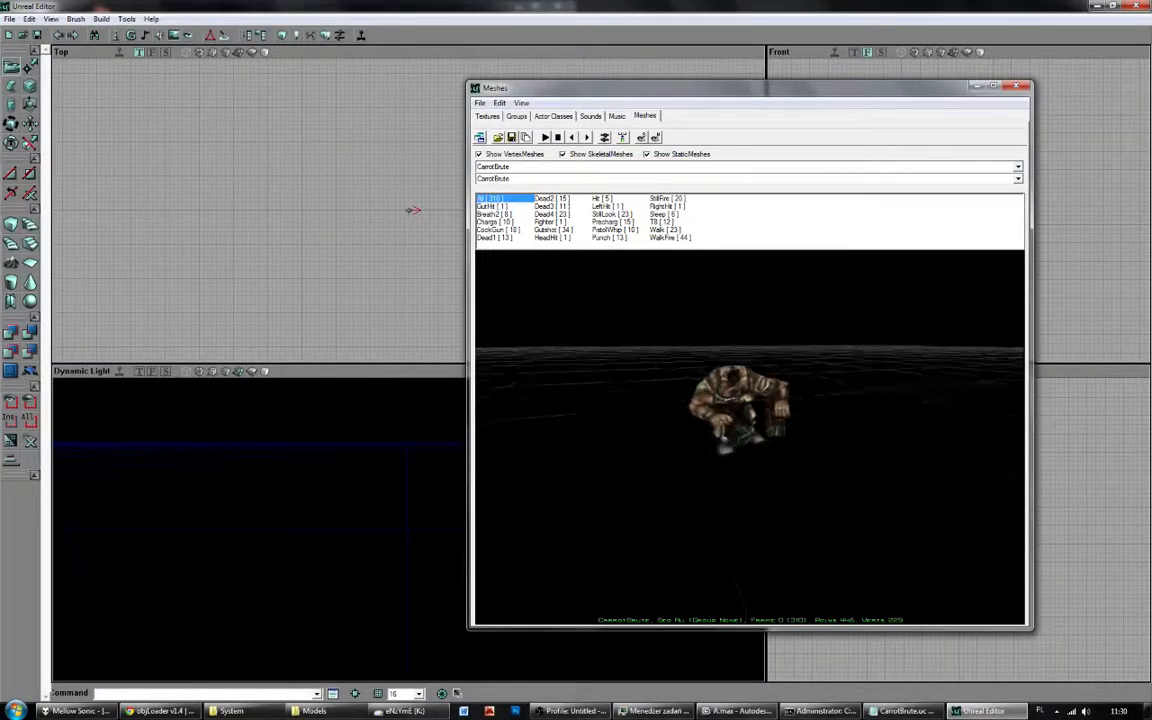
View the CarrotBrute mesh closer and open its display properties with the MultiSkins entries expanded.
{"action": "left_click_drag", "start_coordinate": [664, 340], "coordinate": [724, 266]}
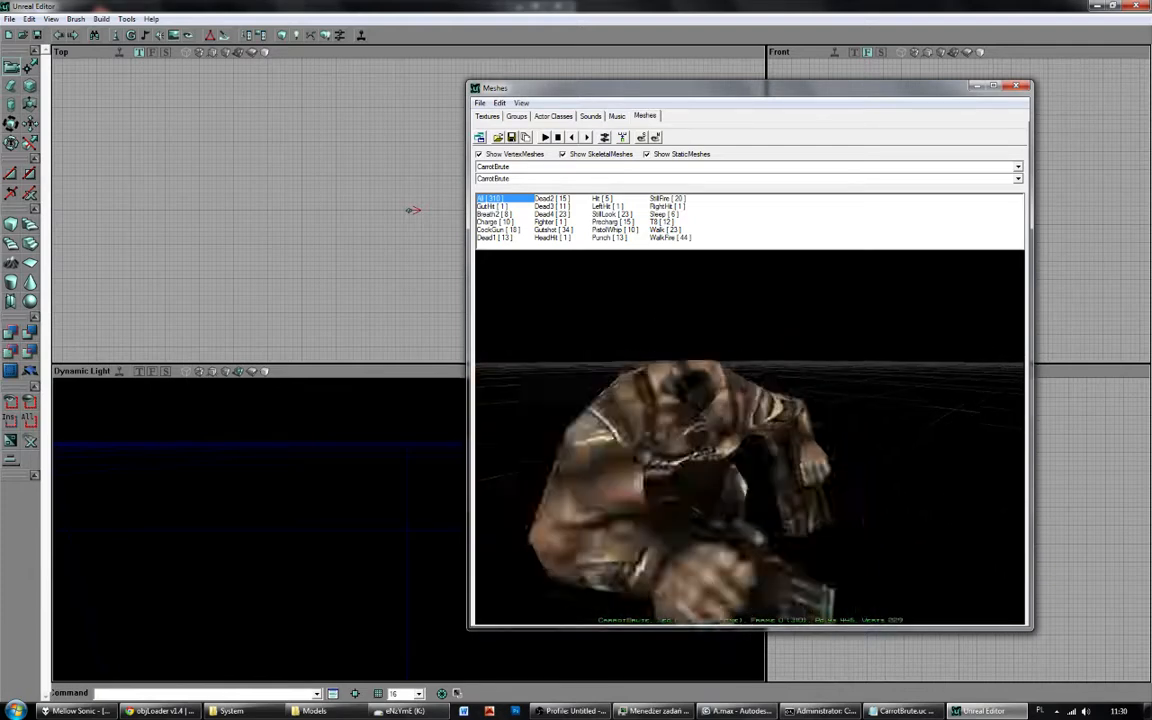
{"action": "key", "text": "F4"}
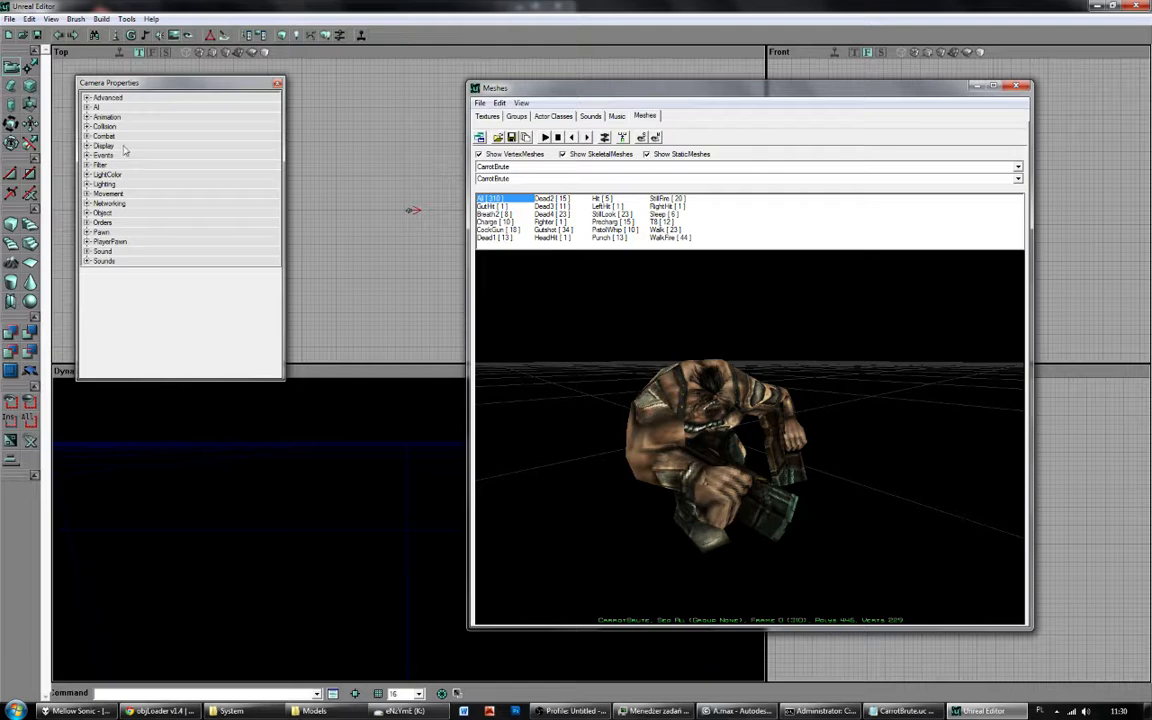
{"action": "double_click", "coordinate": [124, 149]}
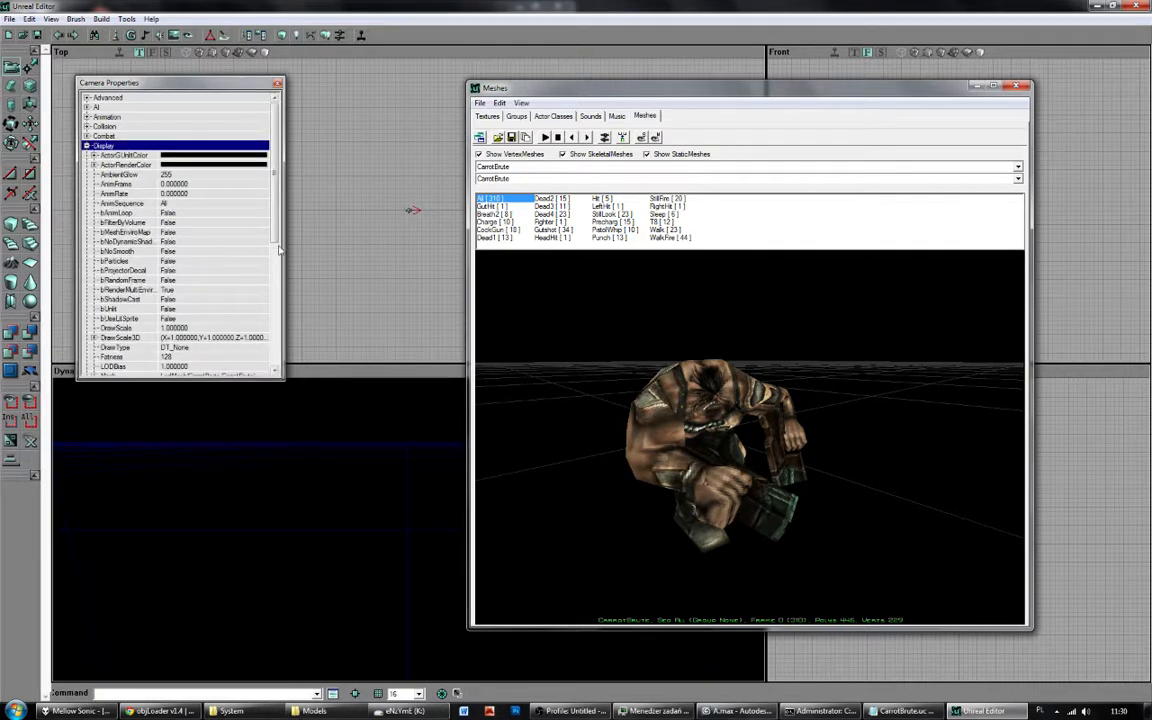
{"action": "scroll", "coordinate": [150, 230], "scroll_direction": "down", "scroll_amount": 6}
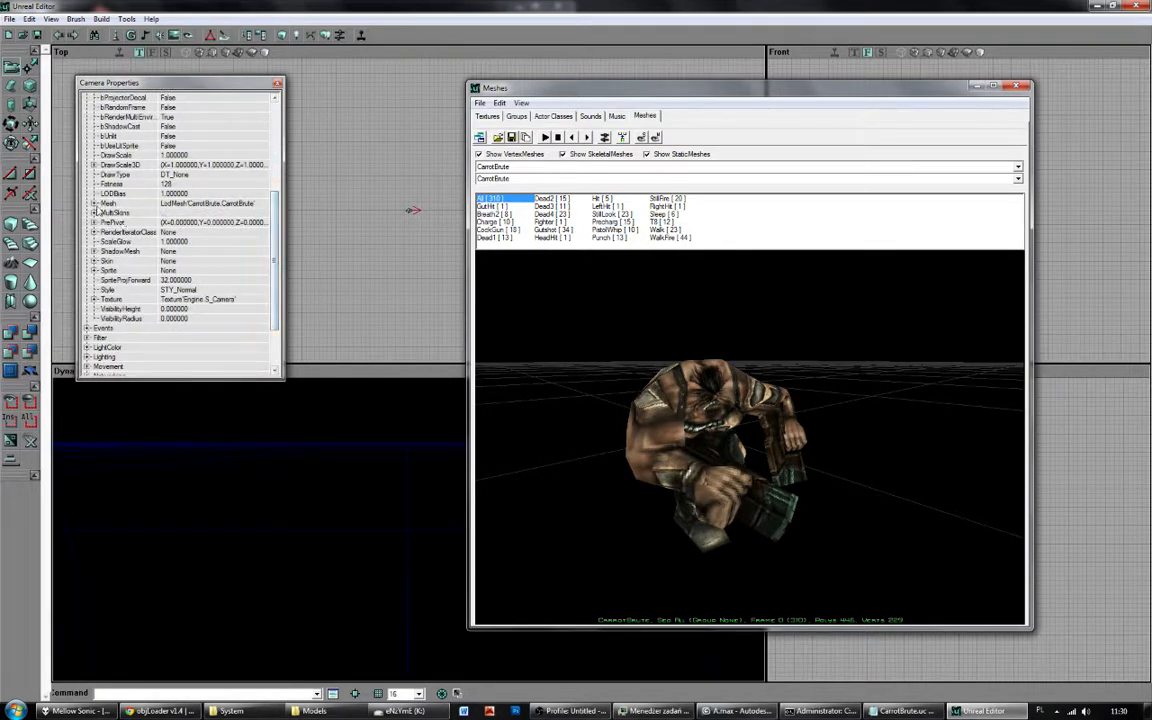
{"action": "left_click", "coordinate": [93, 212]}
{"action": "left_click", "coordinate": [205, 224]}
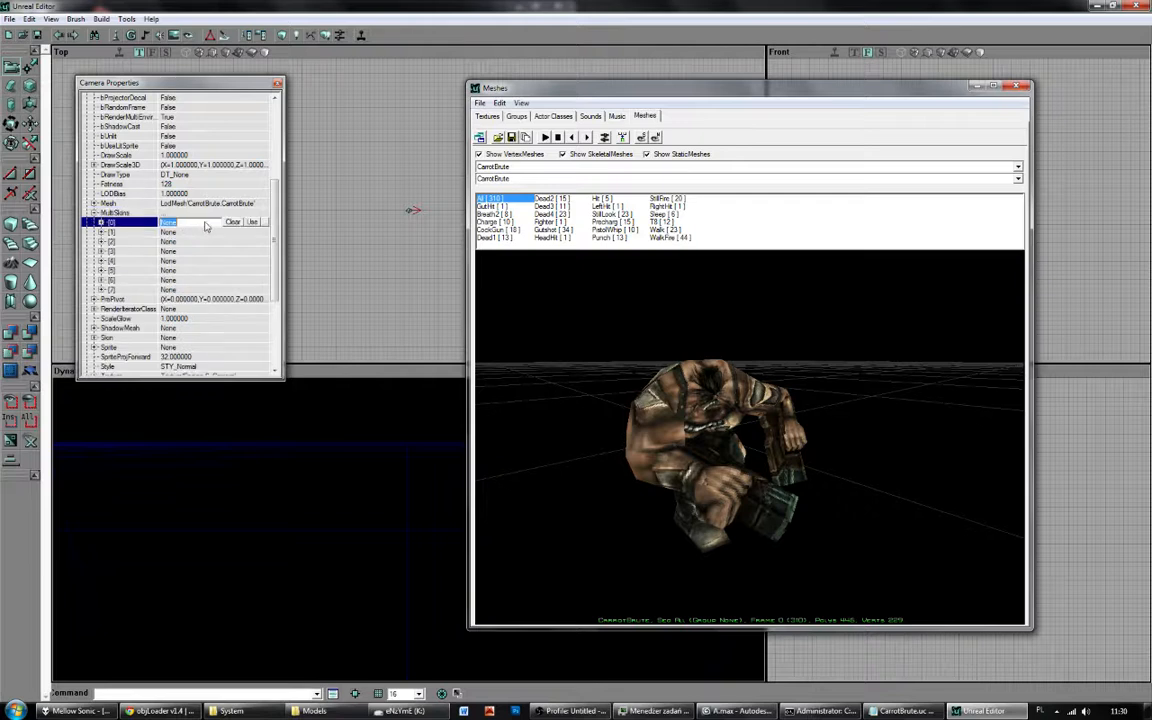
Assign the Marble texture from the Detail package to MultiSkins slots 0 through 4.
{"action": "left_click", "coordinate": [264, 222]}
{"action": "left_click", "coordinate": [540, 213]}
{"action": "left_click", "coordinate": [240, 222]}
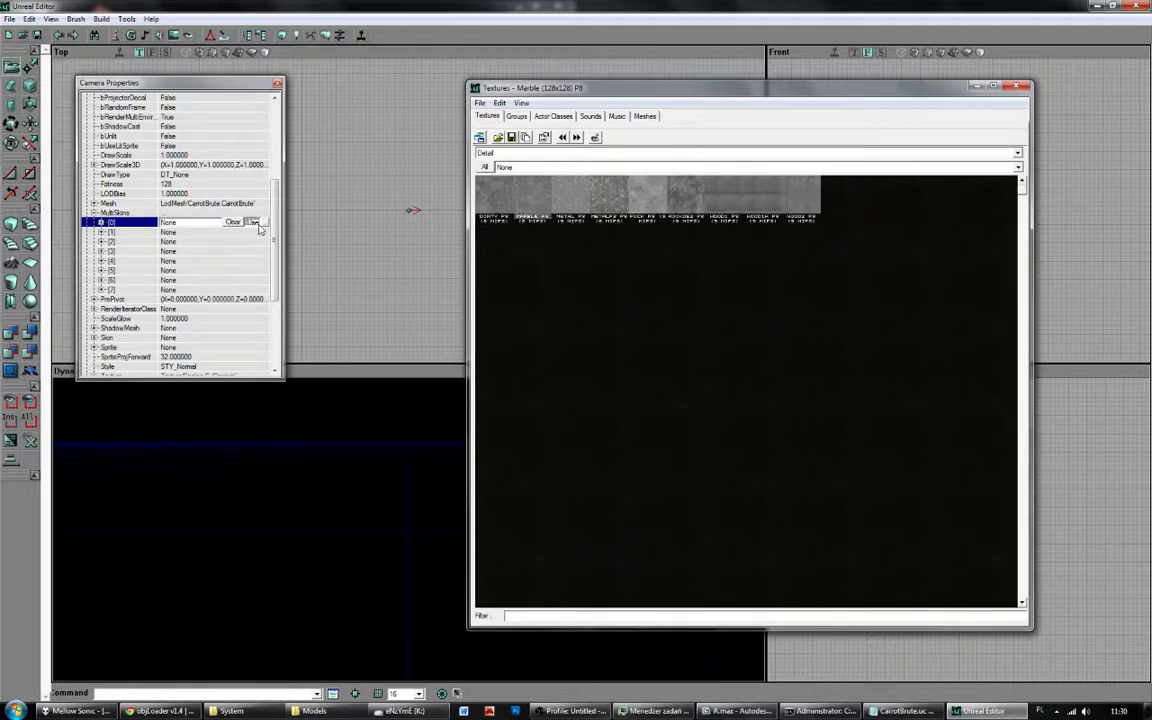
{"action": "left_click", "coordinate": [253, 223]}
{"action": "left_click", "coordinate": [255, 233]}
{"action": "left_click", "coordinate": [253, 232]}
{"action": "left_click", "coordinate": [254, 241]}
{"action": "left_click", "coordinate": [253, 241]}
{"action": "left_click", "coordinate": [253, 251]}
{"action": "left_click", "coordinate": [253, 251]}
{"action": "left_click", "coordinate": [253, 260]}
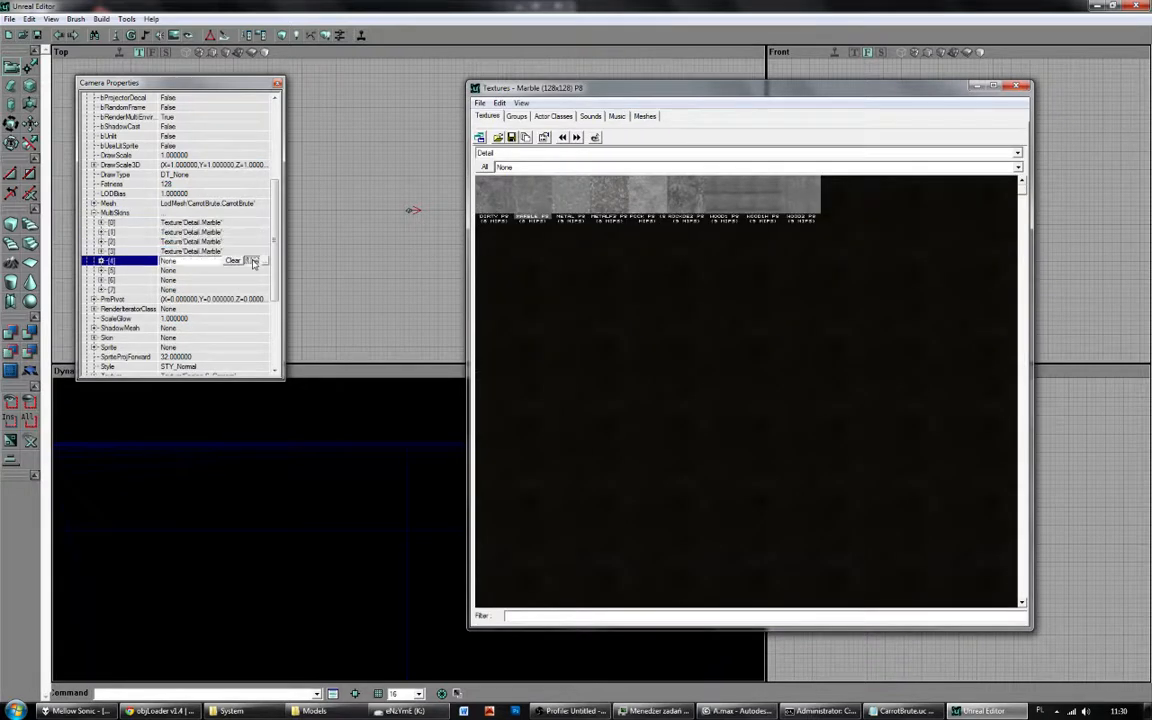
{"action": "left_click", "coordinate": [253, 260]}
Assign the Marble texture to the remaining MultiSkins slots, close the properties and examine the mesh's shape.
{"action": "left_click", "coordinate": [647, 117]}
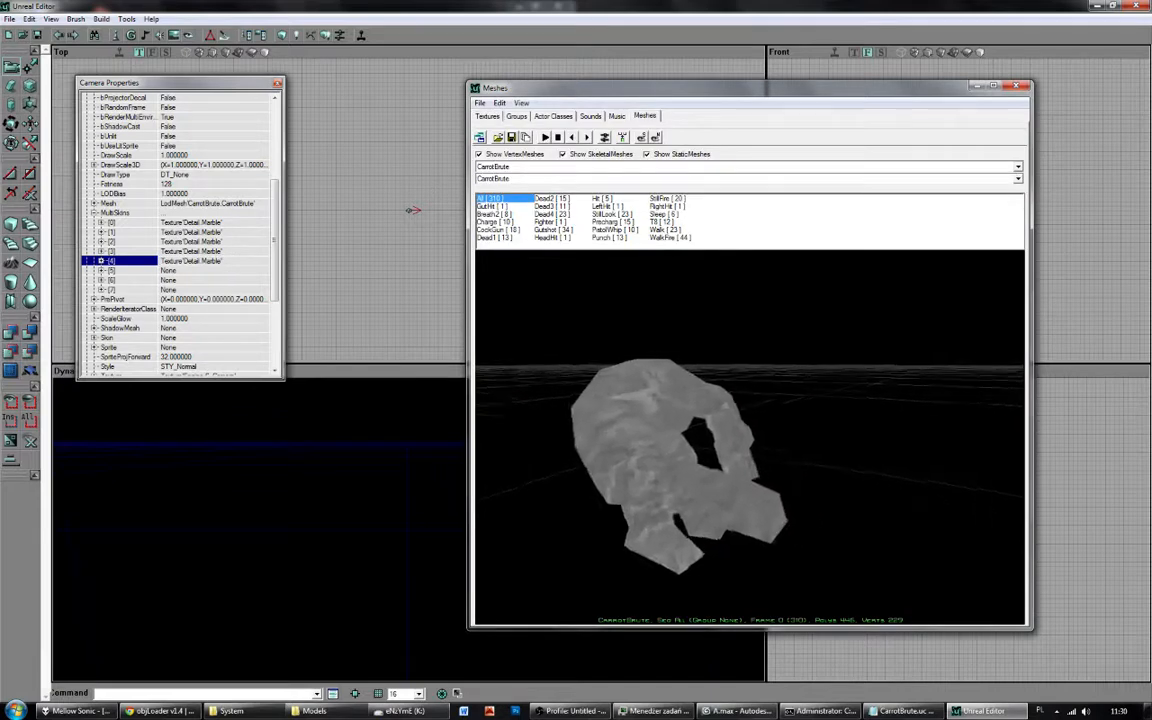
{"action": "left_click", "coordinate": [253, 270]}
{"action": "left_click", "coordinate": [253, 270]}
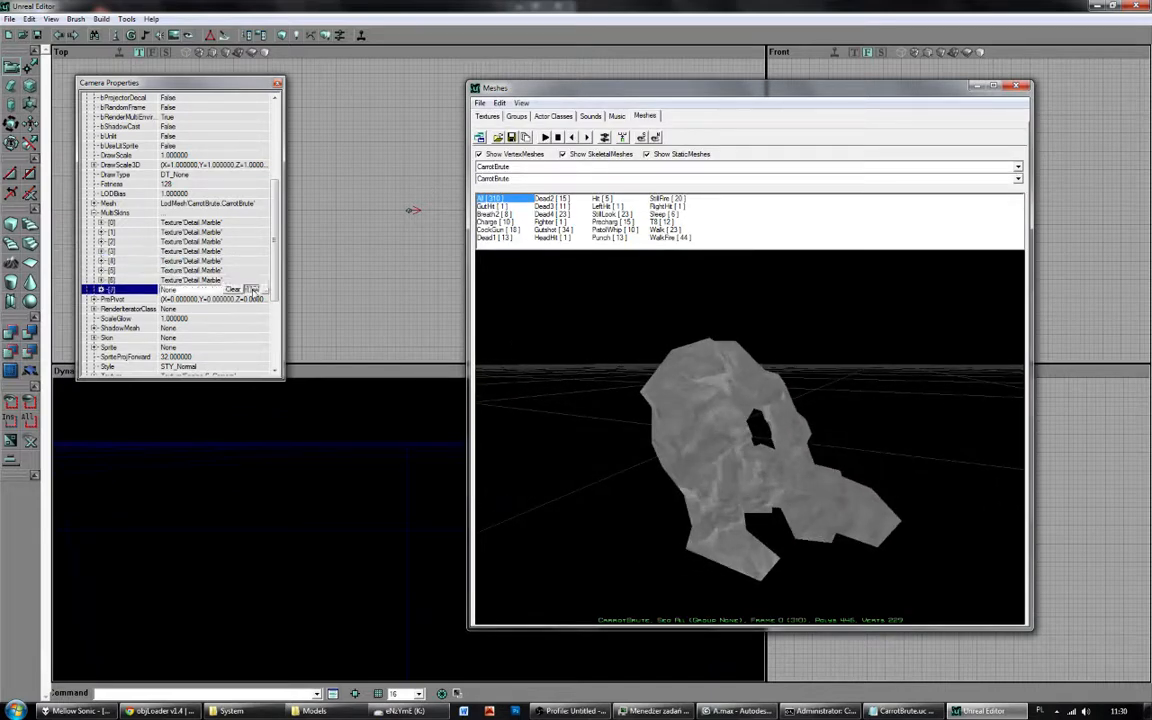
{"action": "left_click", "coordinate": [277, 82]}
{"action": "left_click_drag", "start_coordinate": [705, 408], "coordinate": [687, 478]}
Delete the compiled CarrotBrute.u from Unreal Gold's System folder.
{"action": "mouse_move", "coordinate": [405, 711]}
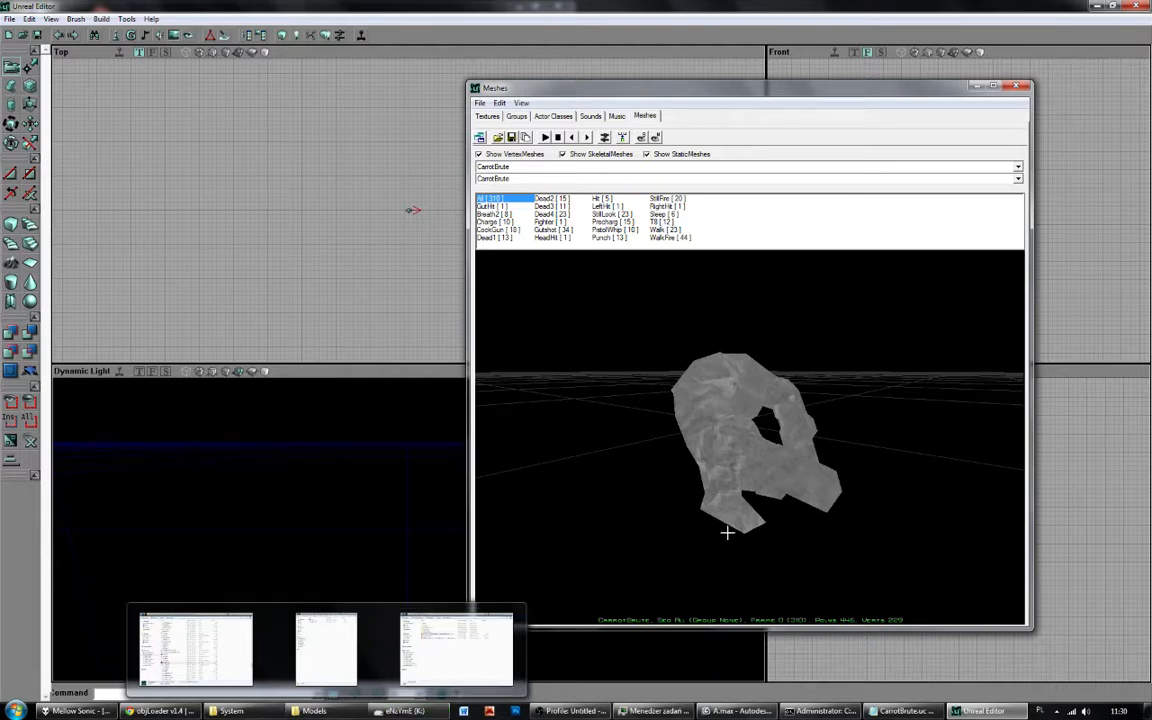
{"action": "left_click", "coordinate": [456, 650]}
{"action": "scroll", "coordinate": [465, 383], "scroll_direction": "up", "scroll_amount": 20}
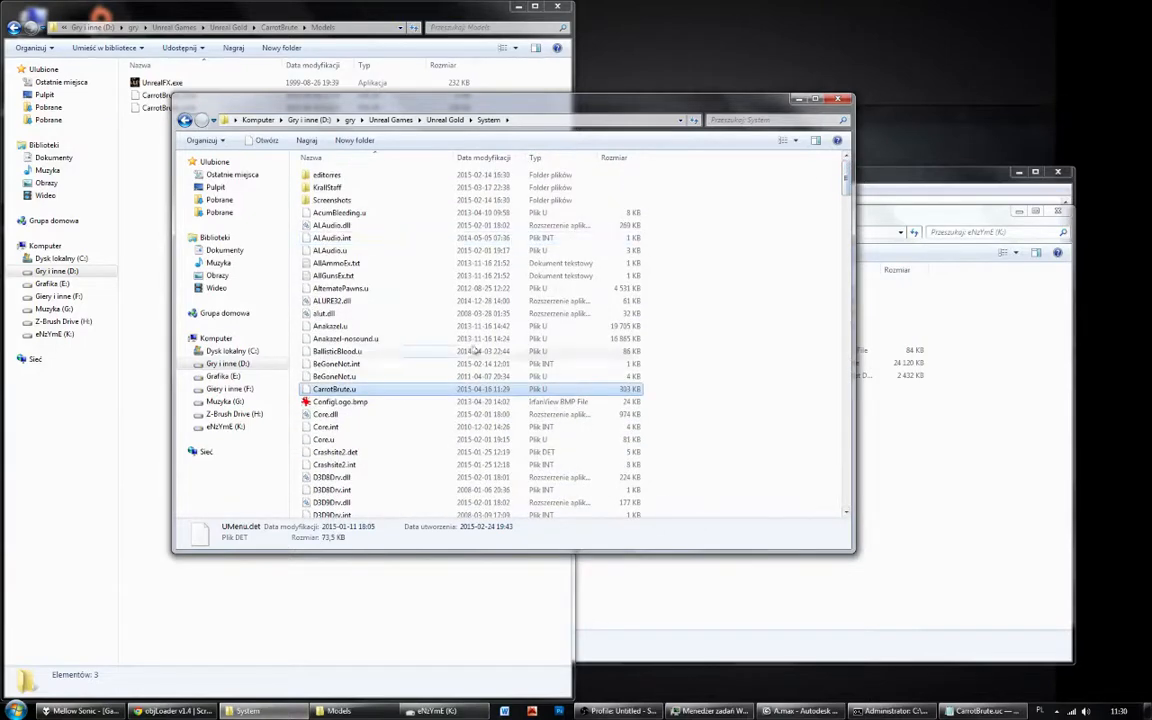
{"action": "key", "text": "Delete"}
{"action": "key", "text": "Return"}
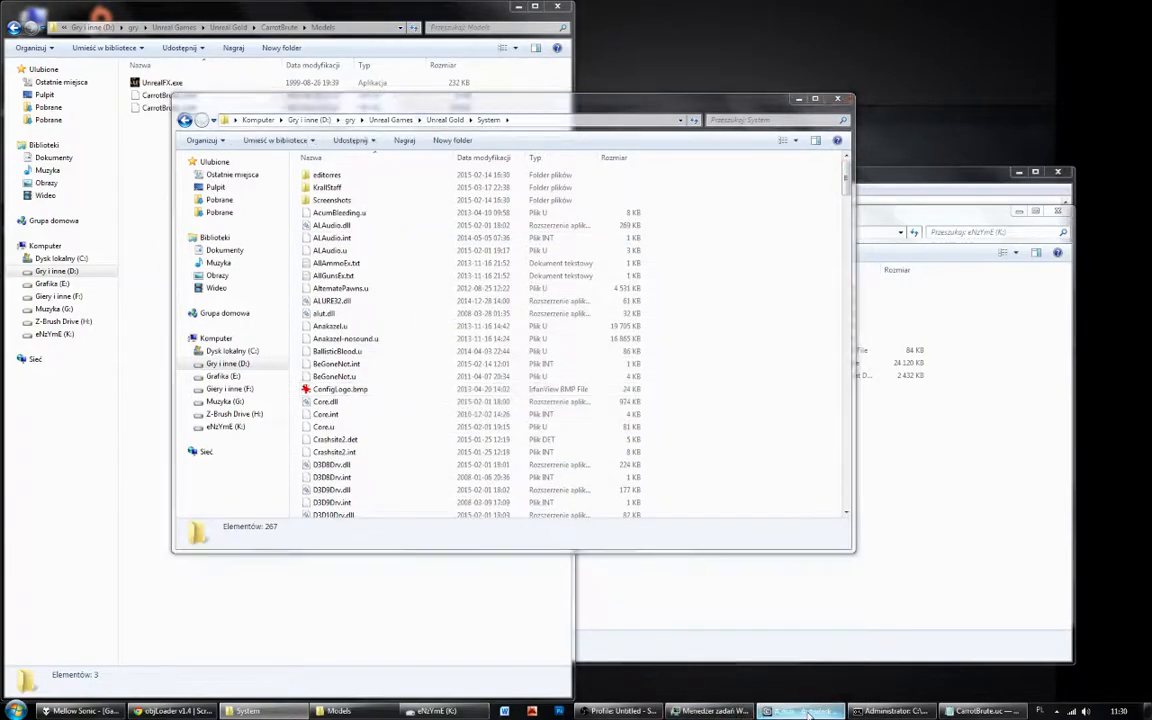
Switch to the 3ds Max scene and undo the model's last scaling, keeping the scale transform entry open.
{"action": "left_click", "coordinate": [798, 711]}
{"action": "left_click", "coordinate": [587, 156]}
{"action": "middle_click_drag", "start_coordinate": [660, 245], "coordinate": [638, 249]}
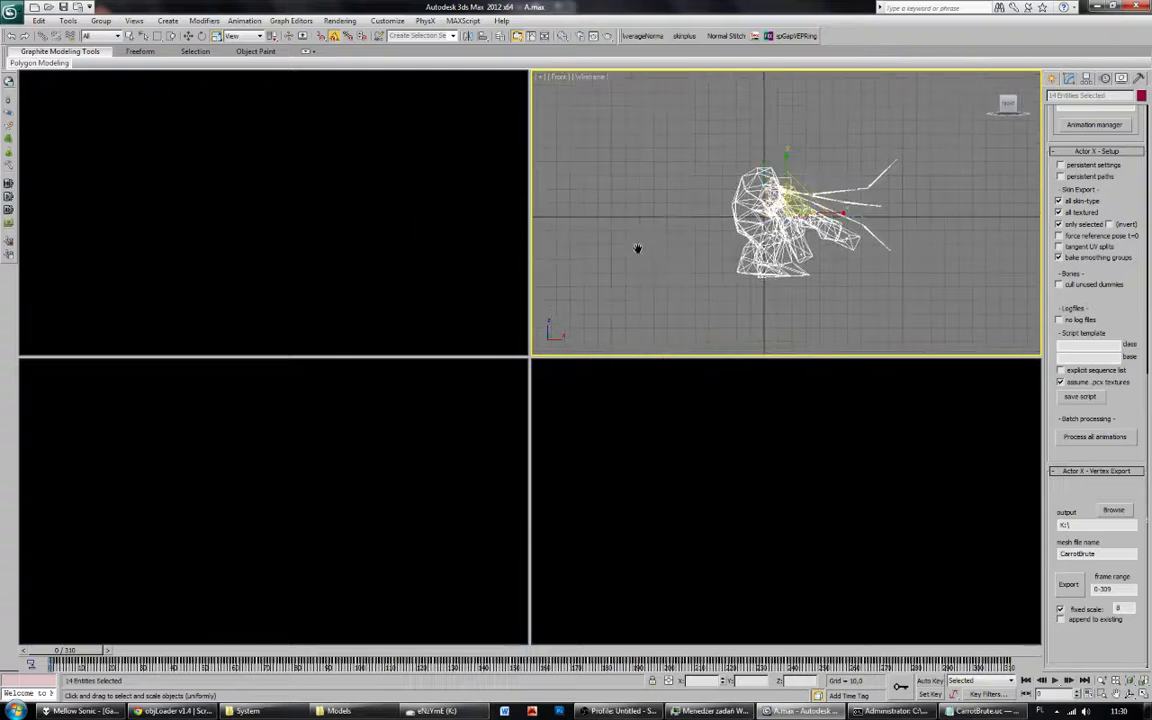
{"action": "middle_click_drag", "start_coordinate": [763, 219], "coordinate": [782, 213]}
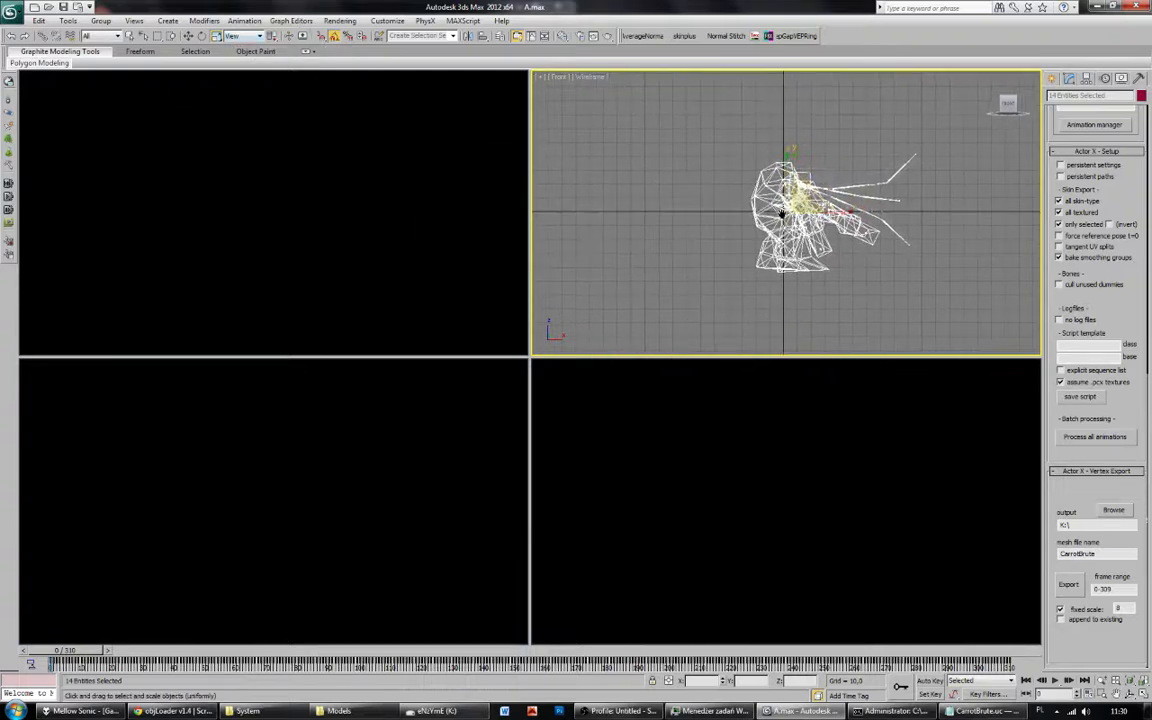
{"action": "right_click", "coordinate": [214, 36]}
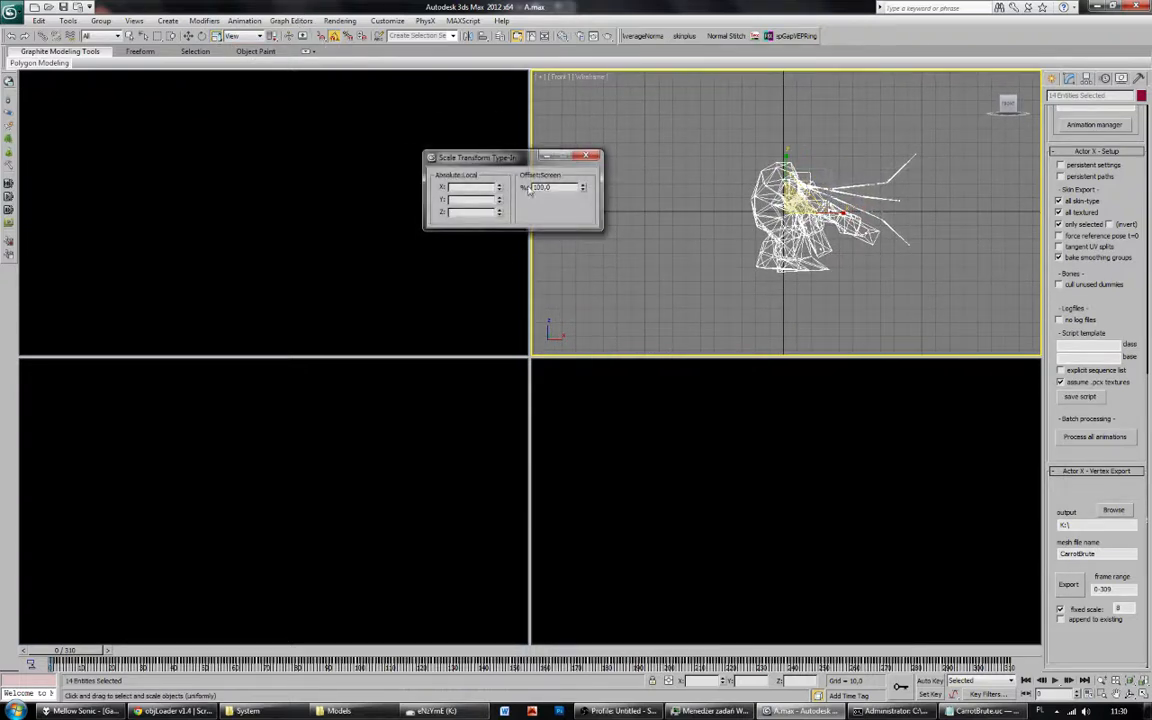
{"action": "middle_click", "coordinate": [707, 267]}
{"action": "key", "text": "ctrl+z"}
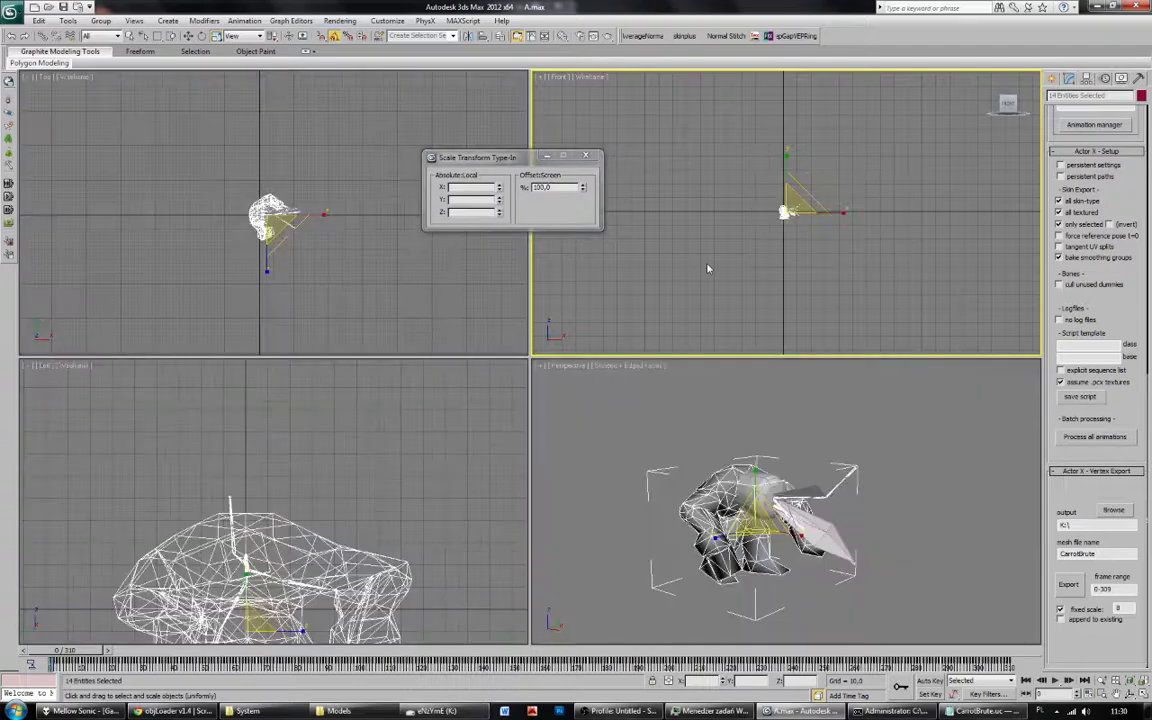
Scale the selected model uniformly by 500% and close the scale transform entry.
{"action": "left_click", "coordinate": [536, 188]}
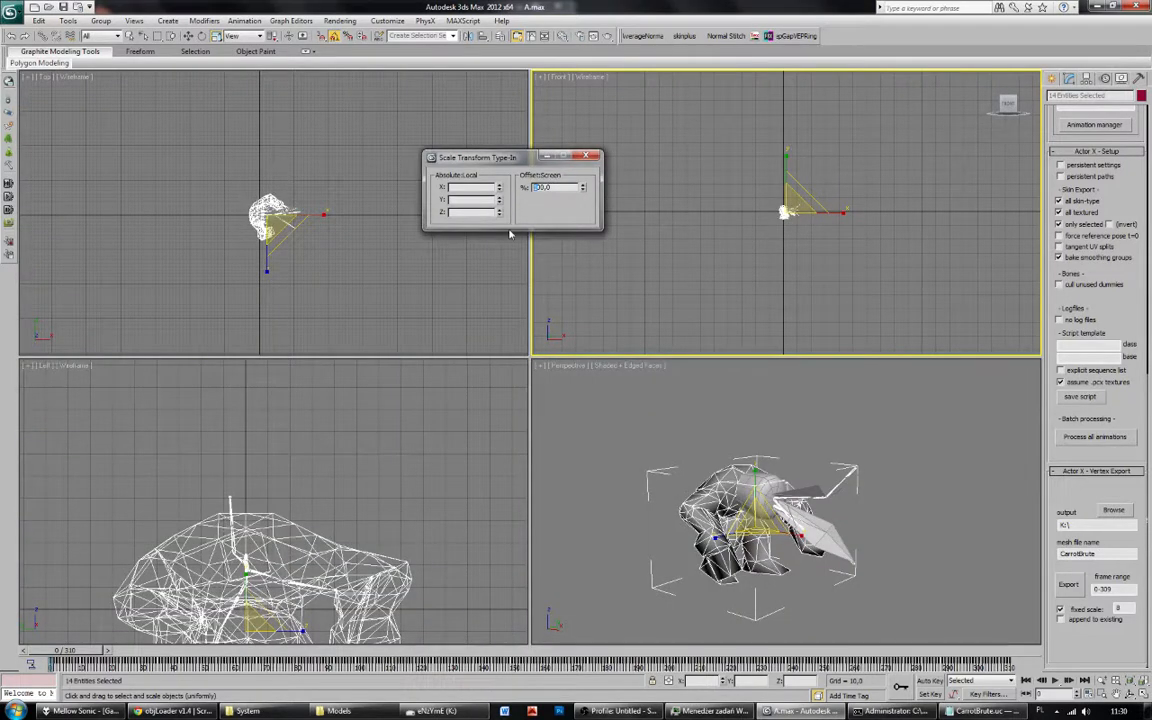
{"action": "type", "text": "5"}
{"action": "key", "text": "Return"}
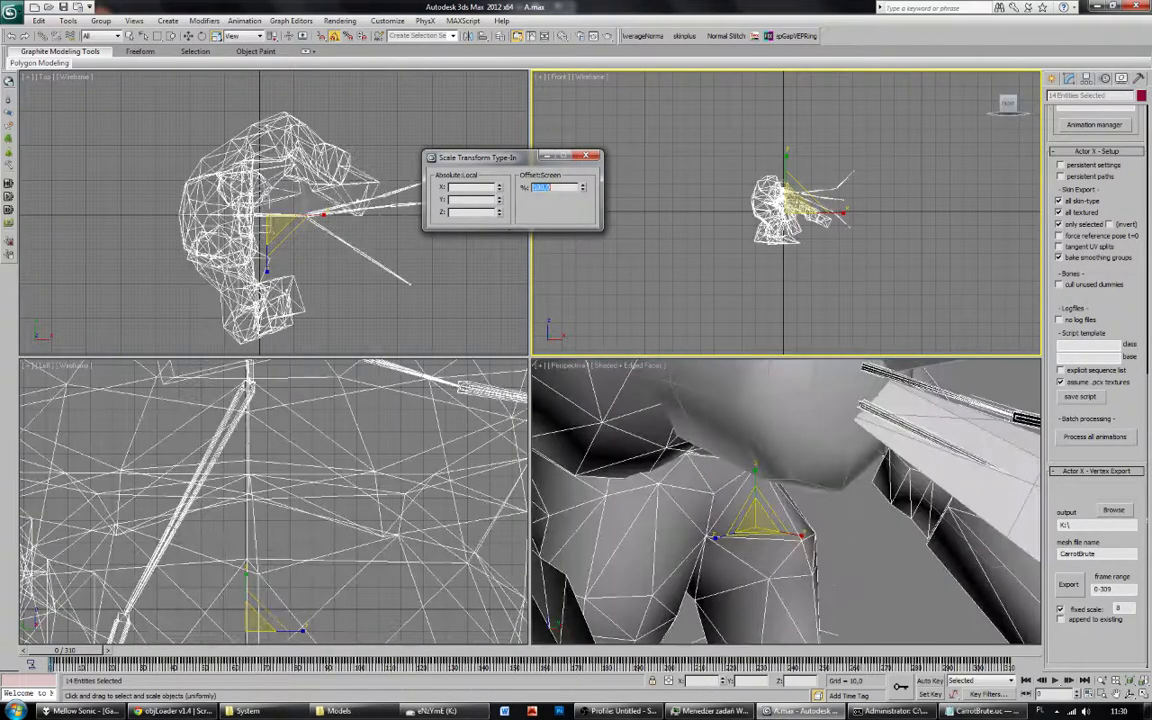
{"action": "left_click", "coordinate": [590, 157]}
Load FaceRigImg.jpg as a bitmap in the Diffuse Color map of the first material in the Material Editor.
{"action": "left_click", "coordinate": [564, 36]}
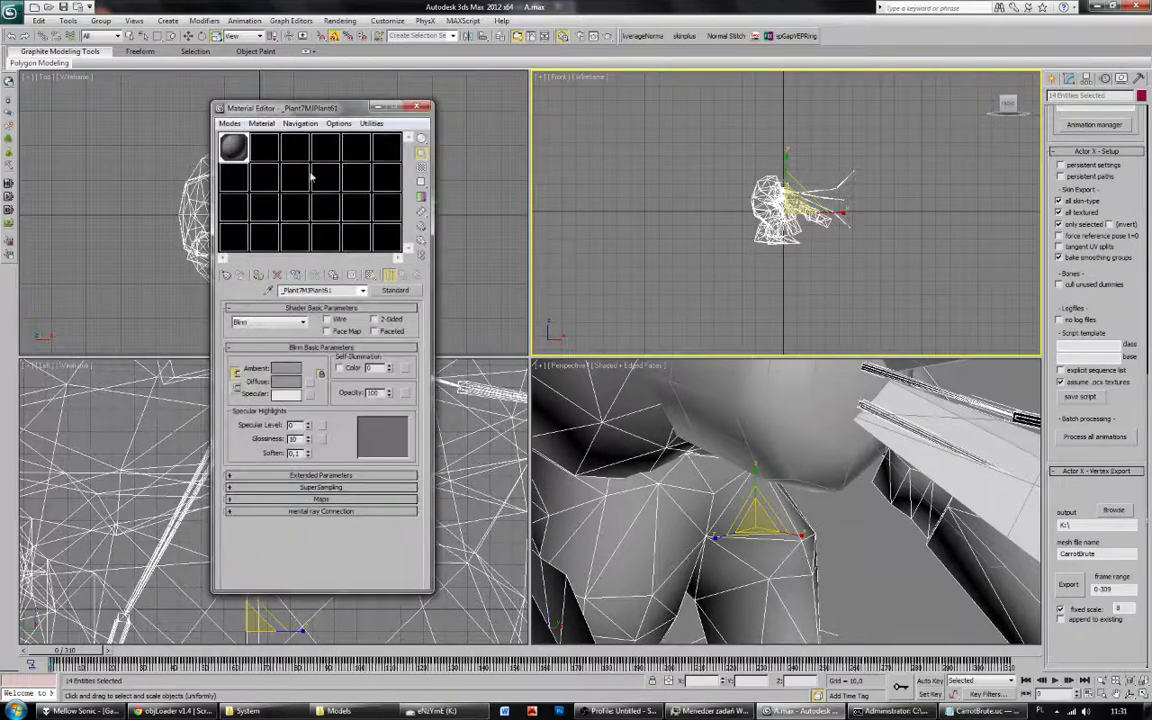
{"action": "left_click", "coordinate": [662, 261]}
{"action": "scroll", "coordinate": [662, 261], "scroll_direction": "up", "scroll_amount": 3}
{"action": "left_click", "coordinate": [762, 236]}
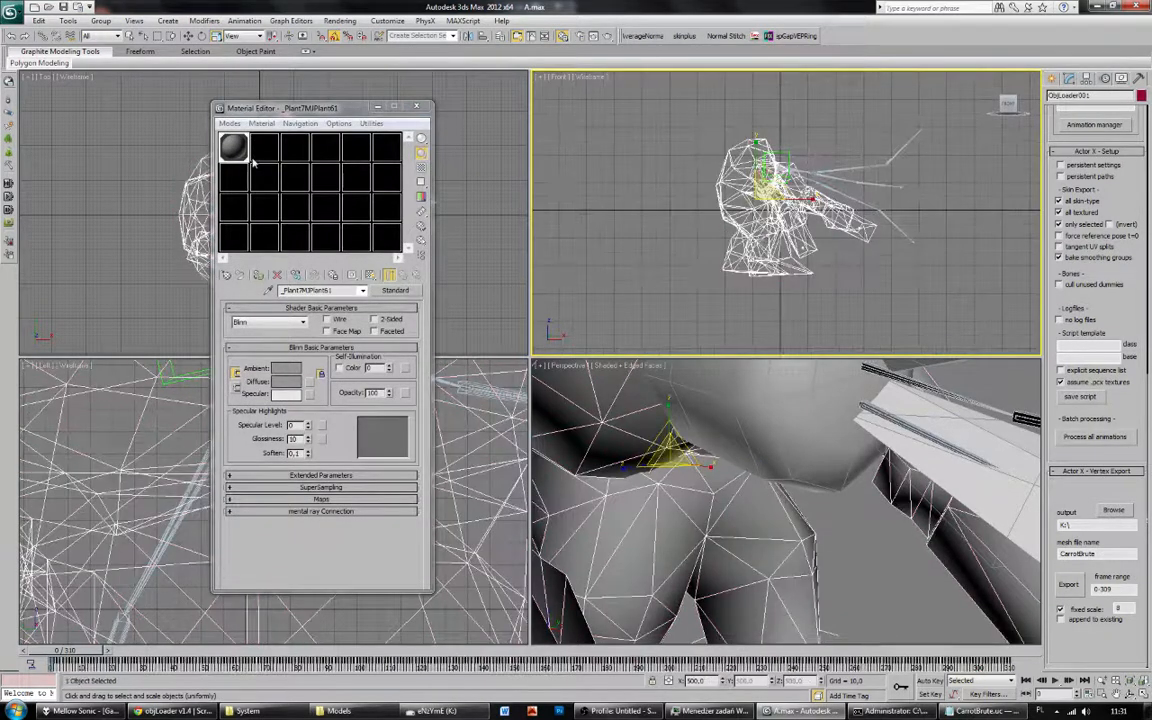
{"action": "left_click", "coordinate": [304, 498]}
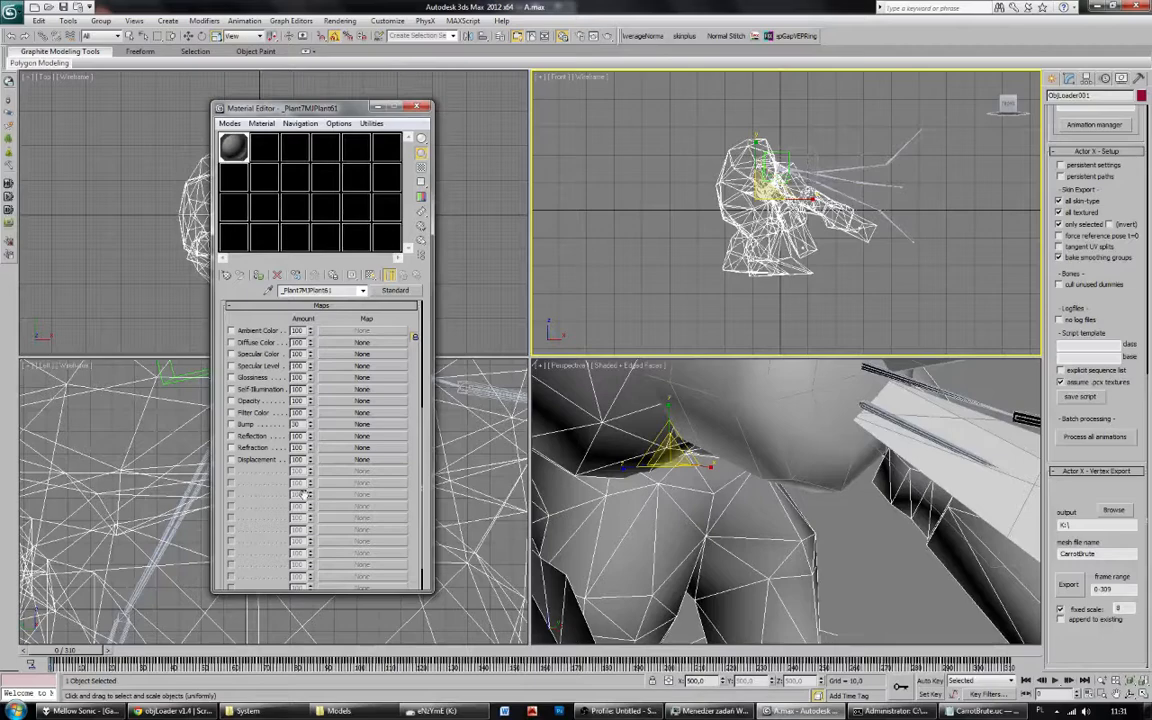
{"action": "left_click", "coordinate": [365, 343]}
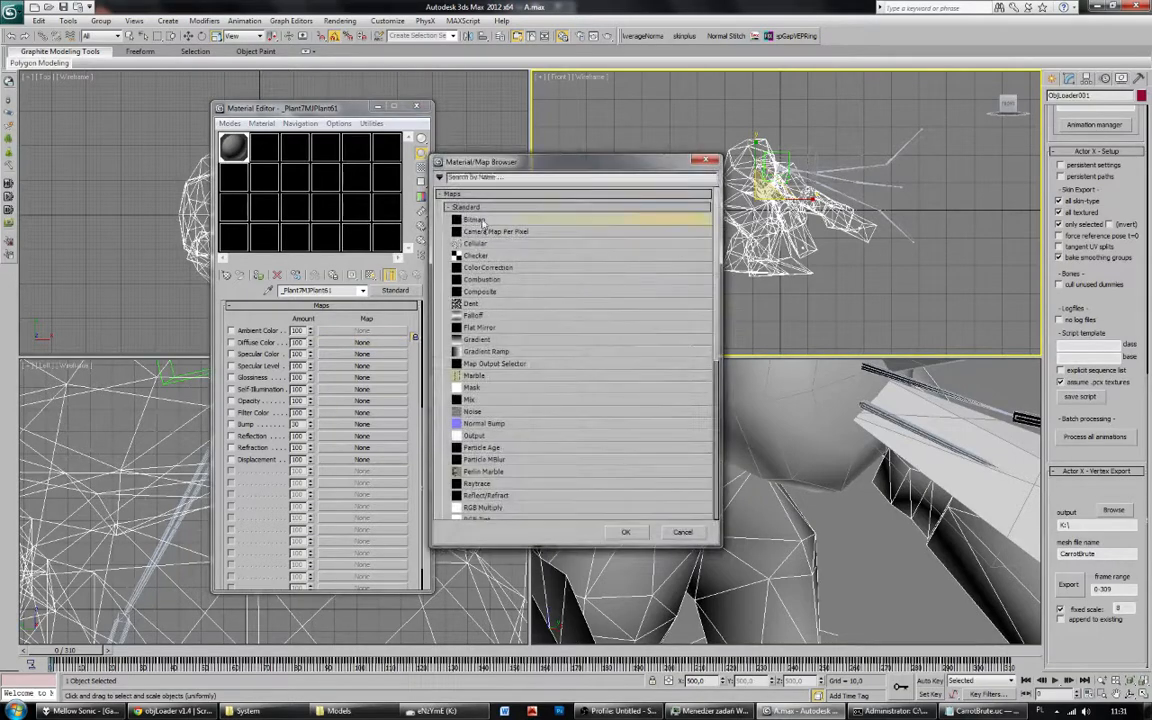
{"action": "double_click", "coordinate": [482, 222]}
{"action": "double_click", "coordinate": [380, 281]}
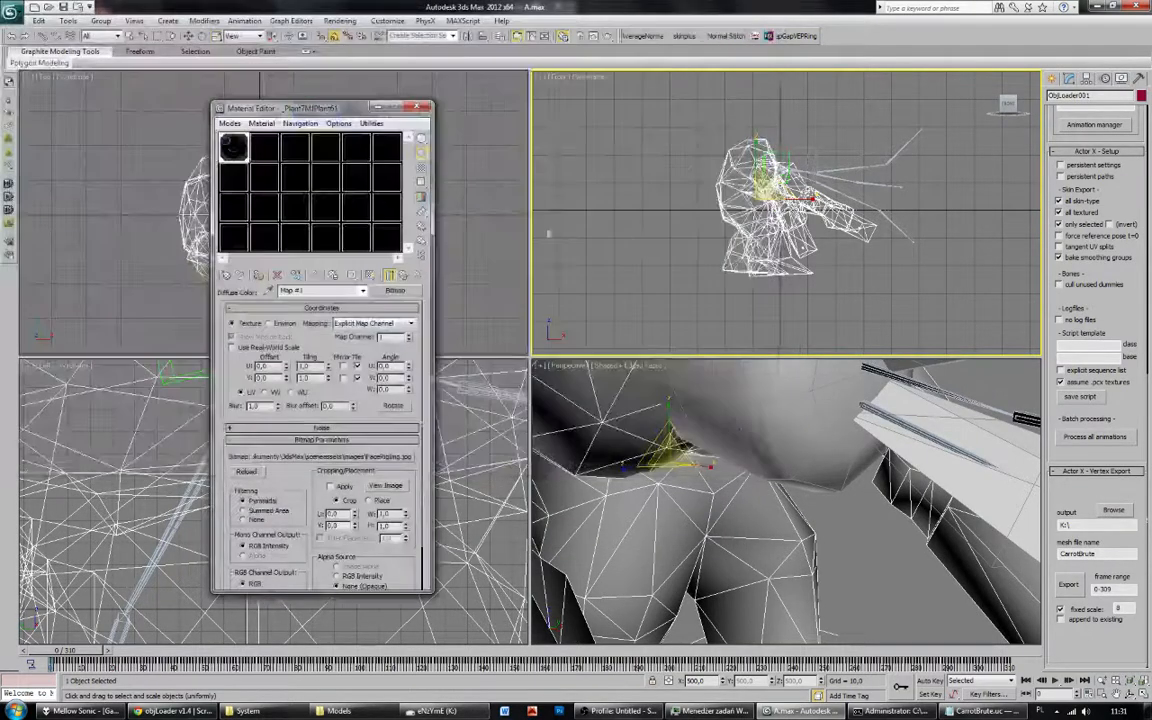
{"action": "left_click", "coordinate": [640, 183]}
Unfreeze all objects in the scene and select the complete model.
{"action": "middle_click_drag", "start_coordinate": [745, 398], "coordinate": [765, 424], "text": "alt"}
{"action": "left_click", "coordinate": [768, 422]}
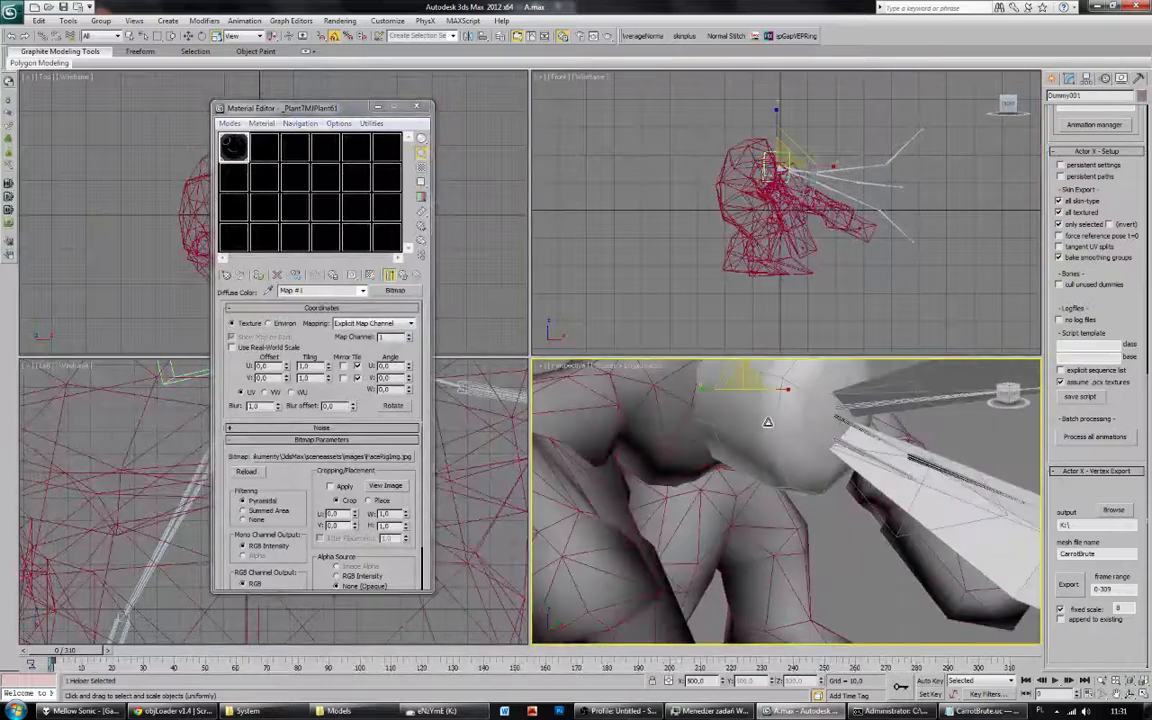
{"action": "left_click", "coordinate": [1121, 79]}
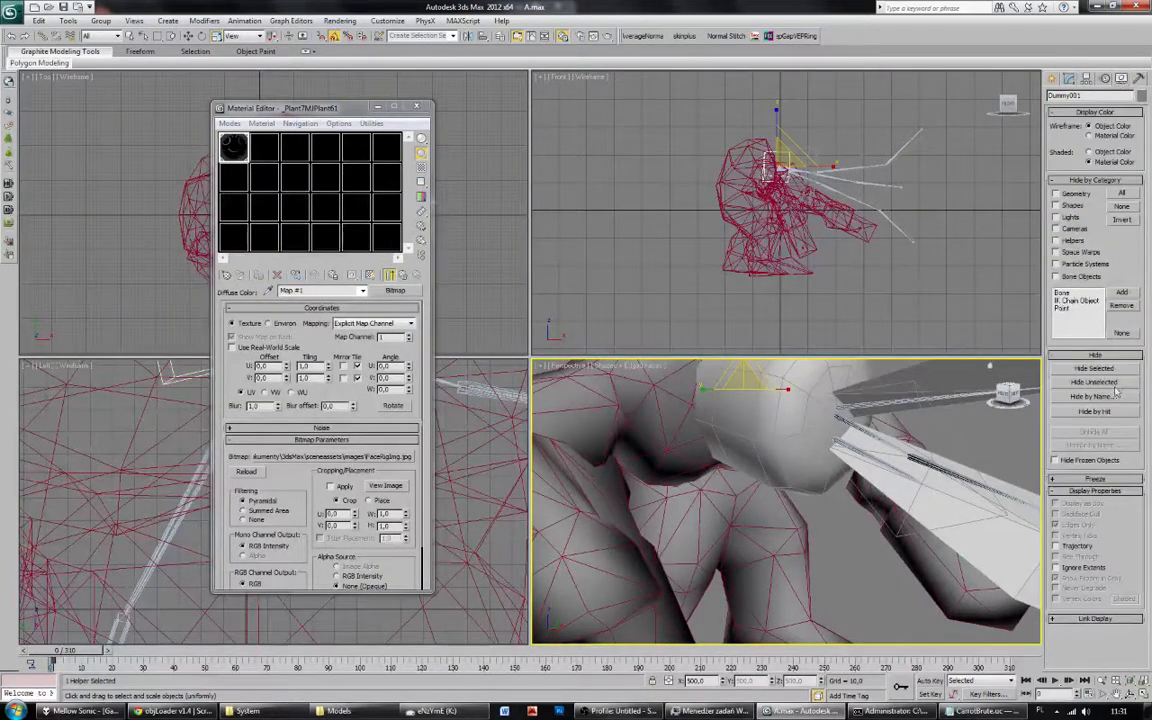
{"action": "left_click", "coordinate": [1107, 478]}
{"action": "left_click", "coordinate": [1106, 553]}
{"action": "left_click_drag", "start_coordinate": [864, 124], "coordinate": [675, 337]}
{"action": "scroll", "coordinate": [743, 403], "scroll_direction": "down", "scroll_amount": 4}
Export the selection with Actor X Vertex Export to K:\ as CarrotBrute, frames 0-309, with a fixed scale of 1.
{"action": "left_click", "coordinate": [1140, 78]}
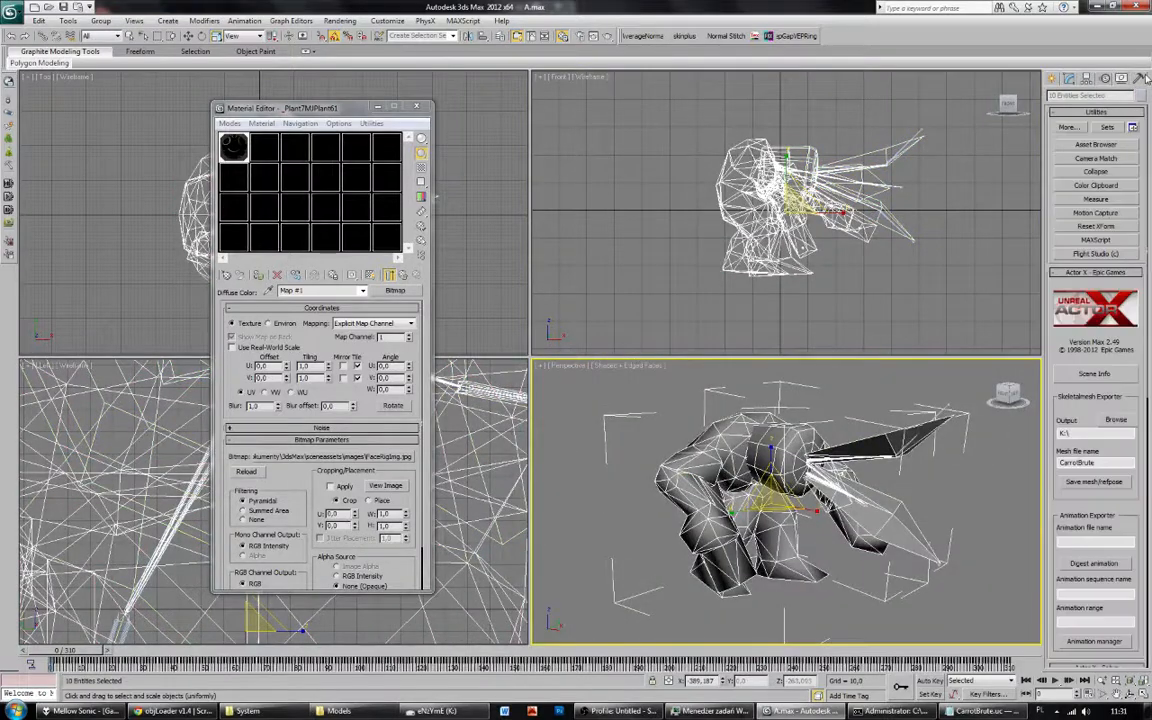
{"action": "scroll", "coordinate": [1136, 535], "scroll_direction": "down", "scroll_amount": 10}
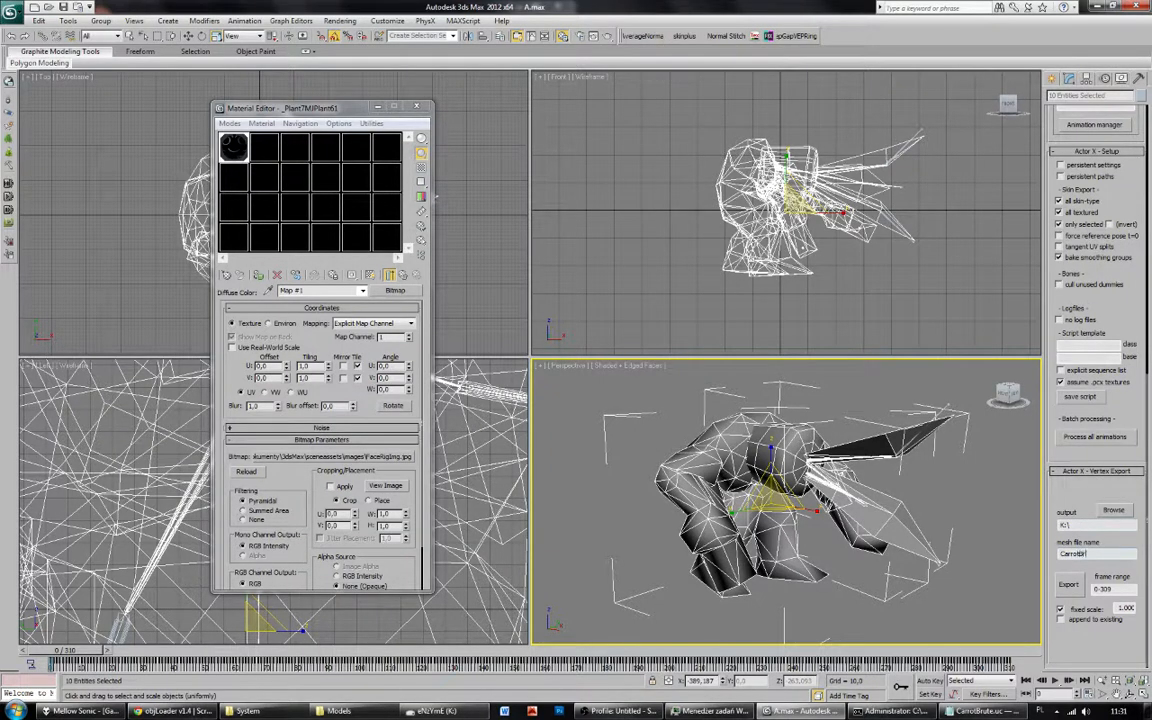
{"action": "left_click", "coordinate": [1070, 585]}
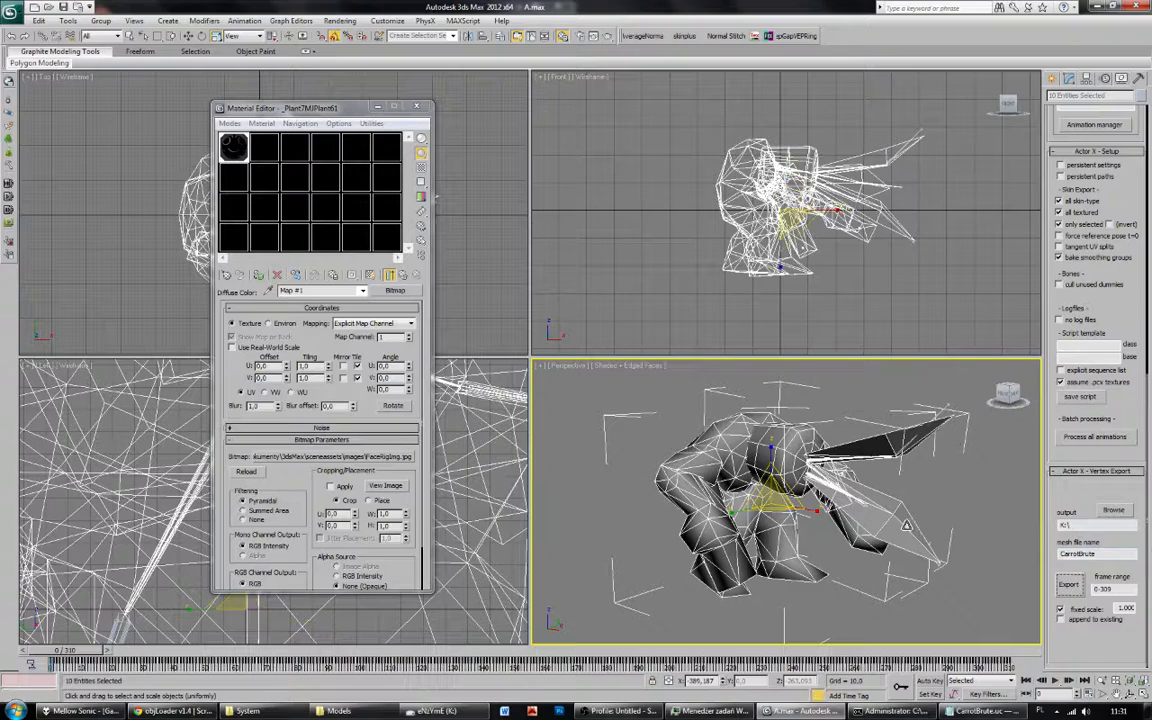
{"action": "left_click", "coordinate": [622, 397]}
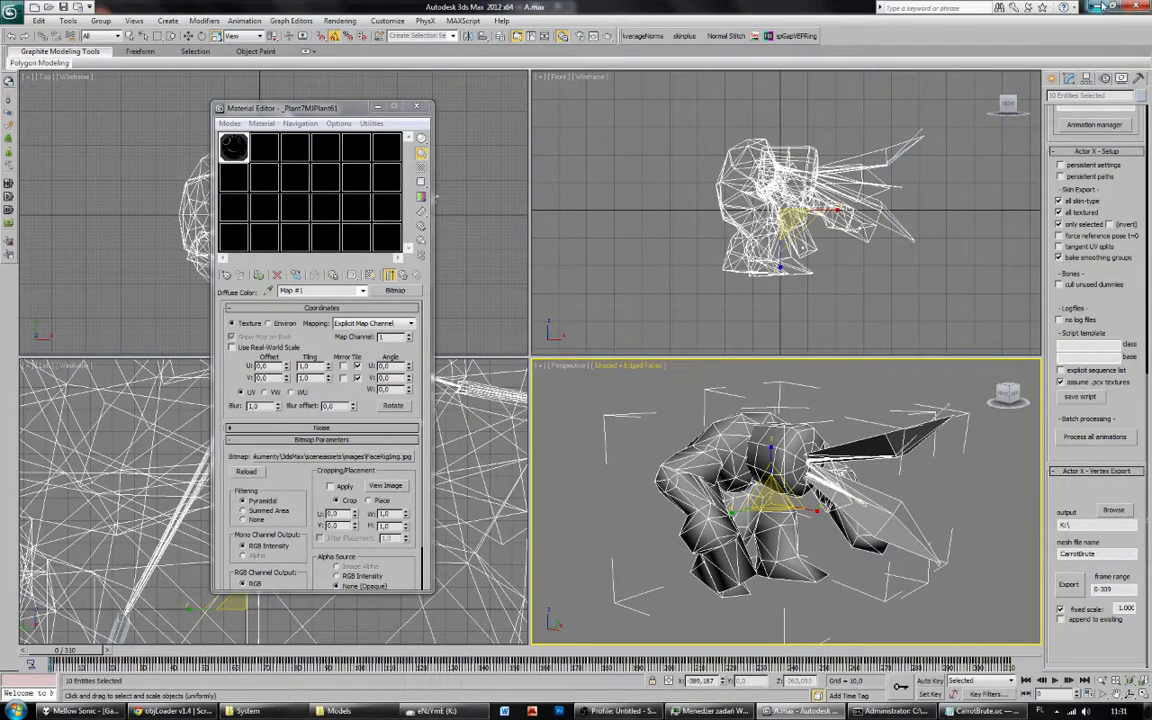
Move the exported CarrotBrute_d.3d and CarrotBrute_a.3d from K: into the CarrotBrute Models folder, replacing the existing files.
{"action": "left_click", "coordinate": [1098, 6]}
{"action": "left_click", "coordinate": [984, 434]}
{"action": "left_click_drag", "start_coordinate": [561, 438], "coordinate": [545, 392]}
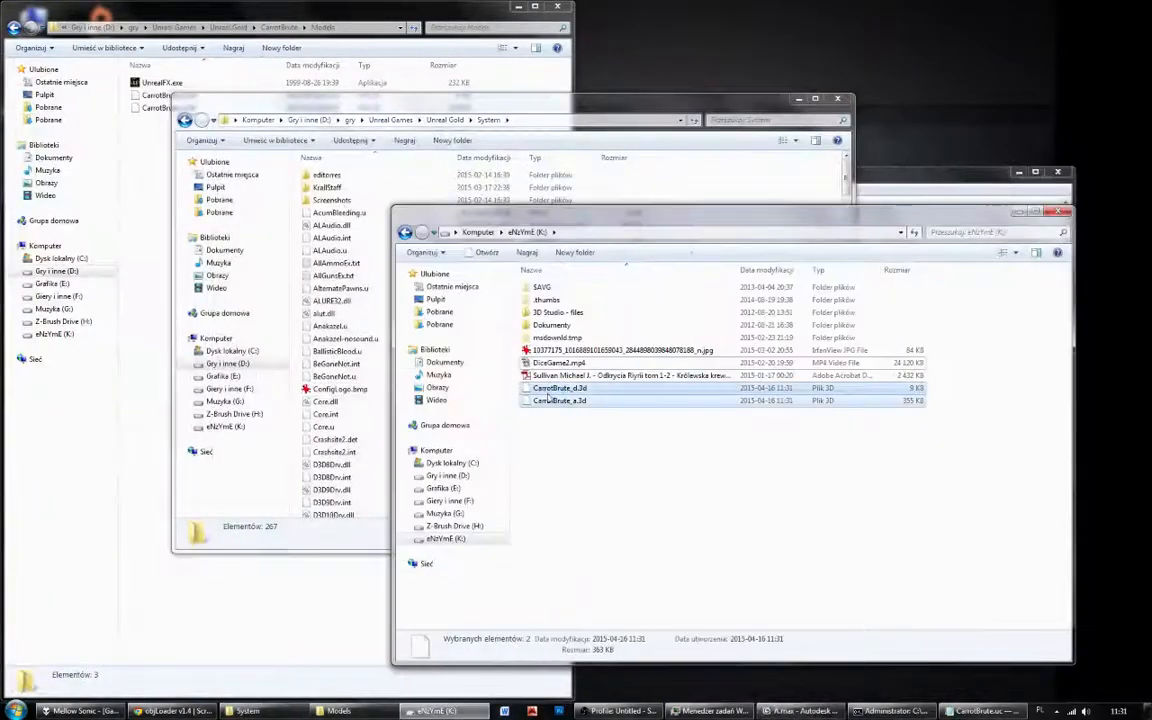
{"action": "left_click", "coordinate": [369, 300]}
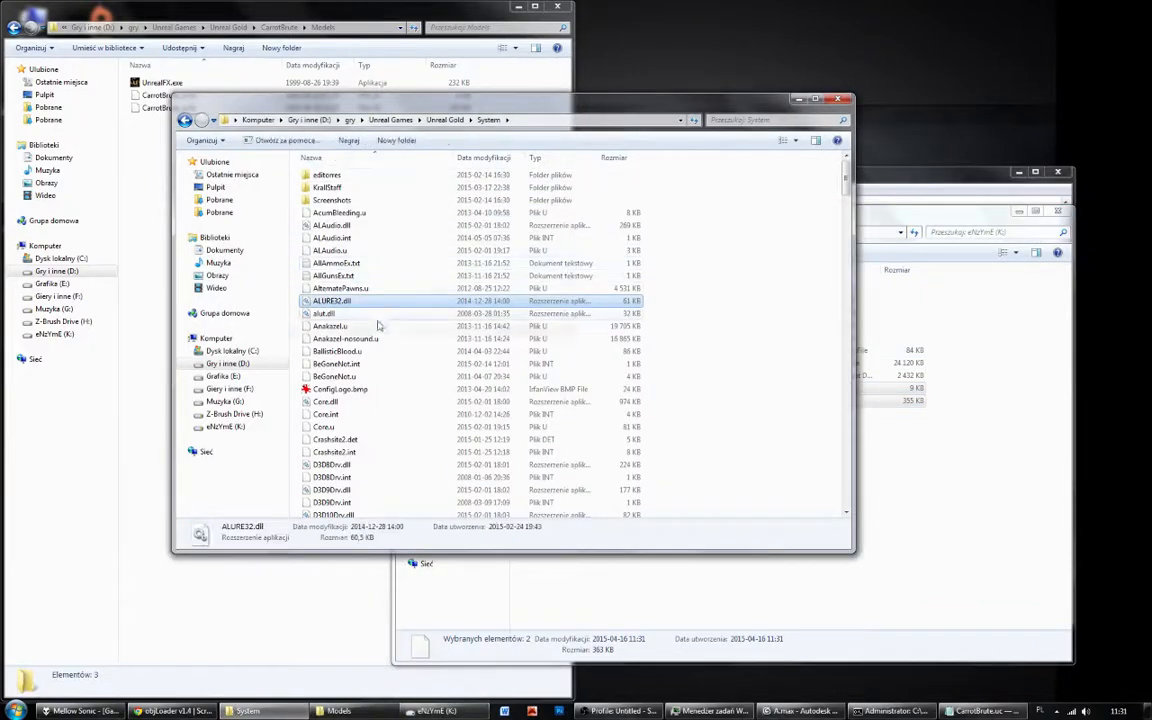
{"action": "left_click", "coordinate": [124, 170]}
{"action": "key", "text": "ctrl+v"}
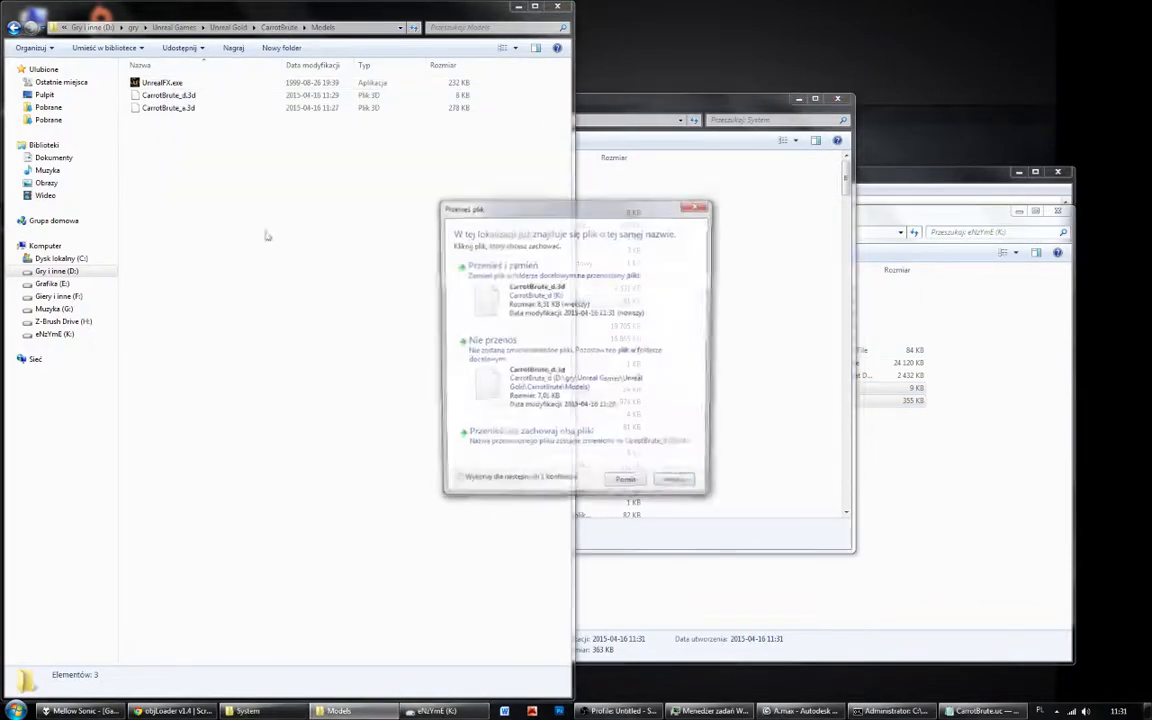
{"action": "left_click", "coordinate": [547, 298]}
Launch Unreal Editor from Unreal Gold's System folder.
{"action": "left_click", "coordinate": [728, 334]}
{"action": "scroll", "coordinate": [535, 400], "scroll_direction": "down", "scroll_amount": 15}
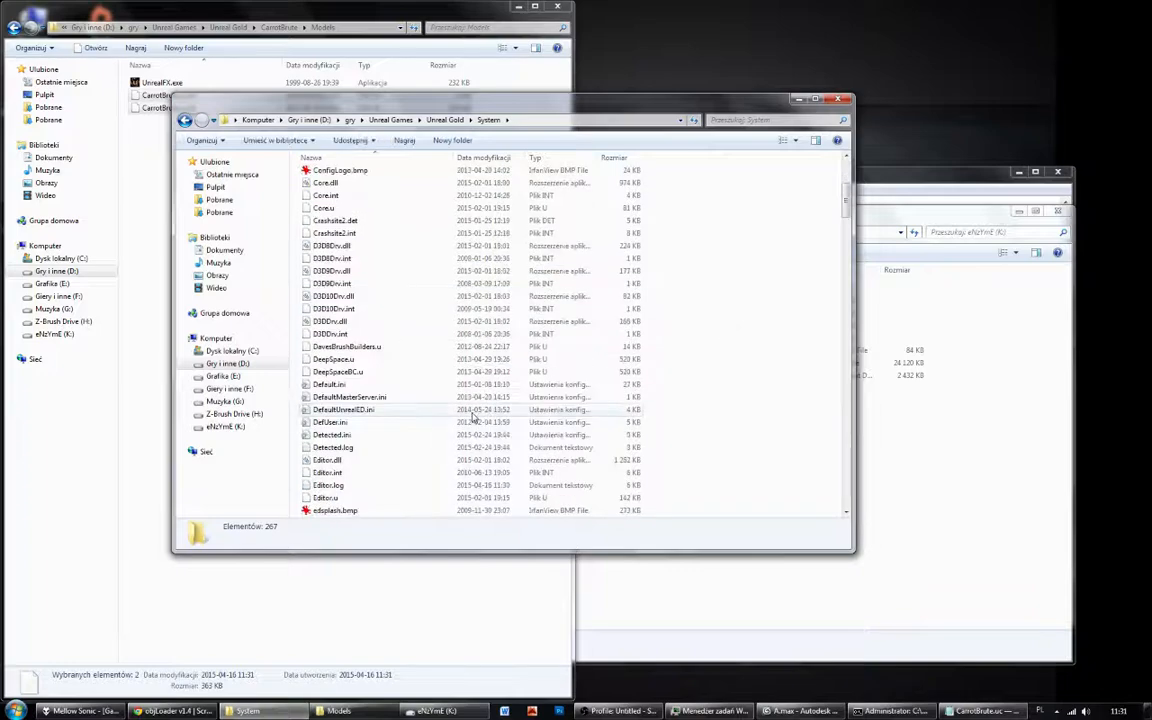
{"action": "scroll", "coordinate": [400, 400], "scroll_direction": "down", "scroll_amount": 20}
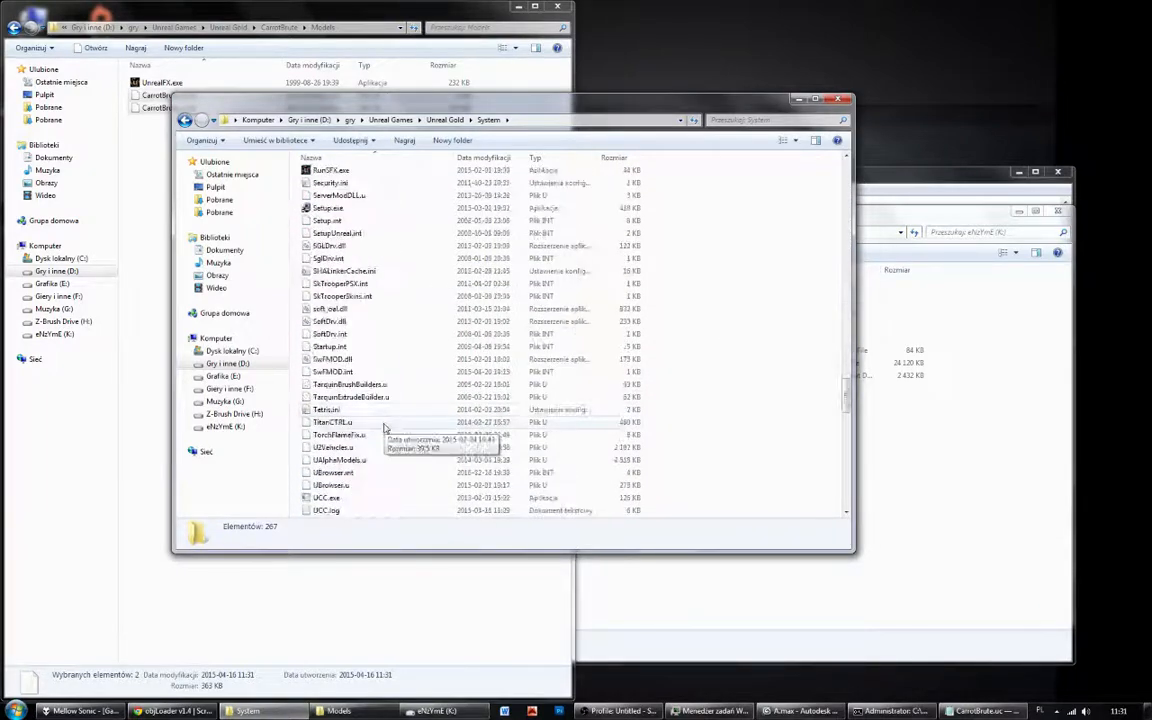
{"action": "double_click", "coordinate": [340, 284]}
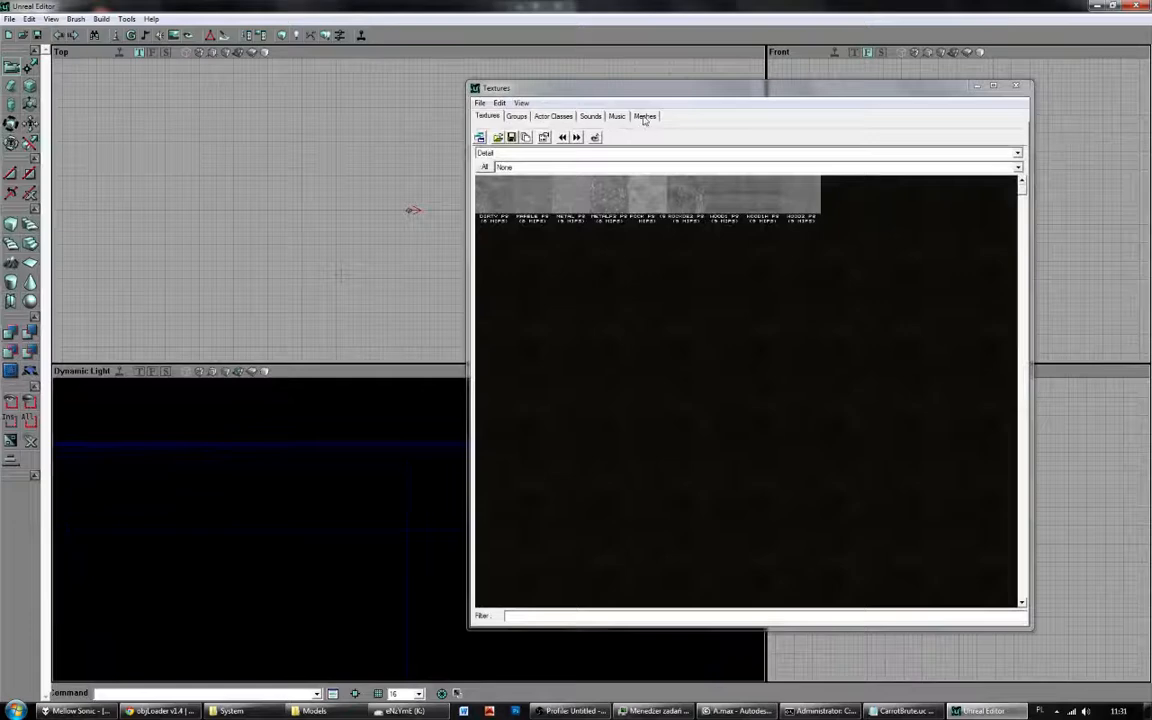
Check the mesh browser's package list for CarrotBrute and close Unreal Editor.
{"action": "left_click", "coordinate": [644, 118]}
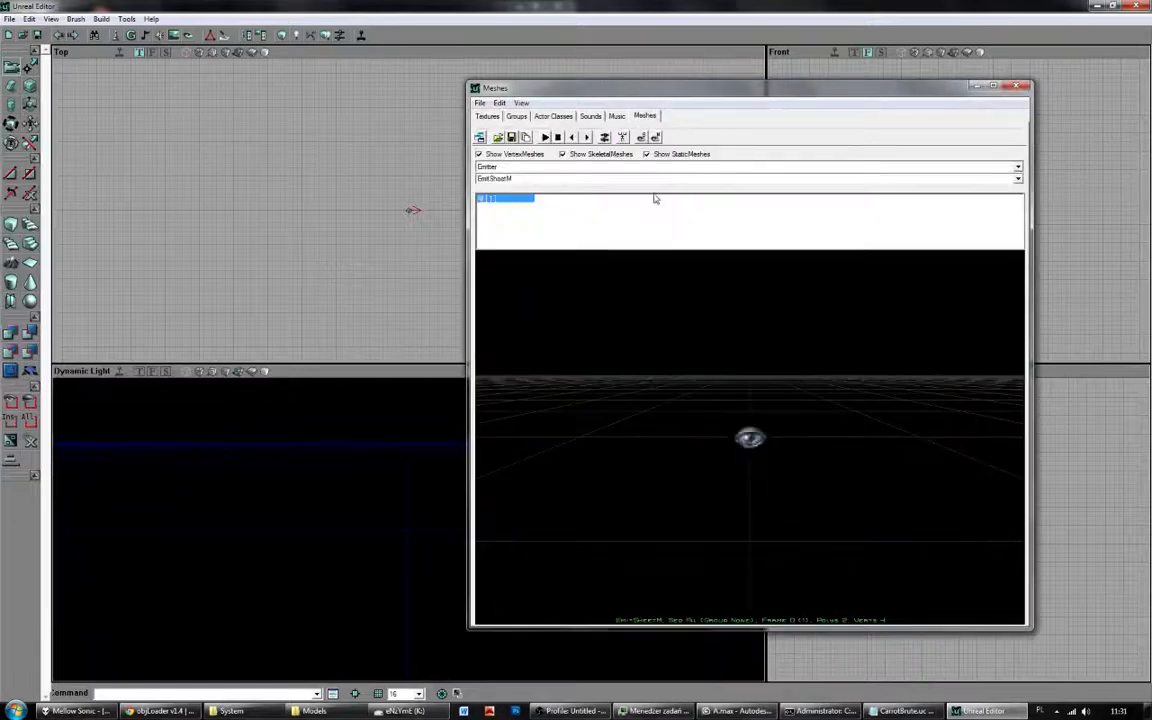
{"action": "left_click", "coordinate": [571, 168]}
{"action": "left_click", "coordinate": [567, 166]}
{"action": "left_click", "coordinate": [1135, 6]}
Rerun the last build command in the command prompt to compile the CarrotBrute package, and relaunch Unreal Editor.
{"action": "left_click", "coordinate": [890, 711]}
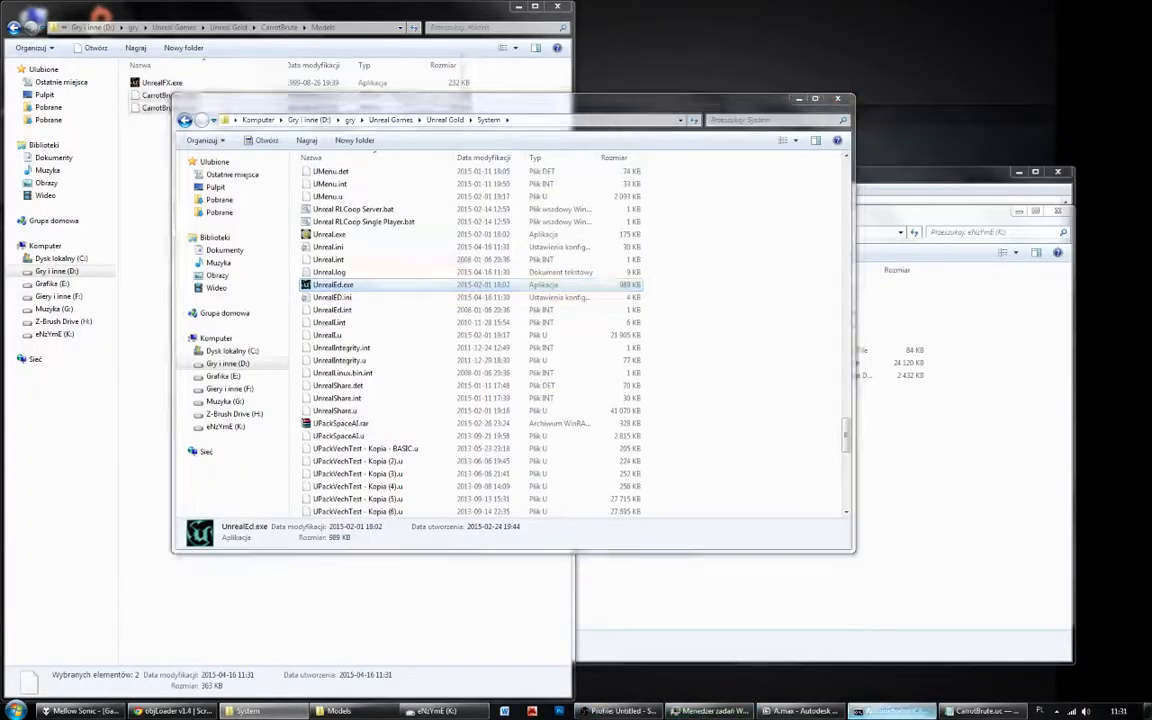
{"action": "key", "text": "Up"}
{"action": "key", "text": "Return"}
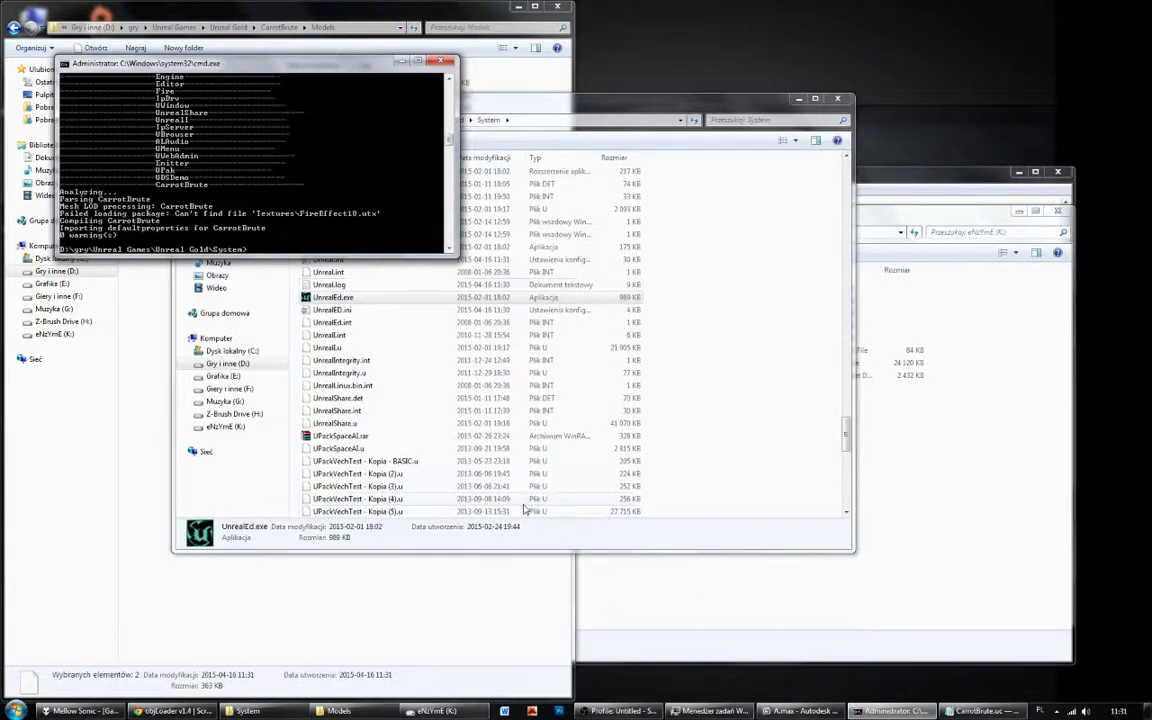
{"action": "double_click", "coordinate": [338, 298]}
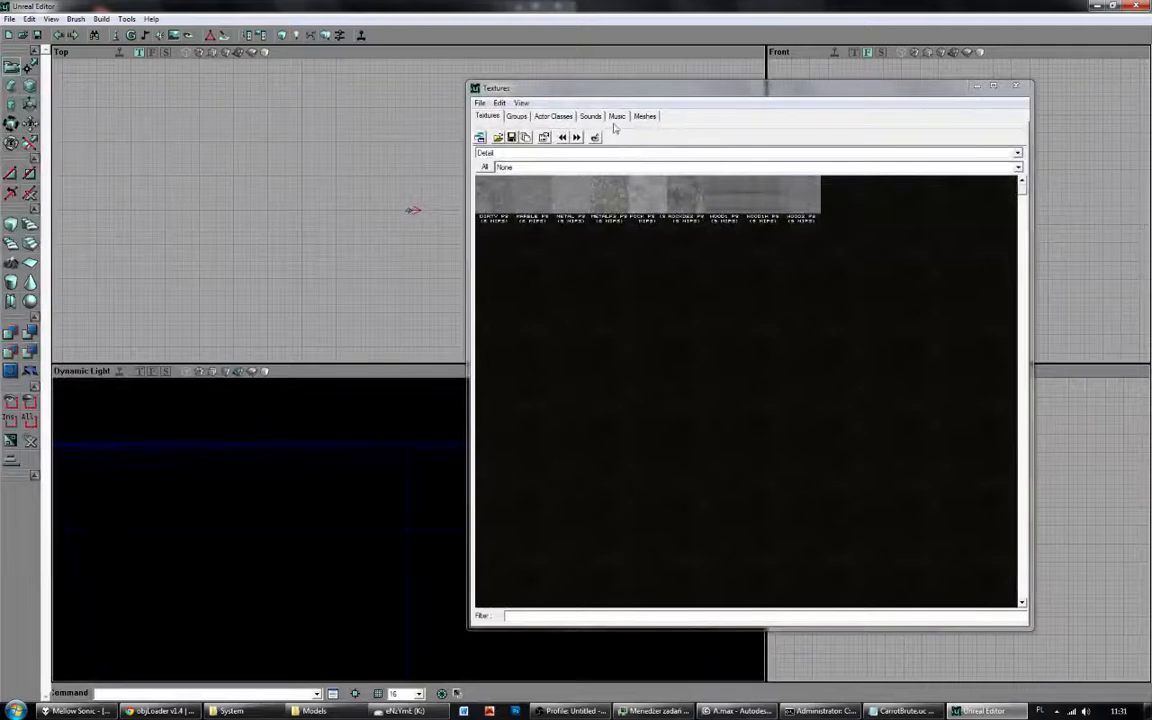
Display the CarrotBrute mesh in the mesh browser and play its Charge animation from a wider view.
{"action": "left_click", "coordinate": [644, 116]}
{"action": "left_click_drag", "start_coordinate": [724, 346], "coordinate": [834, 266]}
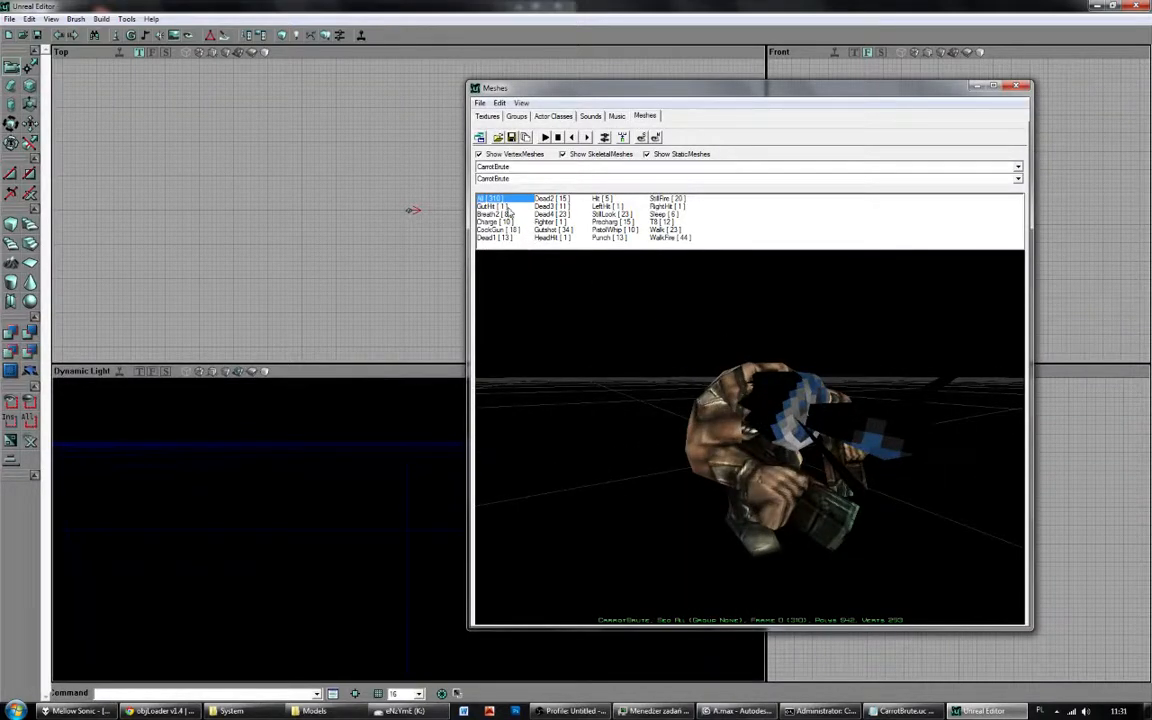
{"action": "left_click", "coordinate": [510, 222]}
{"action": "left_click", "coordinate": [545, 138]}
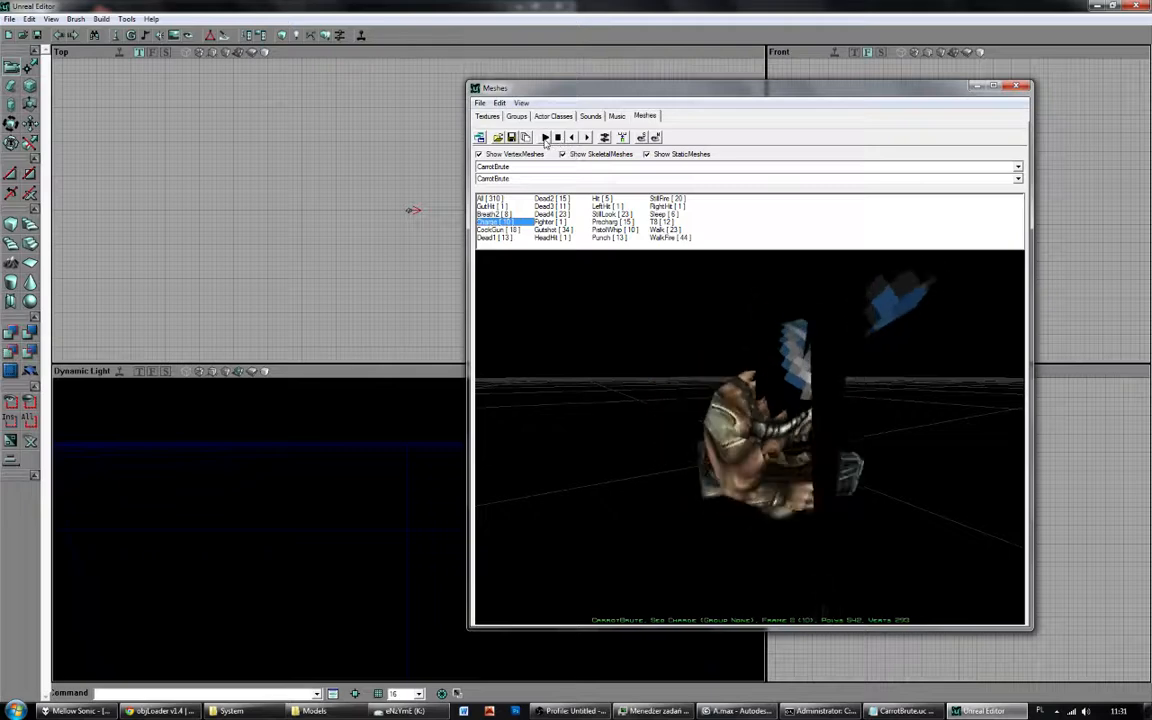
{"action": "left_click_drag", "start_coordinate": [656, 301], "coordinate": [777, 481]}
Open the mesh preview's Camera Properties and expand the MultiSkins list in the Display group.
{"action": "double_click", "coordinate": [765, 453]}
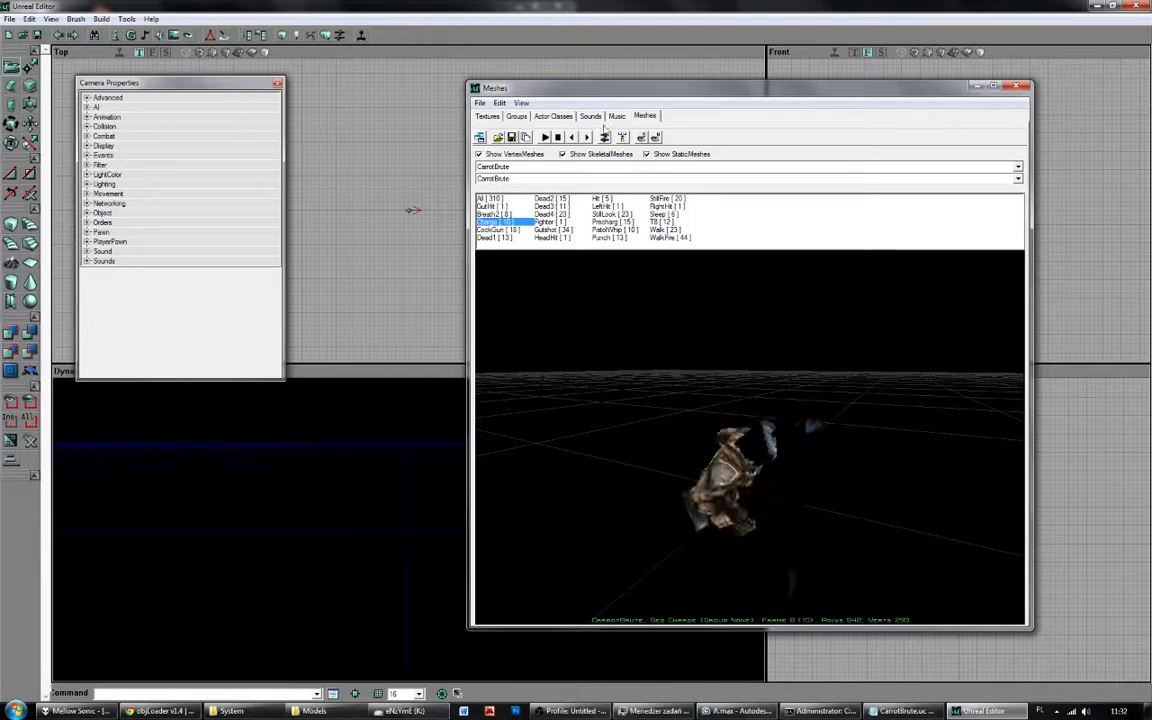
{"action": "left_click", "coordinate": [103, 146]}
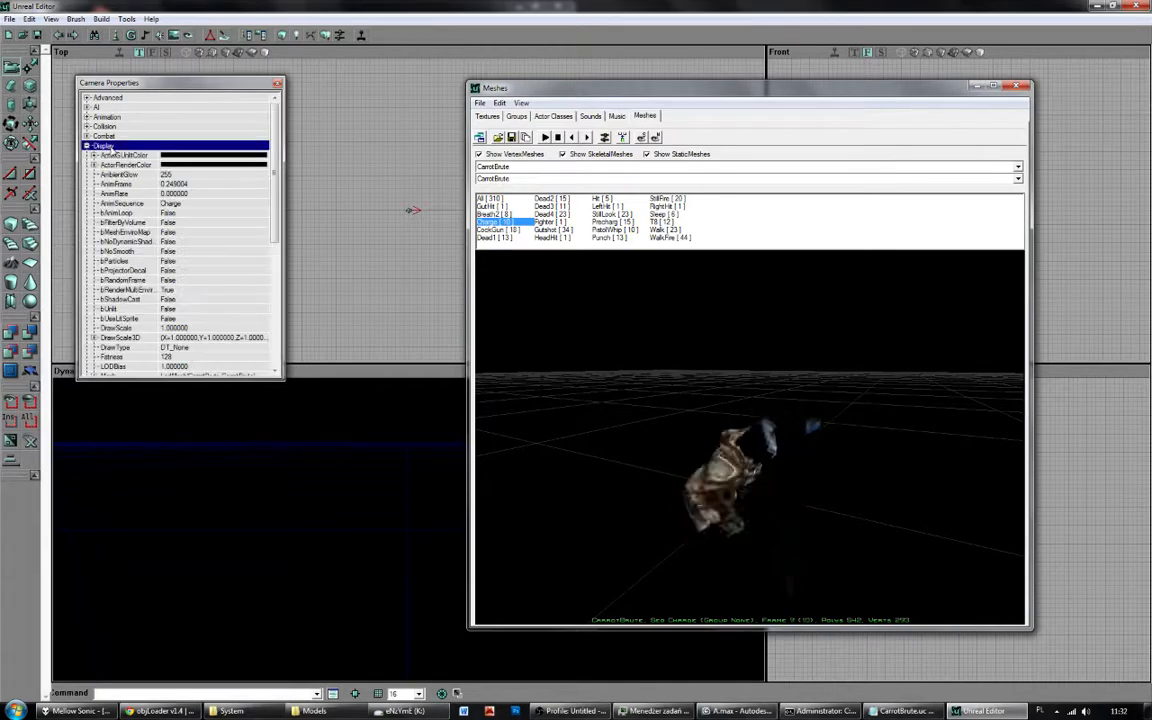
{"action": "scroll", "coordinate": [126, 340], "scroll_direction": "down", "scroll_amount": 8}
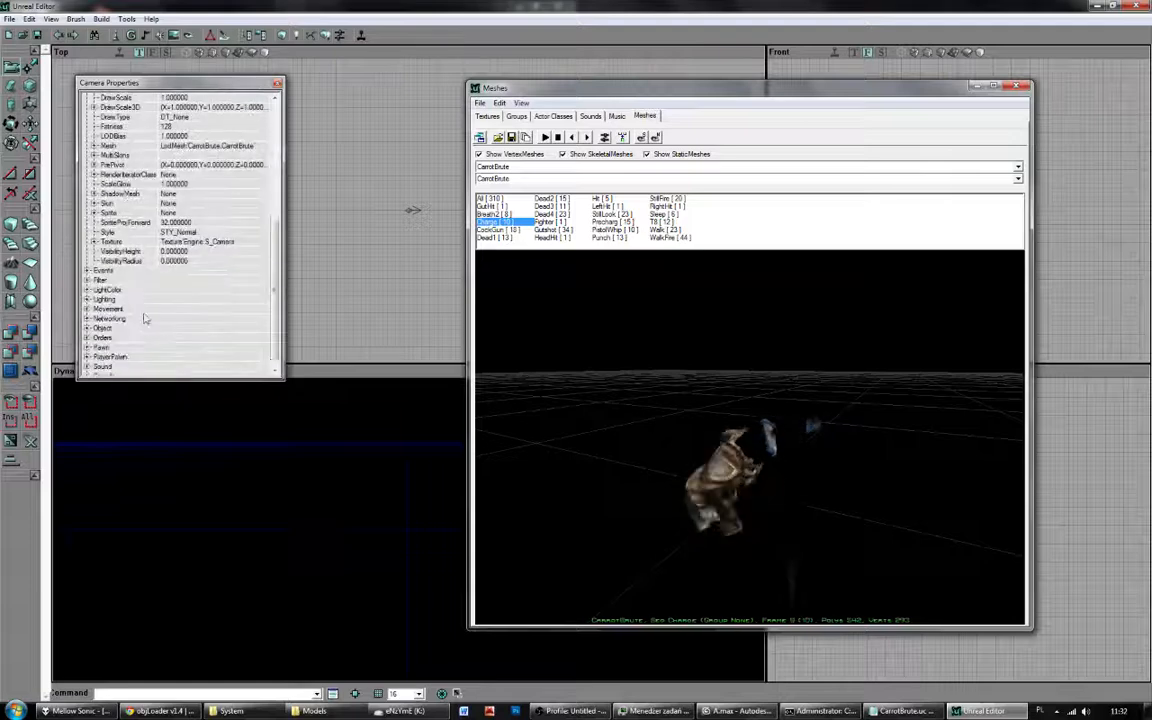
{"action": "left_click", "coordinate": [93, 155]}
{"action": "left_click", "coordinate": [168, 164]}
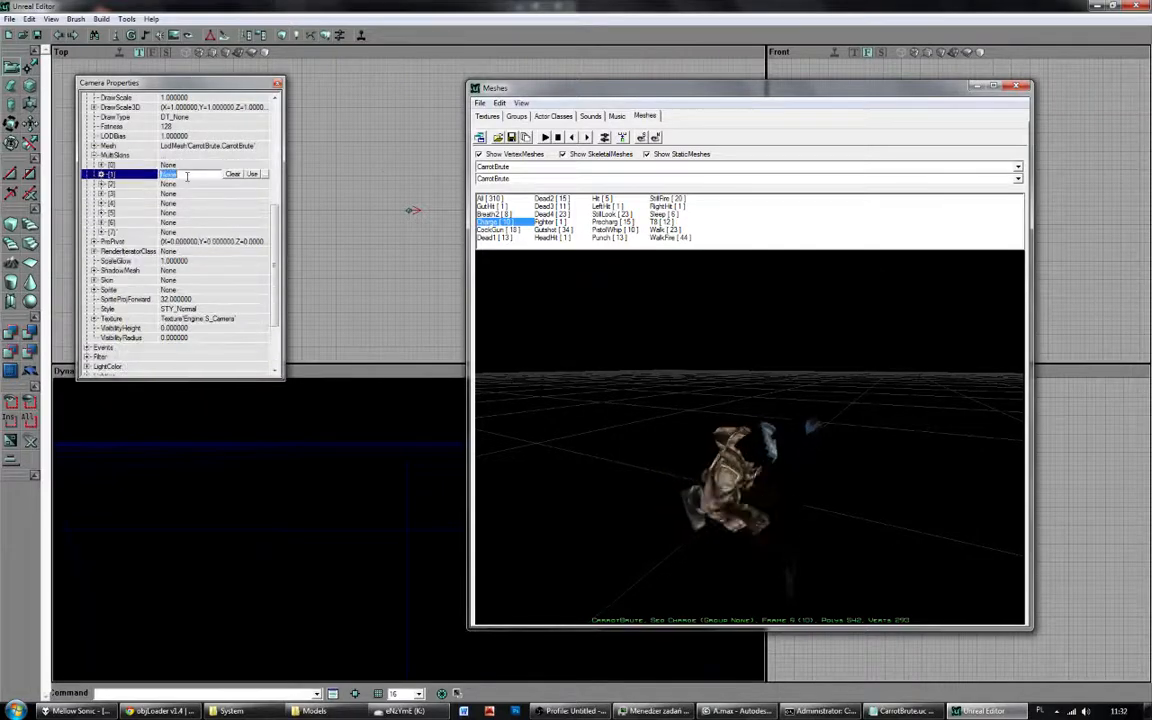
Look through the UnrealShare and UnrealI texture packages for a skin suited to the carrot parts.
{"action": "left_click", "coordinate": [499, 117]}
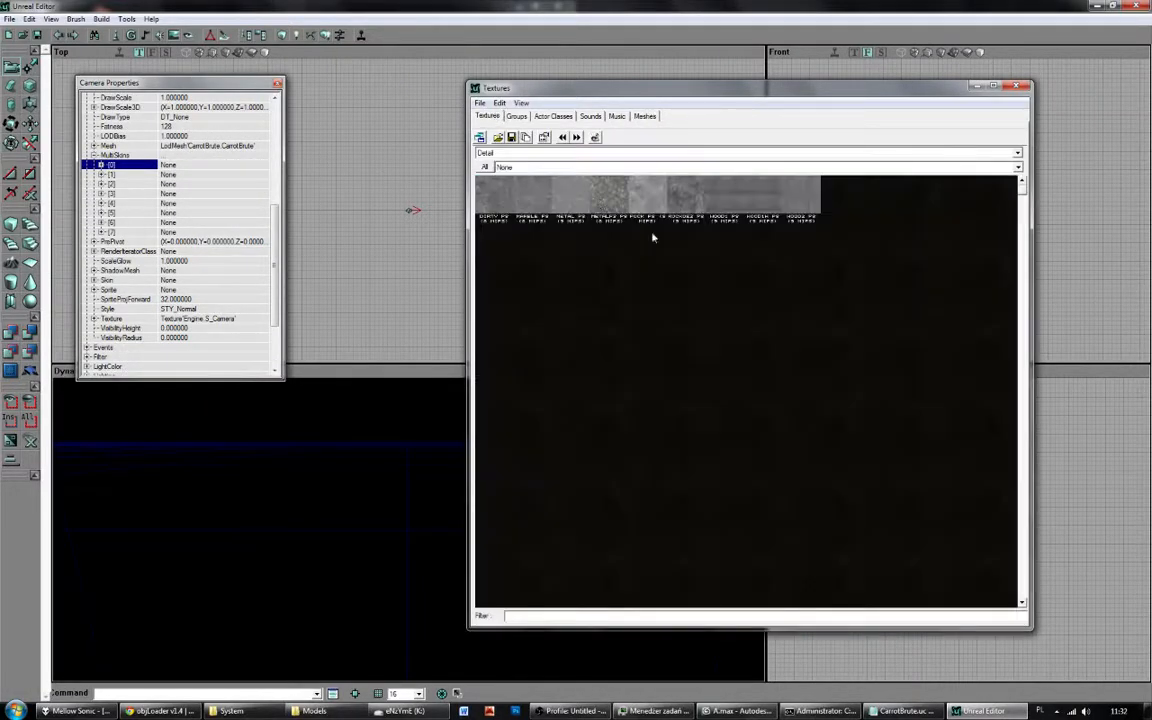
{"action": "left_click", "coordinate": [490, 153]}
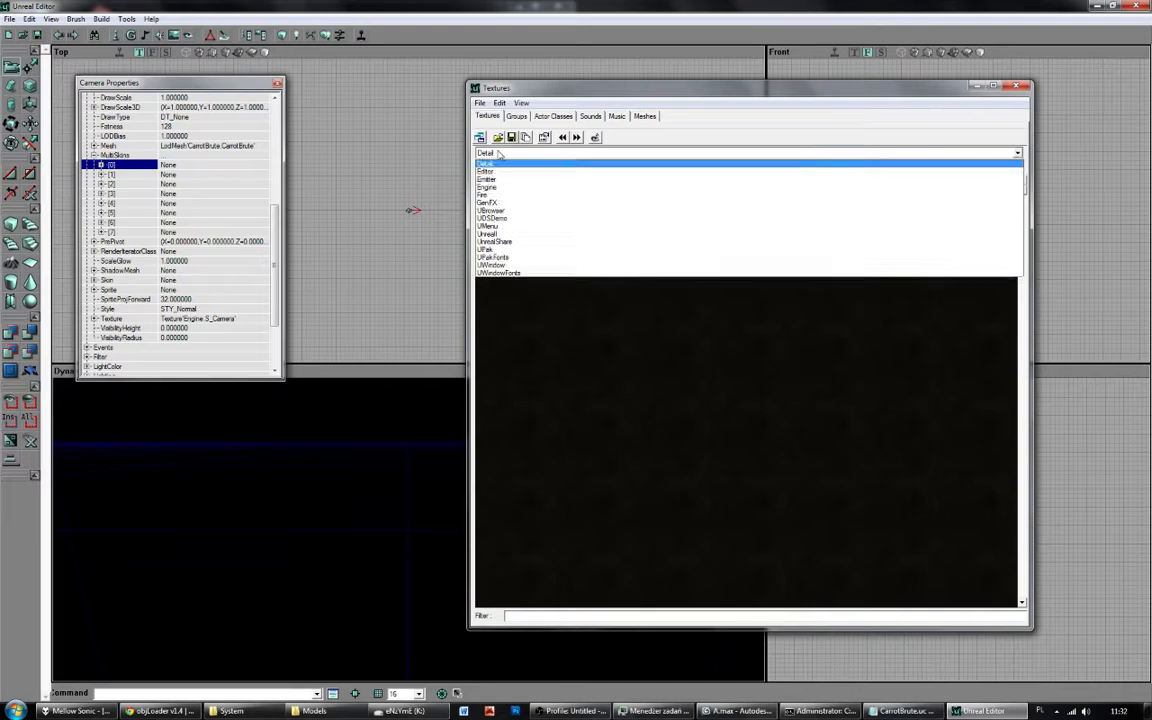
{"action": "left_click", "coordinate": [511, 245]}
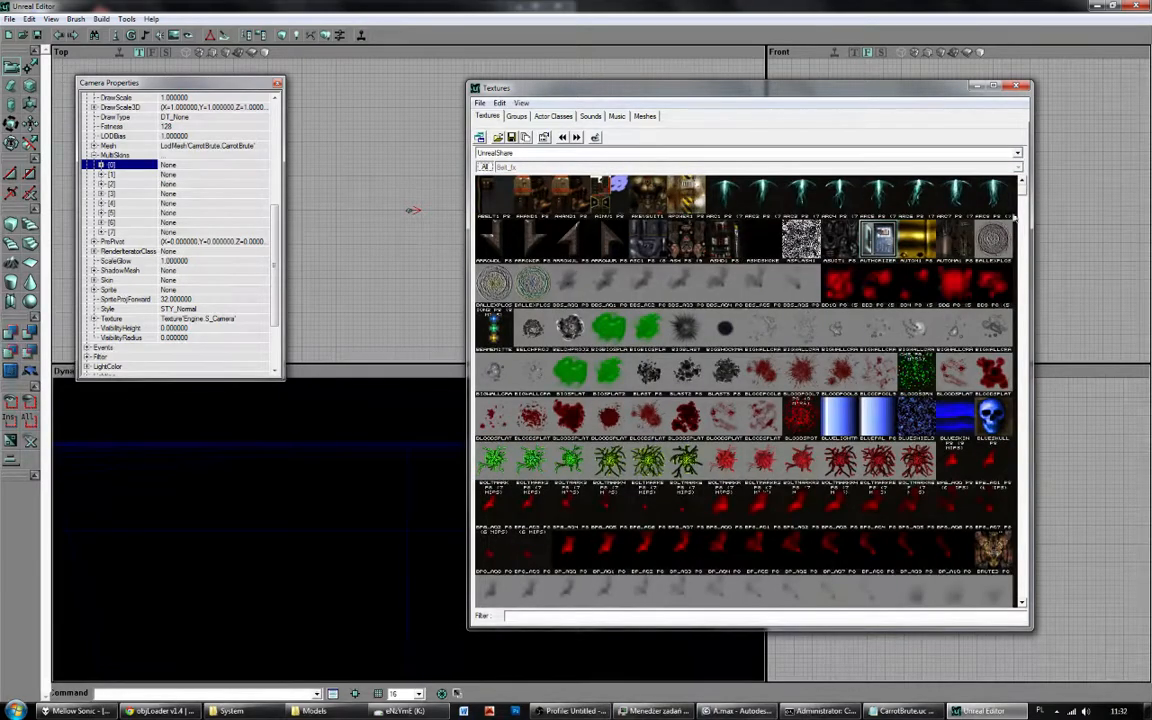
{"action": "scroll", "coordinate": [1022, 196], "scroll_direction": "down", "scroll_amount": 1}
{"action": "left_click_drag", "start_coordinate": [1022, 196], "coordinate": [1026, 425]}
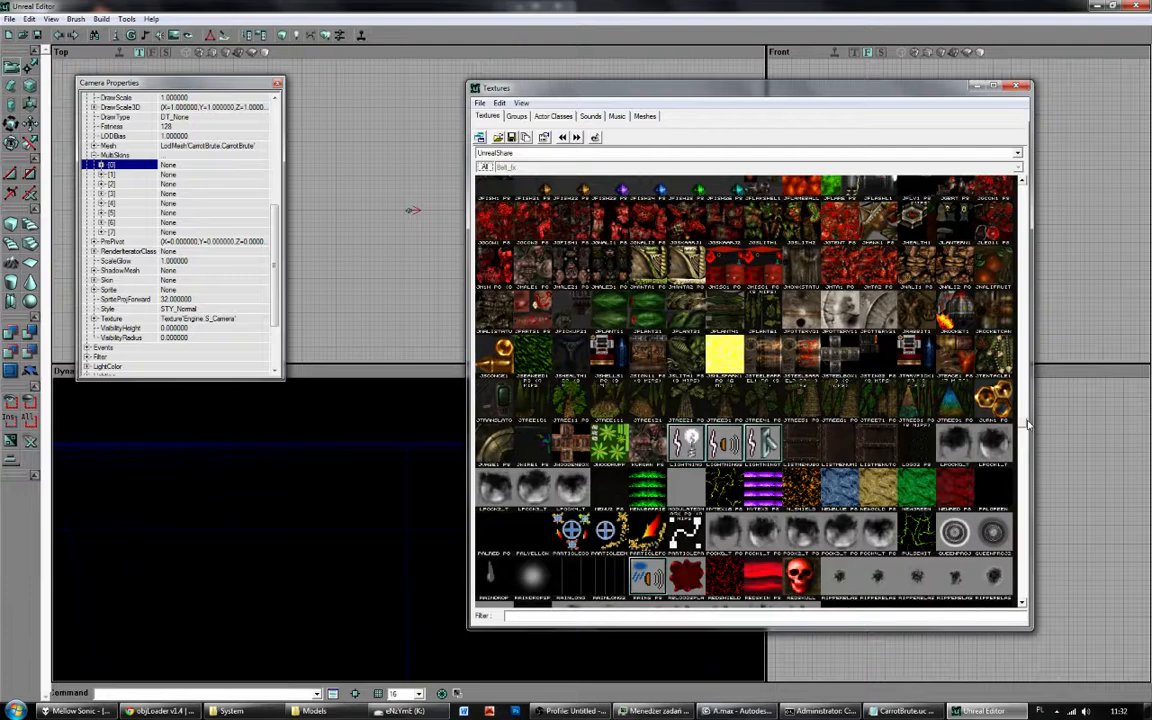
{"action": "left_click", "coordinate": [516, 155]}
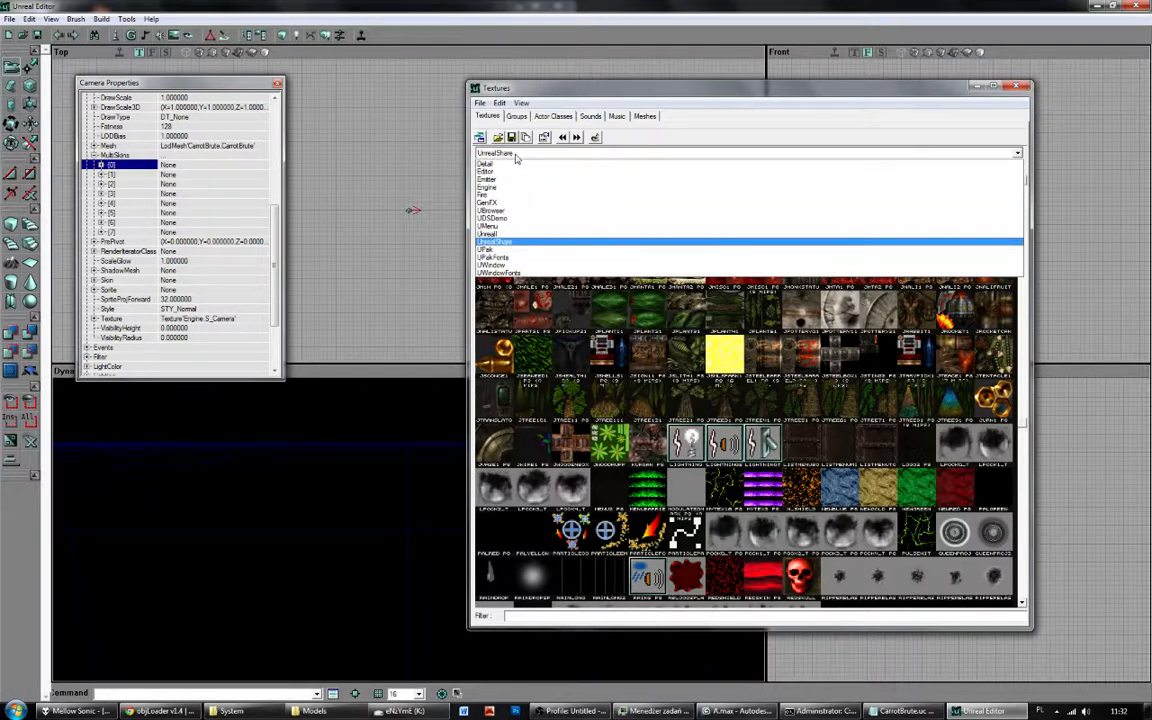
{"action": "left_click", "coordinate": [520, 233]}
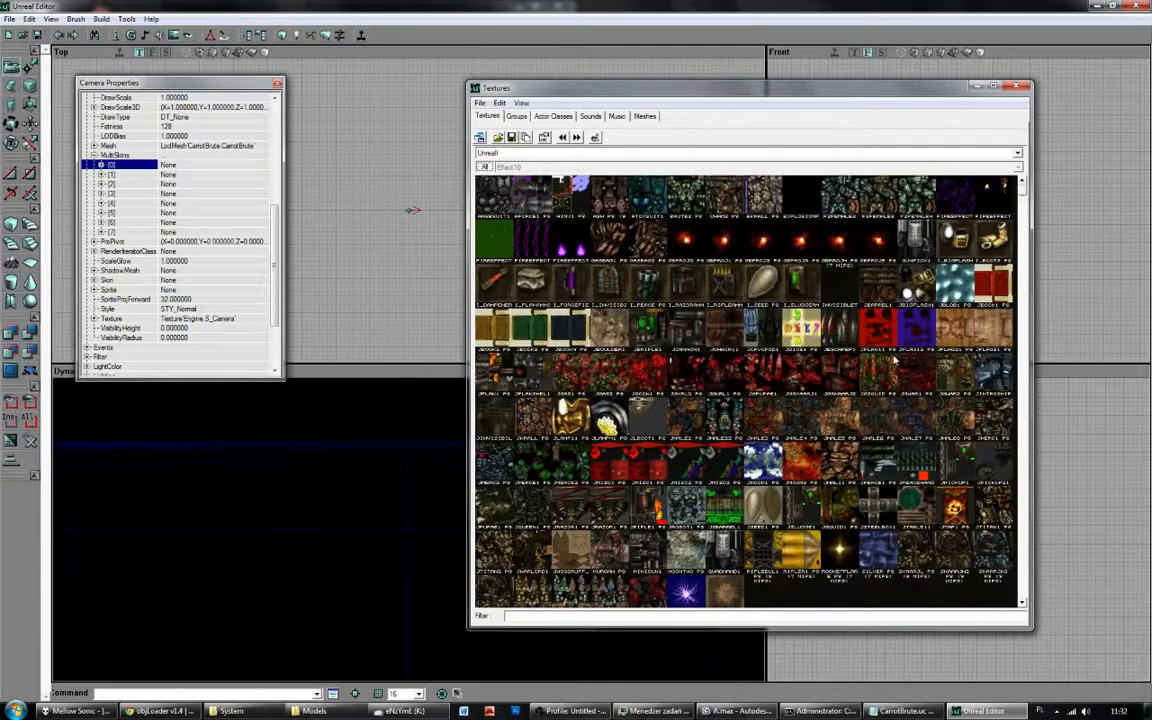
{"action": "left_click", "coordinate": [865, 424]}
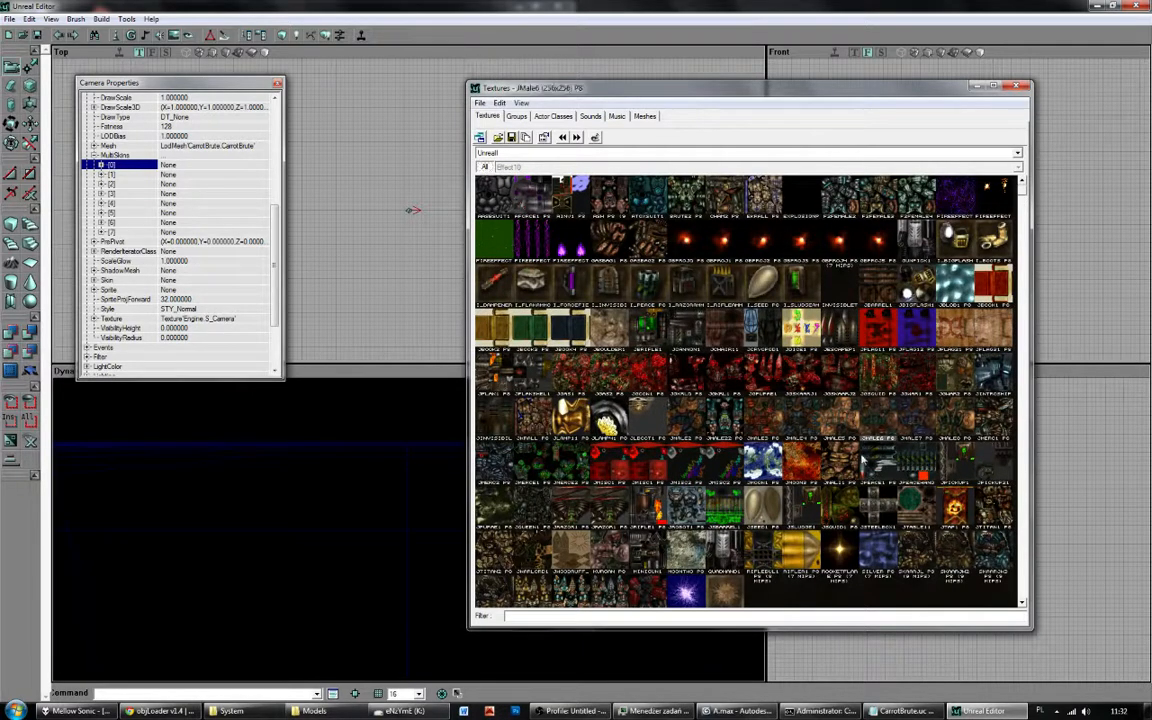
Assign the UnrealShare texture JPlant31 to MultiSkins slot 1 and check it on the CarrotBrute mesh.
{"action": "left_click", "coordinate": [541, 158]}
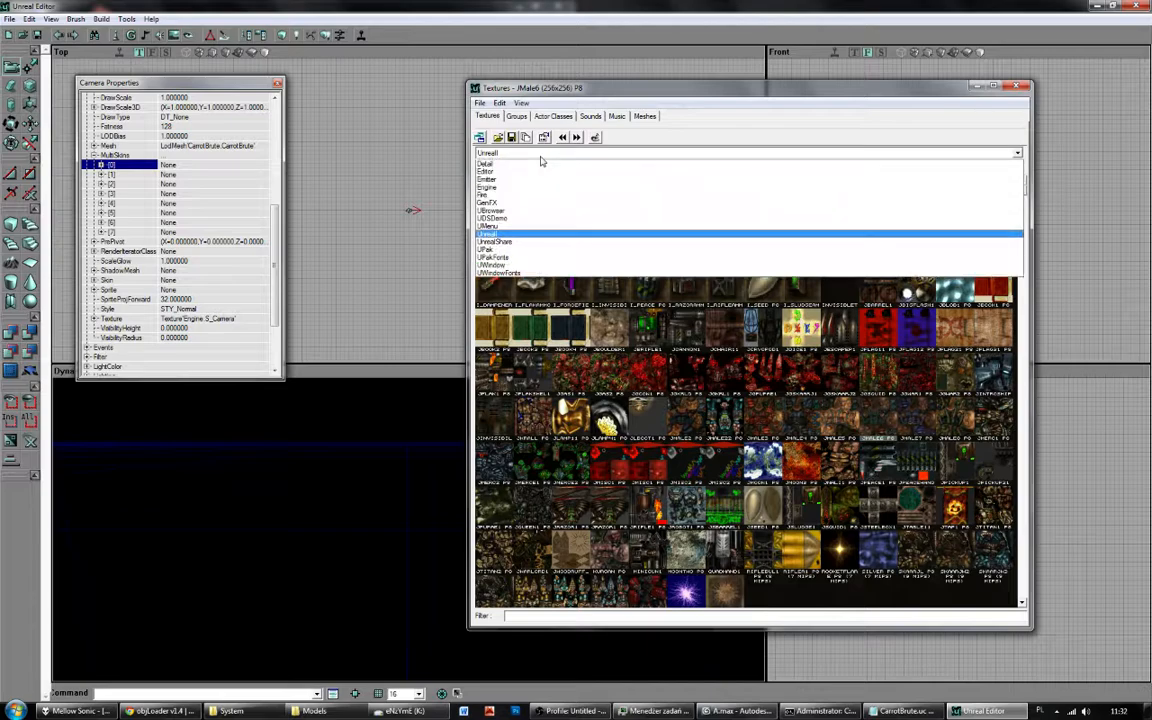
{"action": "left_click", "coordinate": [517, 243]}
{"action": "left_click_drag", "start_coordinate": [1022, 195], "coordinate": [1024, 421]}
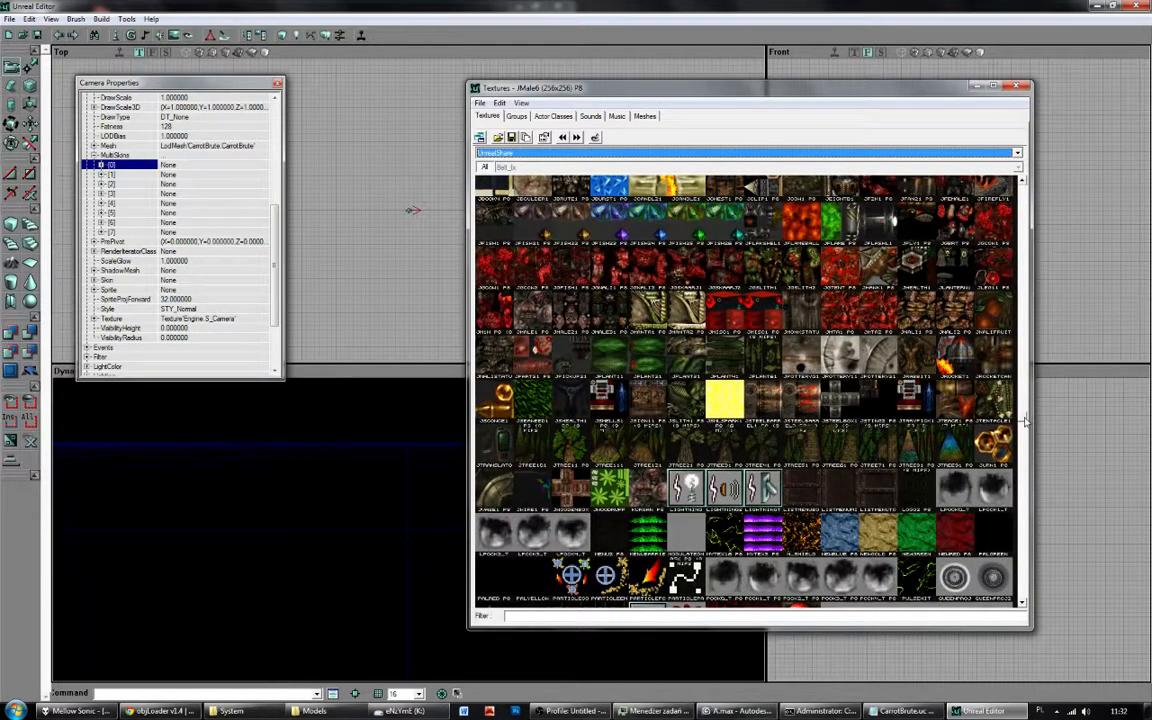
{"action": "left_click", "coordinate": [691, 361]}
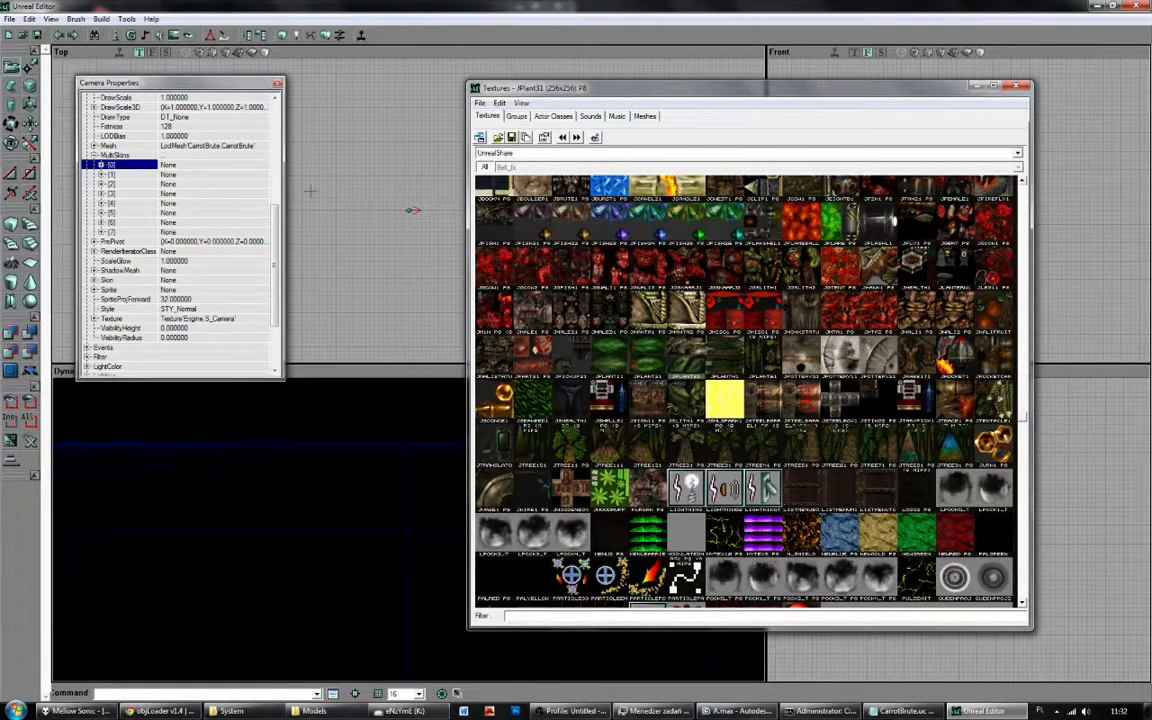
{"action": "left_click", "coordinate": [230, 174]}
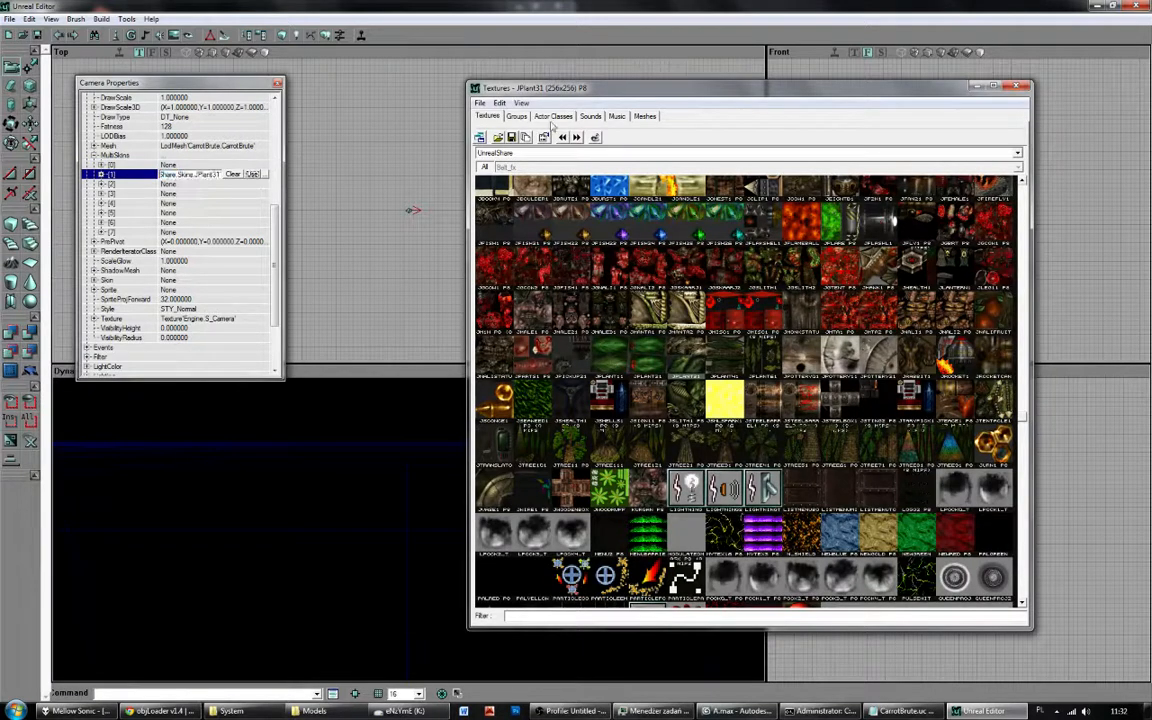
{"action": "left_click", "coordinate": [642, 118]}
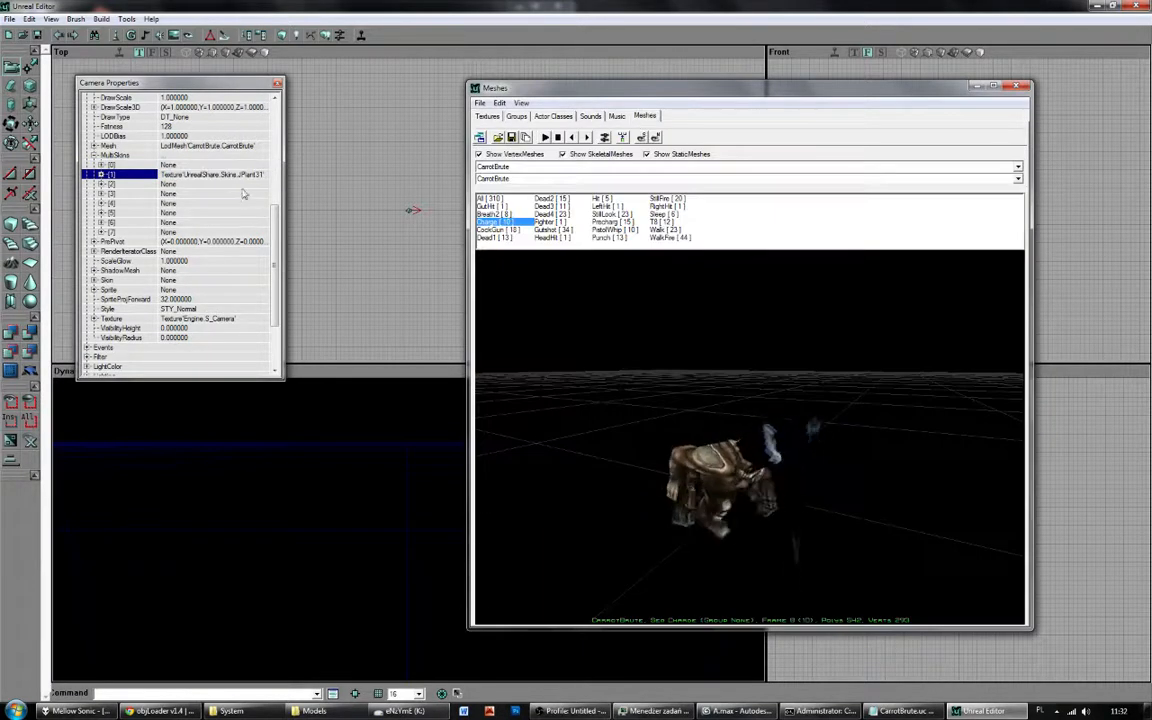
Clear MultiSkins slot 1, try JPlant31 in slots 2 and 3, and keep it only in slot 3.
{"action": "left_click", "coordinate": [236, 176]}
{"action": "left_click", "coordinate": [231, 175]}
{"action": "left_click", "coordinate": [250, 184]}
{"action": "left_click", "coordinate": [252, 184]}
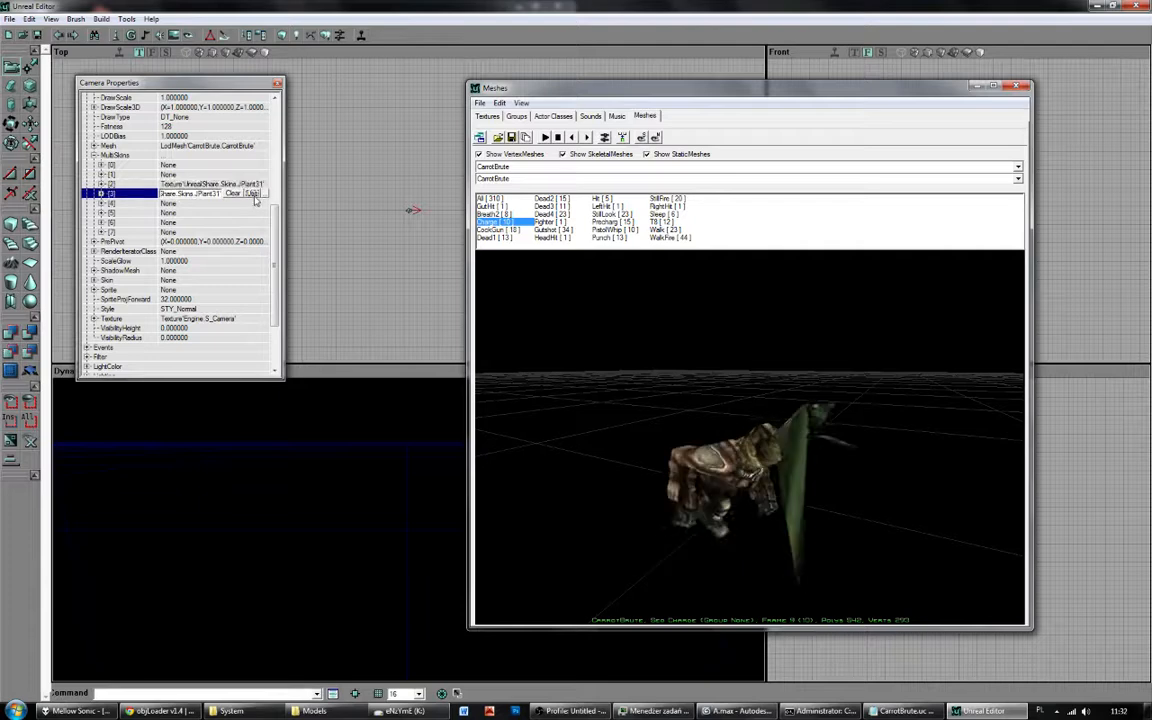
{"action": "left_click", "coordinate": [233, 184]}
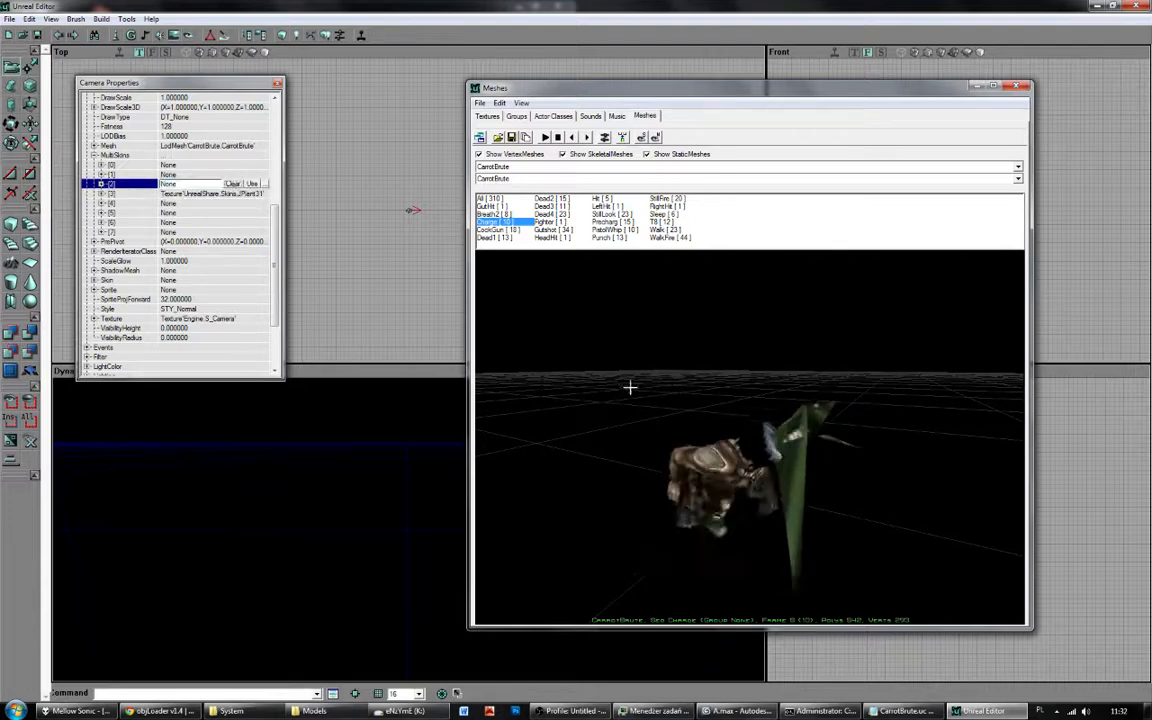
Inspect the leaf texture on the CarrotBrute mesh up close and preview the CockGun animation.
{"action": "left_click_drag", "start_coordinate": [630, 388], "coordinate": [630, 320]}
{"action": "left_click_drag", "start_coordinate": [689, 351], "coordinate": [689, 420]}
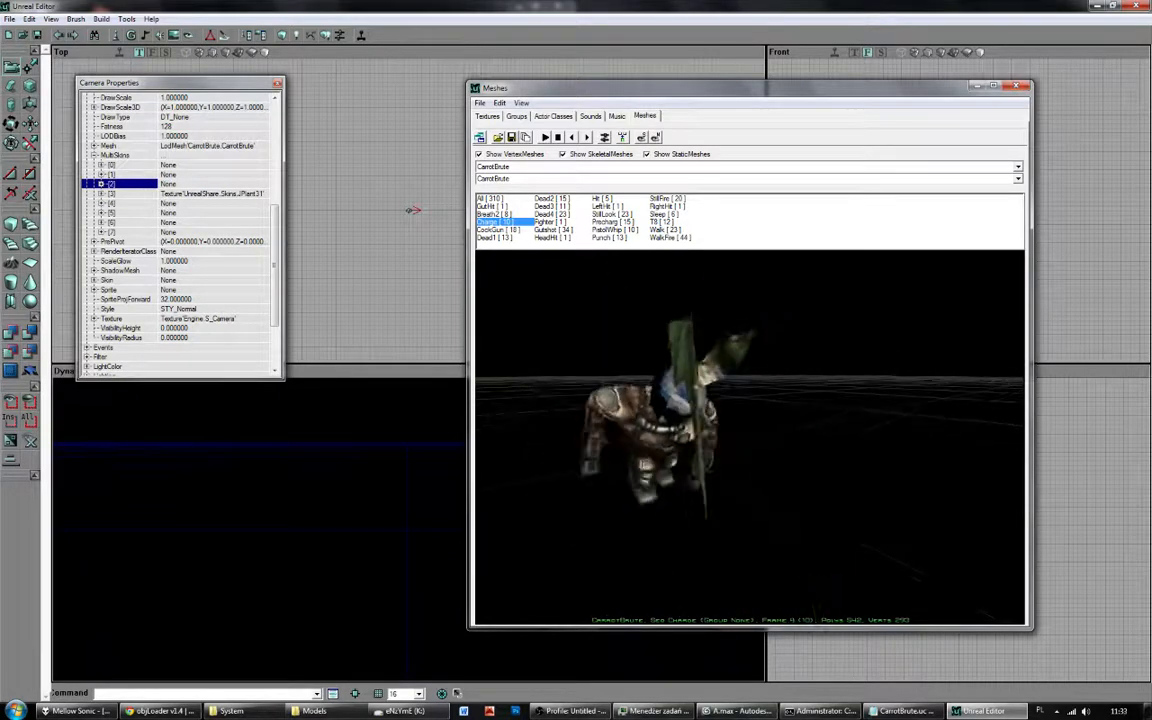
{"action": "left_click_drag", "start_coordinate": [689, 351], "coordinate": [741, 308]}
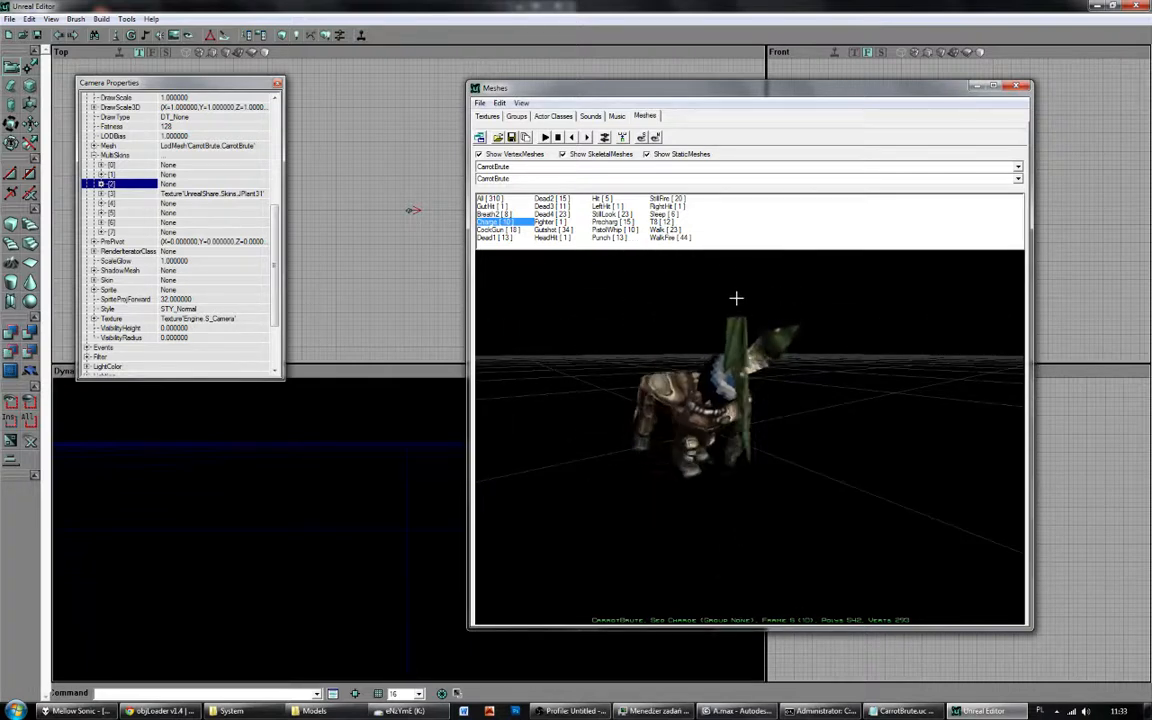
{"action": "left_click", "coordinate": [503, 231]}
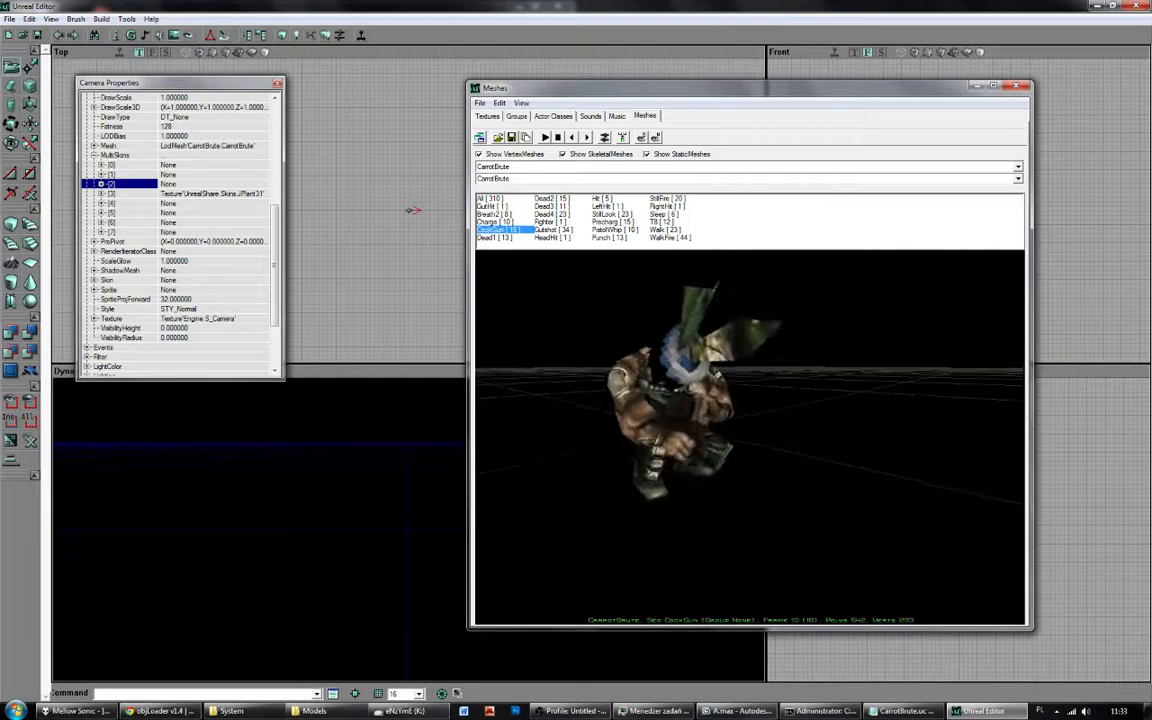
{"action": "left_click", "coordinate": [553, 116]}
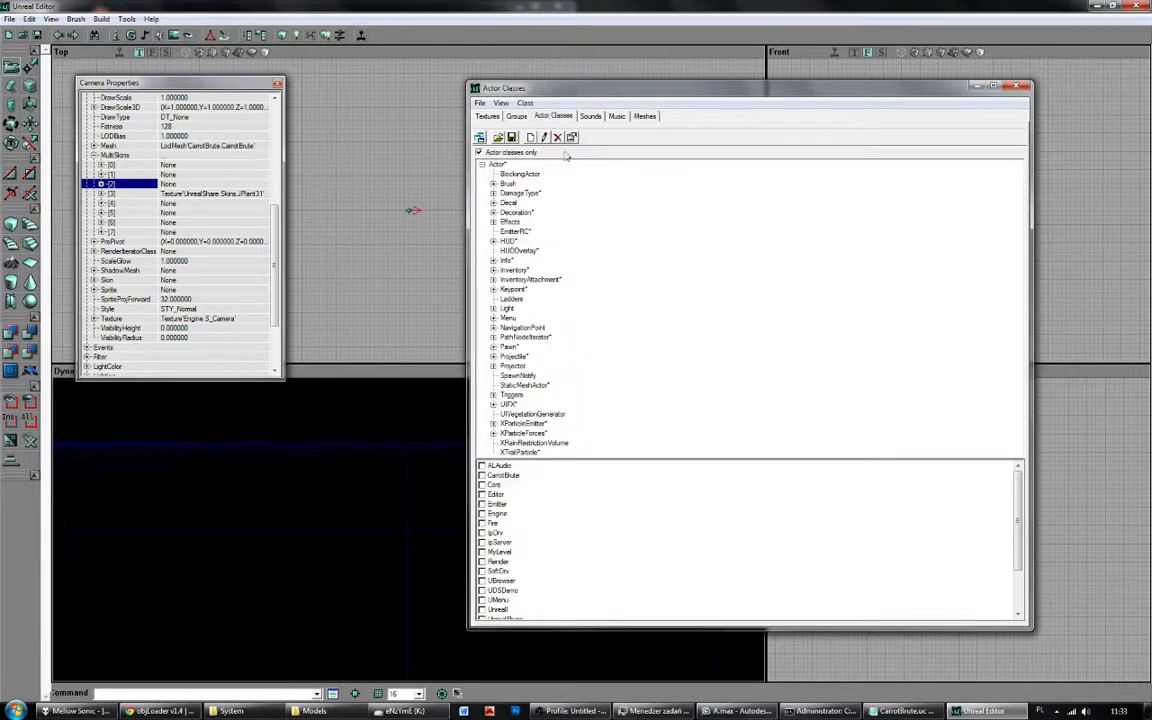
{"action": "left_click", "coordinate": [645, 116]}
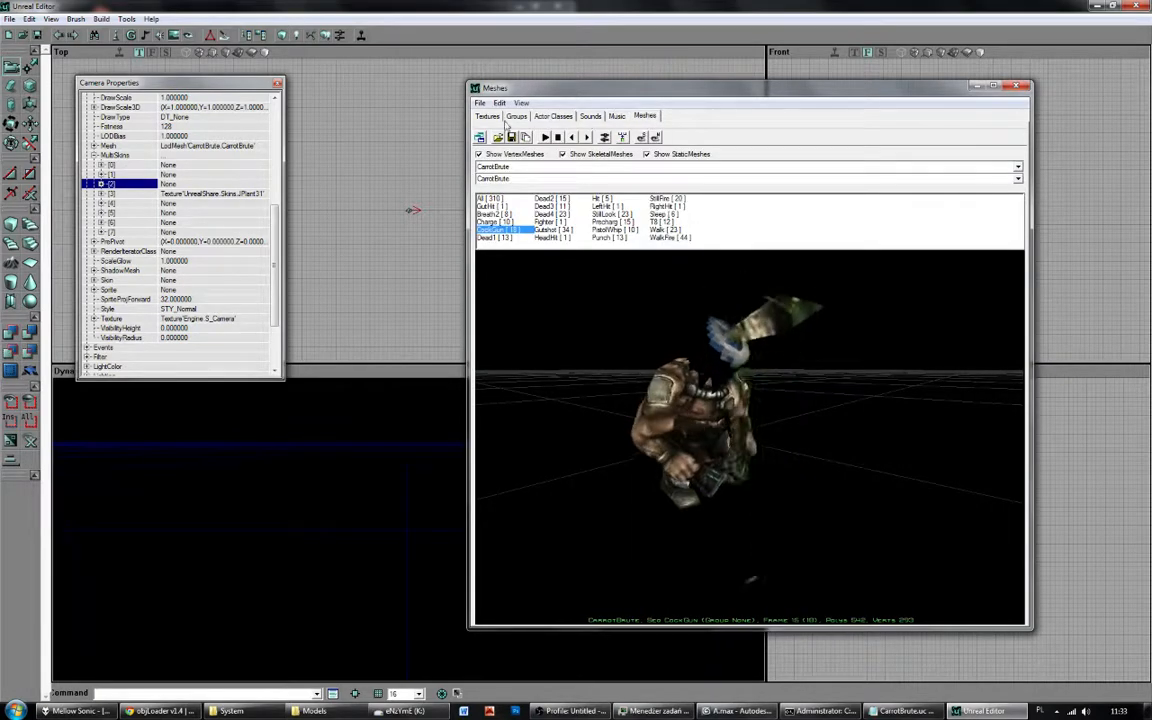
Assign the UnrealShare texture Jflameball1 to MultiSkins slot 2 and check it on the CarrotBrute mesh.
{"action": "left_click", "coordinate": [487, 116]}
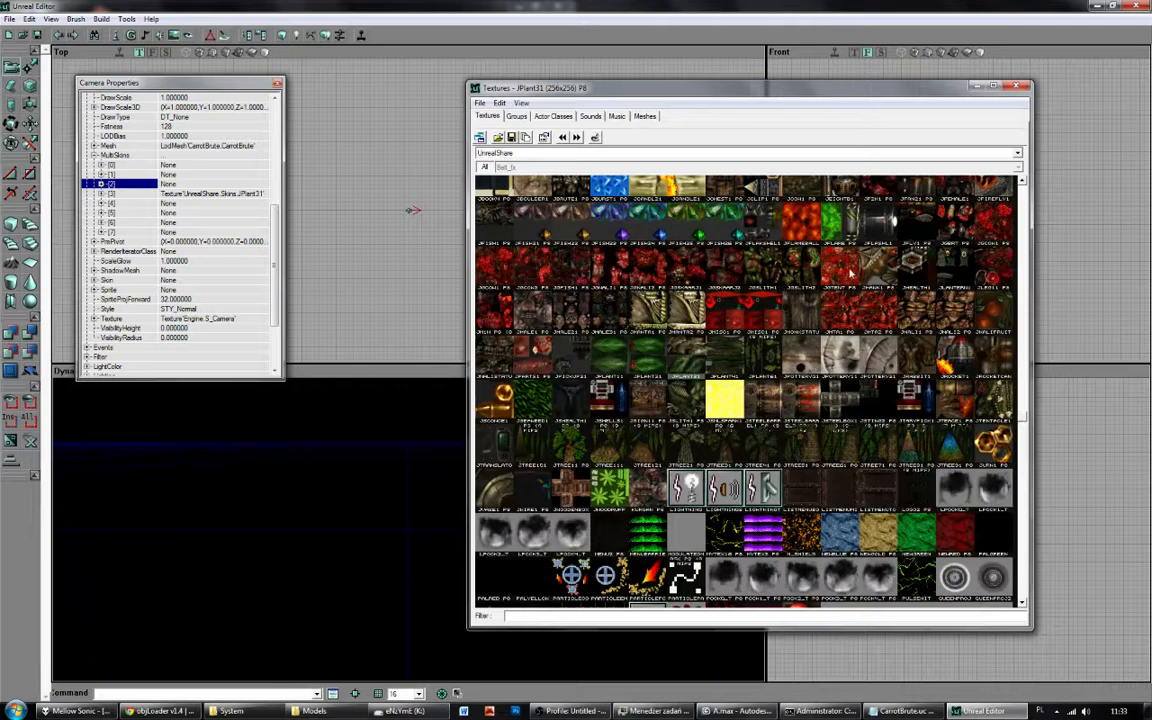
{"action": "left_click", "coordinate": [800, 222]}
{"action": "left_click", "coordinate": [248, 185]}
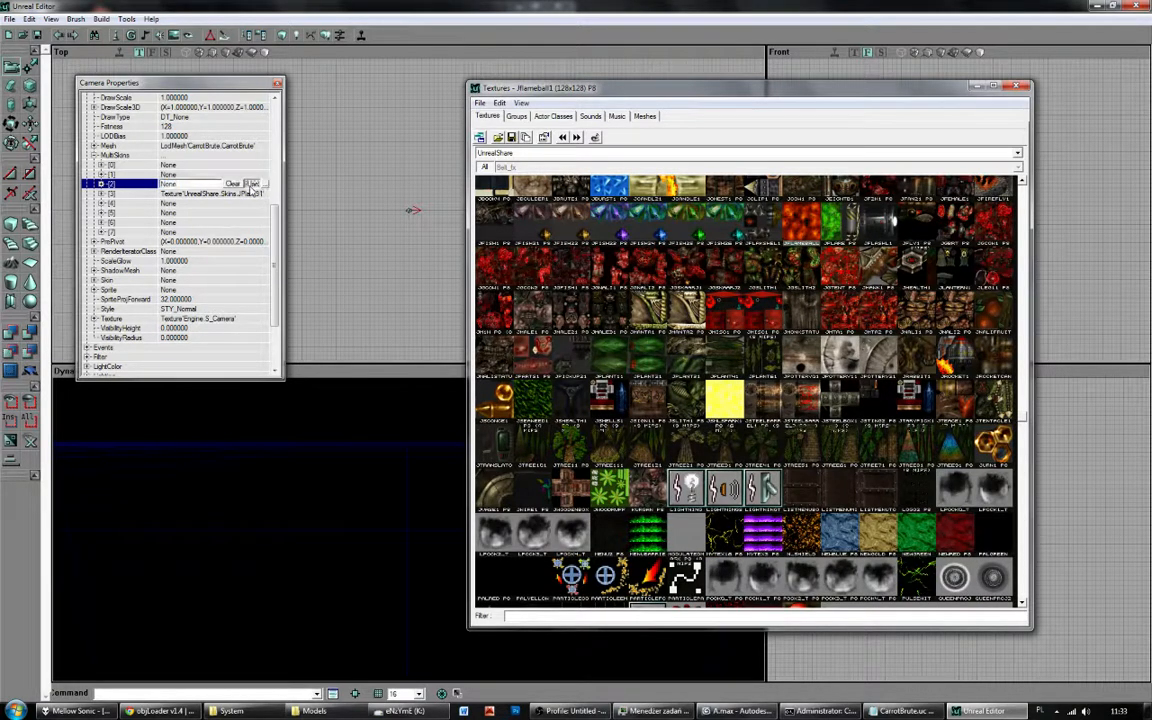
{"action": "left_click", "coordinate": [251, 184]}
{"action": "left_click", "coordinate": [645, 116]}
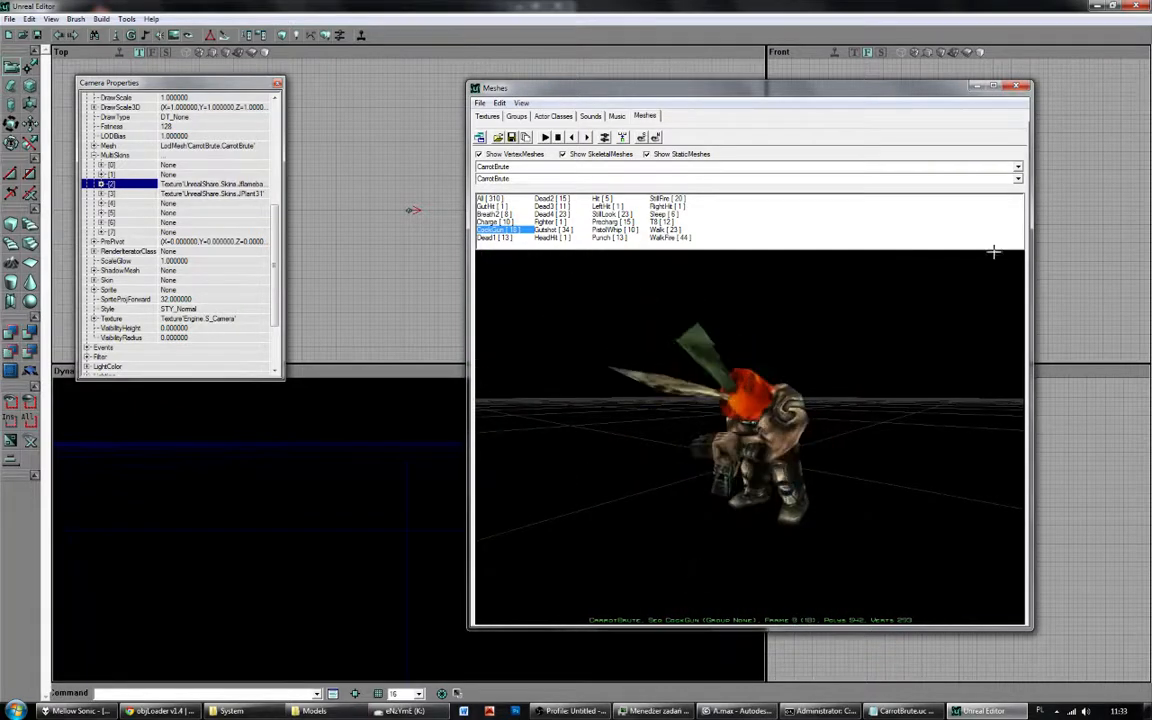
Close Unreal Editor, switch to the A.max scene in 3ds Max, and close the Material Editor.
{"action": "left_click", "coordinate": [1134, 6]}
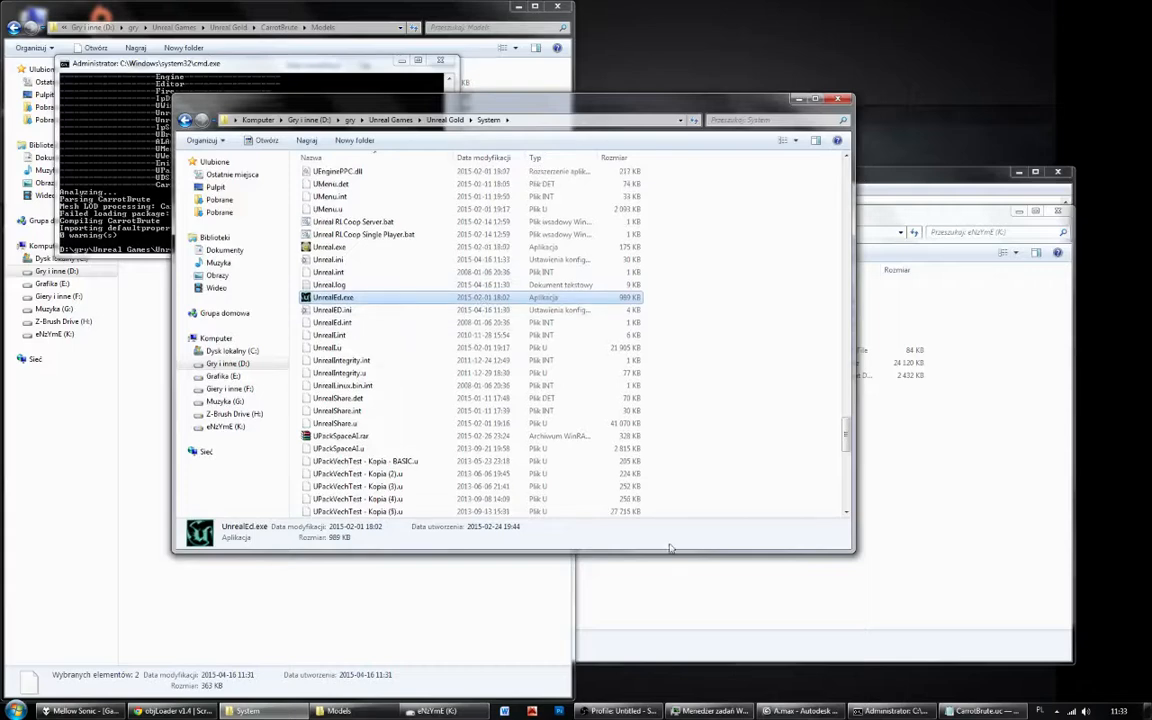
{"action": "left_click", "coordinate": [795, 711]}
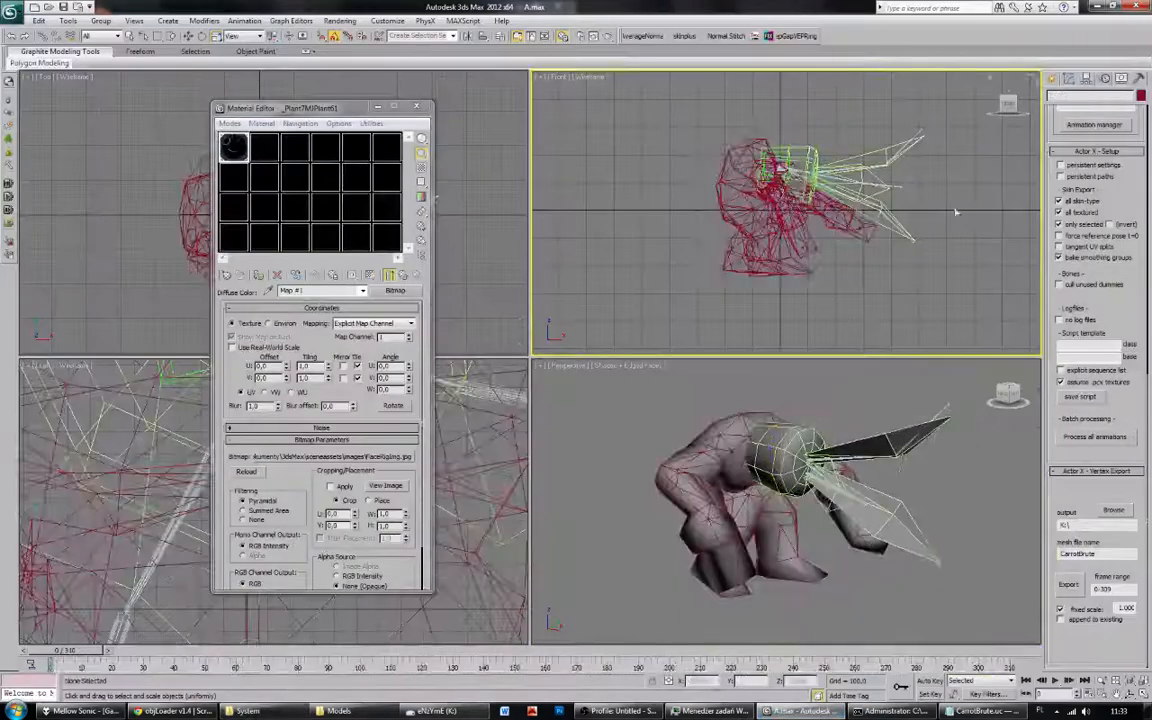
{"action": "left_click", "coordinate": [416, 106]}
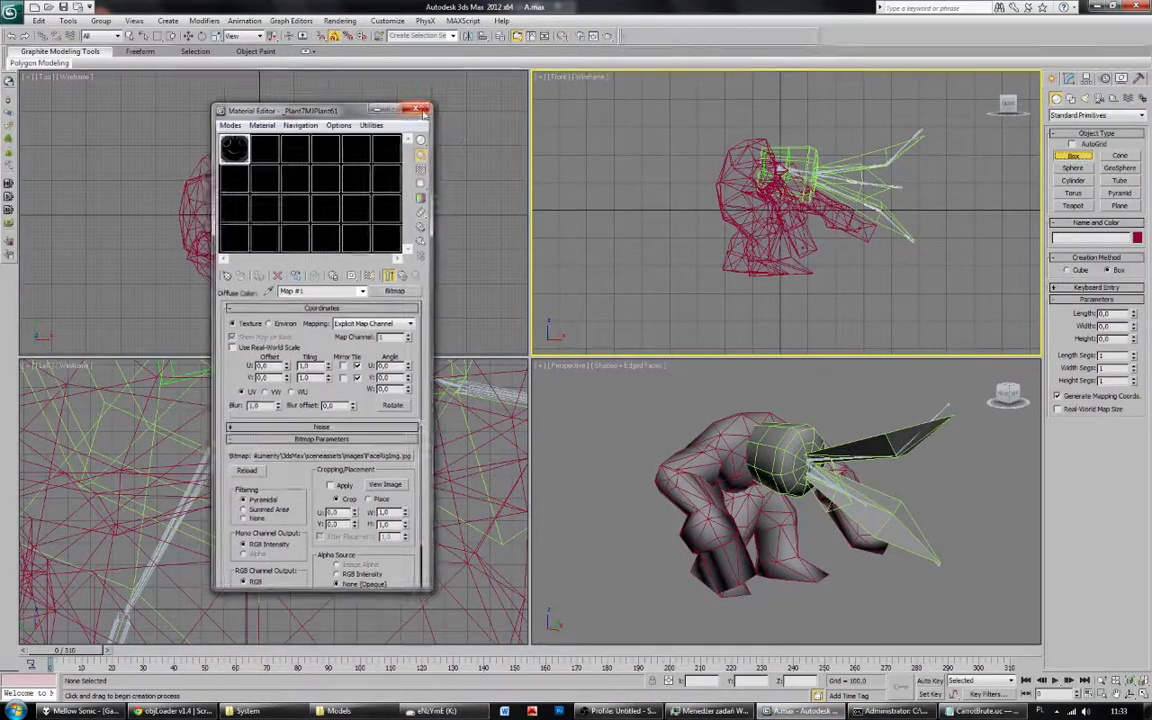
Create a box around the character in the Top view with length 2048, width 2048 and height 1024.
{"action": "left_click_drag", "start_coordinate": [208, 180], "coordinate": [327, 280]}
{"action": "left_click", "coordinate": [286, 200]}
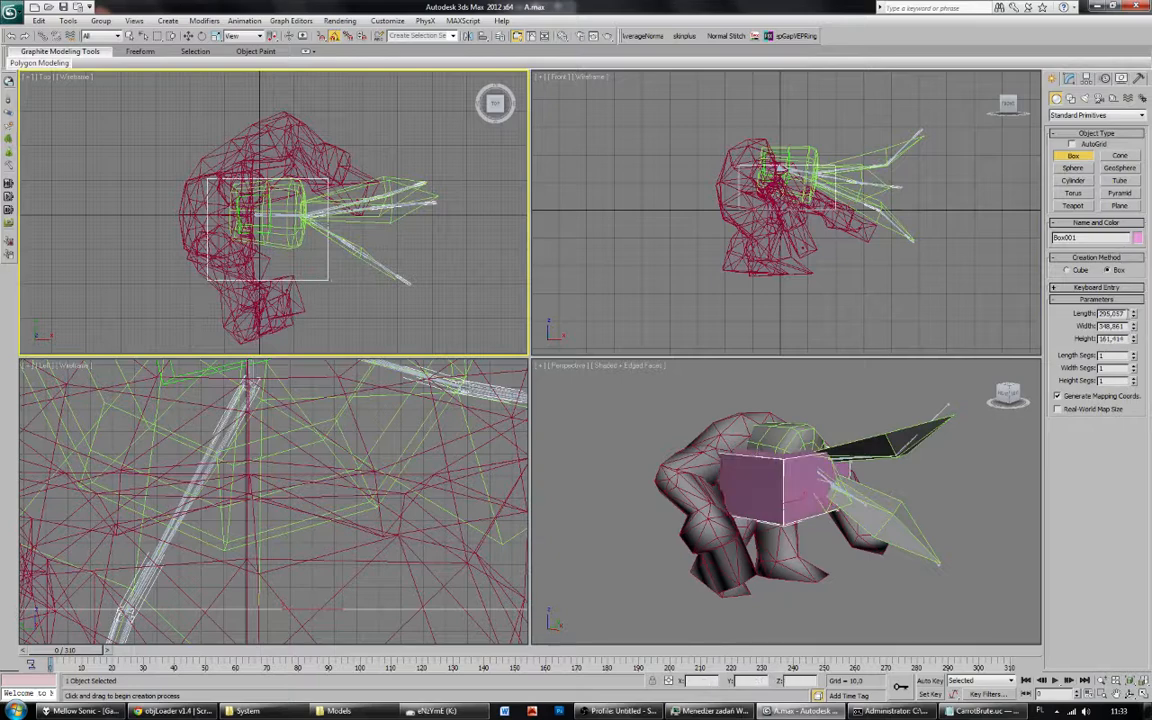
{"action": "type", "text": "1024"}
{"action": "key", "text": "Tab"}
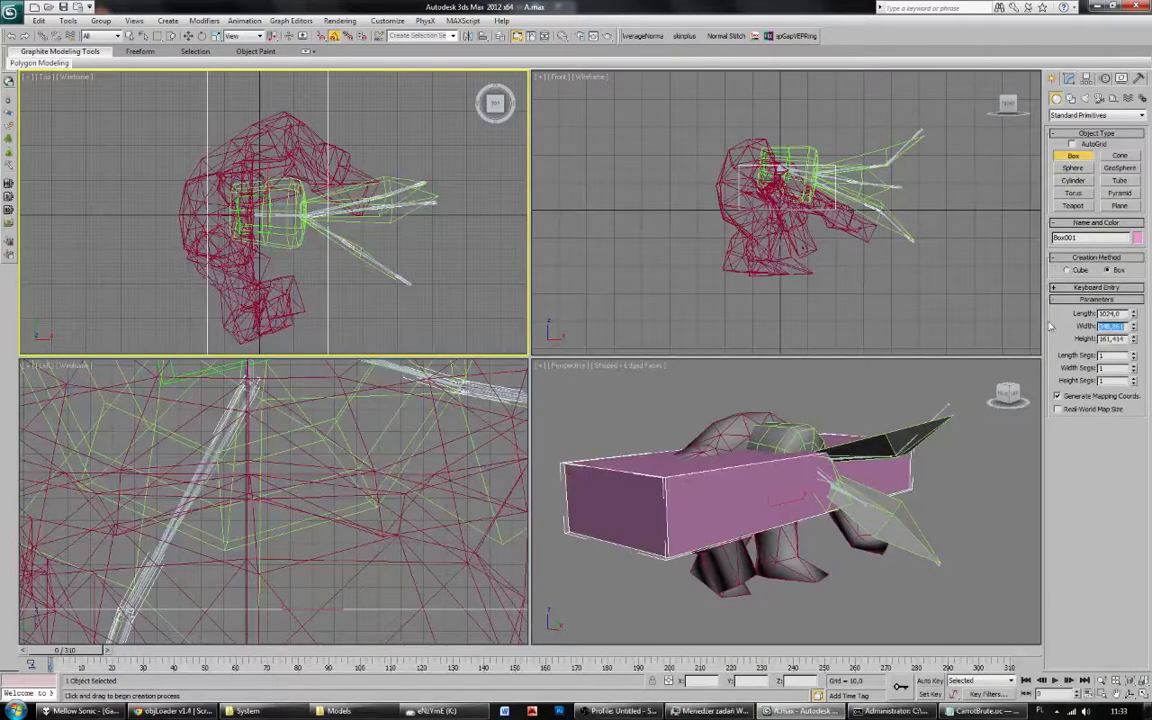
{"action": "key", "text": "Tab"}
{"action": "key", "text": "Tab"}
{"action": "type", "text": "1024"}
{"action": "key", "text": "shift+Tab"}
{"action": "key", "text": "shift+Tab"}
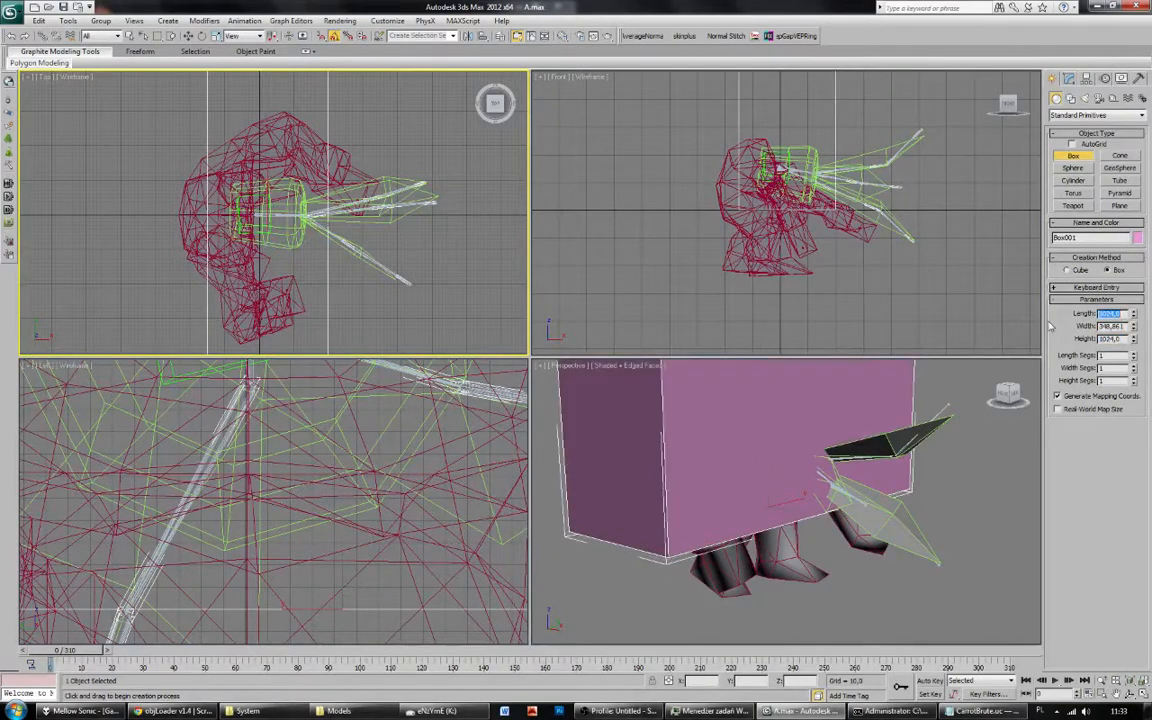
{"action": "type", "text": "2048"}
{"action": "key", "text": "Tab"}
{"action": "type", "text": "2048"}
{"action": "key", "text": "Return"}
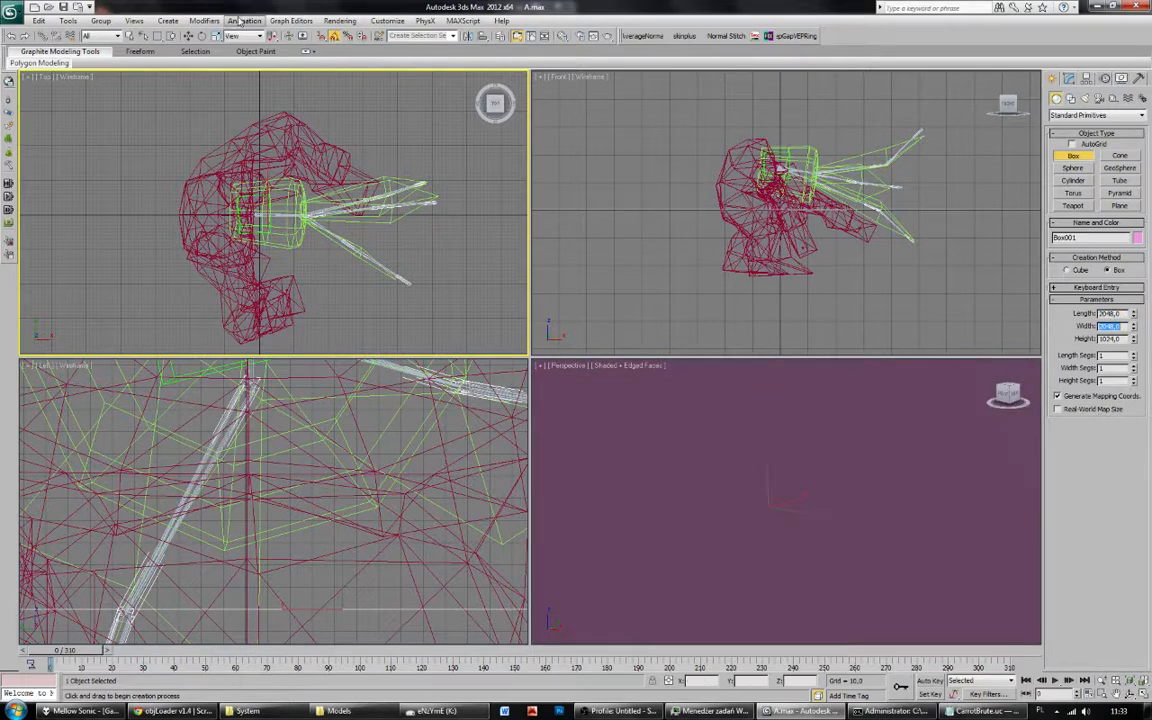
Center the new box's pivot on the object using Affect Pivot Only.
{"action": "left_click", "coordinate": [188, 35]}
{"action": "left_click", "coordinate": [1086, 78]}
{"action": "left_click", "coordinate": [1097, 155]}
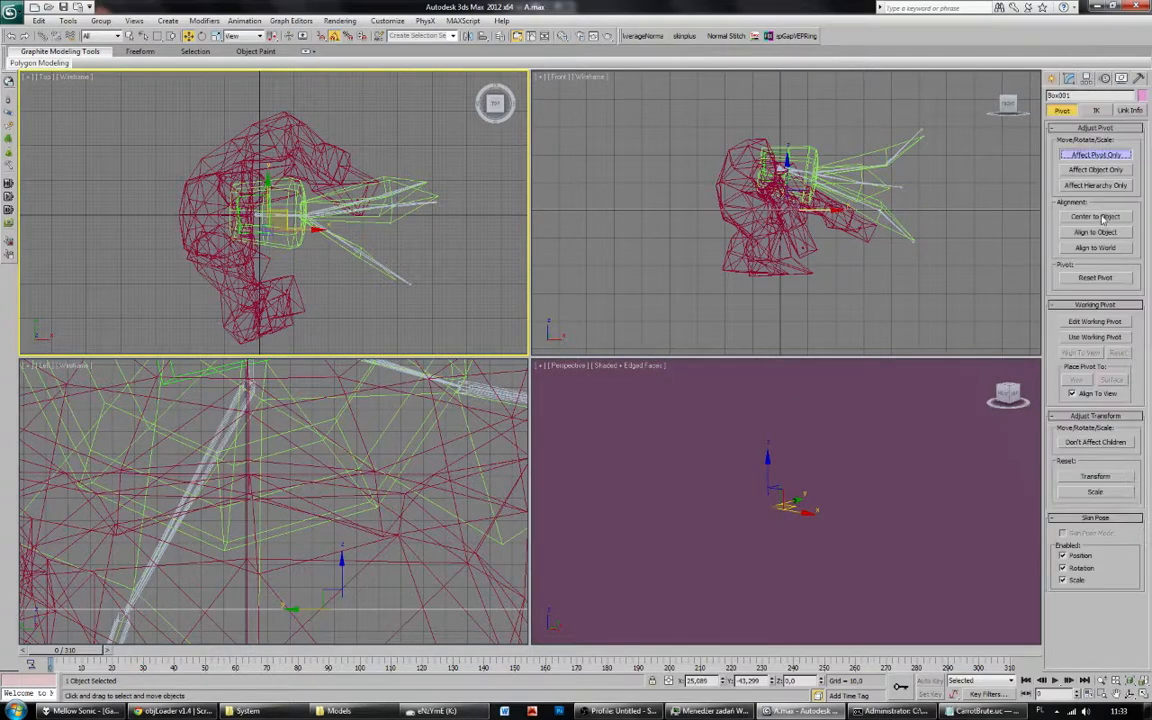
{"action": "left_click", "coordinate": [1098, 217]}
{"action": "left_click", "coordinate": [1096, 156]}
Move the box to the world origin by setting its absolute X, Y and Z position to 0.
{"action": "right_click", "coordinate": [188, 37]}
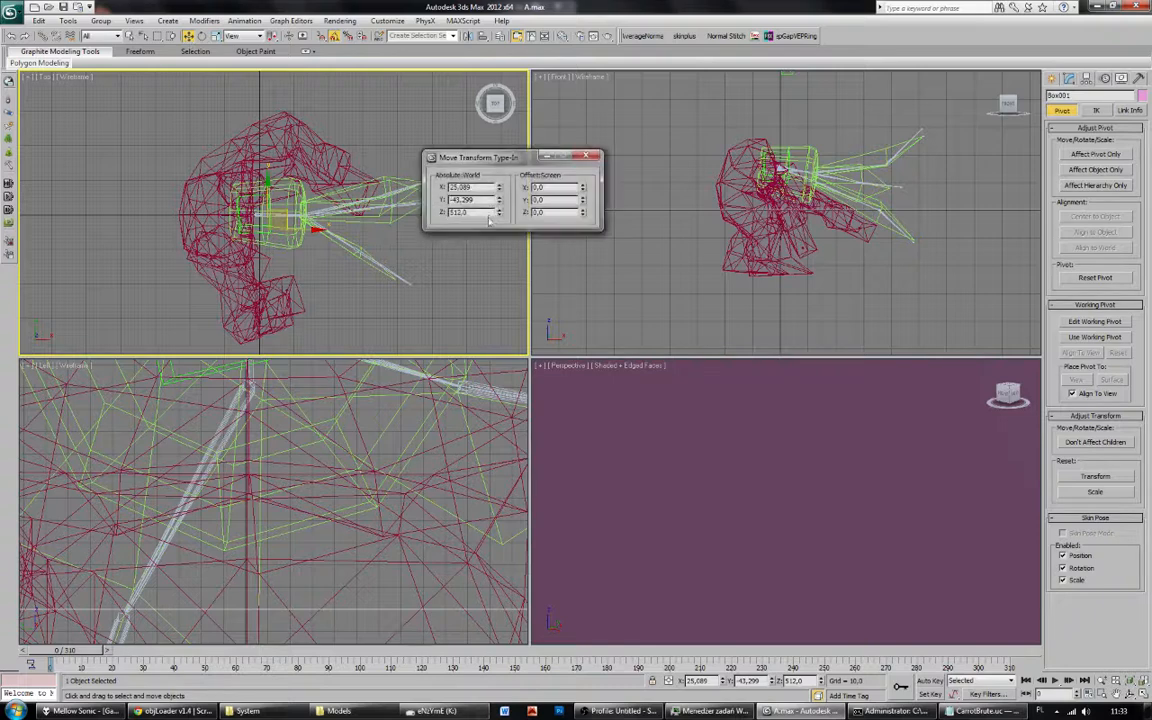
{"action": "right_click", "coordinate": [499, 213]}
{"action": "right_click", "coordinate": [499, 200]}
{"action": "right_click", "coordinate": [499, 187]}
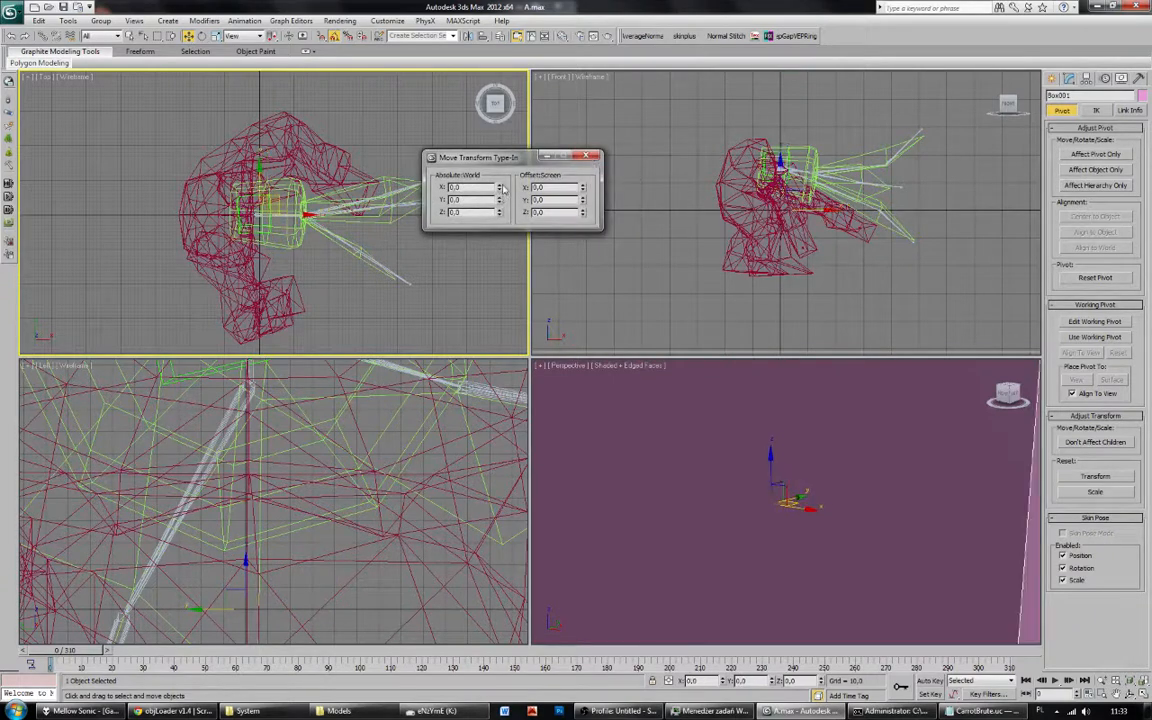
{"action": "left_click", "coordinate": [594, 157]}
Check the character's first animation frames against the surrounding box and return to frame 0.
{"action": "scroll", "coordinate": [700, 224], "scroll_direction": "down", "scroll_amount": 3}
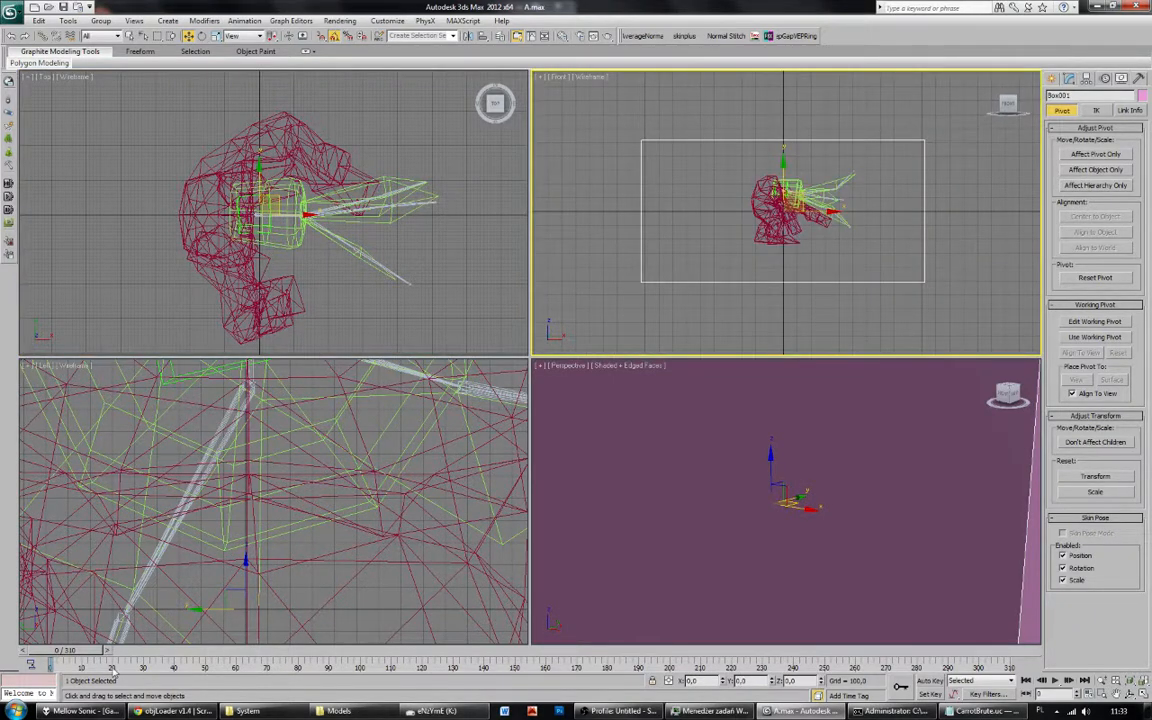
{"action": "mouse_move", "coordinate": [72, 651]}
{"action": "left_mouse_down"}
{"action": "mouse_move", "coordinate": [108, 653]}
{"action": "mouse_move", "coordinate": [76, 651]}
{"action": "left_mouse_up"}
{"action": "key", "text": "w"}
{"action": "left_click", "coordinate": [1069, 79]}
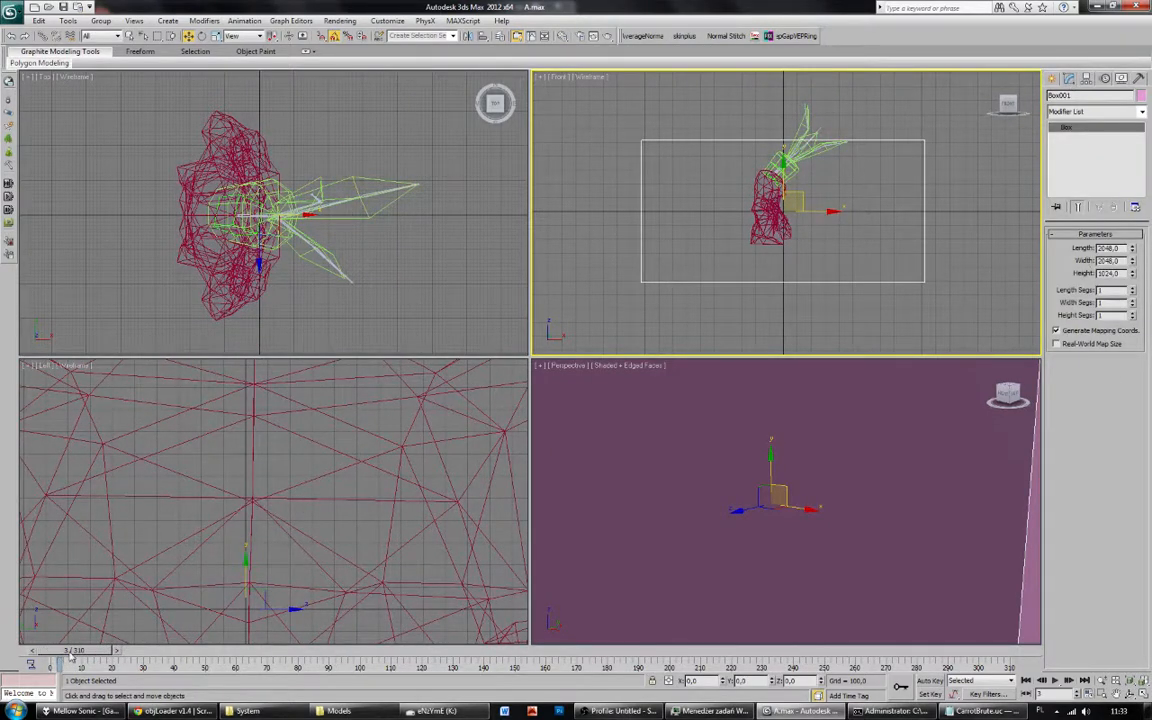
{"action": "mouse_move", "coordinate": [70, 652]}
{"action": "left_mouse_down"}
{"action": "mouse_move", "coordinate": [249, 660]}
{"action": "mouse_move", "coordinate": [58, 663]}
{"action": "left_mouse_up"}
Select the character's meshes and bones in the Front view and scale them non-uniformly to half their height about the world origin.
{"action": "left_click_drag", "start_coordinate": [697, 167], "coordinate": [851, 249]}
{"action": "key", "text": "z"}
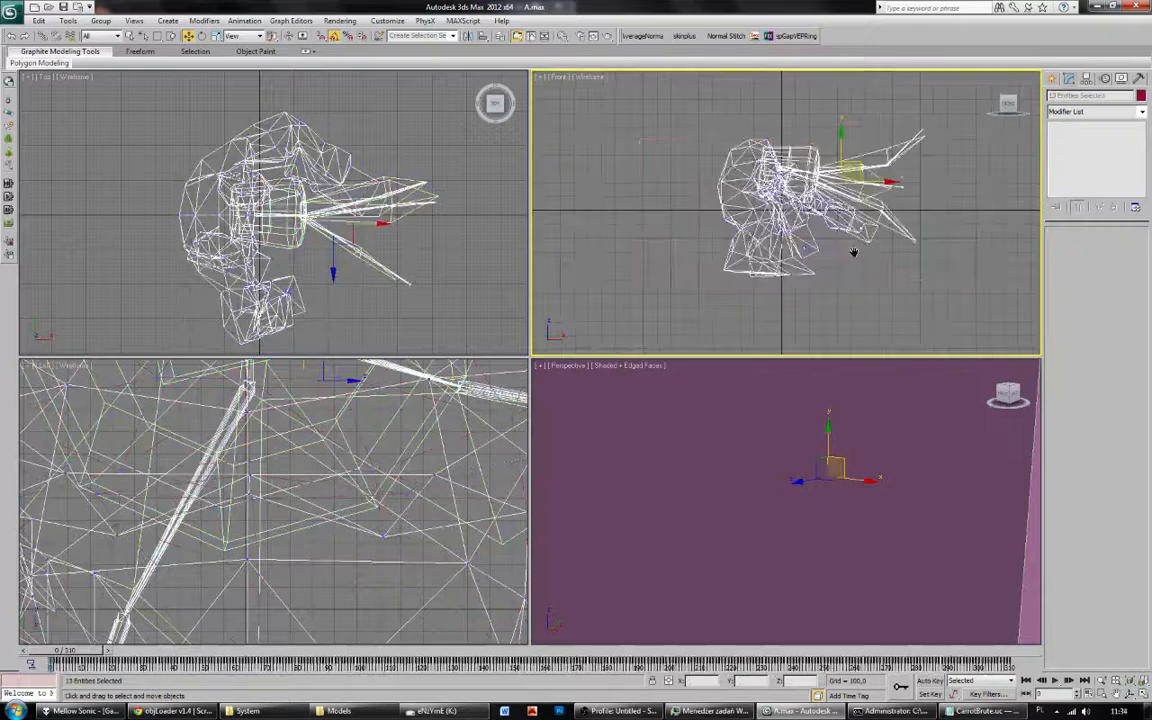
{"action": "left_click", "coordinate": [214, 38]}
{"action": "mouse_move", "coordinate": [790, 225]}
{"action": "middle_mouse_down"}
{"action": "mouse_move", "coordinate": [805, 222]}
{"action": "mouse_move", "coordinate": [780, 224]}
{"action": "mouse_move", "coordinate": [790, 228]}
{"action": "middle_mouse_up"}
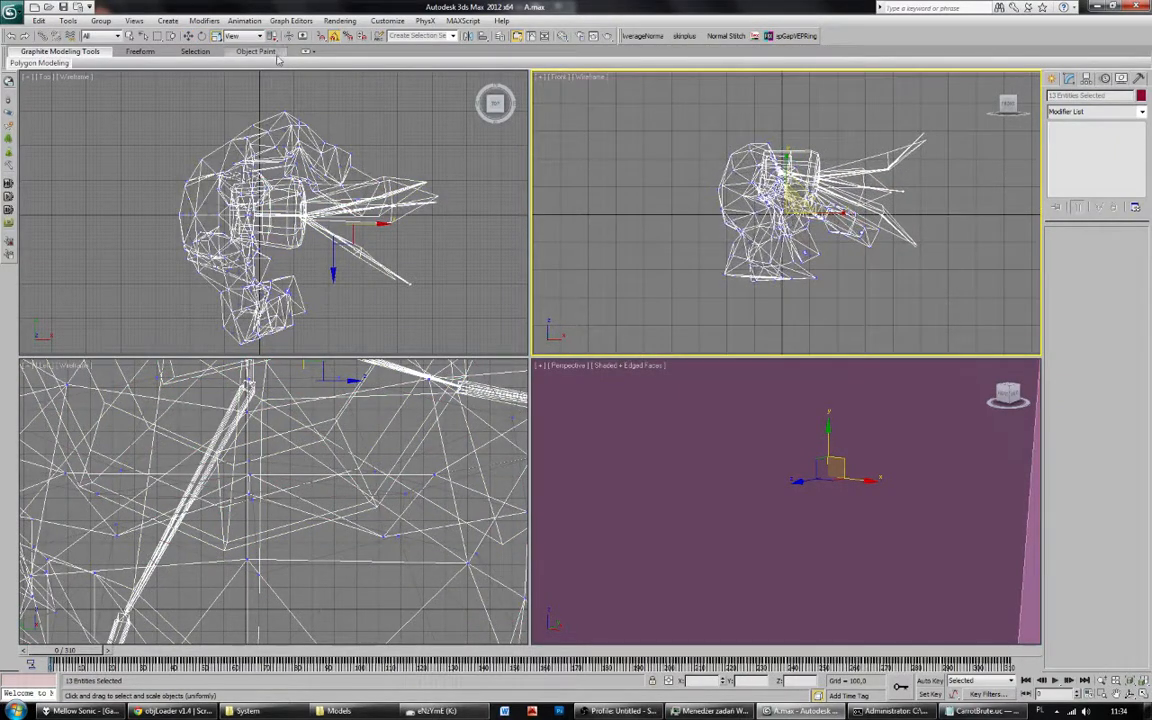
{"action": "right_click", "coordinate": [214, 38]}
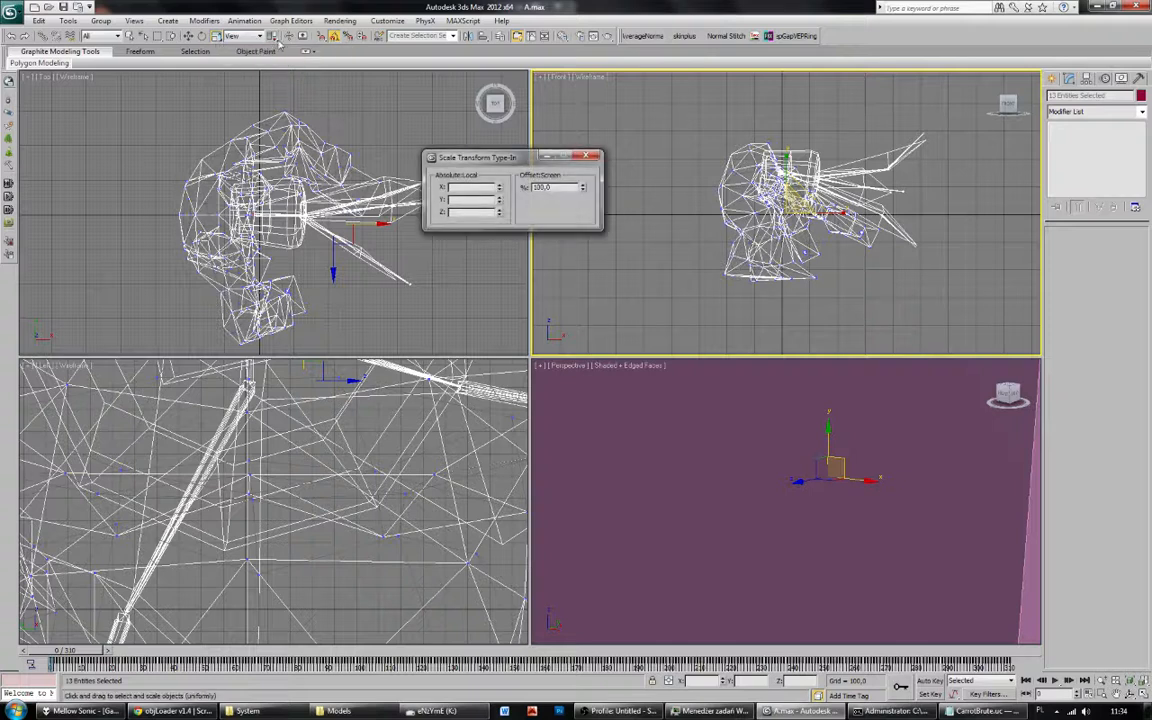
{"action": "left_click", "coordinate": [245, 36]}
{"action": "left_click", "coordinate": [218, 41]}
{"action": "left_click_drag", "start_coordinate": [218, 41], "coordinate": [217, 63]}
{"action": "double_click", "coordinate": [577, 213]}
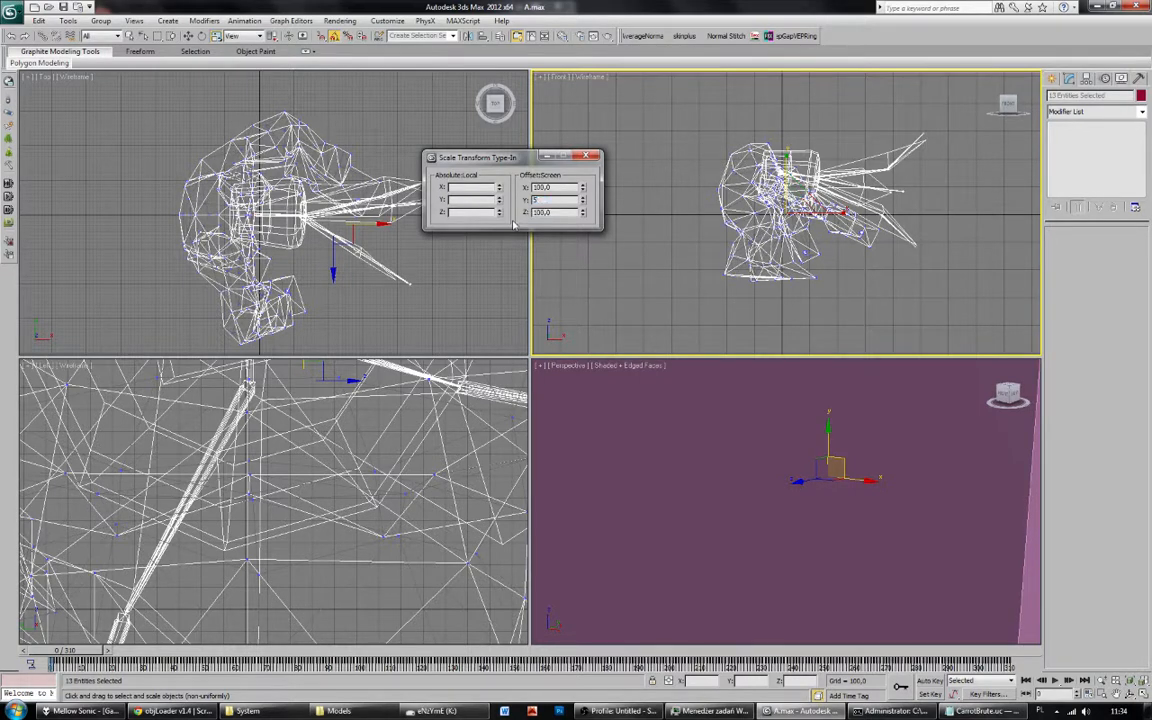
{"action": "type", "text": "5"}
{"action": "key", "text": "Return"}
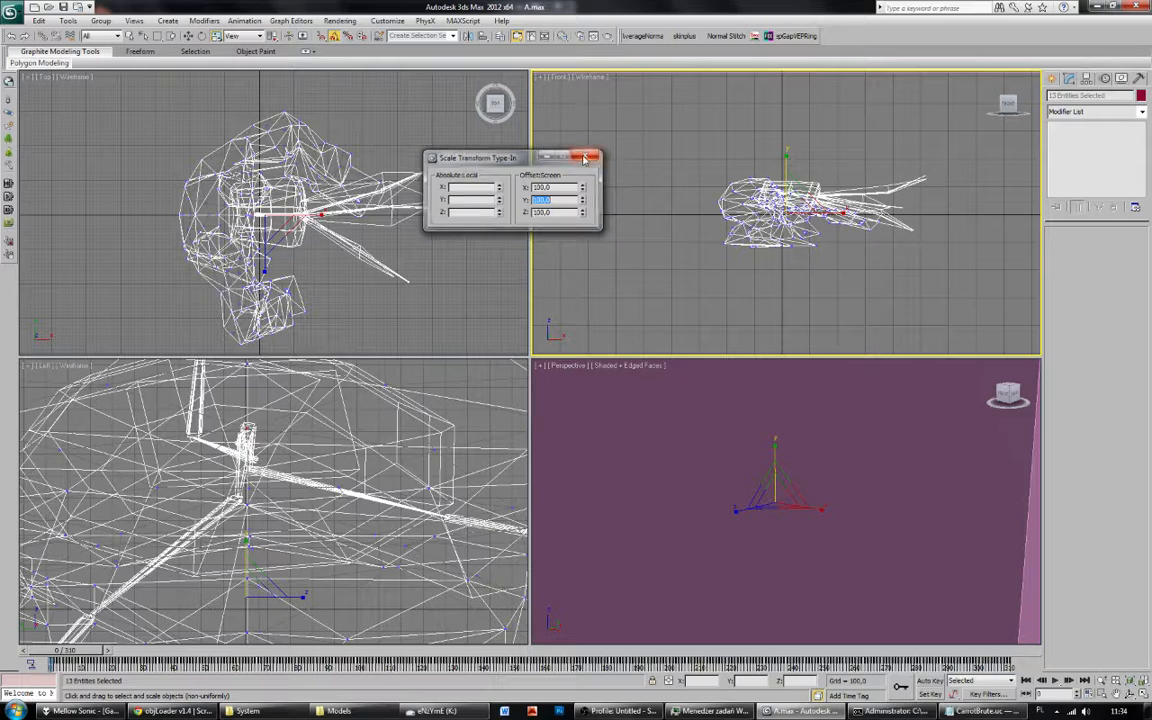
{"action": "left_click", "coordinate": [585, 156]}
Export the selected objects to K:\ as CarrotBrute with the Actor X vertex exporter.
{"action": "left_click", "coordinate": [1138, 78]}
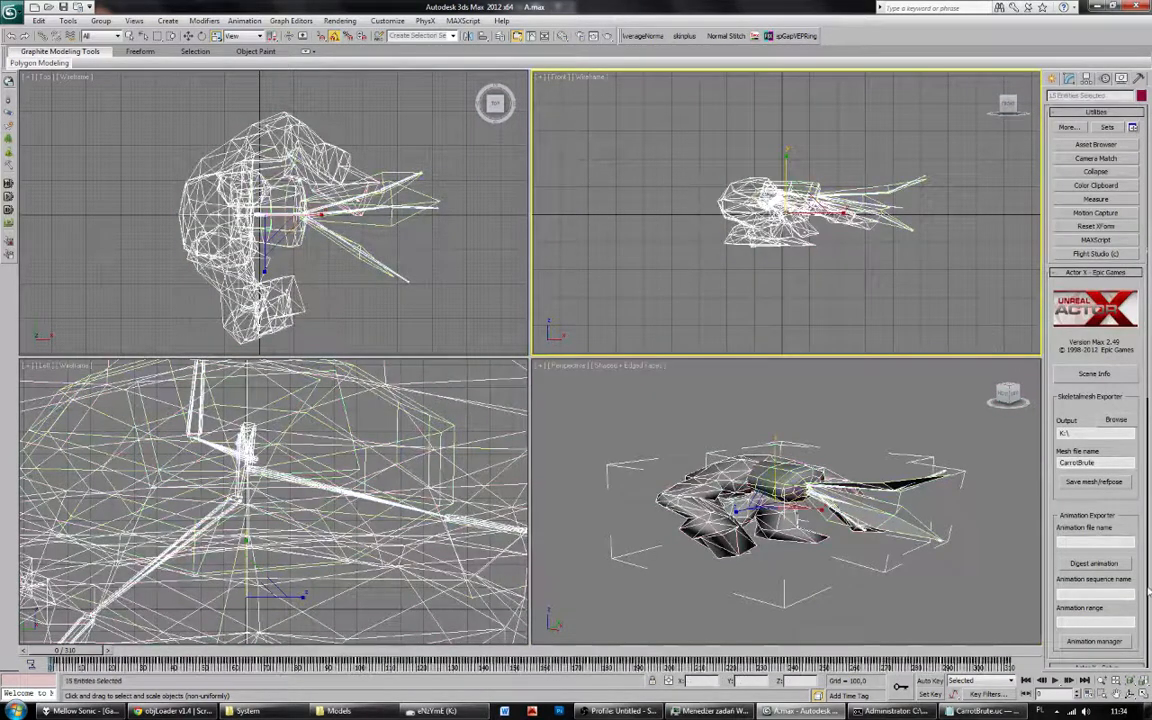
{"action": "scroll", "coordinate": [1148, 592], "scroll_direction": "down", "scroll_amount": 5}
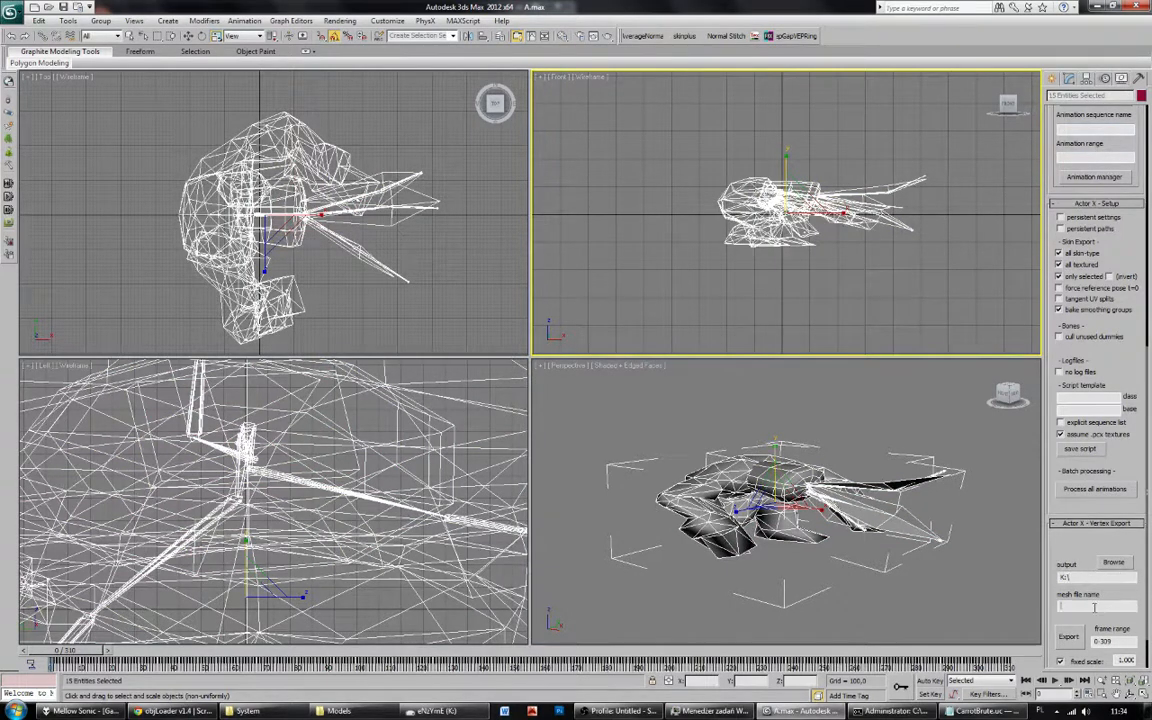
{"action": "type", "text": "CarrotBrute"}
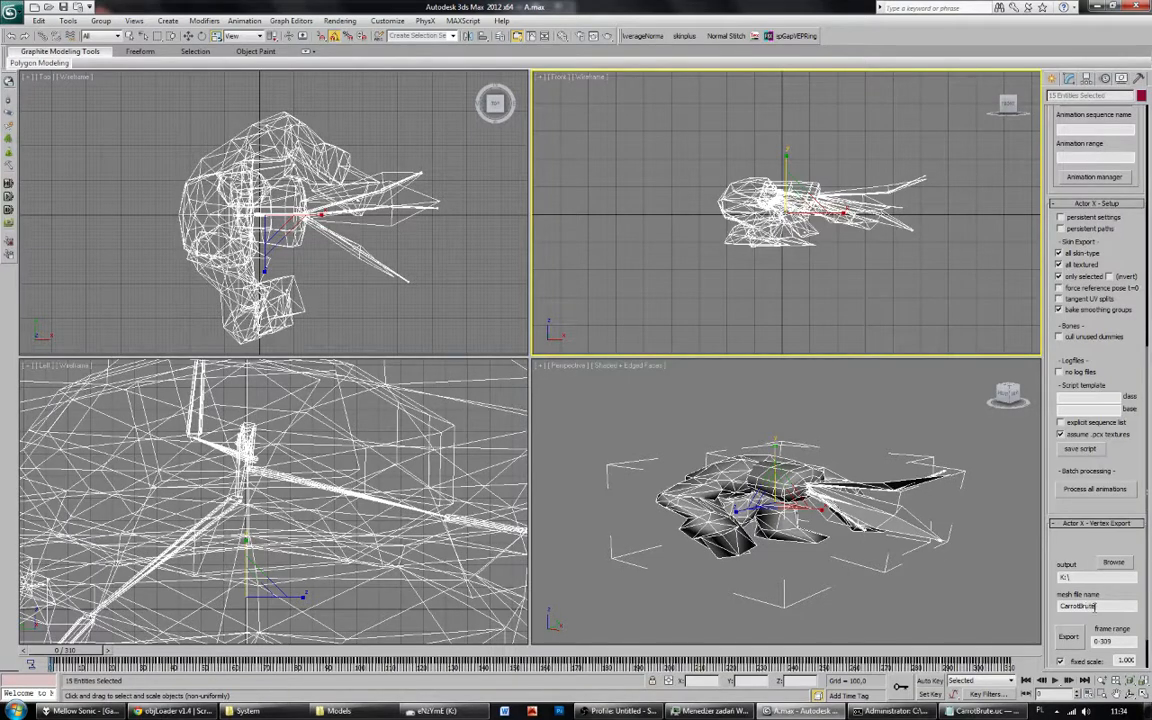
{"action": "left_click", "coordinate": [1063, 642]}
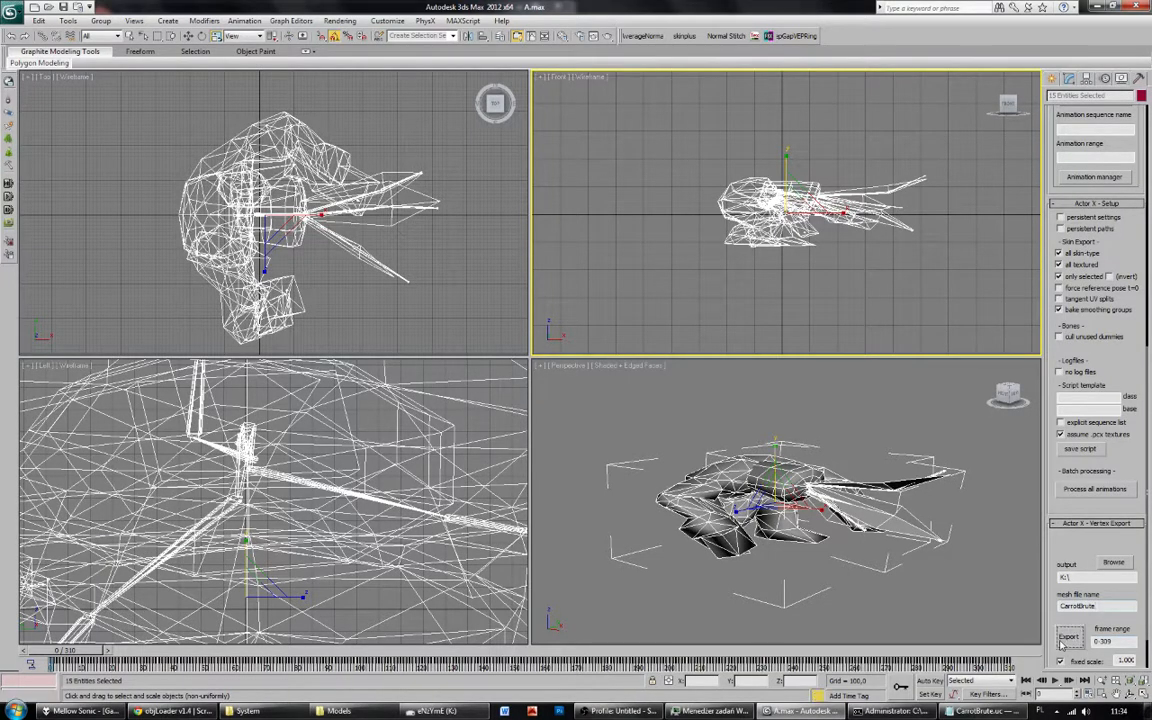
{"action": "left_click", "coordinate": [621, 398]}
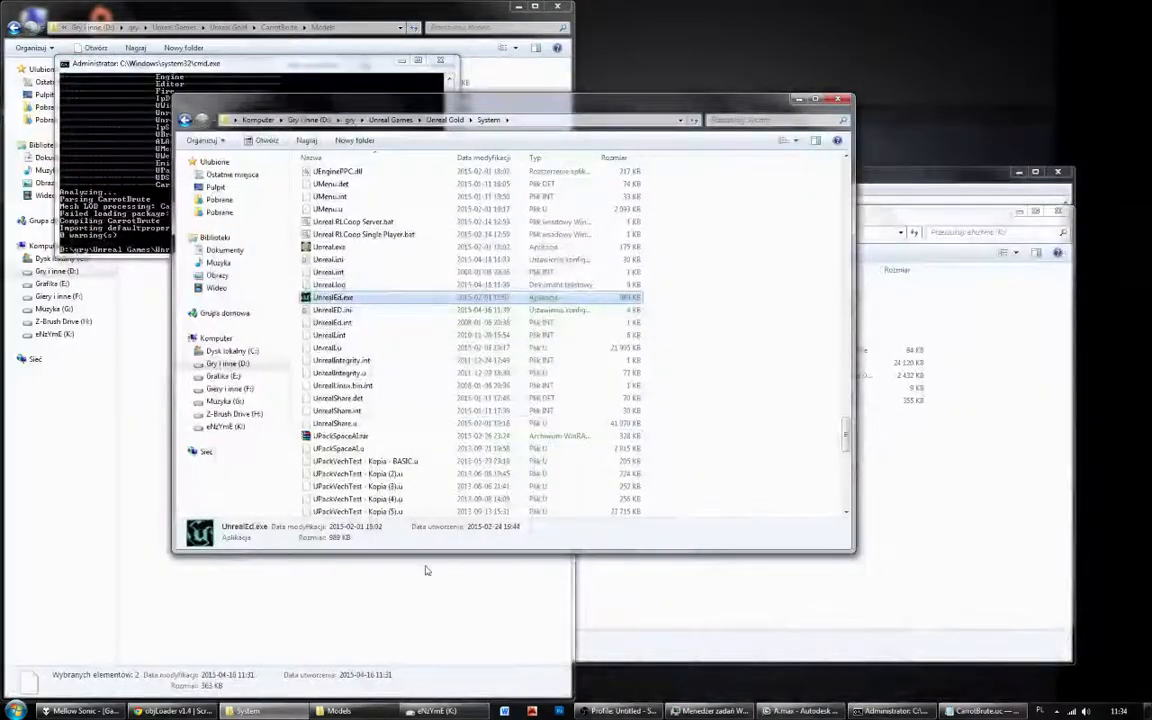
Move the newly exported CarrotBrute _a.3d and _d.3d files from K: into the CarrotBrute Models folder, replacing the older versions.
{"action": "left_click", "coordinate": [426, 566]}
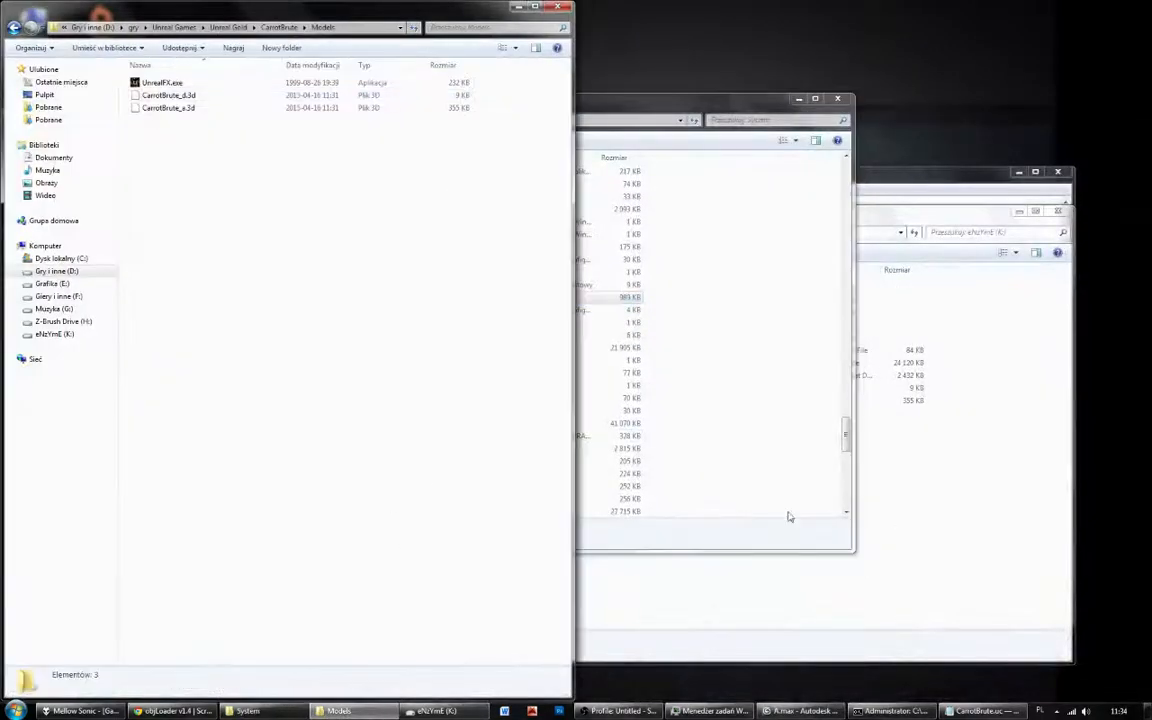
{"action": "left_click", "coordinate": [944, 533]}
{"action": "left_click_drag", "start_coordinate": [562, 414], "coordinate": [302, 291]}
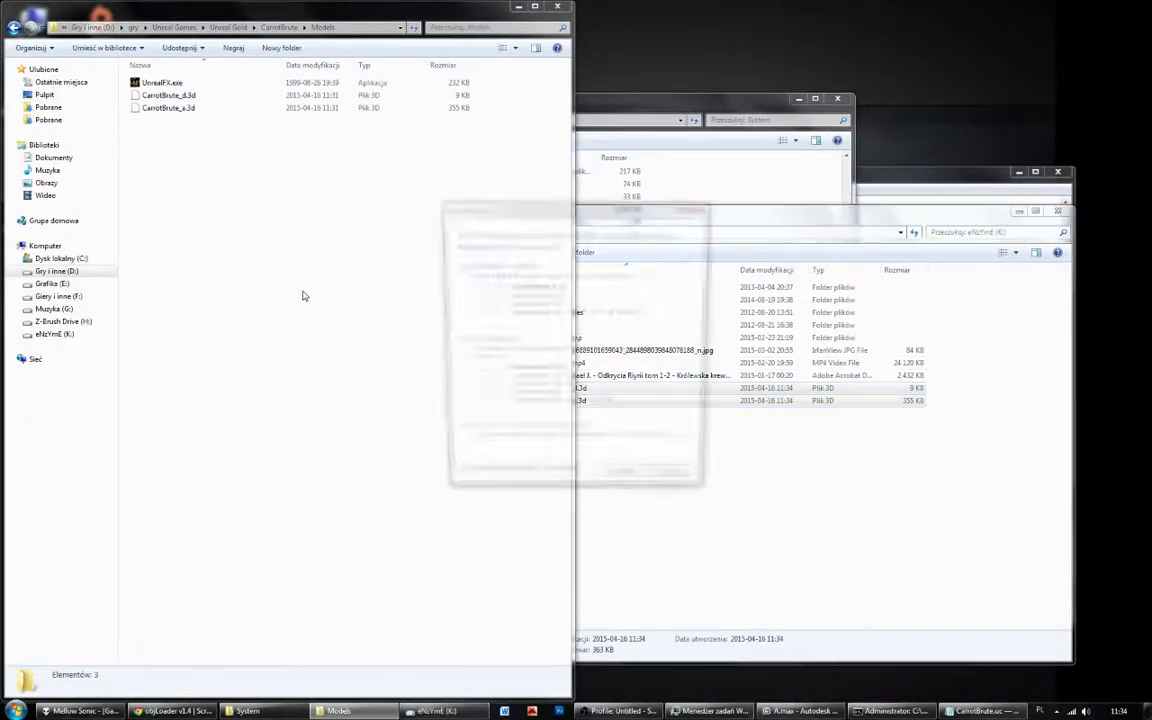
{"action": "left_click", "coordinate": [548, 302]}
{"action": "left_click", "coordinate": [676, 115]}
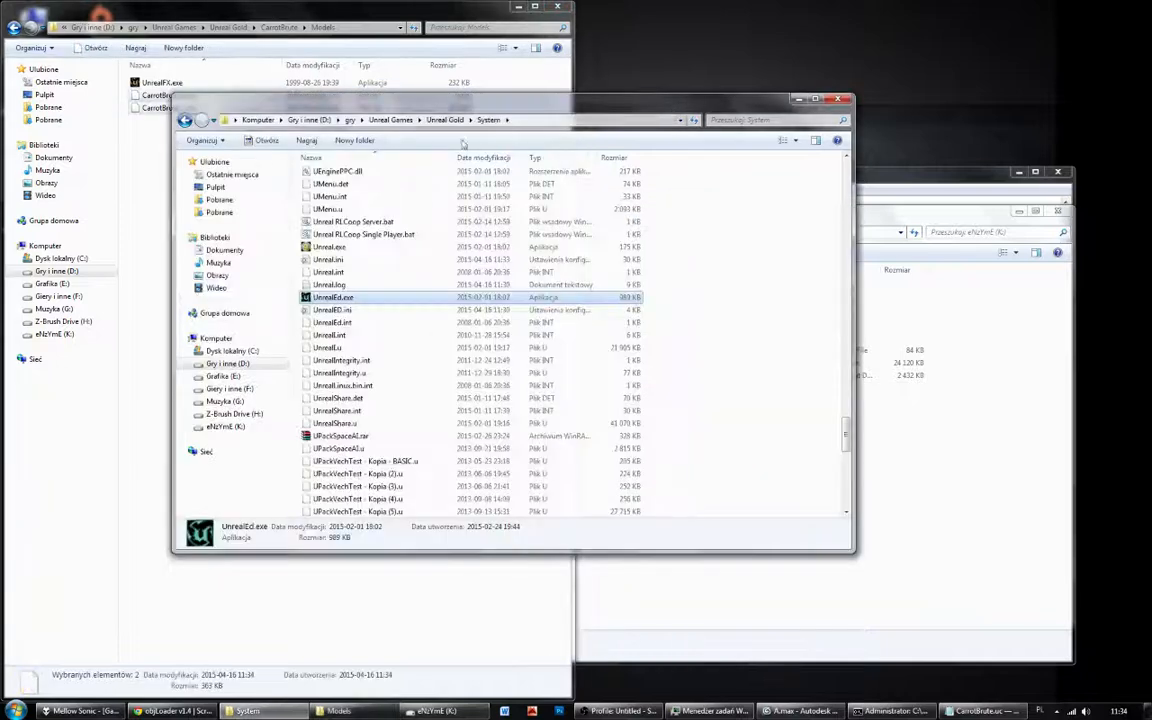
Open the CarrotBrute model in UnrealFX, look through its face list, and close UnrealFX.
{"action": "double_click", "coordinate": [160, 82]}
{"action": "left_click", "coordinate": [428, 255]}
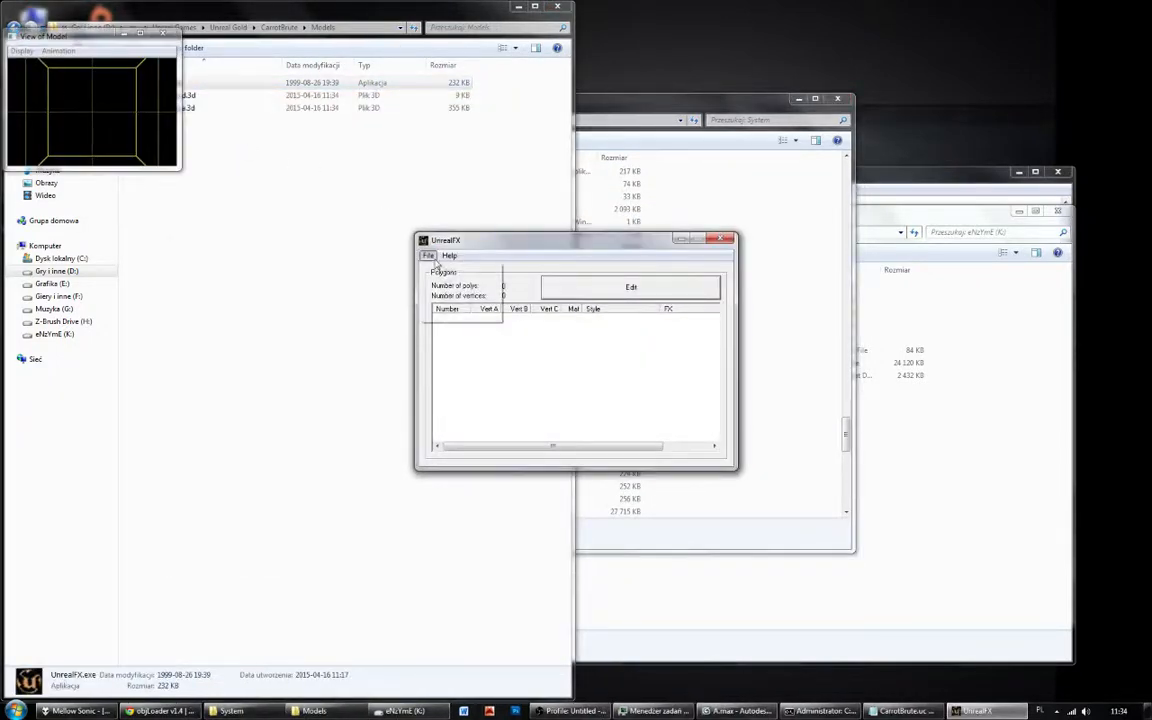
{"action": "left_click", "coordinate": [440, 268]}
{"action": "double_click", "coordinate": [516, 327]}
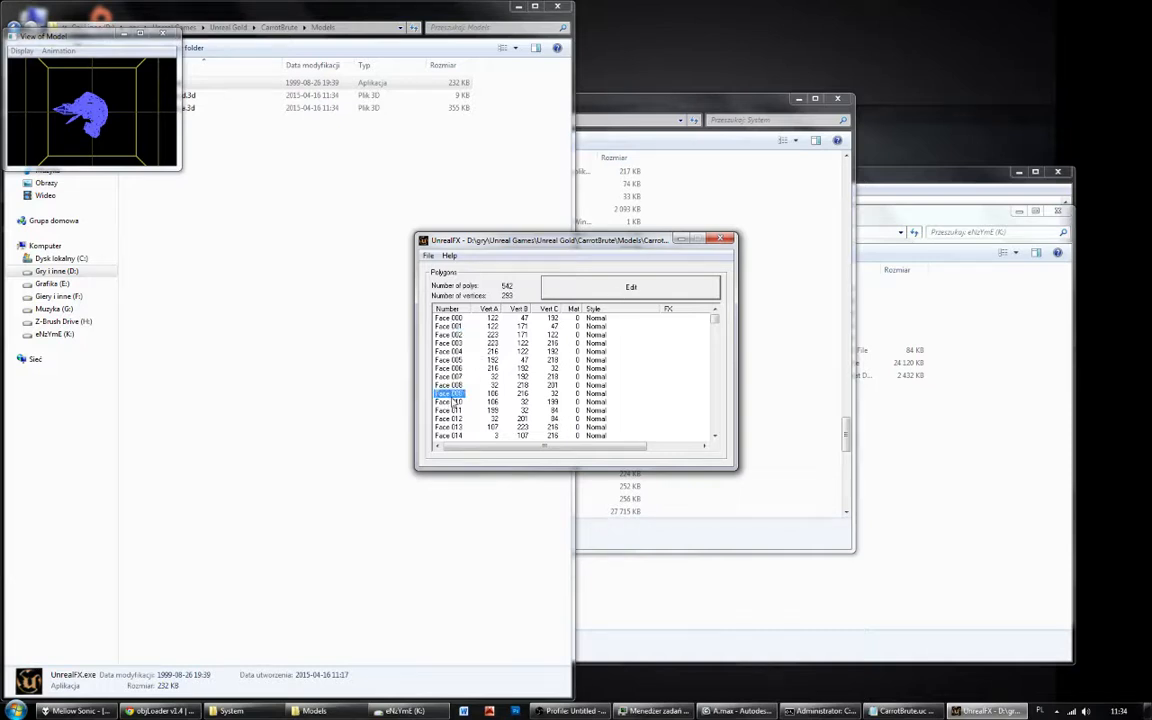
{"action": "scroll", "coordinate": [586, 383], "scroll_direction": "down", "scroll_amount": 8}
{"action": "scroll", "coordinate": [586, 383], "scroll_direction": "down", "scroll_amount": 1}
{"action": "mouse_move", "coordinate": [716, 325]}
{"action": "left_mouse_down"}
{"action": "mouse_move", "coordinate": [713, 432]}
{"action": "mouse_move", "coordinate": [716, 318]}
{"action": "left_mouse_up"}
{"action": "left_click", "coordinate": [719, 240]}
Delete the old CarrotBrute.u package from the Unreal Gold System folder.
{"action": "left_click", "coordinate": [751, 357]}
{"action": "left_click", "coordinate": [489, 310]}
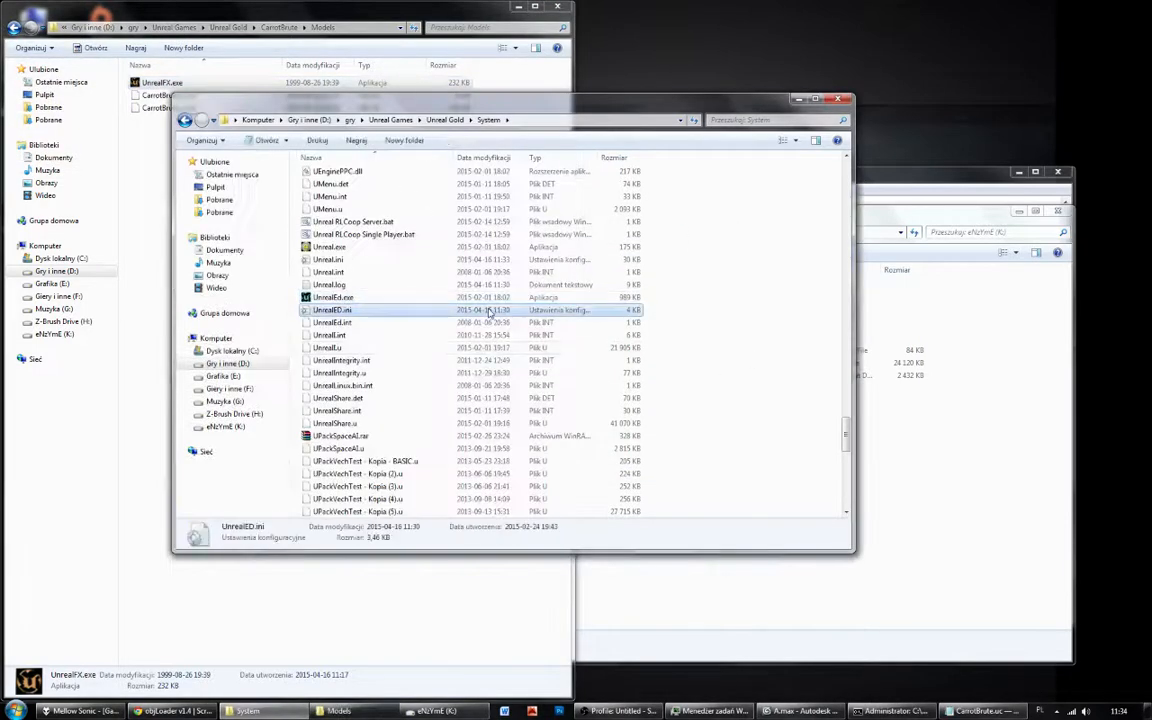
{"action": "key", "text": "c"}
{"action": "key", "text": "Delete"}
{"action": "key", "text": "Return"}
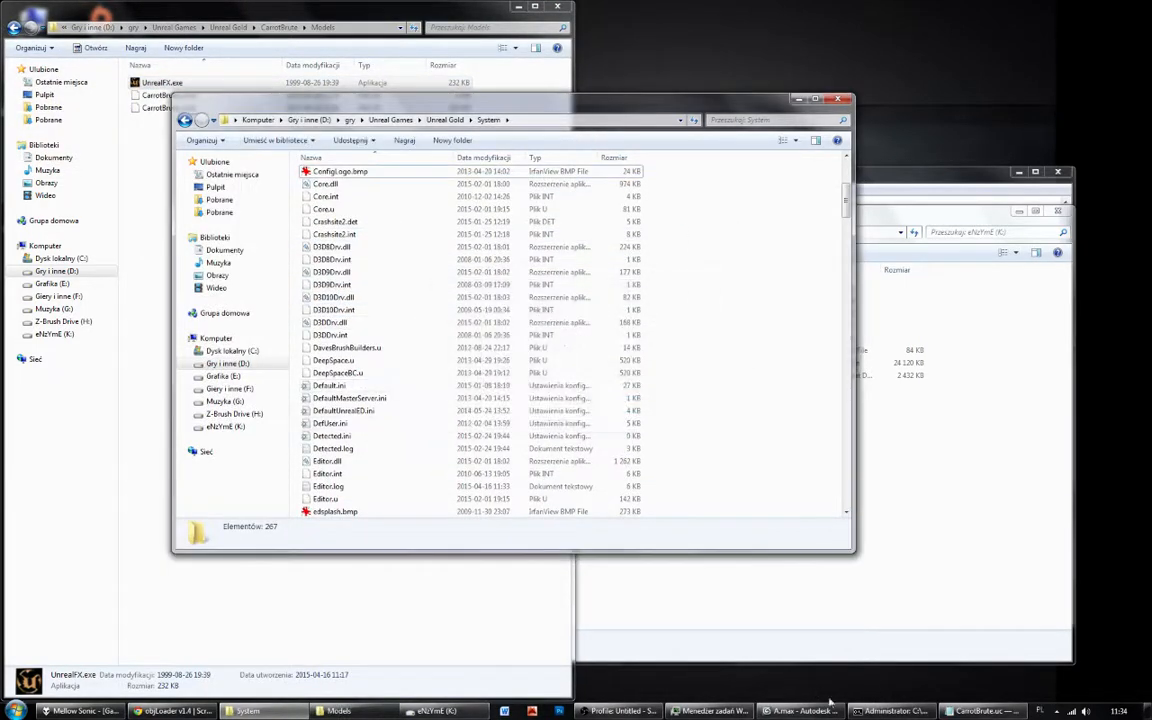
Rebuild the CarrotBrute package in the command prompt, and delete the freshly compiled CarrotBrute.u from the System folder.
{"action": "left_click", "coordinate": [915, 710]}
{"action": "key", "text": "Return"}
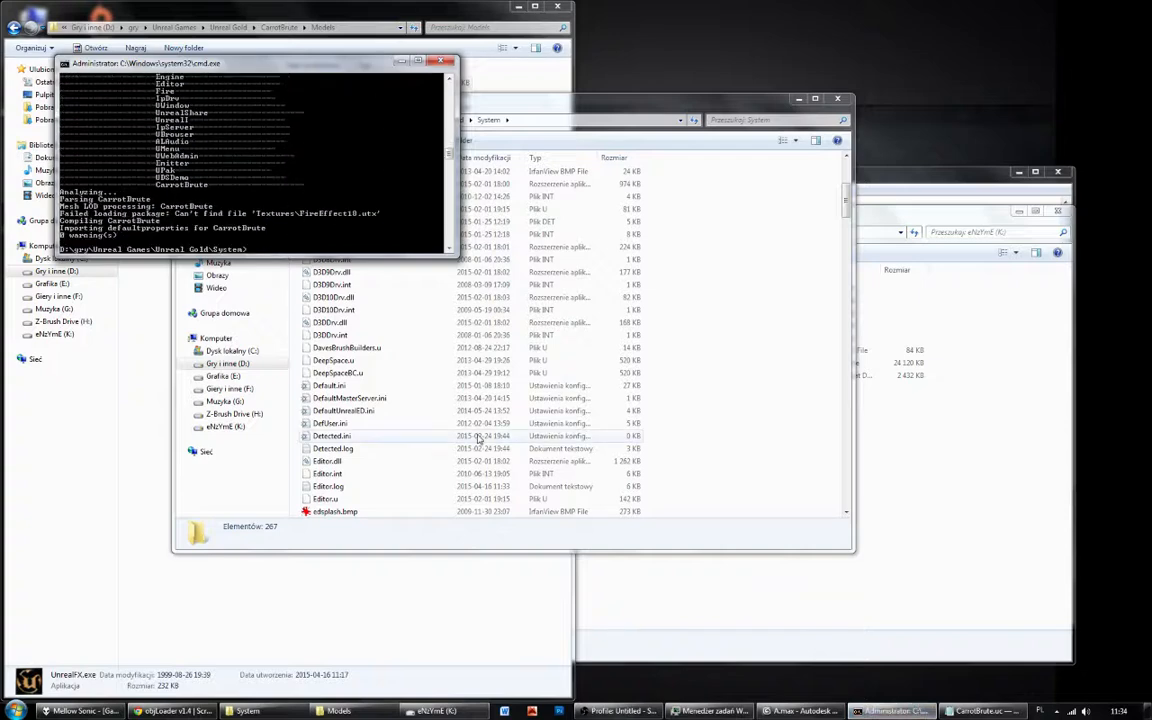
{"action": "left_click", "coordinate": [435, 388]}
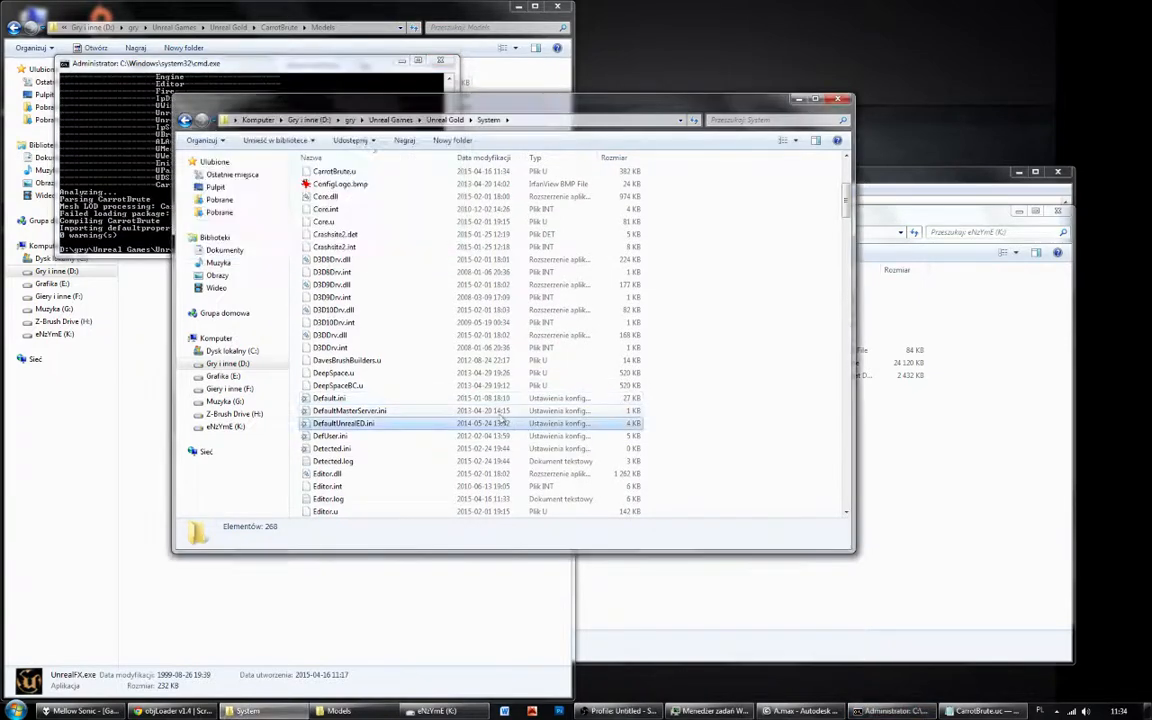
{"action": "left_click", "coordinate": [345, 172]}
{"action": "key", "text": "Delete"}
{"action": "key", "text": "Return"}
Open CarrotBrute.uc from the Classes folder in Notepad and locate the scale values in its MESHMAP SCALE line.
{"action": "left_click", "coordinate": [141, 324]}
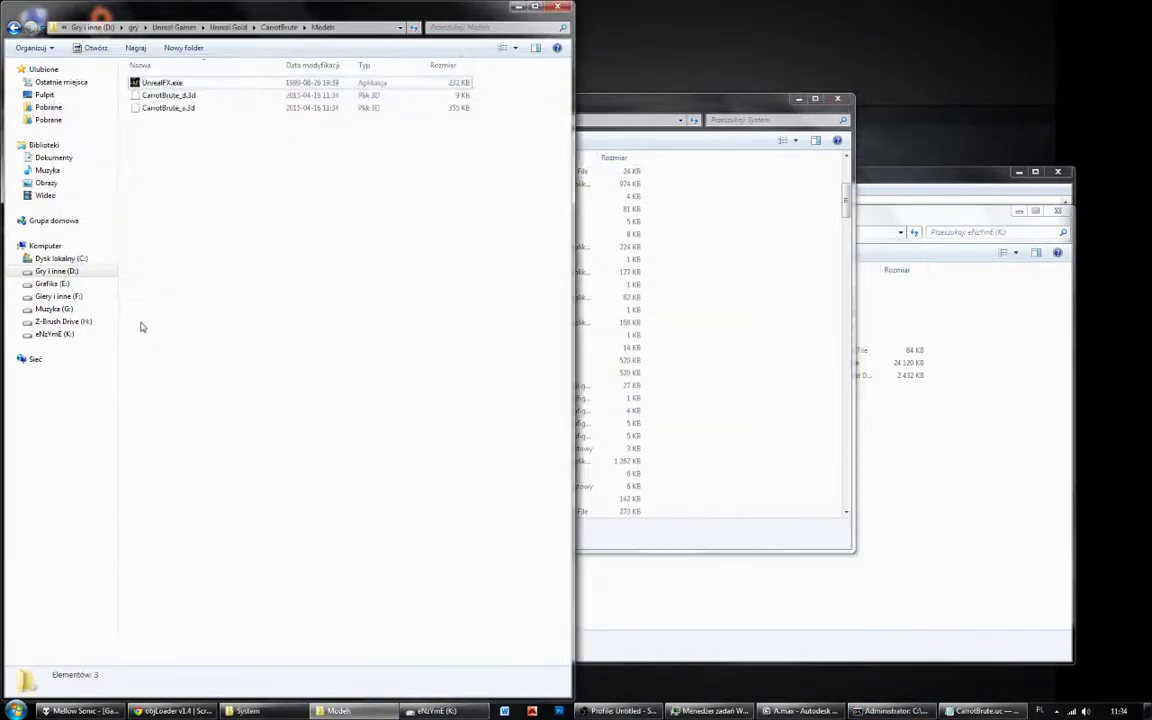
{"action": "key", "text": "BackSpace"}
{"action": "double_click", "coordinate": [172, 83]}
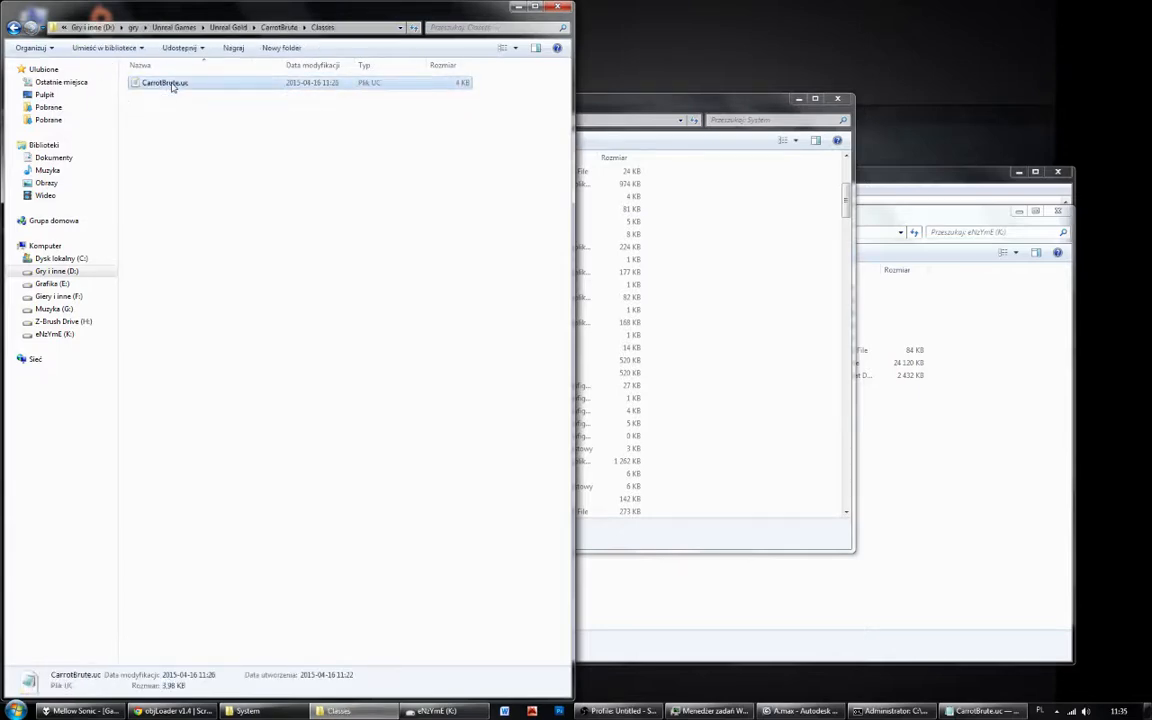
{"action": "double_click", "coordinate": [165, 83]}
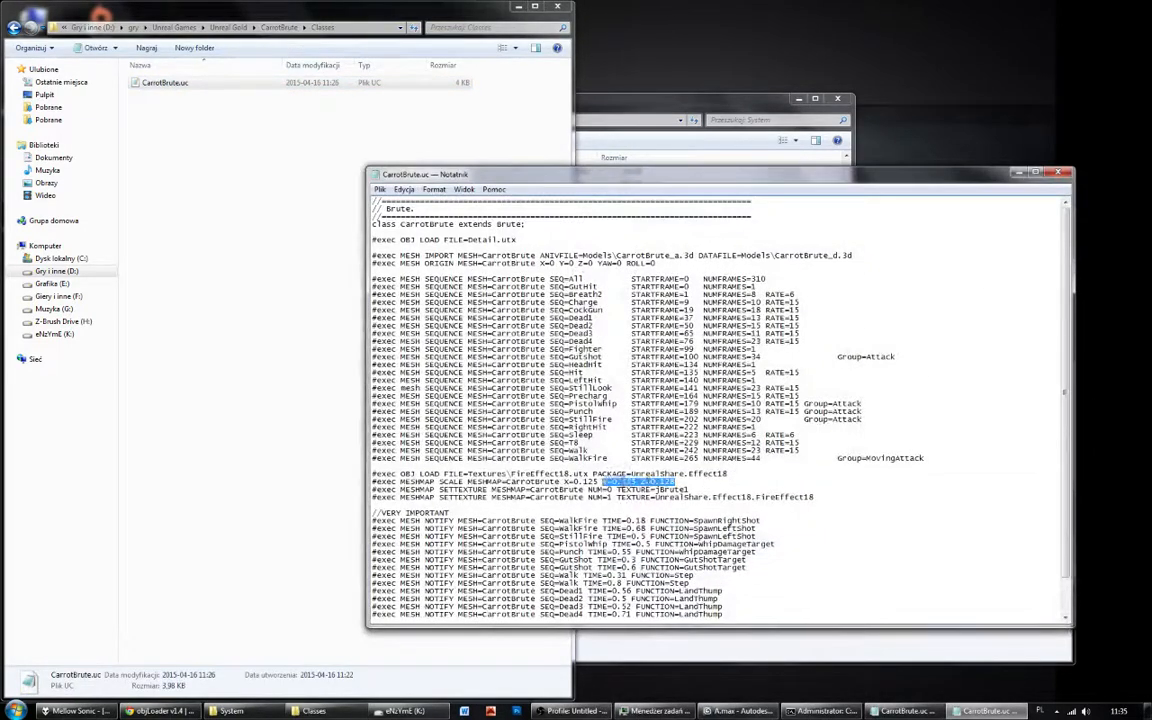
{"action": "left_click_drag", "start_coordinate": [678, 482], "coordinate": [385, 482]}
{"action": "left_click", "coordinate": [685, 483]}
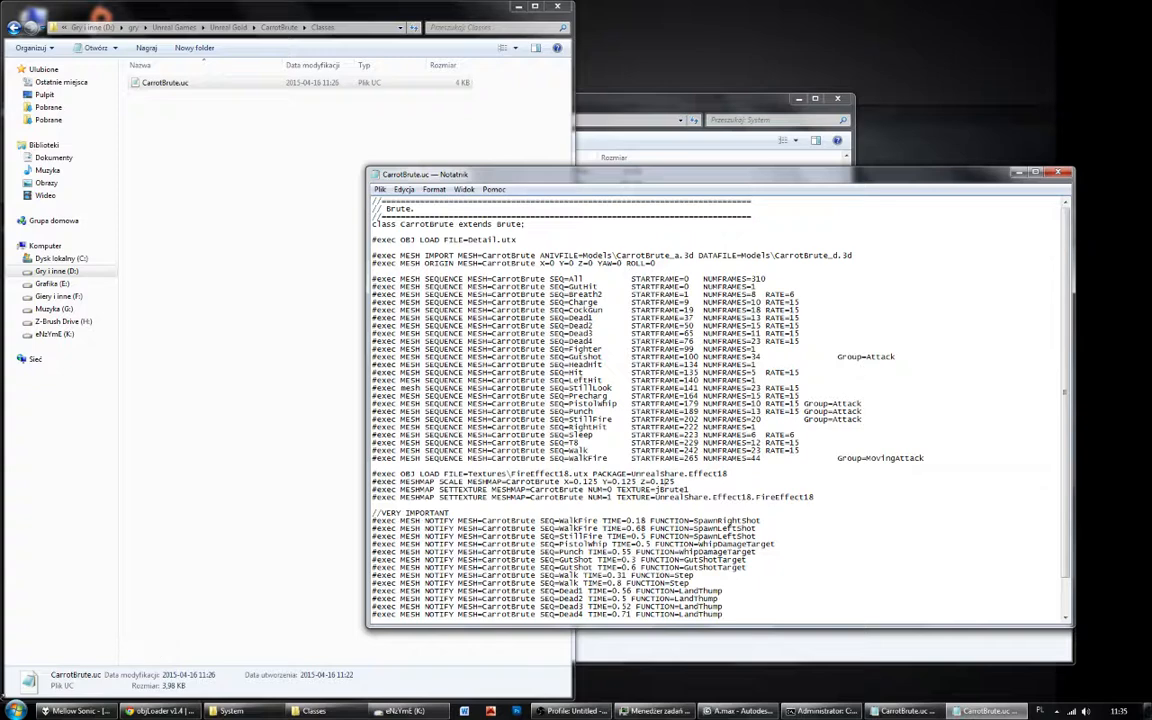
Work out the scale in Calculator and set Z to 0.25 in the CarrotBrute MESHMAP SCALE line.
{"action": "left_click", "coordinate": [15, 711]}
{"action": "left_click", "coordinate": [80, 664]}
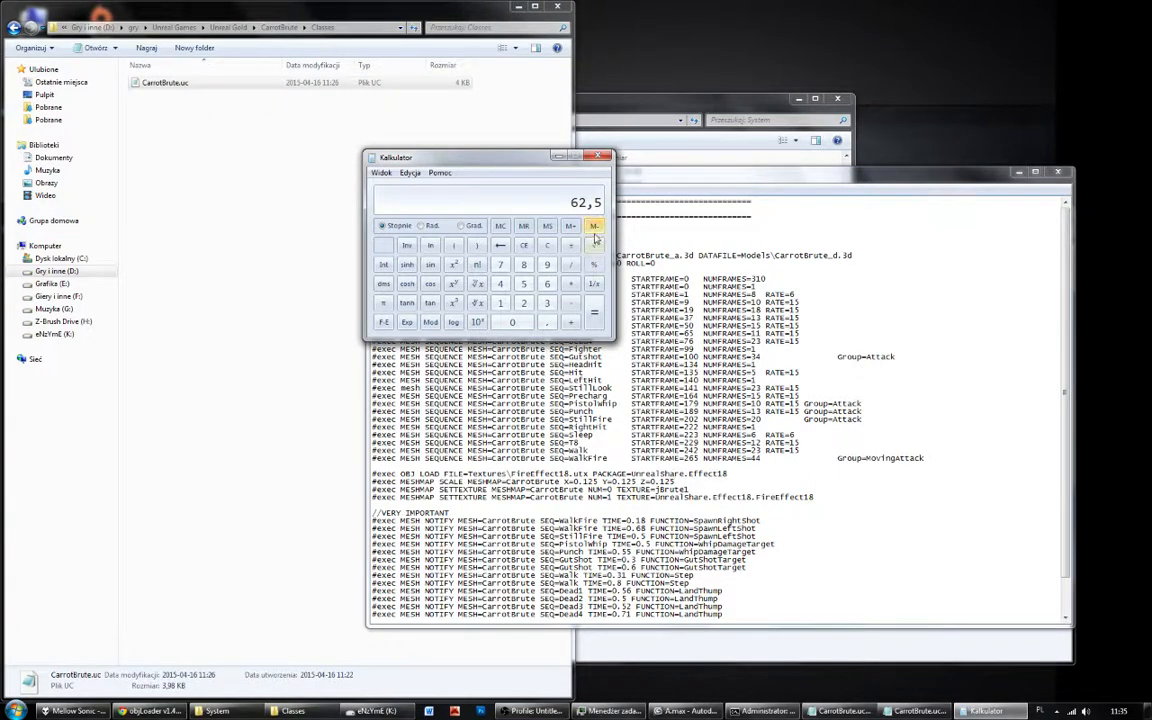
{"action": "left_click", "coordinate": [548, 248]}
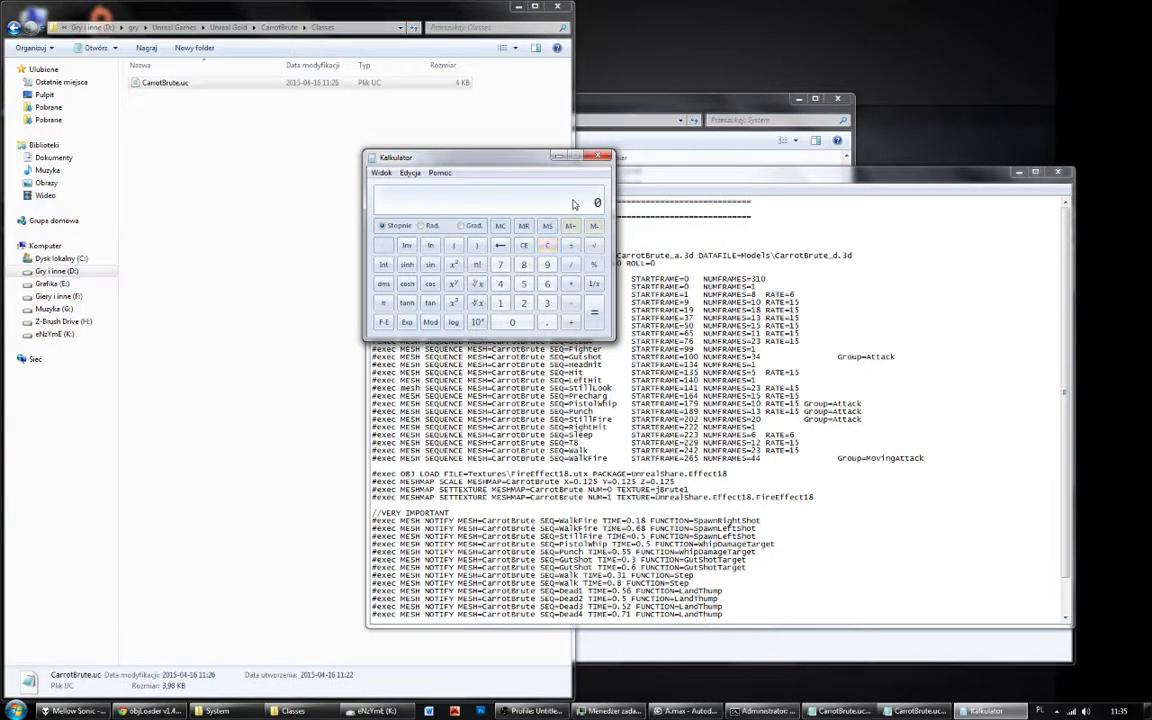
{"action": "left_click", "coordinate": [678, 481]}
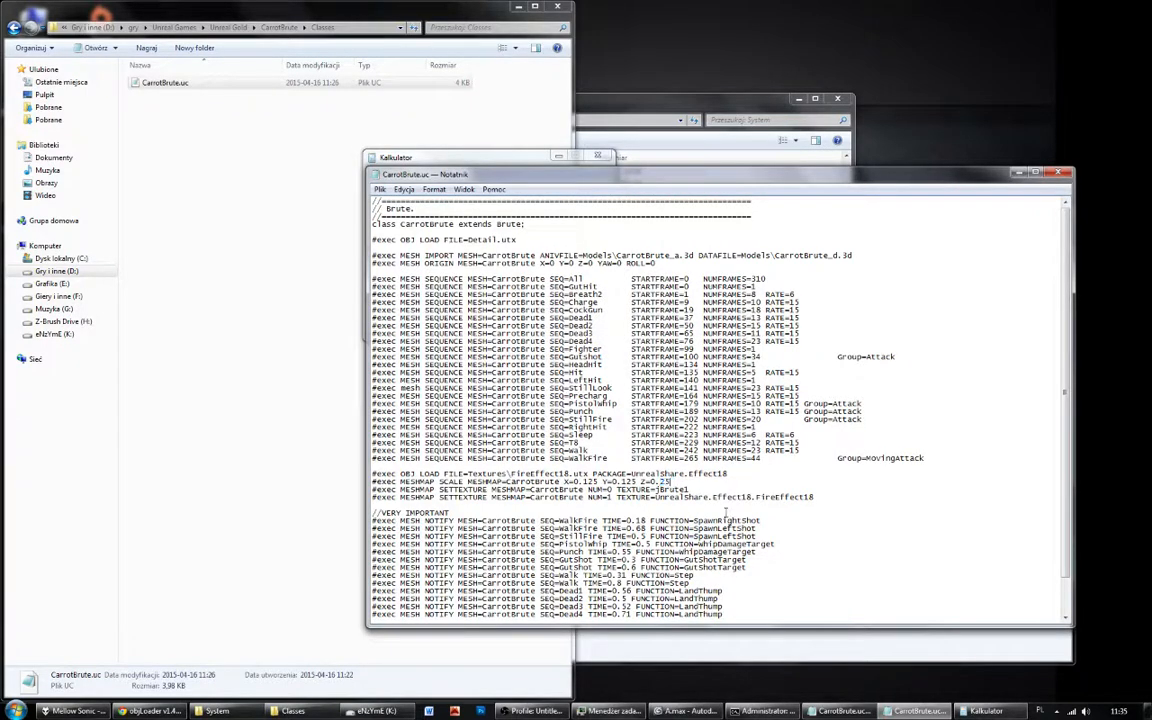
Save and close the edited CarrotBrute.uc script, and rebuild the CarrotBrute package in the command prompt.
{"action": "left_click", "coordinate": [380, 189]}
{"action": "left_click", "coordinate": [405, 231]}
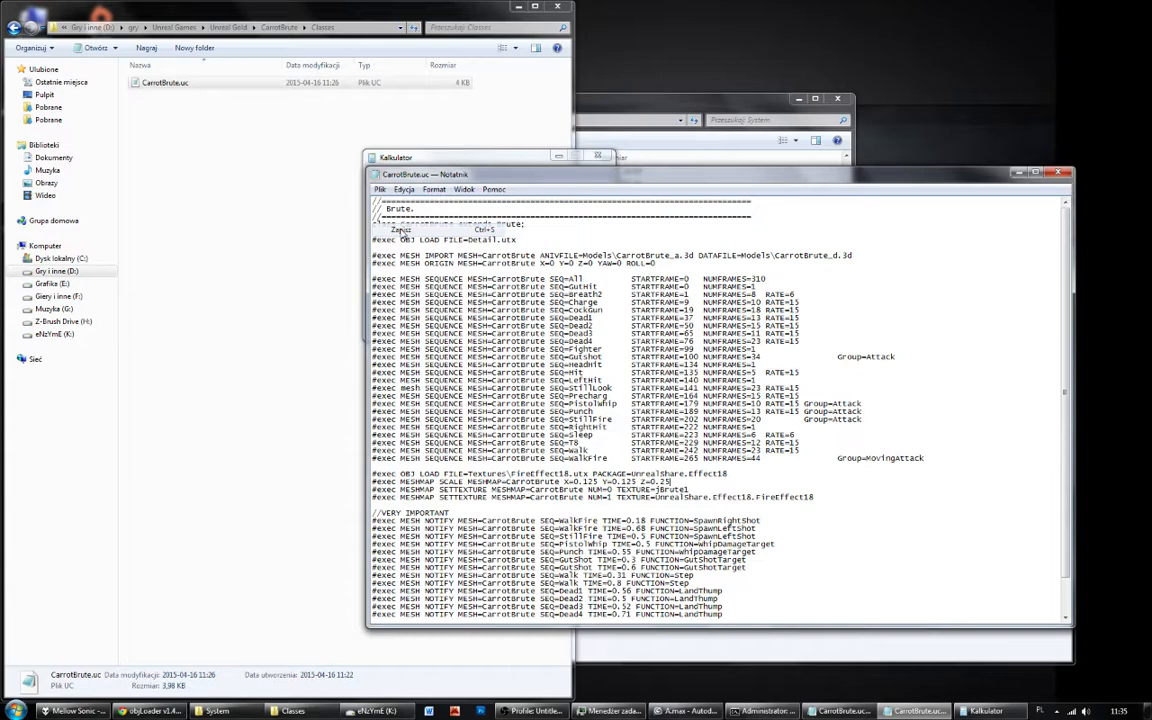
{"action": "left_click", "coordinate": [1060, 175]}
{"action": "left_click", "coordinate": [868, 712]}
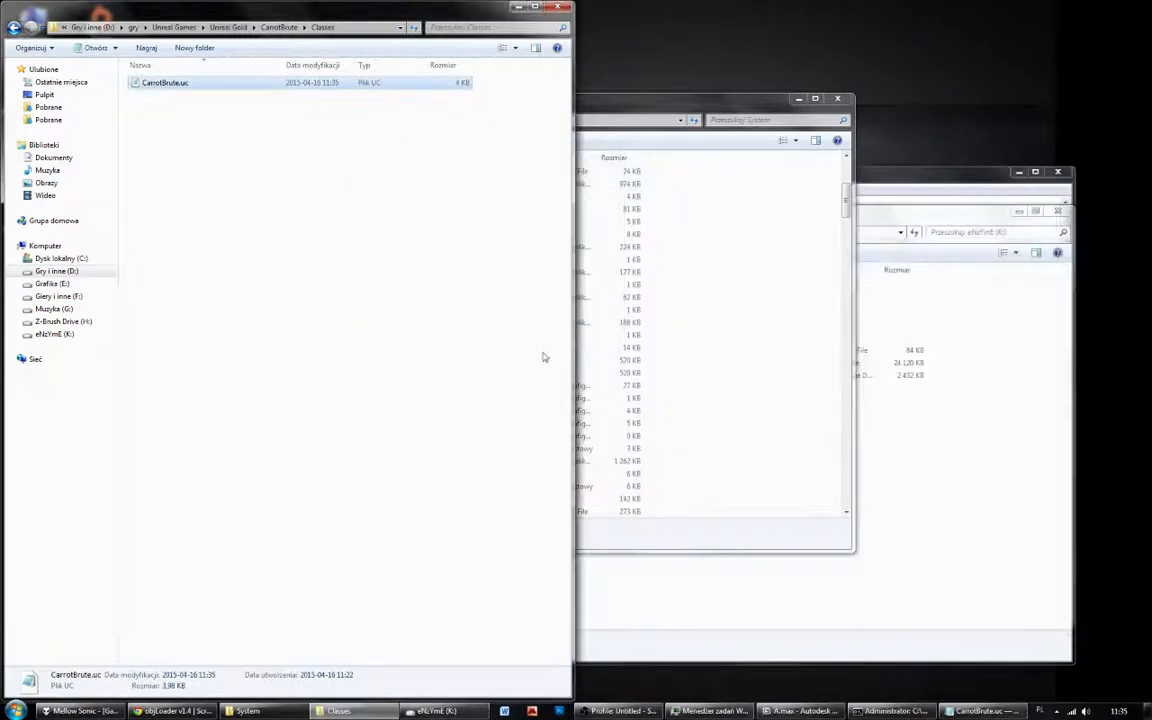
{"action": "left_click", "coordinate": [868, 712]}
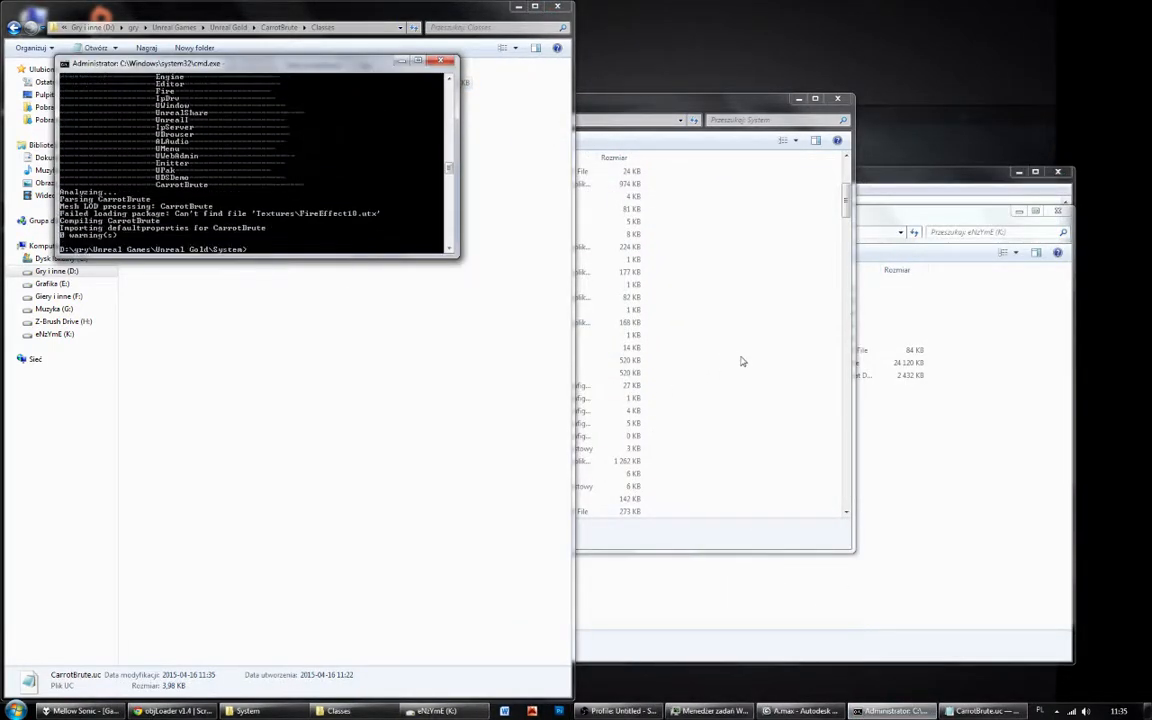
Launch UnrealEd.exe from the Unreal Gold System folder and show the CarrotBrute mesh in the mesh browser.
{"action": "left_click", "coordinate": [643, 397]}
{"action": "scroll", "coordinate": [481, 412], "scroll_direction": "down", "scroll_amount": 20}
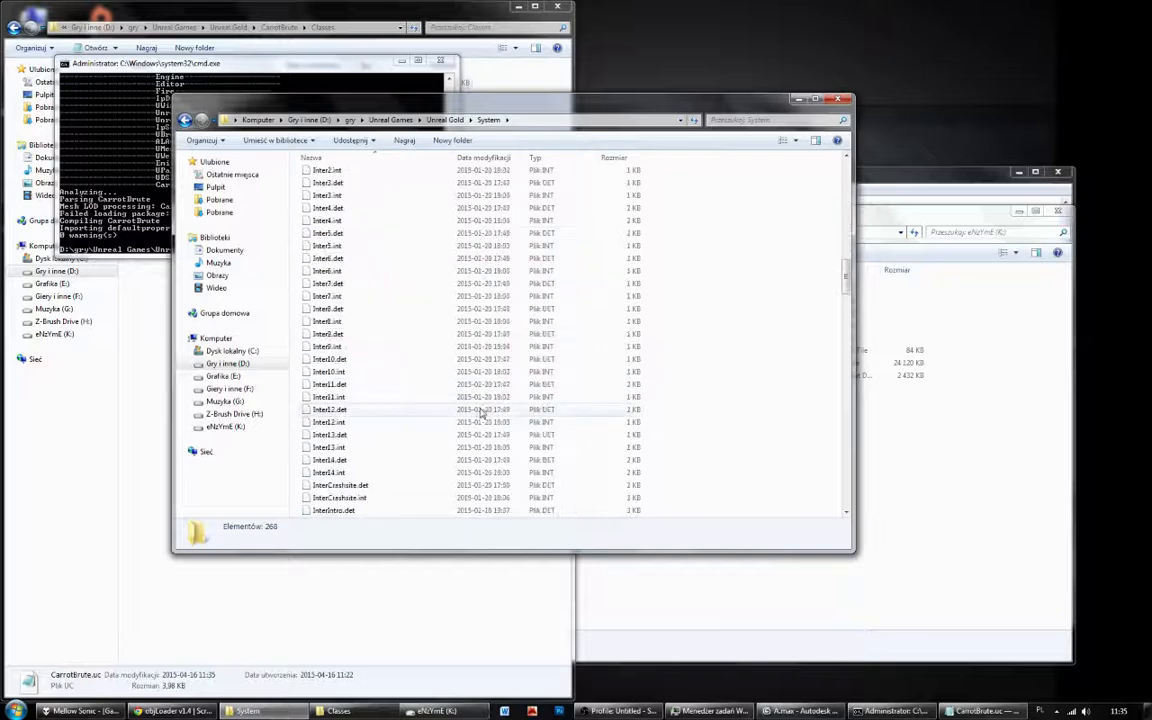
{"action": "scroll", "coordinate": [481, 412], "scroll_direction": "down", "scroll_amount": 20}
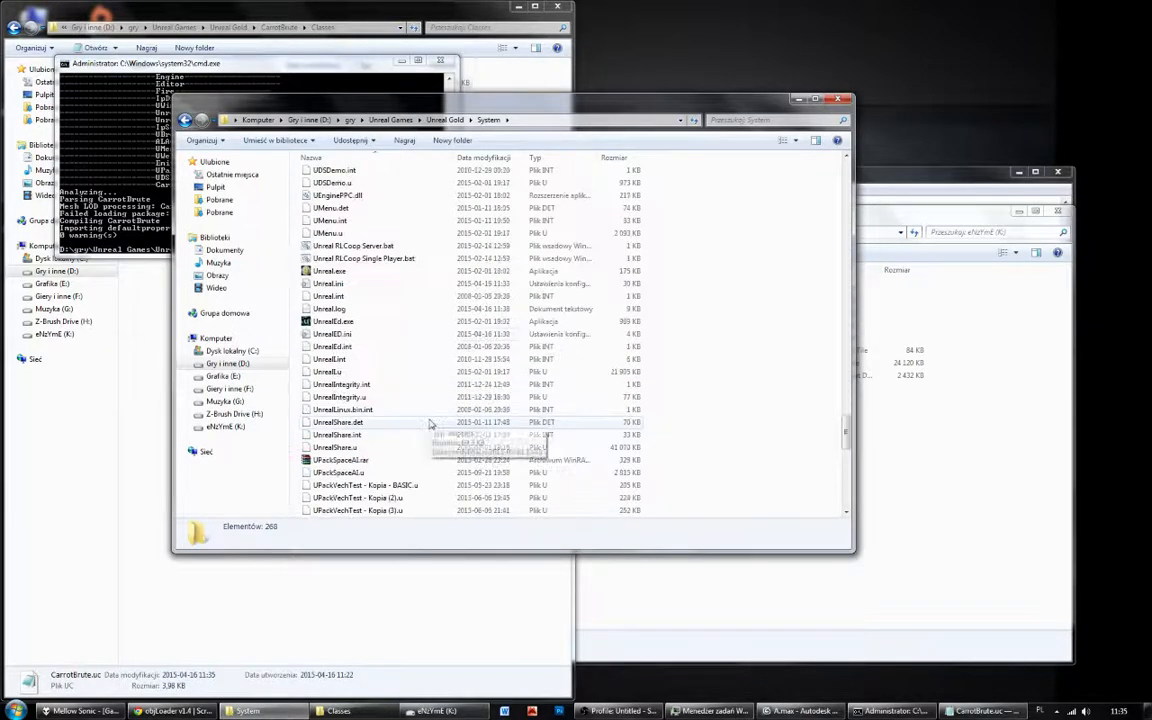
{"action": "double_click", "coordinate": [364, 321]}
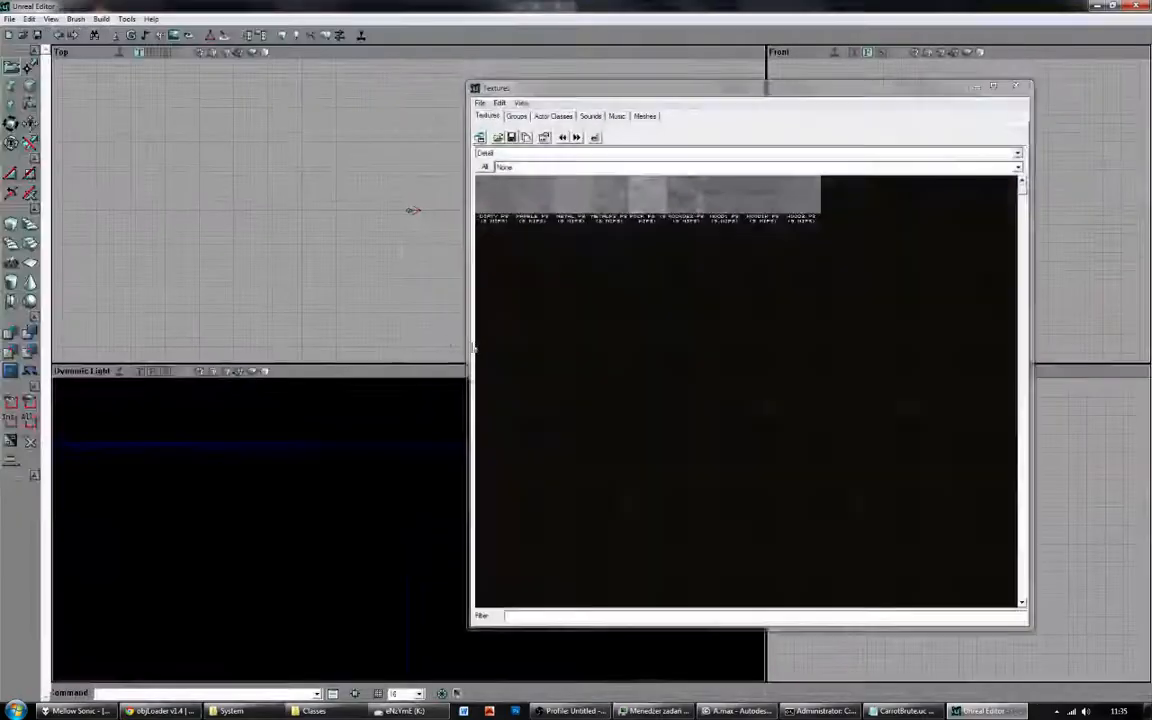
{"action": "left_click", "coordinate": [644, 116]}
Inspect CarrotBrute's proportions and its Breath2 and Charge animation sequences from several angles, and close the editor.
{"action": "left_click_drag", "start_coordinate": [751, 425], "coordinate": [800, 395]}
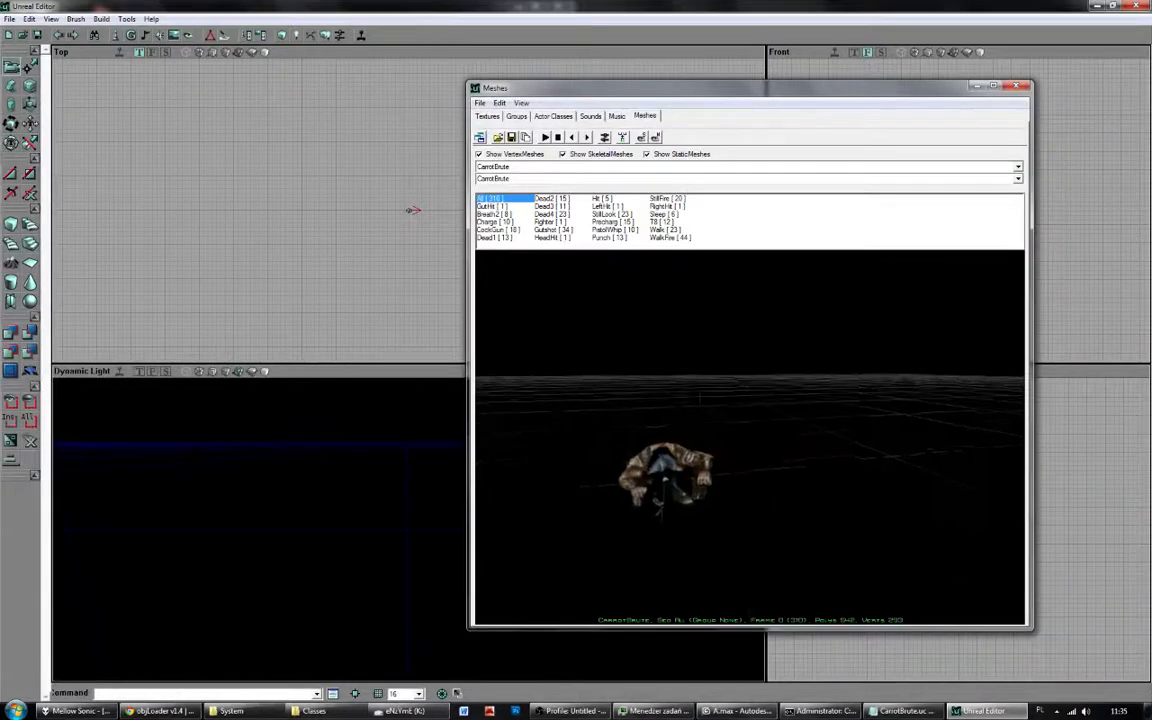
{"action": "right_click_drag", "start_coordinate": [800, 395], "coordinate": [740, 400]}
{"action": "left_click_drag", "start_coordinate": [740, 400], "coordinate": [745, 370]}
{"action": "left_click", "coordinate": [494, 216]}
{"action": "left_click", "coordinate": [500, 222]}
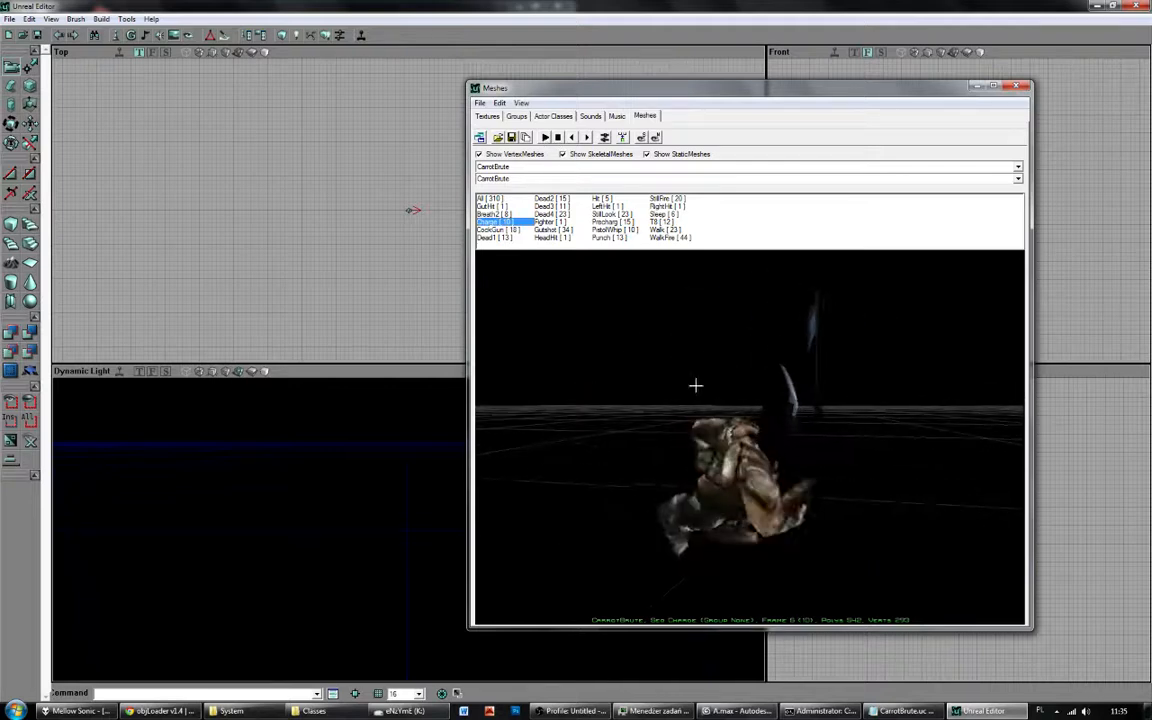
{"action": "left_click_drag", "start_coordinate": [694, 386], "coordinate": [690, 417]}
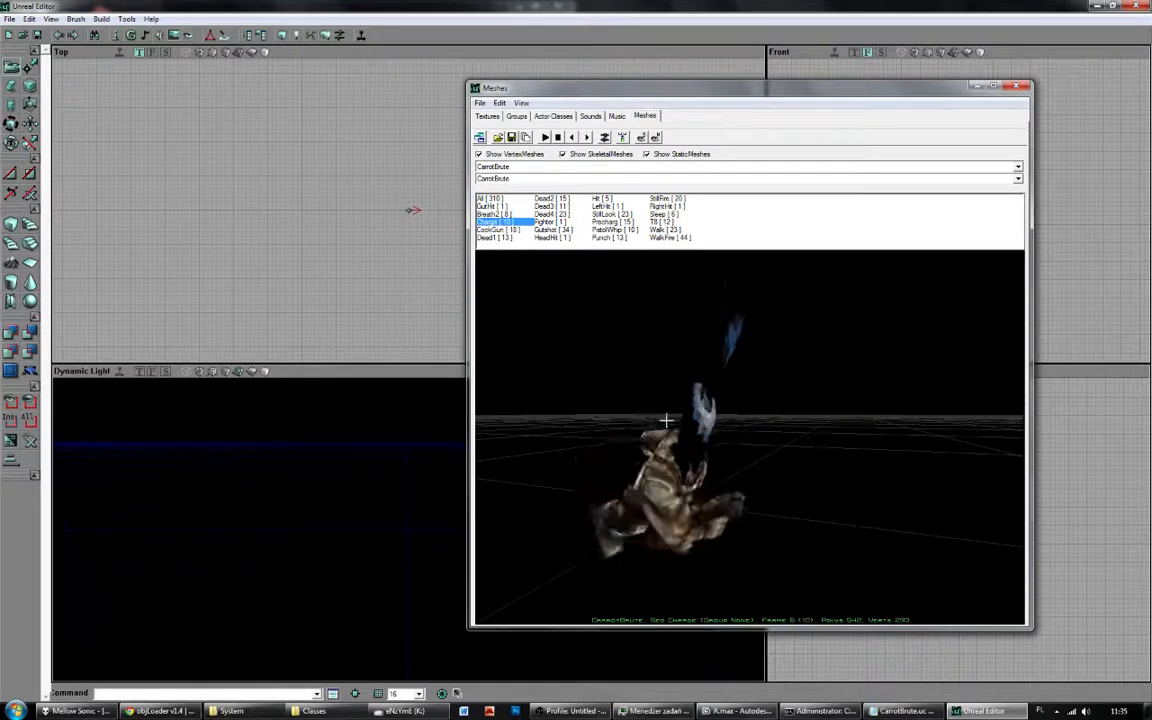
{"action": "left_click", "coordinate": [1016, 86]}
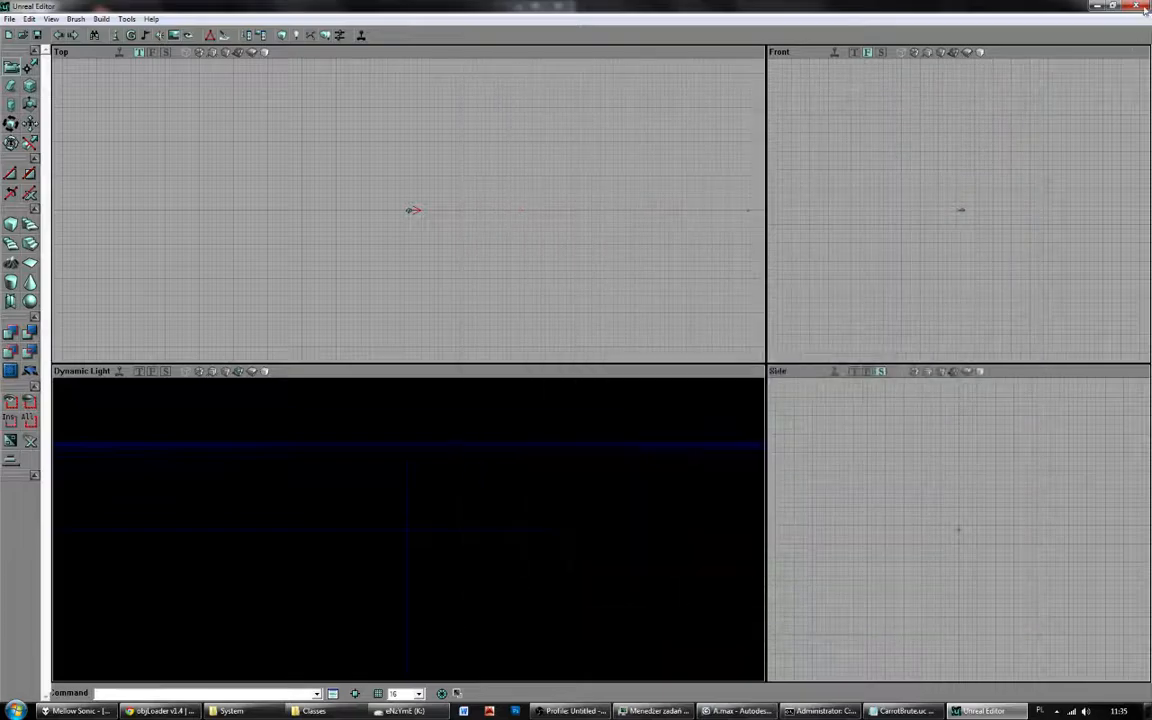
{"action": "left_click", "coordinate": [1143, 7]}
{"action": "scroll", "coordinate": [381, 236], "scroll_direction": "down", "scroll_amount": 1}
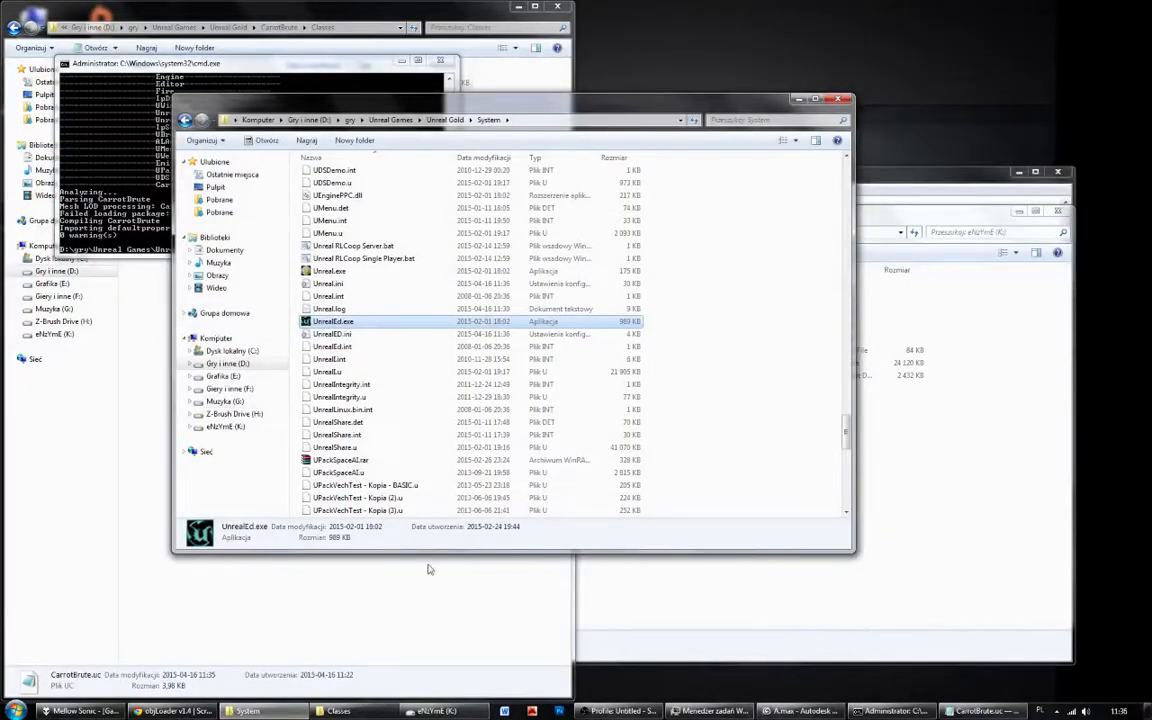
Switch to 3ds Max and add a Cloth modifier above Skin on the carrot mesh Cylinder001.
{"action": "left_click", "coordinate": [800, 711]}
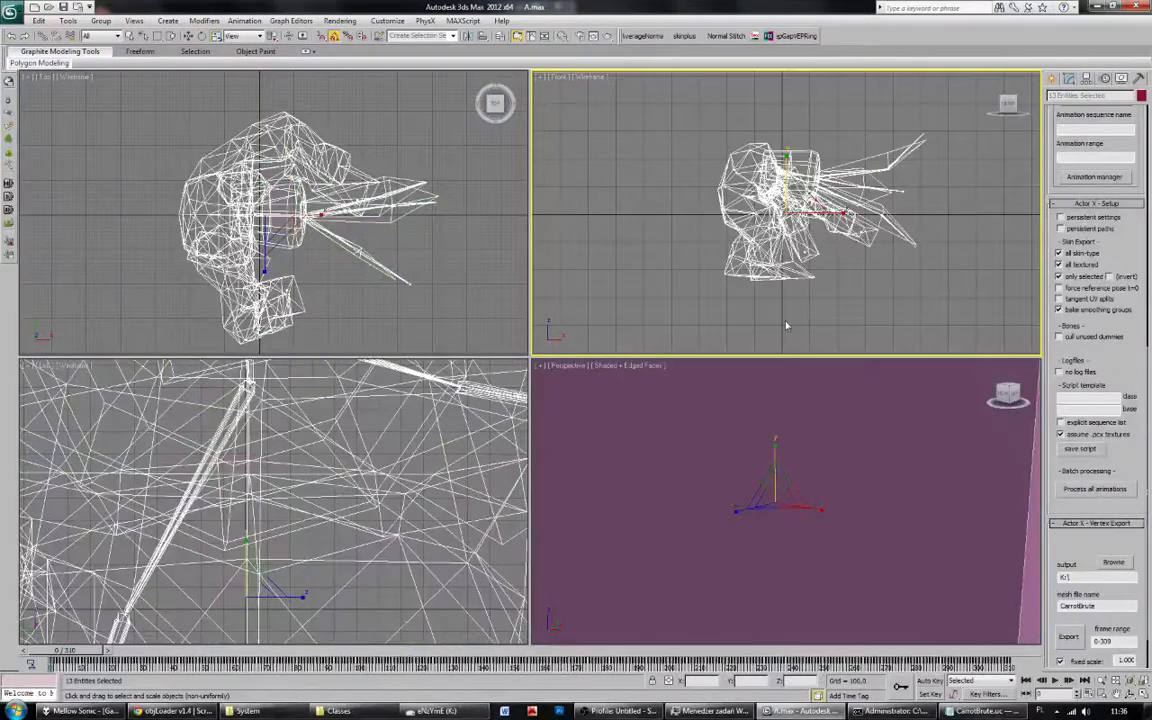
{"action": "left_click", "coordinate": [872, 210]}
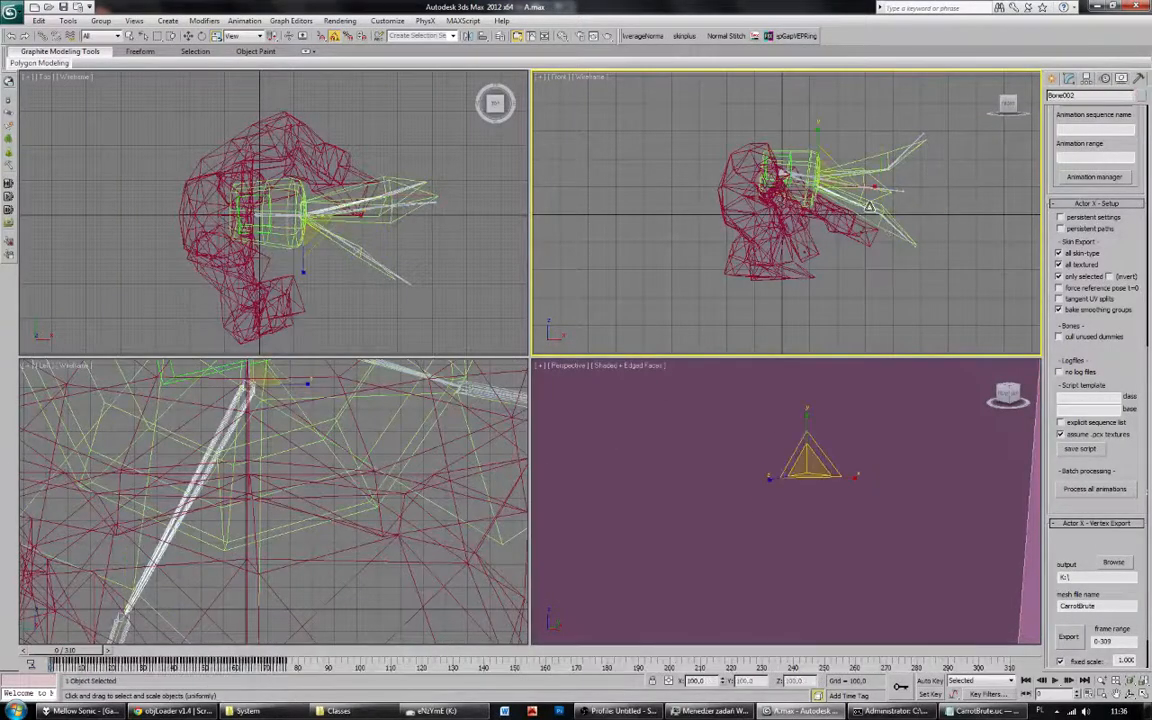
{"action": "left_click", "coordinate": [1122, 78]}
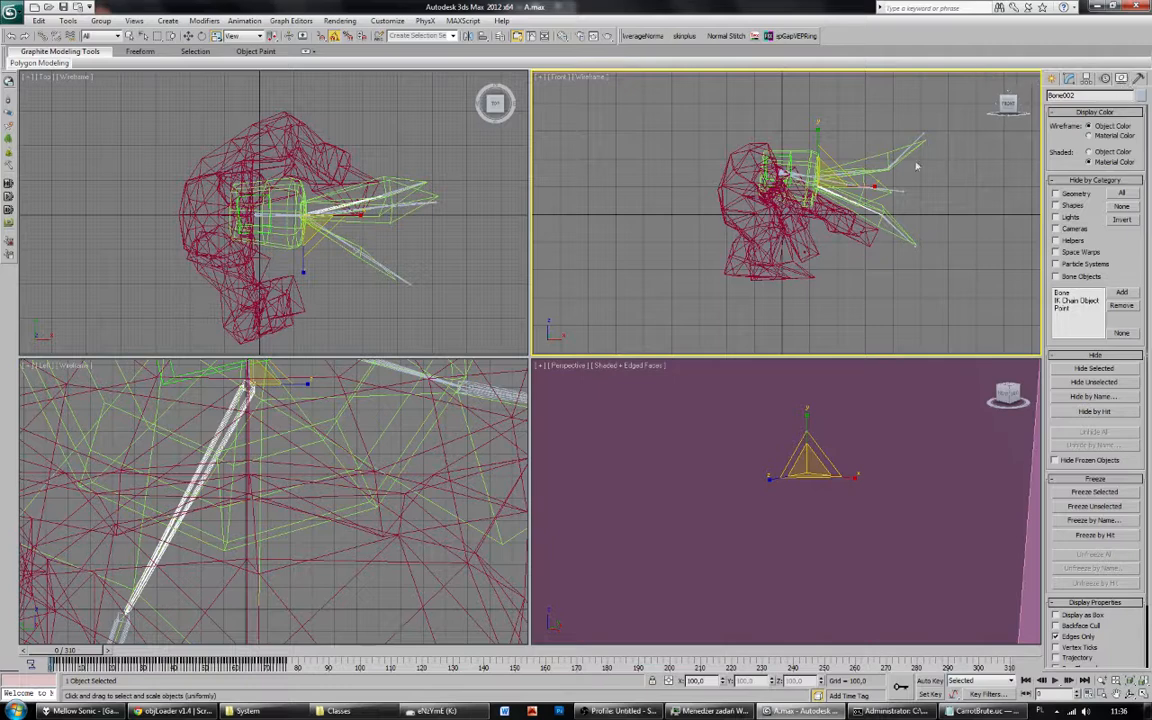
{"action": "left_click", "coordinate": [955, 172]}
{"action": "left_click", "coordinate": [888, 160]}
{"action": "left_click", "coordinate": [1069, 79]}
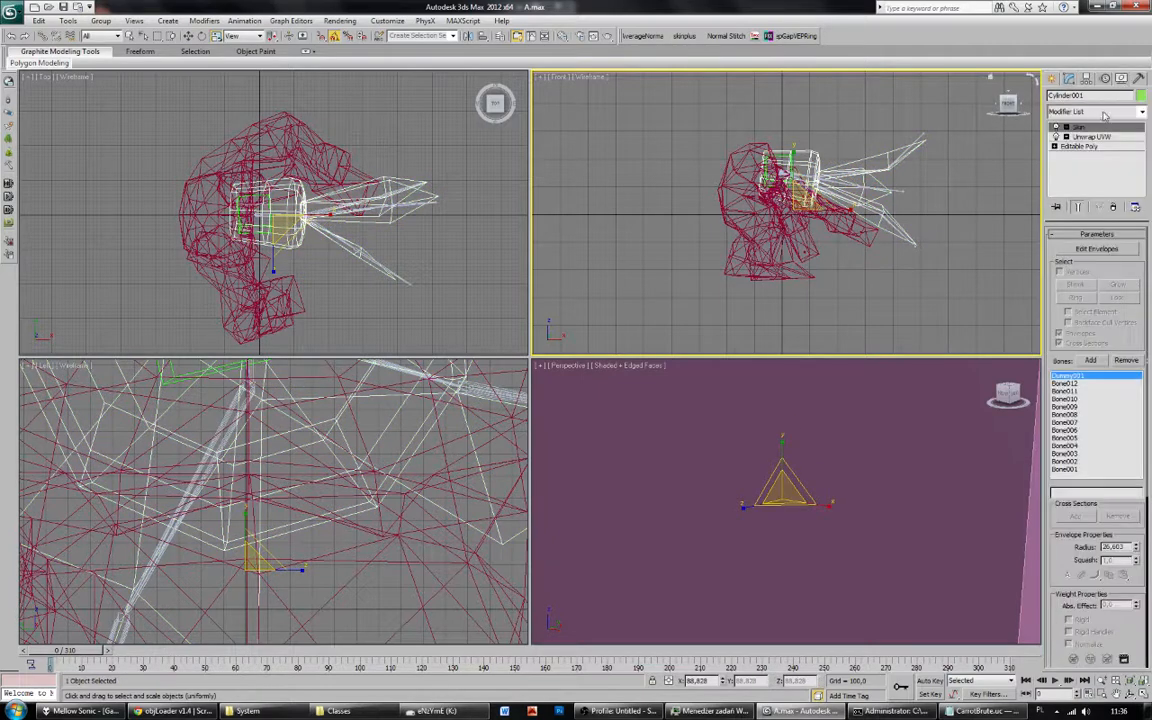
{"action": "left_click", "coordinate": [1104, 111]}
{"action": "left_click", "coordinate": [1055, 432]}
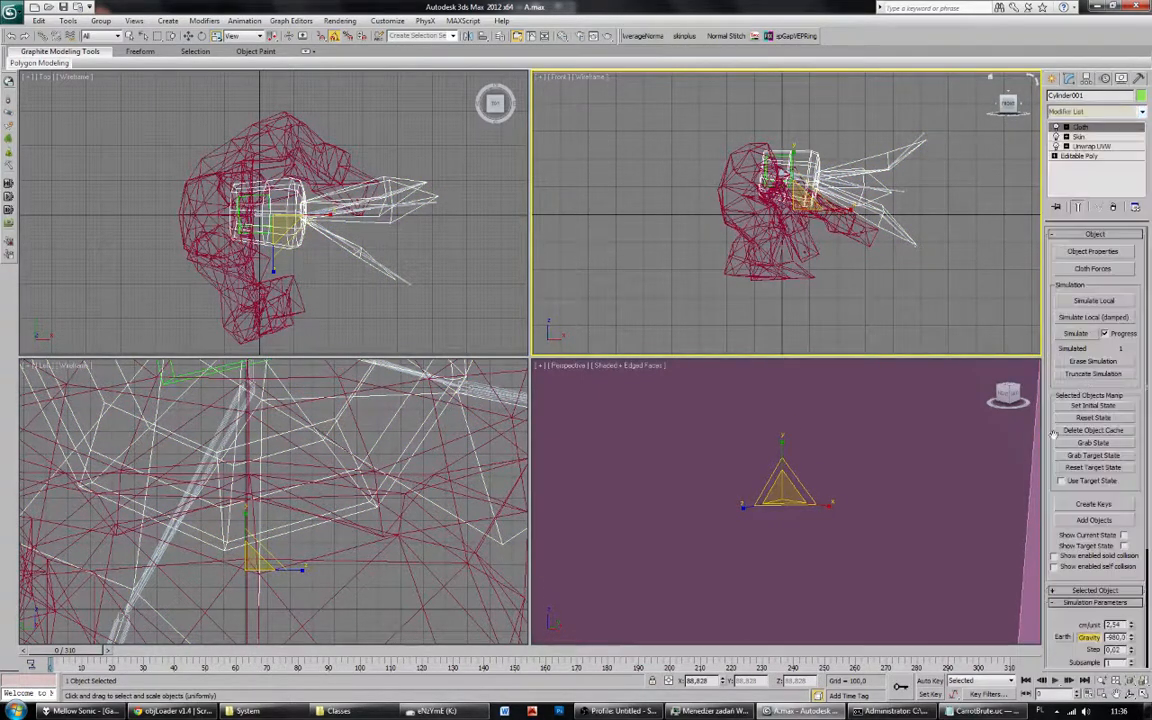
Set up Cylinder001 as the simulation object in the Cloth modifier's Object Properties.
{"action": "left_click", "coordinate": [1093, 251]}
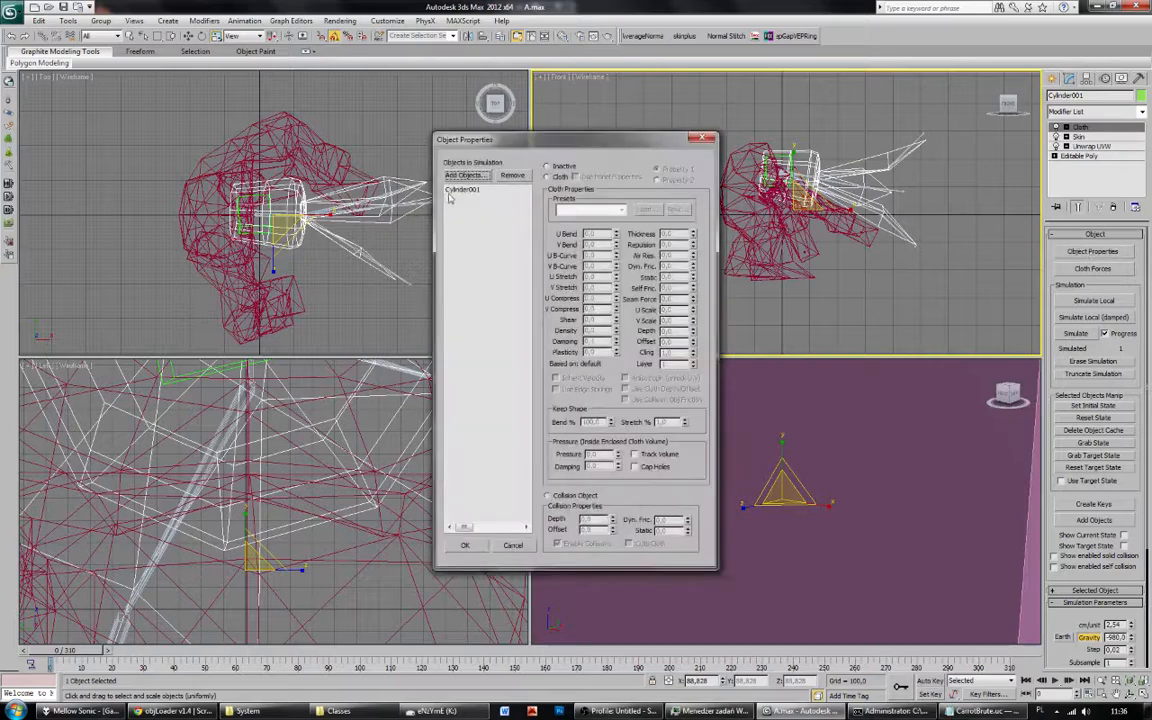
{"action": "left_click", "coordinate": [458, 190]}
{"action": "left_click", "coordinate": [466, 546]}
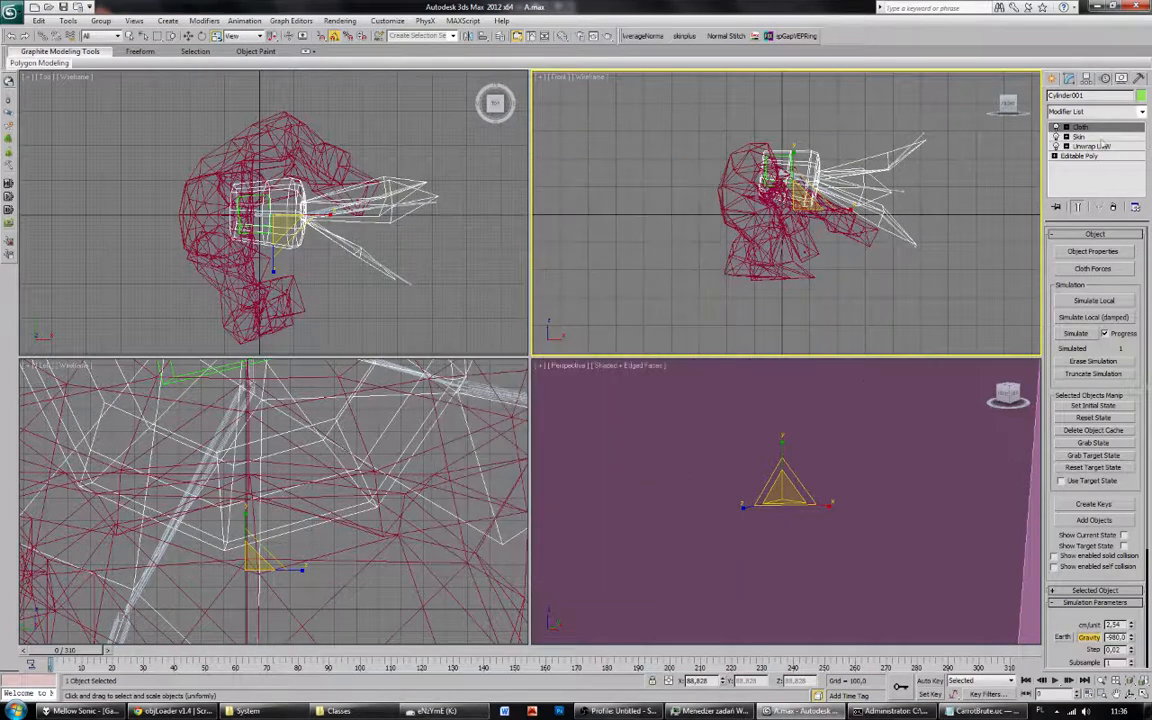
Make a Cloth vertex group from all of Cylinder001's vertices, and return to the modifier's object level.
{"action": "left_click", "coordinate": [1058, 127]}
{"action": "left_click", "coordinate": [1087, 136]}
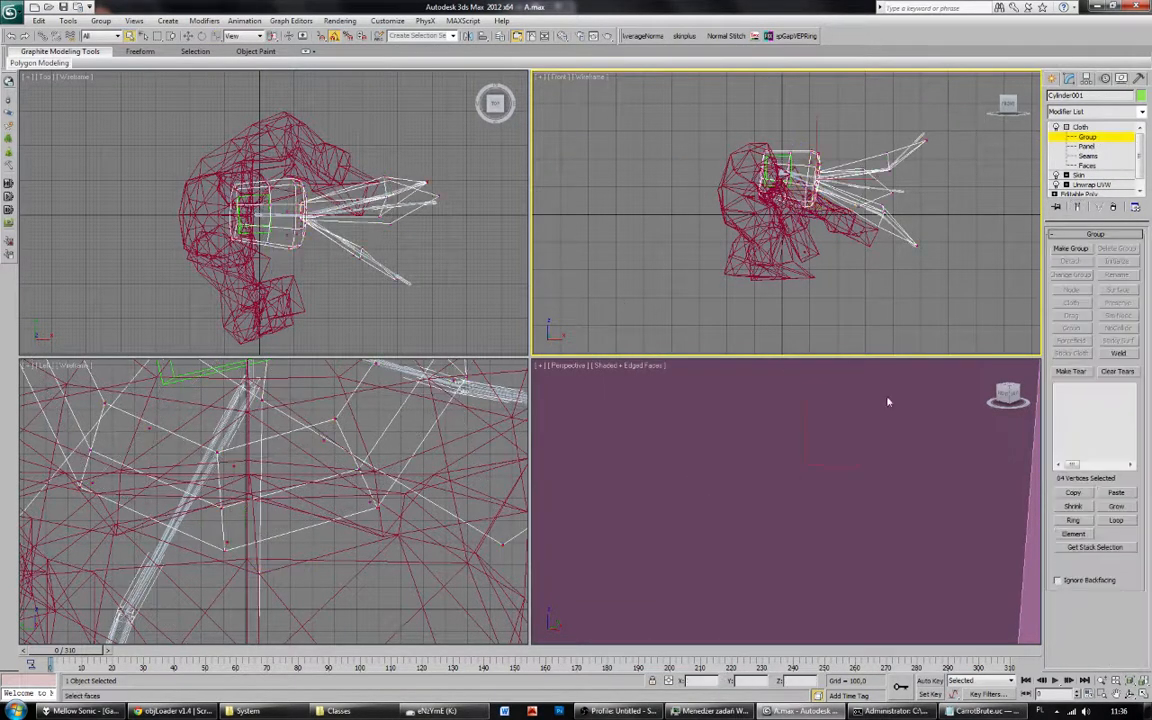
{"action": "left_click", "coordinate": [1070, 248]}
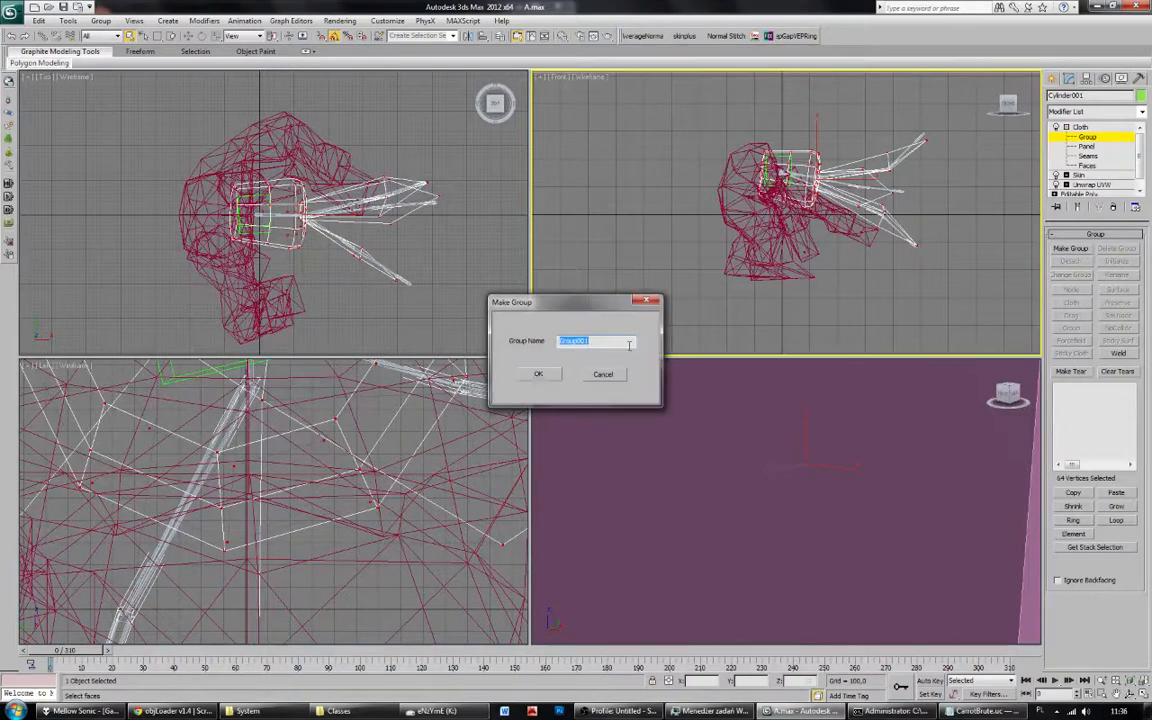
{"action": "key", "text": "Return"}
{"action": "left_click", "coordinate": [1087, 140]}
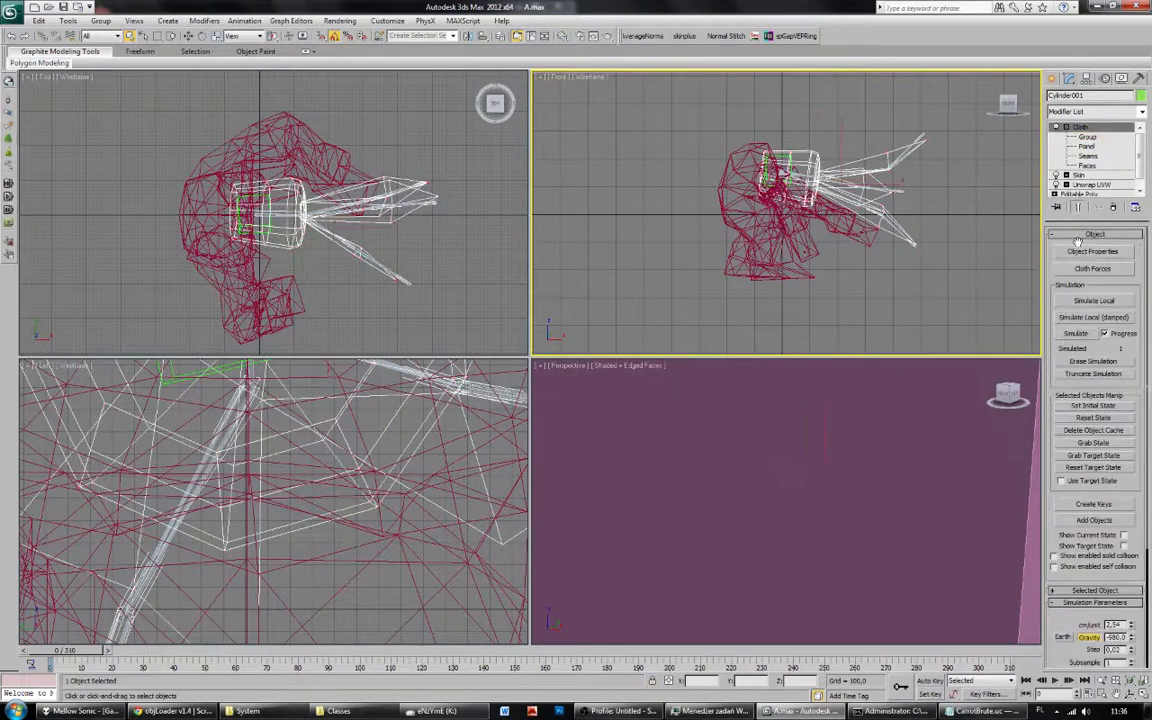
Simulate the cloth over the full animation, create keys from the result and return to frame 0.
{"action": "left_click", "coordinate": [1076, 334]}
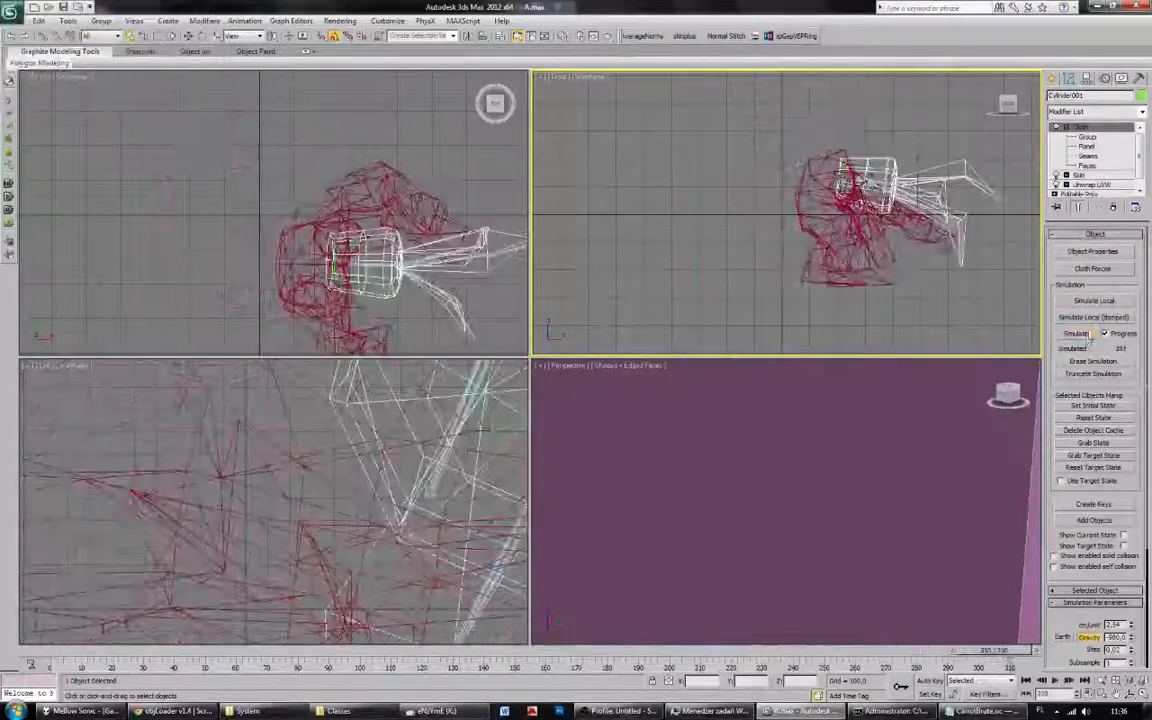
{"action": "left_click", "coordinate": [1100, 506]}
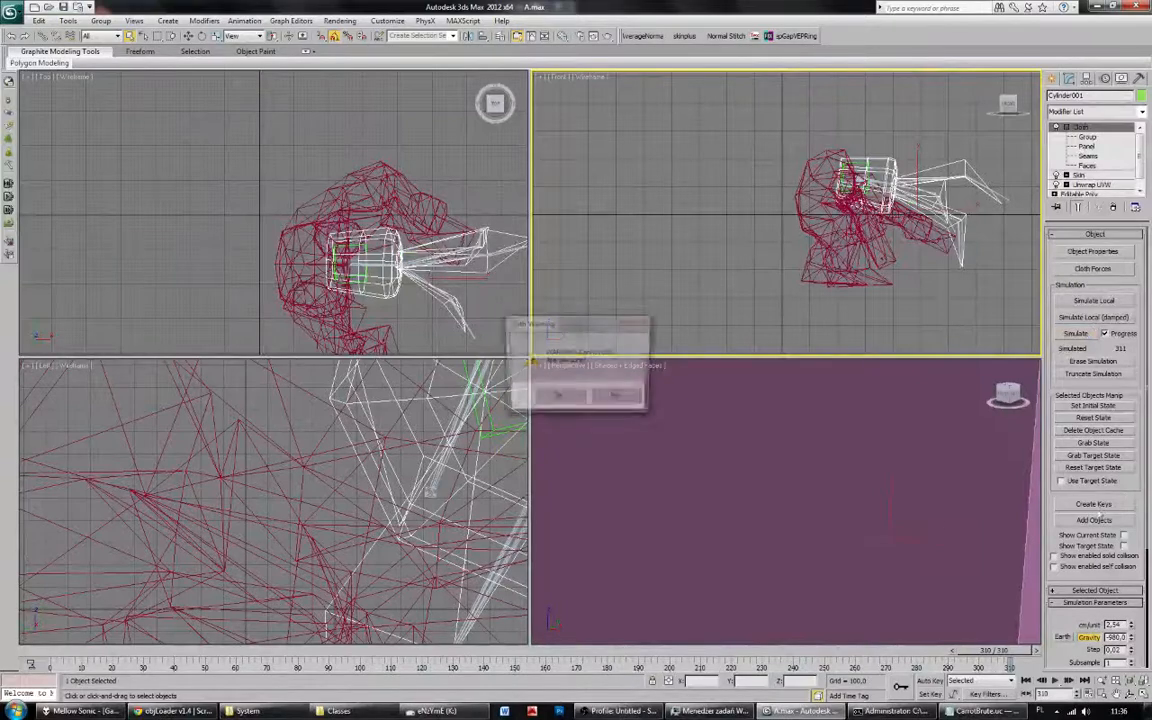
{"action": "left_click", "coordinate": [558, 398]}
{"action": "left_click_drag", "start_coordinate": [78, 650], "coordinate": [40, 650]}
Select the bones around the carrot mesh and remove them, leaving the time slider at frame 0.
{"action": "left_click_drag", "start_coordinate": [903, 193], "coordinate": [903, 193]}
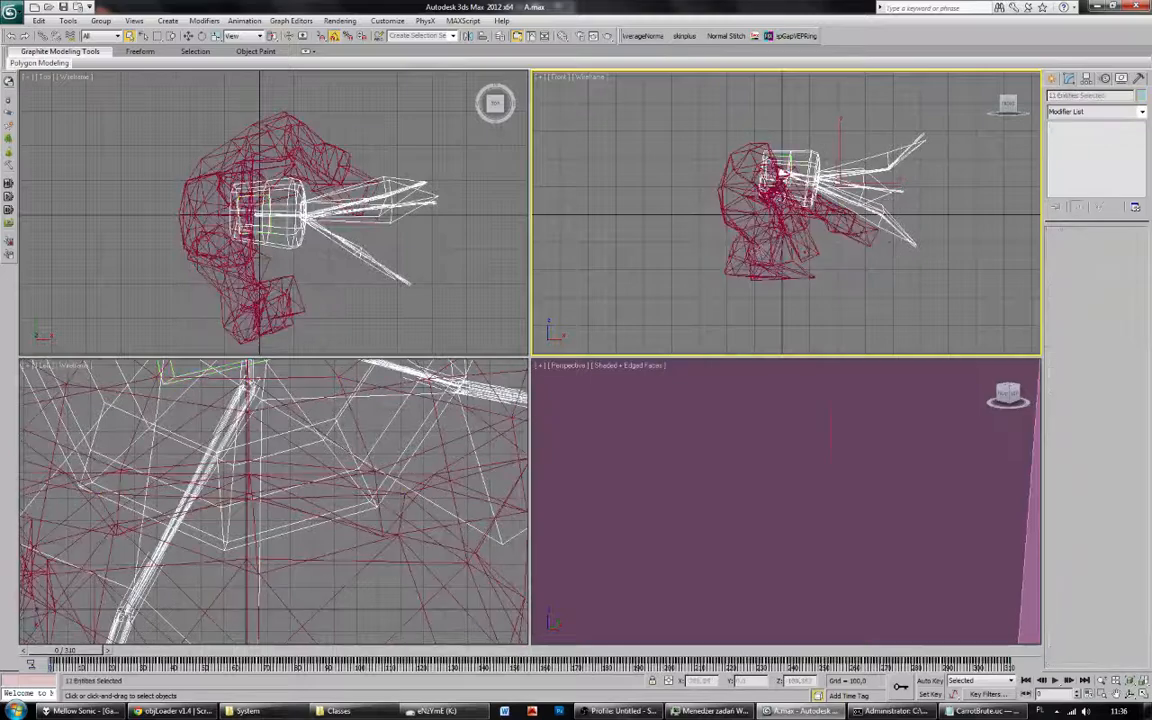
{"action": "left_click", "coordinate": [862, 176]}
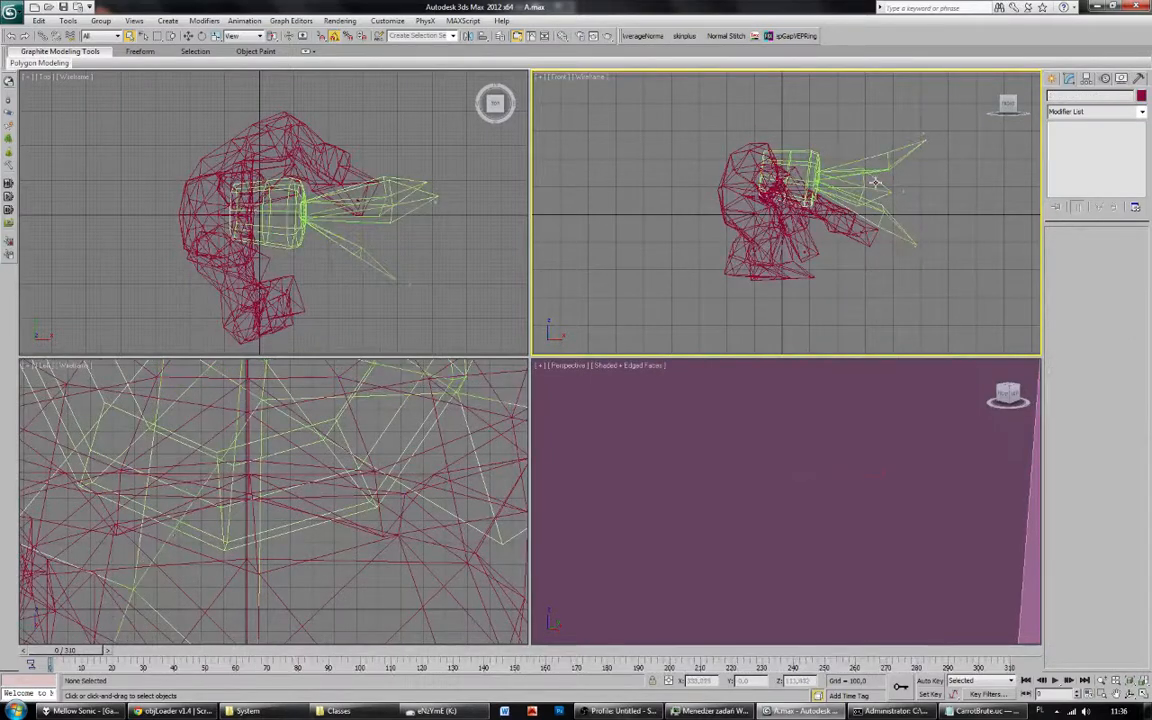
{"action": "left_click_drag", "start_coordinate": [56, 652], "coordinate": [8, 648]}
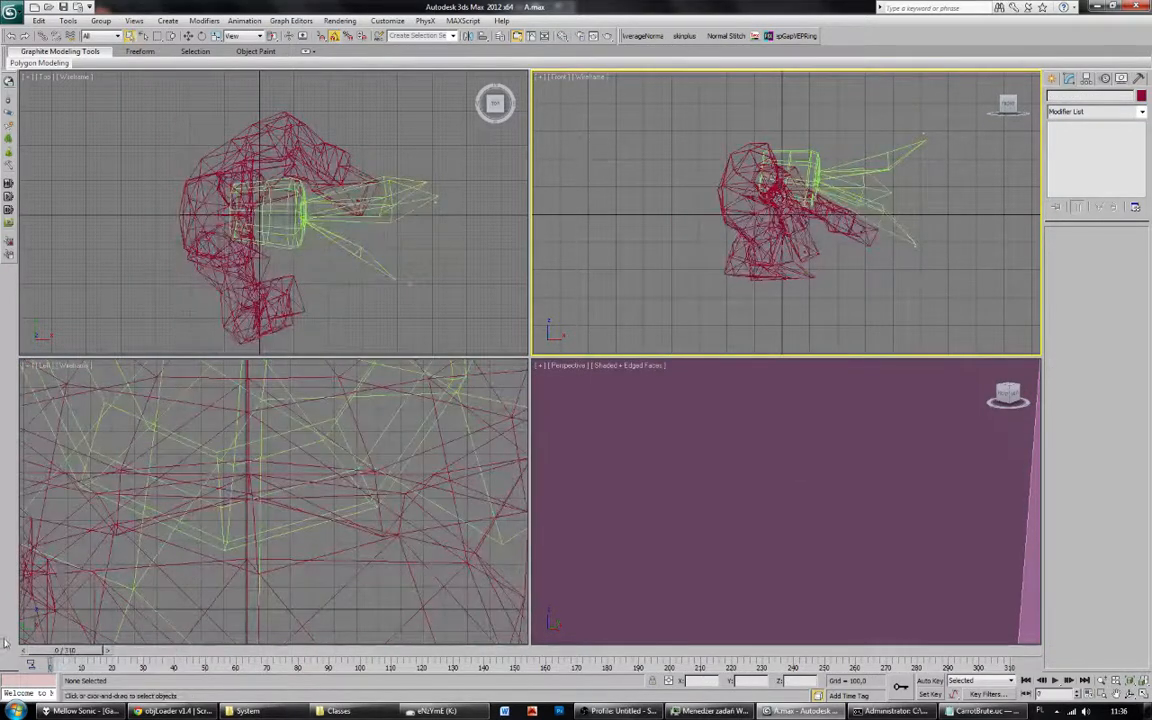
Select the brute and carrot meshes together and scale them to half height along the screen Y axis in the Front view.
{"action": "left_click_drag", "start_coordinate": [838, 160], "coordinate": [800, 296]}
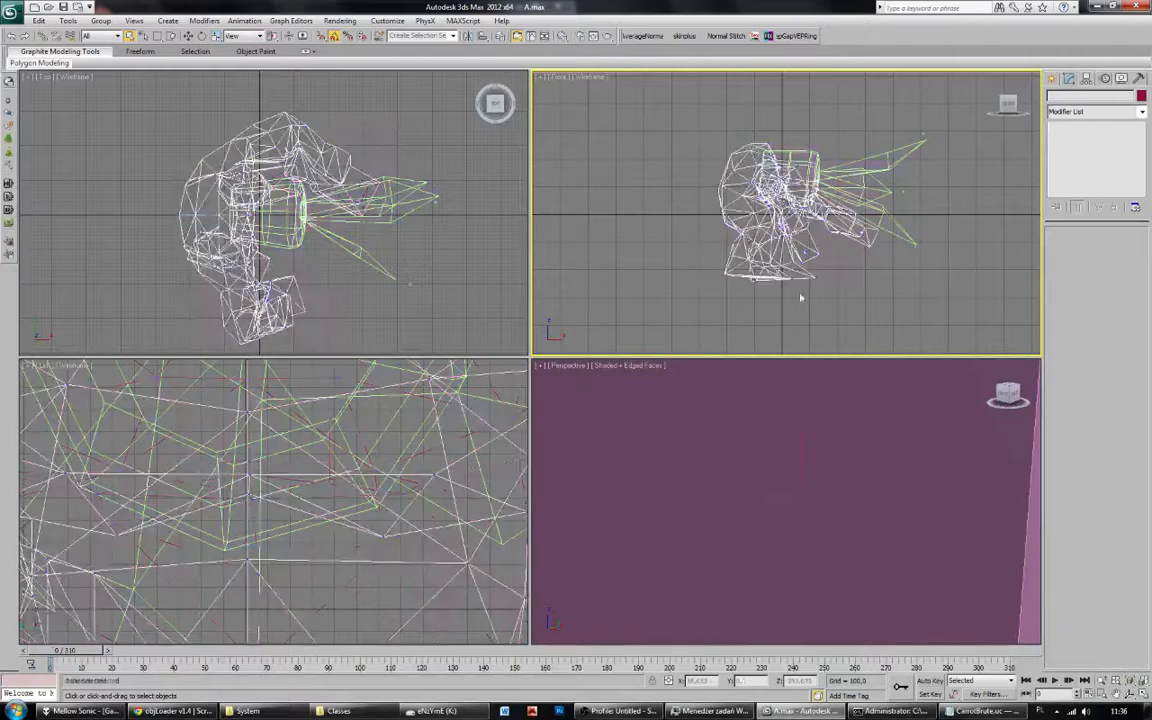
{"action": "left_click", "coordinate": [1139, 79]}
{"action": "scroll", "coordinate": [1140, 496], "scroll_direction": "down", "scroll_amount": 5}
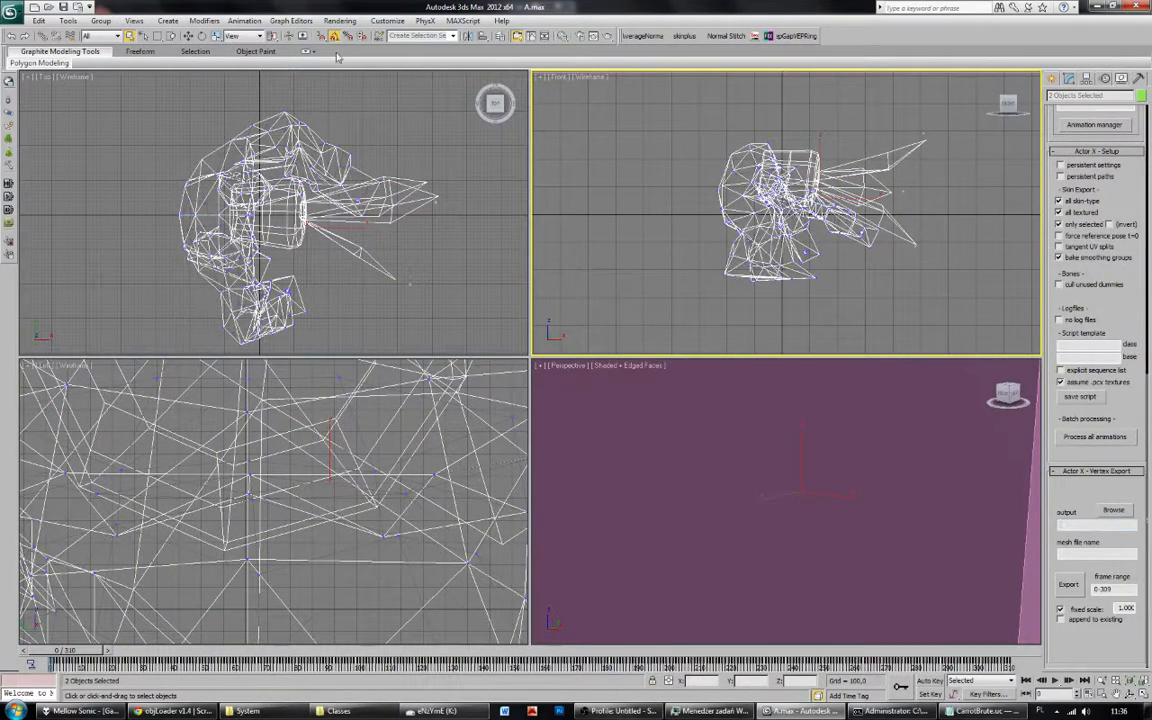
{"action": "left_click", "coordinate": [216, 37]}
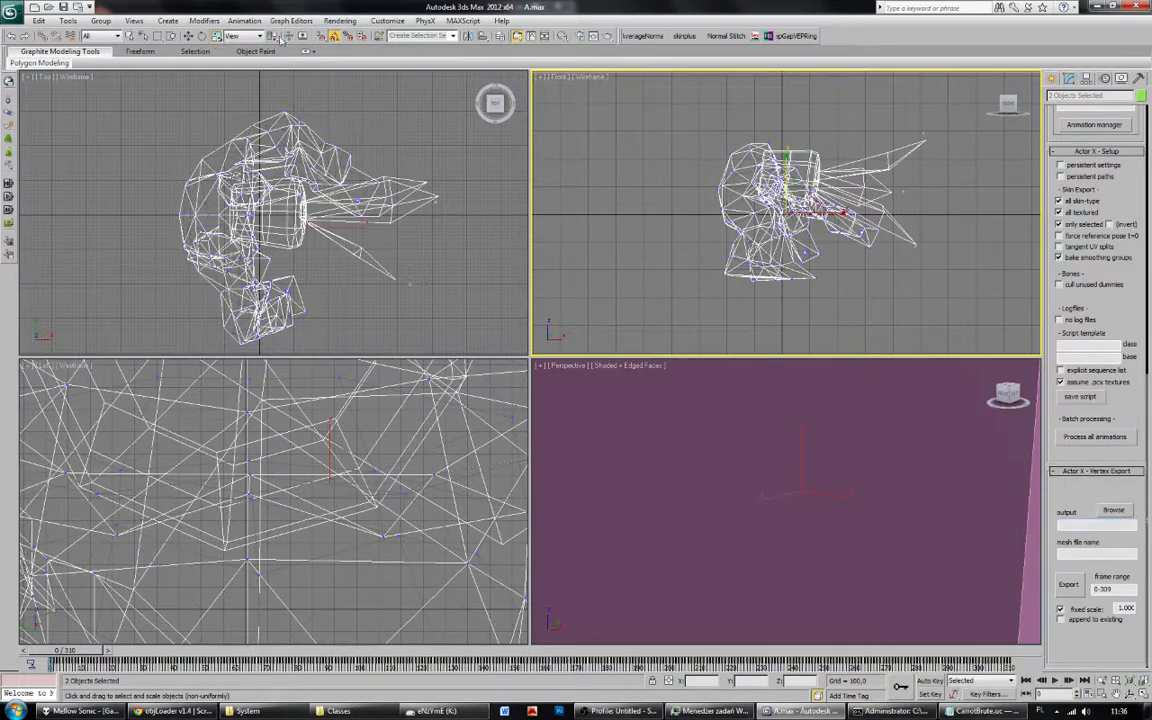
{"action": "middle_click_drag", "start_coordinate": [720, 255], "coordinate": [717, 250]}
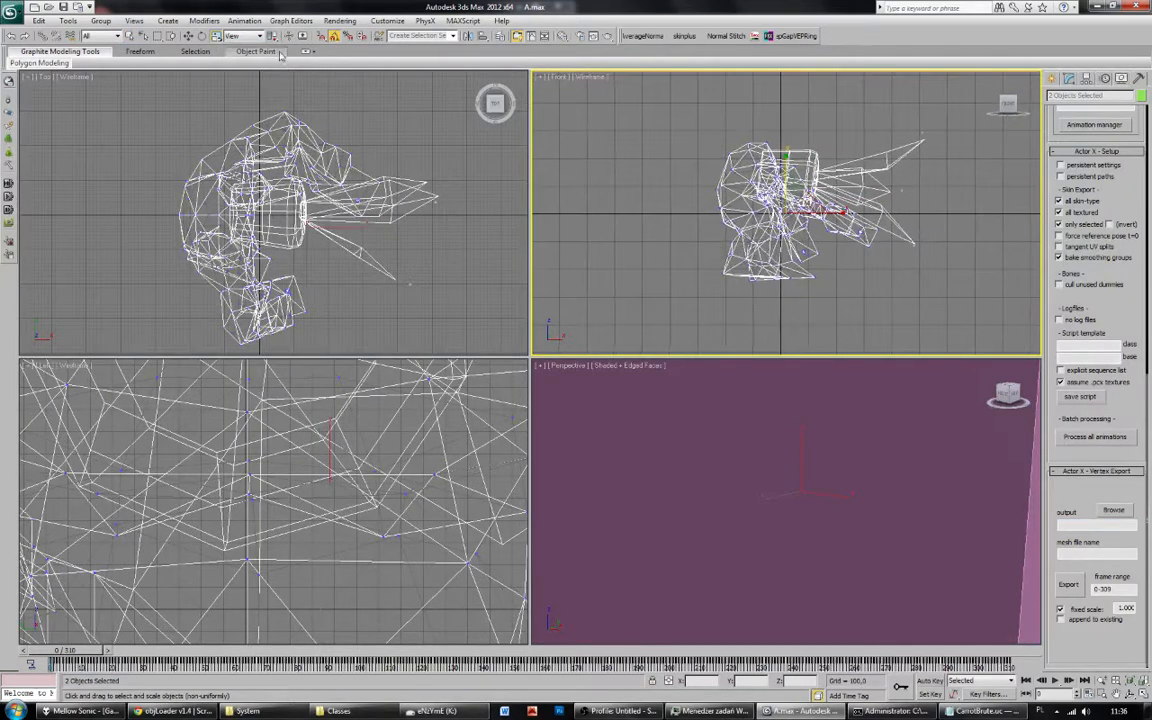
{"action": "right_click", "coordinate": [217, 37]}
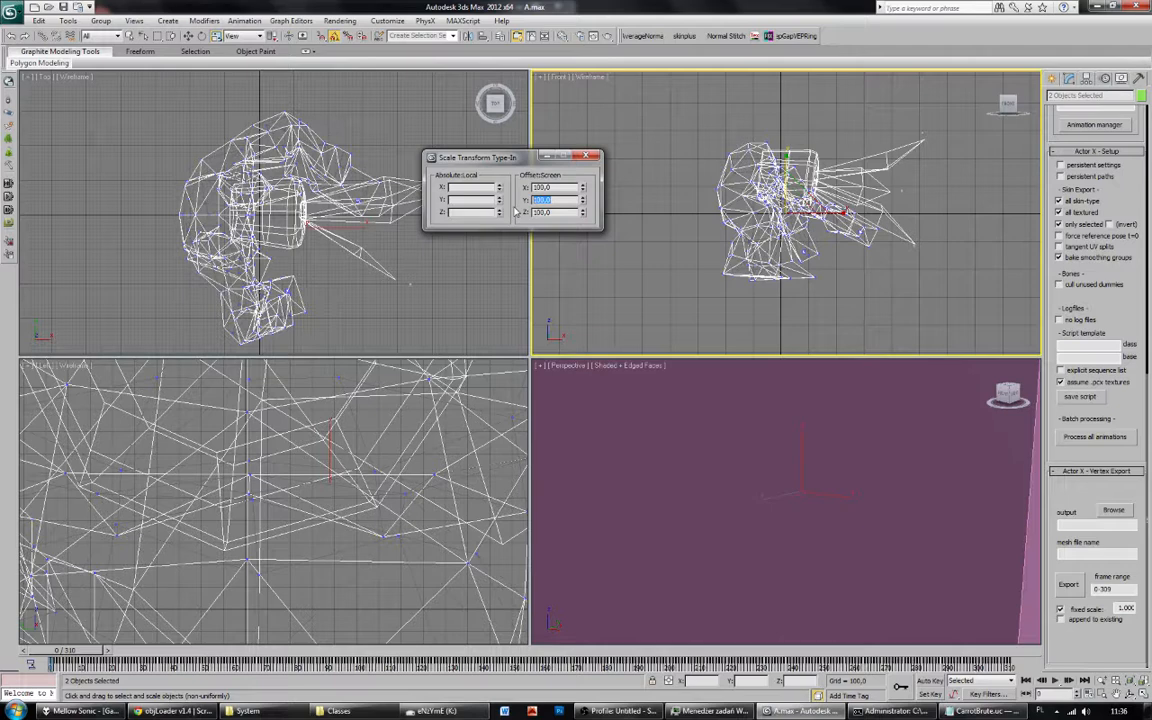
{"action": "key", "text": "Return"}
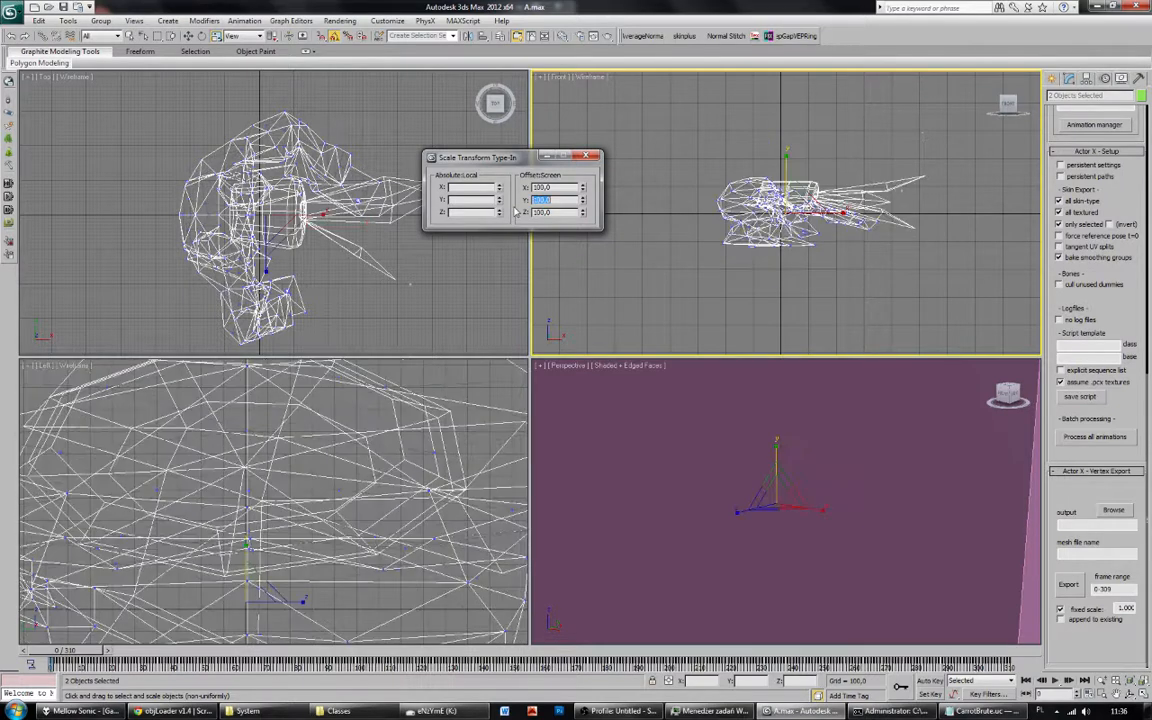
{"action": "left_click", "coordinate": [586, 156]}
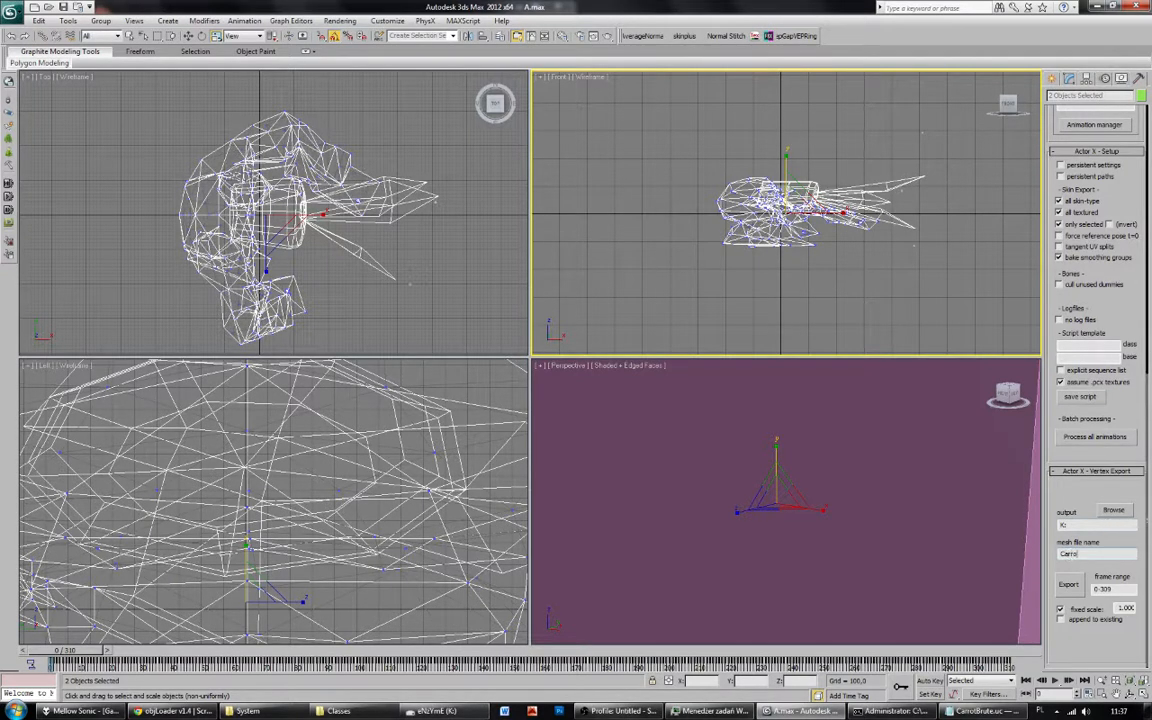
Export frames 0-309 of both meshes as CarrotBrute to K: with Actor X Vertex Export, and bring up the K: drive folder.
{"action": "left_click", "coordinate": [1068, 585]}
{"action": "left_click", "coordinate": [571, 366]}
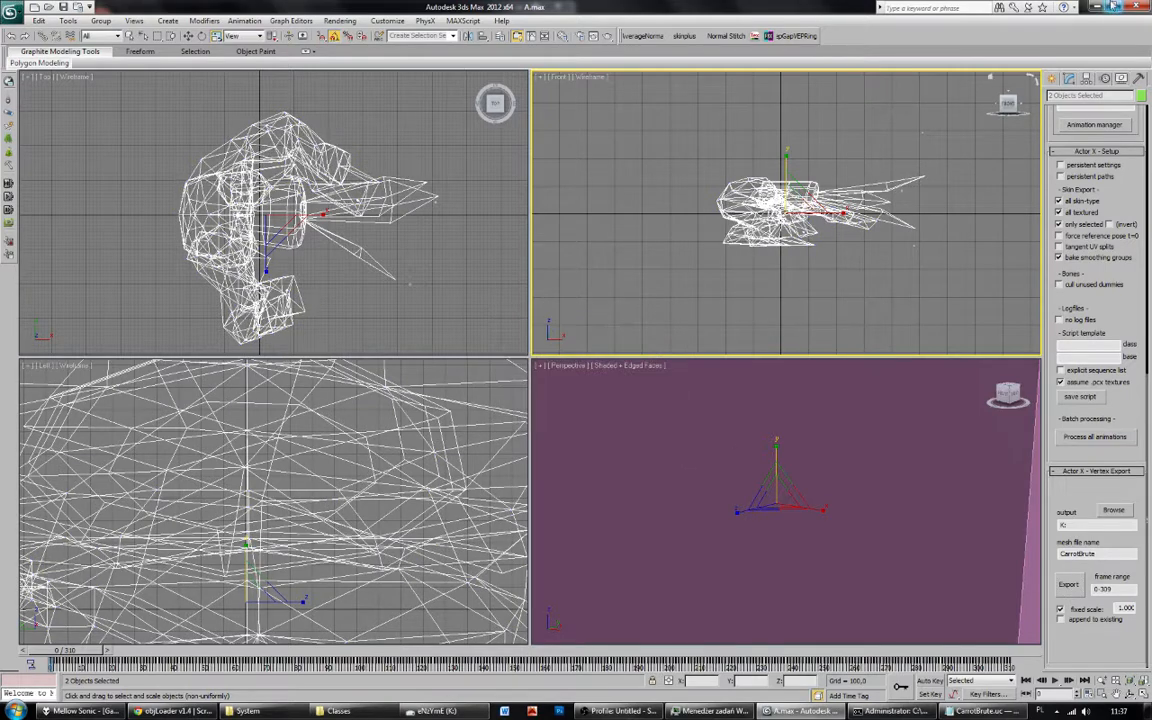
{"action": "left_click", "coordinate": [1113, 6]}
{"action": "left_click", "coordinate": [930, 537]}
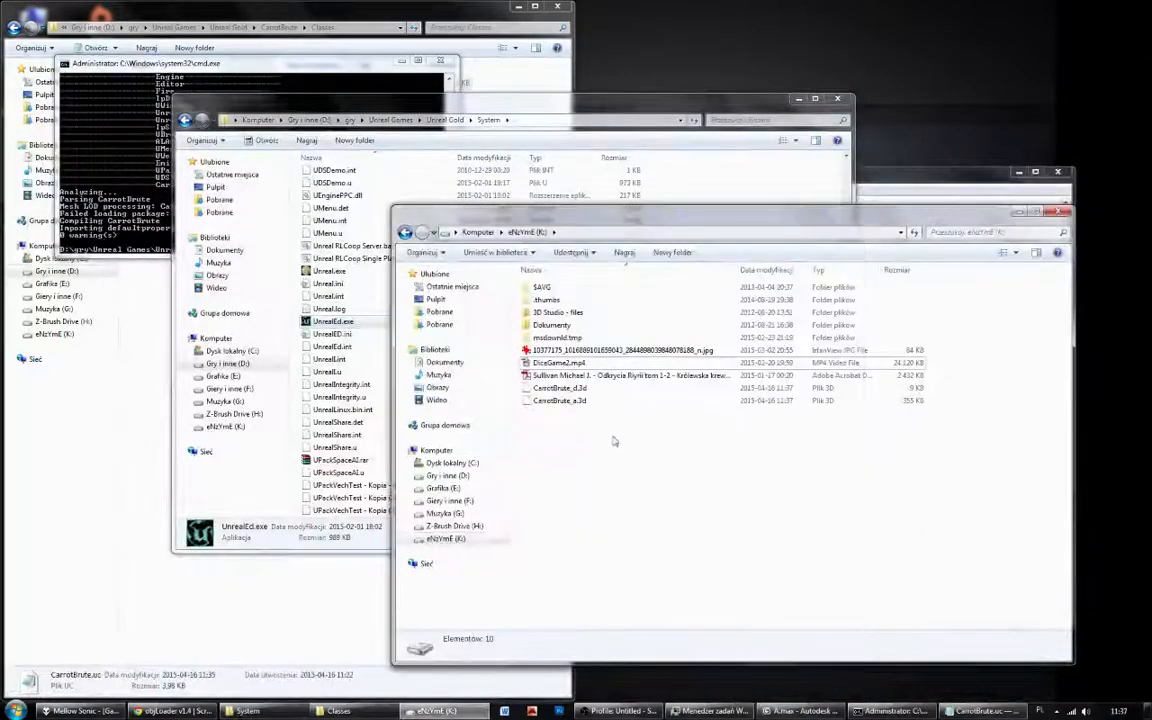
Move CarrotBrute_d.3d and CarrotBrute_a.3d from the K: drive into CarrotBrute's Models folder, replacing the existing versions.
{"action": "left_click_drag", "start_coordinate": [564, 431], "coordinate": [546, 389]}
{"action": "left_click", "coordinate": [150, 462]}
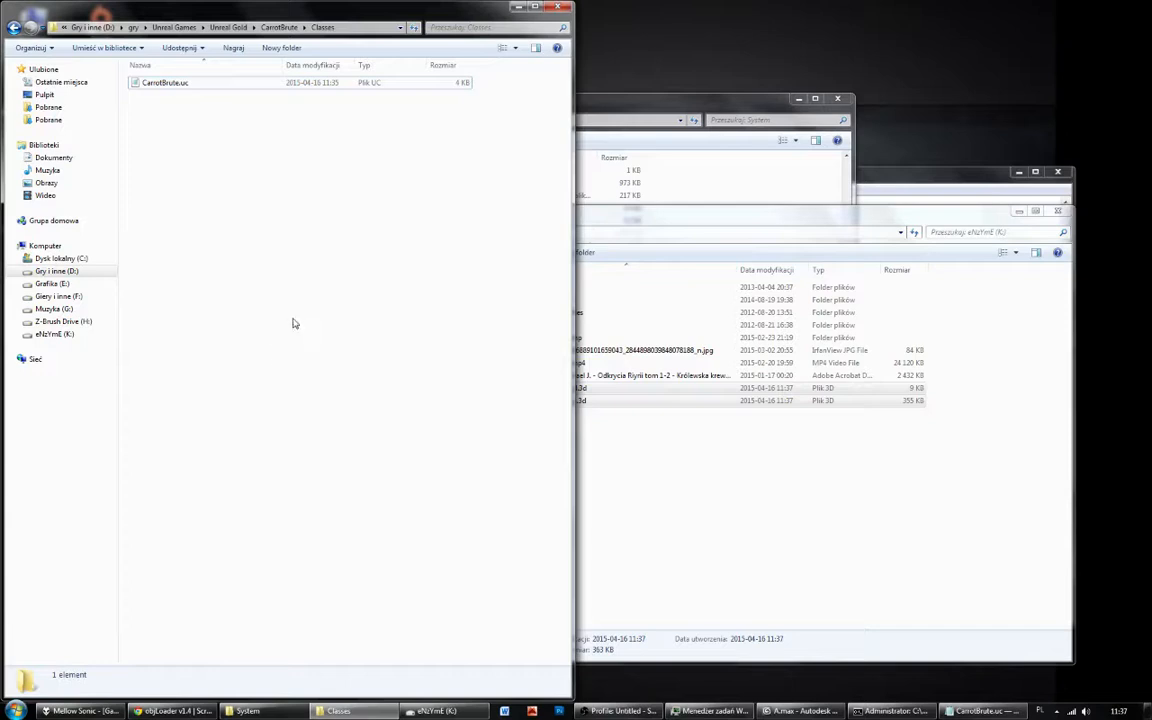
{"action": "left_click", "coordinate": [279, 27]}
{"action": "double_click", "coordinate": [168, 95]}
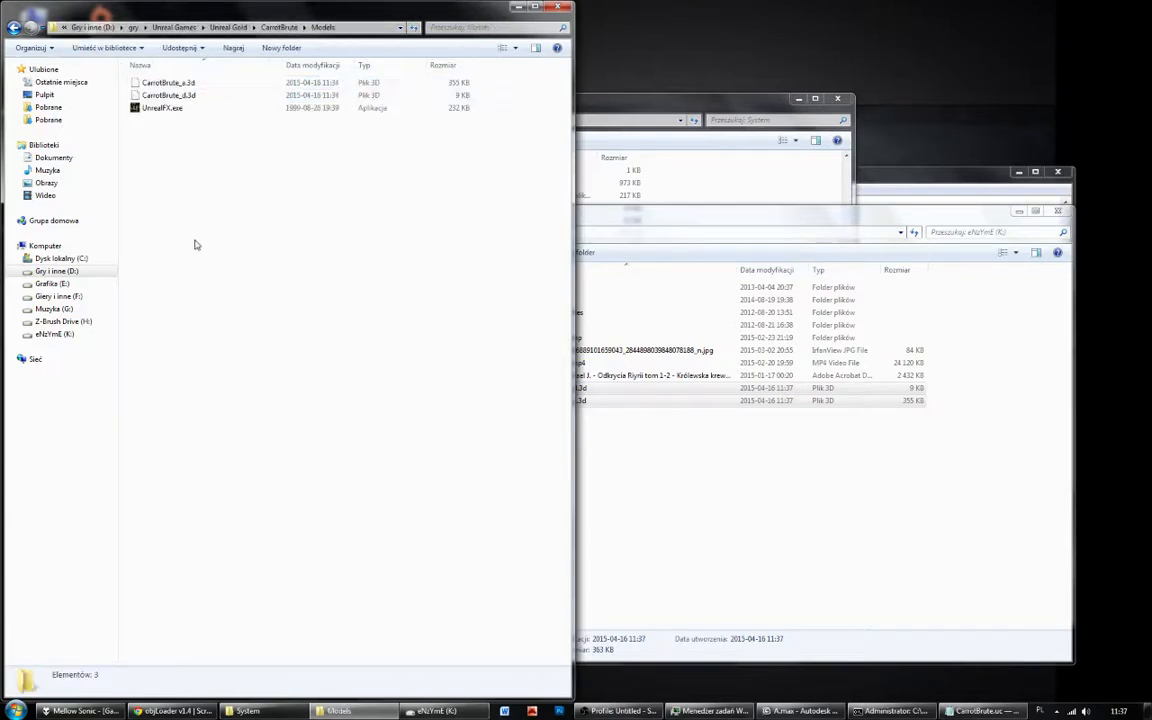
{"action": "key", "text": "ctrl+v"}
{"action": "left_click", "coordinate": [498, 266]}
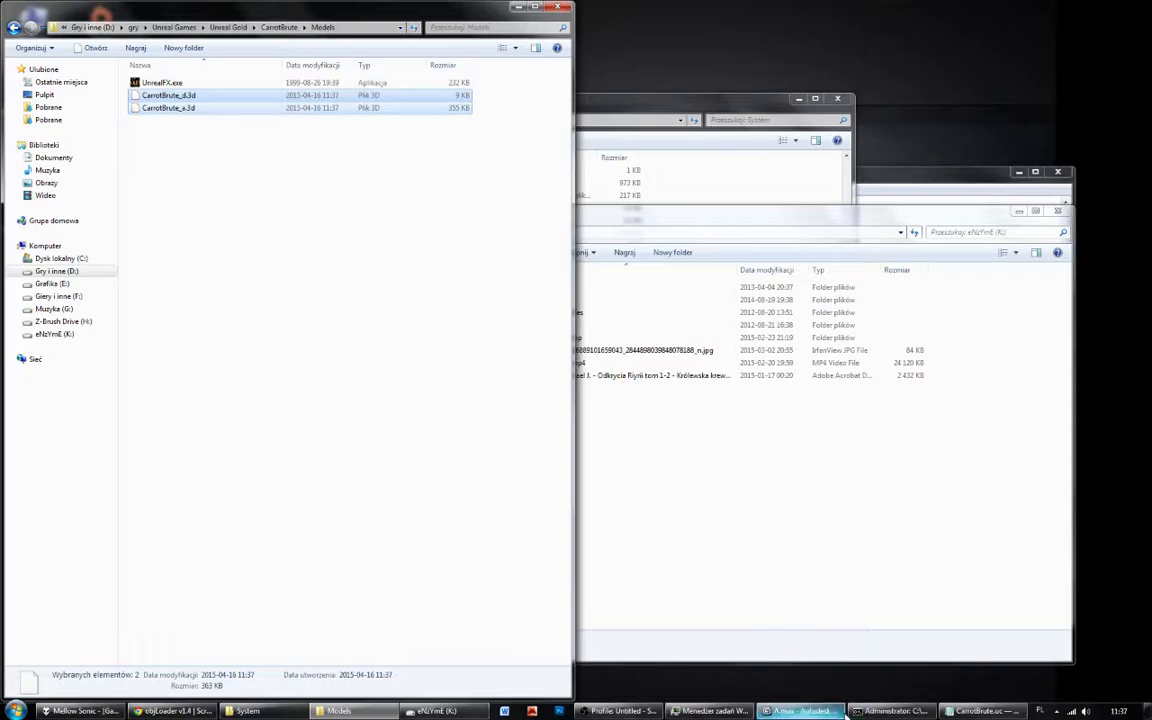
Permanently delete CarrotBrute.u from Unreal Gold's System folder.
{"action": "left_click", "coordinate": [688, 190]}
{"action": "left_click", "coordinate": [540, 252]}
{"action": "key", "text": "c"}
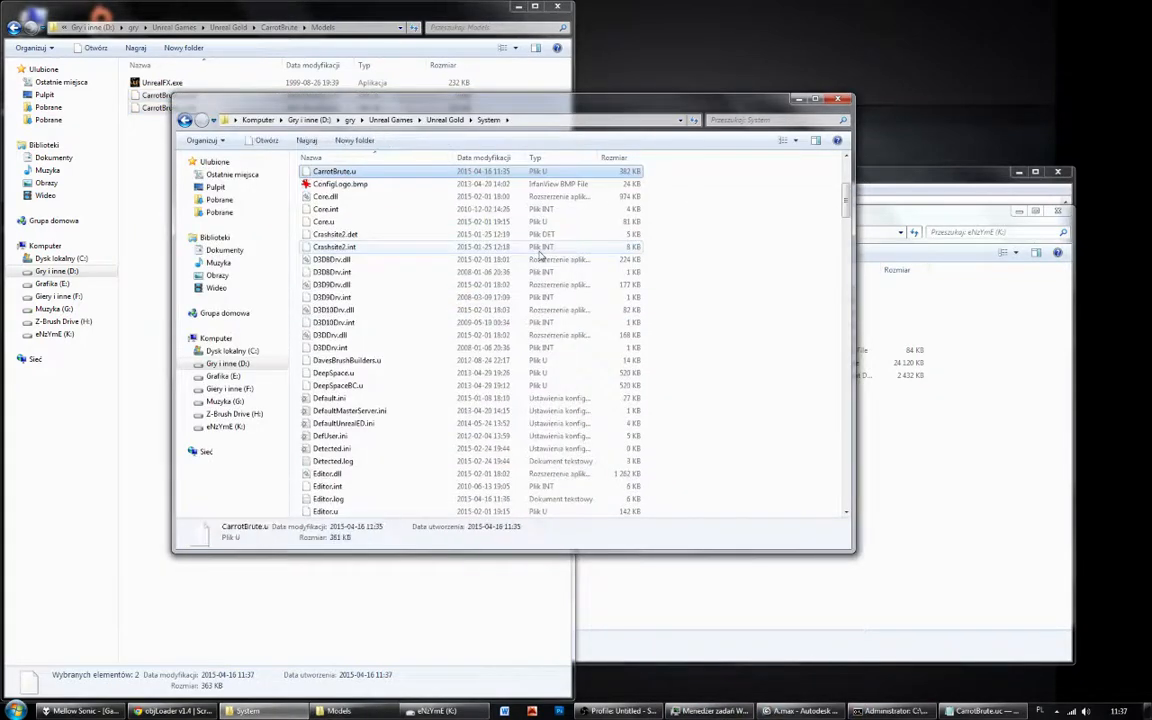
{"action": "key", "text": "shift+Delete"}
{"action": "key", "text": "Return"}
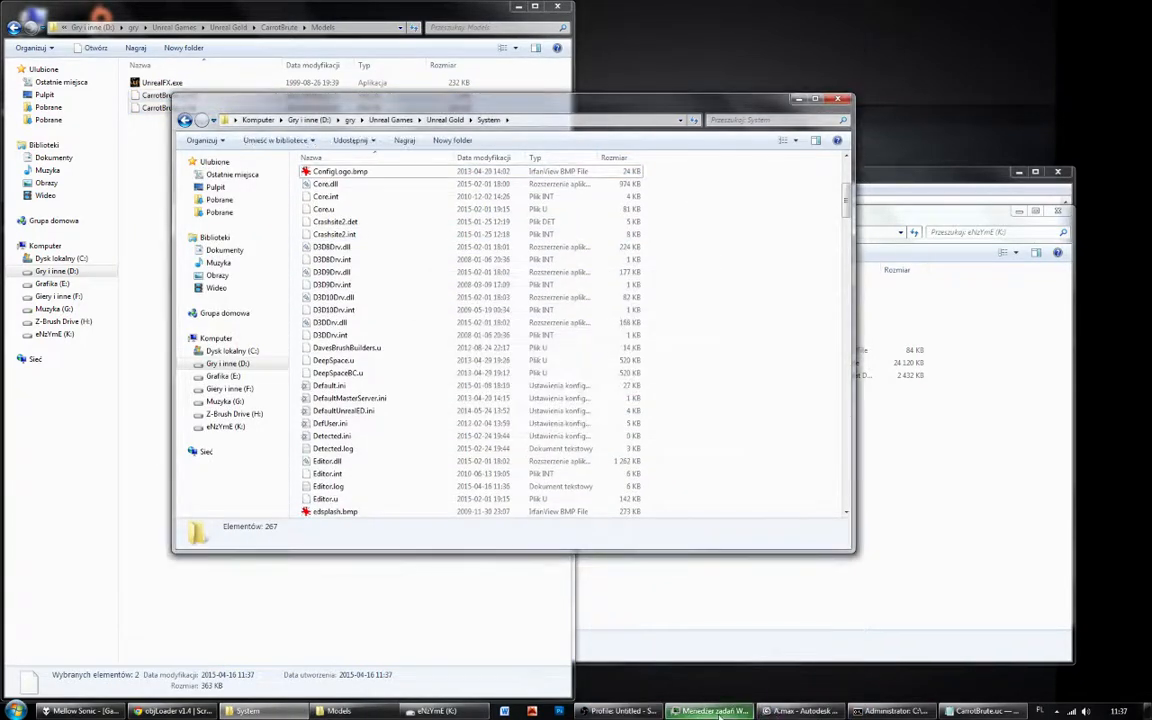
Switch to the command prompt and rerun the previous build command to recompile the CarrotBrute package.
{"action": "left_click", "coordinate": [864, 712]}
{"action": "key", "text": "Up"}
{"action": "key", "text": "Return"}
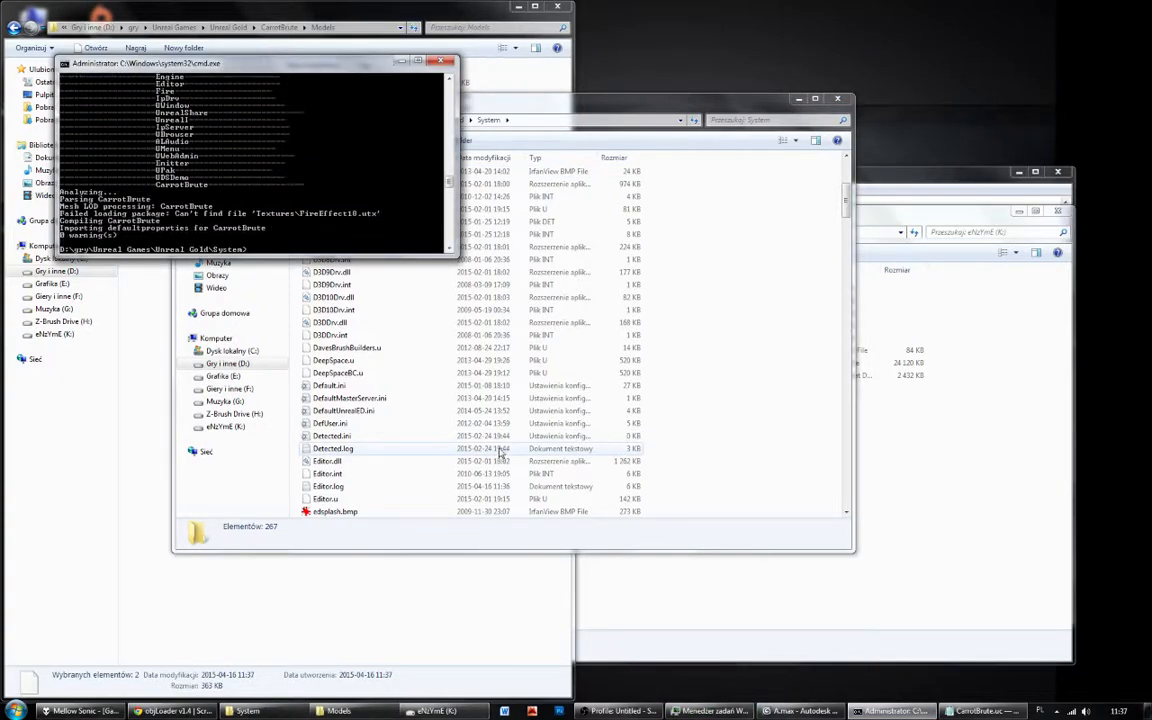
Launch UnrealEd.exe from the System folder and bring up the CarrotBrute mesh for a close view in the mesh browser.
{"action": "left_click", "coordinate": [500, 452]}
{"action": "type", "text": "unreal"}
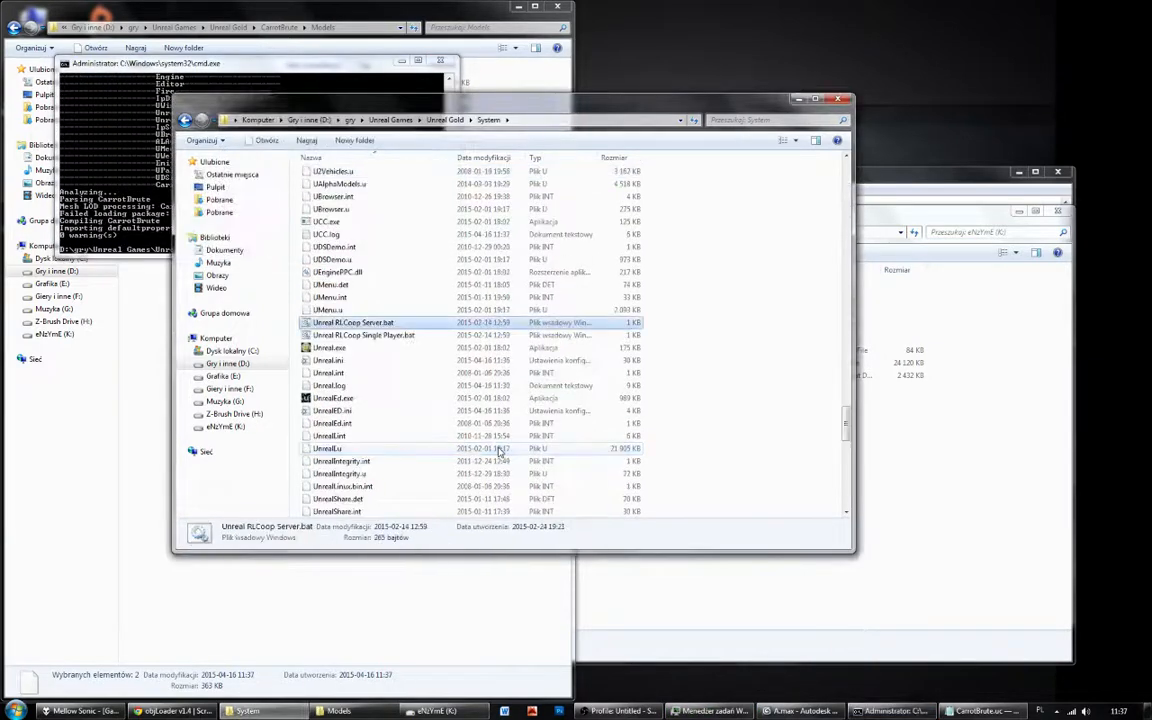
{"action": "double_click", "coordinate": [419, 398]}
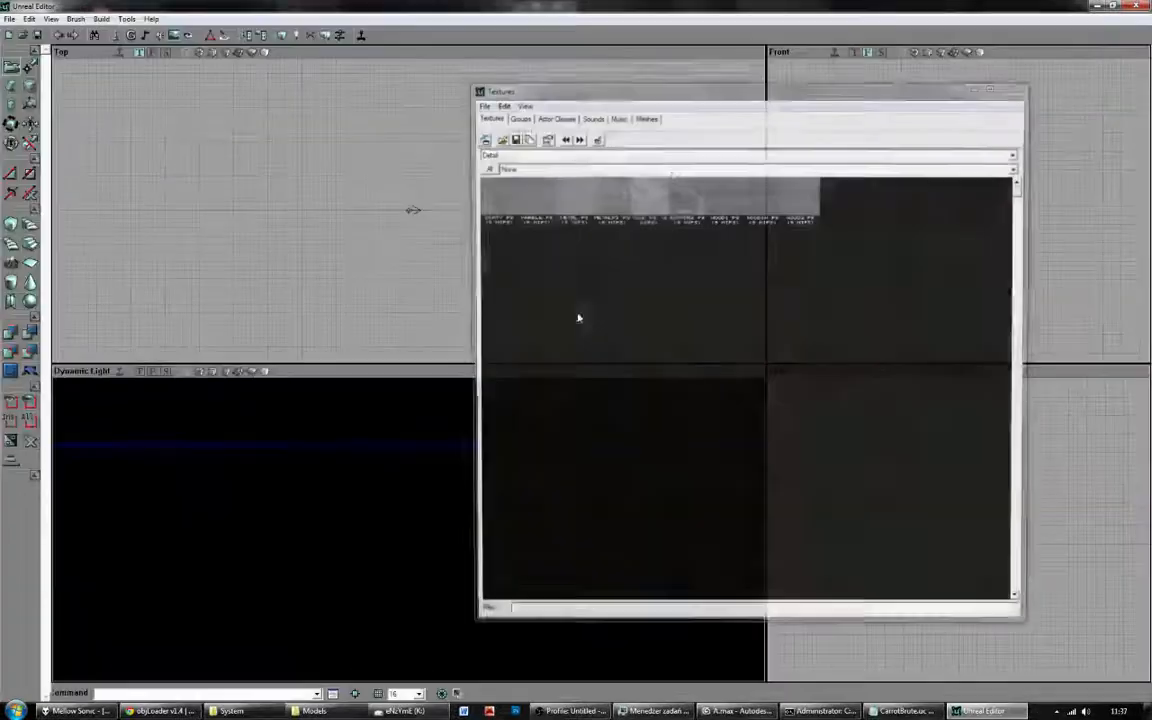
{"action": "left_click", "coordinate": [645, 116]}
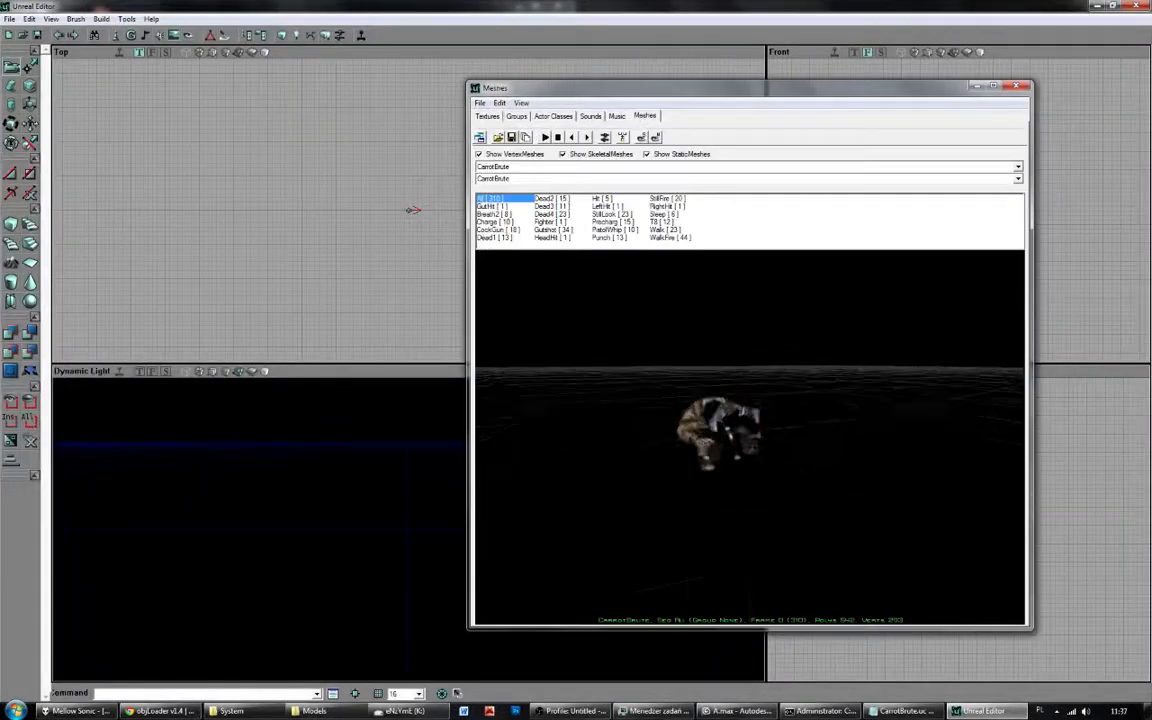
{"action": "left_click_drag", "start_coordinate": [720, 375], "coordinate": [700, 395]}
{"action": "double_click", "coordinate": [668, 408]}
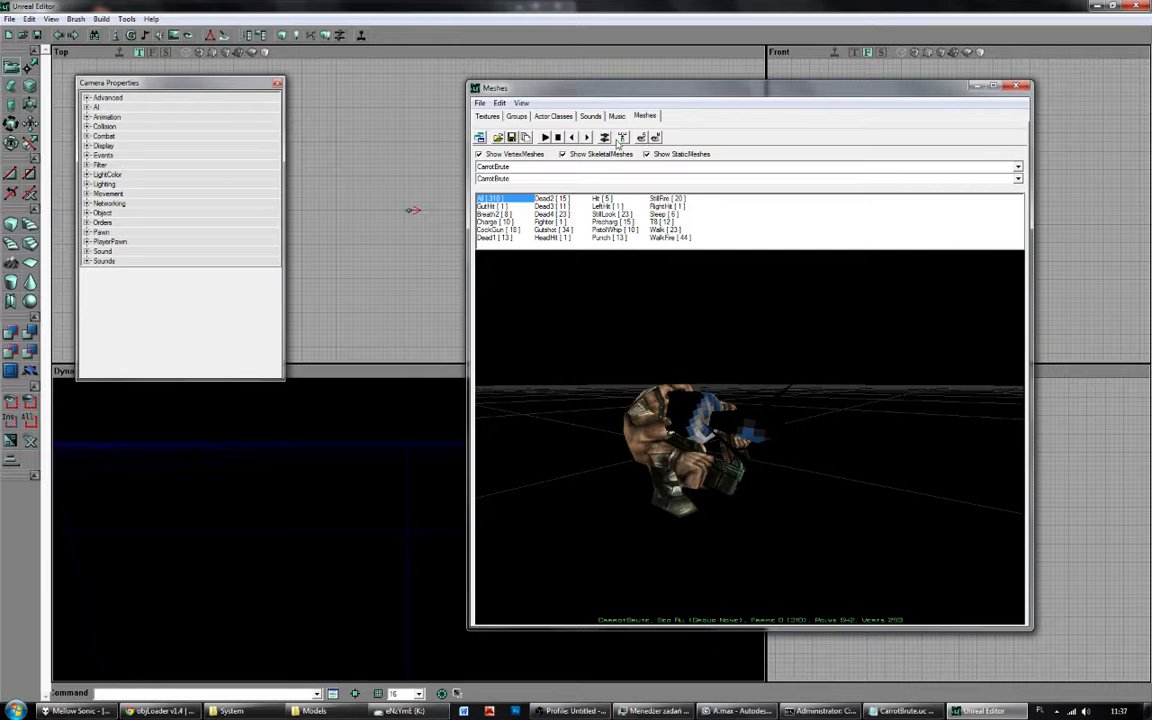
{"action": "right_click", "coordinate": [670, 428]}
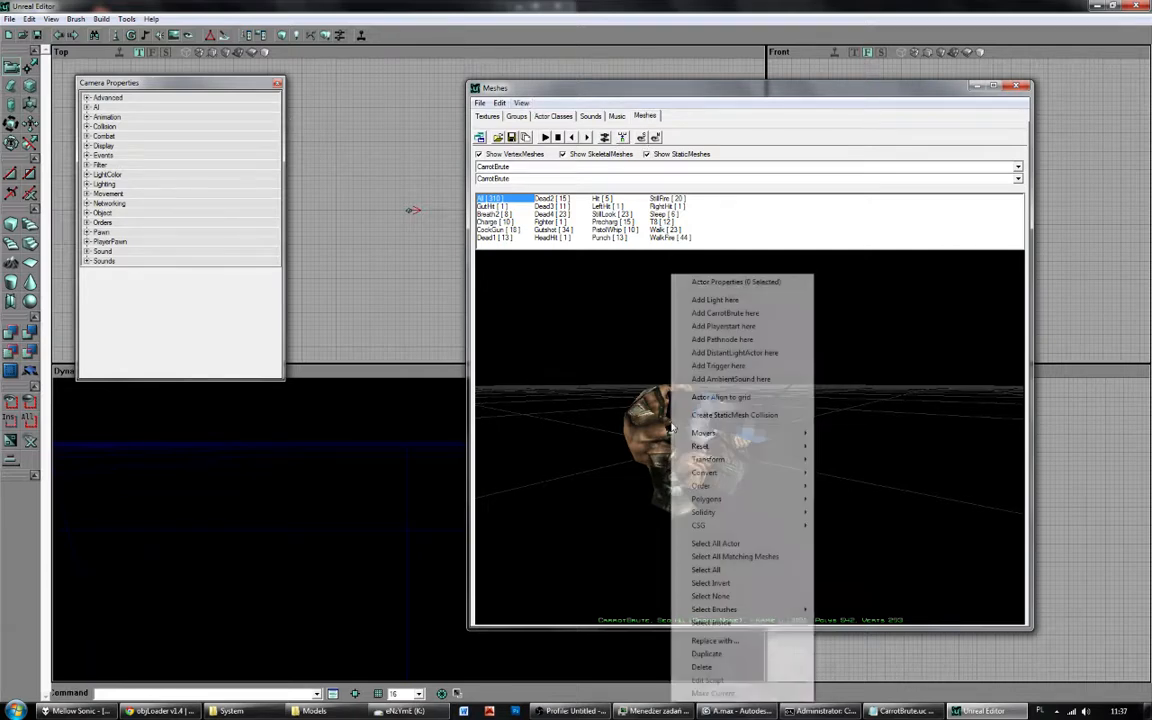
{"action": "left_click", "coordinate": [658, 422]}
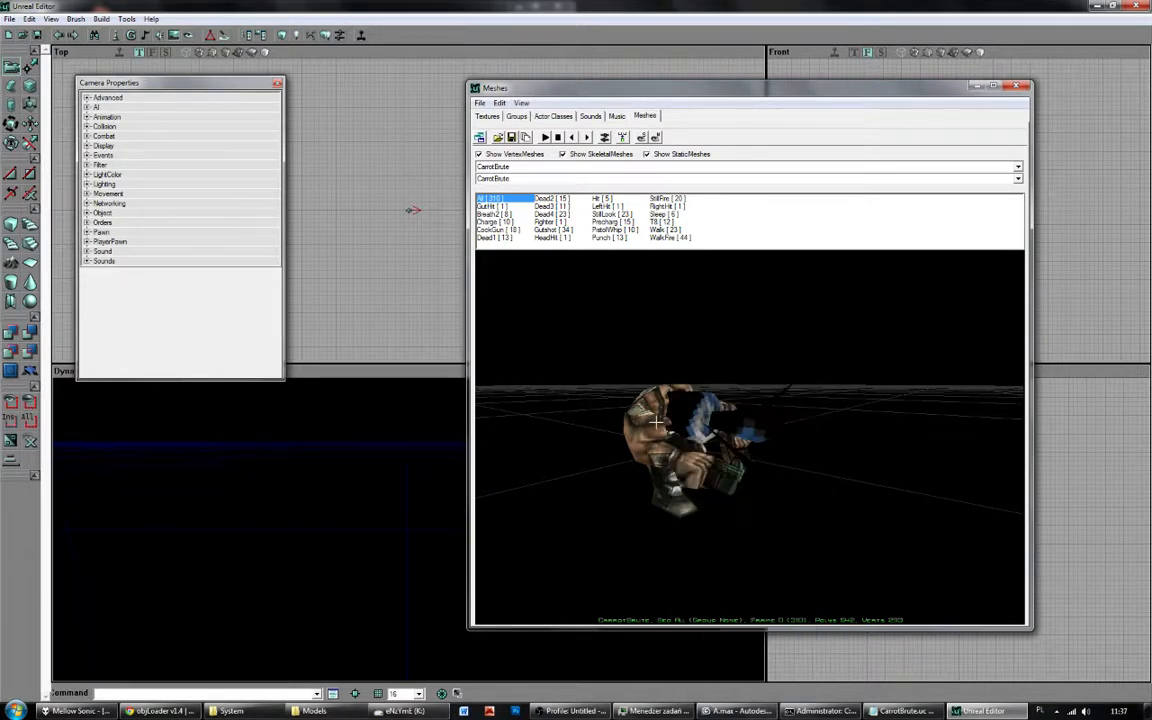
Open the CarrotBrute mesh's properties, check material 0's settings, and expand the mesh's texture slots.
{"action": "left_click", "coordinate": [605, 138]}
{"action": "left_click", "coordinate": [117, 129]}
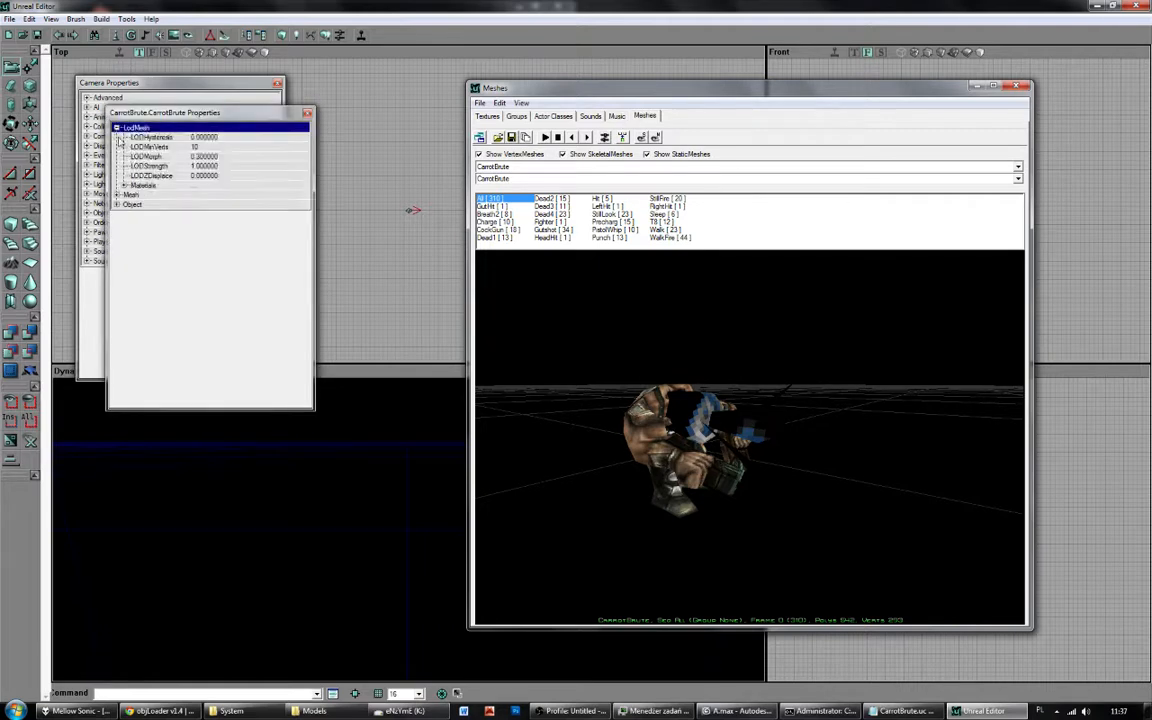
{"action": "left_click", "coordinate": [124, 185]}
{"action": "left_click", "coordinate": [131, 194]}
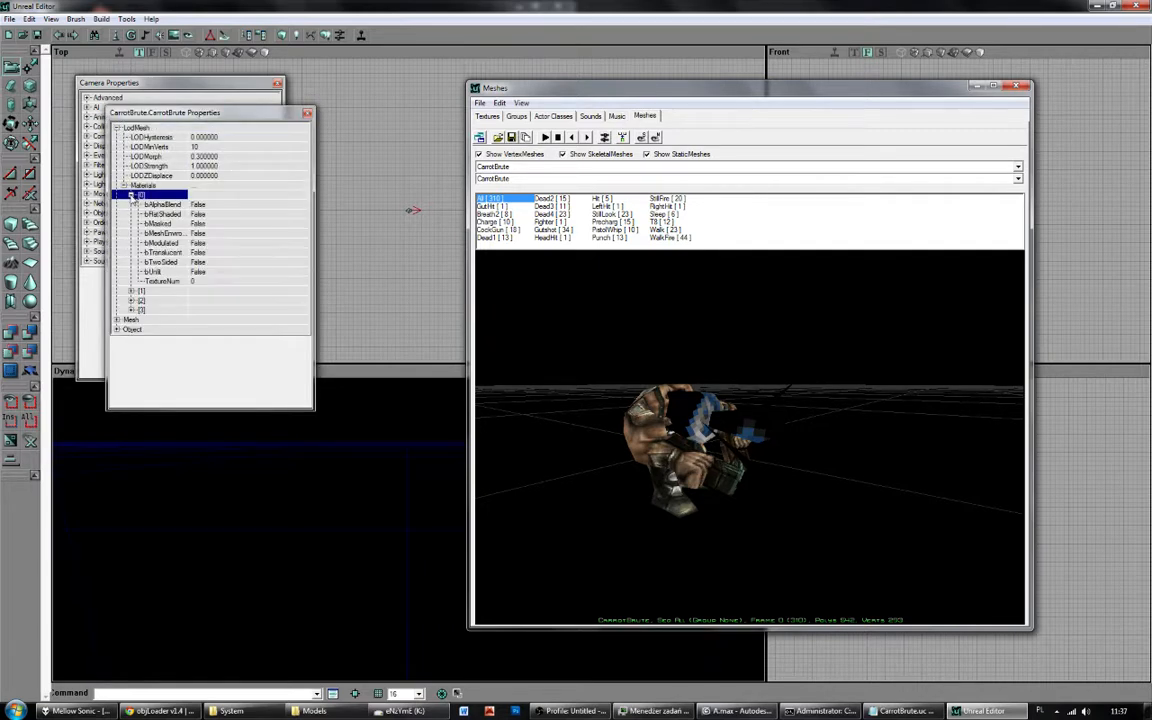
{"action": "left_click", "coordinate": [131, 194]}
{"action": "left_click", "coordinate": [123, 186]}
{"action": "left_click", "coordinate": [117, 129]}
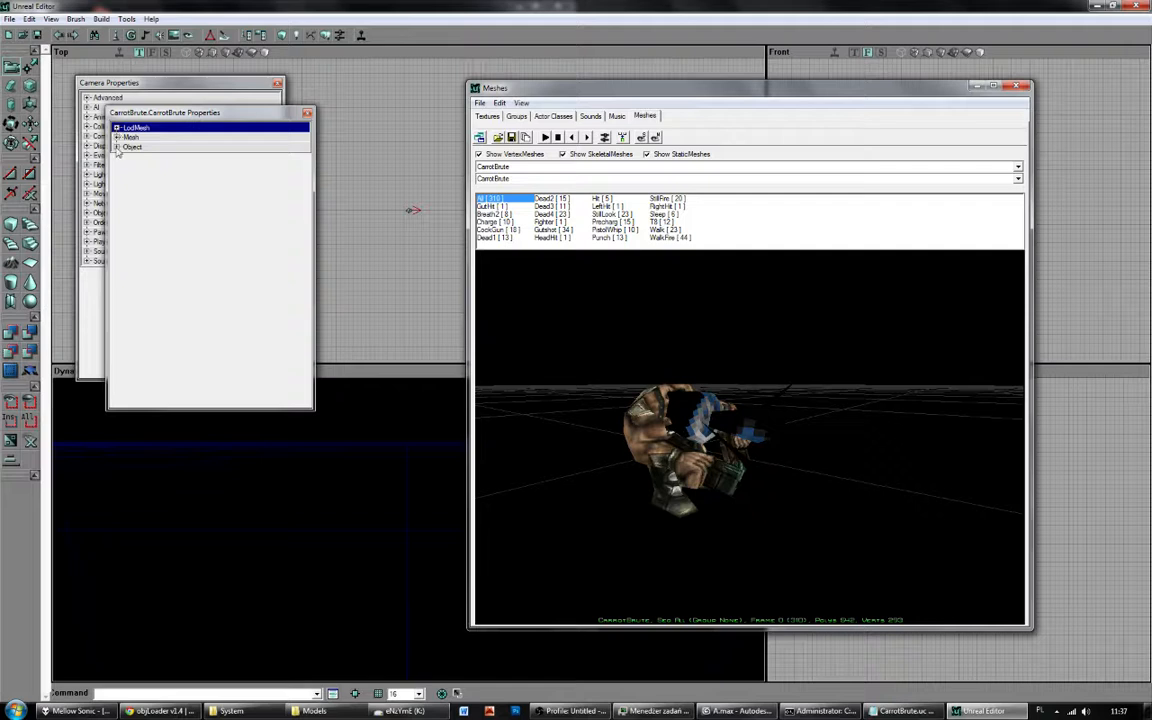
{"action": "left_click", "coordinate": [117, 147]}
{"action": "left_click", "coordinate": [117, 137]}
{"action": "left_click", "coordinate": [123, 194]}
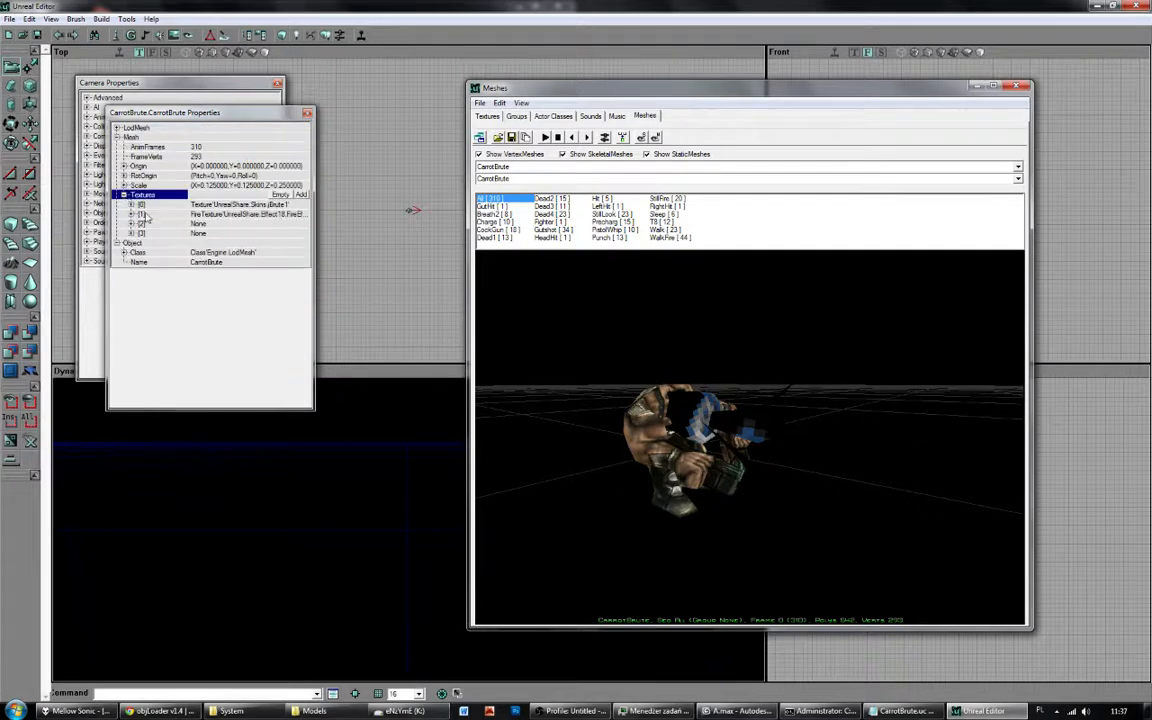
Find Jflameball1 among all UnrealShare textures and assign it to the mesh's texture slot 2.
{"action": "left_click", "coordinate": [141, 223]}
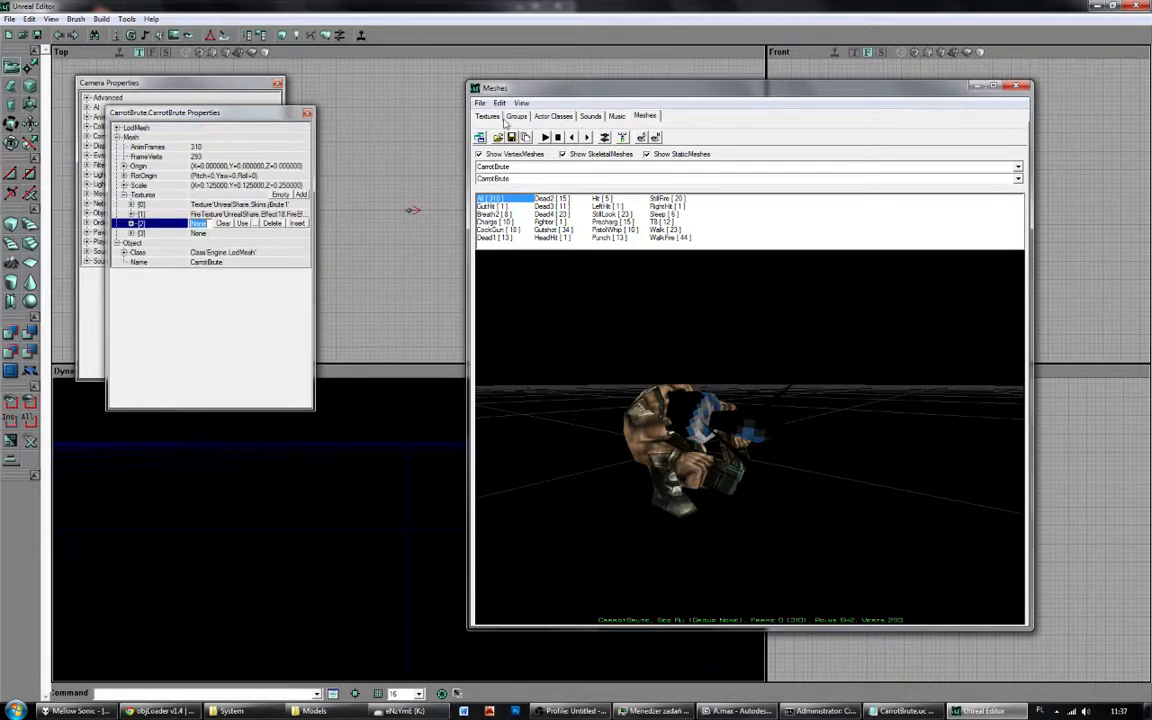
{"action": "left_click", "coordinate": [487, 116]}
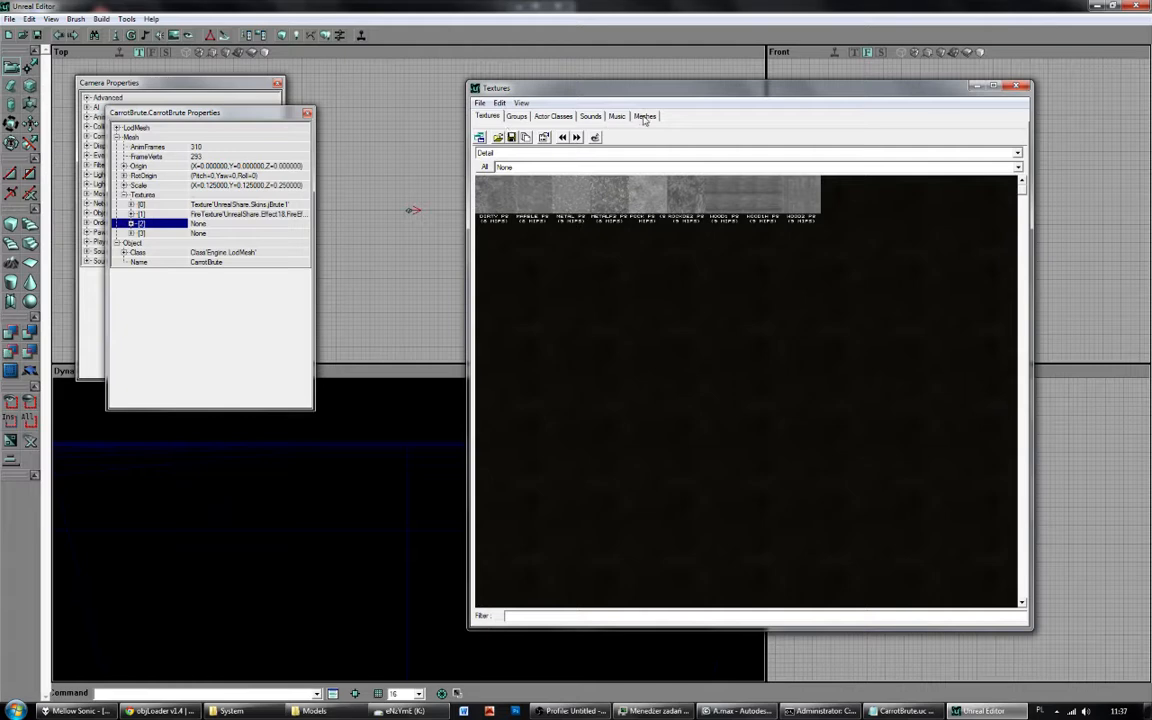
{"action": "left_click", "coordinate": [512, 152]}
{"action": "left_click", "coordinate": [500, 227]}
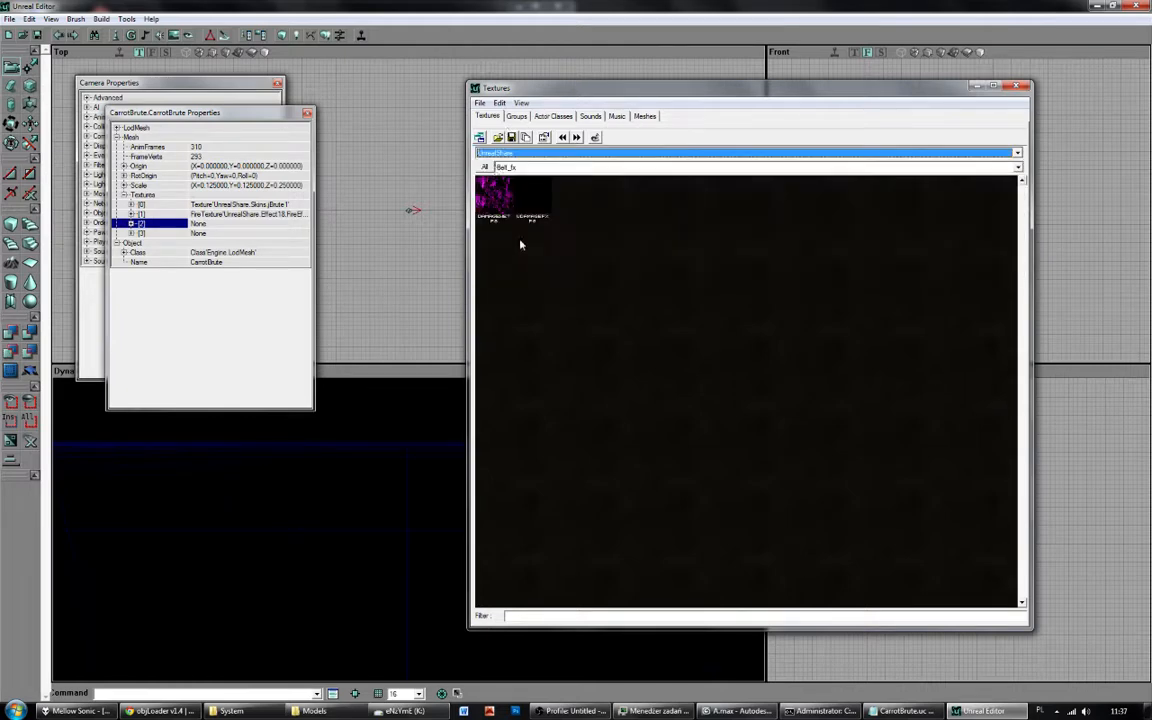
{"action": "left_click", "coordinate": [484, 167]}
{"action": "left_click_drag", "start_coordinate": [1021, 190], "coordinate": [1021, 397]}
{"action": "left_click", "coordinate": [774, 368]}
{"action": "left_click", "coordinate": [797, 368]}
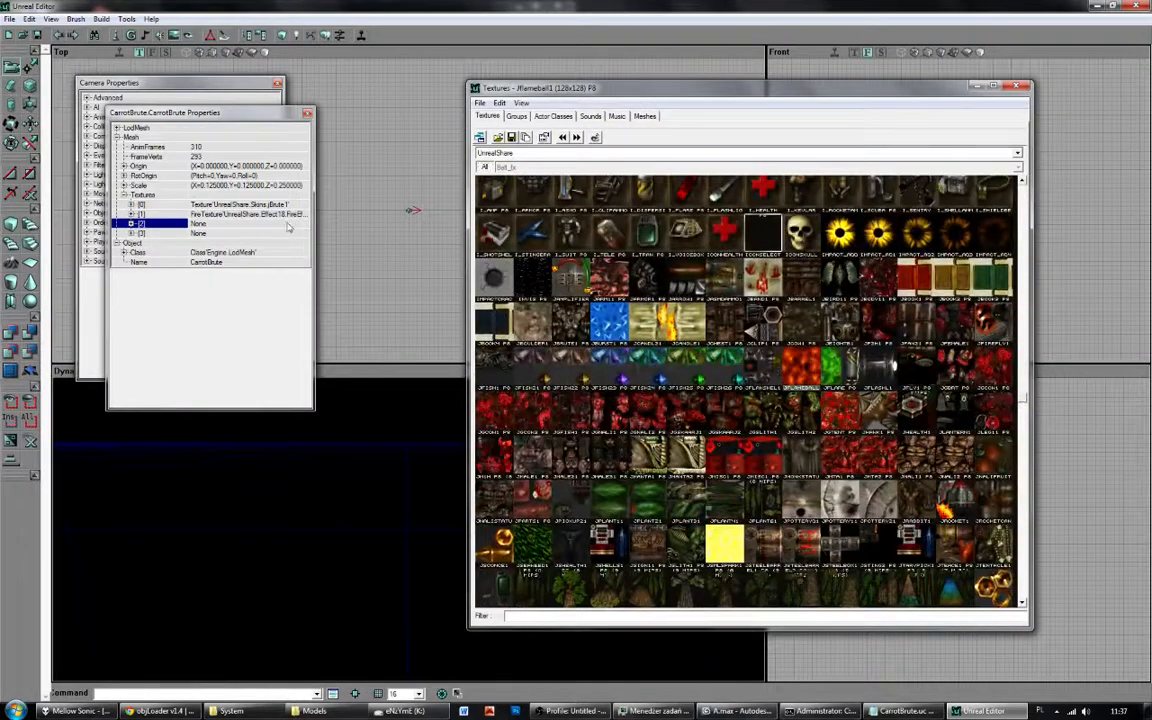
{"action": "left_click", "coordinate": [290, 224]}
{"action": "left_click", "coordinate": [244, 223]}
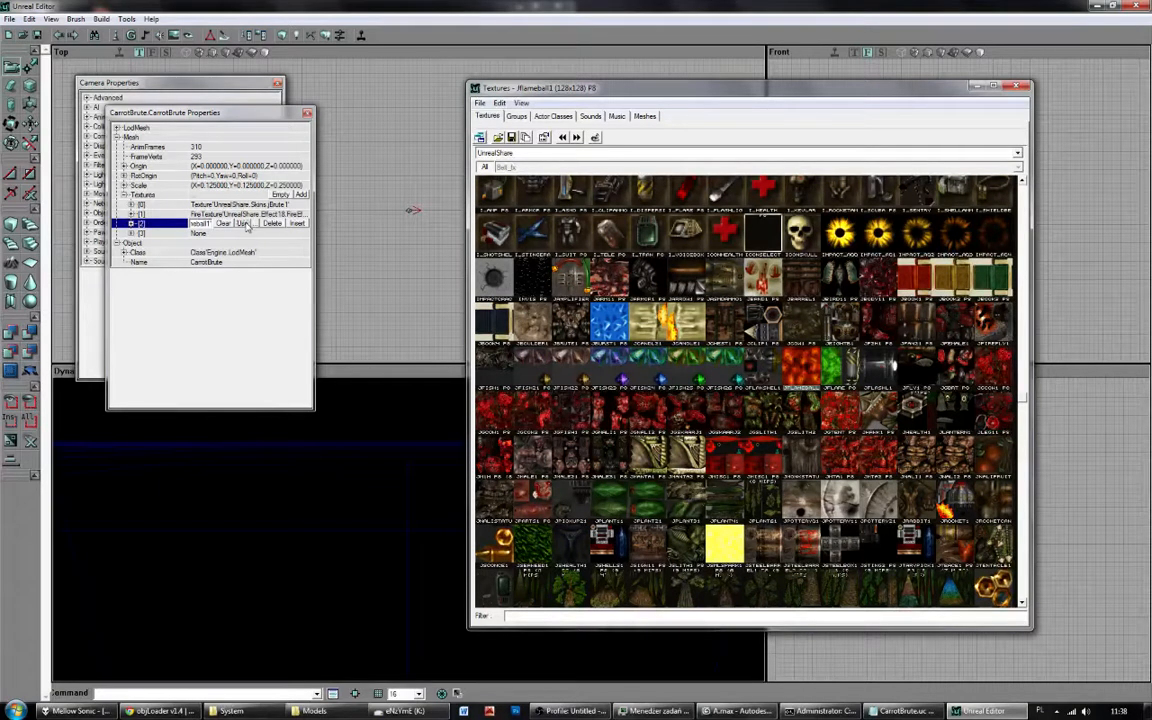
Assign the JPlant61 texture to the mesh's texture slot 3 and view the textured mesh.
{"action": "left_click", "coordinate": [762, 515]}
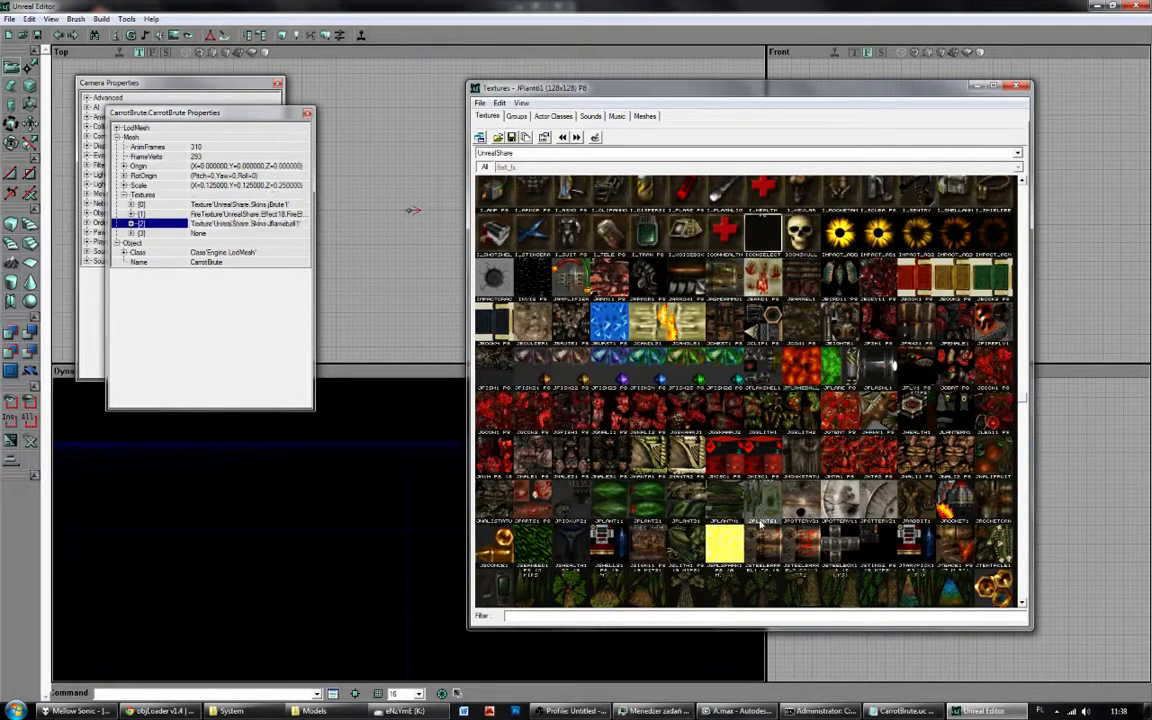
{"action": "left_click", "coordinate": [289, 233]}
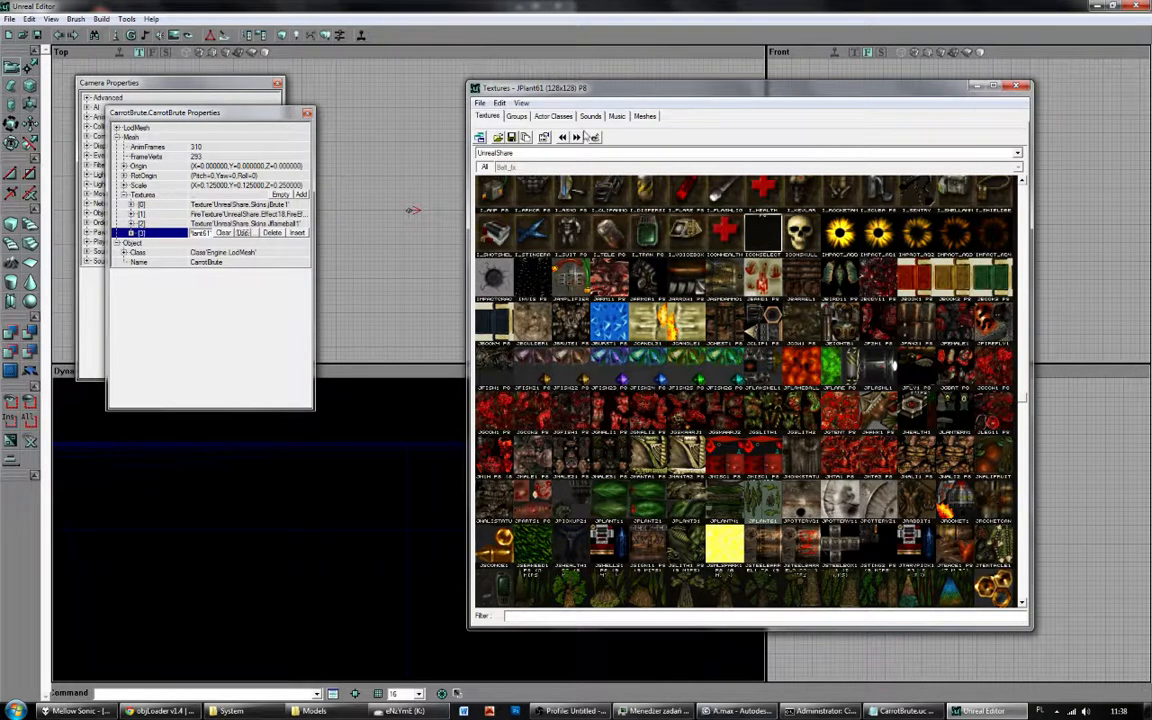
{"action": "left_click", "coordinate": [644, 116]}
{"action": "left_click_drag", "start_coordinate": [704, 328], "coordinate": [633, 302]}
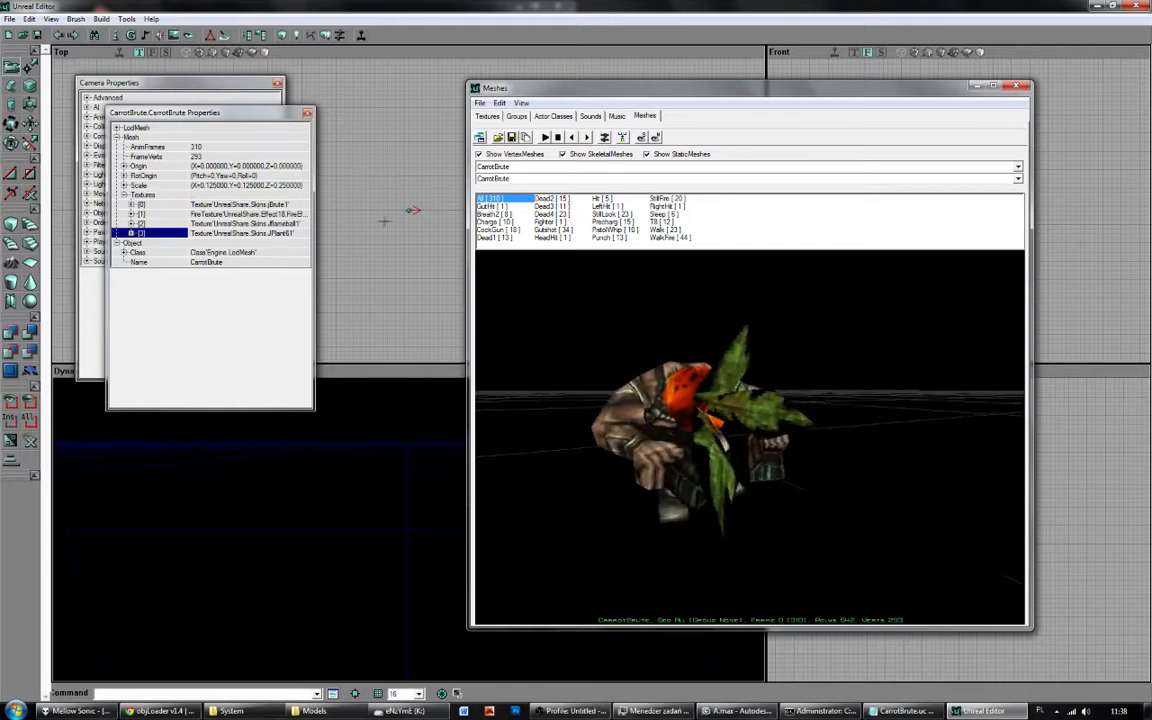
Set bMasked and bTwoSided to True for LodMesh material 3, used by the carrot leaves.
{"action": "double_click", "coordinate": [150, 129]}
{"action": "left_click", "coordinate": [150, 186]}
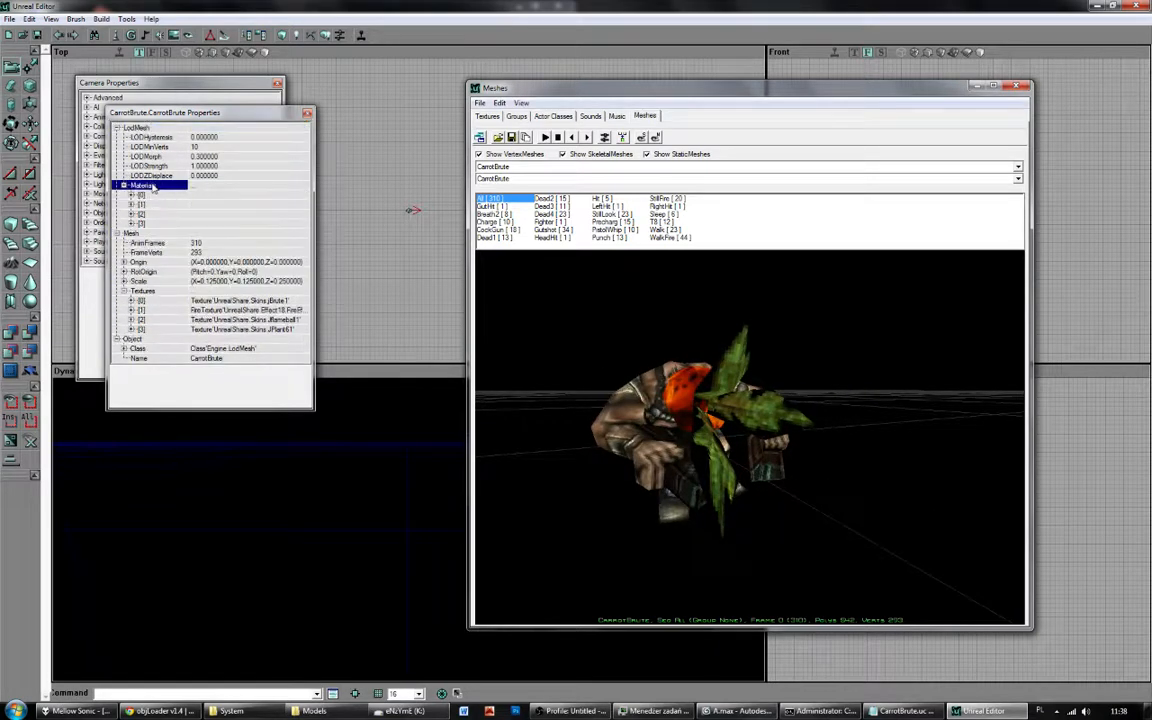
{"action": "double_click", "coordinate": [158, 223]}
{"action": "double_click", "coordinate": [209, 254]}
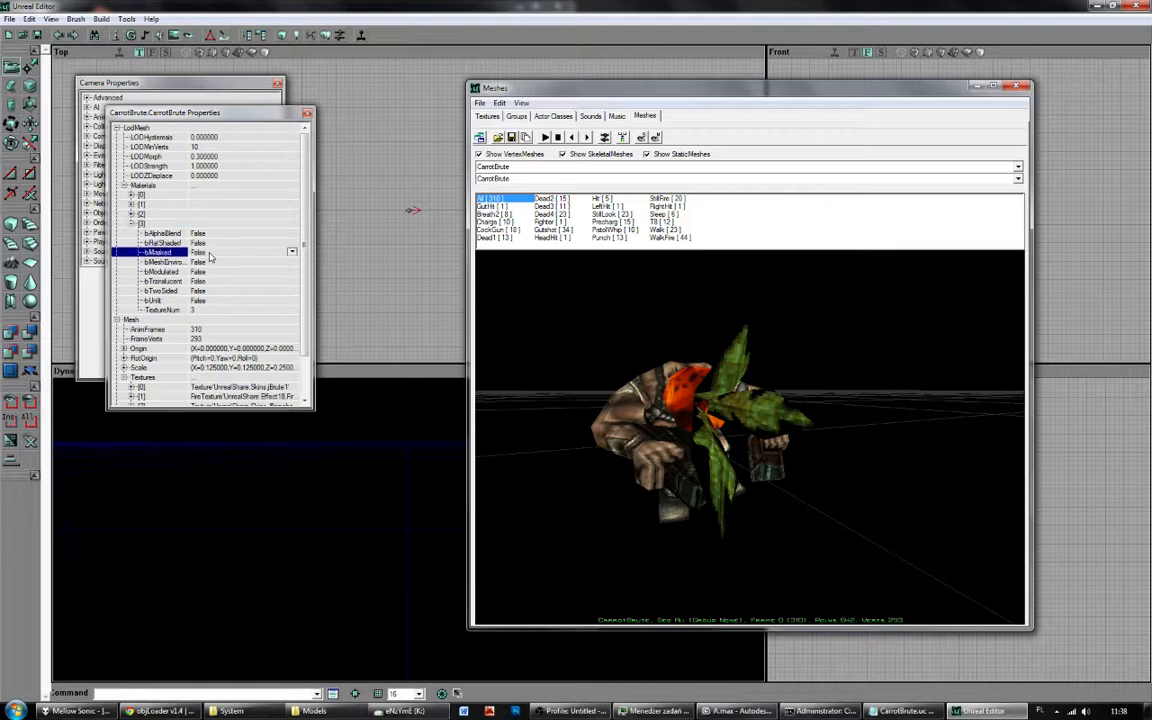
{"action": "double_click", "coordinate": [210, 291]}
{"action": "left_click_drag", "start_coordinate": [600, 400], "coordinate": [660, 400]}
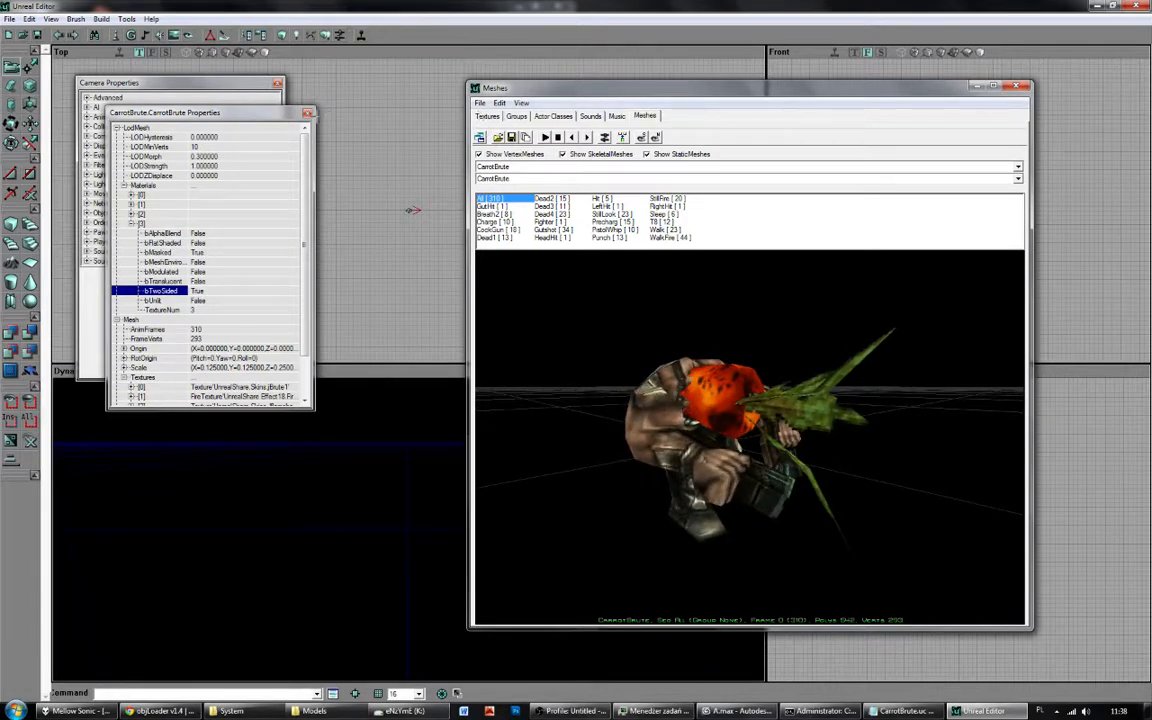
Close the open property windows and save the CarrotBrute package from the actor class browser.
{"action": "left_click", "coordinate": [308, 116]}
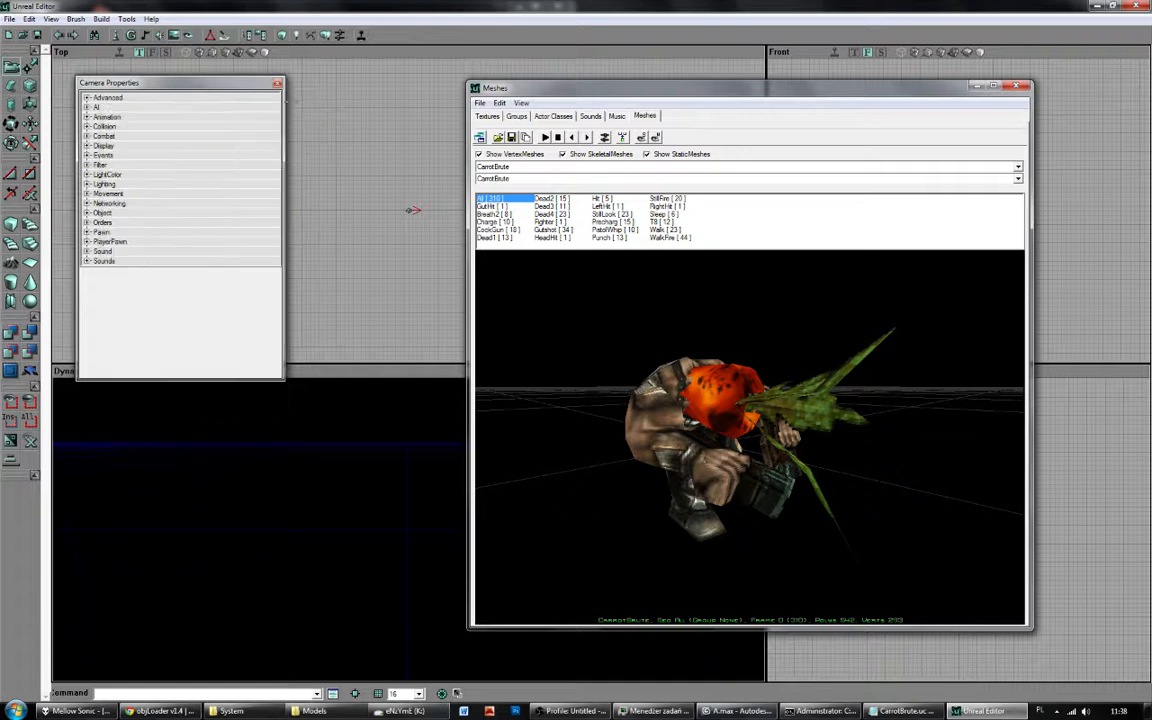
{"action": "left_click", "coordinate": [277, 83]}
{"action": "left_click", "coordinate": [553, 117]}
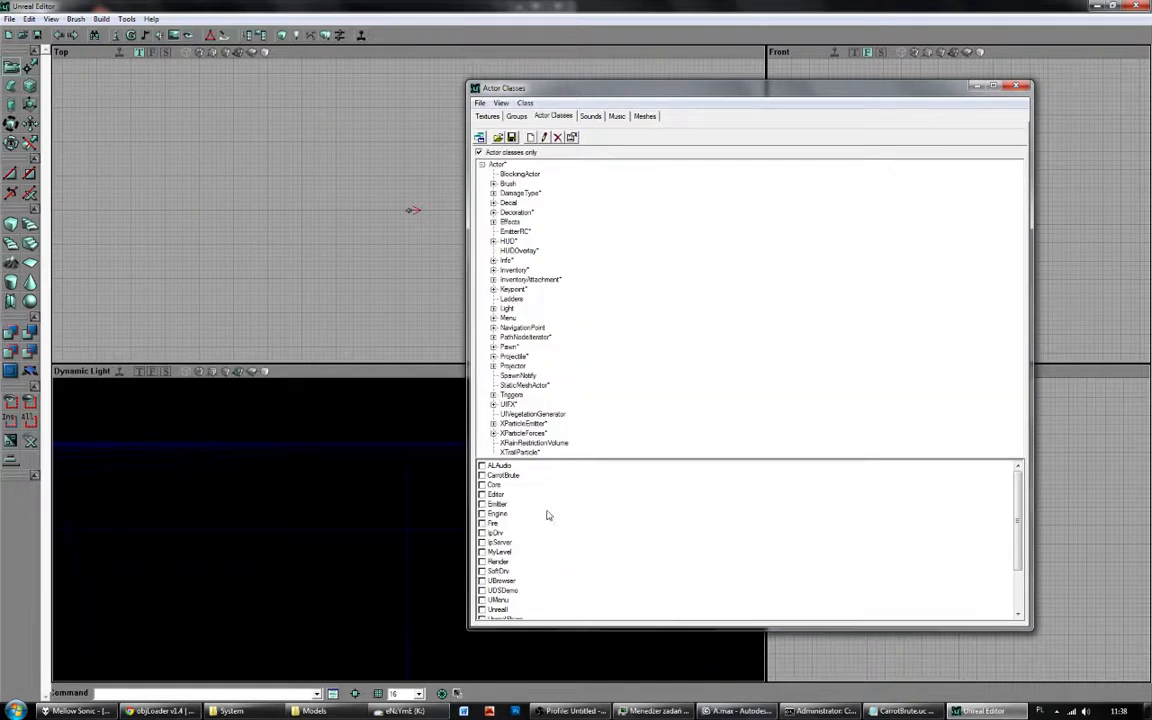
{"action": "left_click", "coordinate": [517, 505]}
{"action": "left_click", "coordinate": [482, 475]}
{"action": "left_click", "coordinate": [480, 103]}
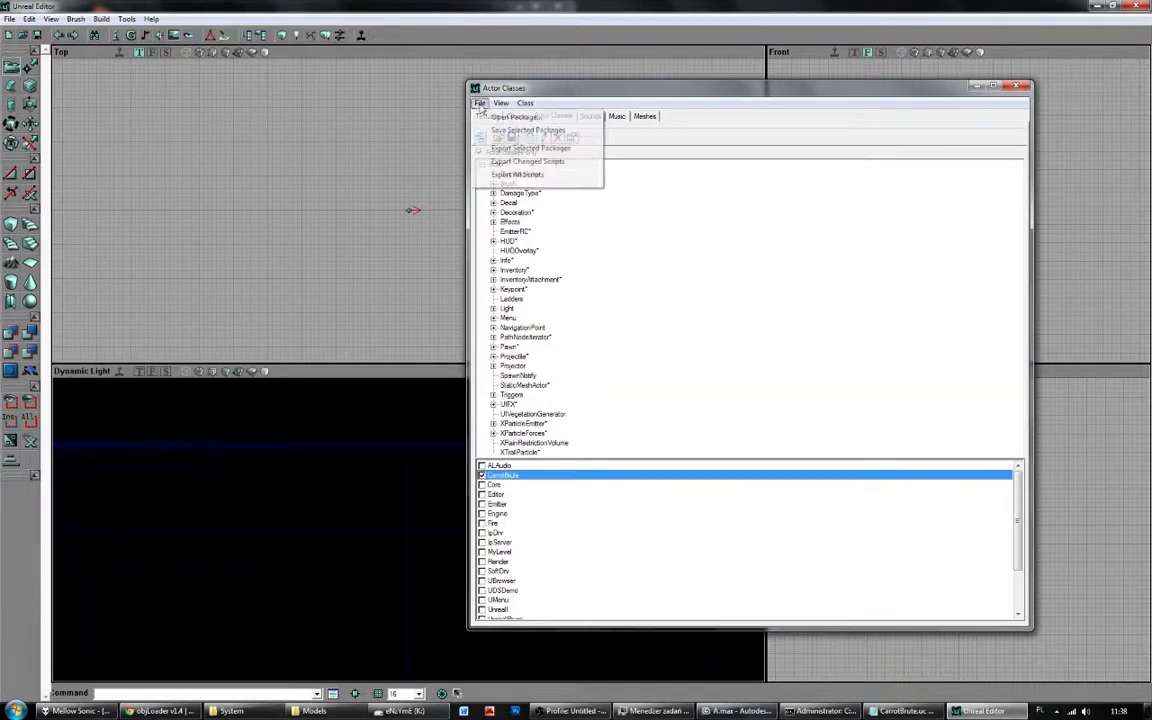
{"action": "left_click", "coordinate": [525, 130]}
Play the CarrotBrute mesh's GutHit, Charge, CockGun and Dead1 animations in the mesh browser.
{"action": "left_click", "coordinate": [645, 117]}
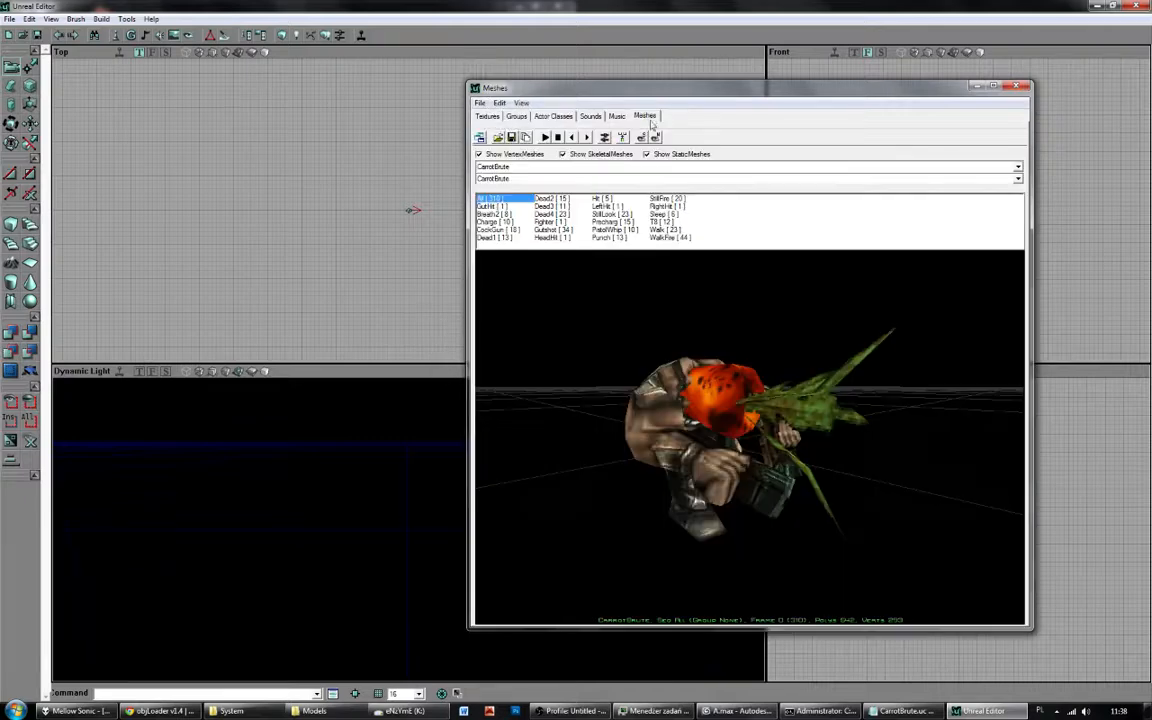
{"action": "left_click", "coordinate": [546, 138]}
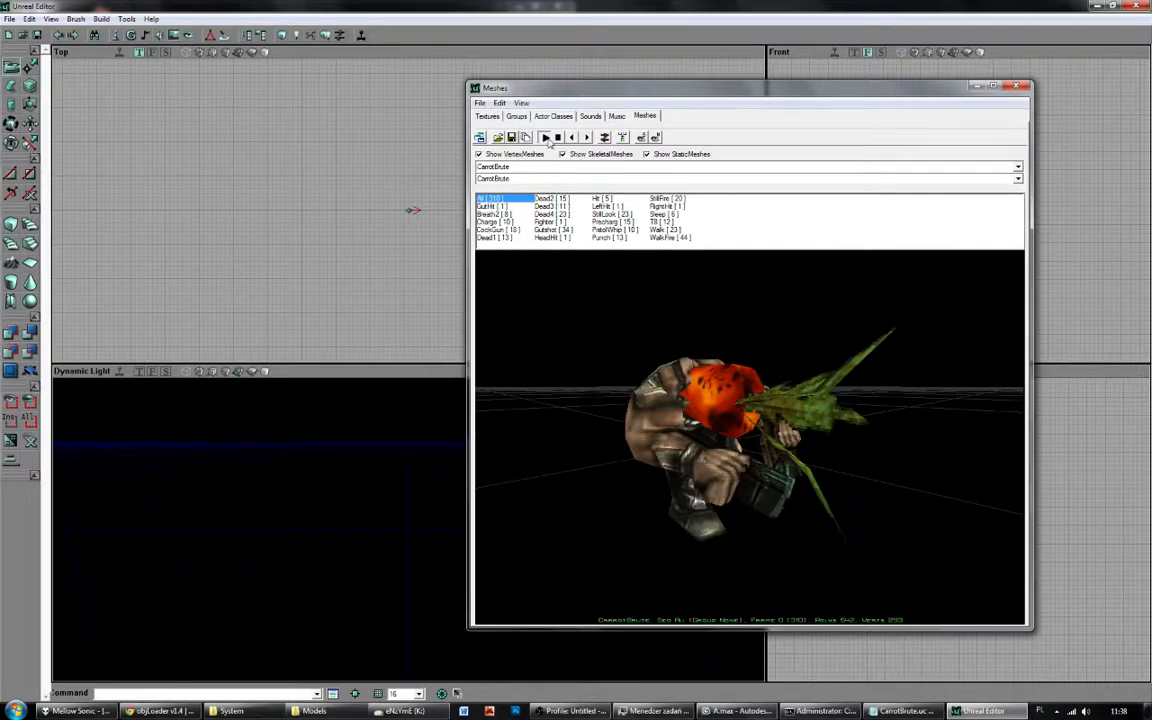
{"action": "left_click", "coordinate": [505, 206]}
{"action": "left_click", "coordinate": [495, 222]}
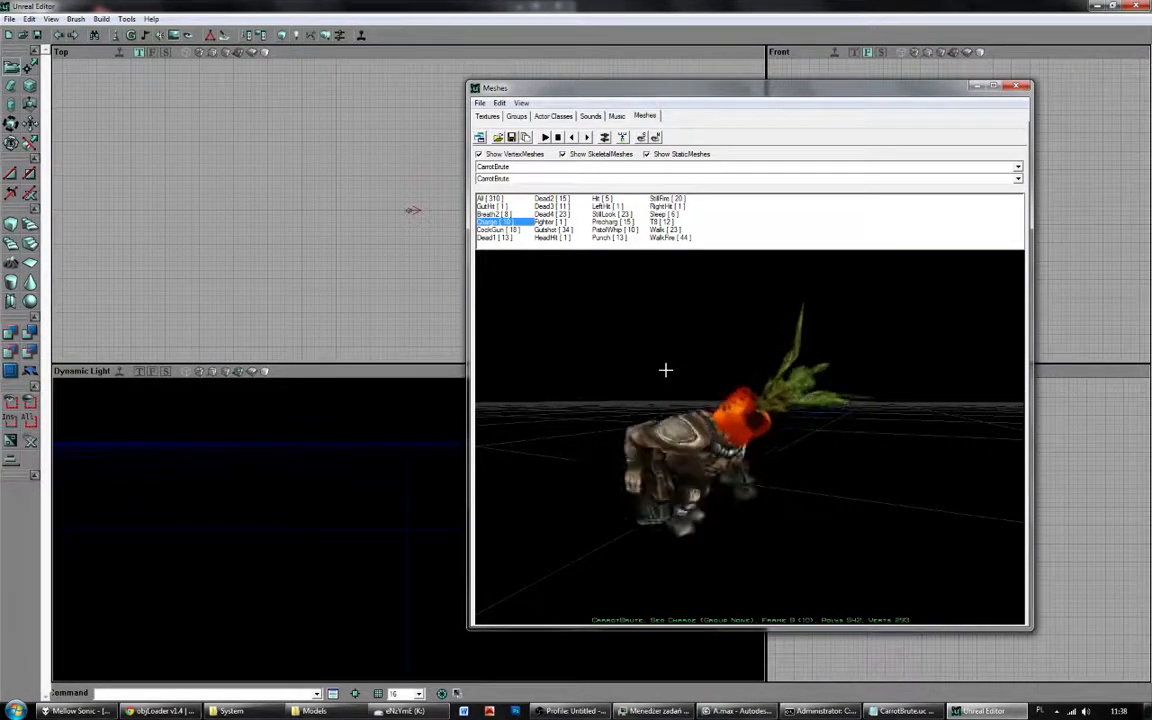
{"action": "left_click", "coordinate": [503, 230]}
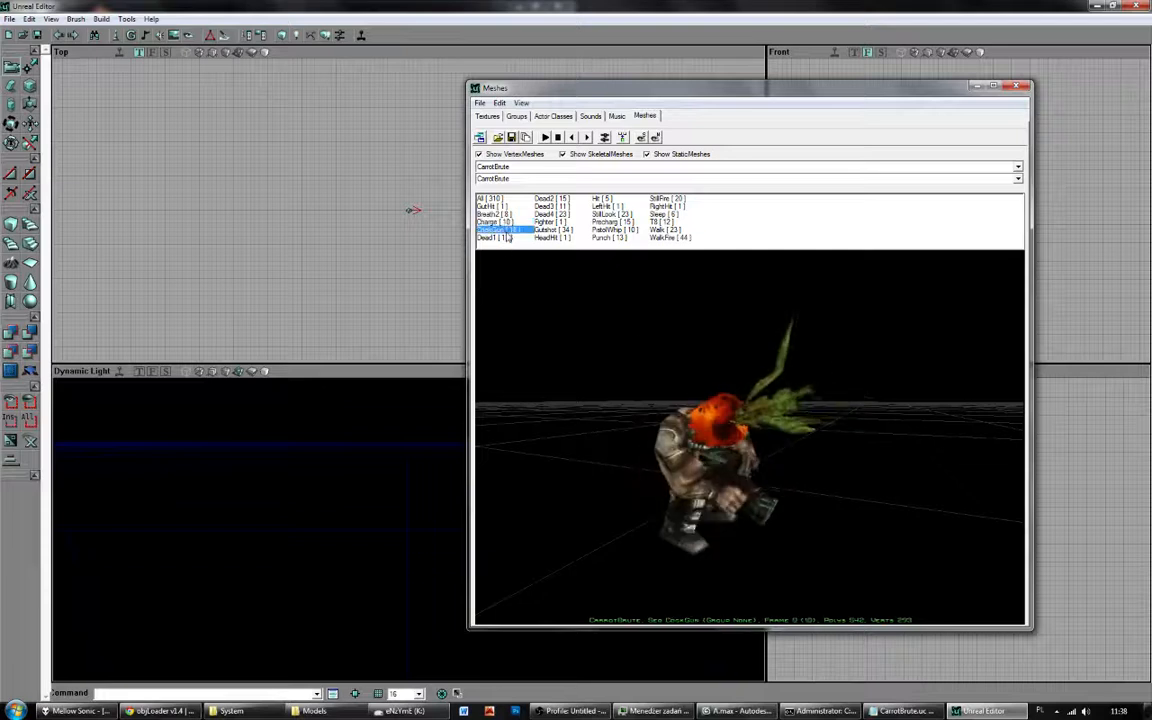
{"action": "left_click", "coordinate": [503, 238]}
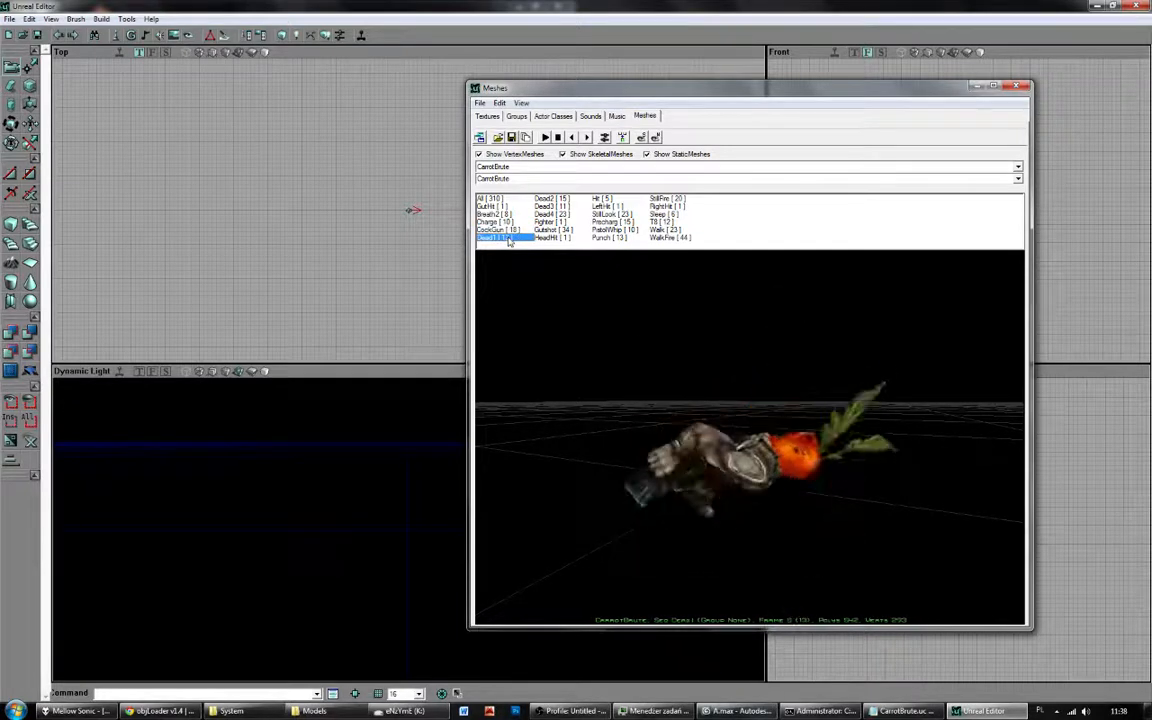
Preview the mesh's Dead2, Dead3, Dead4, Fighter, Gutshot and HeadHit animation sequences.
{"action": "left_click", "coordinate": [565, 200]}
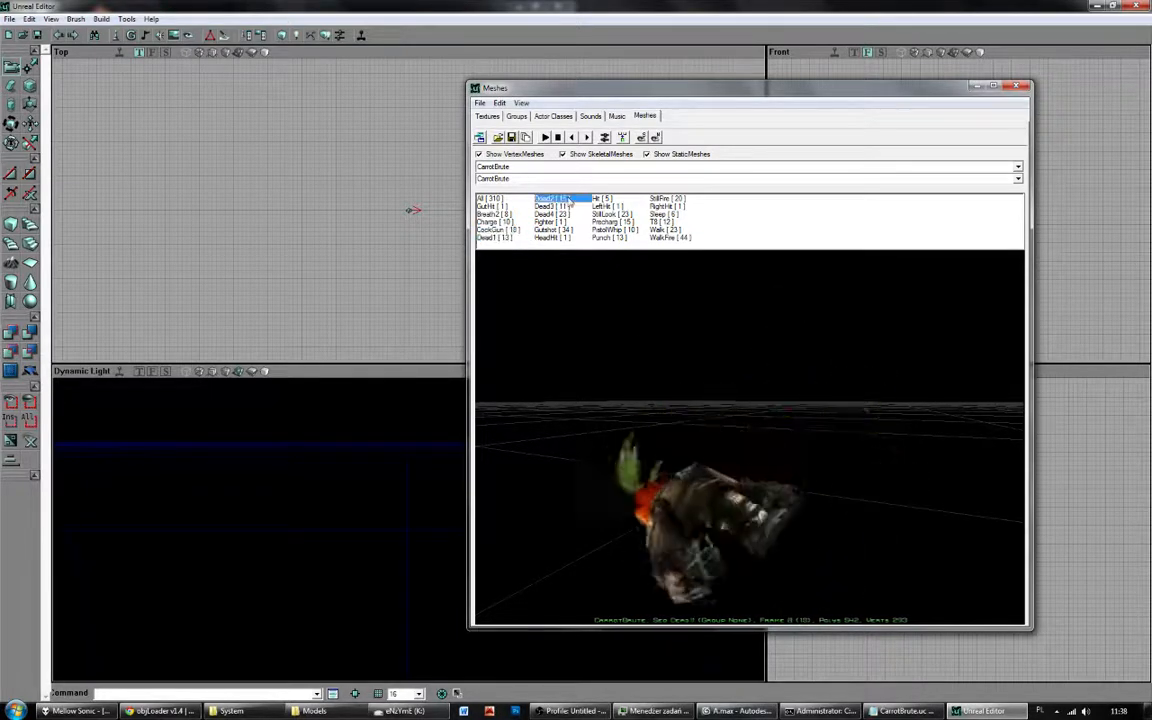
{"action": "left_click", "coordinate": [555, 206]}
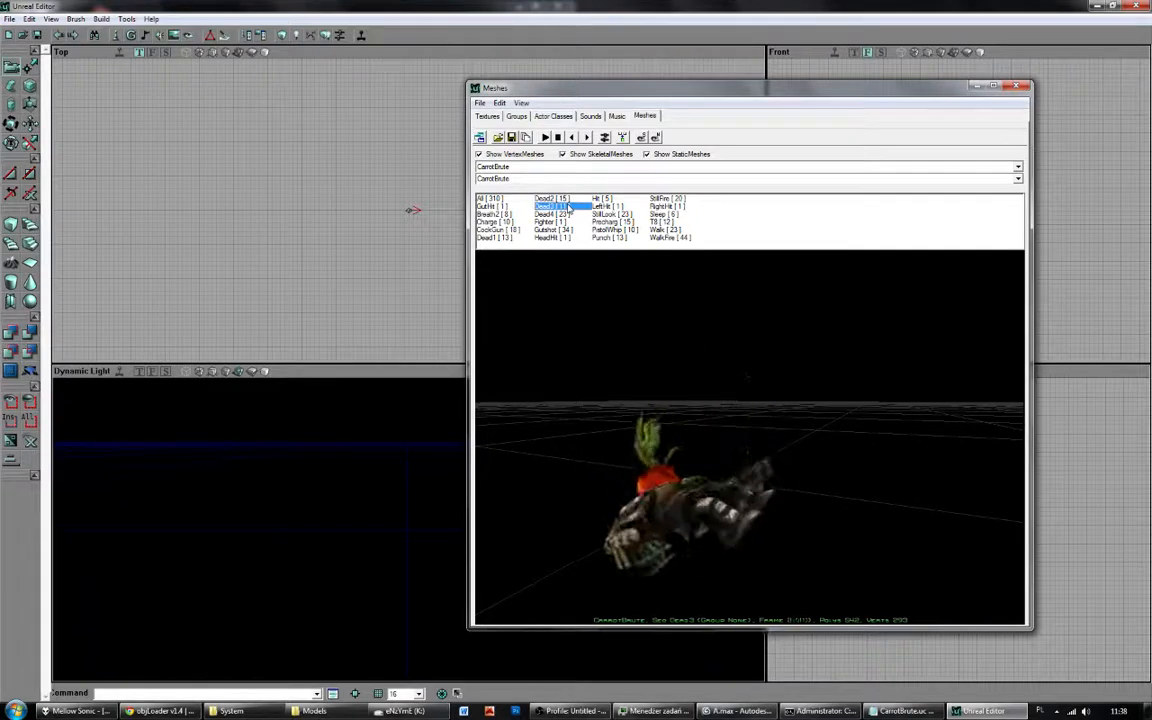
{"action": "left_click", "coordinate": [556, 214]}
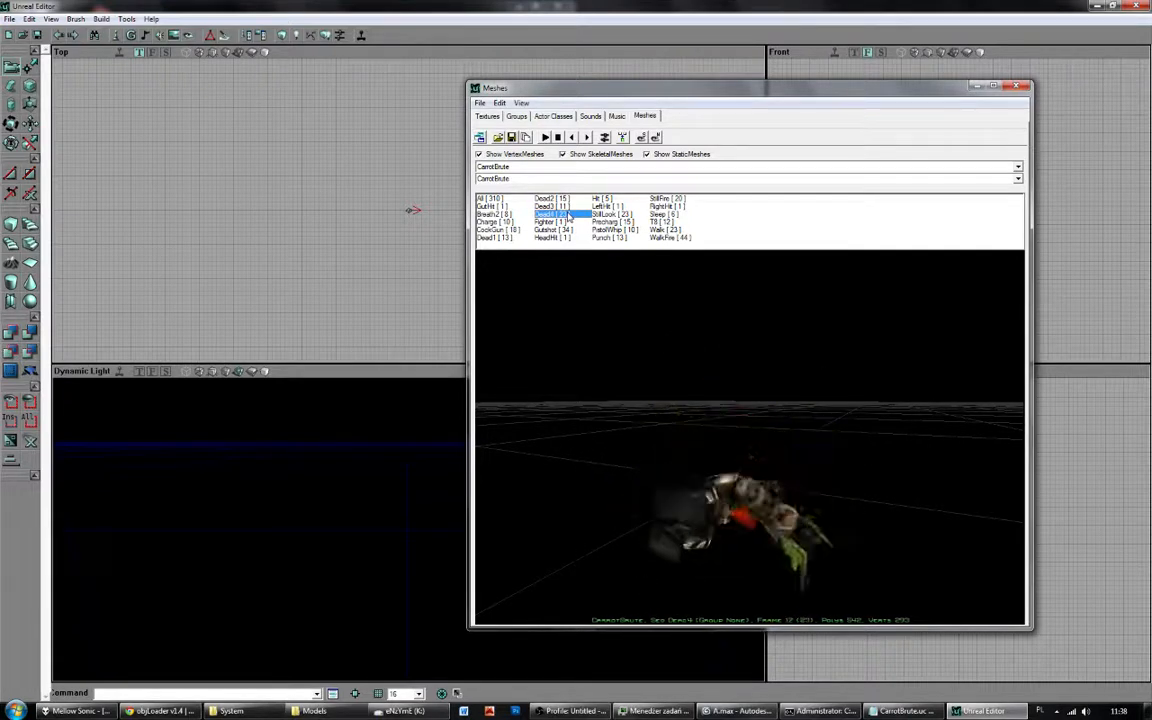
{"action": "left_click", "coordinate": [550, 221]}
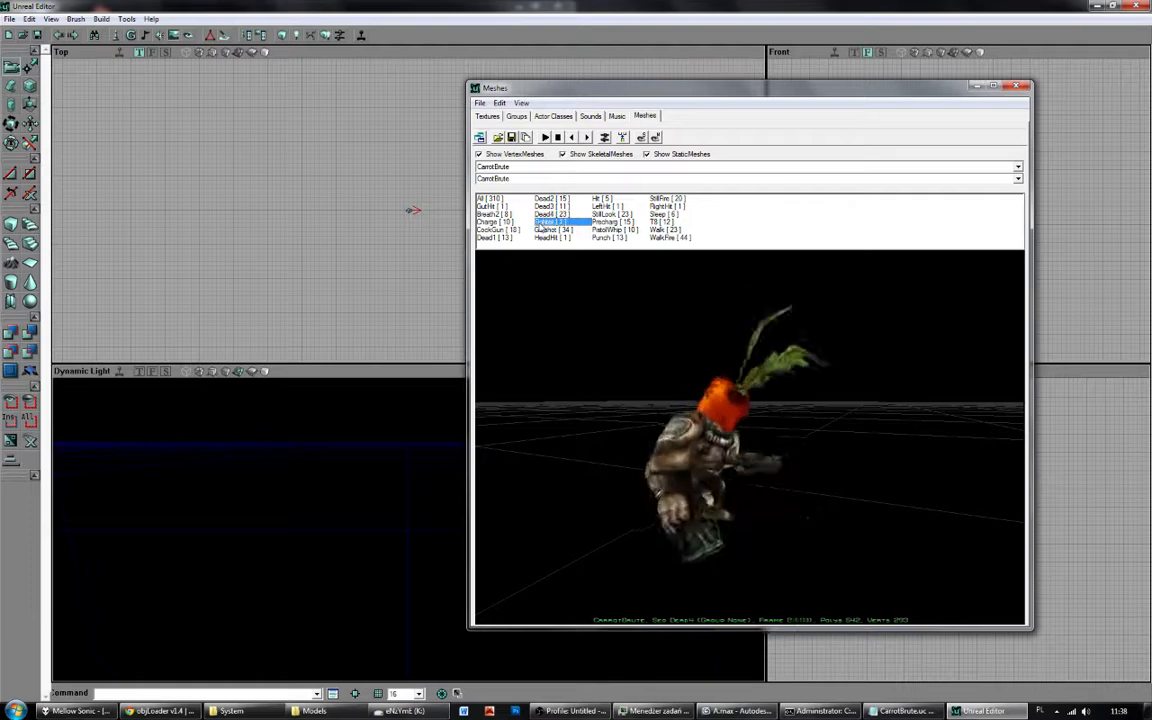
{"action": "left_click", "coordinate": [556, 237]}
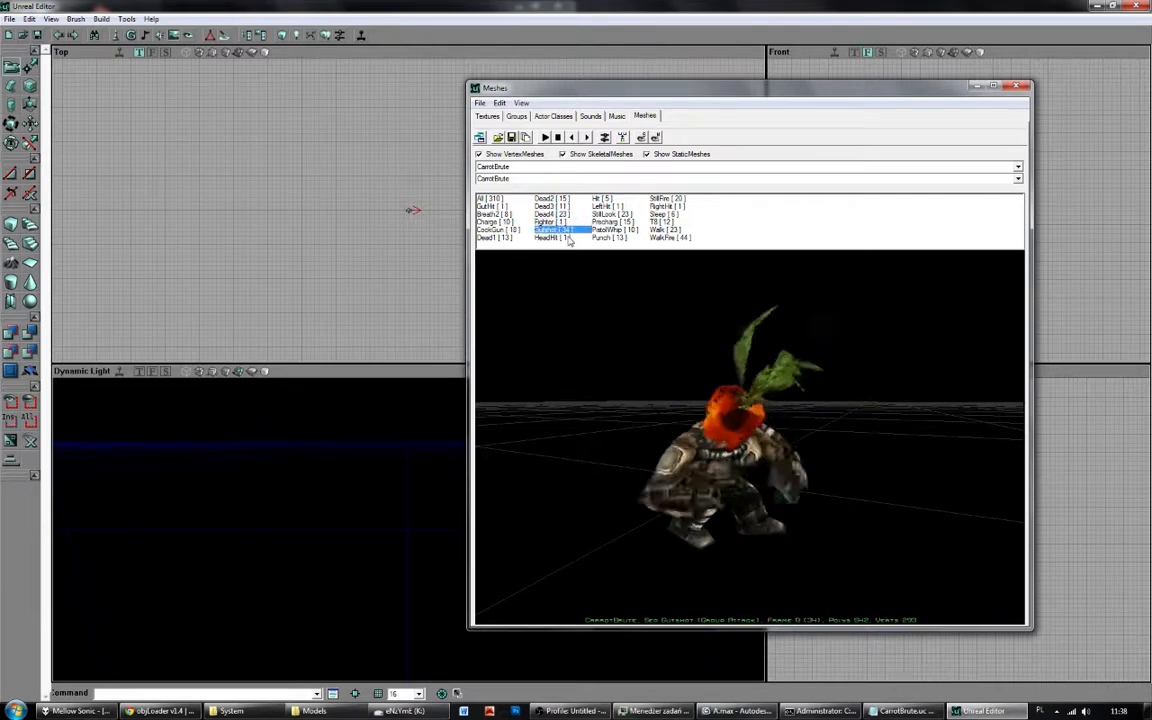
Reopen the mesh browser in a maximized window and examine the mesh's Breath2 and Charge animations.
{"action": "left_click", "coordinate": [1017, 87]}
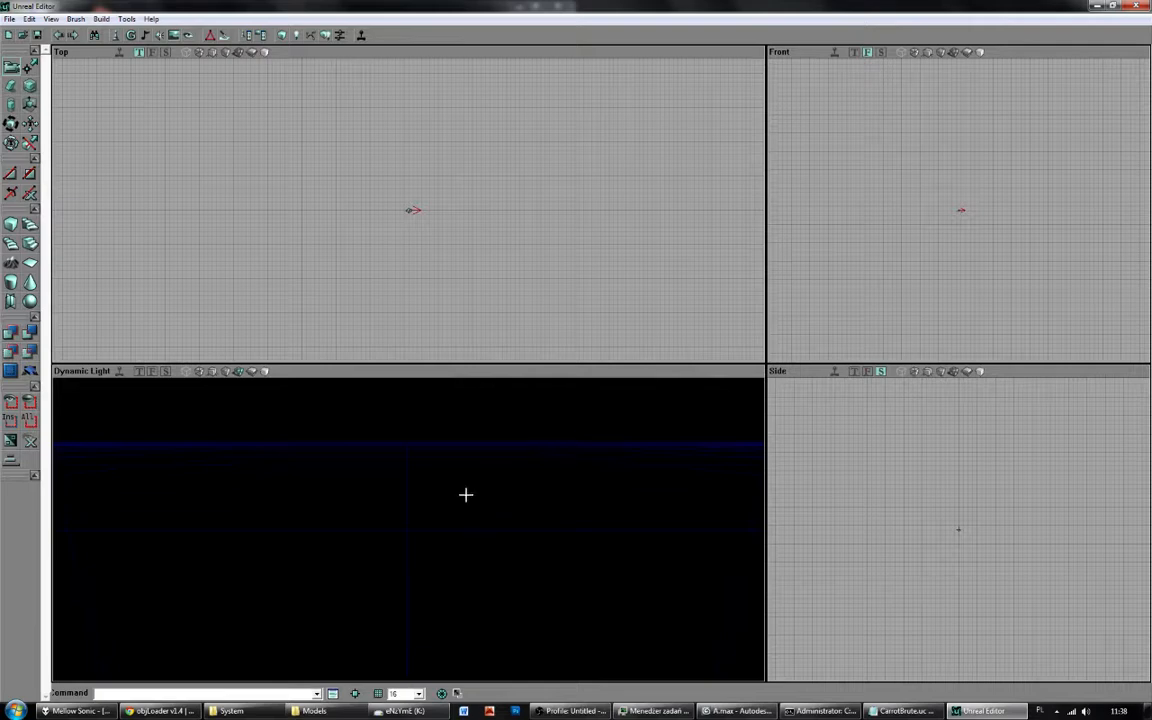
{"action": "left_click", "coordinate": [187, 36]}
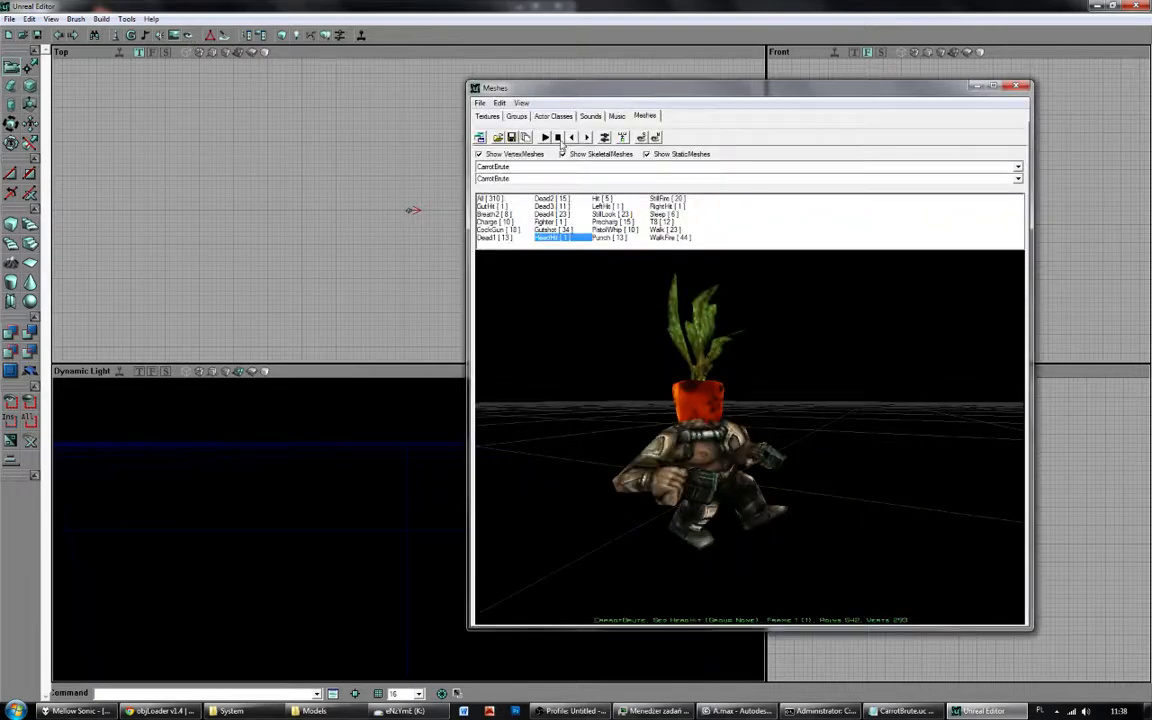
{"action": "double_click", "coordinate": [630, 92]}
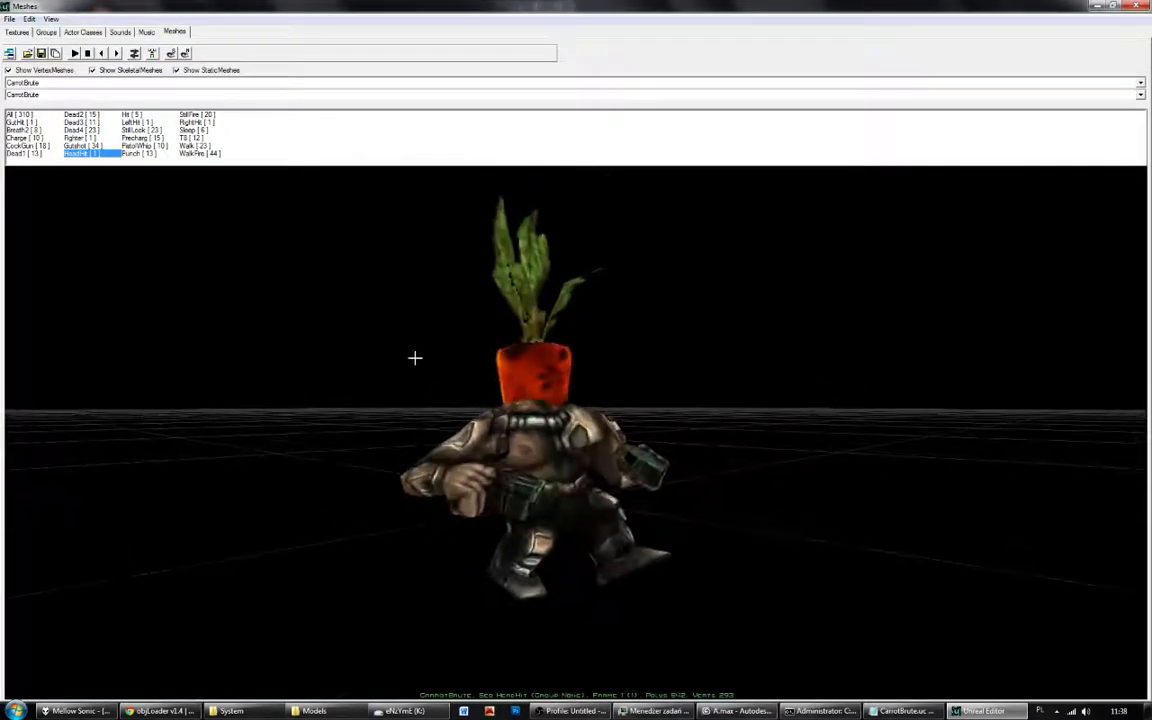
{"action": "left_click", "coordinate": [30, 130]}
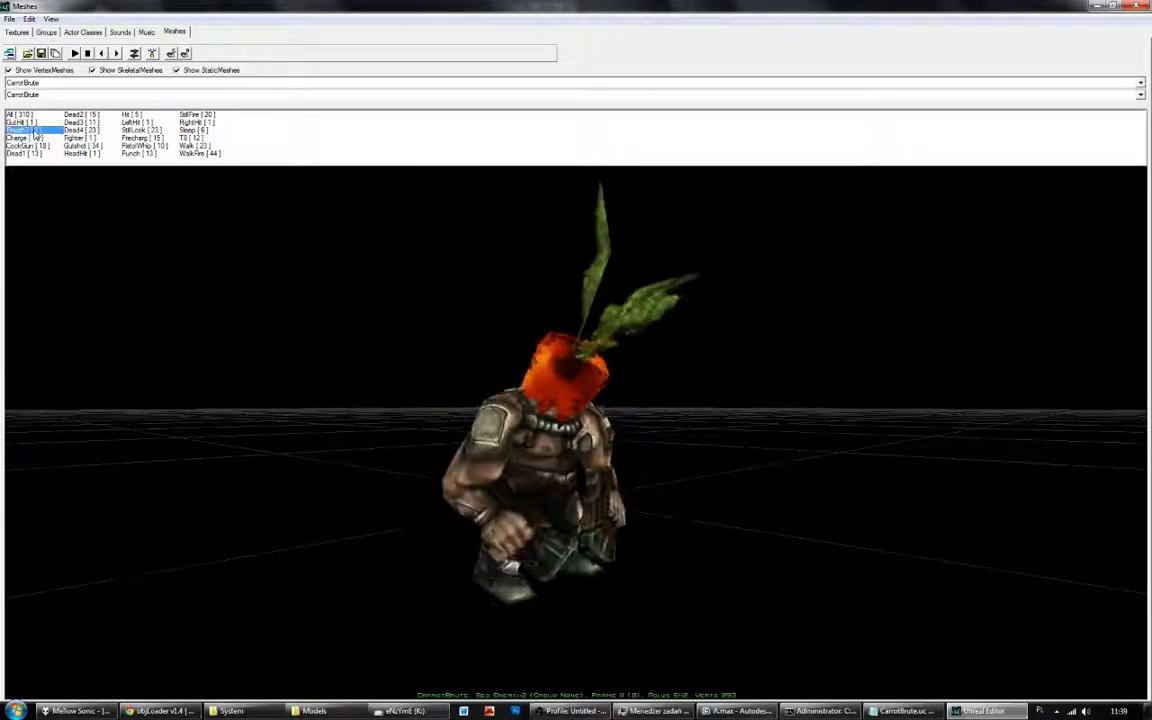
{"action": "left_click", "coordinate": [25, 137]}
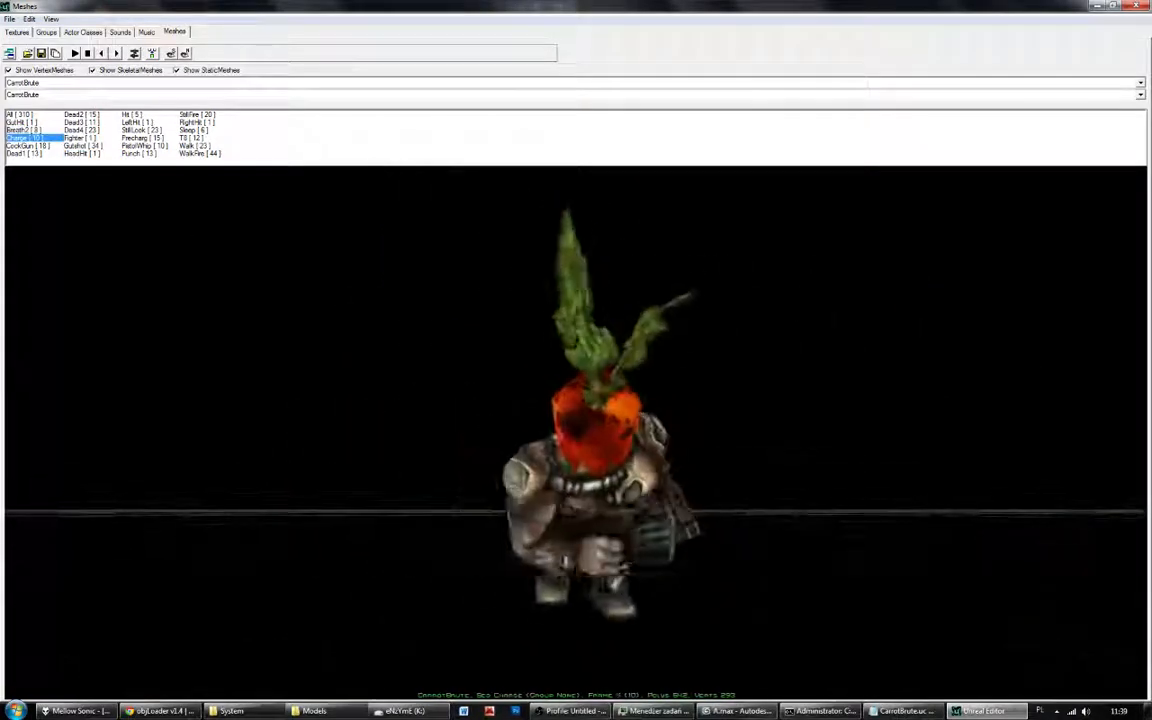
{"action": "double_click", "coordinate": [432, 339]}
{"action": "left_click", "coordinate": [276, 84]}
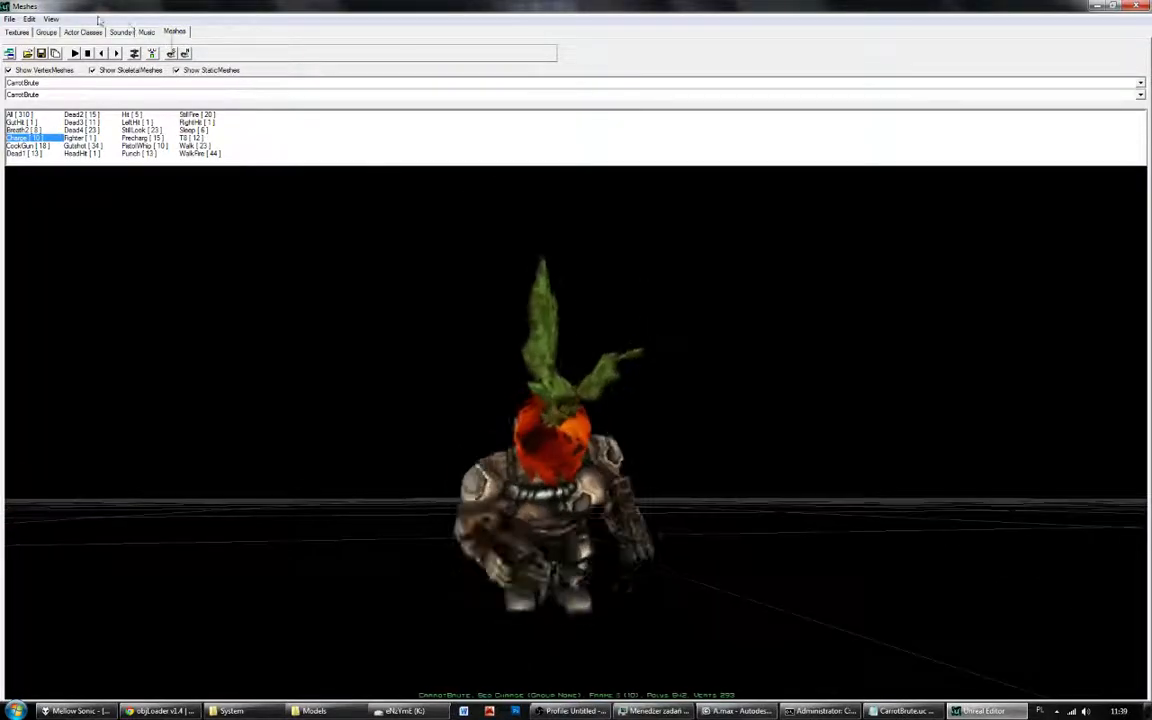
Set the mesh browser's WindowedRenderDevice to Direct3D9.
{"action": "left_click", "coordinate": [50, 19]}
{"action": "mouse_move", "coordinate": [110, 76]}
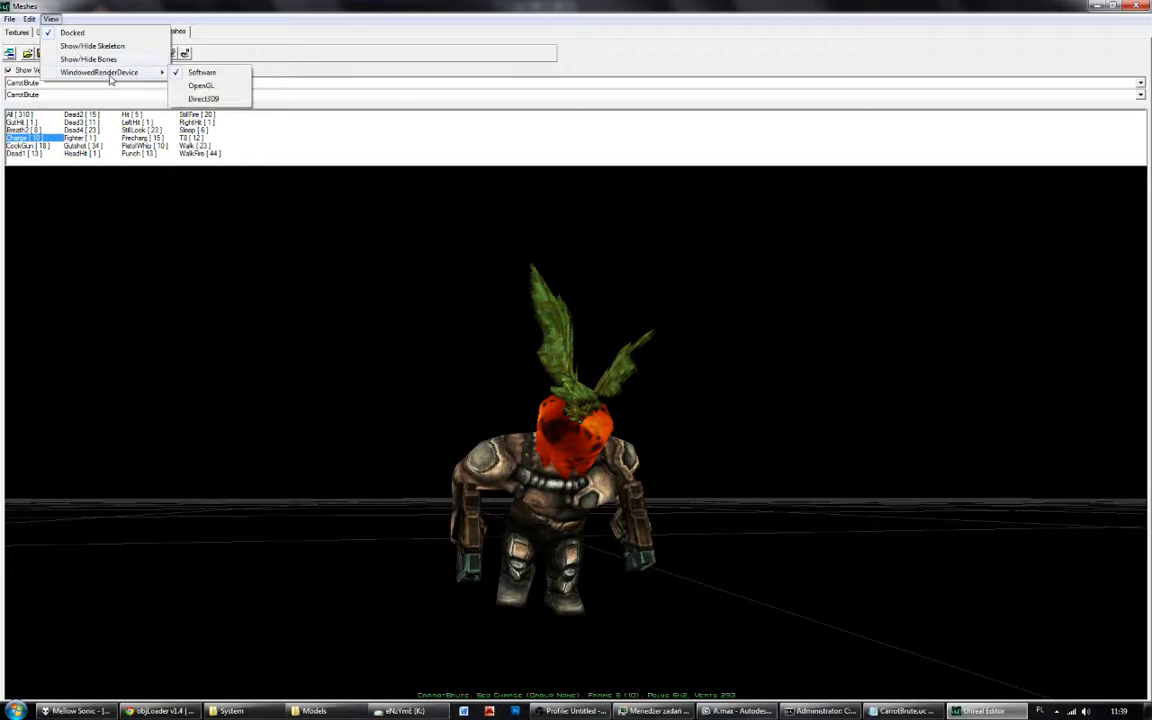
{"action": "left_click", "coordinate": [210, 98]}
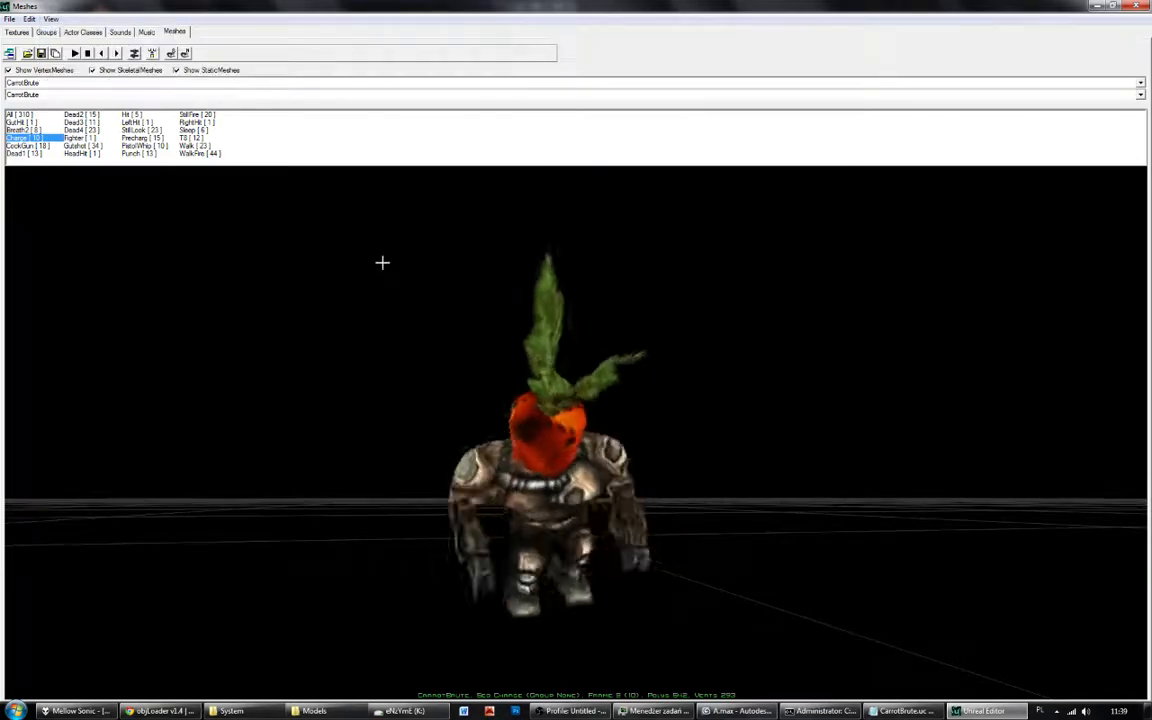